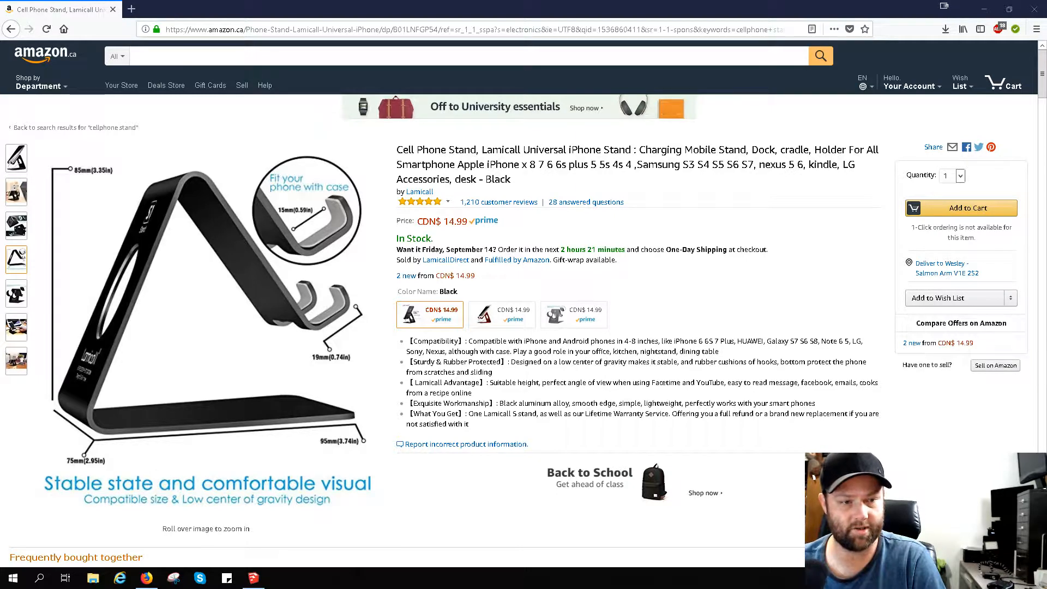
- Examine the Lamicall phone stand's product photos, including the dimensions diagram, the holder hooks, the rubber pads and the rounded bends
mouse_move(16, 226)
mouse_move(127, 191)
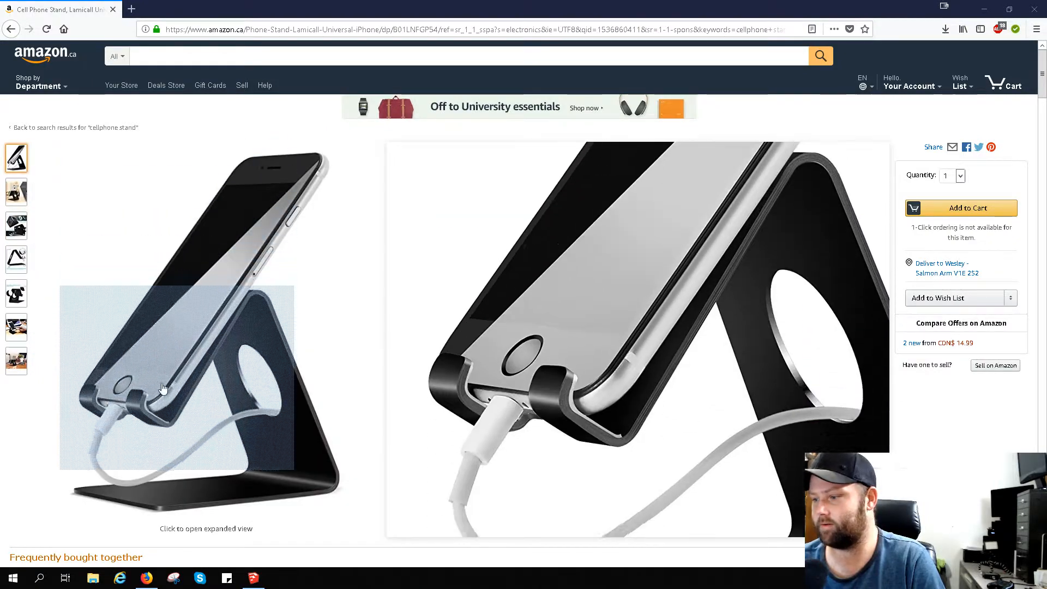
mouse_move(26, 186)
mouse_move(13, 163)
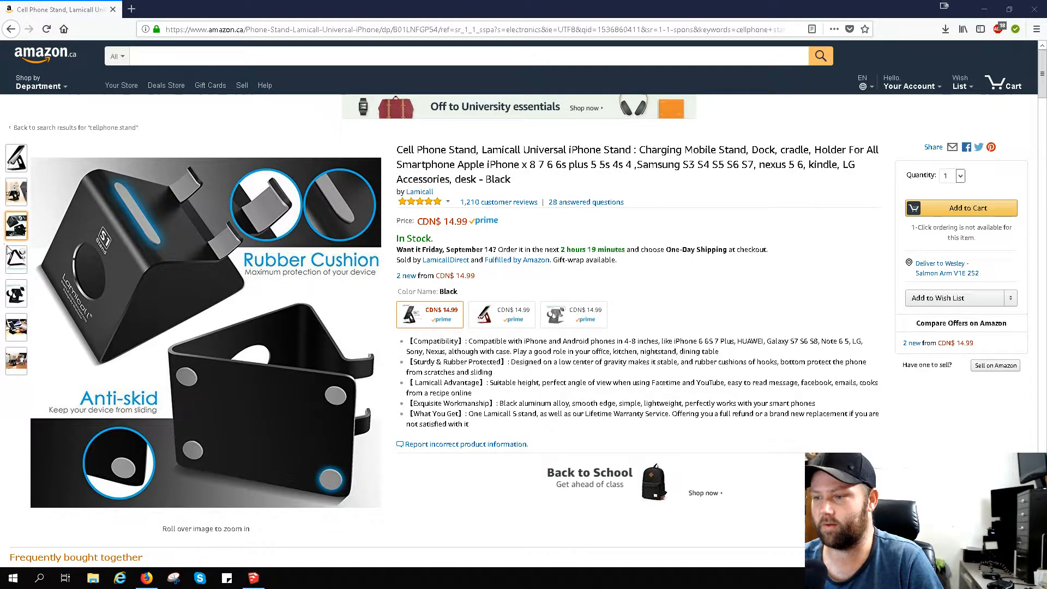
mouse_move(20, 259)
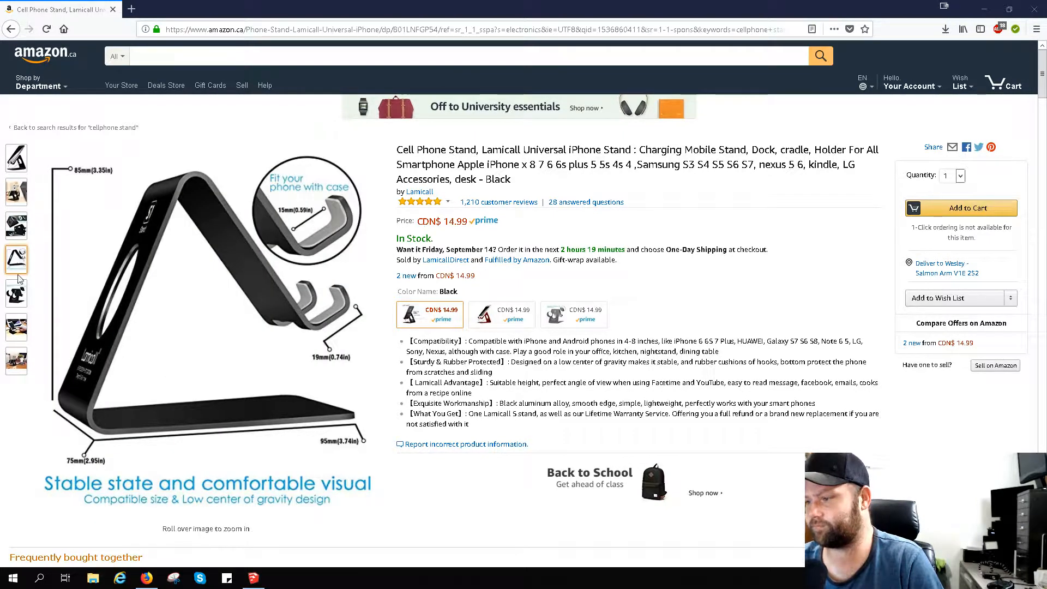
mouse_move(20, 319)
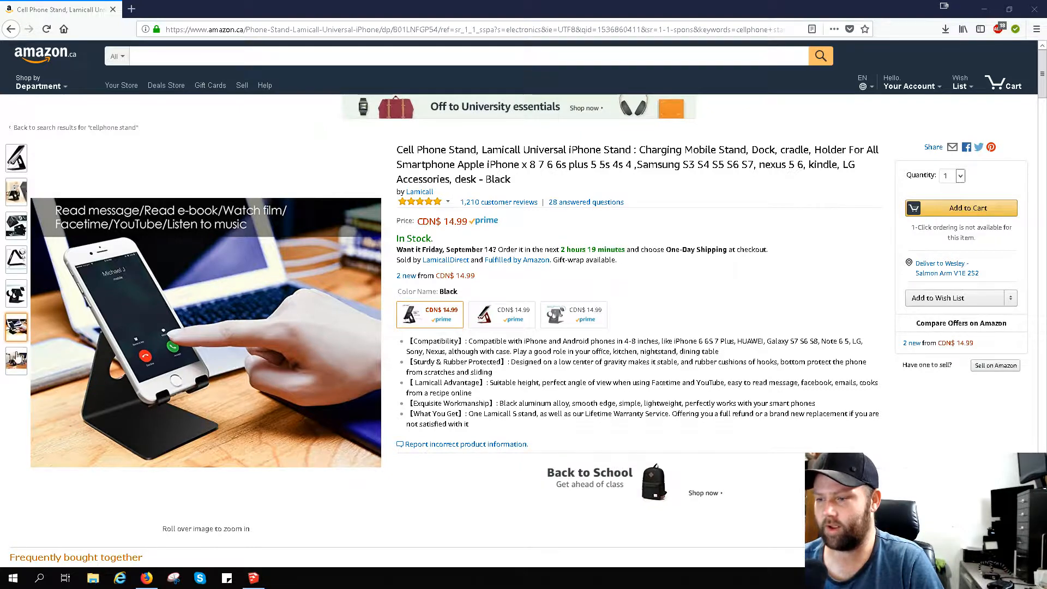
mouse_move(18, 363)
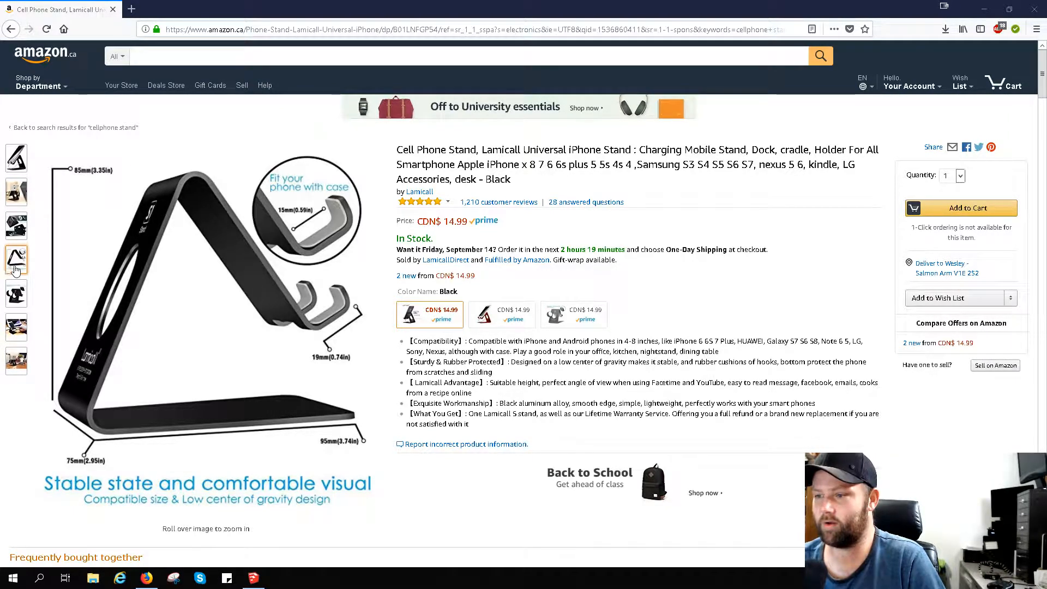
mouse_move(17, 226)
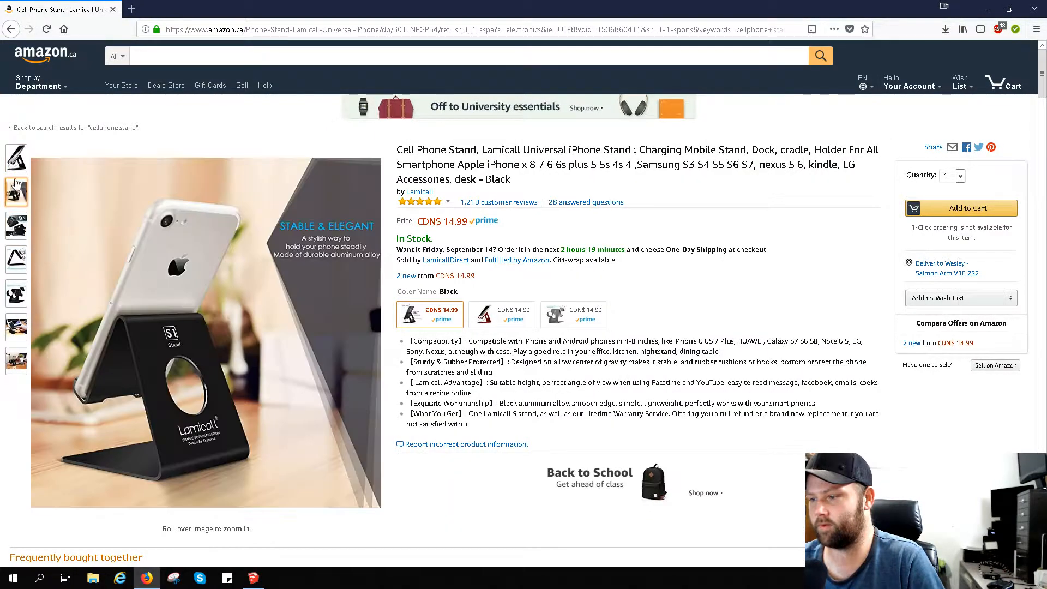
mouse_move(17, 158)
mouse_move(322, 257)
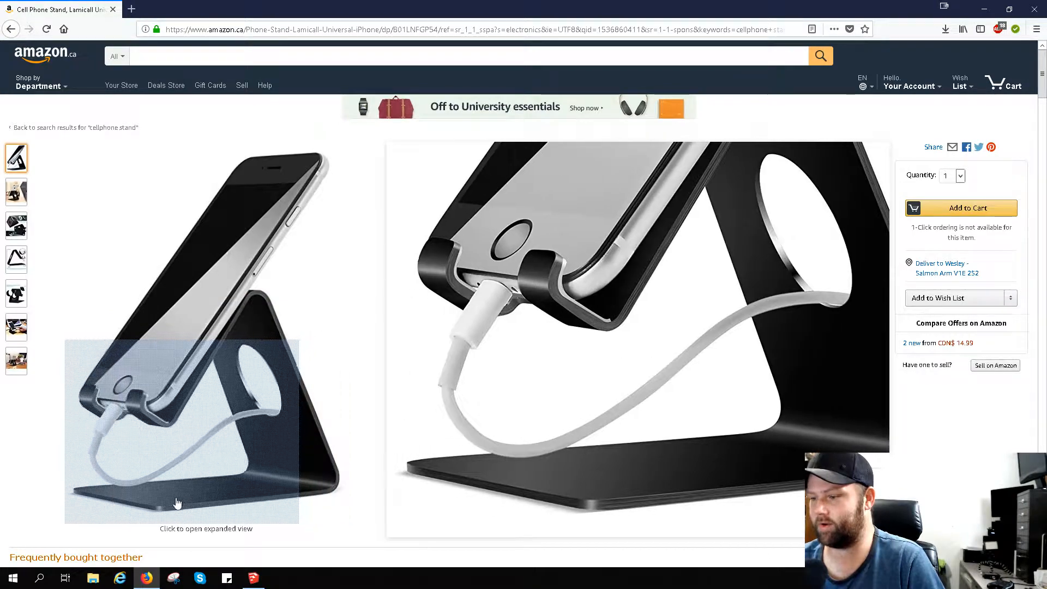
mouse_move(17, 297)
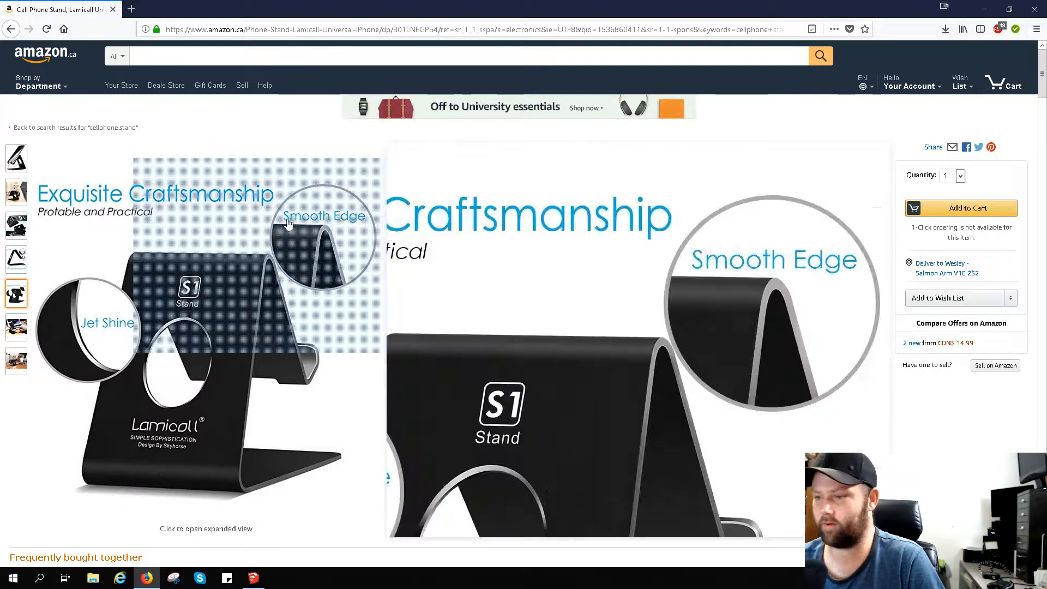
mouse_move(19, 192)
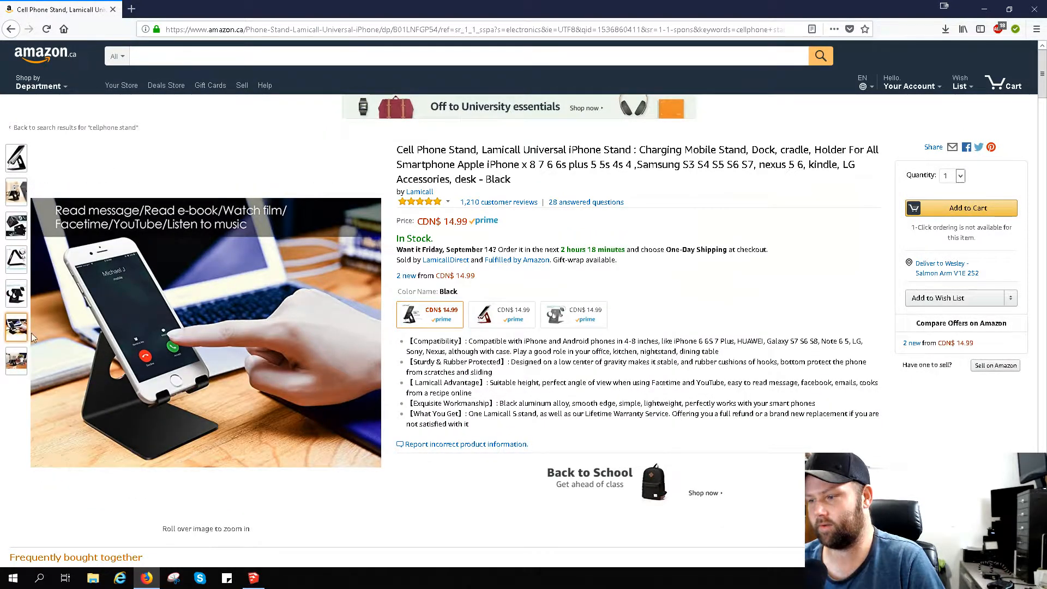
mouse_move(213, 401)
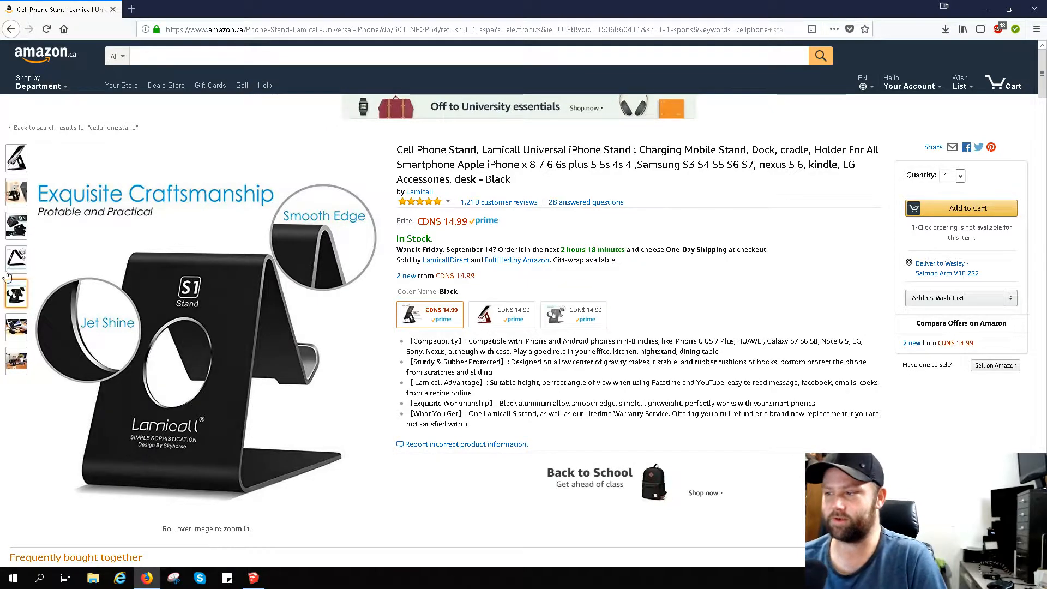
mouse_move(18, 206)
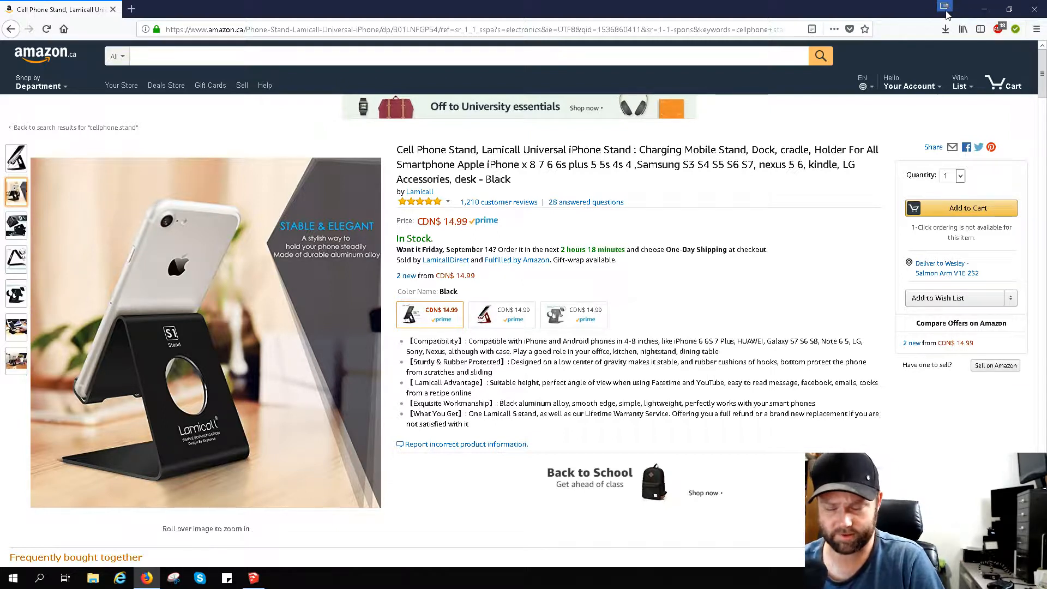
- Switch to SketchUp and draw a rectangle on the ground plane, starting at the origin and extending along the red and green axes
click(946, 10)
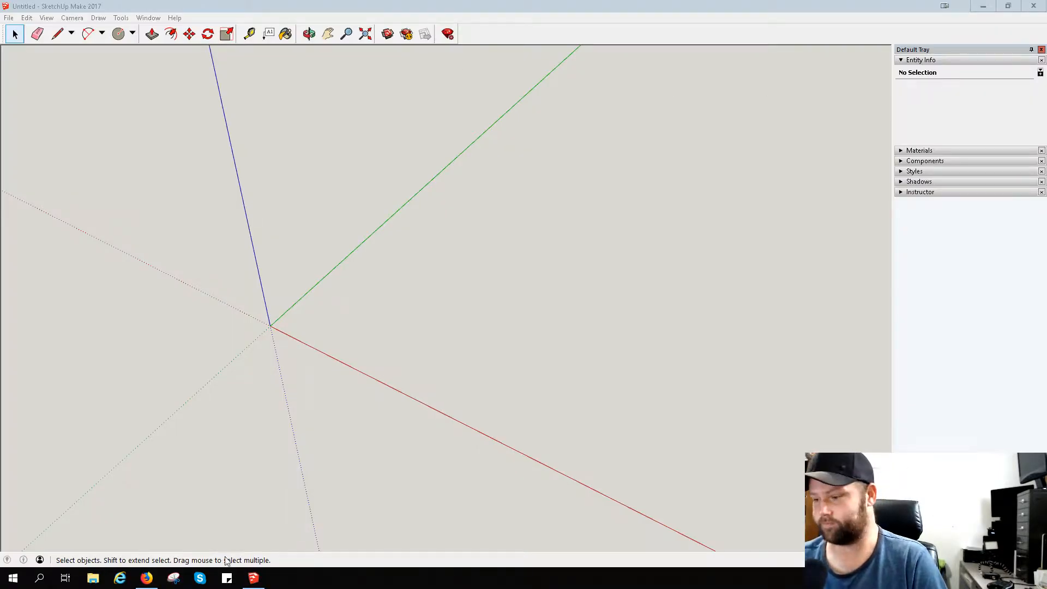
click(146, 578)
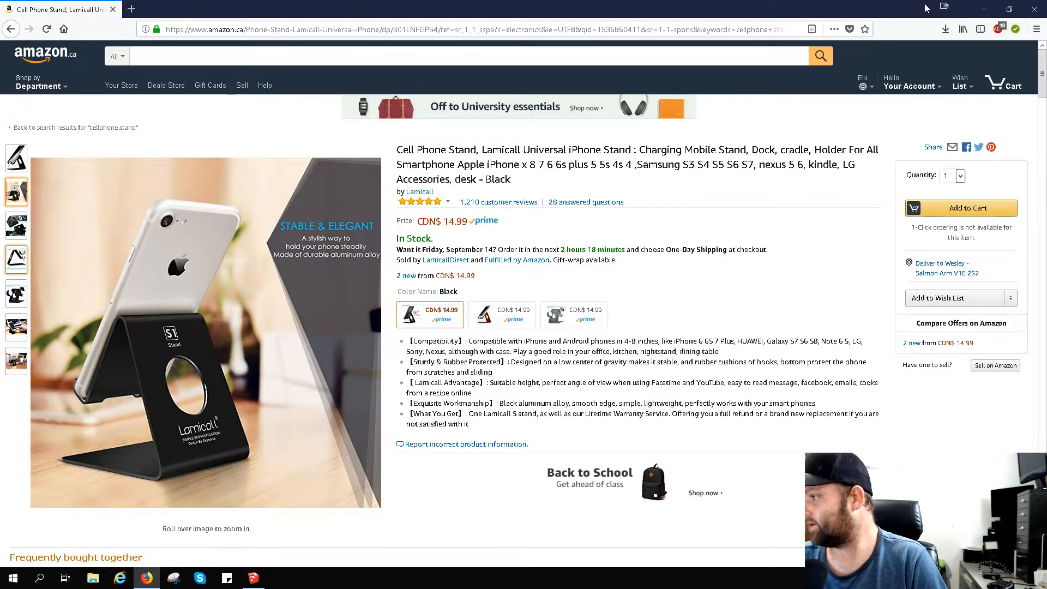
click(945, 7)
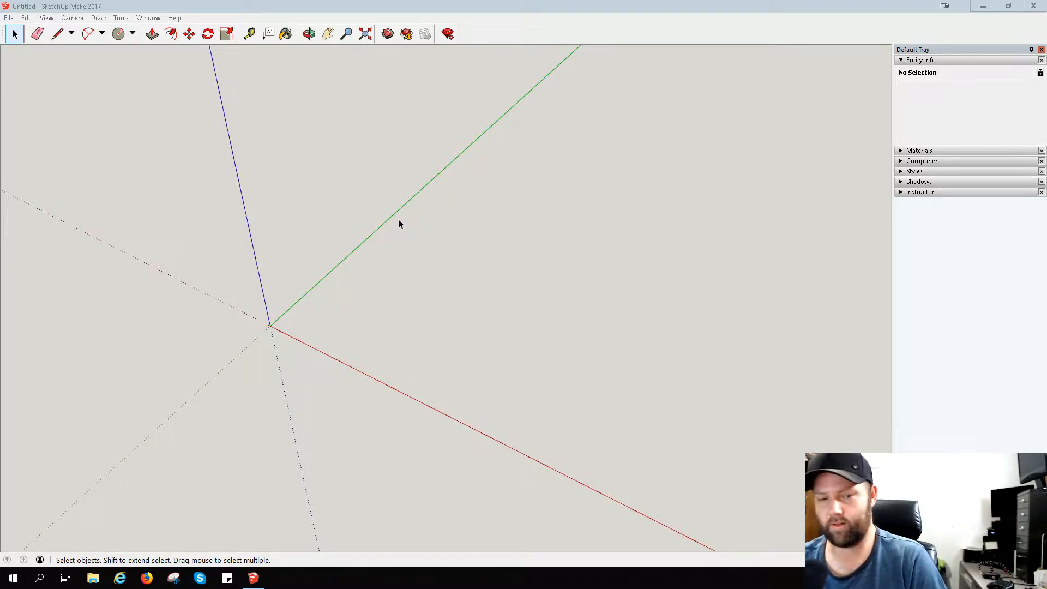
click(132, 37)
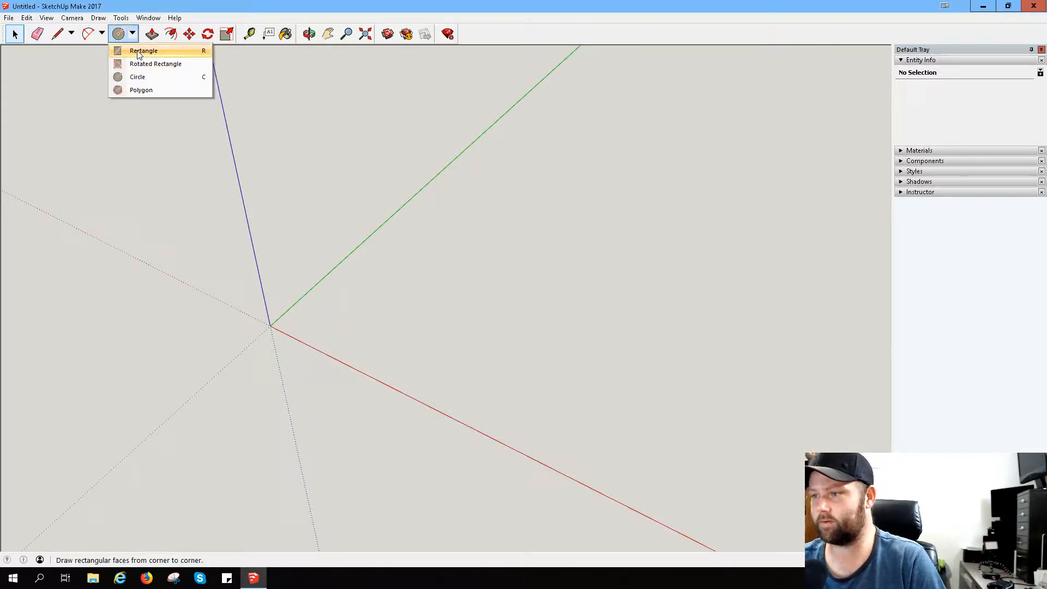
click(144, 51)
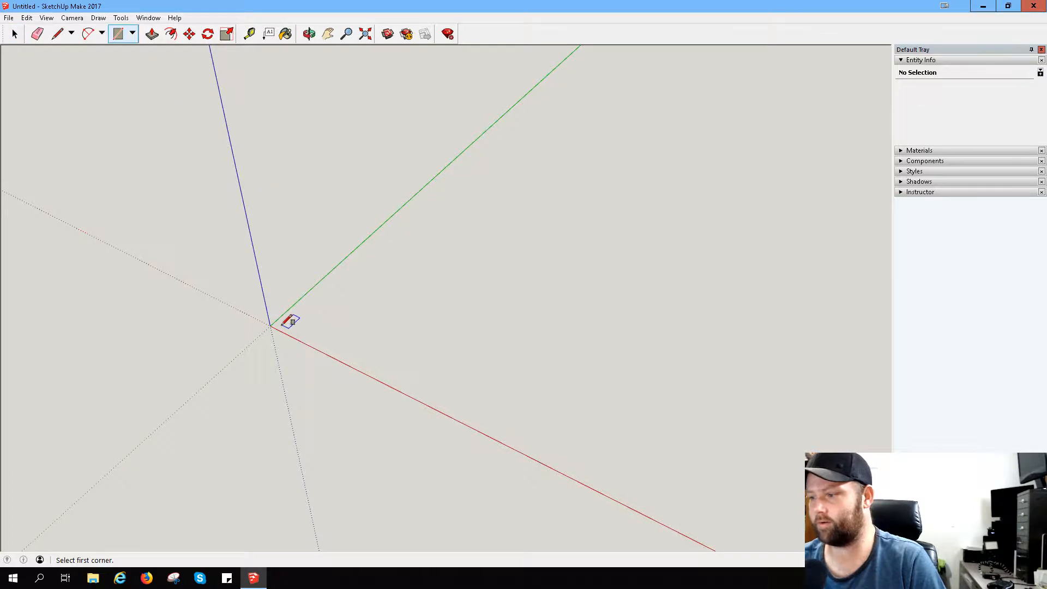
click(270, 326)
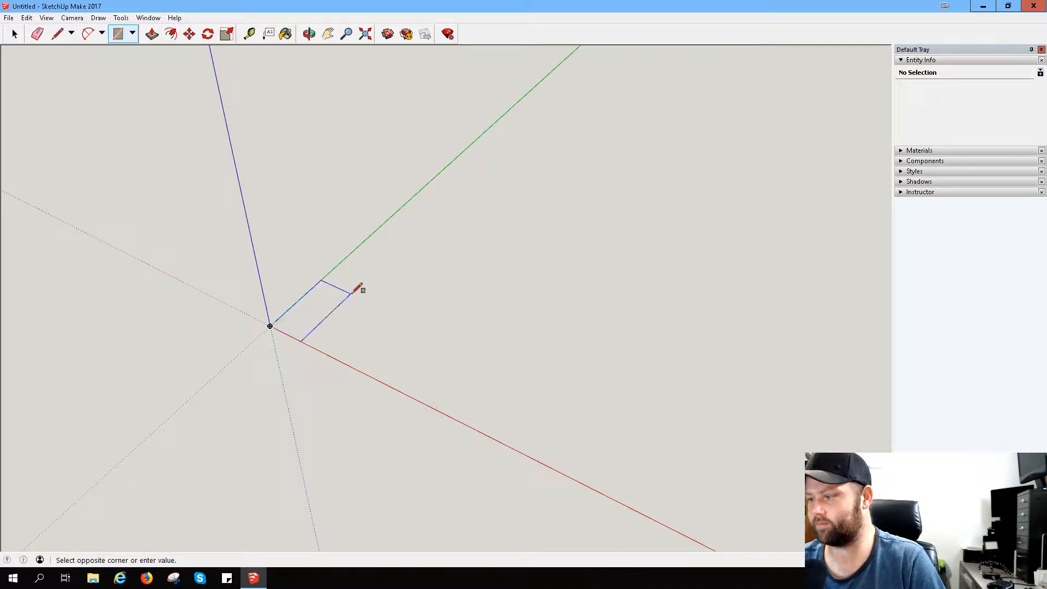
scroll(304, 326, up, 1)
scroll(227, 316, up, 4)
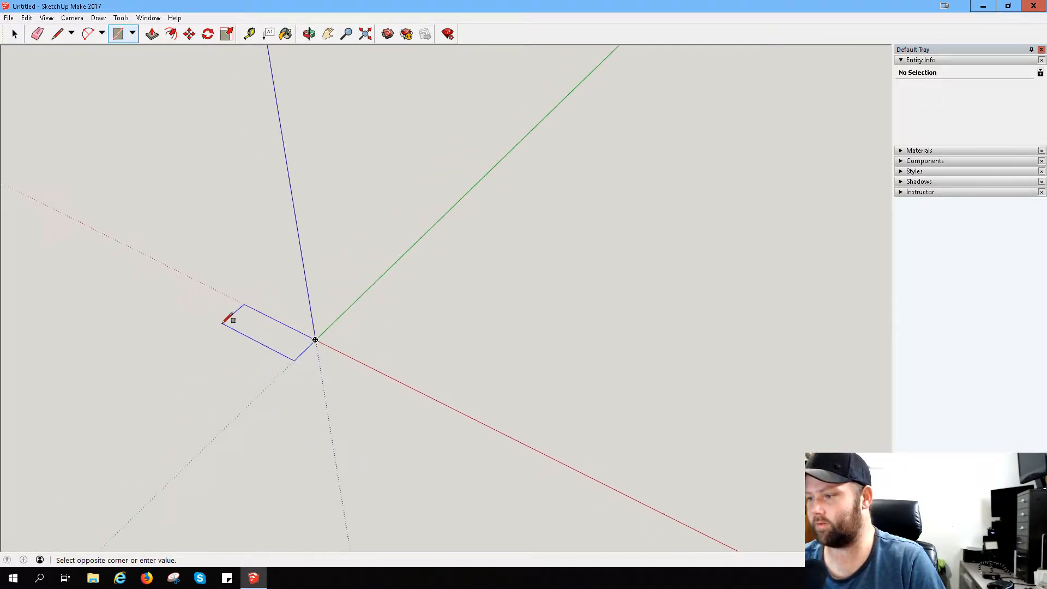
scroll(423, 342, up, 1)
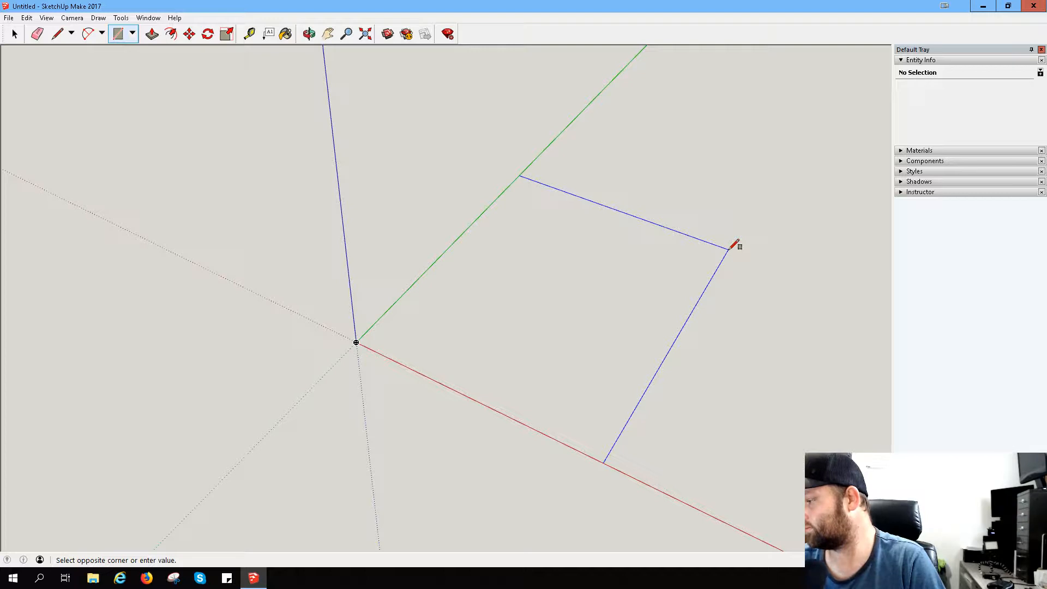
click(730, 249)
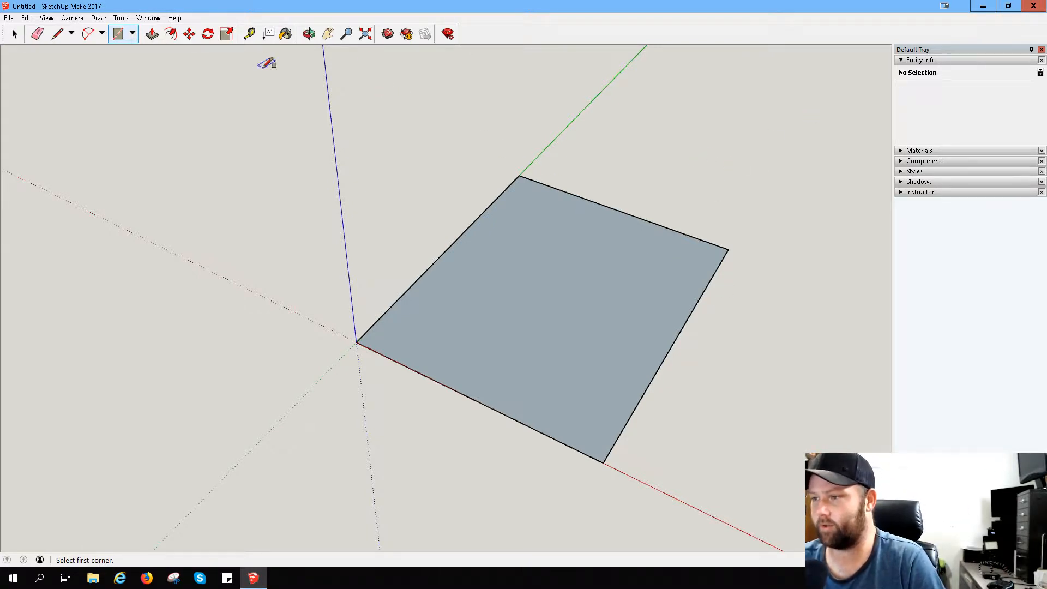
- Draw a line across the rectangle just inside its far edge along the green axis, parallel to that edge, leaving a very thin strip
scroll(731, 201, up, 5)
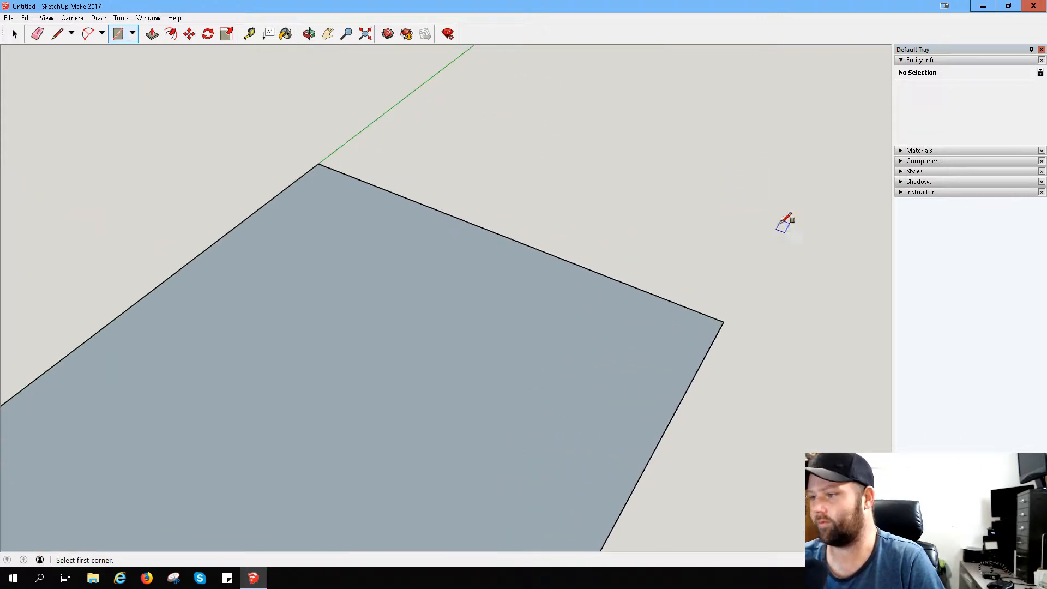
middle_drag(788, 216, 381, 72)
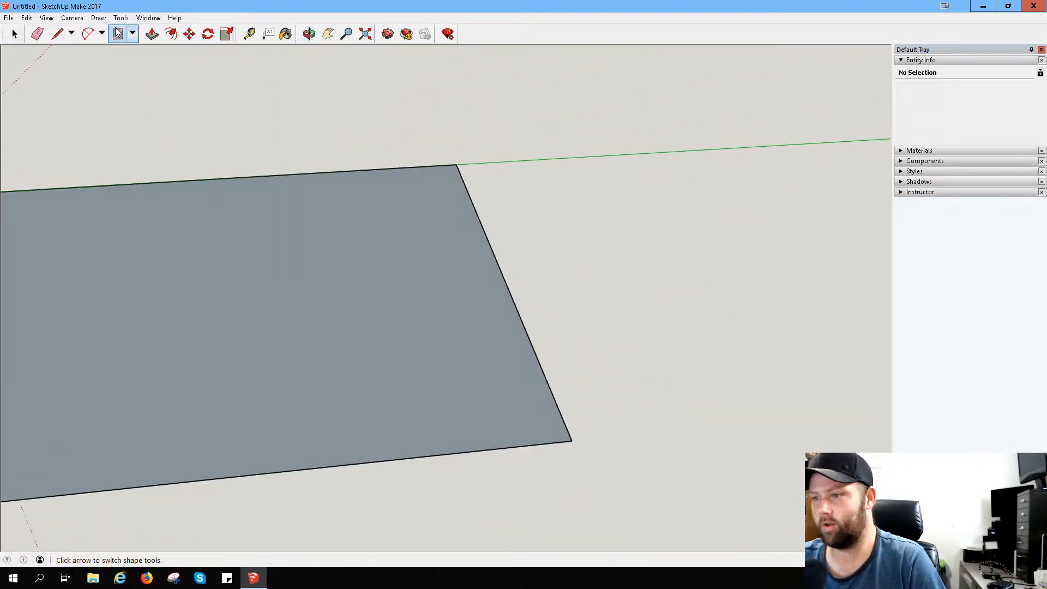
click(58, 33)
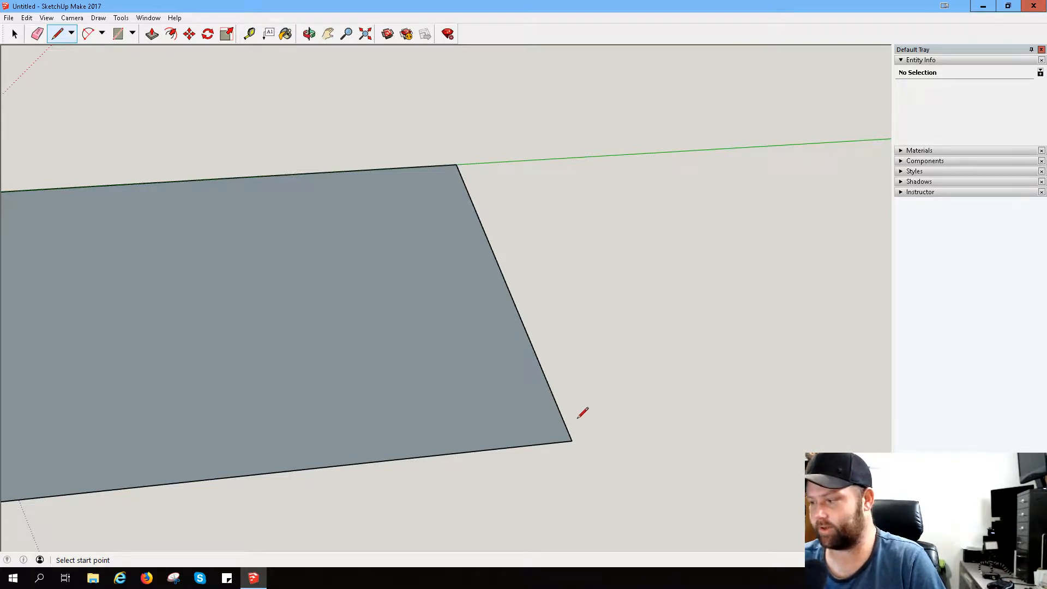
scroll(580, 442, up, 5)
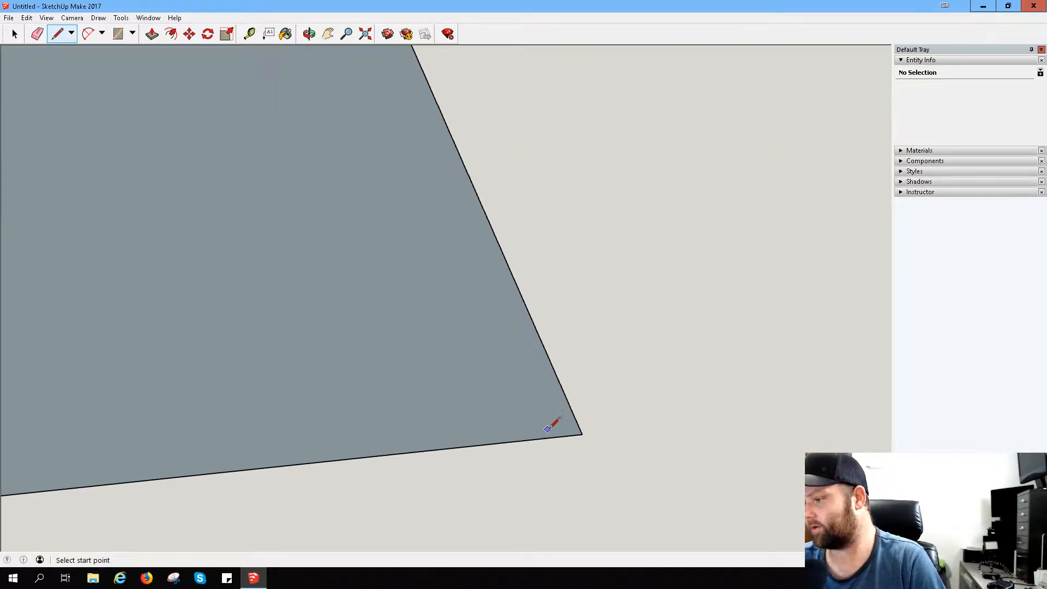
scroll(618, 407, down, 2)
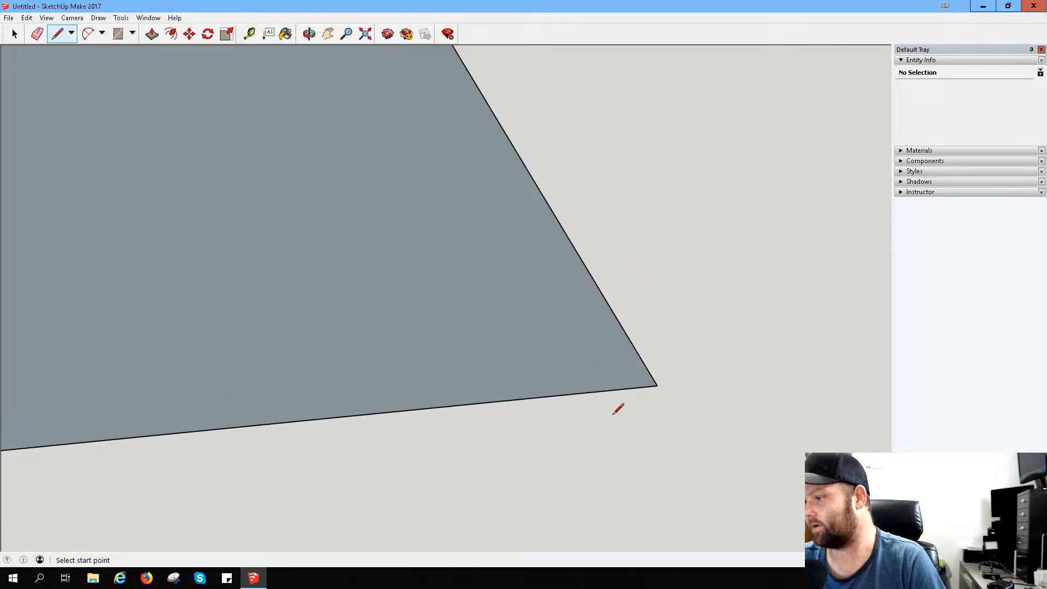
click(657, 386)
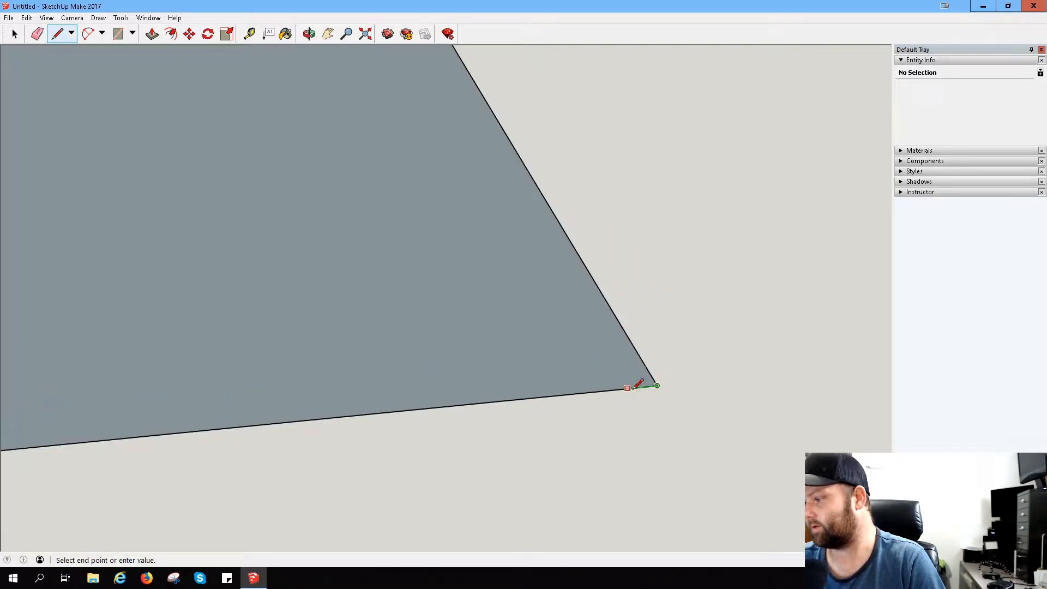
key(Escape)
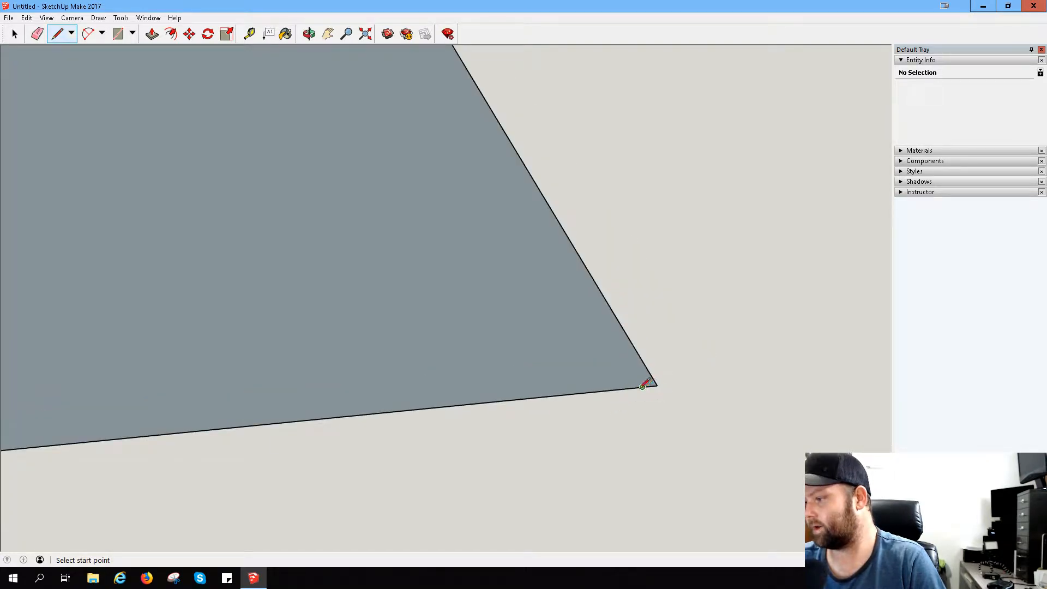
click(643, 386)
scroll(475, 159, down, 3)
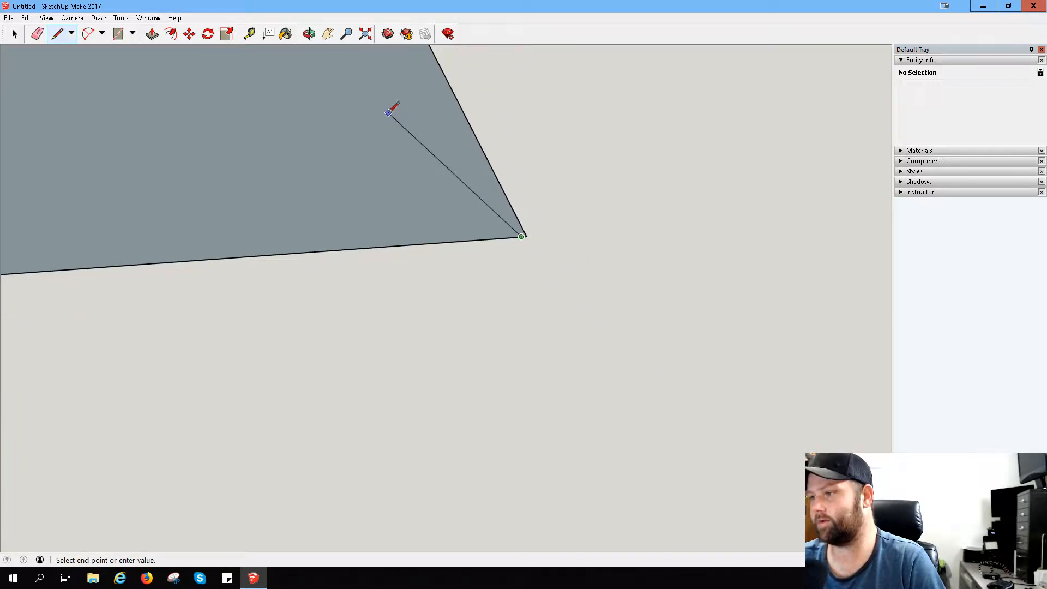
click(328, 34)
drag(357, 124, 422, 415)
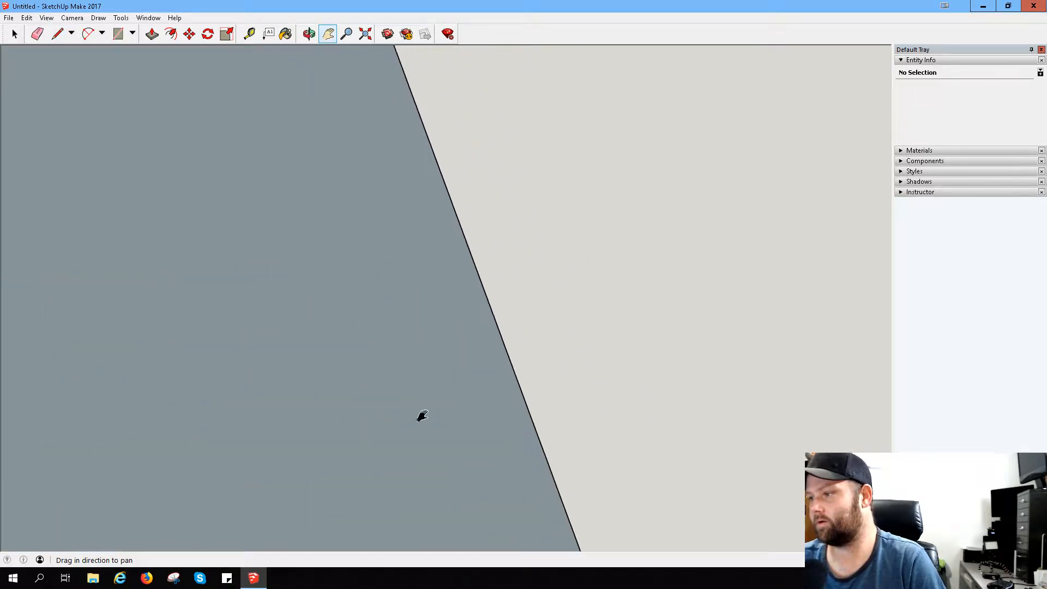
drag(456, 491, 379, 346)
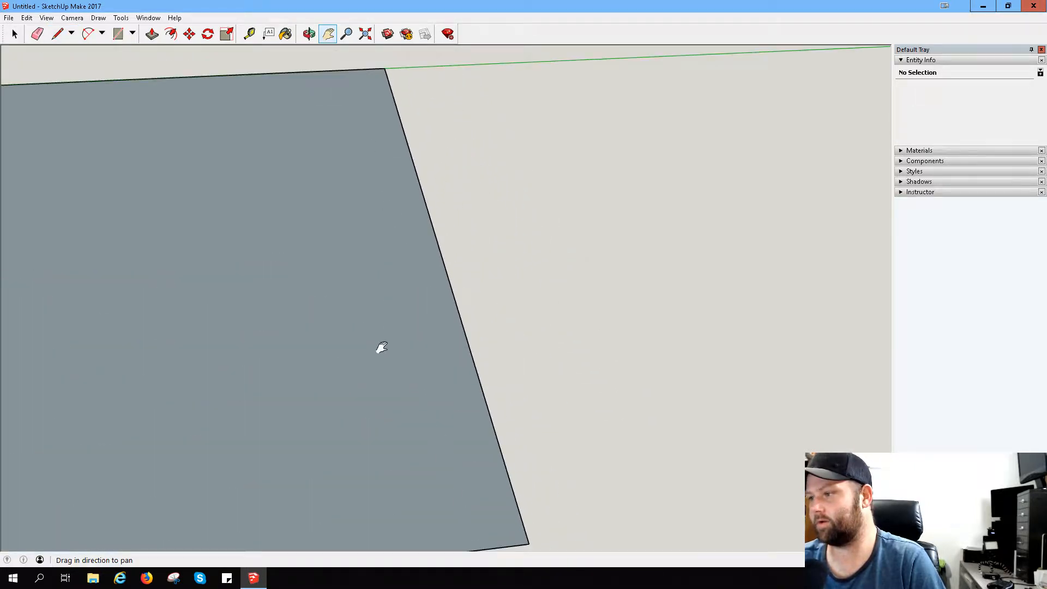
click(58, 33)
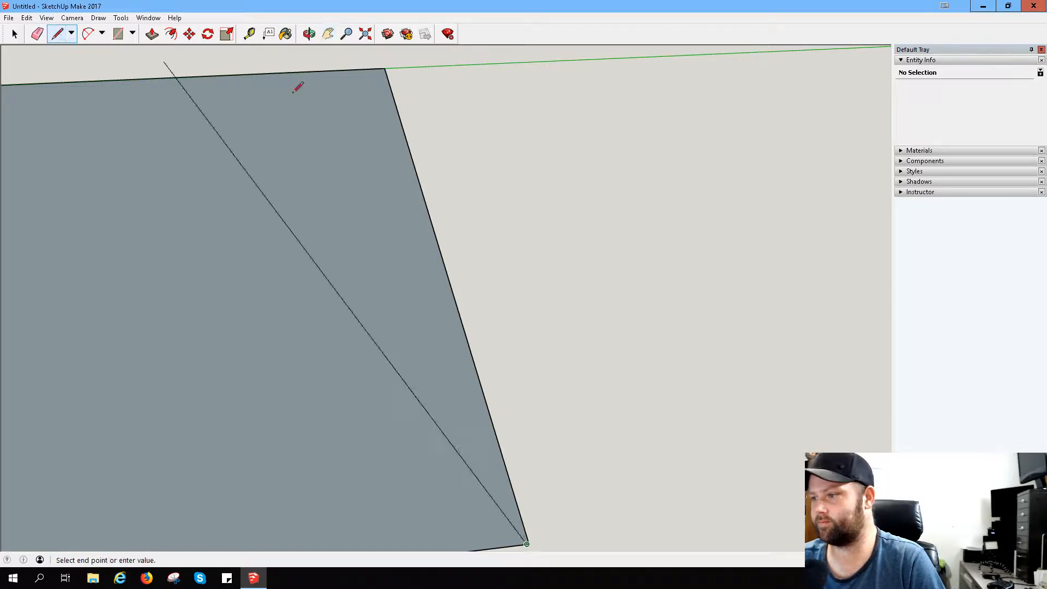
click(383, 68)
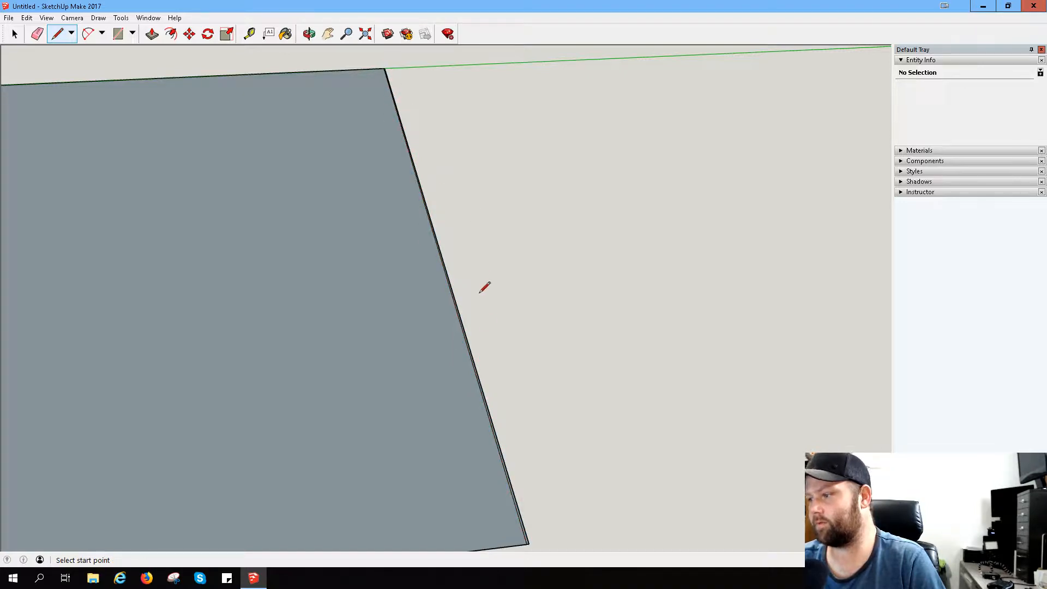
- Erase the outer edges of the thin strip beyond the new line at the rectangle's far end
click(37, 34)
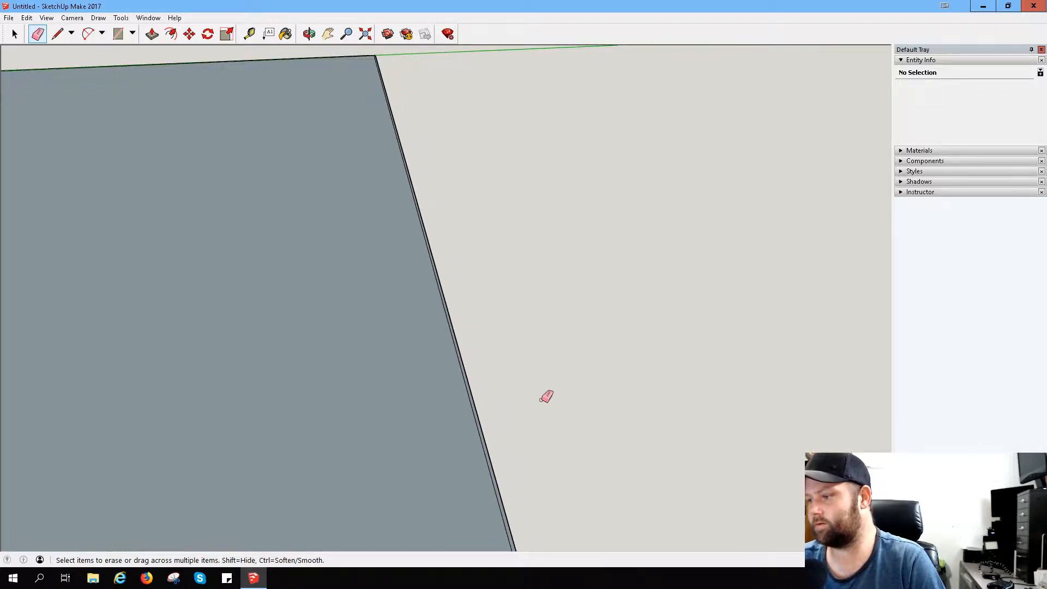
scroll(544, 392, down, 2)
scroll(545, 392, down, 4)
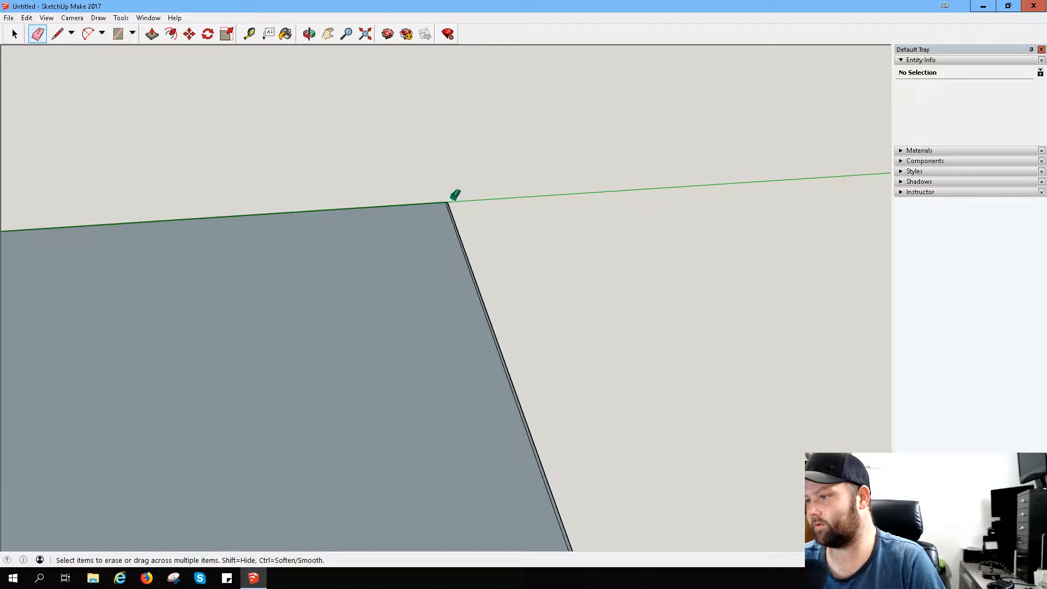
drag(451, 200, 457, 205)
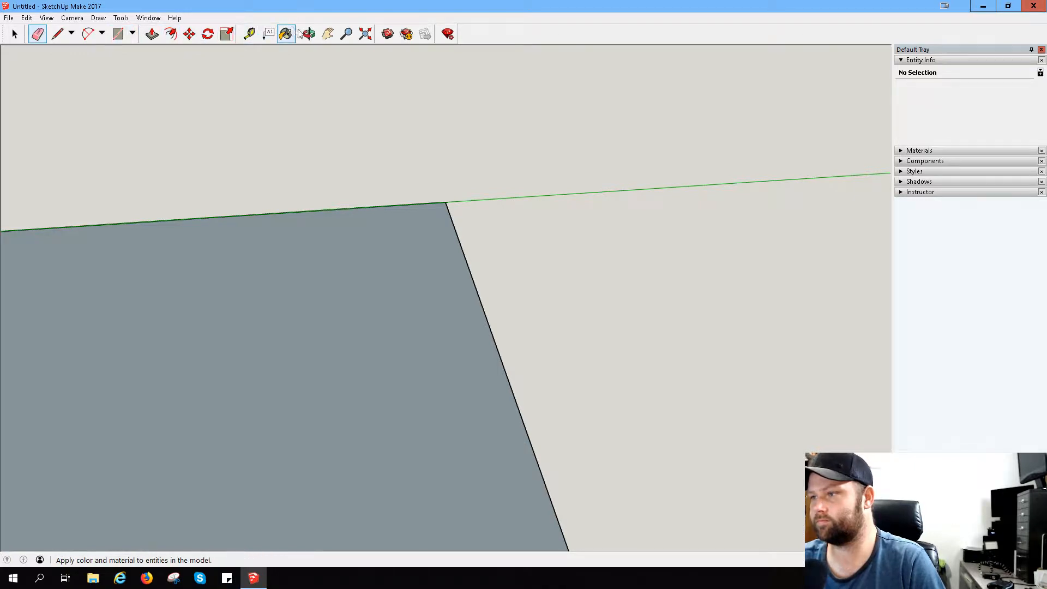
- Erase the leftover edge stub at the rectangle's far corner away from the green axis
click(327, 35)
drag(383, 463, 551, 351)
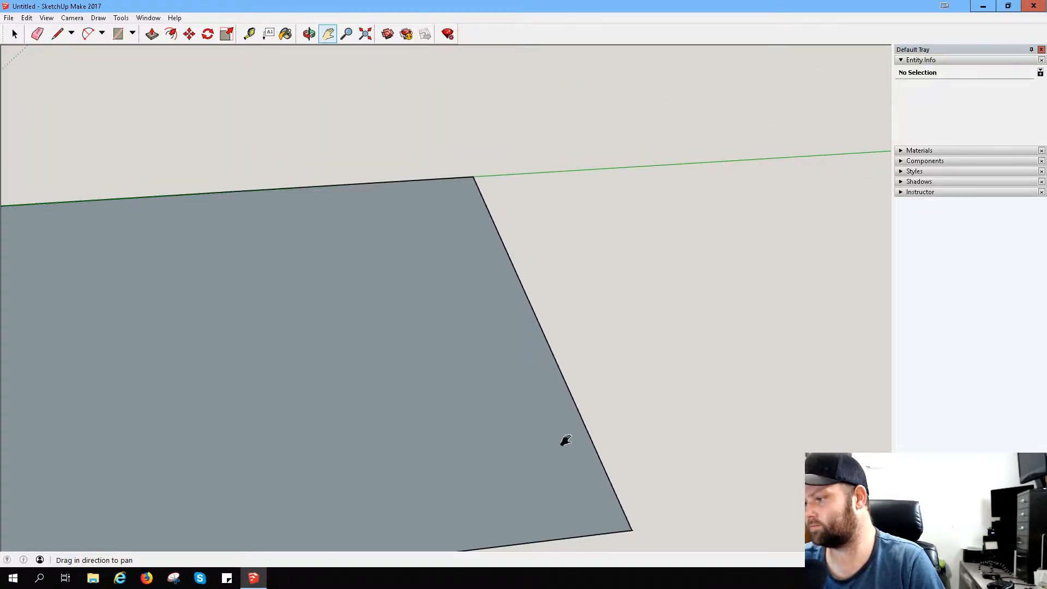
drag(563, 440, 425, 237)
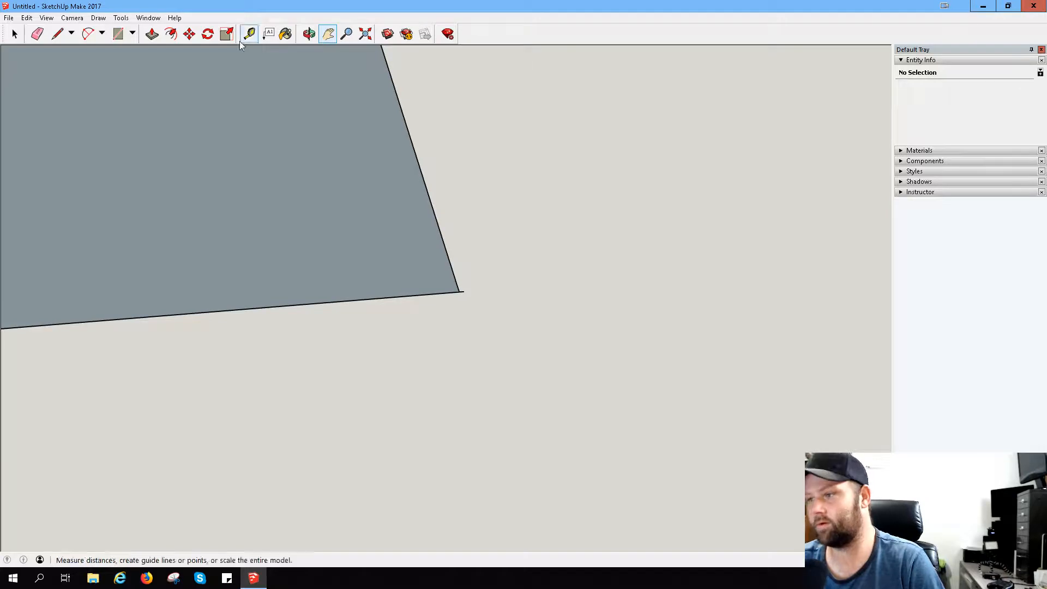
click(37, 35)
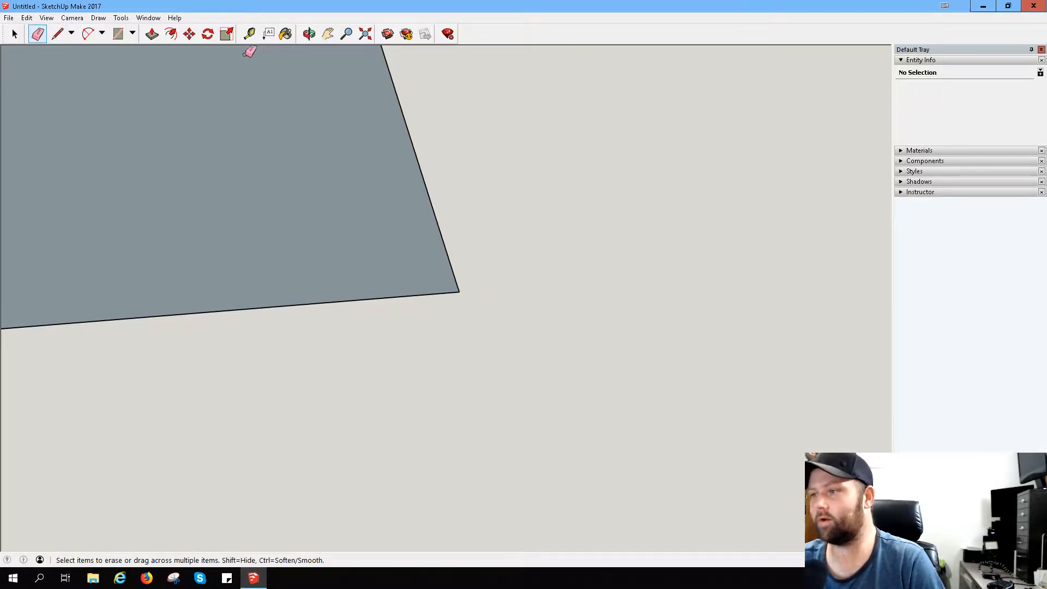
- Erase the leftover edge stub lying on the green axis at the rectangle's other far corner
click(328, 34)
mouse_move(377, 150)
mouse_down()
mouse_move(444, 287)
mouse_move(437, 182)
mouse_move(456, 295)
mouse_move(435, 391)
mouse_move(451, 344)
mouse_move(468, 359)
mouse_up()
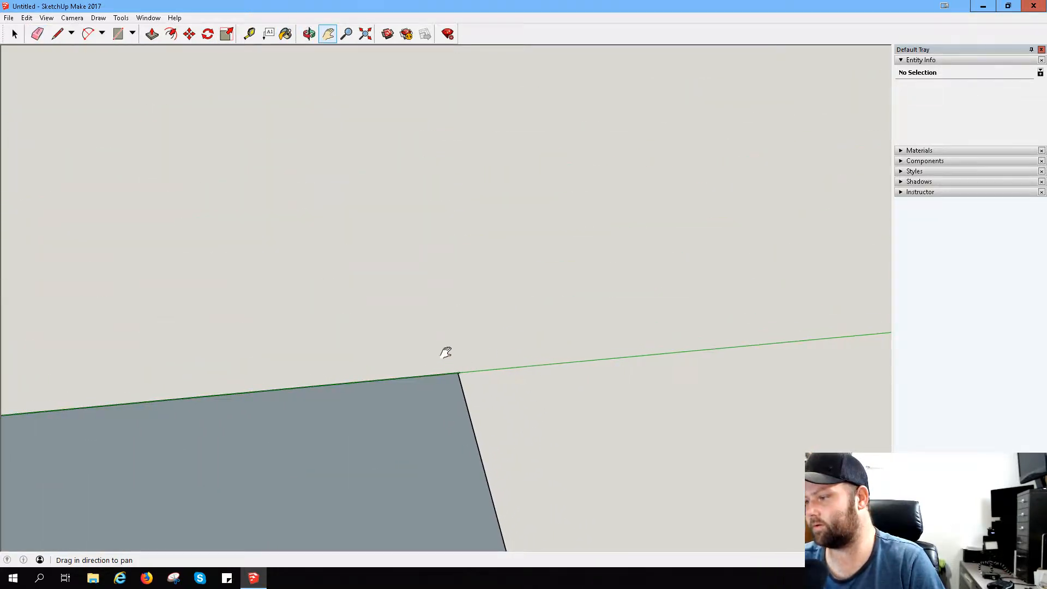
middle_drag(444, 360, 678, 277)
drag(480, 310, 507, 329)
drag(477, 285, 506, 316)
scroll(508, 316, up, 1)
scroll(540, 371, up, 1)
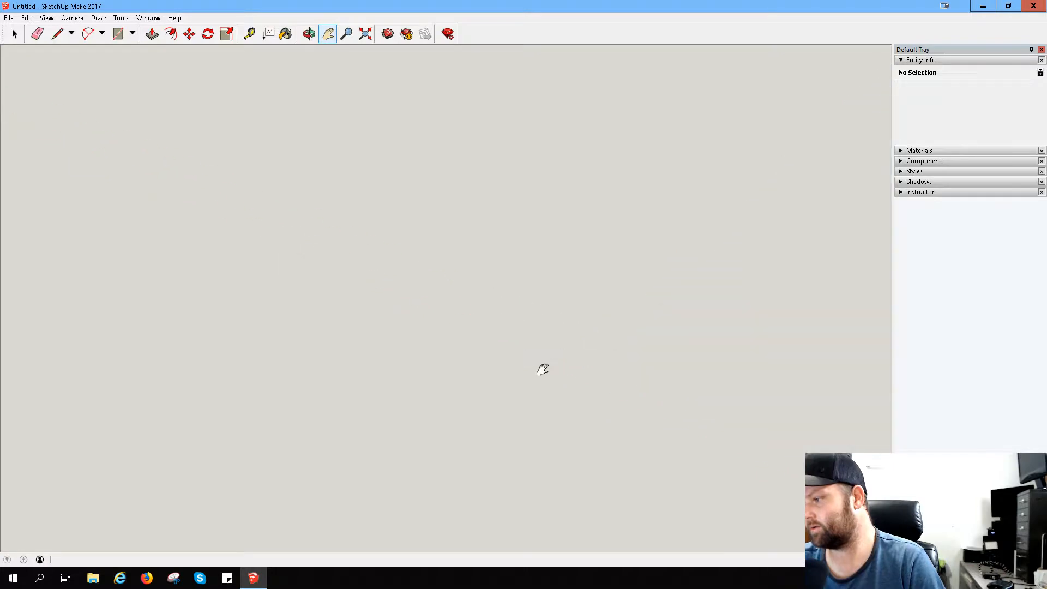
scroll(543, 370, down, 2)
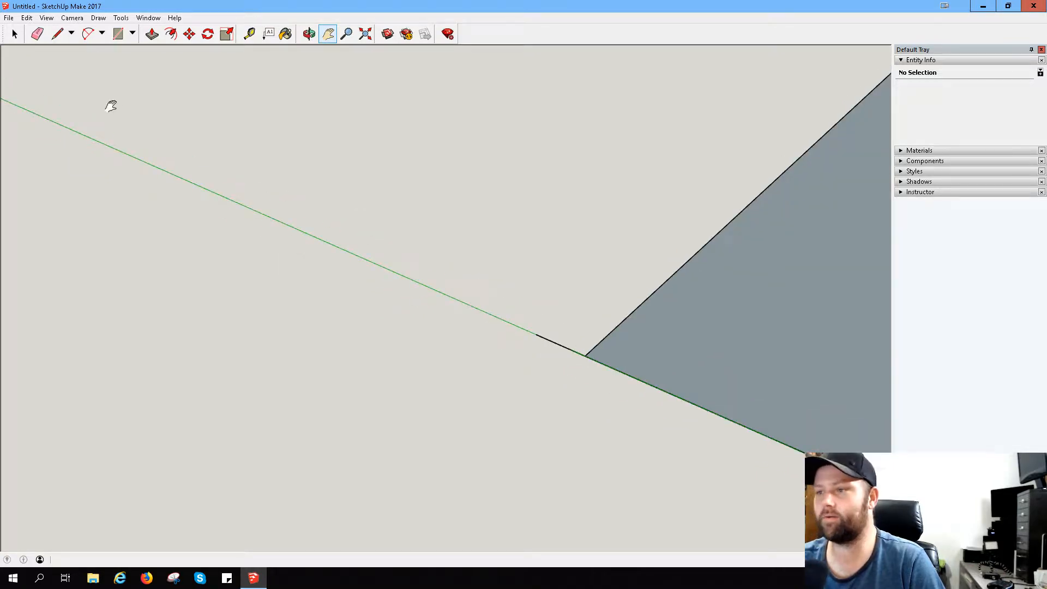
click(37, 34)
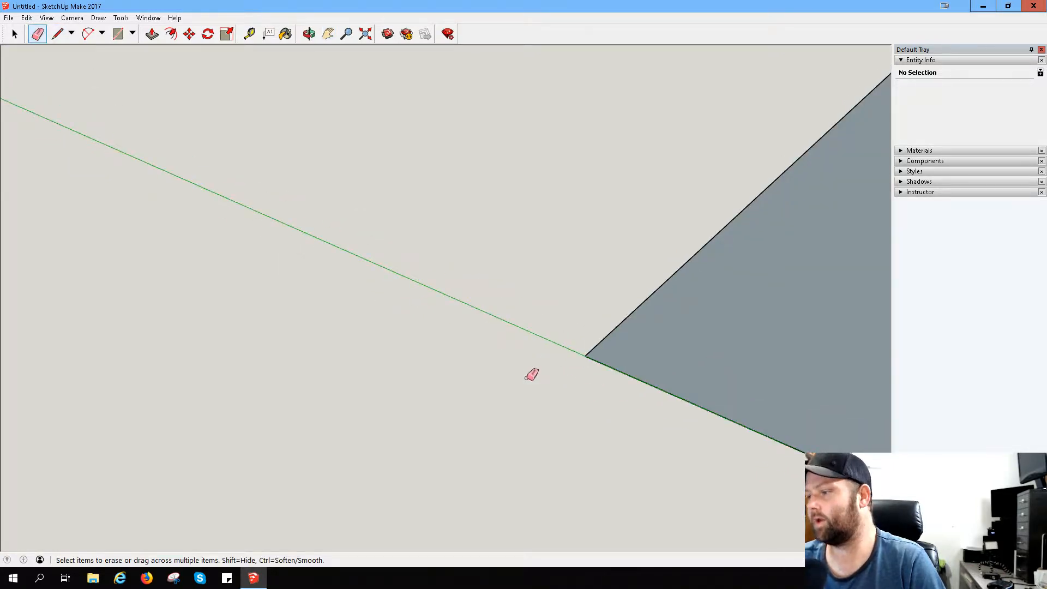
click(557, 343)
scroll(544, 366, down, 1)
scroll(545, 369, down, 4)
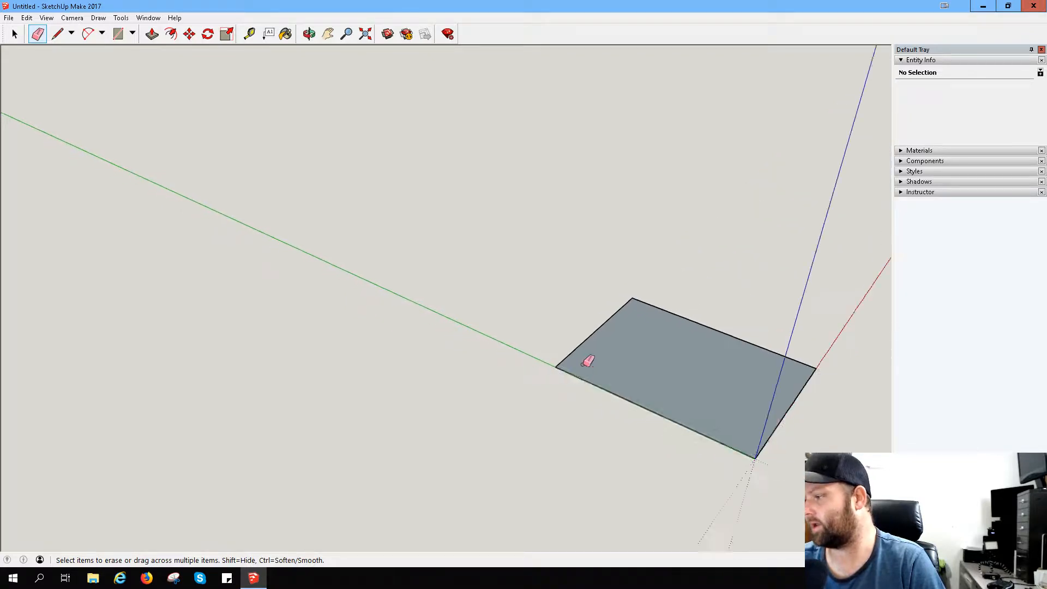
middle_drag(750, 360, 596, 376)
drag(448, 286, 371, 265)
key(e)
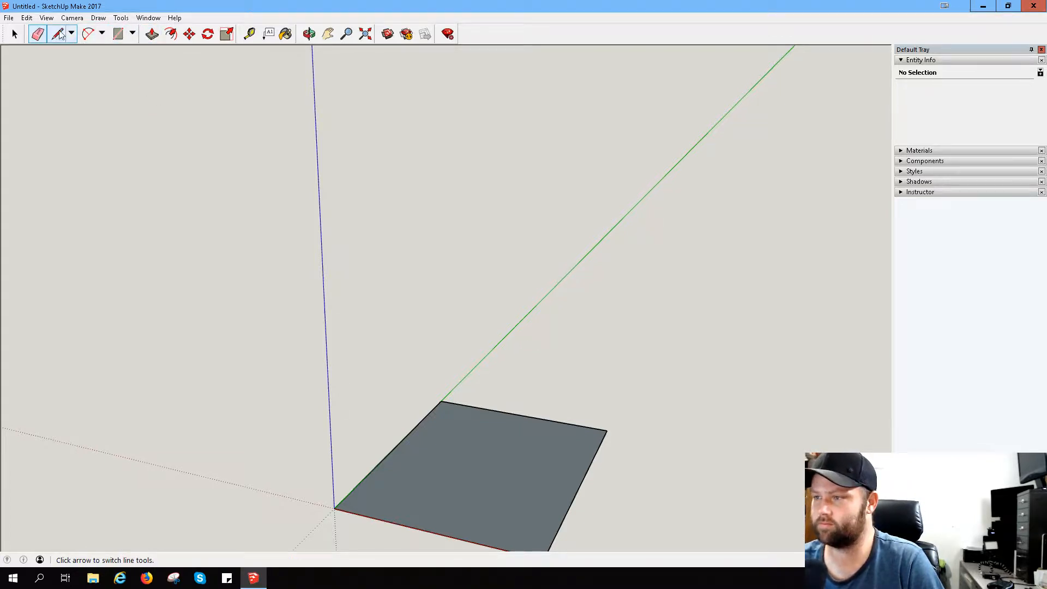
- Measure the rectangle along the green axis with the Tape Measure, from the red-axis edge to the opposite edge
click(251, 35)
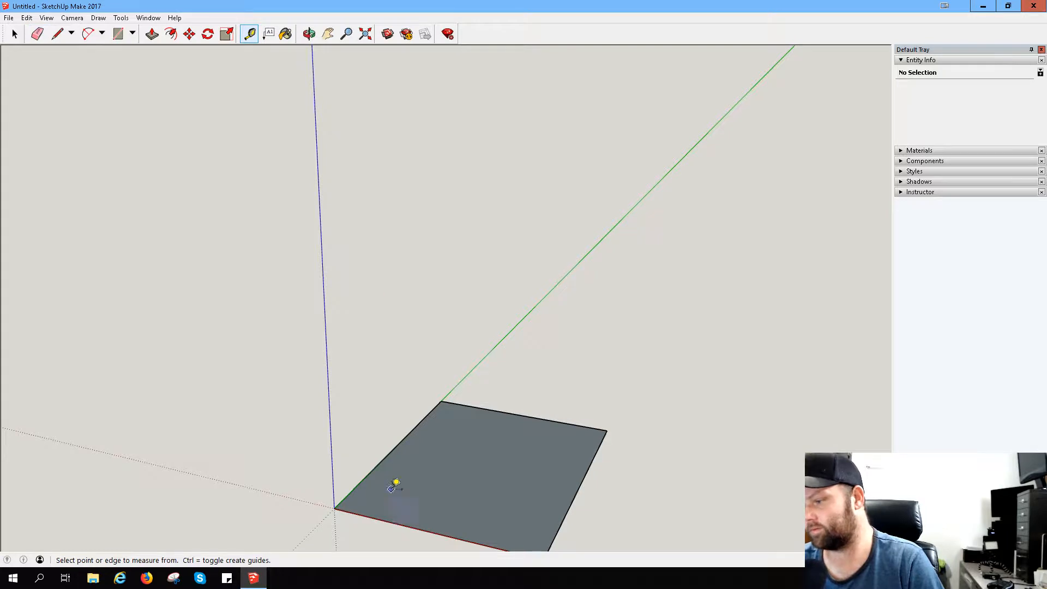
click(386, 520)
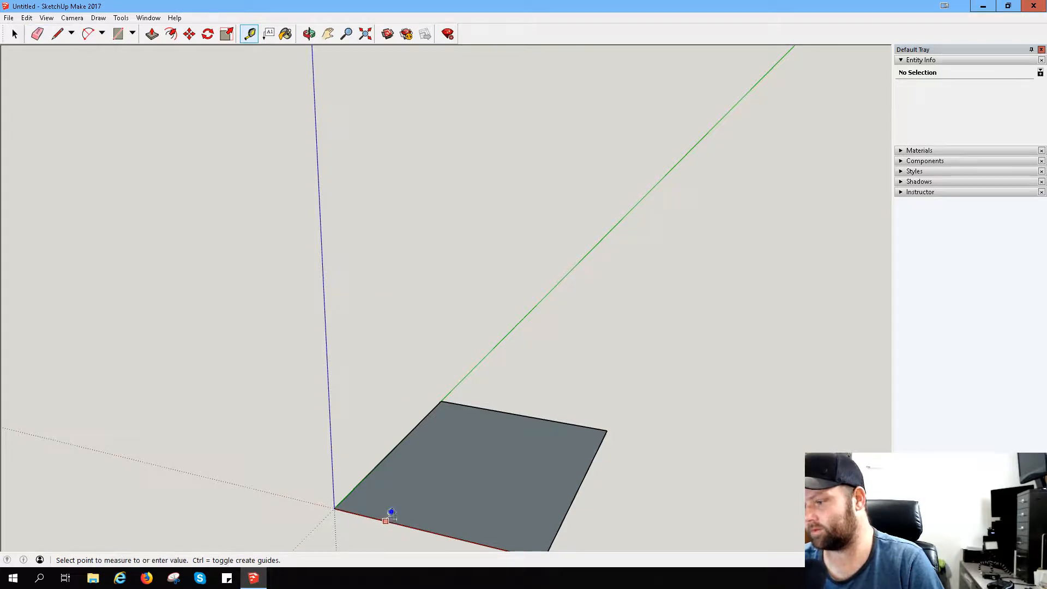
click(488, 401)
middle_drag(538, 402, 318, 498)
click(323, 529)
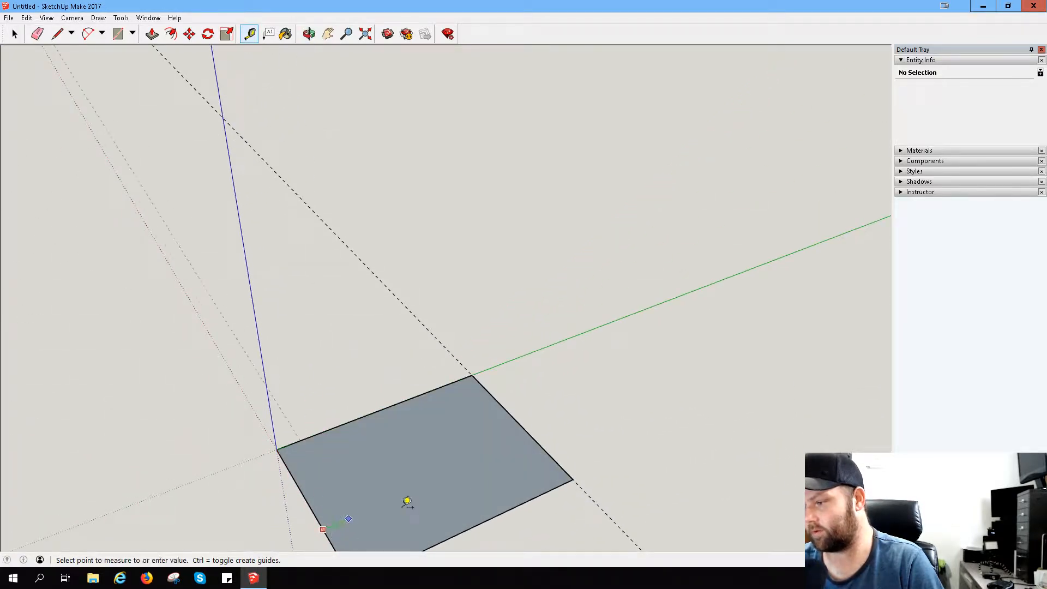
click(550, 456)
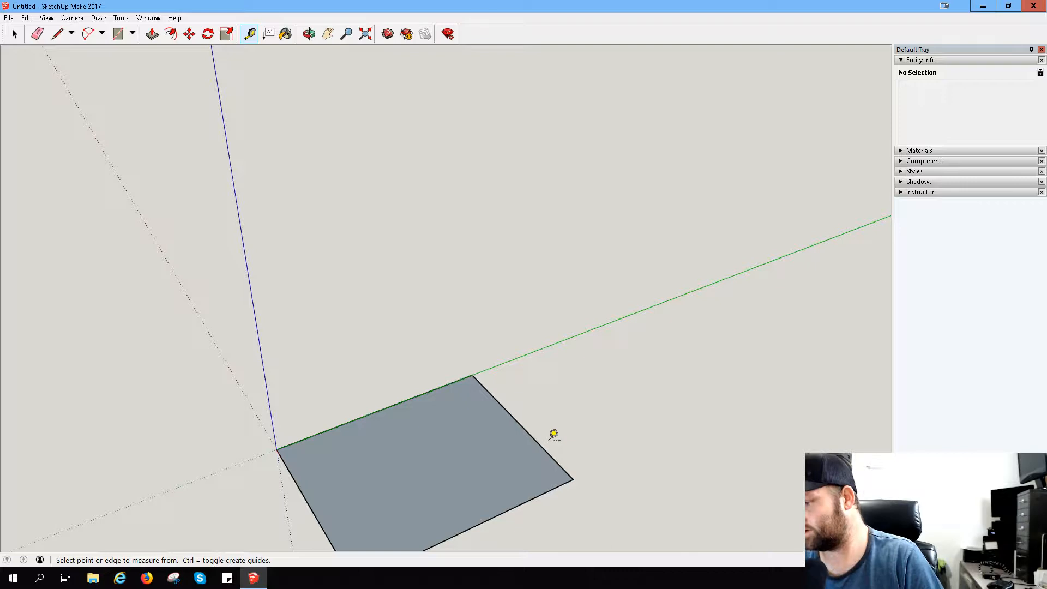
- Undo all edits back to the empty model and redo only the original rectangle
key(ctrl+z)
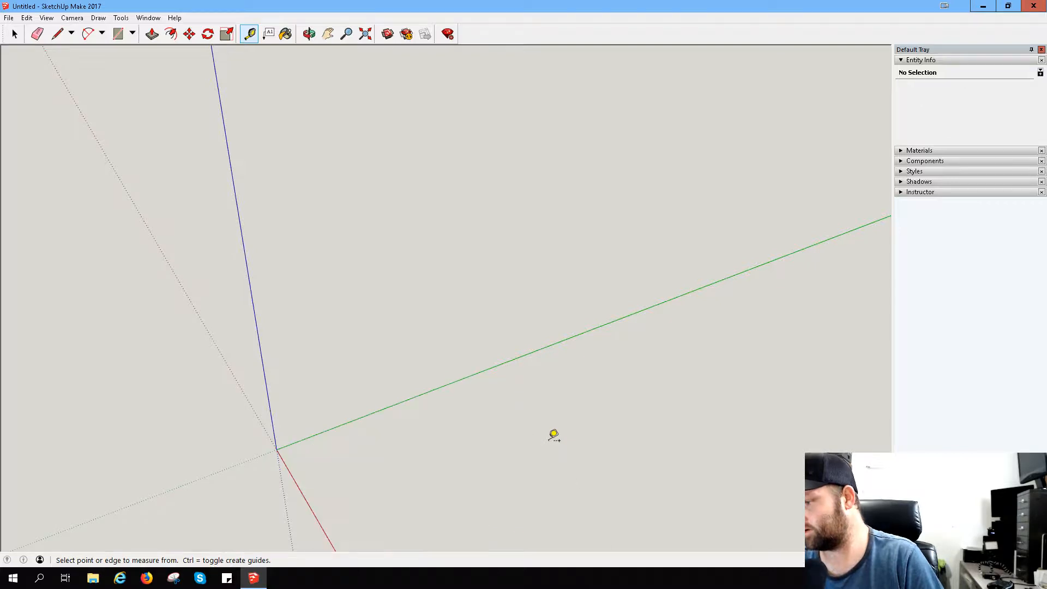
click(31, 19)
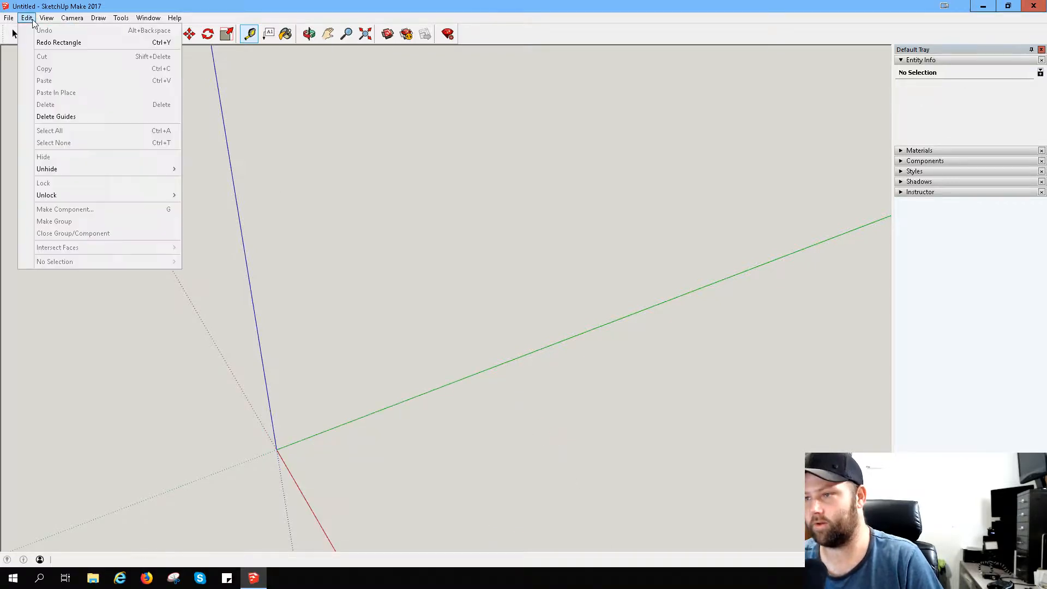
click(48, 43)
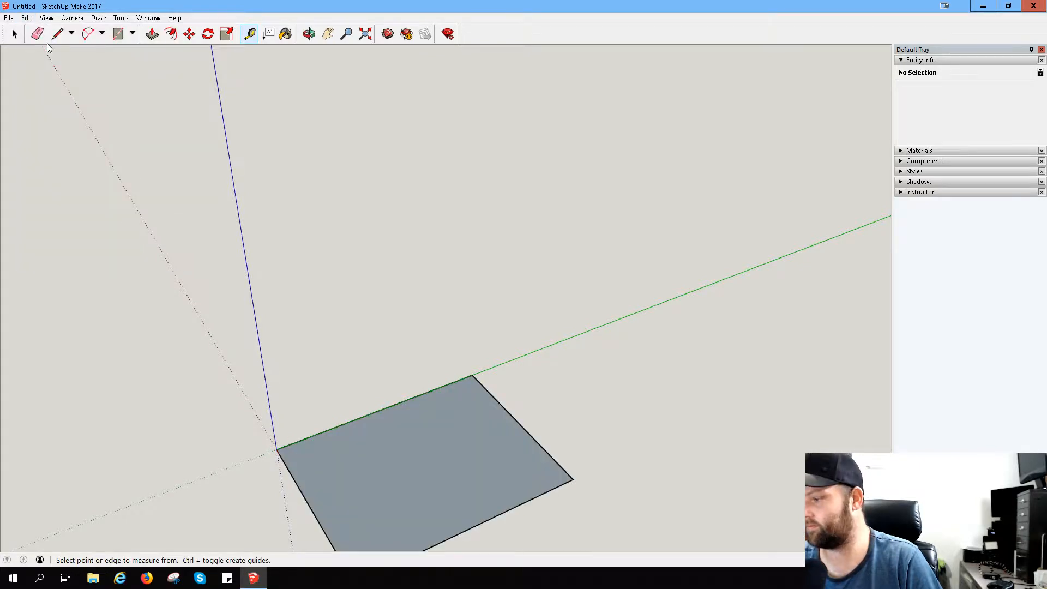
- Measure the rectangle along both the green and red directions, and erase the guide lines this leaves
click(311, 510)
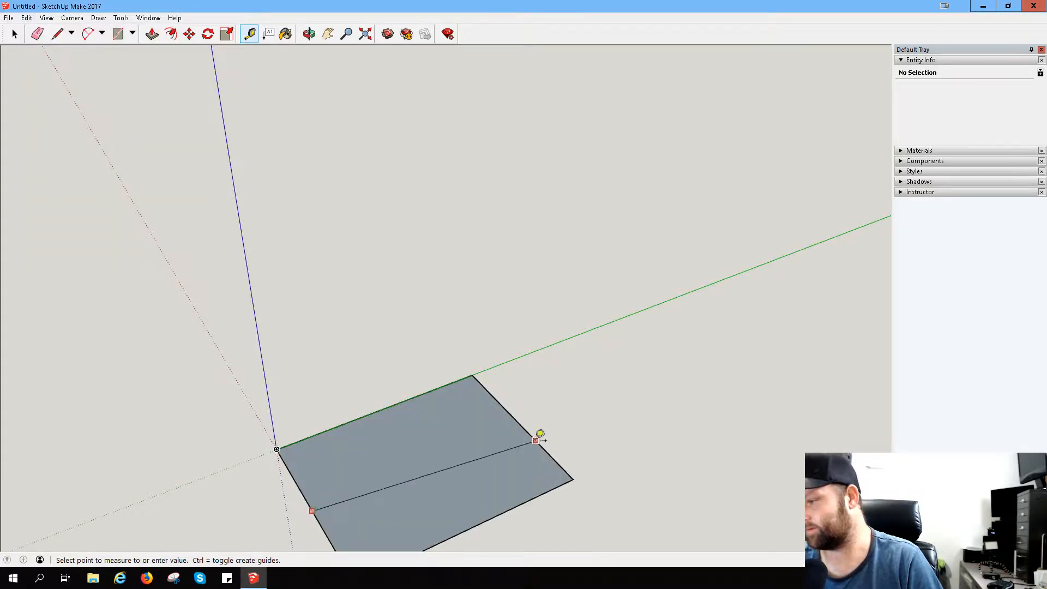
click(525, 421)
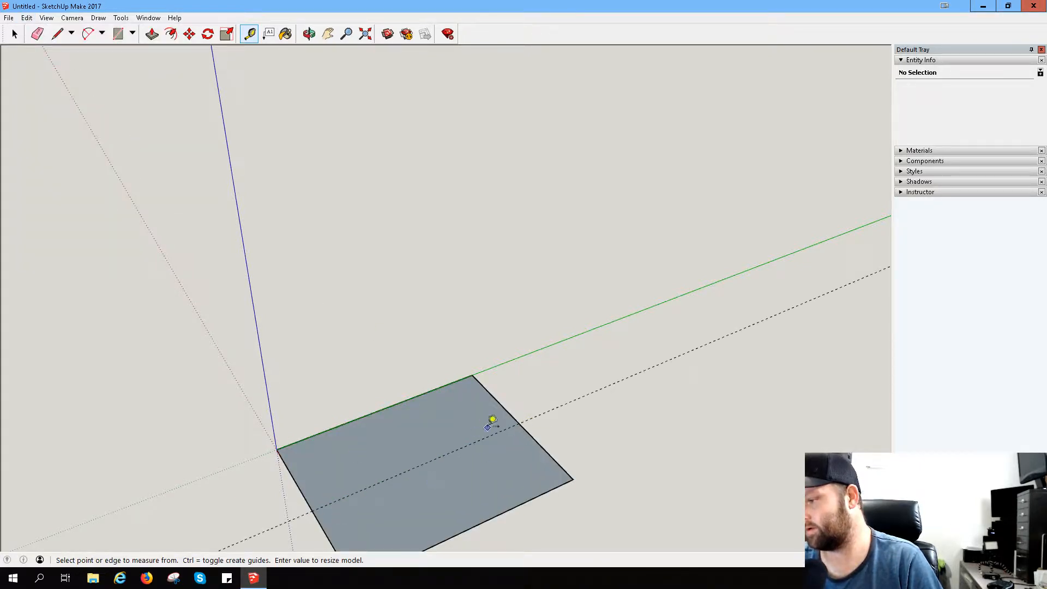
click(414, 397)
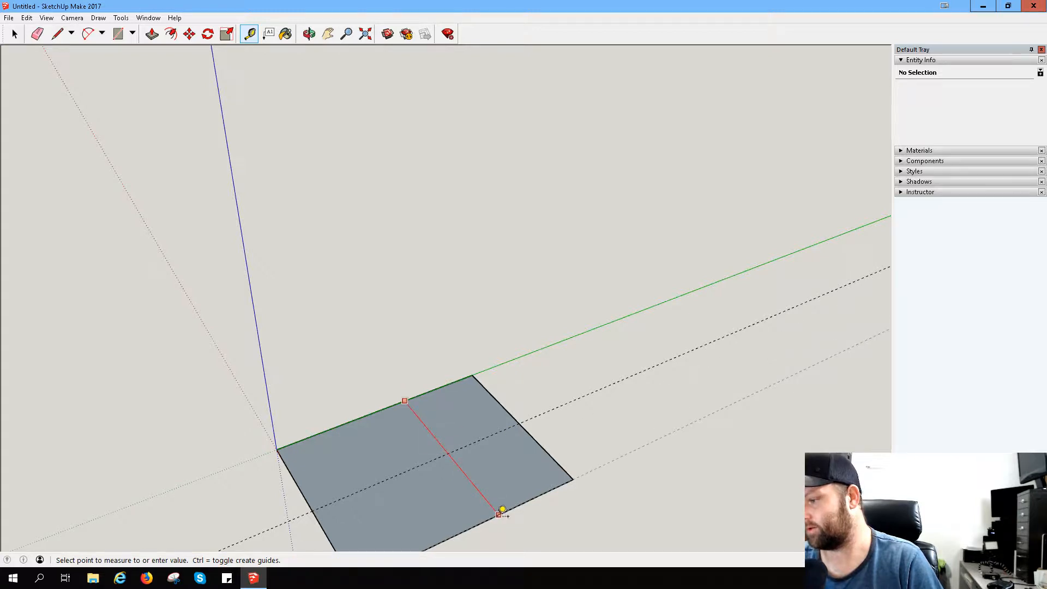
click(498, 514)
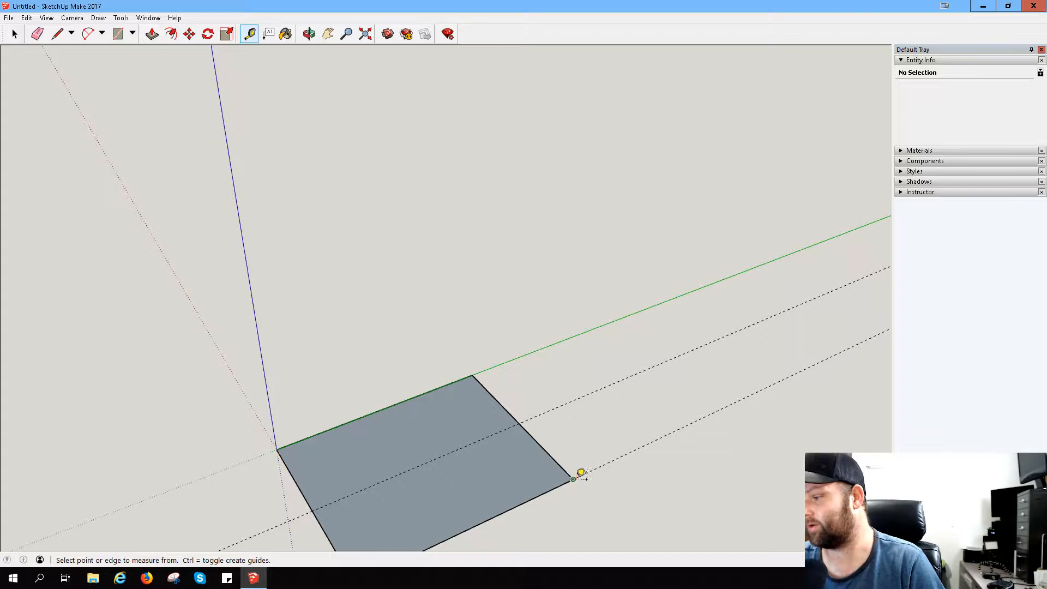
scroll(502, 481, down, 2)
scroll(455, 521, up, 2)
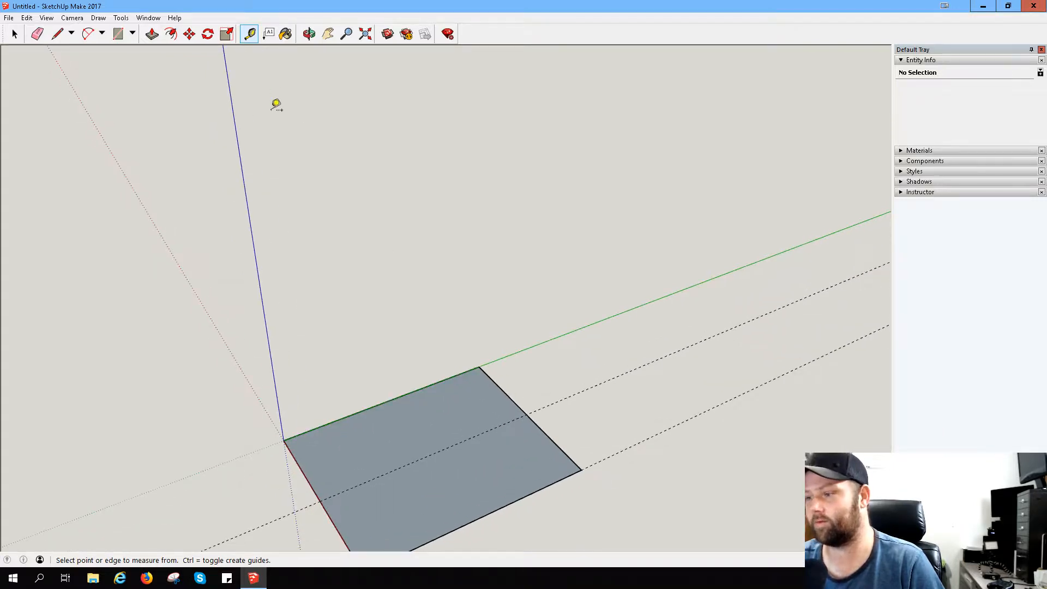
click(37, 34)
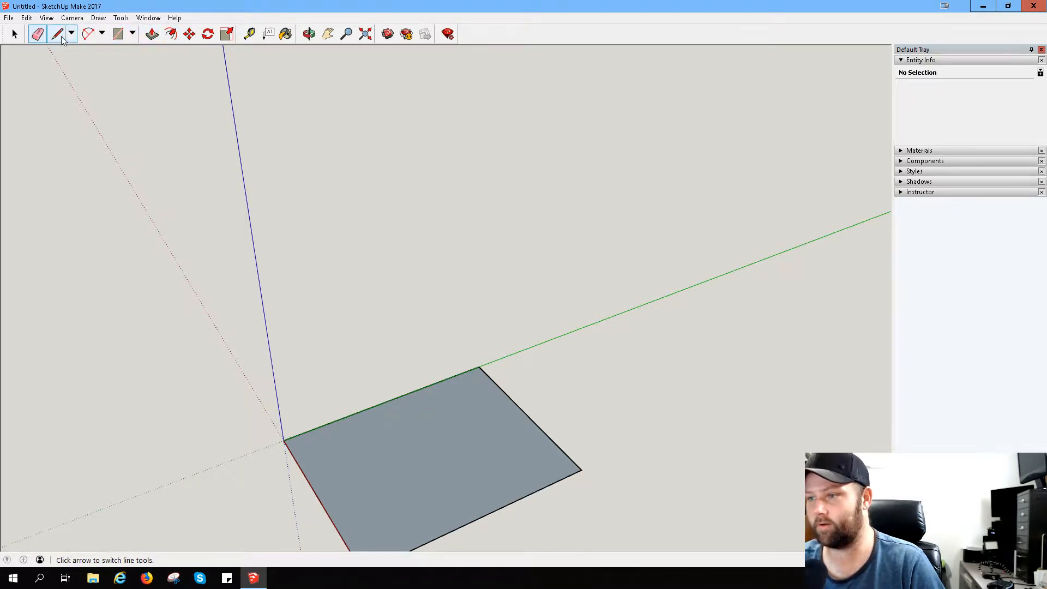
- Draw a very short line from the rectangle's outer corner on the red axis back along the red-axis edge toward the origin
click(327, 34)
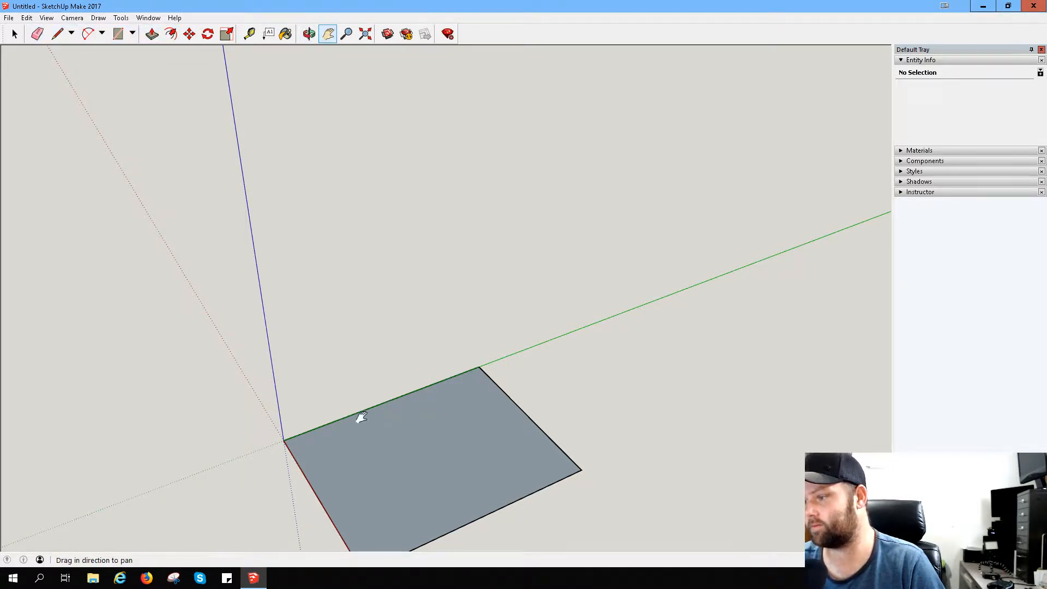
drag(360, 416, 437, 257)
scroll(482, 340, up, 3)
middle_drag(614, 250, 548, 254)
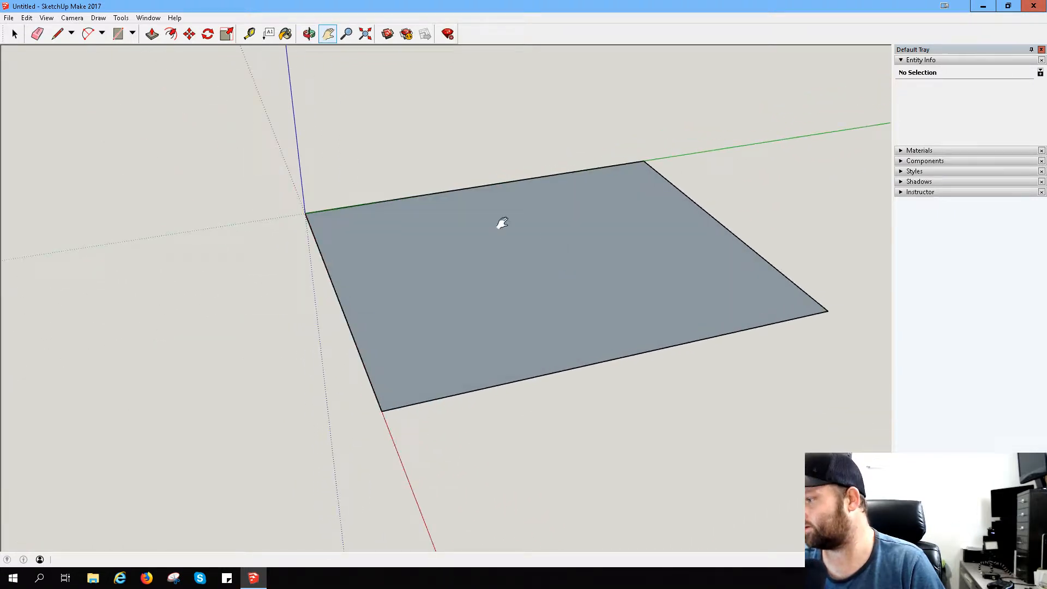
click(57, 34)
middle_drag(264, 325, 598, 372)
scroll(551, 414, up, 4)
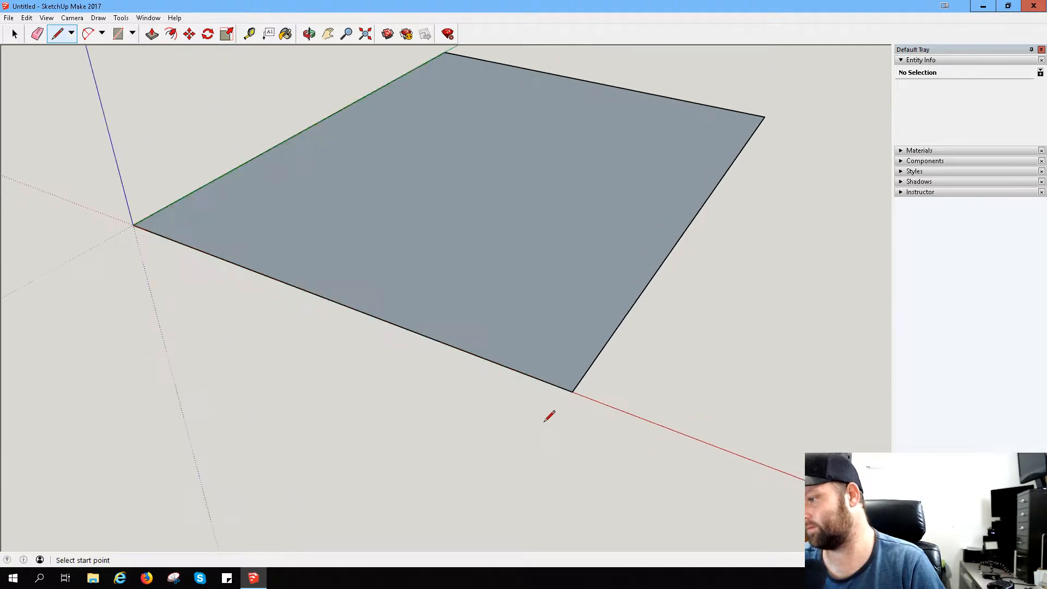
click(576, 387)
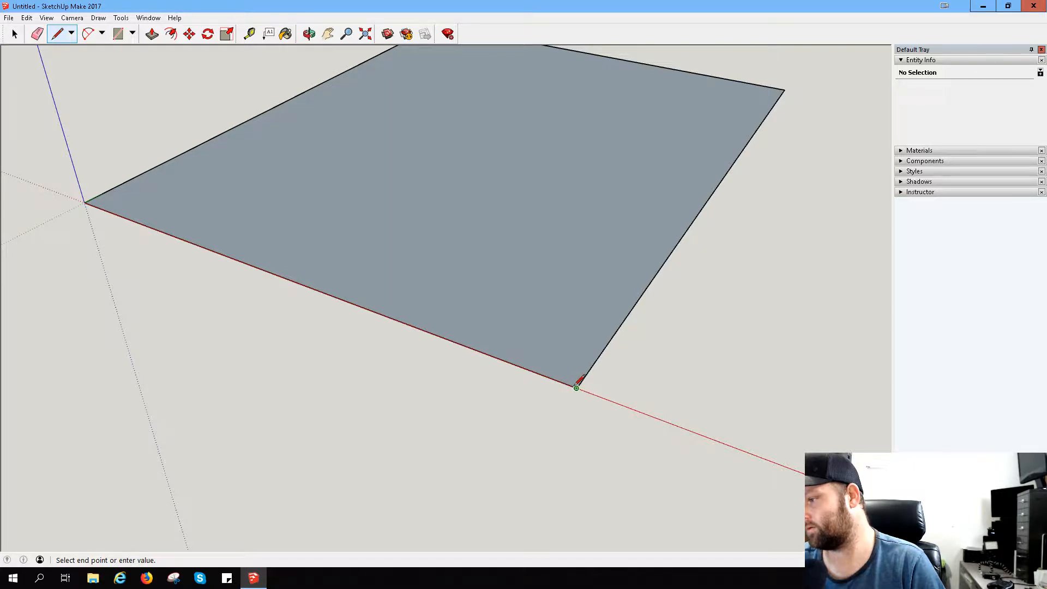
scroll(577, 386, up, 5)
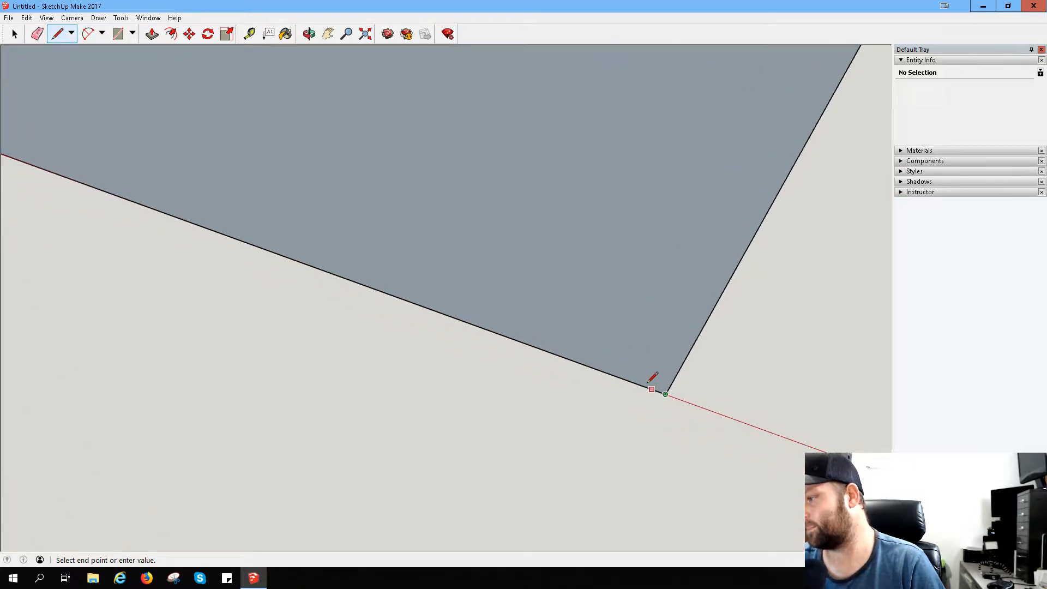
key(Escape)
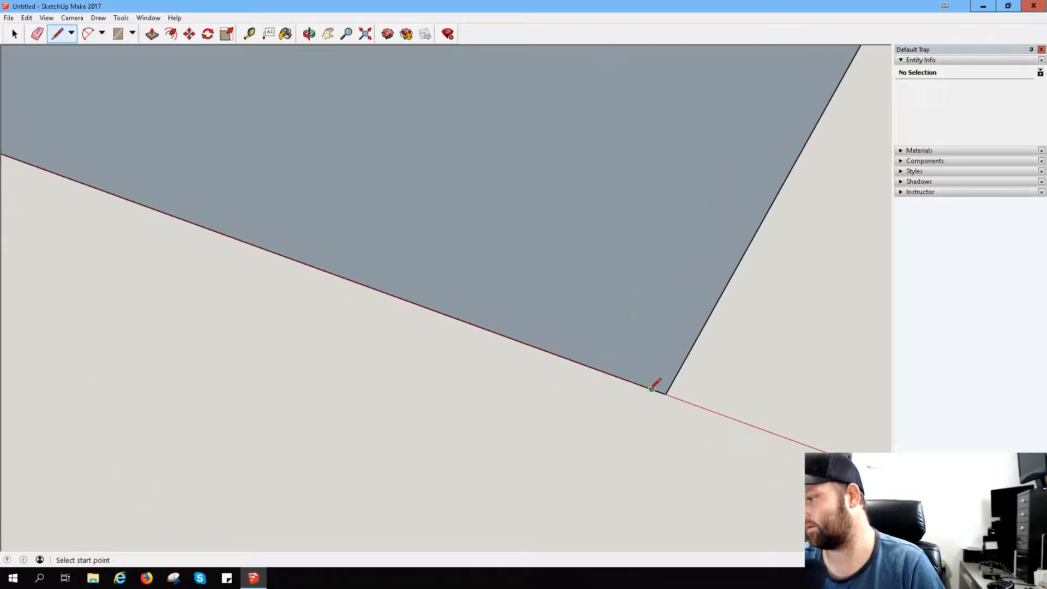
- Draw a line from the short segment's inner end to the far edge, parallel to the green axis, leaving a thin strip along the outer edge
click(651, 388)
scroll(786, 105, down, 3)
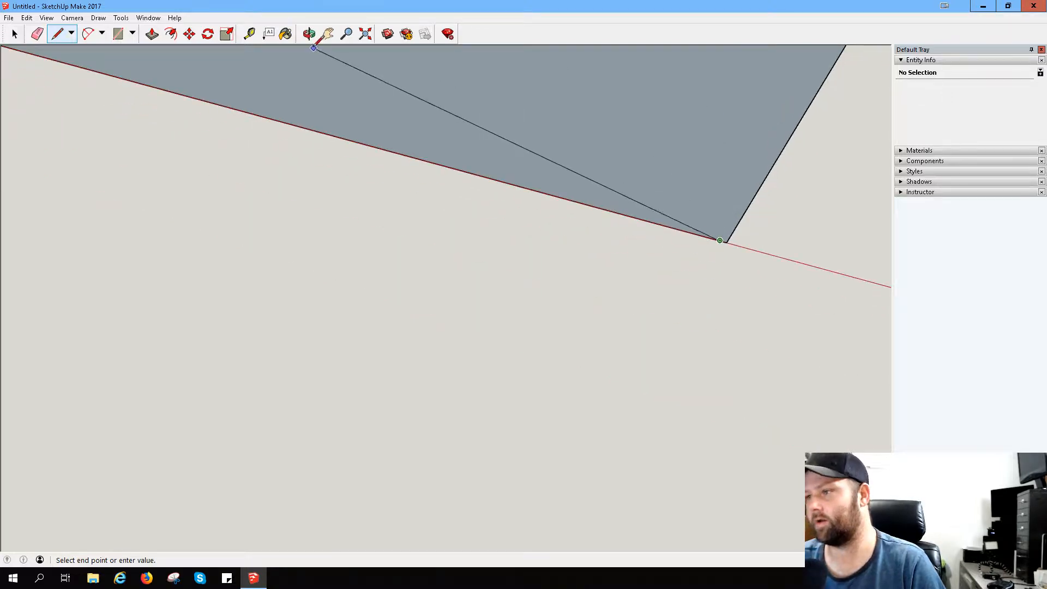
click(328, 34)
drag(736, 128, 240, 561)
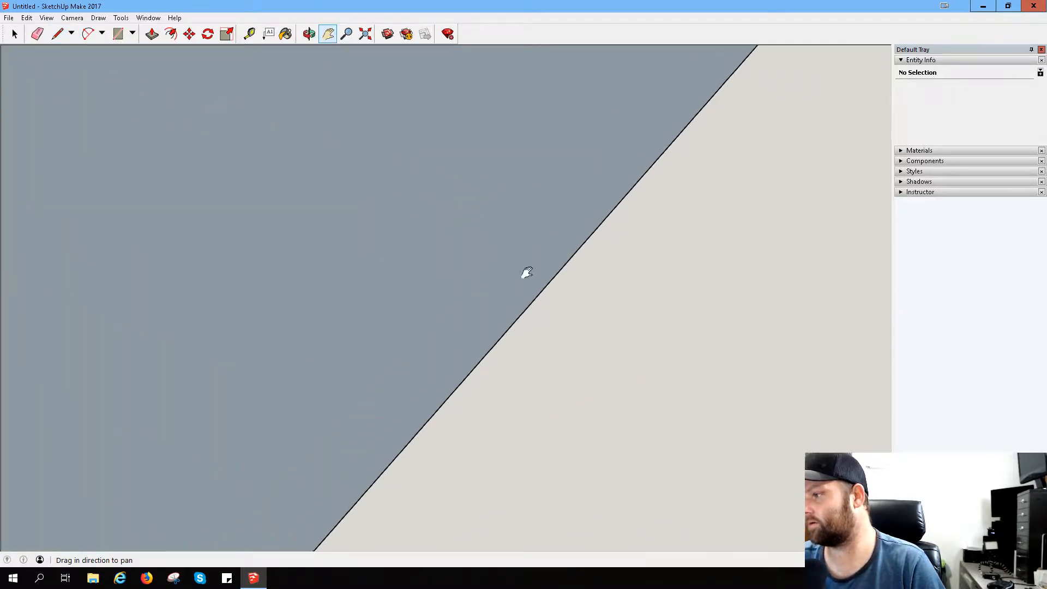
drag(527, 273, 614, 231)
scroll(634, 211, down, 2)
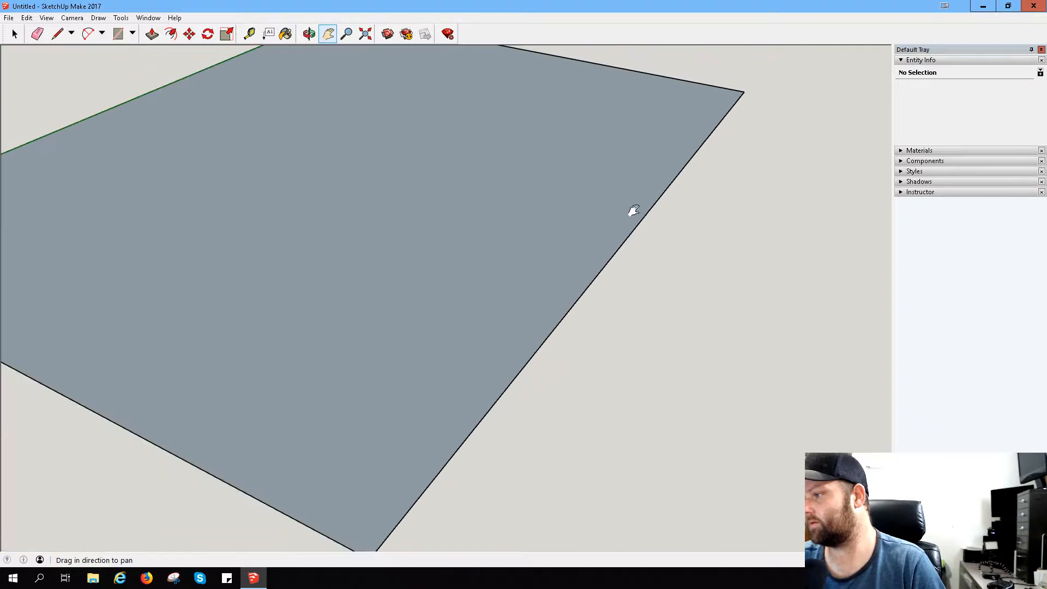
scroll(487, 404, down, 3)
scroll(548, 293, up, 2)
scroll(592, 298, up, 2)
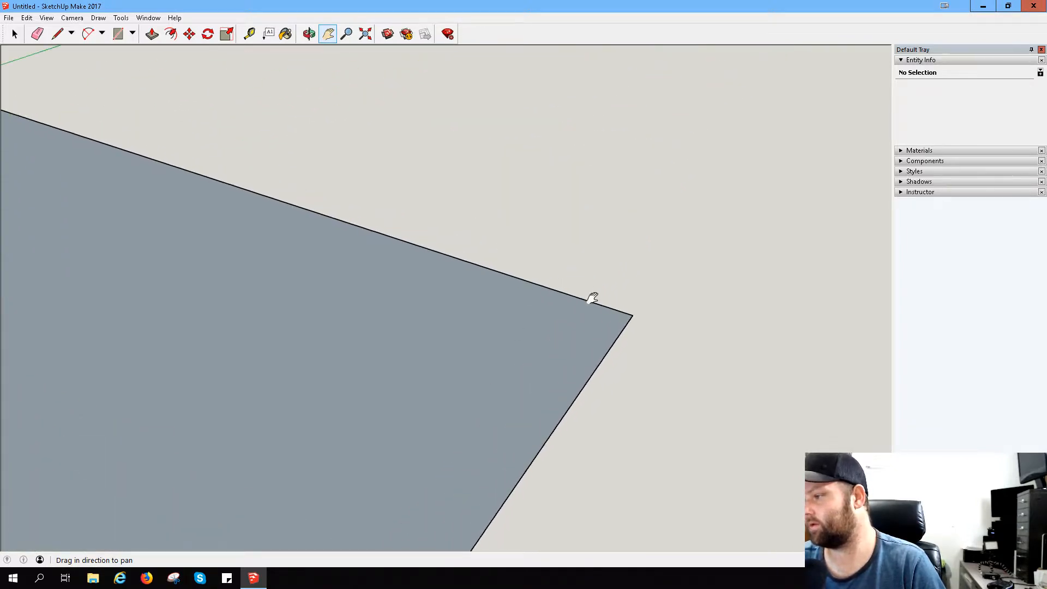
click(58, 33)
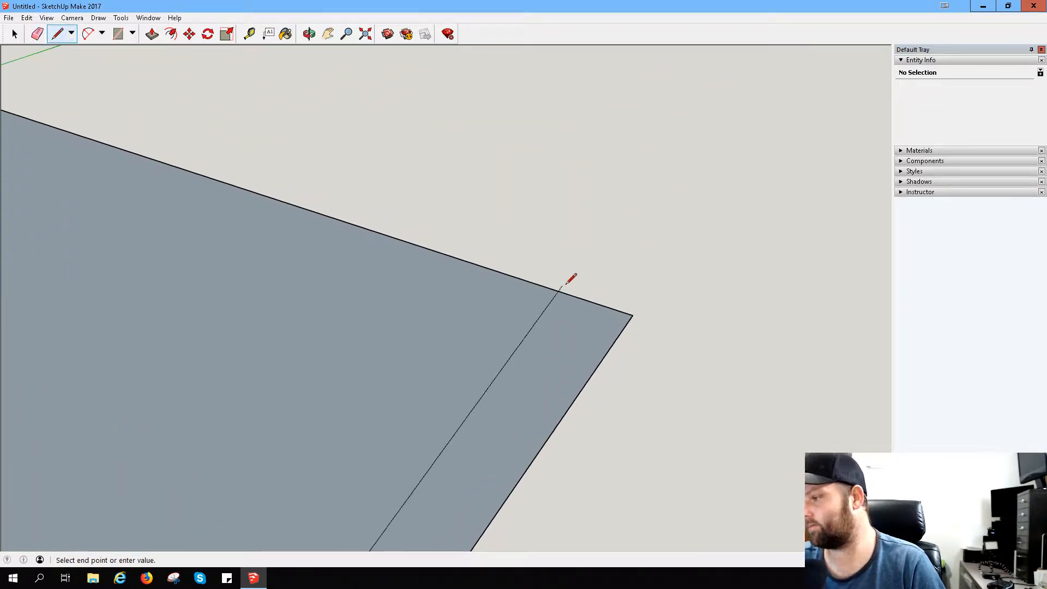
click(628, 311)
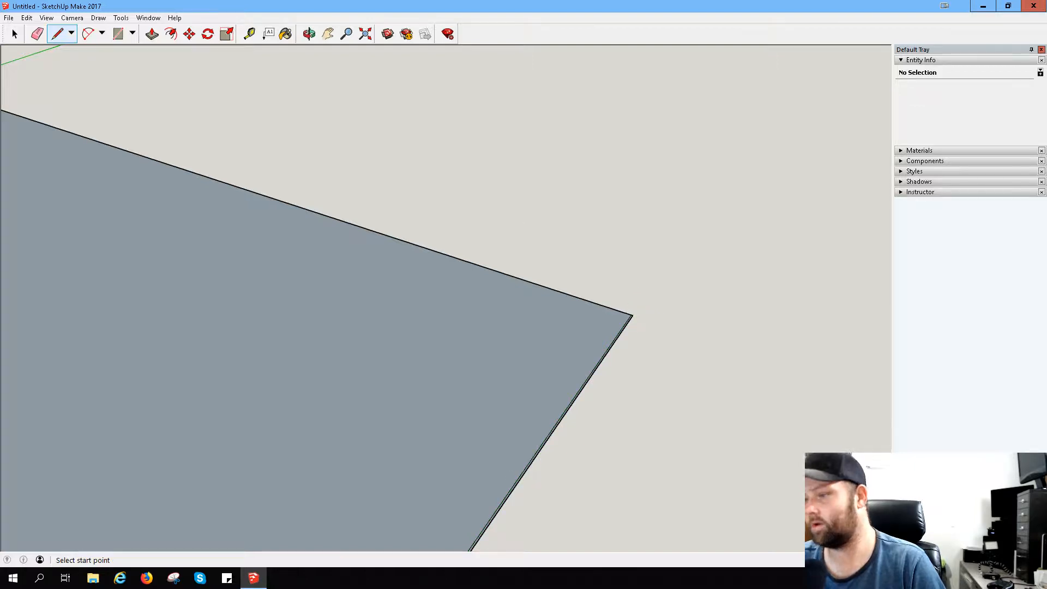
- Erase the rectangle's outer edge parallel to the green axis to remove the thin strip beside it
click(37, 34)
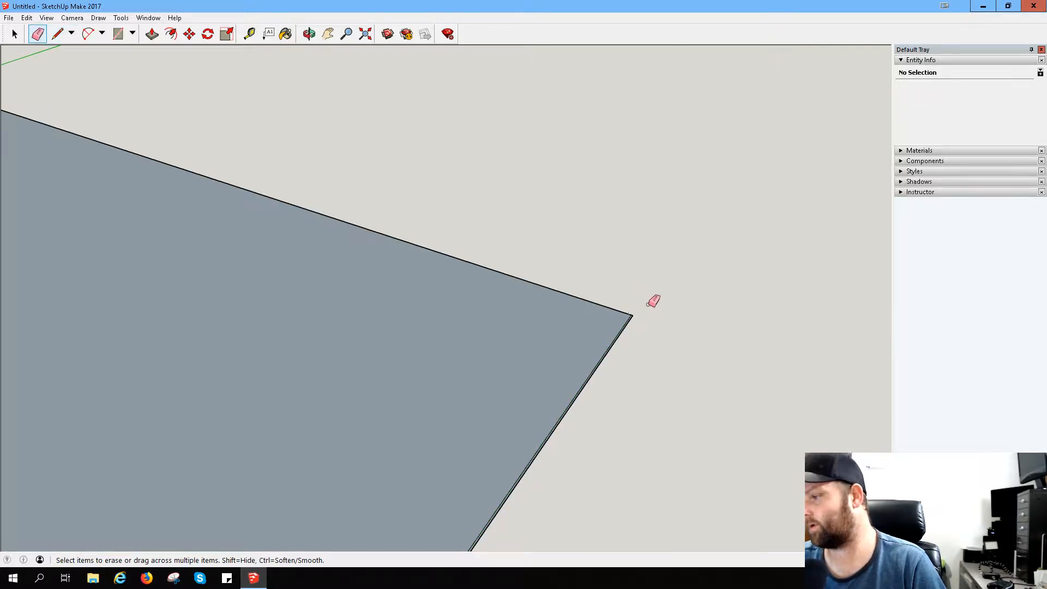
scroll(618, 333, up, 1)
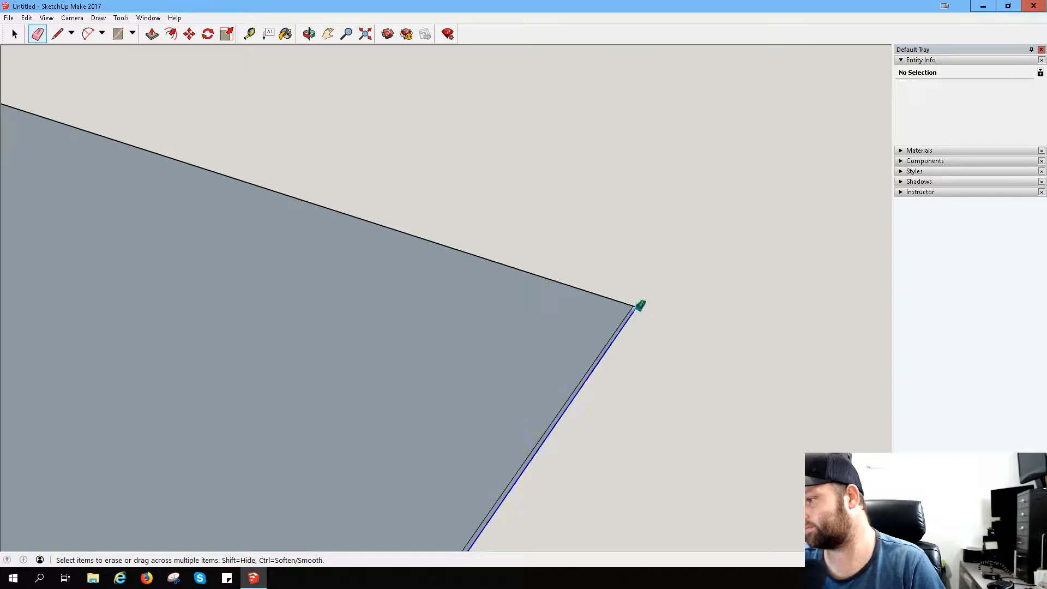
click(641, 307)
scroll(552, 357, down, 2)
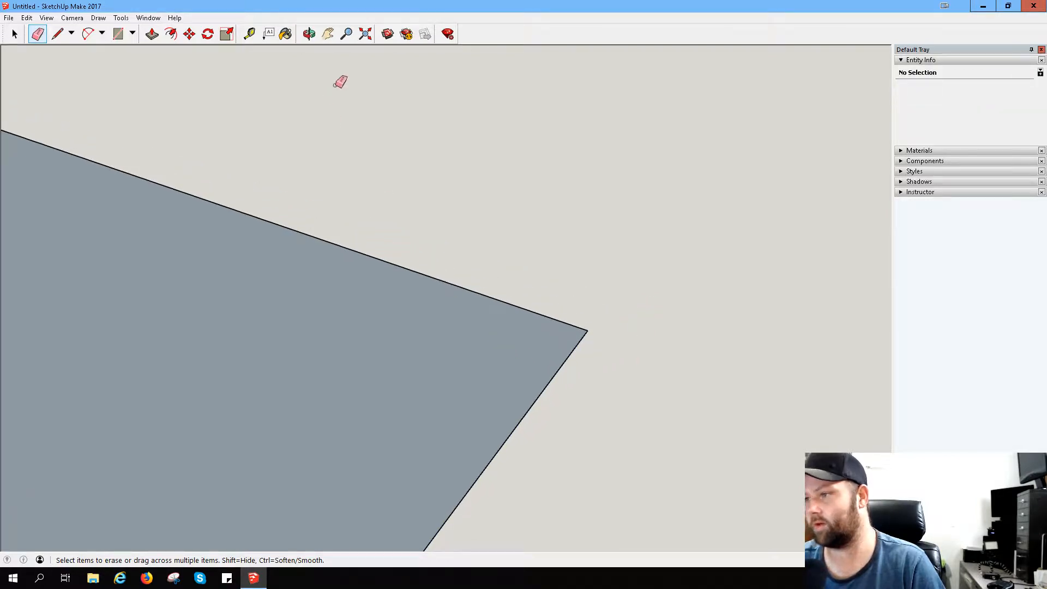
- Erase the leftover short edge that extends past the rectangle's corner along the red axis
click(328, 34)
drag(351, 418, 454, 211)
drag(377, 365, 521, 192)
drag(278, 377, 486, 248)
drag(288, 412, 455, 116)
drag(196, 414, 457, 161)
drag(196, 369, 572, 141)
drag(170, 493, 462, 458)
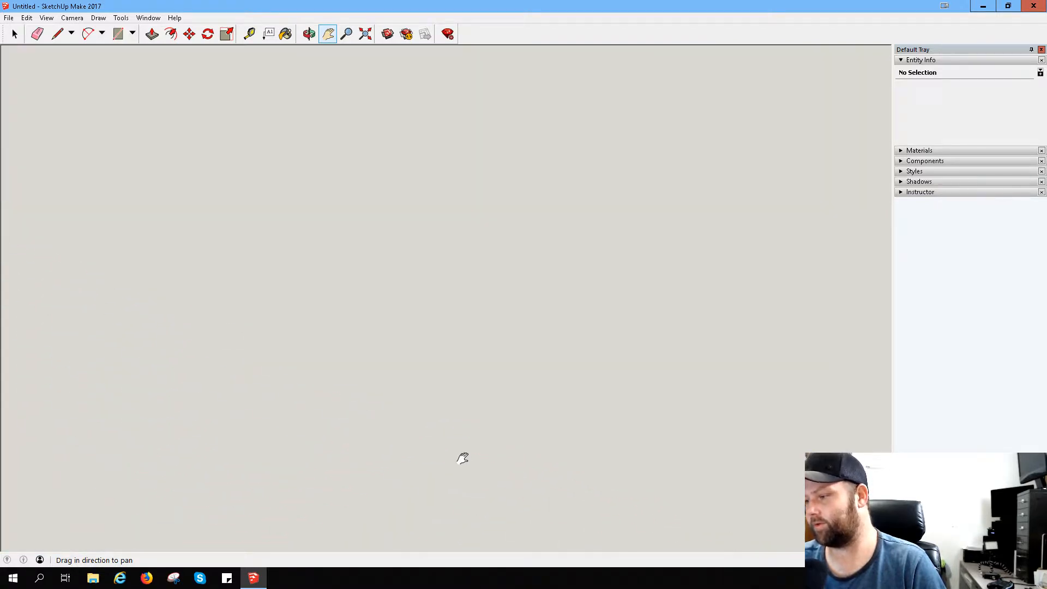
scroll(431, 370, down, 5)
drag(380, 260, 409, 285)
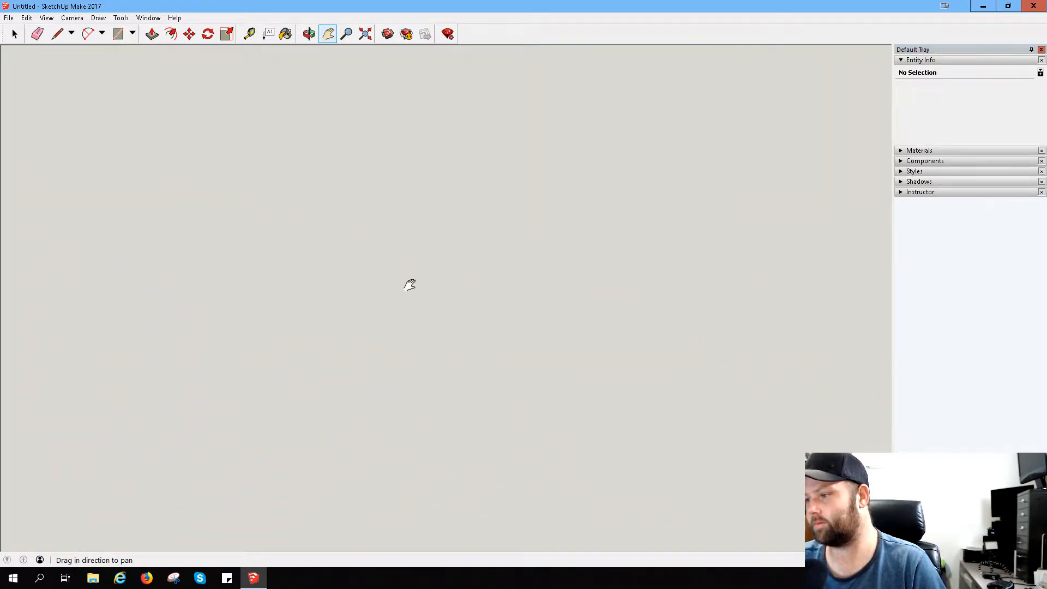
scroll(418, 283, down, 2)
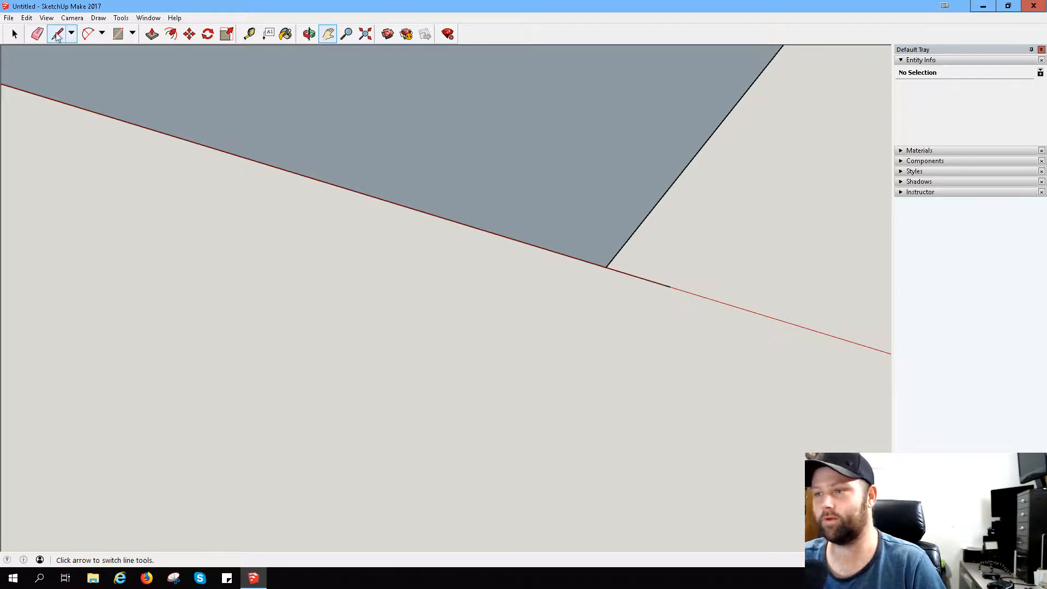
click(39, 36)
click(651, 287)
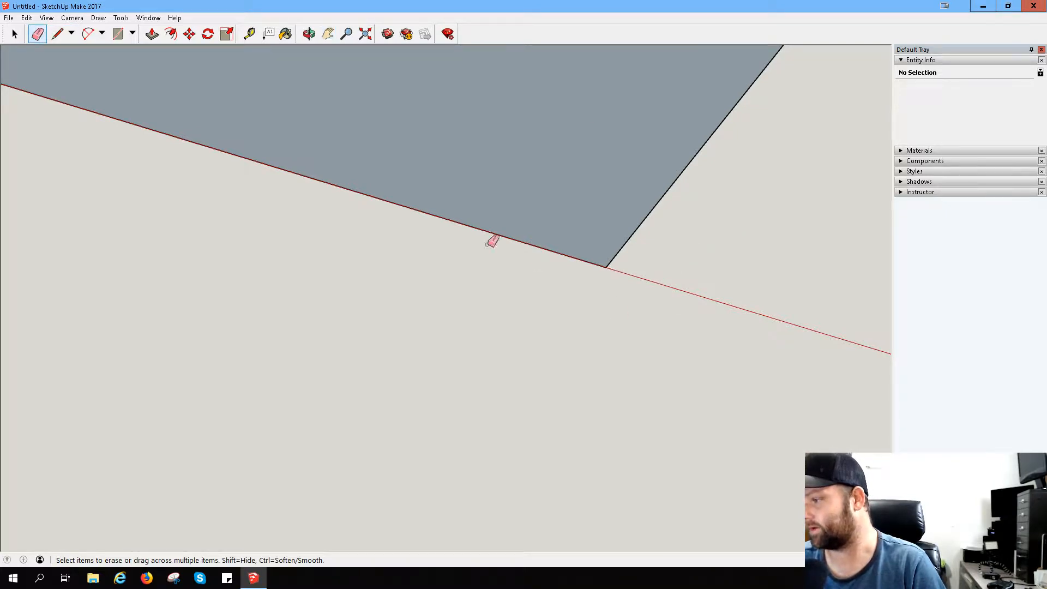
- Push/Pull the rectangle's face straight up along the blue axis to form a tall box
scroll(430, 214, down, 3)
click(330, 35)
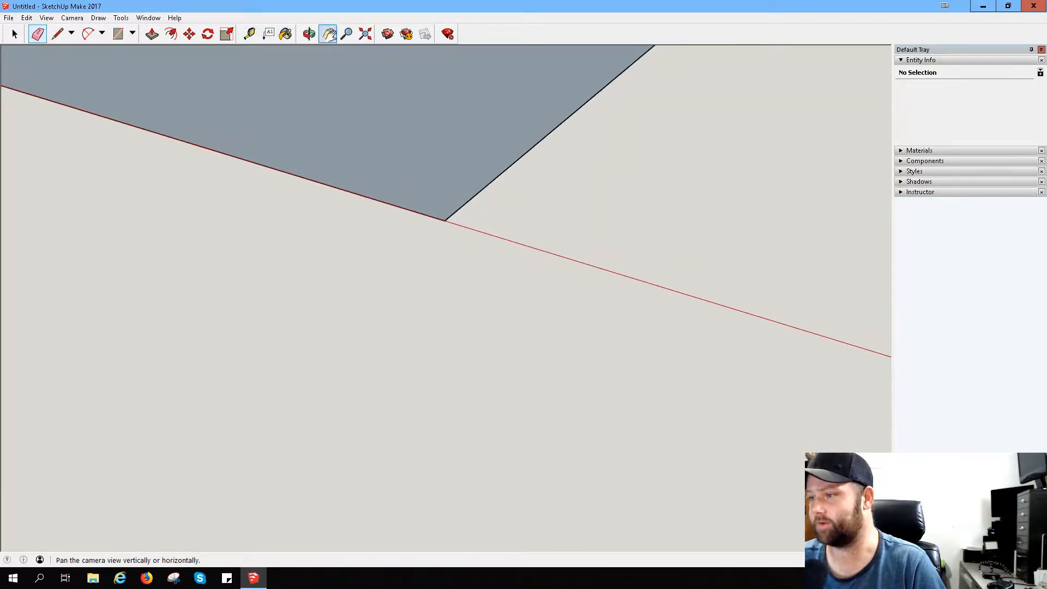
drag(359, 161, 473, 537)
scroll(356, 166, down, 6)
drag(387, 74, 418, 384)
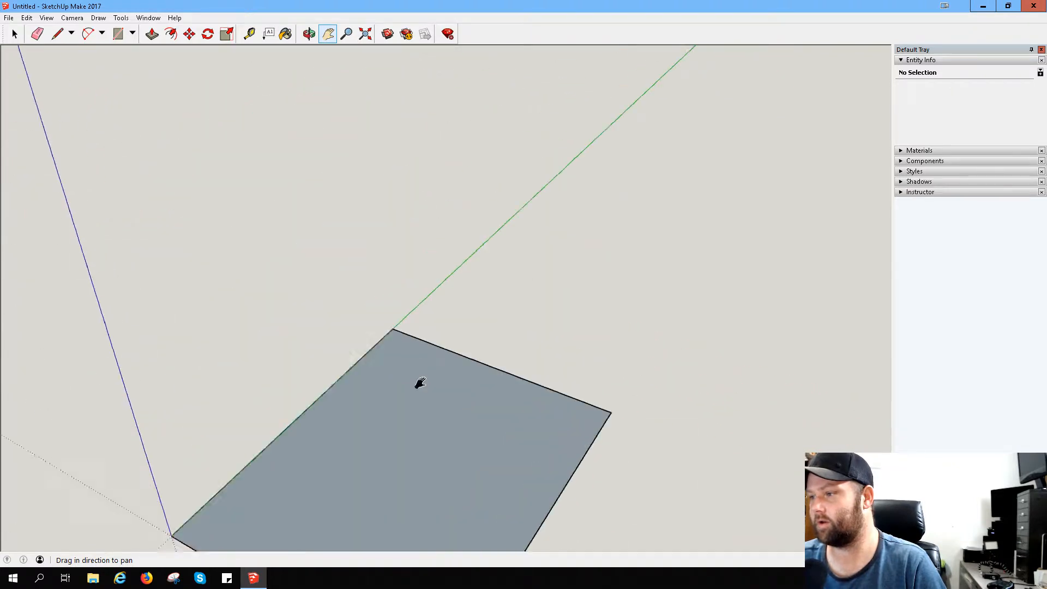
scroll(403, 255, up, 2)
middle_drag(385, 355, 318, 229)
middle_drag(287, 401, 422, 375)
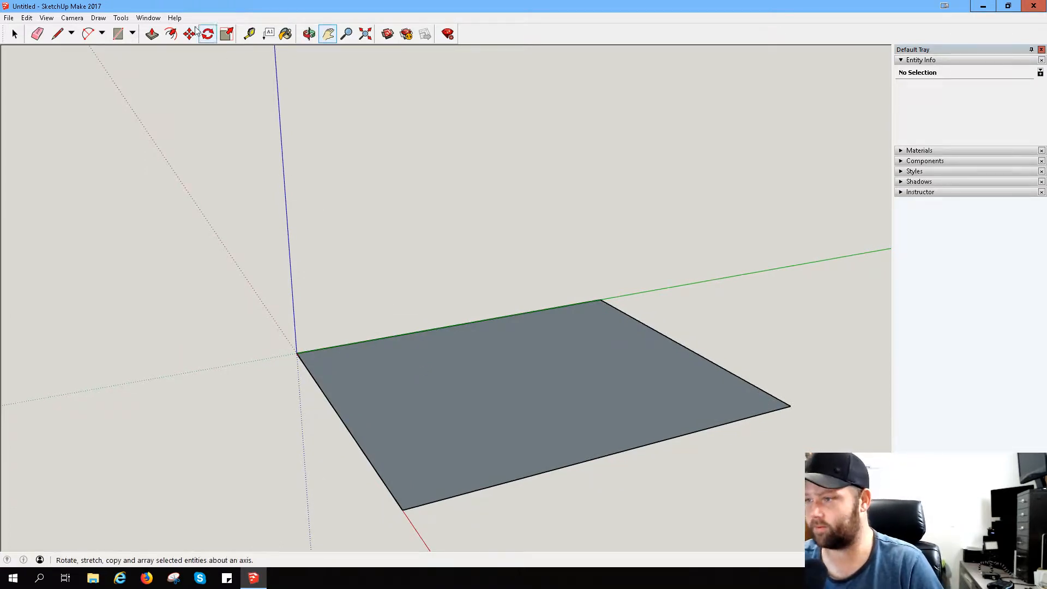
click(152, 34)
drag(530, 432, 577, 91)
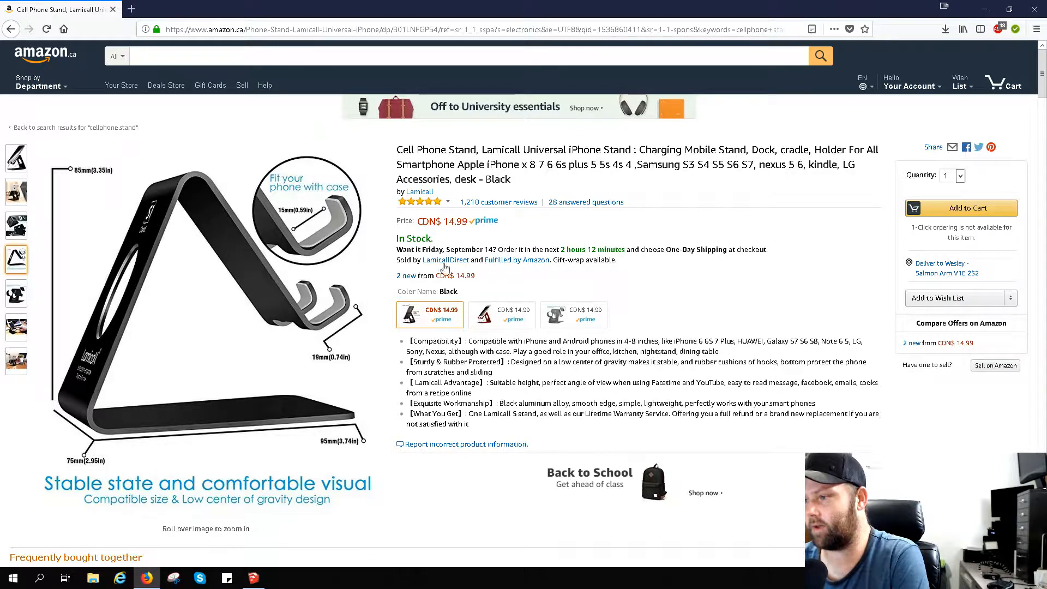
- Switch to the browser's Amazon page and compare the Lamicall stand's dimension picture with its product photos
mouse_move(361, 245)
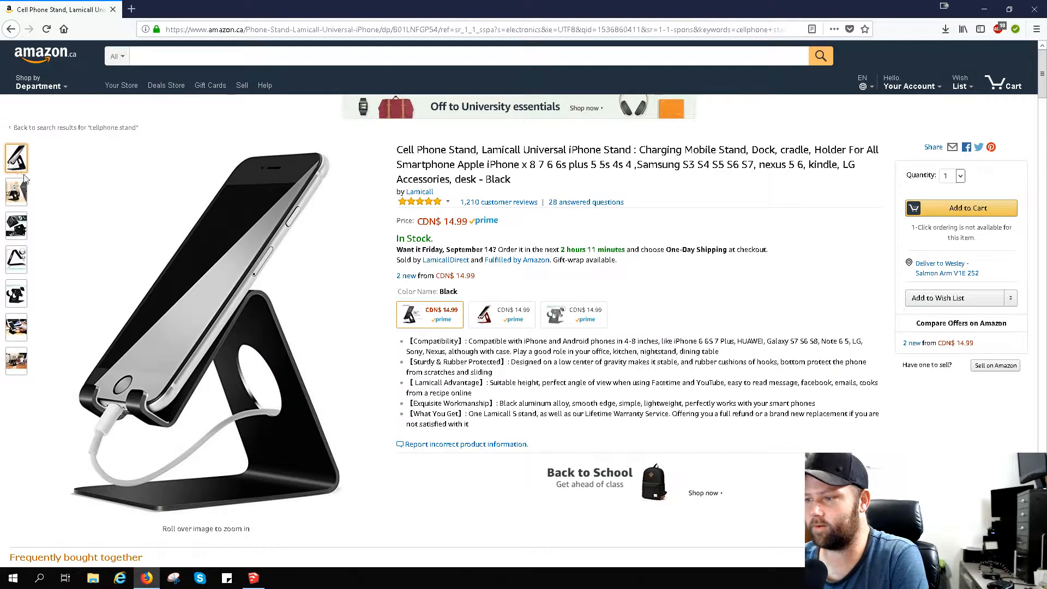
mouse_move(25, 188)
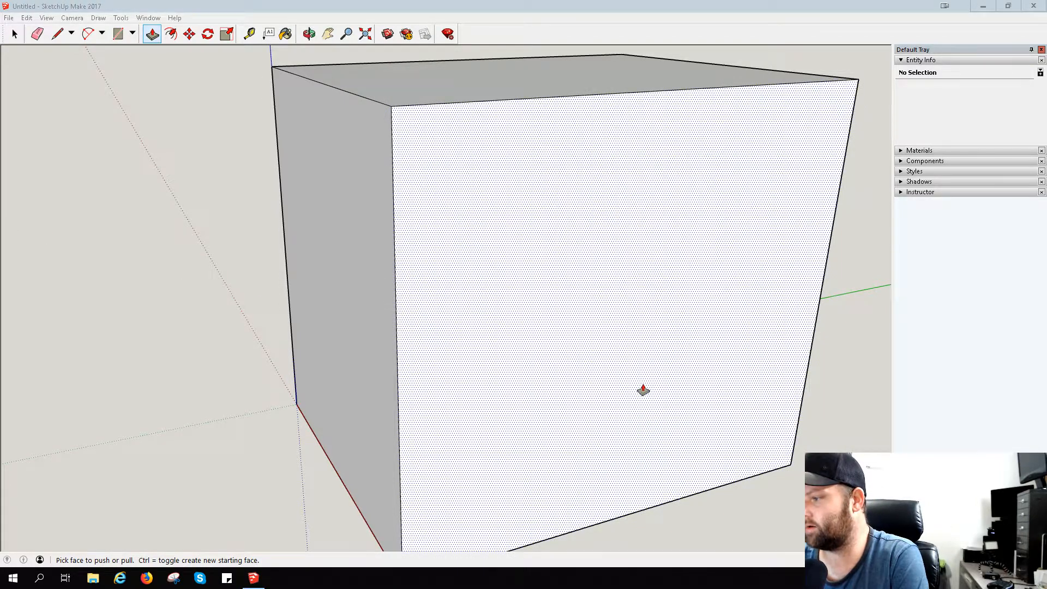
- In SketchUp, draw a line parallel to the green axis across the box's front face, slightly above its bottom edge
middle_drag(641, 388, 594, 316)
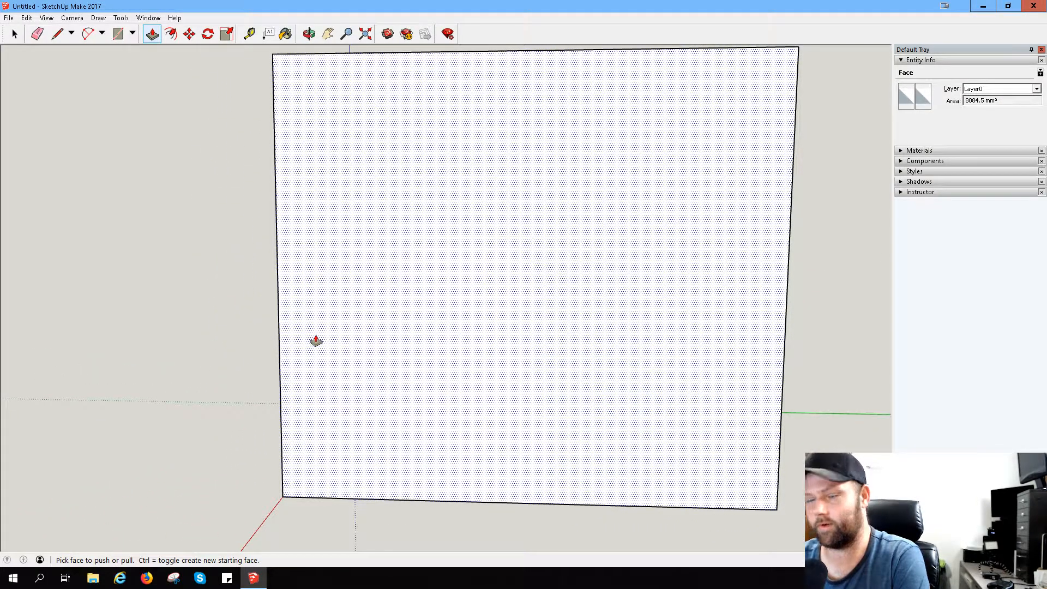
click(59, 37)
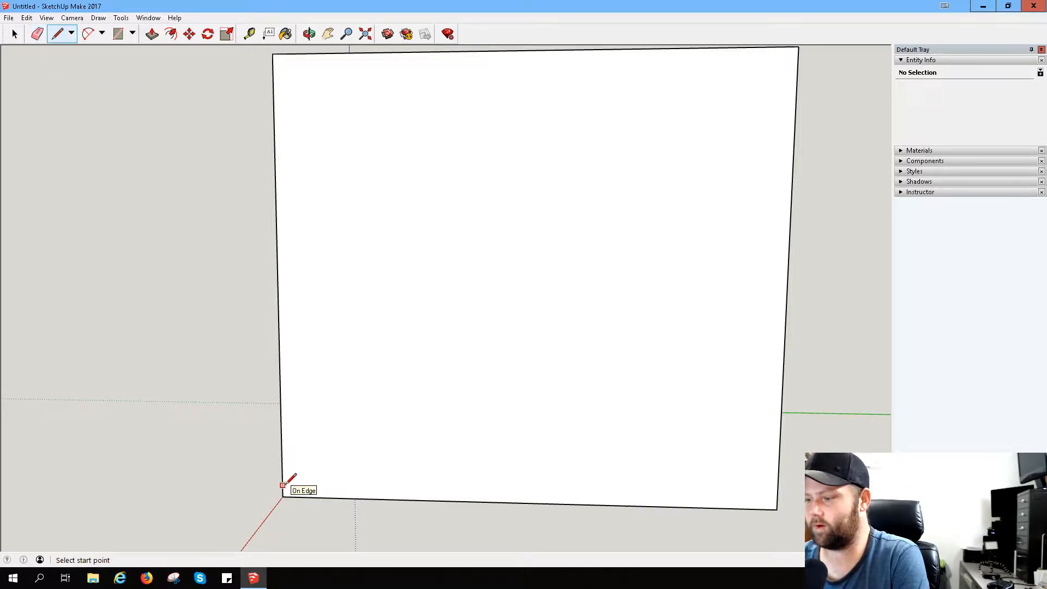
click(283, 496)
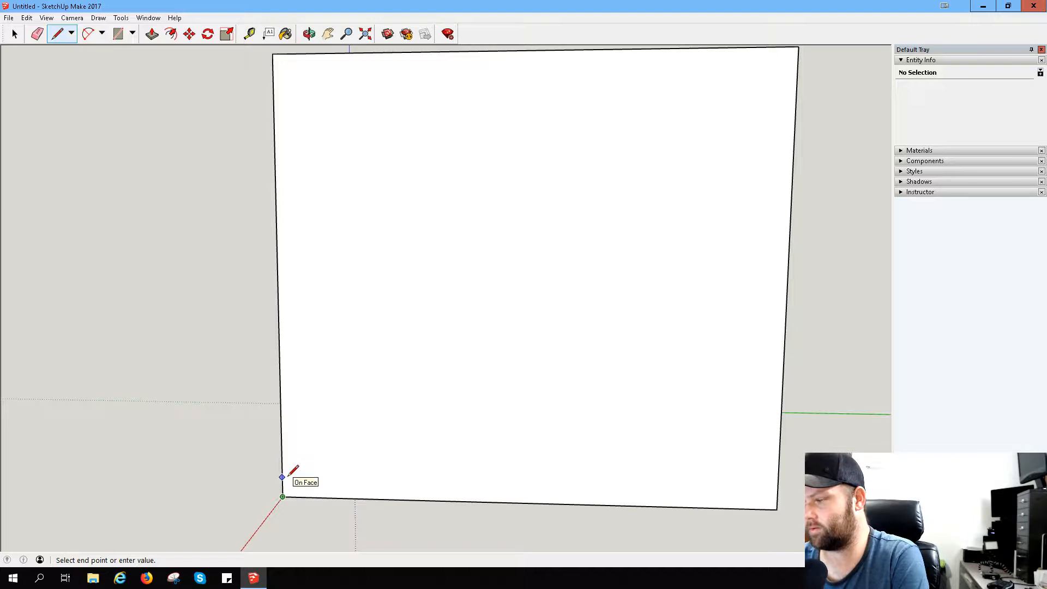
key(Escape)
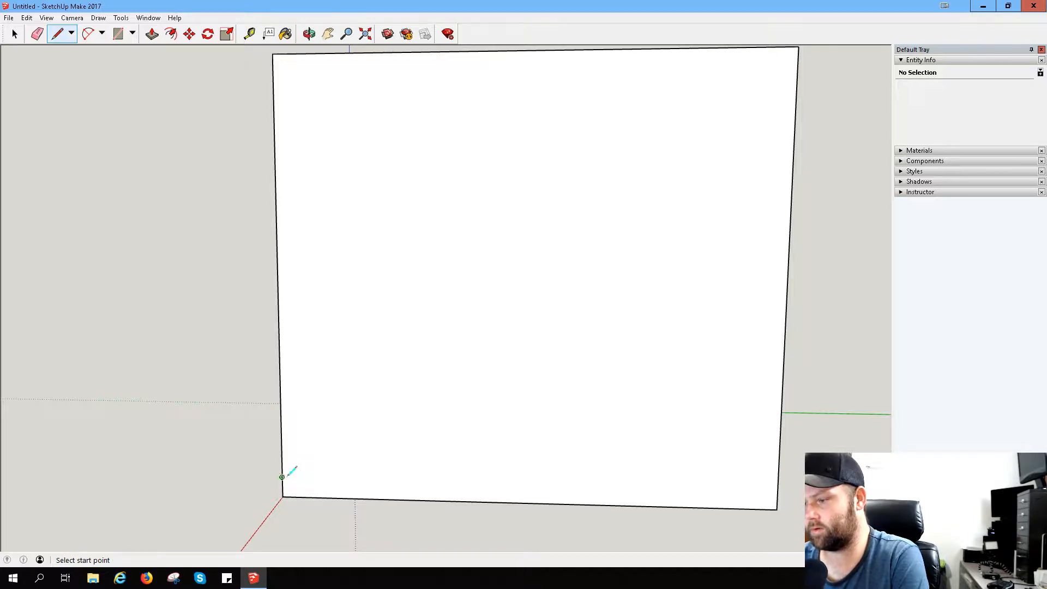
click(287, 475)
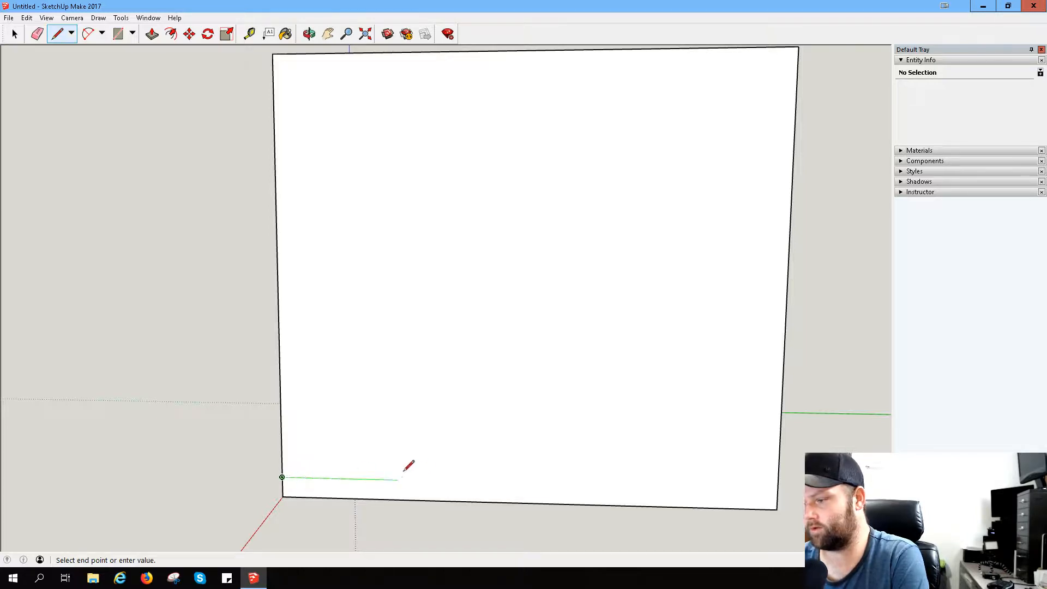
click(778, 488)
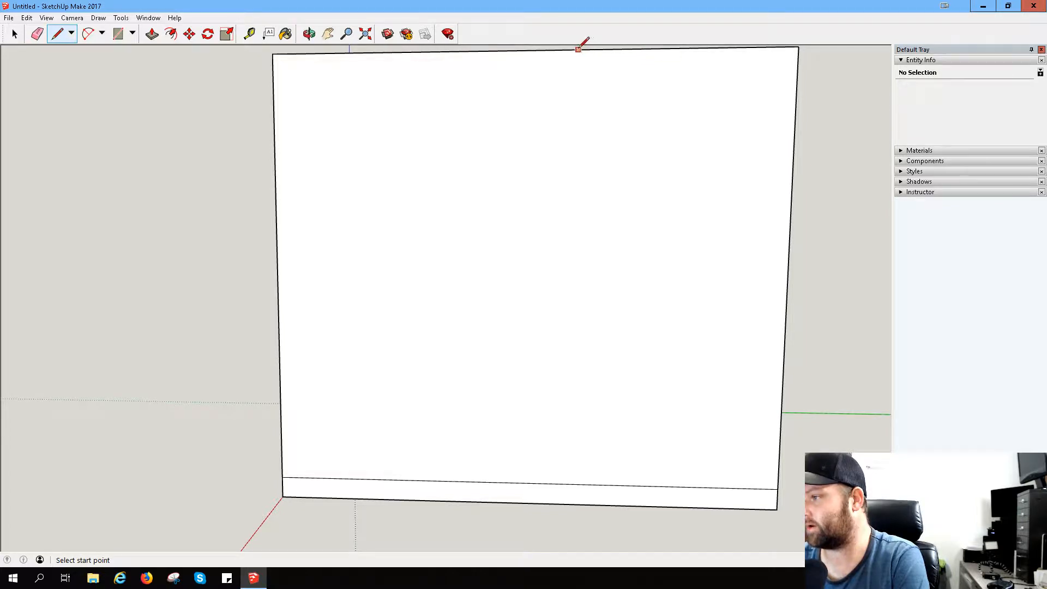
- Draw two vertical lines down to the horizontal line, from the top edge's midpoint and from the midpoint of its half toward the green axis
click(529, 50)
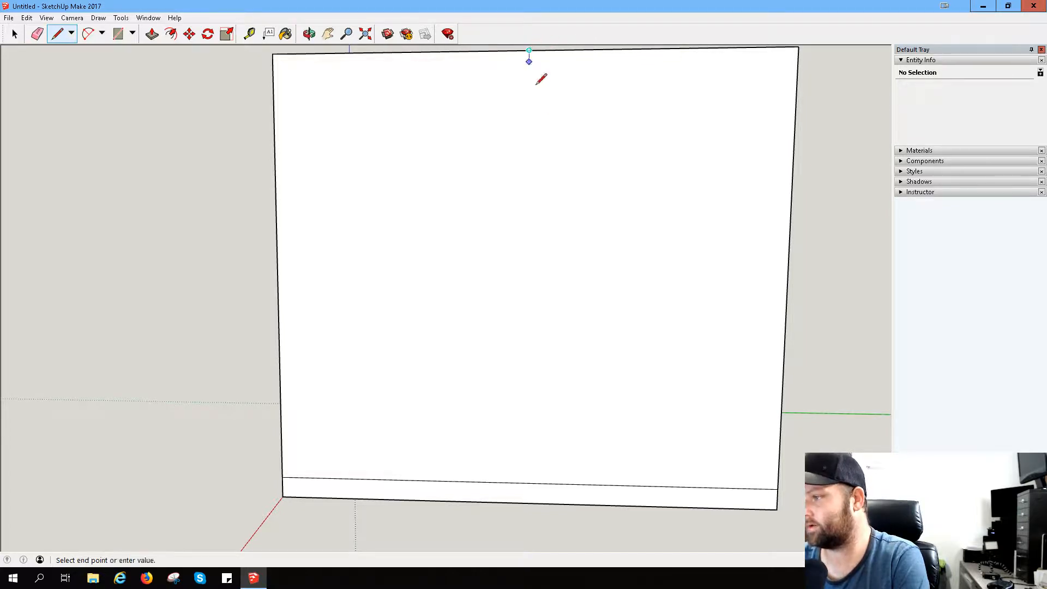
click(524, 483)
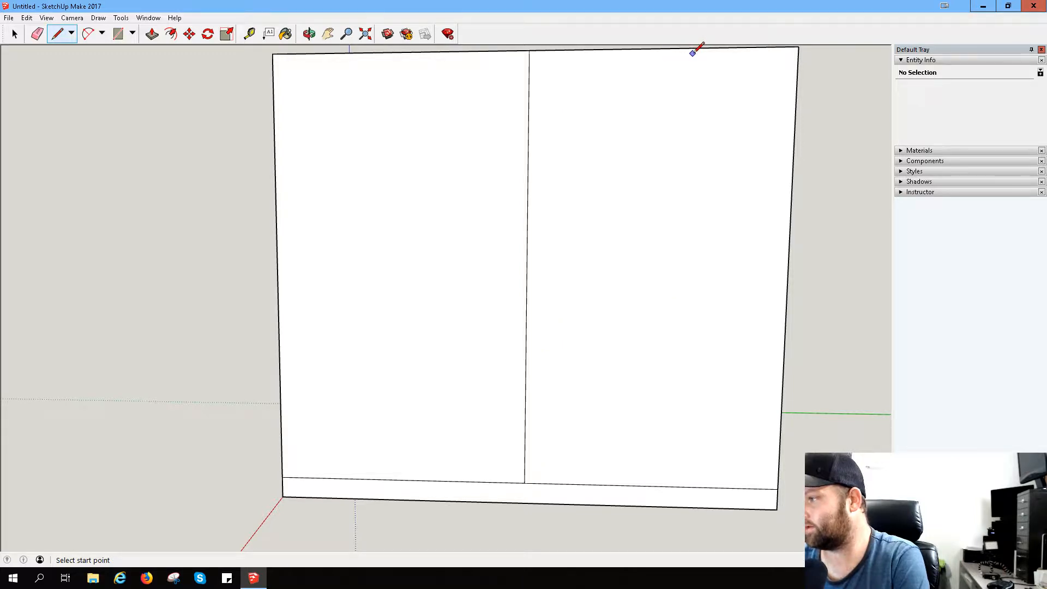
click(662, 48)
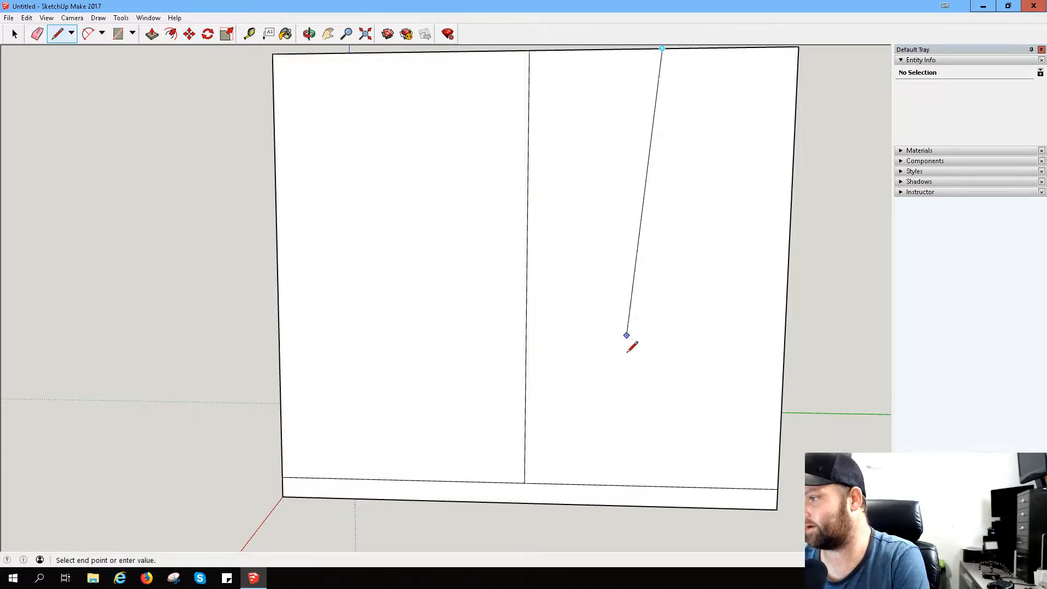
click(650, 485)
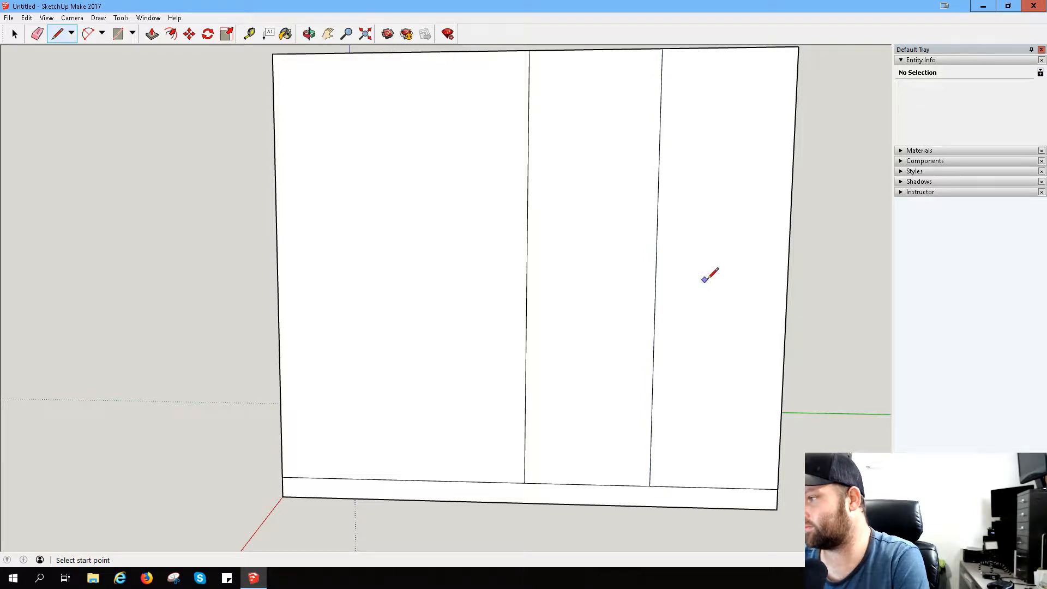
- Measure the distance from the second vertical line to the face's nearer outer edge, at both the upper and lower ends
scroll(657, 248, down, 5)
middle_drag(675, 238, 690, 314)
click(249, 33)
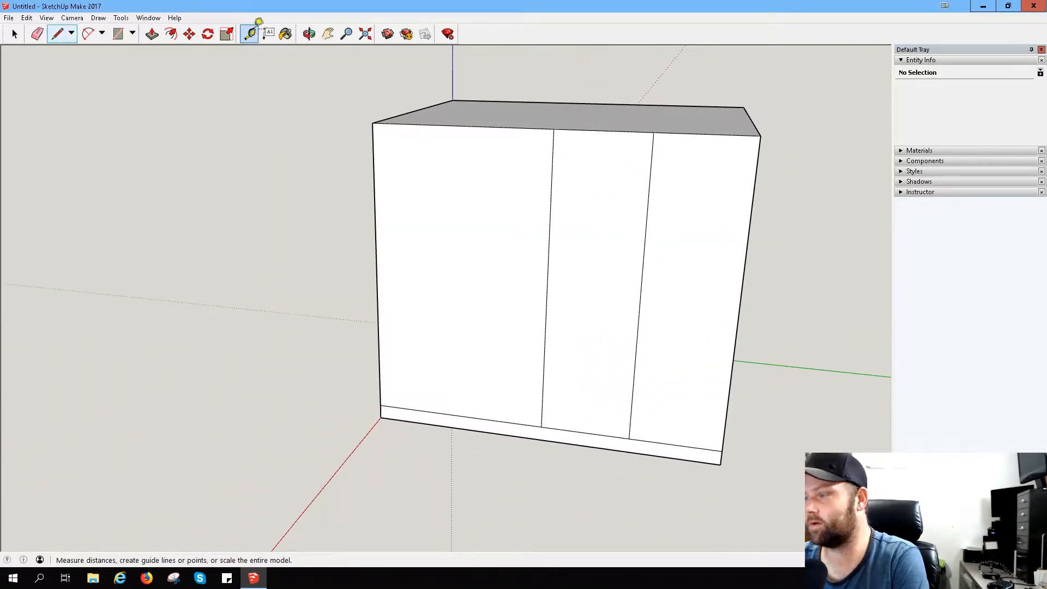
click(655, 146)
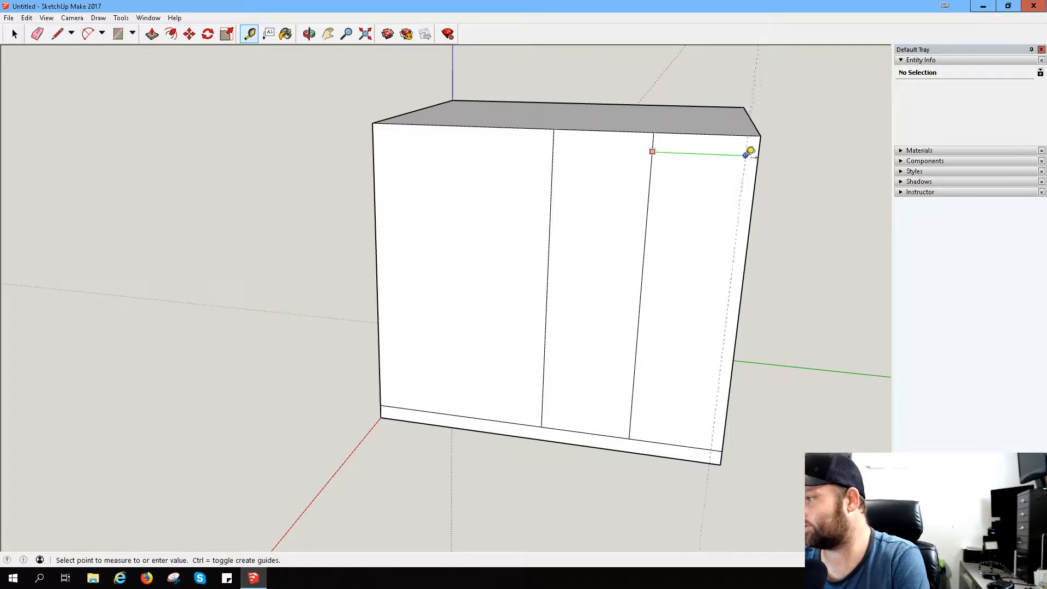
click(762, 153)
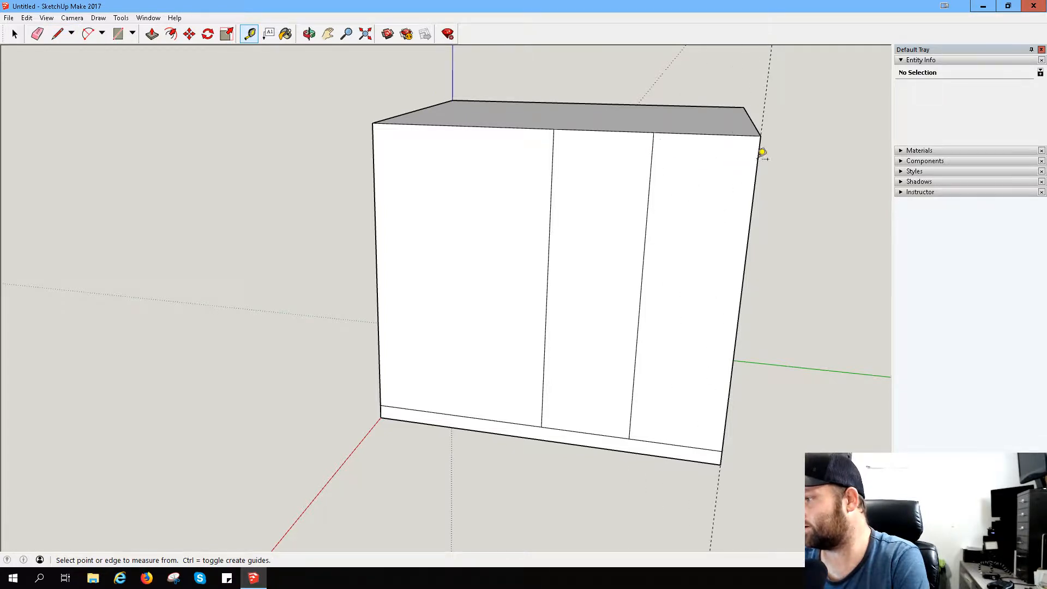
click(629, 437)
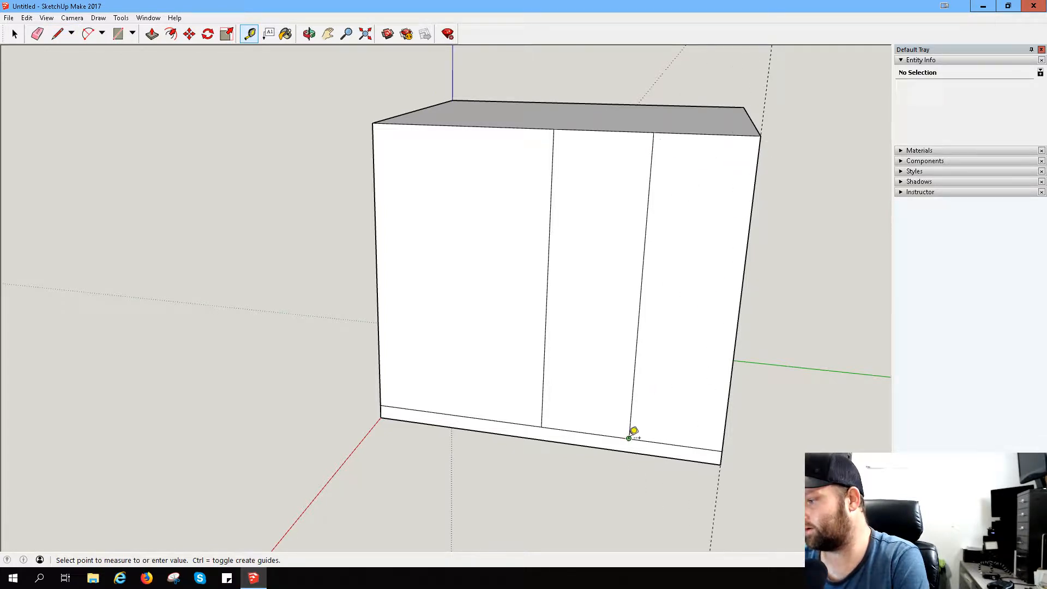
click(727, 439)
scroll(709, 152, up, 3)
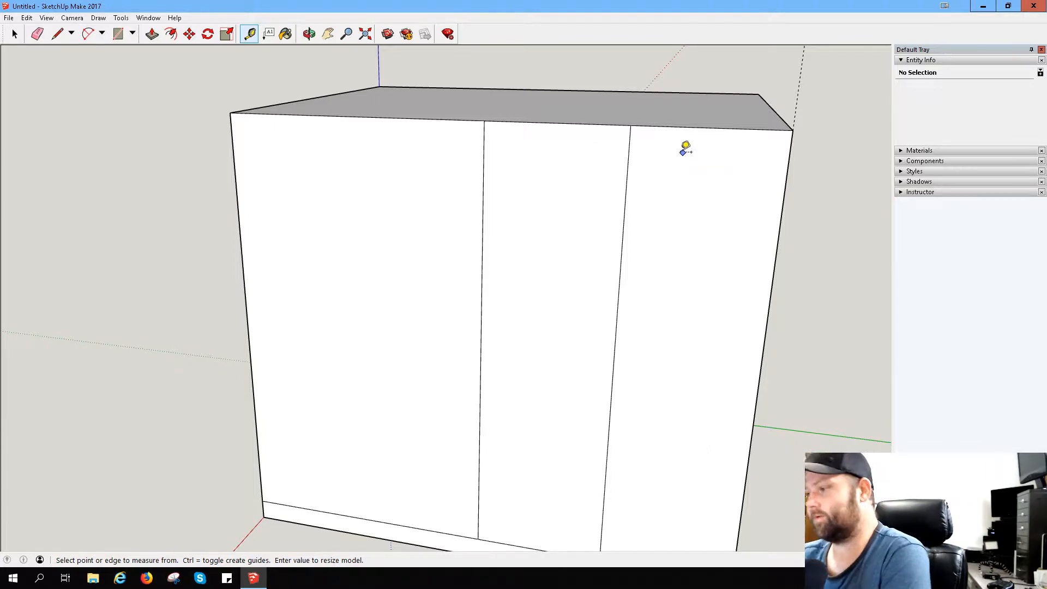
scroll(631, 364, down, 1)
scroll(631, 364, down, 1)
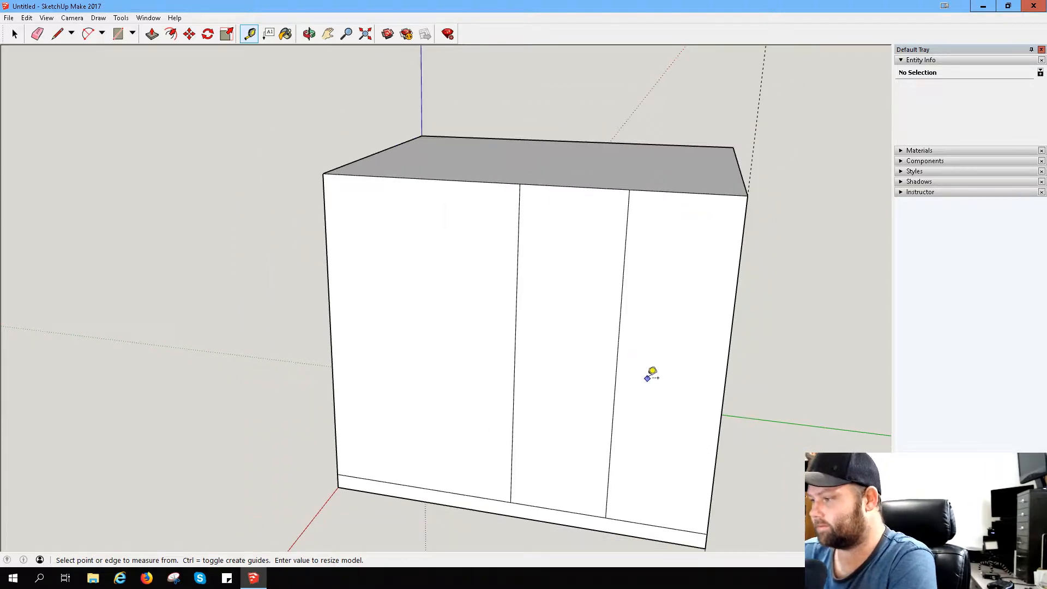
middle_drag(650, 371, 678, 229)
key(t)
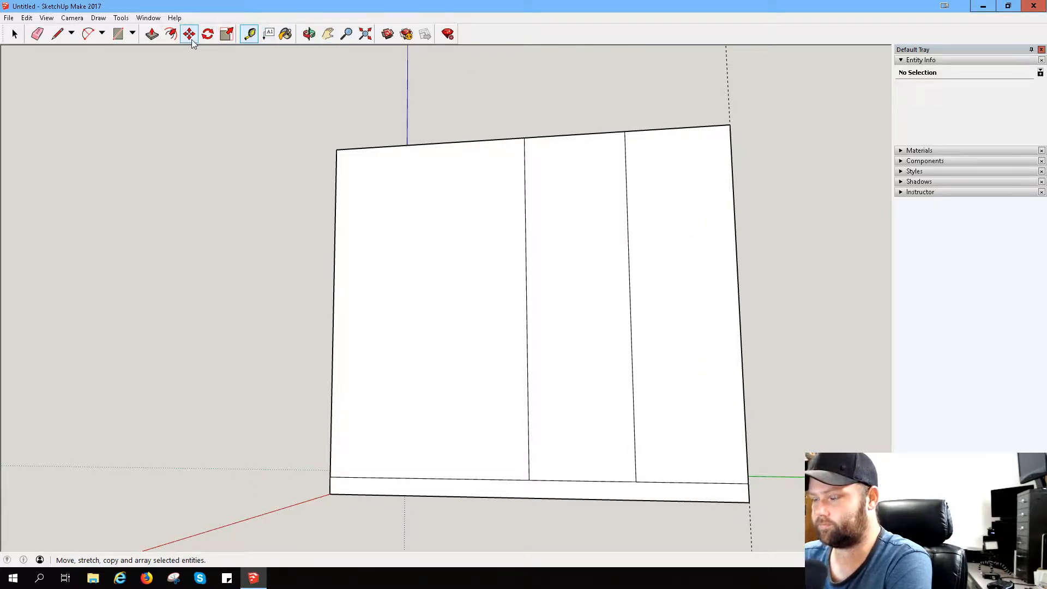
click(88, 35)
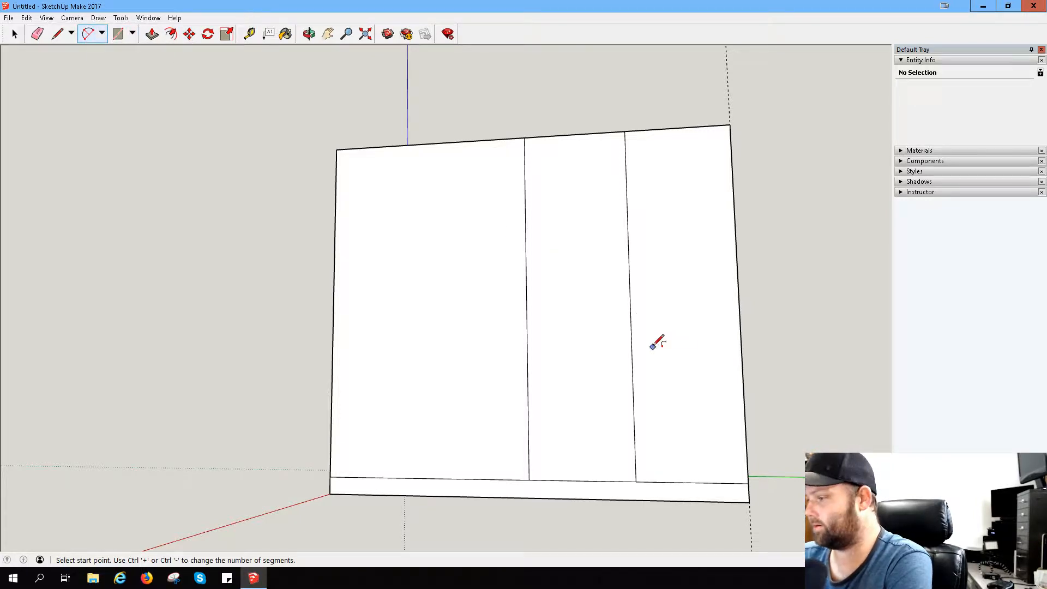
click(57, 34)
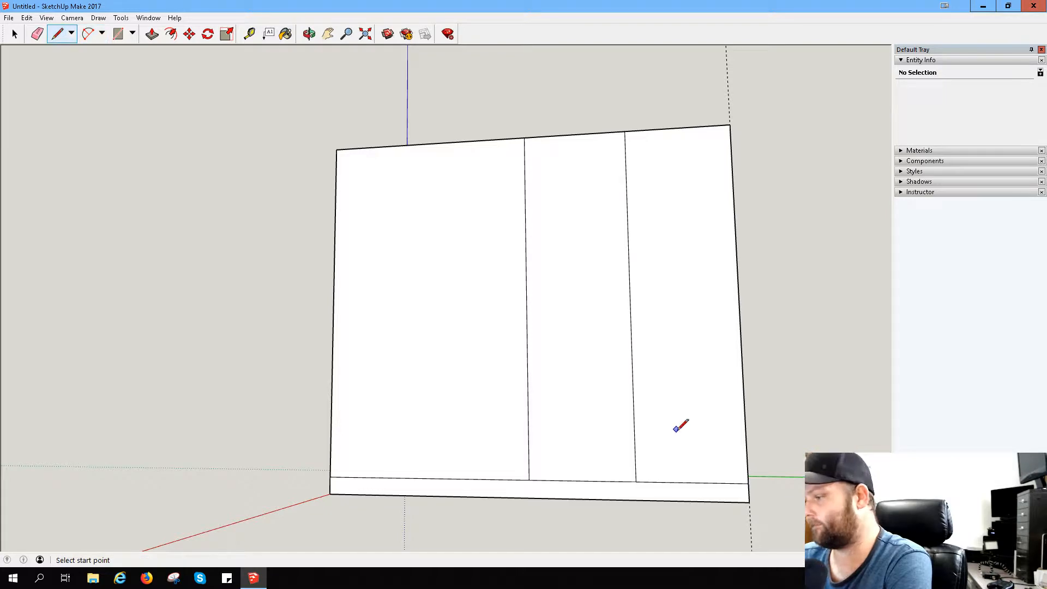
click(748, 483)
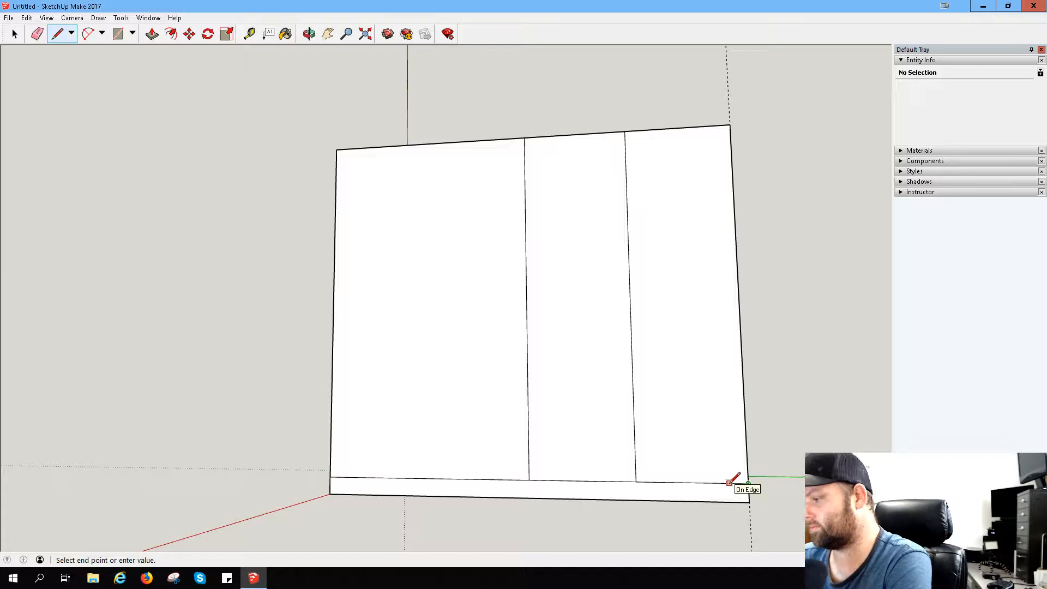
key(Escape)
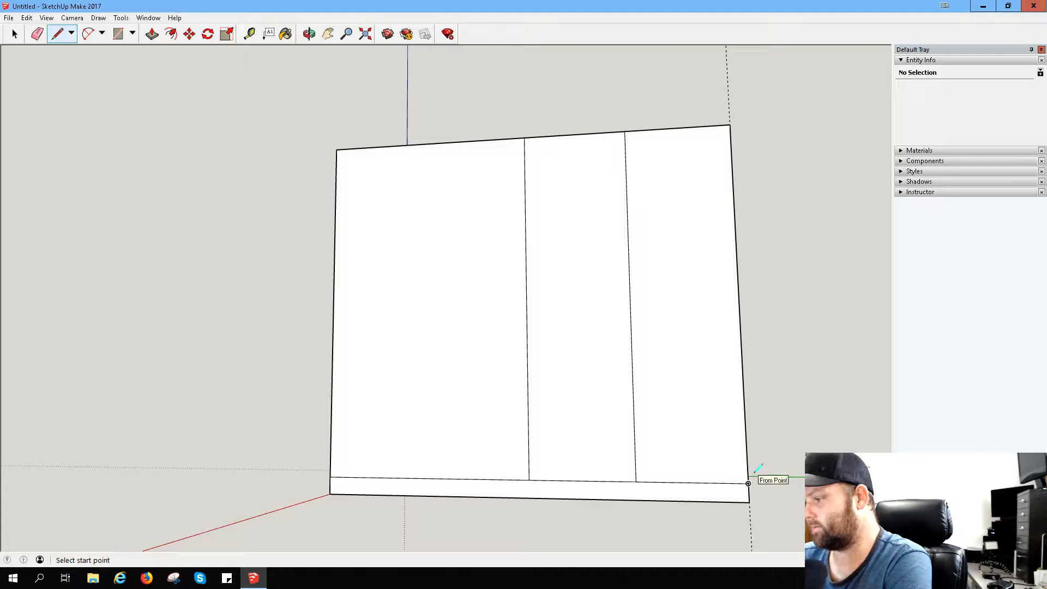
click(748, 483)
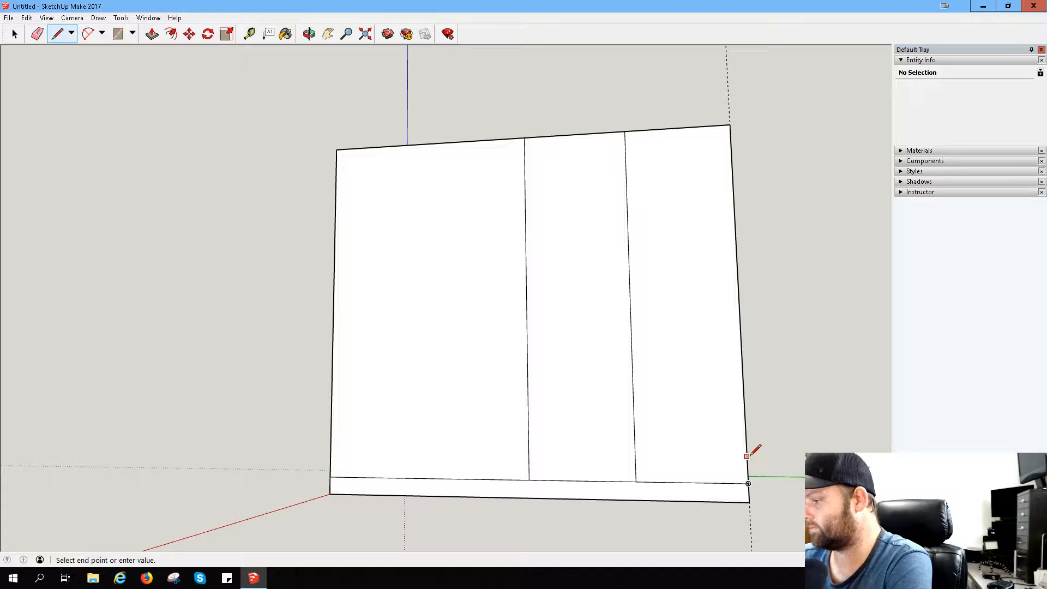
scroll(752, 453, up, 4)
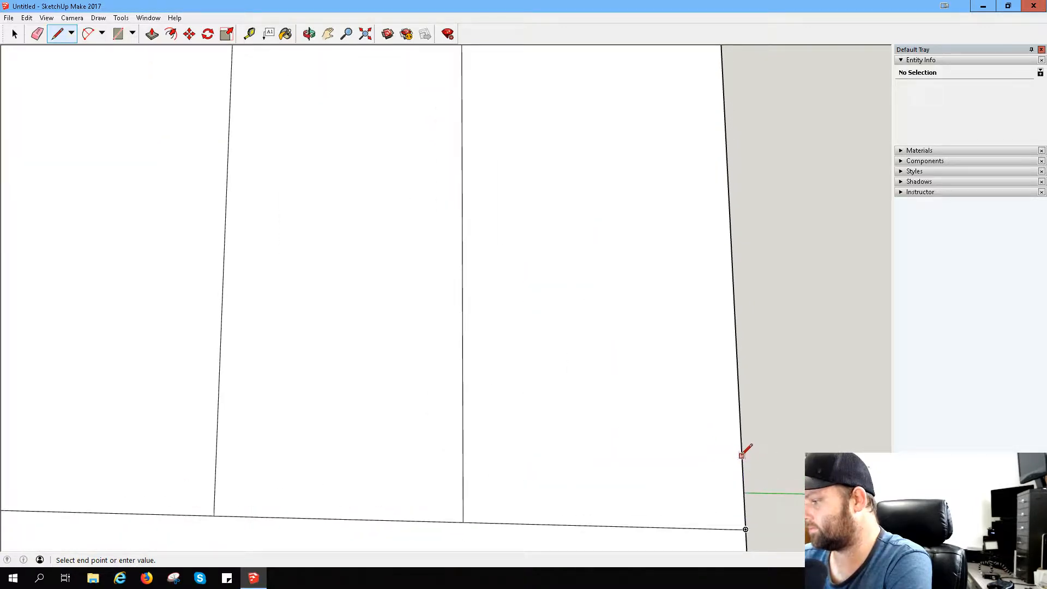
key(Escape)
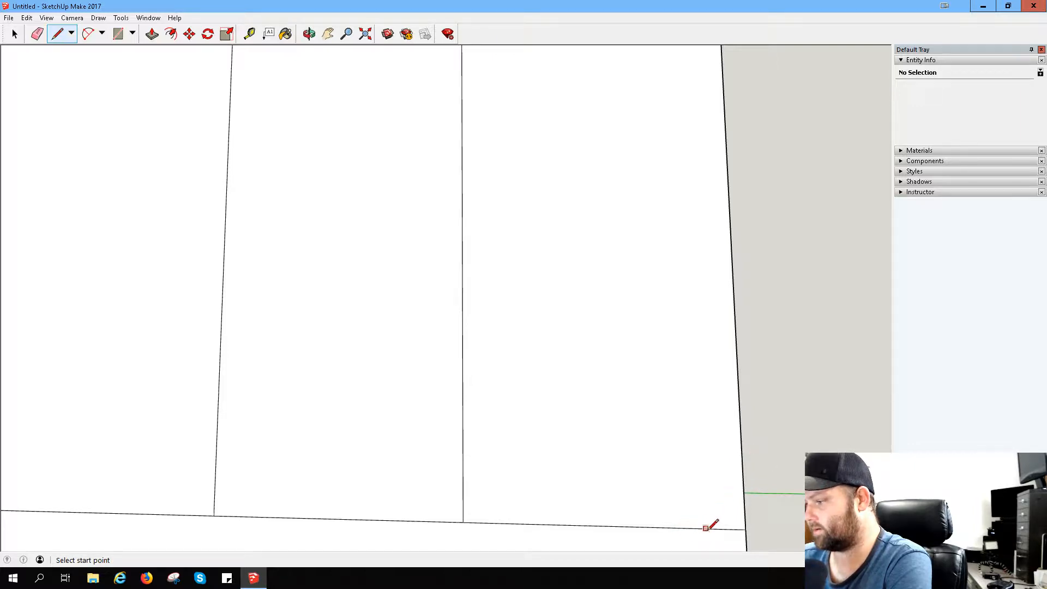
- Try to round the corner between the horizontal line and the face's outer edge with a small freehand arc
click(89, 33)
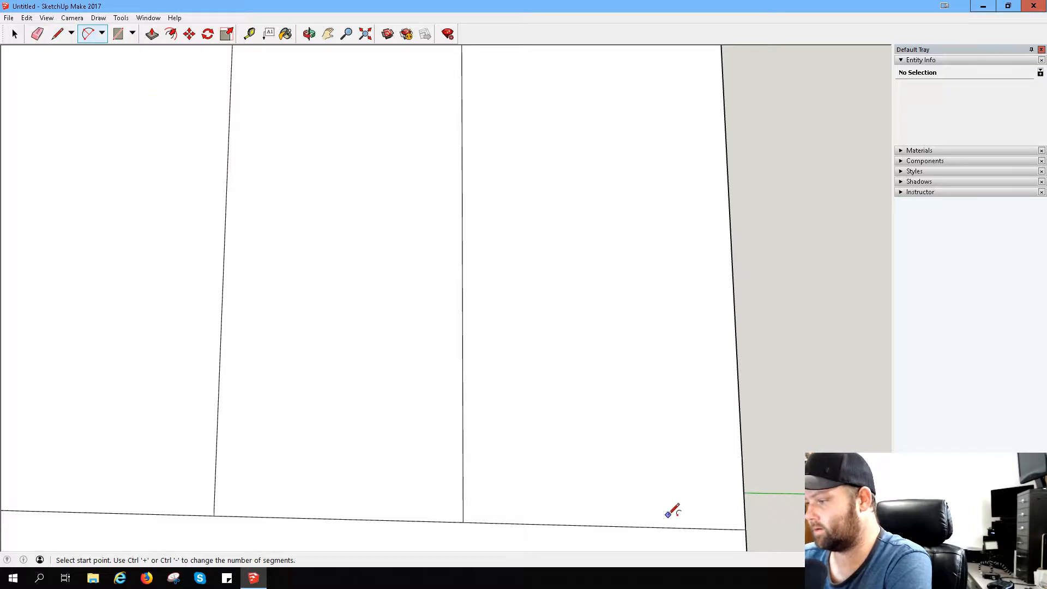
click(695, 528)
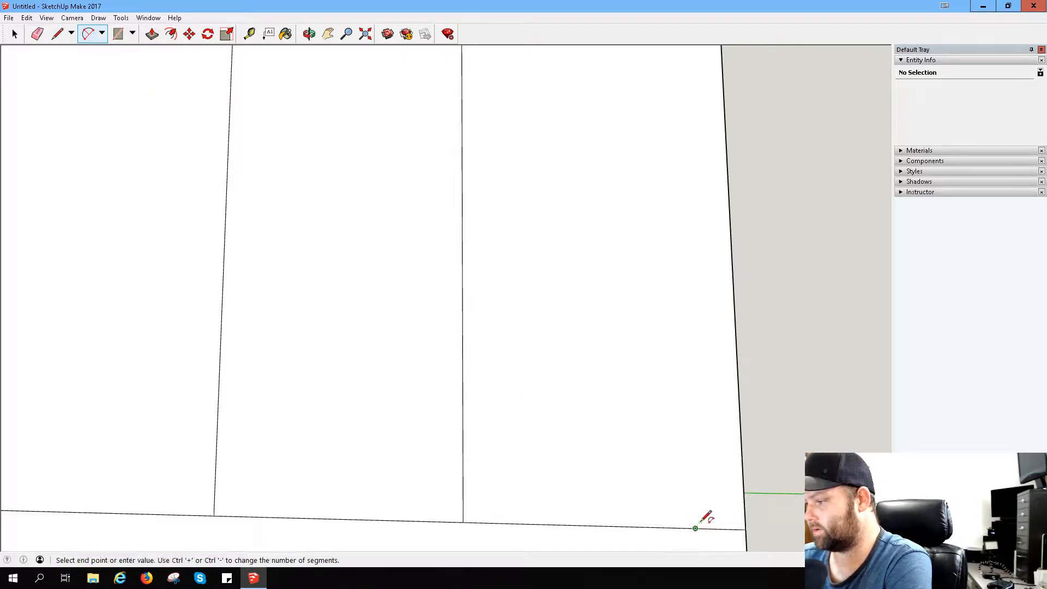
click(741, 457)
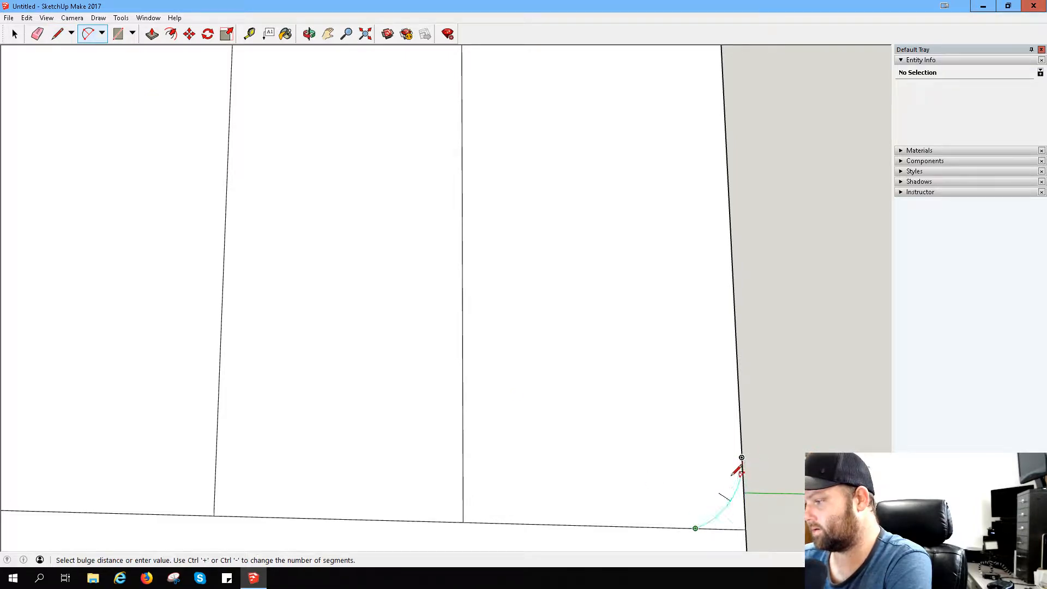
click(738, 476)
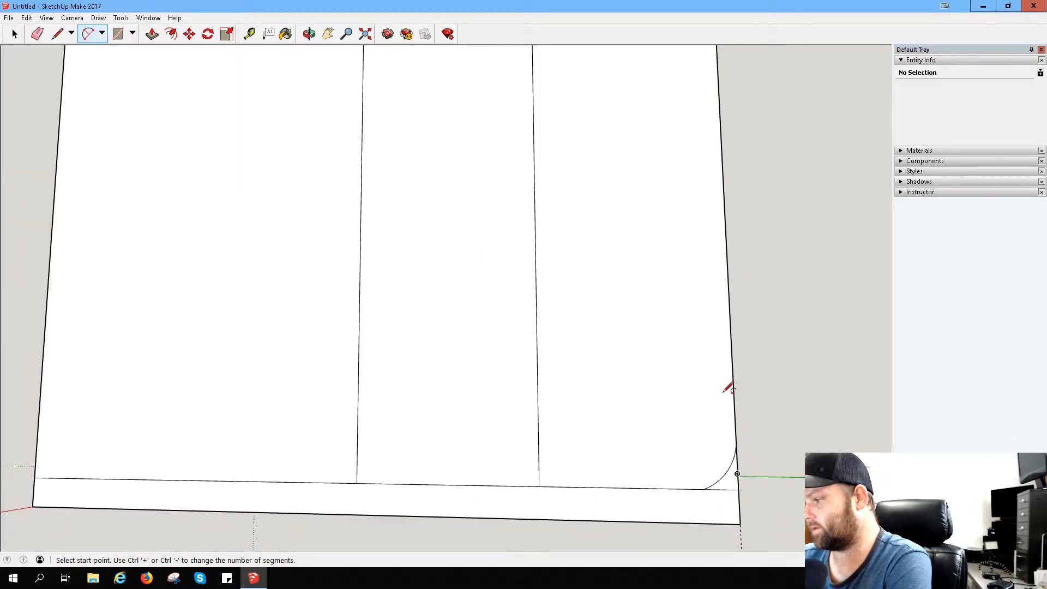
- Mark the inner arc's end points with line segments along the horizontal line and up the outer edge from their shared corner
scroll(729, 386, down, 5)
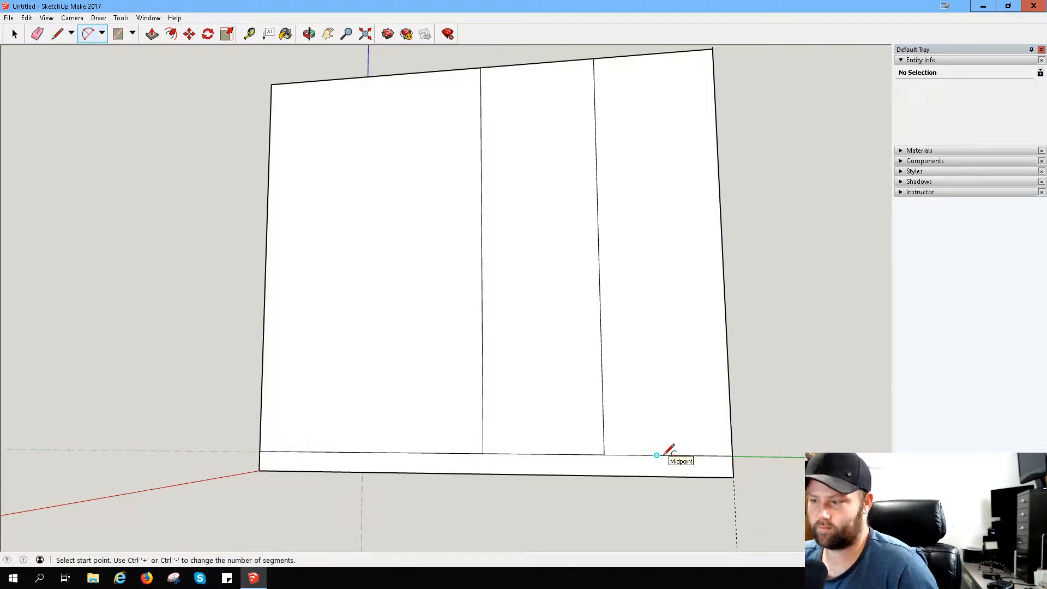
click(658, 455)
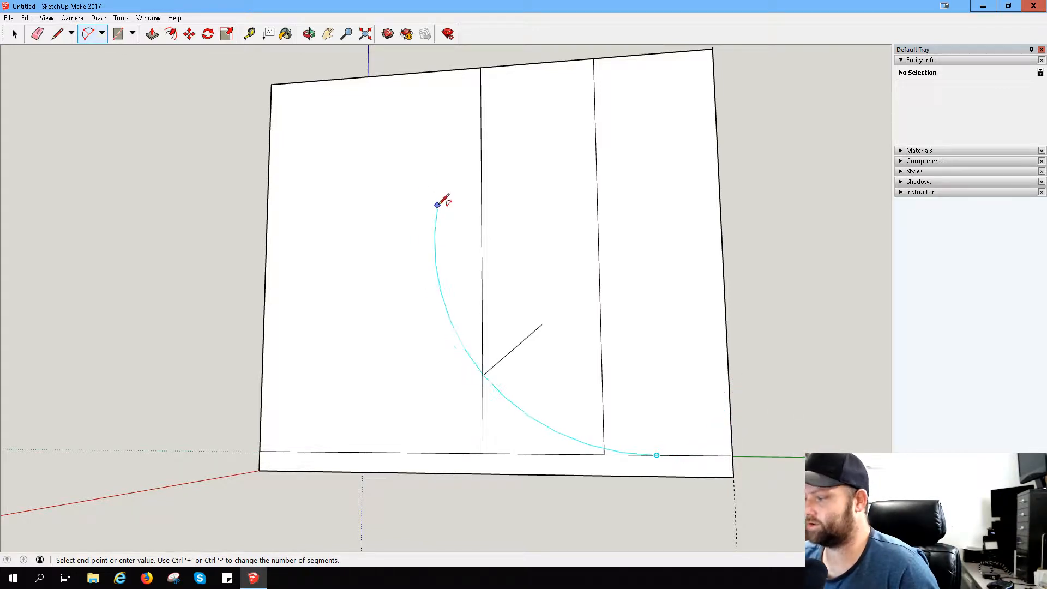
click(57, 34)
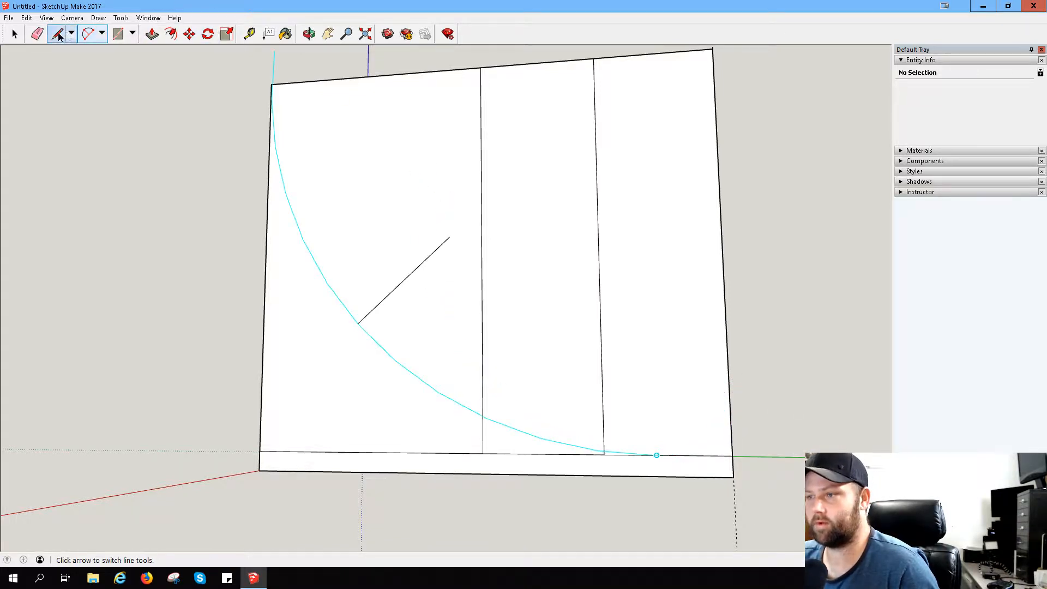
click(656, 455)
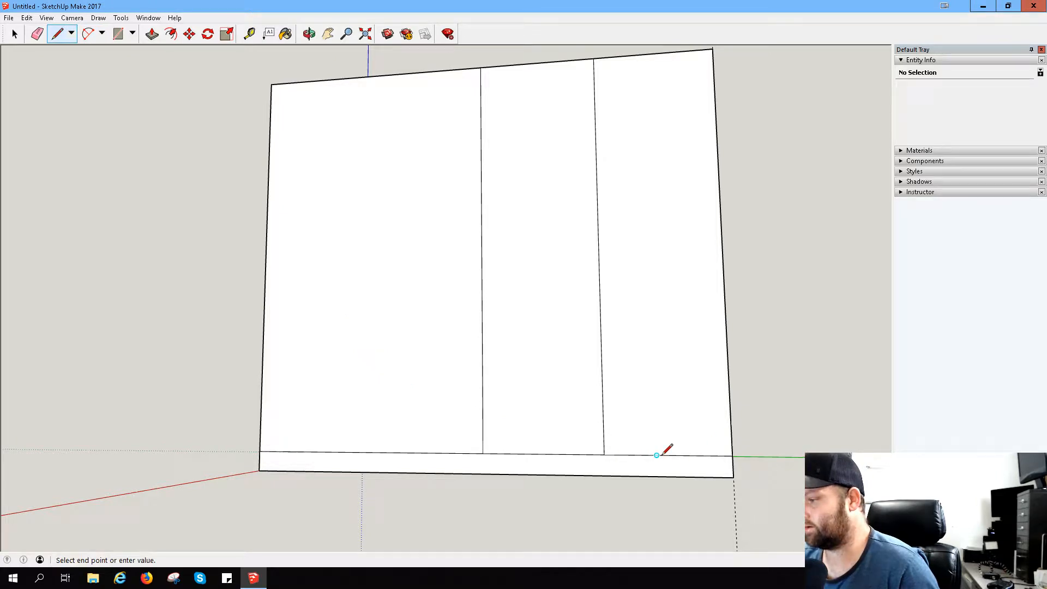
click(732, 455)
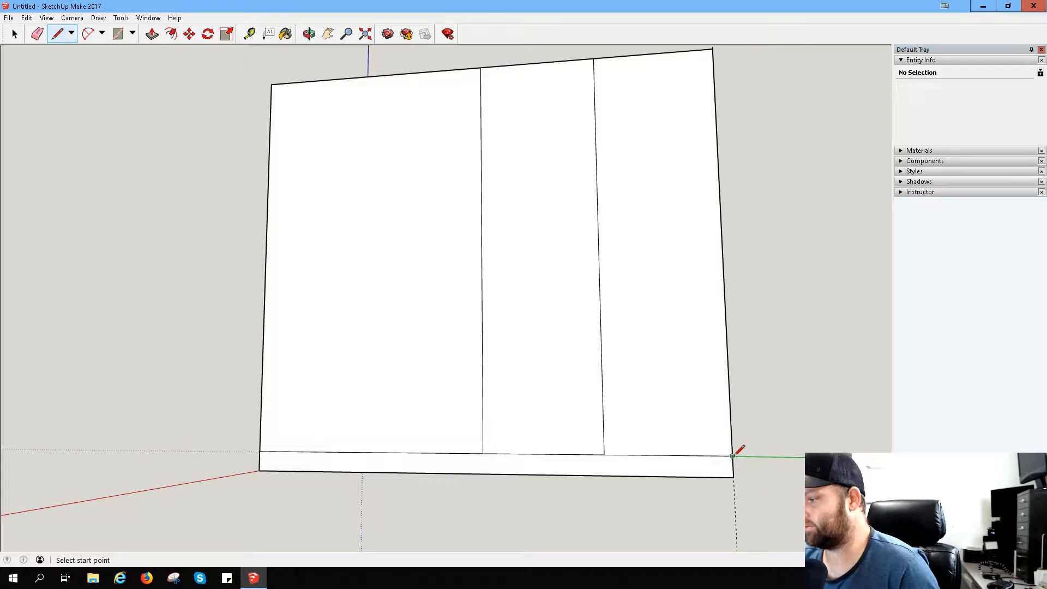
click(732, 455)
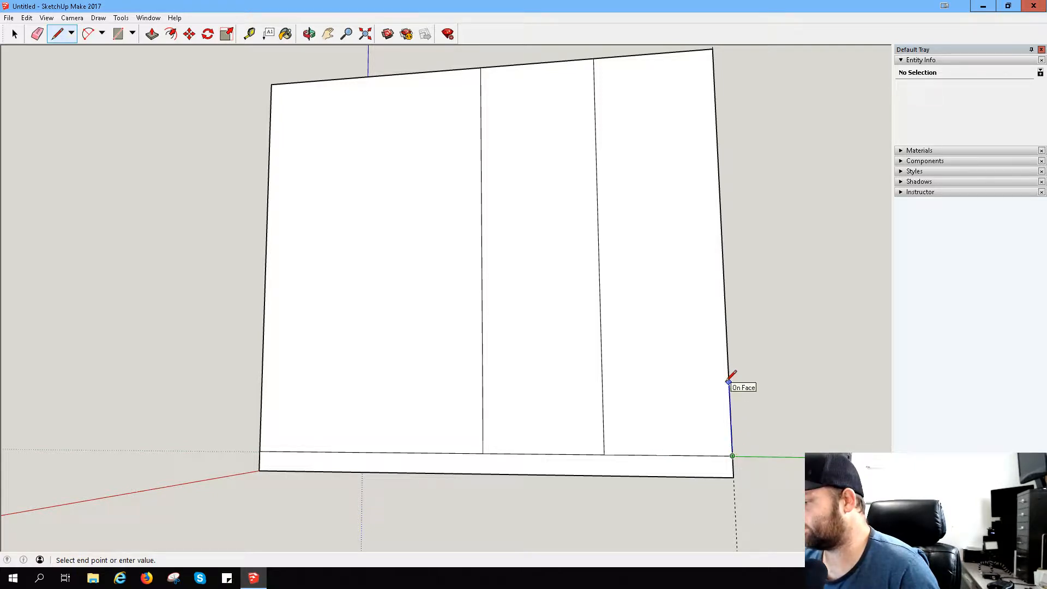
key(Escape)
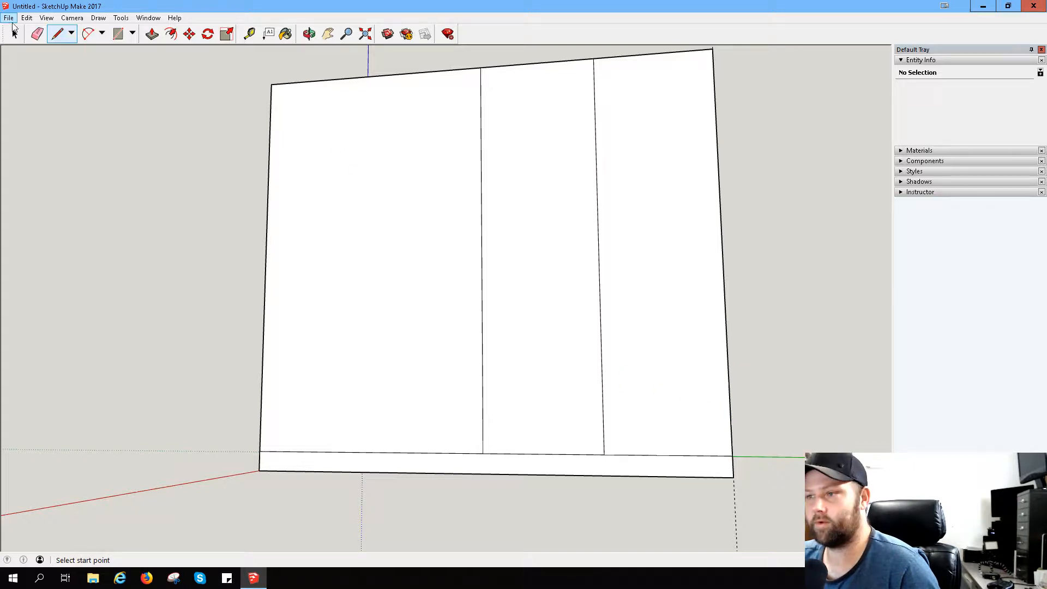
- Draw an arc between the marked points on the horizontal line and the outer edge, tangent at the vertex
click(87, 34)
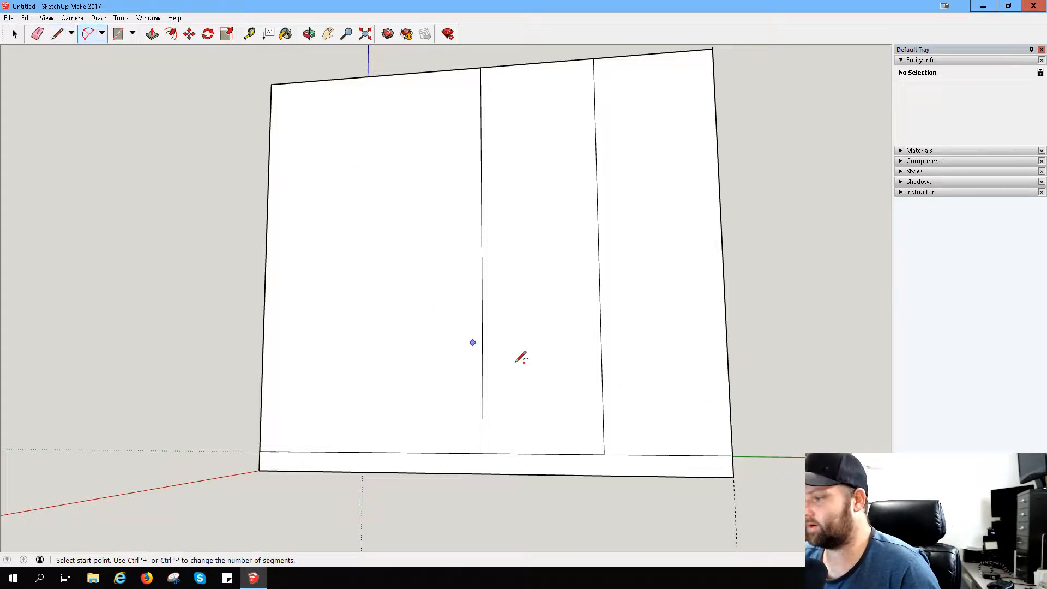
click(657, 455)
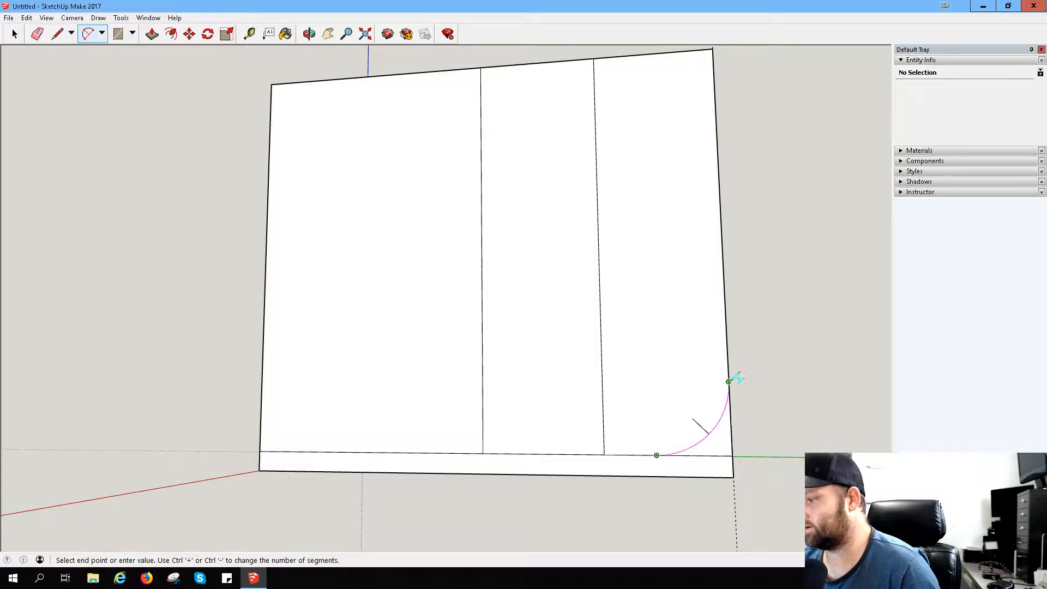
click(730, 380)
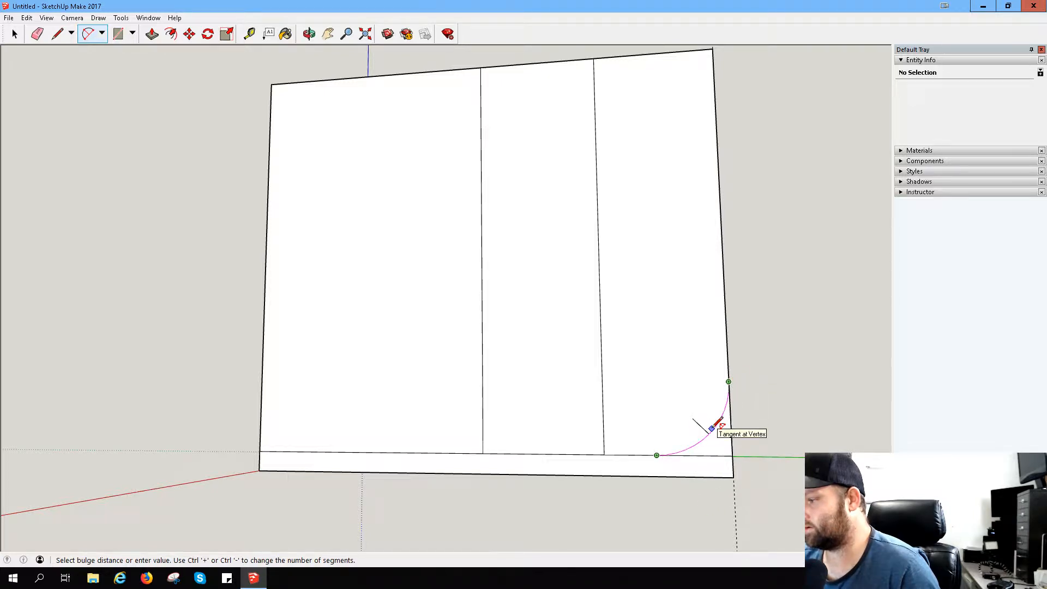
click(715, 427)
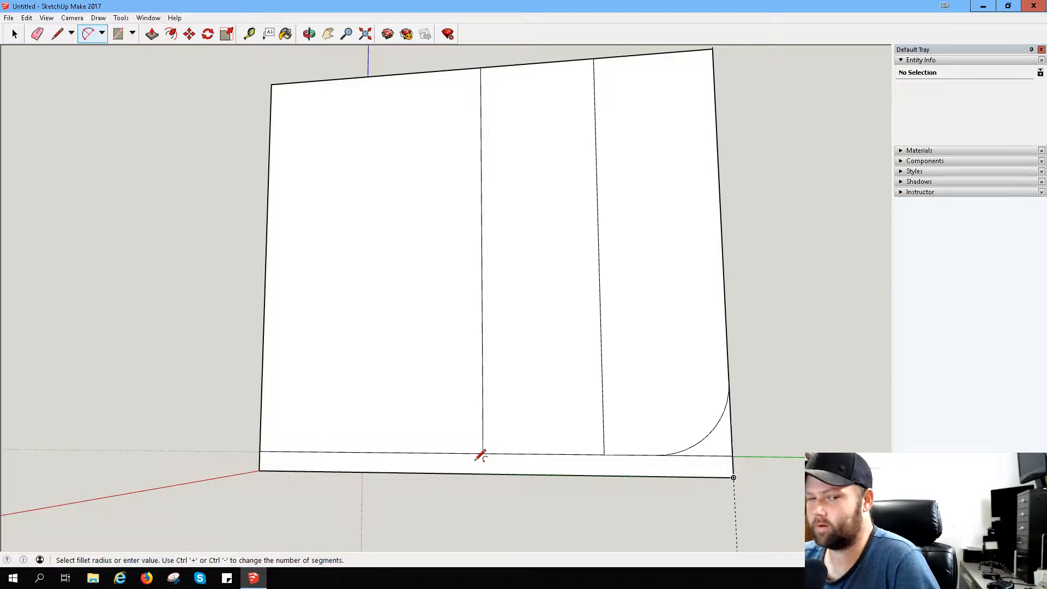
click(730, 381)
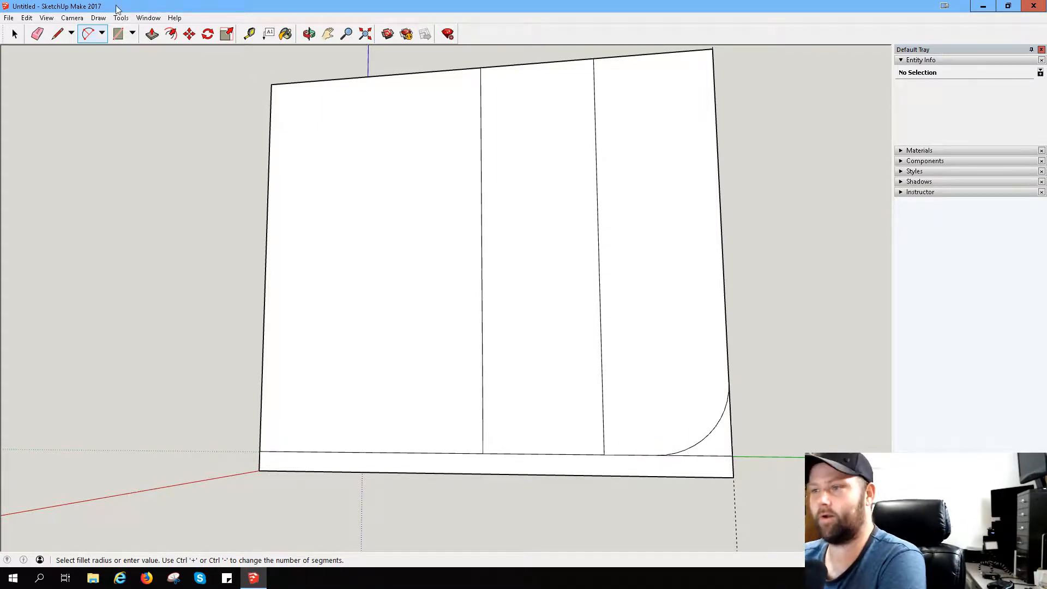
- Mark the outer arc's end points with line segments from the face's lower outer corner along the bottom edge and up the outer edge
key(l)
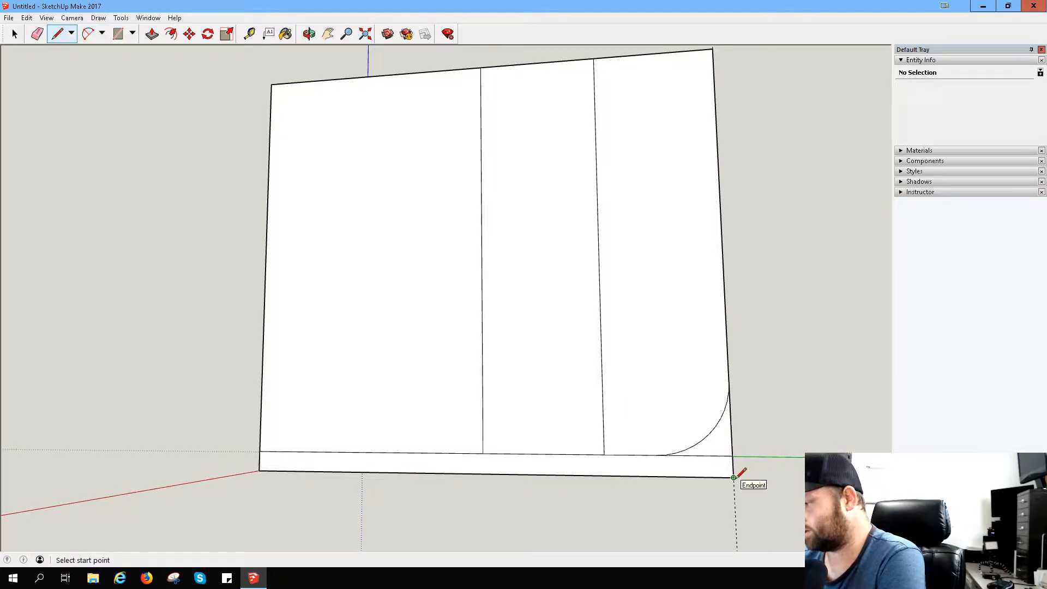
click(733, 477)
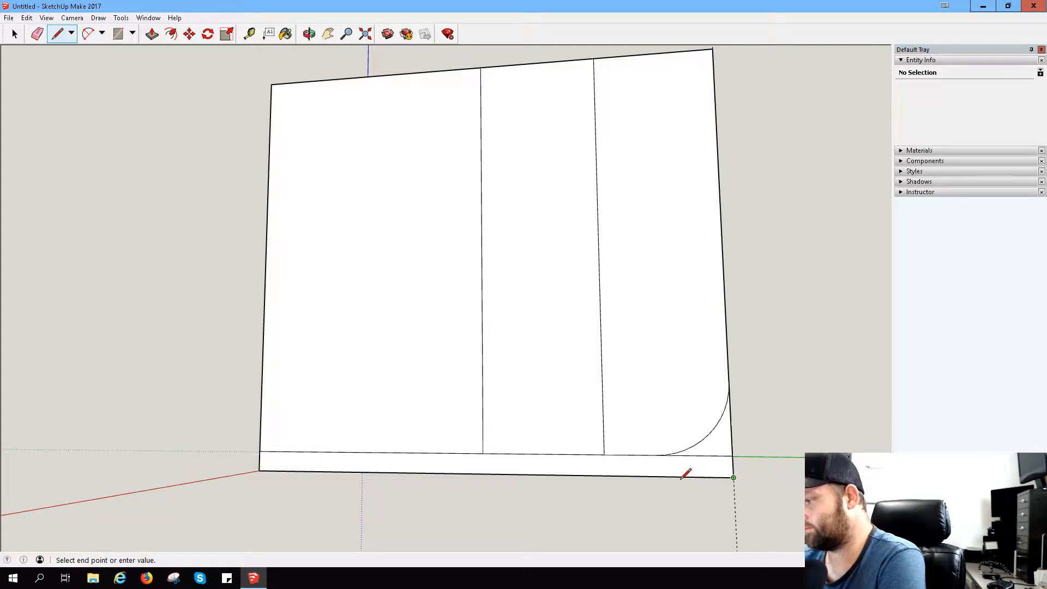
key(Escape)
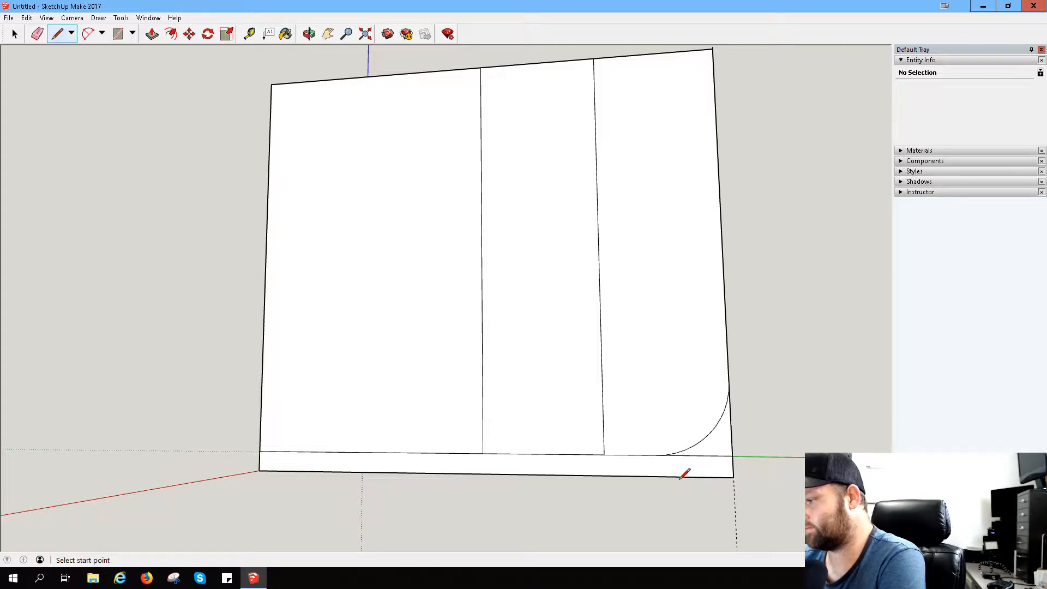
click(734, 477)
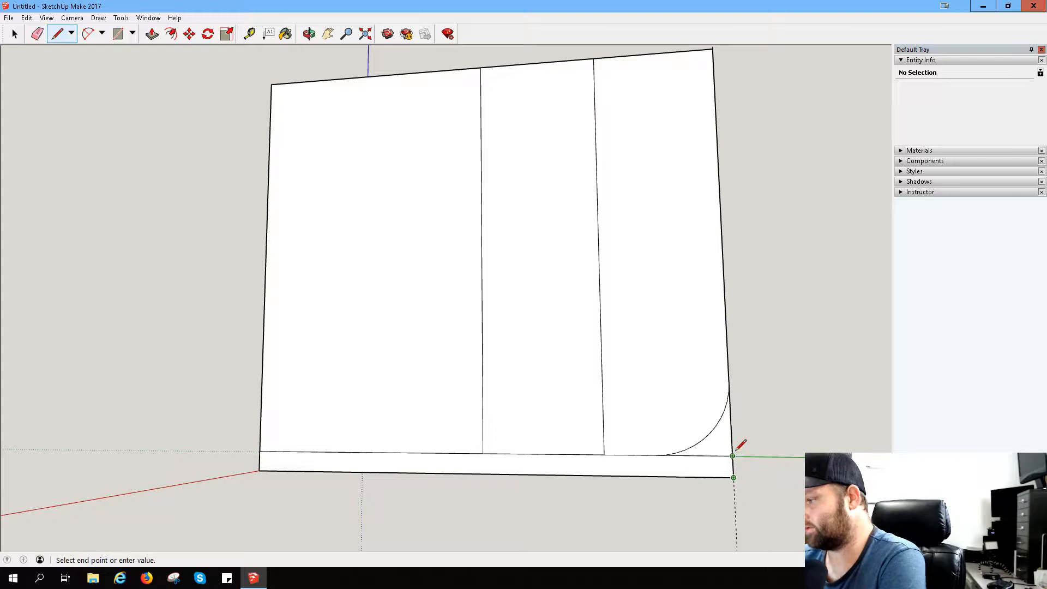
click(731, 424)
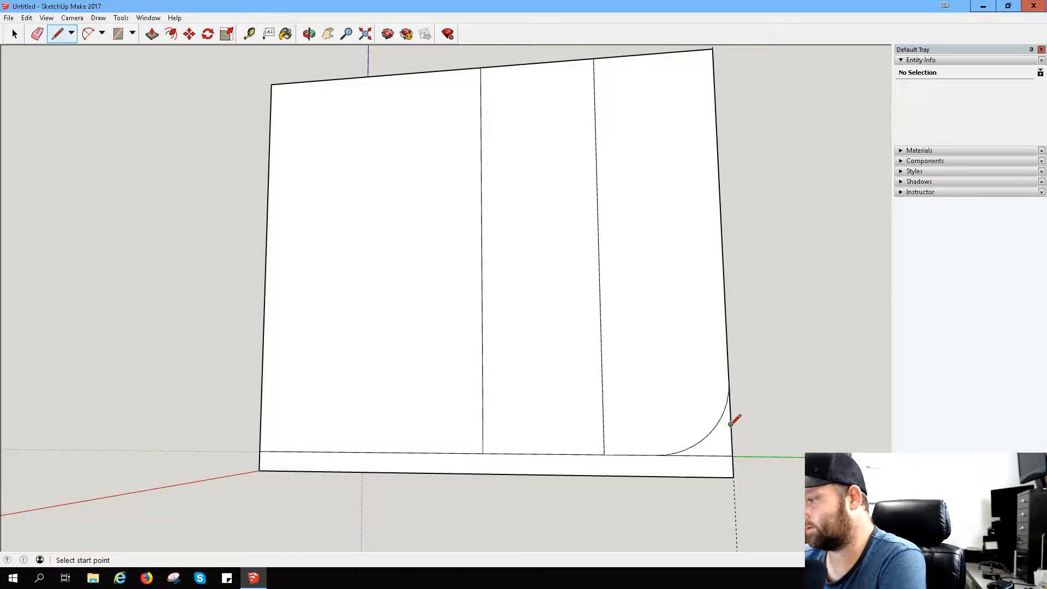
- Draw a tangent arc between the marked points on the bottom edge and the outer edge, below the first arc
click(87, 34)
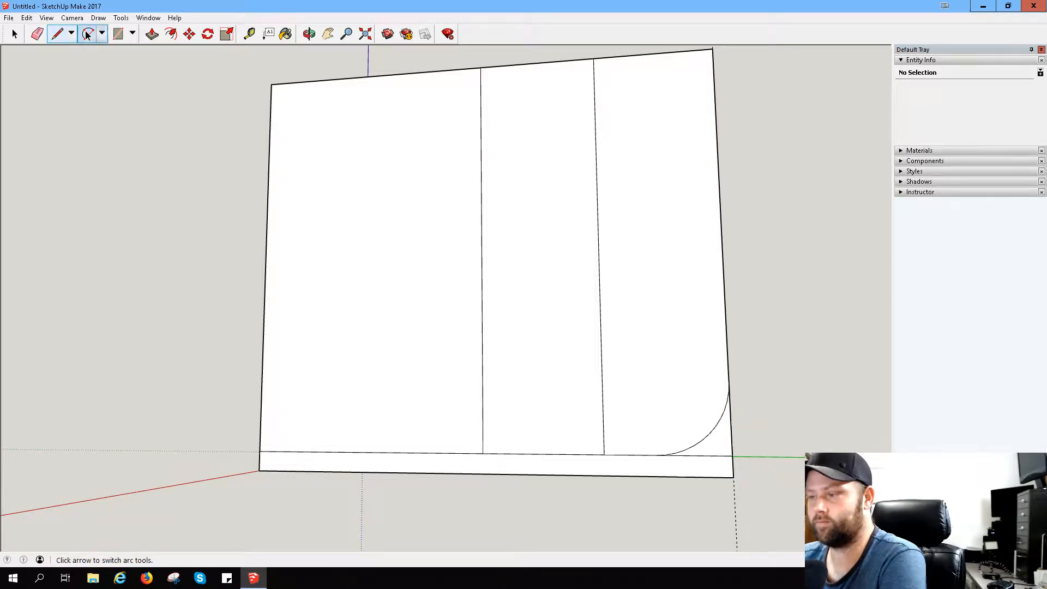
click(679, 476)
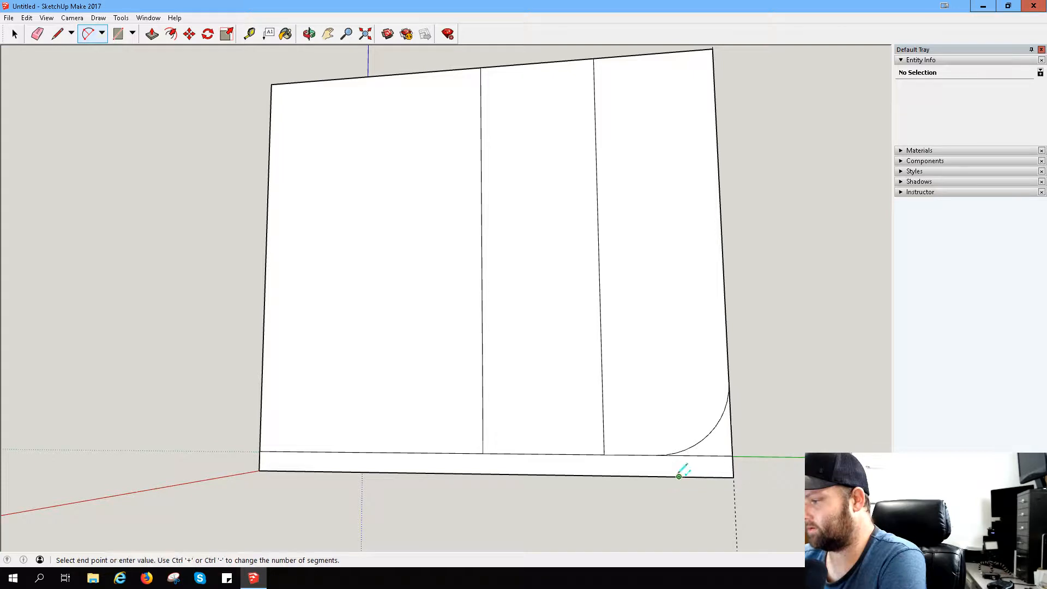
click(731, 424)
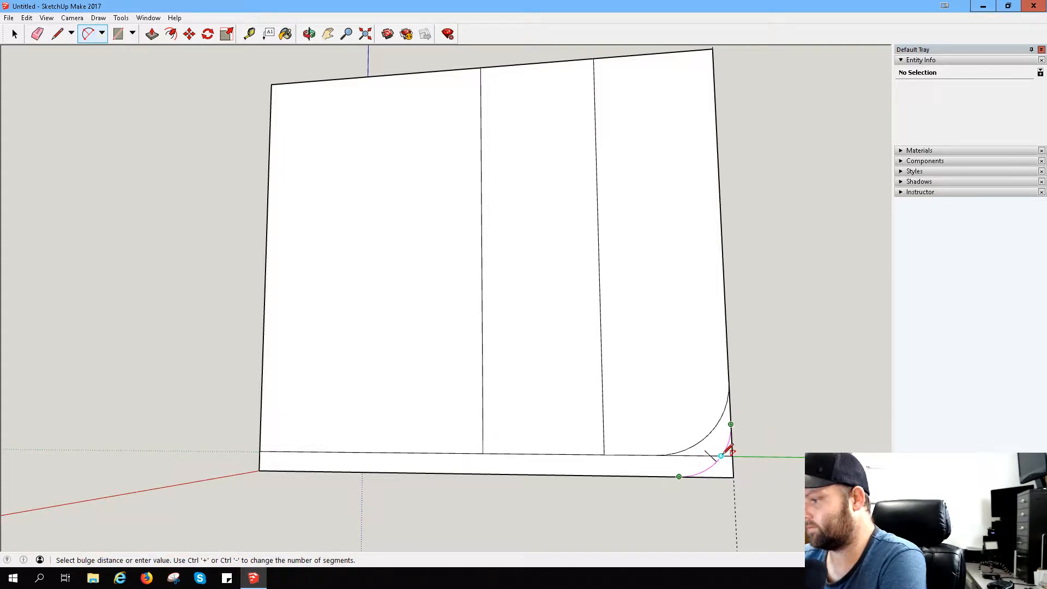
click(721, 454)
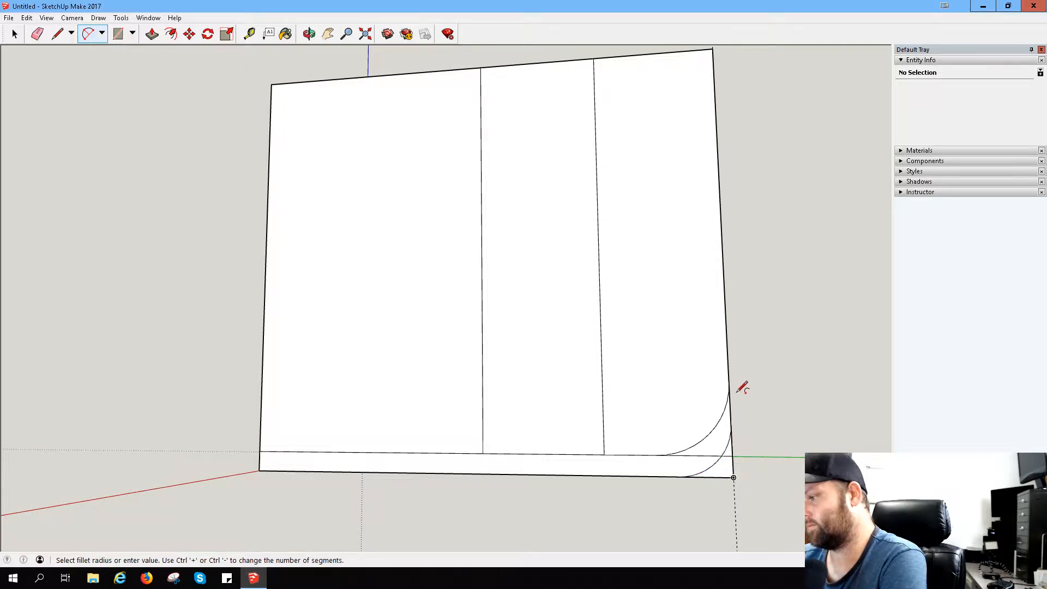
- Draw an arc from the outer arc's end on the bottom edge to the inner arc's end on the outer edge
mouse_move(737, 391)
middle_down()
mouse_move(806, 404)
mouse_move(755, 402)
middle_up()
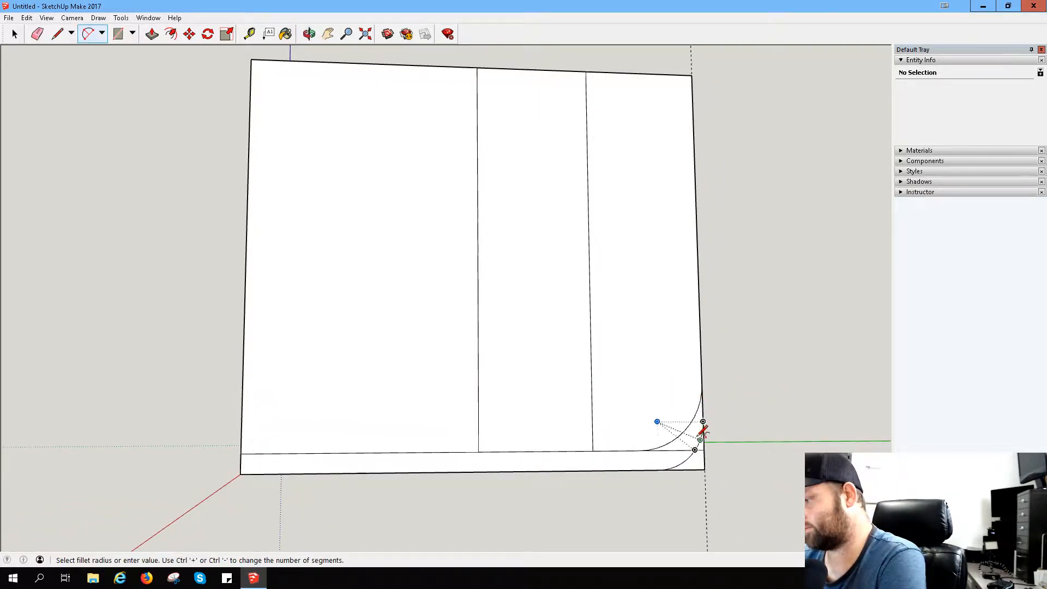
scroll(697, 440, up, 4)
middle_drag(730, 434, 561, 388)
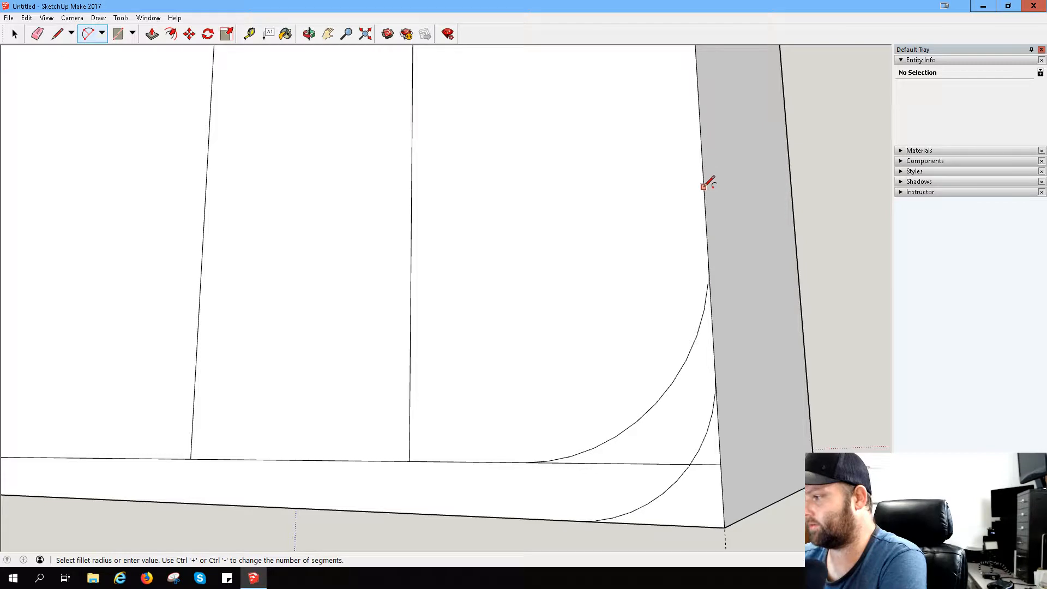
click(57, 34)
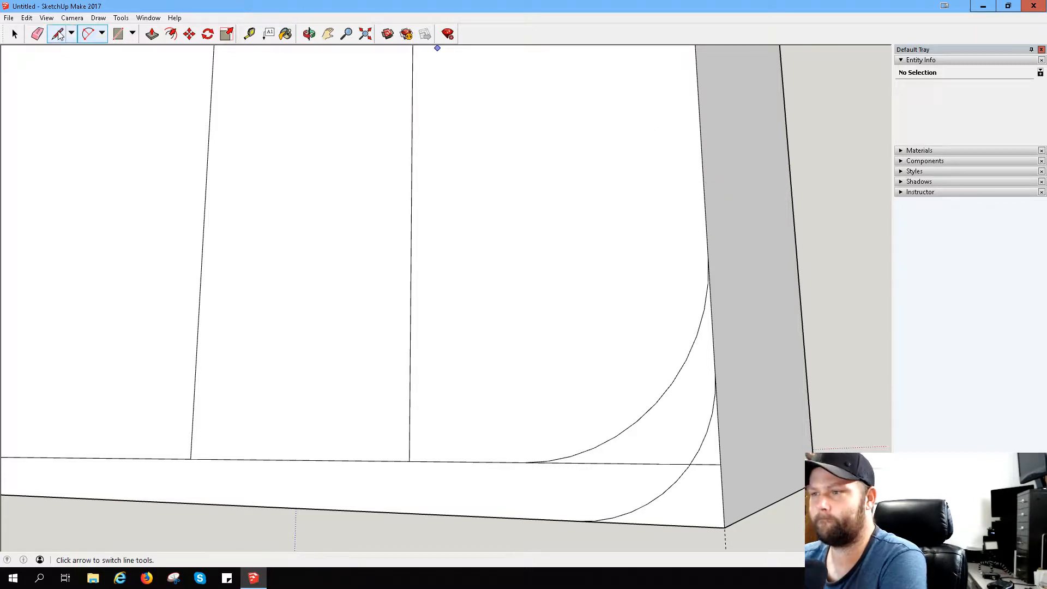
click(88, 34)
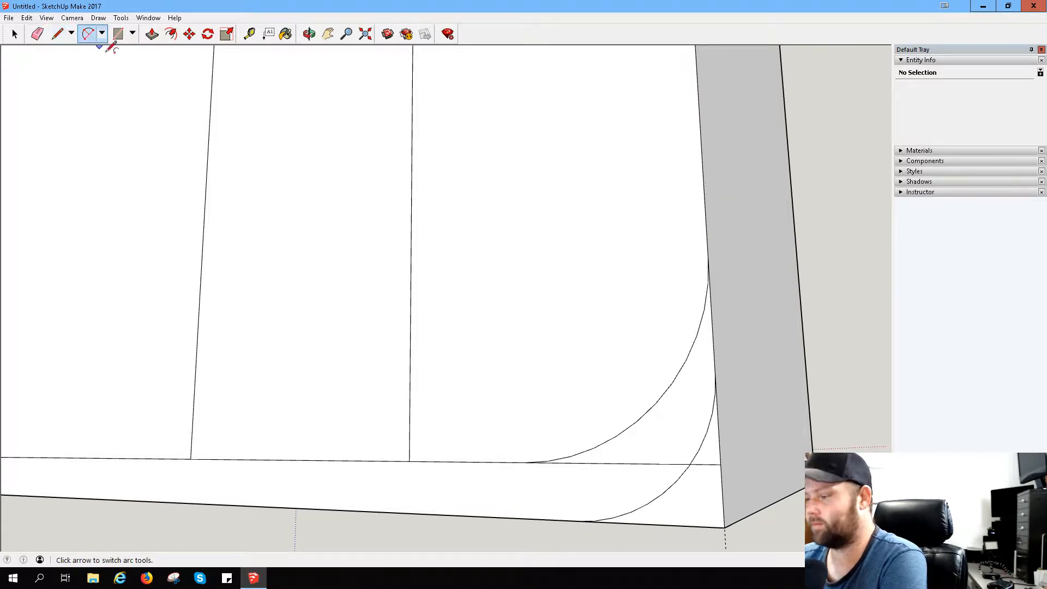
click(578, 521)
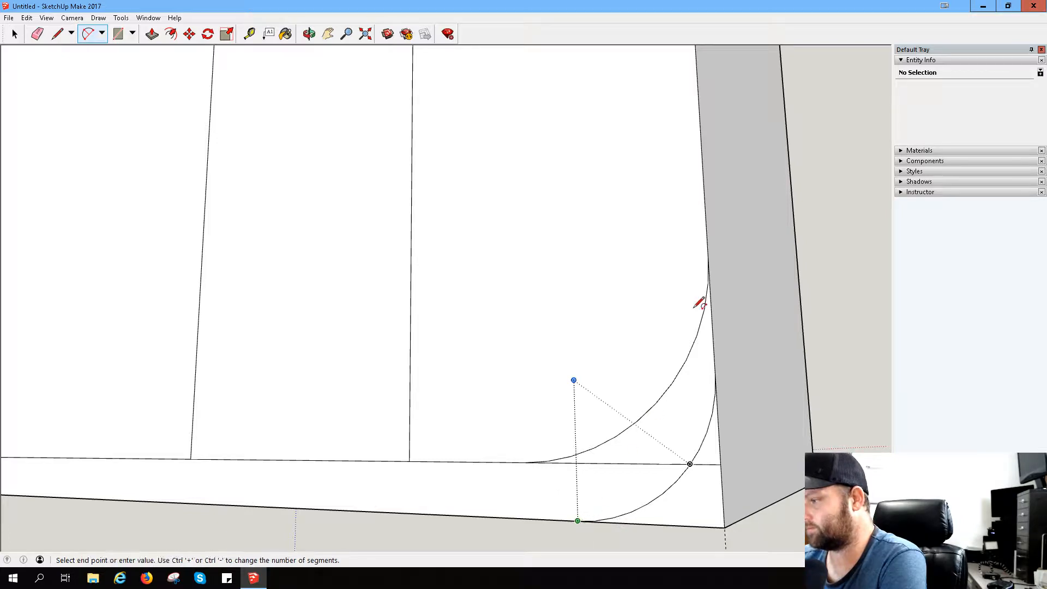
click(708, 257)
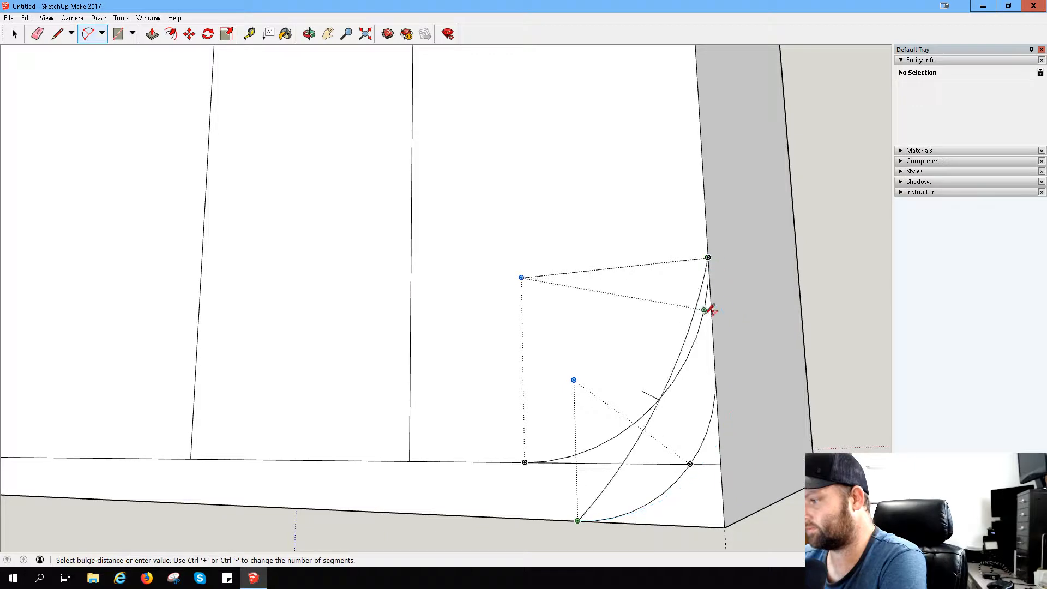
click(700, 370)
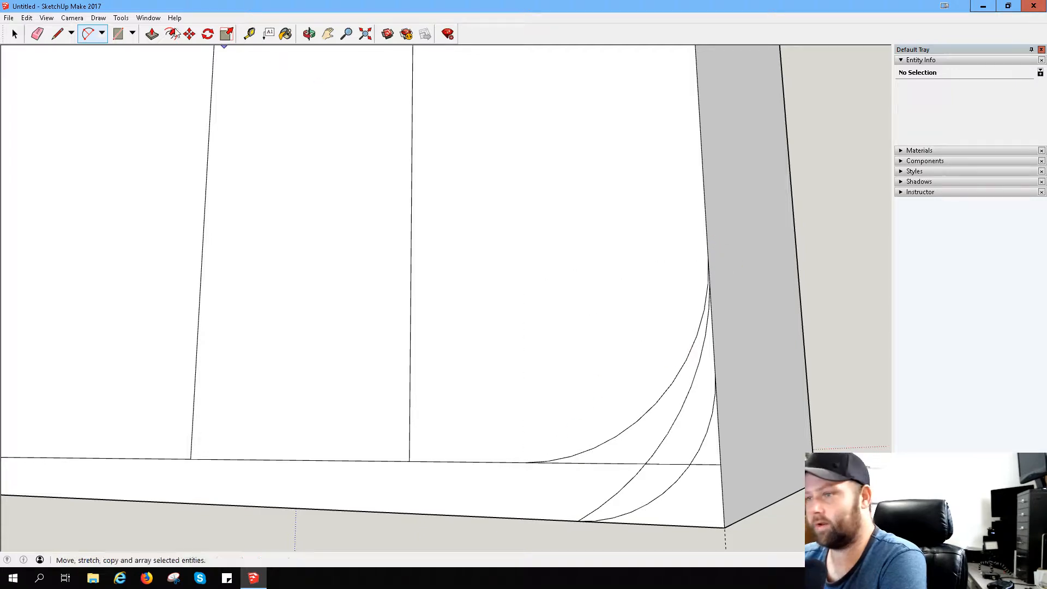
- Draw another arc from a higher point on the outer edge to the inner arc's end on the horizontal line
click(57, 33)
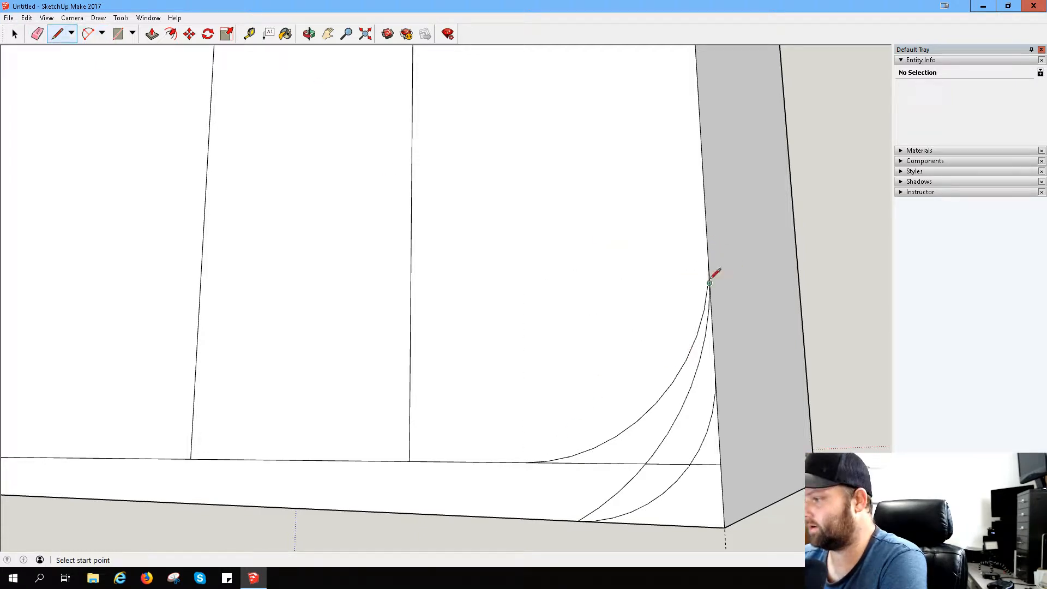
click(708, 258)
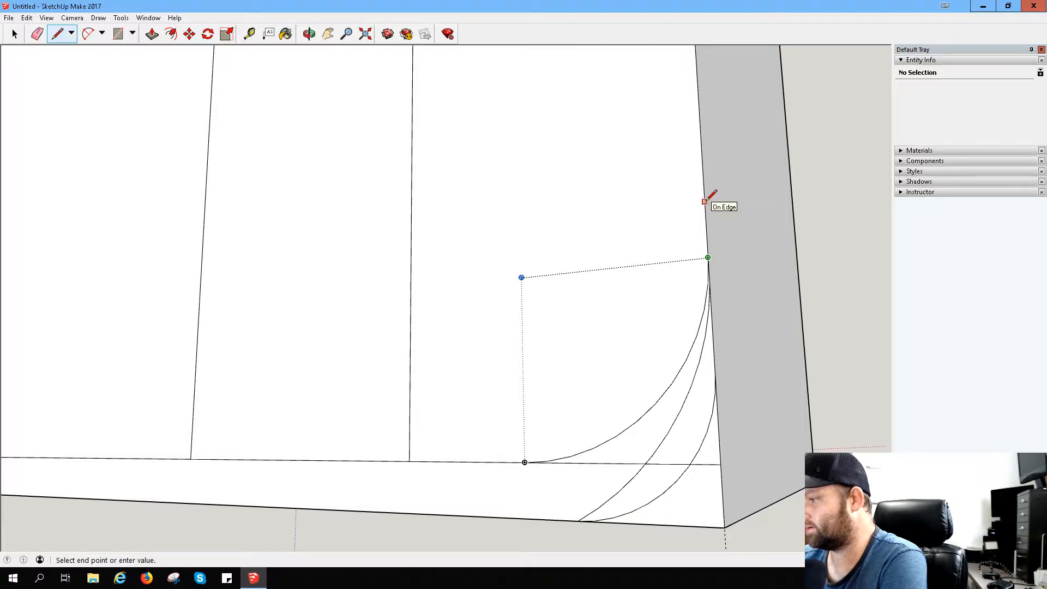
key(Escape)
click(705, 201)
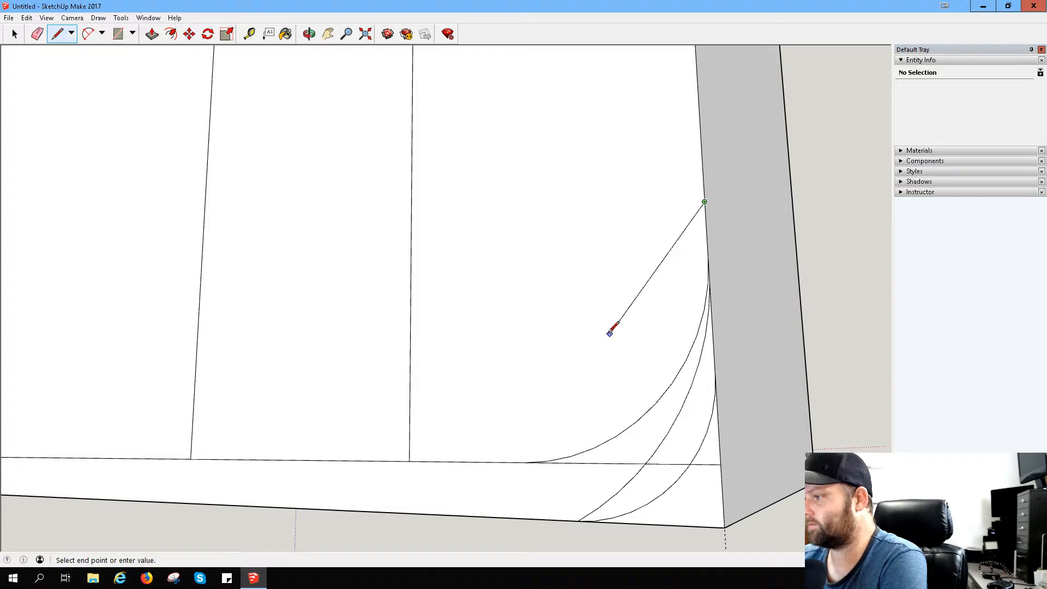
click(88, 34)
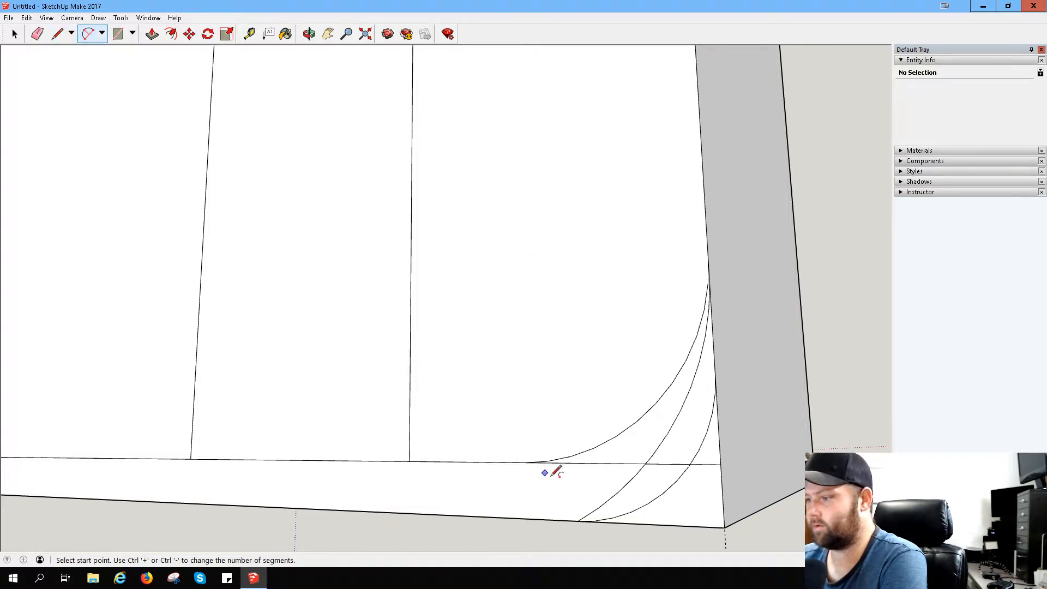
click(704, 201)
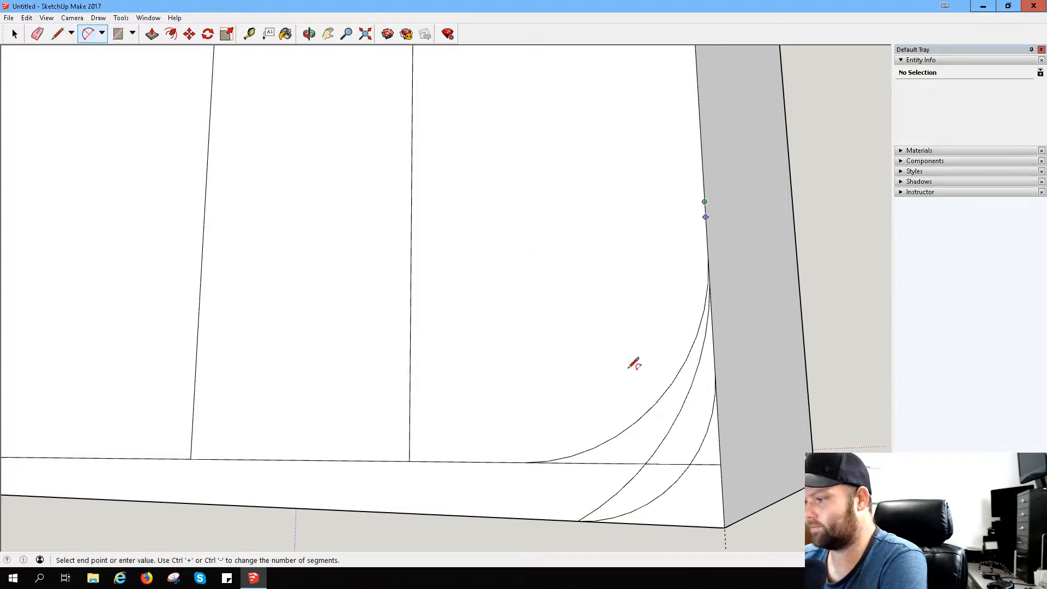
click(526, 461)
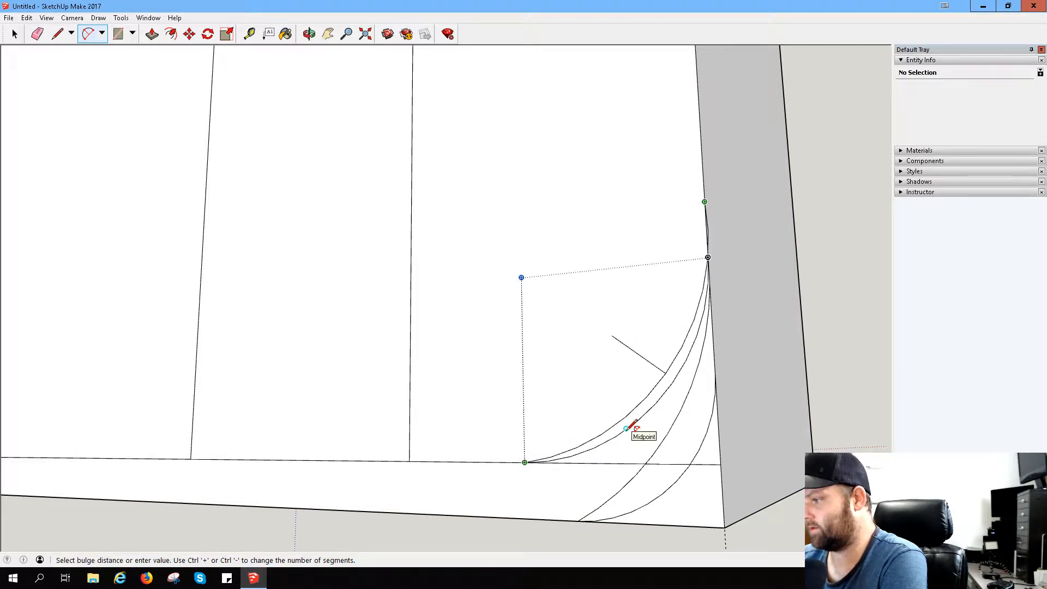
click(616, 423)
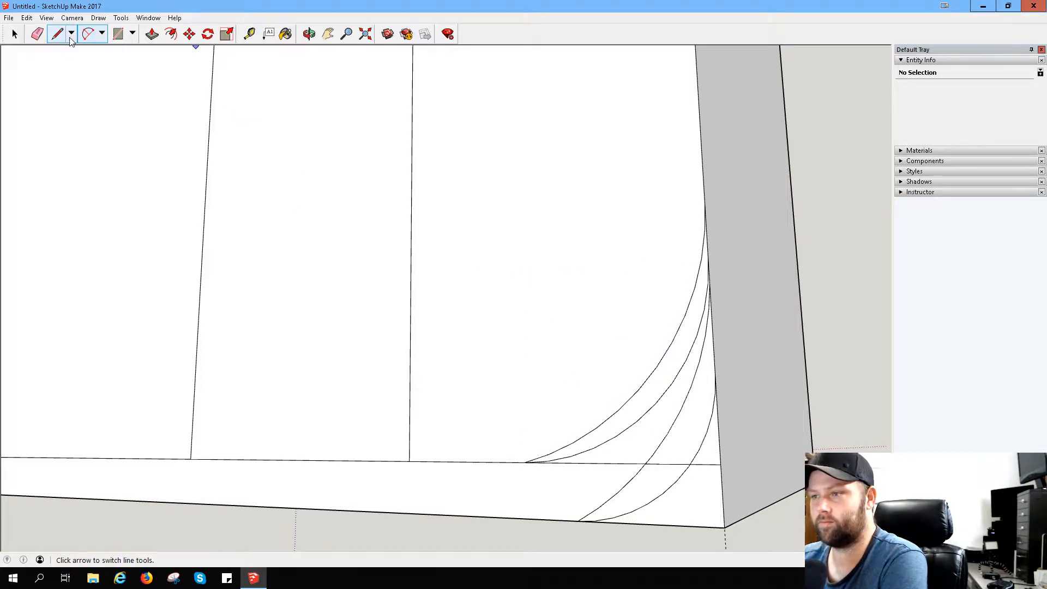
- Try to erase the two middle arcs, leaving only the innermost and outermost curves
click(37, 34)
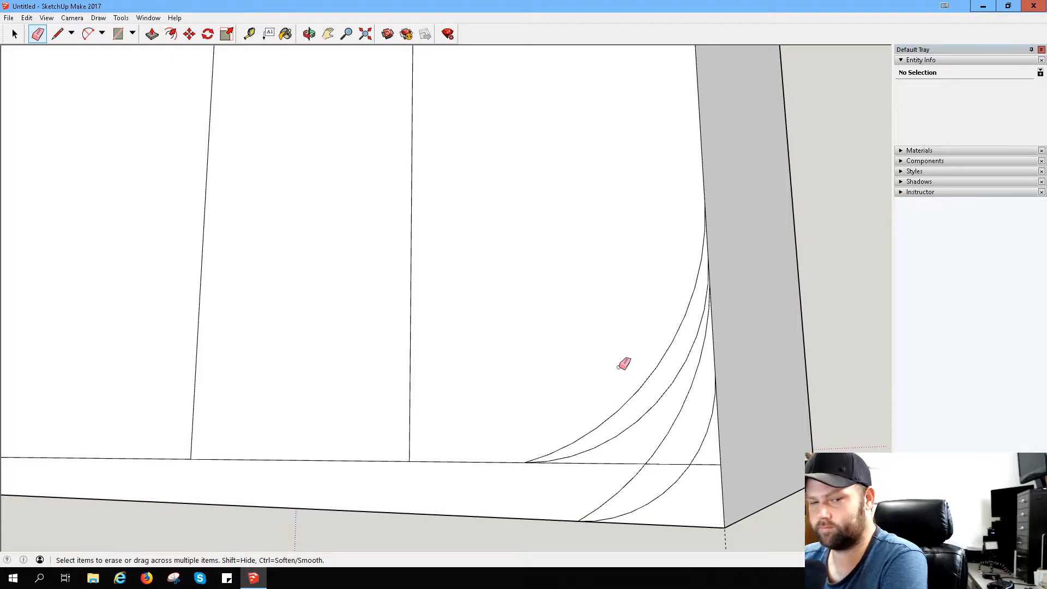
drag(670, 385, 694, 408)
click(669, 423)
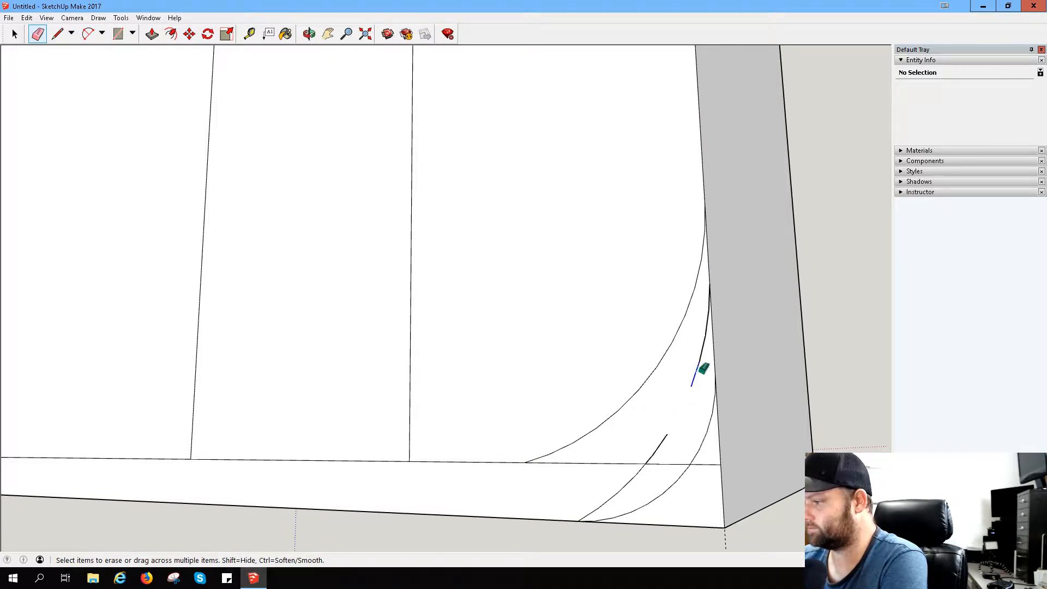
drag(700, 373, 712, 305)
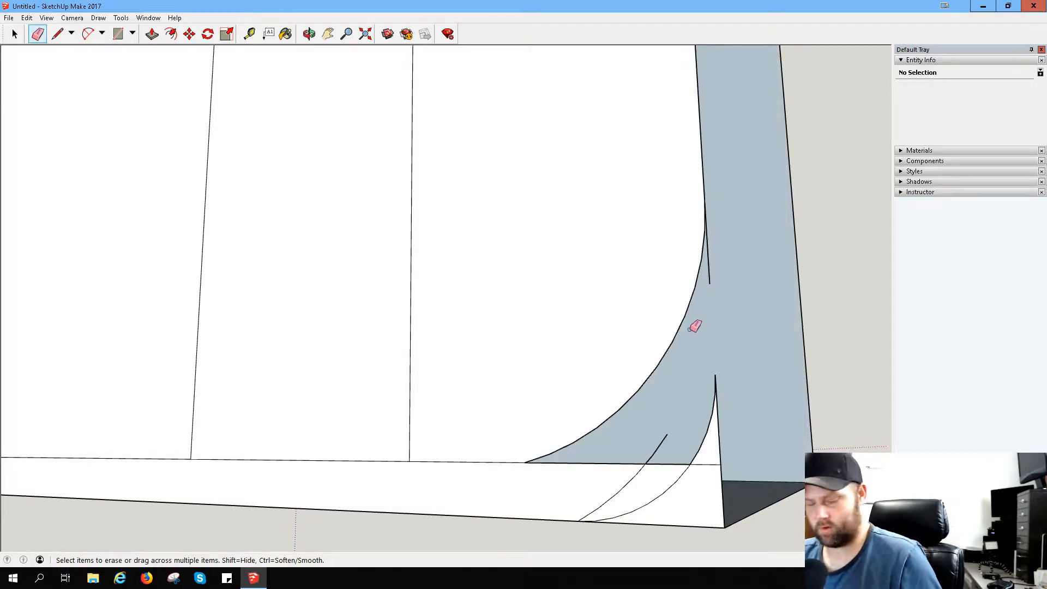
- Undo the erasures and the two additional arcs
key(ctrl+z)
key(ctrl+z)
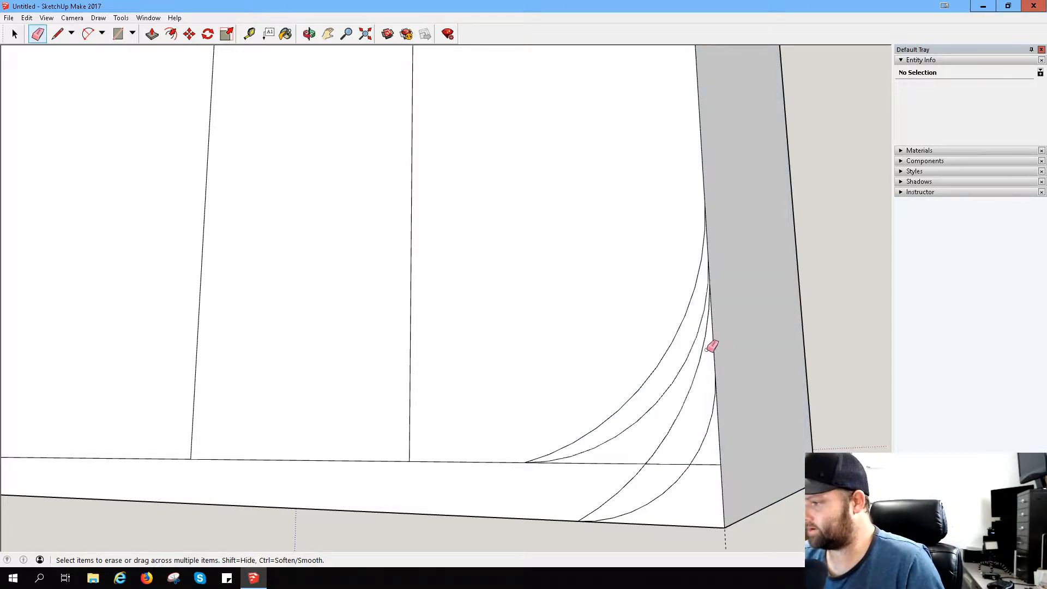
key(ctrl+z)
- Erase both original corner arcs, including the remaining piece below the horizontal line
click(703, 356)
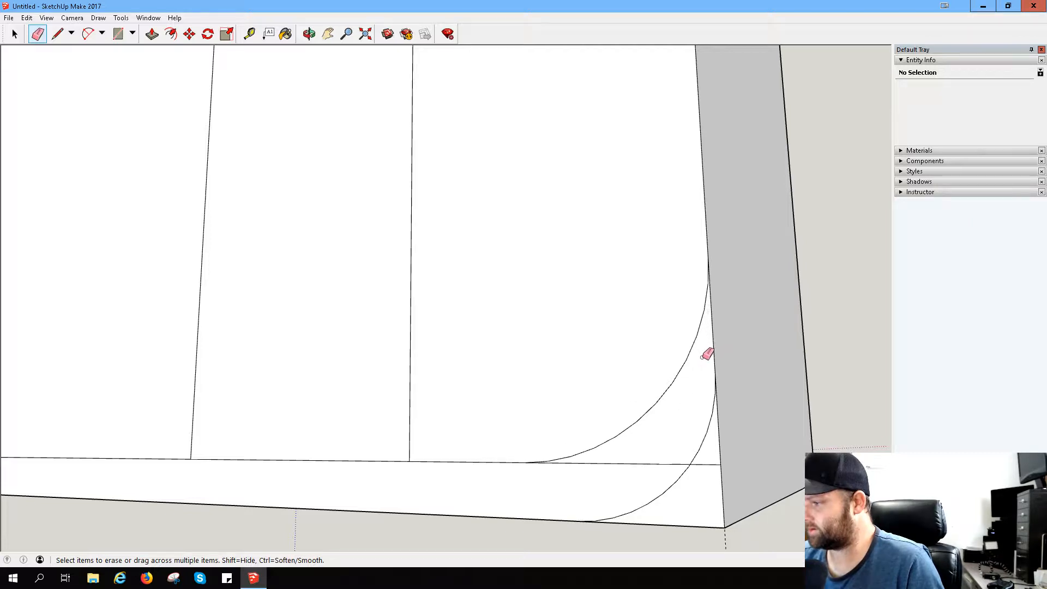
mouse_move(715, 402)
mouse_down()
mouse_move(707, 439)
mouse_move(666, 423)
mouse_up()
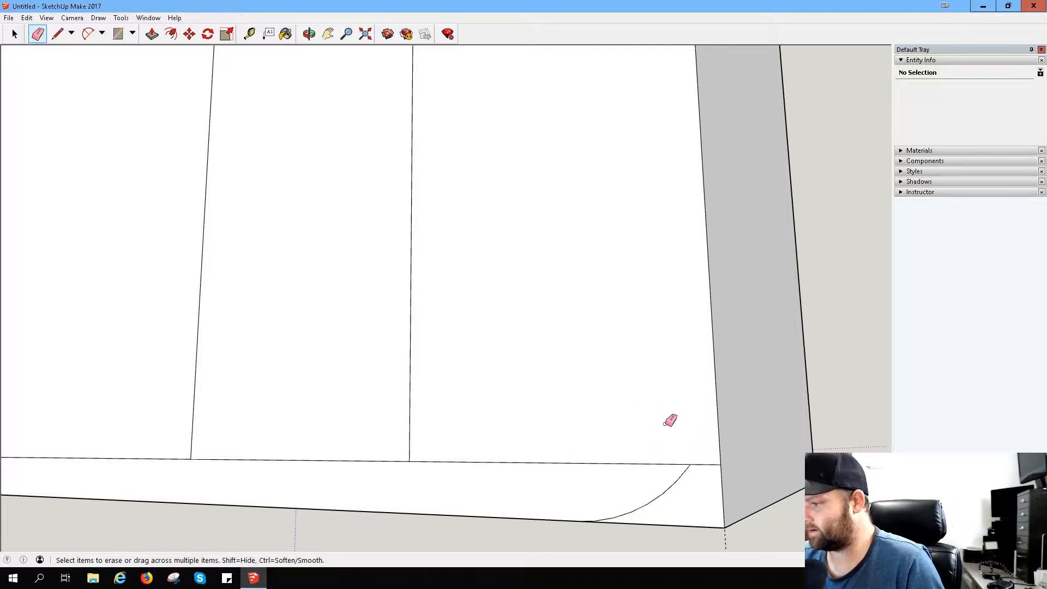
drag(681, 475, 638, 476)
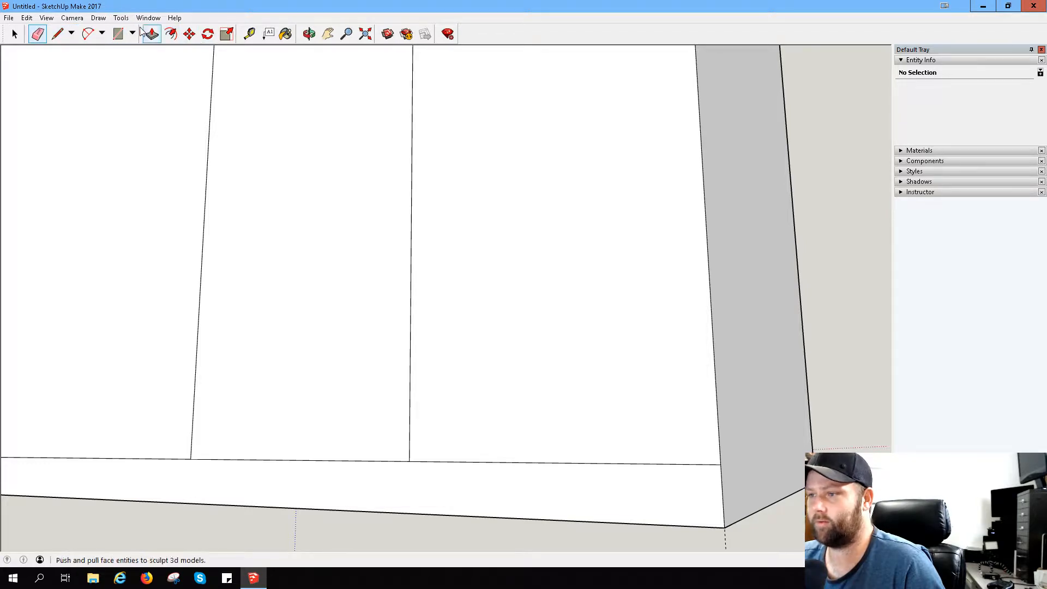
- Draw a circle centred on the horizontal line near the lower outer corner, with its radius reaching about the outer edge
click(101, 32)
click(133, 34)
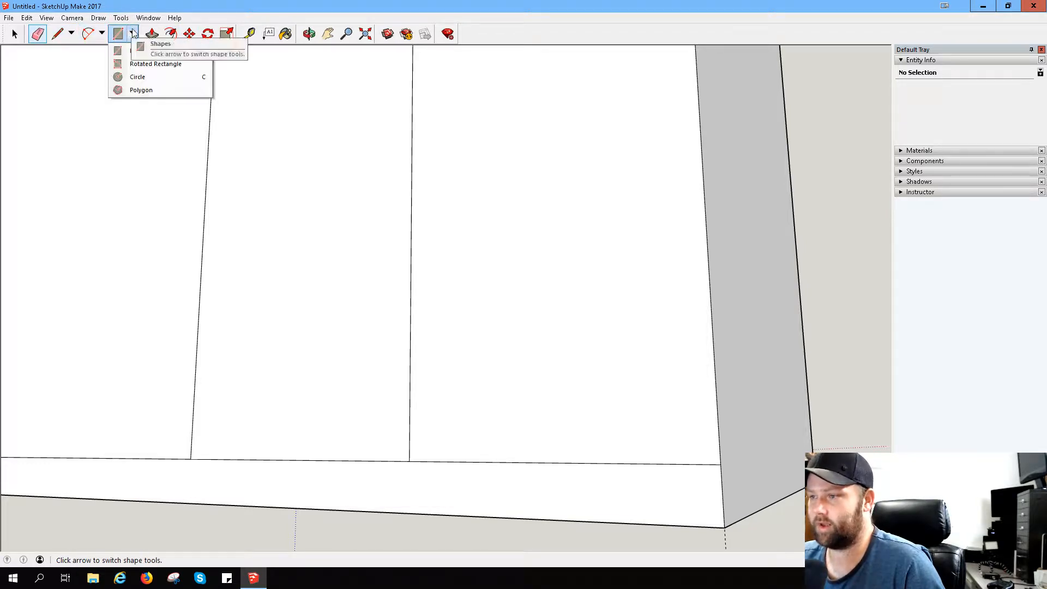
click(132, 33)
click(134, 37)
click(137, 77)
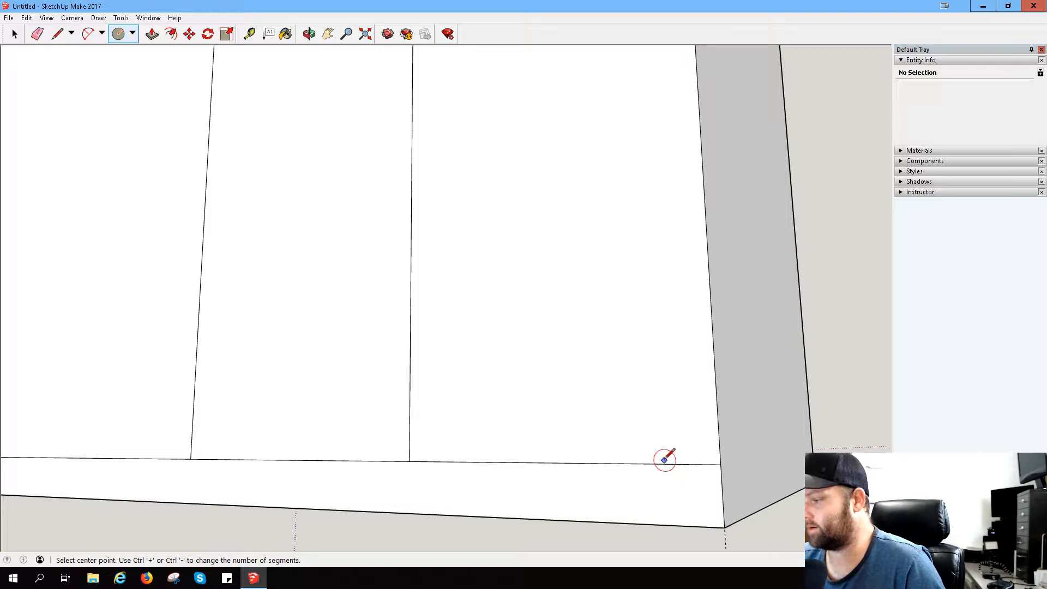
click(647, 463)
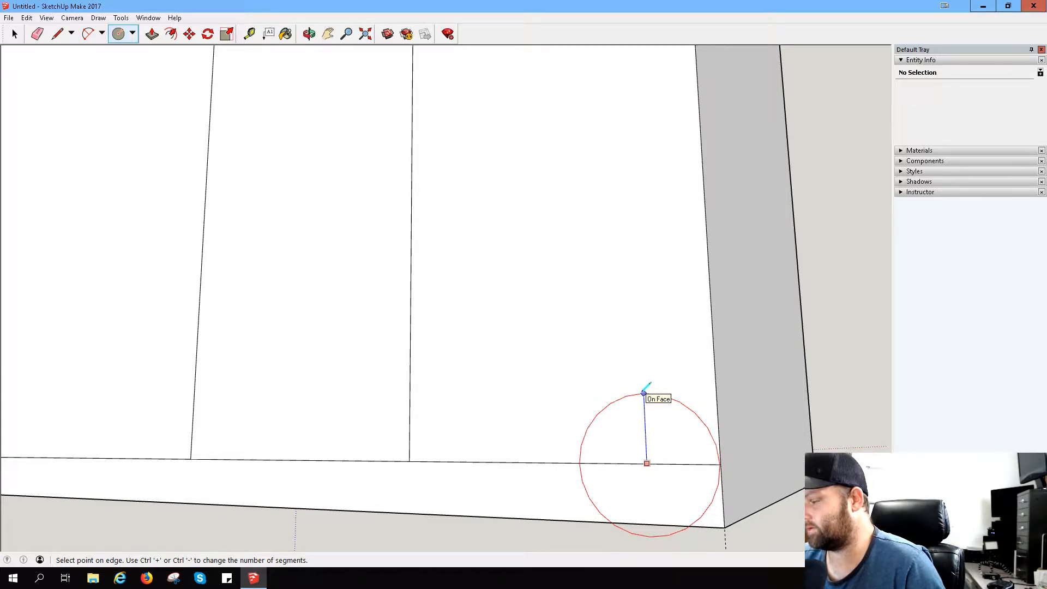
click(644, 393)
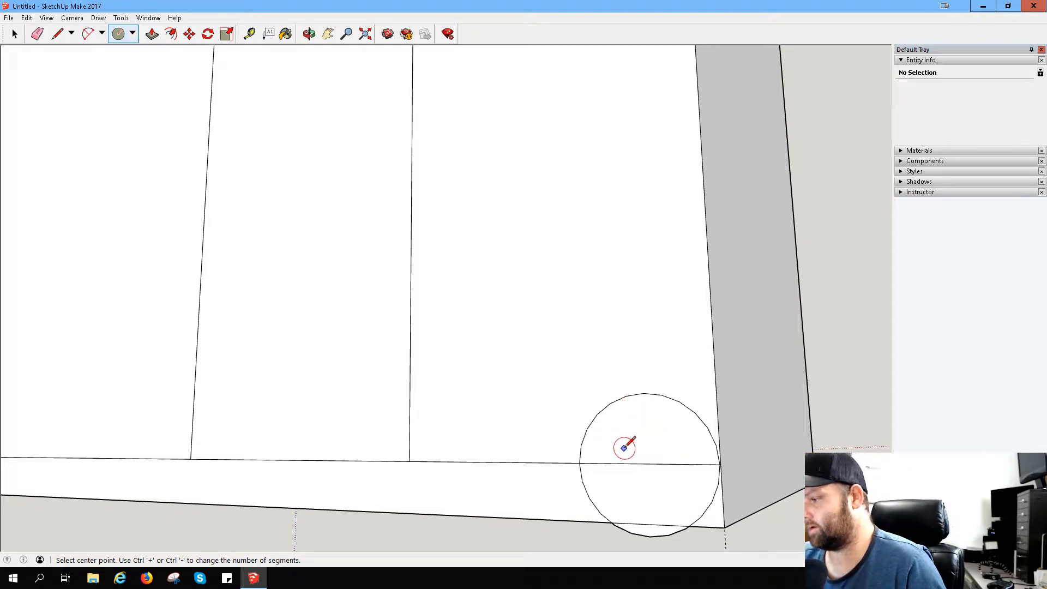
- Try a larger concentric circle around the first one, and undo both circles
click(647, 463)
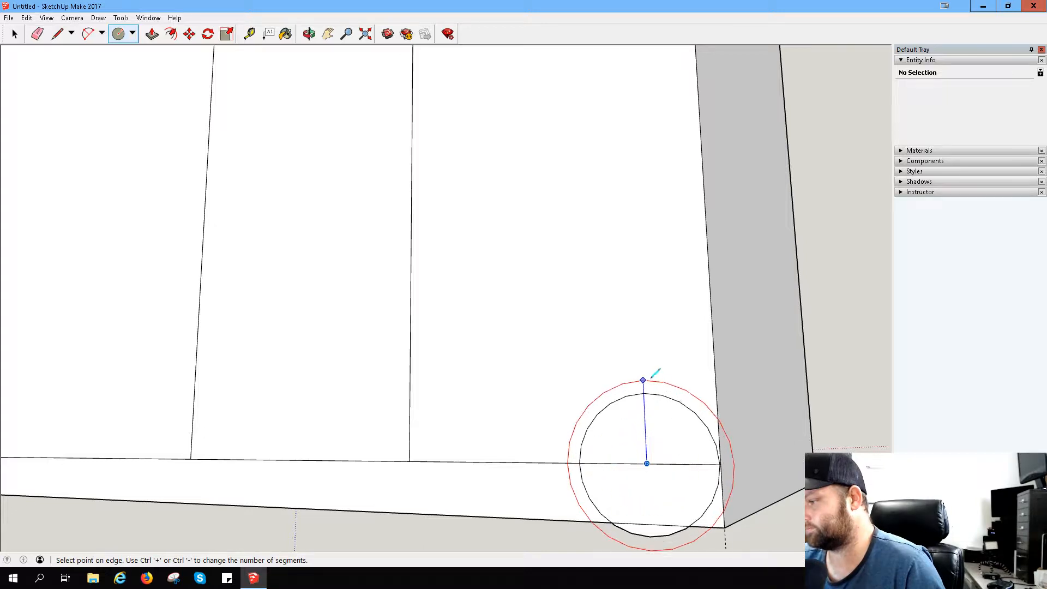
click(662, 352)
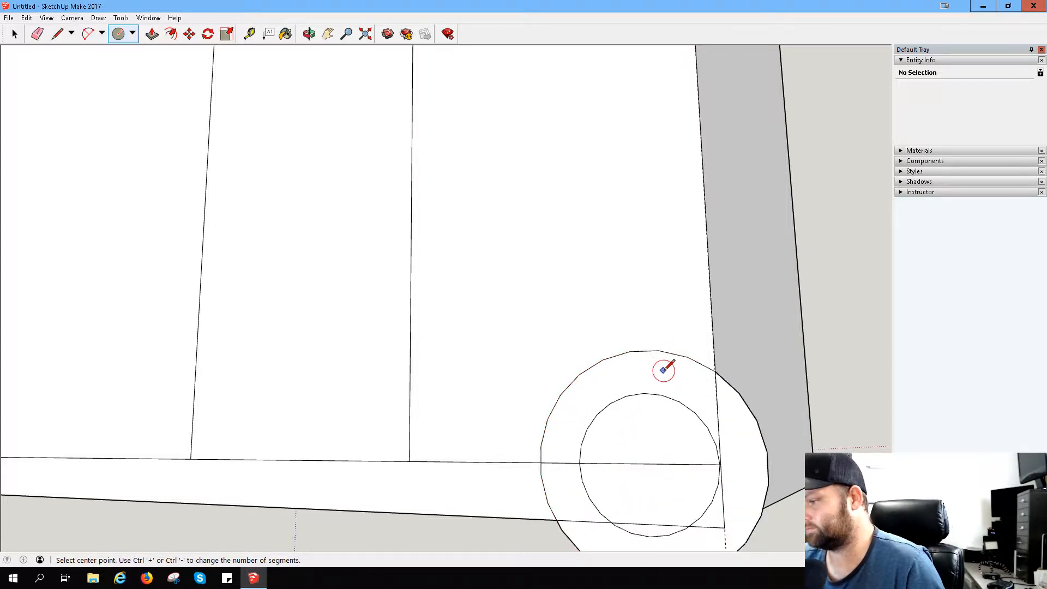
key(ctrl+z)
key(ctrl+z)
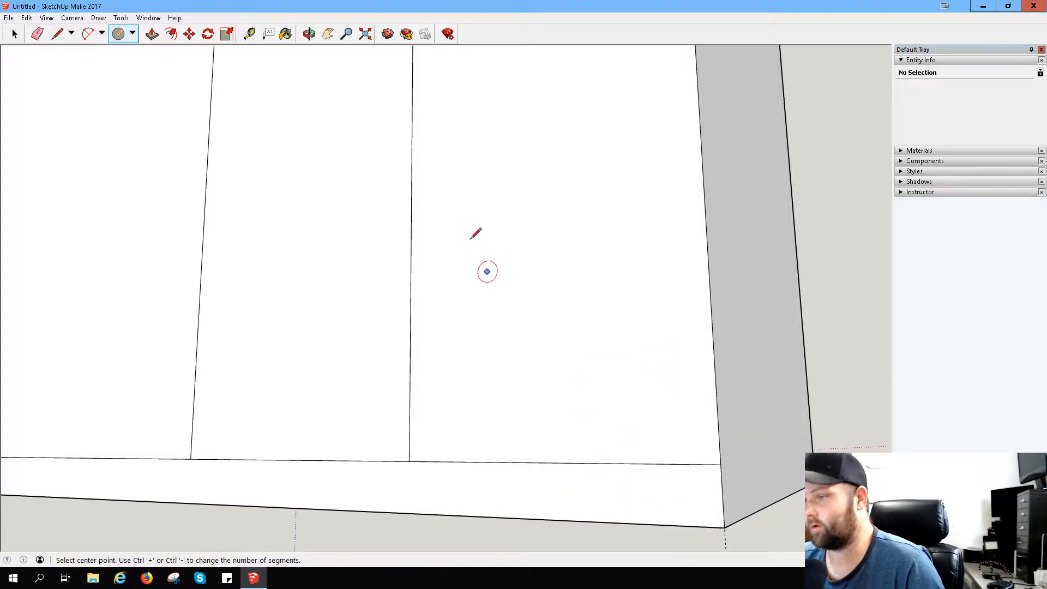
- Draw two vertical lines across the bottom strip, one at the midpoint of its outer section and one halfway from there to the outer edge
click(57, 34)
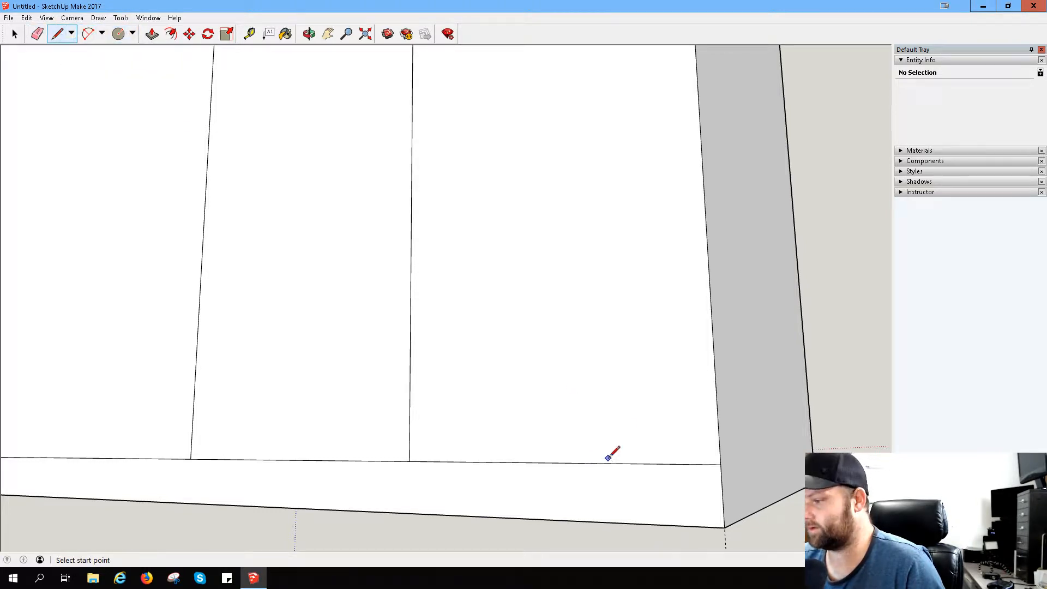
click(550, 463)
click(551, 519)
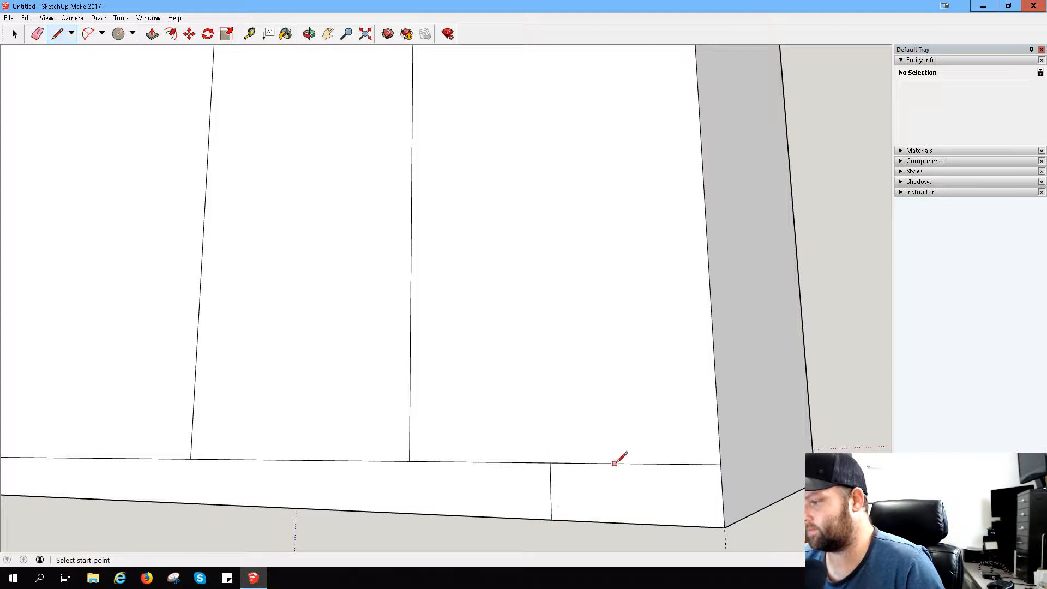
click(632, 462)
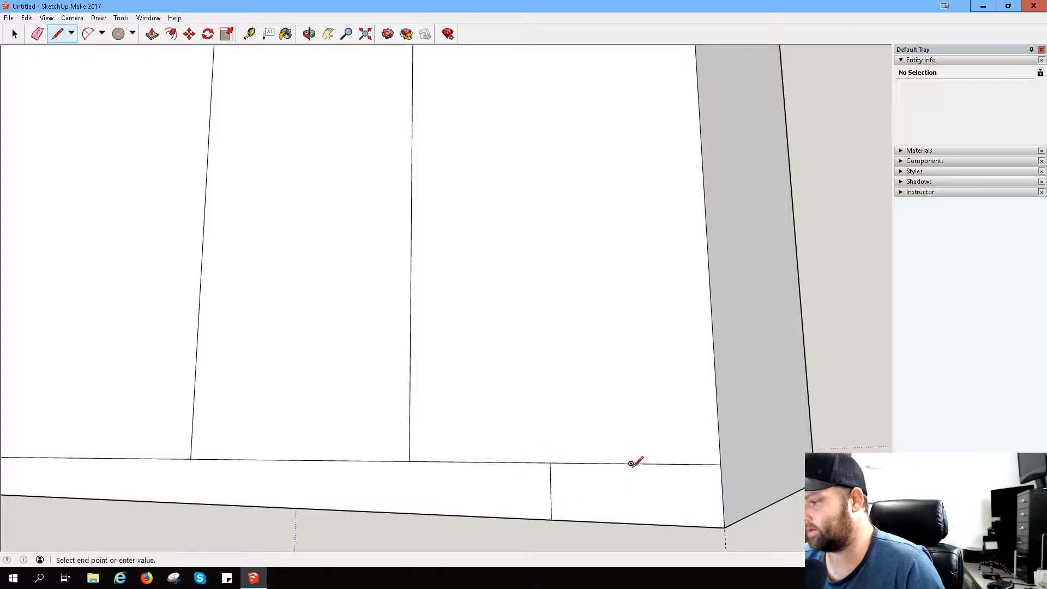
click(633, 523)
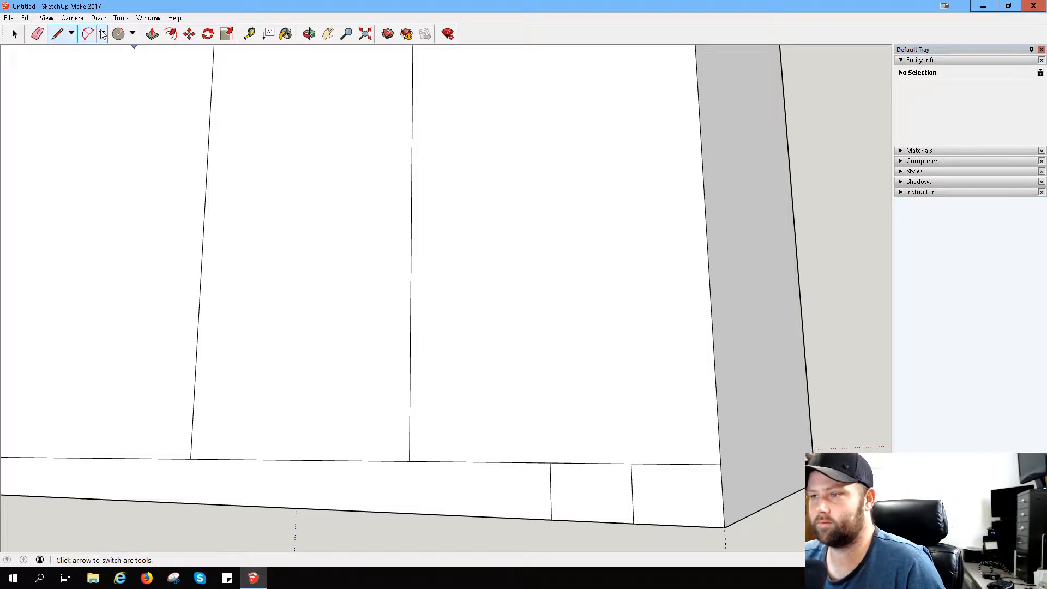
- Try two overlapping circles centred on the lower and upper ends of the strip's midpoint line, each reaching about the outer edge
click(118, 33)
click(550, 463)
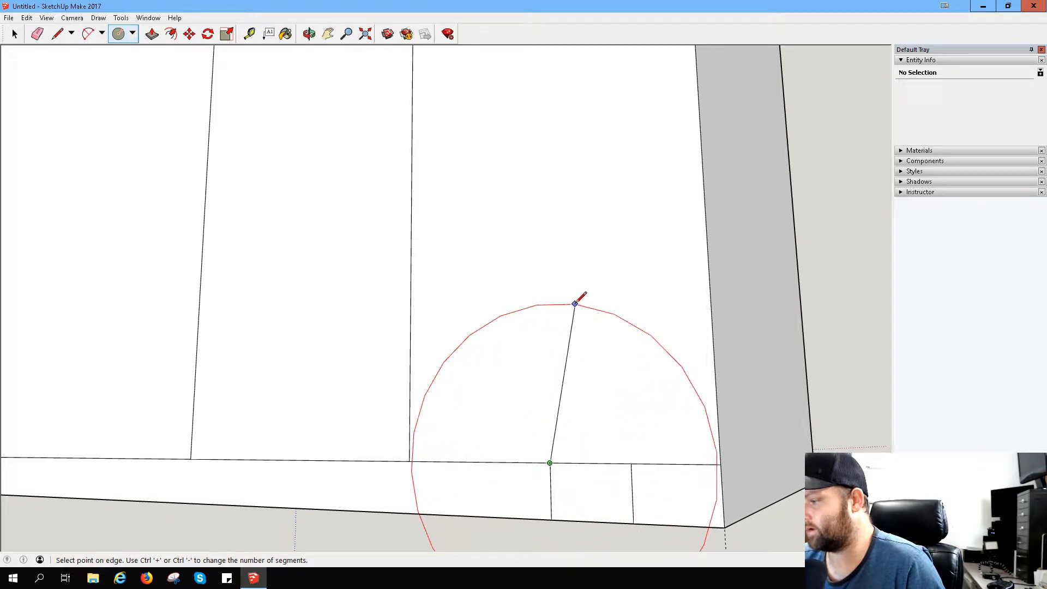
key(Escape)
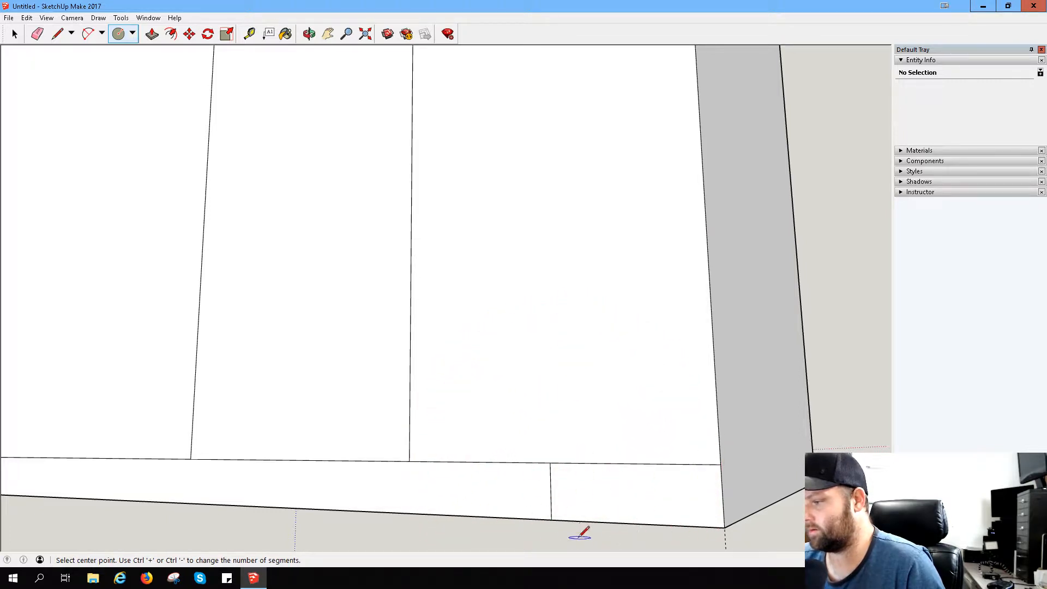
click(551, 519)
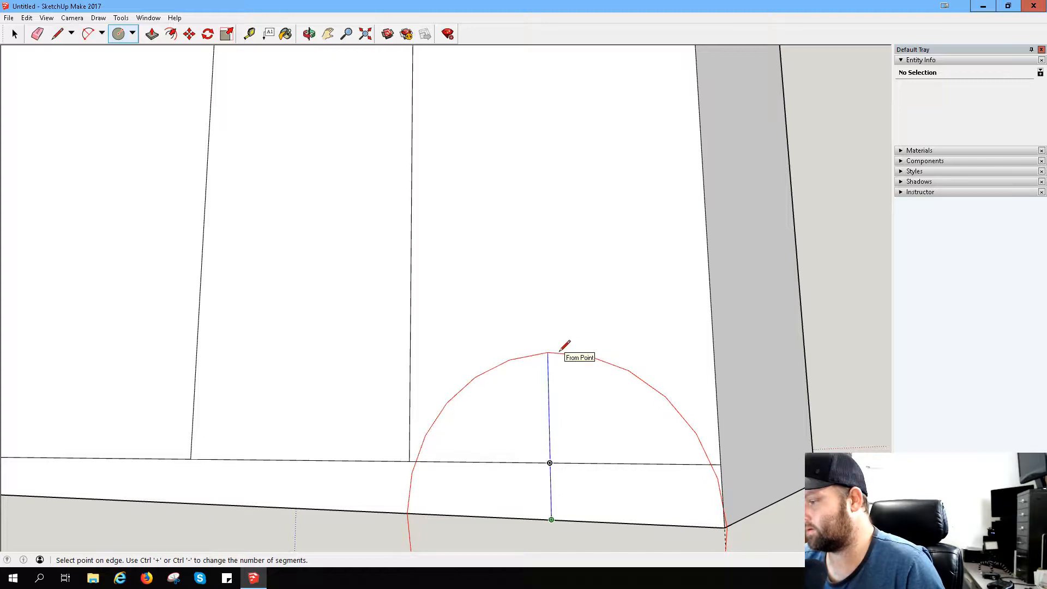
click(560, 350)
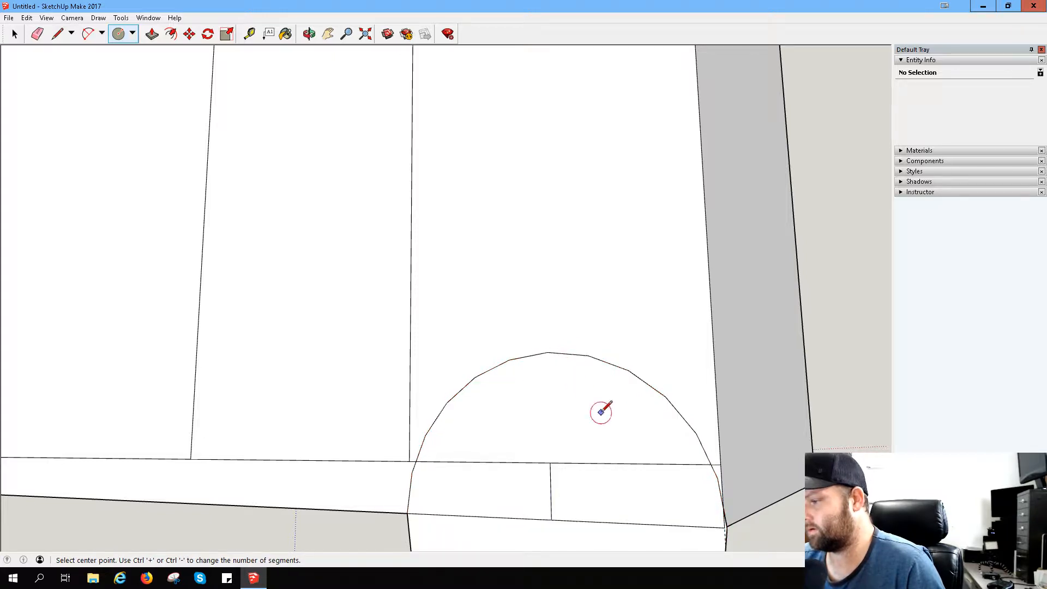
click(550, 462)
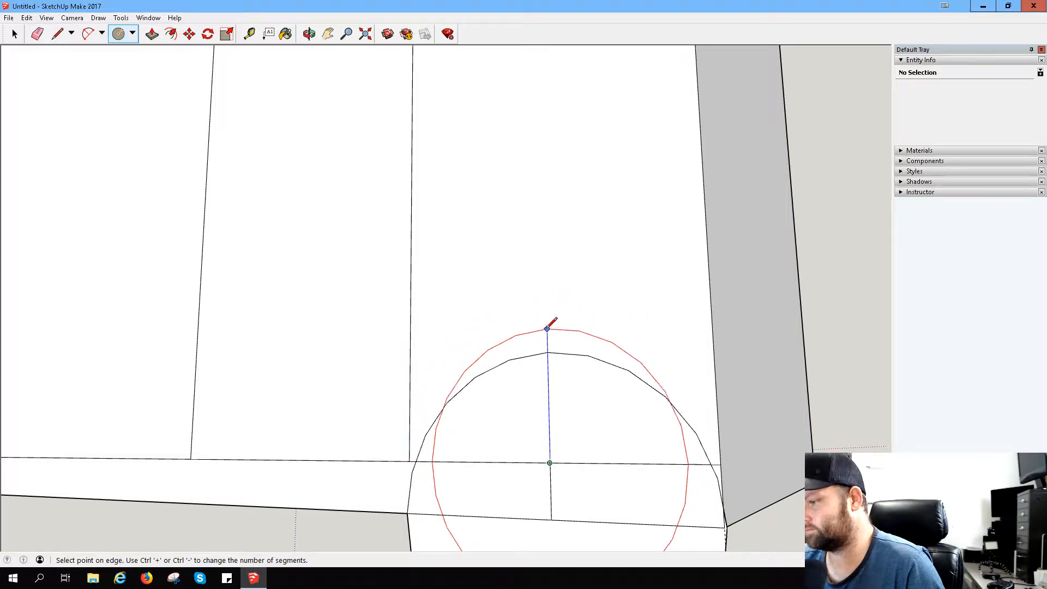
click(547, 301)
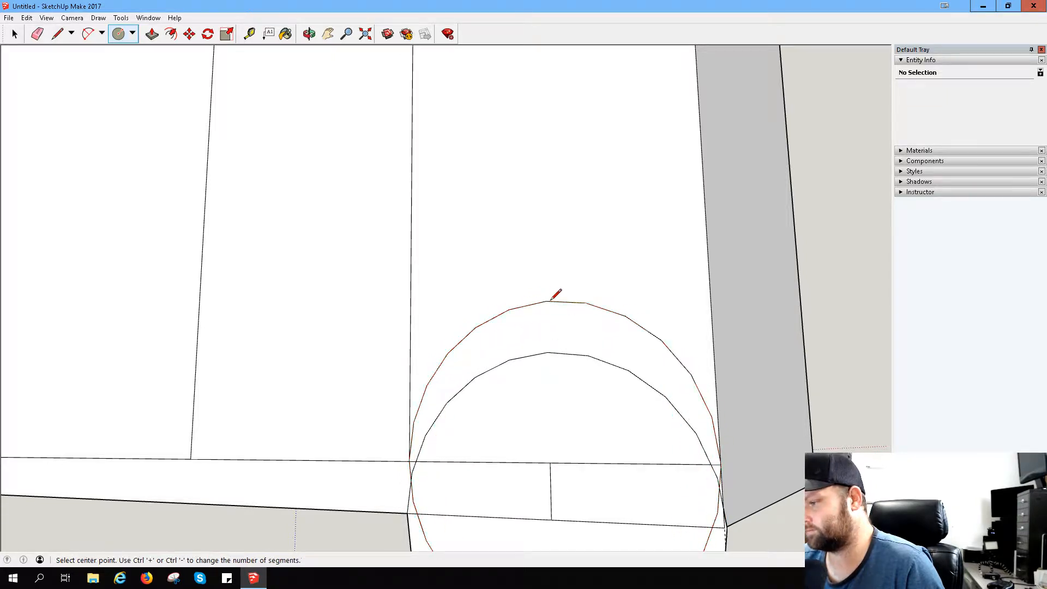
- Try erasing the circles' upper arcs, undo both circles, and erase the short vertical line across the bottom strip
scroll(622, 425, down, 3)
scroll(635, 401, up, 2)
scroll(639, 404, down, 4)
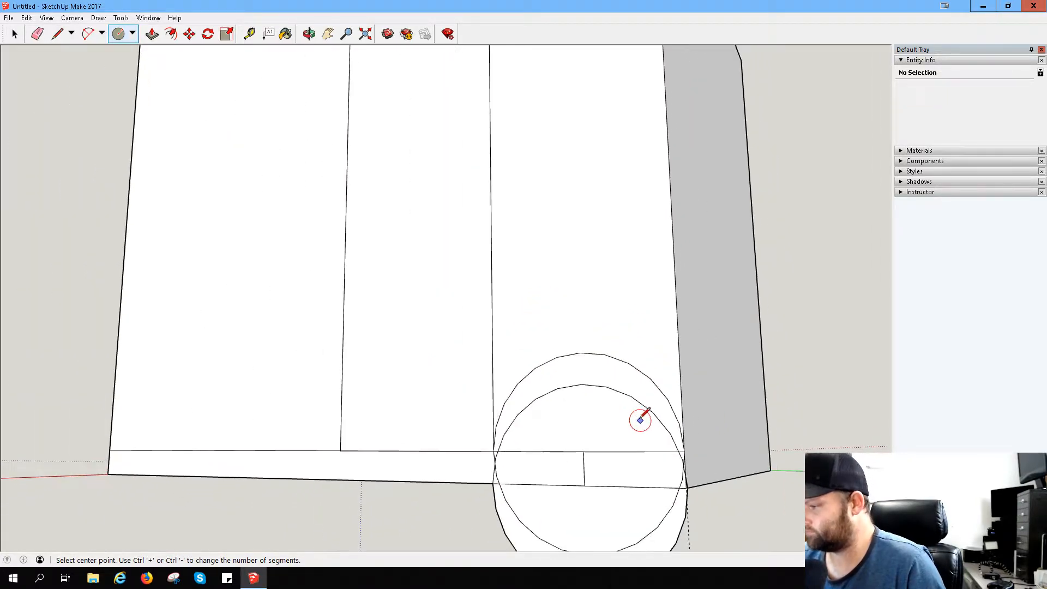
mouse_move(654, 414)
middle_down()
mouse_move(569, 393)
mouse_move(510, 395)
mouse_move(647, 412)
middle_up()
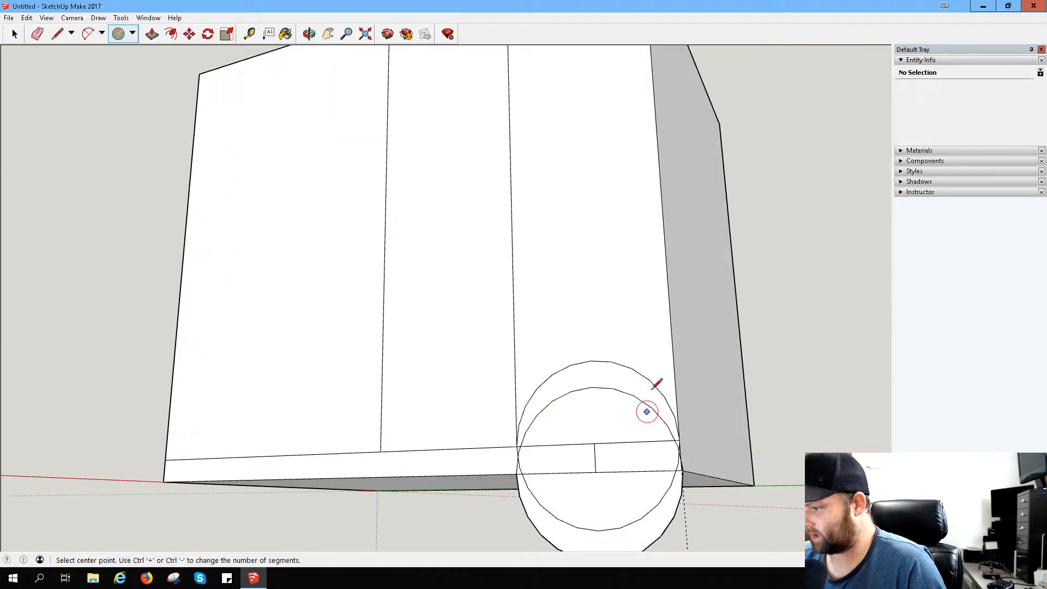
click(37, 33)
drag(602, 347, 610, 428)
drag(642, 506, 677, 539)
key(ctrl+z)
key(ctrl+z)
key(ctrl+z)
key(ctrl+z)
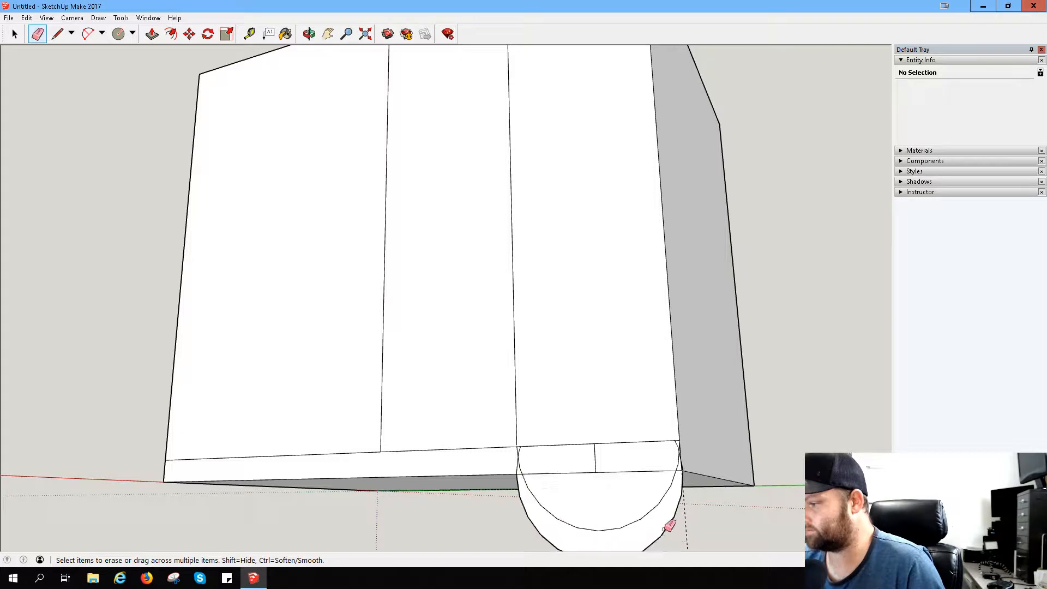
click(595, 461)
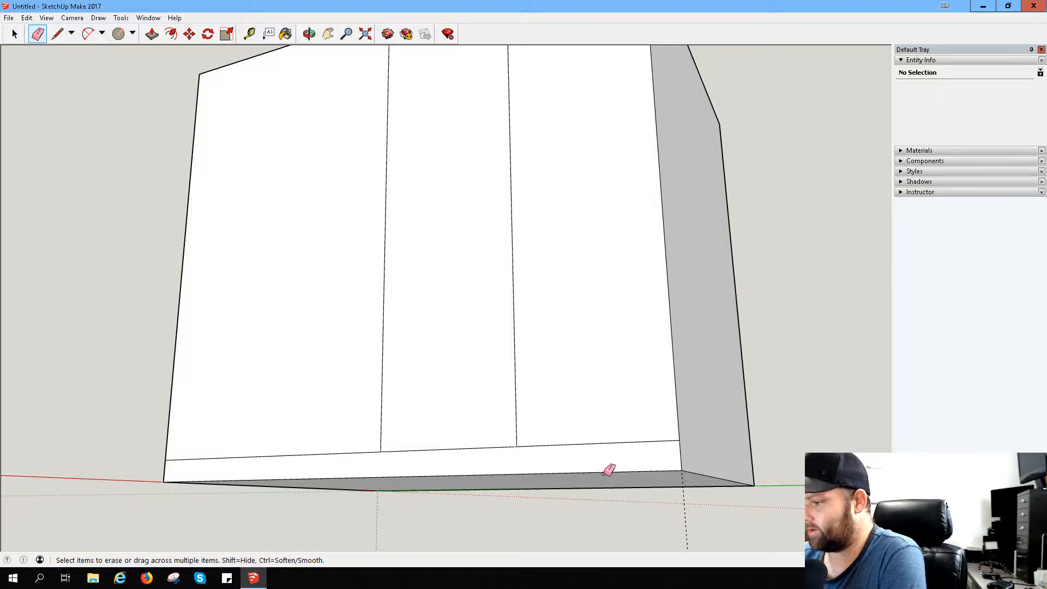
- Draw a vertical line across the bottom strip at the midpoint of its outer section
click(87, 35)
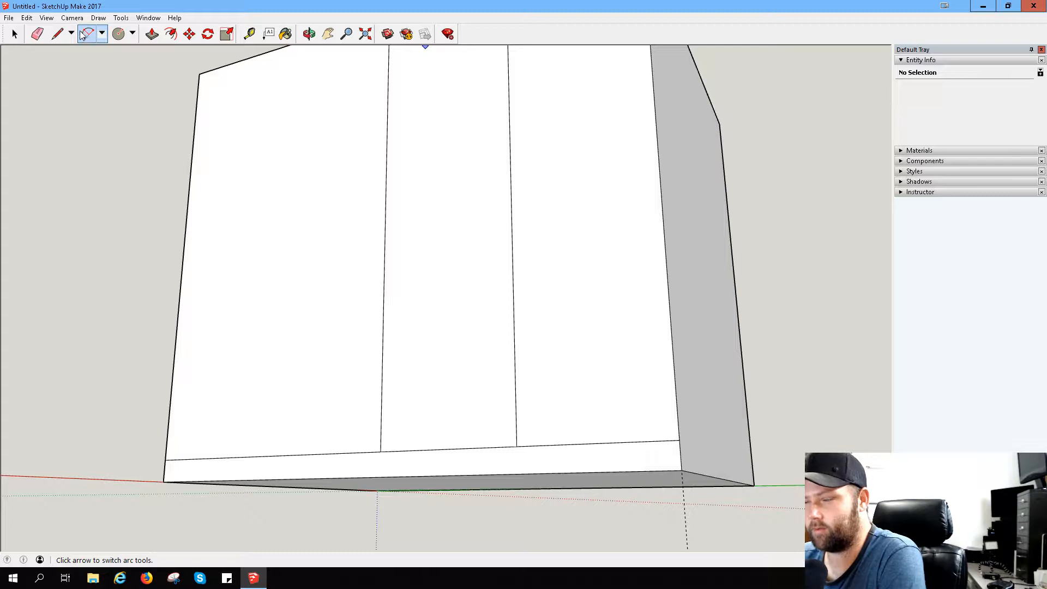
click(57, 34)
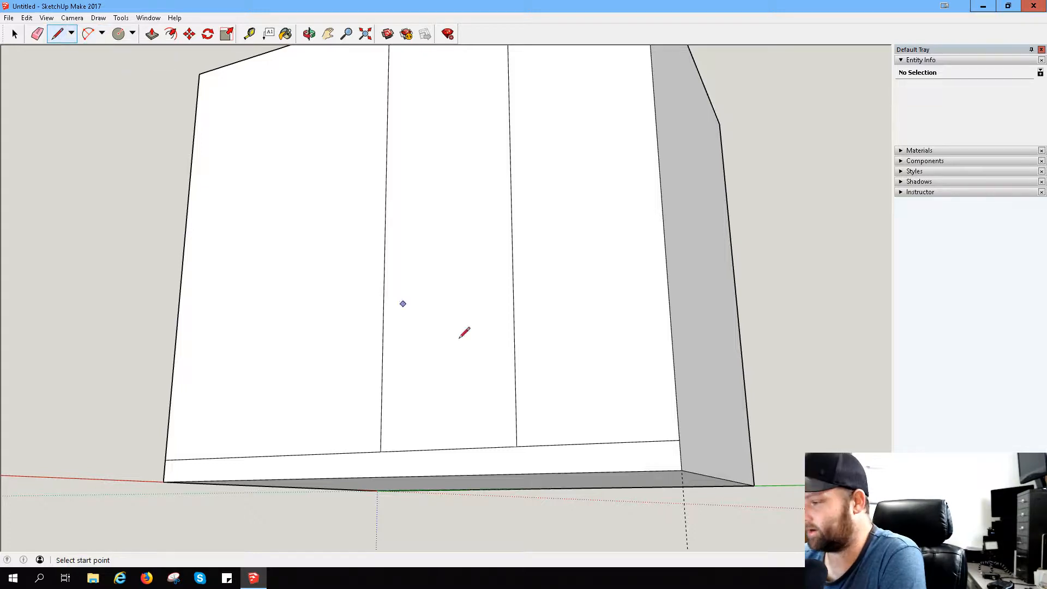
click(594, 443)
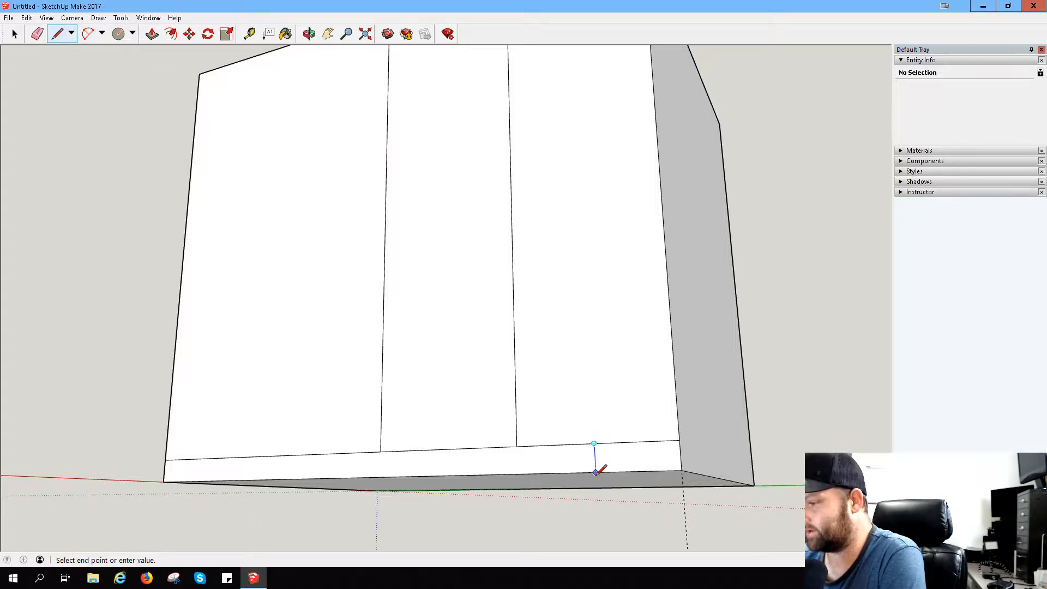
click(596, 472)
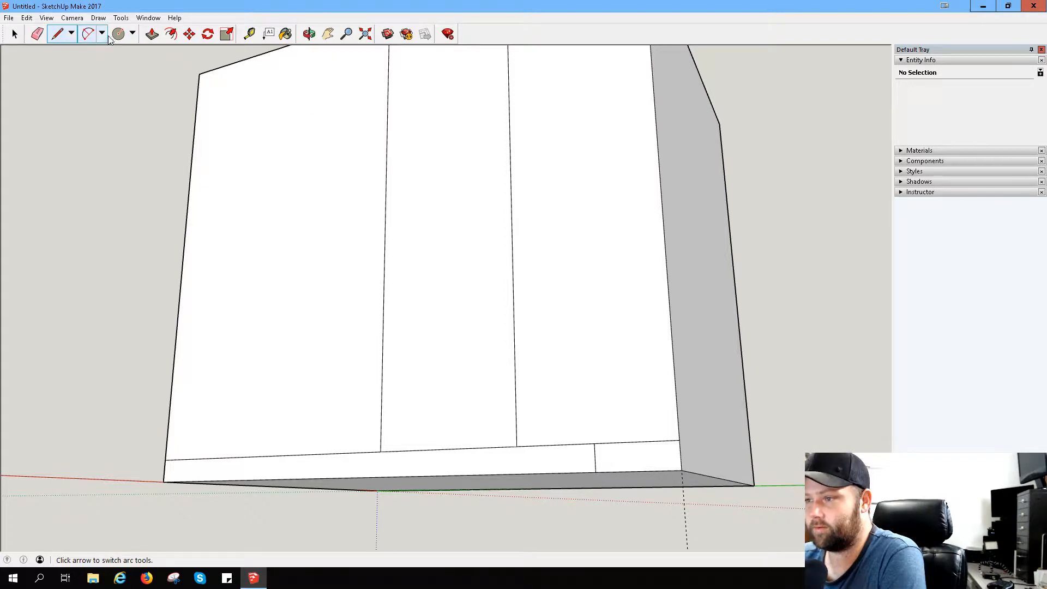
- Measure the distance from the short vertical line's lower end to the front face's lower outer corner
click(88, 34)
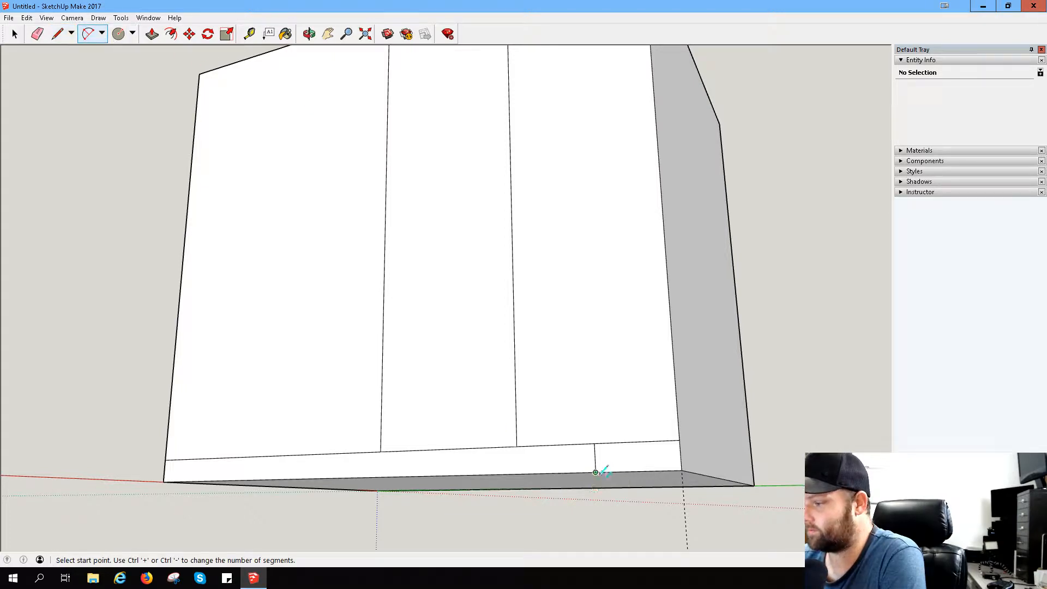
click(596, 473)
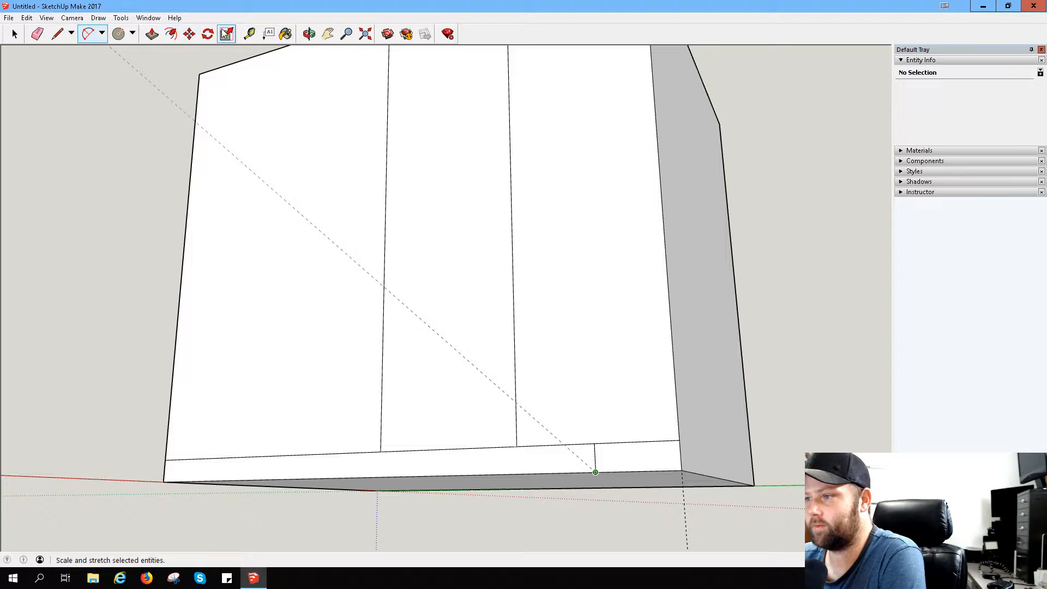
click(250, 34)
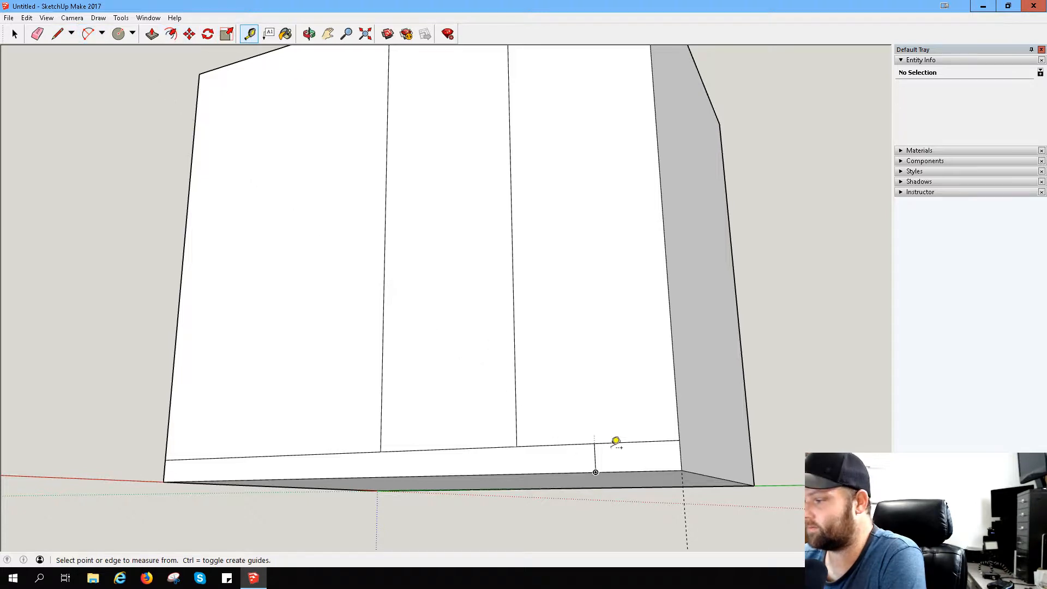
click(596, 472)
click(682, 469)
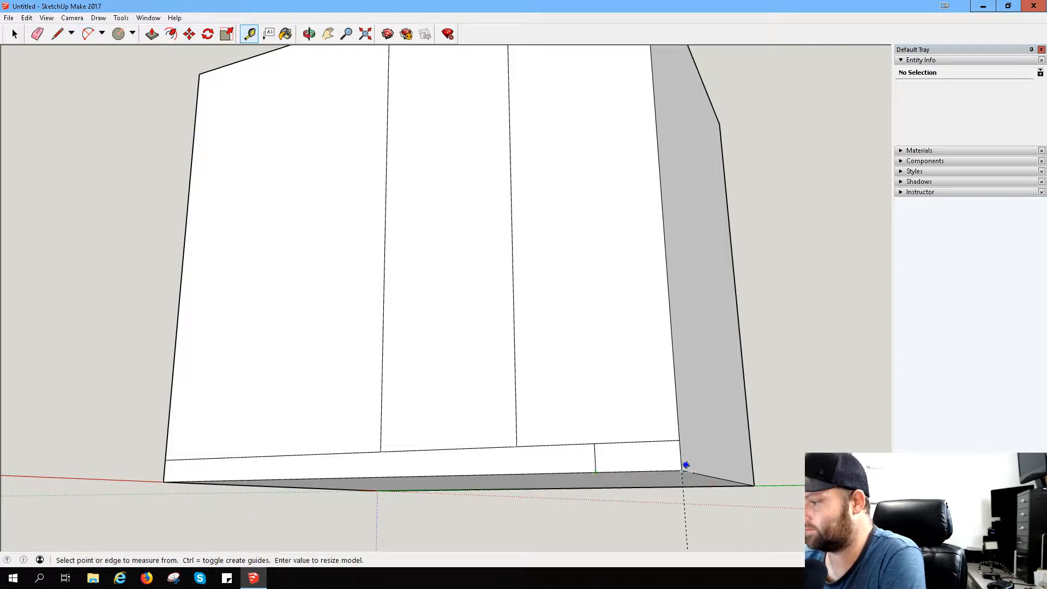
- Draw a horizontal line above the bottom strip from the face's outer edge to the nearest long vertical line
click(58, 34)
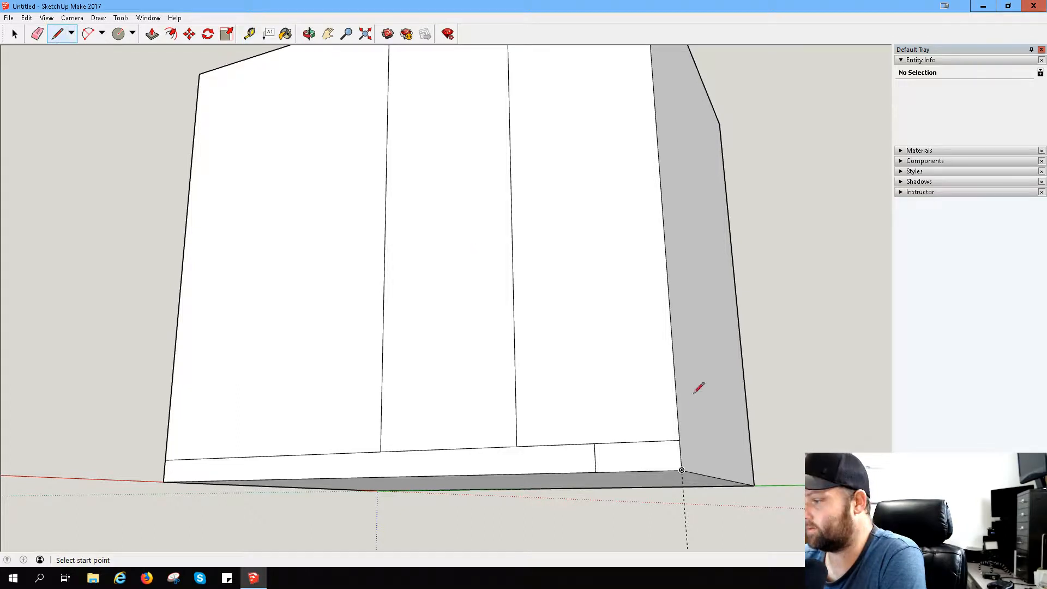
click(679, 440)
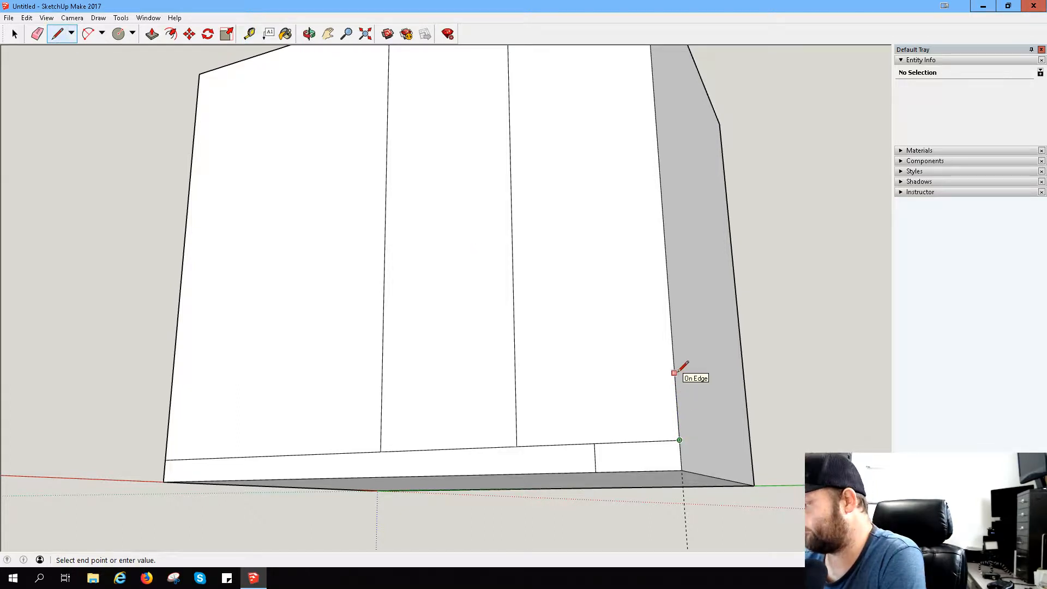
key(Escape)
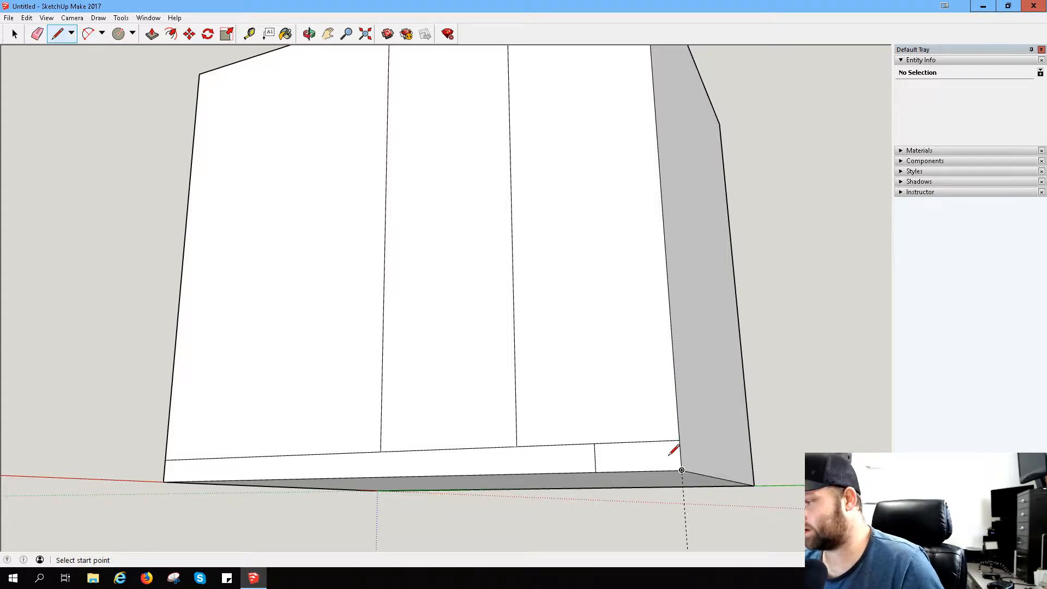
click(682, 470)
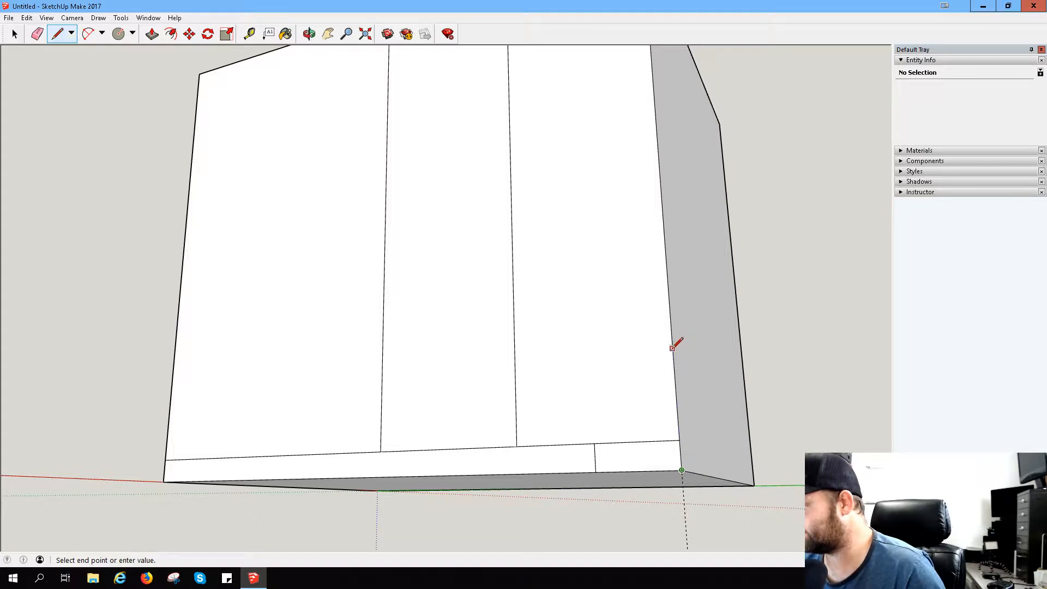
key(Escape)
click(675, 382)
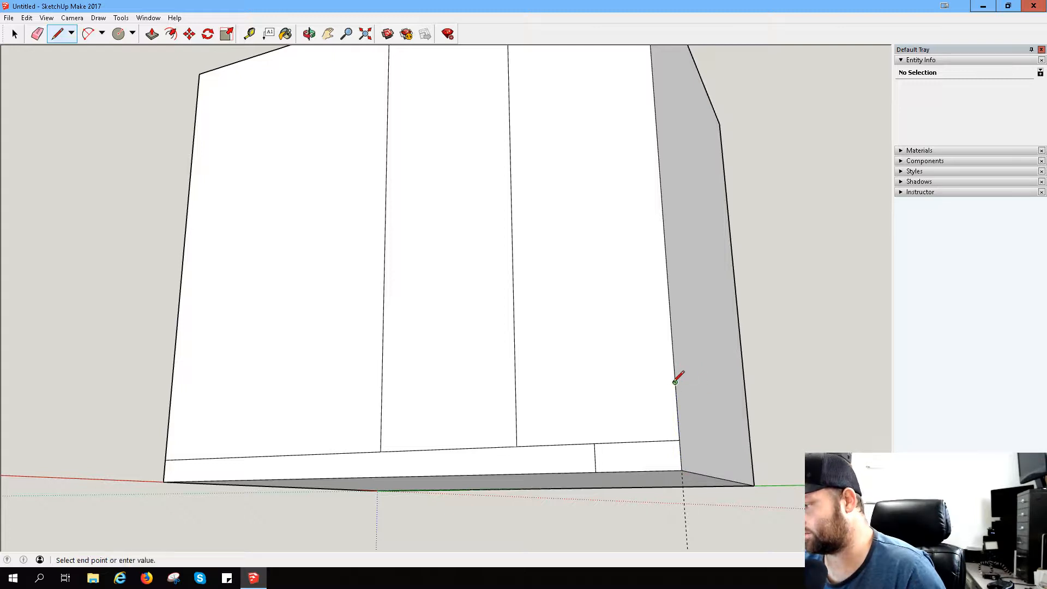
click(516, 393)
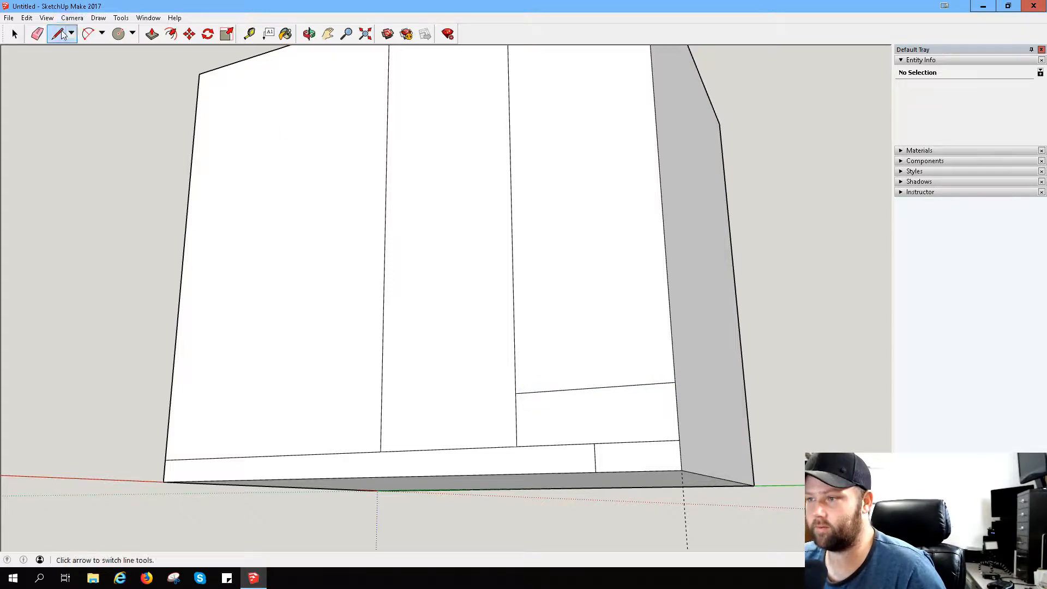
- Draw an arc from the short vertical line's lower end to the new horizontal line's outer end, bulging toward the lower outer corner
click(88, 34)
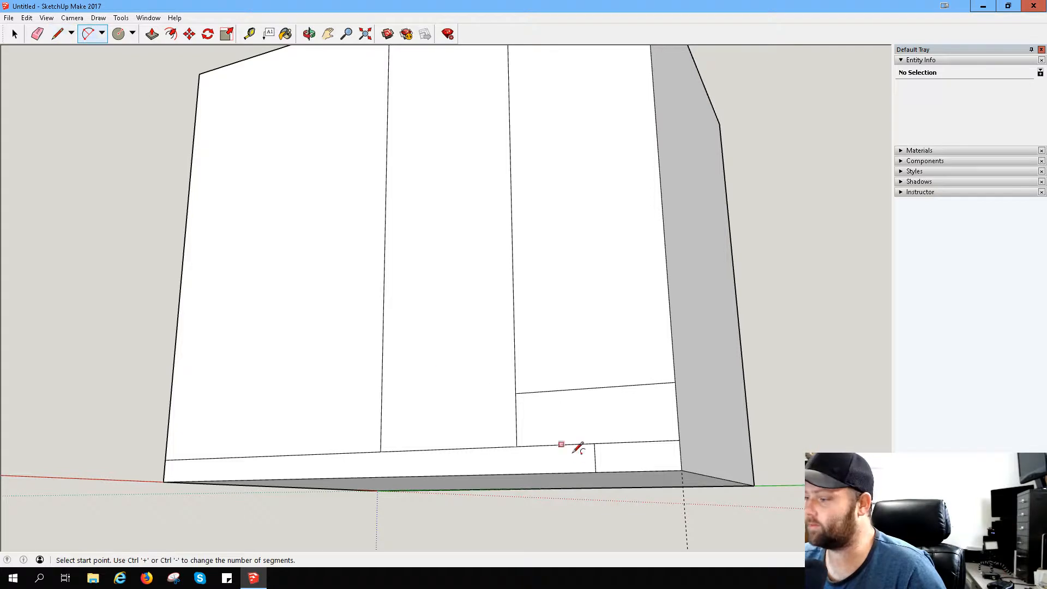
click(595, 473)
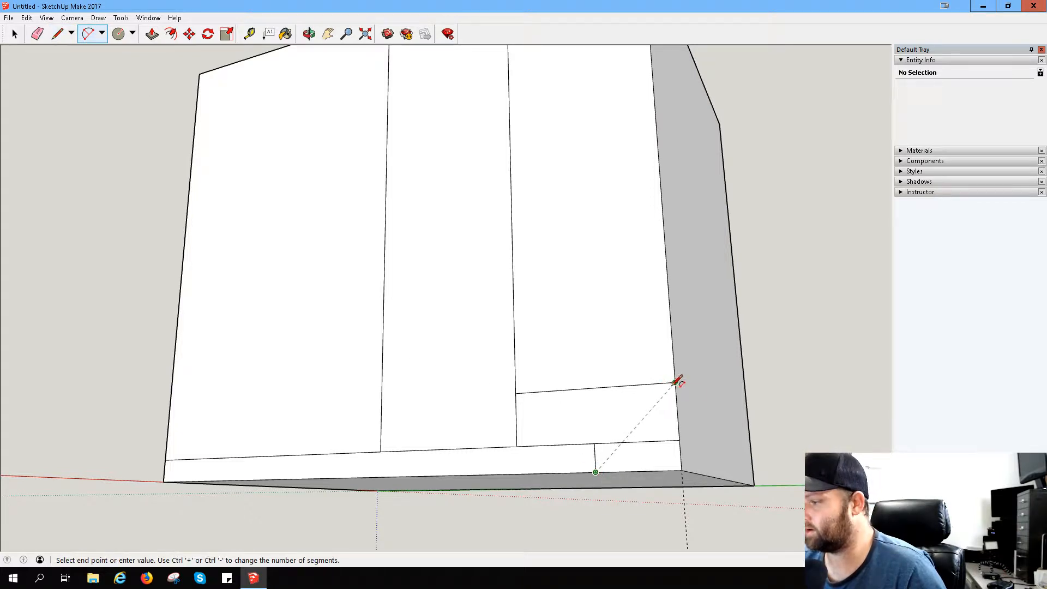
click(676, 383)
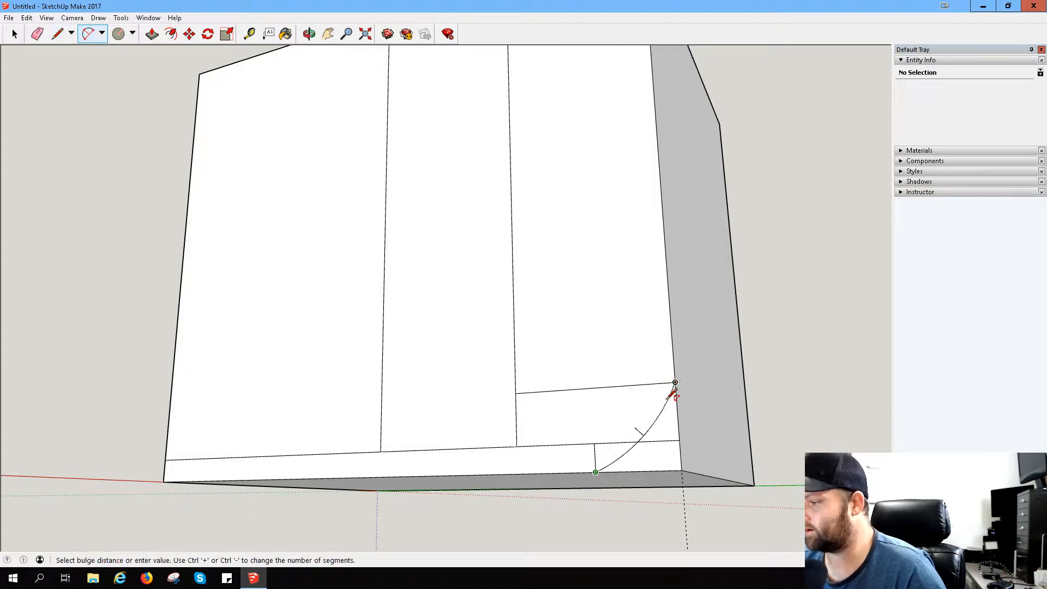
click(666, 438)
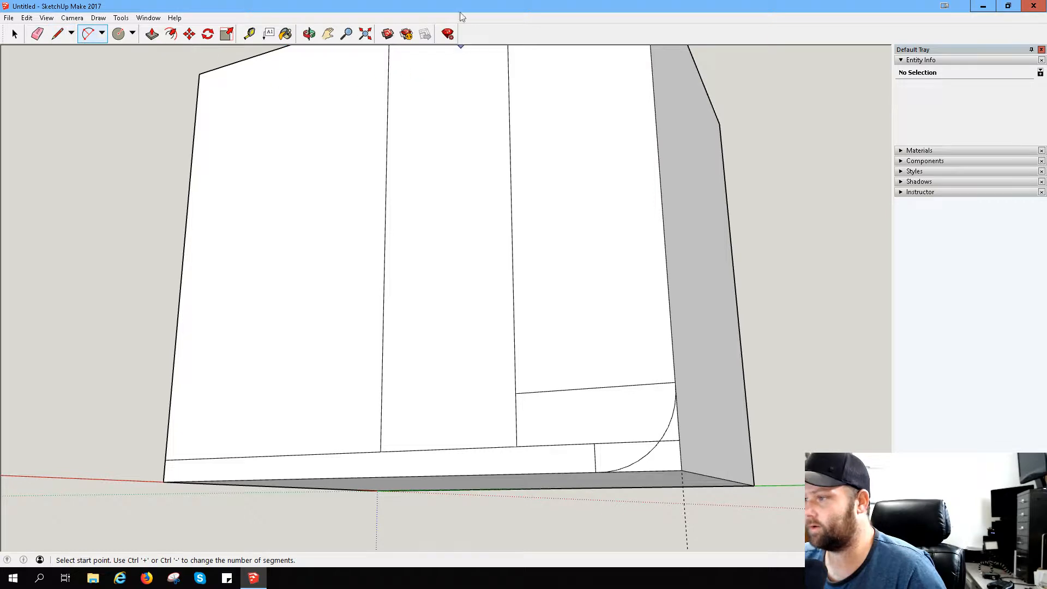
click(328, 34)
drag(523, 196, 546, 276)
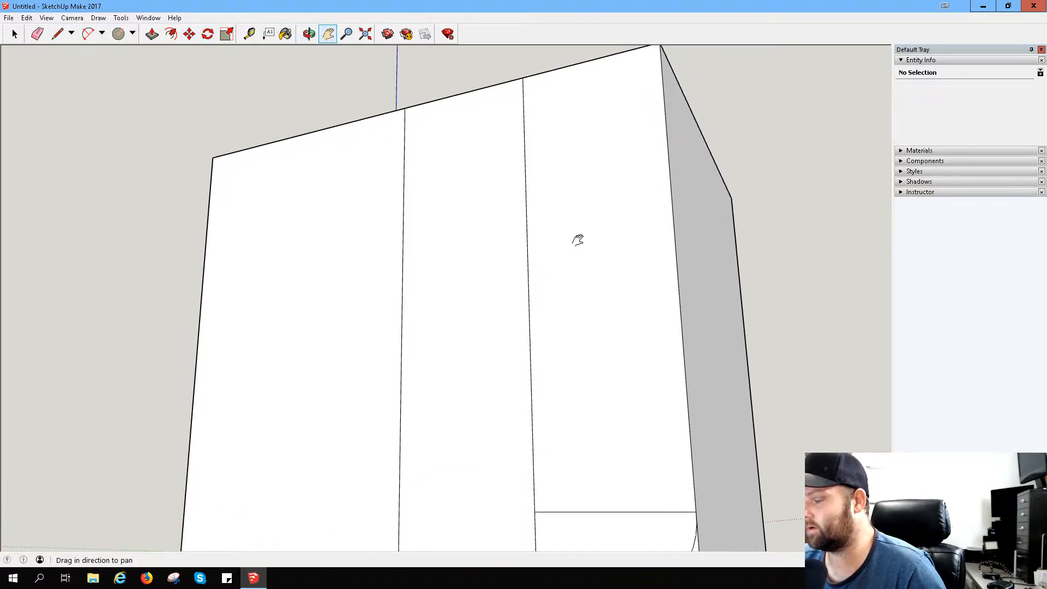
drag(578, 240, 670, 253)
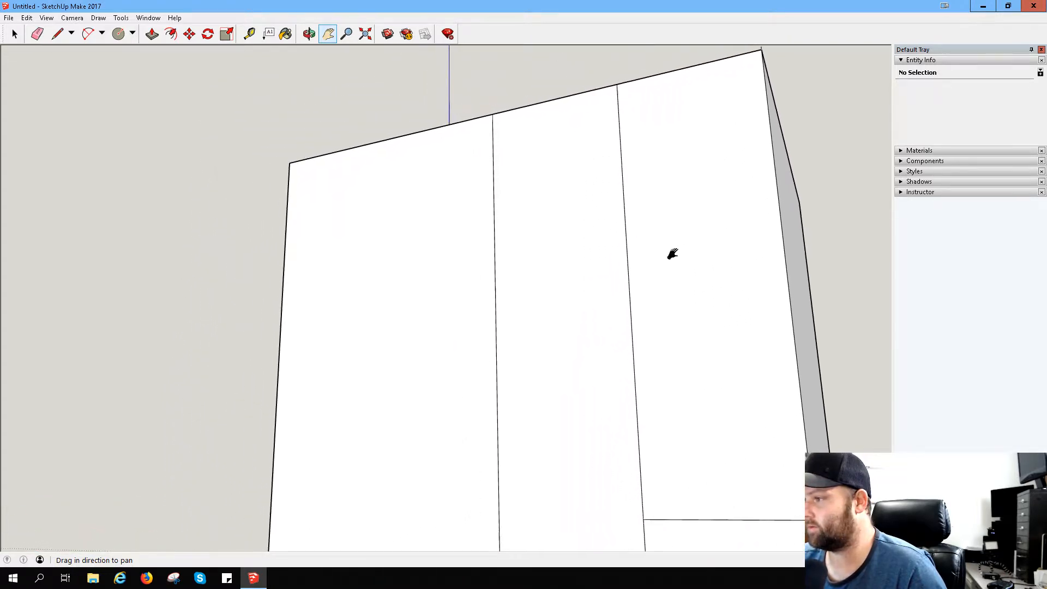
click(90, 38)
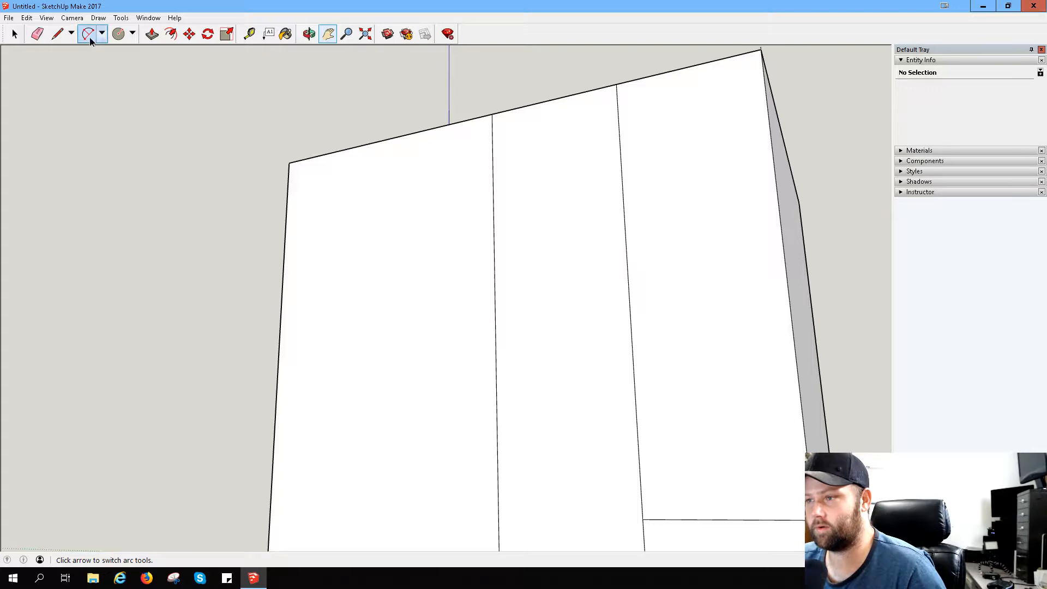
click(57, 33)
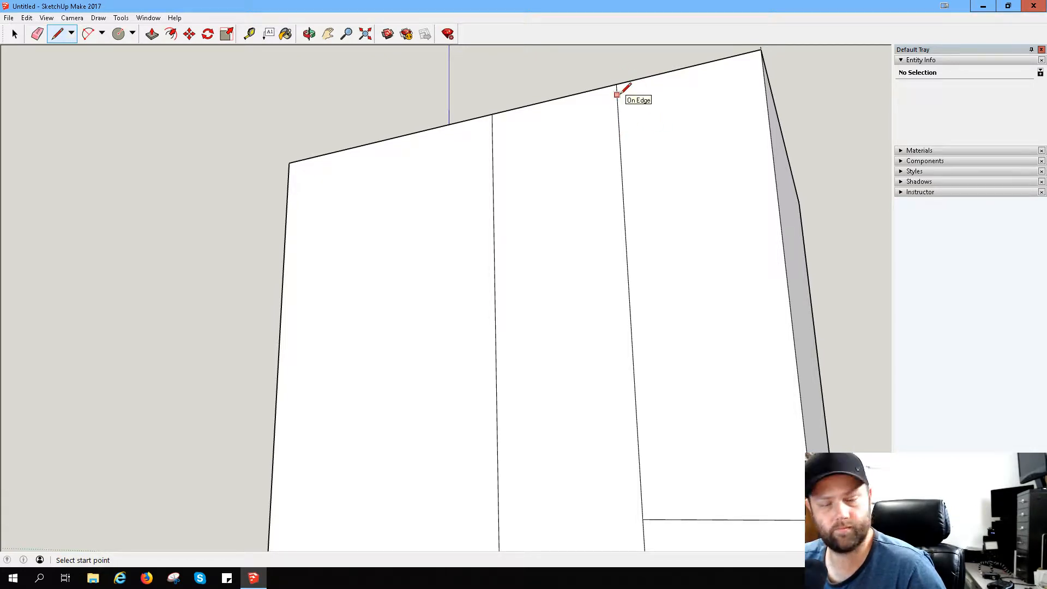
click(122, 36)
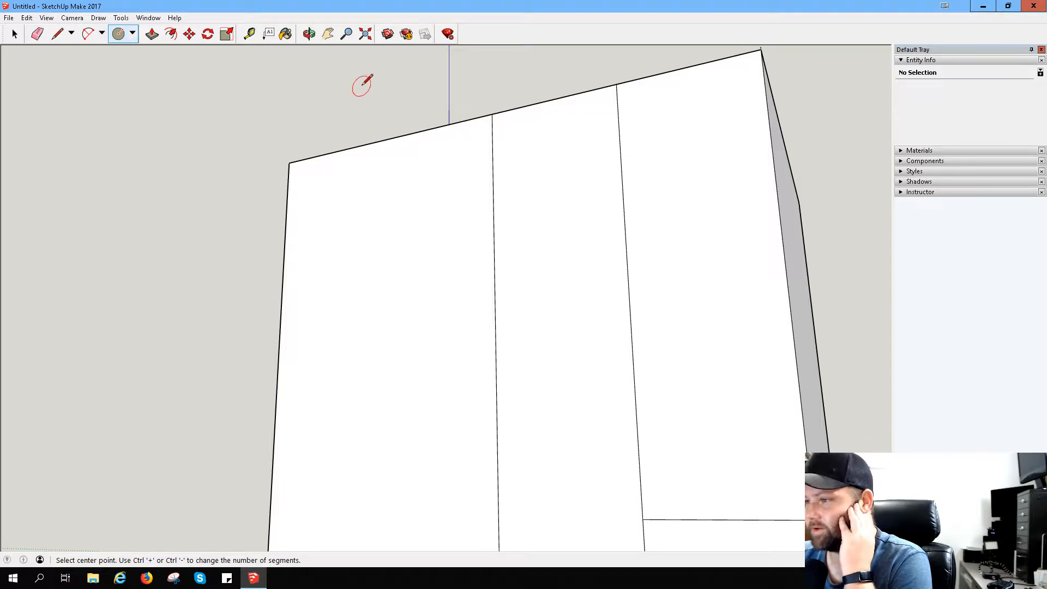
scroll(467, 250, down, 5)
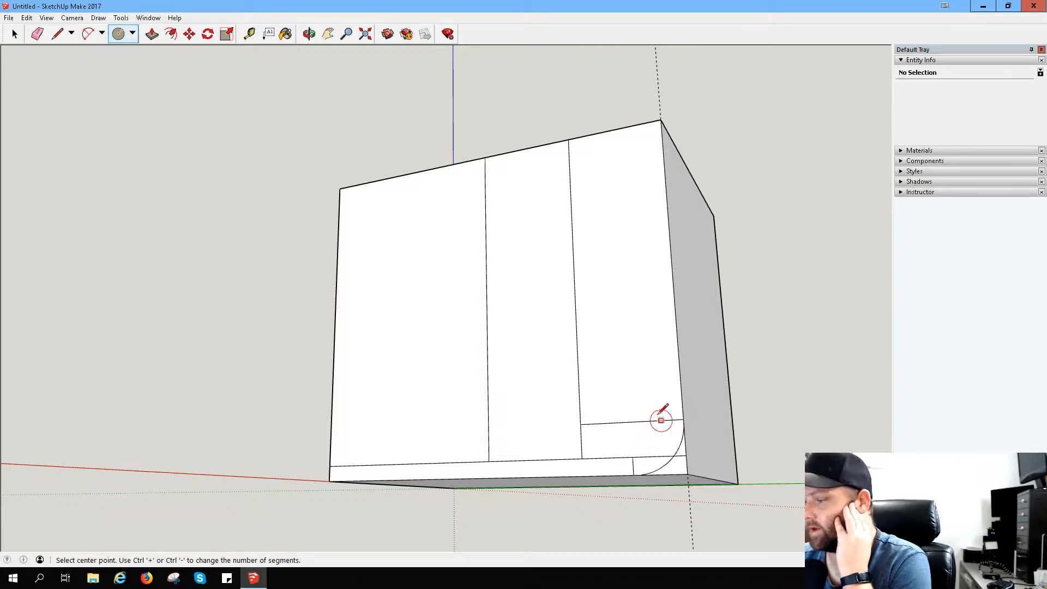
- Draw a short line inward along the horizontal line from its outer end to mark the inner arc's end point
key(a)
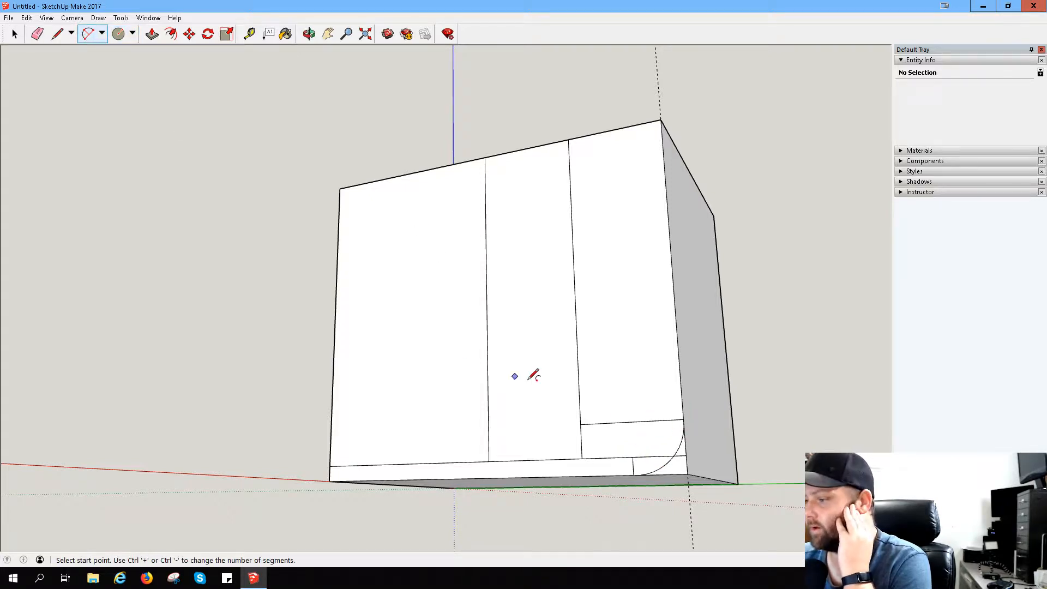
click(632, 457)
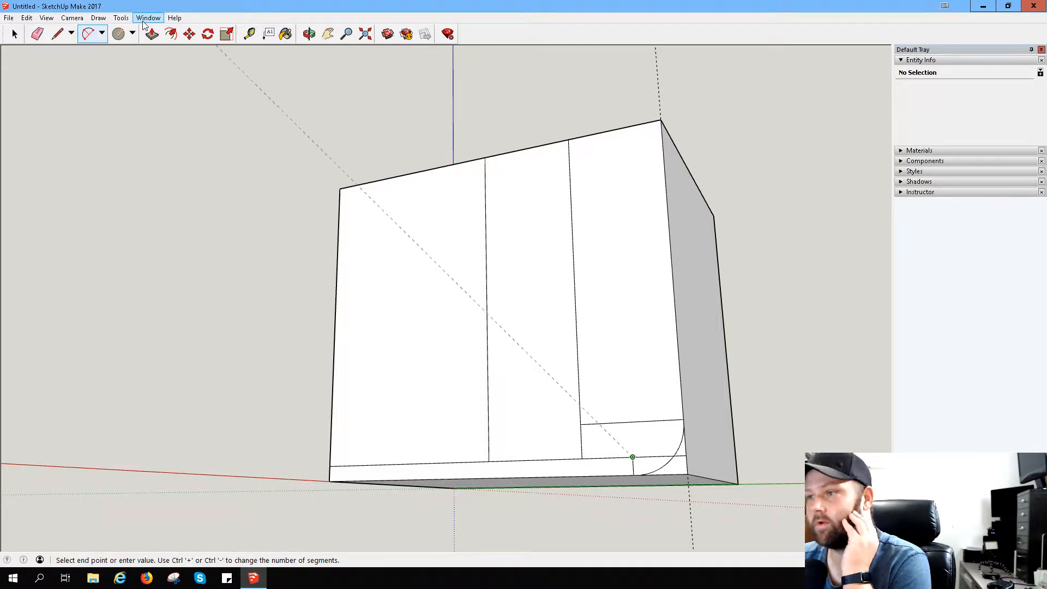
click(57, 35)
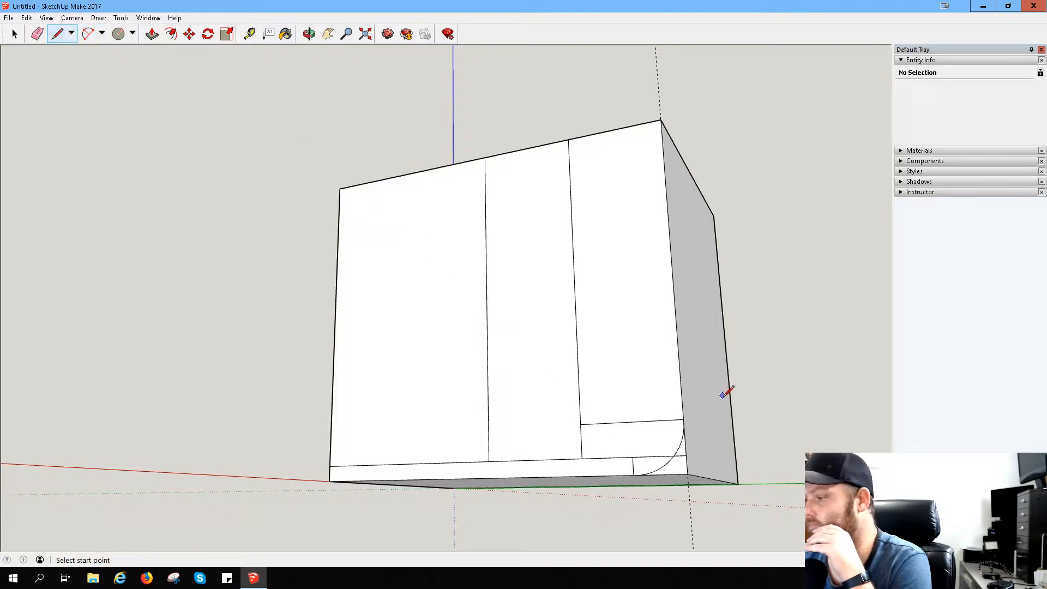
click(683, 419)
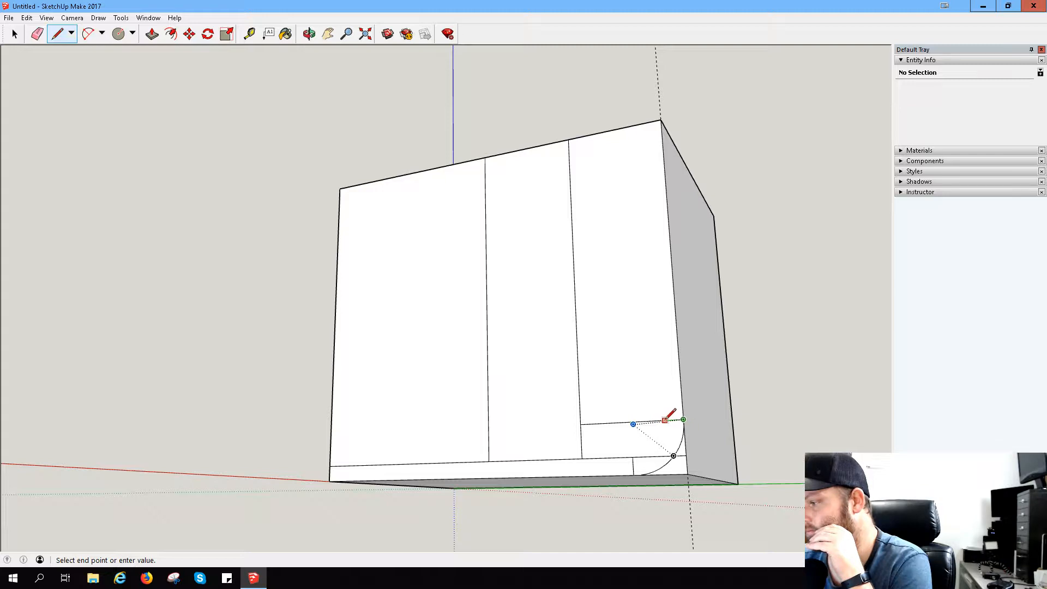
key(Escape)
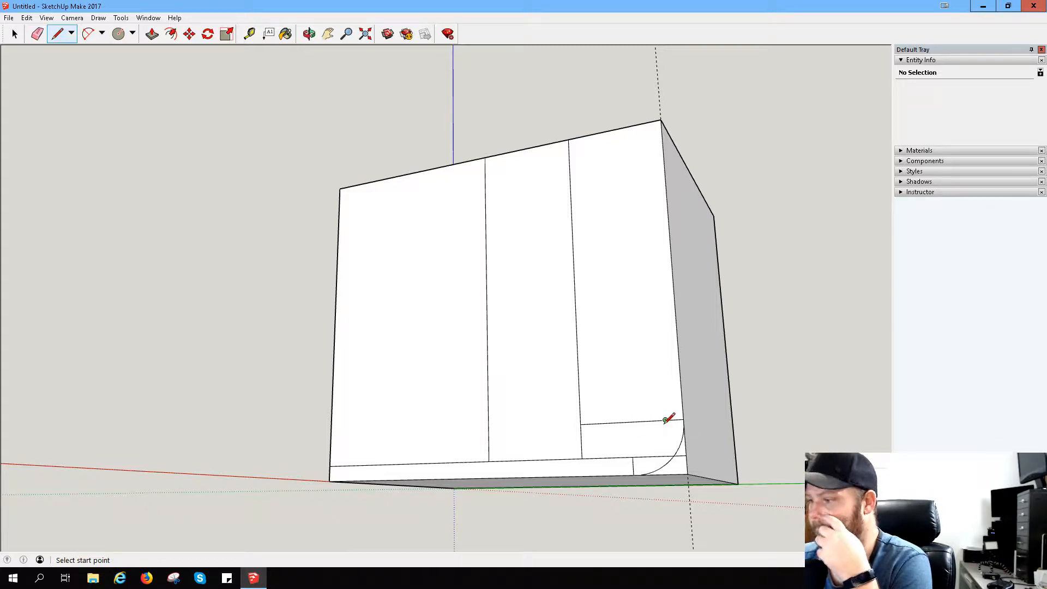
- Draw a smaller arc inside the corner arc, from the short vertical line's upper end to the horizontal line, and erase the strip line between both arcs
click(87, 34)
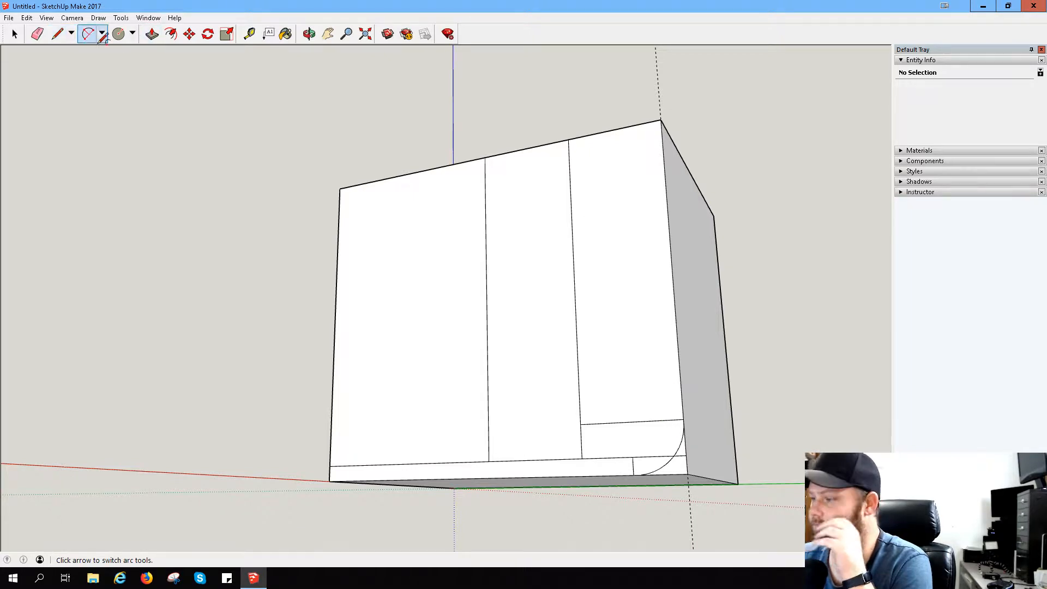
click(633, 457)
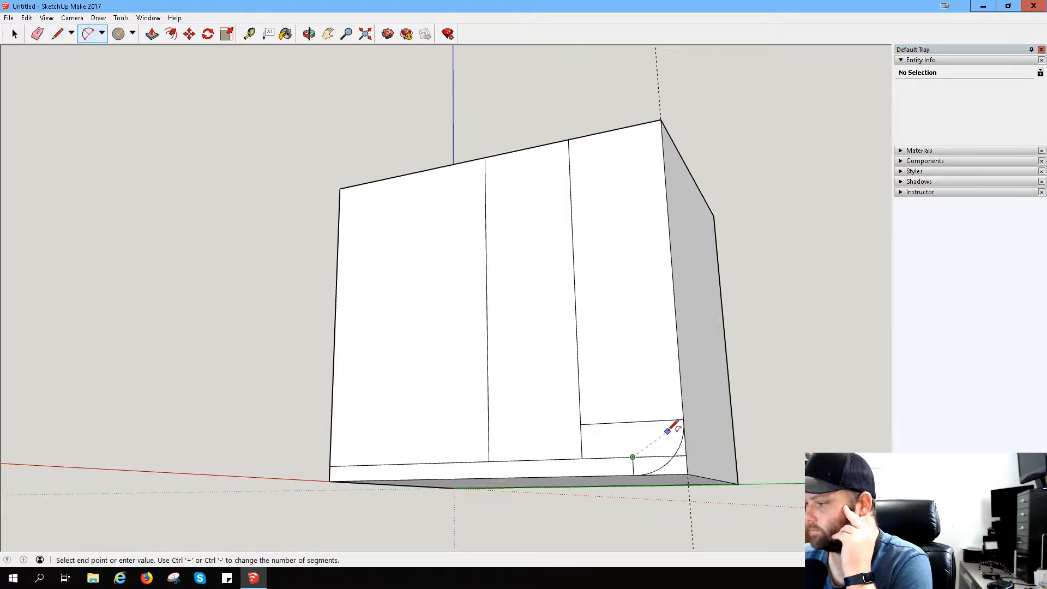
click(666, 420)
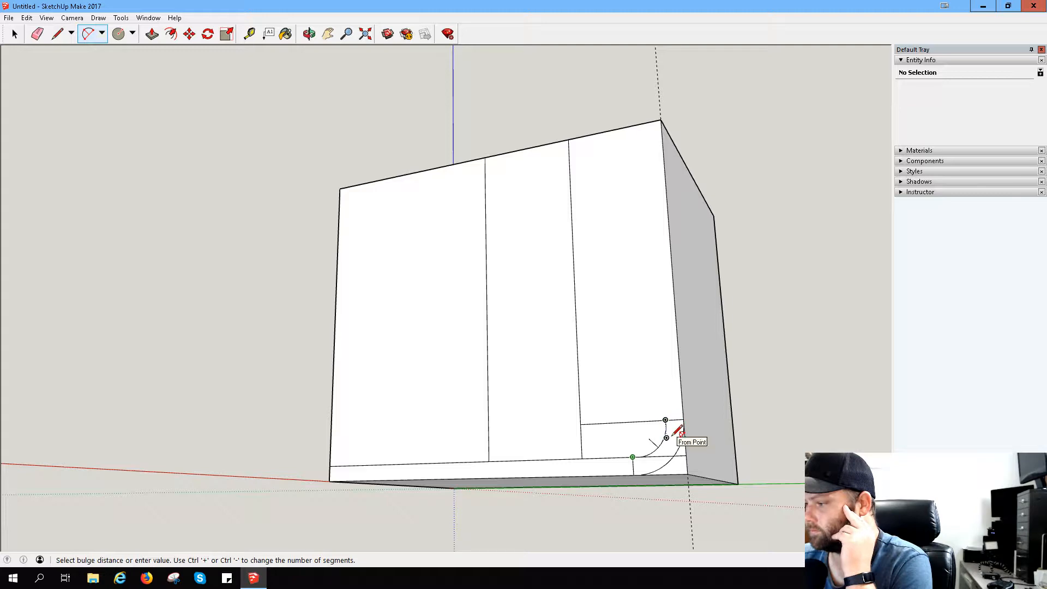
click(669, 429)
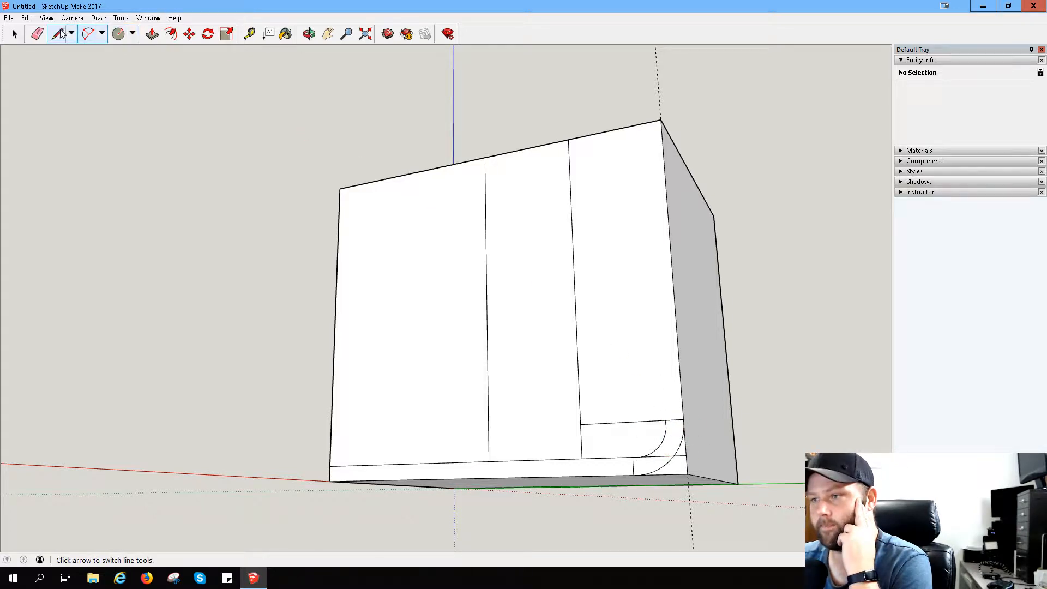
click(37, 34)
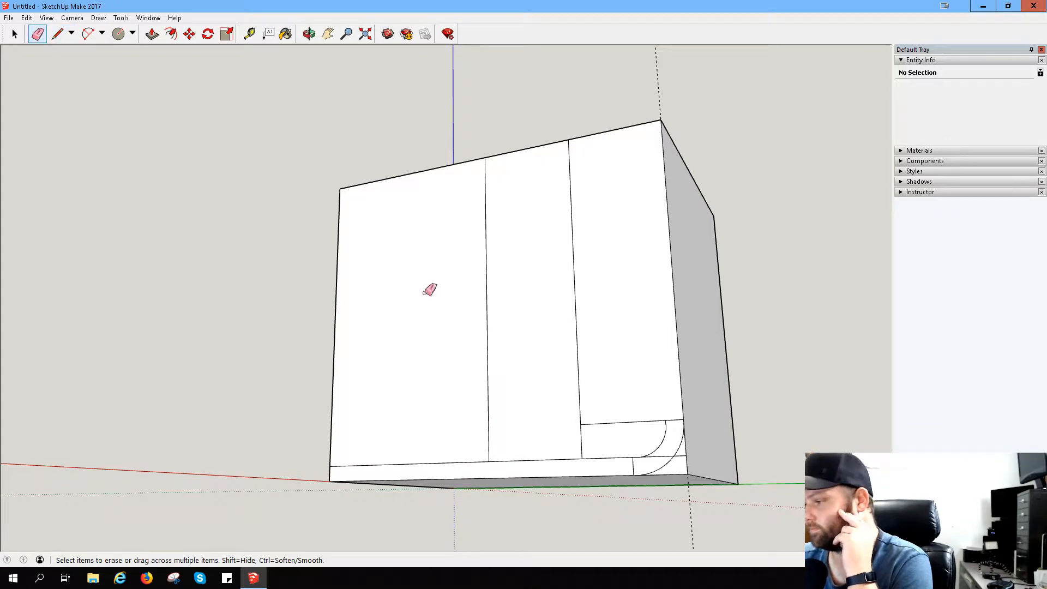
click(666, 456)
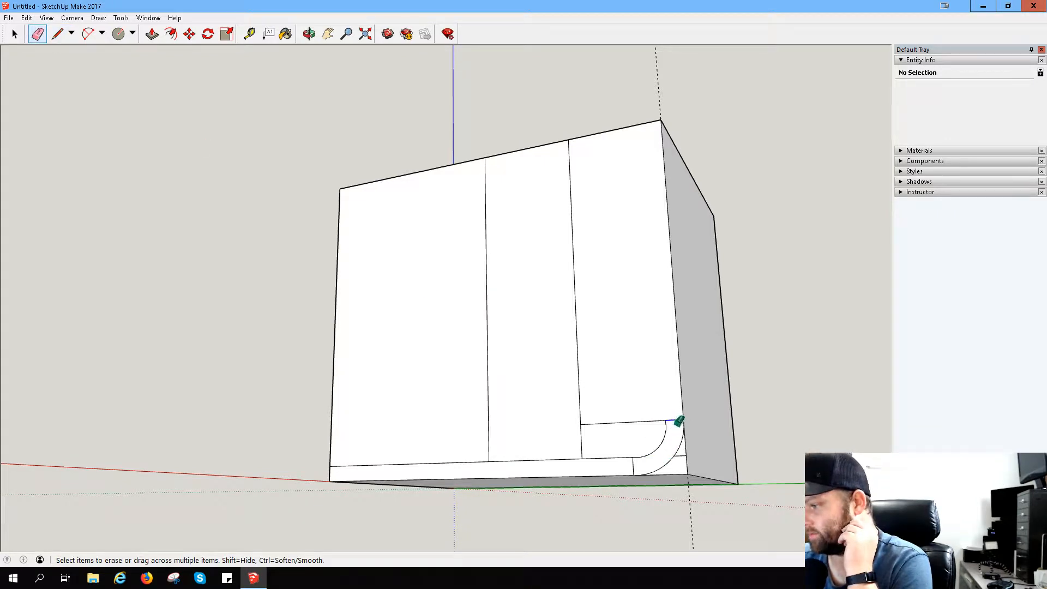
- Erase the horizontal line above the strip and the short leftover segment at the inner arc's start
click(675, 423)
drag(645, 418, 636, 434)
scroll(654, 492, up, 1)
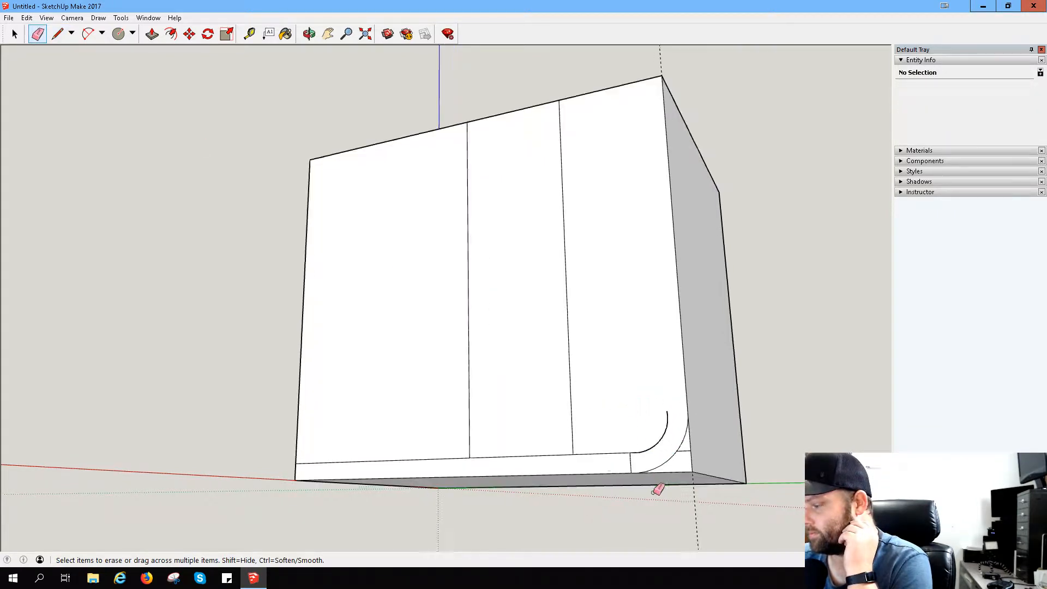
scroll(658, 489, up, 4)
scroll(655, 412, up, 1)
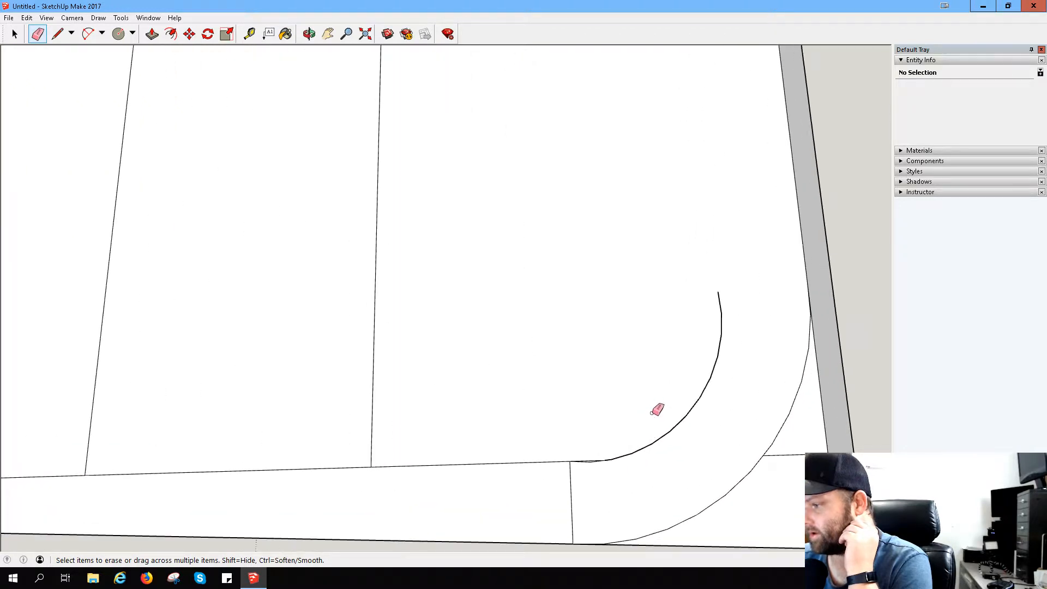
scroll(622, 449, up, 3)
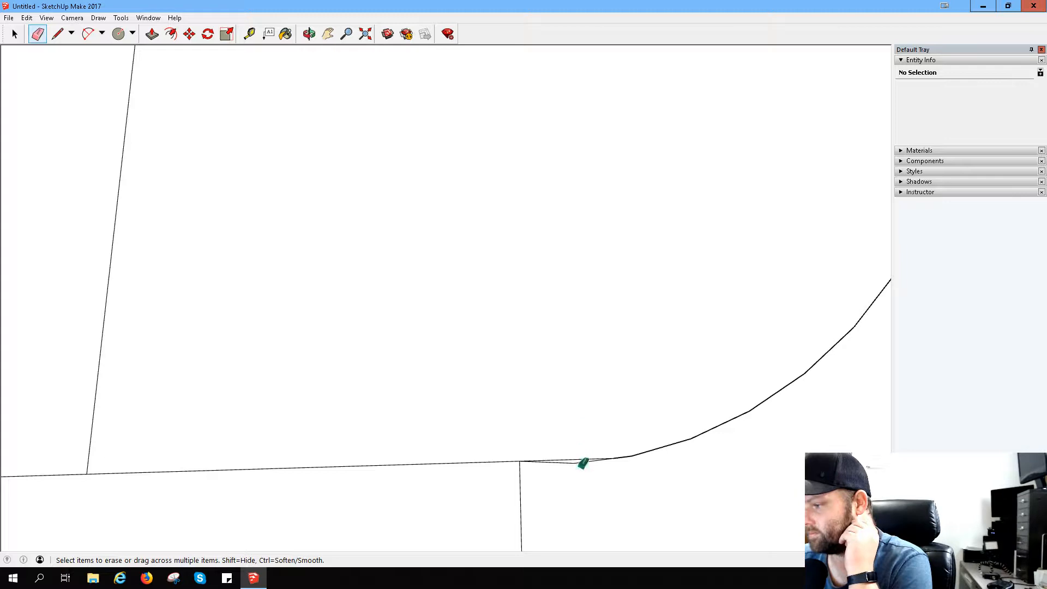
click(582, 460)
scroll(695, 455, down, 4)
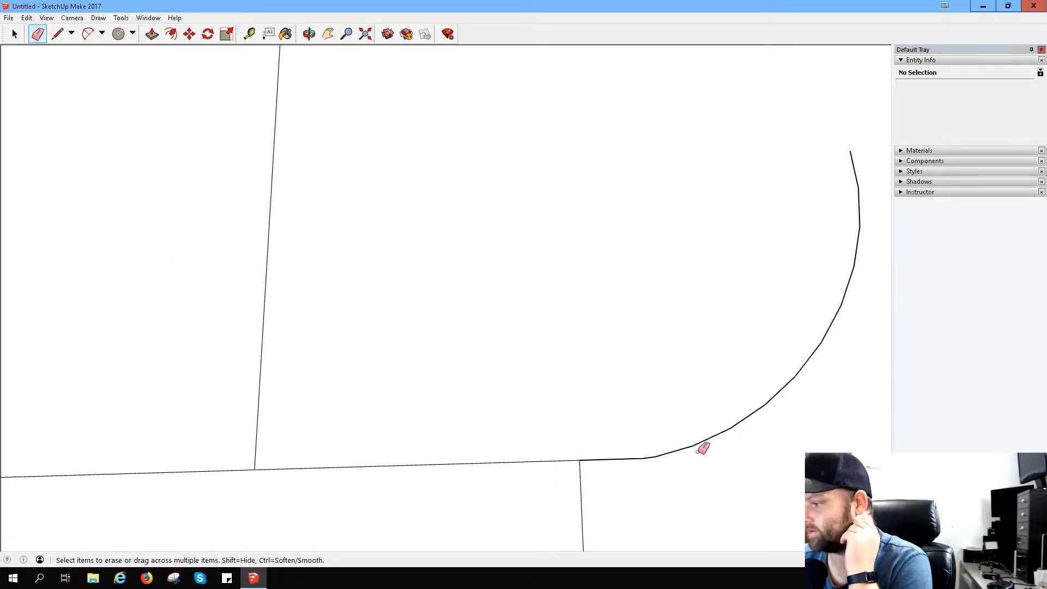
scroll(780, 374, down, 1)
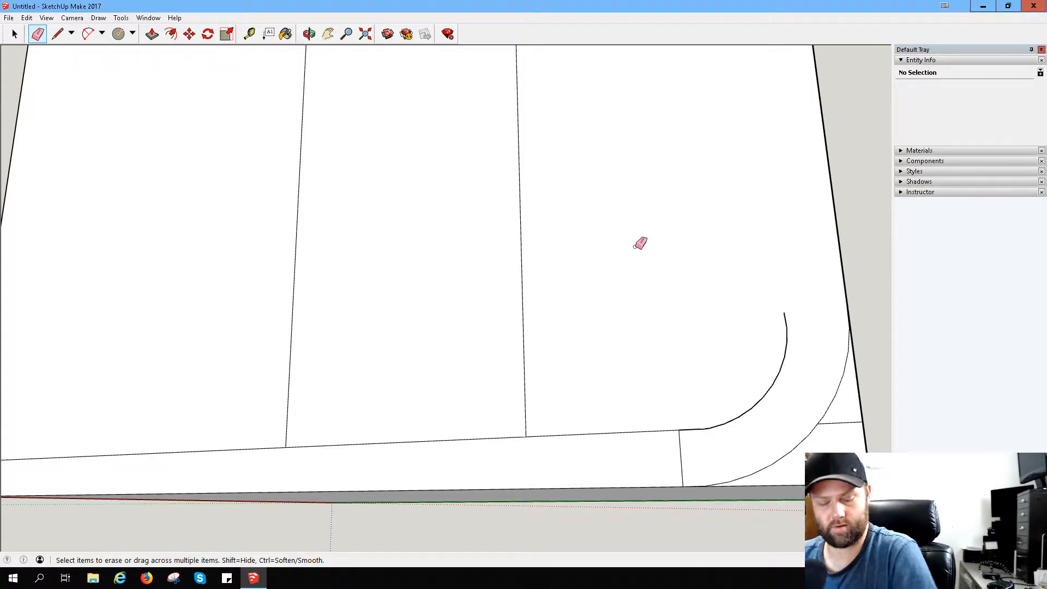
- Undo the erasures of the horizontal line and the short segment at the inner arc's start
key(ctrl+z)
key(ctrl+z)
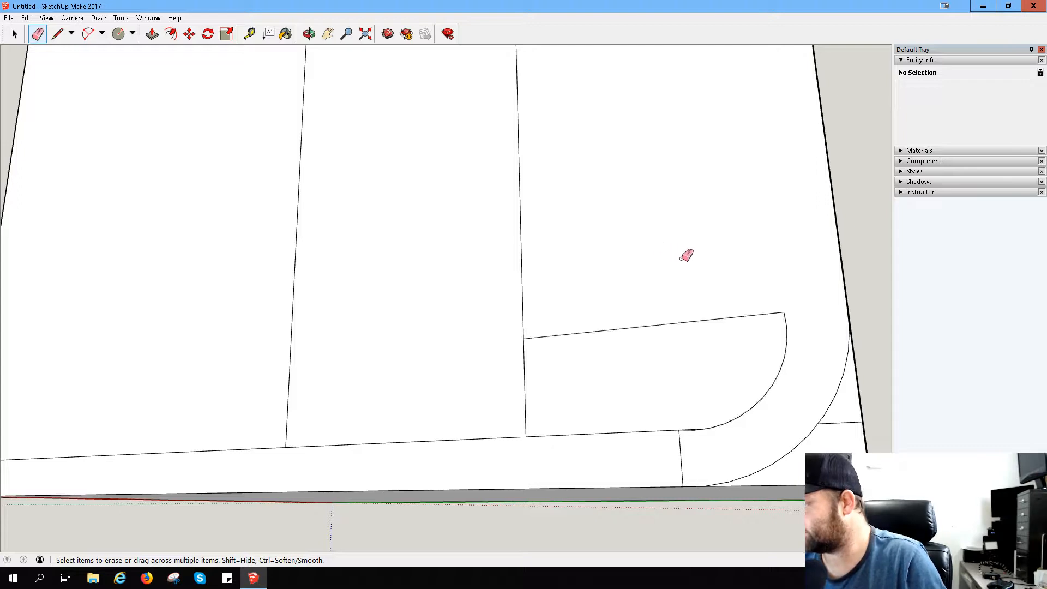
- Erase only the short line segment that overlaps the start of the inner arc
scroll(695, 424, up, 1)
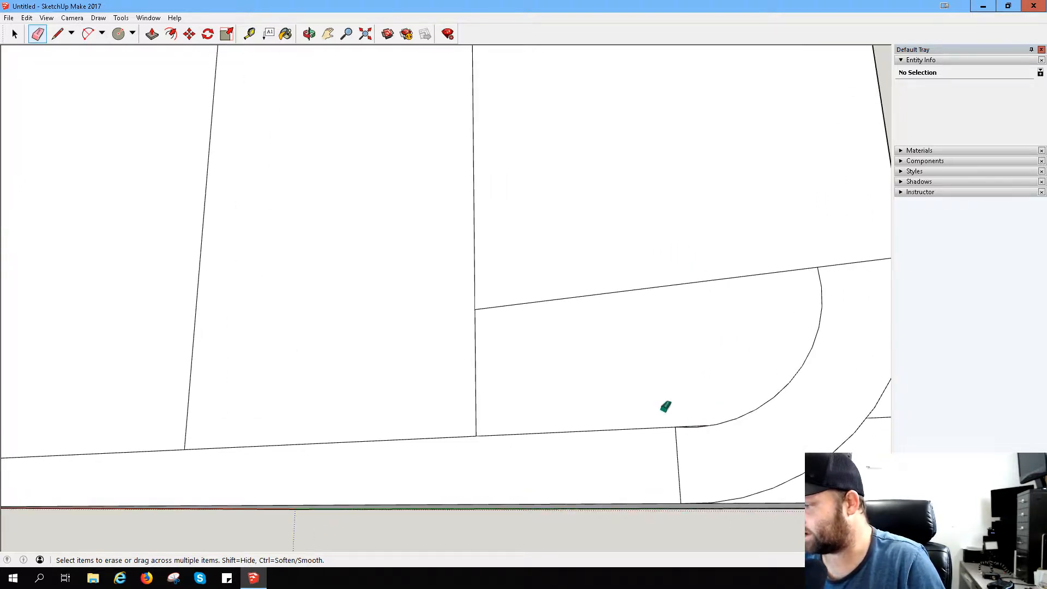
middle_drag(666, 407, 734, 432)
scroll(660, 428, up, 5)
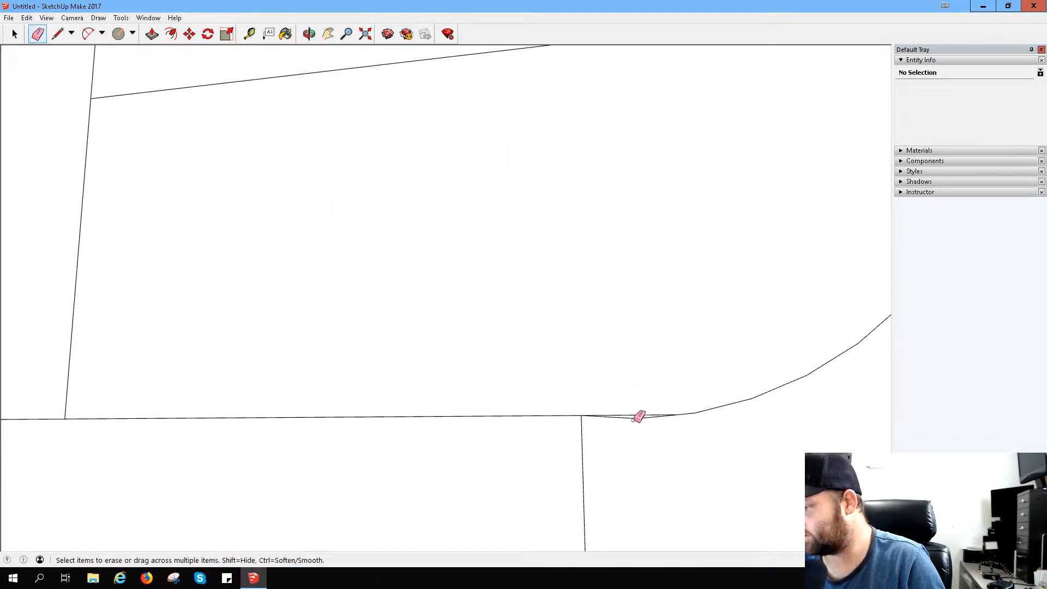
scroll(682, 407, down, 5)
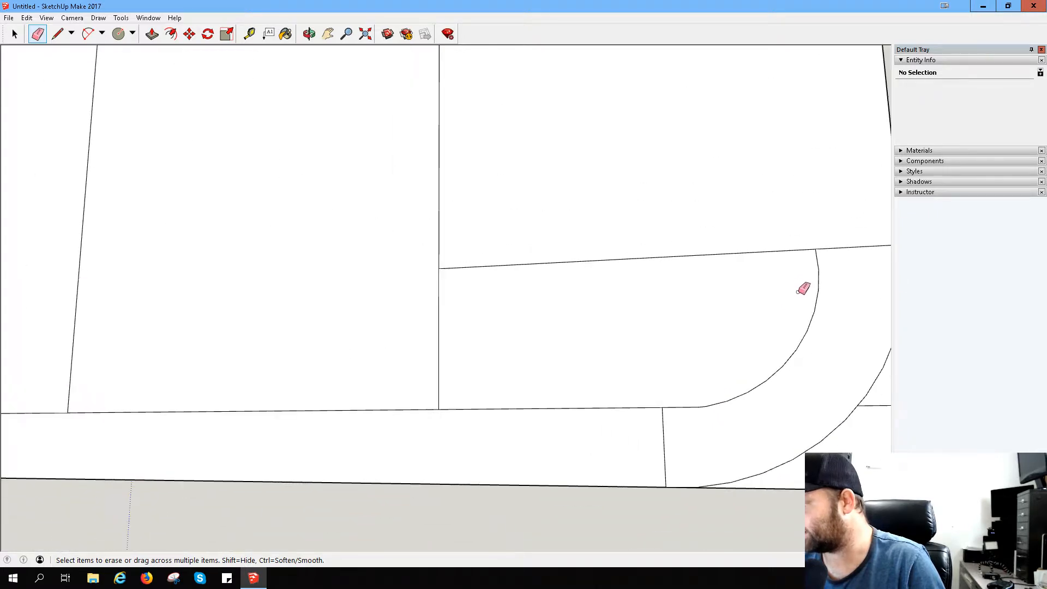
mouse_move(809, 281)
middle_down()
mouse_move(748, 268)
mouse_move(851, 280)
mouse_move(876, 264)
middle_up()
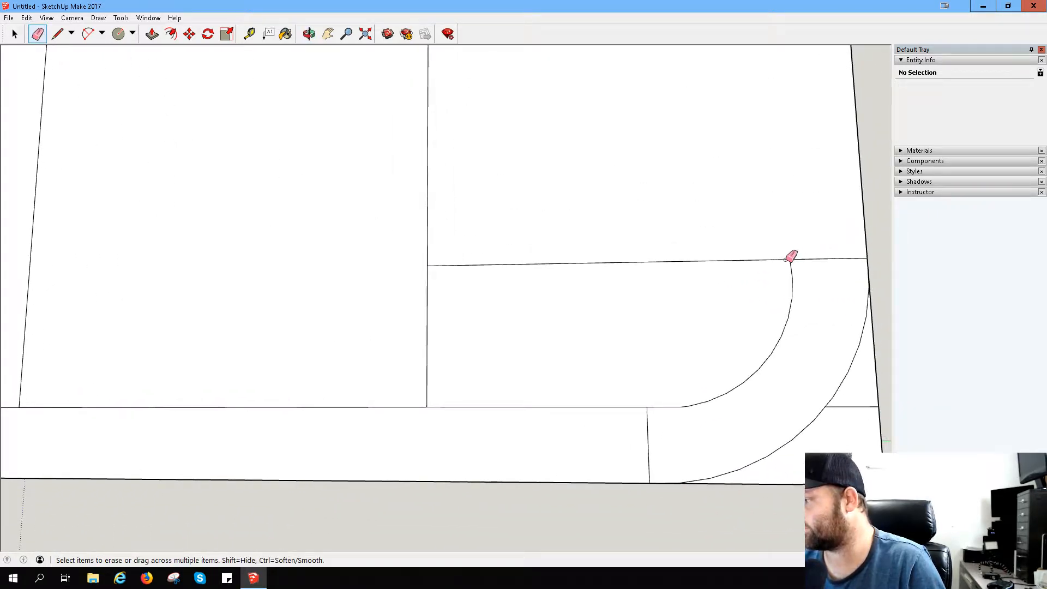
scroll(866, 260, down, 1)
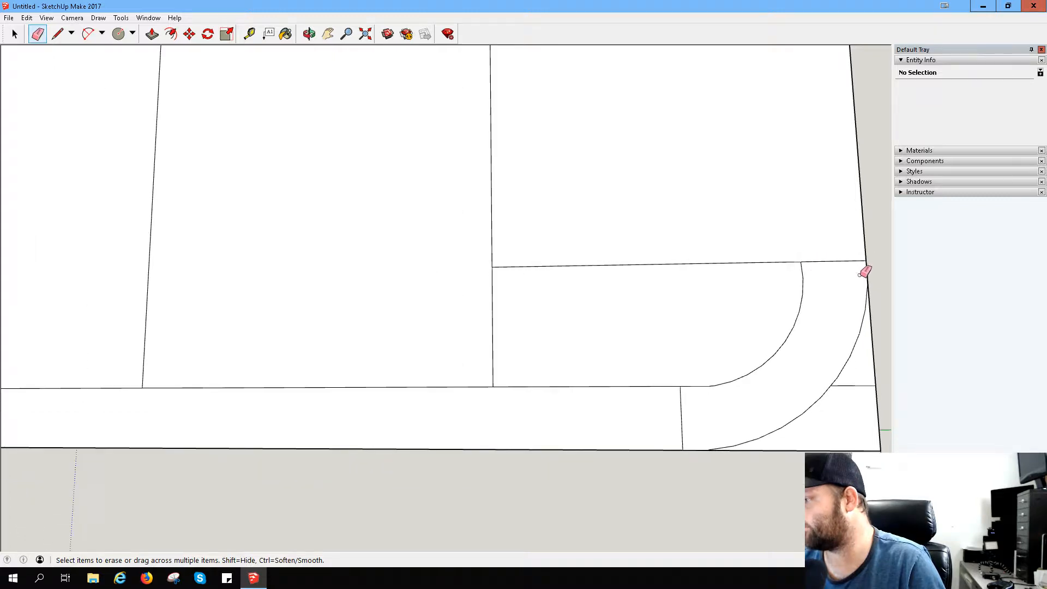
- Draw a vertical line up from the inner arc's upper end and straighten the arc's top section down to its nearby vertex
click(97, 34)
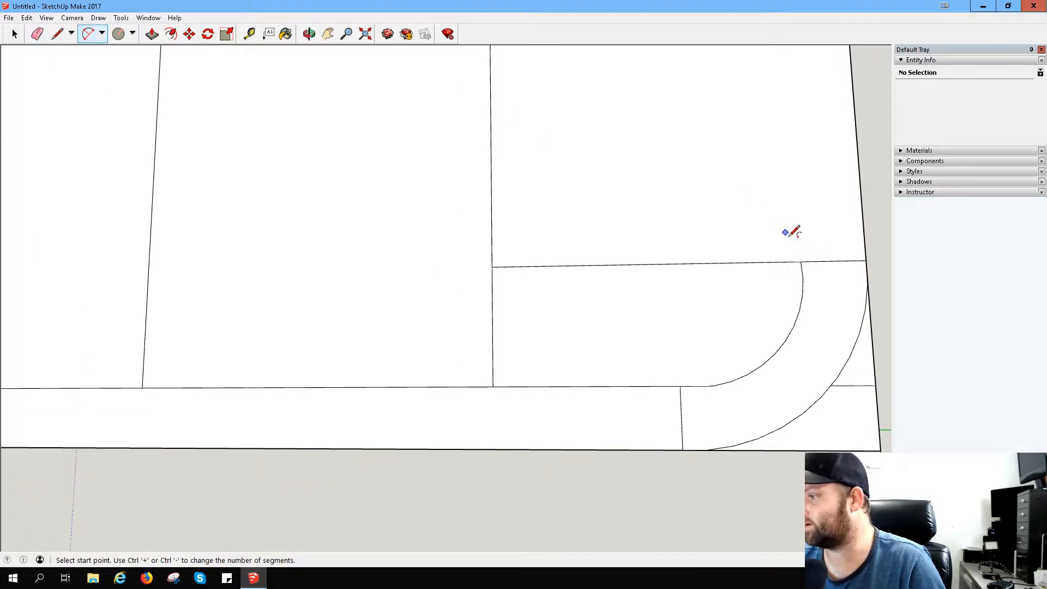
click(866, 261)
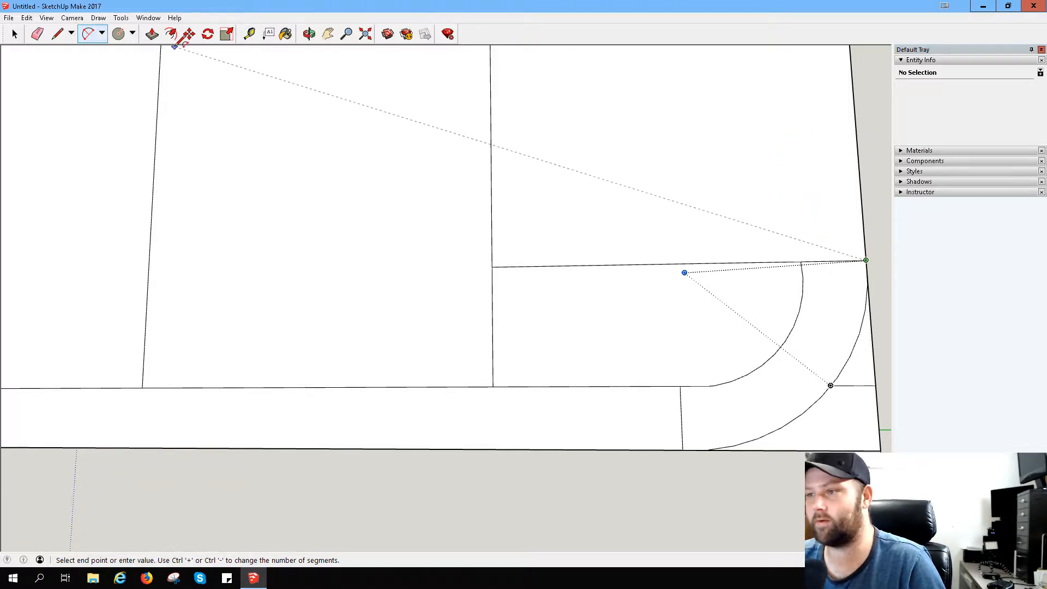
click(58, 34)
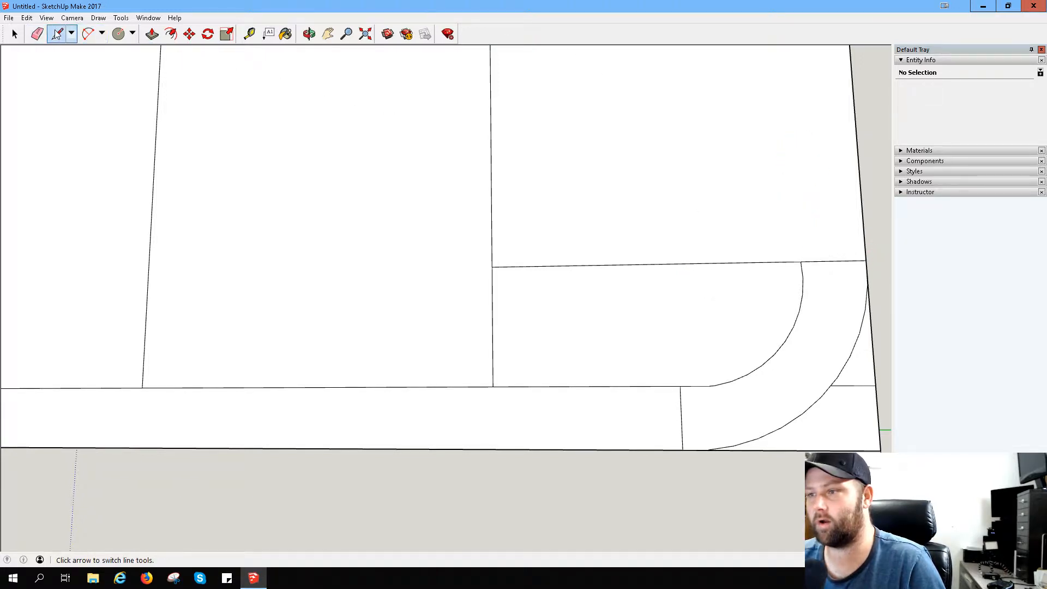
click(800, 262)
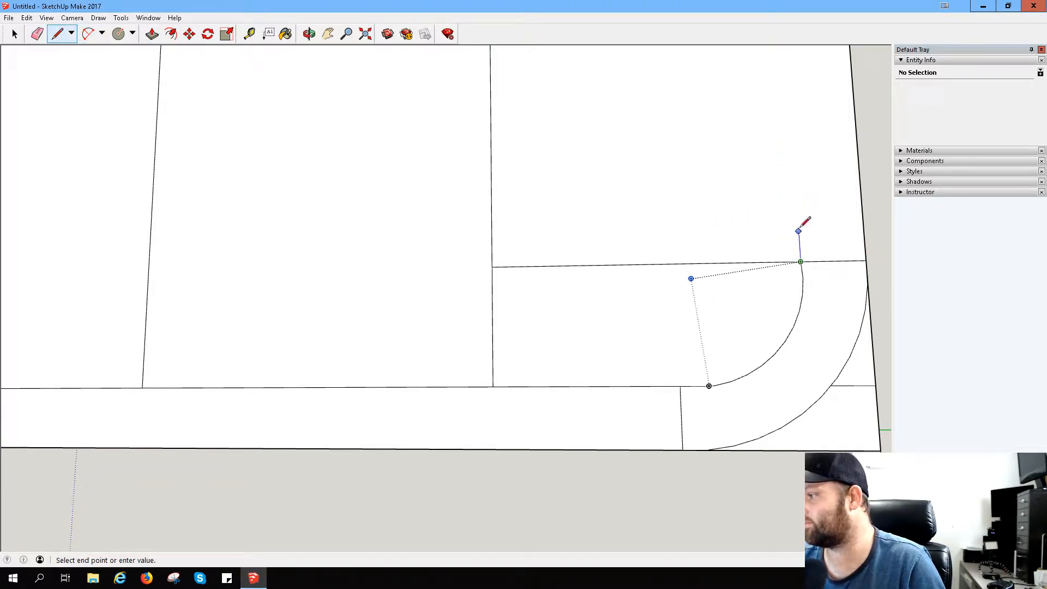
click(791, 107)
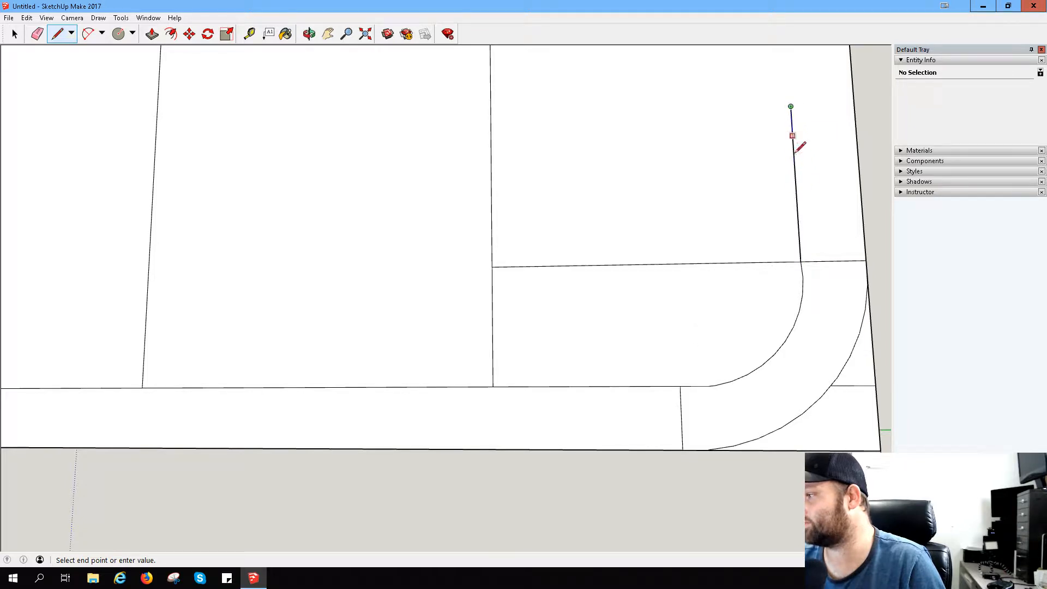
click(803, 295)
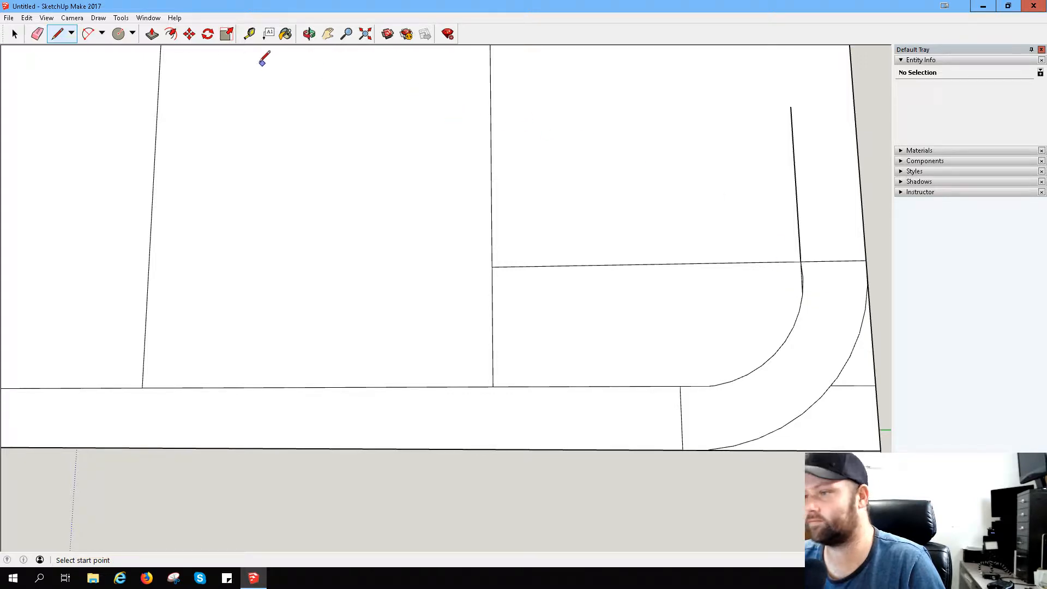
click(37, 33)
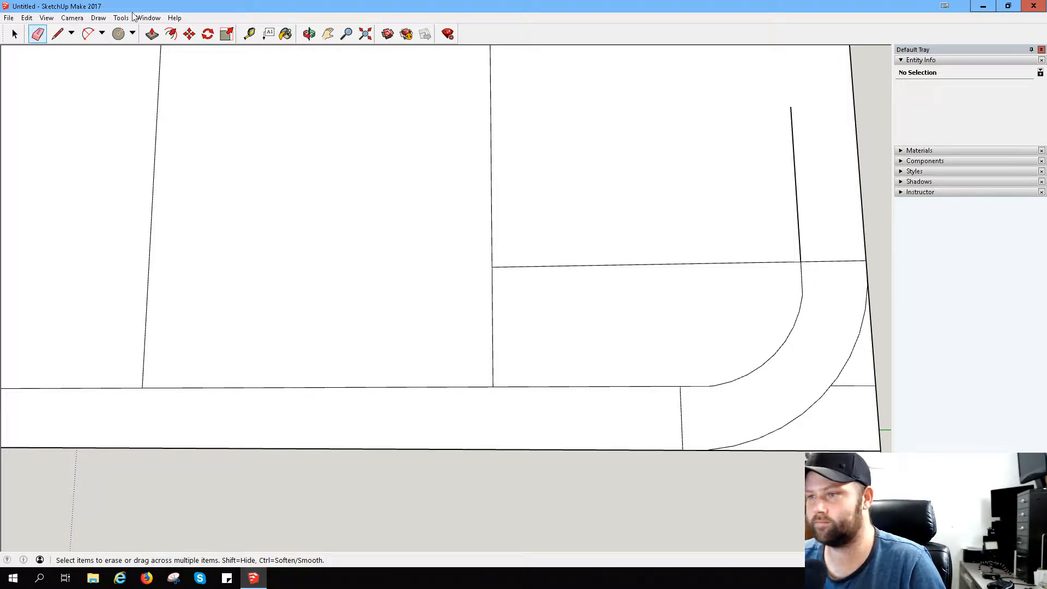
click(88, 34)
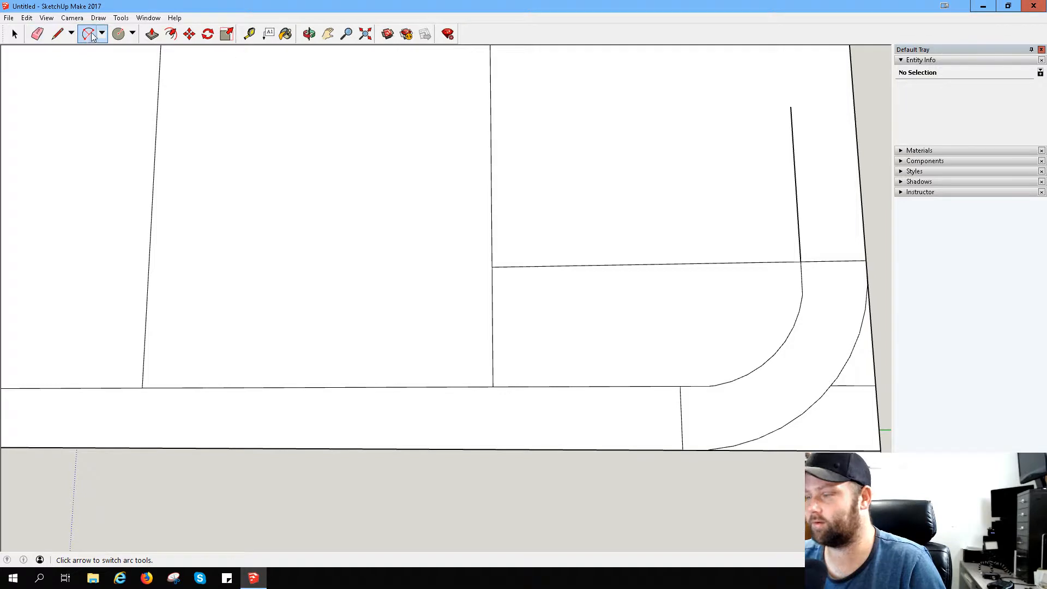
click(866, 261)
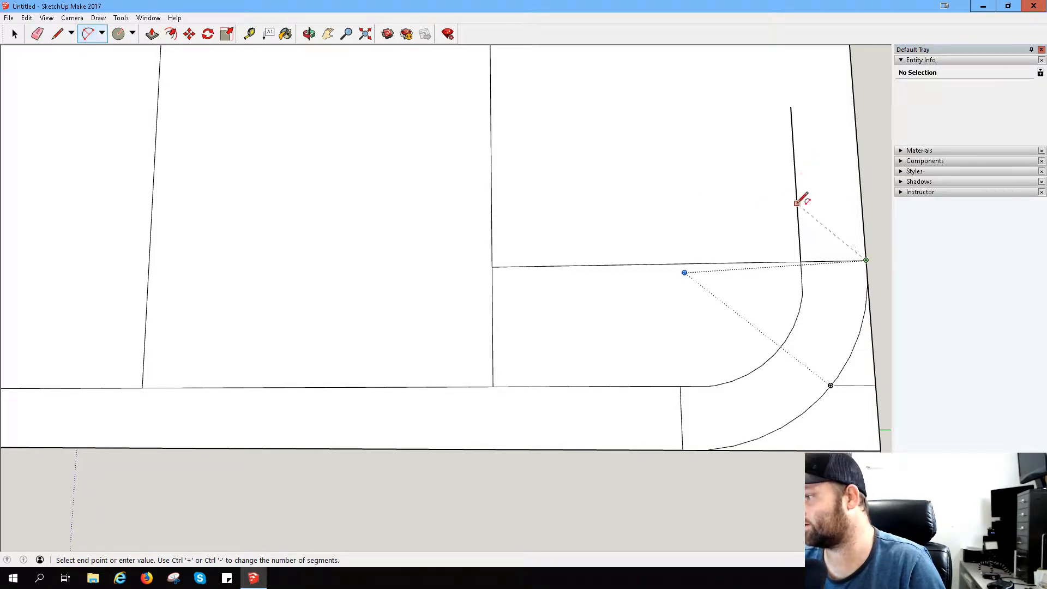
click(796, 183)
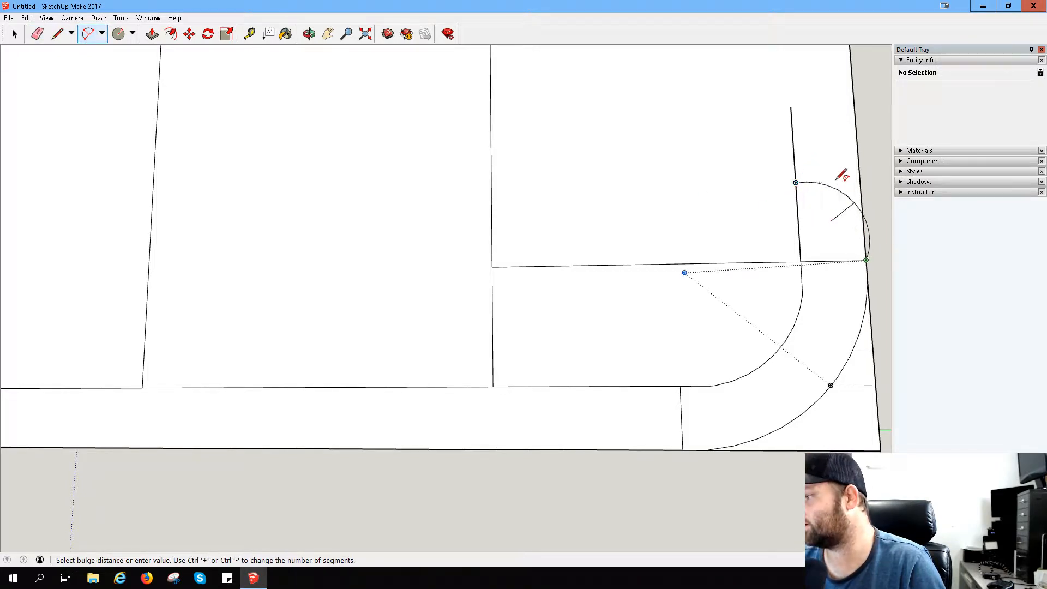
middle_drag(837, 198, 624, 285)
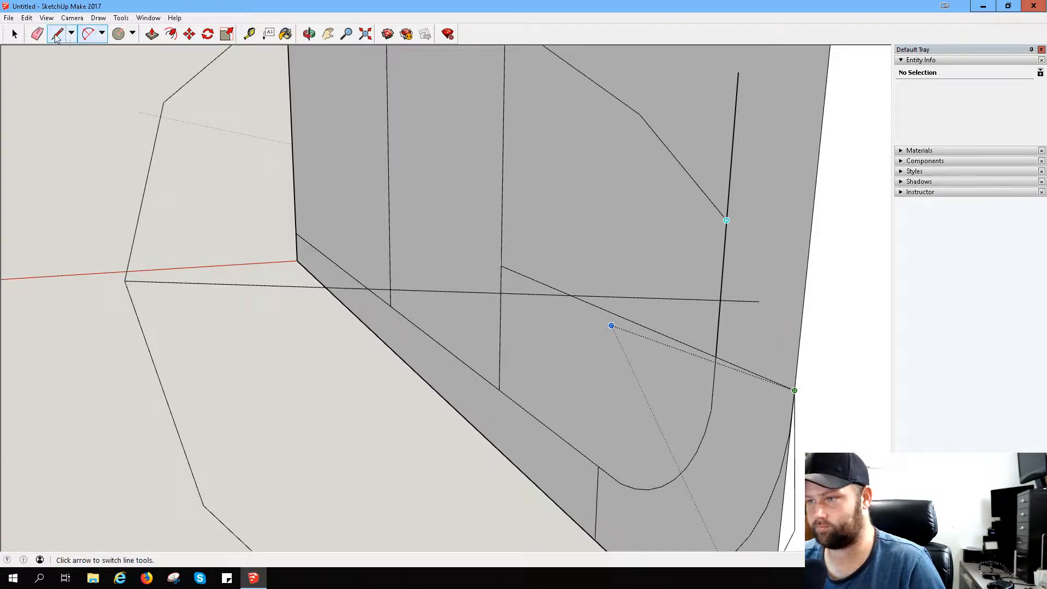
- Try to draw an arc from the outer corner arc's upper end to the top of the short vertical line
click(88, 33)
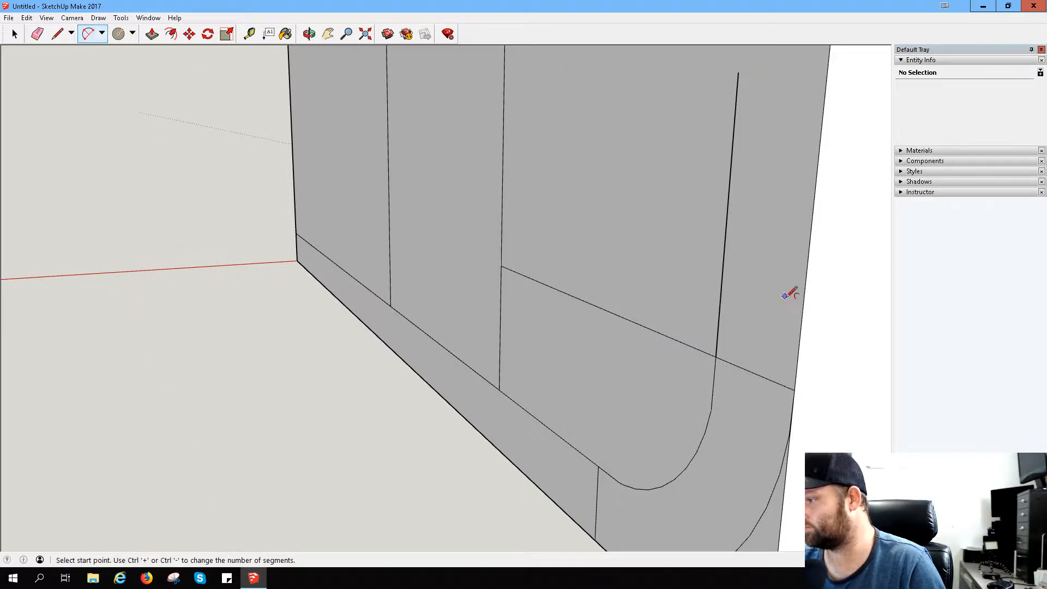
click(795, 389)
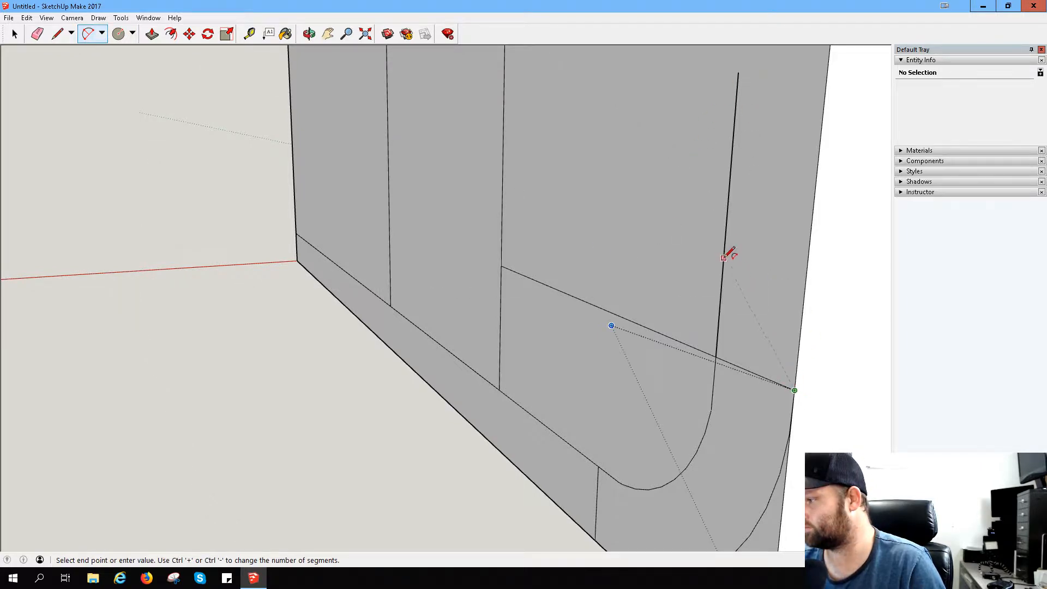
click(739, 72)
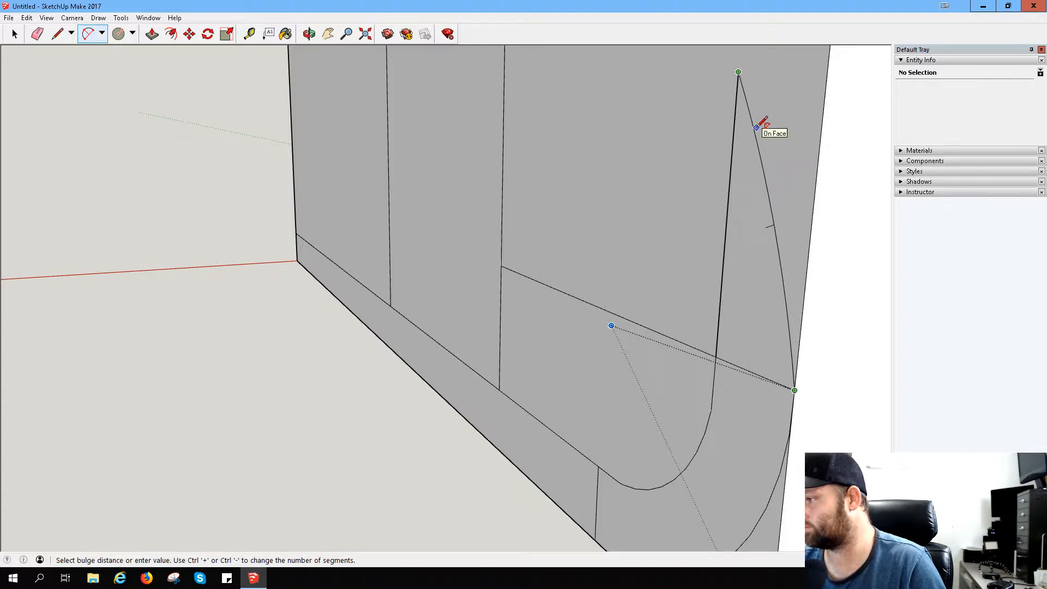
click(756, 127)
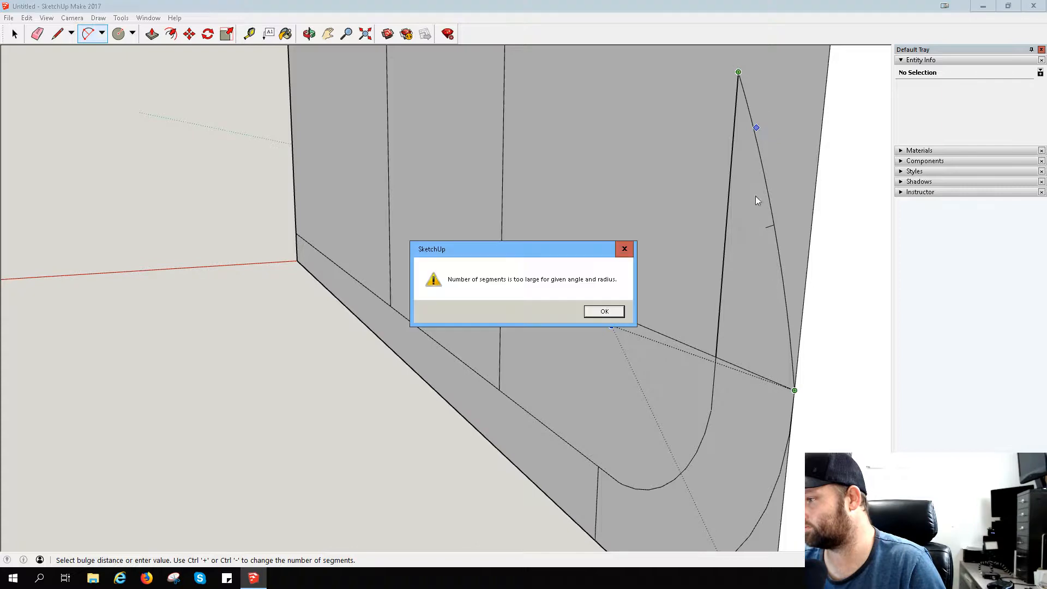
click(622, 312)
- Erase the short vertical line rising above the inner corner arc on the front face
scroll(619, 304, down, 8)
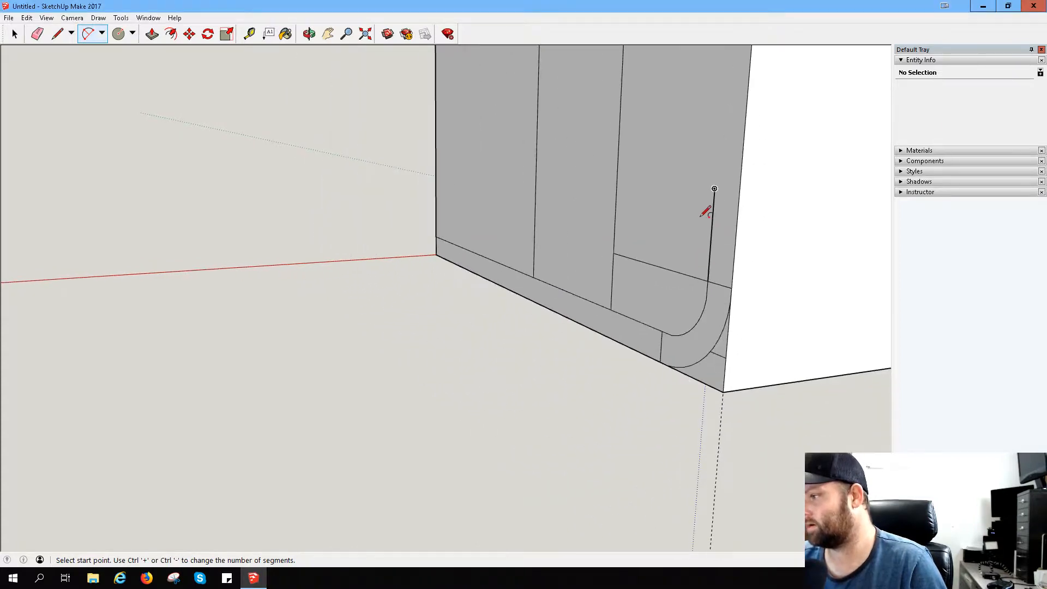
scroll(690, 166, down, 2)
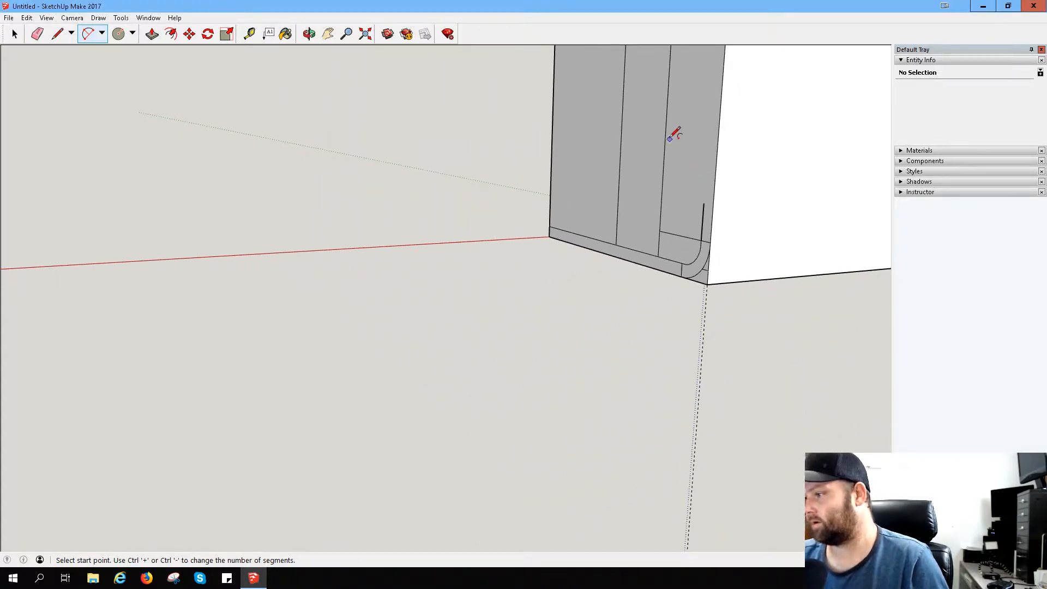
click(328, 33)
scroll(701, 227, down, 5)
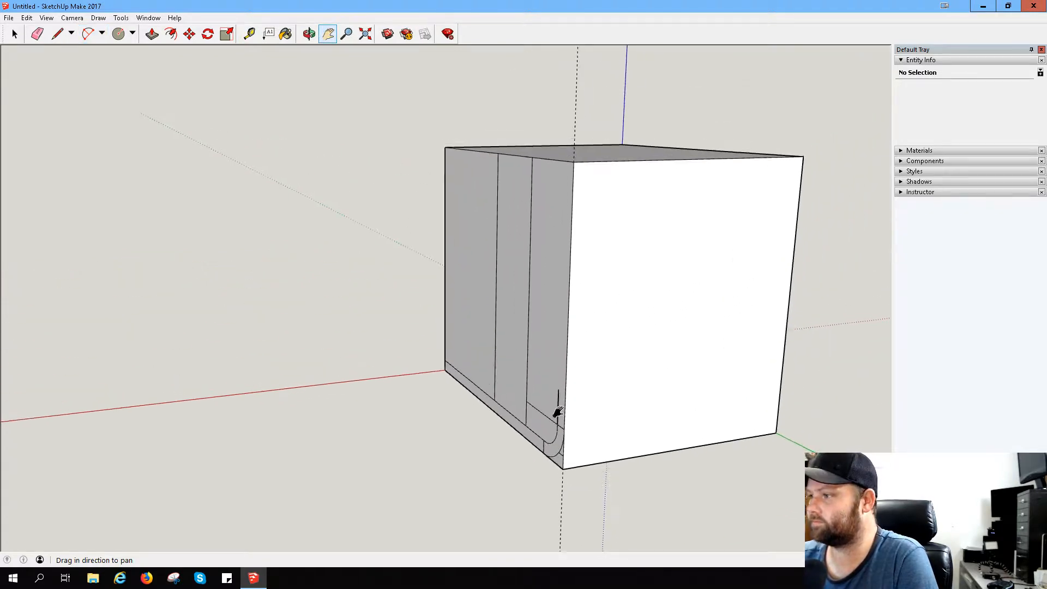
middle_drag(557, 416, 646, 287)
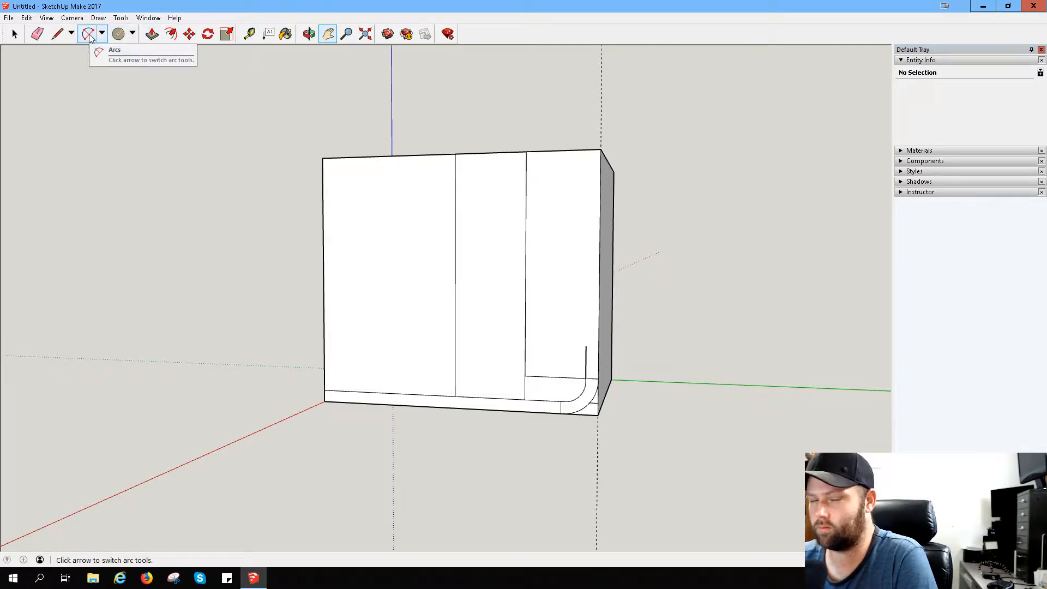
scroll(584, 300, up, 4)
scroll(616, 431, up, 2)
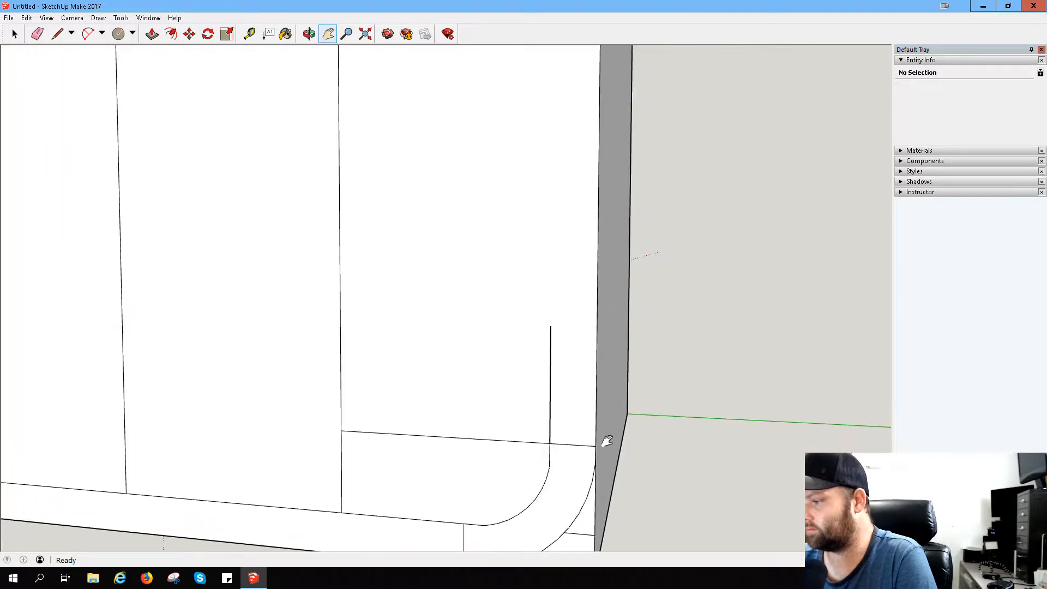
scroll(589, 382, up, 2)
scroll(573, 327, down, 3)
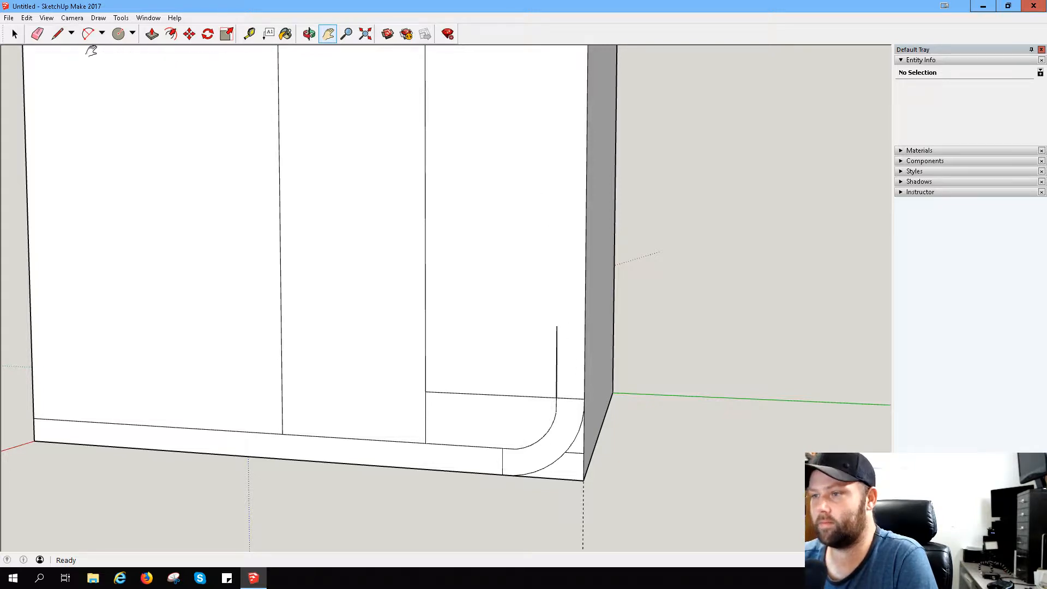
click(37, 34)
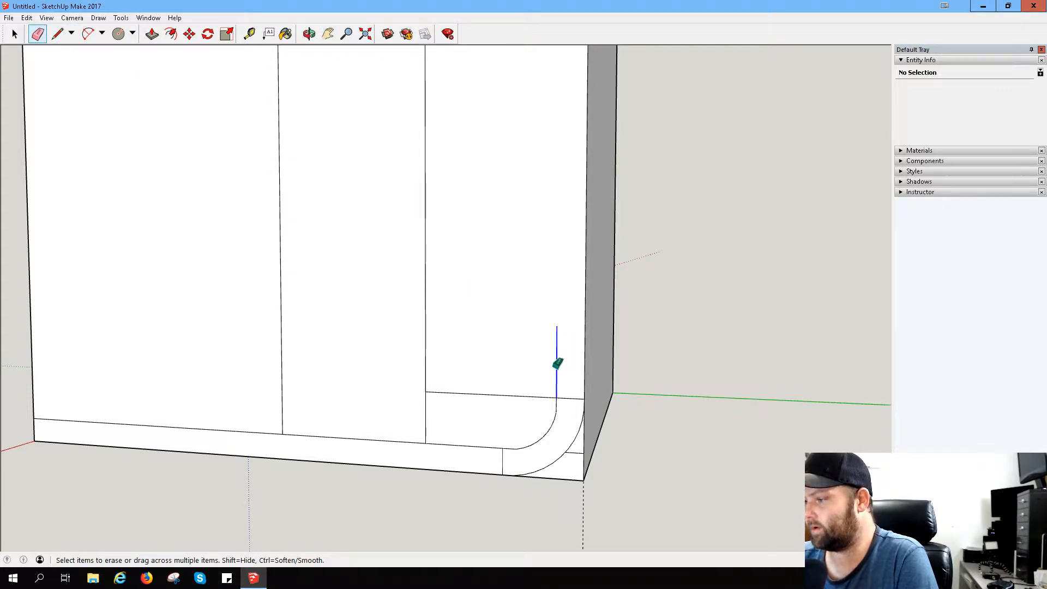
click(557, 364)
scroll(596, 404, up, 4)
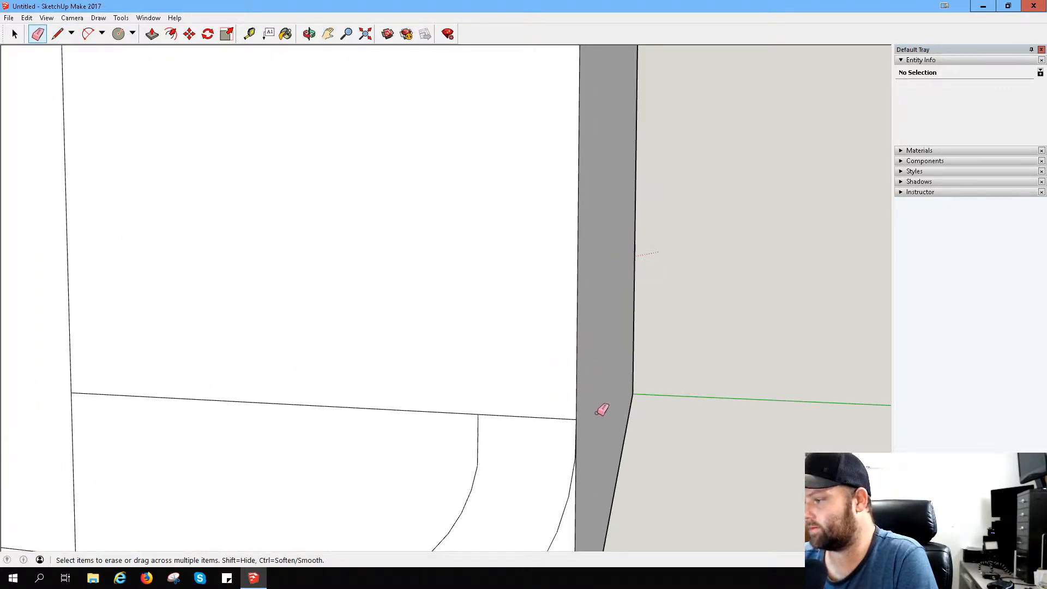
scroll(600, 411, down, 4)
scroll(544, 215, down, 2)
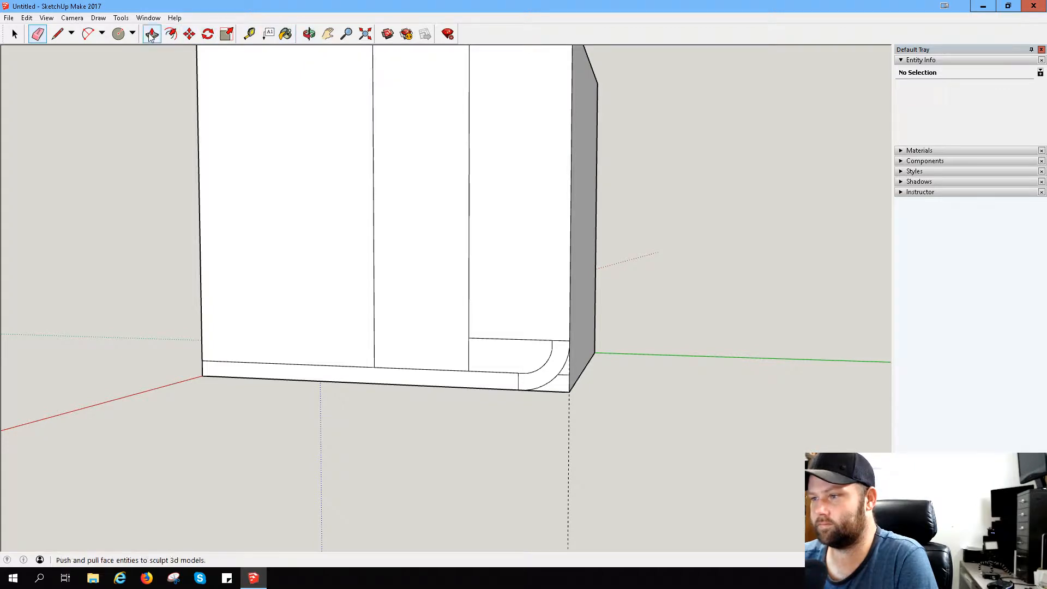
click(119, 33)
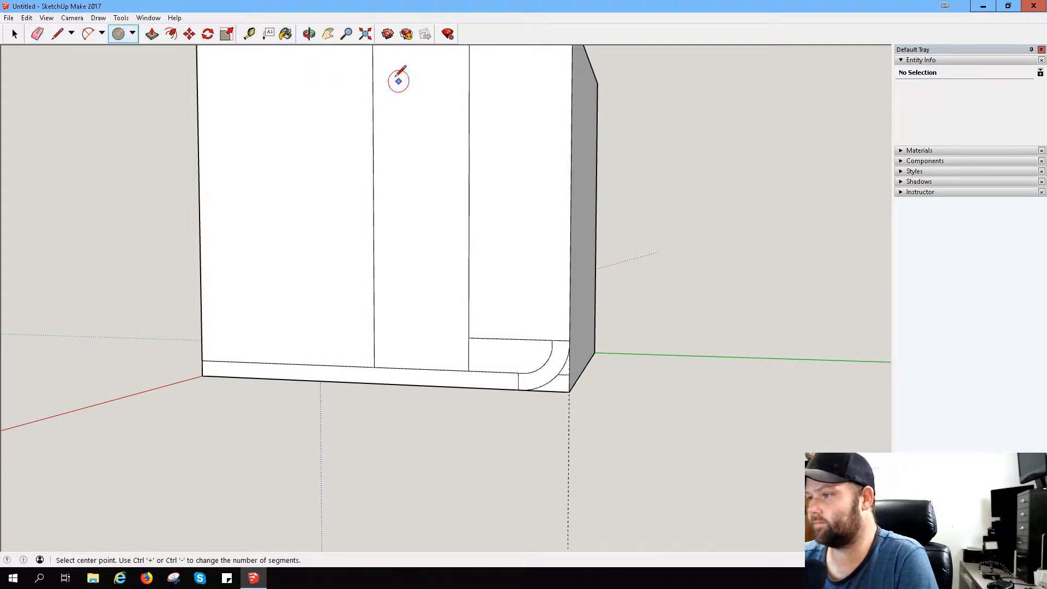
click(328, 34)
drag(341, 125, 415, 247)
scroll(415, 247, down, 1)
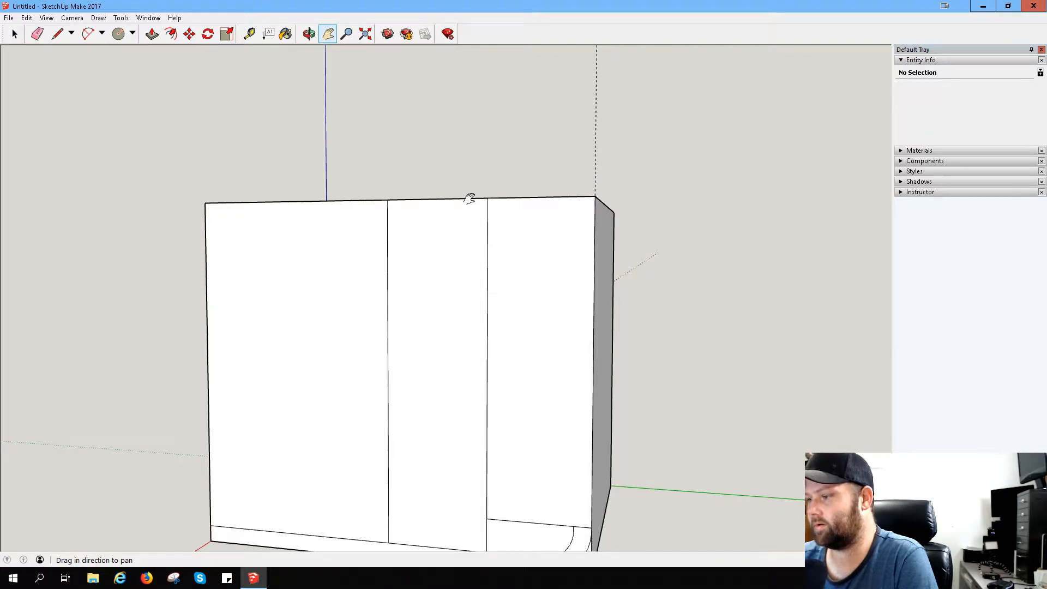
click(119, 34)
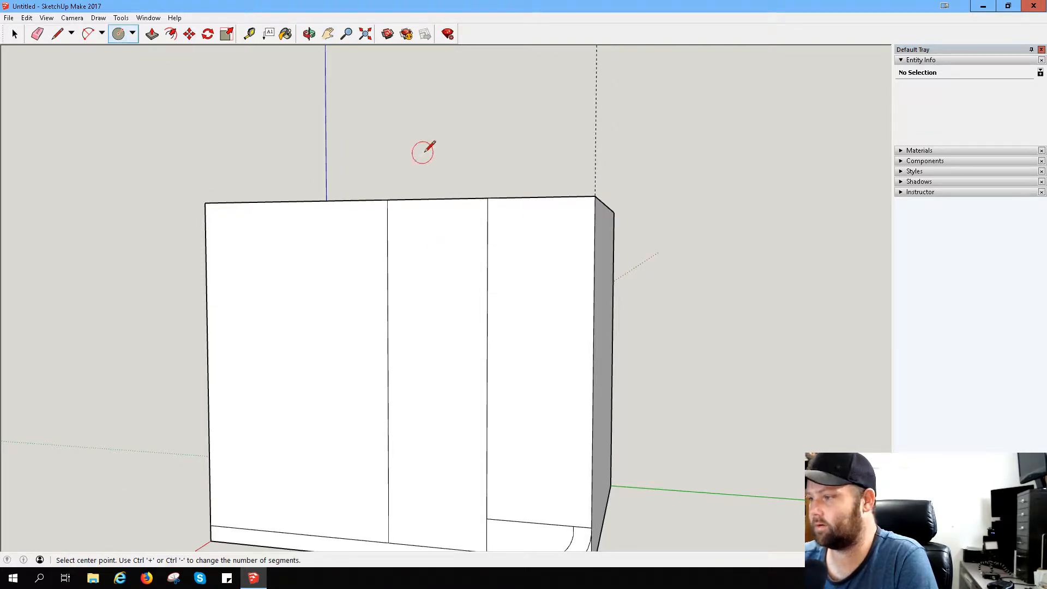
click(487, 198)
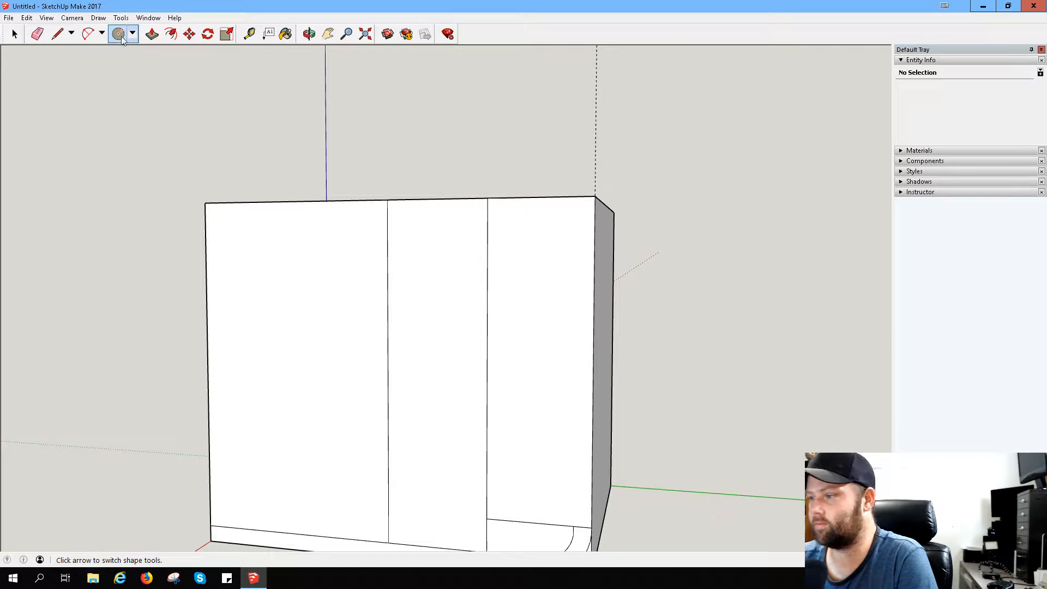
click(57, 34)
click(487, 198)
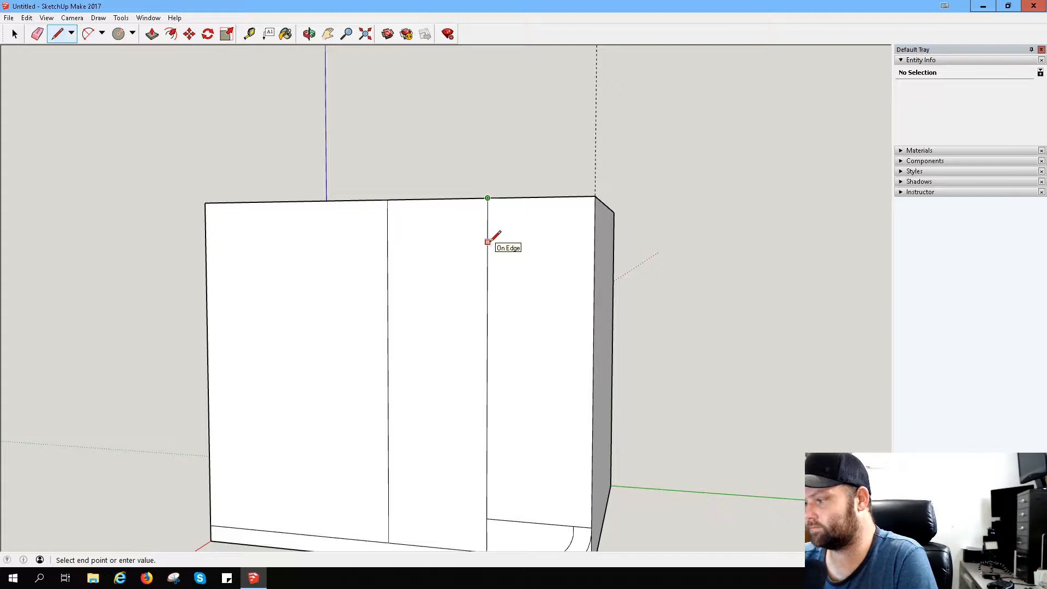
scroll(487, 243, up, 4)
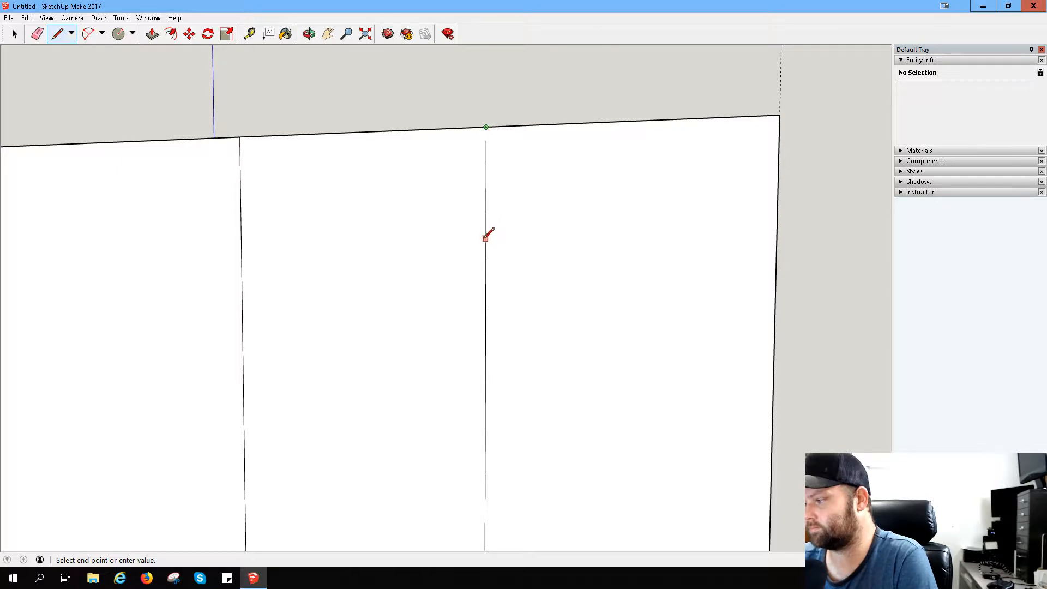
key(Escape)
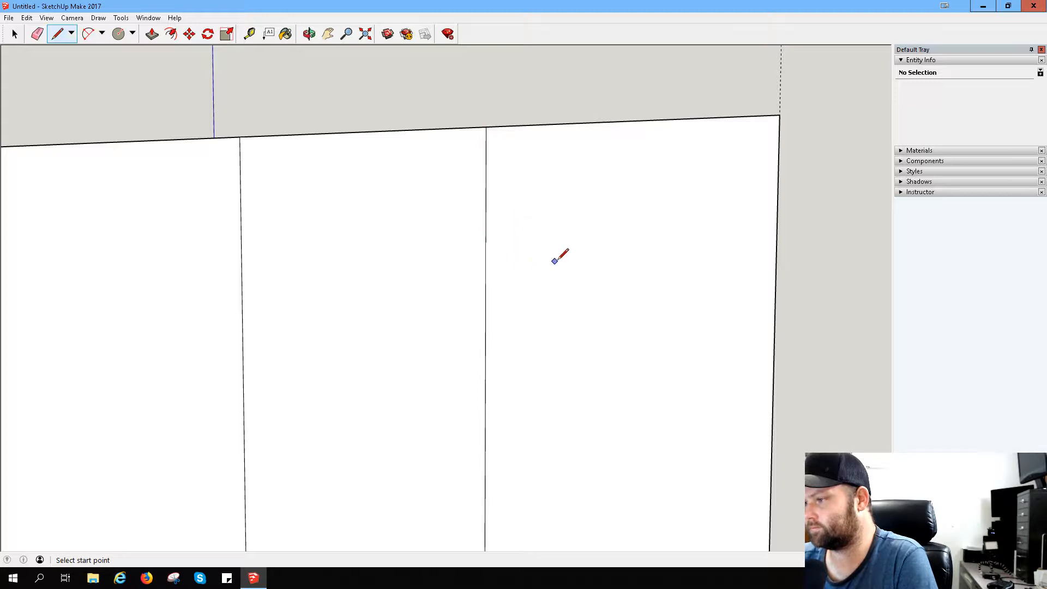
- Draw two concentric circles centred on the vertical divider nearest the corner arcs, the outer one touching the face's top edge
click(119, 36)
click(485, 242)
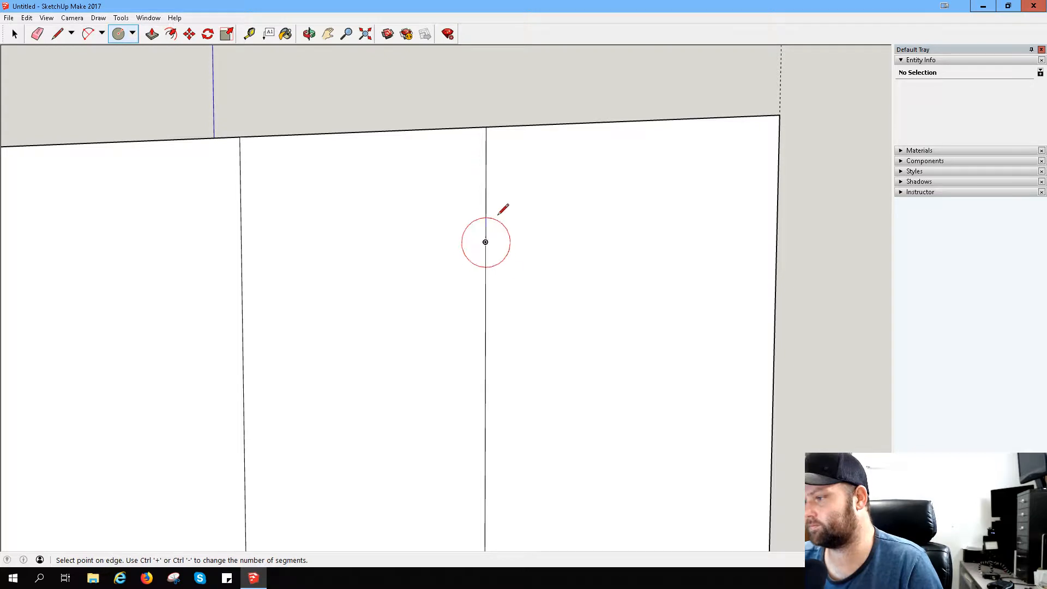
click(486, 126)
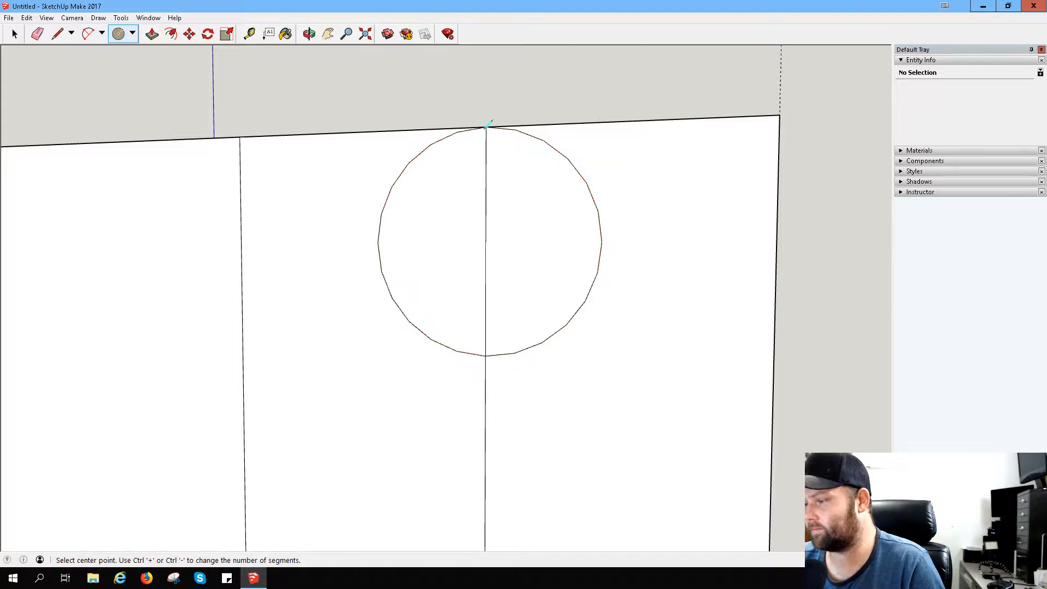
click(485, 241)
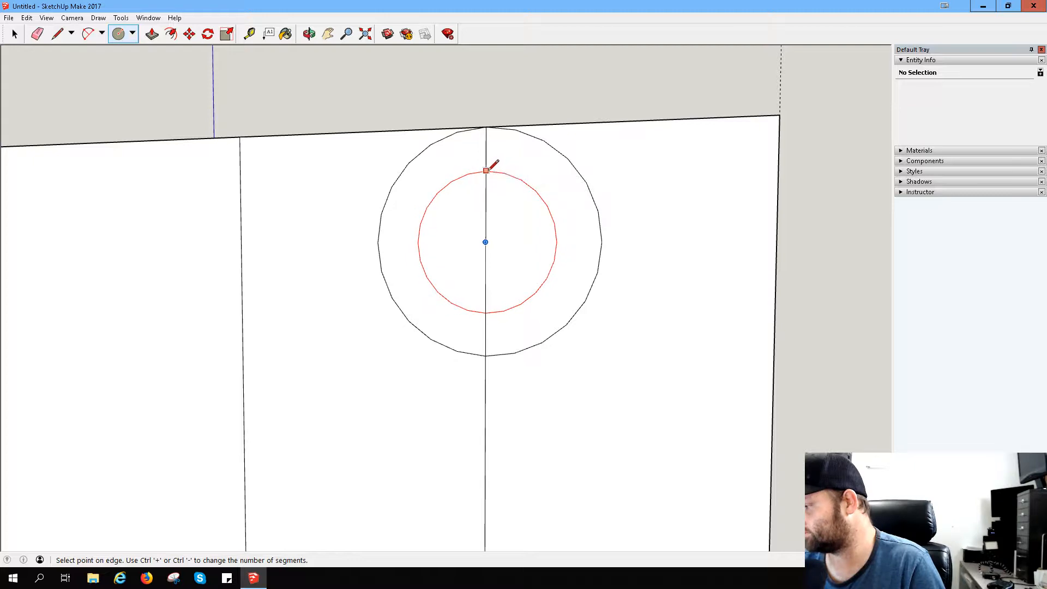
click(486, 174)
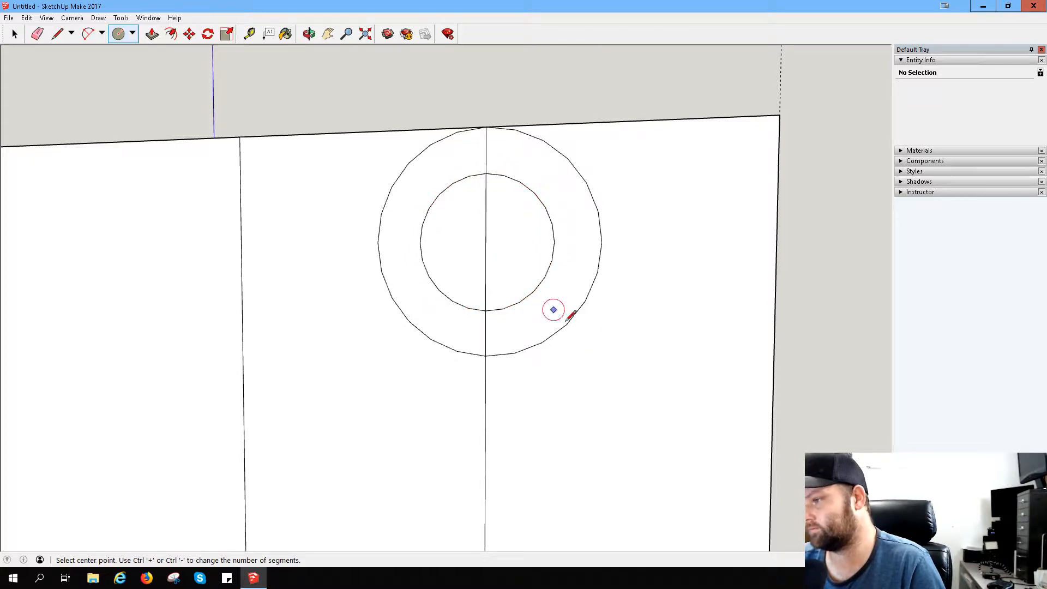
- Connect the outer arc's upper end to the outer circle and the inner arc's upper end to the inner circle with slanted lines
middle_drag(627, 348, 437, 264)
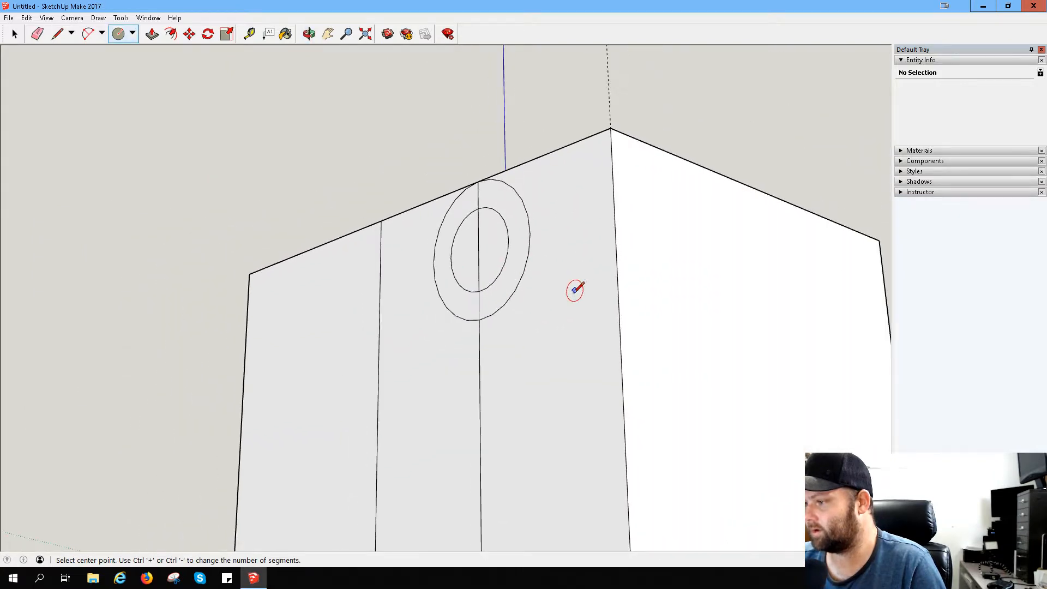
mouse_move(575, 290)
middle_down()
mouse_move(613, 385)
mouse_move(751, 329)
mouse_move(635, 339)
middle_up()
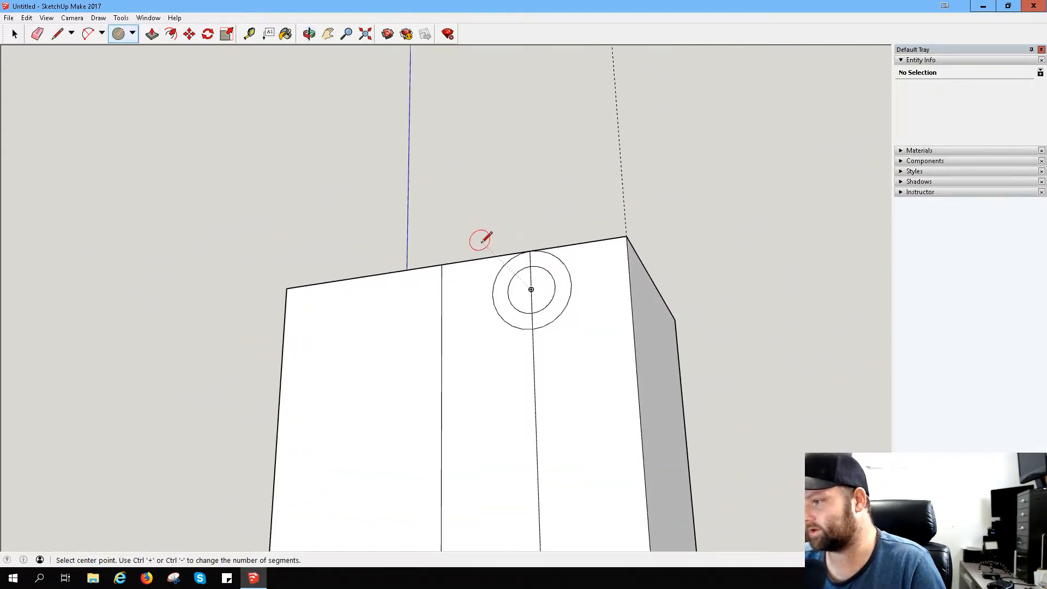
click(57, 34)
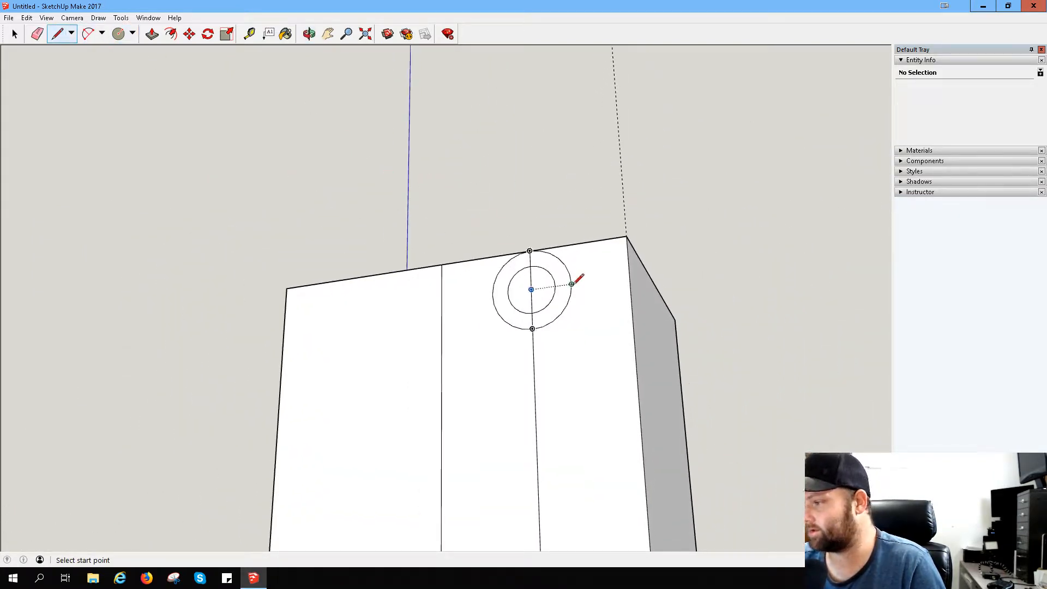
scroll(644, 414, down, 3)
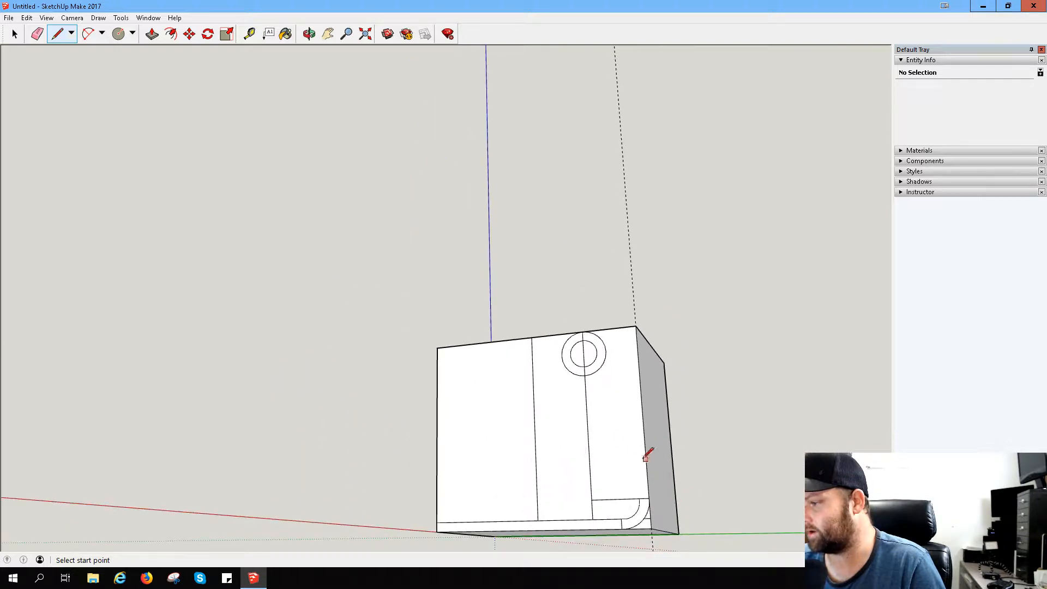
click(649, 499)
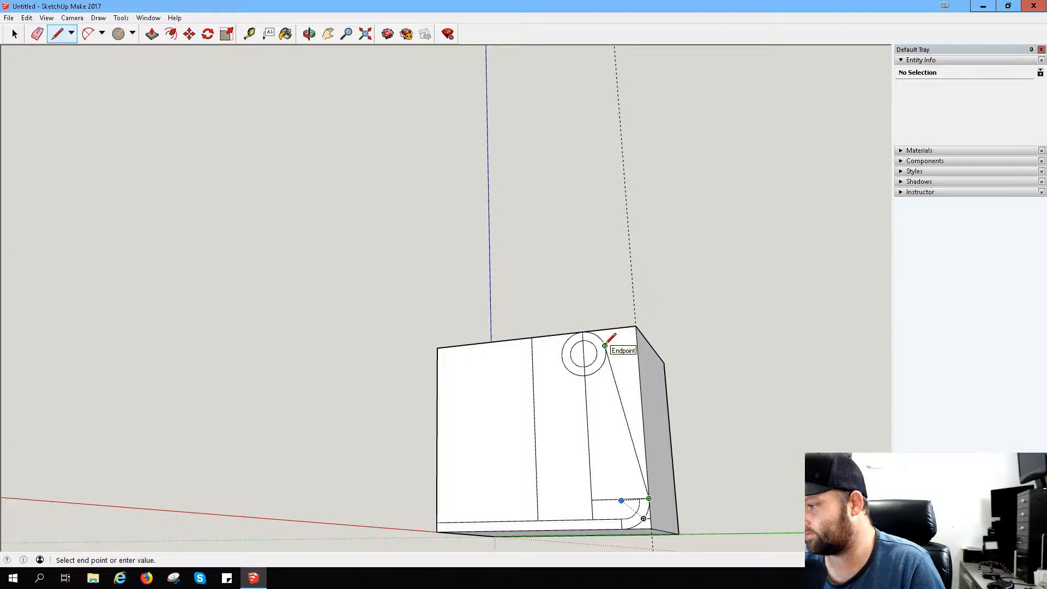
click(605, 345)
click(639, 497)
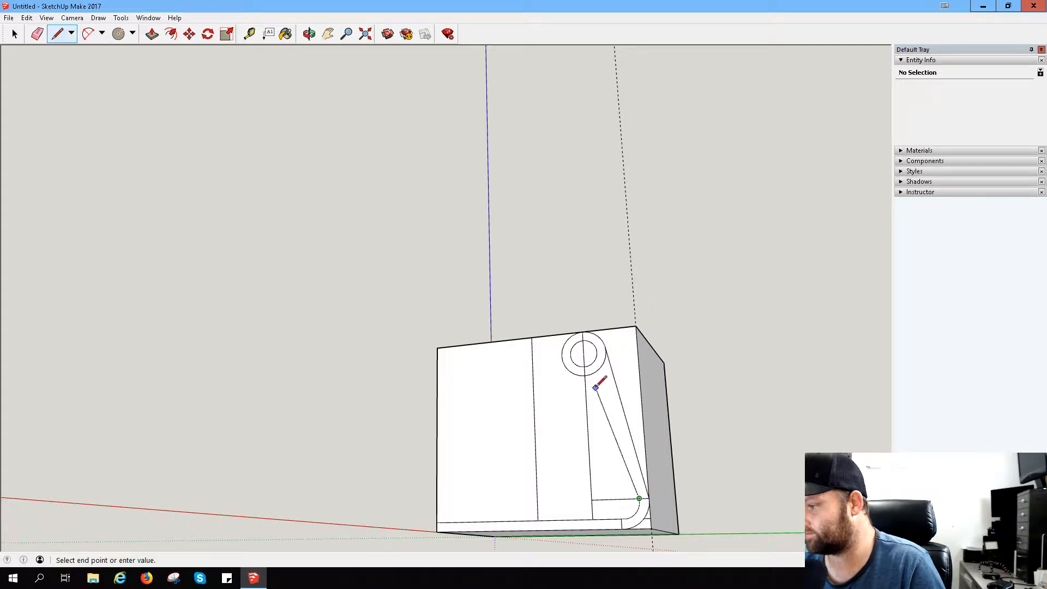
click(596, 352)
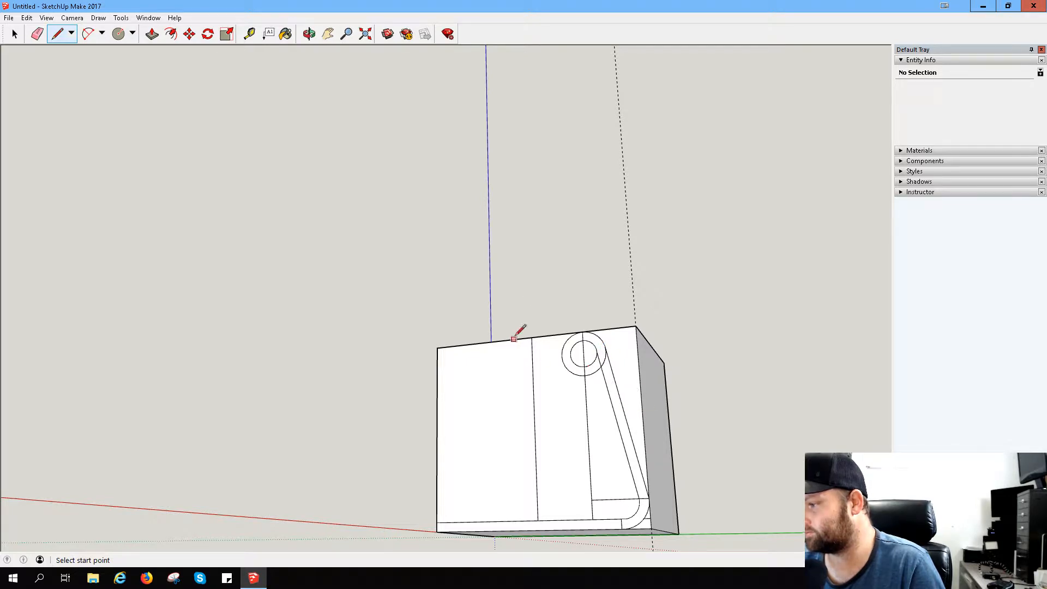
- Erase the horizontal segment between the corner arcs and the part of the outer circle between the two slanted lines
click(37, 34)
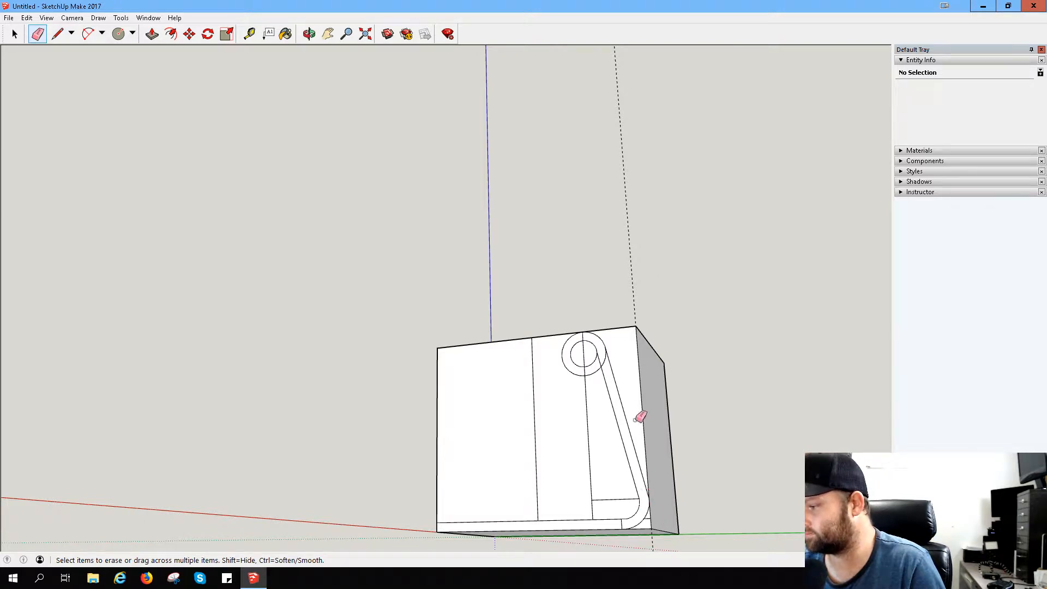
scroll(582, 342, up, 3)
scroll(632, 332, up, 3)
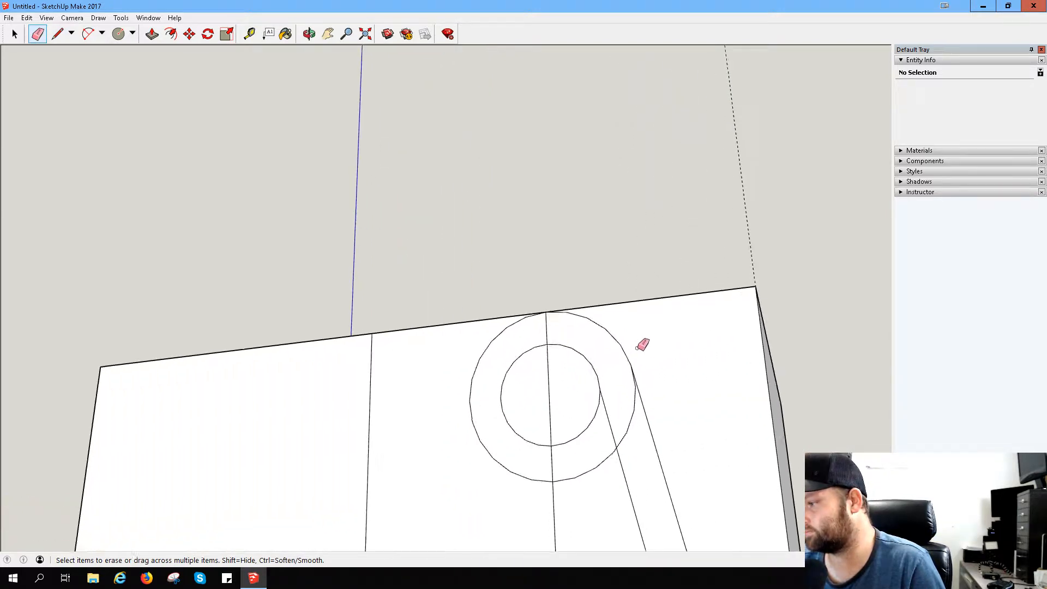
scroll(636, 376, down, 2)
click(638, 434)
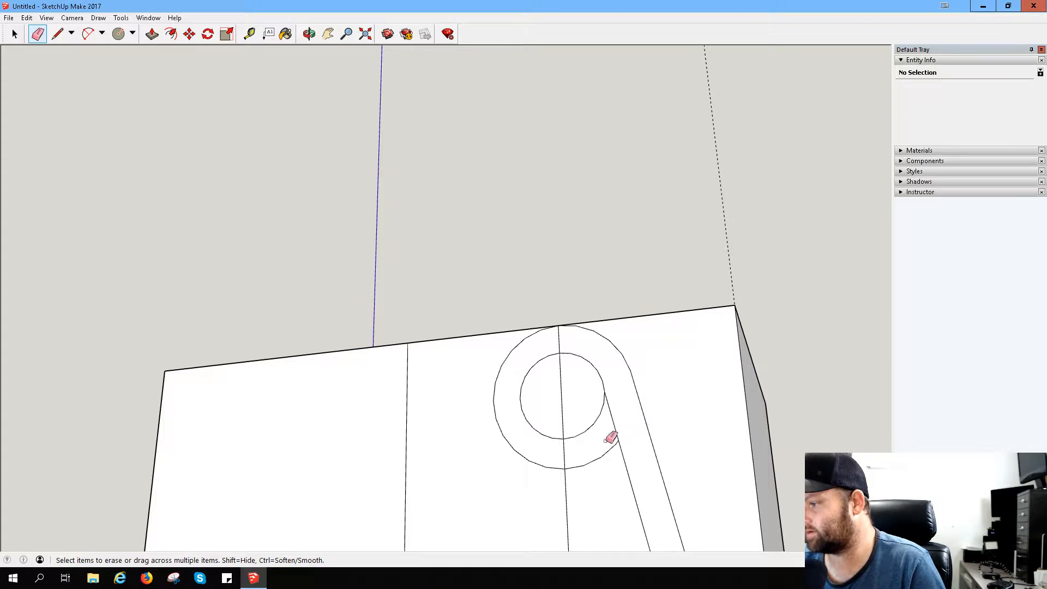
- Erase the remaining horizontal line and the short leftover segments around the lower curved corner
scroll(581, 460, down, 2)
scroll(582, 457, down, 2)
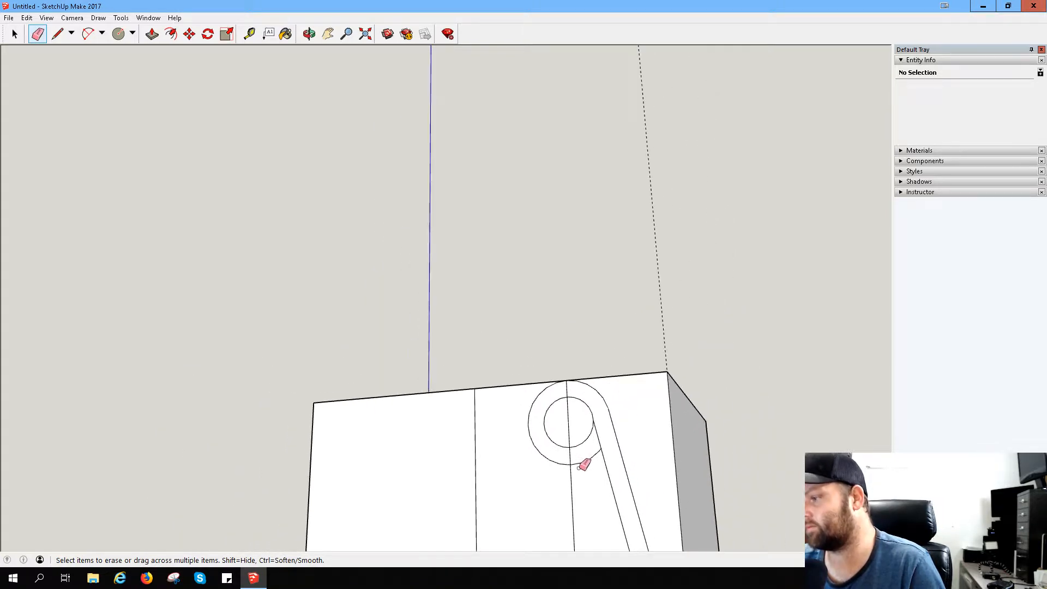
mouse_move(582, 465)
middle_down()
mouse_move(482, 496)
mouse_move(529, 463)
mouse_move(566, 498)
mouse_move(514, 523)
mouse_move(448, 521)
middle_up()
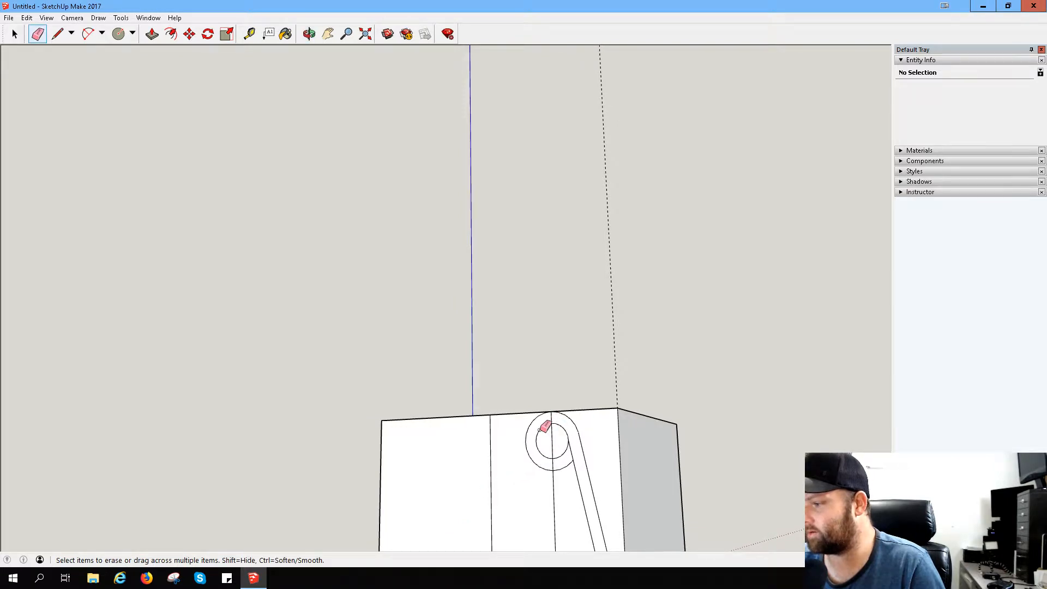
mouse_move(470, 500)
middle_down()
mouse_move(507, 476)
mouse_move(584, 379)
mouse_move(542, 491)
mouse_move(517, 521)
mouse_move(542, 528)
middle_up()
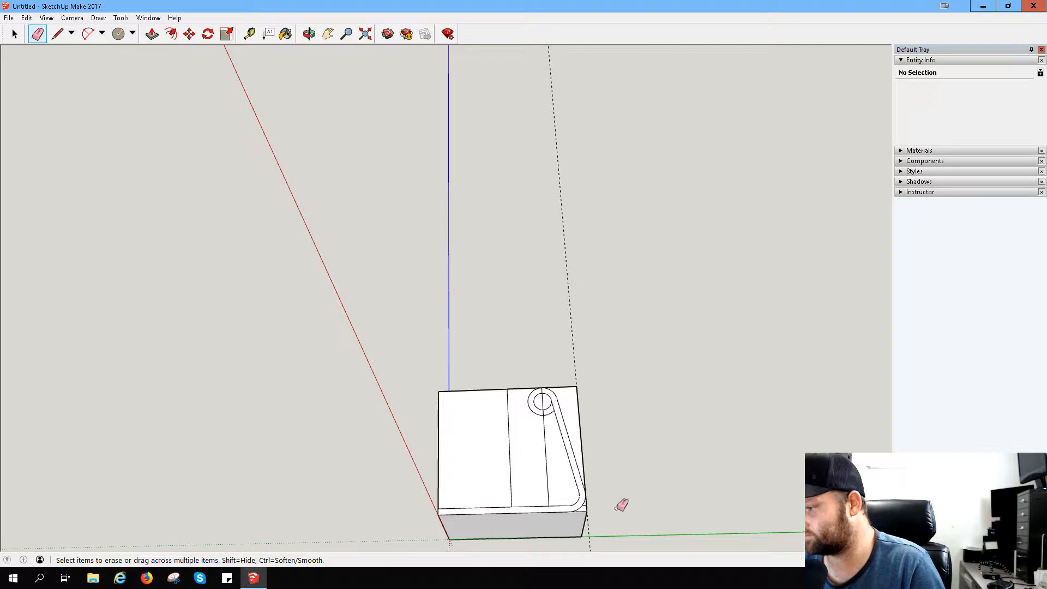
scroll(588, 512, up, 3)
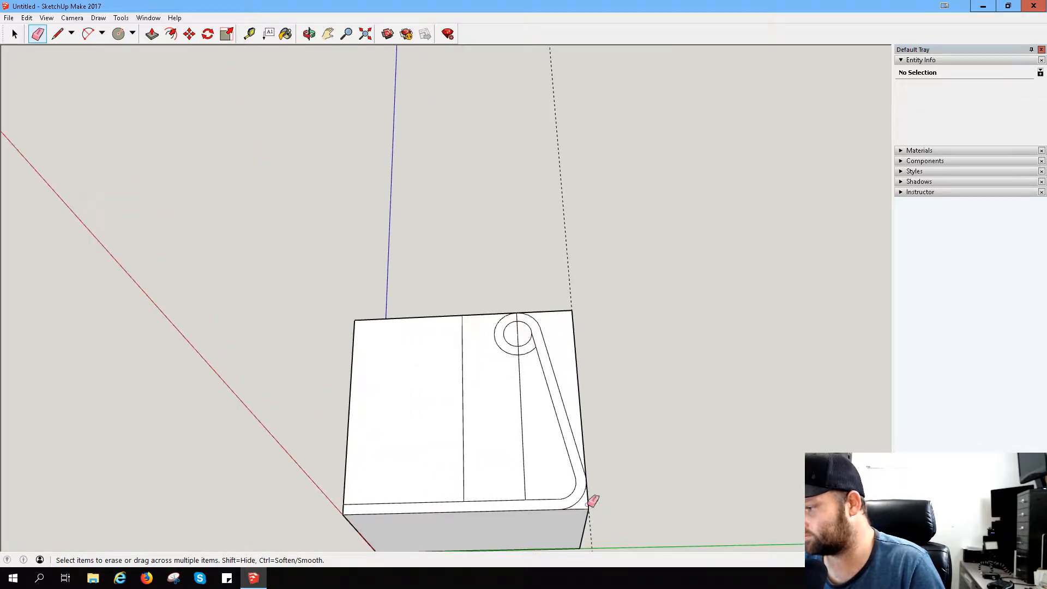
mouse_move(411, 411)
middle_down()
mouse_move(406, 483)
mouse_move(396, 418)
mouse_move(367, 437)
mouse_move(479, 362)
mouse_move(440, 406)
mouse_move(458, 390)
middle_up()
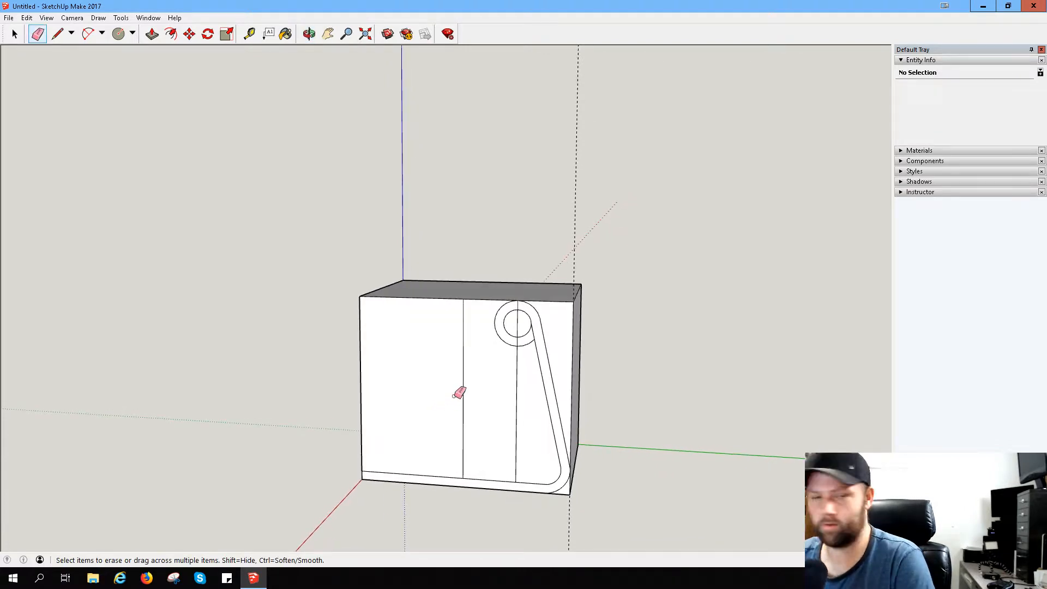
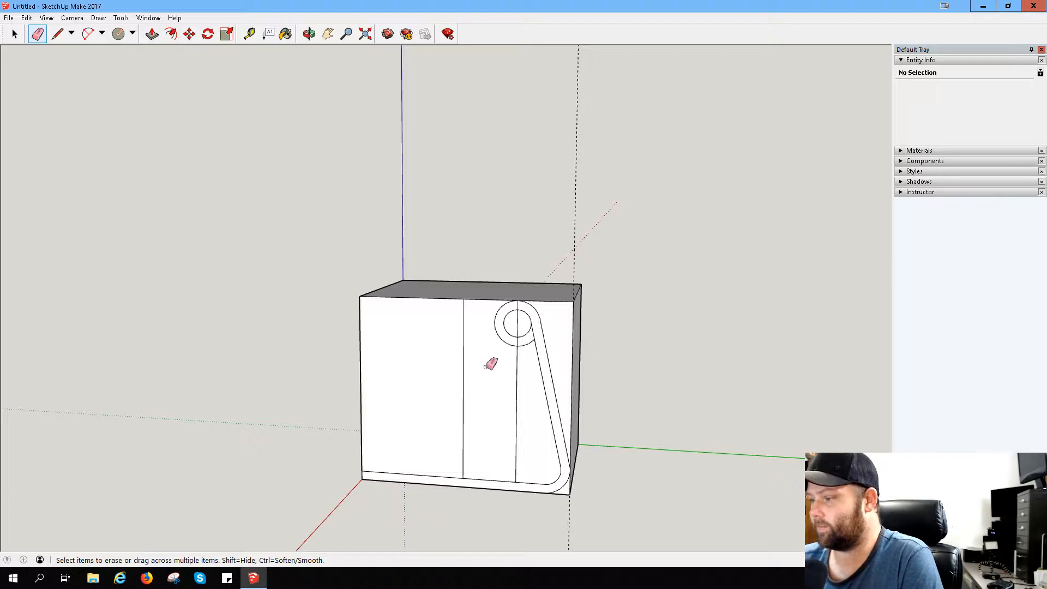
- Draw a vertical line from the midpoint of the top edge's outer half down to the base strip, opposite the curved corner
click(57, 35)
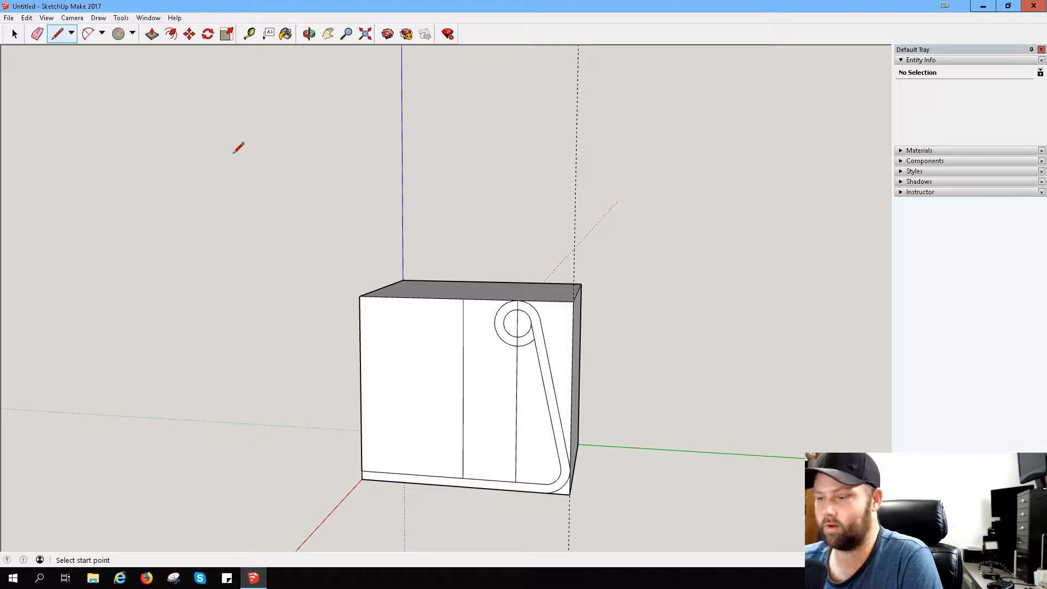
click(363, 471)
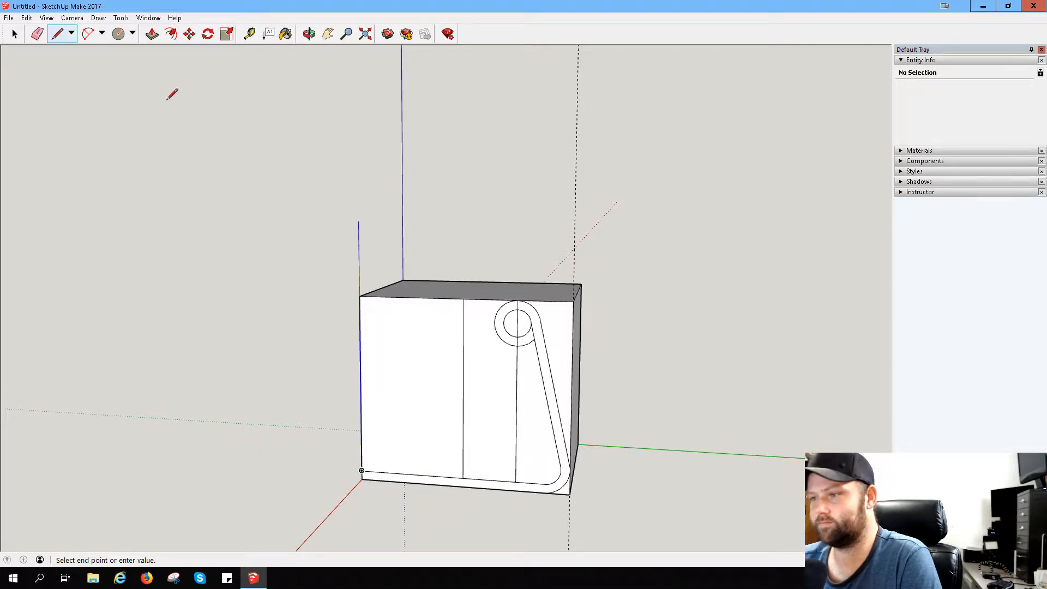
click(59, 39)
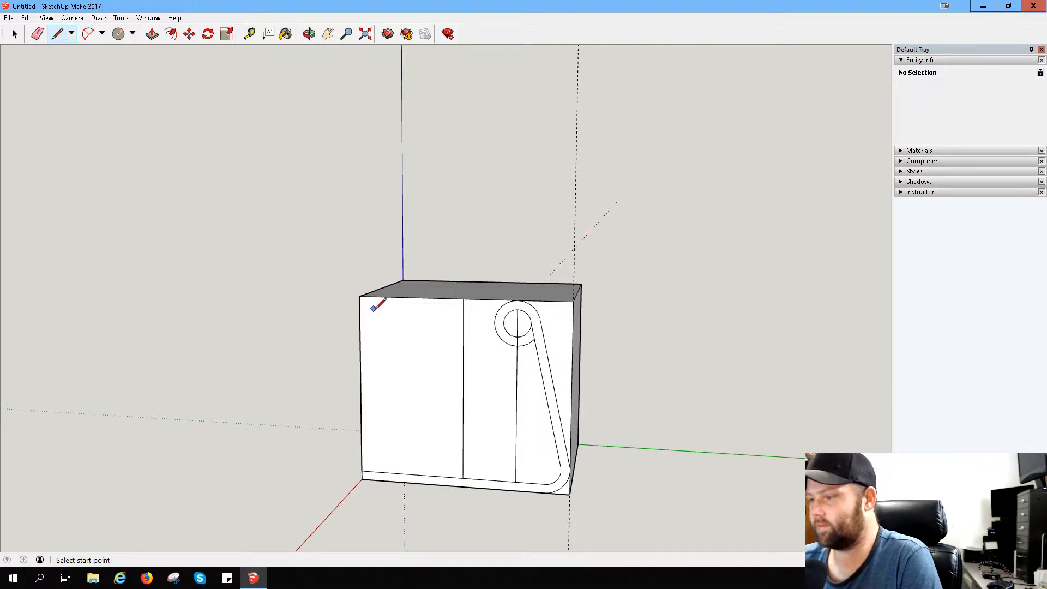
click(411, 297)
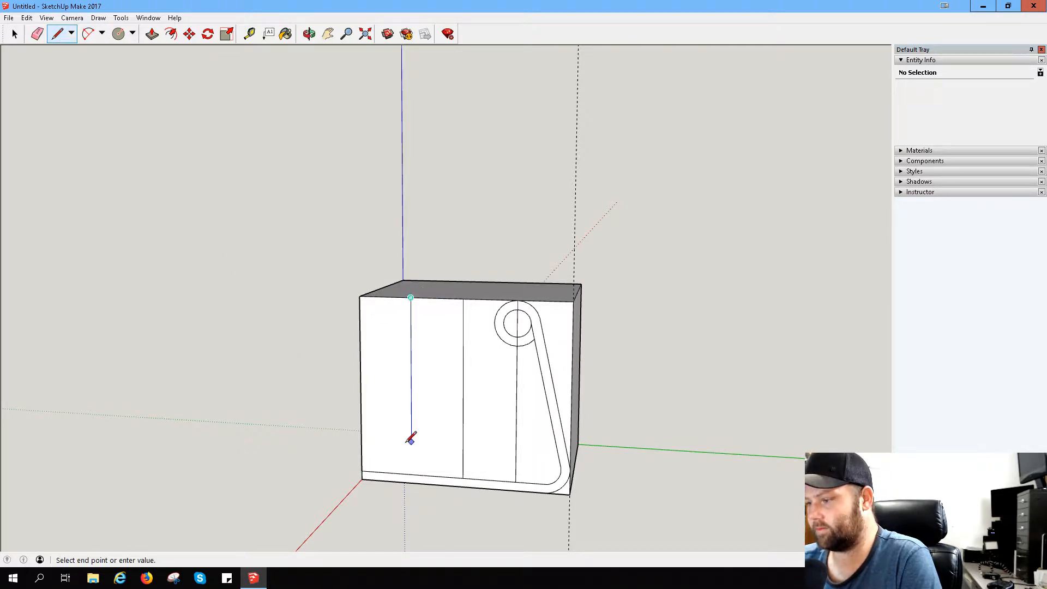
click(412, 473)
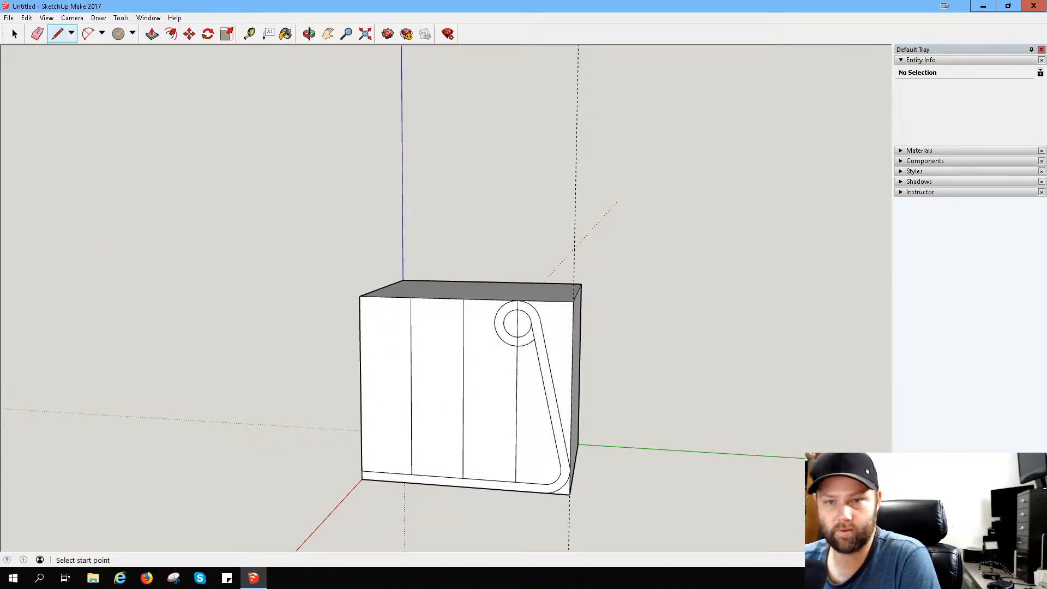
- Switch to the Amazon listing in Firefox, examine the stand's dimensioned photo and main photo, and return to SketchUp
key(alt+Tab)
mouse_move(297, 232)
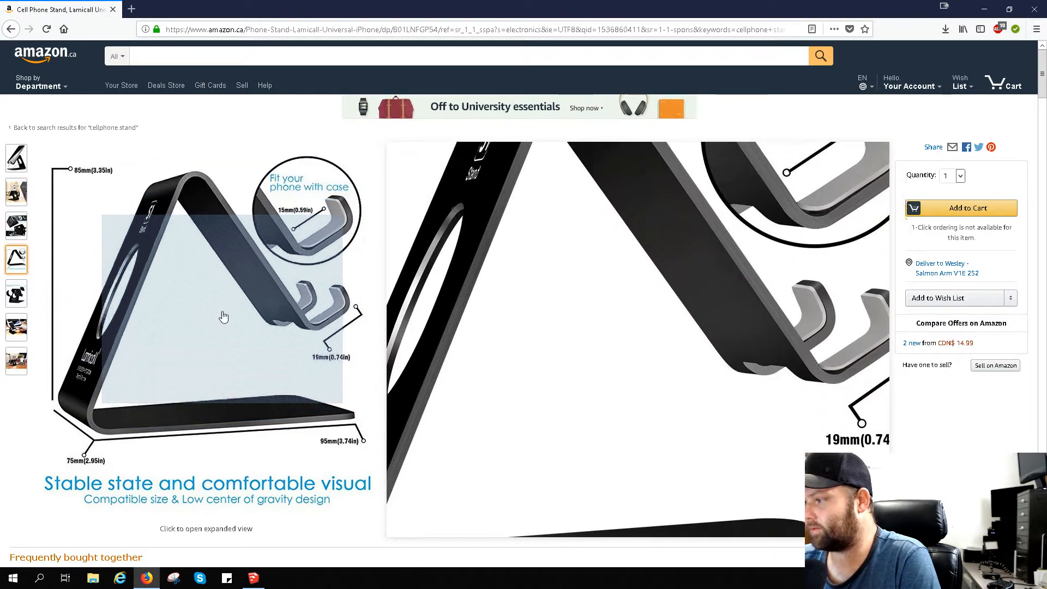
mouse_move(13, 165)
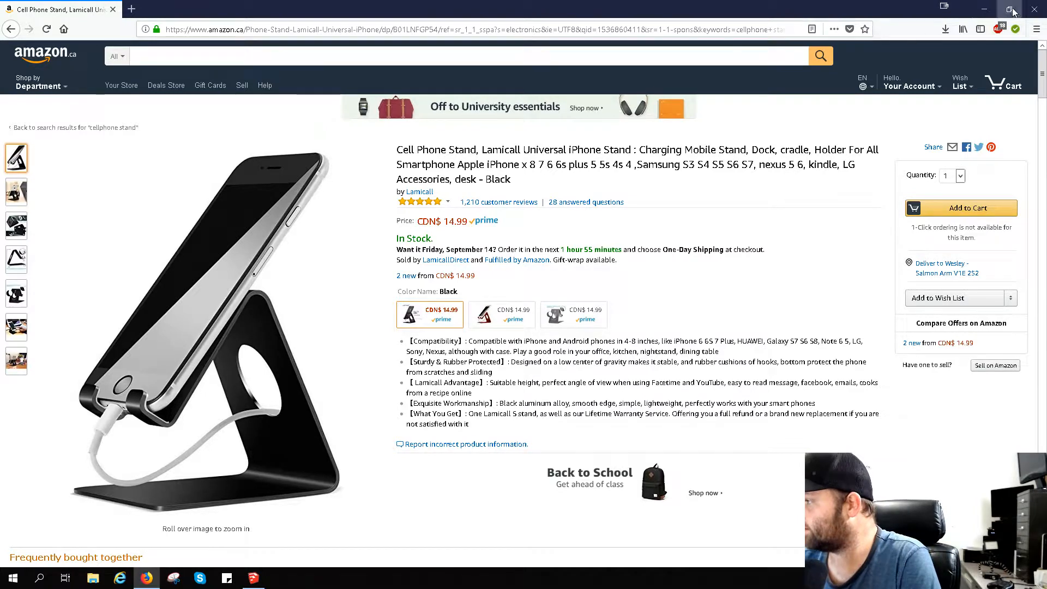
click(945, 8)
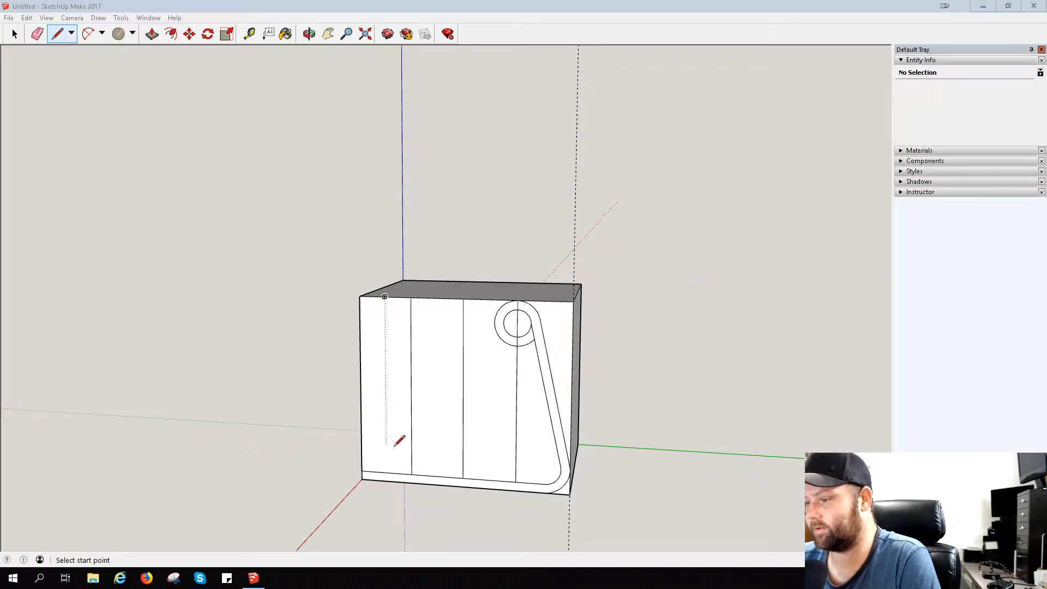
- Draw two short horizontal lines from the outer vertical edge to the new divider, at mid-height and halfway between there and the base strip
click(361, 384)
click(412, 387)
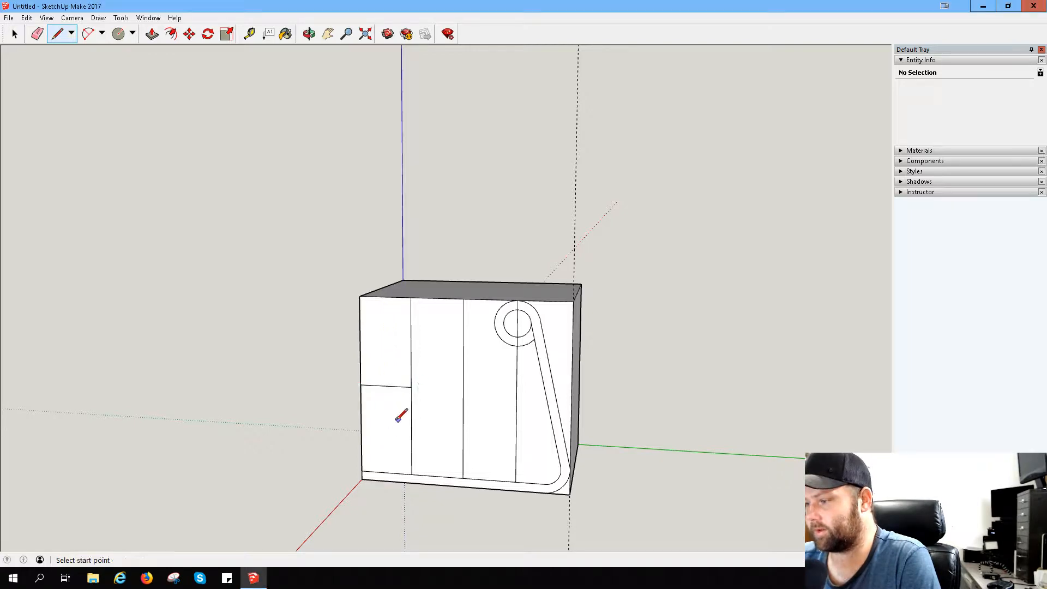
click(362, 428)
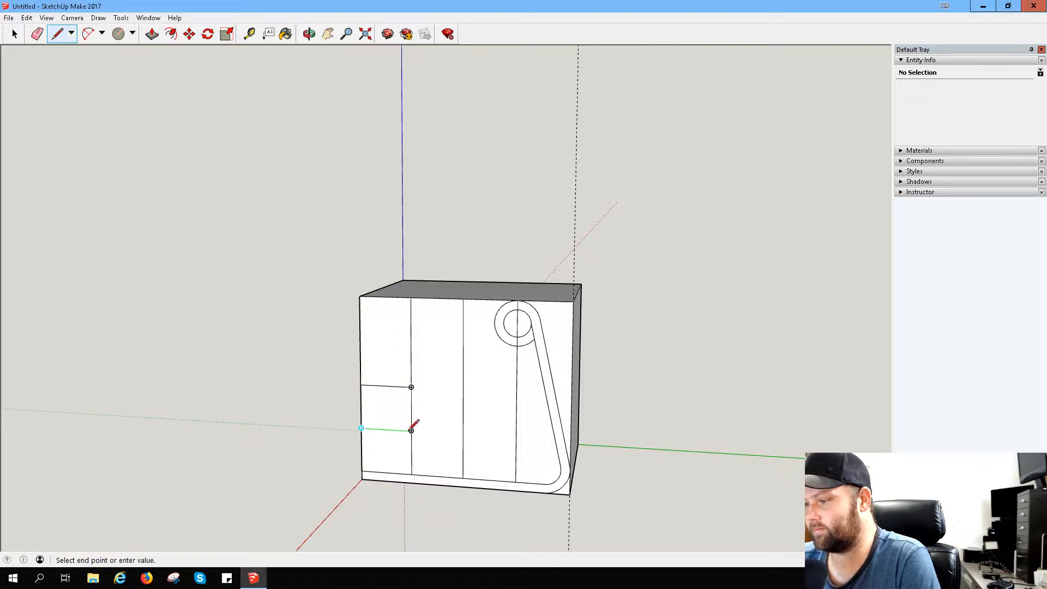
click(412, 431)
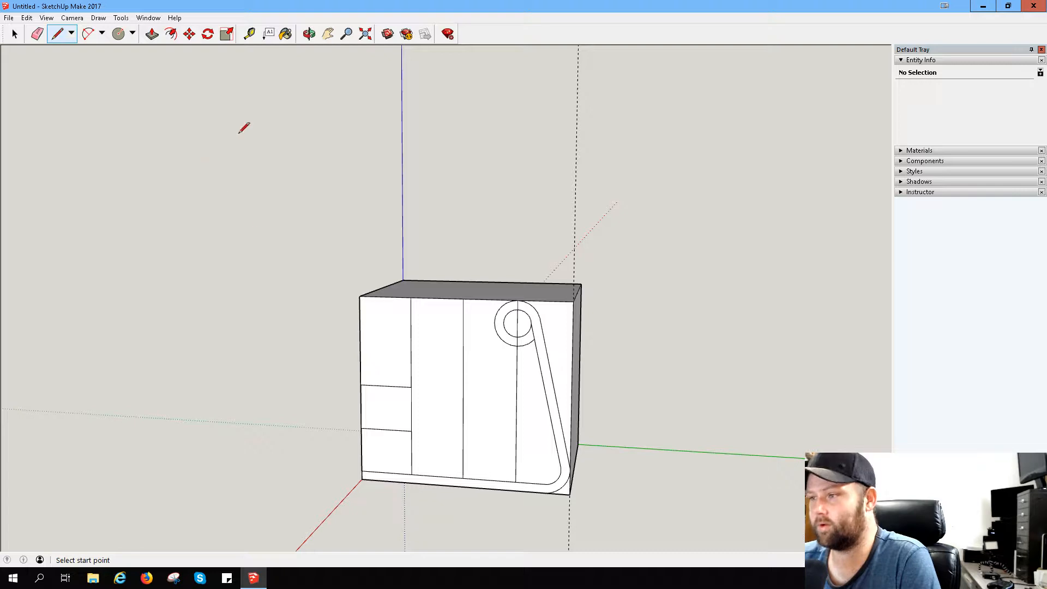
- Try a vertical line between the midpoints of the two short horizontal lines, checking distances from their endpoints, and undo it
click(250, 34)
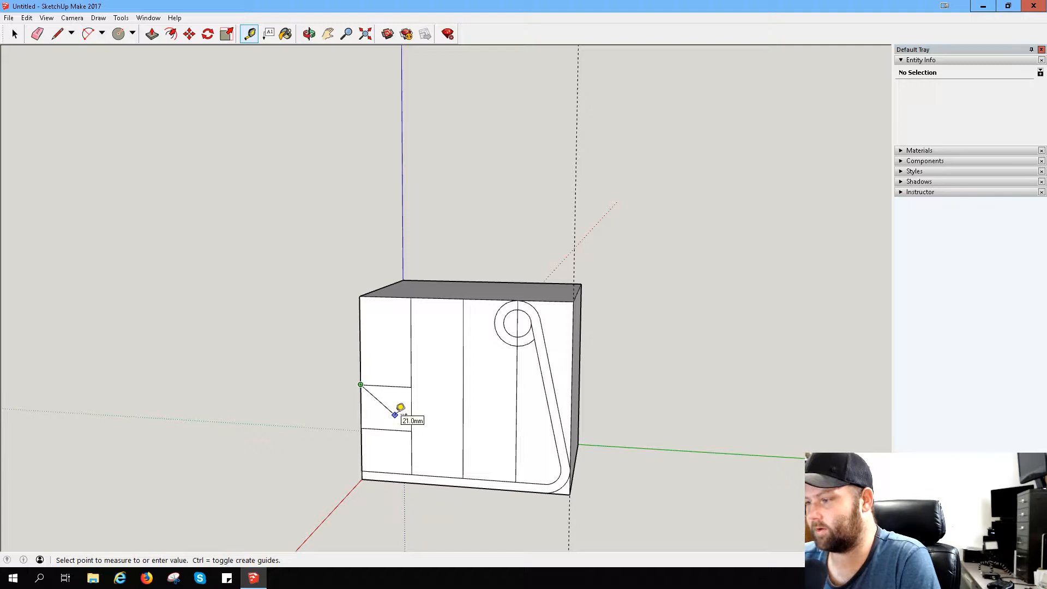
click(59, 36)
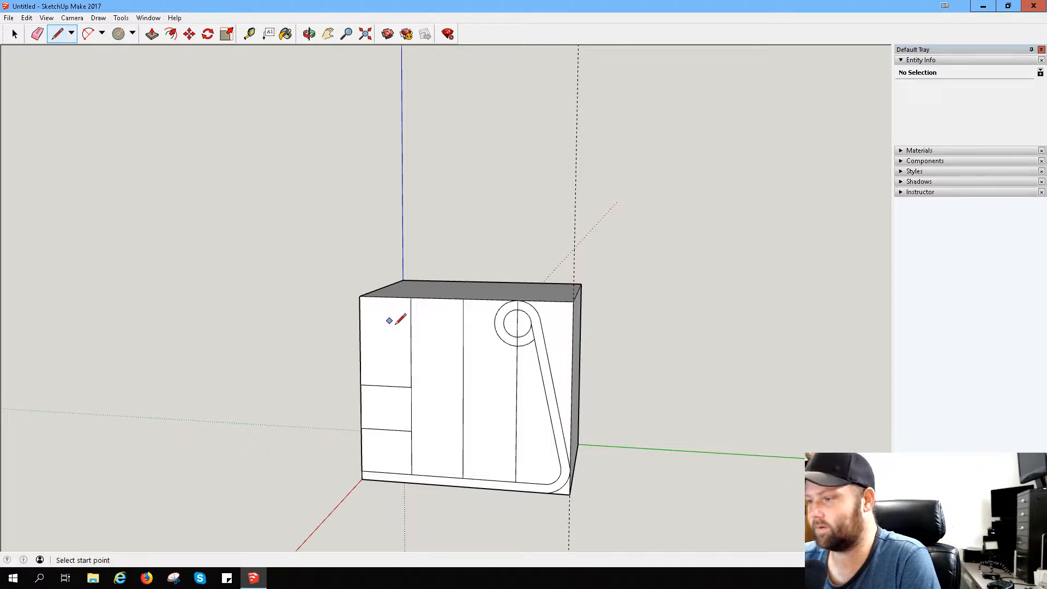
click(386, 386)
click(385, 431)
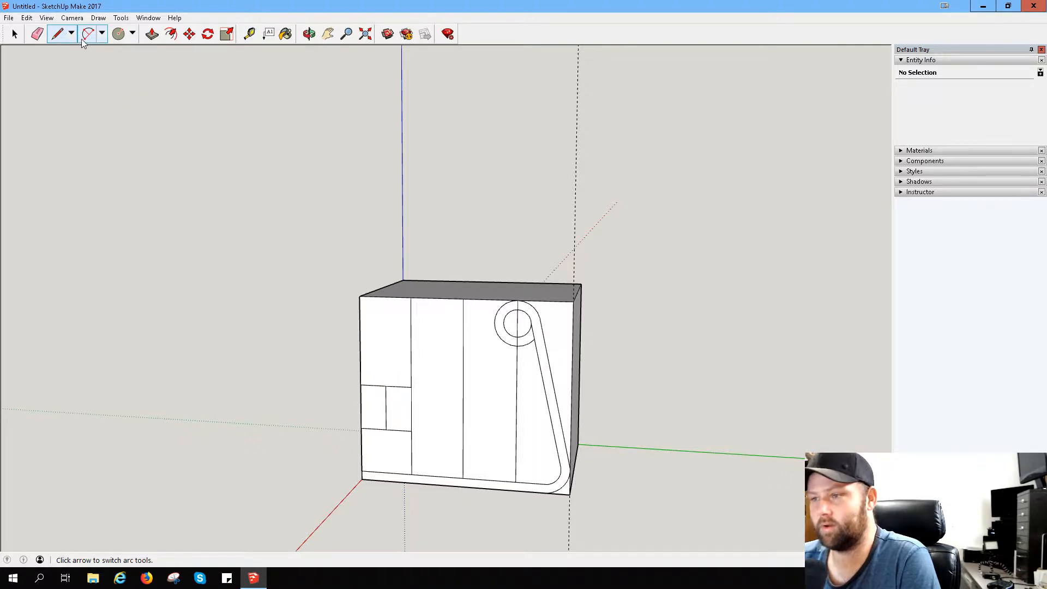
click(249, 34)
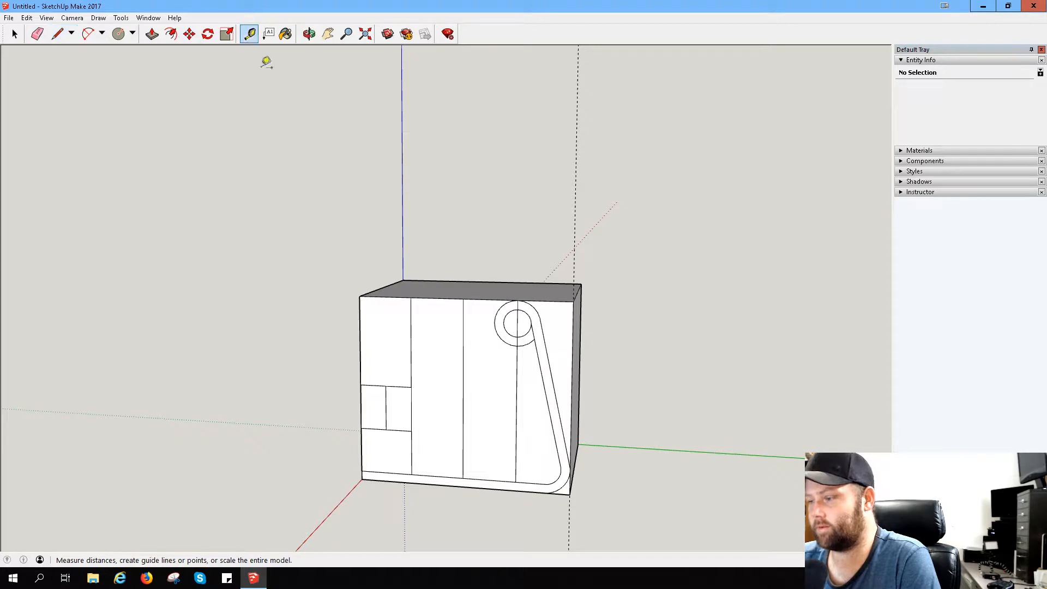
click(386, 430)
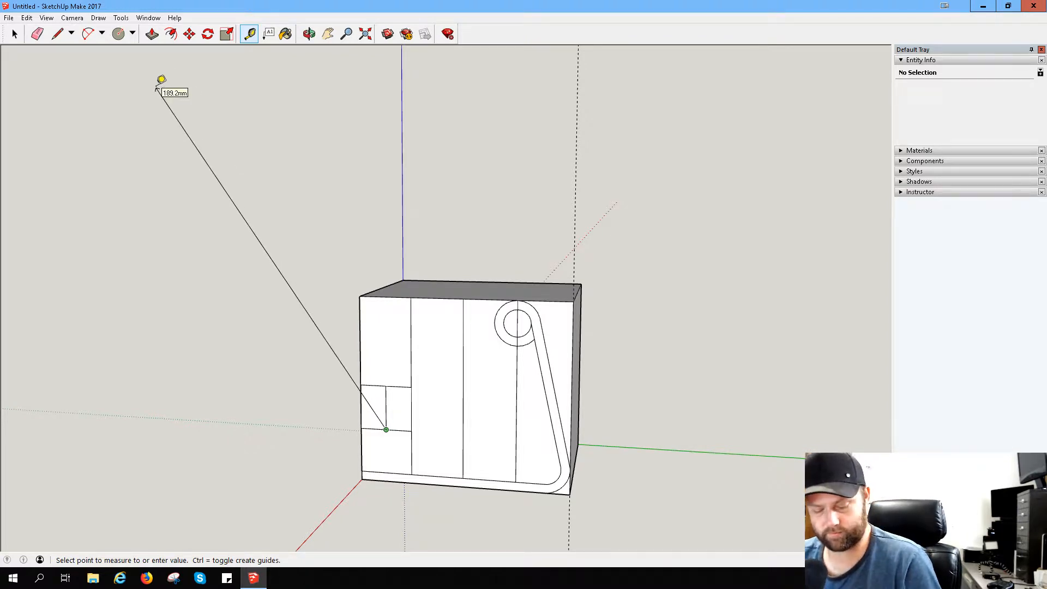
key(Escape)
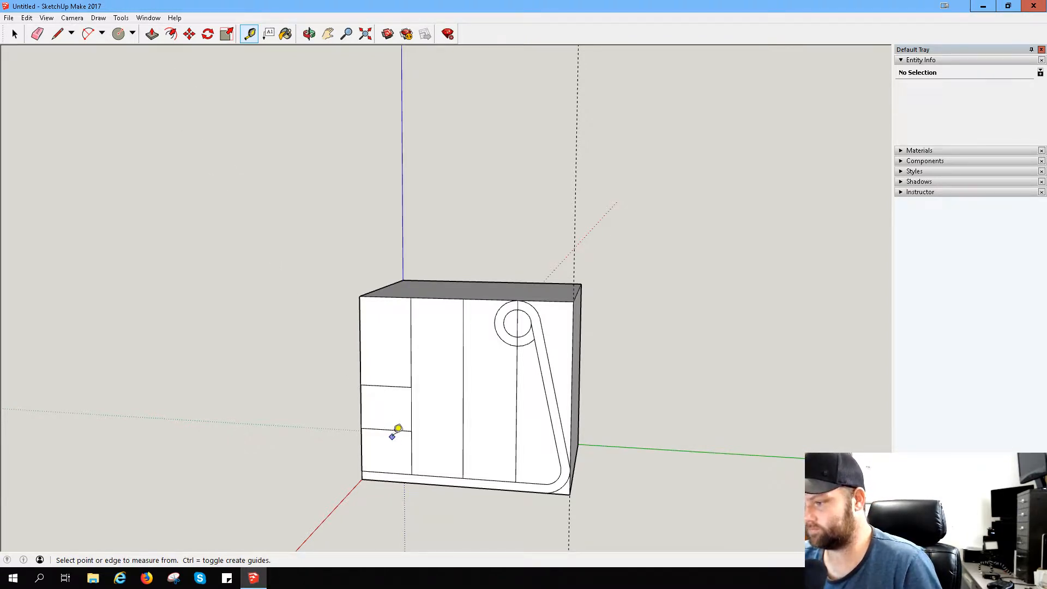
click(411, 431)
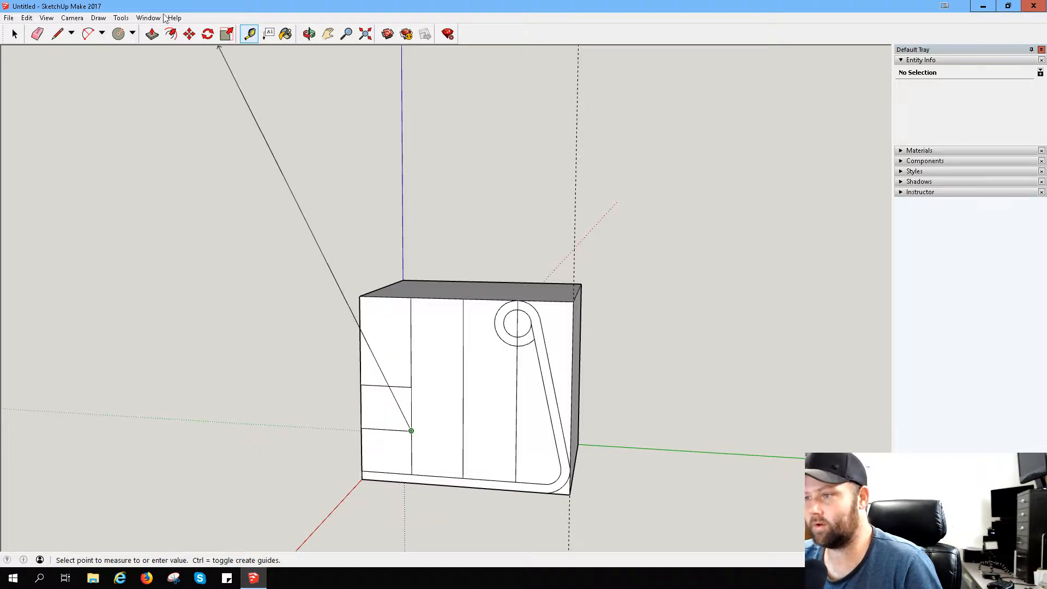
- Draw a vertical line from the lower short horizontal line's midpoint to the upper one's midpoint
click(57, 34)
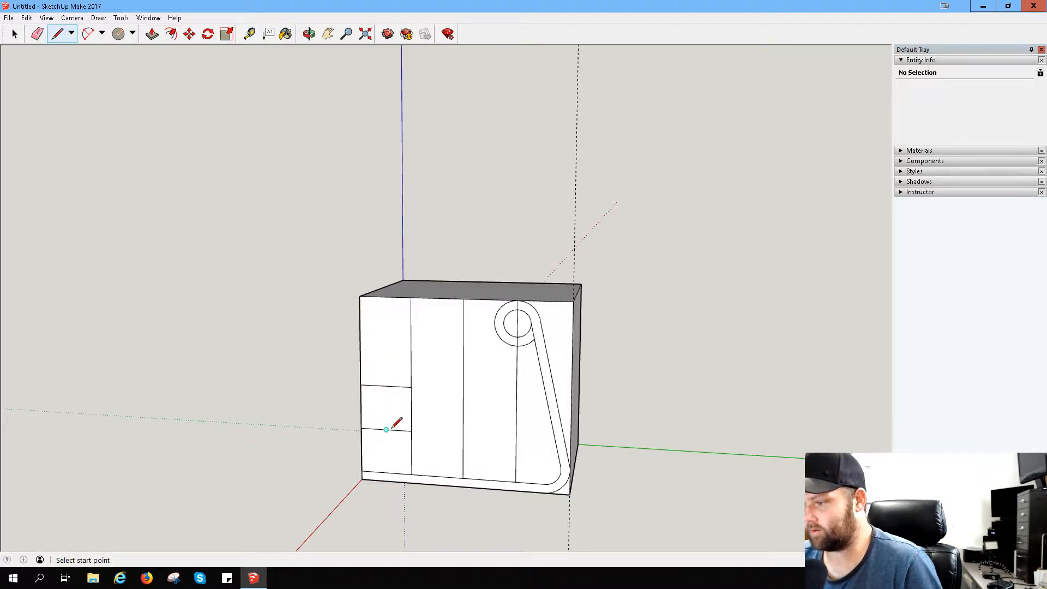
click(386, 430)
click(386, 386)
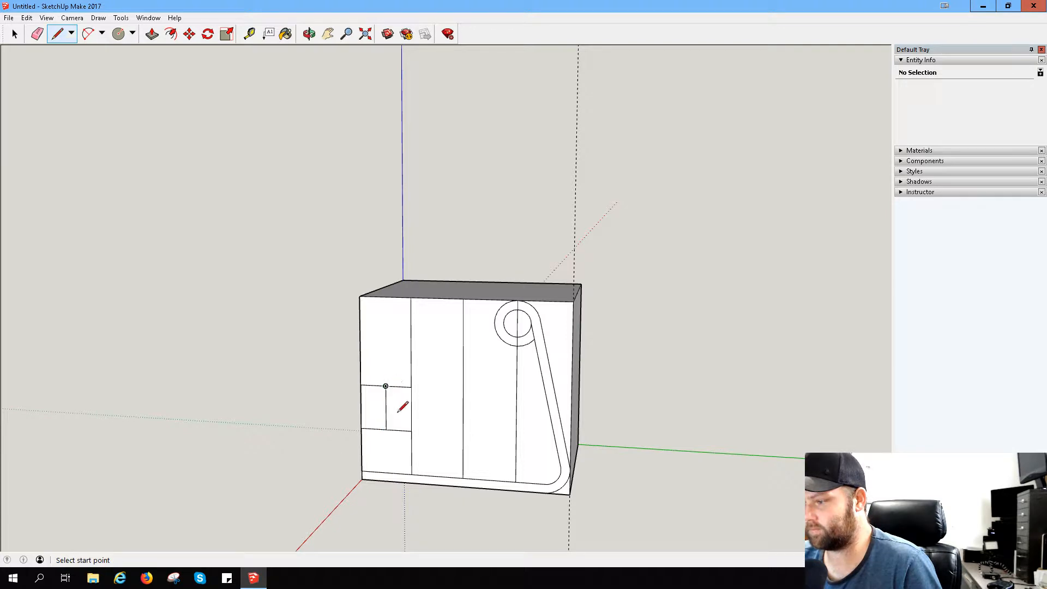
- From the midpoint of the lower short line's inner half, draw a slanted line to the inner circle and a vertical line to the upper short line
click(399, 430)
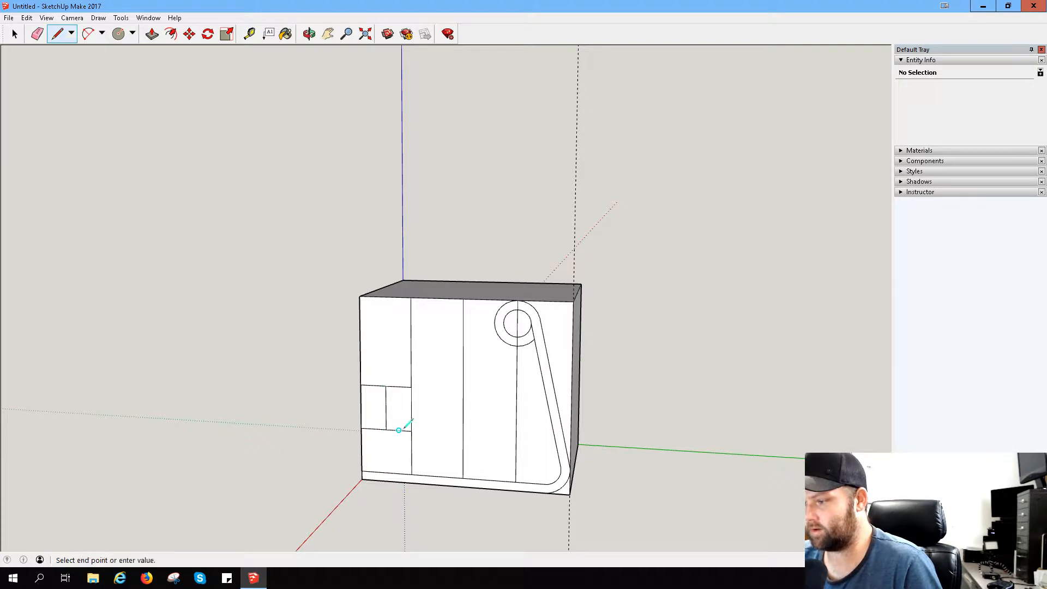
click(360, 406)
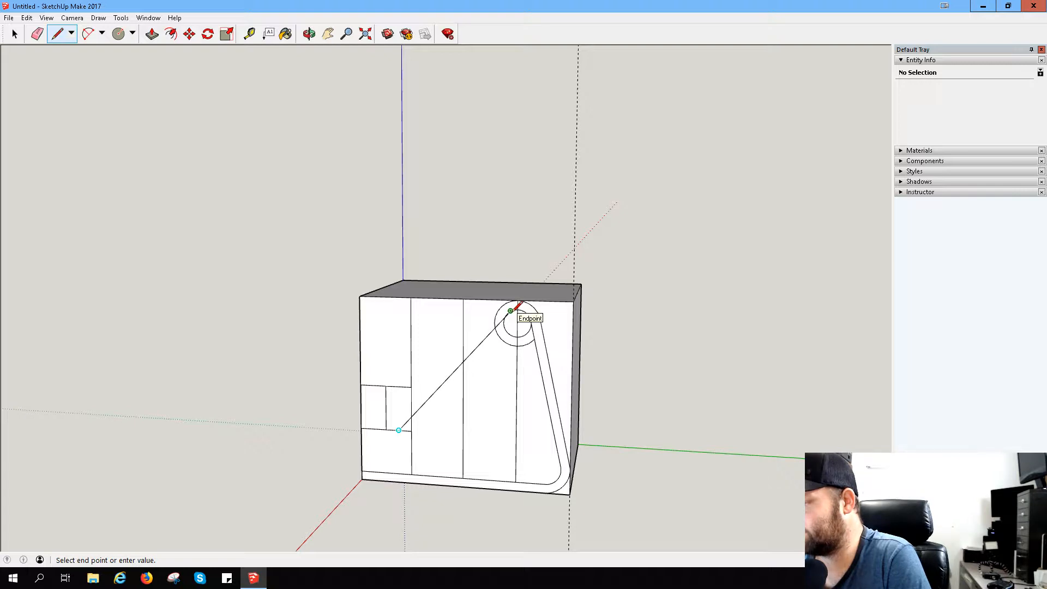
click(511, 311)
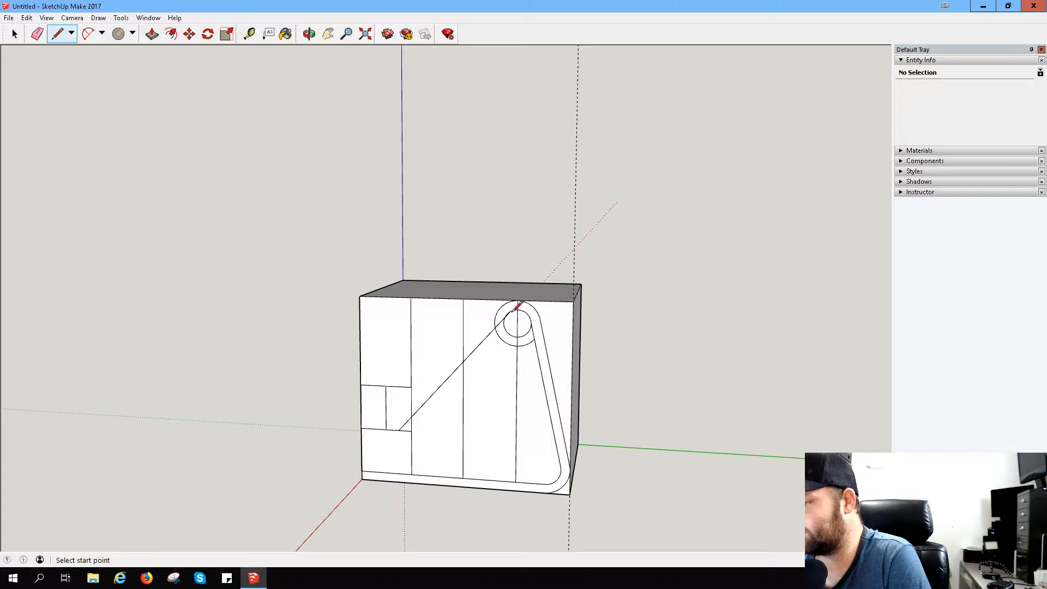
click(399, 430)
click(398, 387)
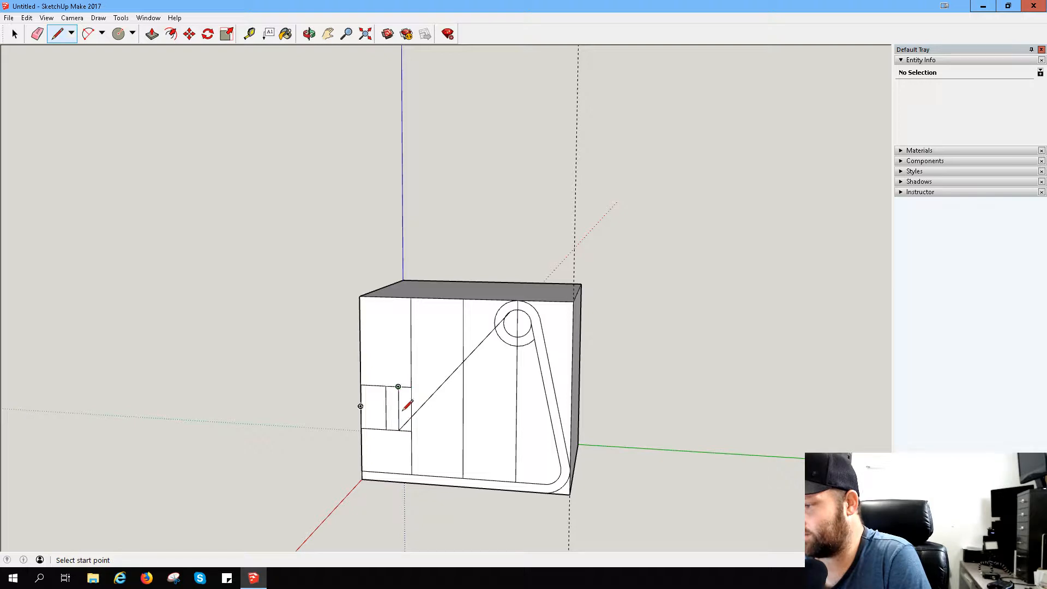
- Draw a second slanted line from a point slightly above the first one's lower end to the outer circle
click(399, 430)
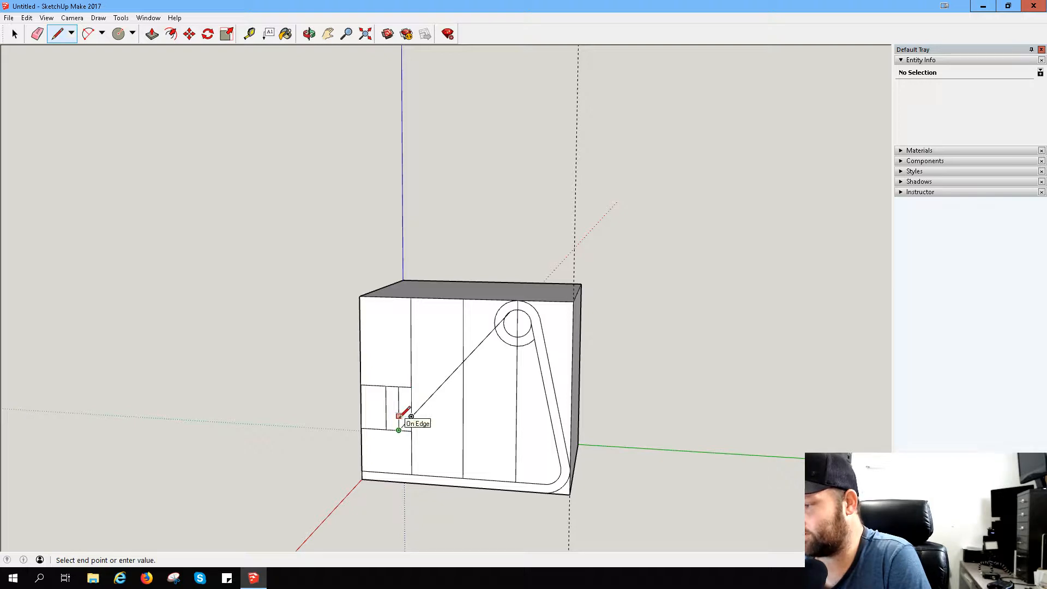
scroll(405, 413, up, 8)
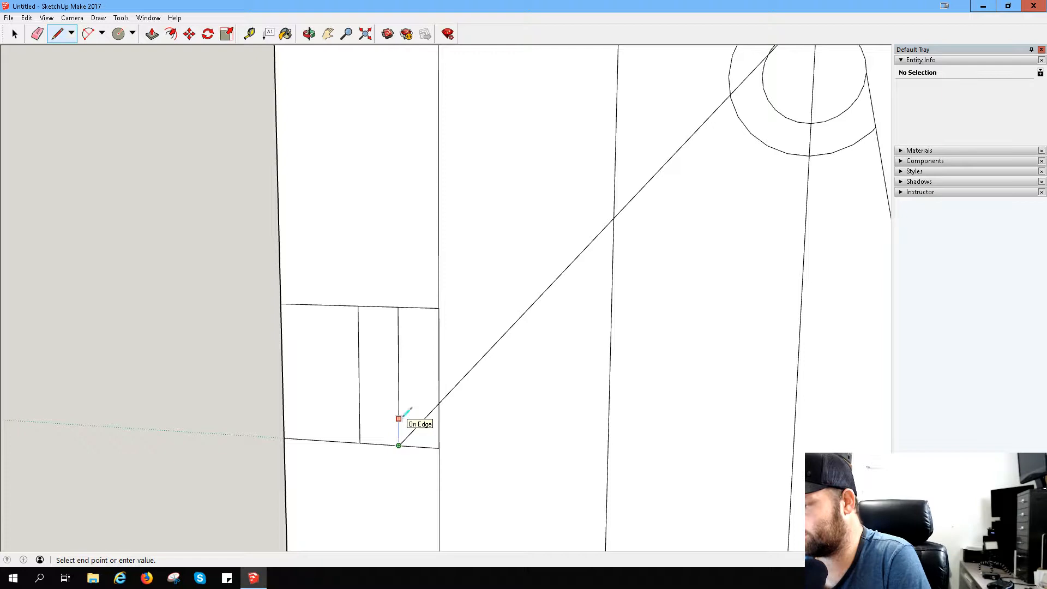
key(Escape)
click(399, 419)
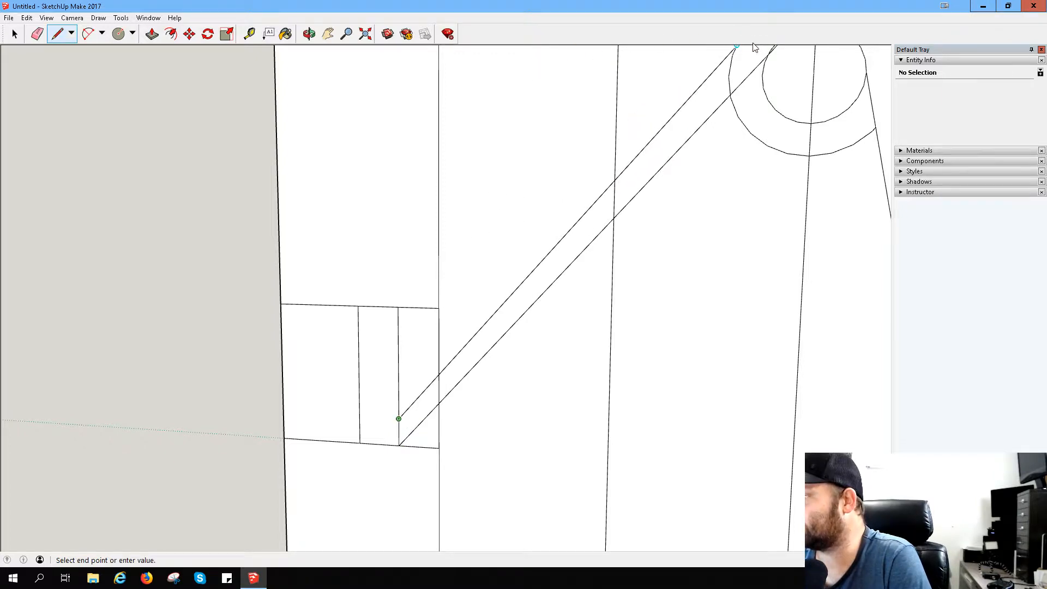
scroll(744, 52, down, 5)
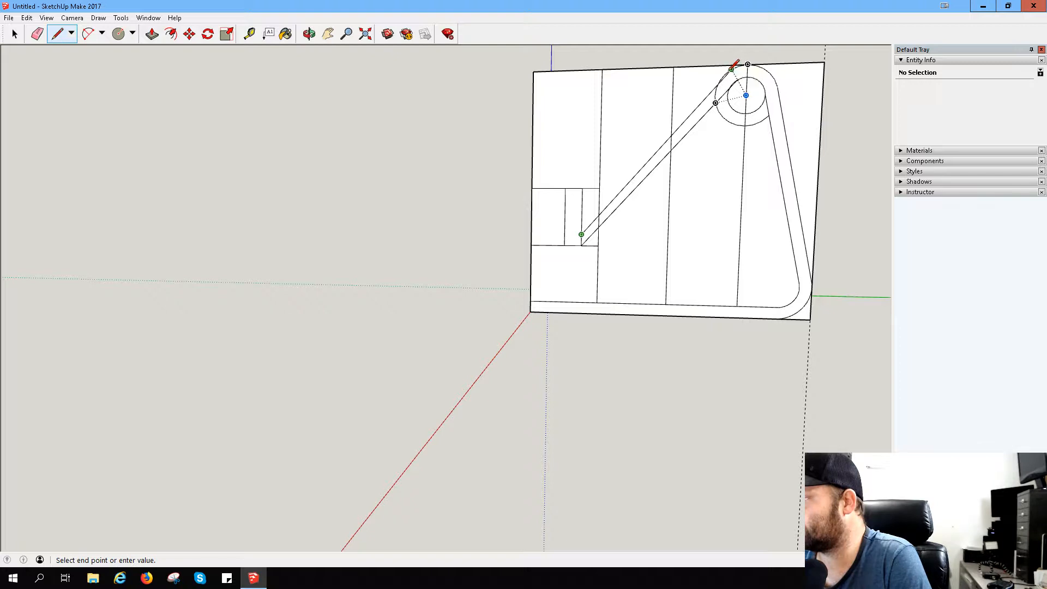
click(725, 74)
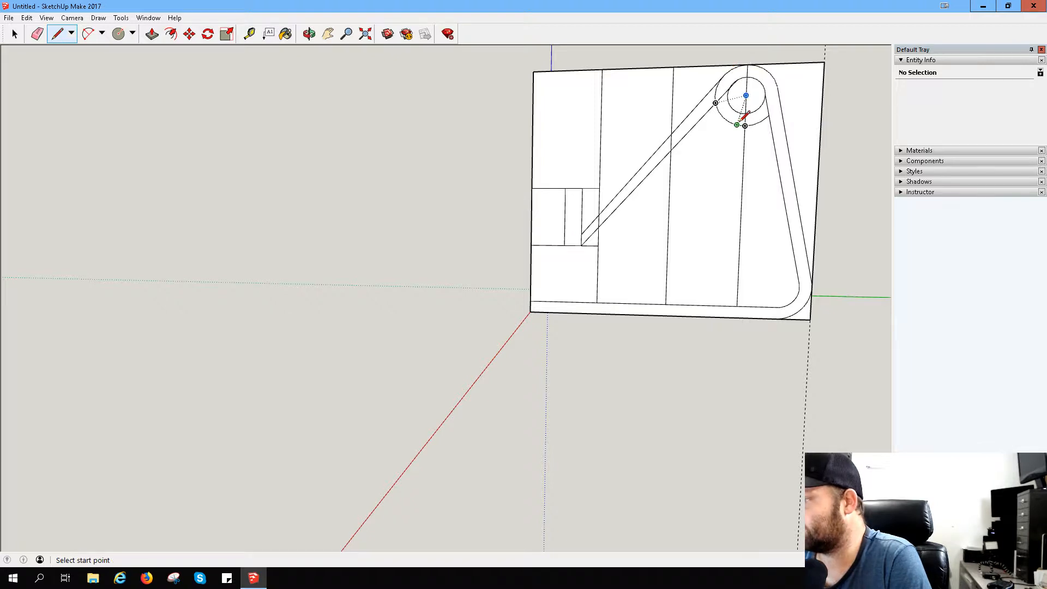
- Measure the gap between the two slanted lines along their length and at their lower ends, placing a guide along the upper one
scroll(743, 117, up, 5)
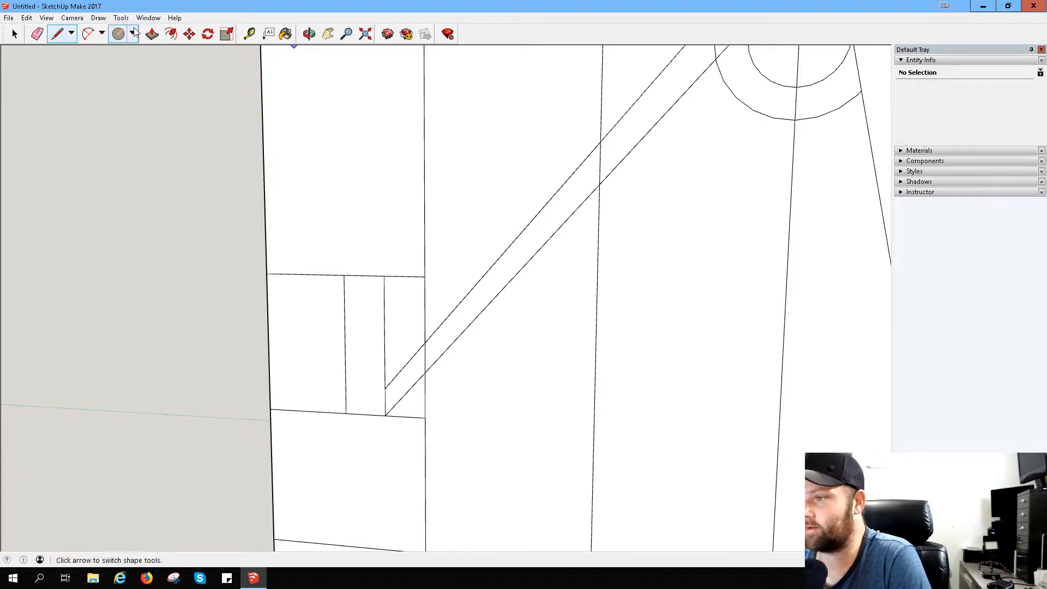
click(251, 34)
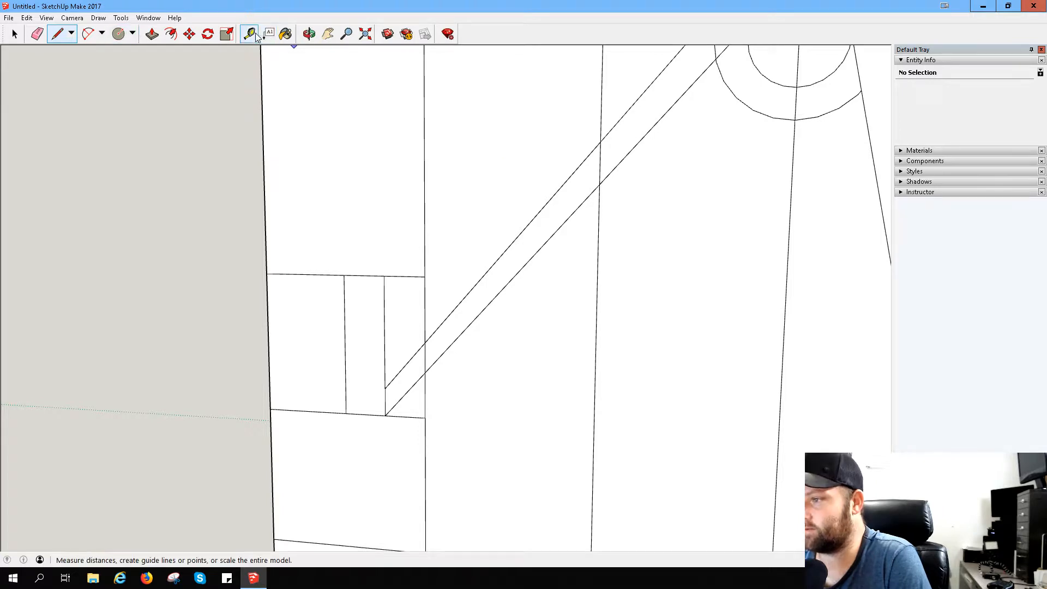
click(516, 238)
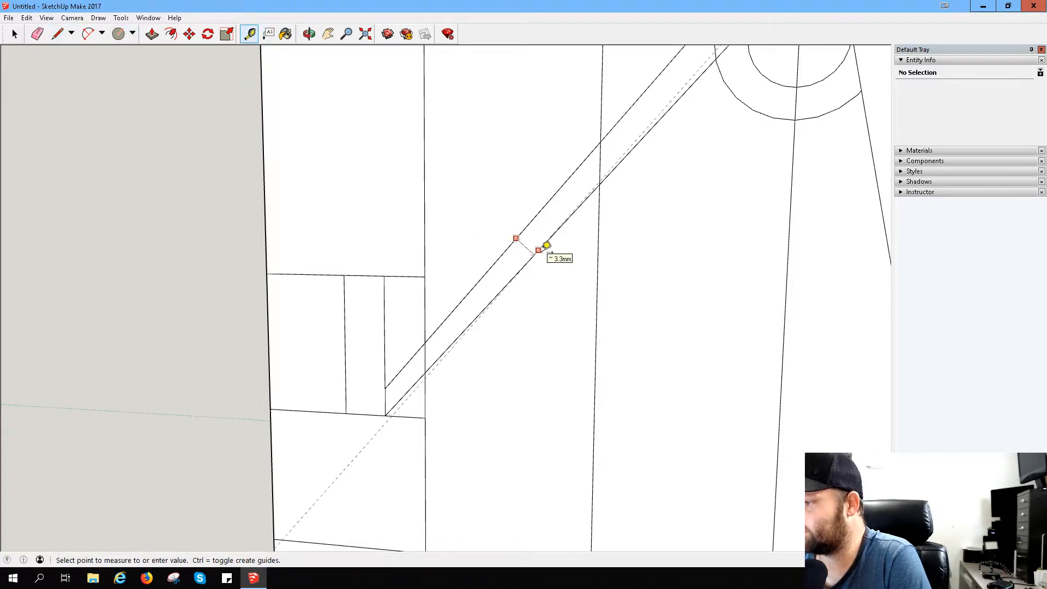
click(388, 380)
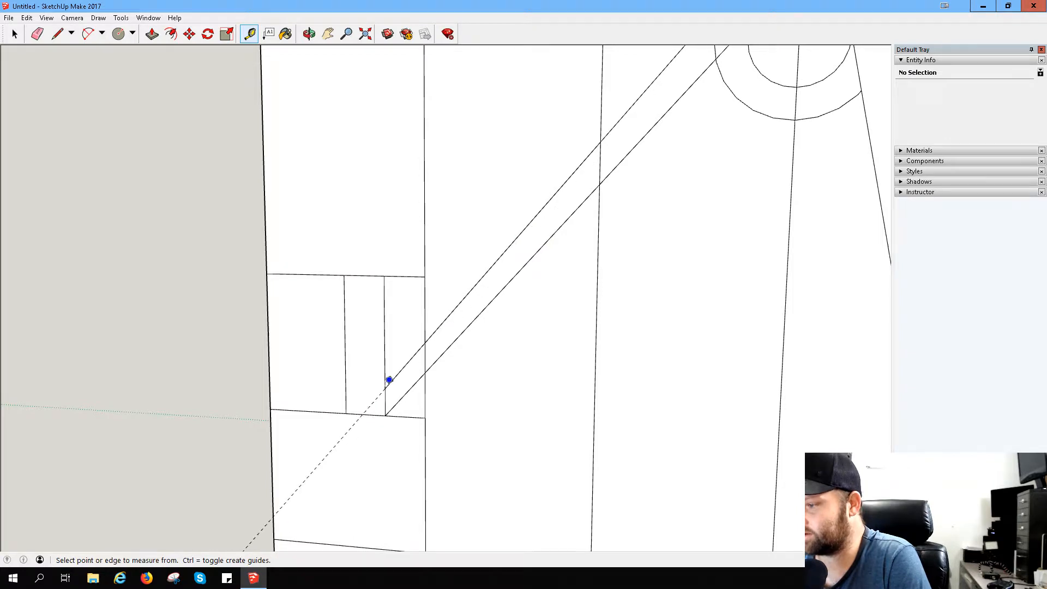
click(388, 412)
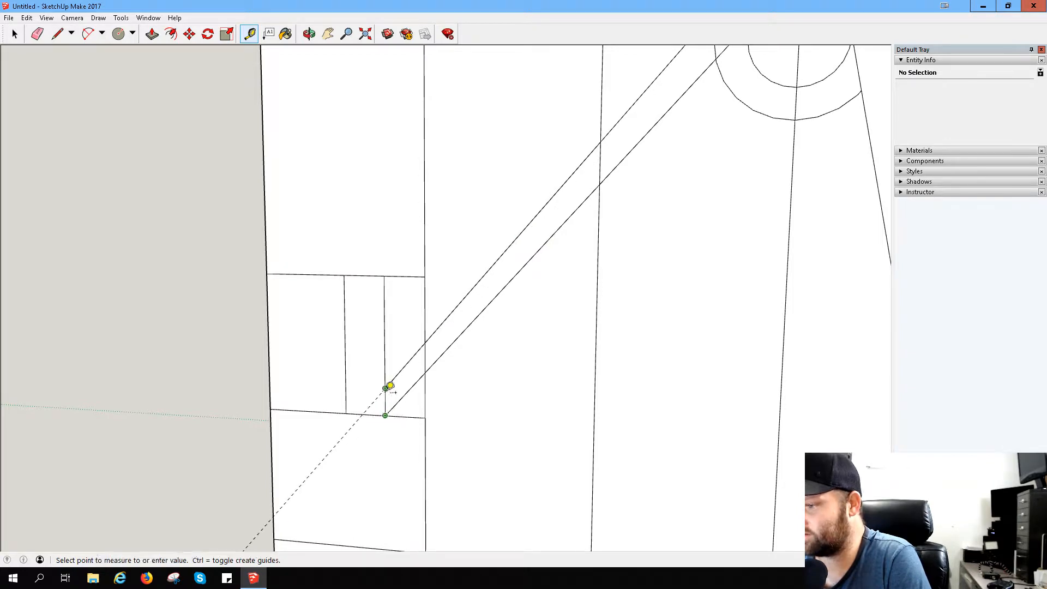
scroll(700, 102, down, 6)
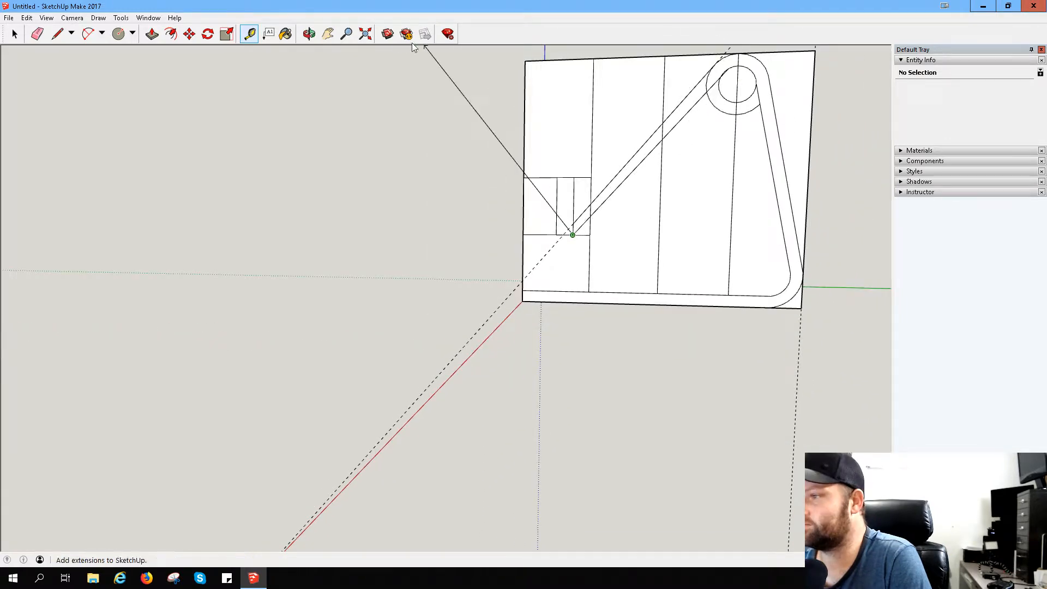
click(328, 33)
drag(698, 115, 559, 267)
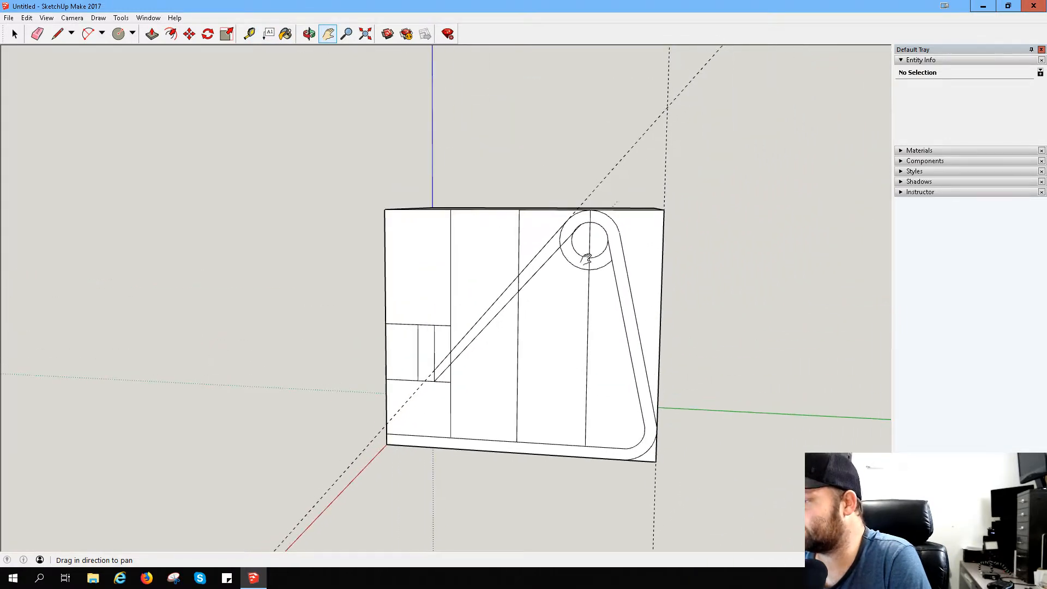
- Erase the diagonal guide and the upper slanted line ending on the outer circle
scroll(543, 327, up, 3)
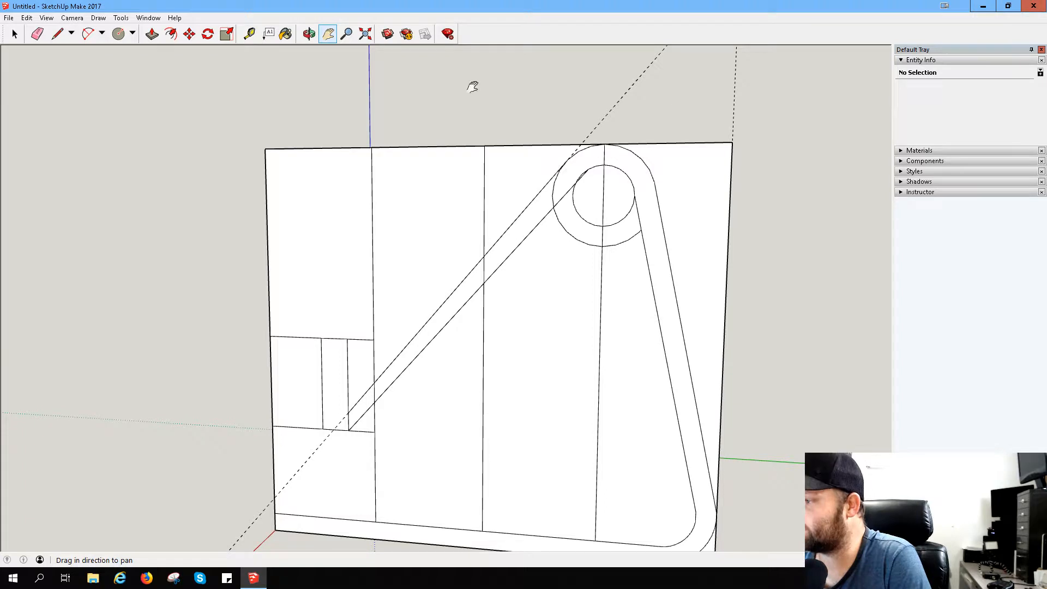
click(250, 34)
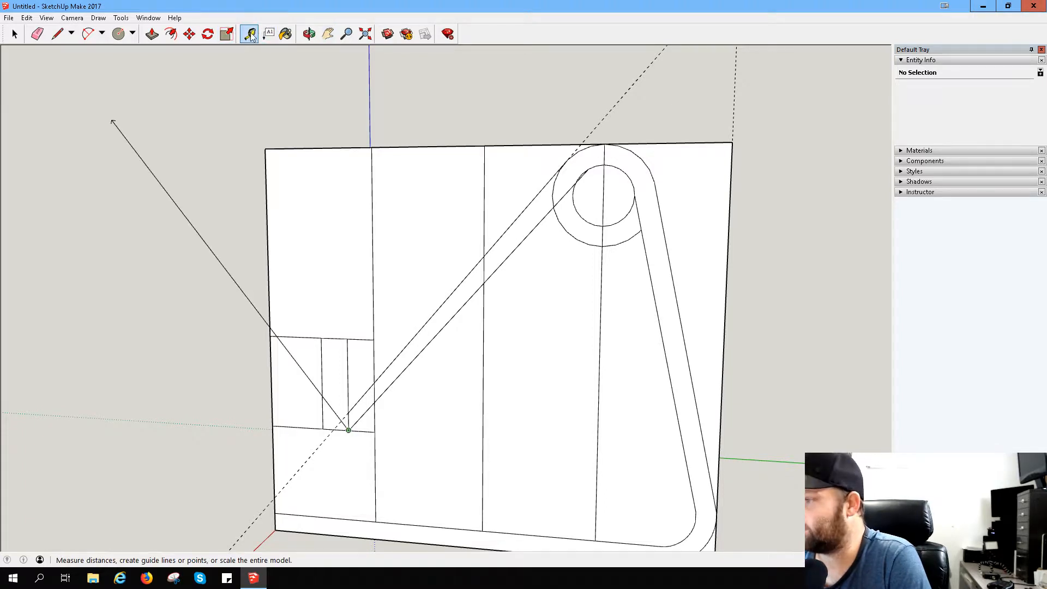
click(348, 431)
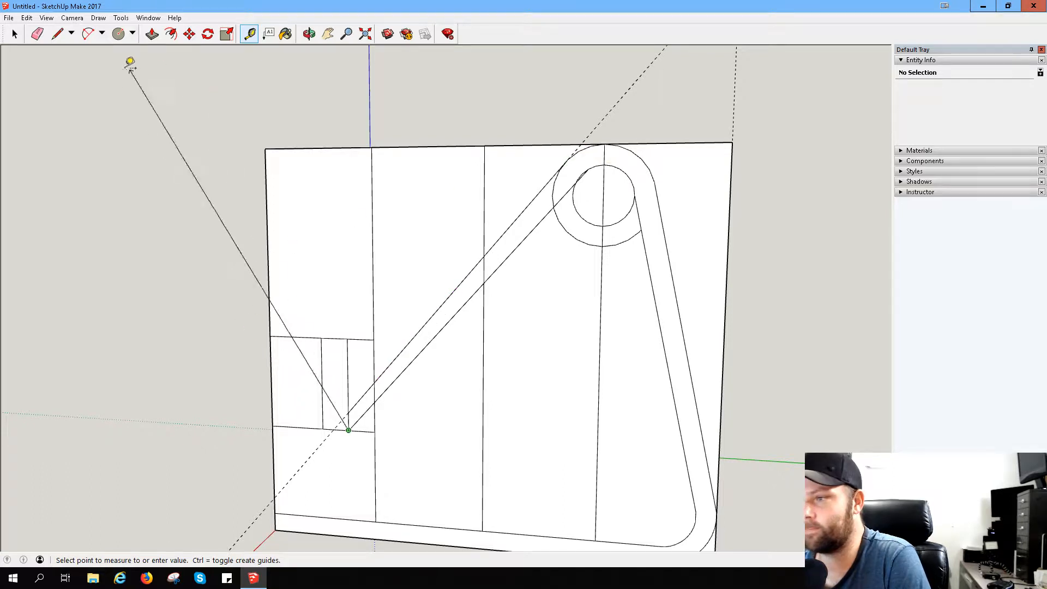
click(38, 34)
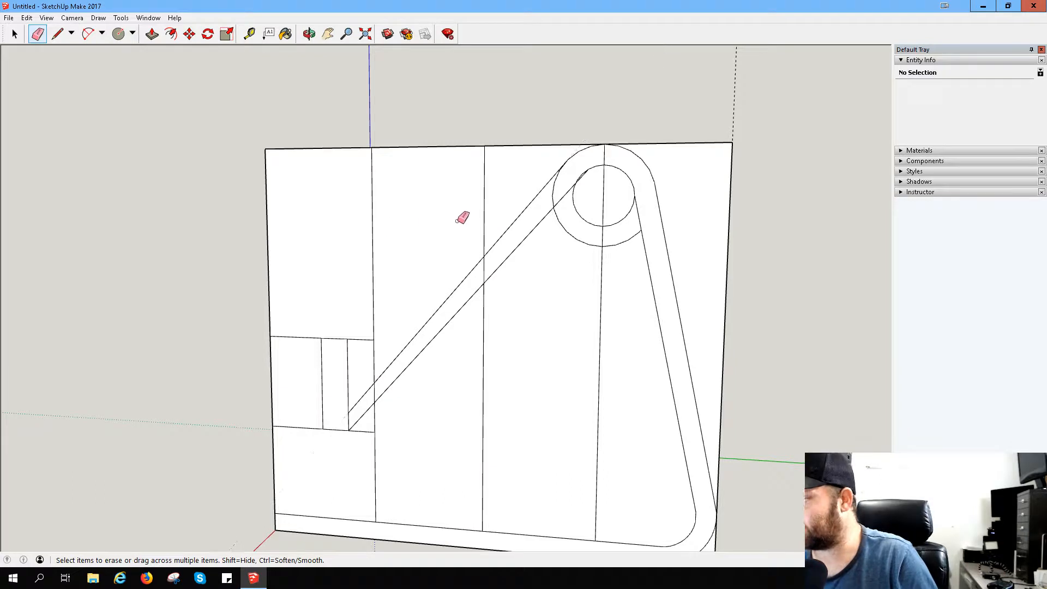
drag(562, 189, 596, 171)
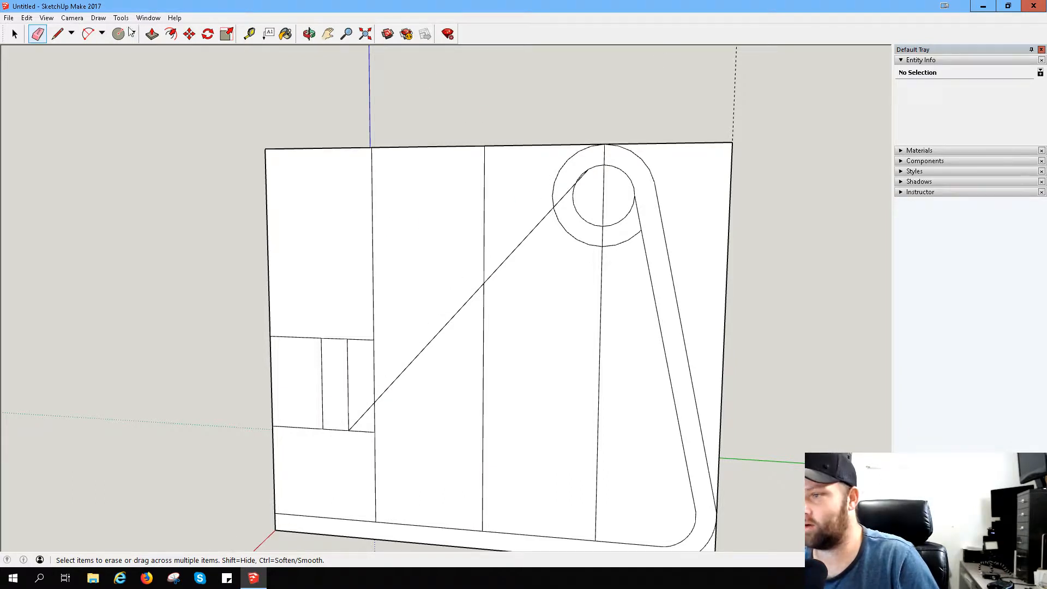
- Place a guide from the circles' centre through the slanted line's upper end to the matching point on the outer circle
click(254, 36)
click(603, 195)
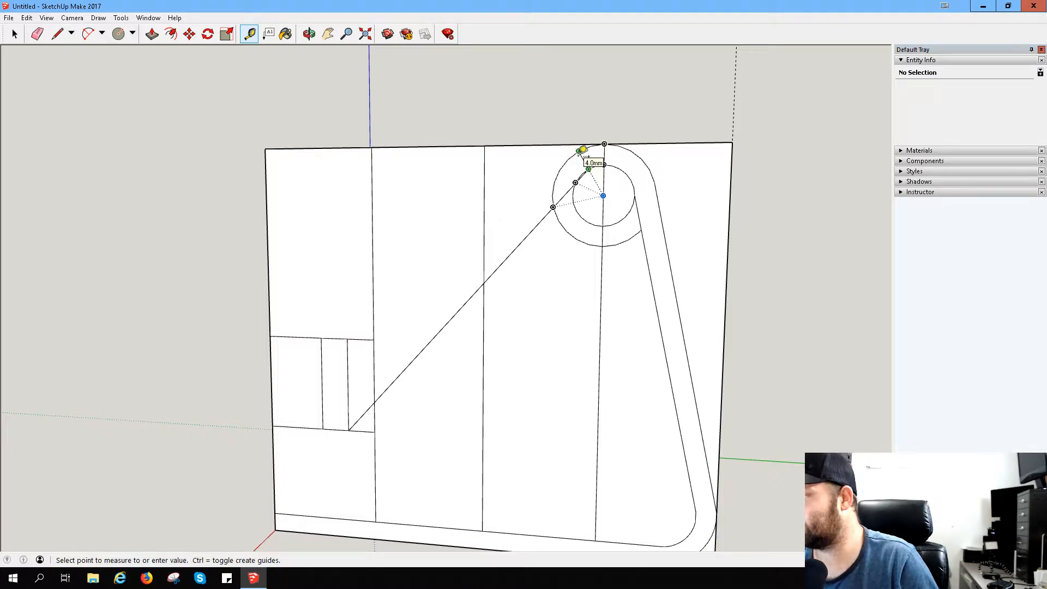
click(583, 149)
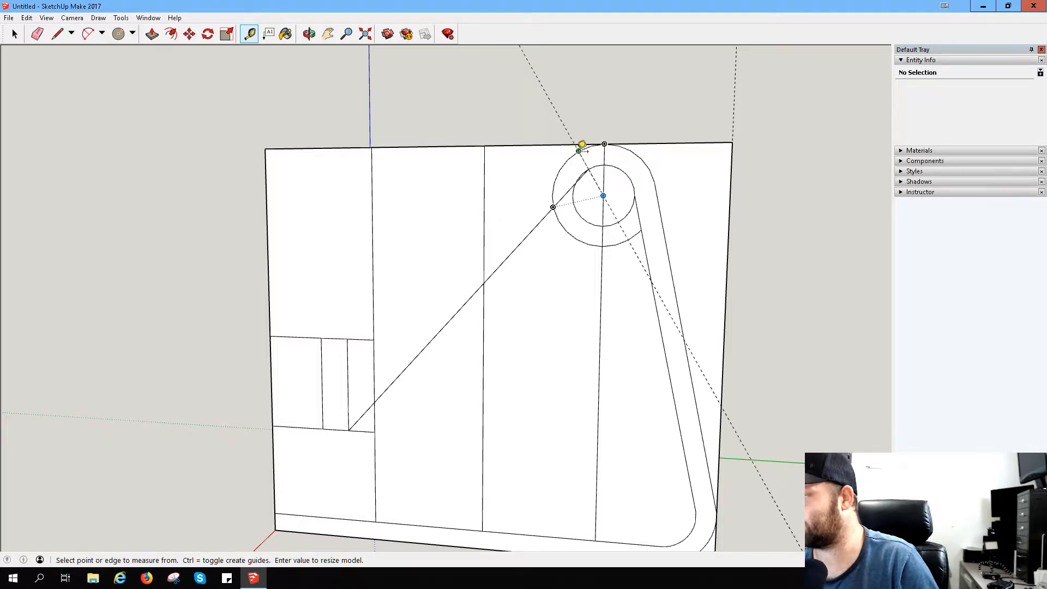
- Draw a second slanted line from the guide's intersection with the outer circle to the vertical line, just above the first one's lower end
click(55, 35)
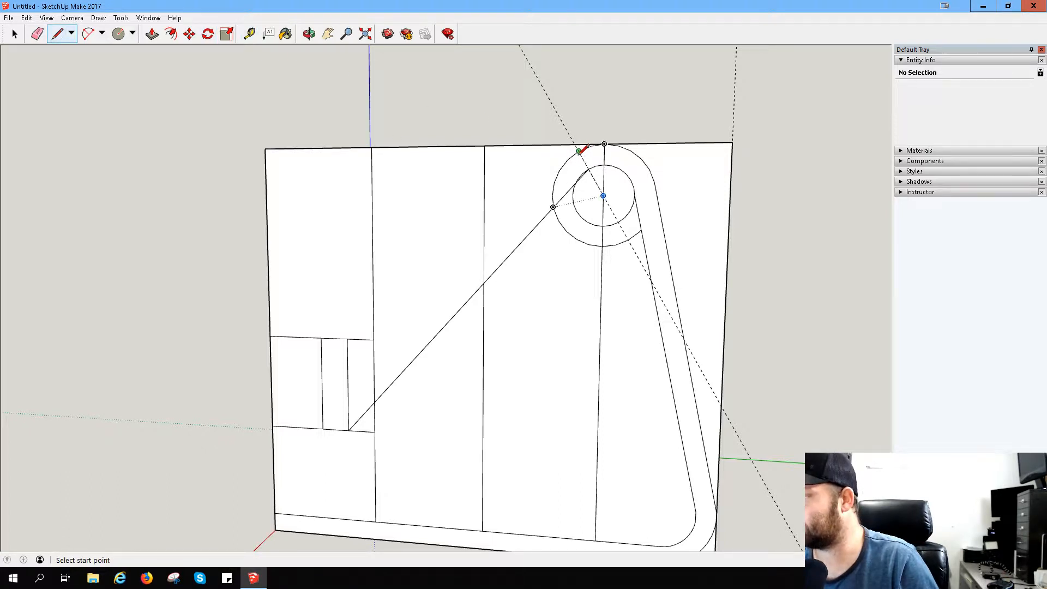
click(579, 151)
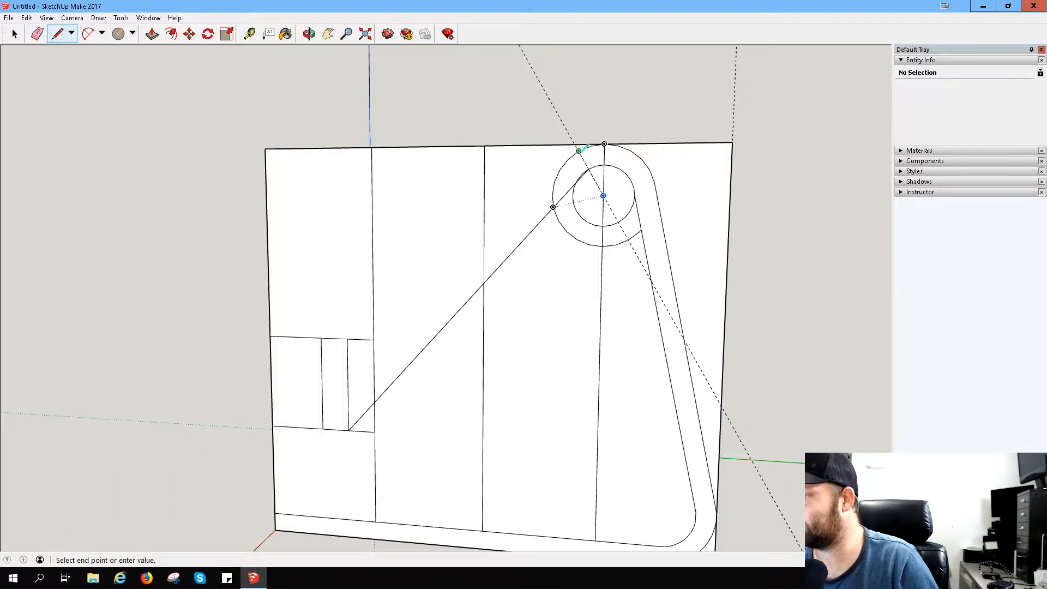
click(349, 412)
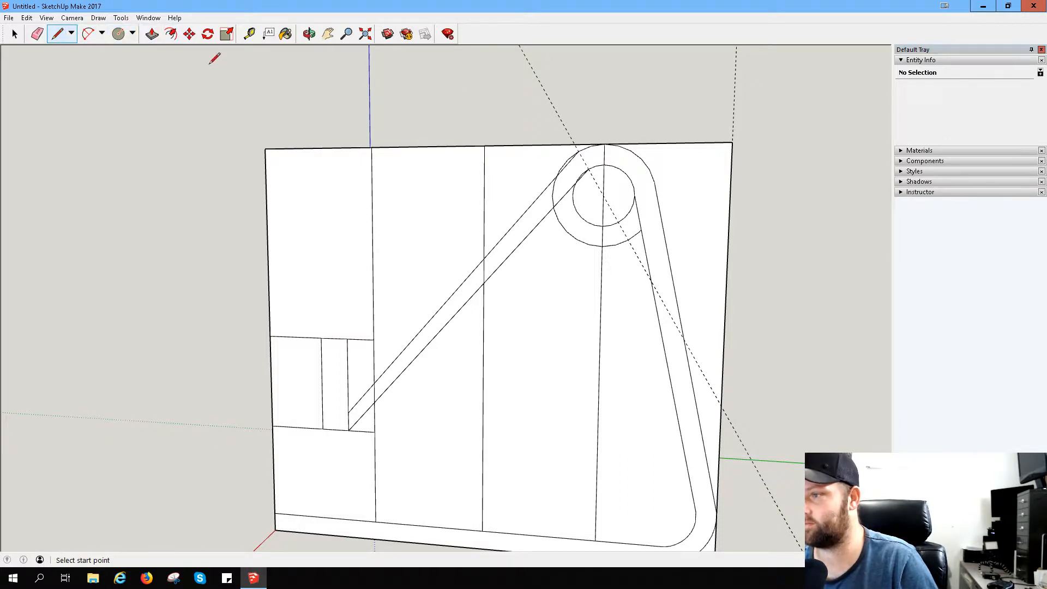
- Measure the gap between the two slanted lines along their length and at their lower and upper ends, placing a guide along the upper one
click(248, 39)
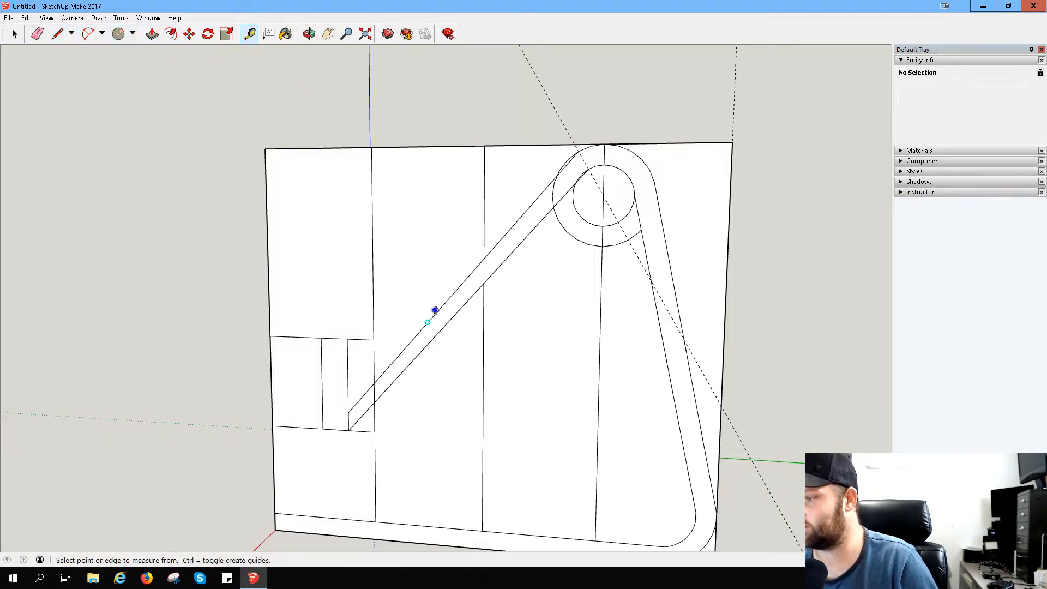
click(428, 322)
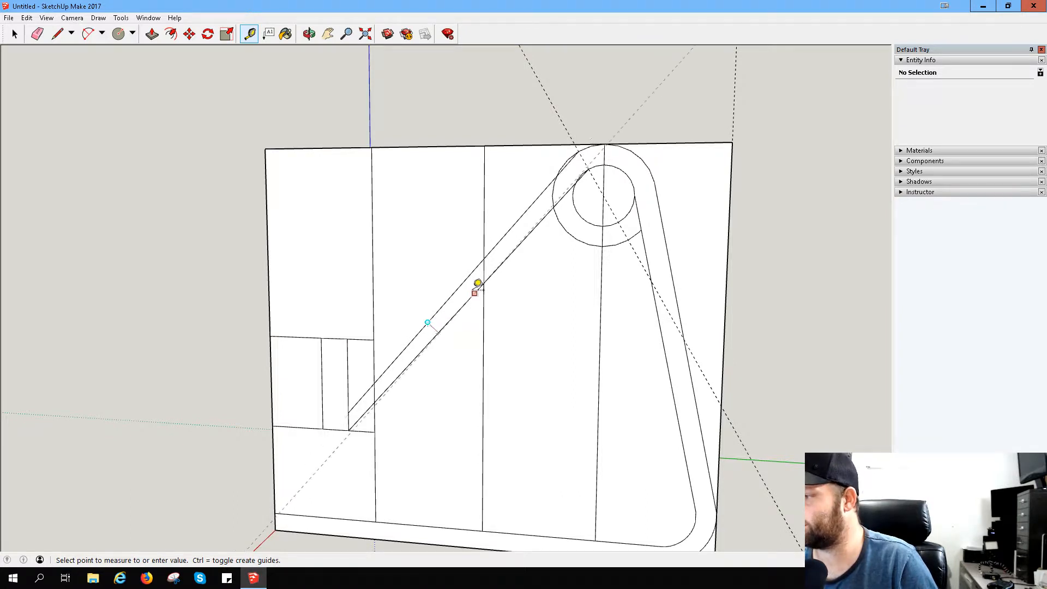
middle_drag(476, 285, 649, 208)
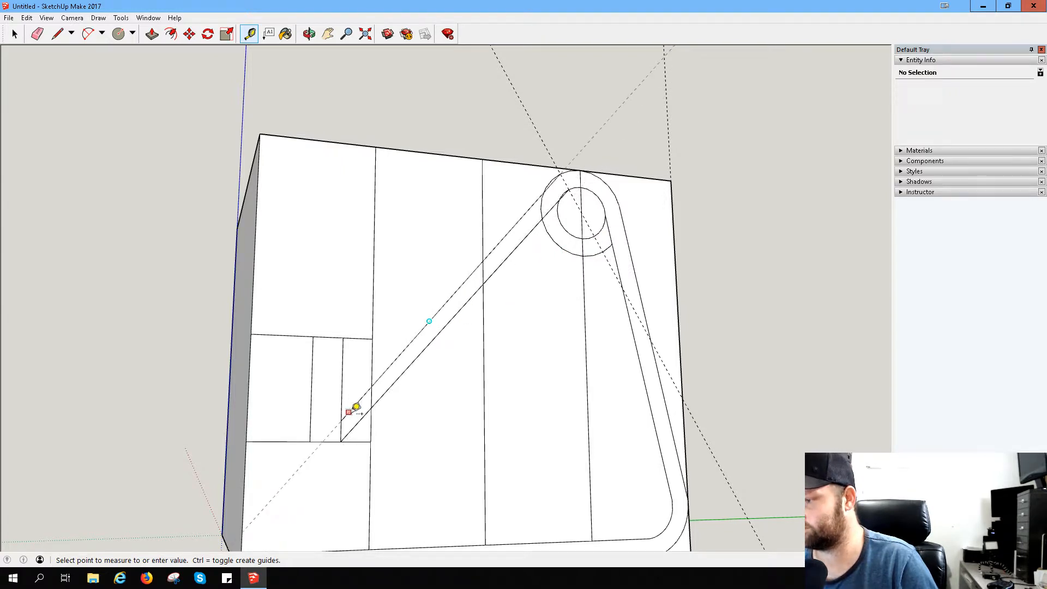
click(348, 413)
click(345, 415)
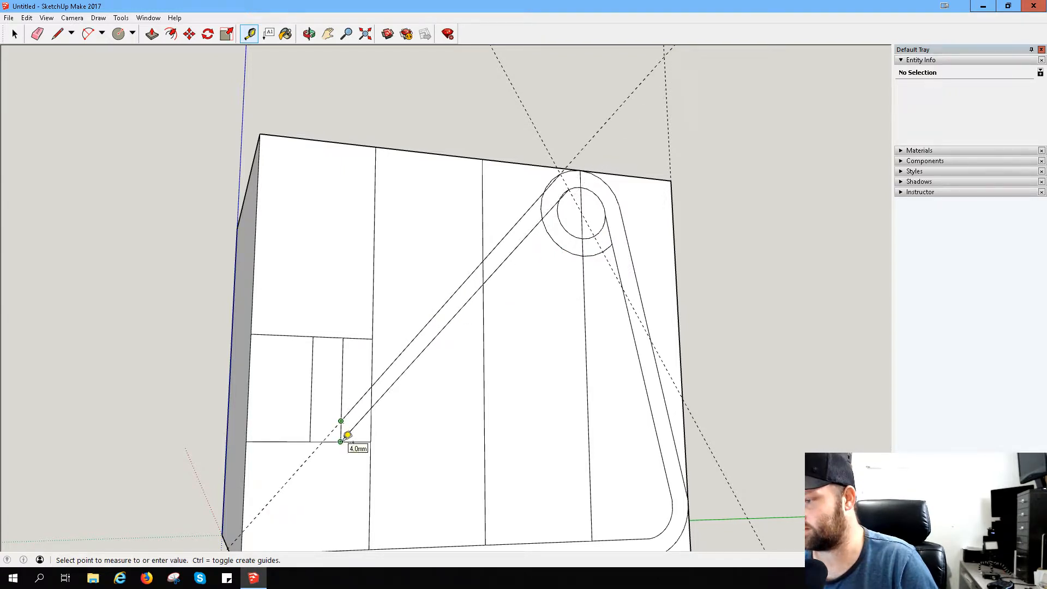
click(347, 434)
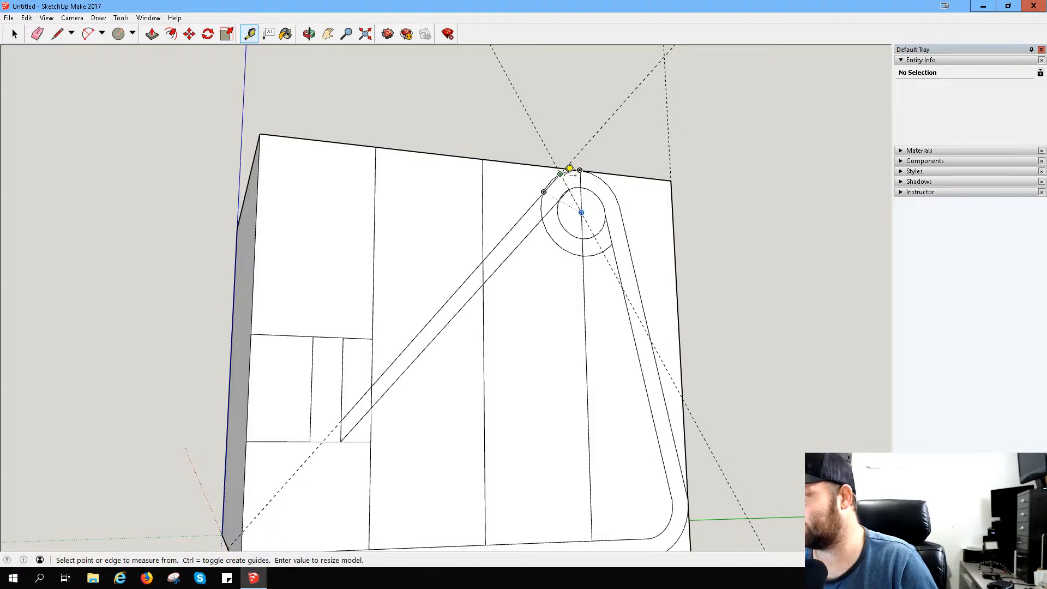
click(570, 169)
click(573, 183)
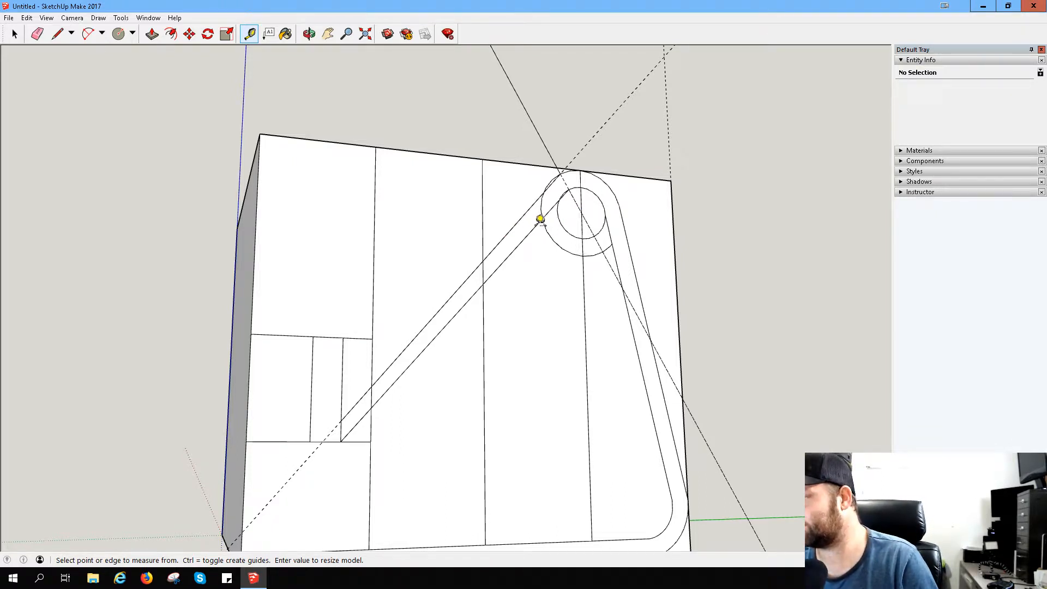
- Measure the gap between the slanted lines perpendicularly where the middle vertical line crosses the upper one, placing a guide there
scroll(439, 380, up, 8)
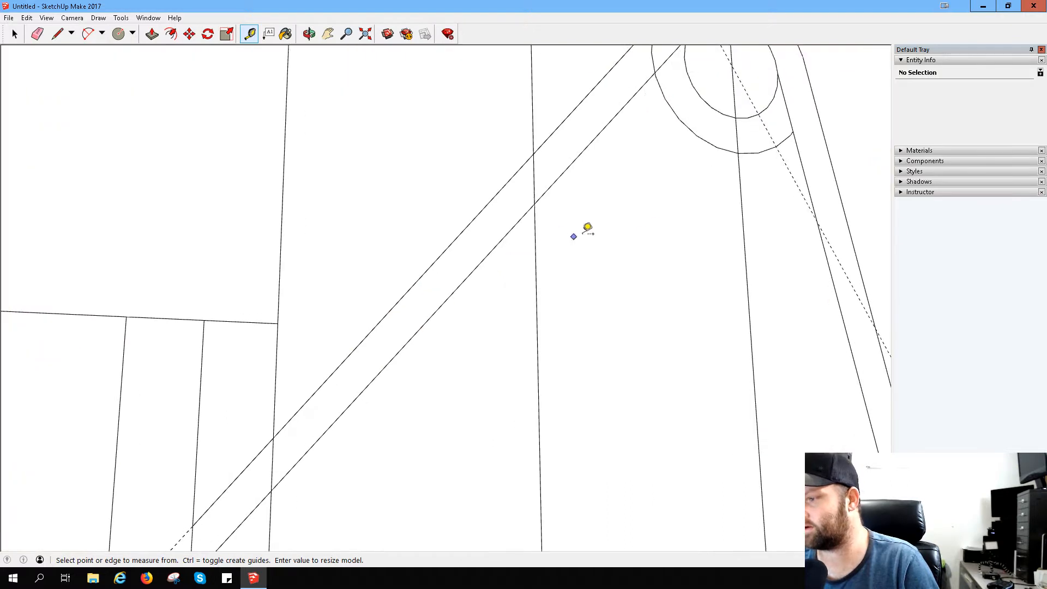
middle_drag(550, 140, 416, 156)
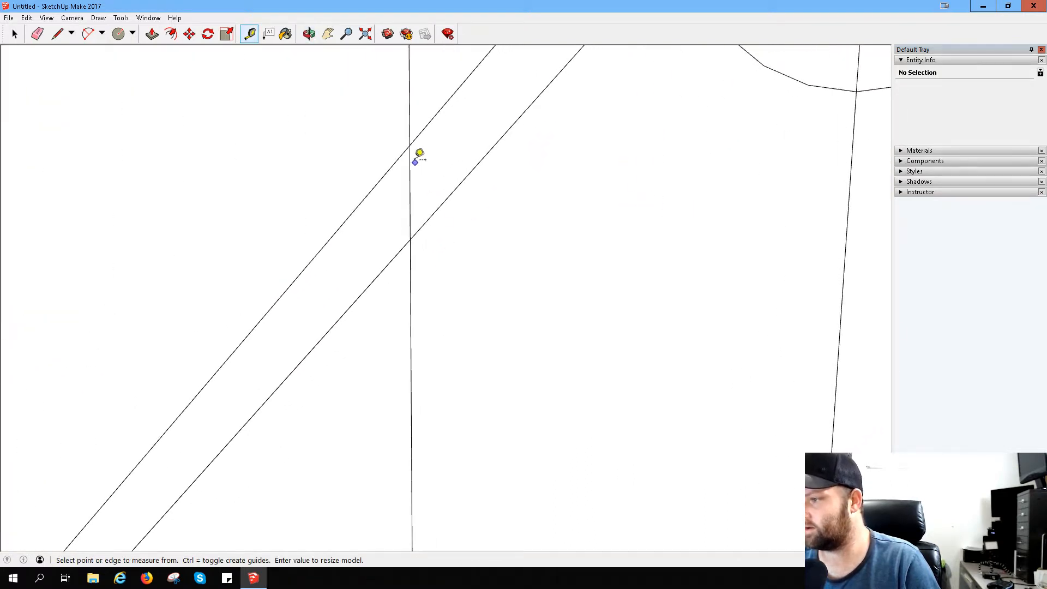
click(410, 146)
click(411, 229)
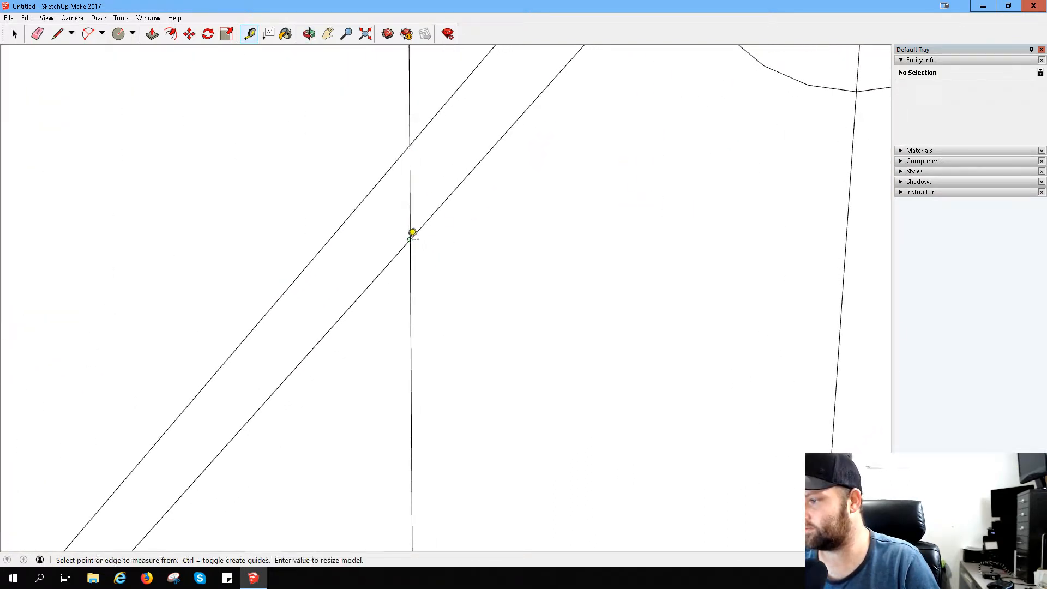
click(410, 146)
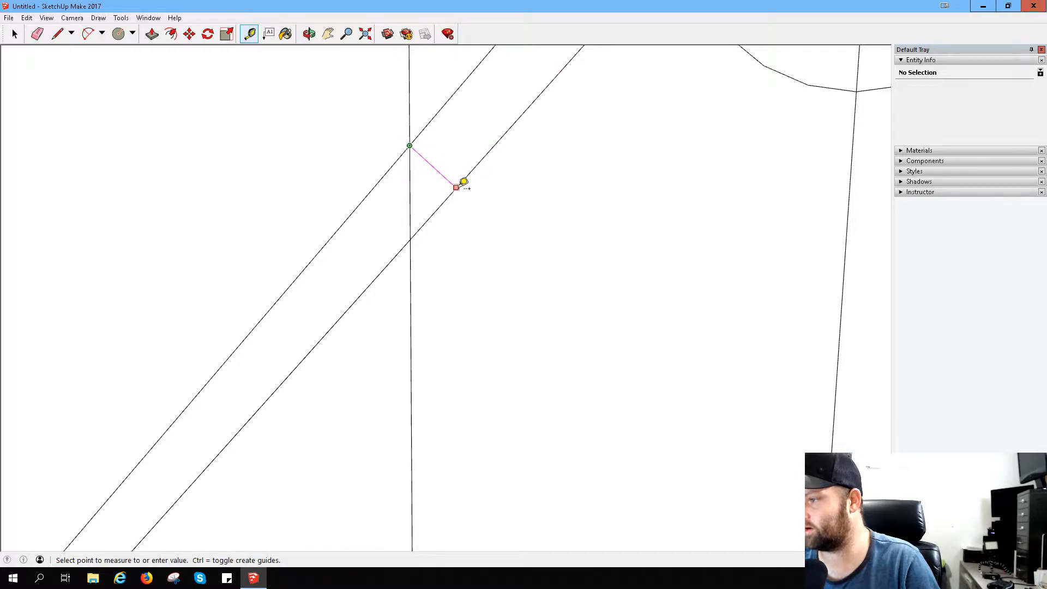
click(457, 186)
scroll(646, 231, down, 5)
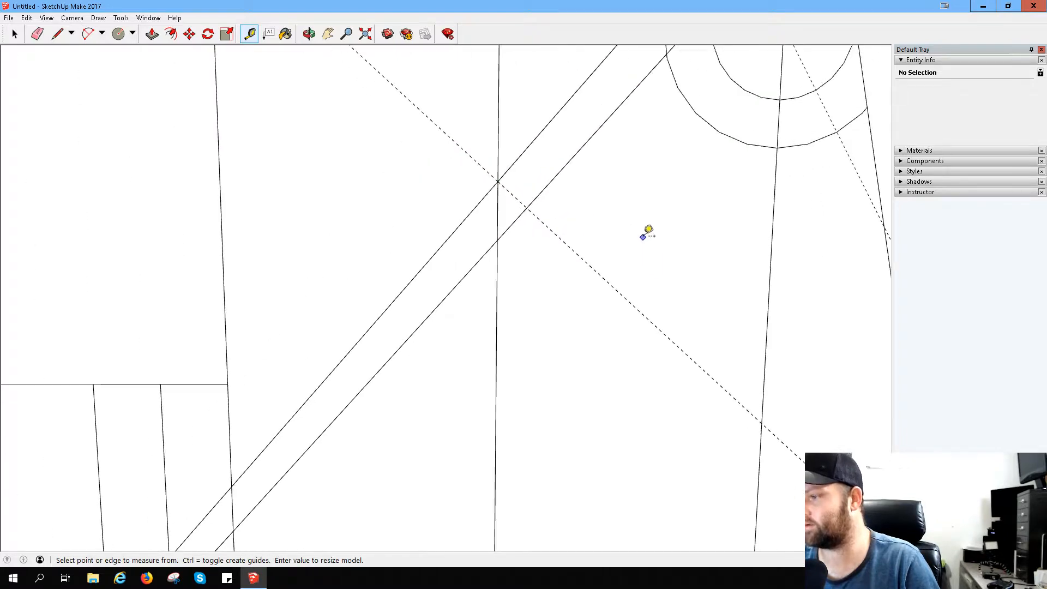
scroll(747, 177, down, 2)
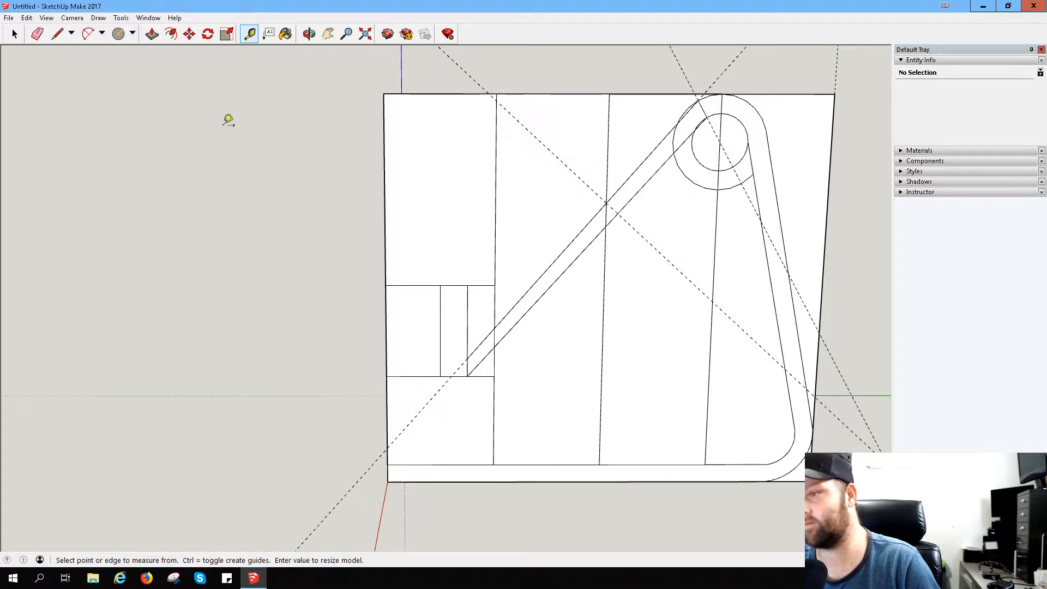
- Undo the measuring guides, the second slanted line, the guide through the circles' centre and the short vertical line
click(58, 33)
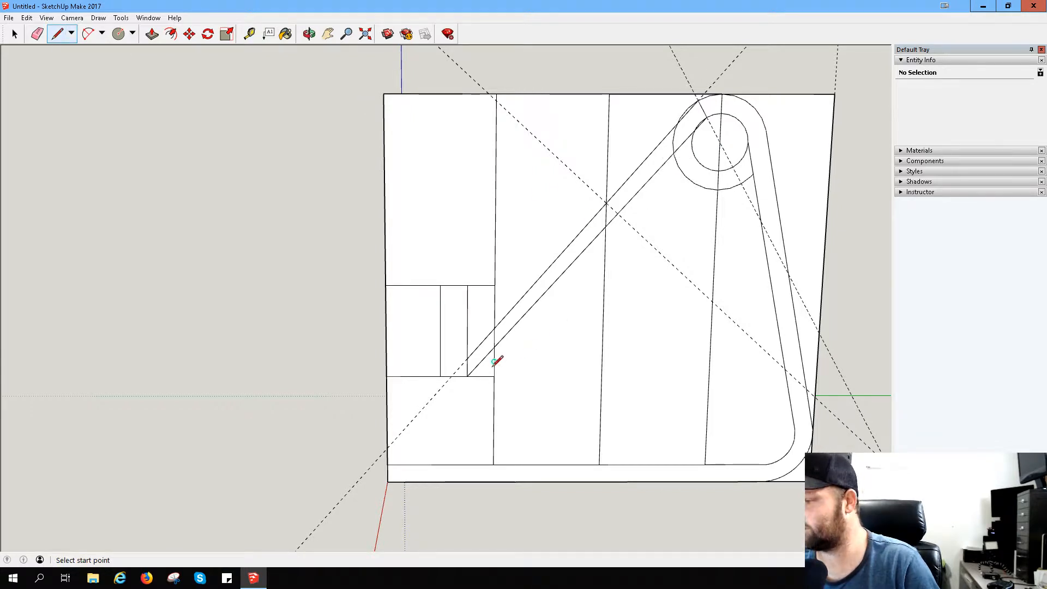
scroll(652, 119, up, 2)
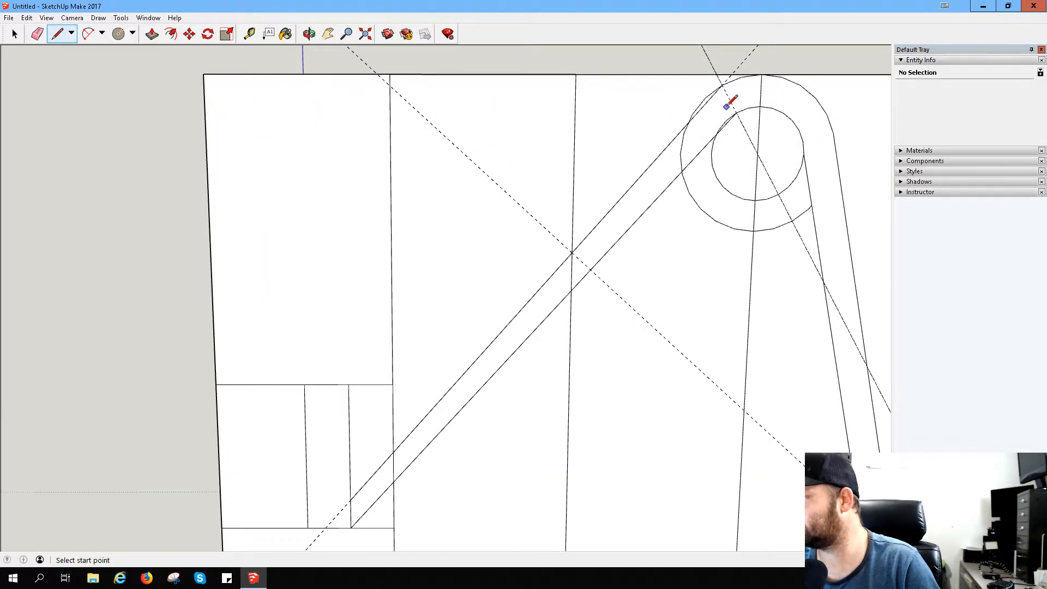
key(ctrl+z)
key(ctrl+z)
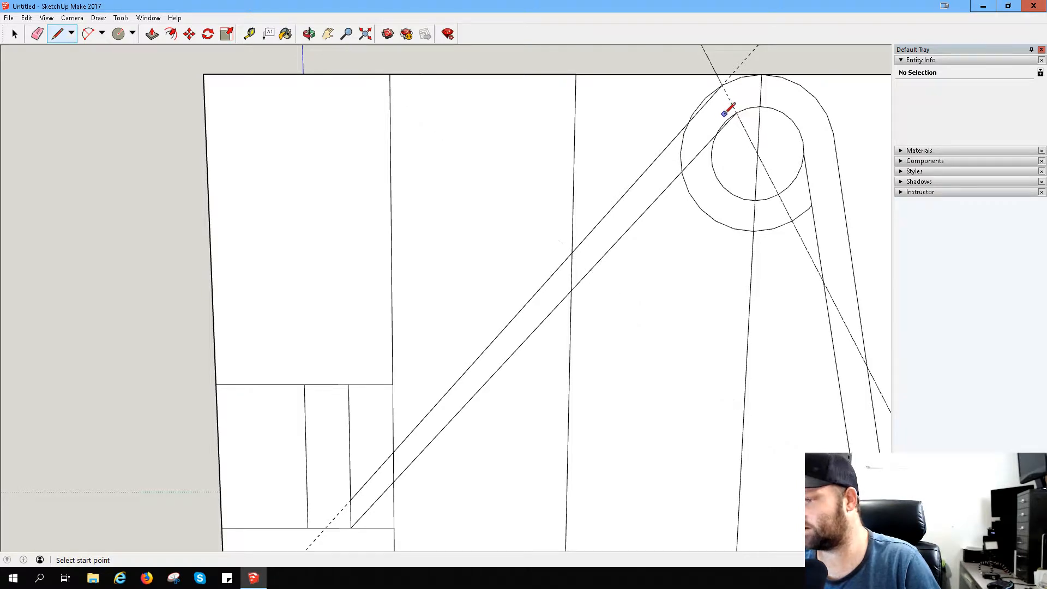
key(ctrl+z)
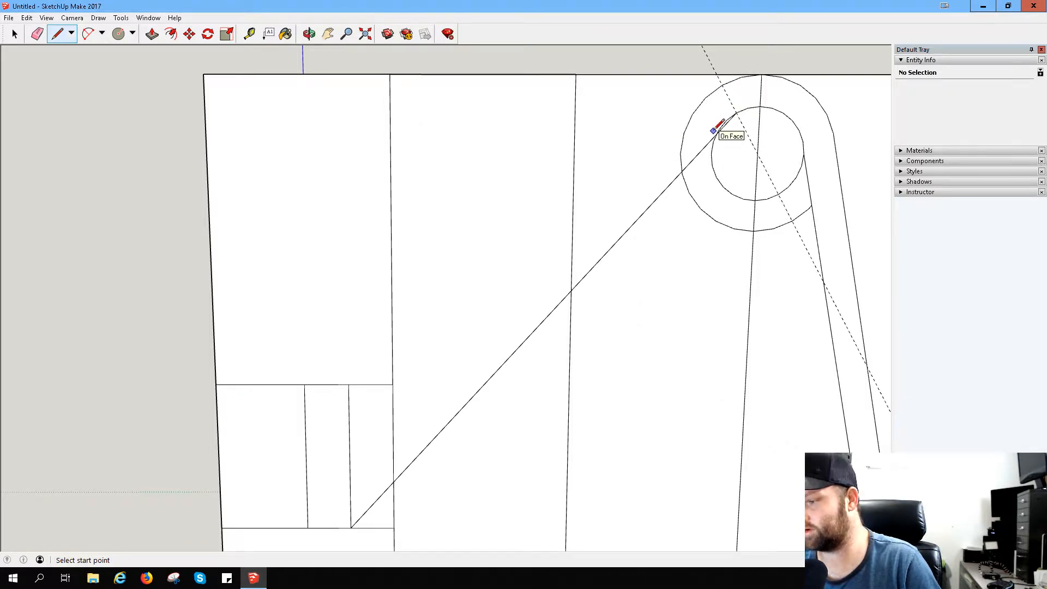
key(ctrl+z)
key(ctrl+z)
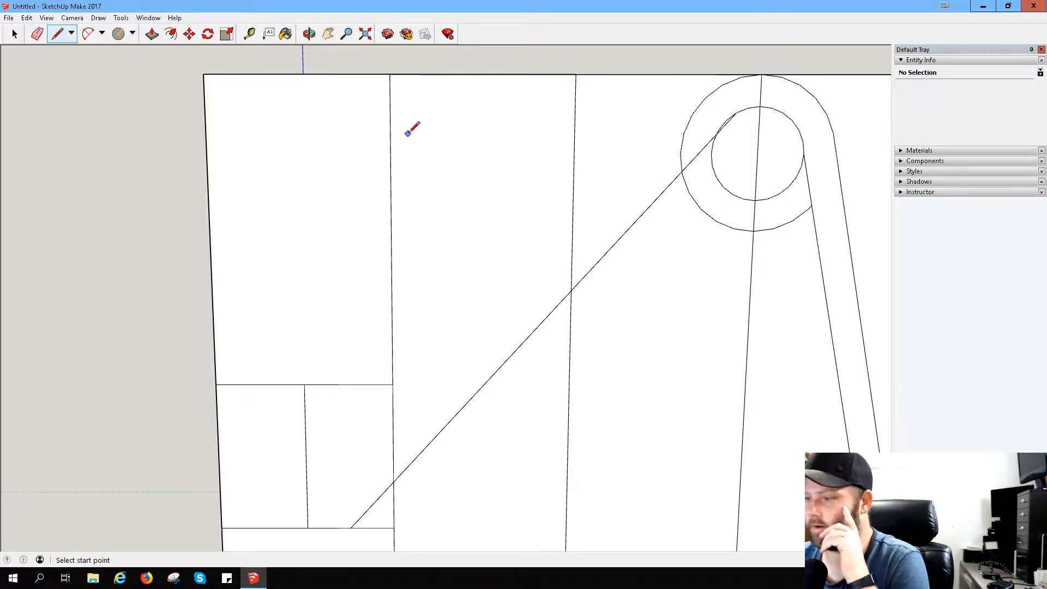
- Draw a vertical line from the slanted line's lower end up to the midpoint of the upper short line's inner half
scroll(412, 130, down, 2)
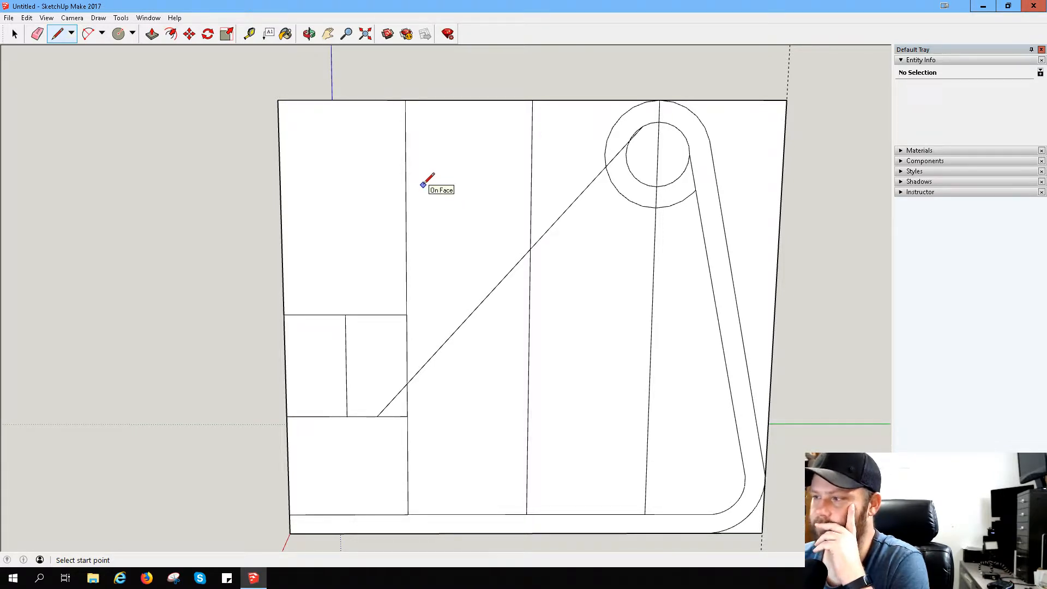
click(645, 102)
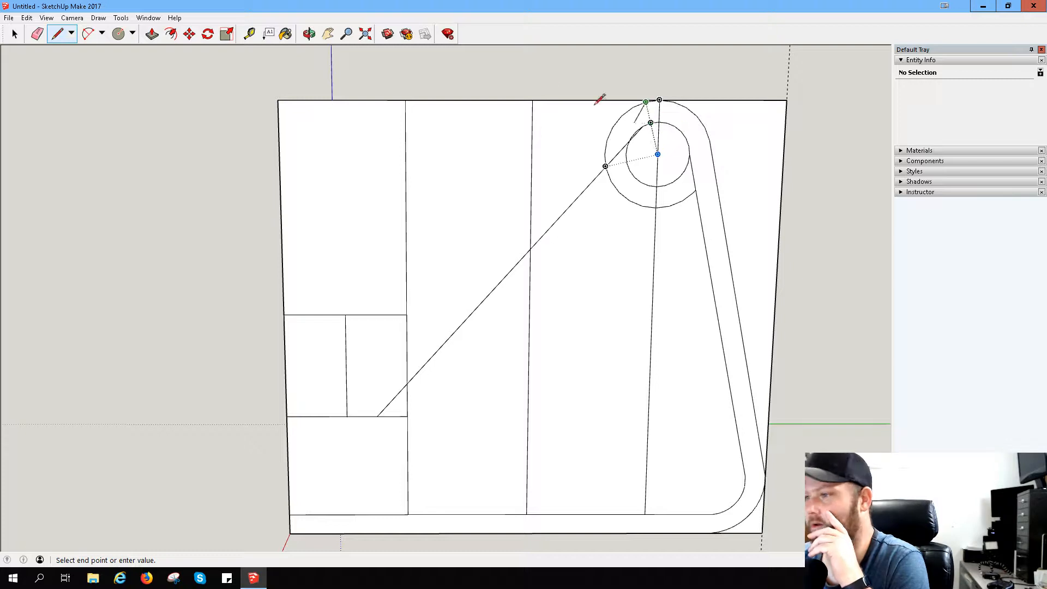
click(58, 34)
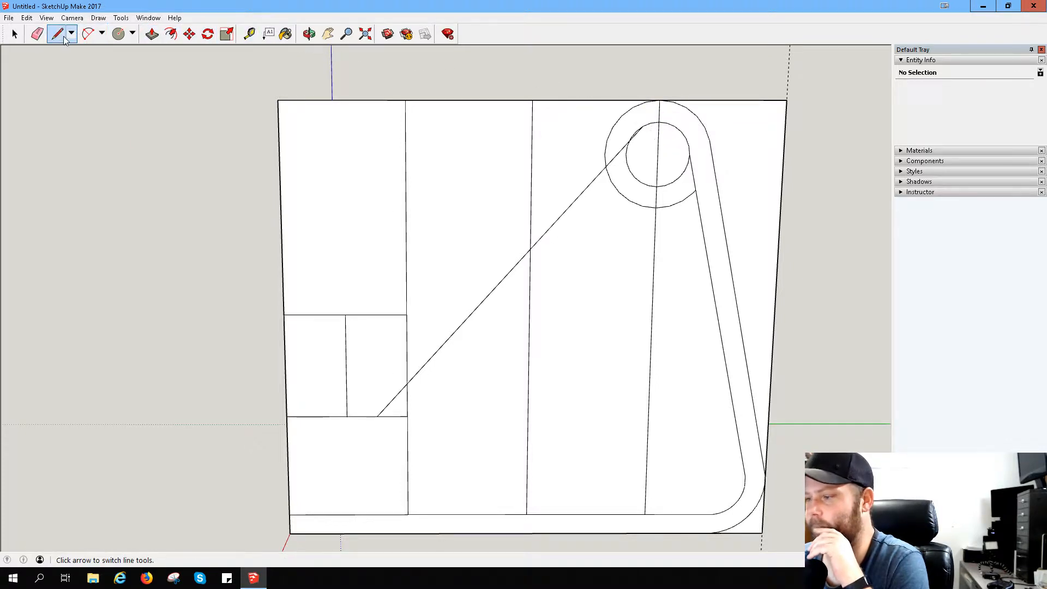
click(377, 416)
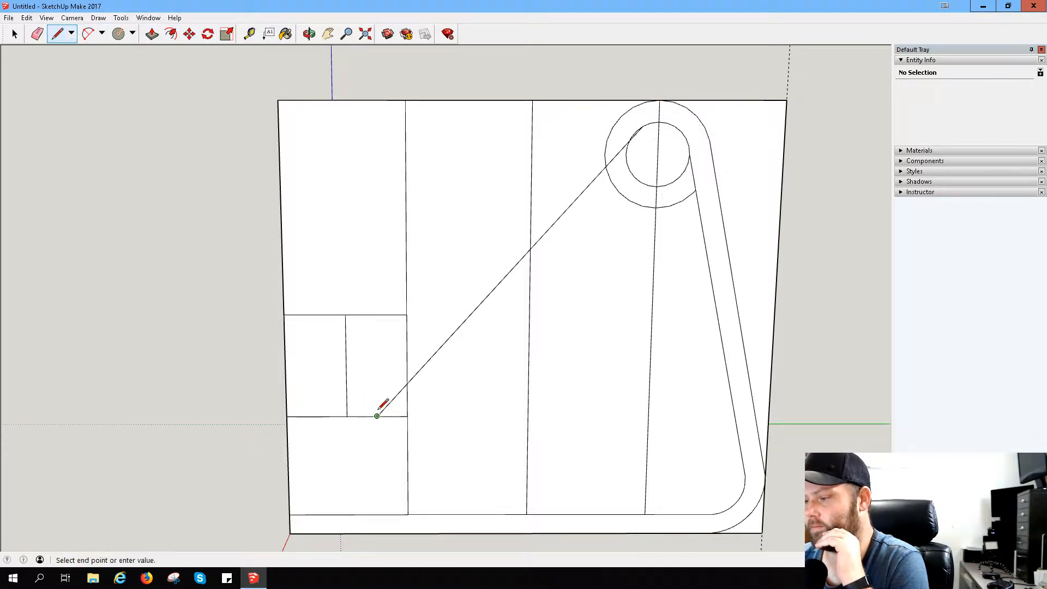
click(382, 315)
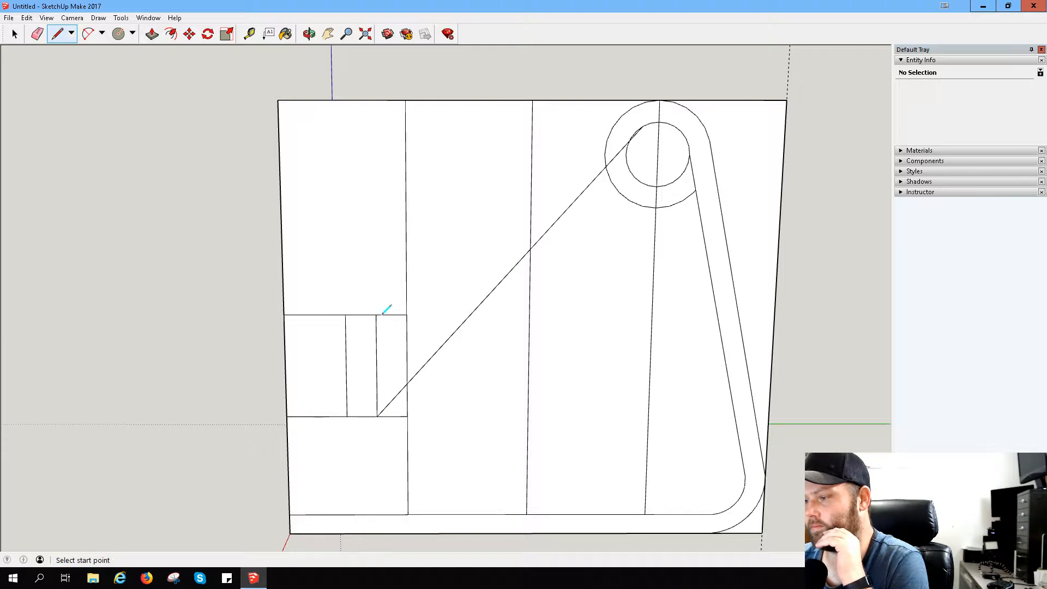
click(377, 416)
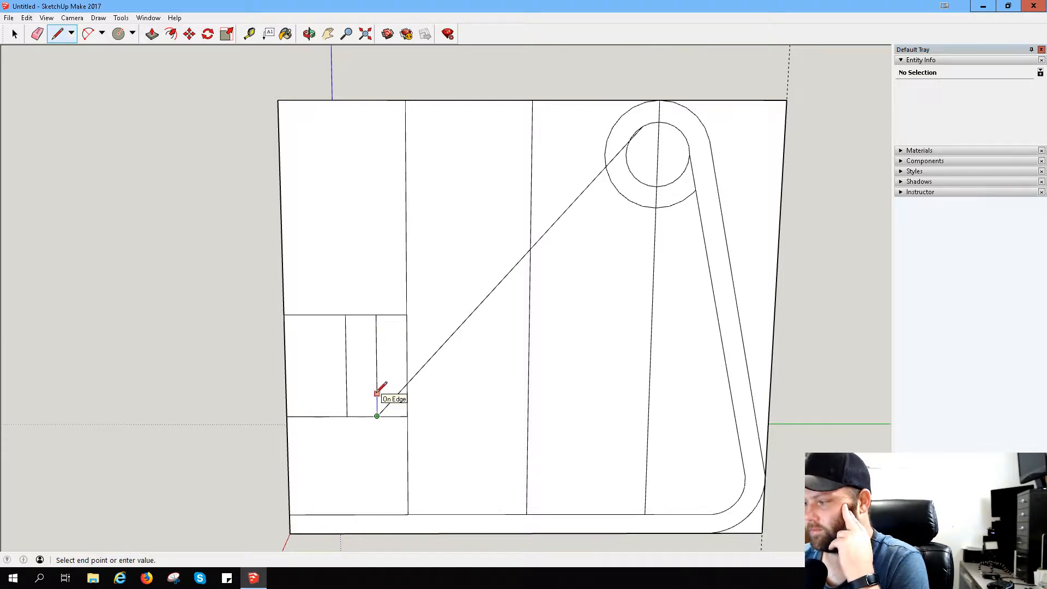
scroll(377, 393, up, 2)
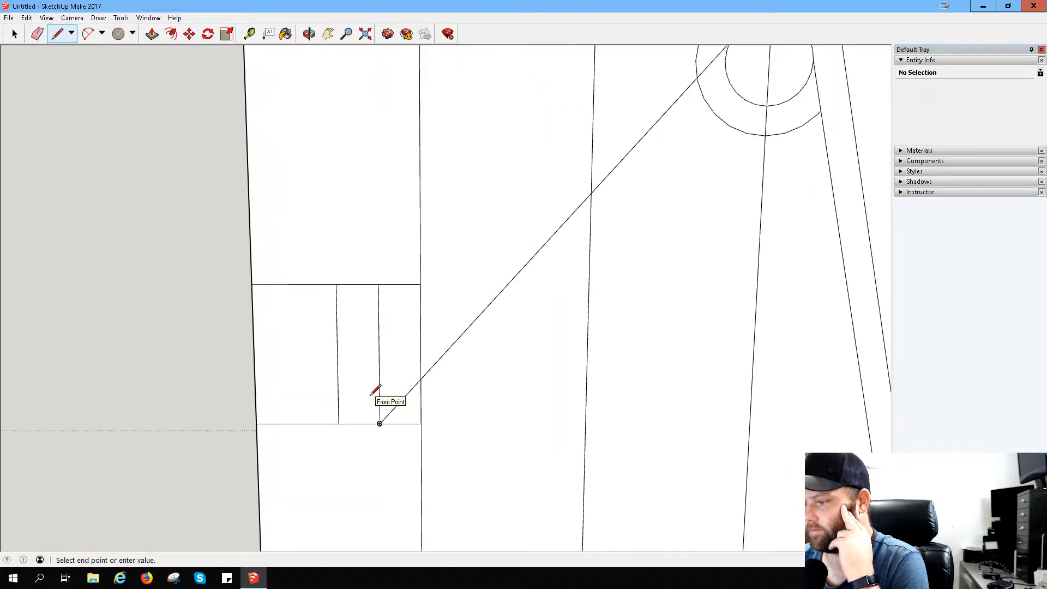
scroll(374, 393, up, 2)
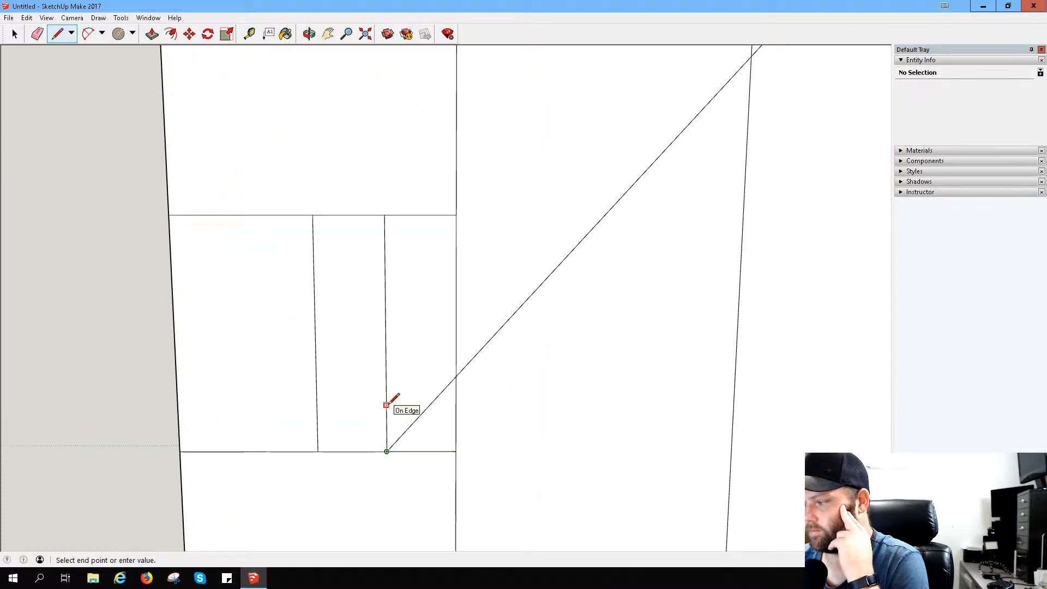
key(Escape)
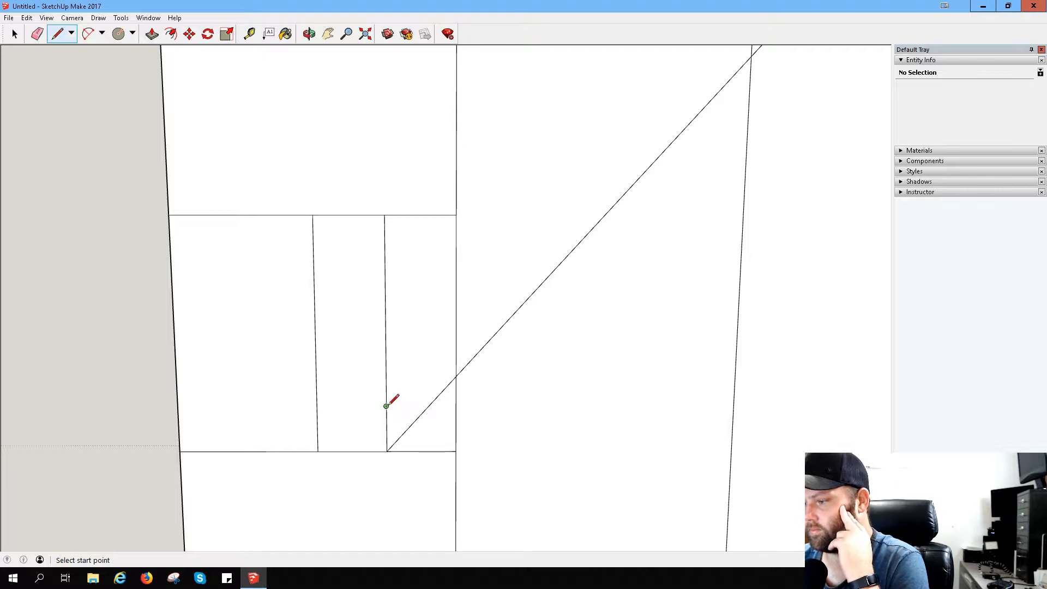
- Draw a slanted line from just above the short vertical line's lower end to the outer circle, slightly before its highest point
click(386, 405)
scroll(682, 156, down, 3)
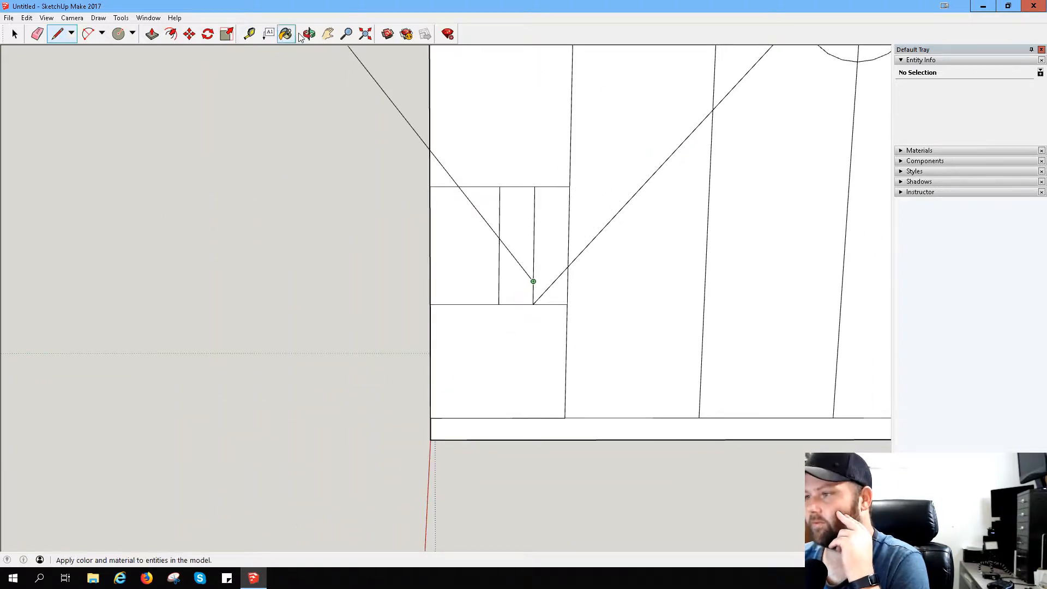
click(327, 33)
drag(767, 210, 527, 464)
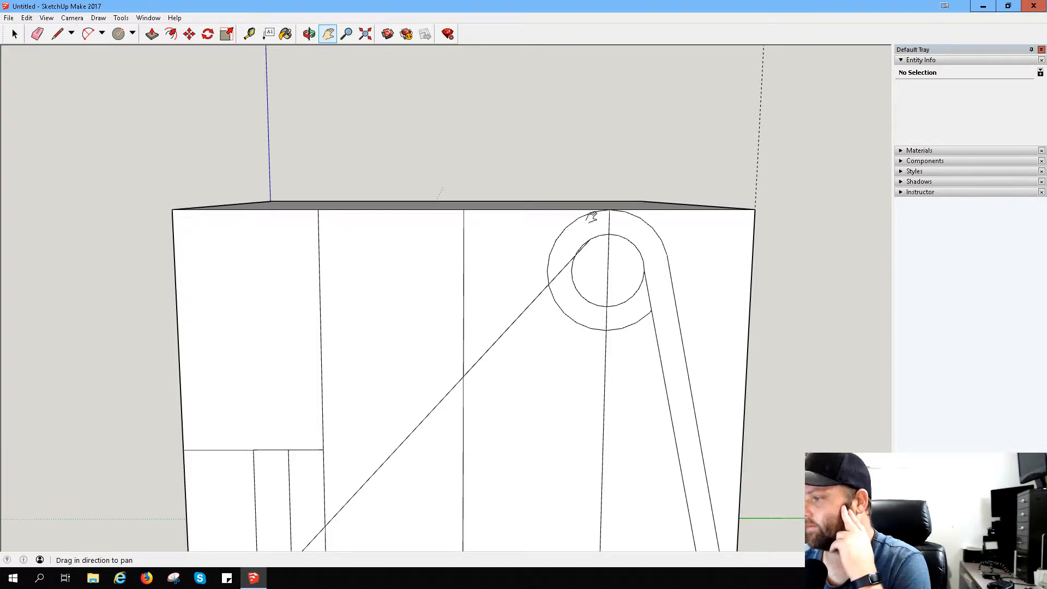
click(57, 34)
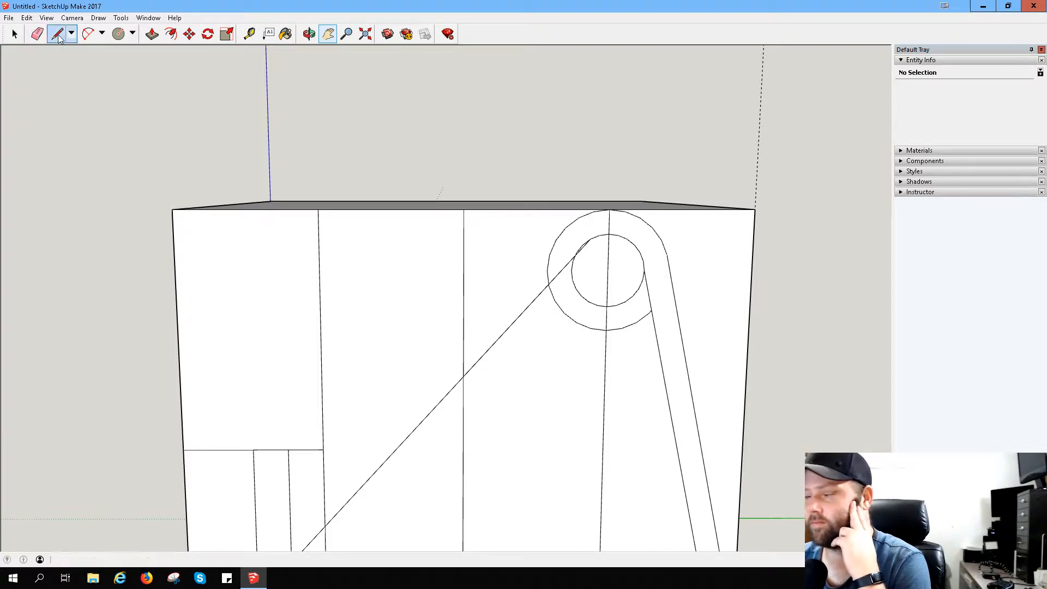
click(291, 541)
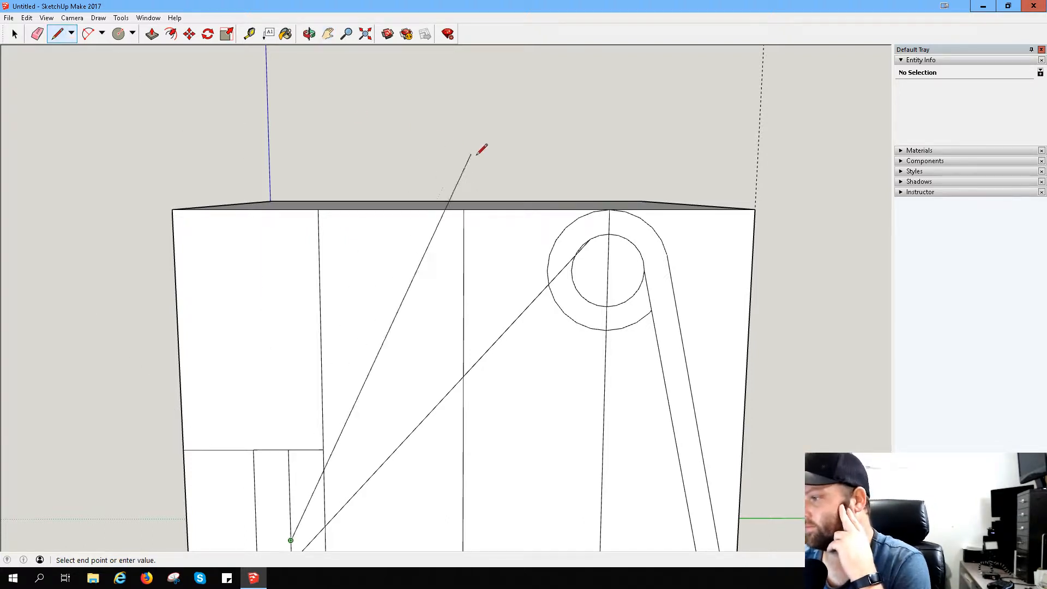
click(593, 211)
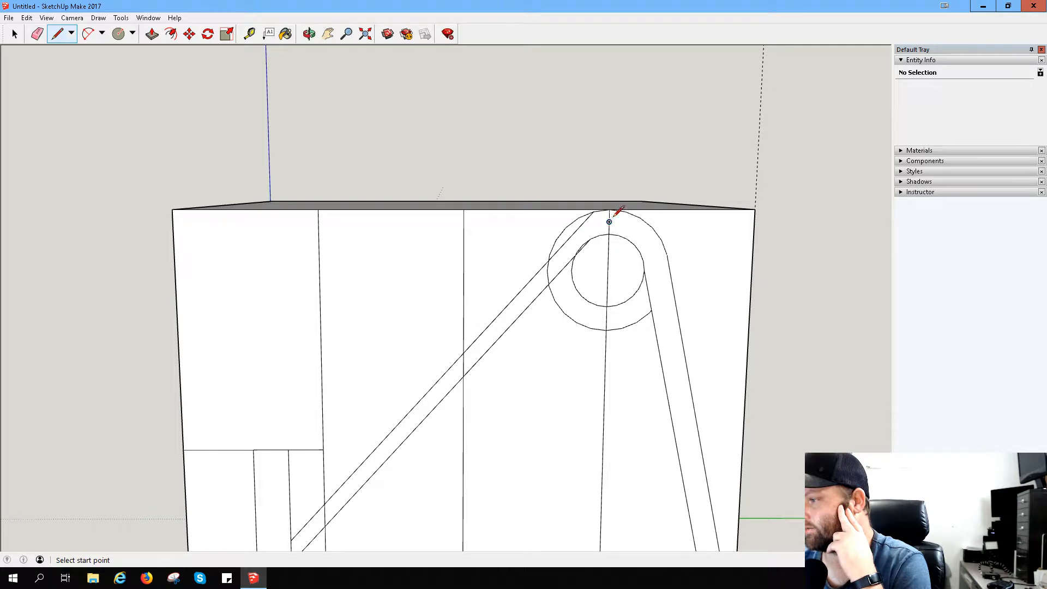
- Draw two short lines across the ring on either side of its top, plus one from the lower slanted line to the outer circle
click(640, 217)
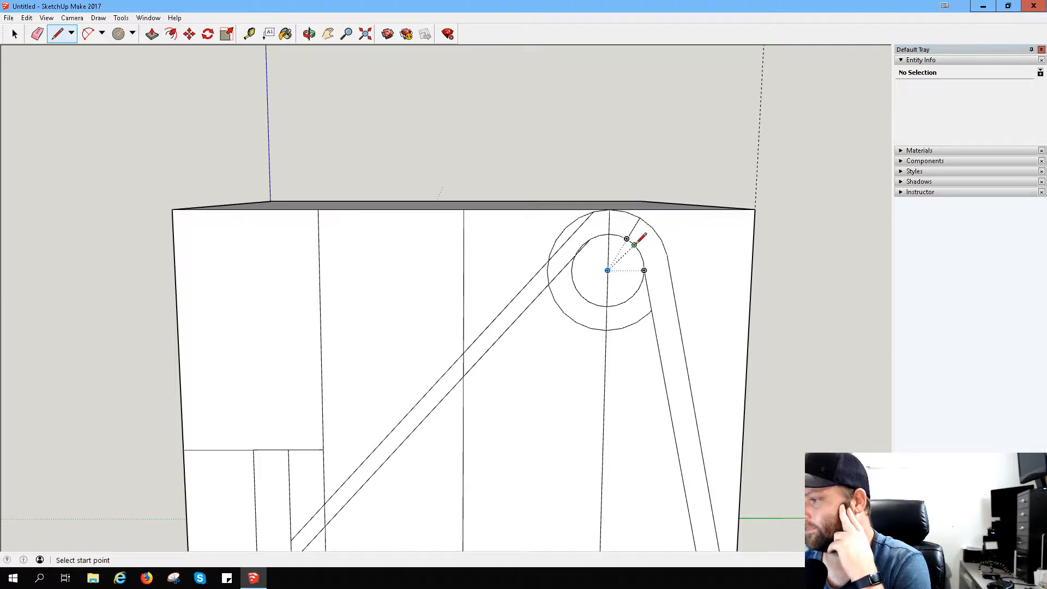
click(628, 239)
click(594, 211)
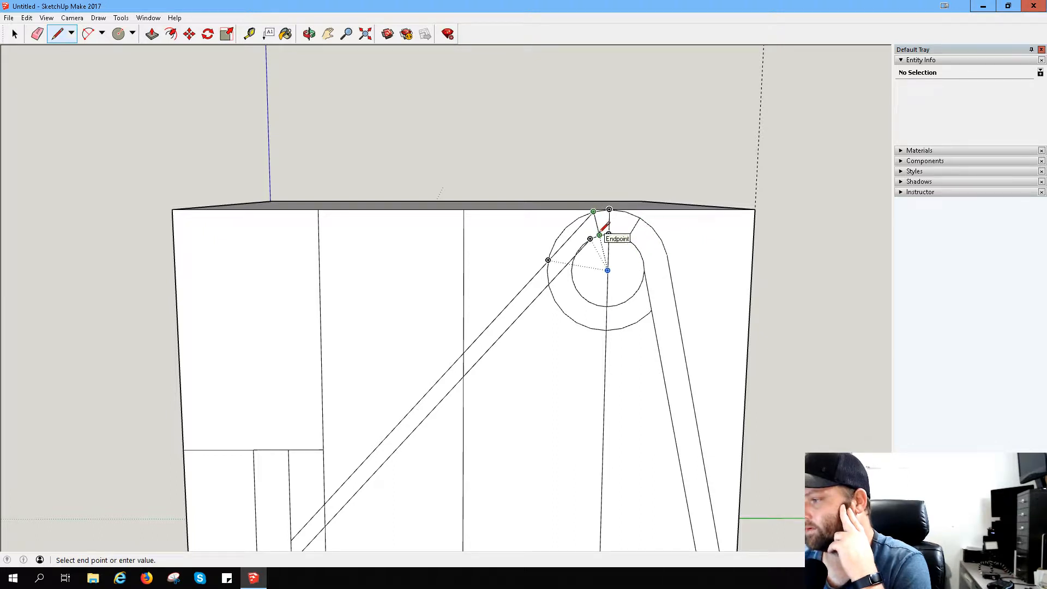
click(599, 235)
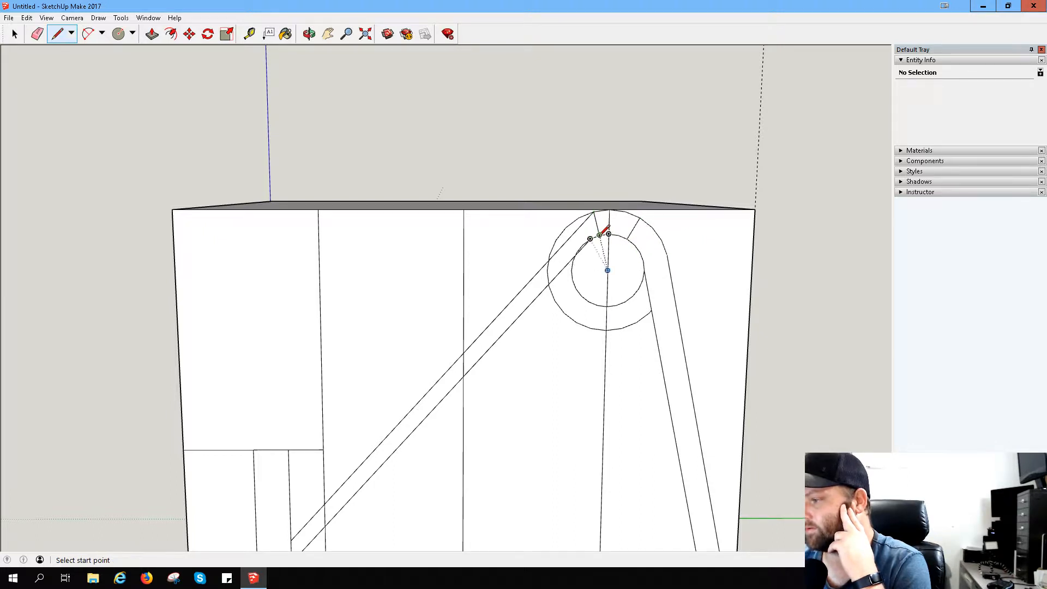
click(516, 318)
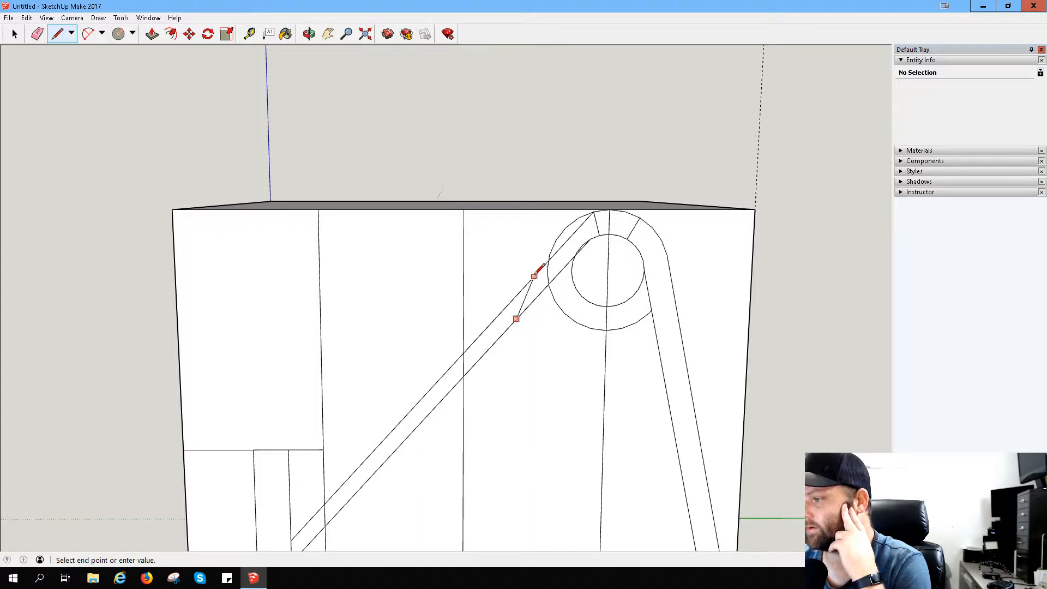
click(563, 245)
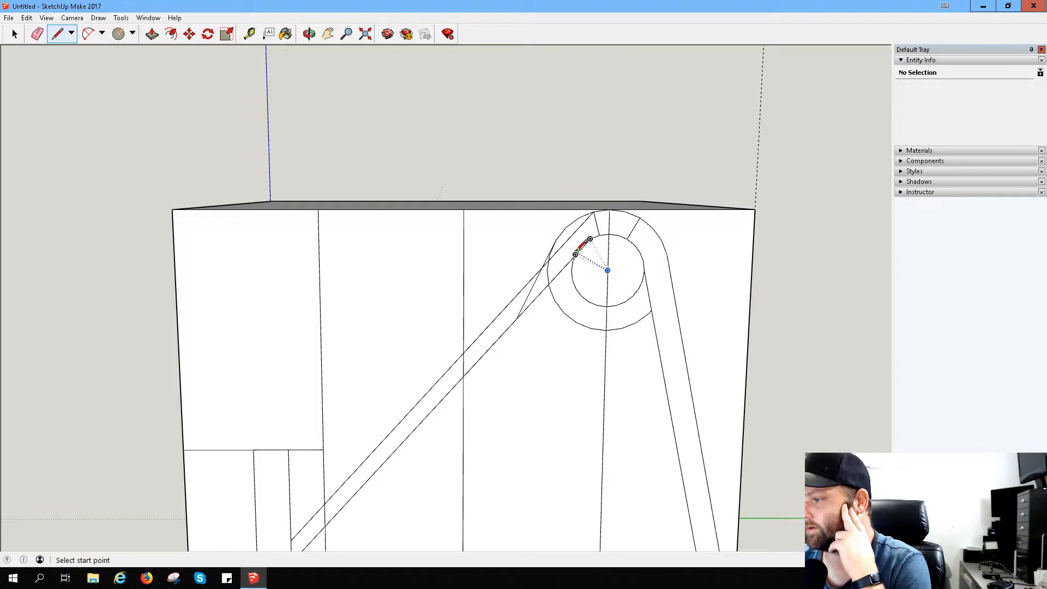
- Draw a short line across the ring where the lower slanted line meets the inner circle, continuing from its outer end down to the short vertical line
click(575, 255)
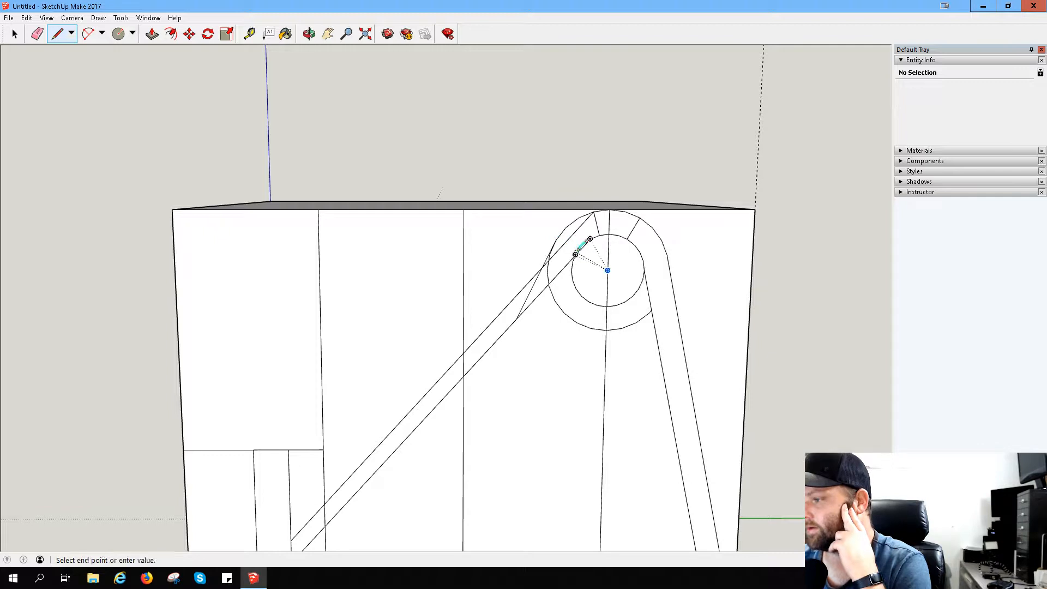
click(557, 240)
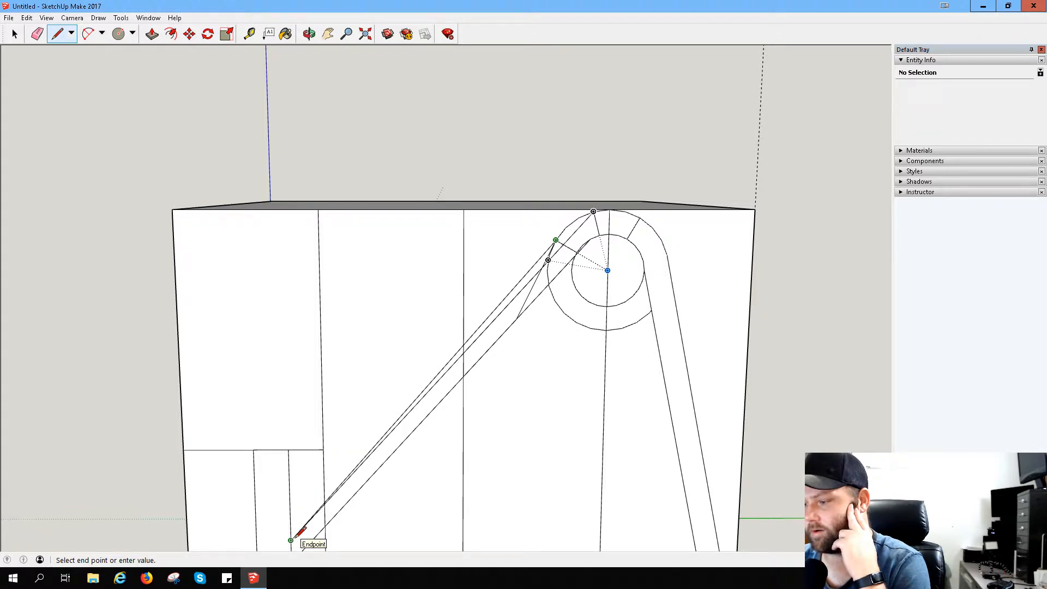
click(290, 540)
- Erase the cross lines, surplus circle arcs and first upper slanted line's top segment, keeping only the two outlines of the rounded top
click(37, 34)
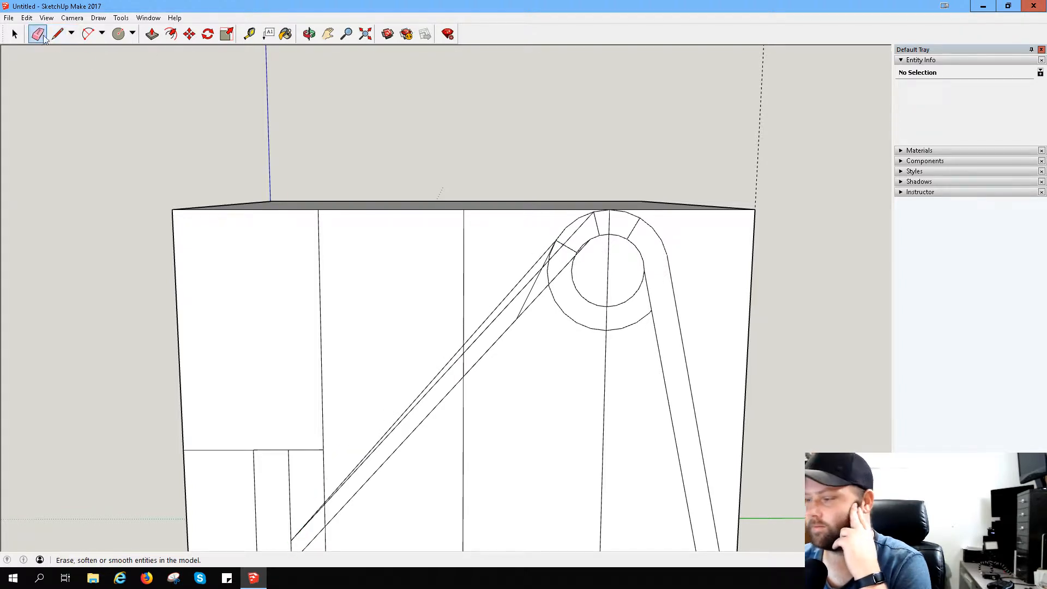
mouse_move(553, 271)
mouse_down()
mouse_move(575, 240)
mouse_move(561, 240)
mouse_move(568, 235)
mouse_move(556, 243)
mouse_move(603, 223)
mouse_move(643, 239)
mouse_move(589, 236)
mouse_up()
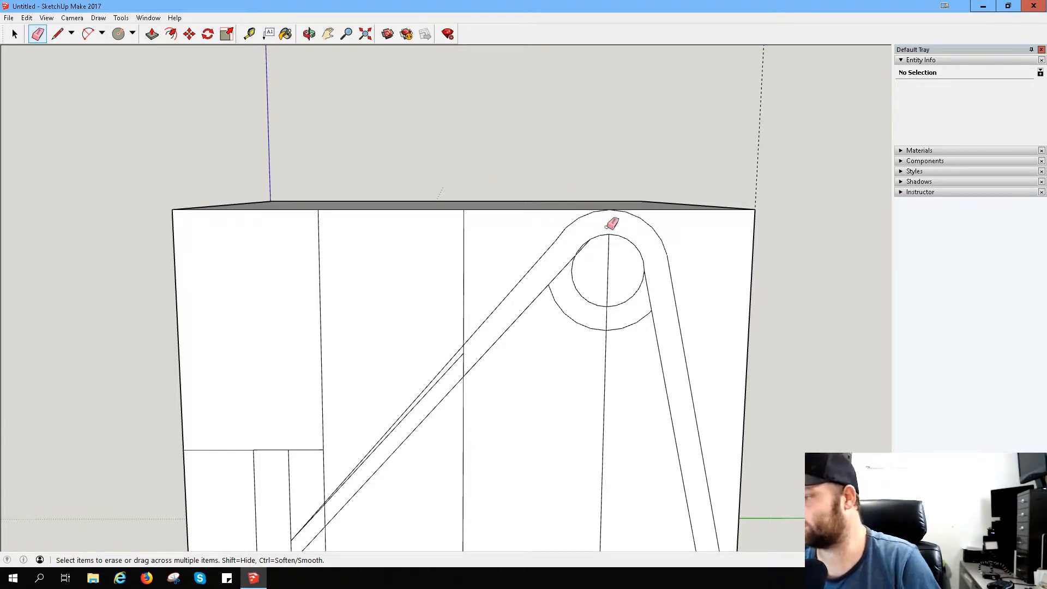
scroll(608, 224, up, 5)
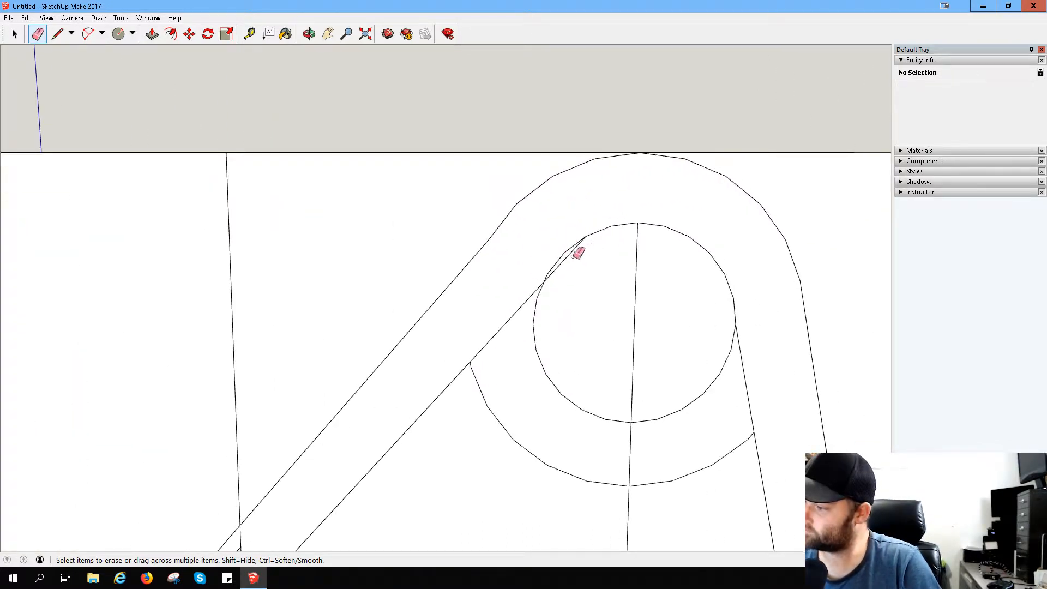
click(565, 257)
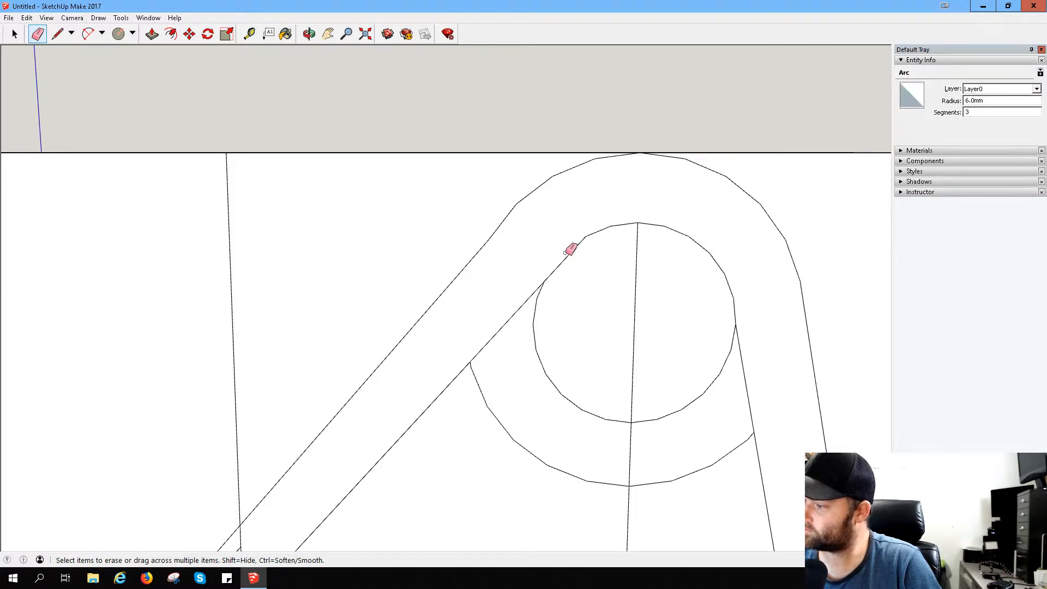
scroll(606, 218, down, 5)
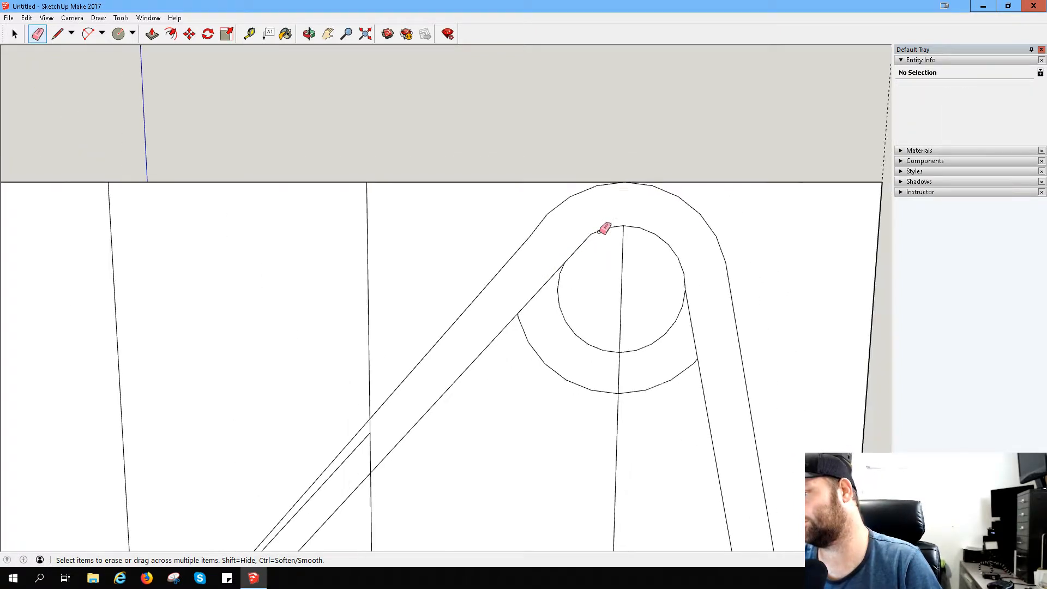
mouse_move(610, 287)
mouse_down()
mouse_move(596, 322)
mouse_move(600, 359)
mouse_move(647, 304)
mouse_move(661, 367)
mouse_move(655, 360)
mouse_up()
- Erase the remaining segments of the first upper slanted line between the middle vertical line and the short vertical line
scroll(529, 330, down, 3)
scroll(479, 365, down, 2)
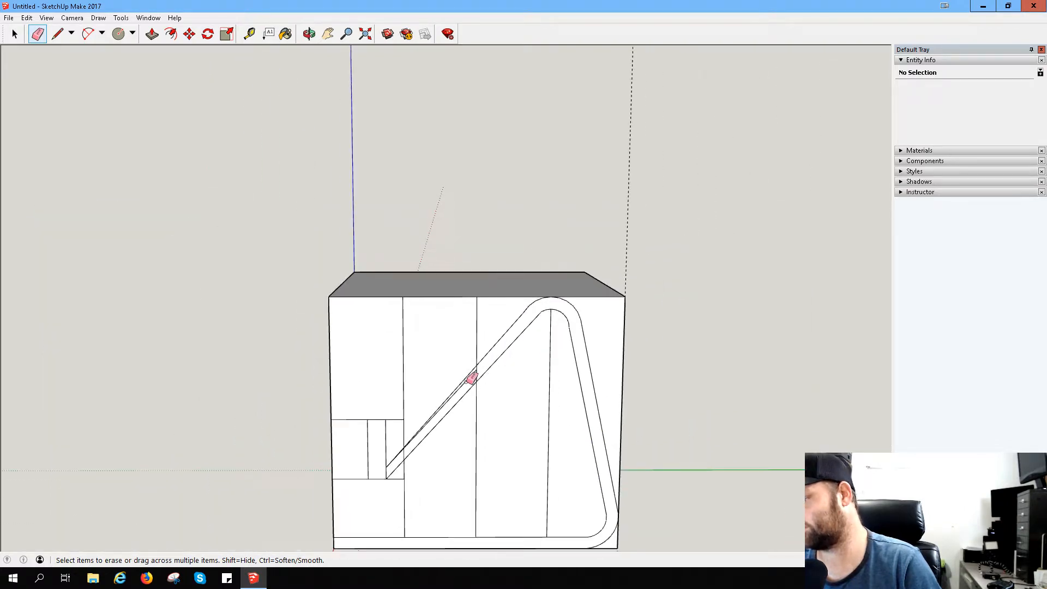
scroll(439, 420, up, 1)
scroll(442, 421, up, 4)
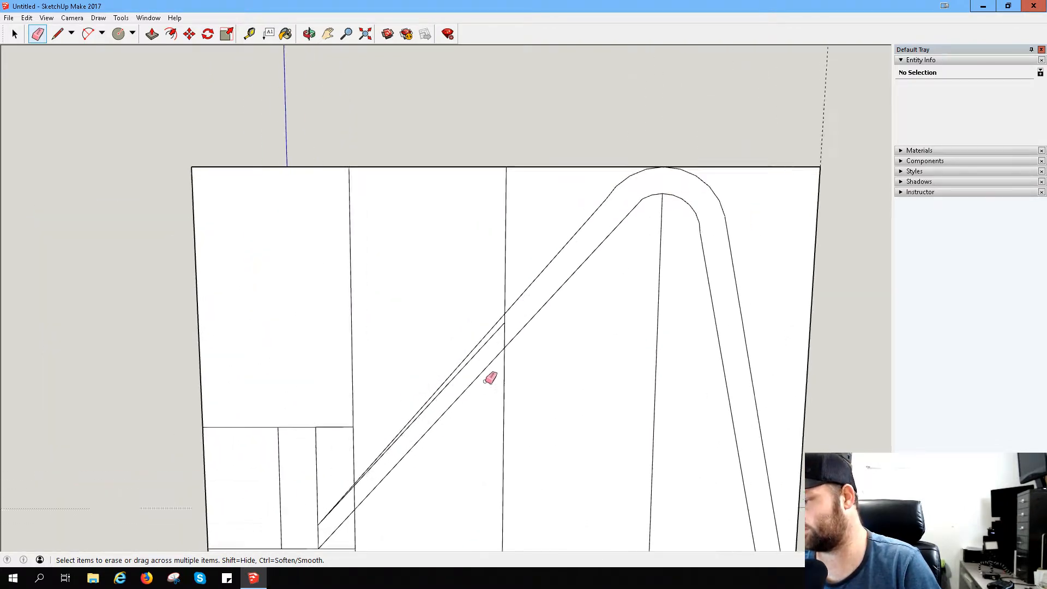
drag(496, 325, 498, 360)
scroll(437, 431, down, 3)
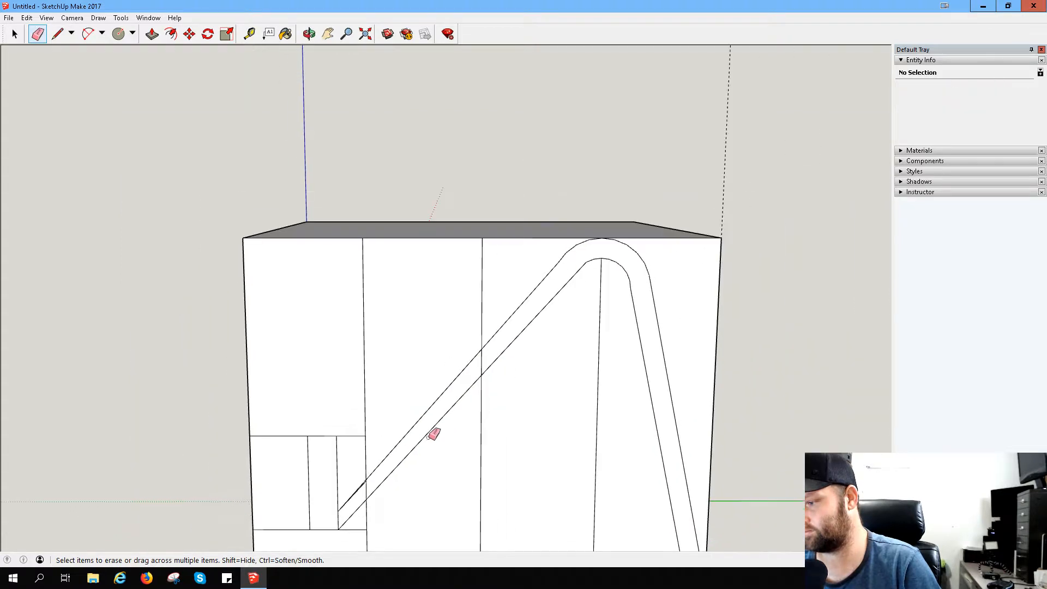
scroll(367, 502, up, 6)
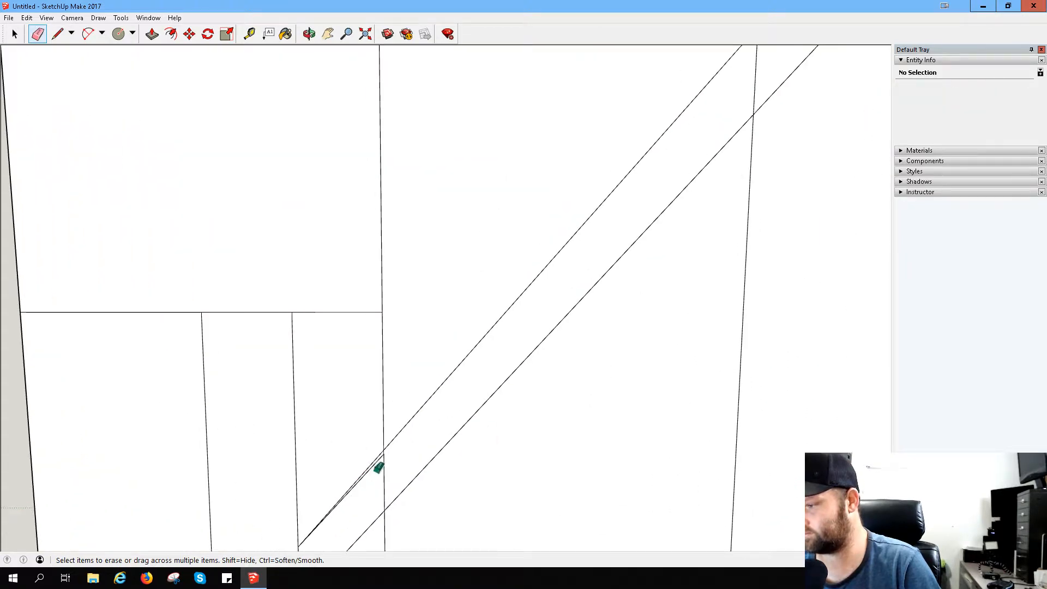
drag(377, 466, 379, 465)
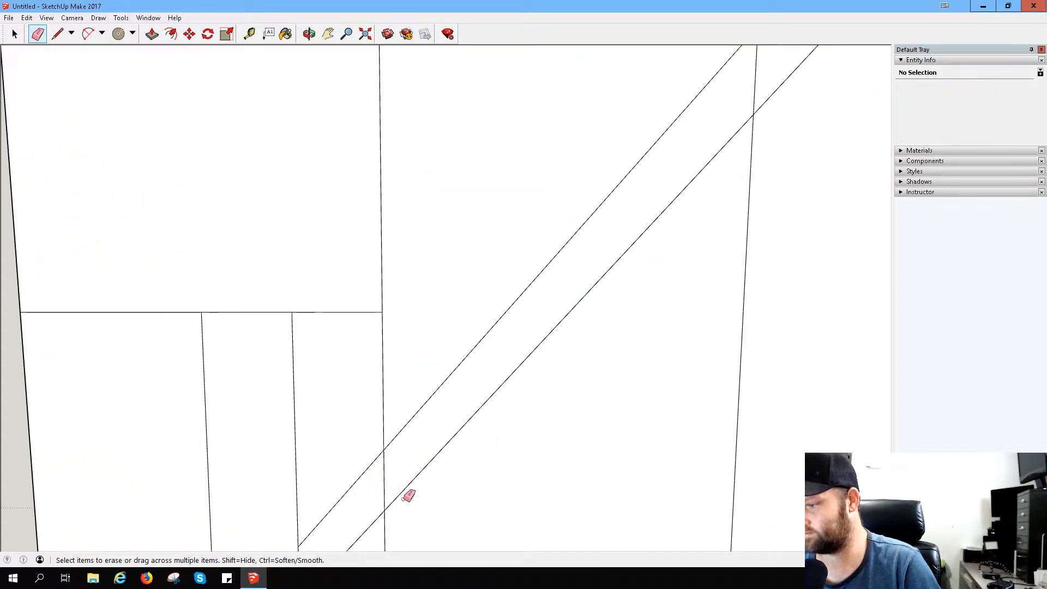
- Place a guide parallel to the upper slanted line, about 4.3 mm below it
scroll(468, 428, down, 4)
scroll(615, 334, down, 3)
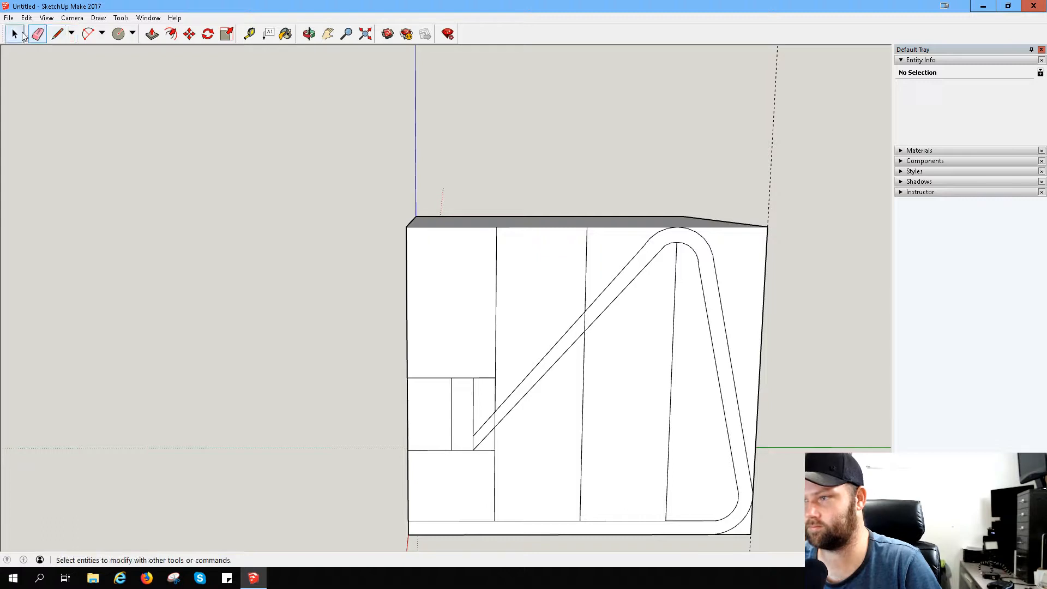
click(249, 34)
scroll(474, 446, up, 2)
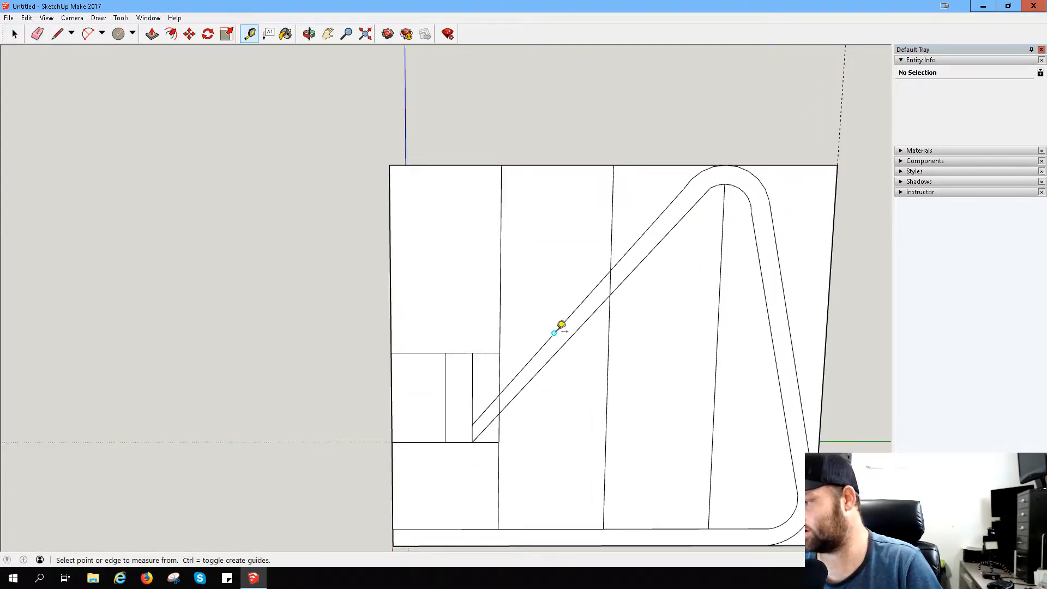
click(554, 333)
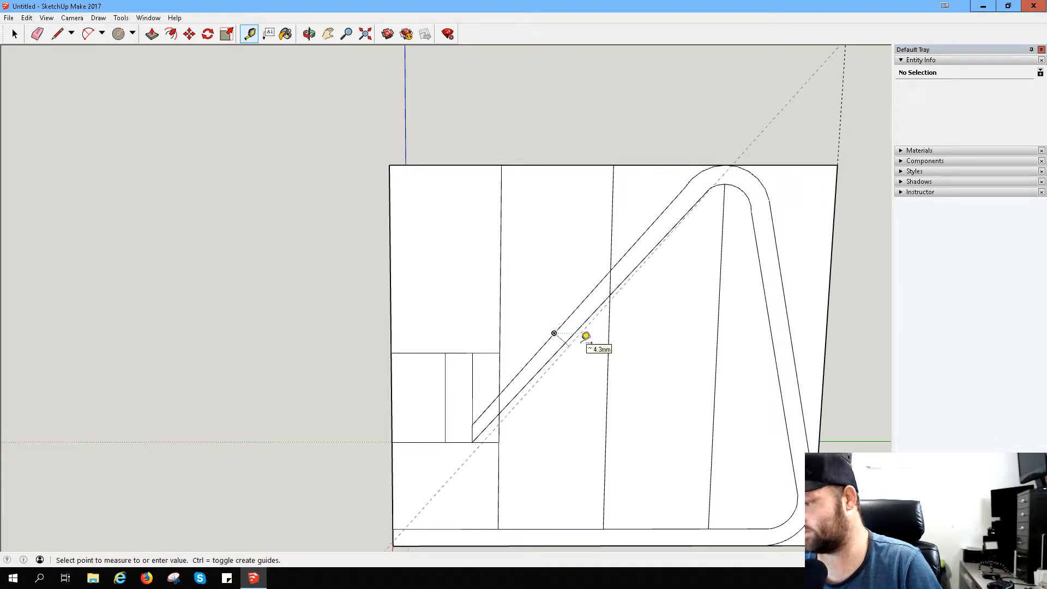
click(586, 336)
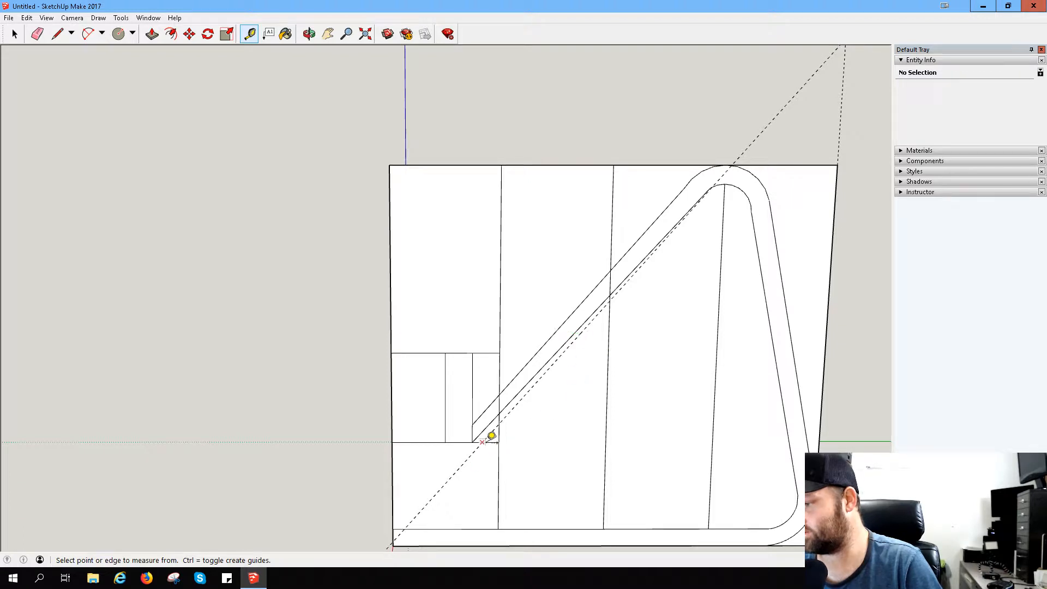
- Draw a slanted line from the guide's crossing with the lower short horizontal line up to the end of the inner arc
click(56, 34)
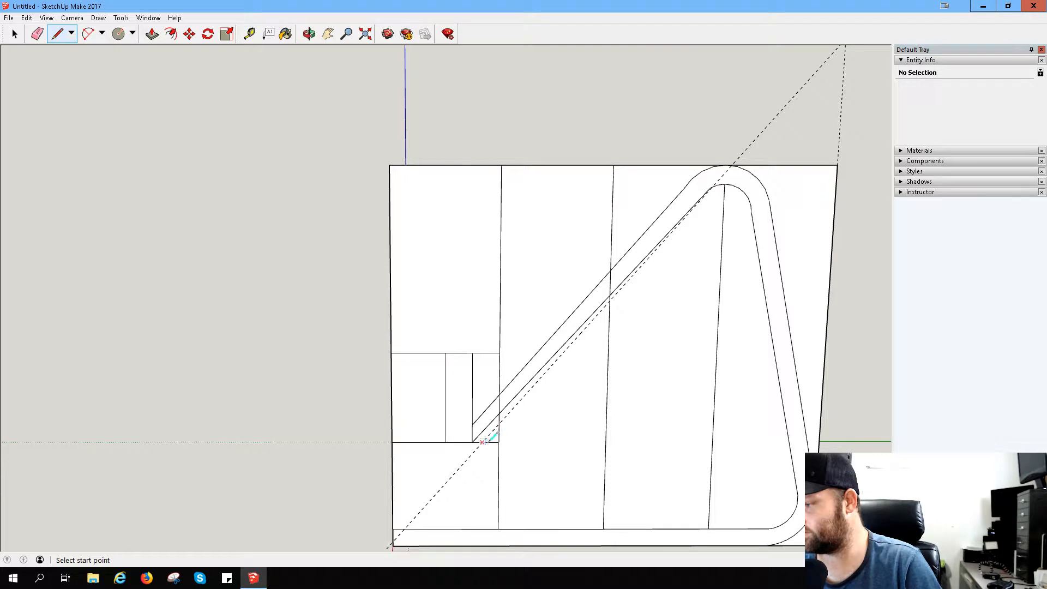
click(484, 441)
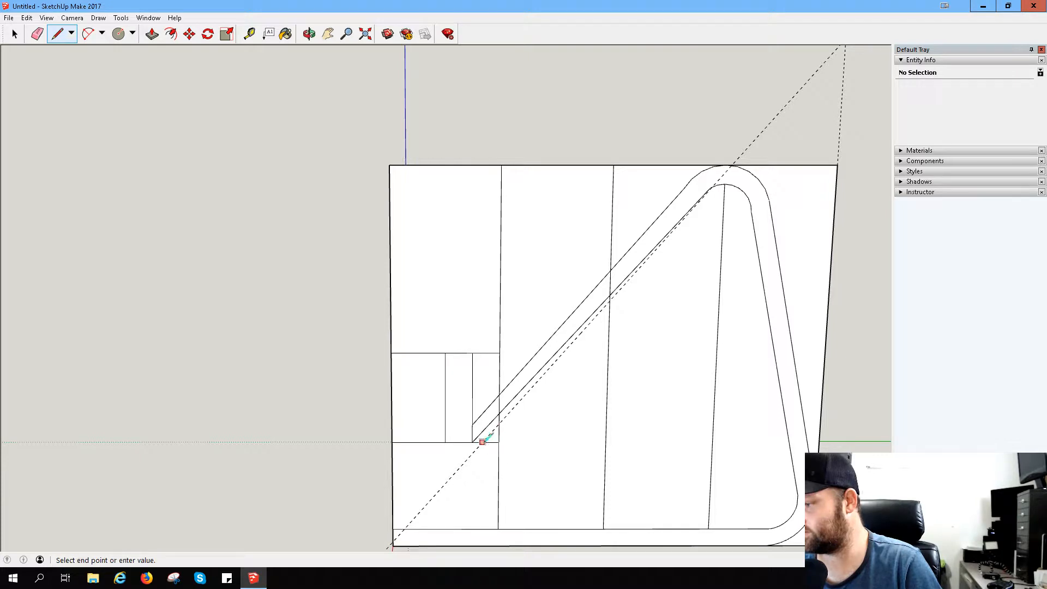
click(711, 186)
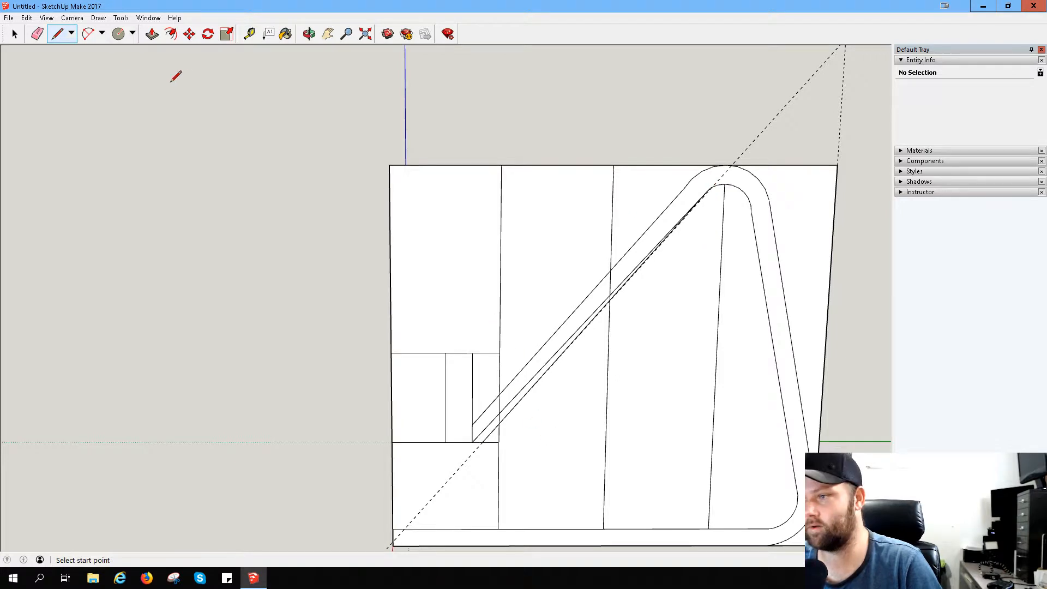
- Erase the surplus slanted line between the upper slanted line and the newly drawn one, undoing any accidental erasures
click(37, 34)
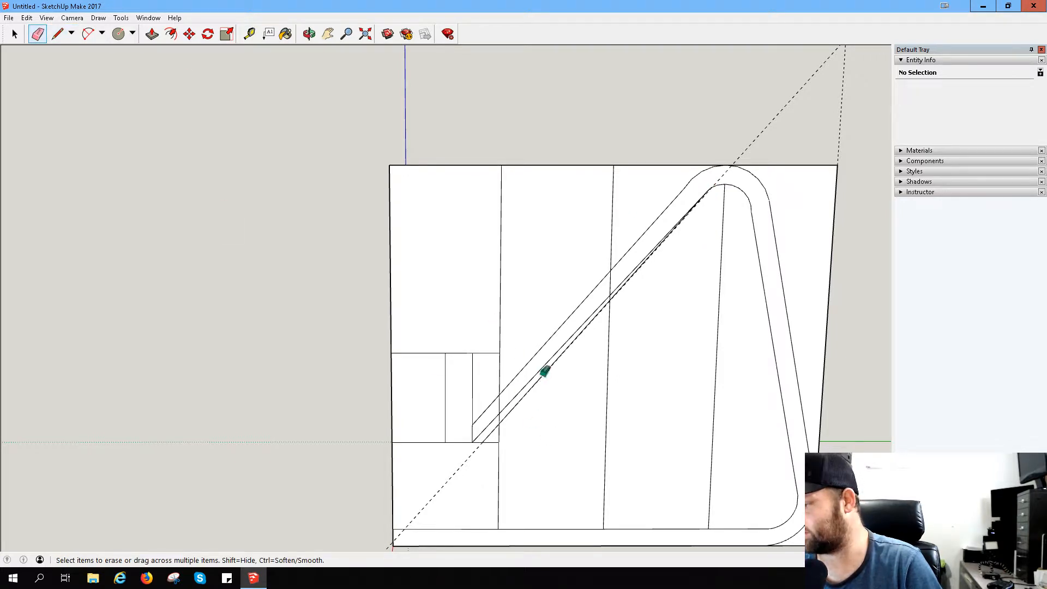
click(541, 372)
click(620, 287)
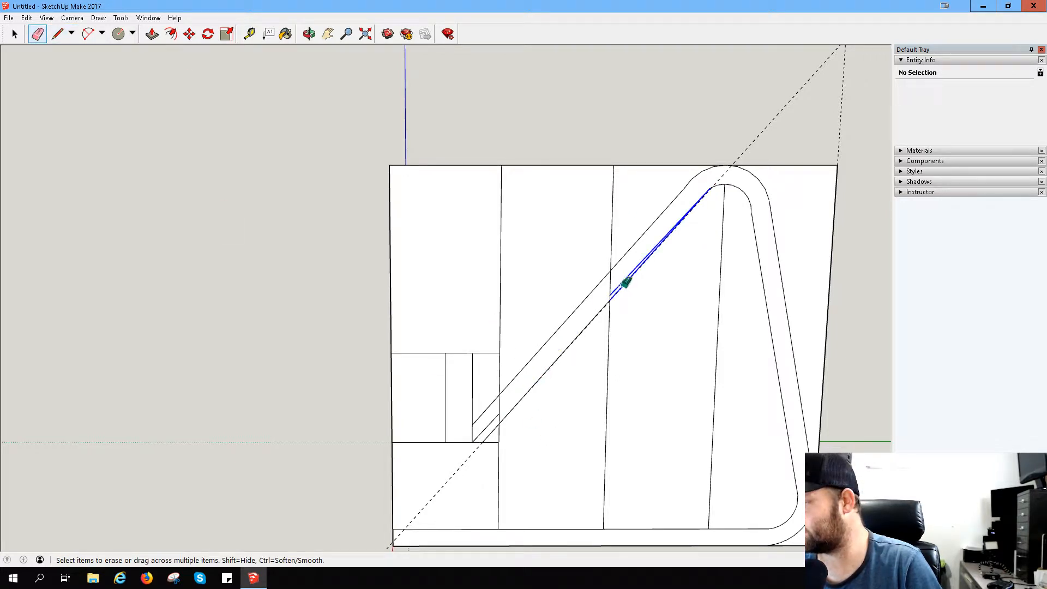
key(ctrl+z)
click(616, 286)
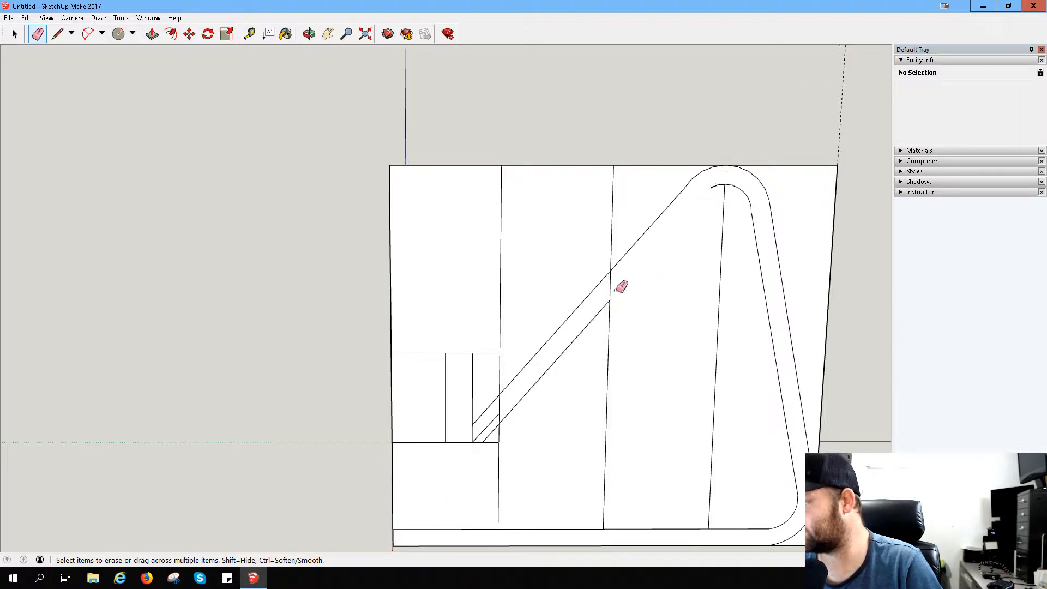
key(ctrl+z)
click(617, 284)
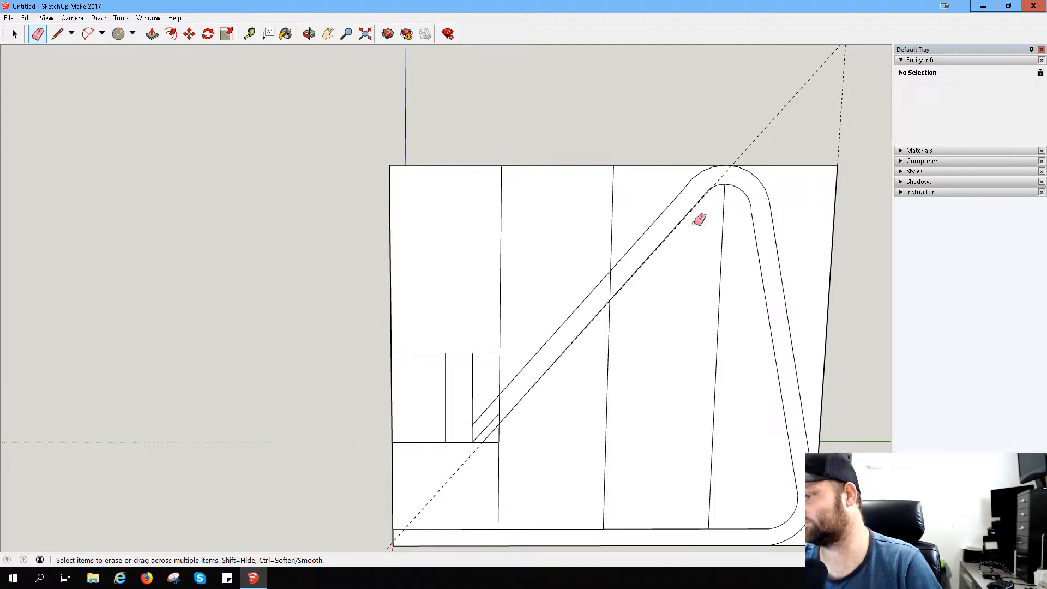
drag(485, 420, 491, 431)
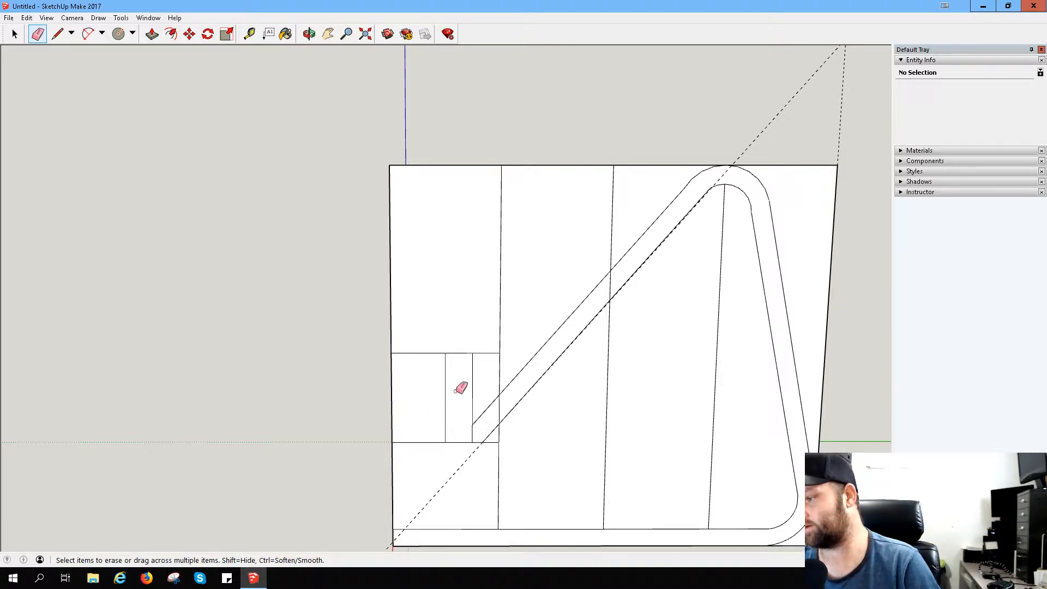
- Measure the spacing between the upper and lower slanted lines of the phone rest
click(249, 34)
click(473, 425)
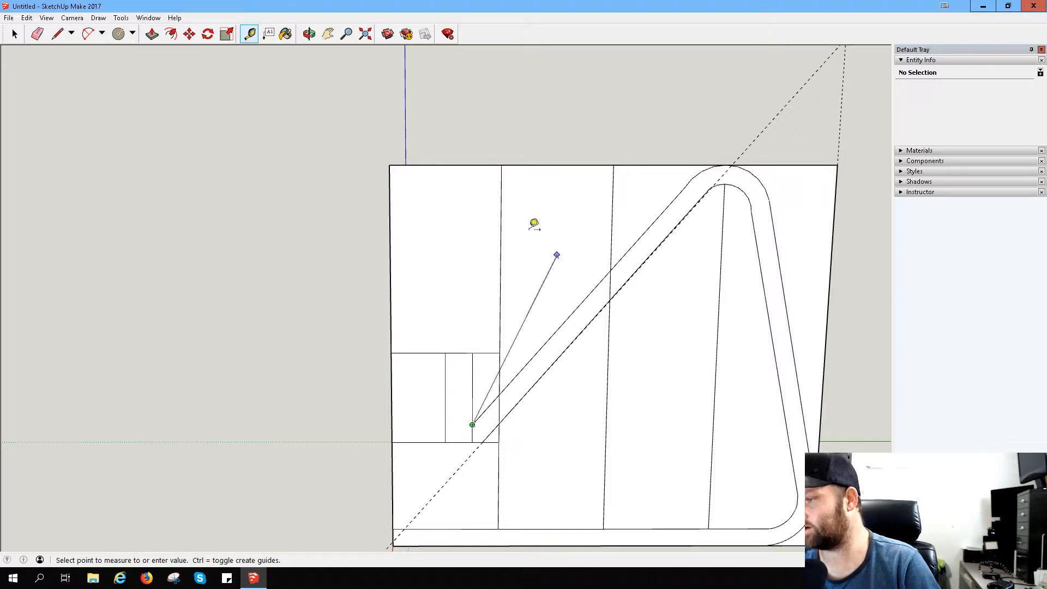
key(Escape)
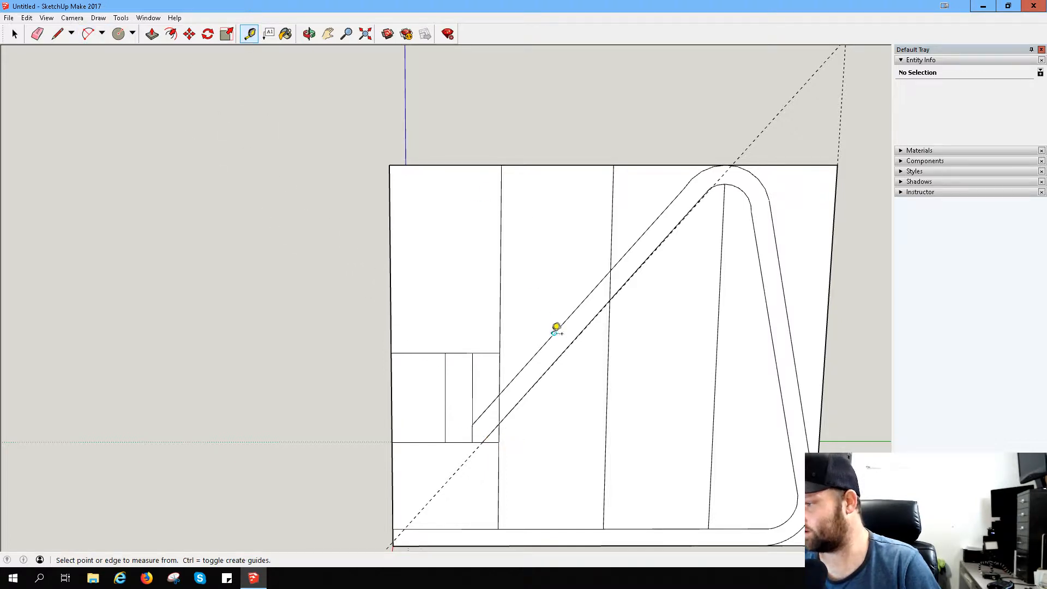
click(554, 333)
click(580, 334)
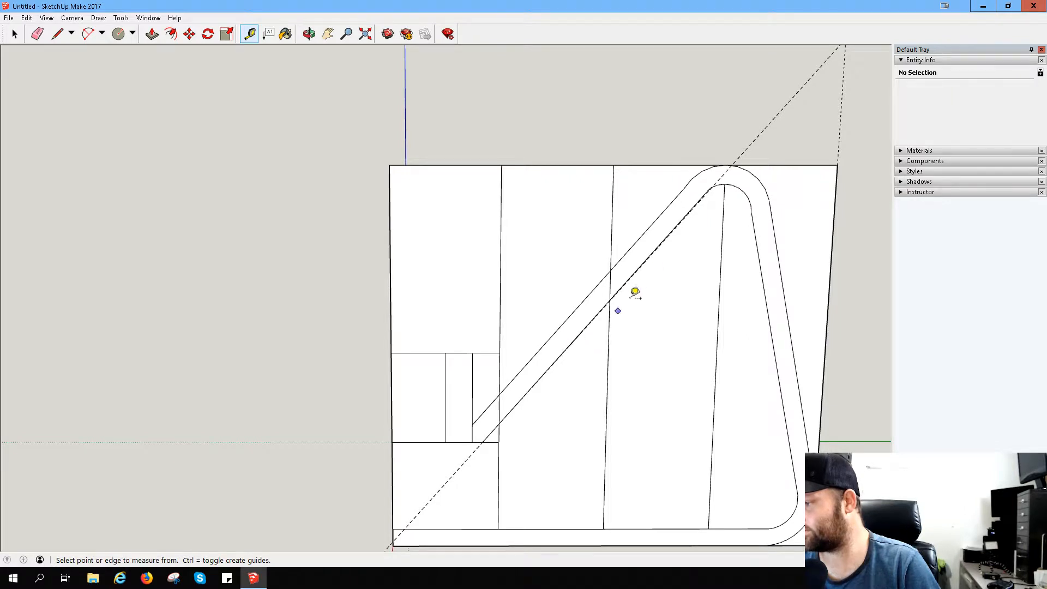
- Draw a slanted line from the lower short horizontal line, just left of the existing line's end, up to the end of the inner arc
scroll(474, 430, up, 6)
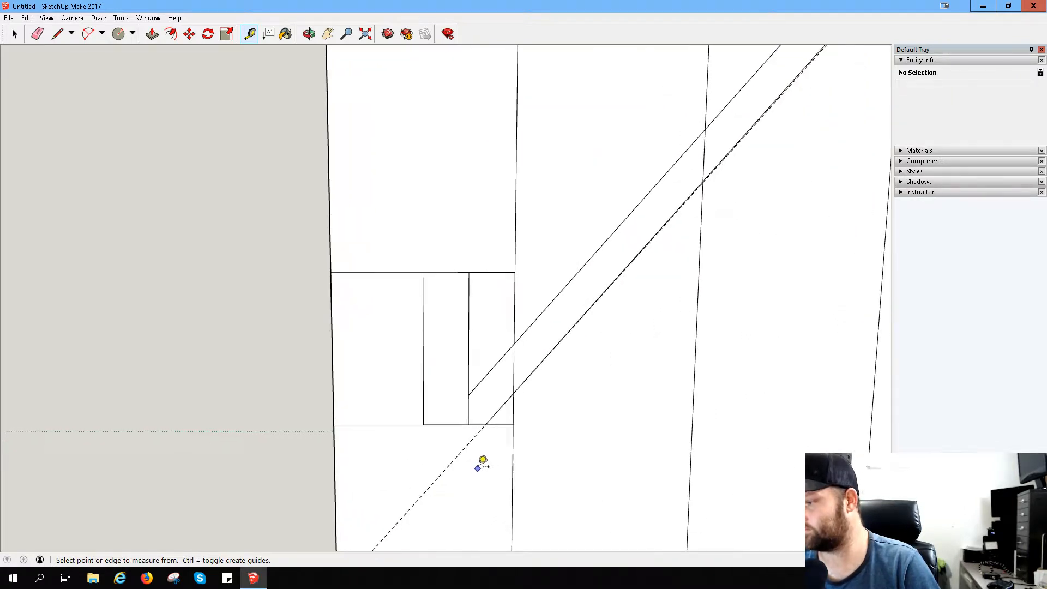
scroll(458, 311, up, 3)
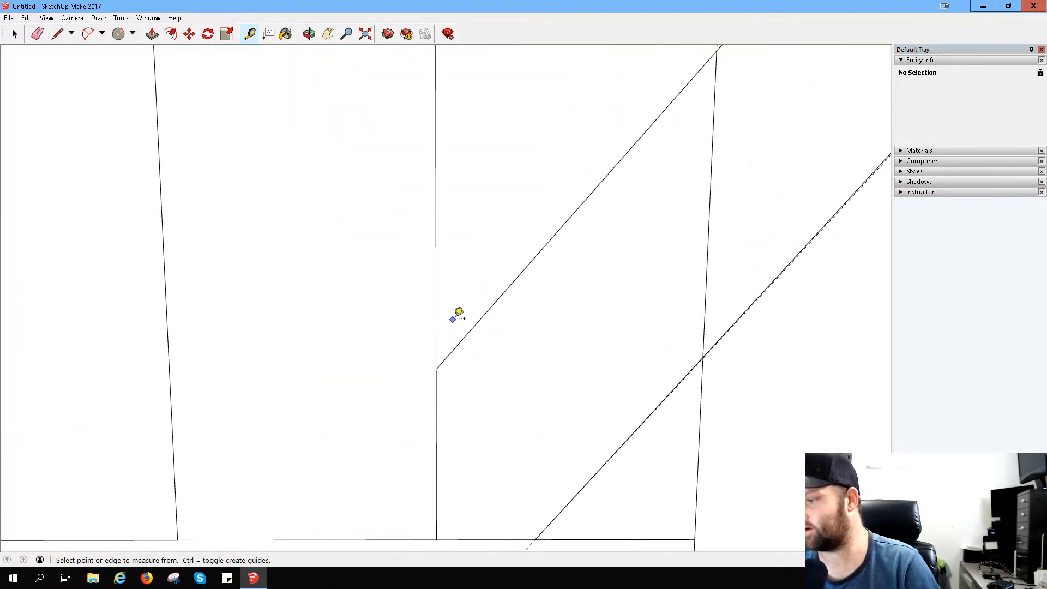
scroll(474, 299, down, 2)
click(58, 34)
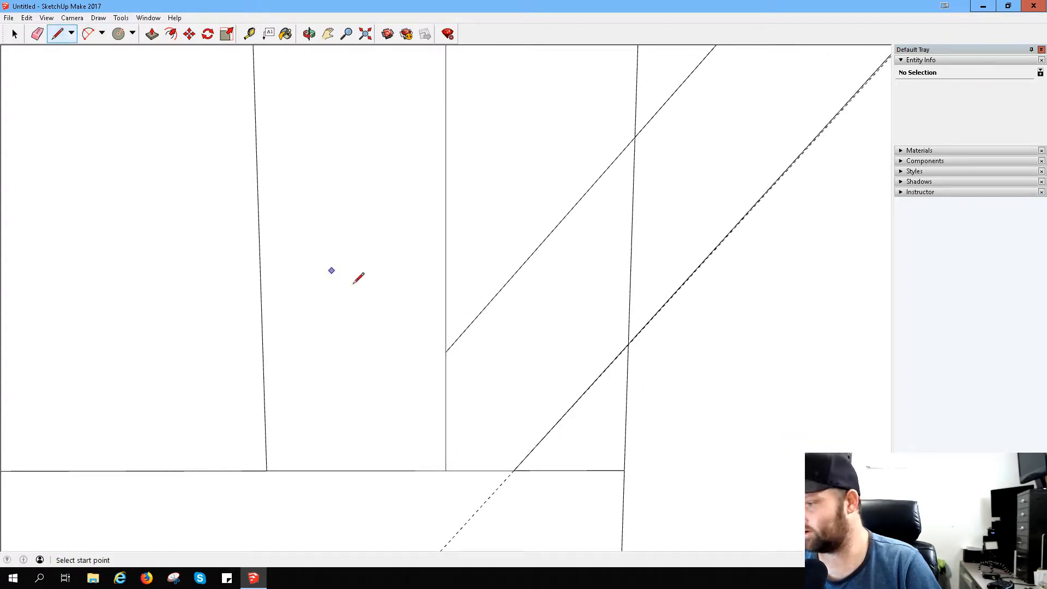
click(513, 470)
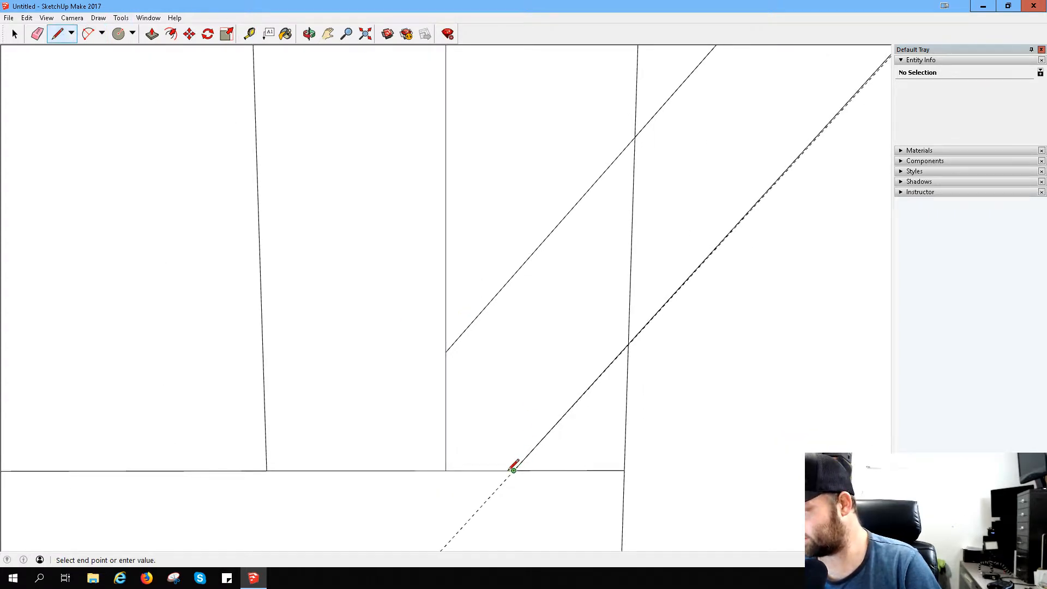
key(Escape)
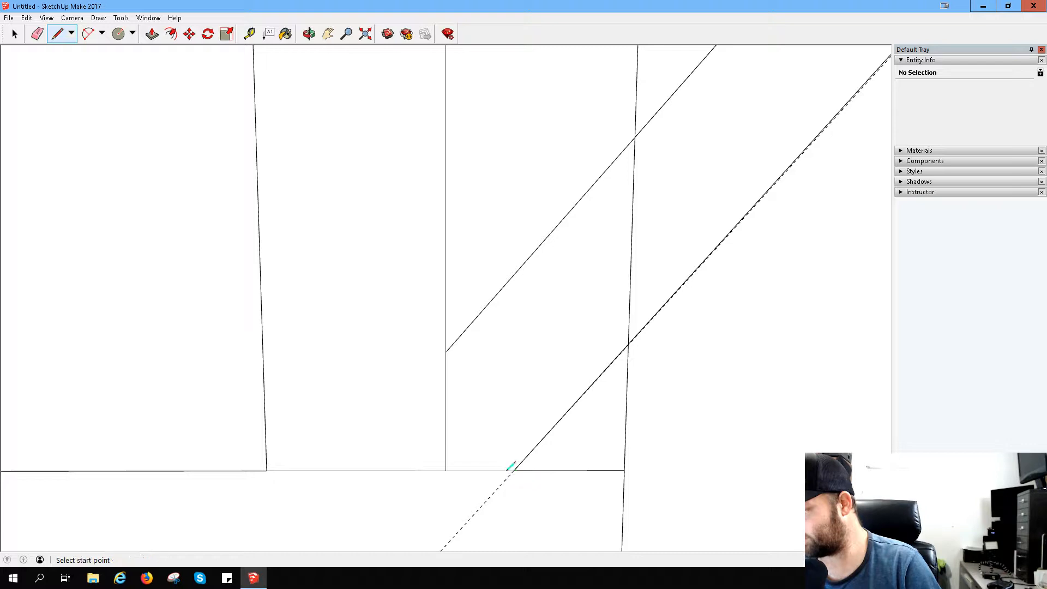
click(505, 470)
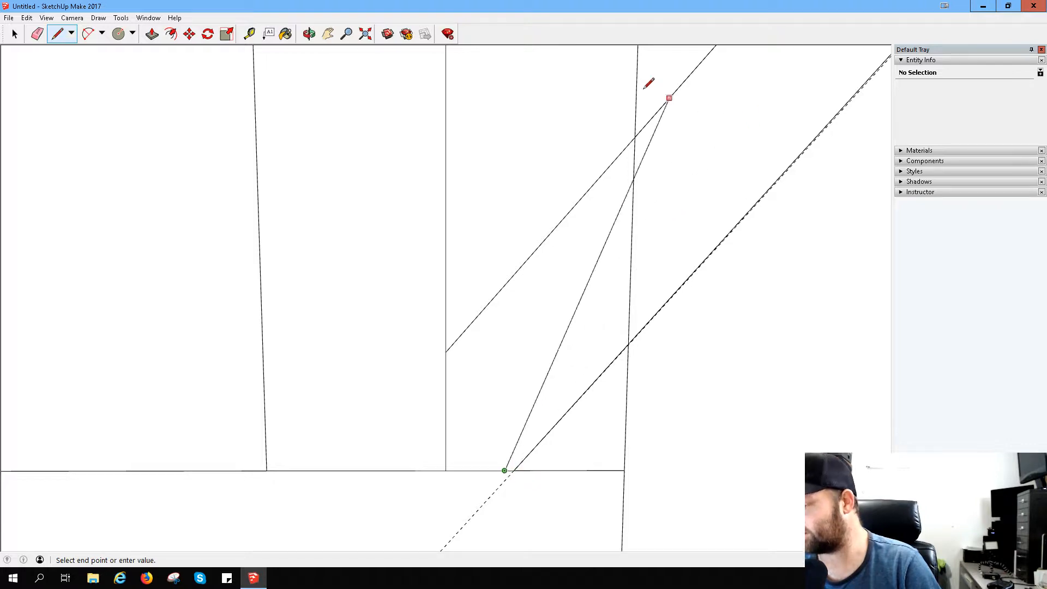
click(327, 34)
drag(577, 206, 339, 345)
mouse_move(662, 159)
mouse_down()
mouse_move(416, 394)
mouse_move(397, 429)
mouse_up()
drag(698, 60, 525, 250)
mouse_move(643, 118)
mouse_down()
mouse_move(540, 268)
mouse_move(366, 439)
mouse_move(416, 367)
mouse_move(370, 449)
mouse_up()
drag(601, 152, 428, 270)
drag(546, 193, 498, 274)
click(57, 34)
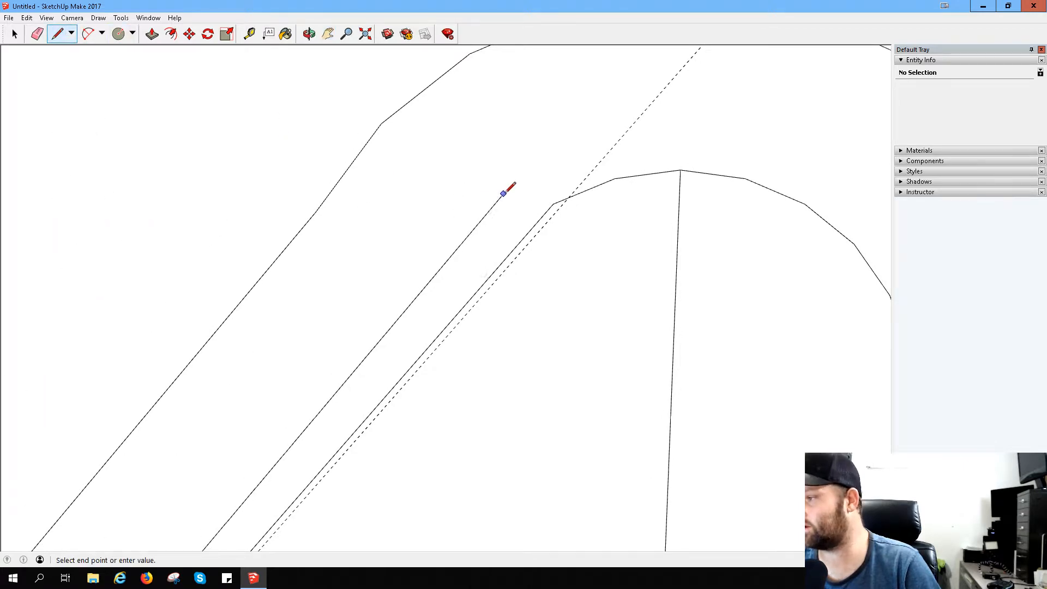
click(553, 204)
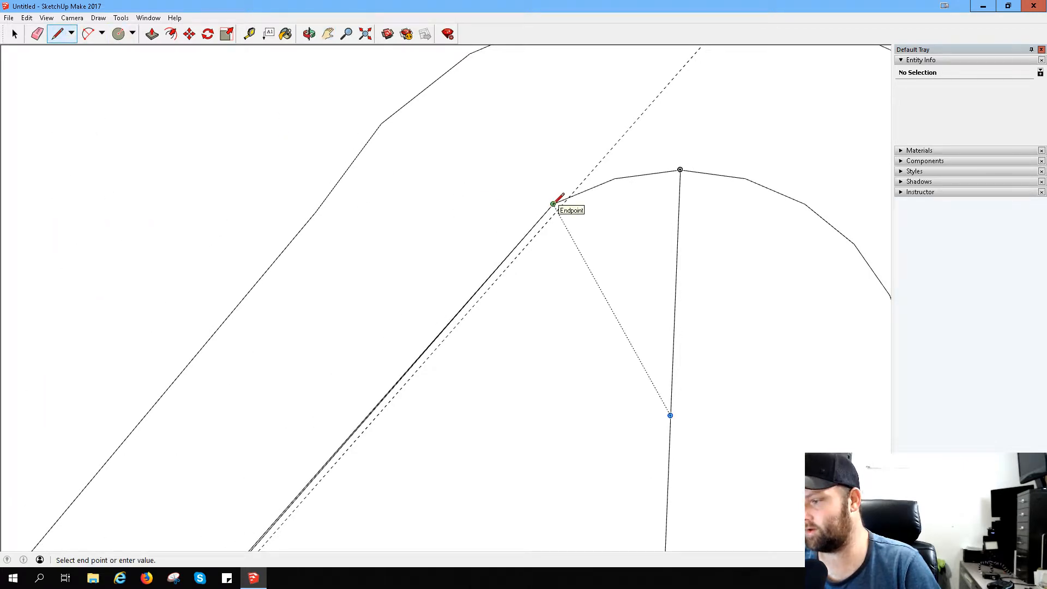
key(Escape)
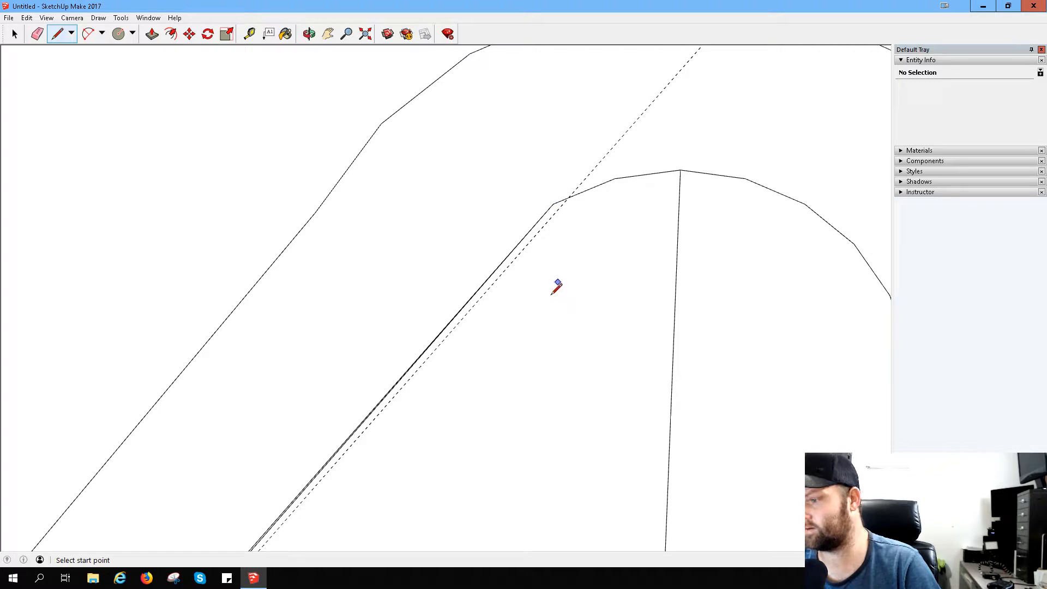
- Erase the guide and the previous lower slanted line's bottom segments, keeping the newly drawn line
scroll(394, 380, up, 2)
scroll(382, 397, down, 4)
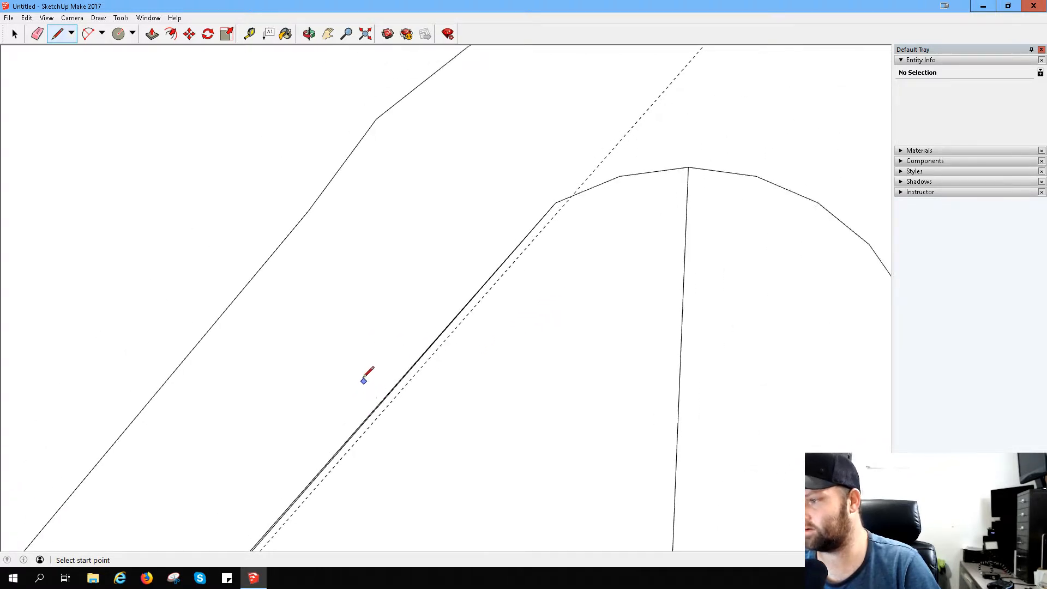
click(326, 36)
drag(346, 472, 676, 116)
drag(440, 412, 681, 38)
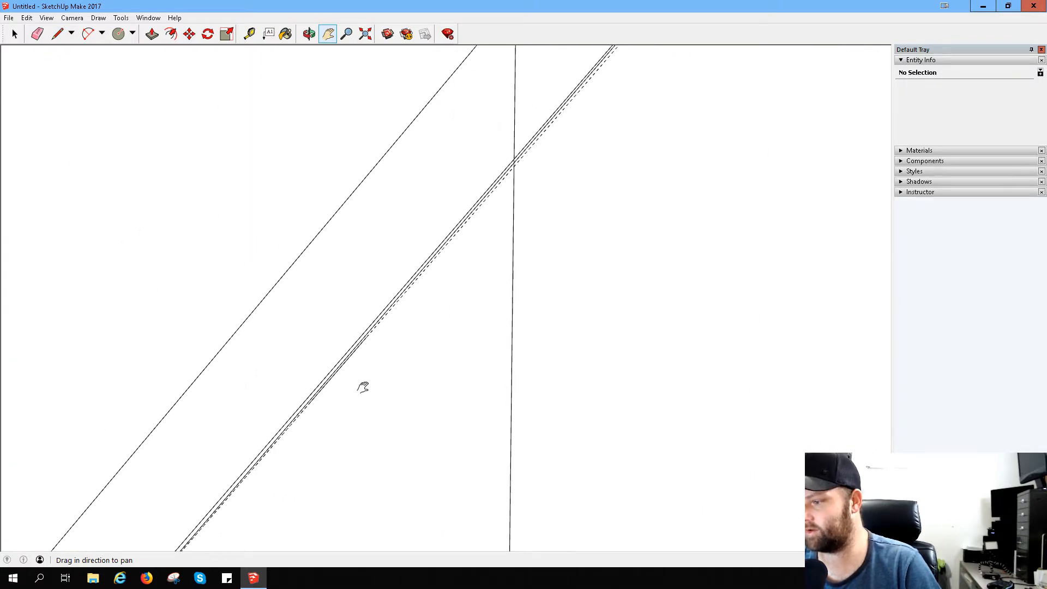
drag(362, 386, 577, 80)
drag(251, 415, 325, 278)
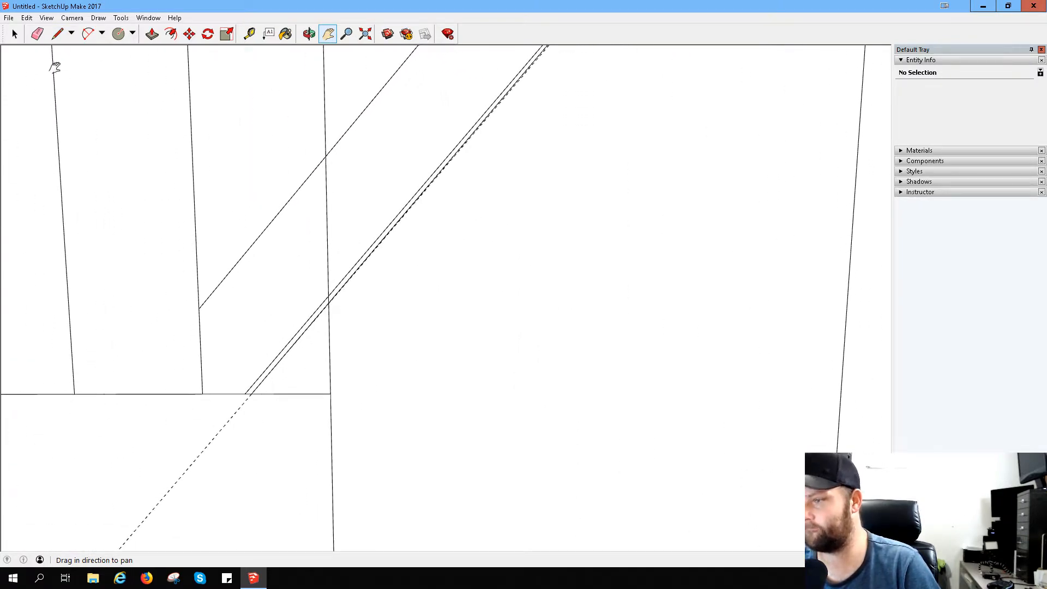
click(38, 33)
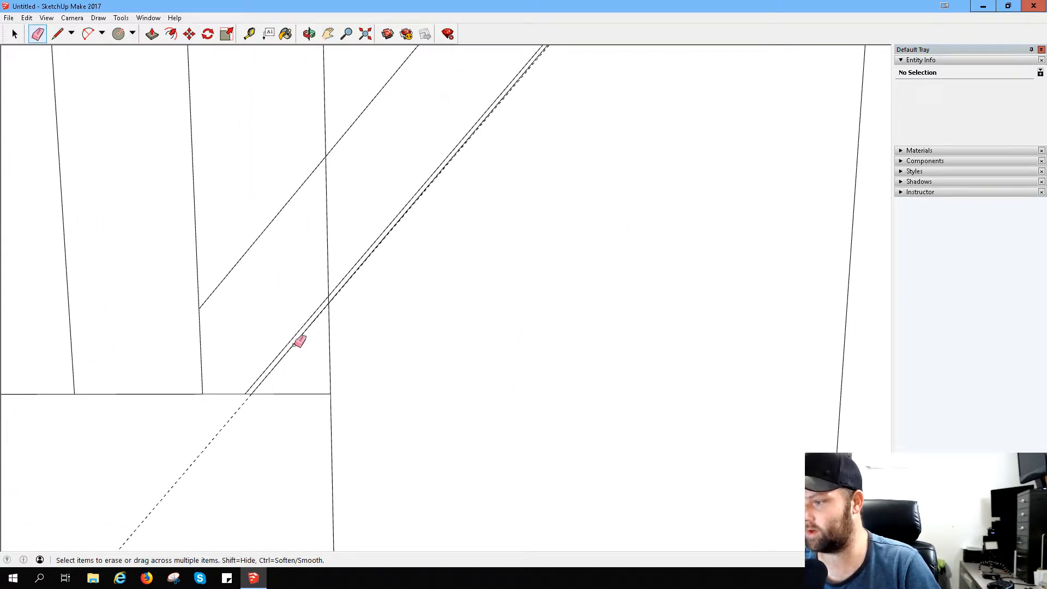
drag(294, 345, 334, 307)
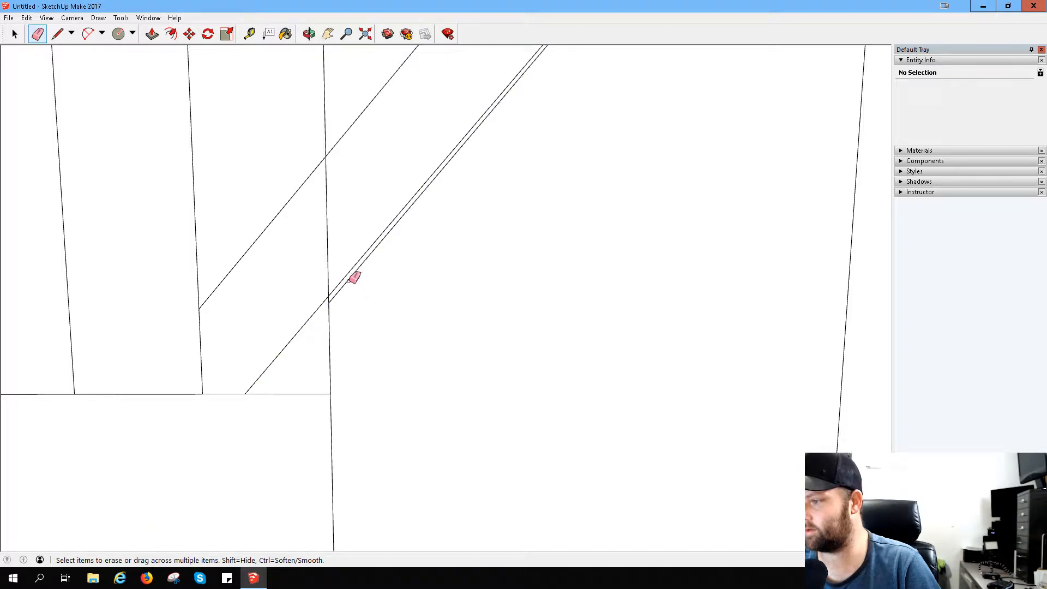
click(349, 281)
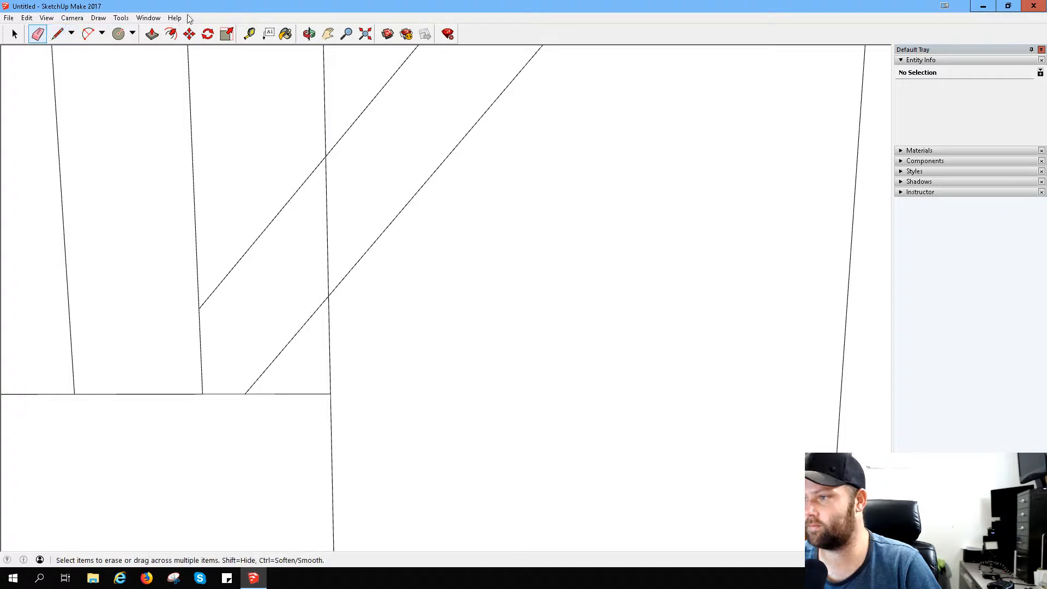
- Measure the spacing between the two slanted lines by placing a guide about 4.1 mm below the upper one
click(250, 35)
click(226, 277)
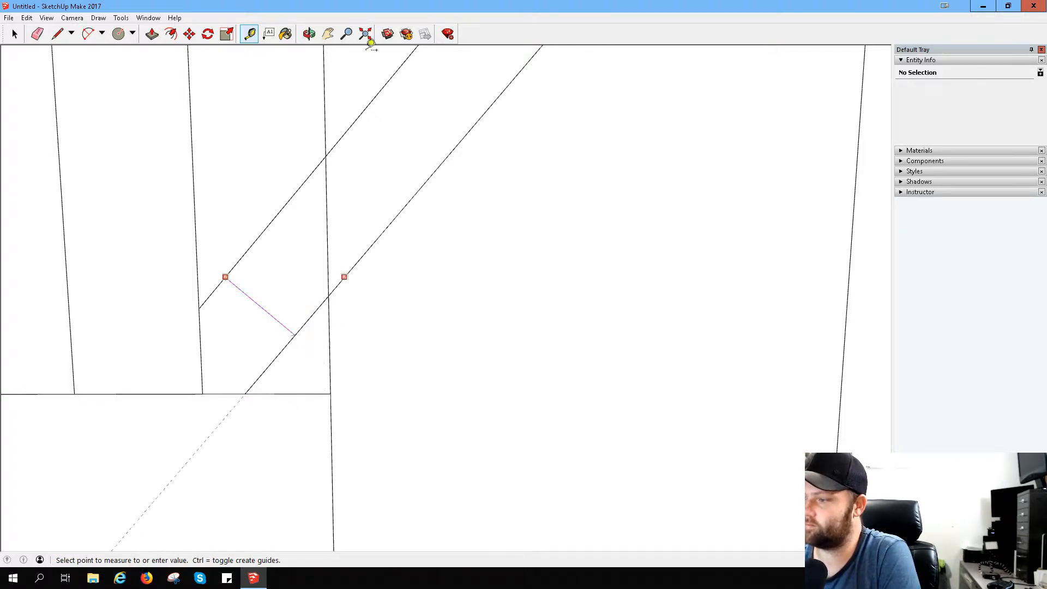
click(254, 37)
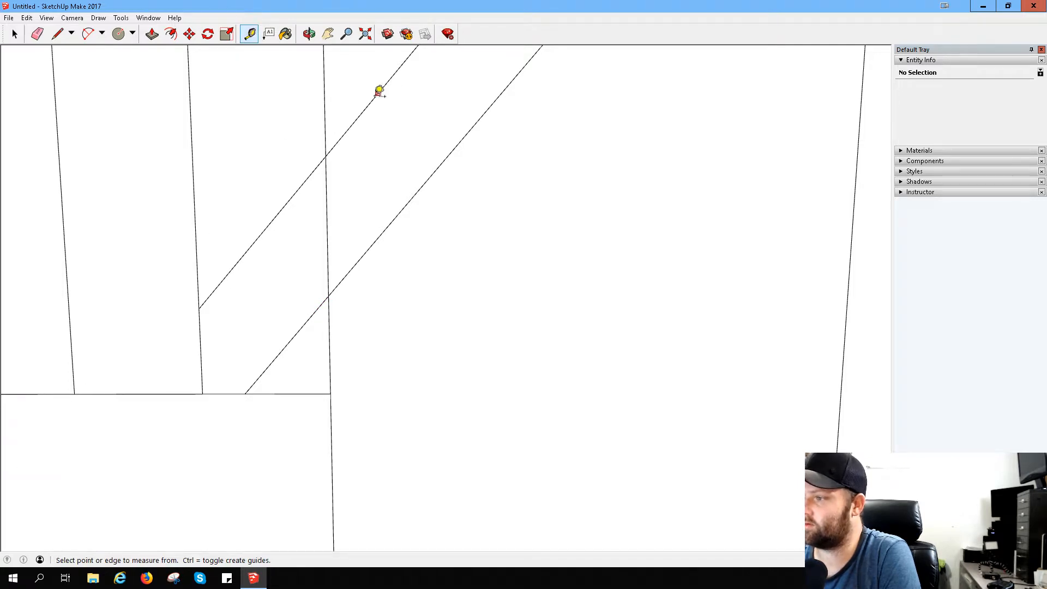
click(374, 98)
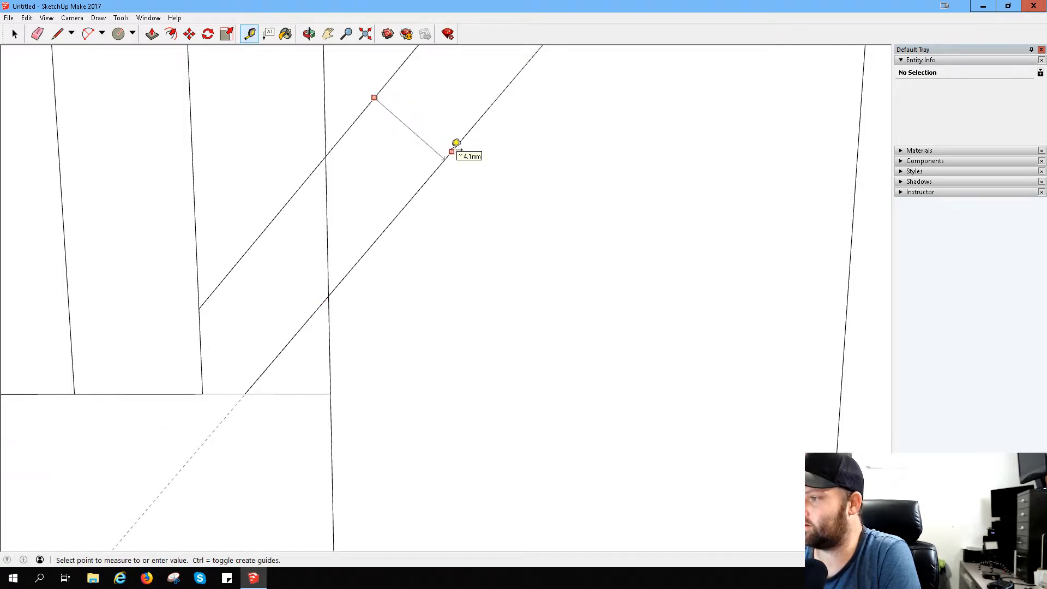
click(456, 143)
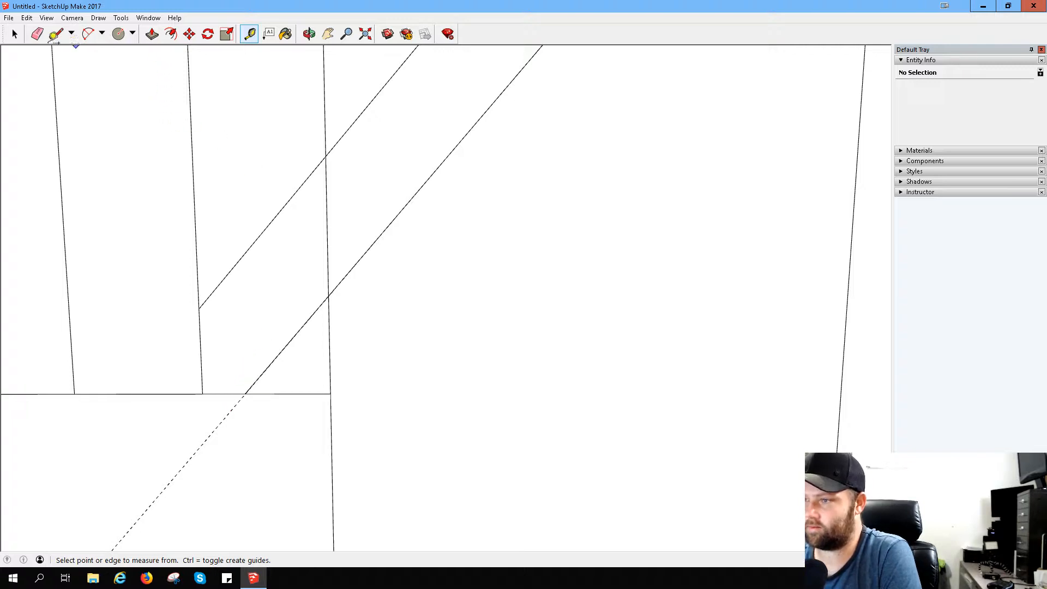
- Erase the previous slanted line's remaining upper segment and the piece of the middle vertical line between the two slanted lines
click(328, 33)
mouse_move(375, 67)
mouse_down()
mouse_move(401, 454)
mouse_move(345, 461)
mouse_up()
drag(502, 159, 374, 414)
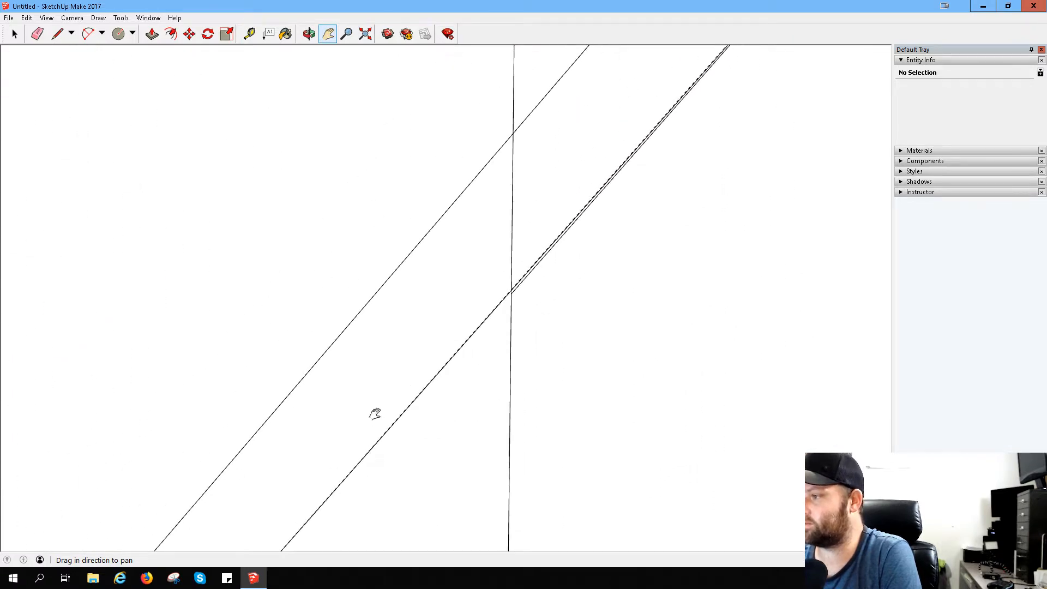
mouse_move(538, 262)
mouse_down()
mouse_move(519, 297)
mouse_move(380, 343)
mouse_up()
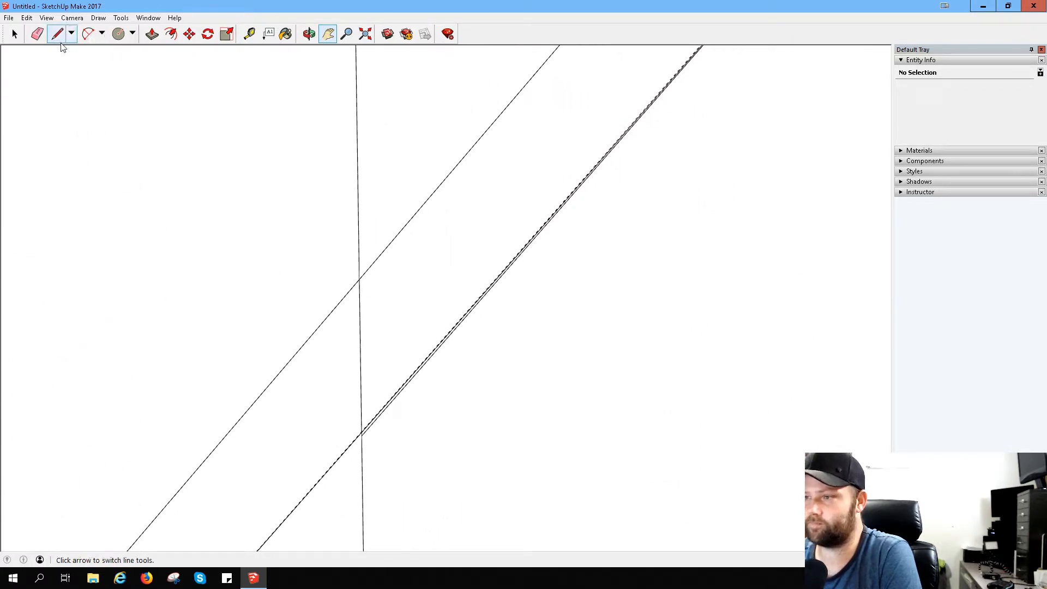
click(37, 34)
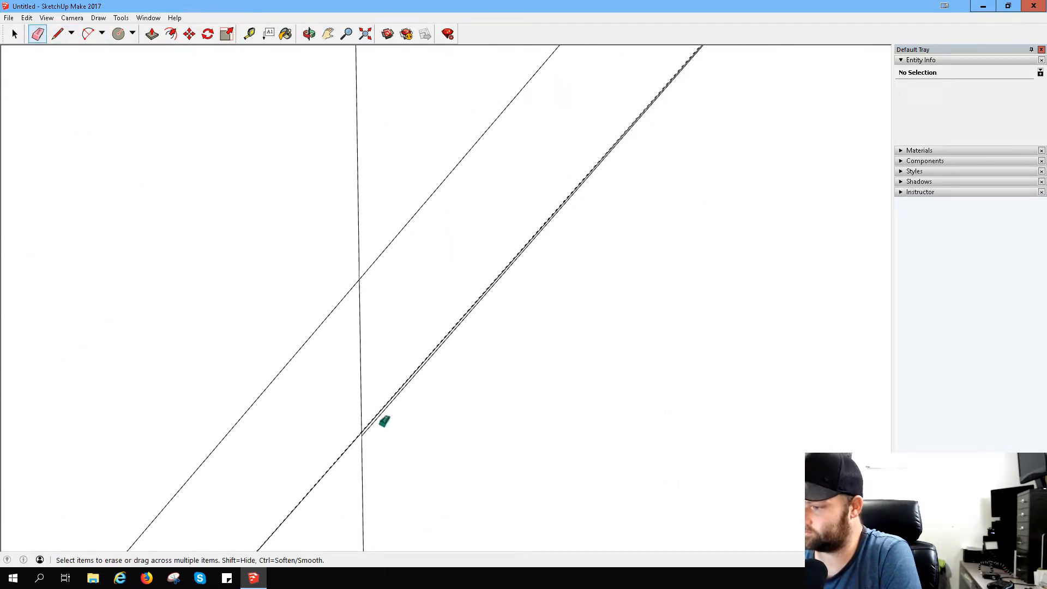
click(380, 420)
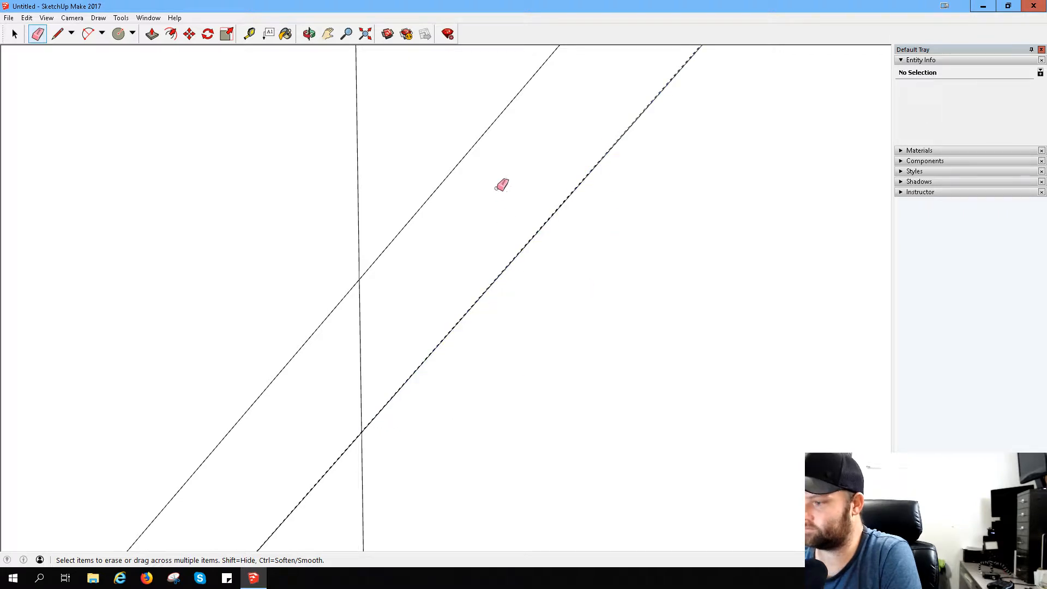
click(359, 352)
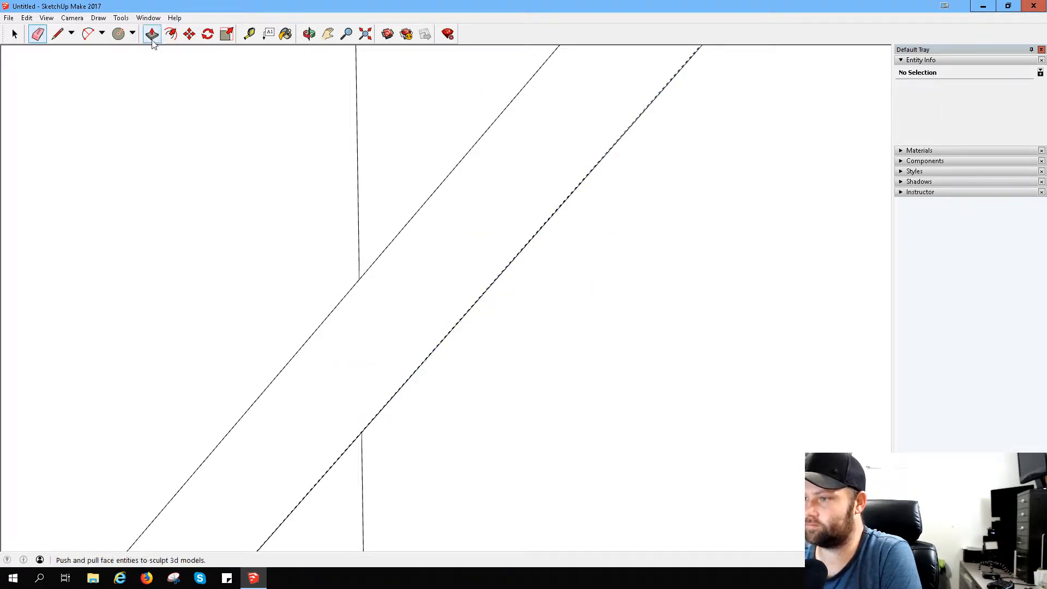
- Erase the guide running along the lower slanted line past the inner arc
click(327, 34)
drag(437, 124, 311, 507)
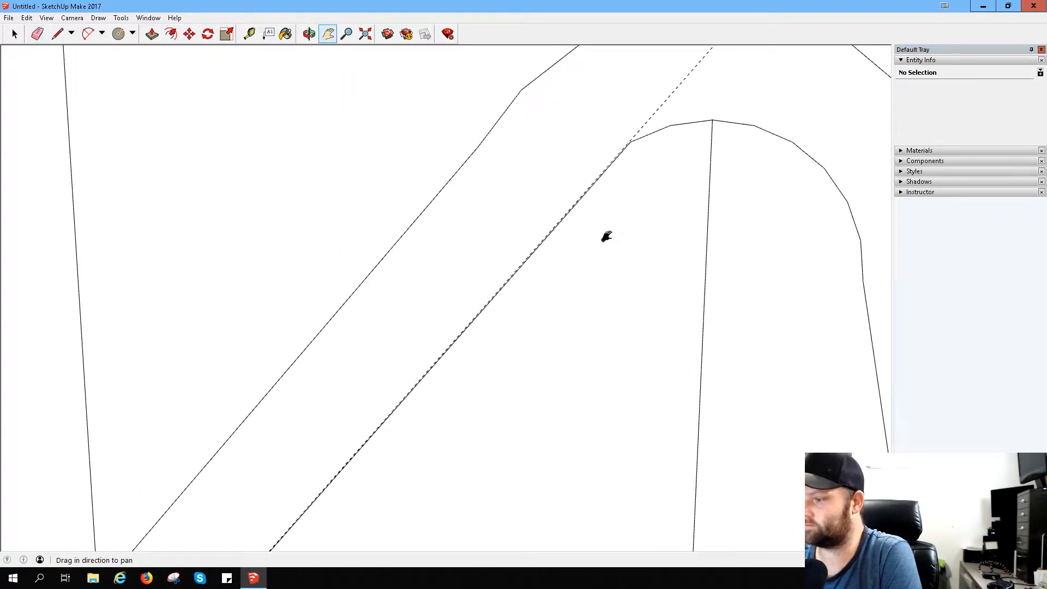
drag(607, 236, 555, 144)
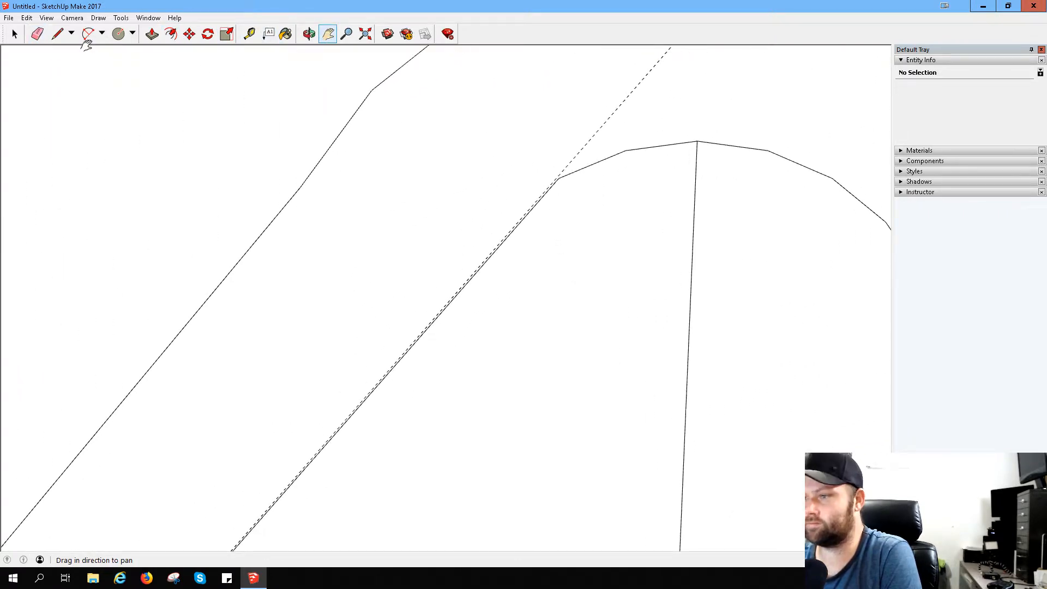
click(37, 34)
click(598, 130)
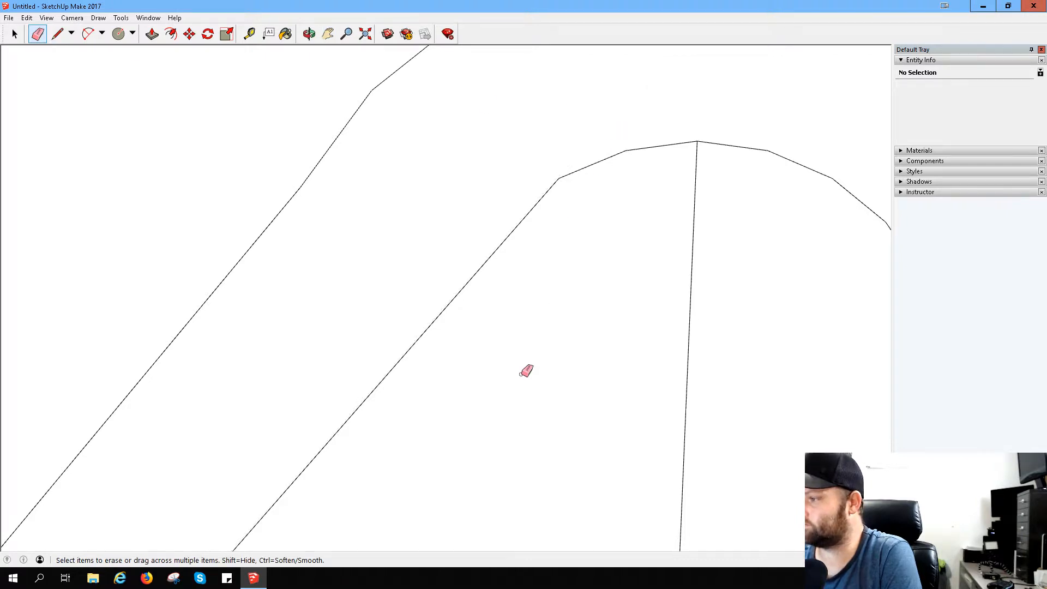
- Place a guide along the upper slanted line, extending it past the outer arc at the rounded top
scroll(469, 381, down, 2)
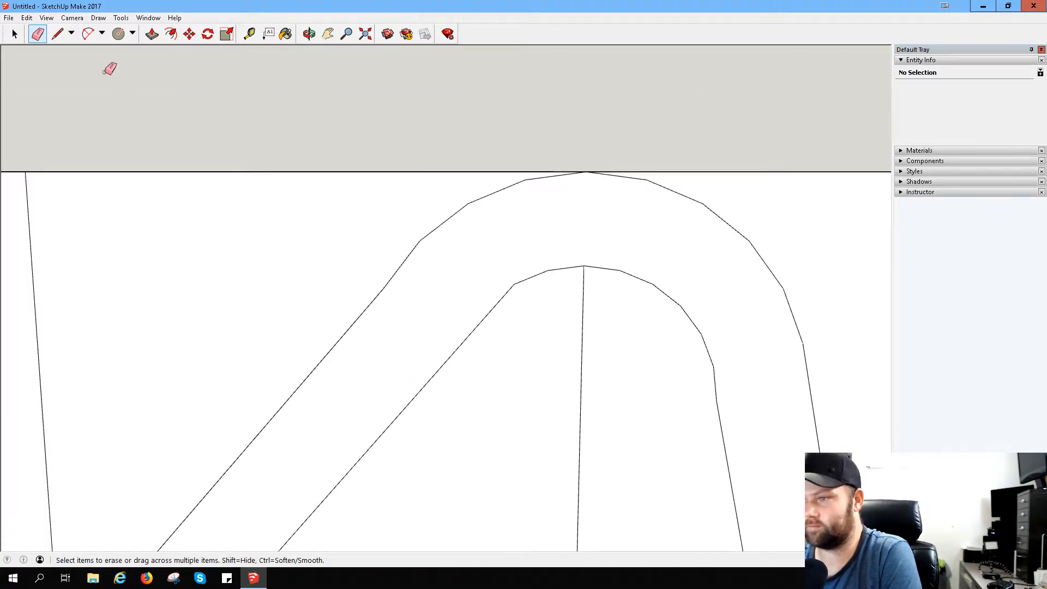
click(249, 34)
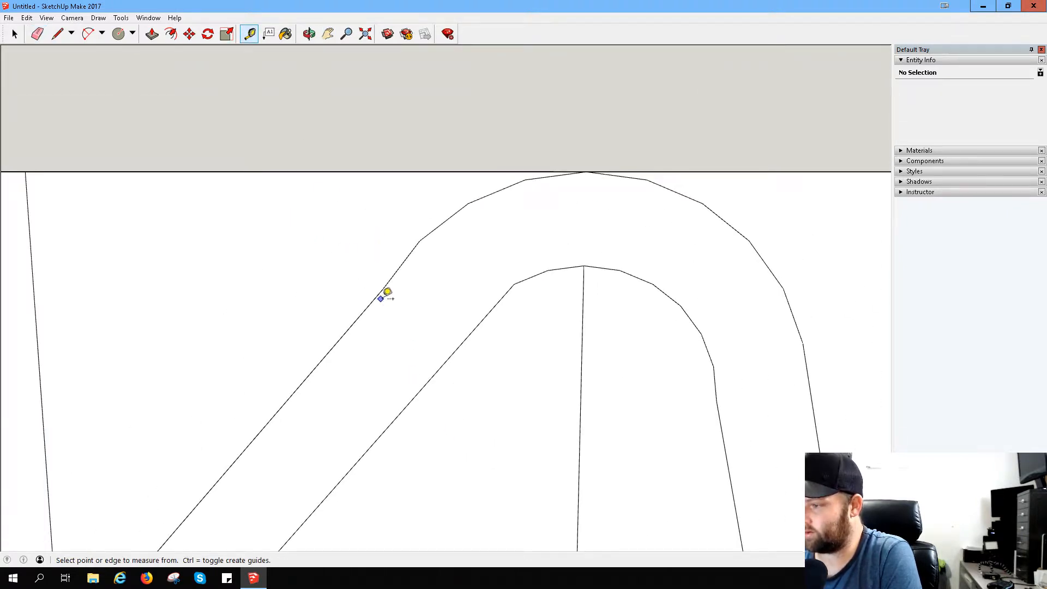
click(378, 294)
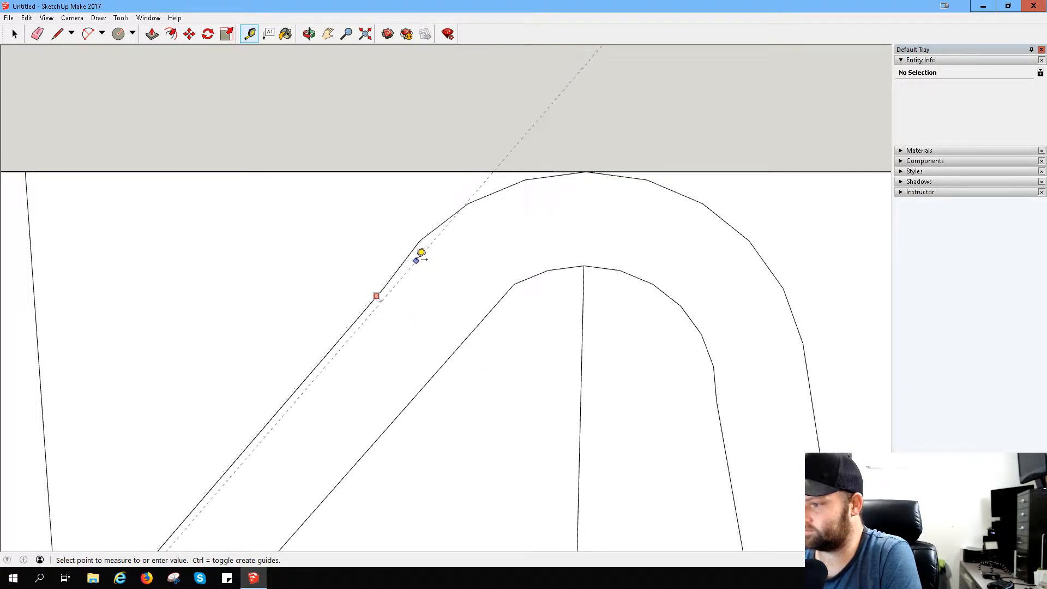
click(355, 321)
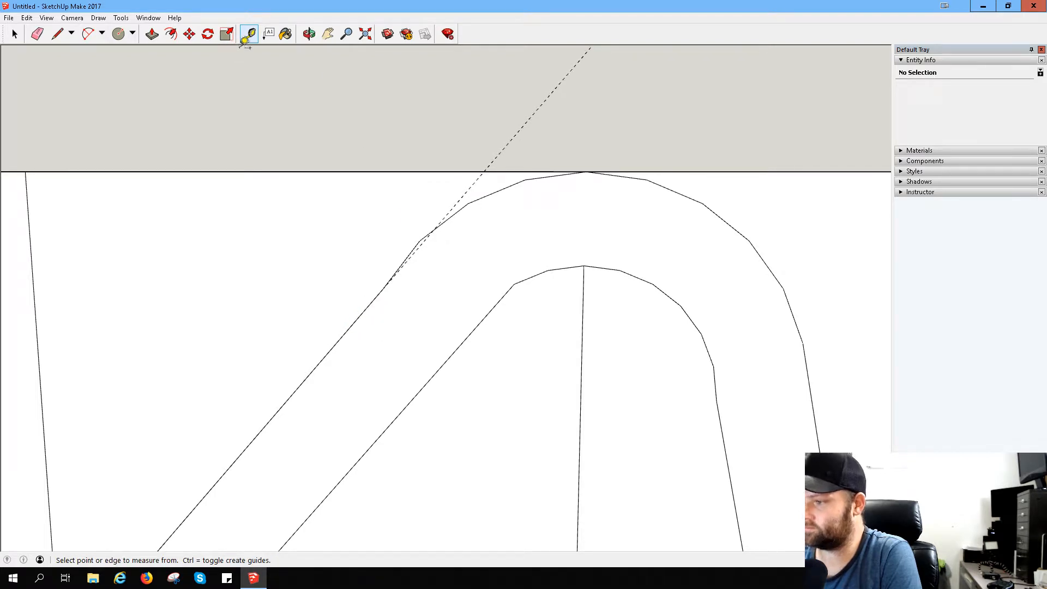
- Draw a line along the guide from the upper slanted line's end to the outer arc, and erase the arc piece left outside it
click(57, 34)
click(383, 288)
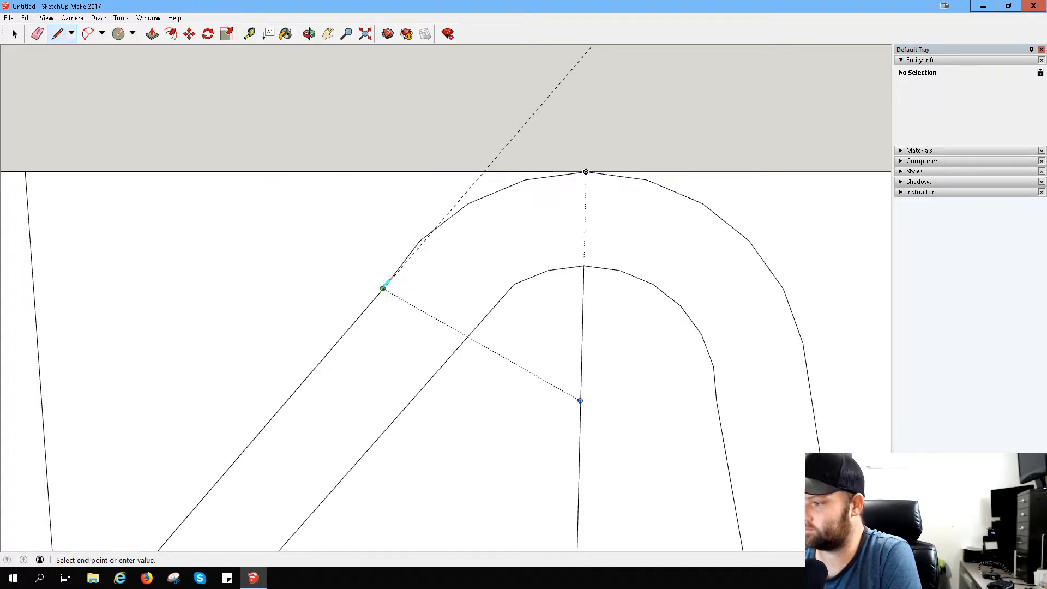
click(435, 228)
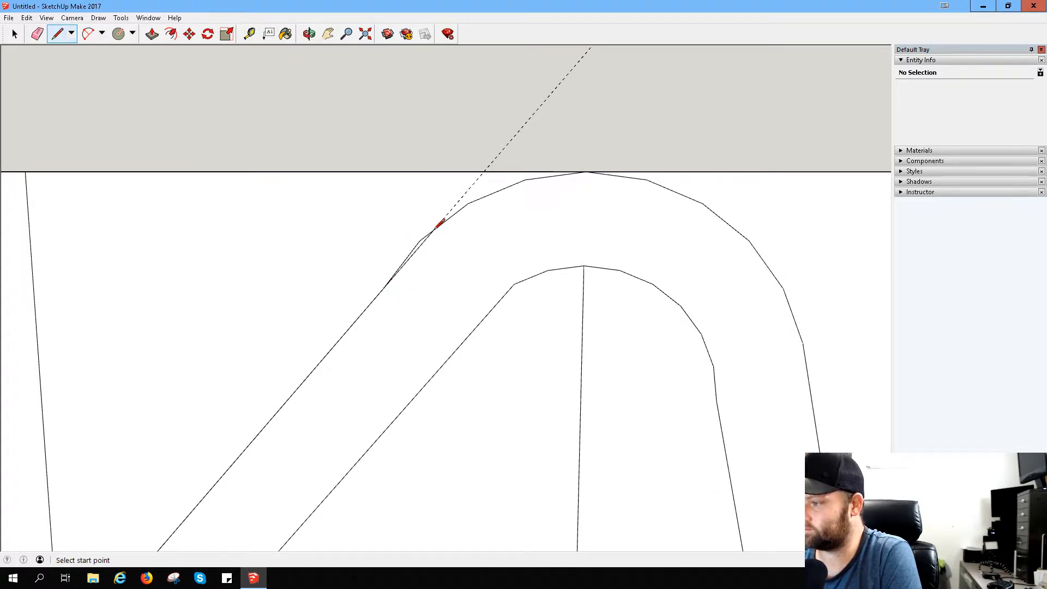
click(37, 34)
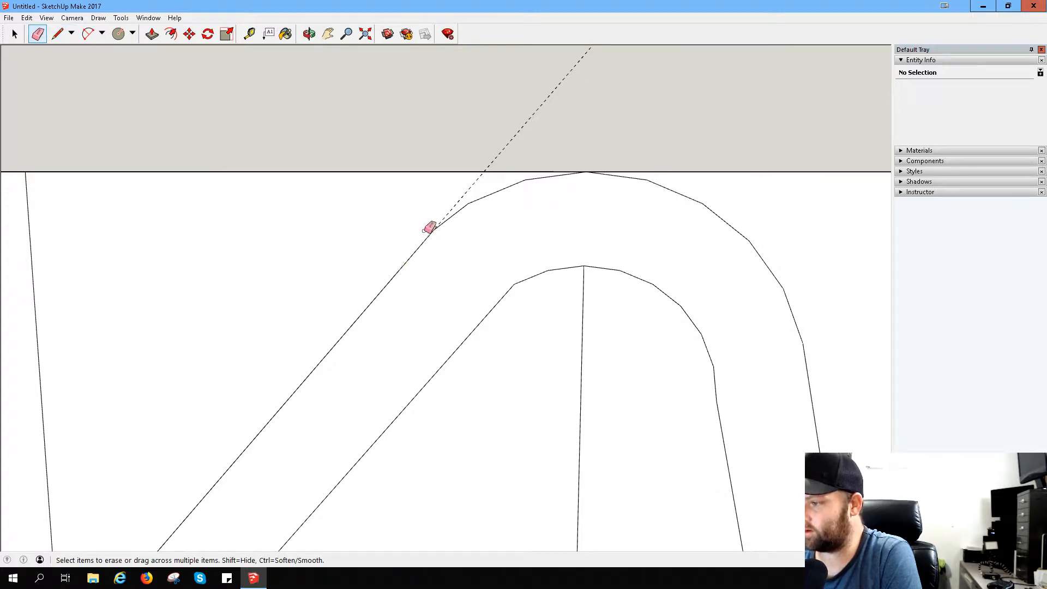
middle_drag(505, 315, 511, 343)
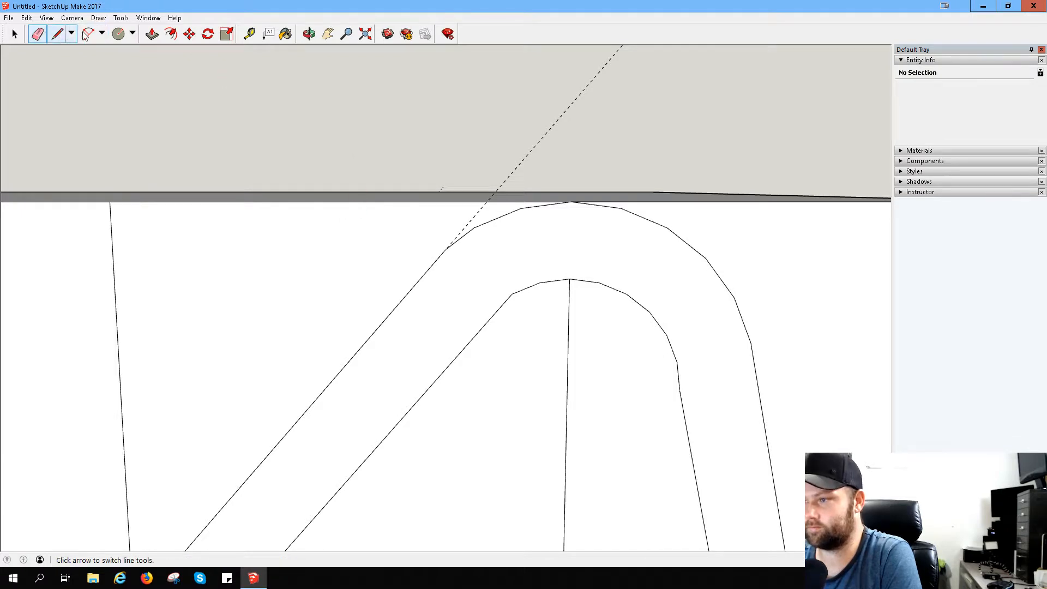
- Place a guide square to the upper slanted line from its new arc junction, ending just short of the lower slanted line
click(250, 34)
click(408, 295)
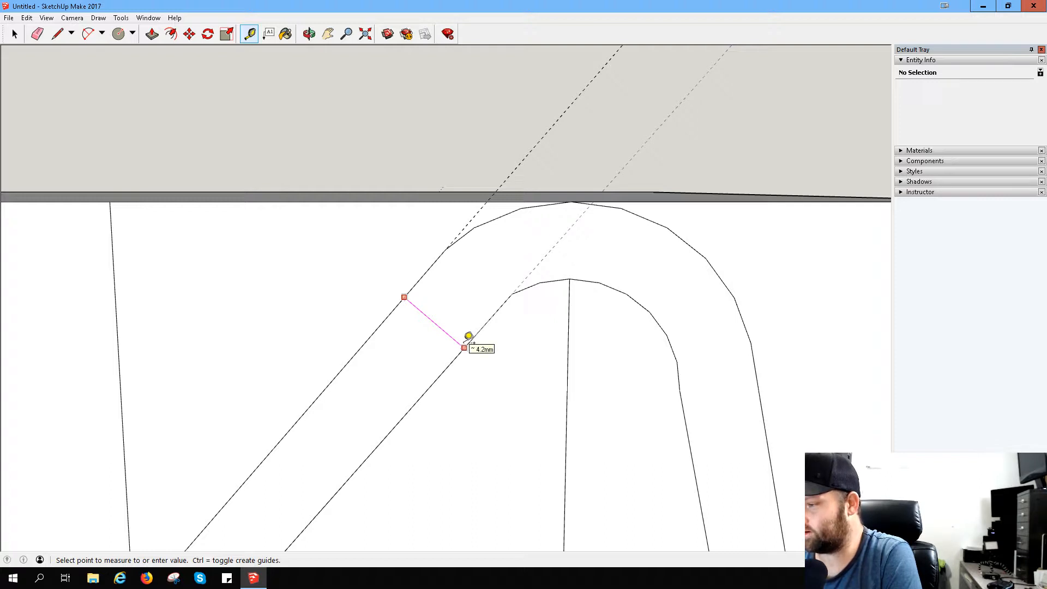
click(449, 247)
click(447, 248)
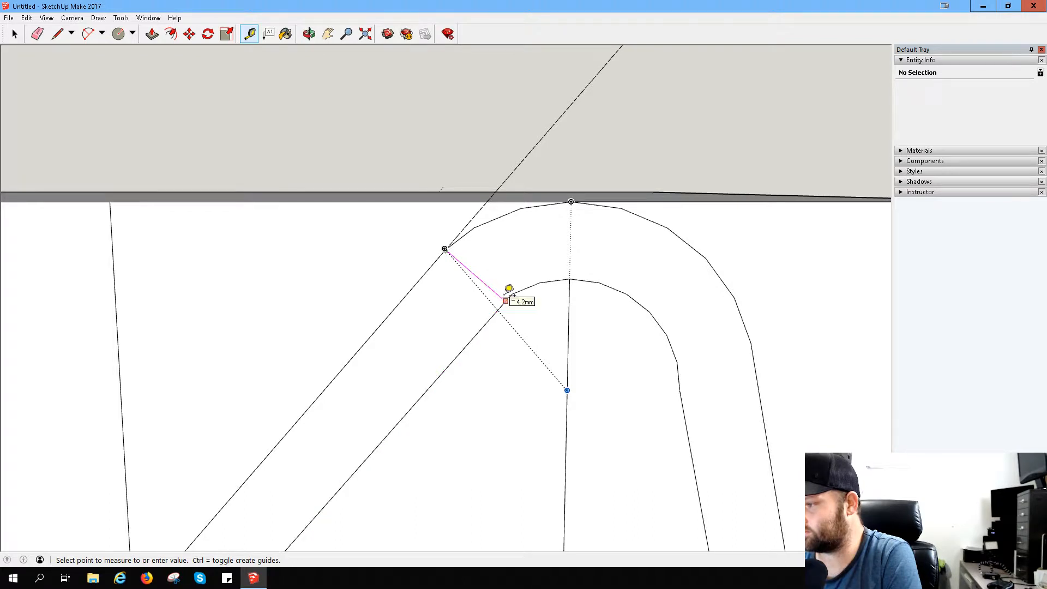
scroll(509, 292, up, 5)
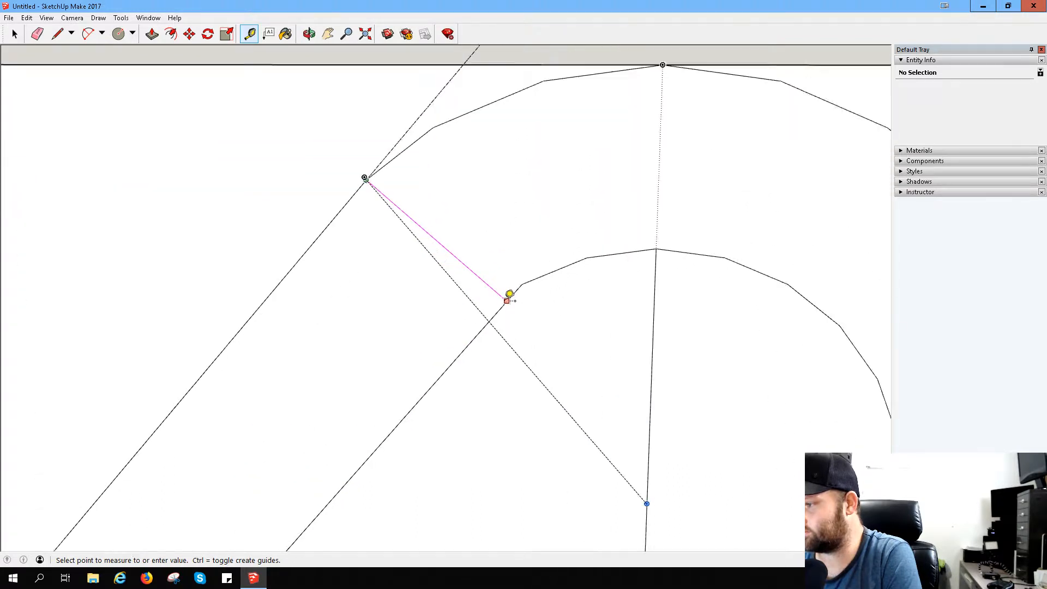
click(503, 299)
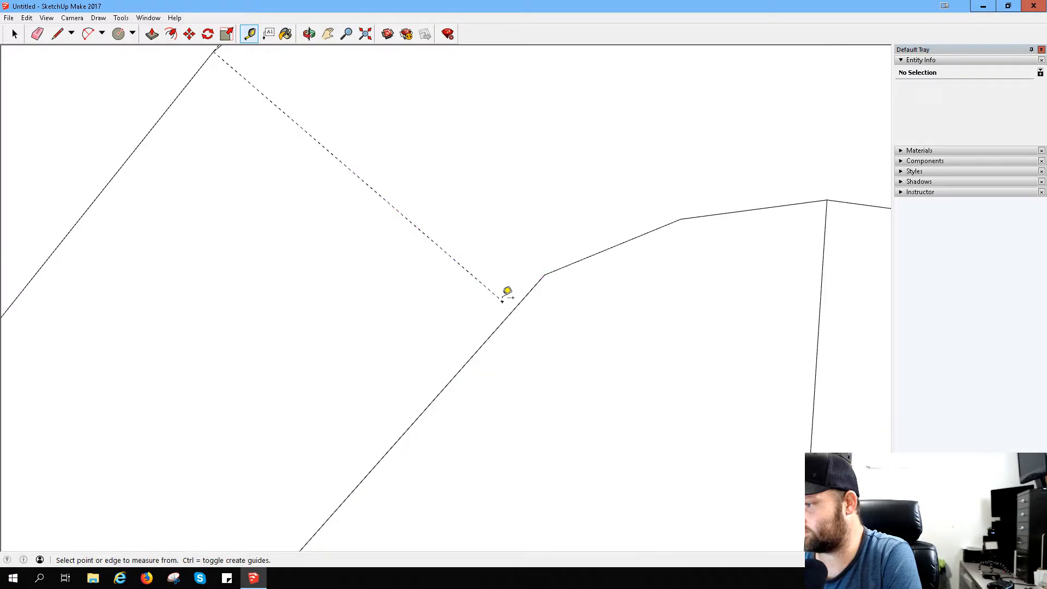
- Draw a short line from the guide's end to the start of the inner arc
key(l)
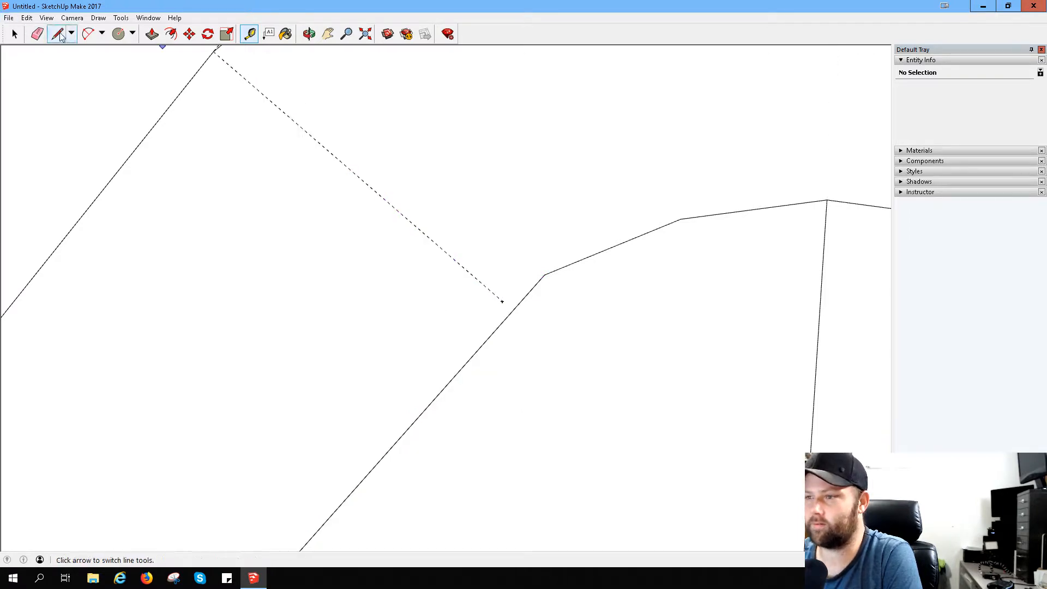
click(503, 300)
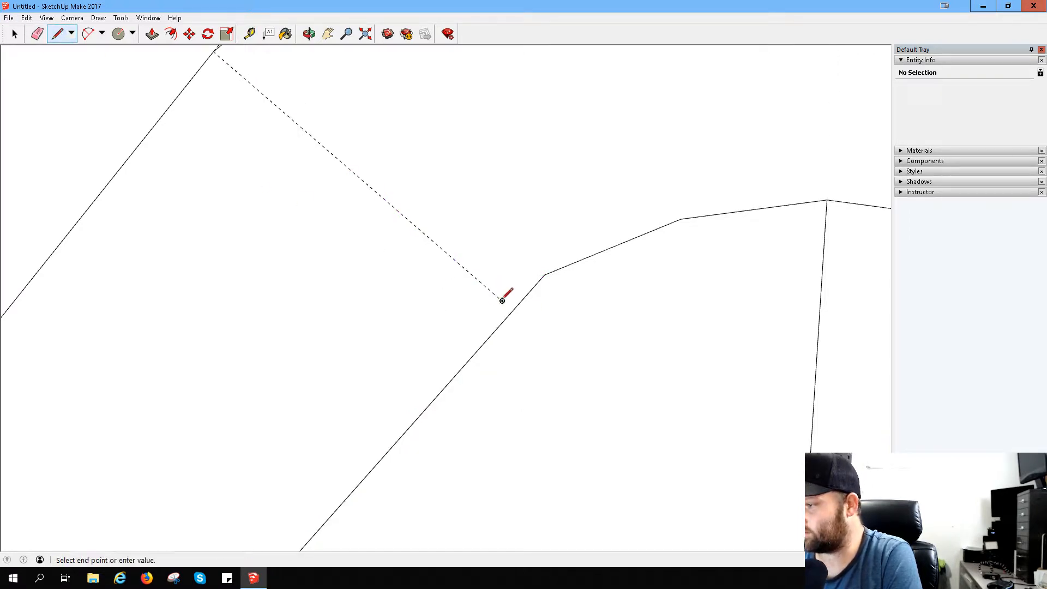
click(544, 274)
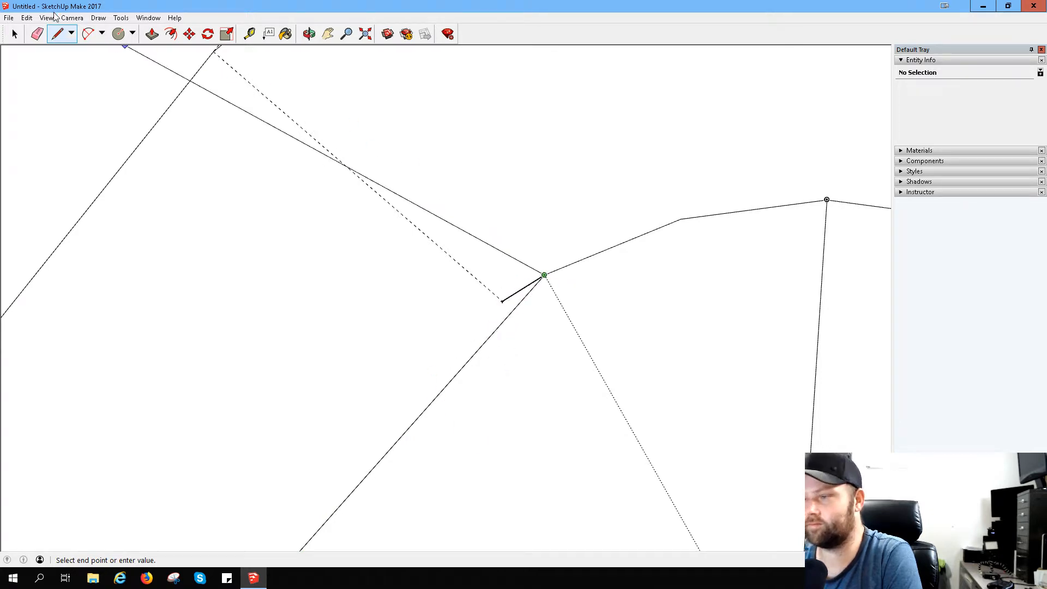
click(38, 33)
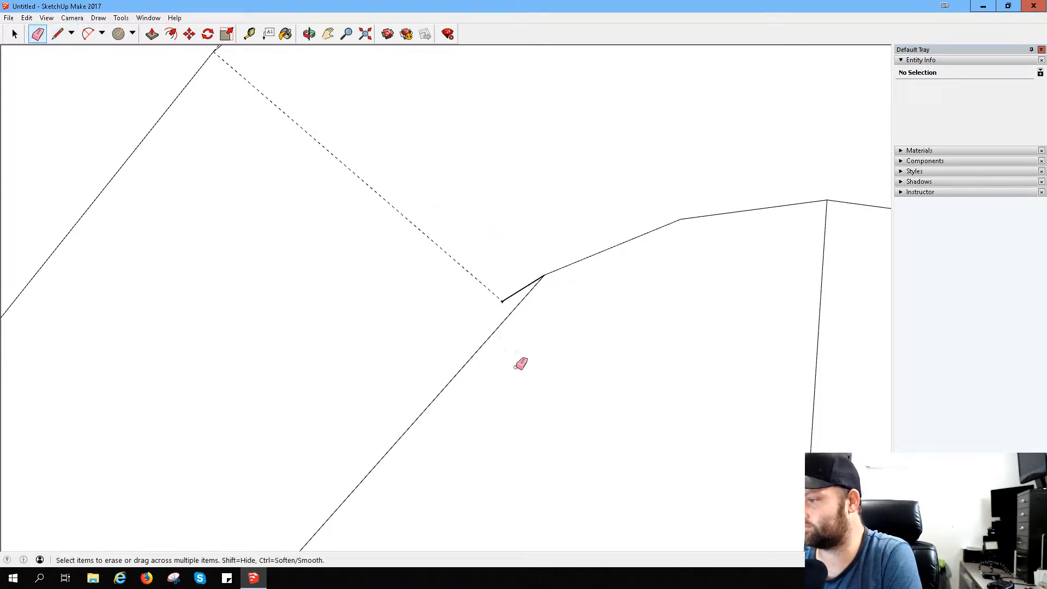
- Draw a new lower slanted line from the guide's end down to the base's top line, alongside the existing one
scroll(475, 341, down, 4)
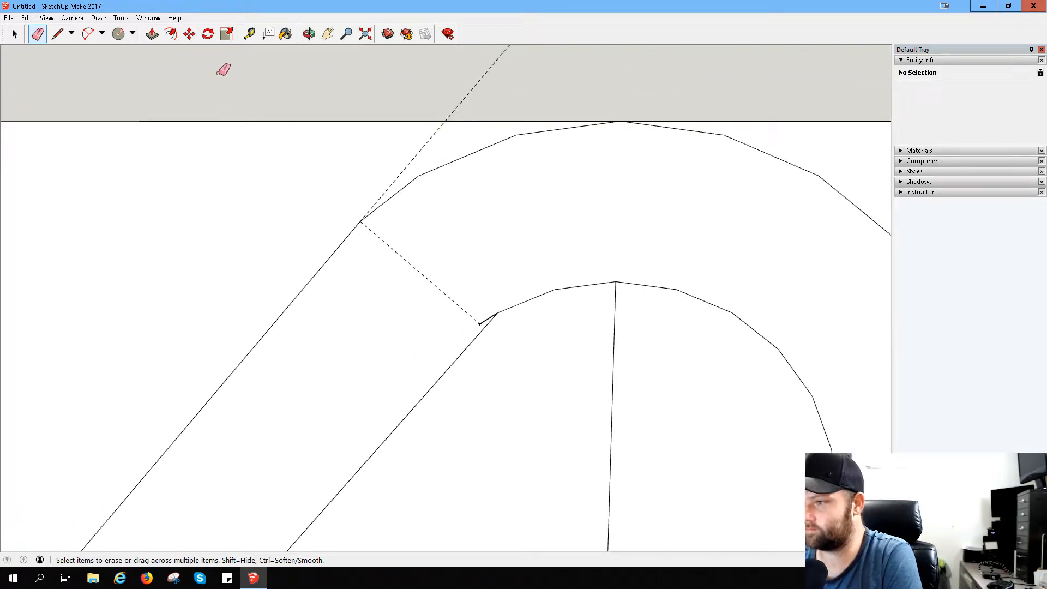
click(328, 34)
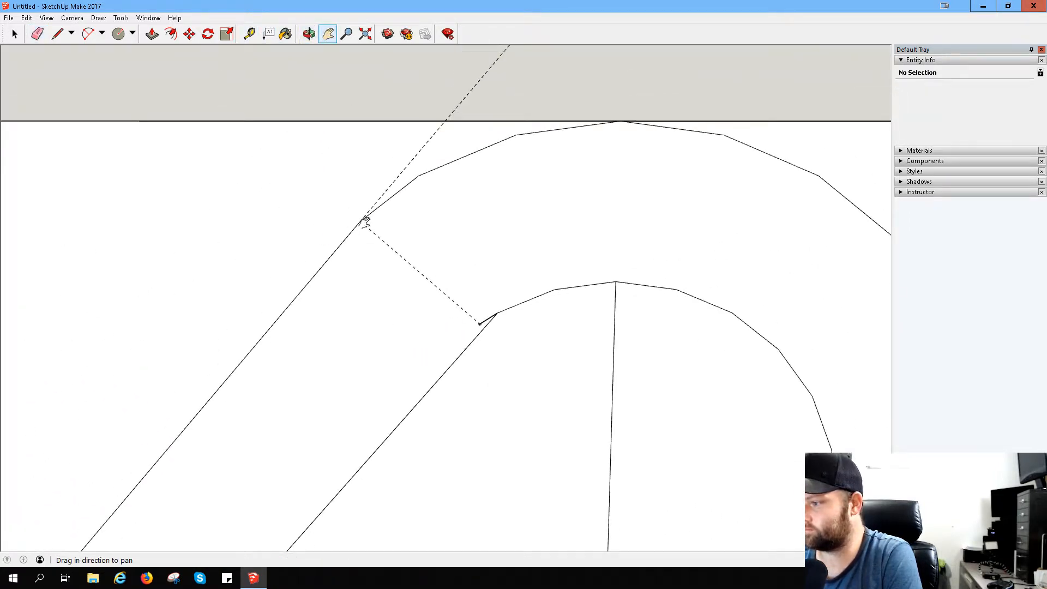
drag(347, 419, 415, 228)
click(57, 34)
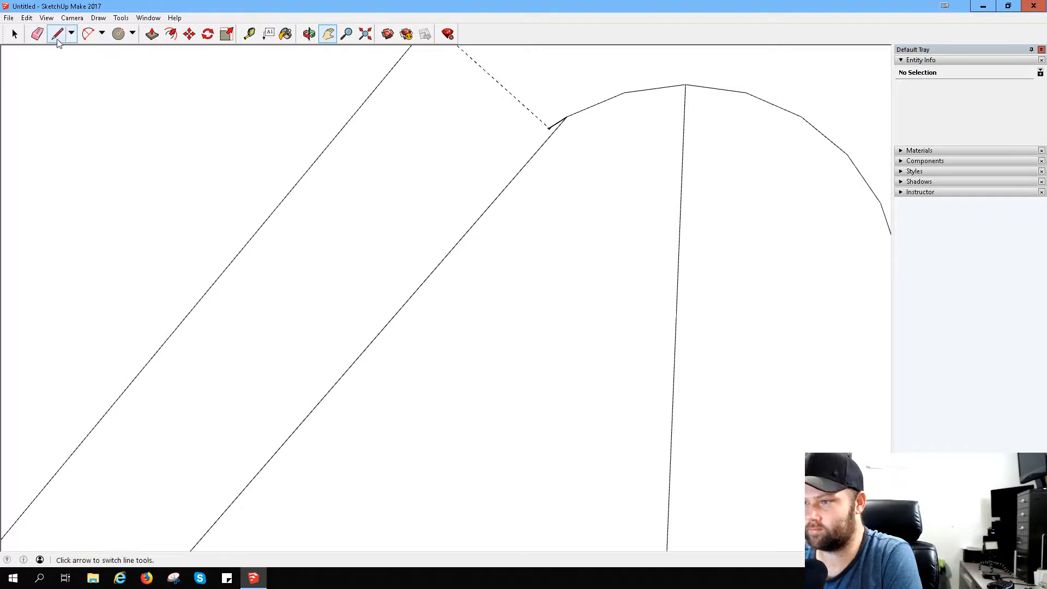
click(549, 128)
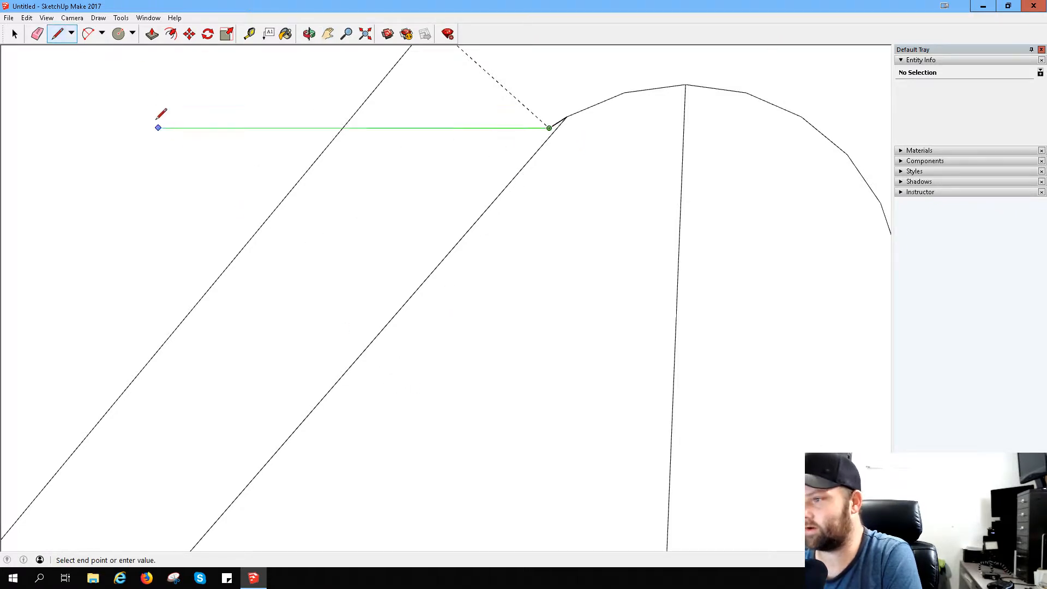
click(329, 35)
mouse_move(311, 391)
mouse_down()
mouse_move(458, 251)
mouse_move(467, 191)
mouse_move(390, 175)
mouse_move(420, 164)
mouse_move(344, 241)
mouse_move(346, 332)
mouse_move(446, 311)
mouse_move(421, 355)
mouse_move(417, 313)
mouse_up()
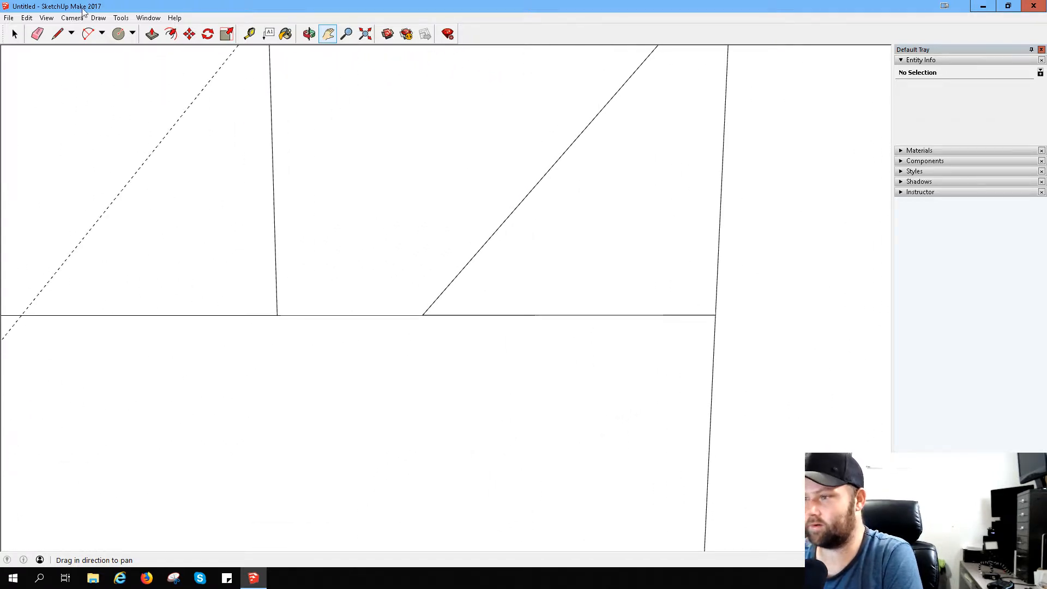
click(58, 34)
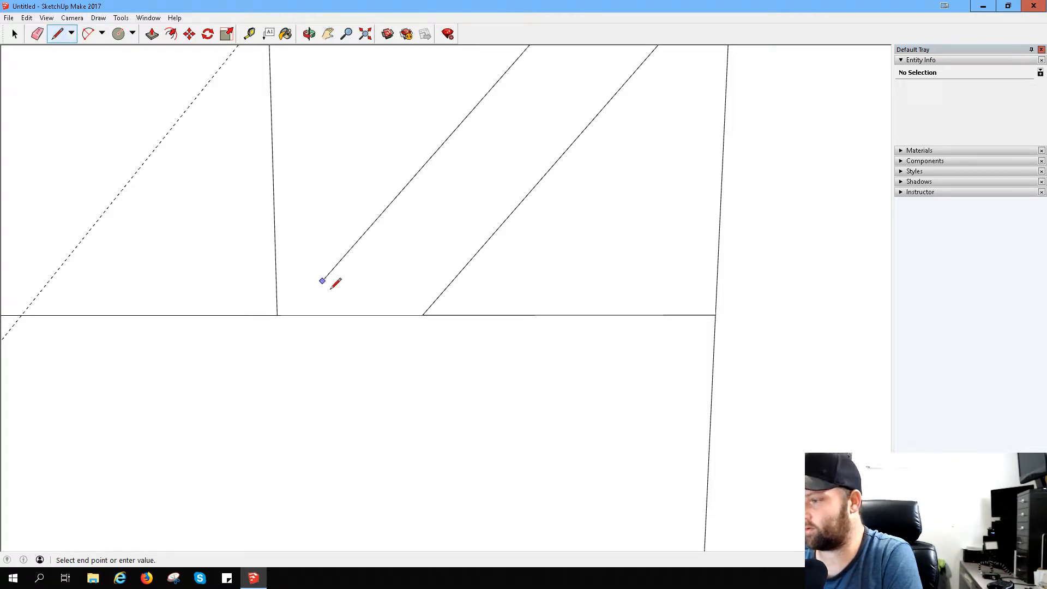
click(416, 315)
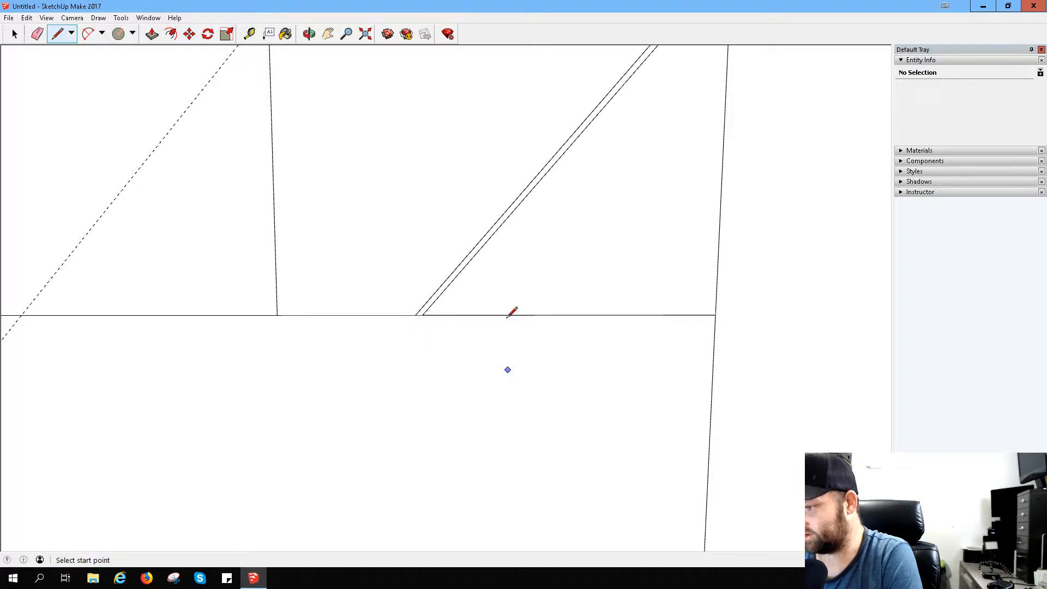
click(37, 34)
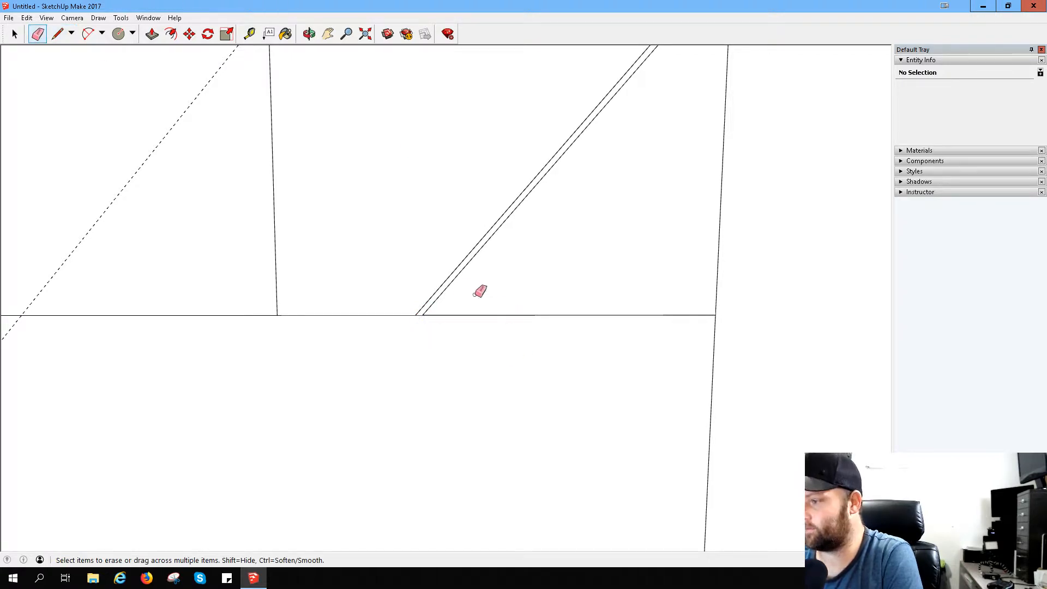
drag(446, 292, 480, 303)
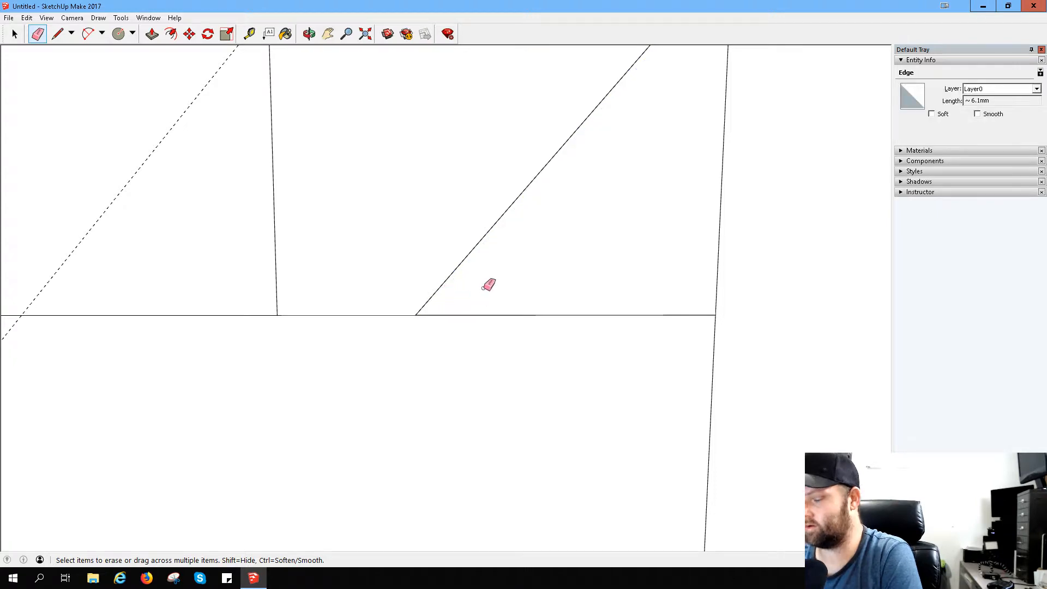
key(ctrl+z)
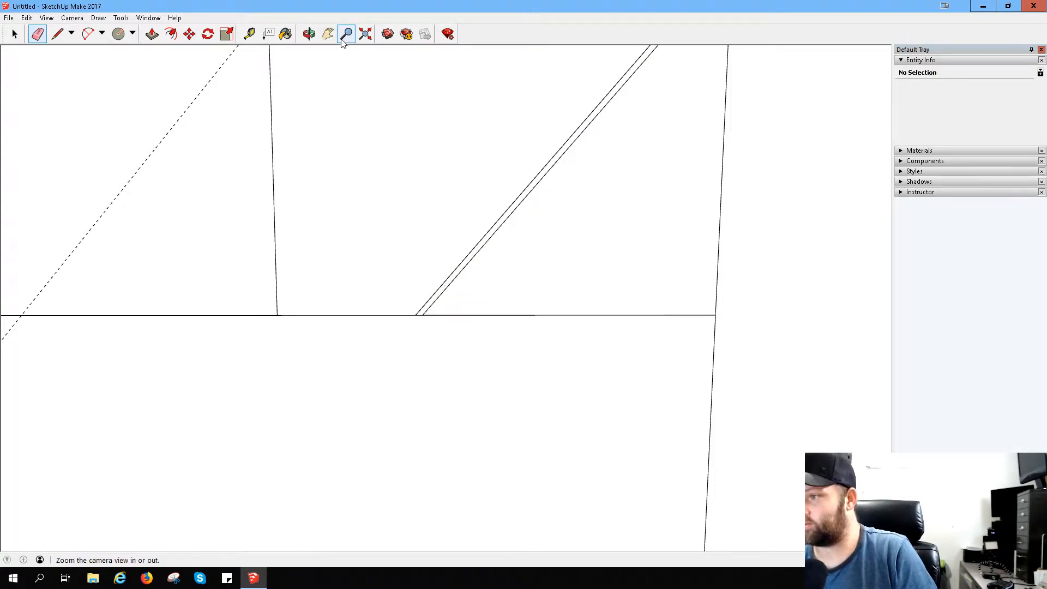
- Measure the gap between the ends of the old and new lower slanted lines on the base's top line
click(250, 34)
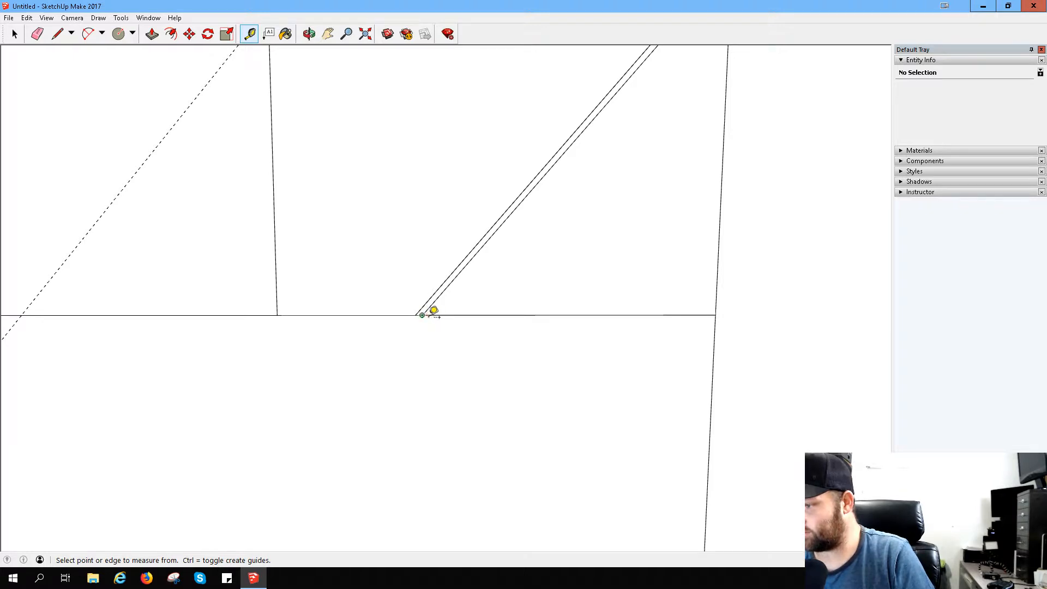
click(428, 314)
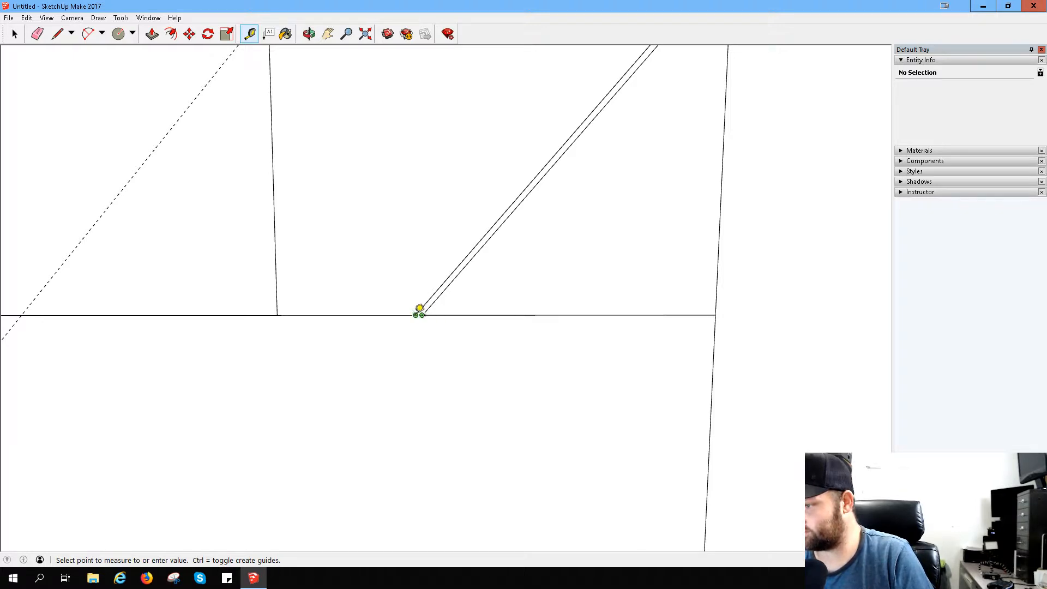
click(422, 311)
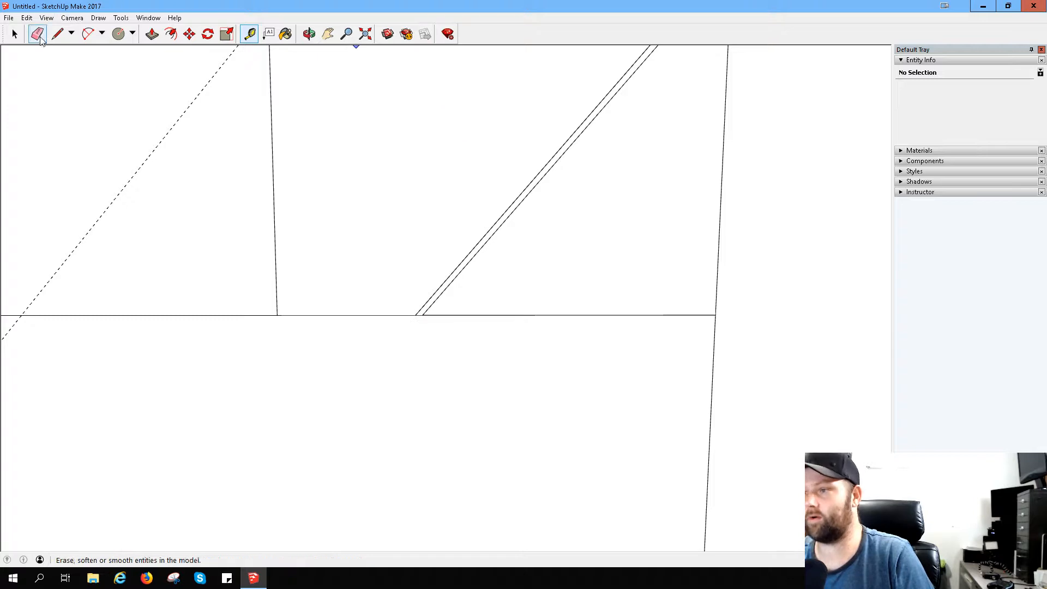
- Erase the old lower slanted line's two bottom segments and the piece of the vertical line between the slanted lines
click(38, 35)
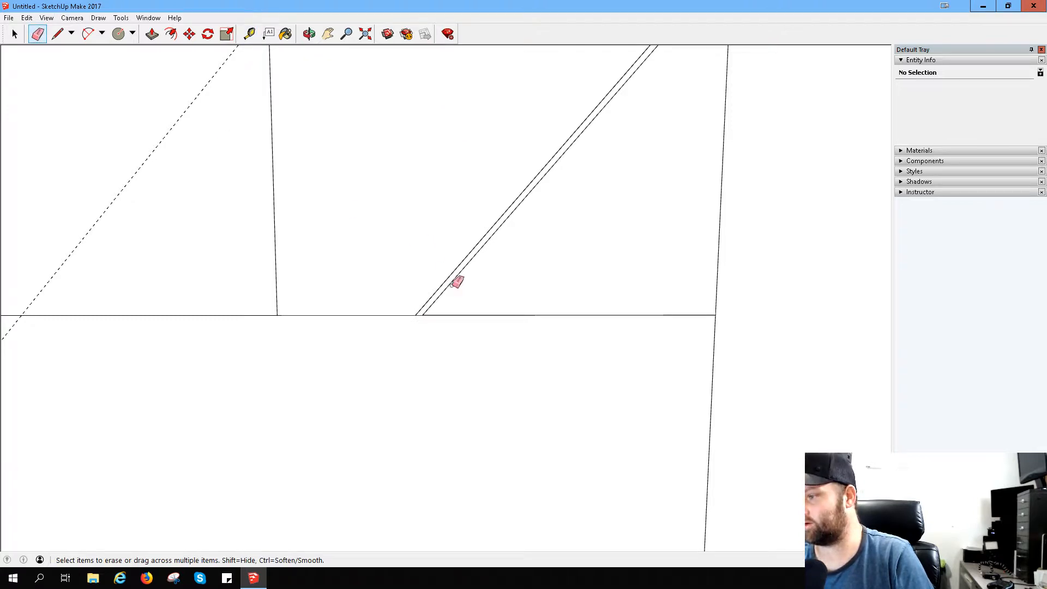
click(453, 282)
scroll(644, 164, down, 5)
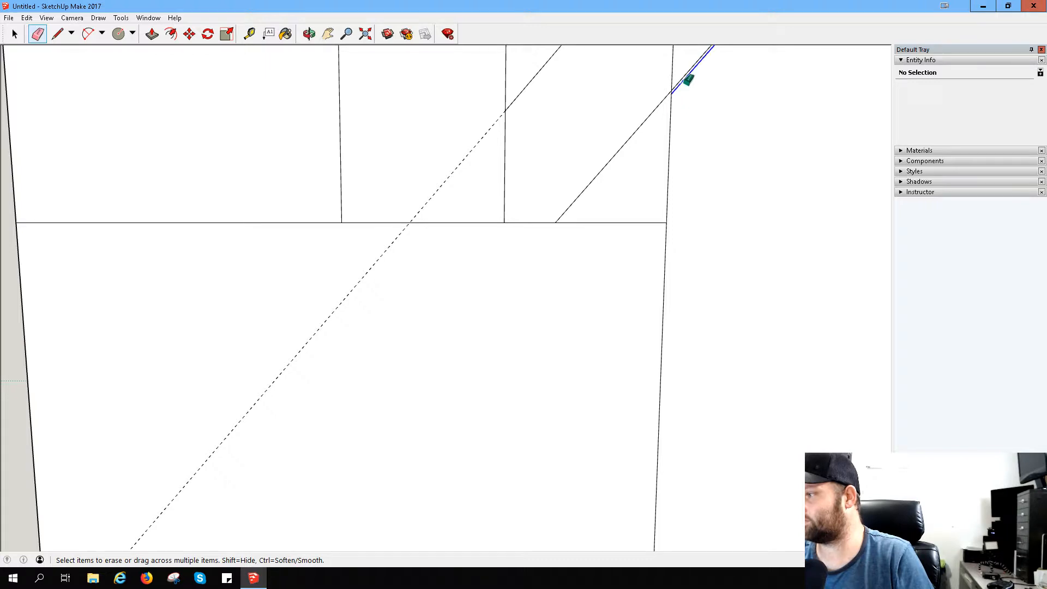
click(684, 81)
click(673, 68)
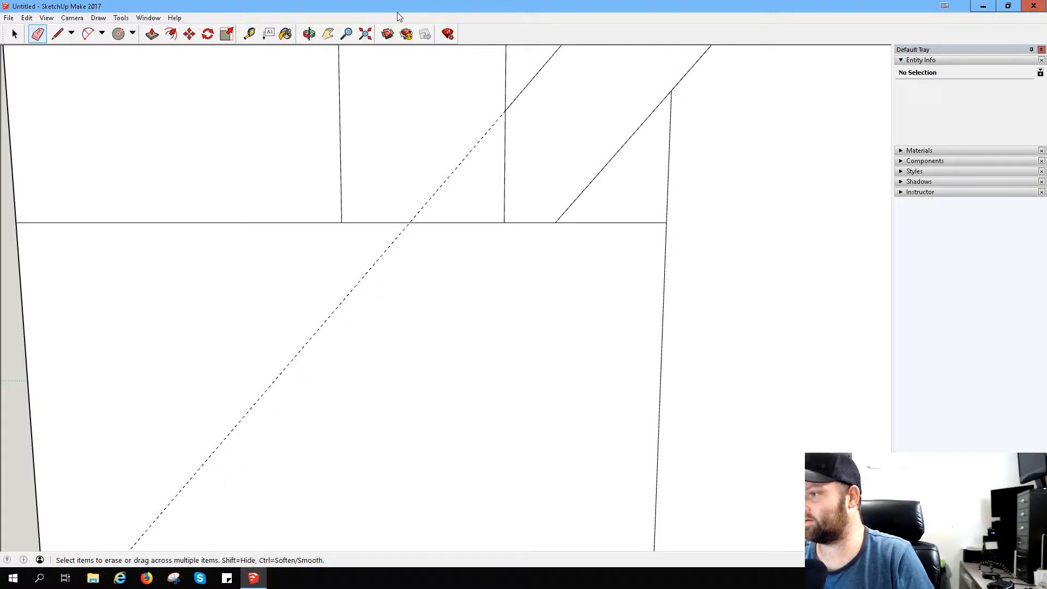
- Erase the old lower slanted line's next segment above the middle vertical line, keeping the new line
click(328, 34)
mouse_move(788, 206)
mouse_down()
mouse_move(540, 485)
mouse_move(512, 451)
mouse_move(640, 261)
mouse_move(642, 227)
mouse_move(537, 337)
mouse_move(423, 405)
mouse_up()
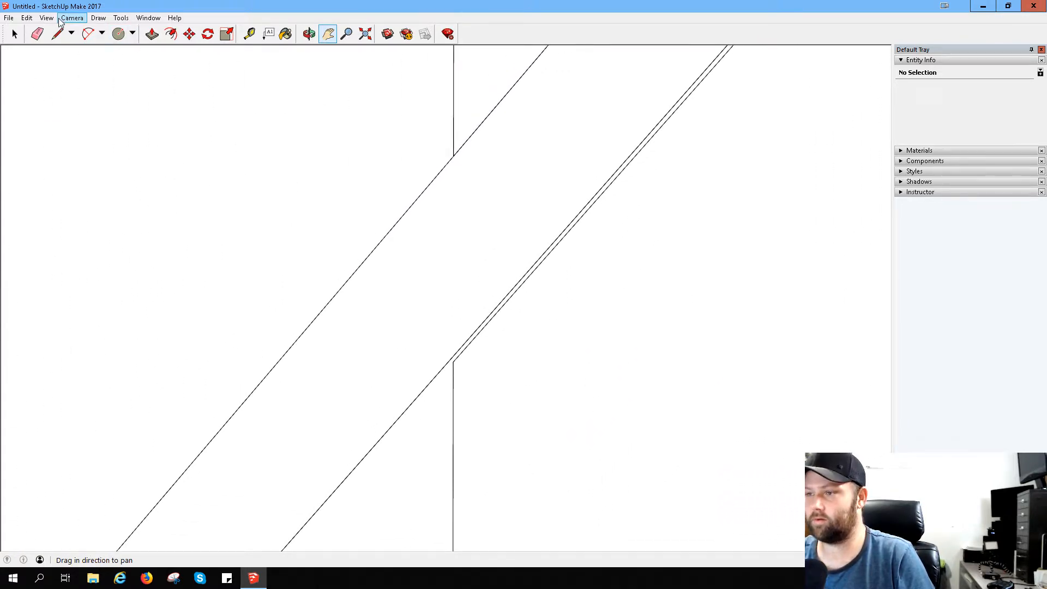
click(36, 35)
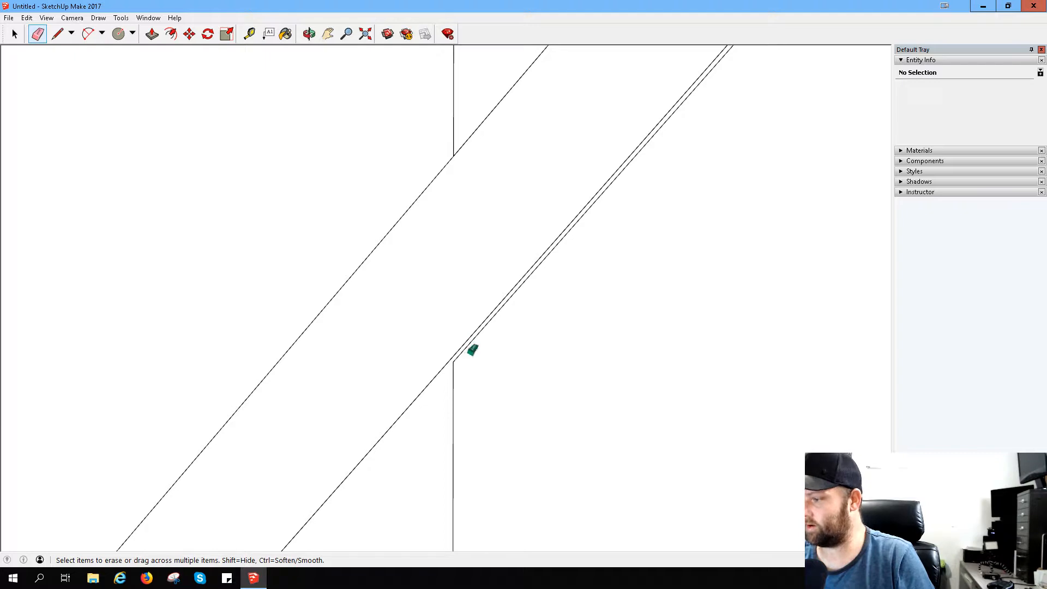
click(475, 341)
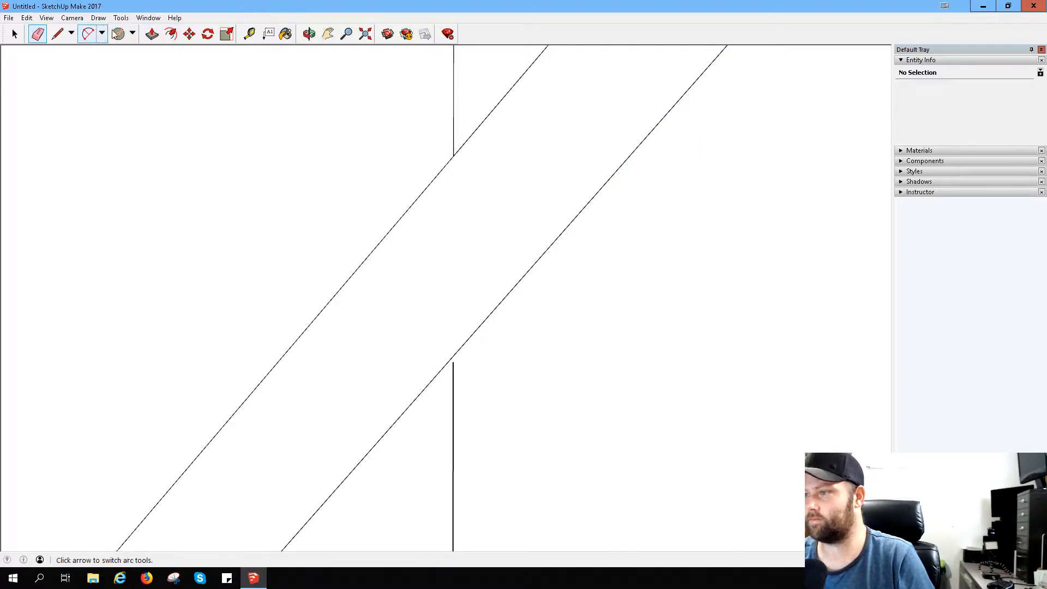
- Measure the thickness of the slanted back between its two parallel lines, partway up the band
click(328, 34)
mouse_move(631, 143)
mouse_down()
mouse_move(388, 453)
mouse_move(463, 381)
mouse_move(517, 283)
mouse_move(527, 270)
mouse_move(529, 289)
mouse_move(654, 117)
mouse_up()
drag(426, 308, 553, 119)
click(249, 34)
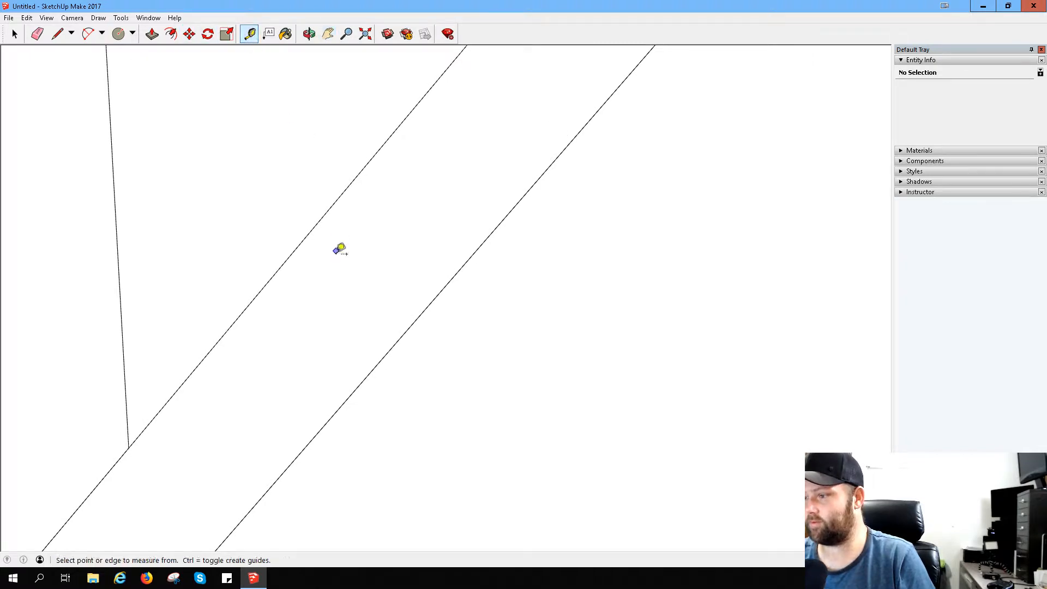
click(310, 231)
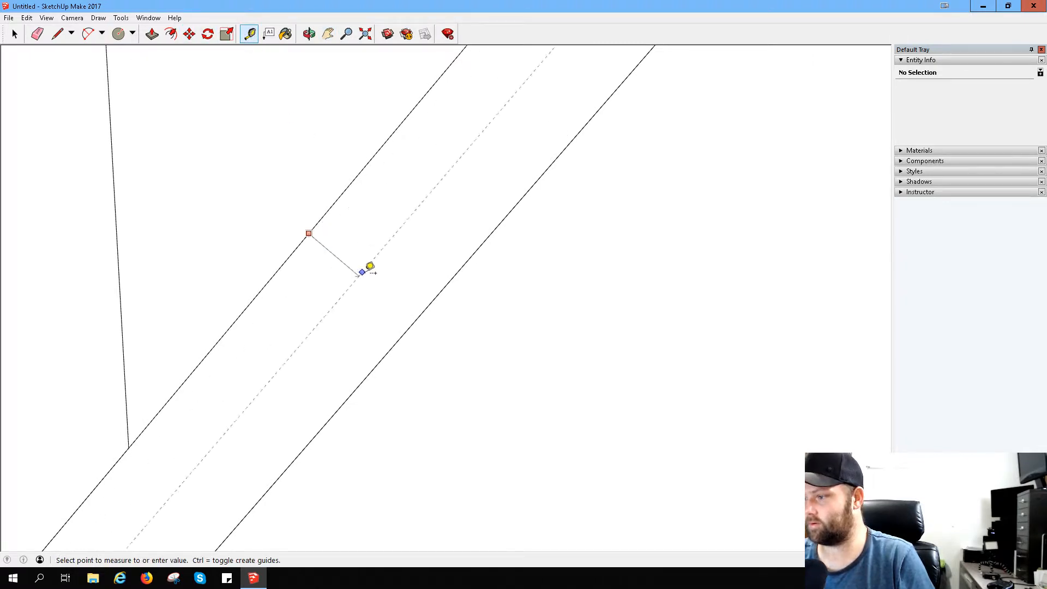
click(423, 311)
click(252, 39)
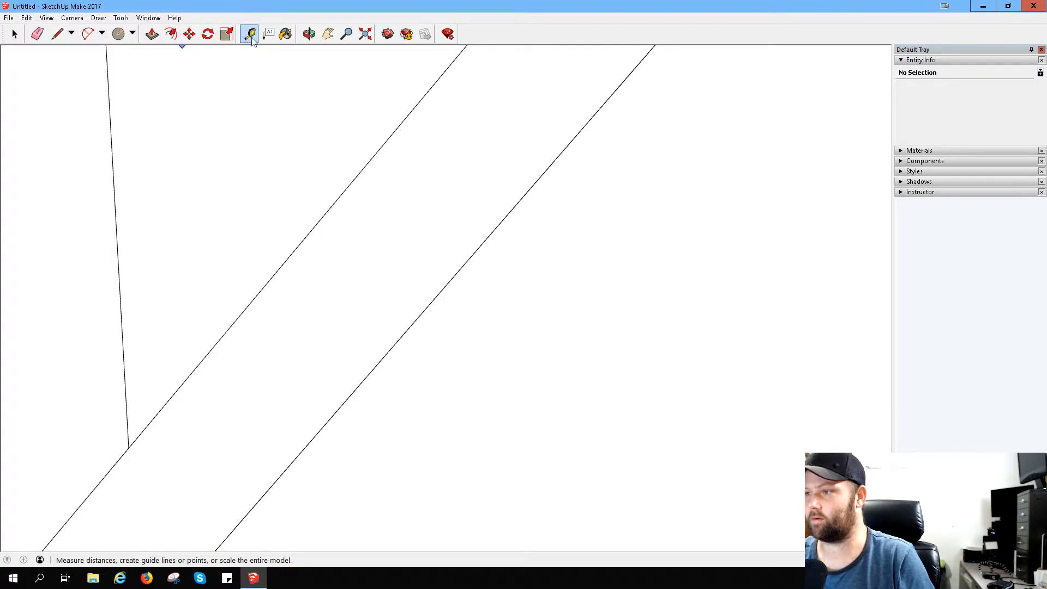
click(284, 347)
click(295, 329)
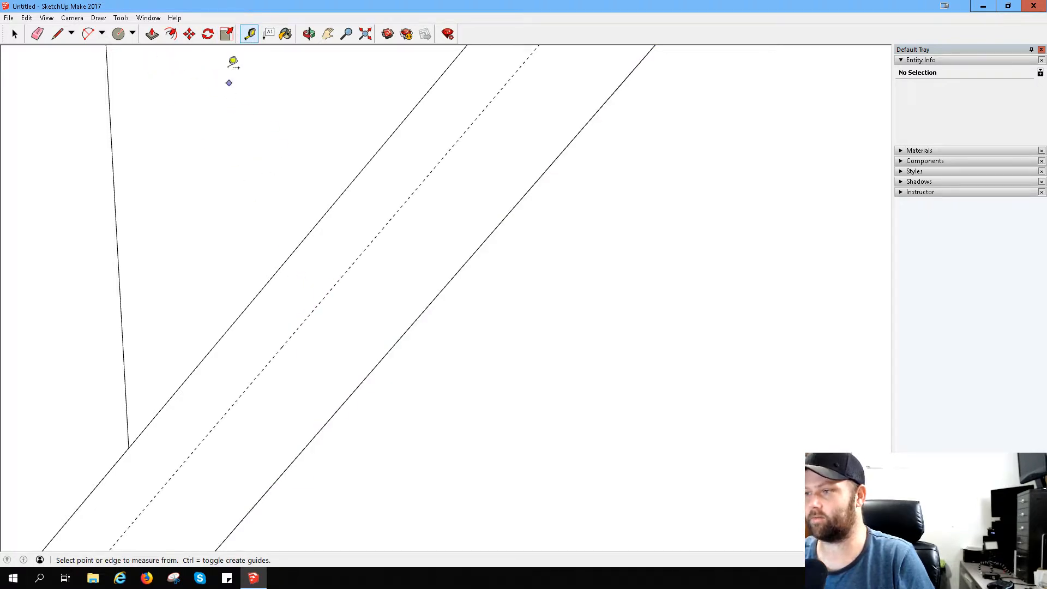
click(39, 34)
click(276, 357)
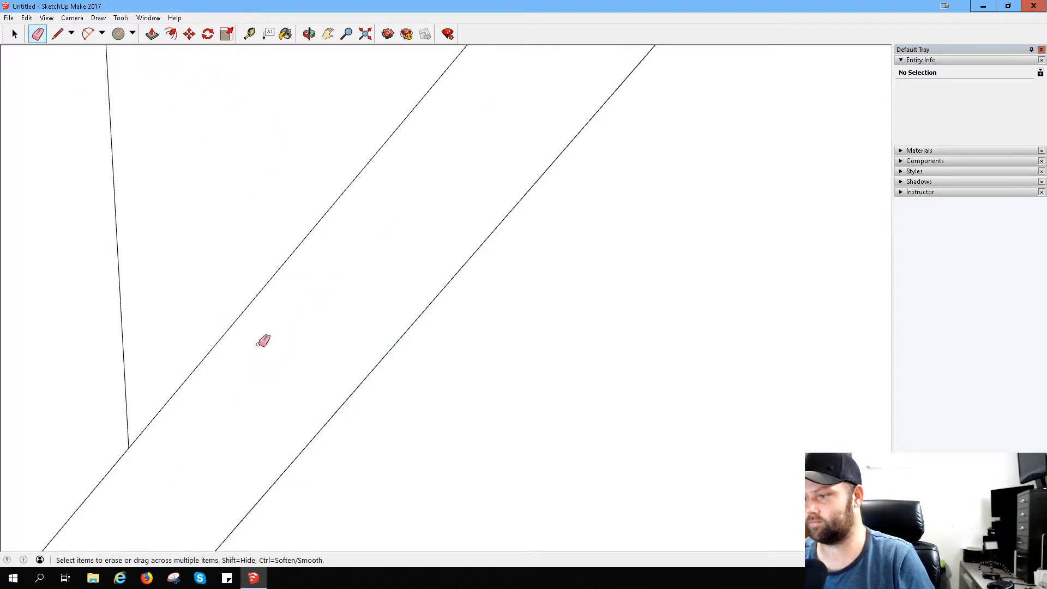
click(327, 34)
drag(278, 409, 399, 184)
drag(383, 255, 402, 277)
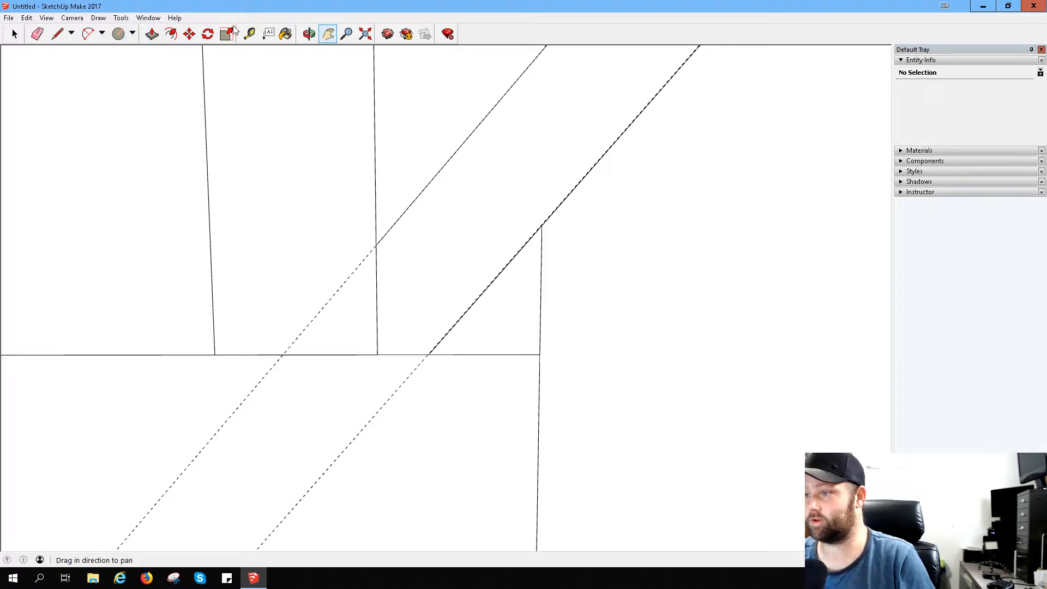
click(251, 37)
click(405, 211)
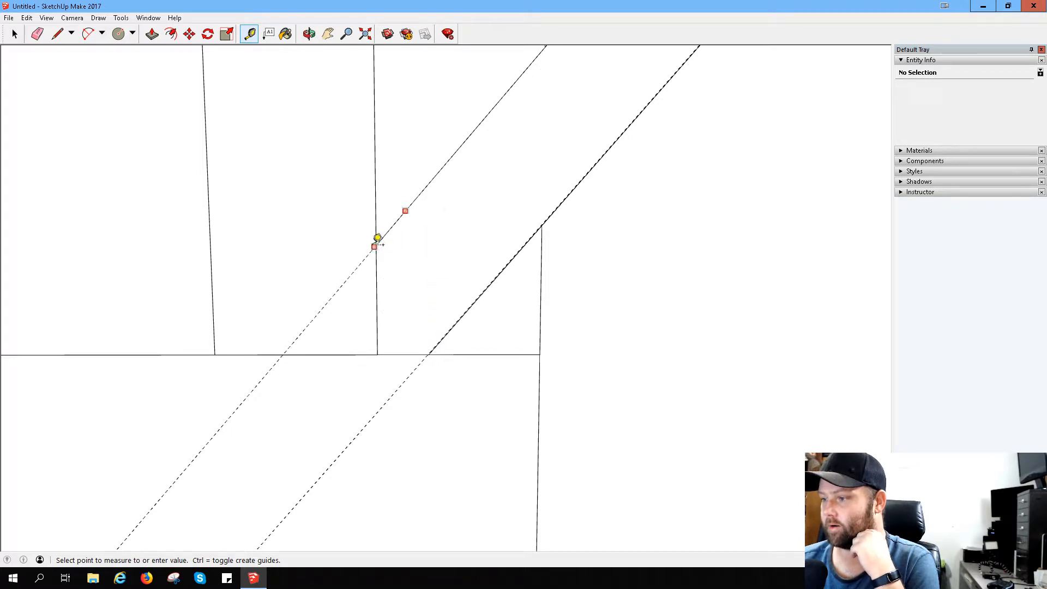
scroll(284, 297, down, 3)
scroll(284, 273, down, 5)
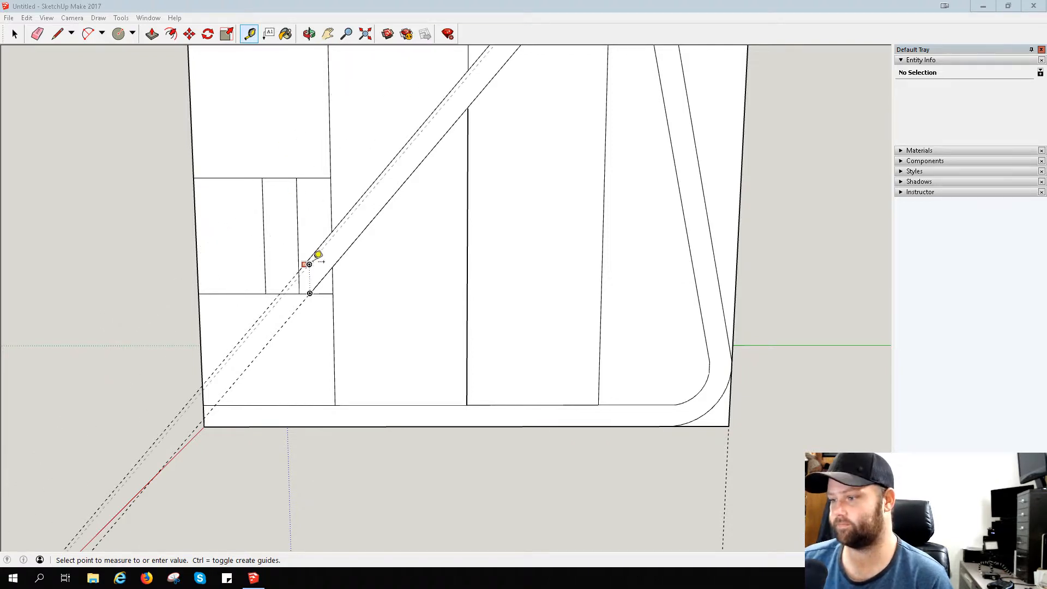
scroll(415, 262, down, 3)
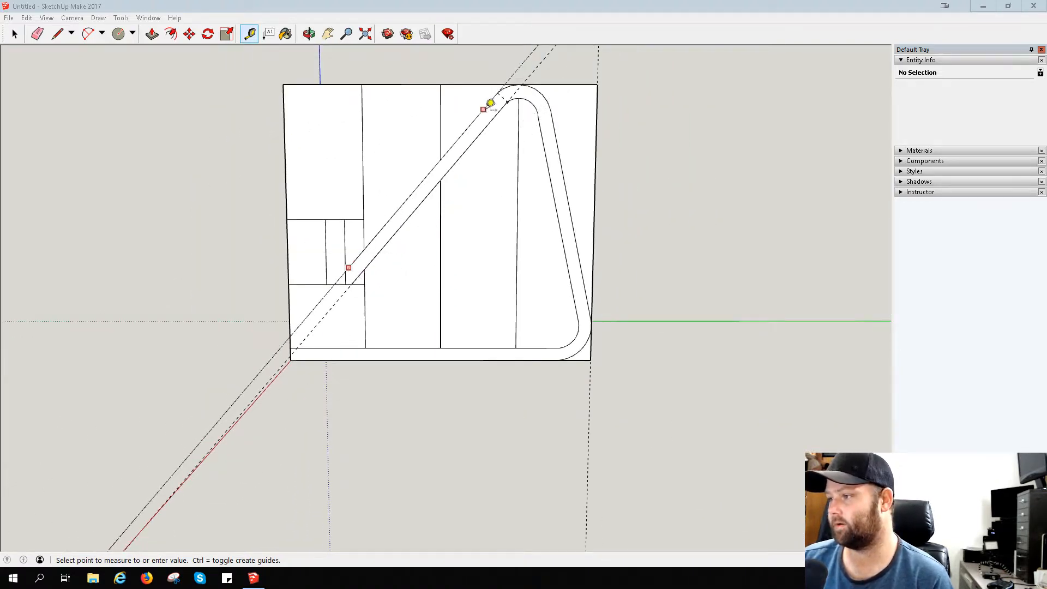
- Erase the slanted guides along the back, the vertical line below the rounded top and both pieces of the middle vertical line
click(37, 34)
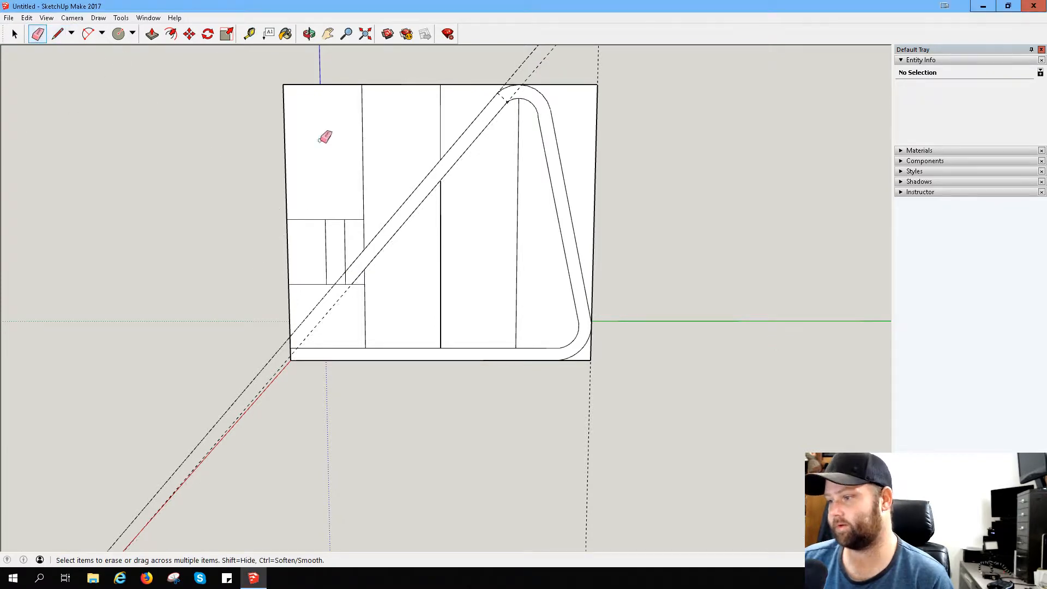
click(333, 305)
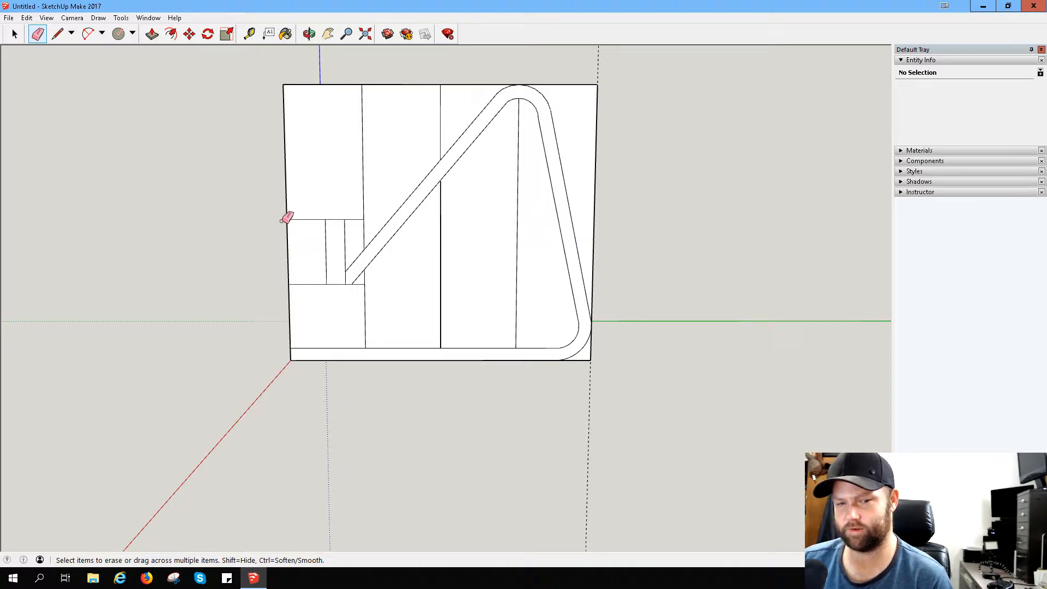
mouse_move(579, 191)
middle_down()
mouse_move(381, 203)
mouse_move(241, 194)
mouse_move(600, 216)
middle_up()
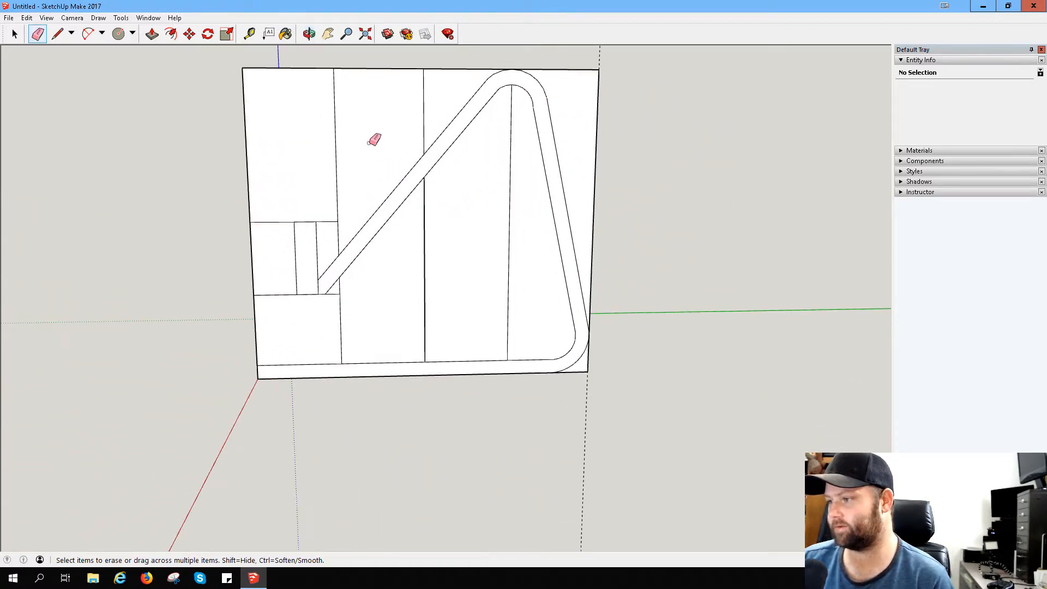
click(502, 193)
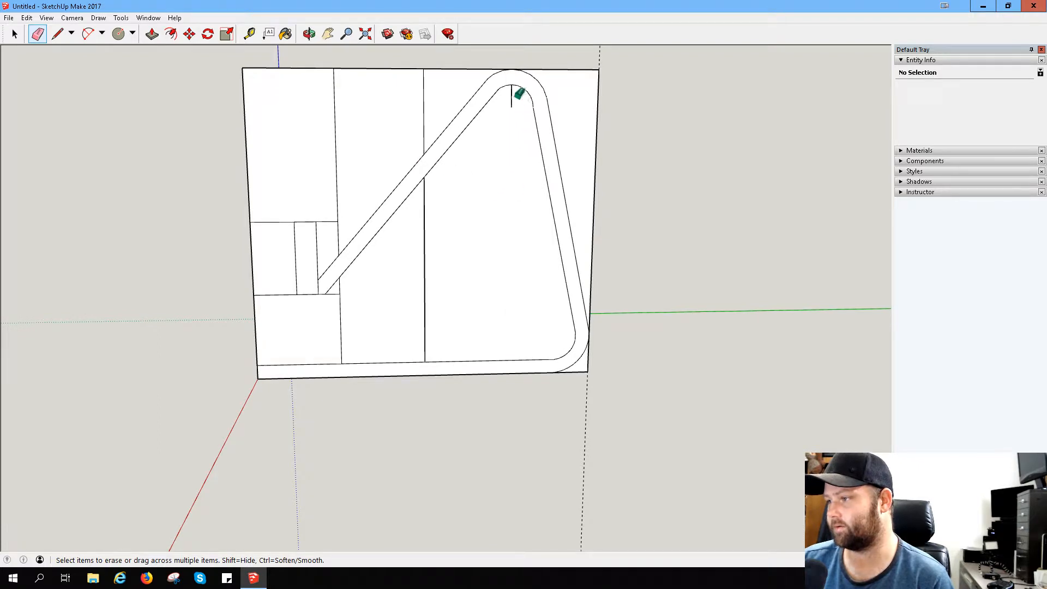
click(511, 95)
drag(453, 245, 418, 241)
drag(442, 91, 340, 129)
scroll(414, 198, down, 4)
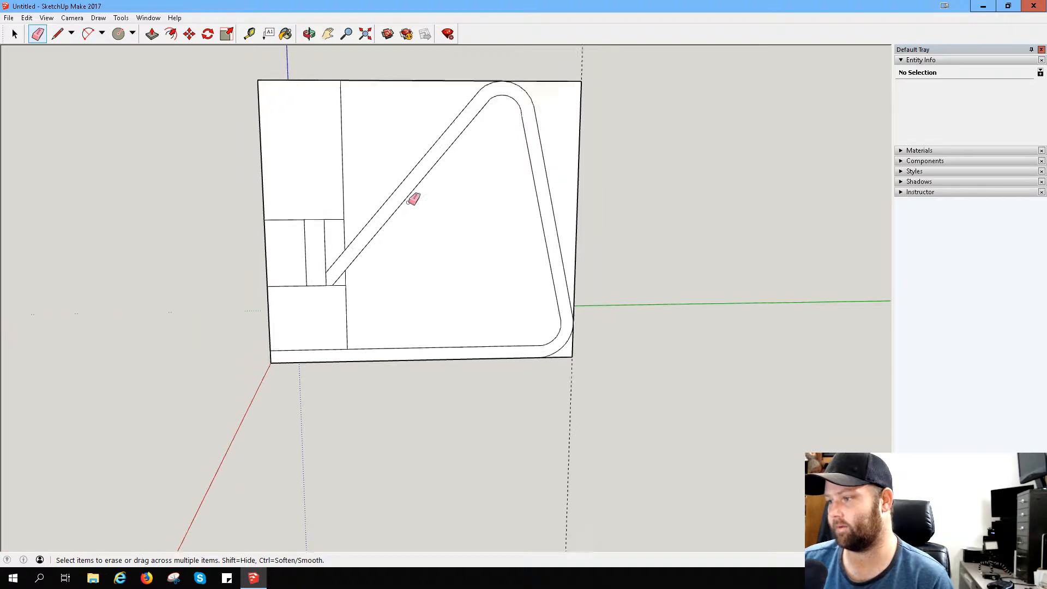
scroll(485, 191, up, 1)
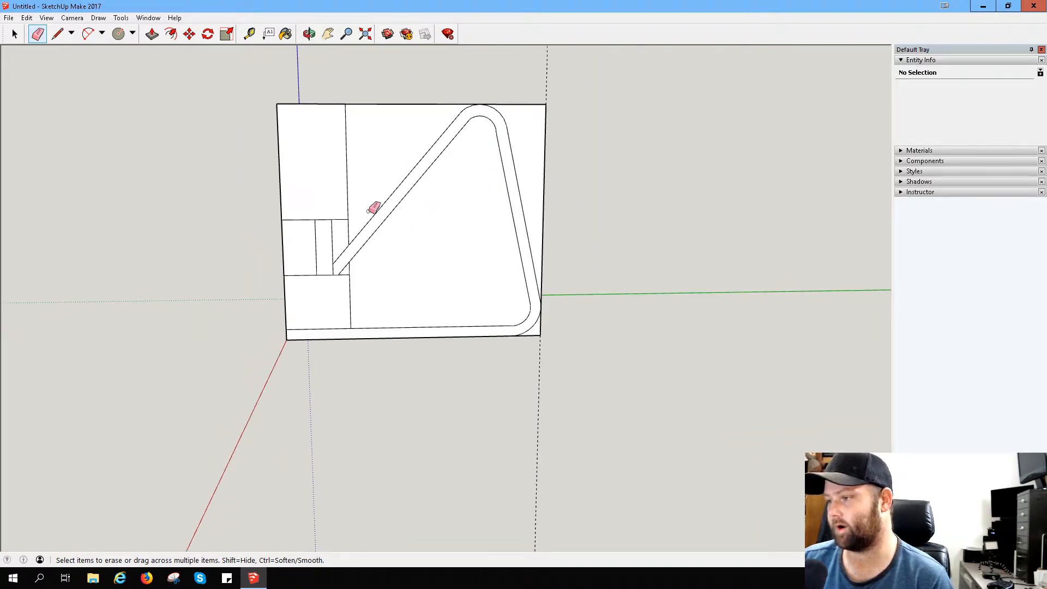
middle_drag(374, 208, 487, 216)
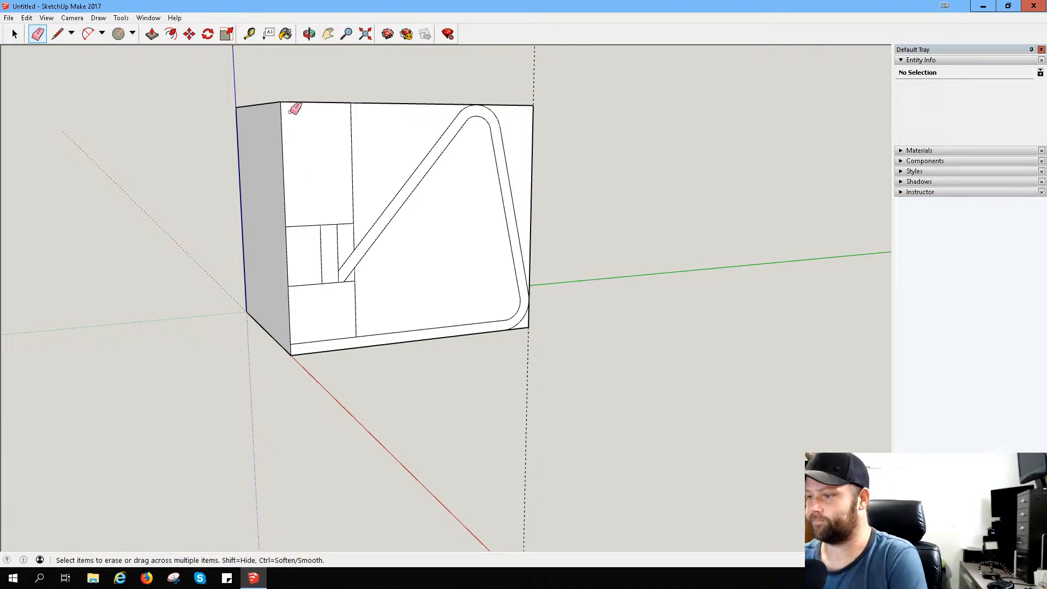
click(121, 35)
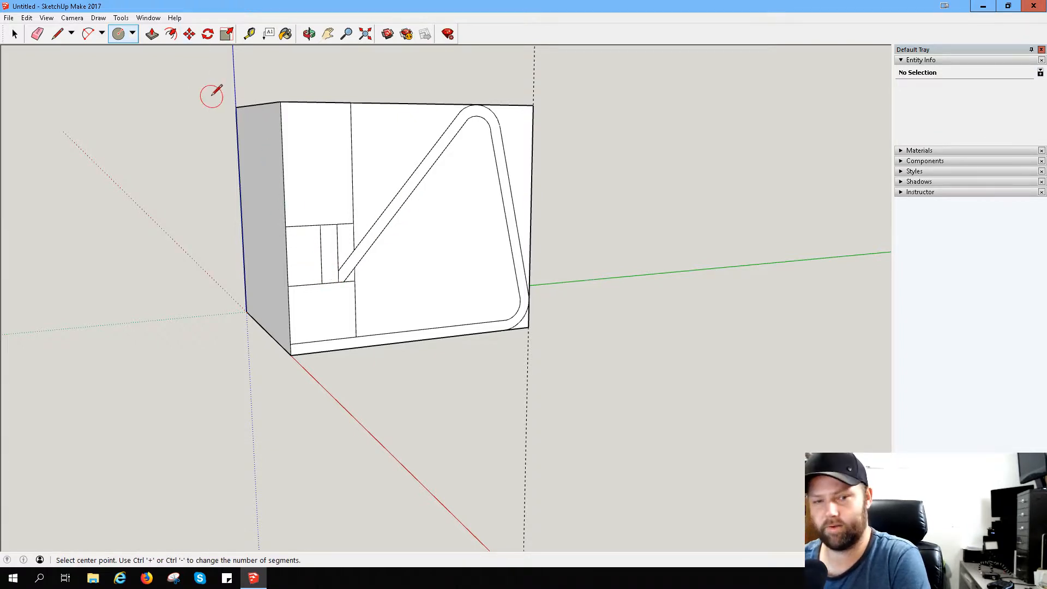
scroll(300, 260, up, 4)
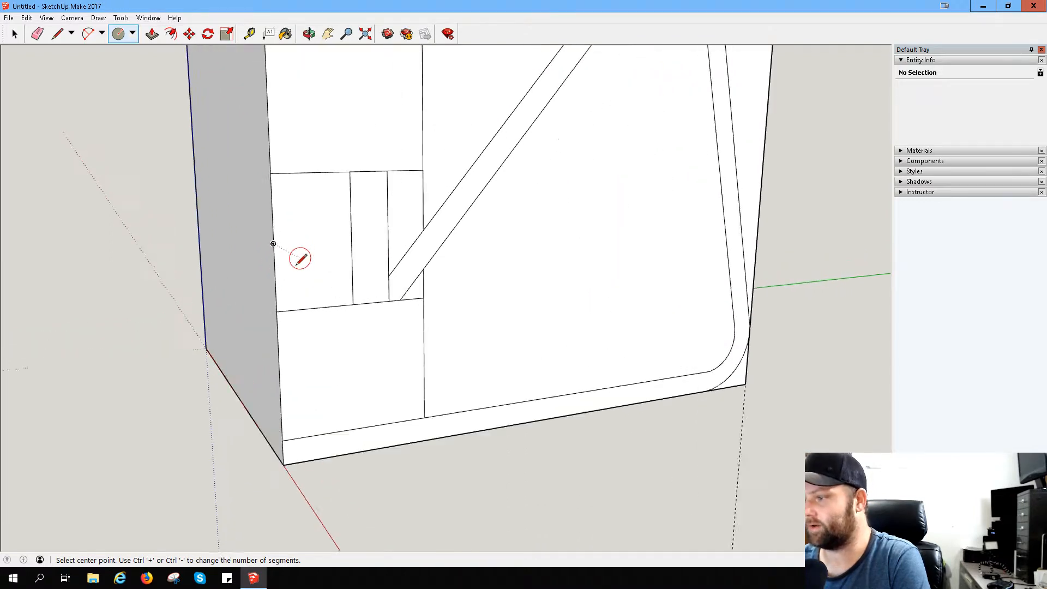
scroll(299, 260, up, 3)
mouse_move(371, 244)
middle_down()
mouse_move(200, 214)
mouse_move(270, 235)
middle_up()
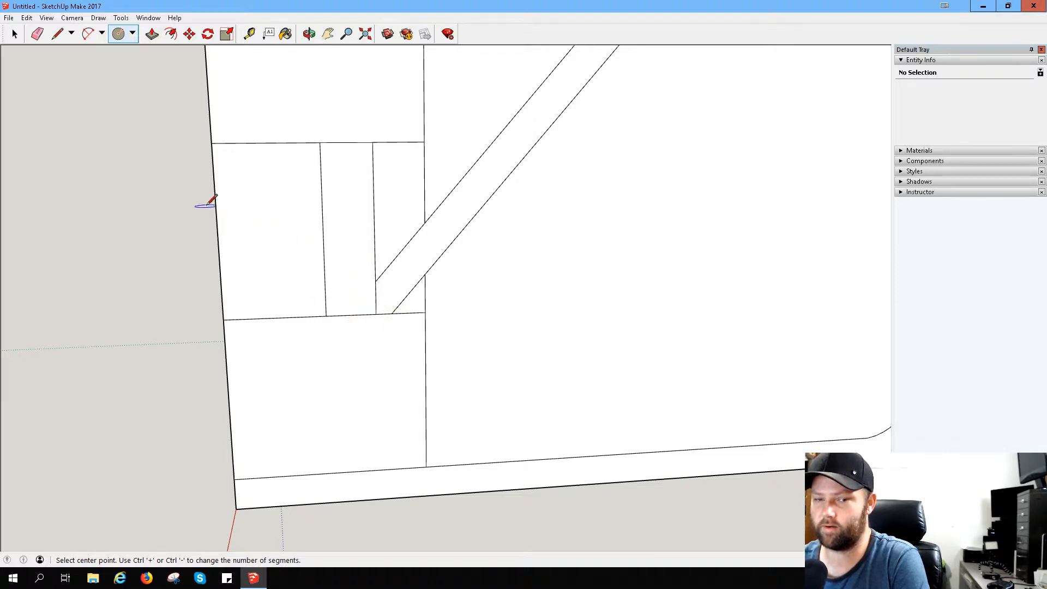
click(58, 34)
click(375, 281)
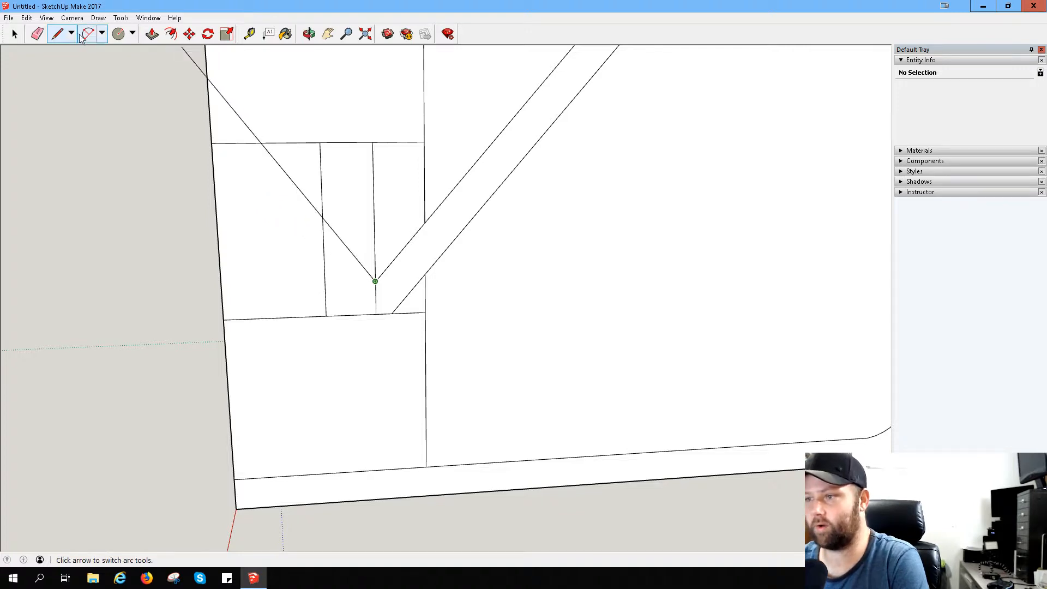
- Draw a vertical line from the midpoint of the leftmost phone-rest cell's upper edge down to its lower edge
click(61, 35)
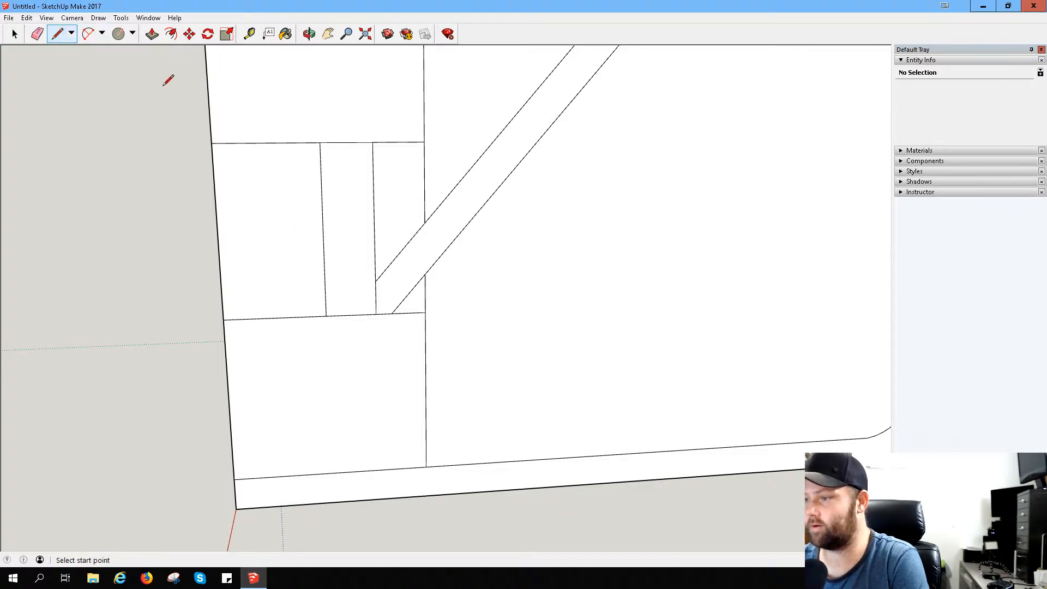
click(267, 143)
click(275, 316)
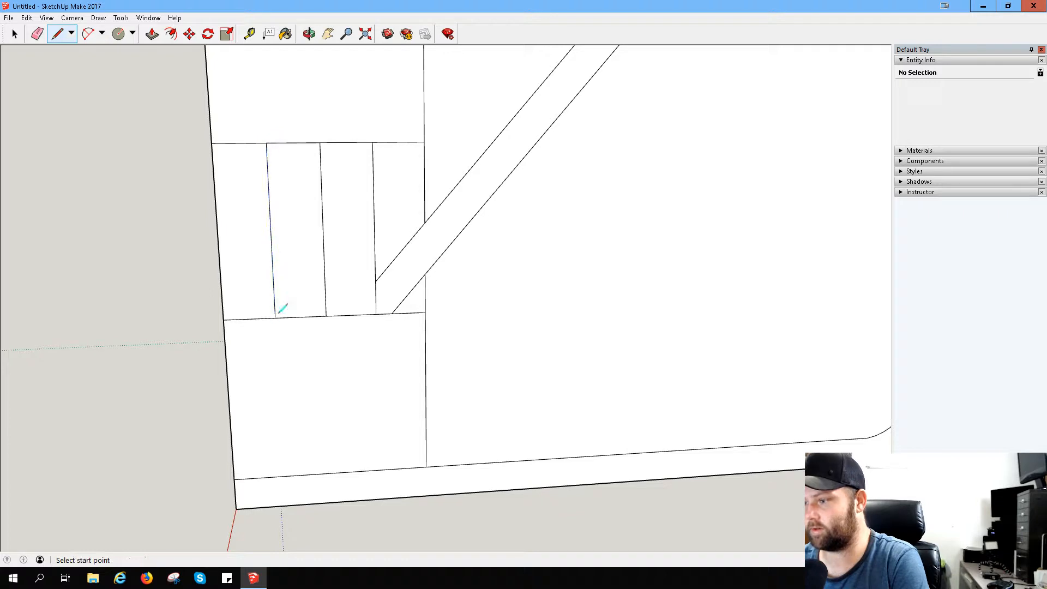
- Try a slanted phone-rest line from the back's upper line end to the new vertical line, and erase it
click(375, 281)
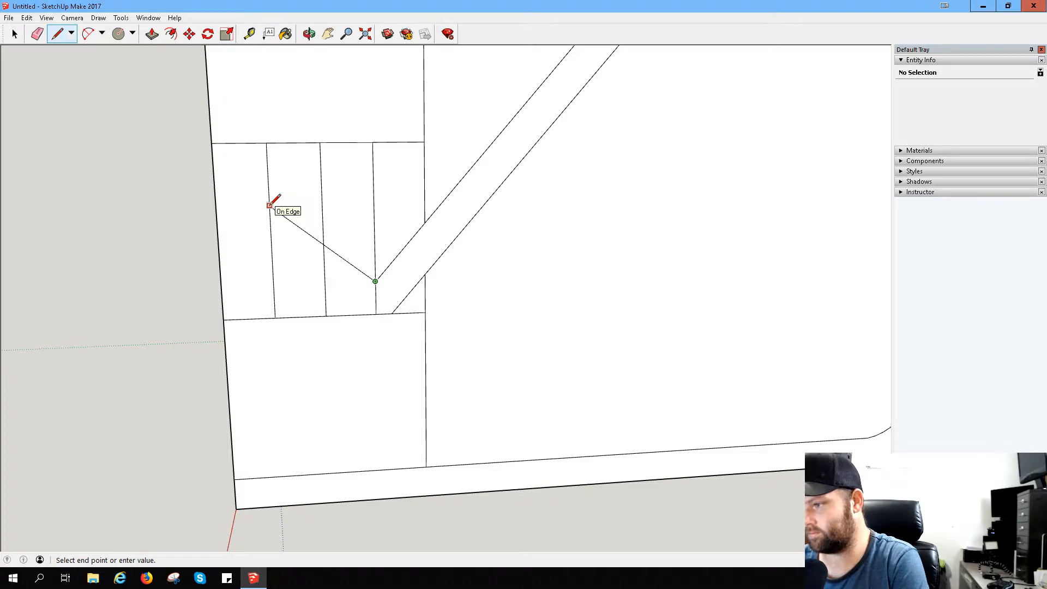
click(270, 206)
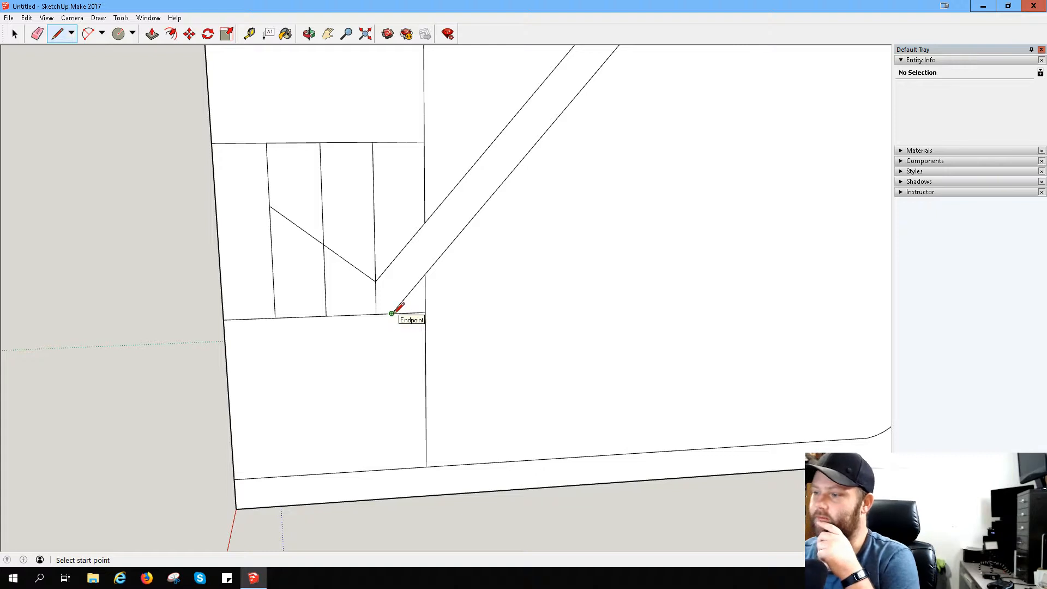
scroll(354, 313, down, 3)
scroll(353, 313, down, 3)
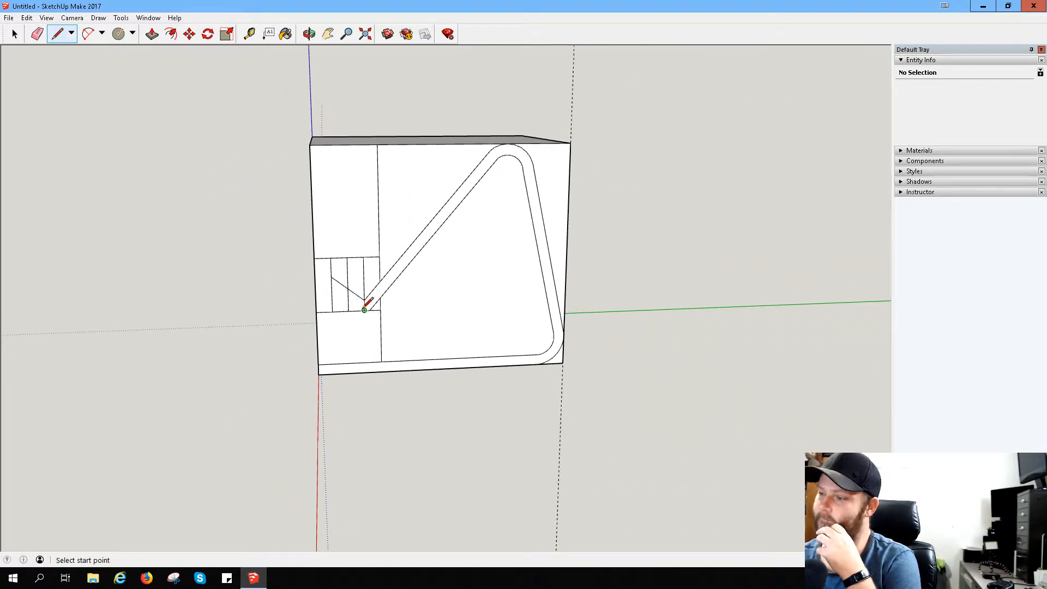
click(365, 299)
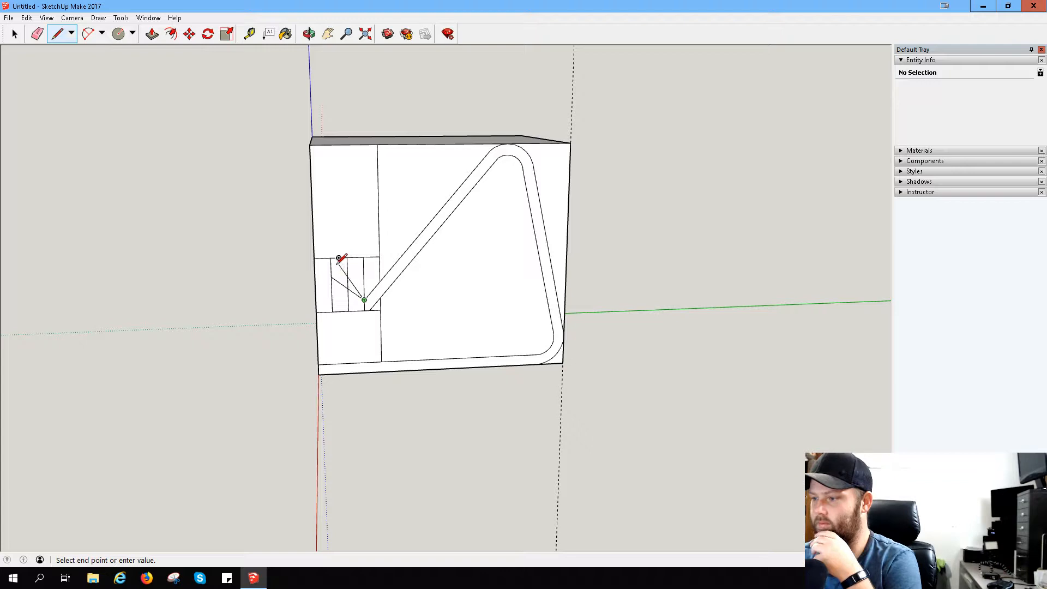
click(334, 275)
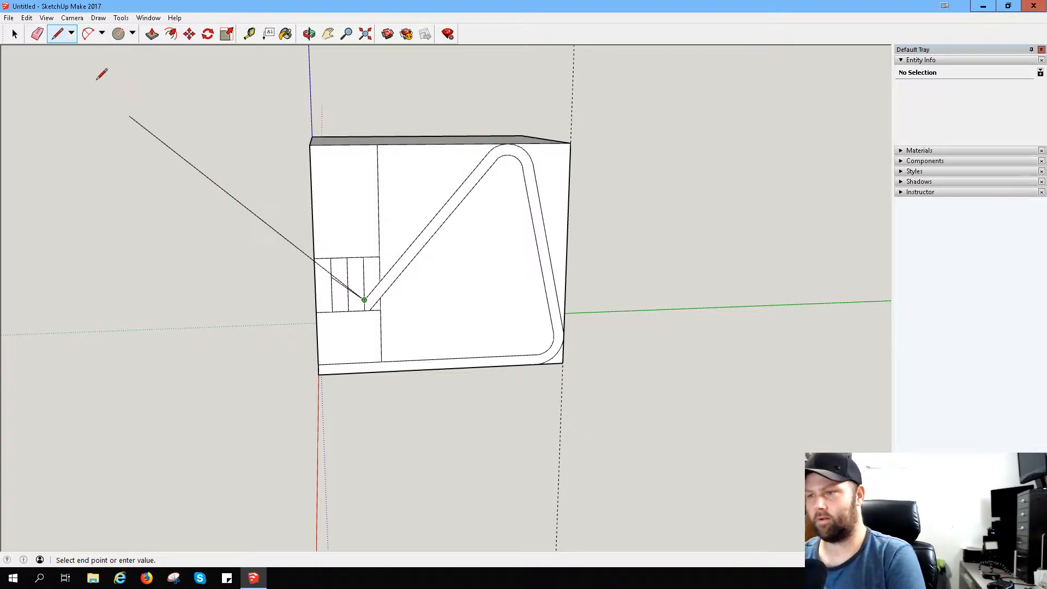
click(37, 34)
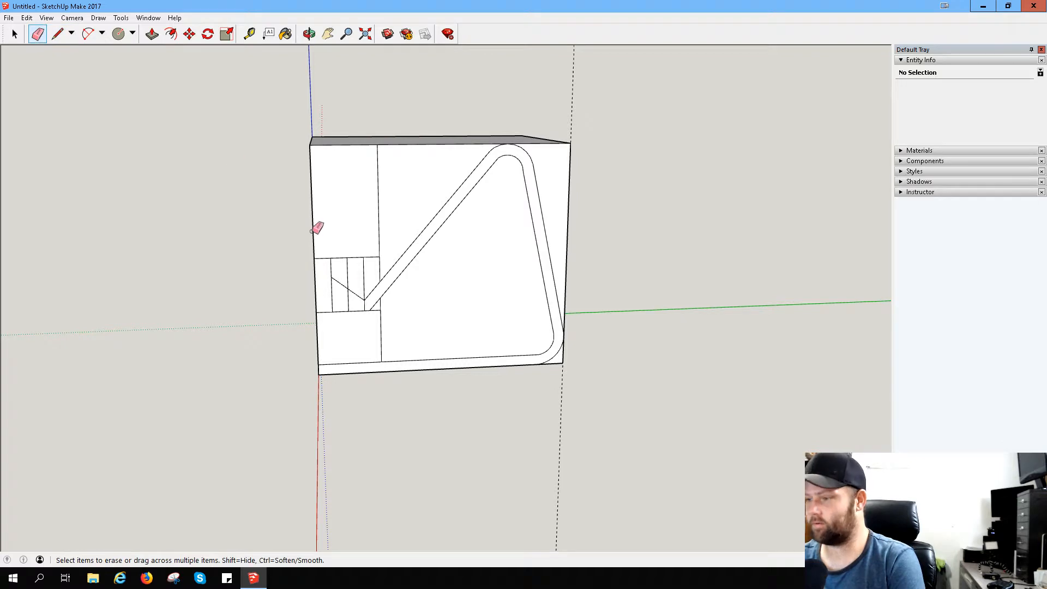
click(357, 293)
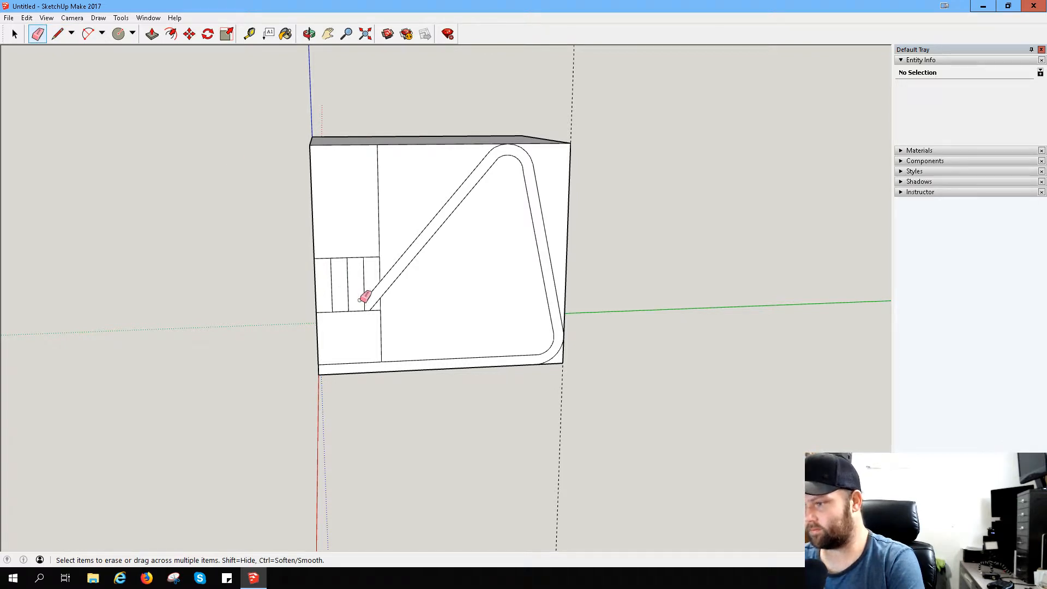
- Draw a vertical line joining the midpoints of the upper and lower edges of the second phone-rest cell from the outer edge
click(58, 33)
click(338, 258)
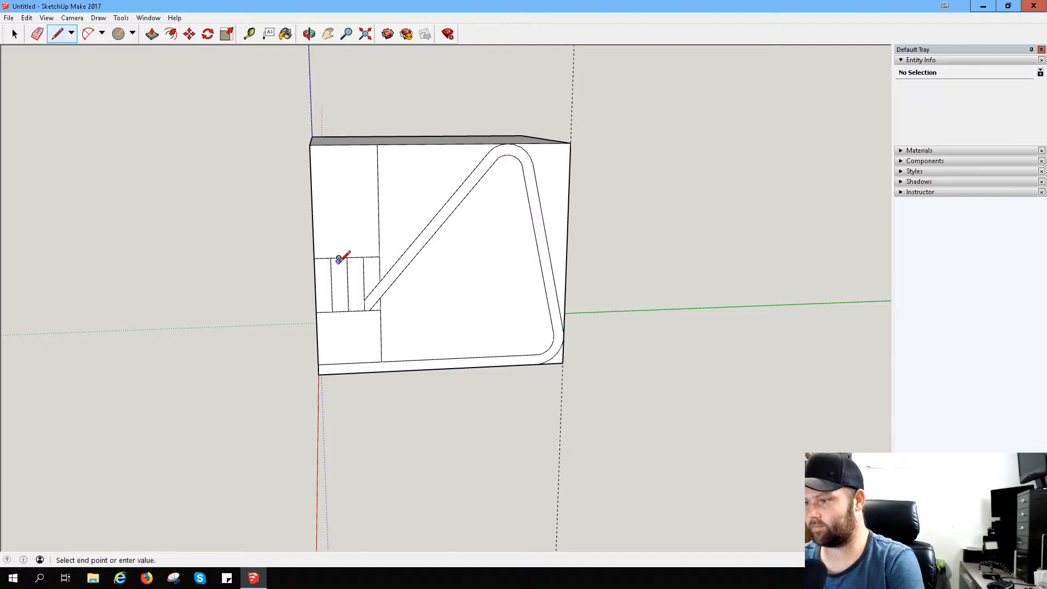
click(340, 311)
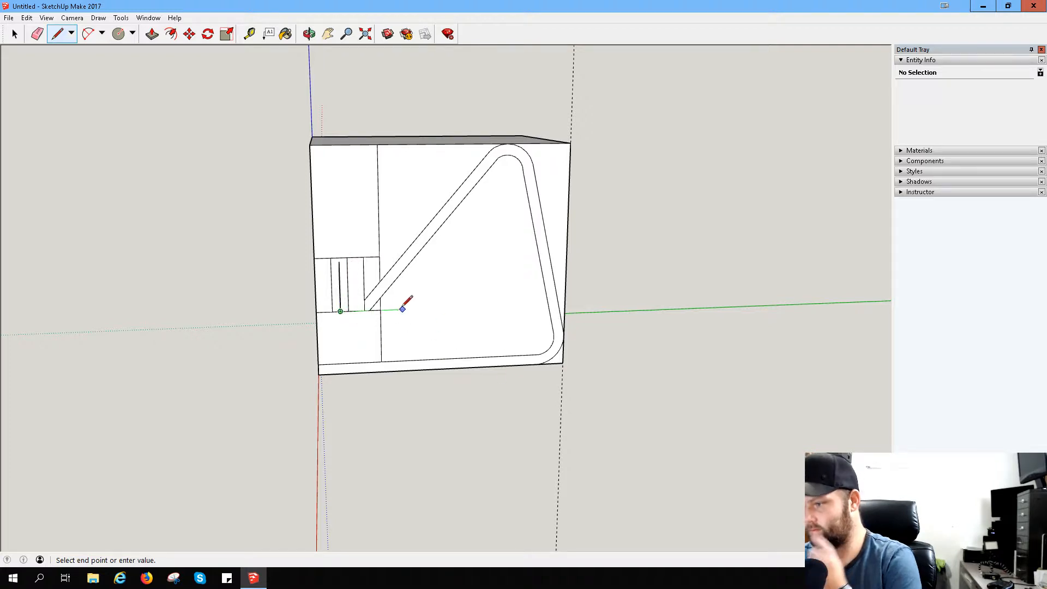
key(ctrl+z)
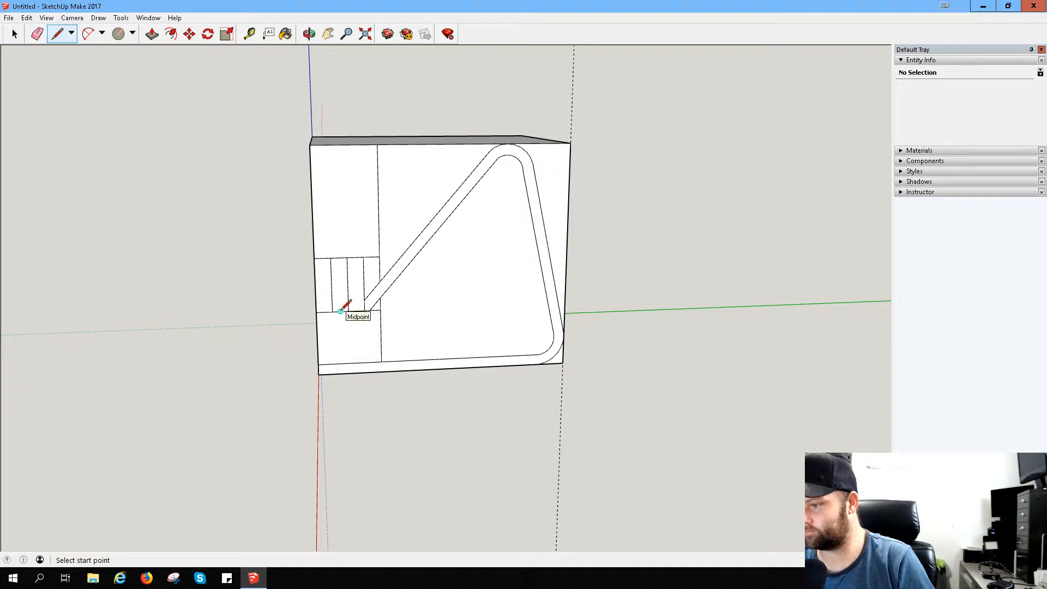
click(341, 311)
click(339, 257)
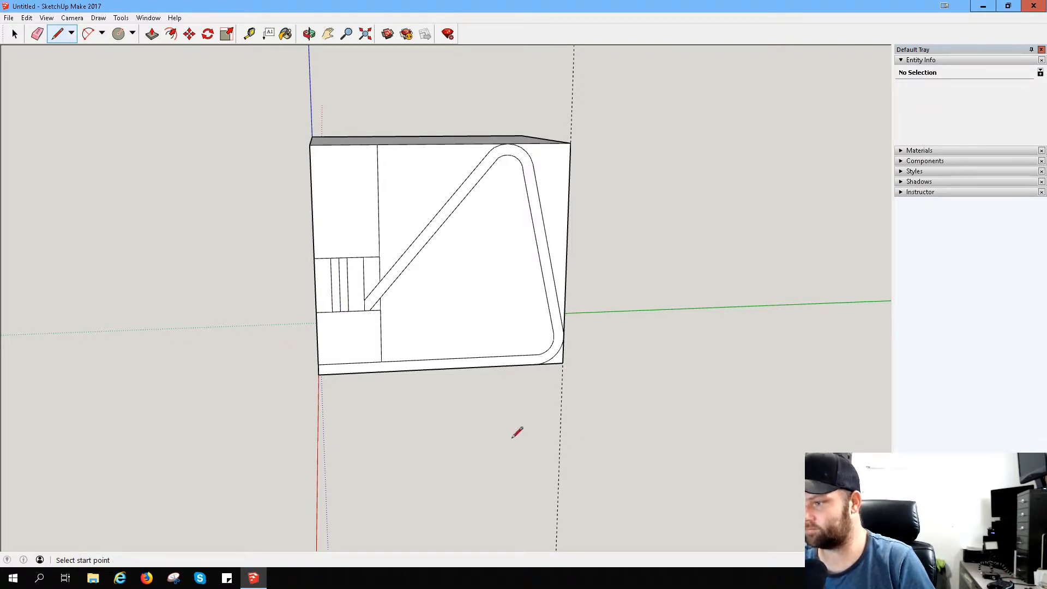
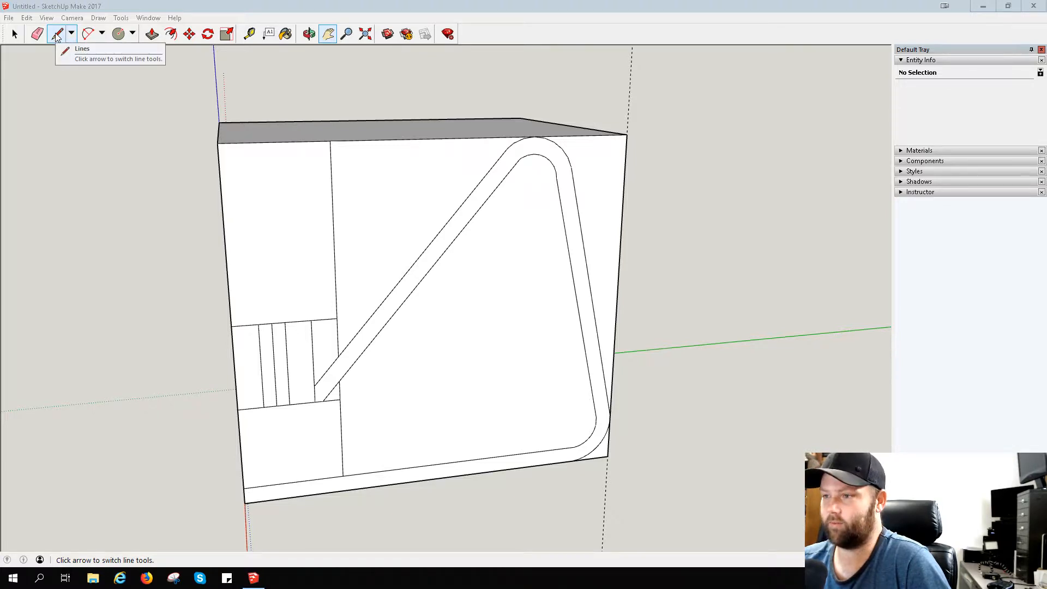
- Draw a perpendicular line outward from the midpoint of the back's upper slanted line, then a parallel line up to the block's top edge
click(57, 35)
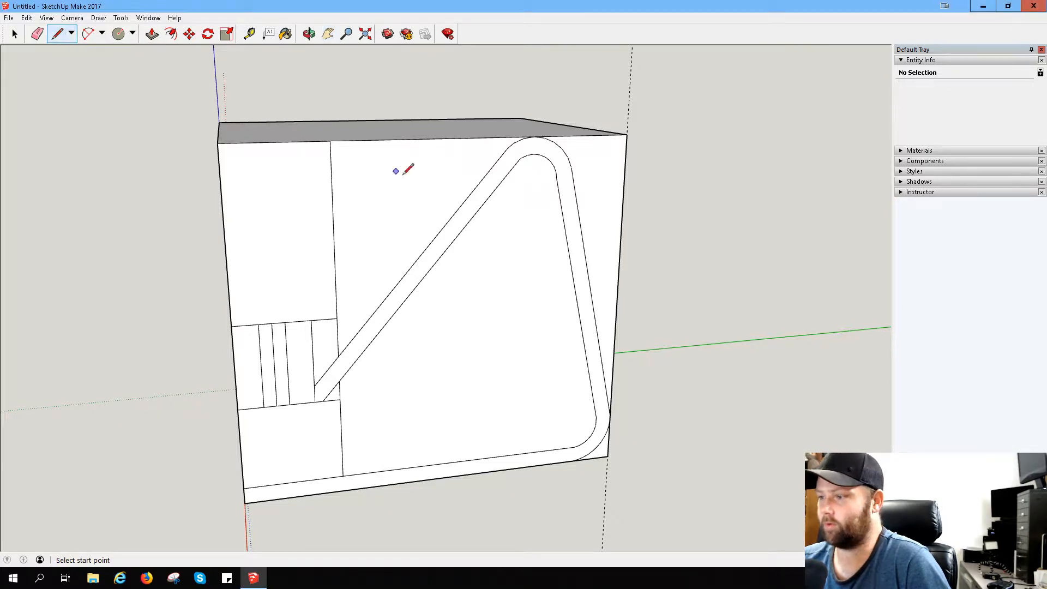
click(422, 252)
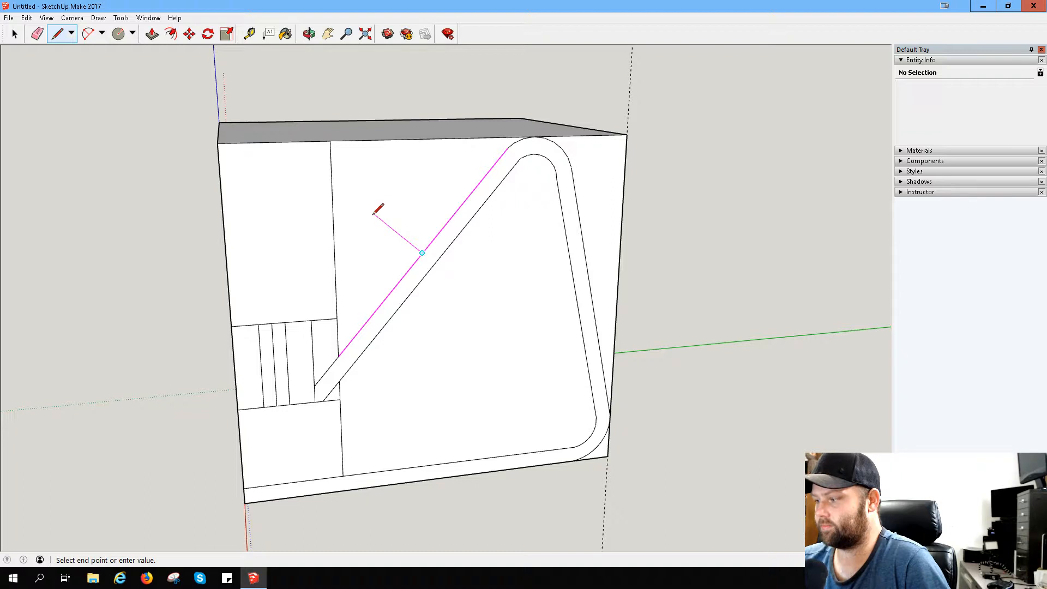
click(373, 214)
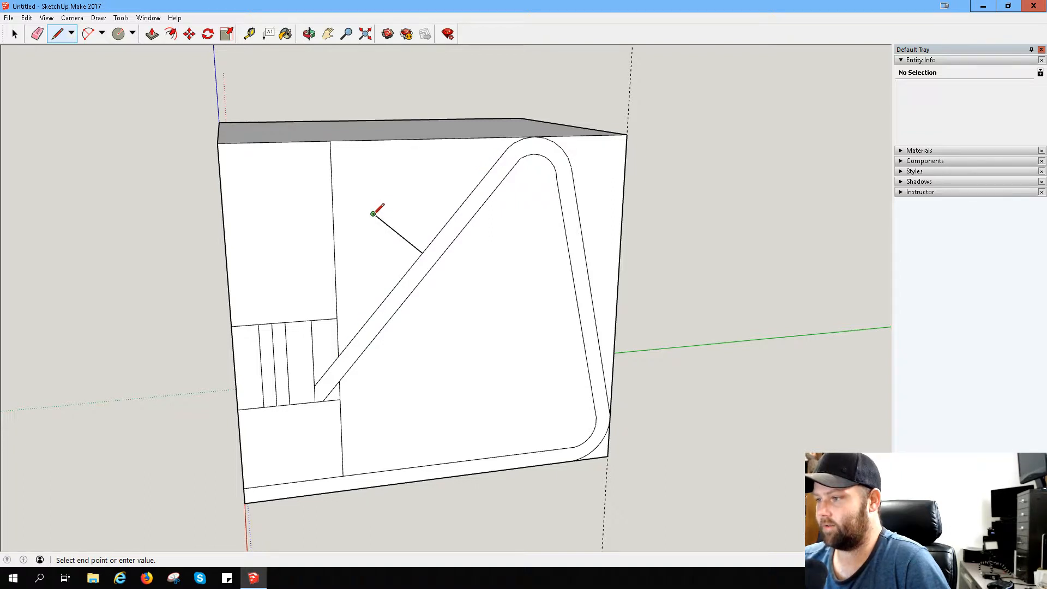
click(434, 138)
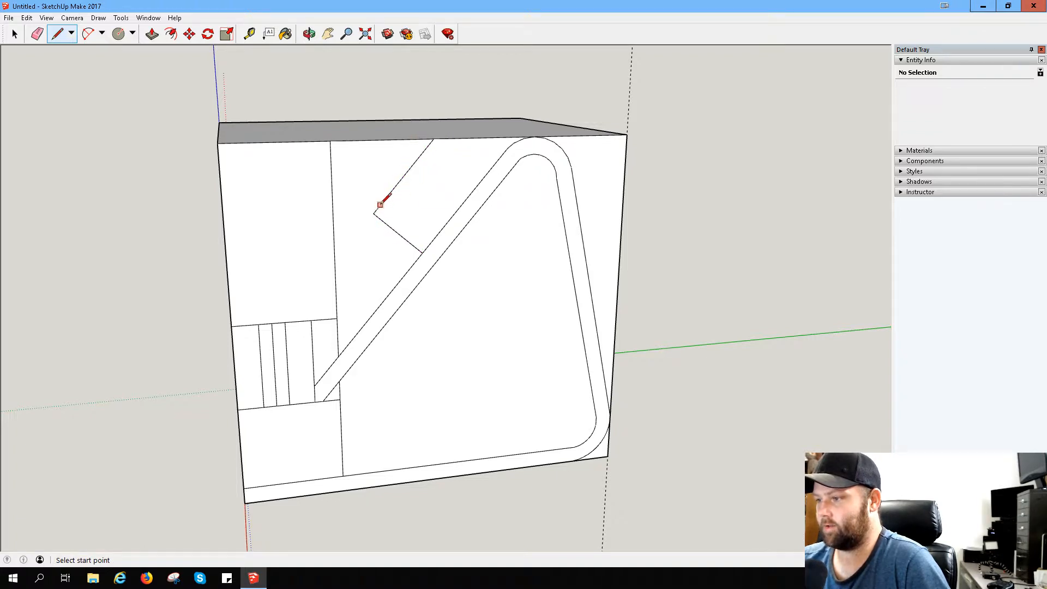
- Extend the perpendicular line slightly outward and draw a second line parallel to the back up to the block's top edge
click(373, 213)
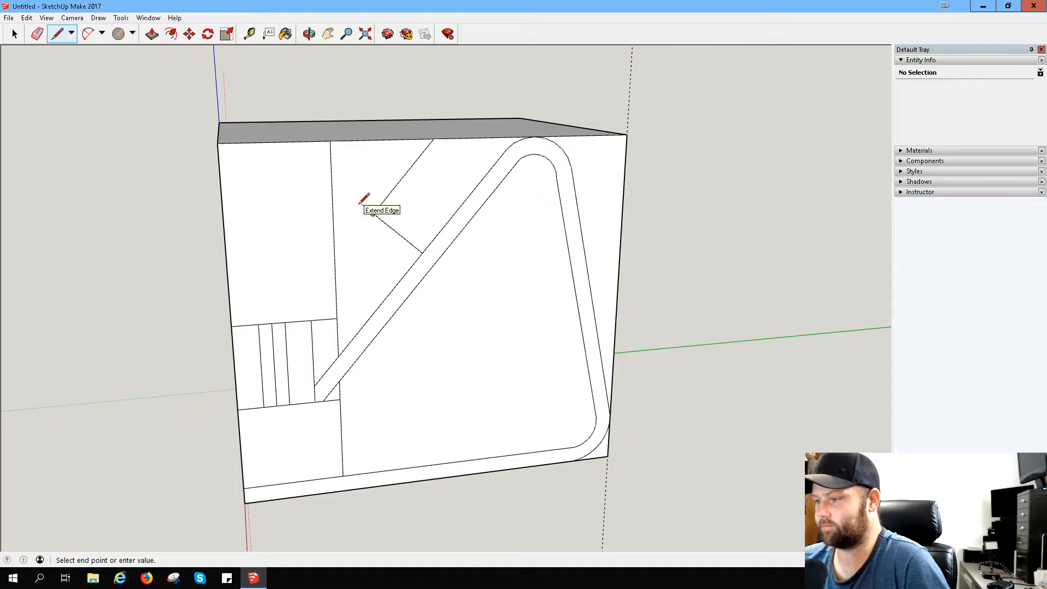
click(360, 204)
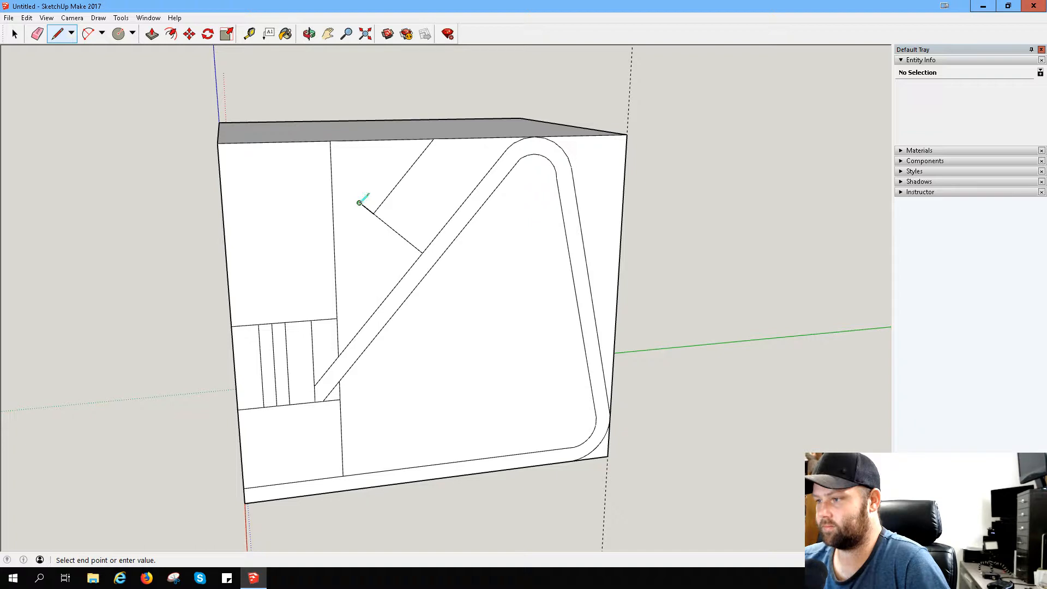
click(415, 140)
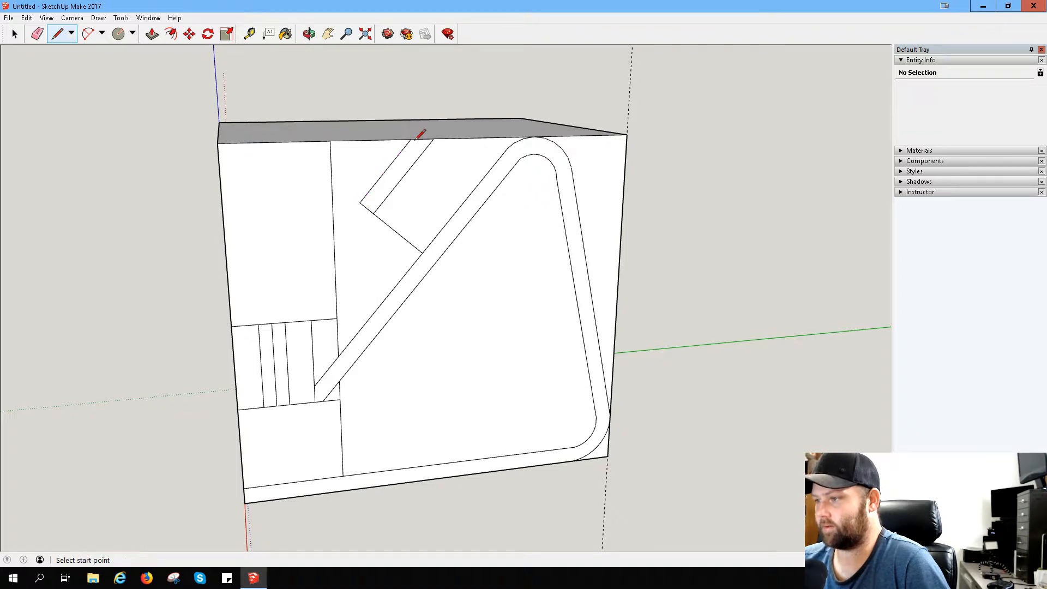
- Extend both parallel lines downward, the inner one to the first vertical divider and the outer one to the block's outer edge
click(373, 213)
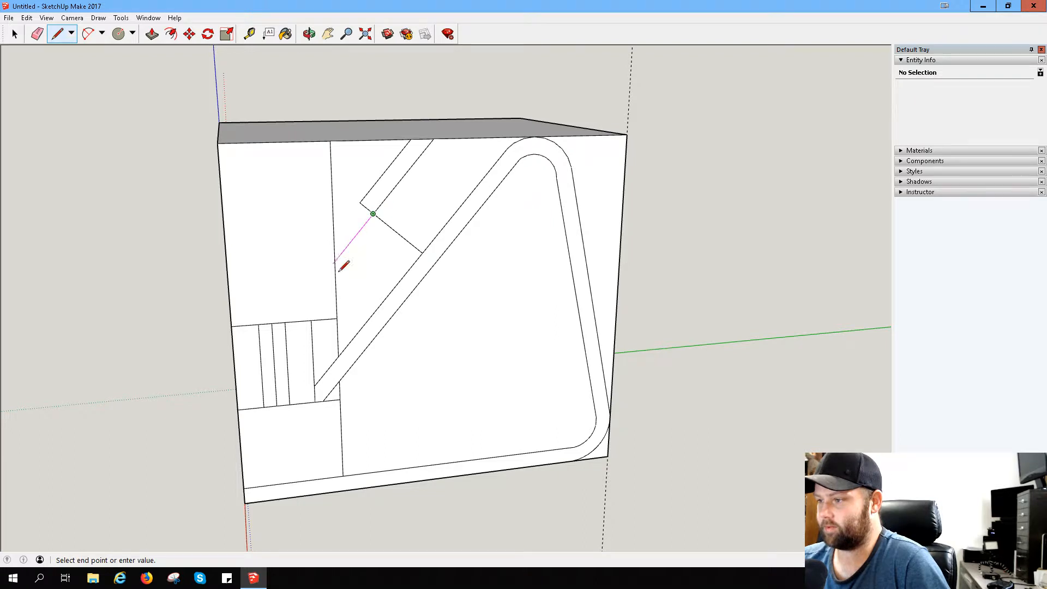
click(260, 354)
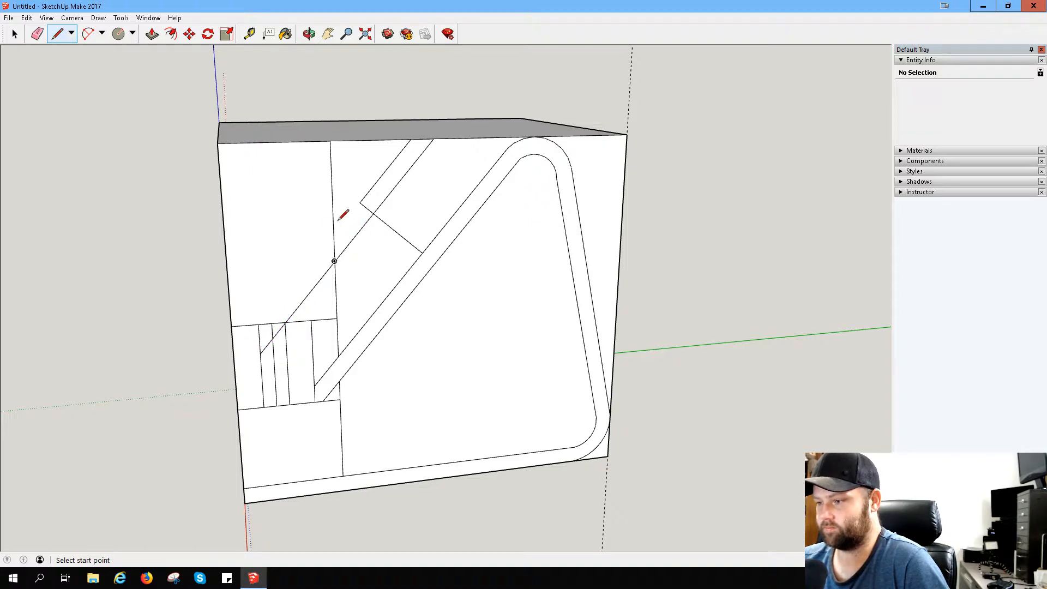
click(359, 203)
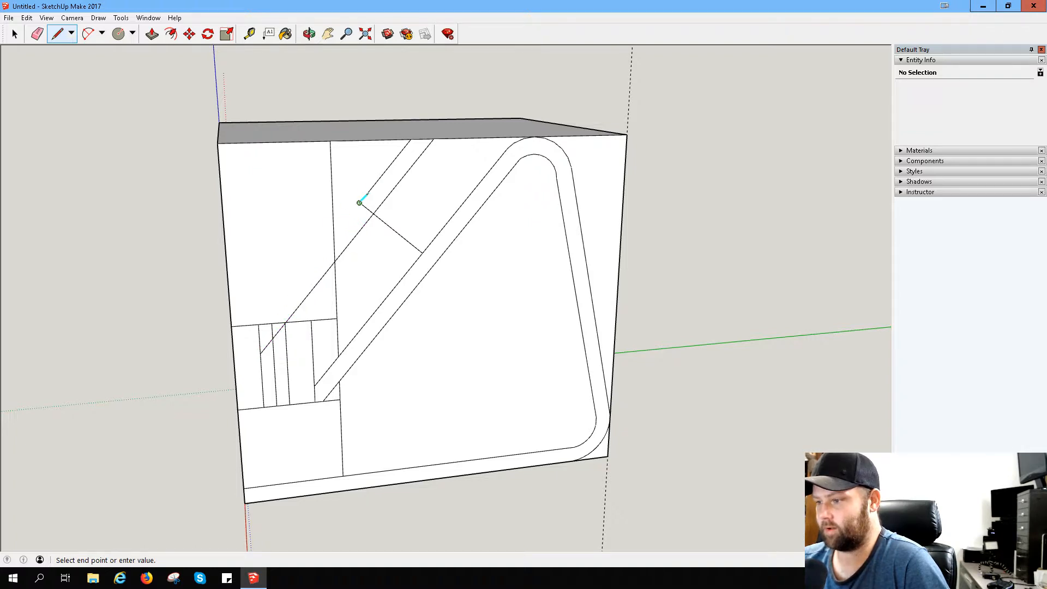
click(234, 359)
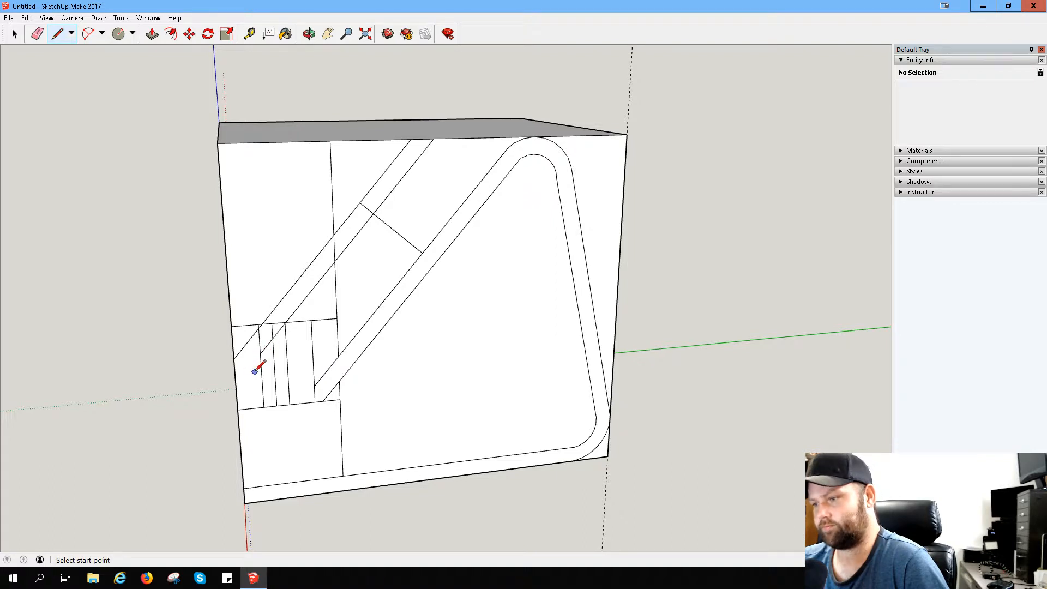
click(260, 354)
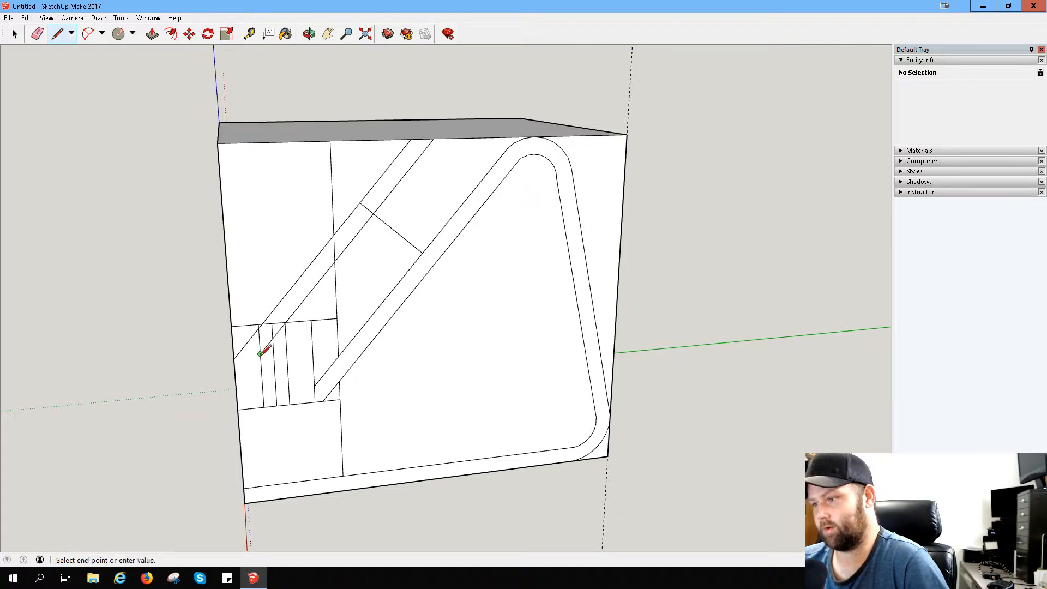
click(314, 385)
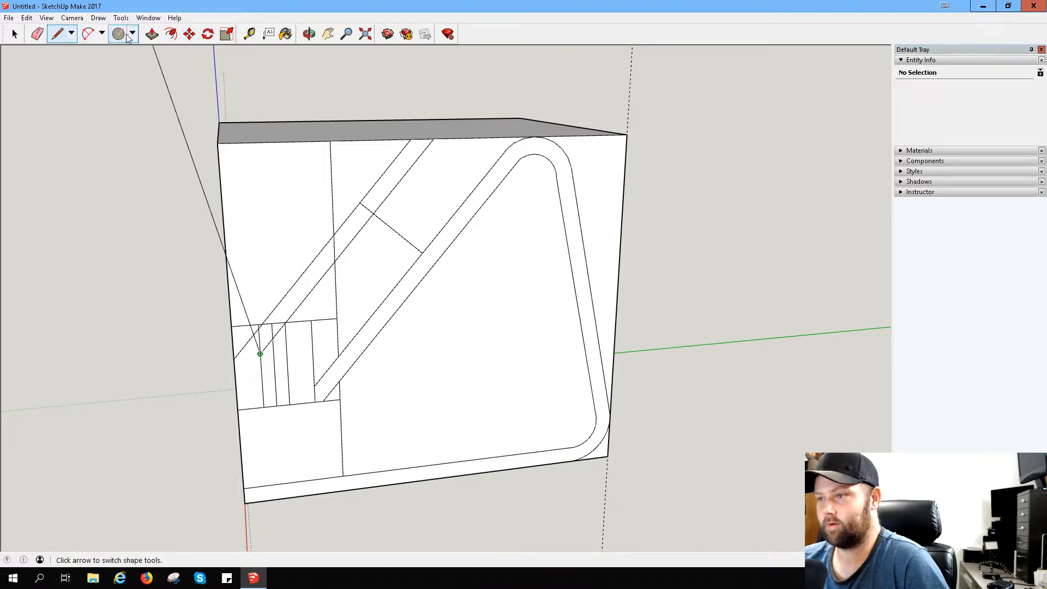
click(60, 36)
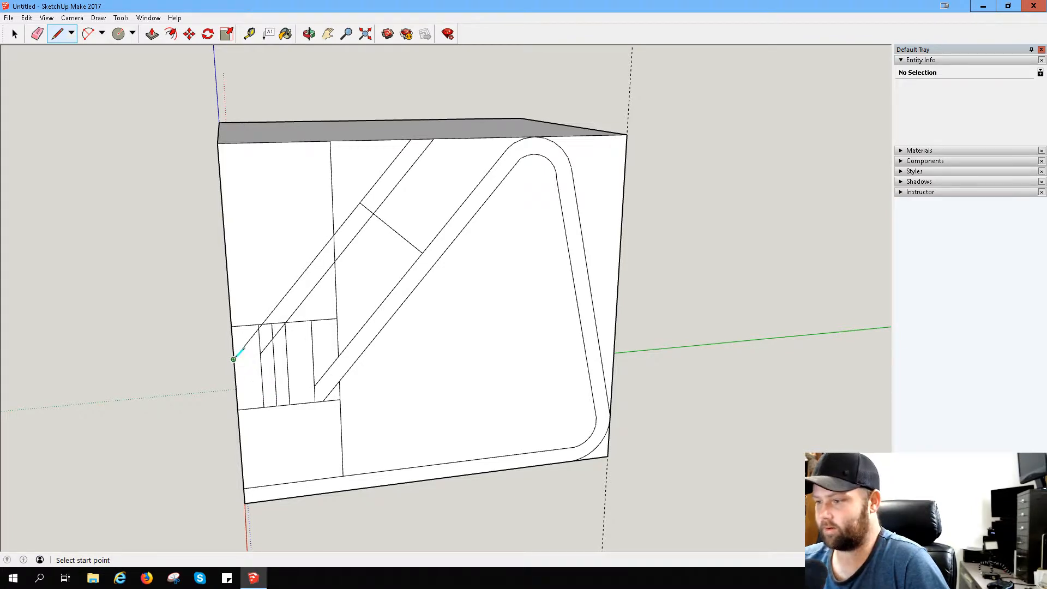
- Try to close the phone rest from the outer slanted line's lower end to the back's lower line, and undo both lines
click(234, 359)
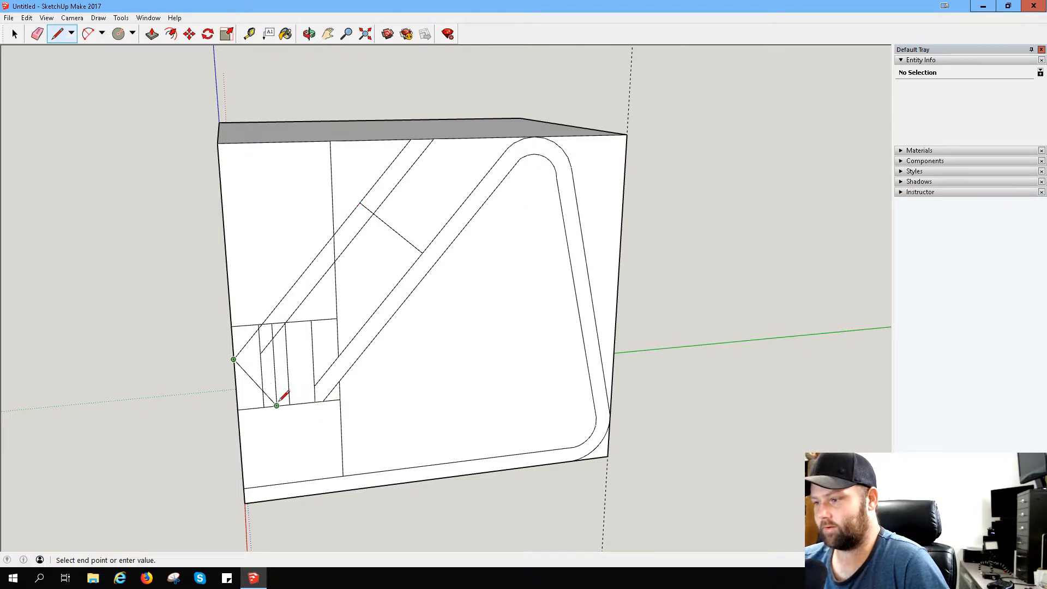
click(316, 413)
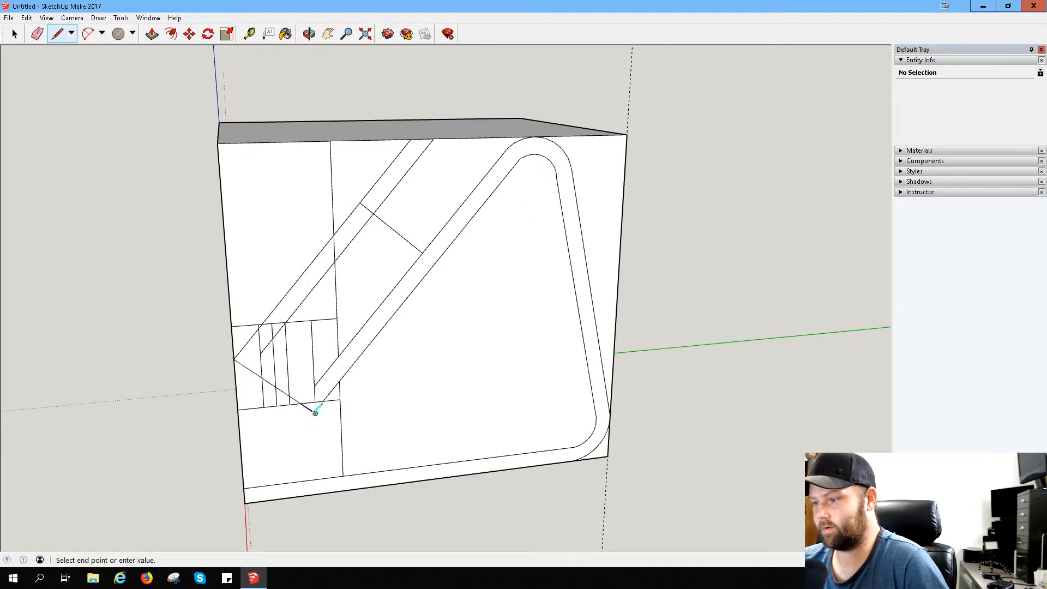
click(324, 401)
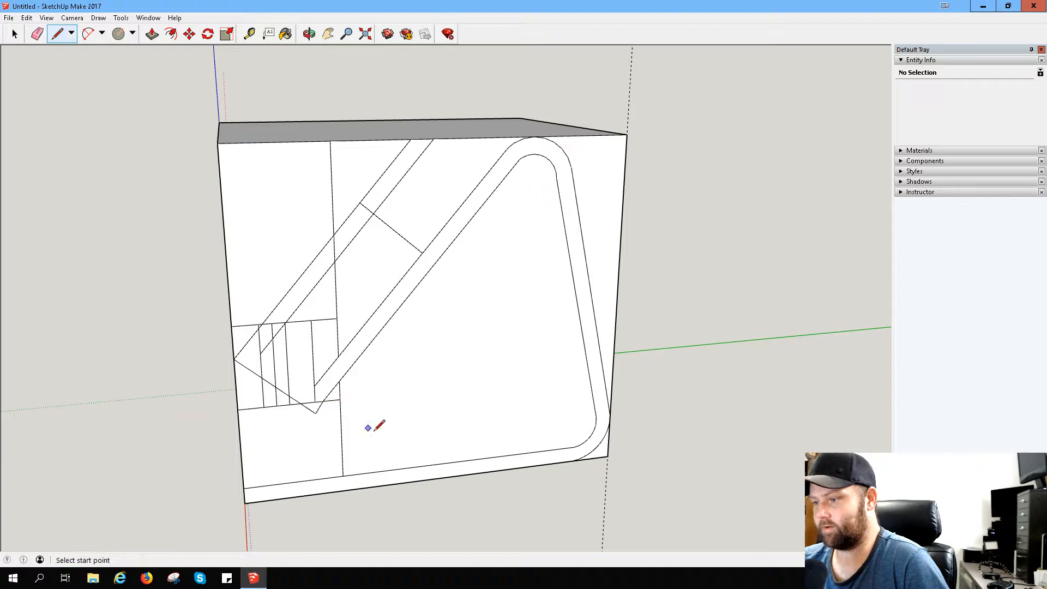
scroll(368, 364, up, 5)
mouse_move(278, 387)
middle_down()
mouse_move(264, 397)
mouse_move(276, 295)
mouse_move(238, 276)
middle_up()
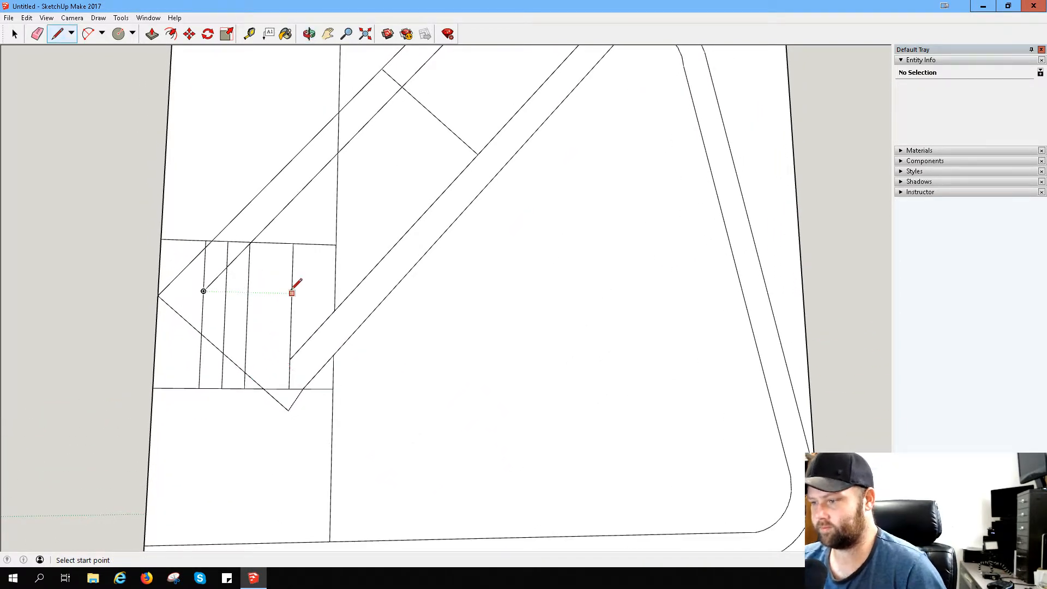
key(ctrl+z)
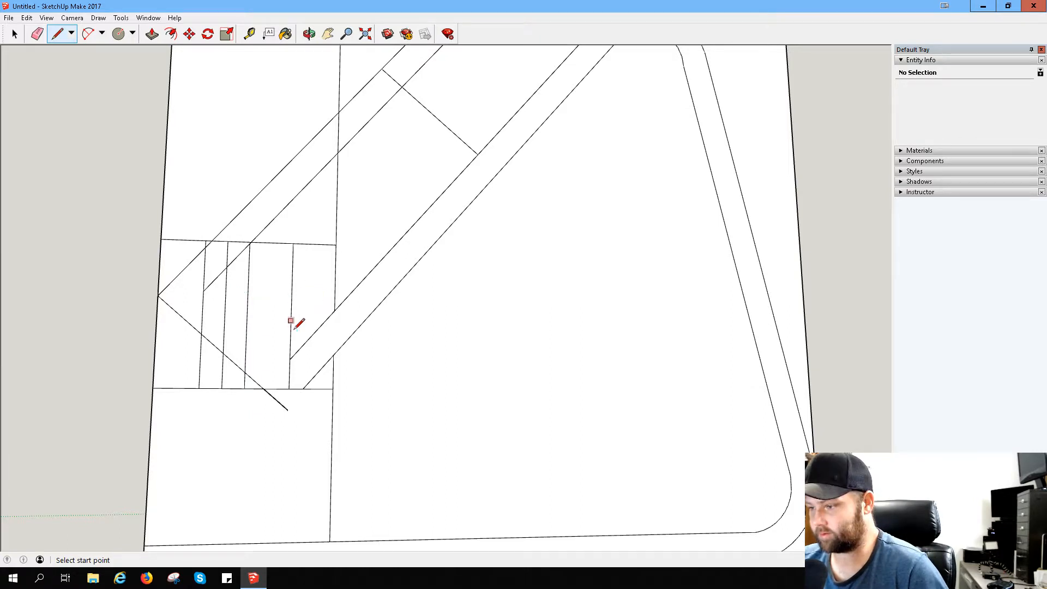
key(ctrl+z)
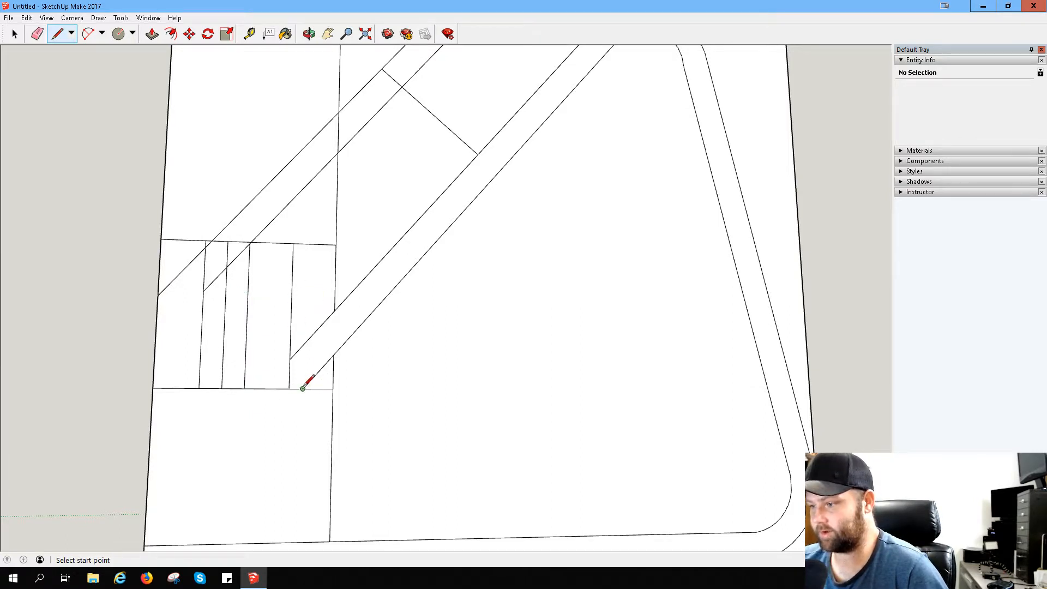
- Extend the back's lower slanted line past the phone-rest cells and join the outer parallel line's end to it with a perpendicular line
click(302, 388)
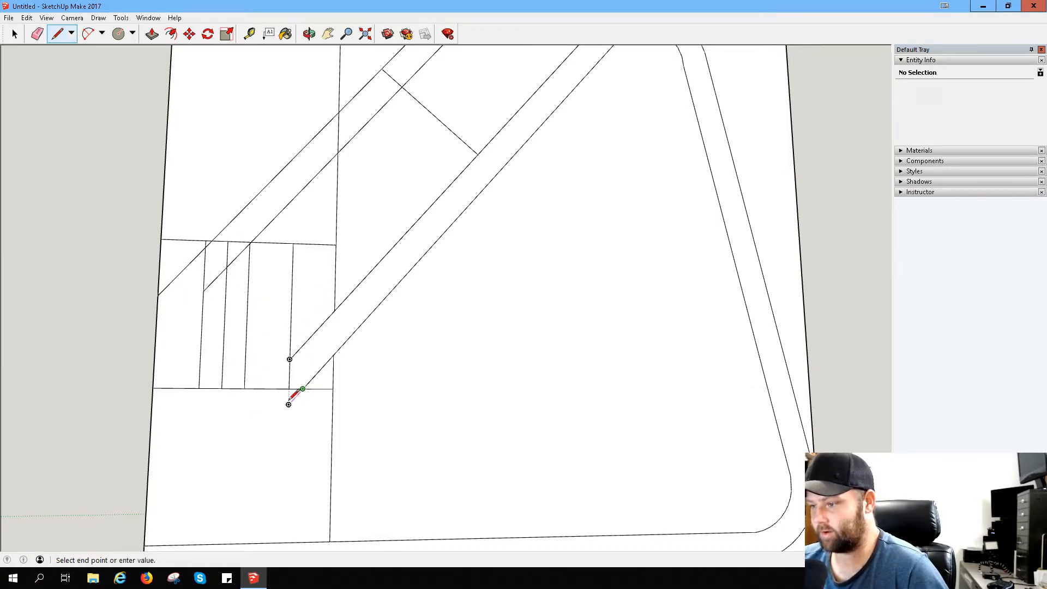
click(257, 439)
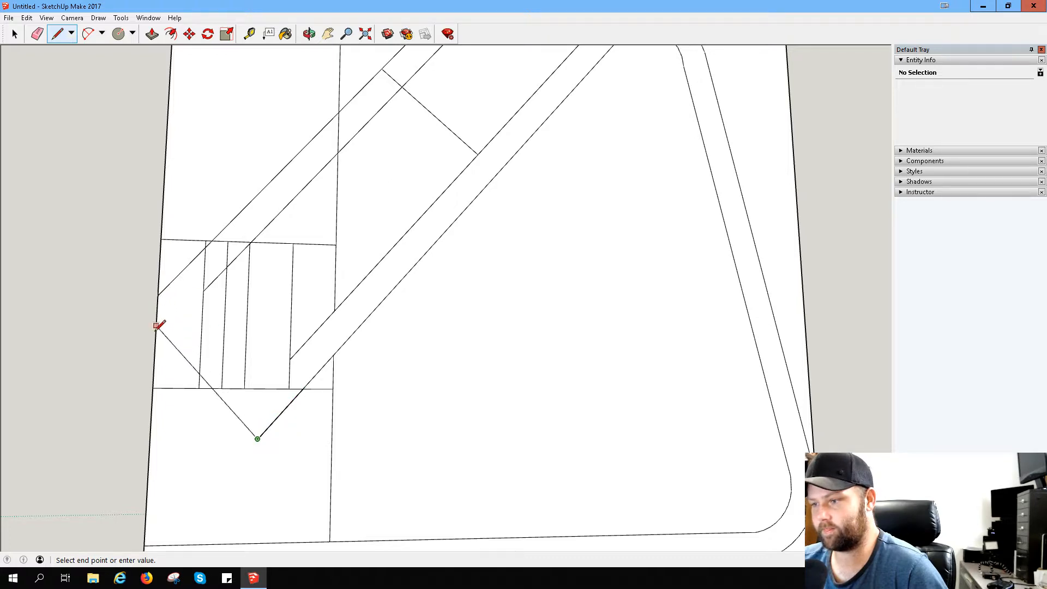
click(57, 34)
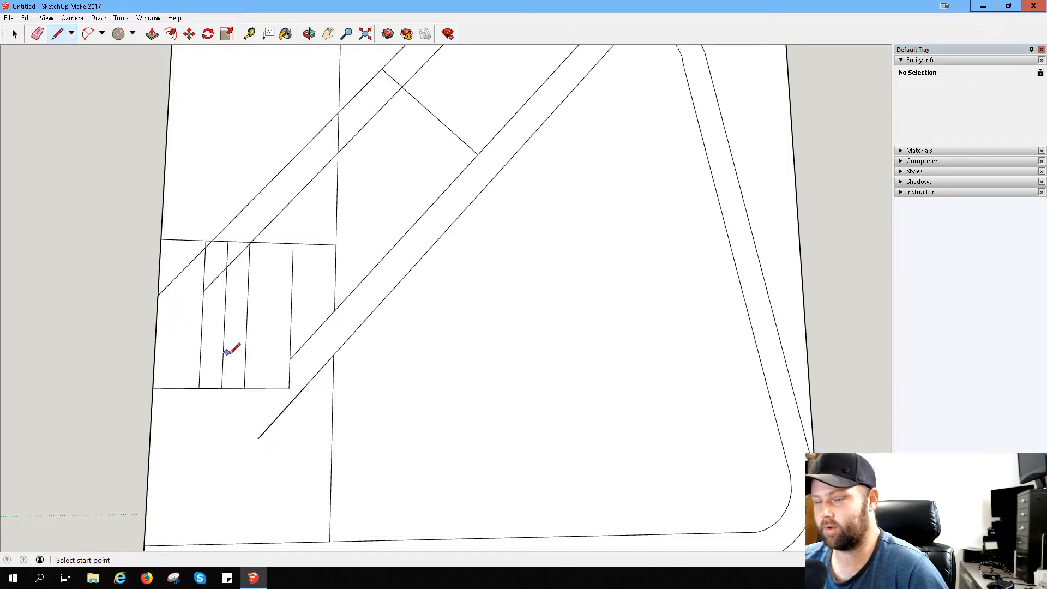
click(158, 295)
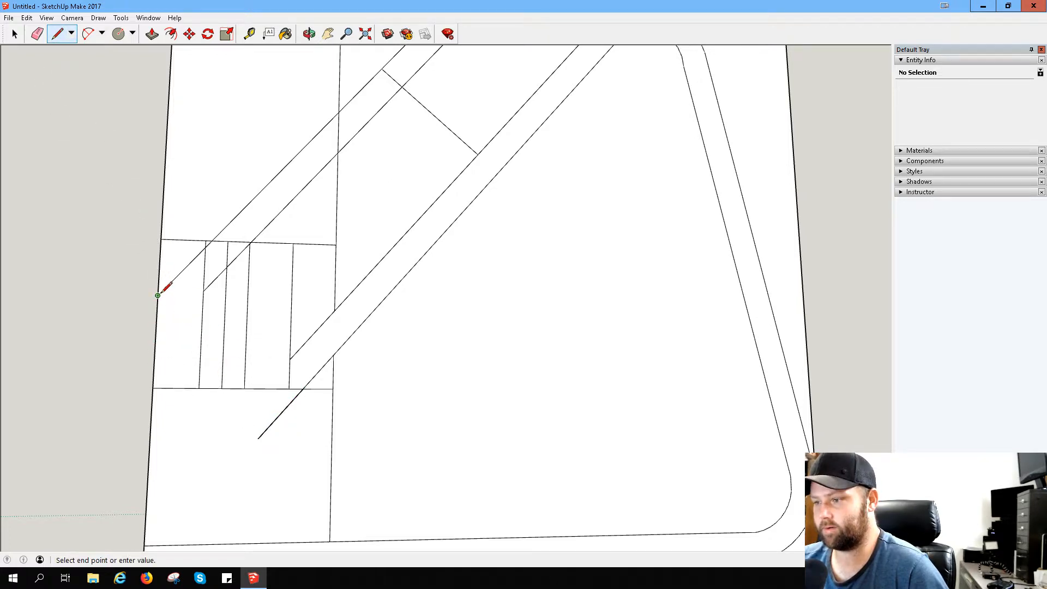
click(285, 406)
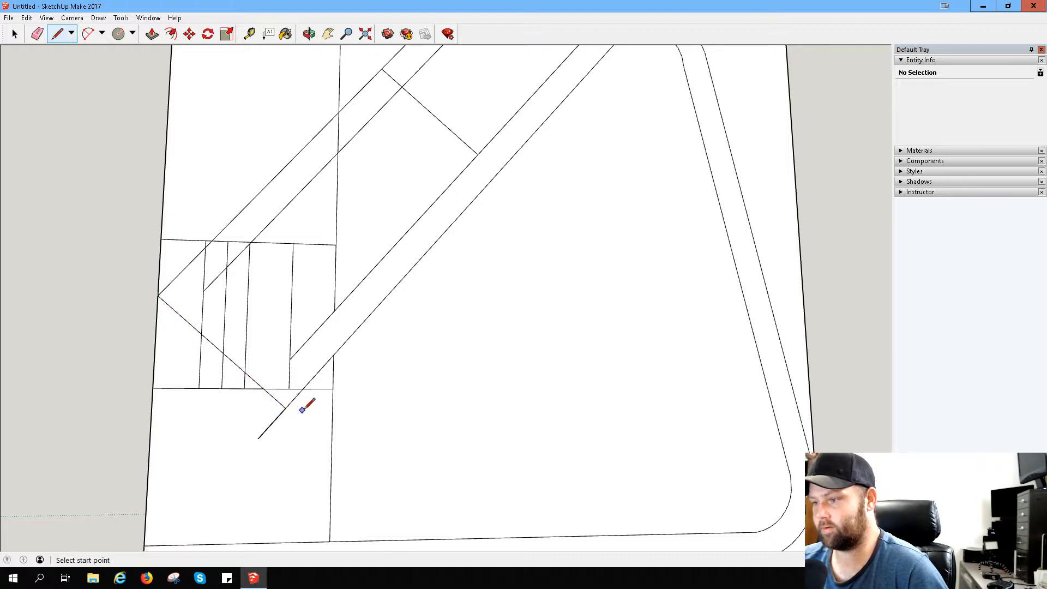
- Extend the back's upper slanted line below the phone-rest cells and join the inner parallel line's end to it with a perpendicular line
click(203, 291)
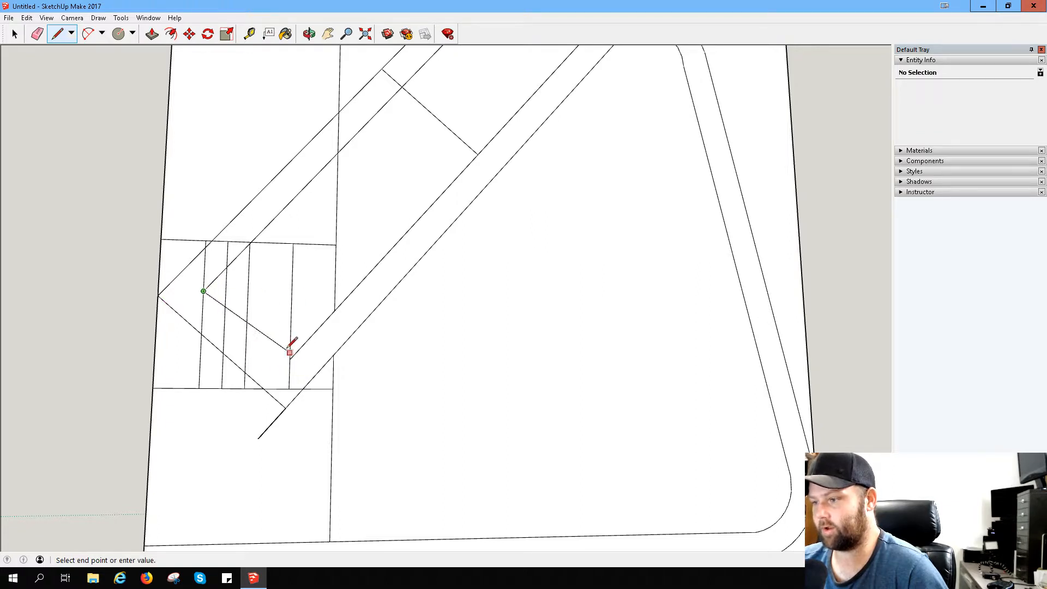
click(58, 34)
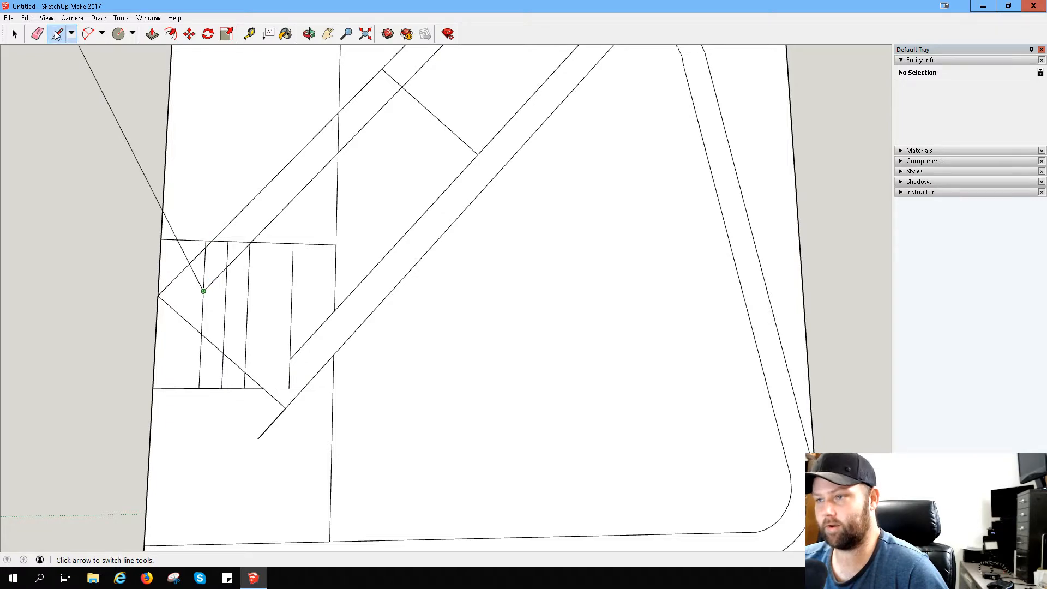
click(289, 359)
click(264, 388)
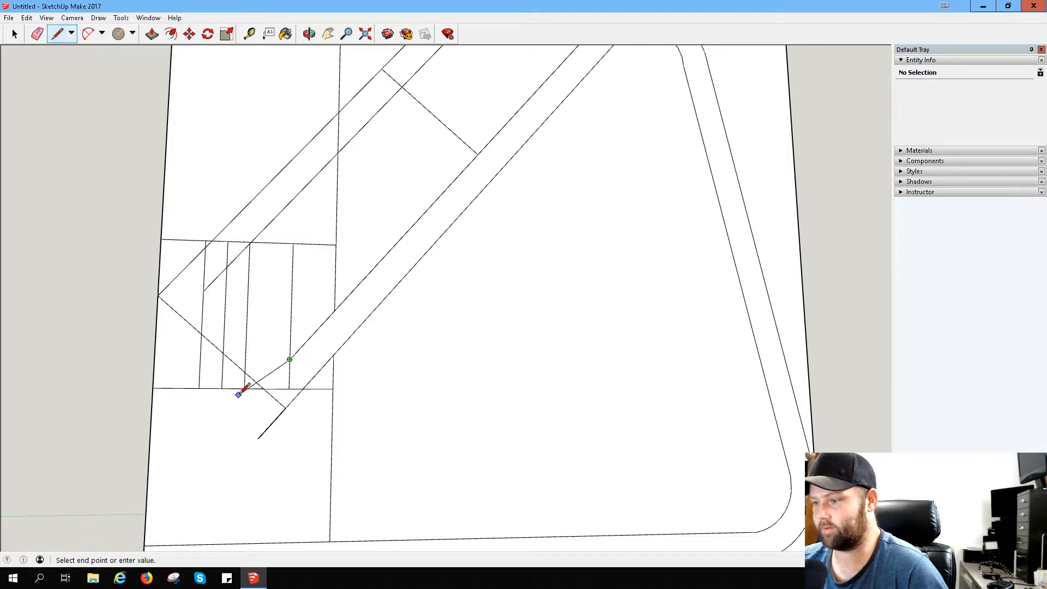
click(241, 412)
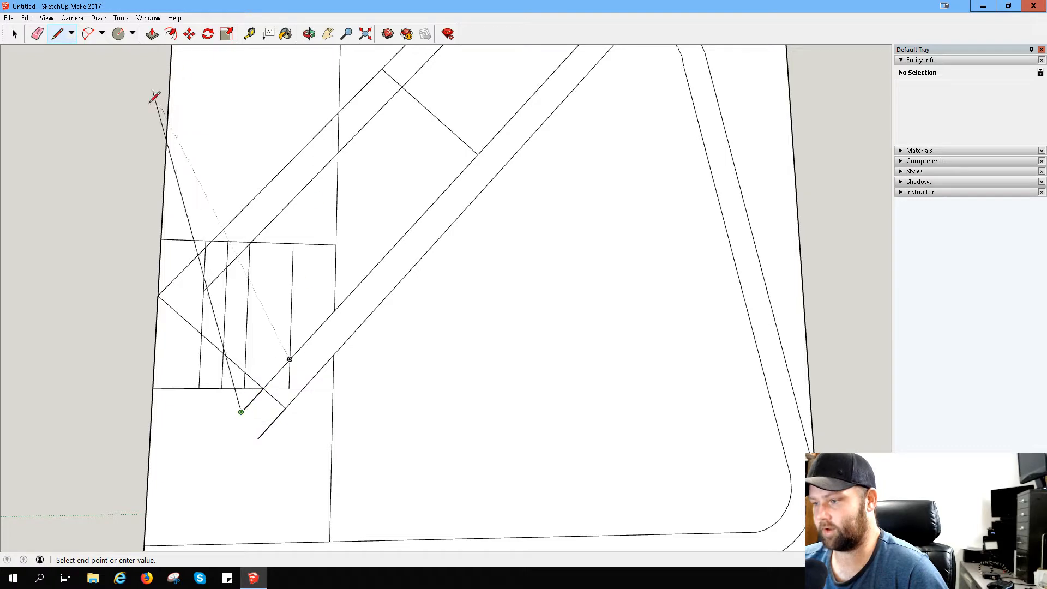
click(55, 34)
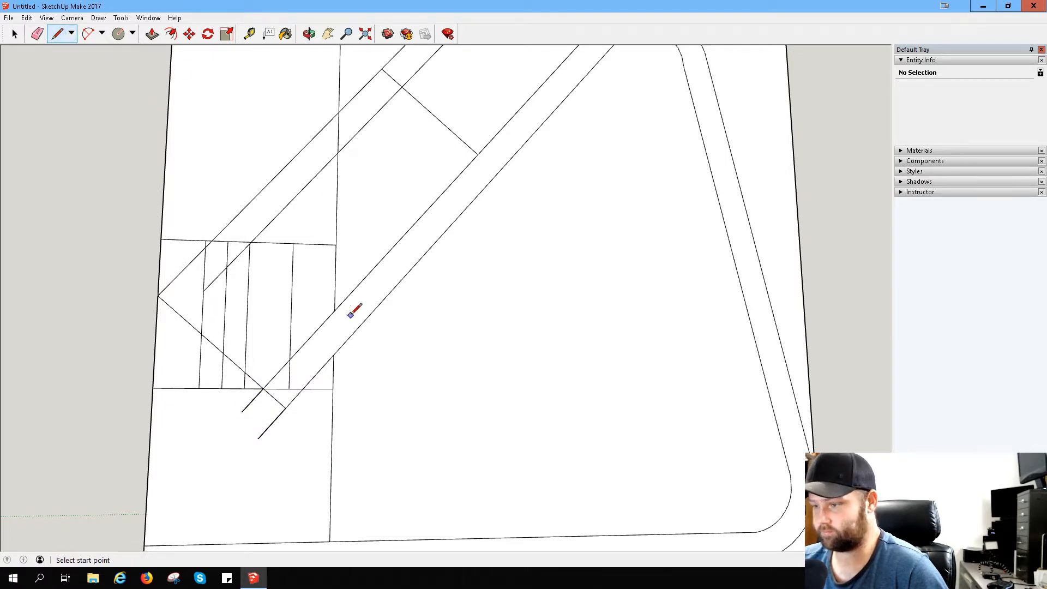
click(203, 290)
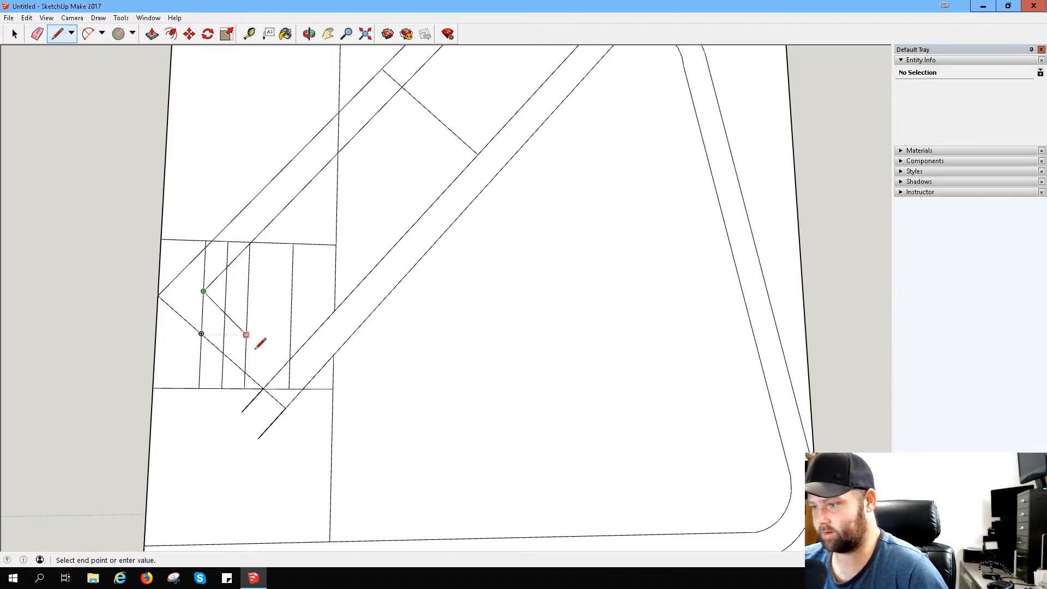
click(285, 363)
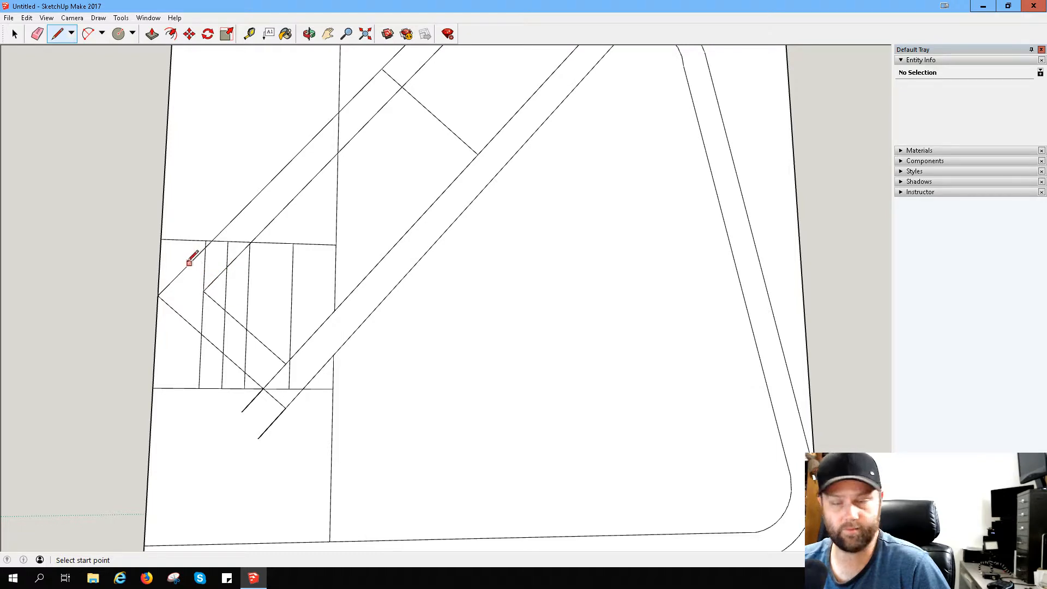
click(88, 35)
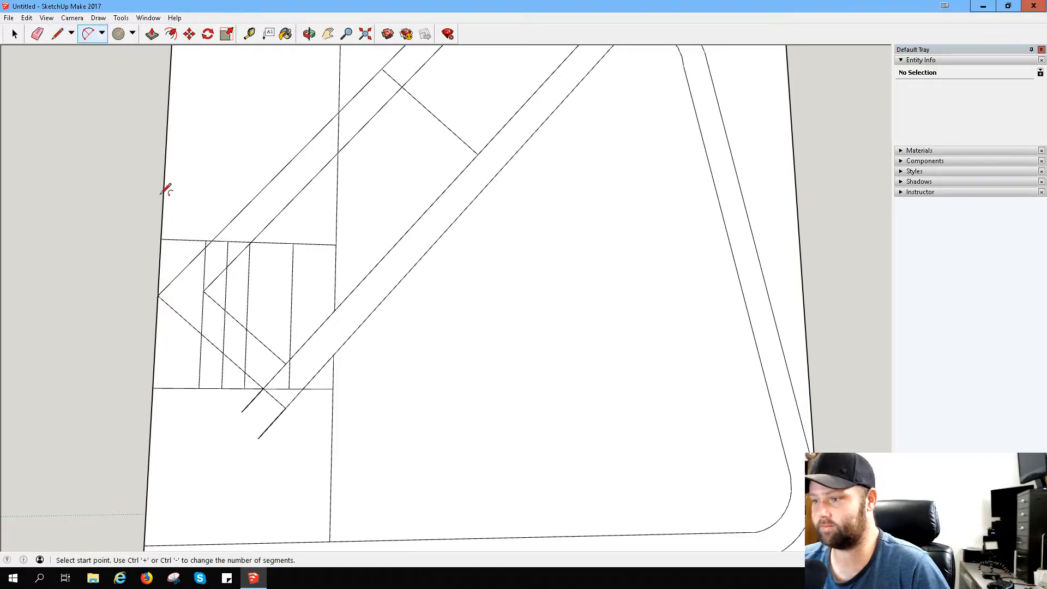
click(182, 271)
click(158, 295)
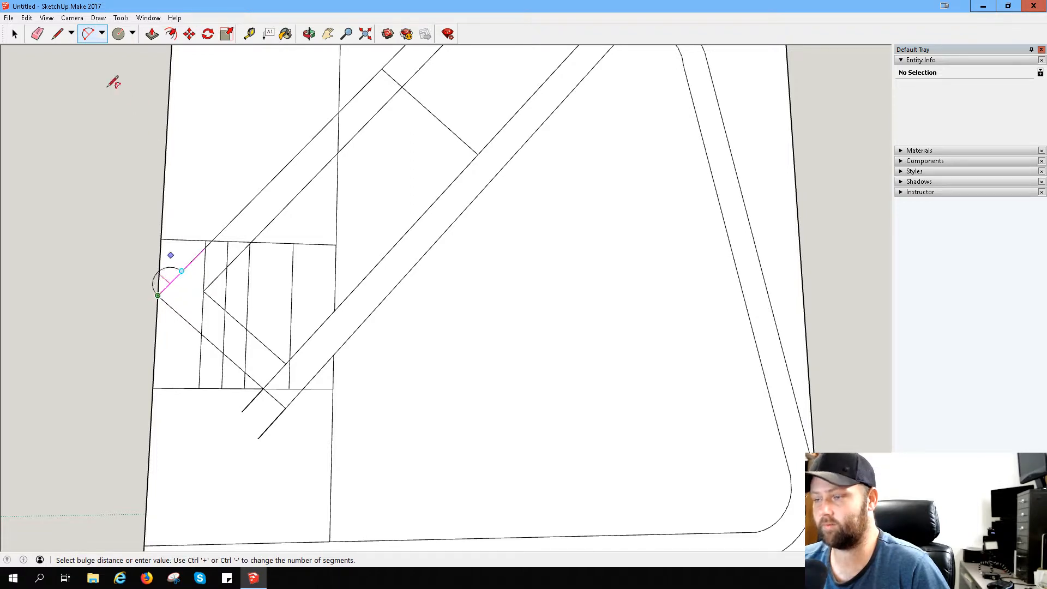
click(89, 34)
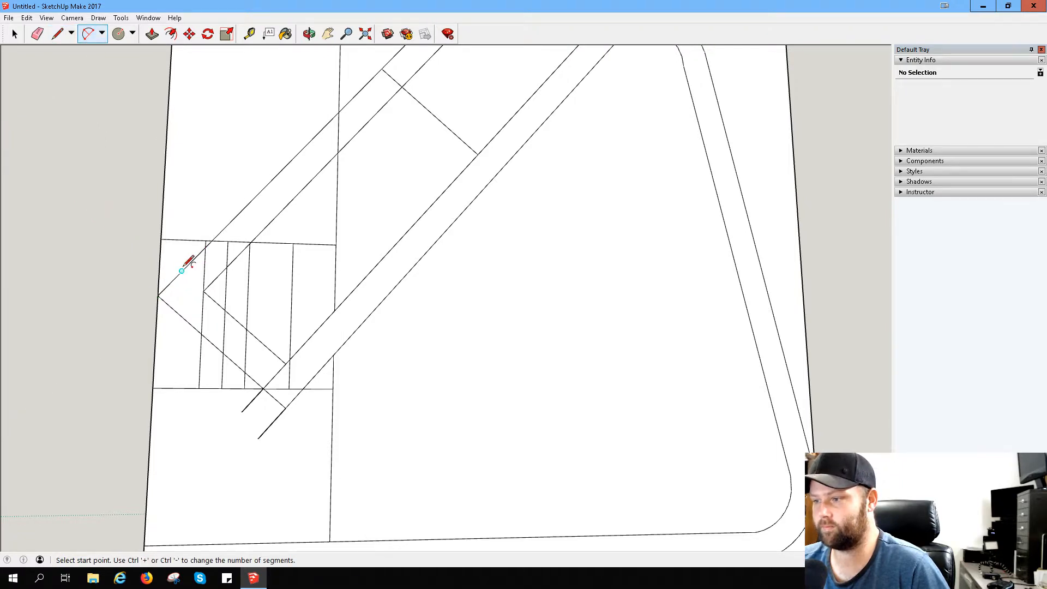
- Round the outer and inner corners at the hook's front end with arcs joining the slanted lines to their perpendicular lines
click(181, 271)
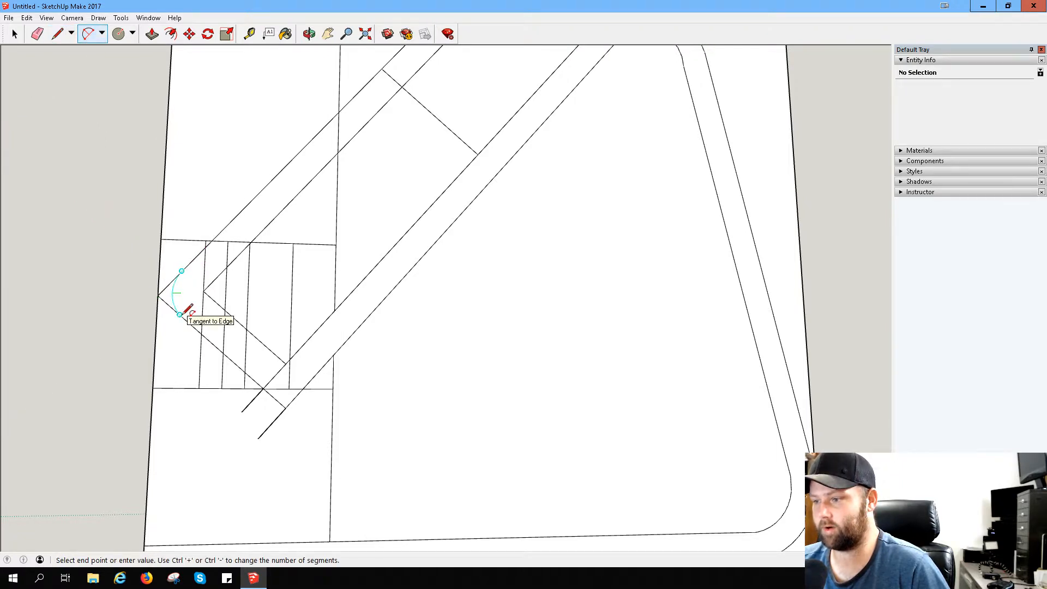
click(179, 315)
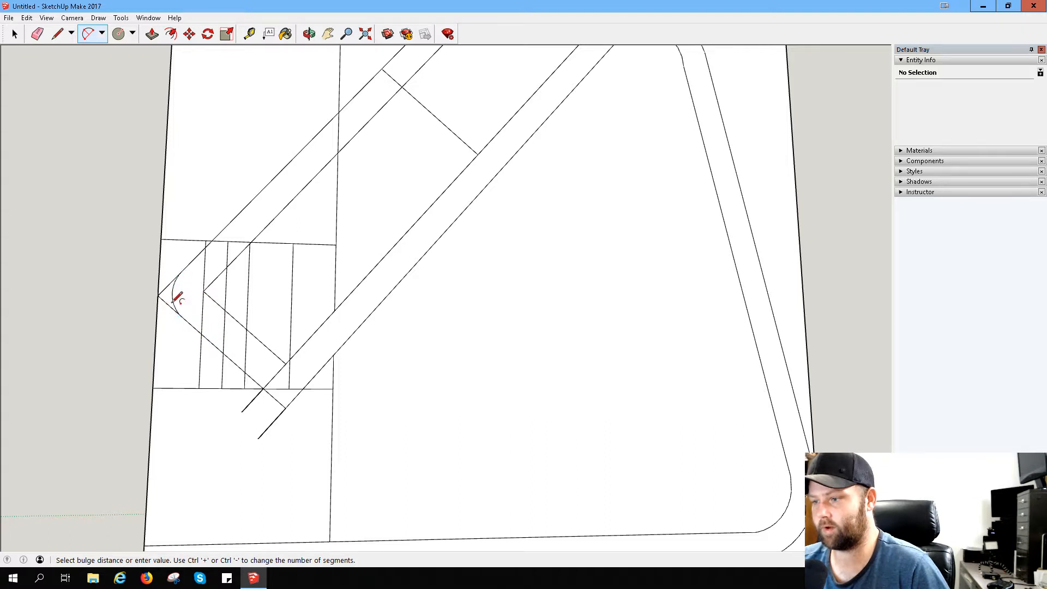
click(173, 294)
click(227, 267)
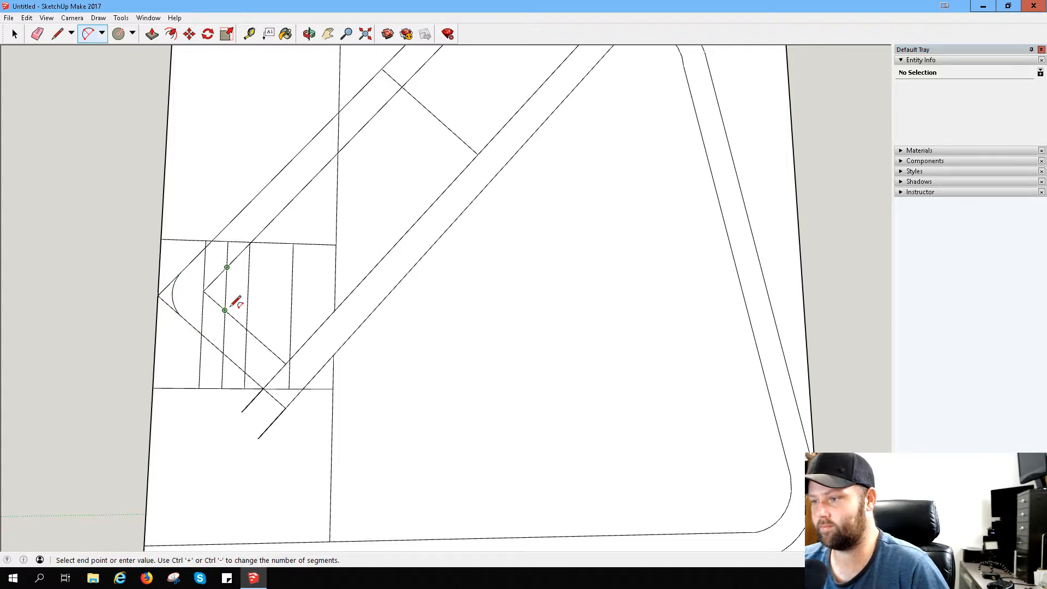
click(225, 310)
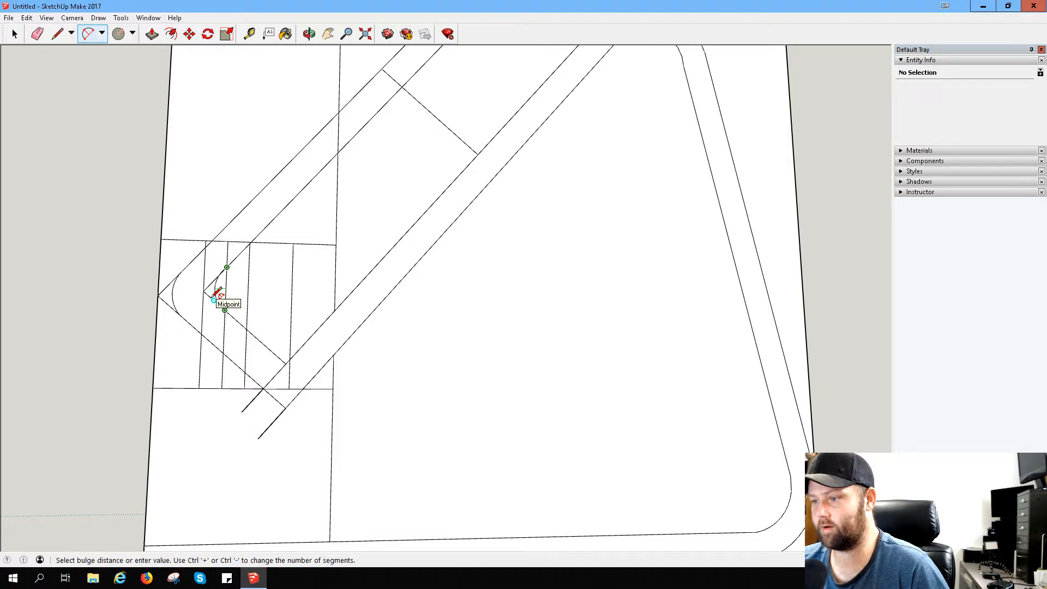
click(215, 291)
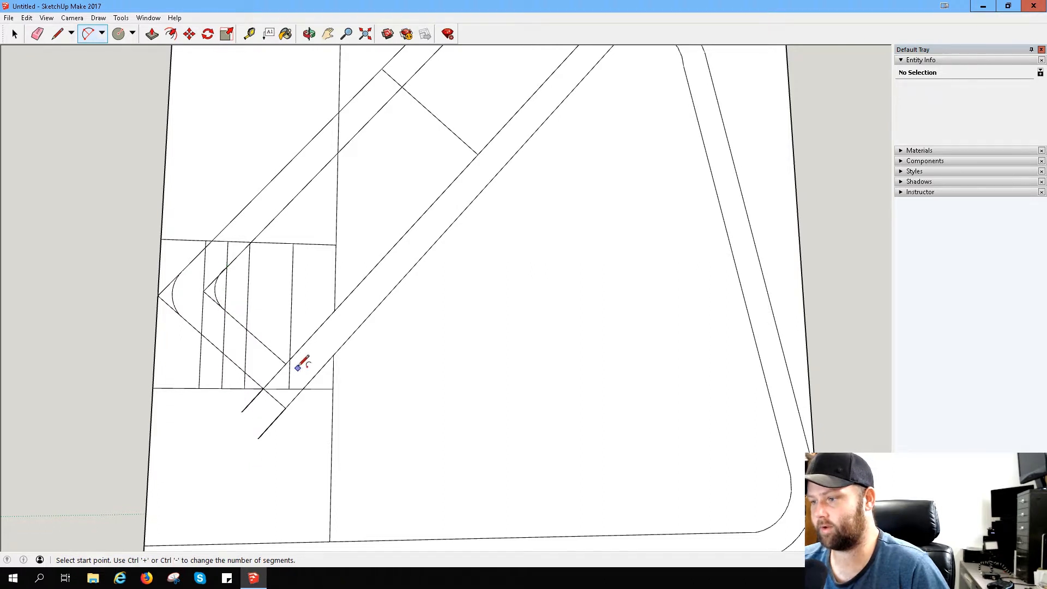
- Round the hook's inner lower corner with an arc tangent to the back's upper slanted line
click(266, 347)
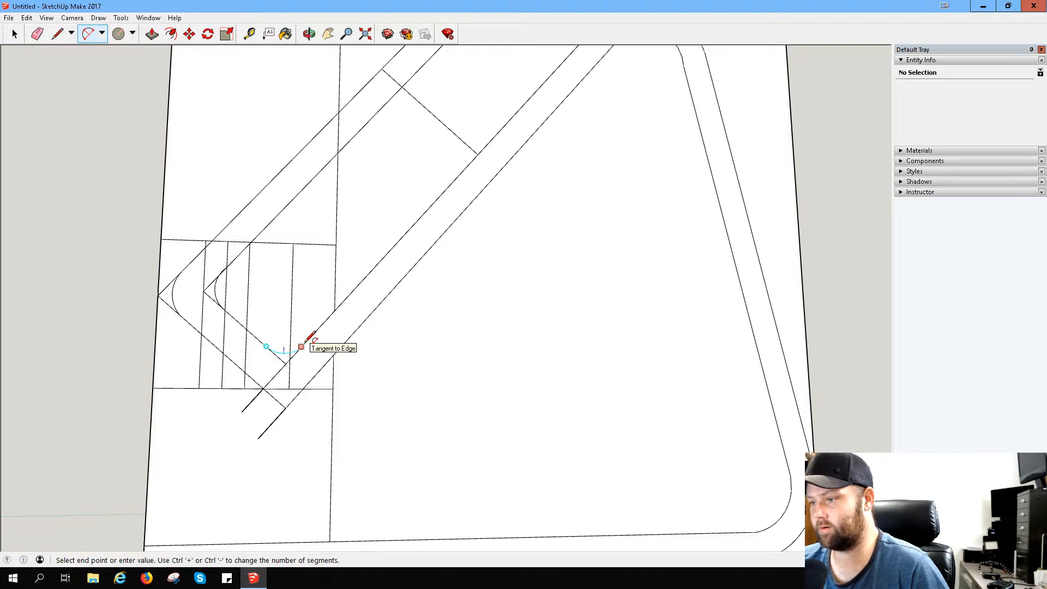
click(301, 346)
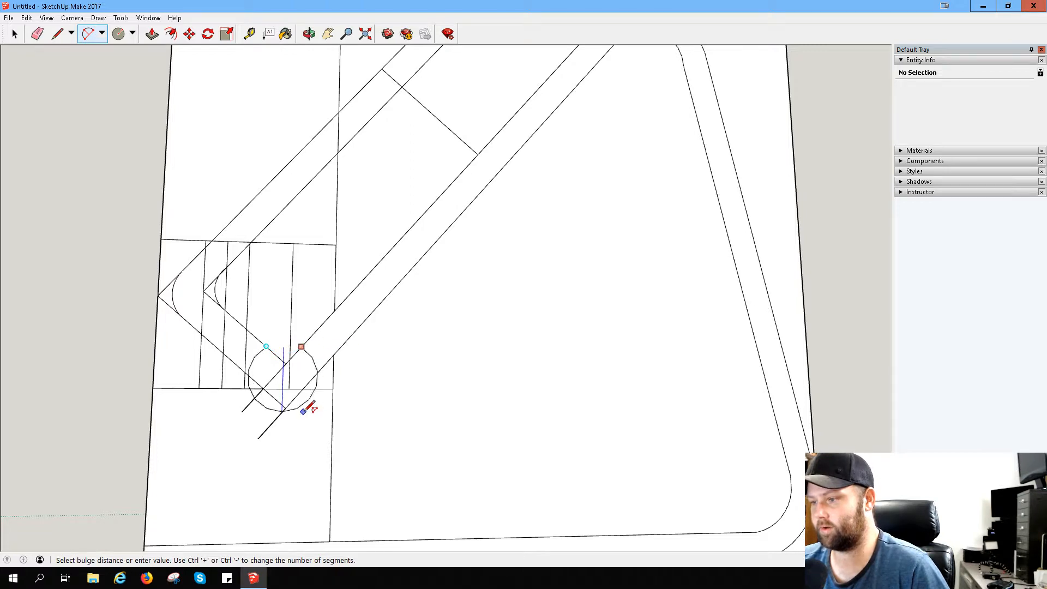
click(303, 347)
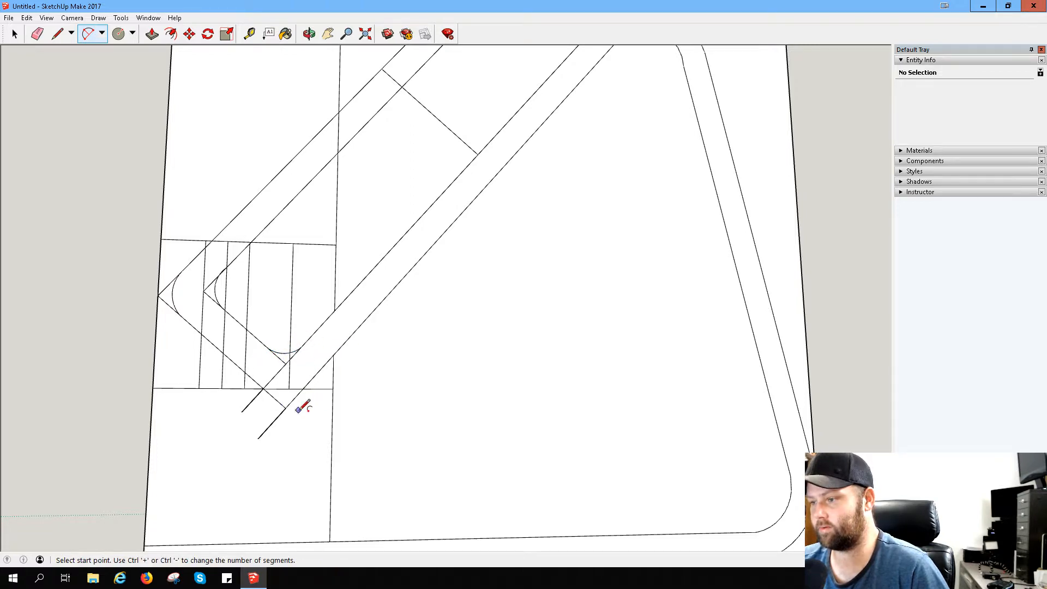
- Try to round the hook's outer lower corner with a small arc between its two crossings with the cells' bottom line
click(263, 389)
click(303, 389)
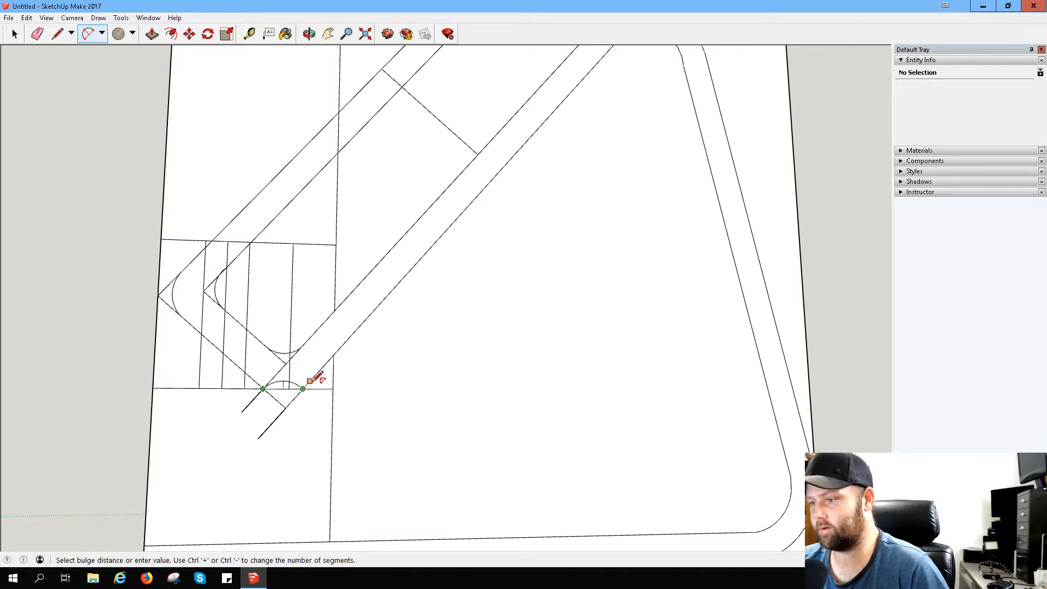
click(307, 388)
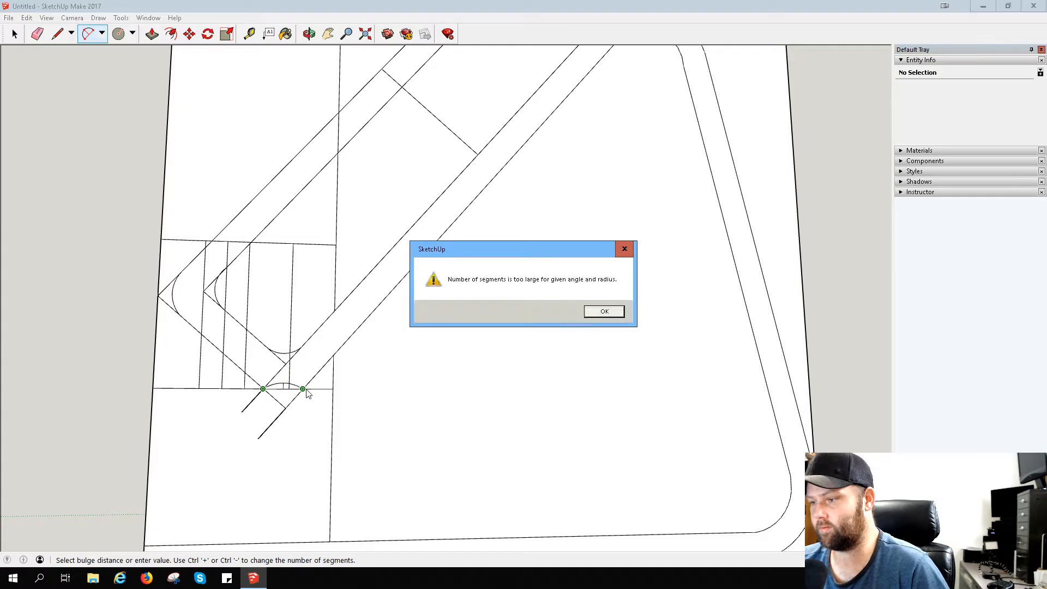
click(603, 313)
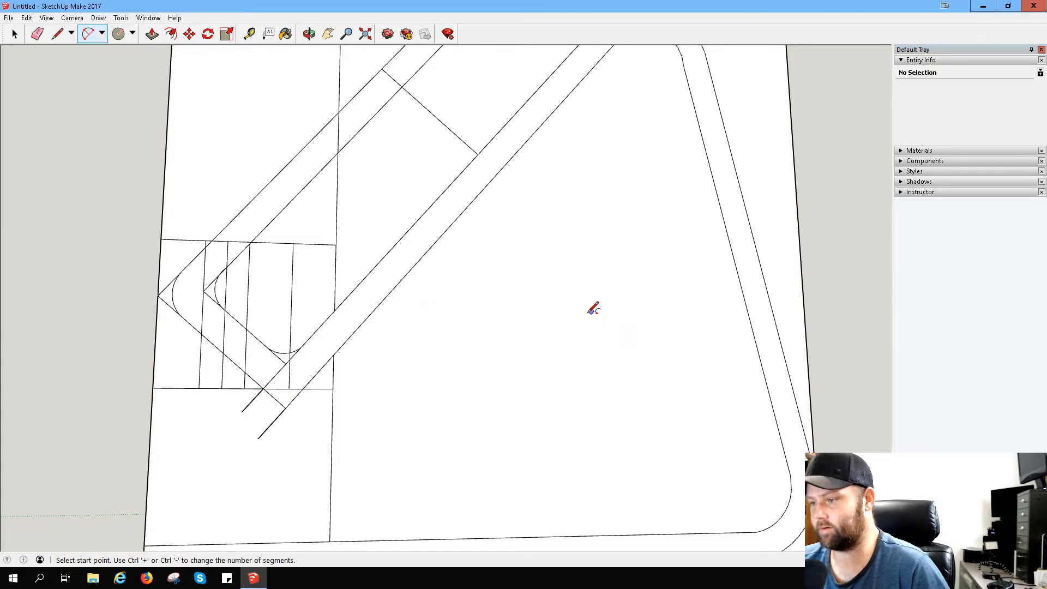
click(302, 388)
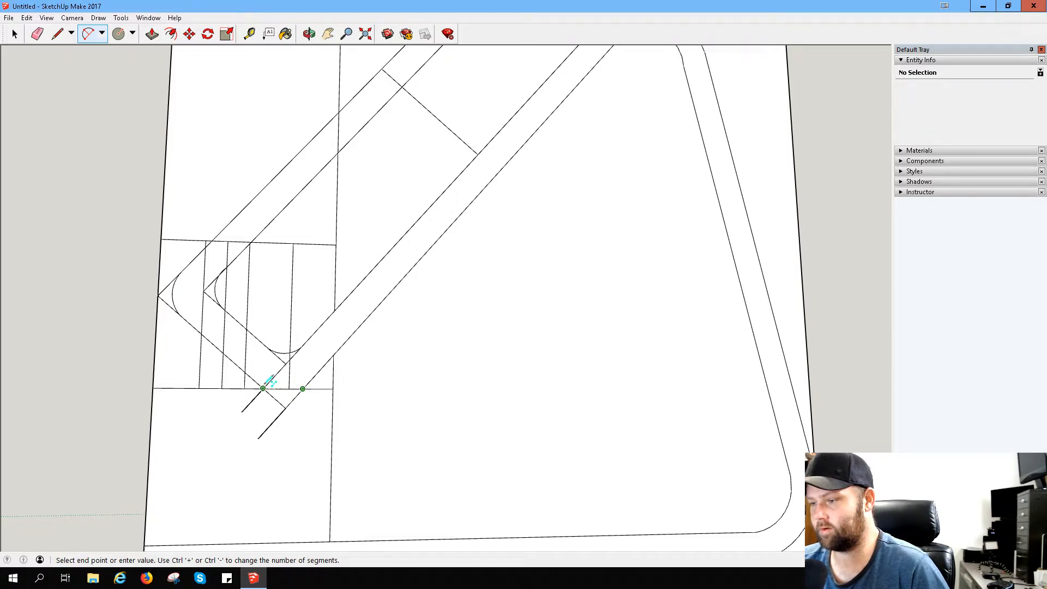
click(263, 388)
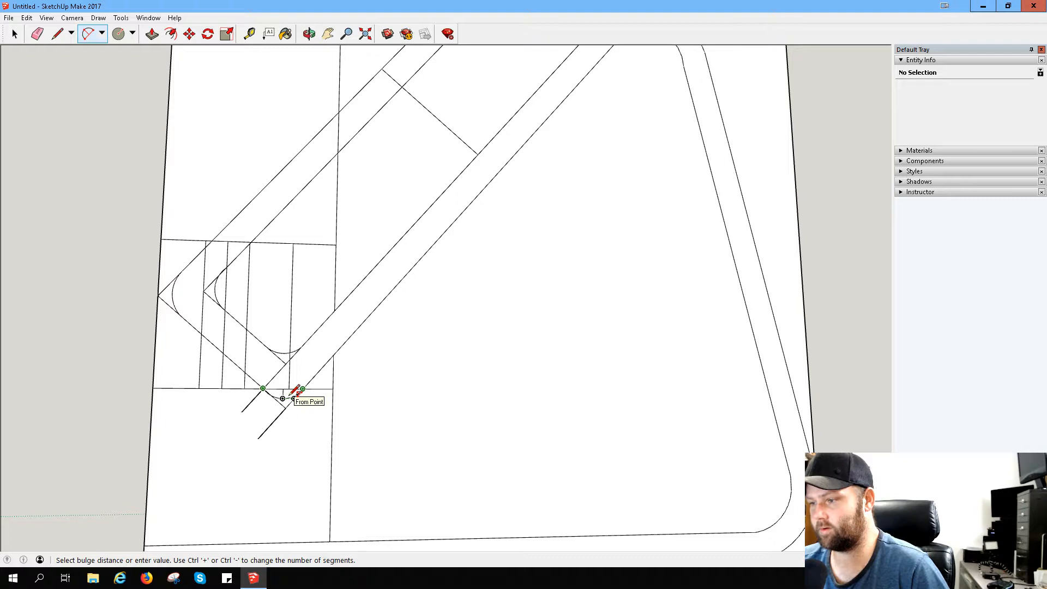
click(293, 394)
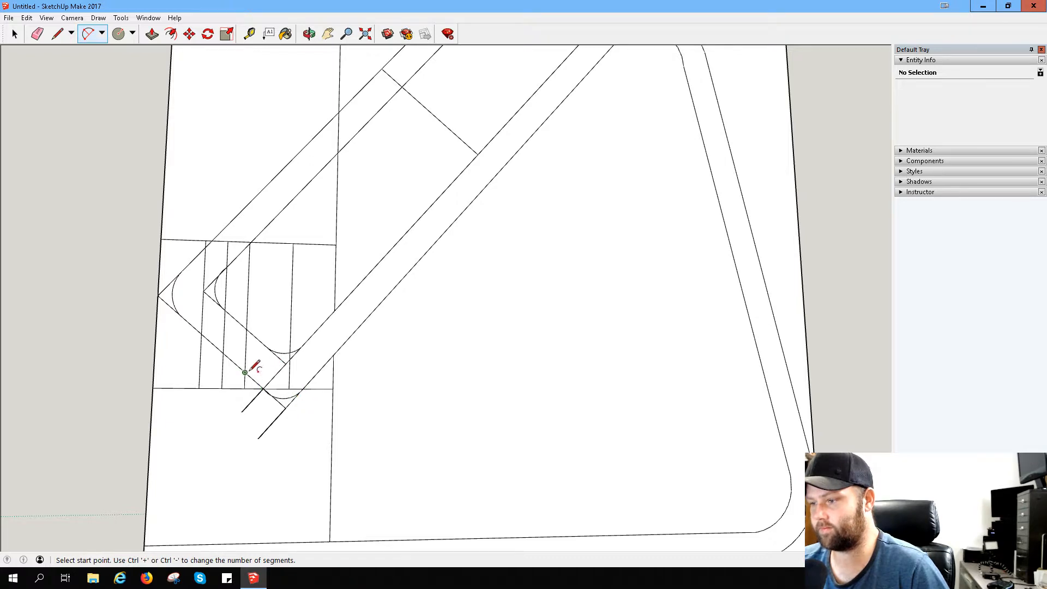
- Round the hook's outer lower corner with a larger arc from the third vertical divider to the back's lower slanted line
click(245, 373)
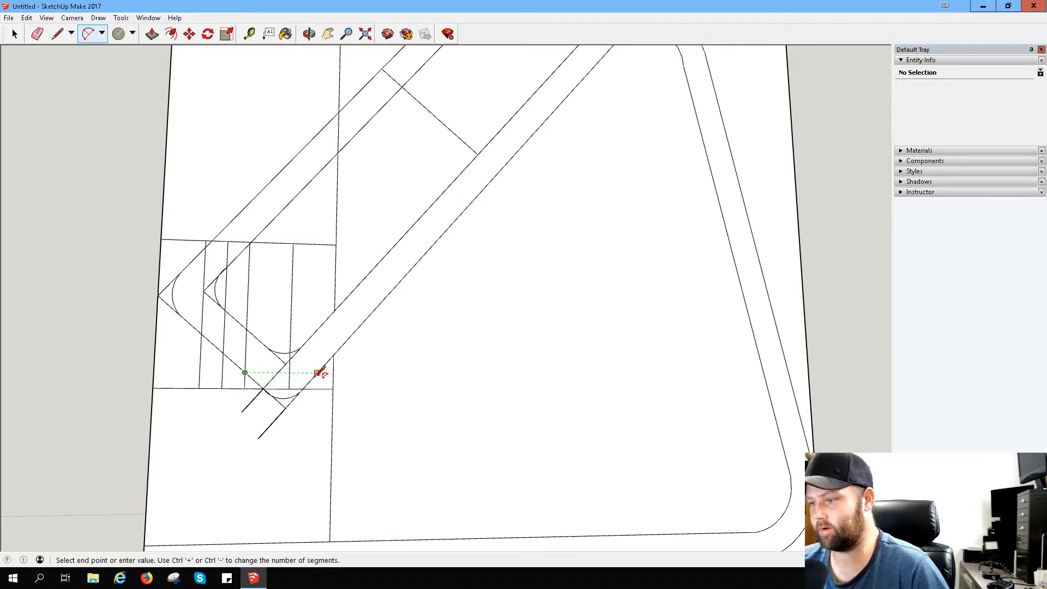
click(318, 373)
click(311, 376)
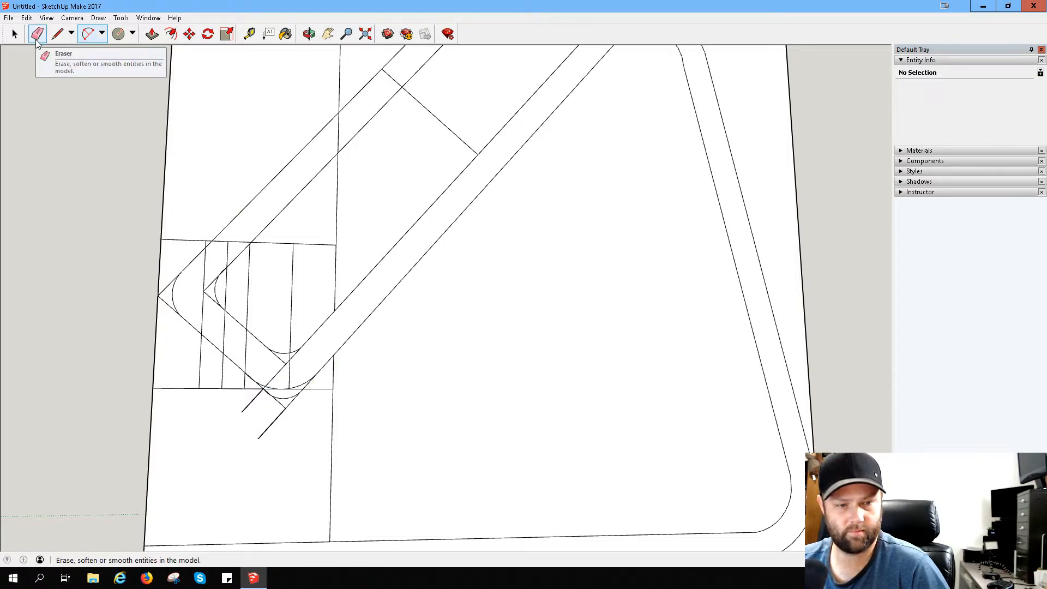
- Erase the leftover corner lines, the smaller arc and the construction lines around and below the hook's lower corners
click(37, 40)
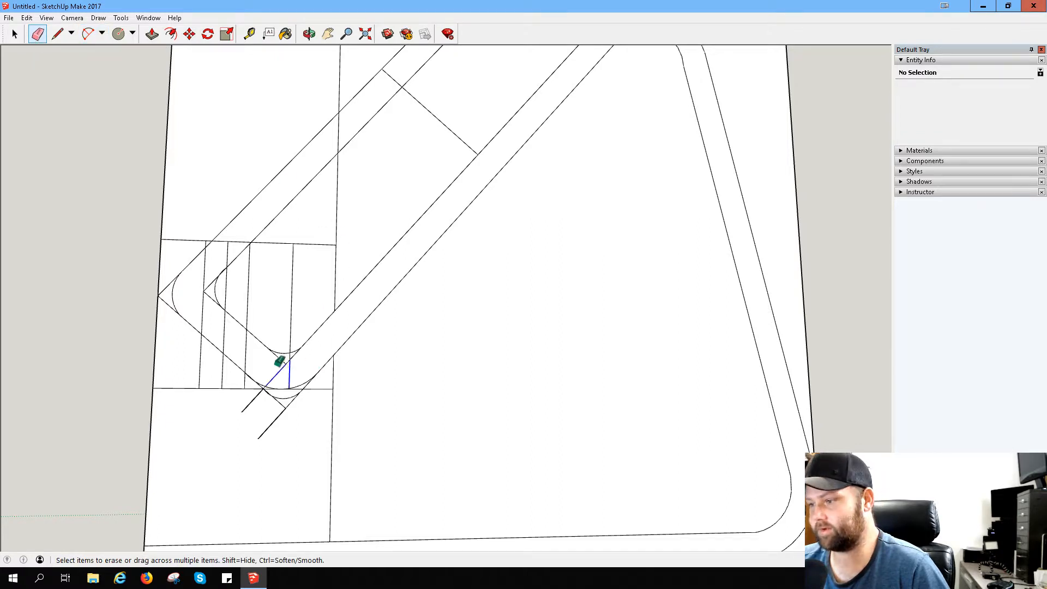
drag(280, 361, 291, 343)
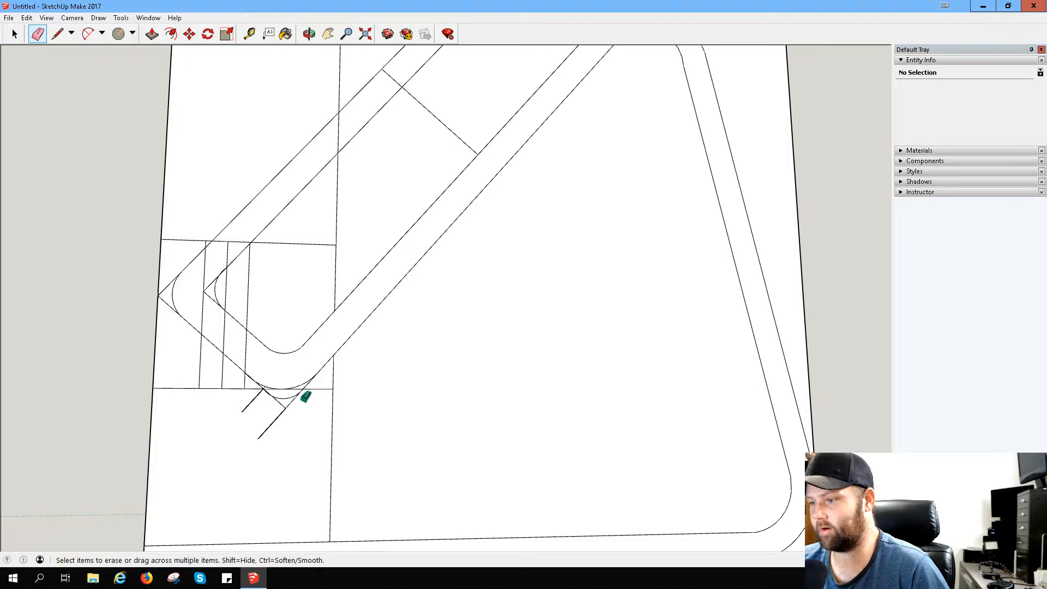
mouse_move(304, 398)
mouse_down()
mouse_move(271, 395)
mouse_move(301, 406)
mouse_move(302, 420)
mouse_move(298, 390)
mouse_move(290, 418)
mouse_move(269, 397)
mouse_move(285, 406)
mouse_up()
drag(254, 388, 198, 361)
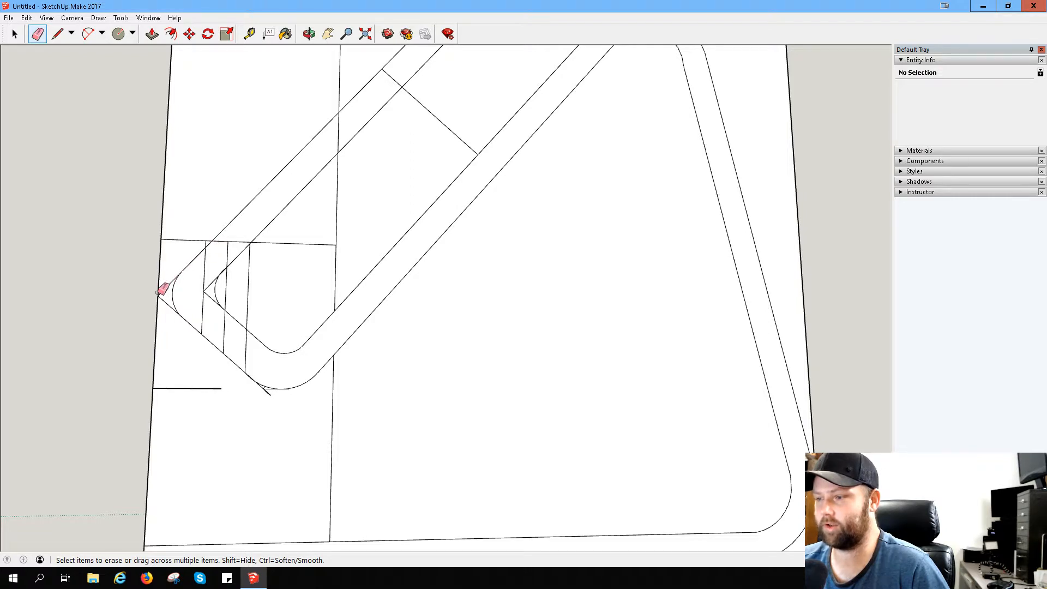
mouse_move(182, 368)
mouse_down()
mouse_move(195, 402)
mouse_move(223, 406)
mouse_up()
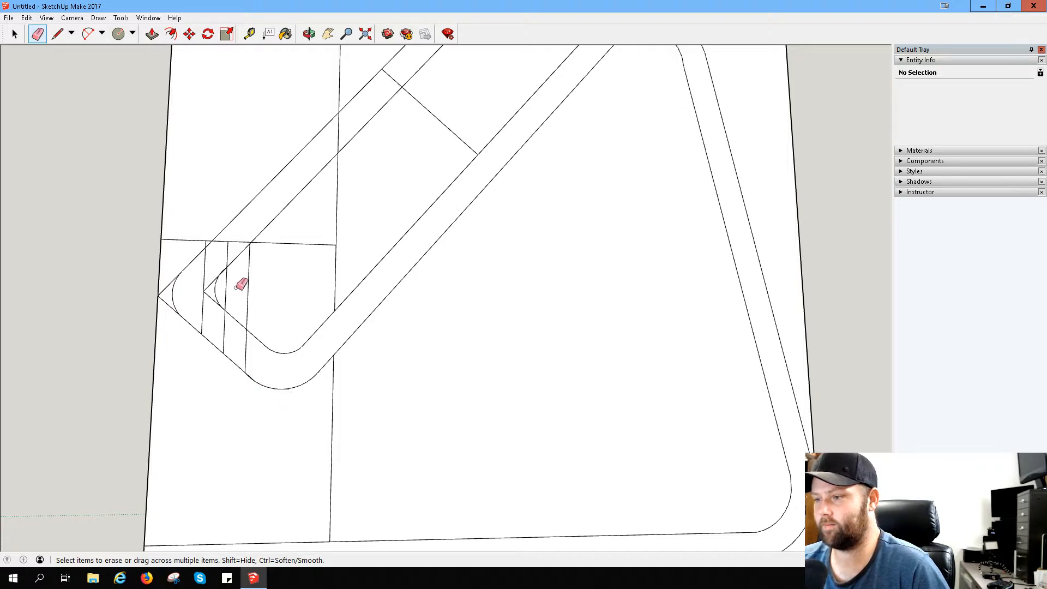
- Erase the sharp front corners, the remaining vertical dividers and the horizontal line crossing the hook
mouse_move(214, 286)
mouse_down()
mouse_move(214, 306)
mouse_move(197, 295)
mouse_up()
mouse_move(221, 255)
mouse_down()
mouse_move(237, 244)
mouse_move(271, 254)
mouse_move(257, 257)
mouse_up()
mouse_move(250, 257)
mouse_down()
mouse_move(241, 284)
mouse_move(223, 288)
mouse_up()
drag(257, 346, 169, 299)
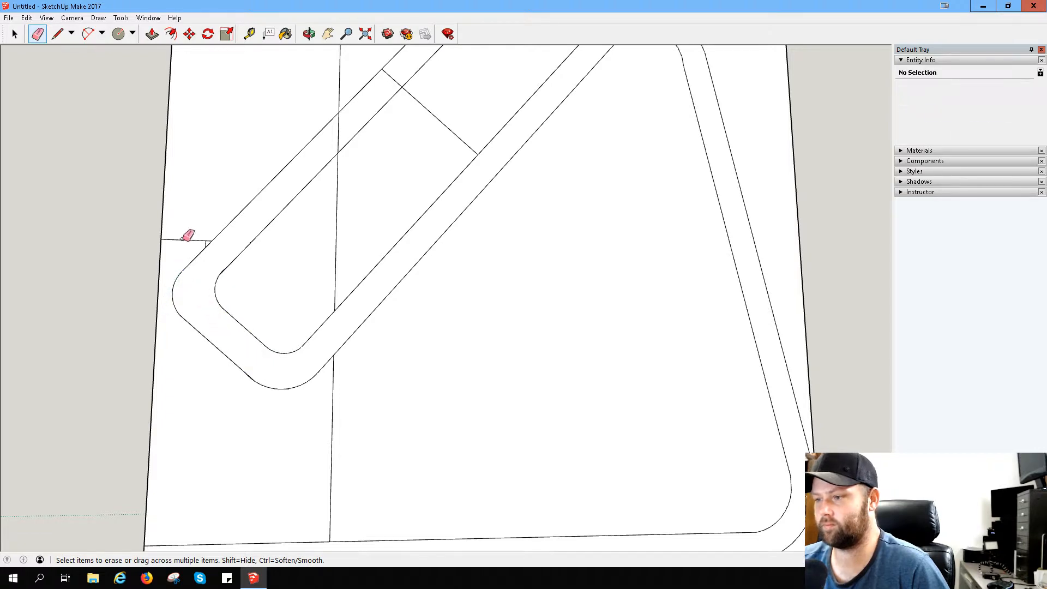
drag(188, 236, 206, 243)
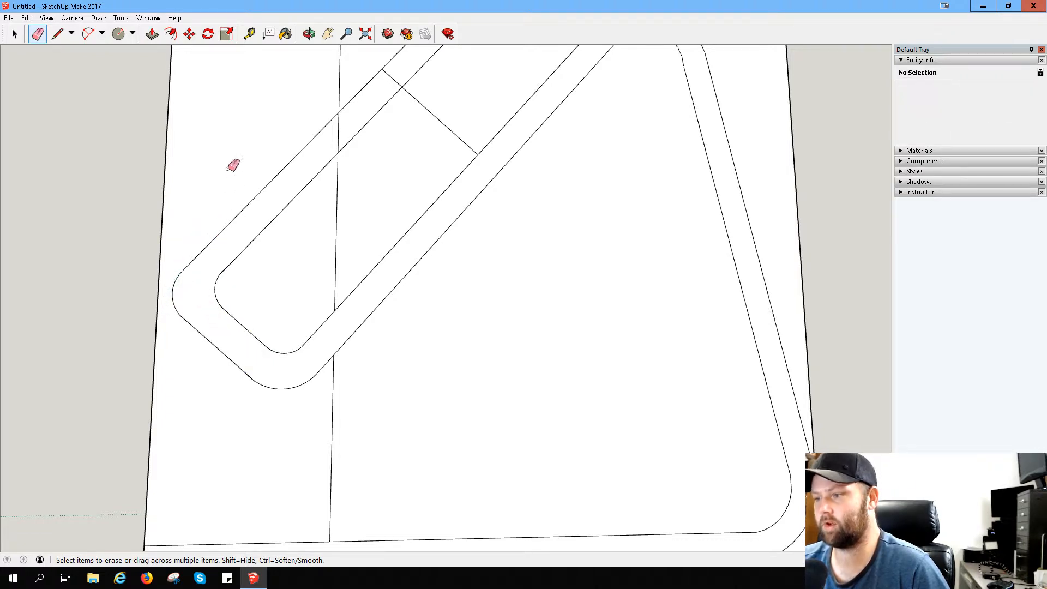
- Erase the perpendicular line running from the slanted back across the phone rest's parallel lines
scroll(404, 305, down, 3)
click(410, 137)
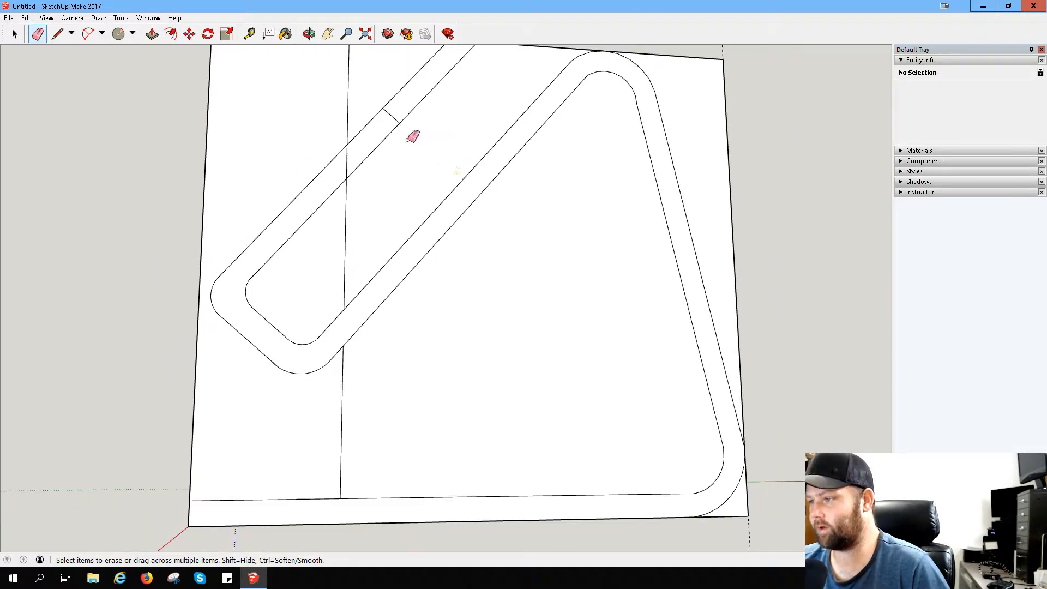
click(393, 113)
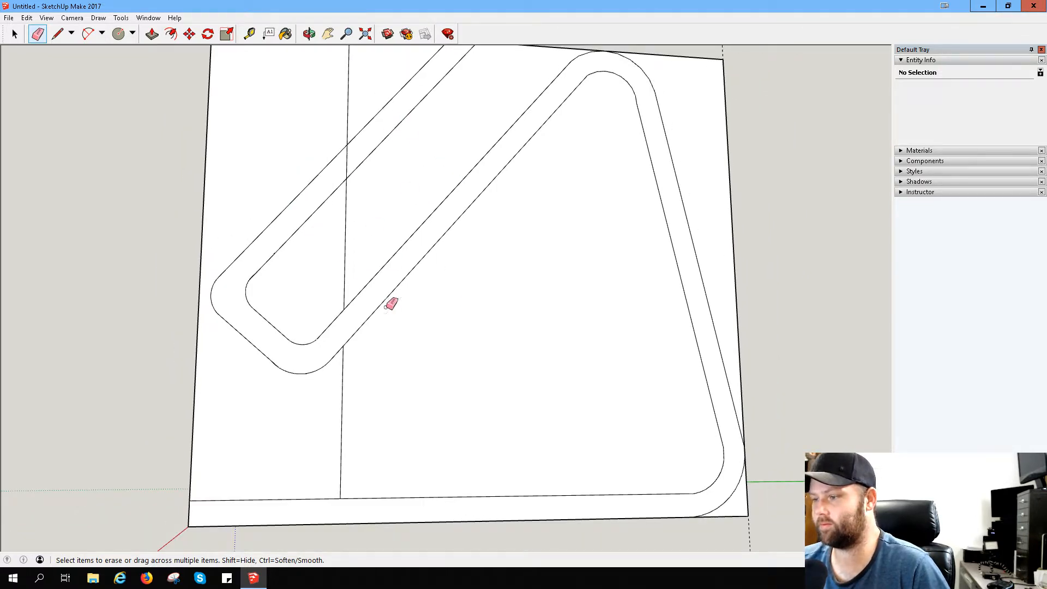
- Erase the leftover segment where the inner front arc meets the phone rest's inner slanted line
scroll(381, 267, down, 1)
scroll(360, 257, up, 4)
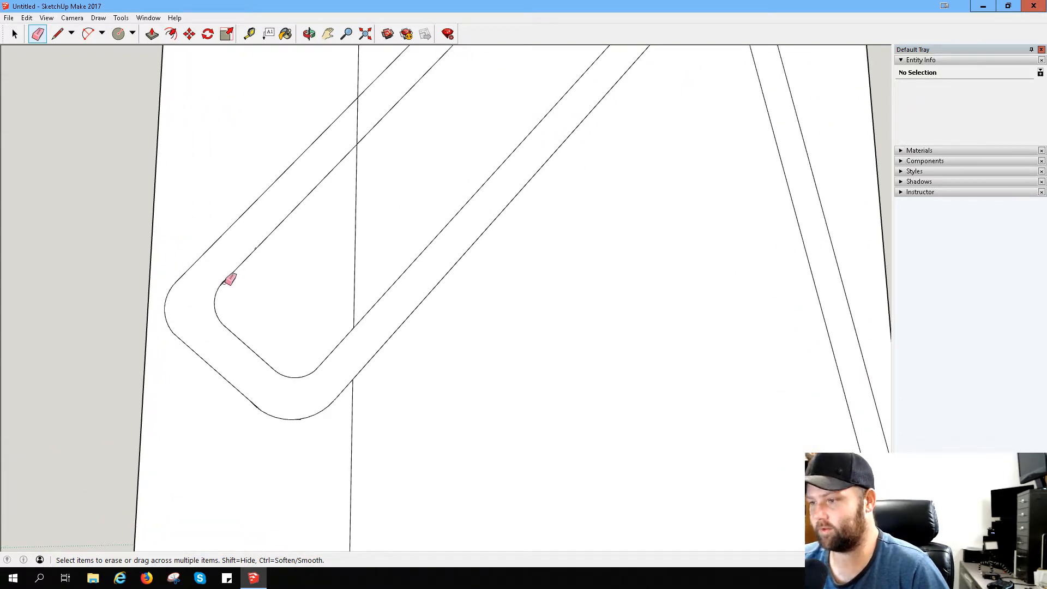
mouse_move(224, 338)
middle_down()
mouse_move(369, 362)
mouse_move(402, 382)
mouse_move(309, 401)
mouse_move(255, 386)
middle_up()
scroll(284, 323, down, 5)
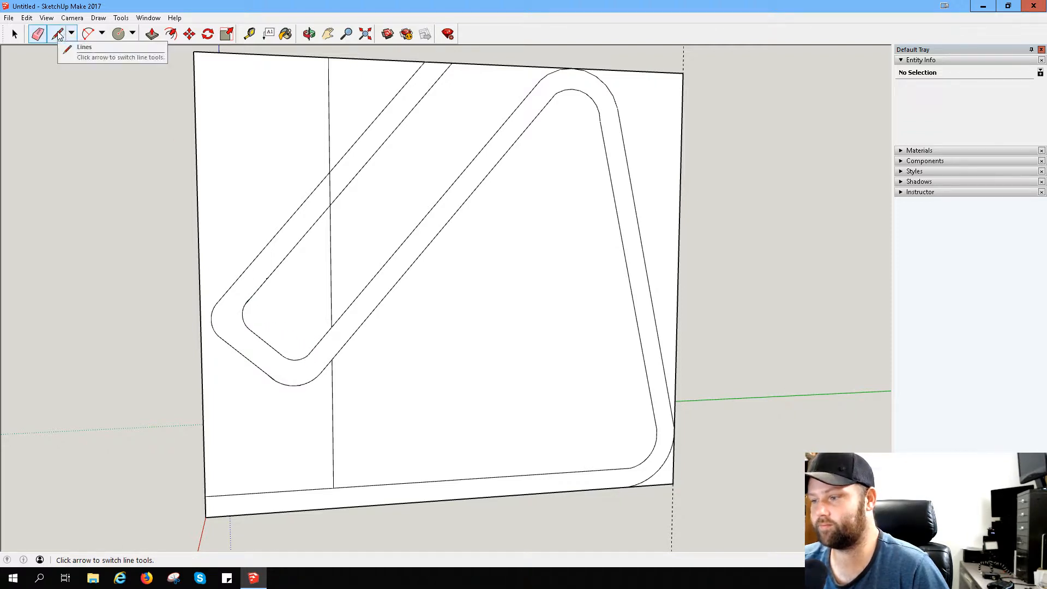
scroll(245, 311, up, 5)
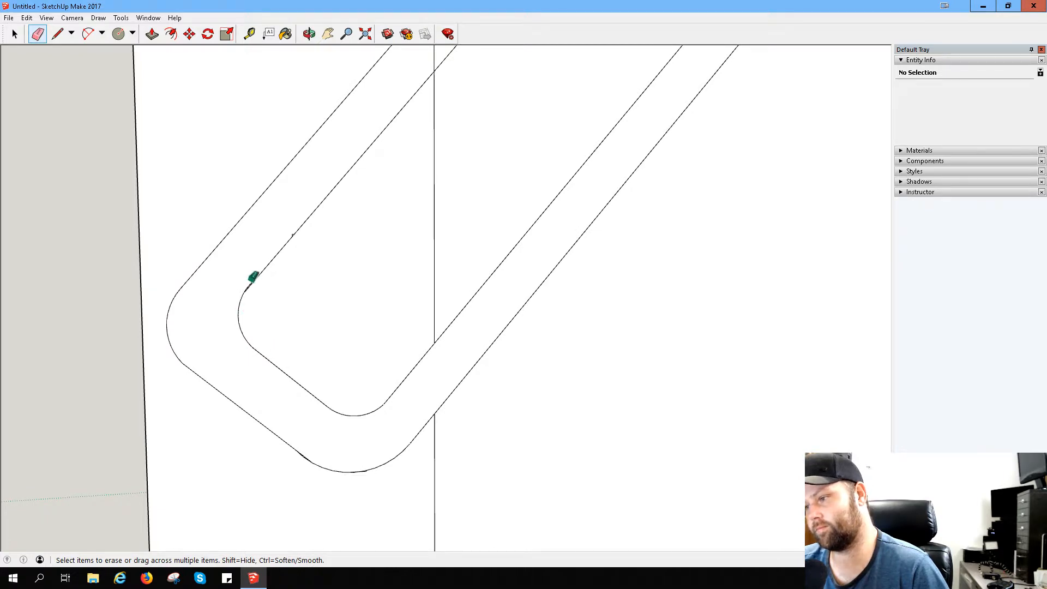
drag(249, 283, 252, 279)
key(ctrl+z)
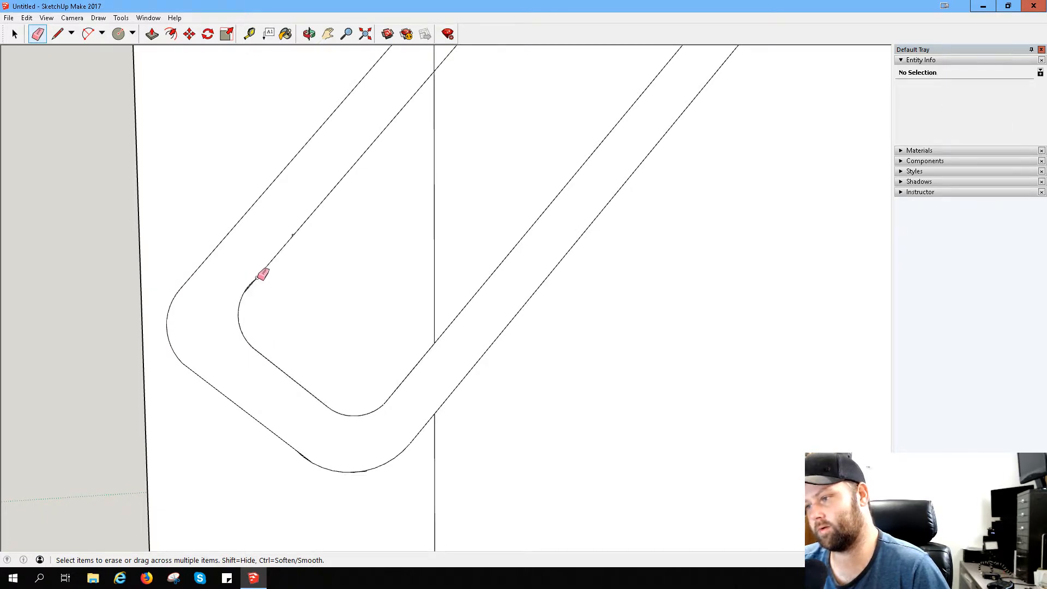
scroll(251, 273, up, 5)
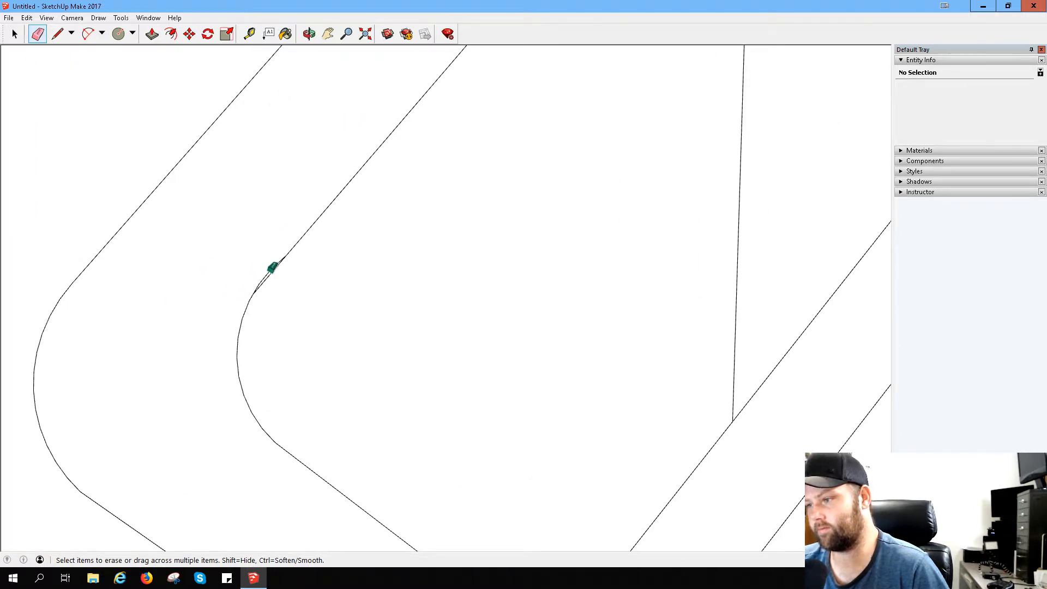
click(272, 268)
click(262, 279)
- Erase the leftover horizontal line segment overlapping the underside of the hook's outer bottom arc
scroll(263, 289, down, 6)
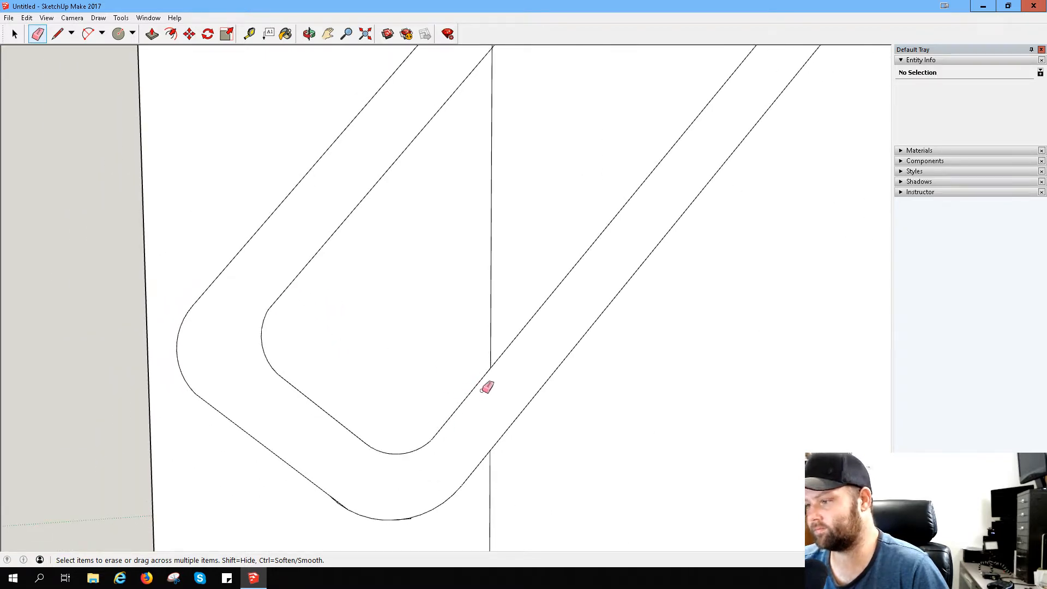
scroll(469, 429, up, 3)
scroll(425, 444, up, 2)
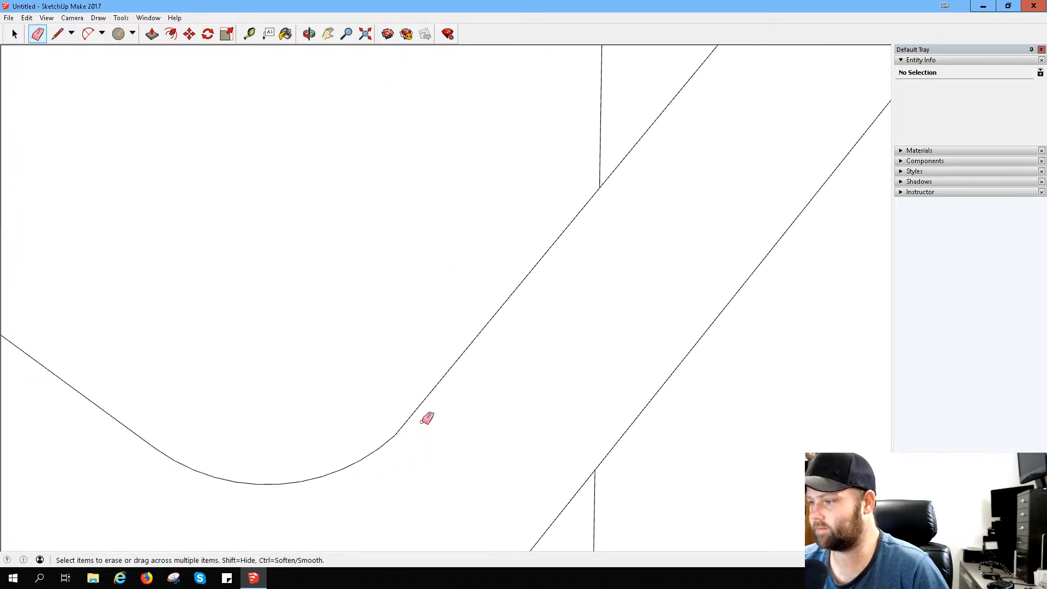
scroll(458, 415, down, 1)
mouse_move(458, 416)
middle_down()
mouse_move(303, 351)
mouse_move(184, 327)
middle_up()
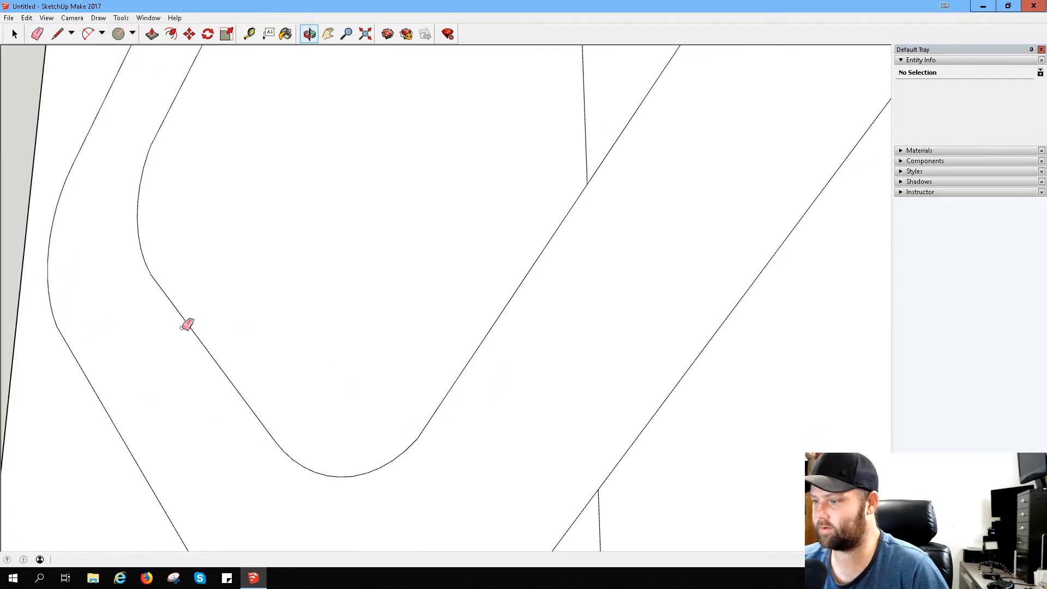
scroll(225, 359, down, 4)
scroll(284, 479, up, 3)
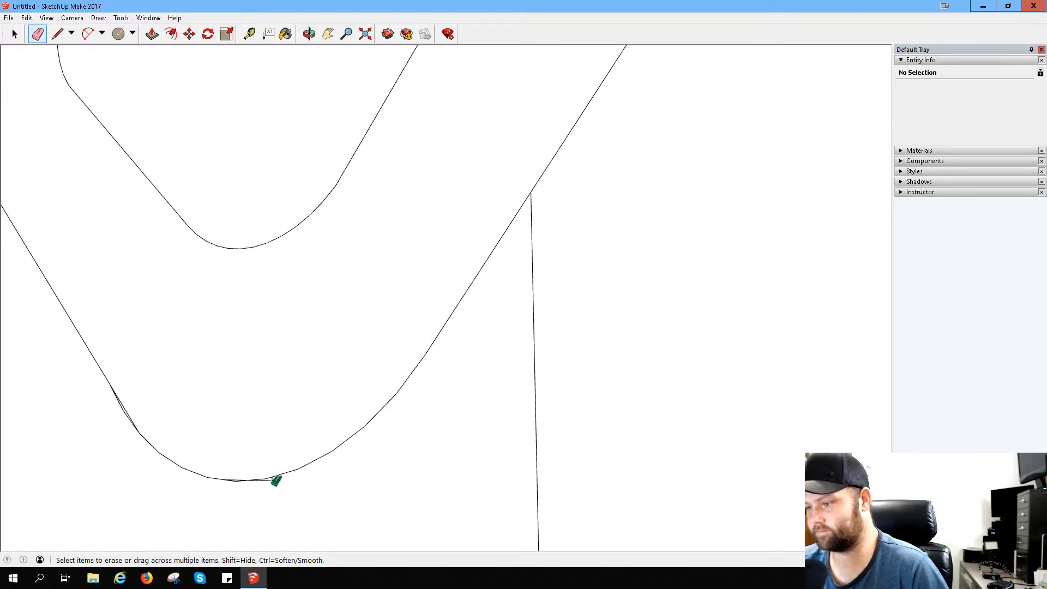
click(273, 480)
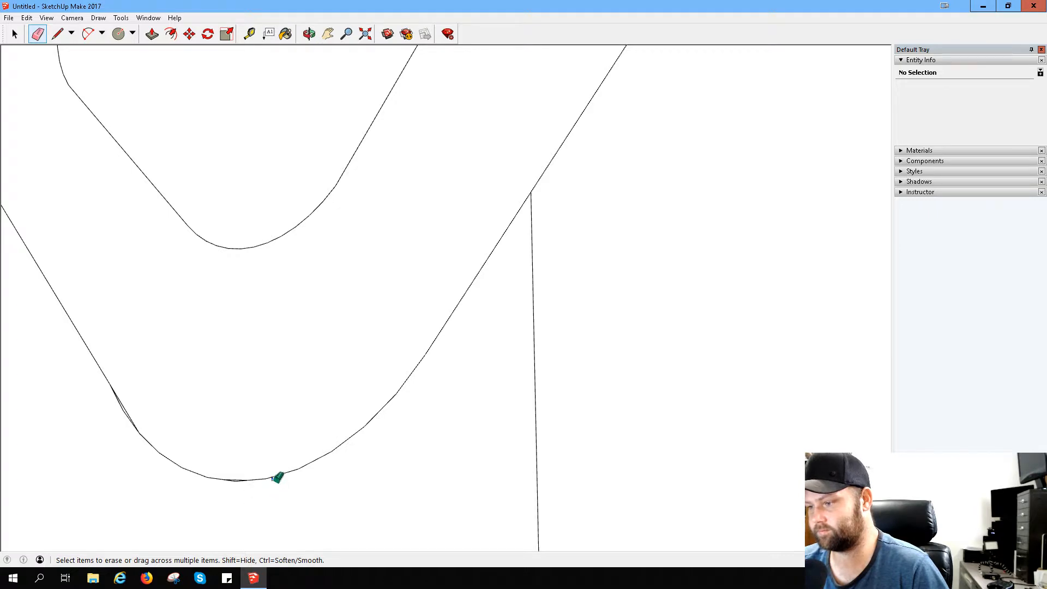
click(273, 480)
- Erase the remaining short sliver at the outer bottom arc's lowest point, undoing the mistaken erasure of arc segments
scroll(235, 496, up, 2)
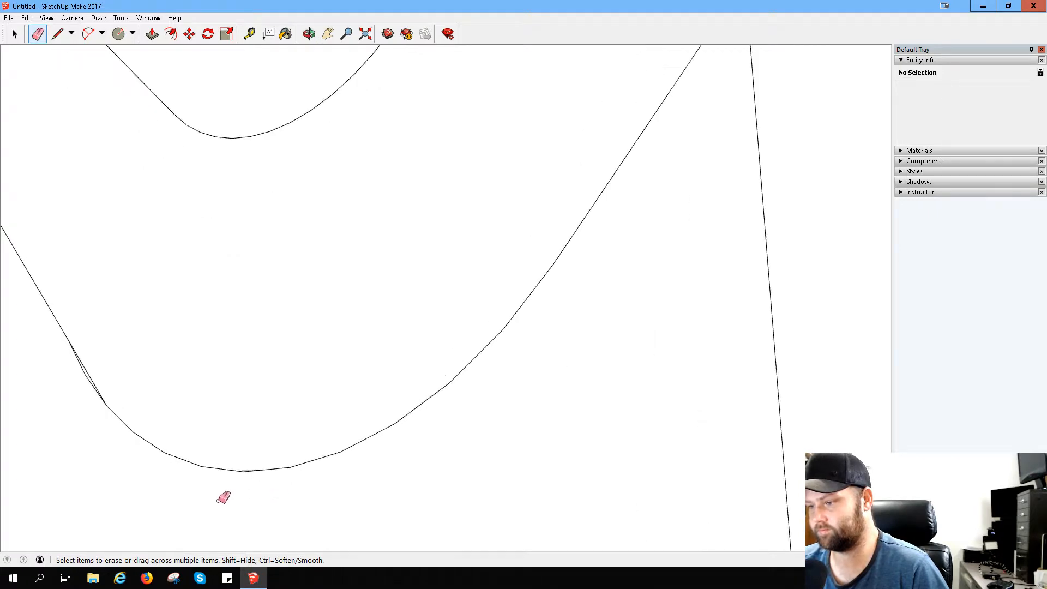
drag(244, 472, 247, 469)
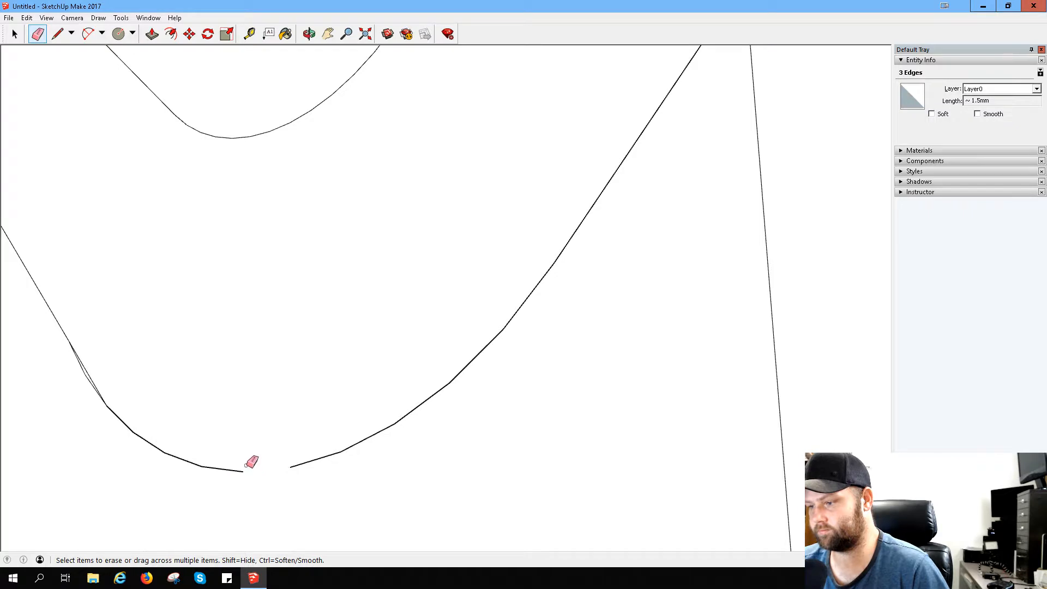
key(ctrl+z)
click(247, 469)
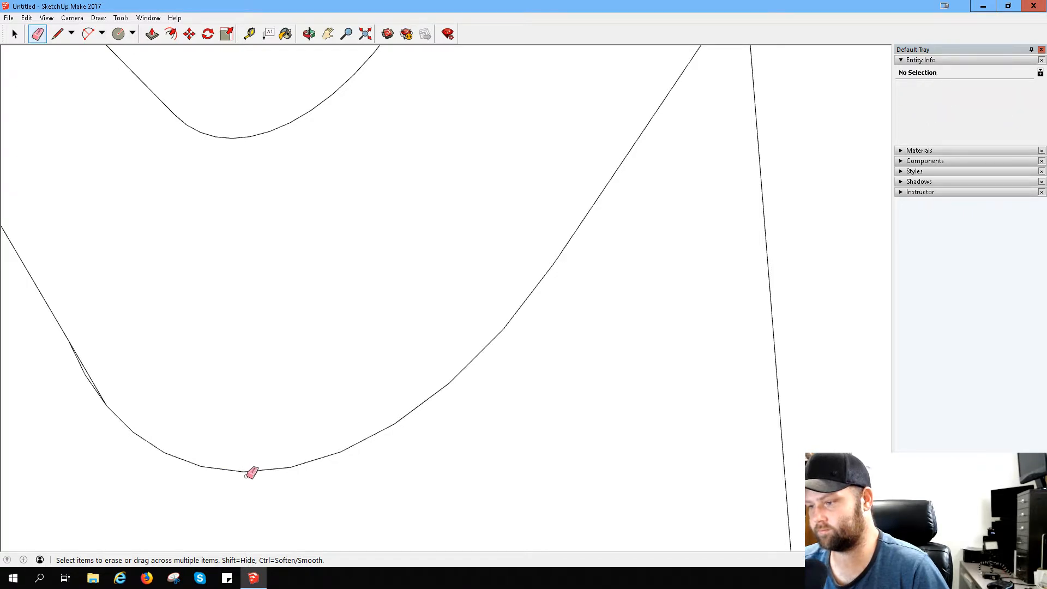
- Erase the doubled segment where the outer bottom arc meets the hook's short outer edge
scroll(248, 470, down, 2)
scroll(136, 398, up, 4)
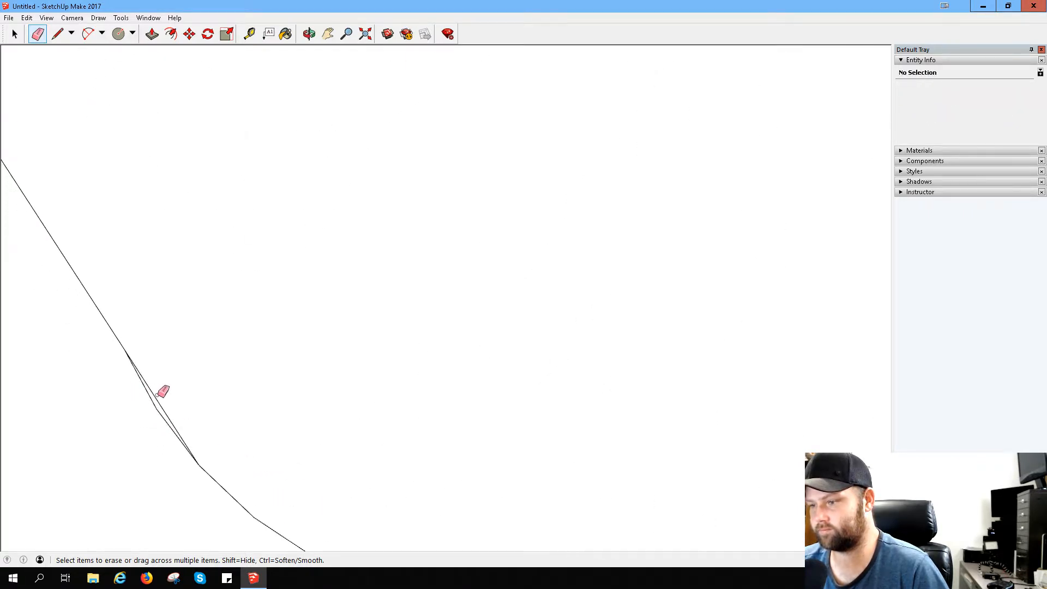
scroll(163, 409, down, 5)
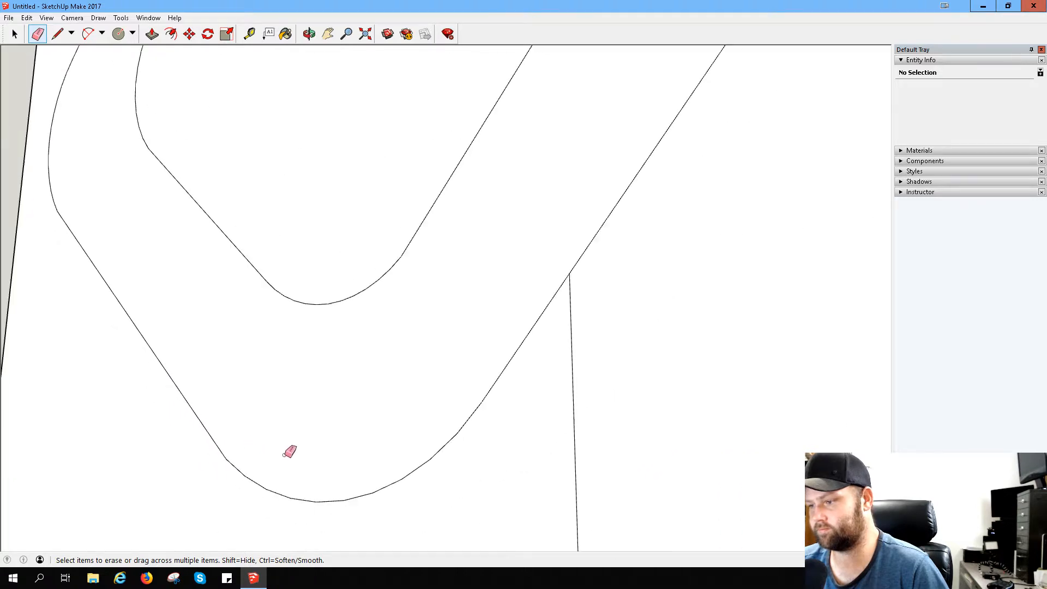
mouse_move(156, 335)
middle_down()
mouse_move(154, 346)
mouse_move(393, 341)
mouse_move(420, 392)
middle_up()
scroll(414, 382, down, 5)
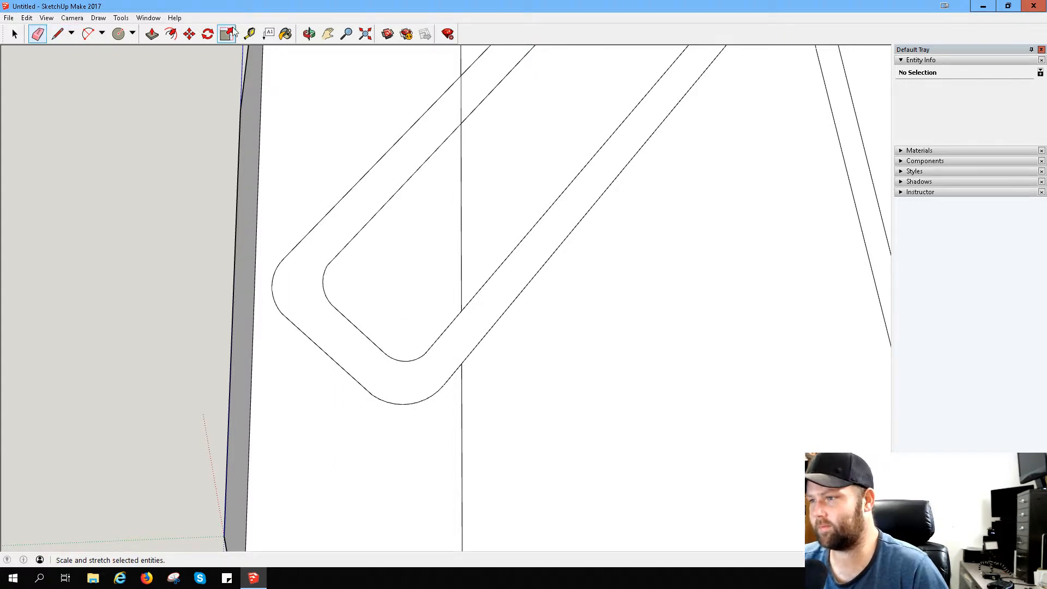
- Place Tape Measure guides from the inner front arc's upper end to the inner bottom arc, and from there to the outer bottom arc
click(249, 33)
click(327, 265)
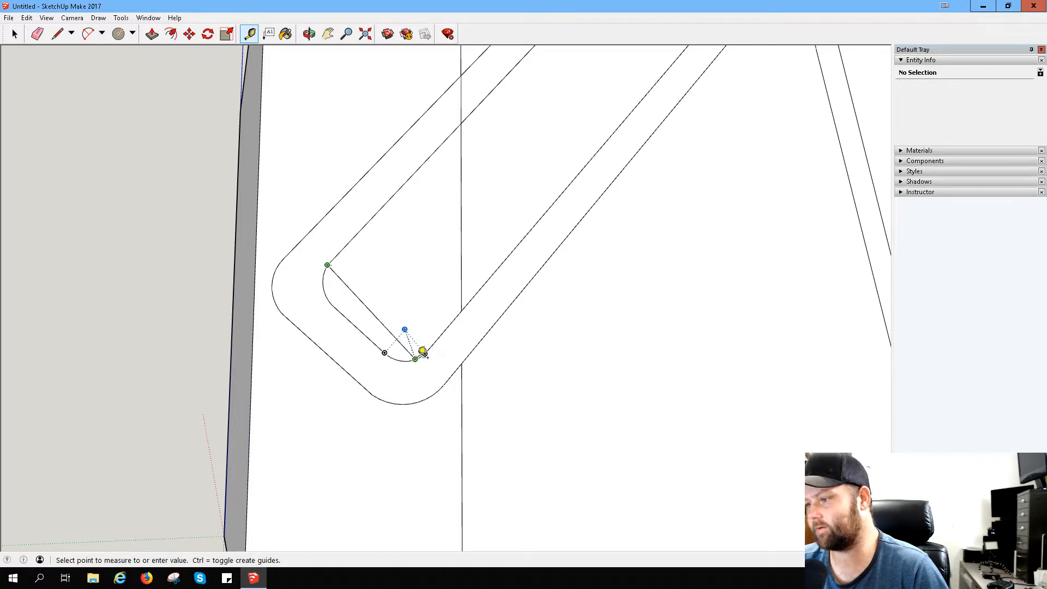
click(411, 360)
click(413, 359)
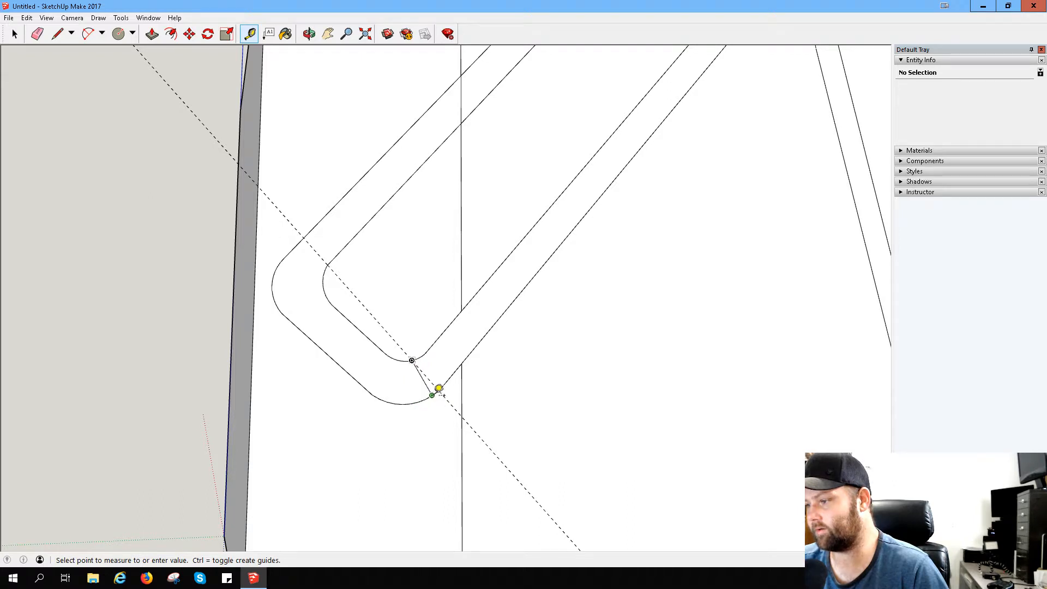
click(438, 390)
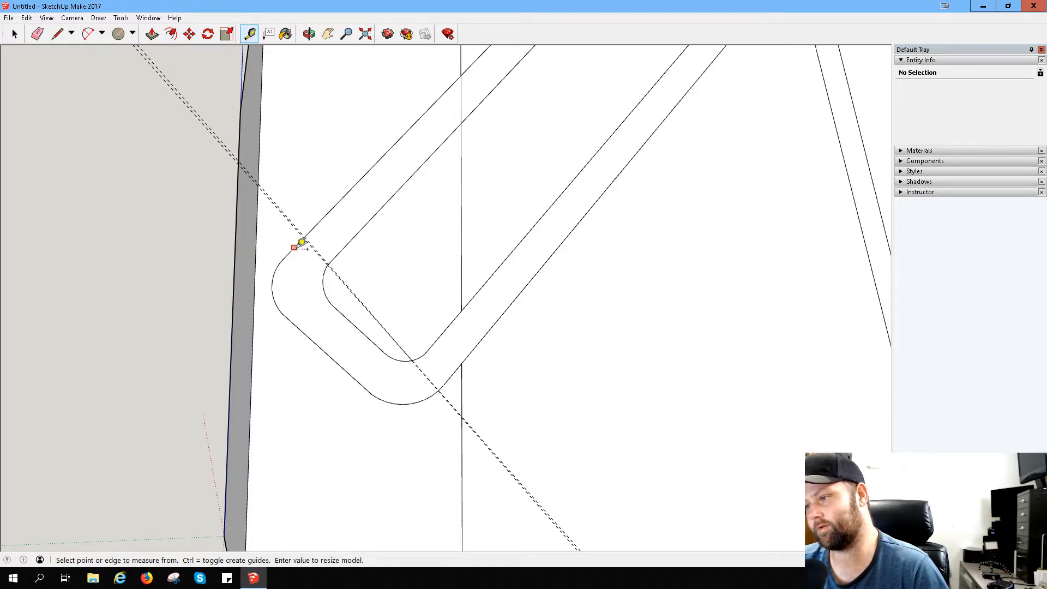
- Place guides along the phone rest's outer slanted line and the hook's short outer edge
click(294, 246)
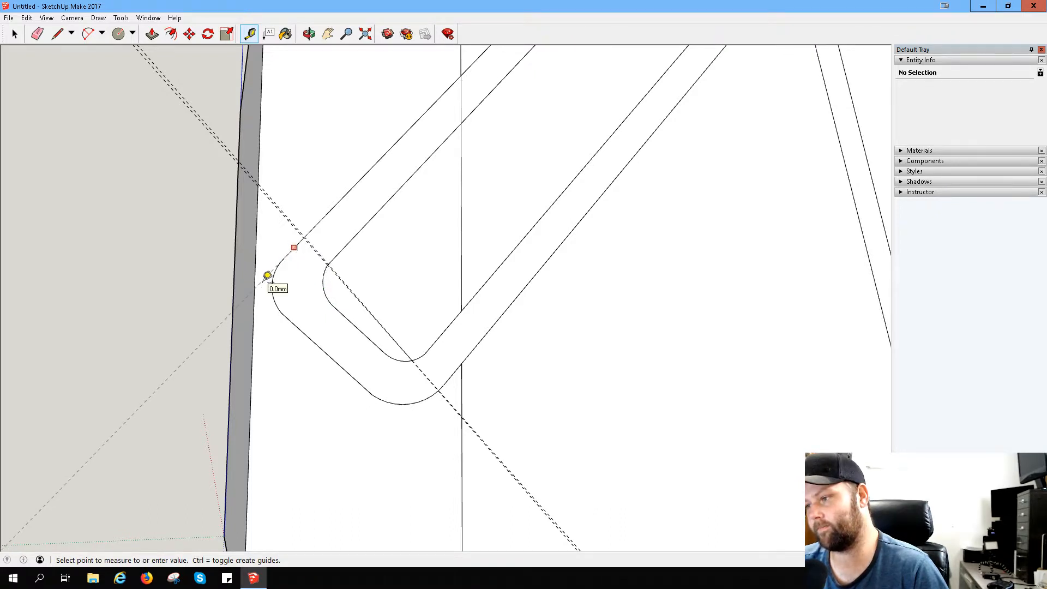
click(267, 276)
click(295, 325)
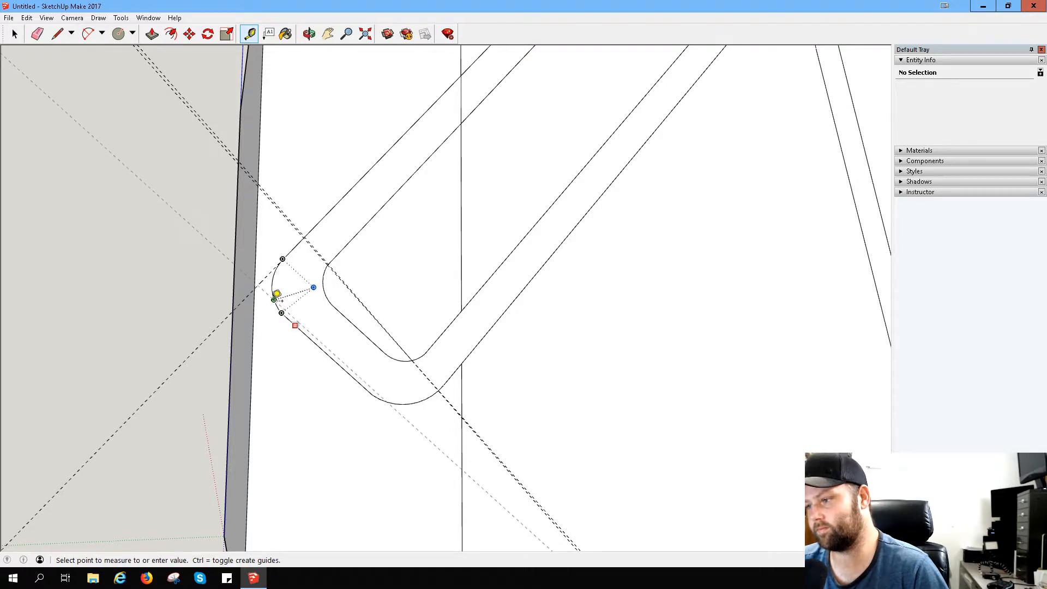
click(277, 299)
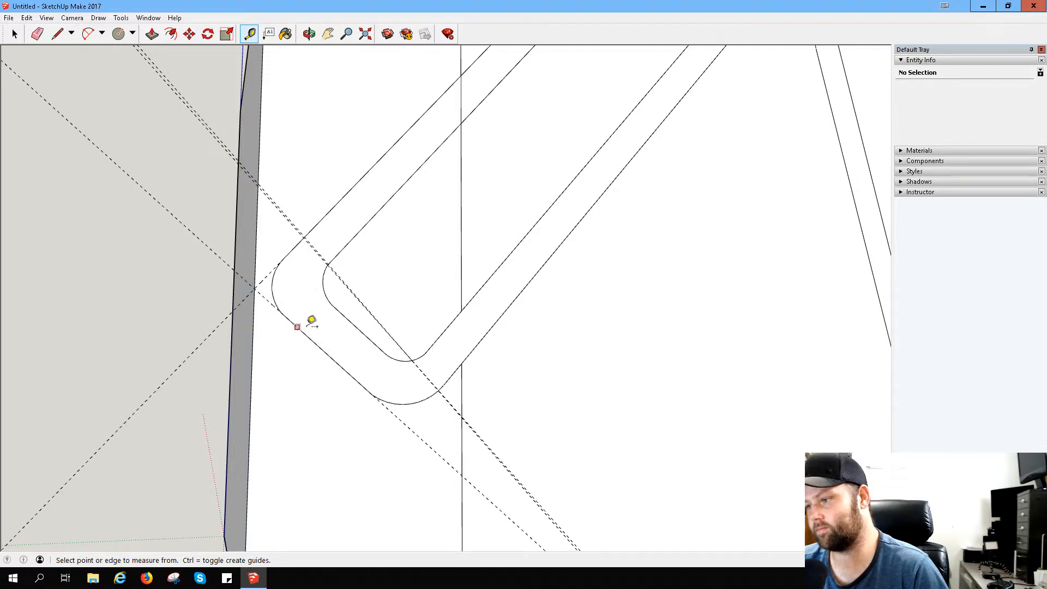
- Place guides along the hook's short inner edge and the phone rest's inner slanted line
click(342, 313)
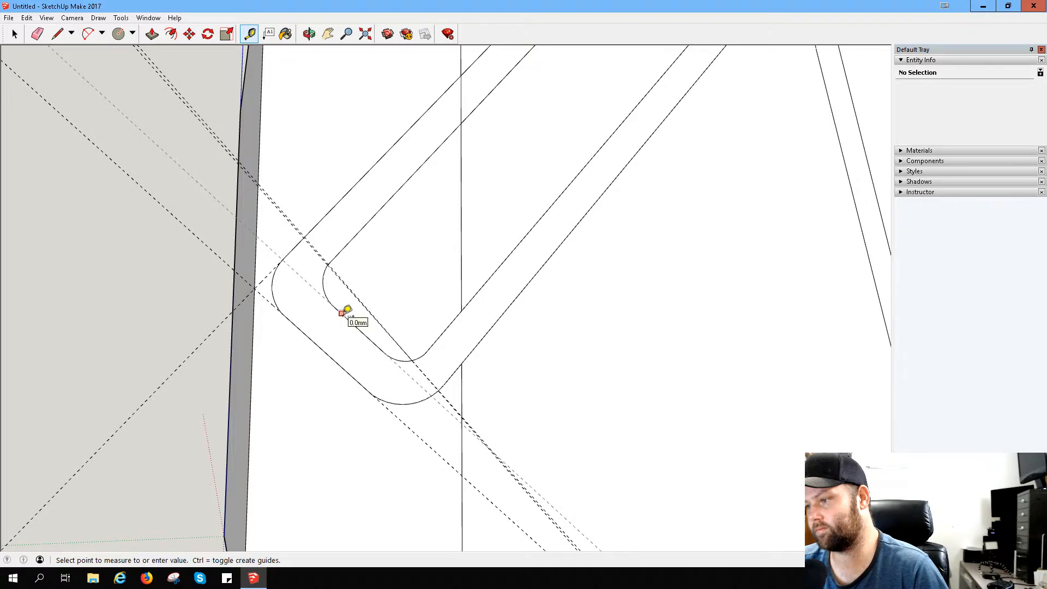
click(347, 310)
click(333, 270)
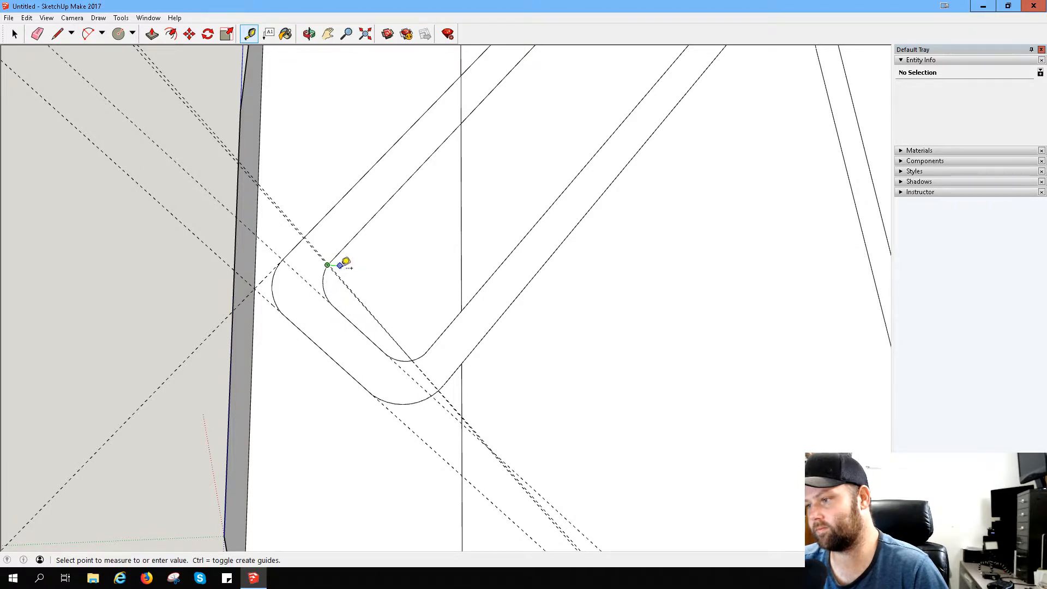
click(344, 247)
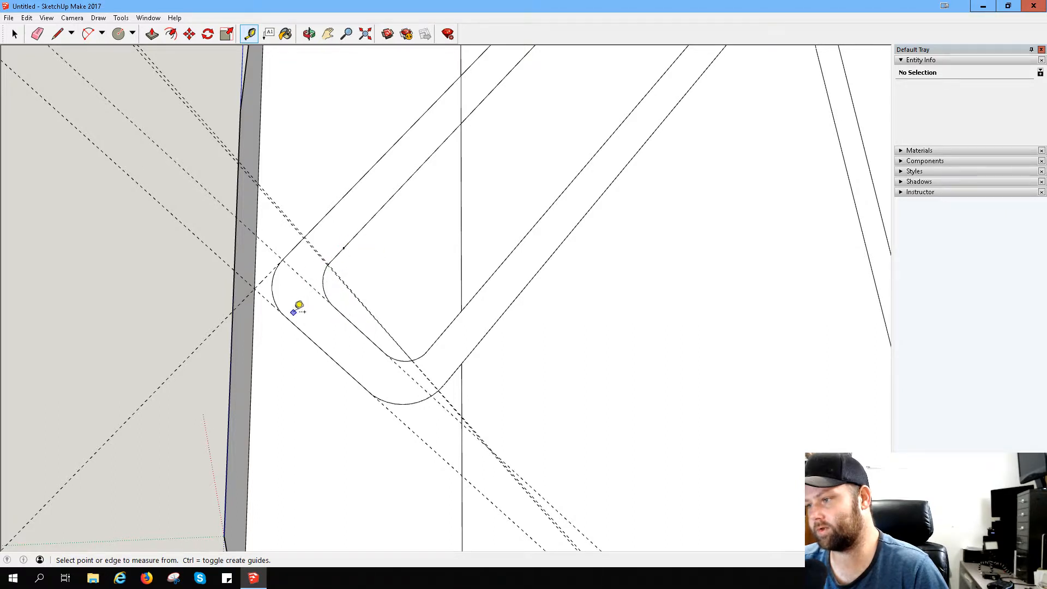
click(360, 230)
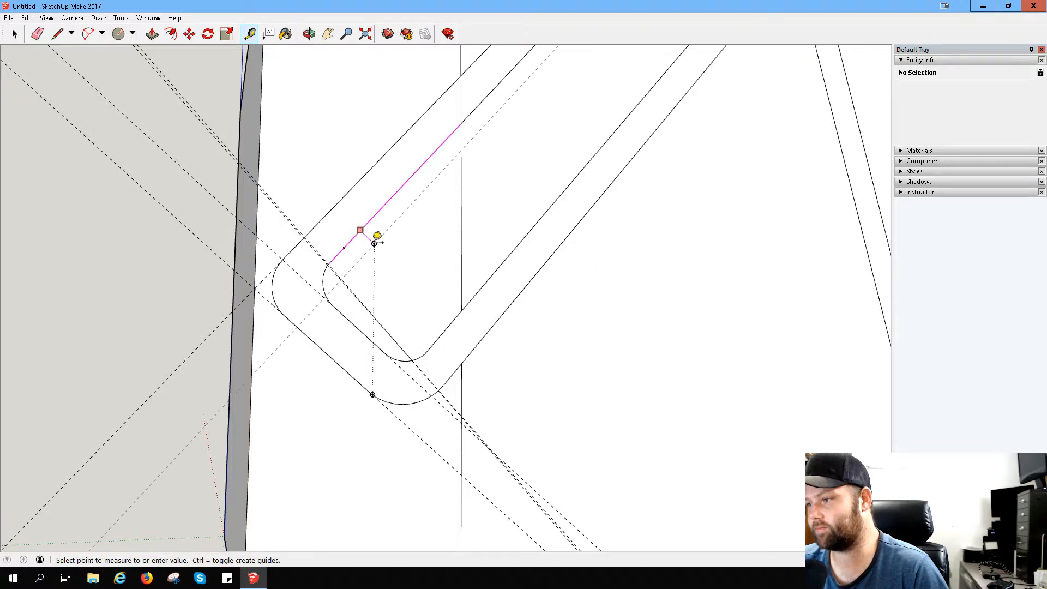
click(360, 230)
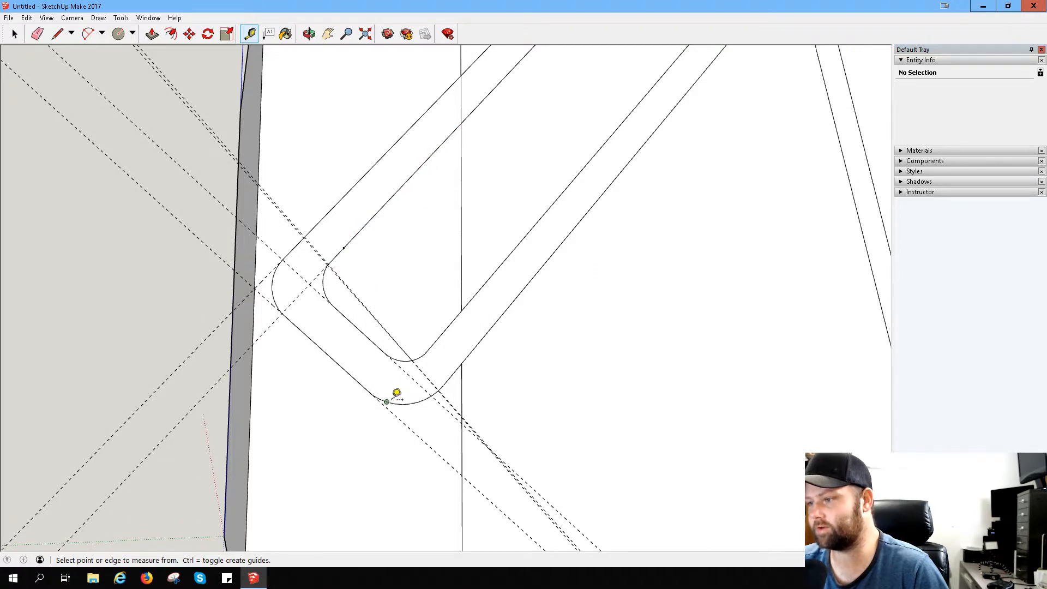
- Place a guide along the slanted back's outer line and another crossing the back where the vertical line meets it
click(451, 329)
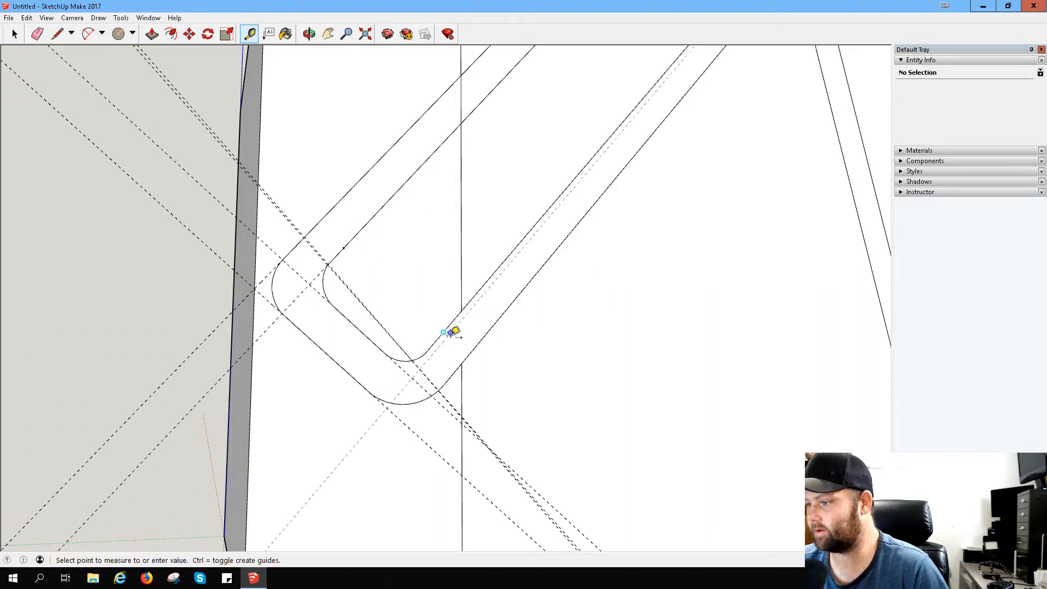
click(473, 343)
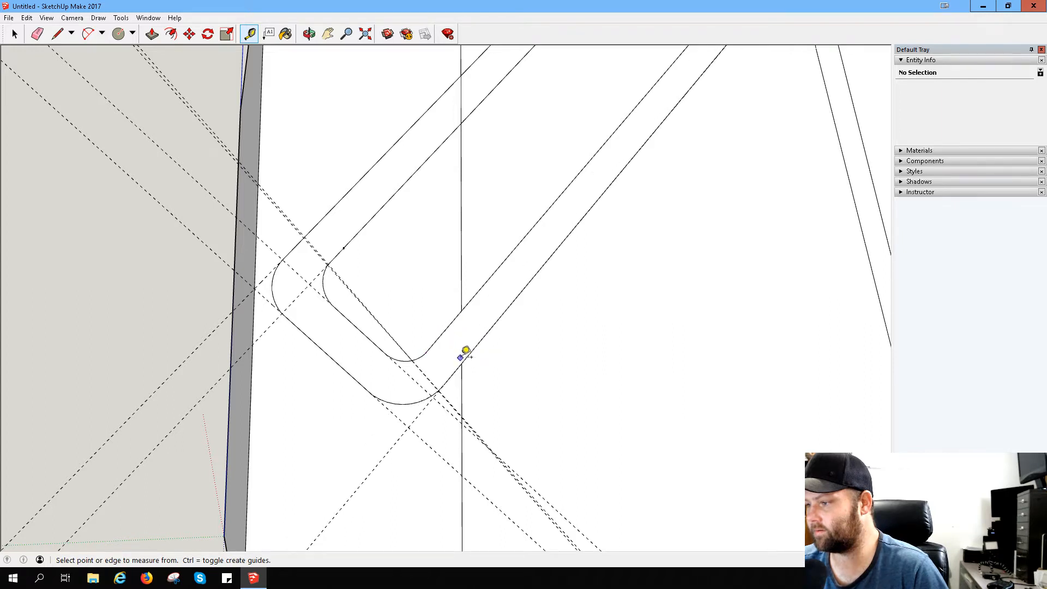
click(468, 352)
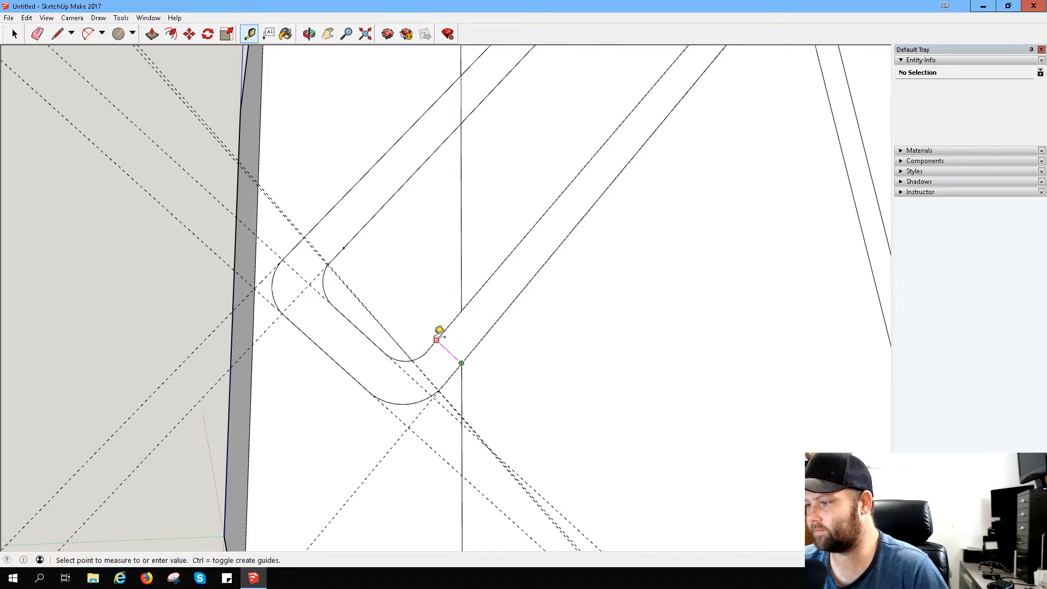
click(439, 331)
- Try to place a guide from the slanted back's inner line down past the inner bottom arc
click(437, 339)
click(386, 390)
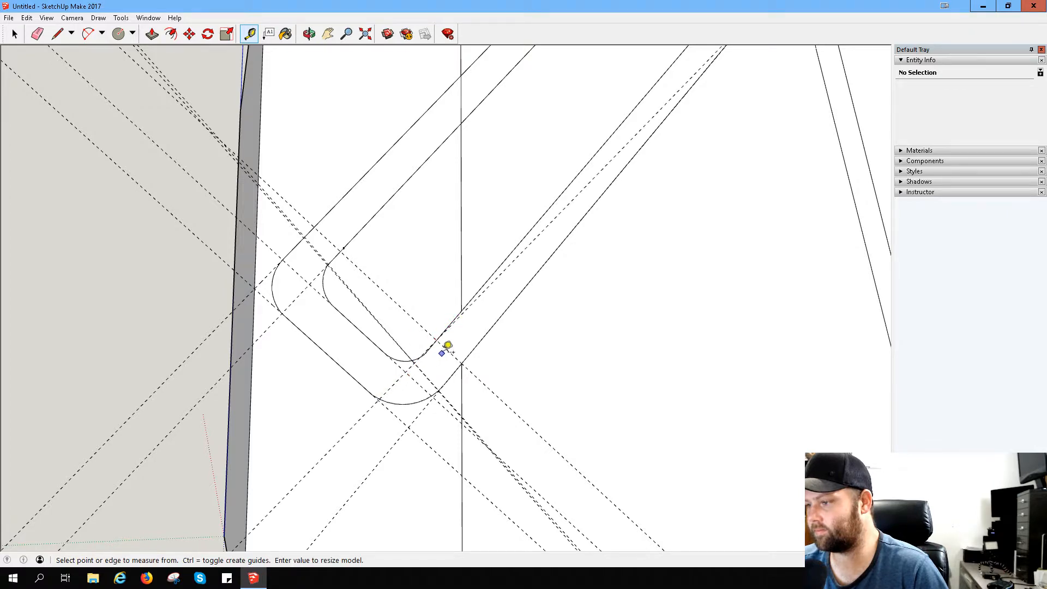
scroll(416, 346, up, 3)
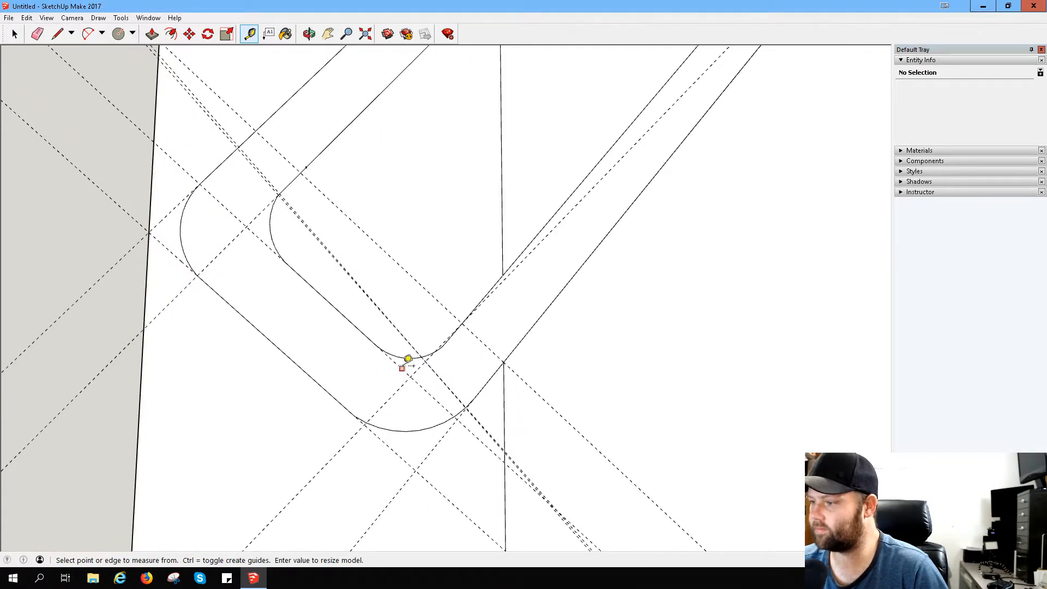
scroll(501, 327, up, 1)
scroll(497, 334, up, 1)
scroll(512, 327, down, 4)
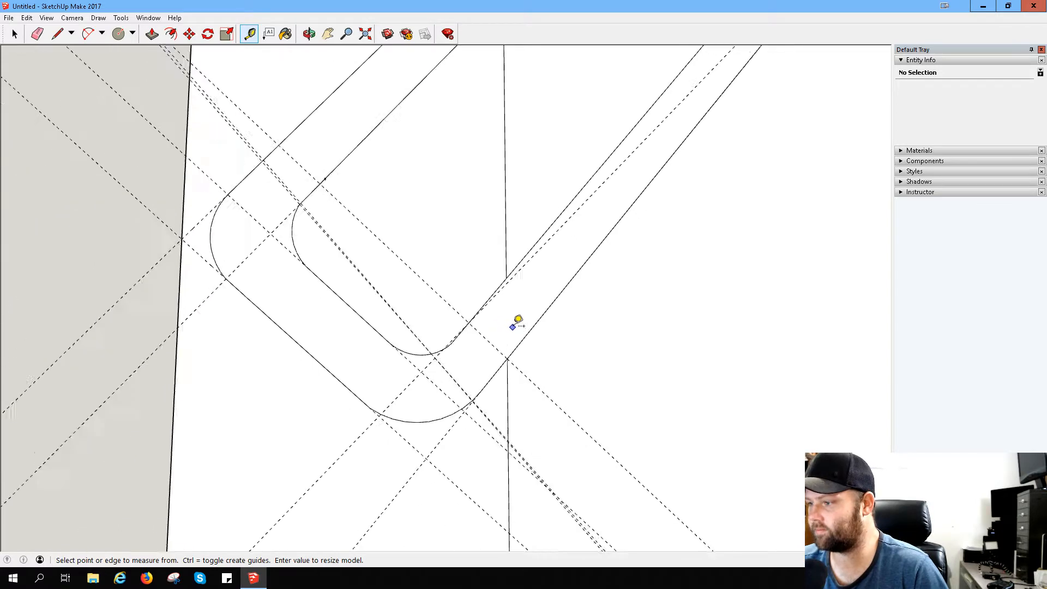
key(ctrl+z)
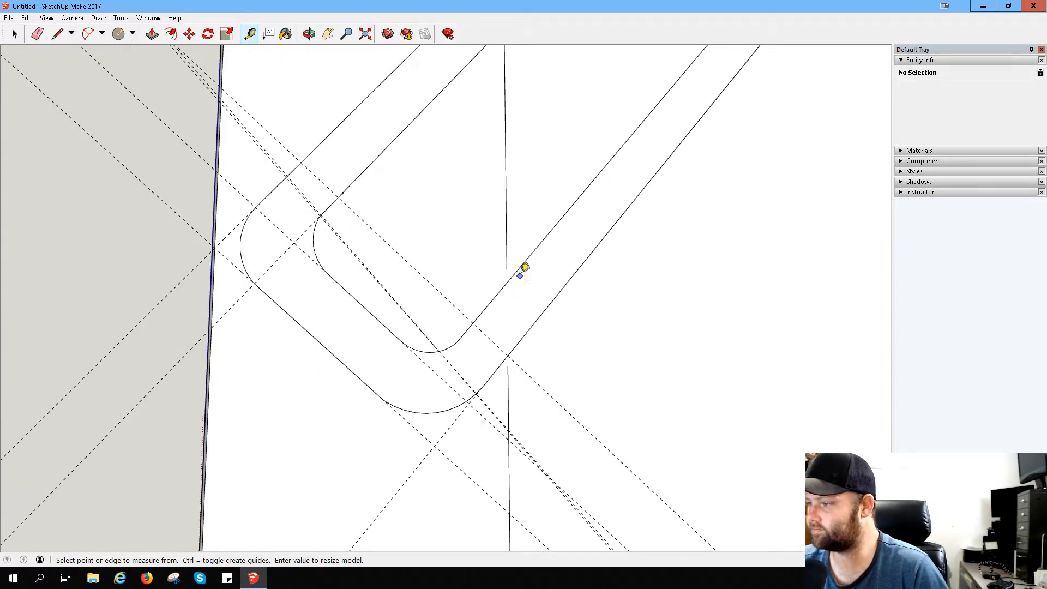
click(517, 270)
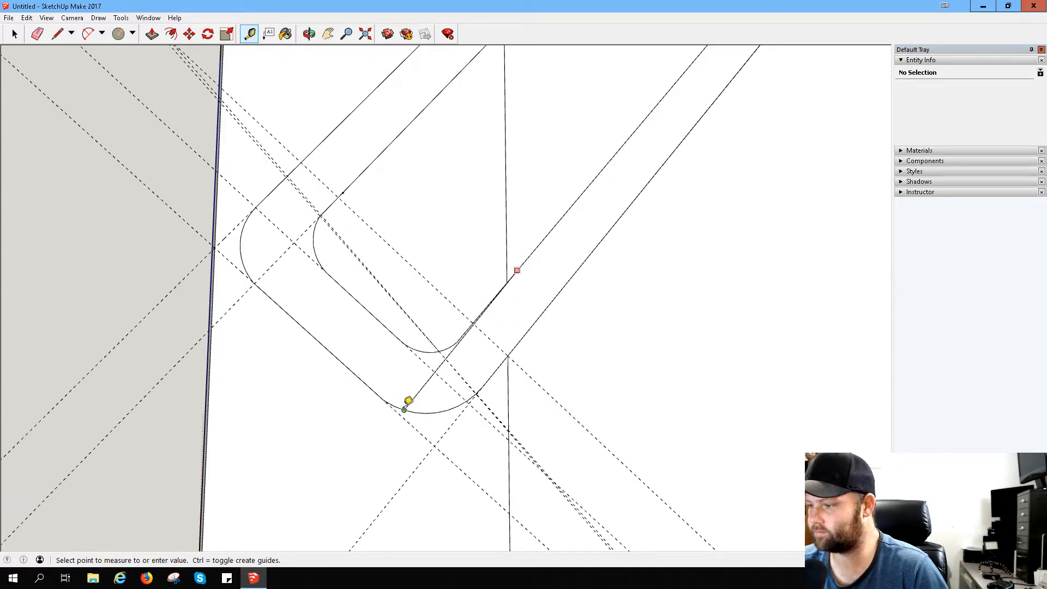
click(403, 409)
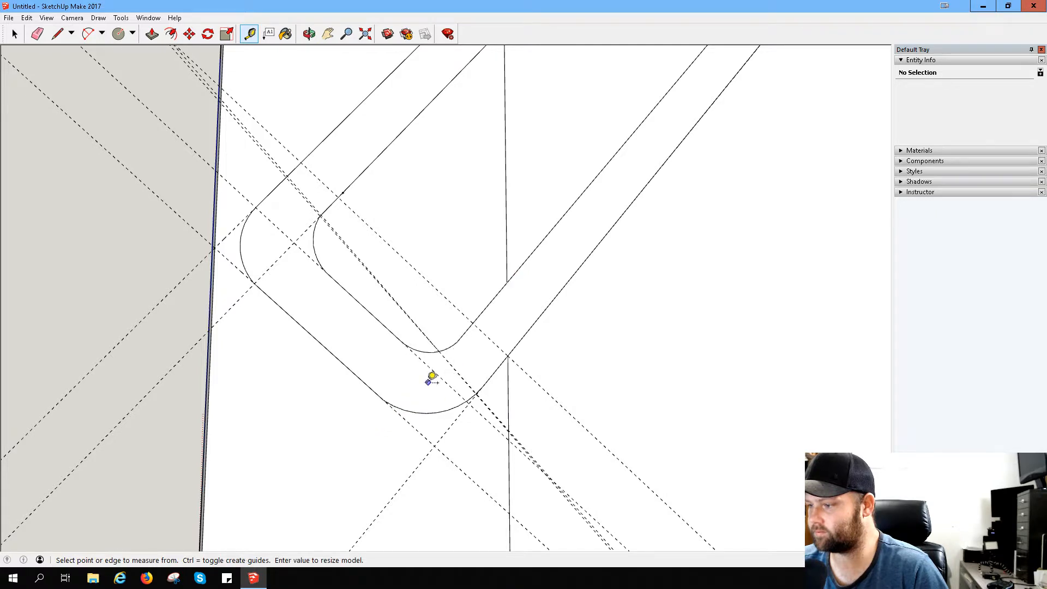
- Offset two parallel guides from the hook's short outer edge, one on the short inner edge and one about 7.8 mm away
click(353, 373)
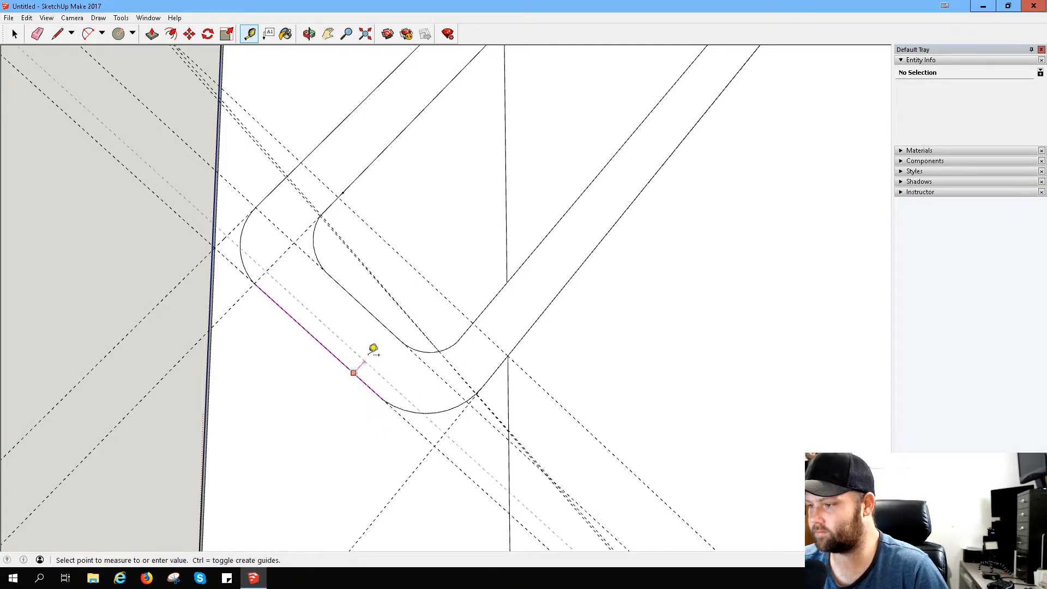
click(399, 325)
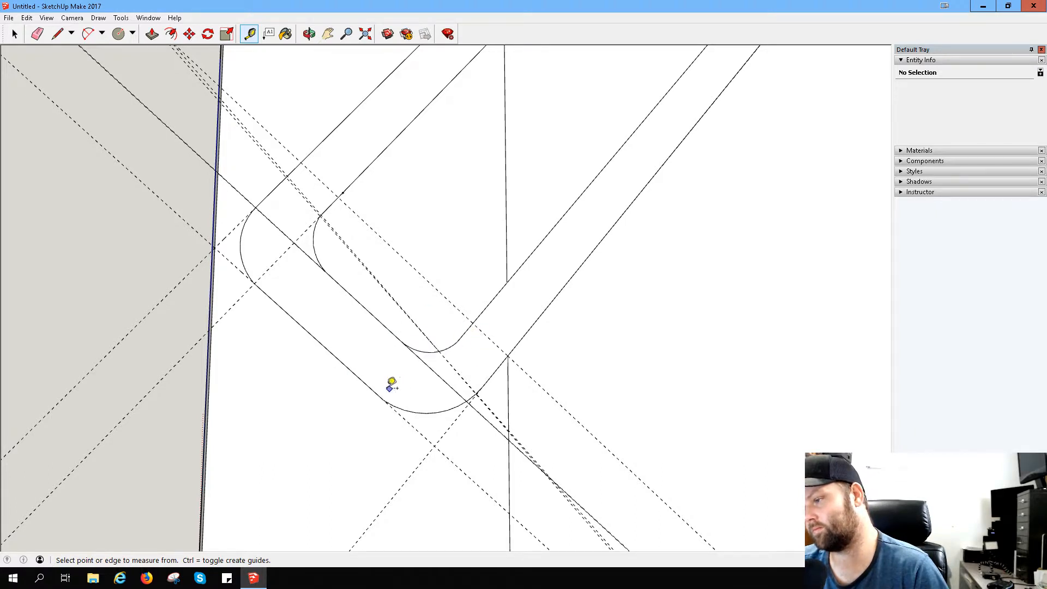
click(356, 375)
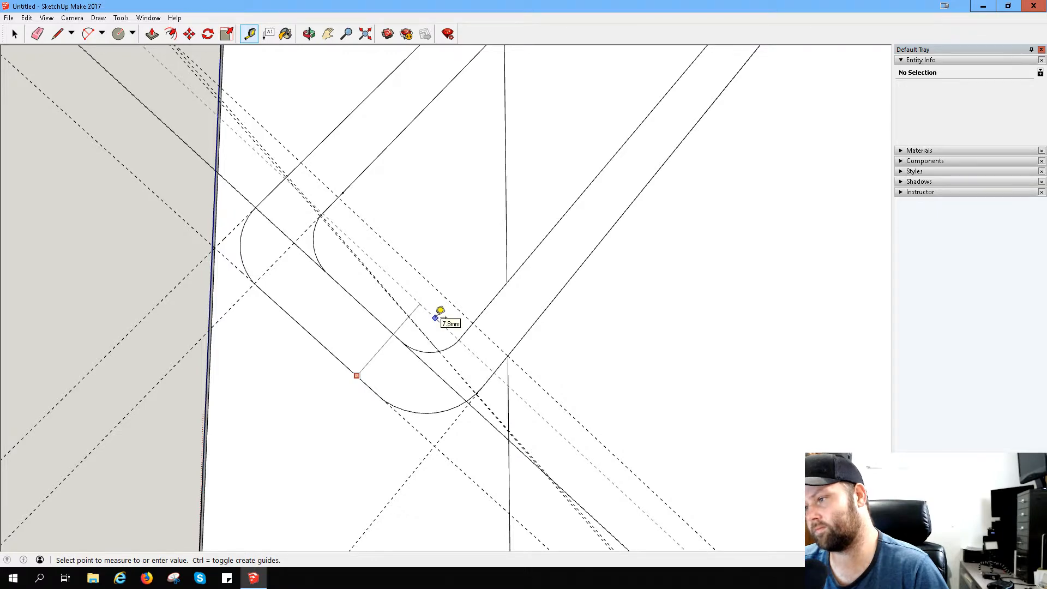
click(440, 311)
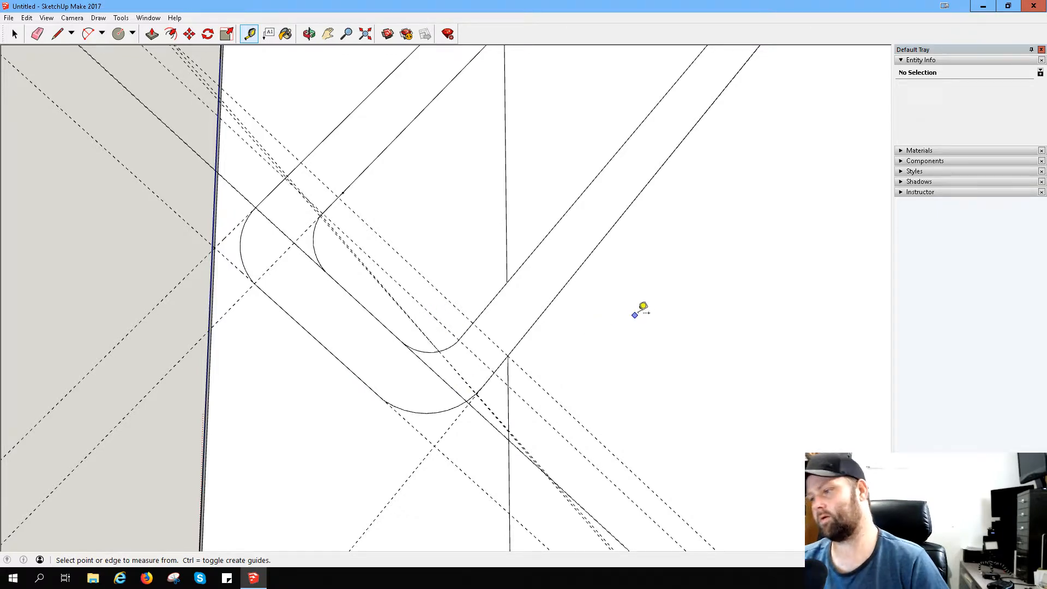
scroll(641, 307, down, 3)
middle_drag(645, 271, 609, 262)
scroll(354, 267, up, 2)
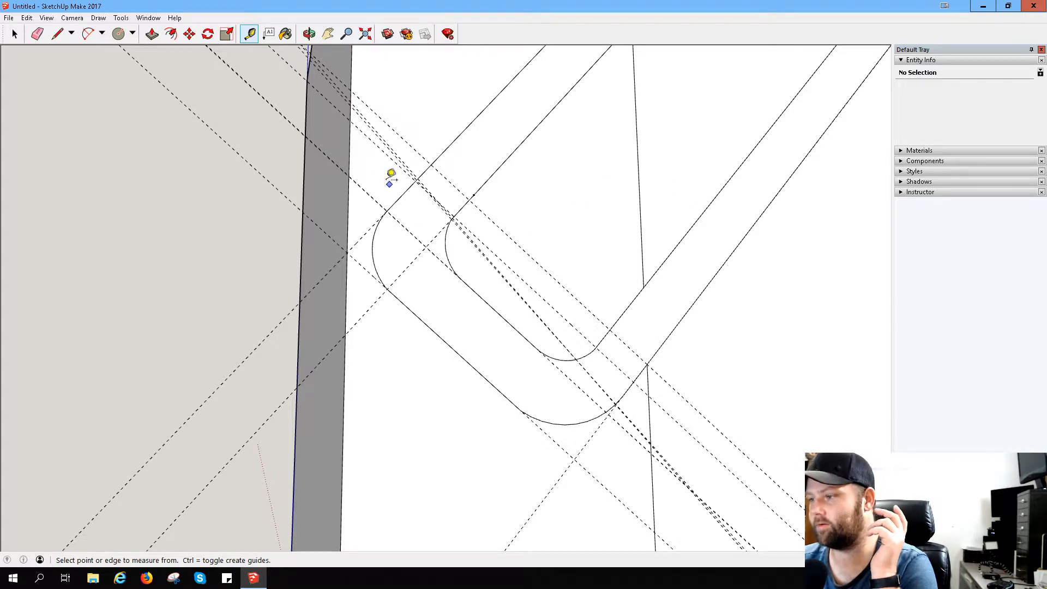
click(57, 33)
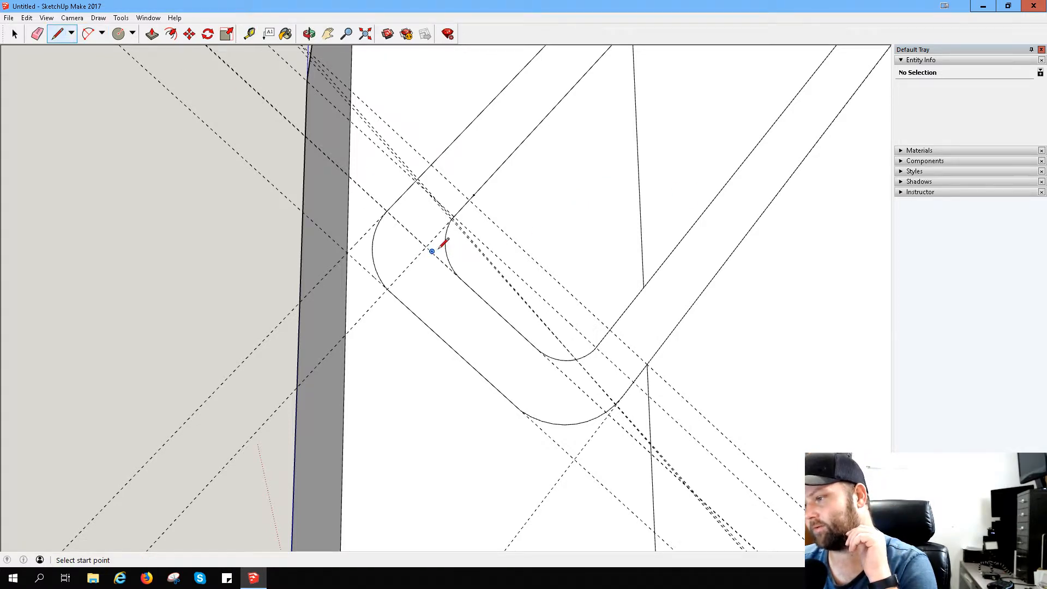
click(372, 248)
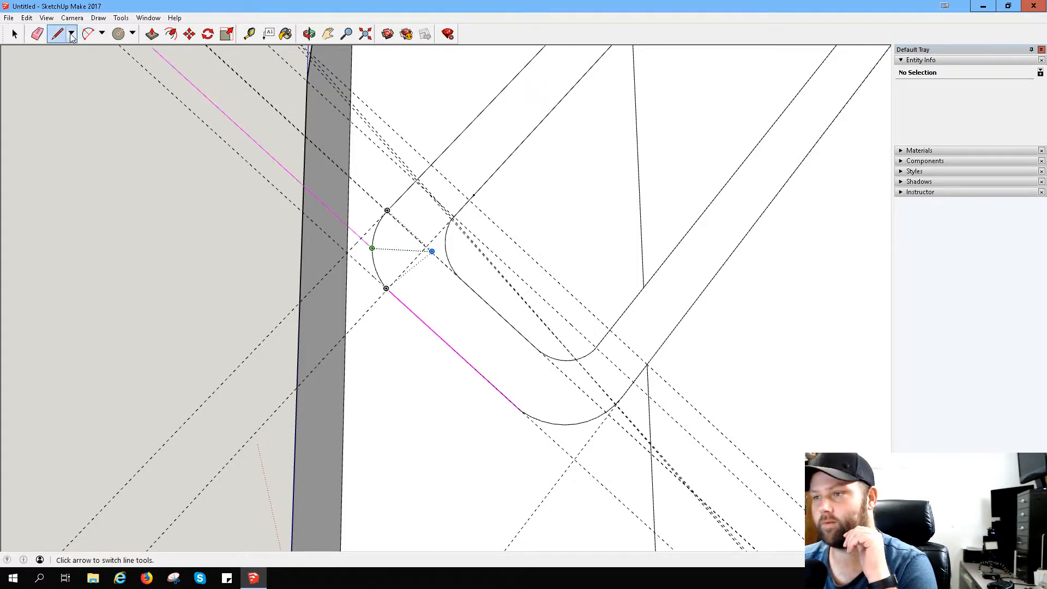
- Erase all guides around the phone rest's hook and the vertical line segments crossing the profile
click(37, 34)
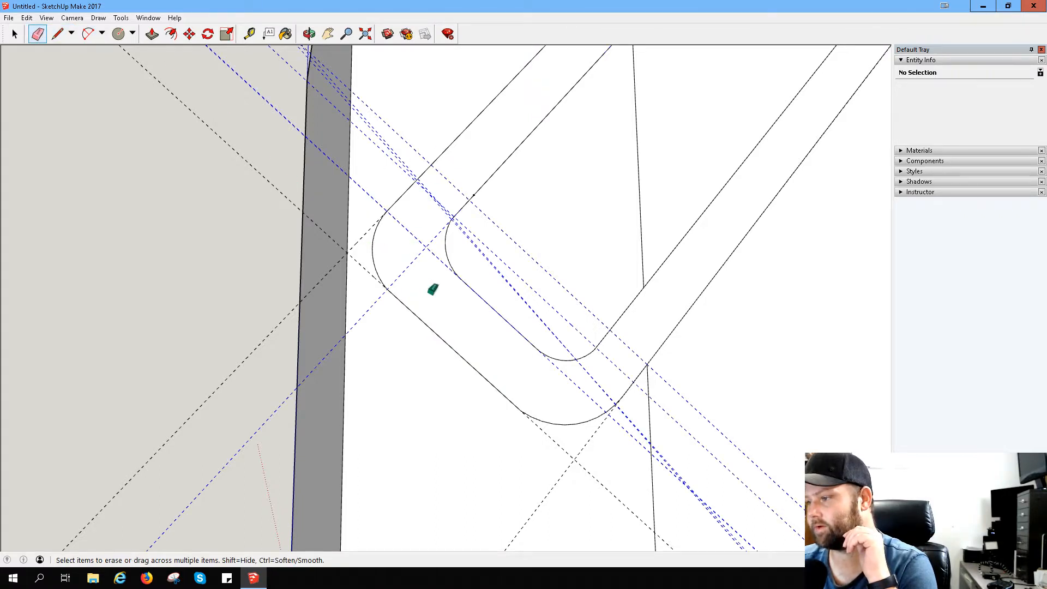
drag(433, 289, 414, 252)
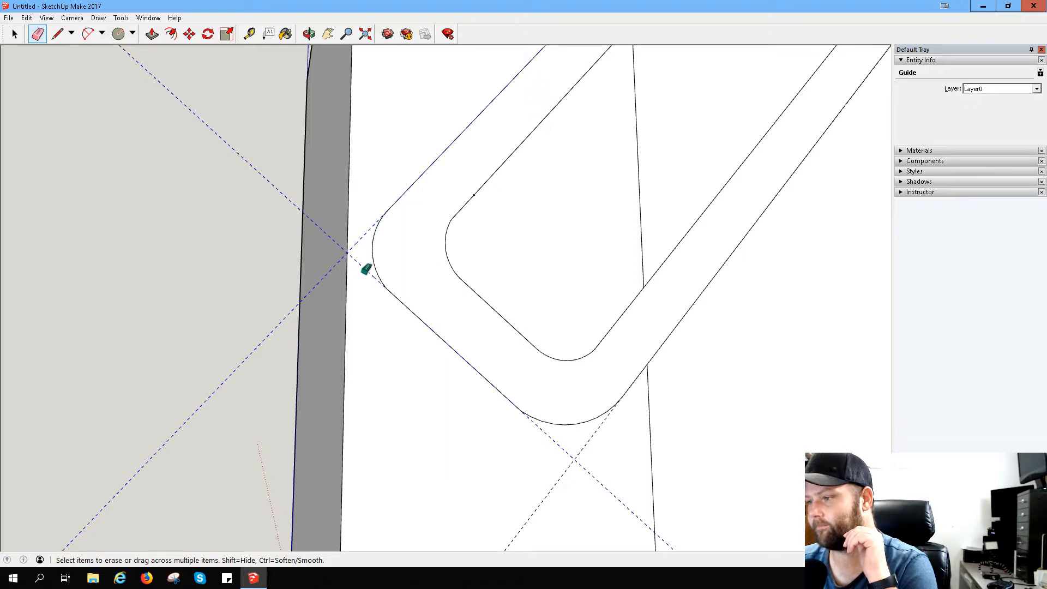
click(639, 158)
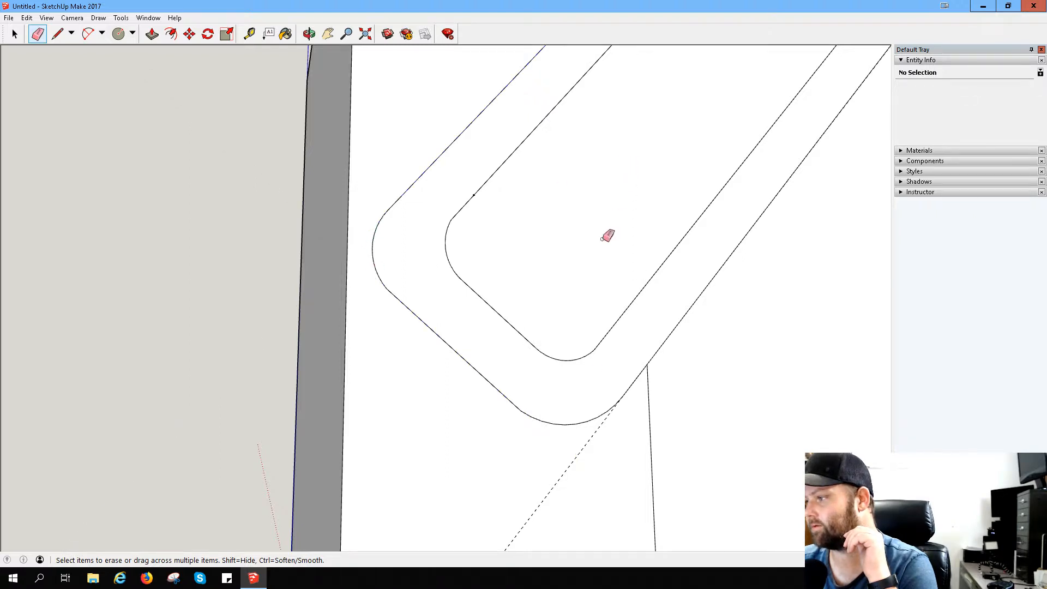
drag(593, 467, 525, 463)
drag(678, 455, 616, 472)
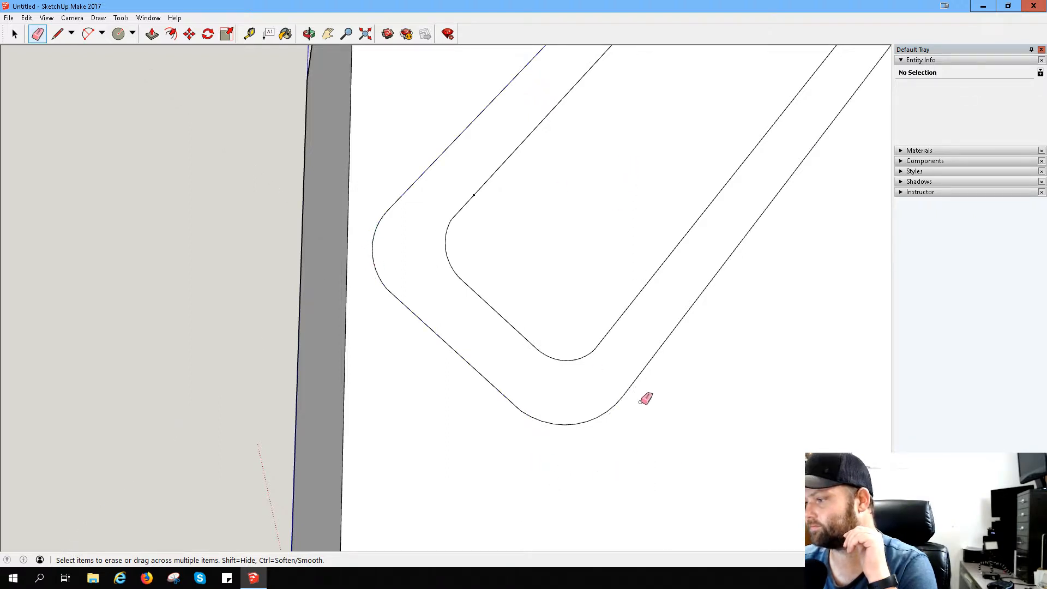
scroll(712, 352, down, 3)
scroll(712, 351, down, 3)
mouse_move(685, 136)
mouse_down()
mouse_move(658, 164)
mouse_move(668, 175)
mouse_up()
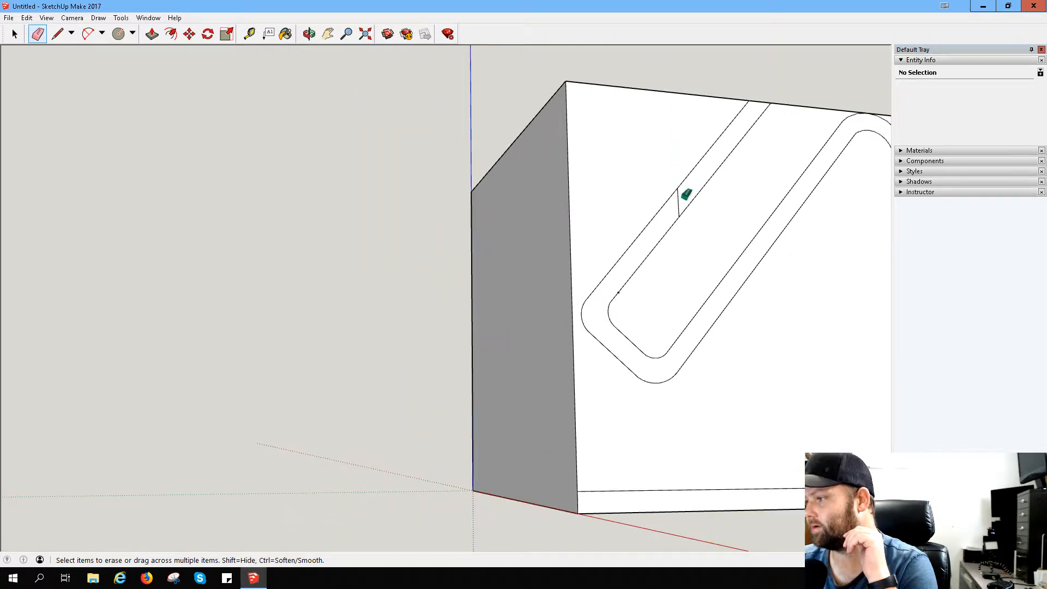
- Try to erase the tiny stray mark on the hook's short inner edge, undoing each erasure
scroll(726, 308, down, 3)
middle_drag(743, 290, 615, 281)
scroll(613, 279, up, 5)
scroll(614, 279, up, 8)
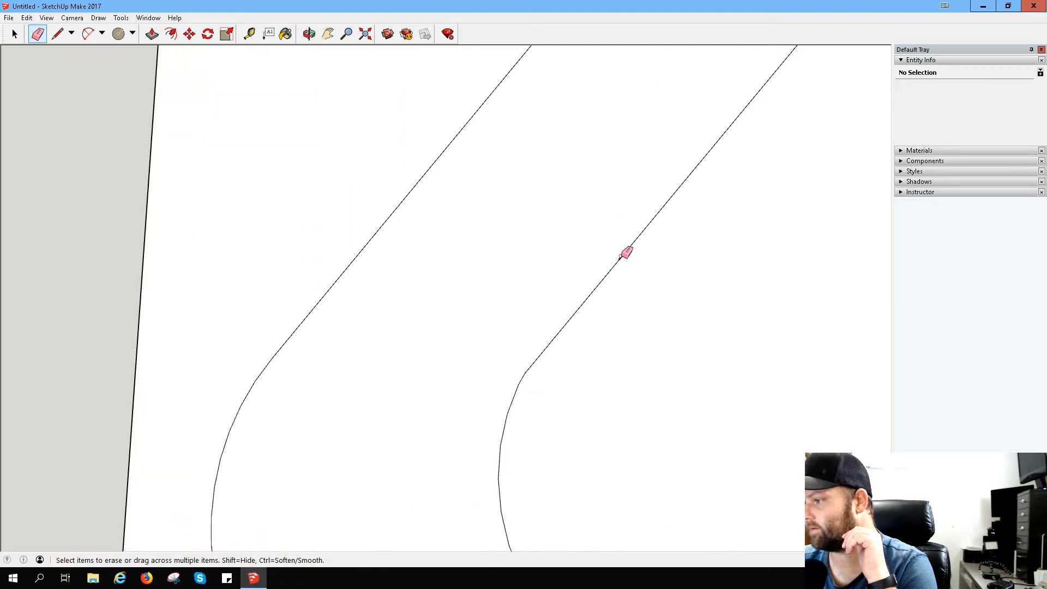
scroll(619, 261, up, 4)
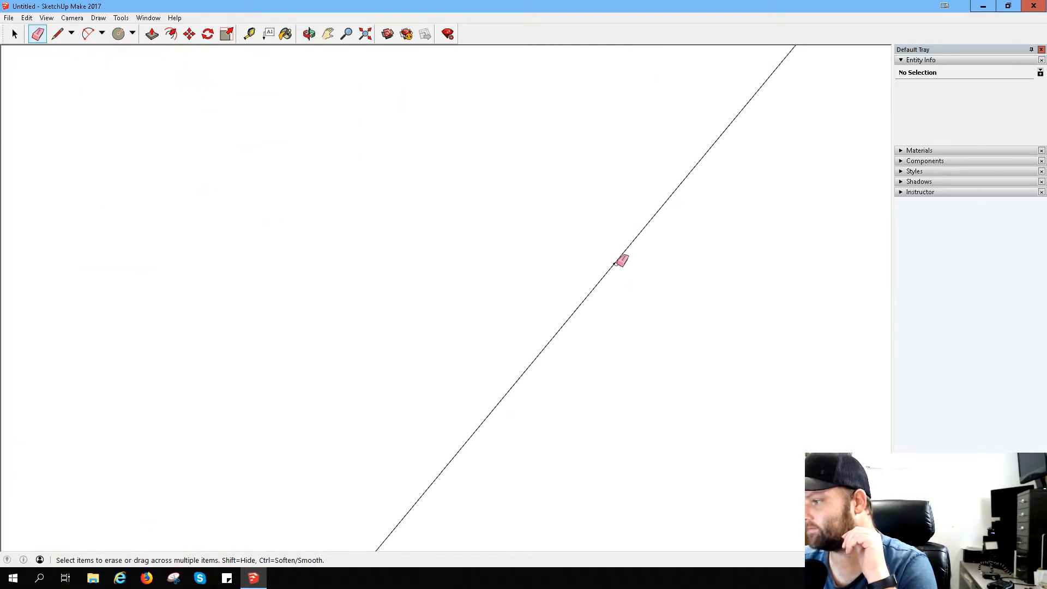
click(614, 260)
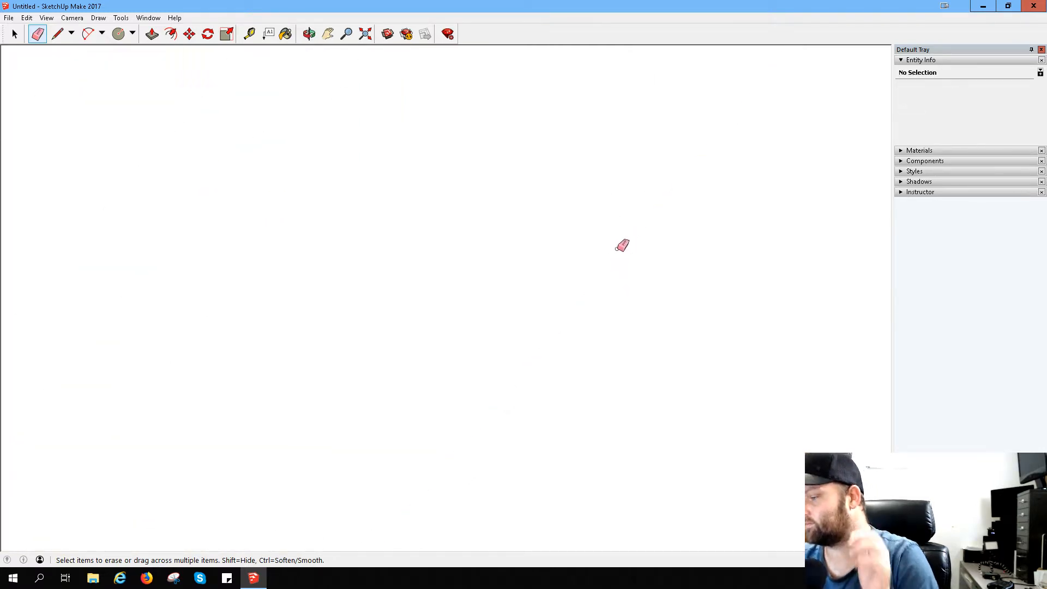
key(ctrl+z)
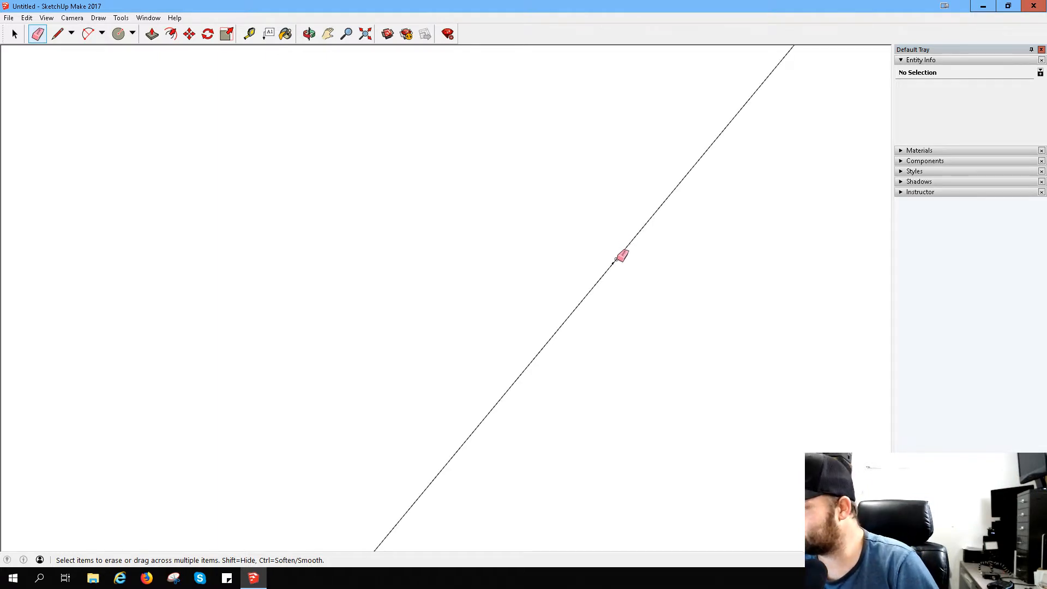
click(613, 261)
scroll(604, 258, up, 1)
key(ctrl+z)
scroll(602, 260, down, 2)
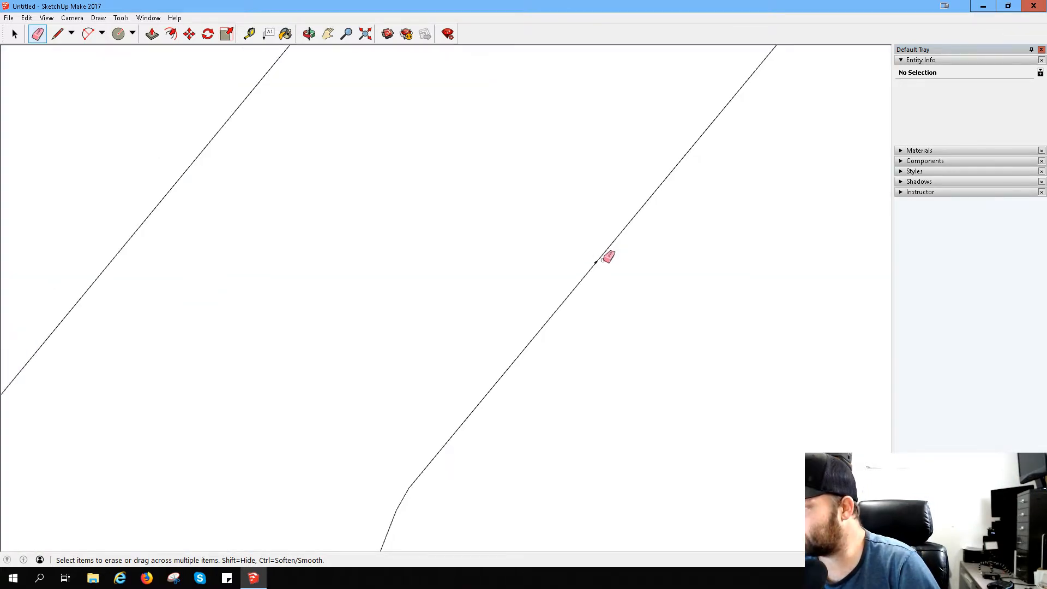
- Examine the stray mark on the hook's short inner edge from both sides of the block
mouse_move(608, 257)
middle_down()
mouse_move(780, 313)
mouse_move(752, 305)
middle_up()
mouse_move(514, 264)
middle_down()
mouse_move(752, 299)
mouse_move(824, 323)
middle_up()
scroll(456, 279, down, 1)
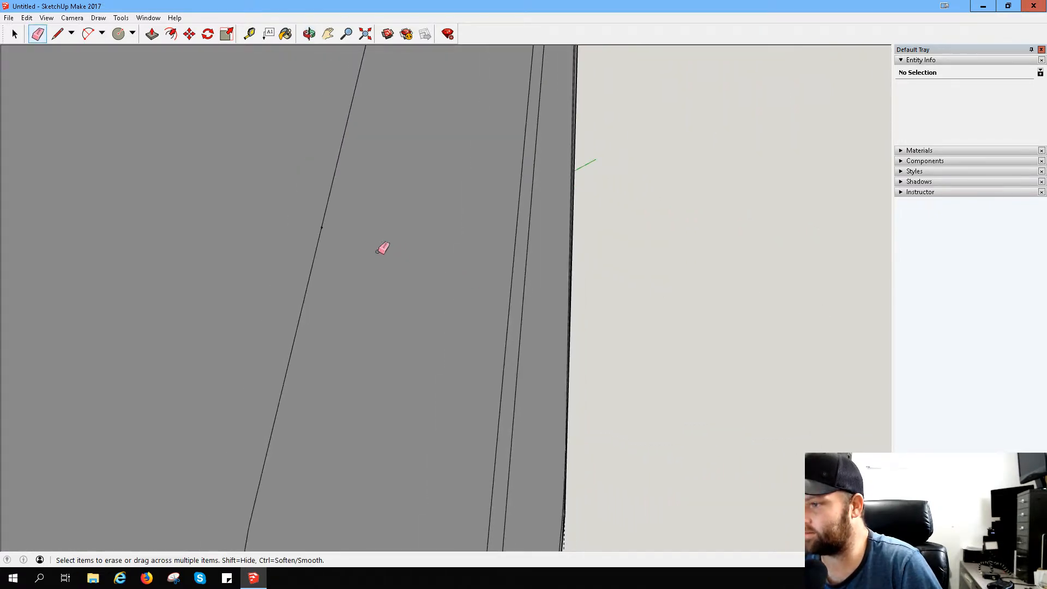
middle_drag(362, 249, 164, 238)
scroll(443, 225, up, 2)
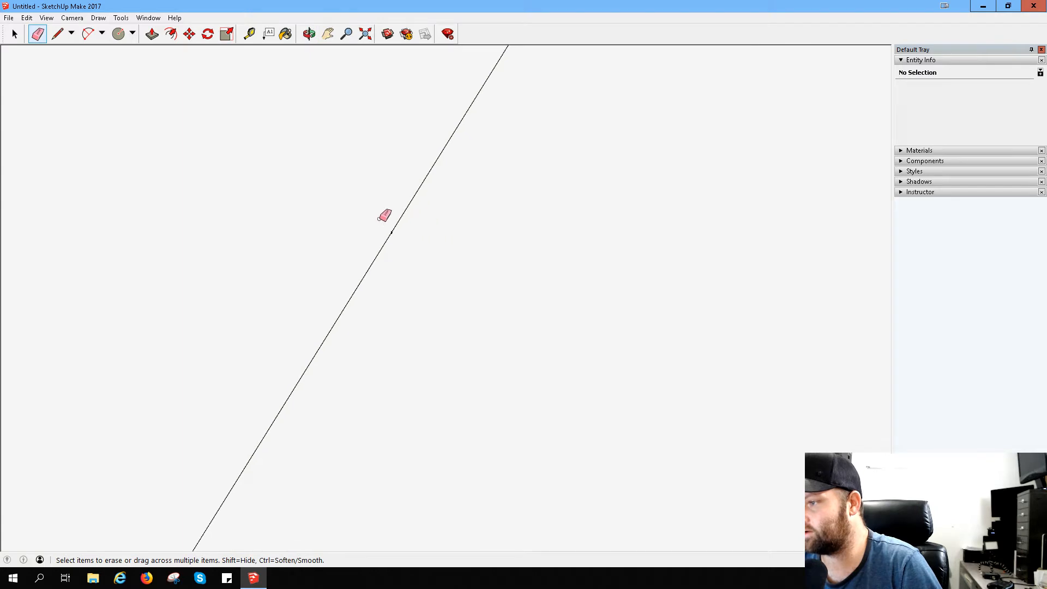
middle_drag(384, 216, 435, 235)
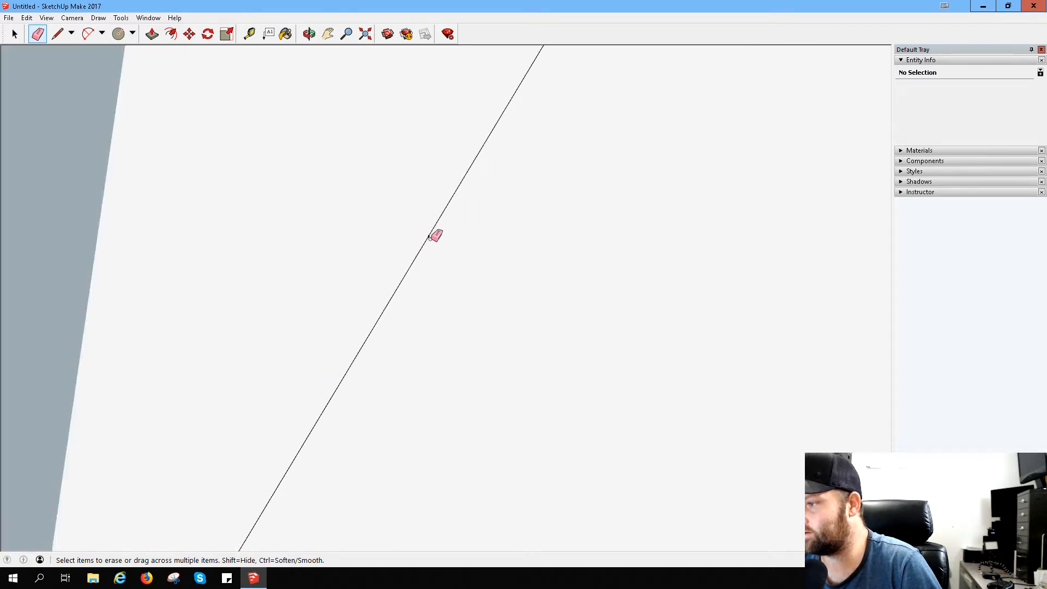
scroll(430, 238, up, 4)
scroll(430, 238, down, 7)
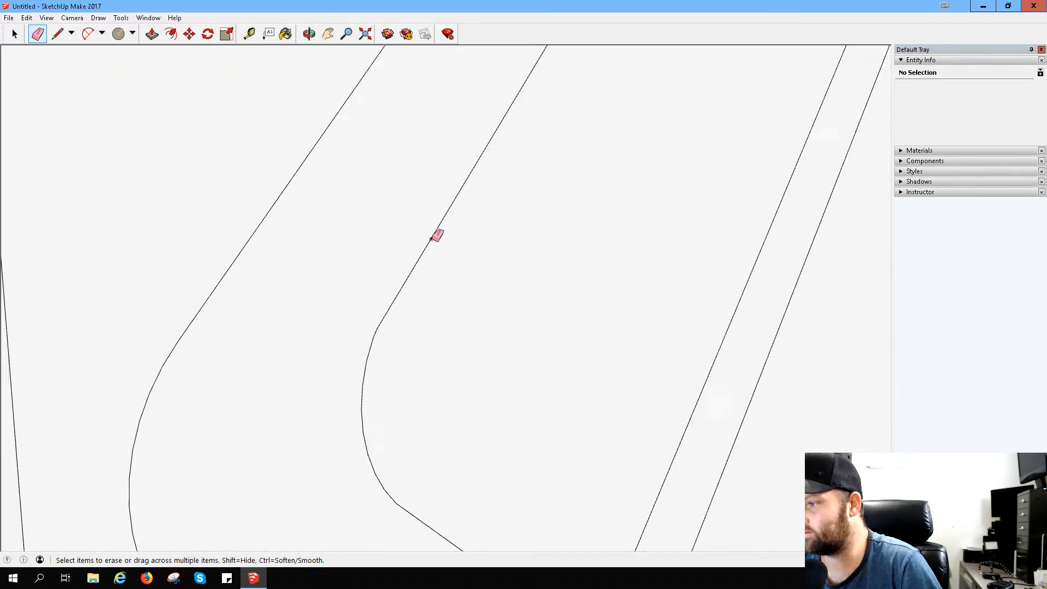
scroll(447, 240, down, 5)
scroll(578, 254, up, 2)
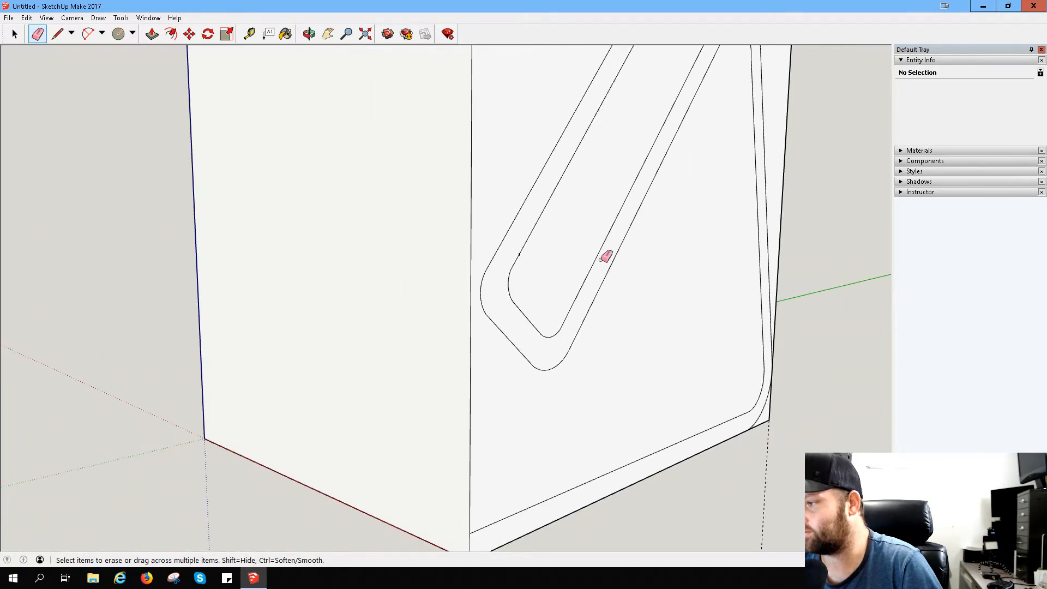
middle_drag(621, 272, 348, 245)
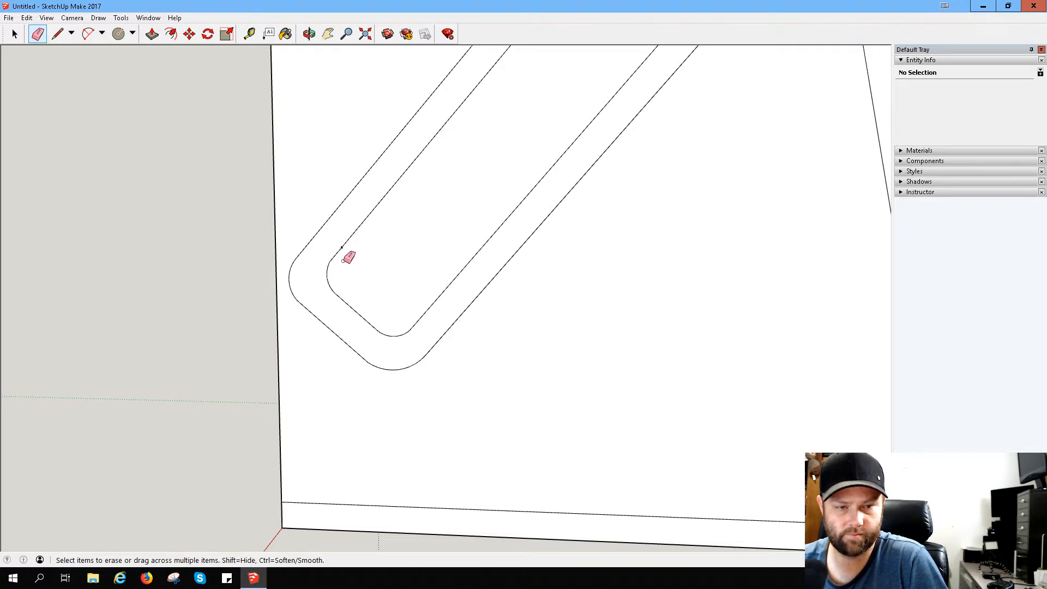
scroll(400, 237, down, 2)
scroll(411, 217, down, 1)
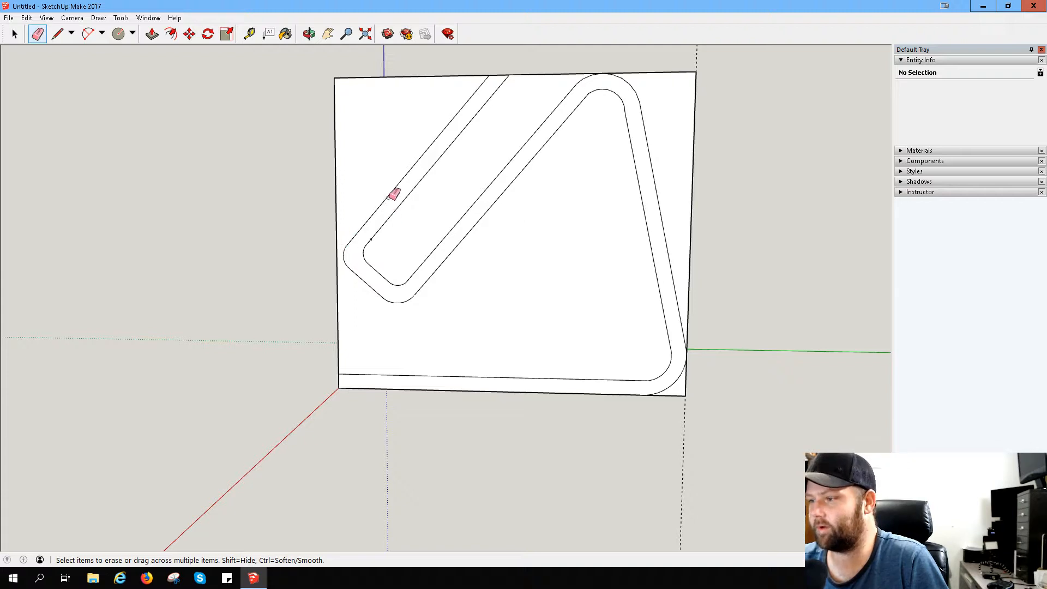
- Extend the hook's bottom outer line to the block's vertical edge and join the short outer edge to that corner point
scroll(346, 276, up, 3)
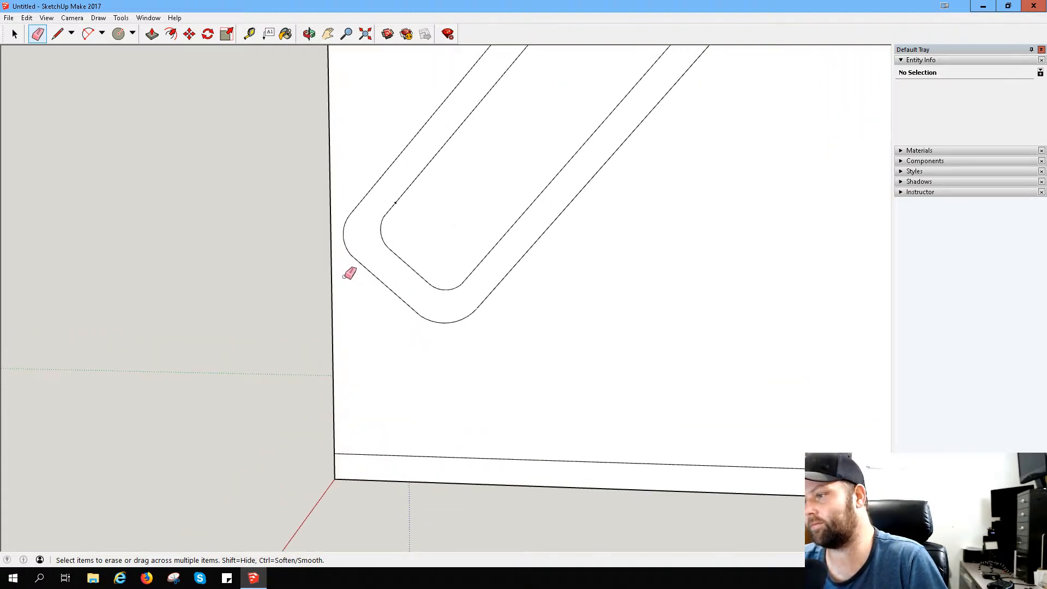
scroll(349, 274, up, 1)
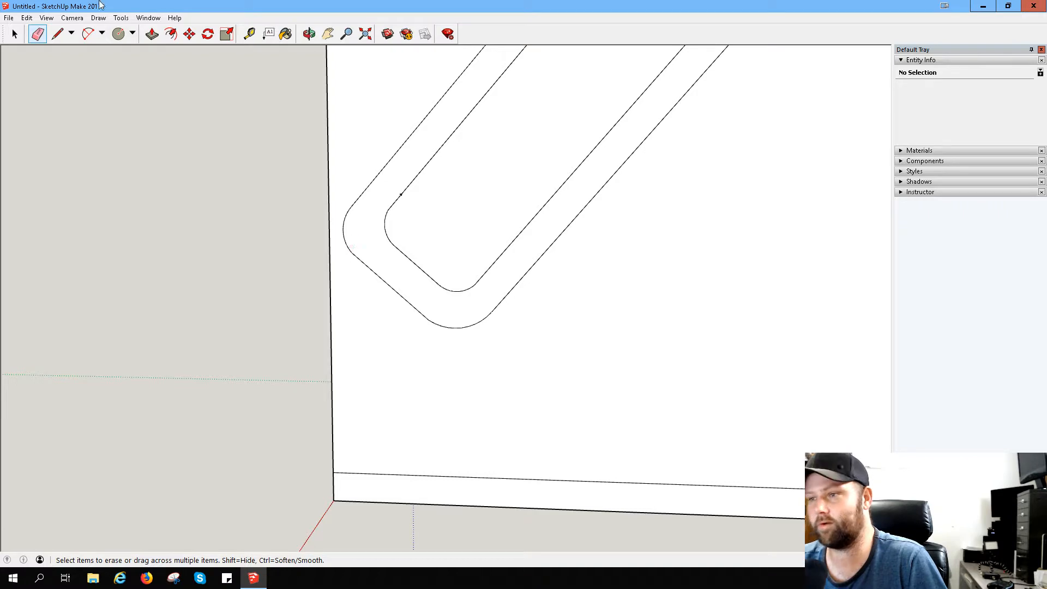
click(58, 34)
click(377, 273)
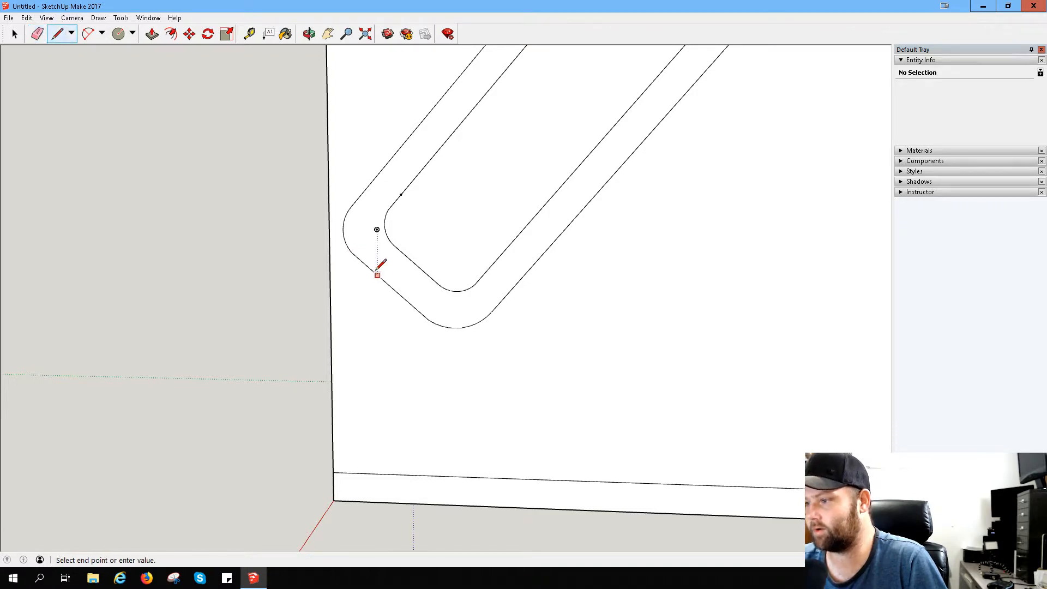
click(328, 233)
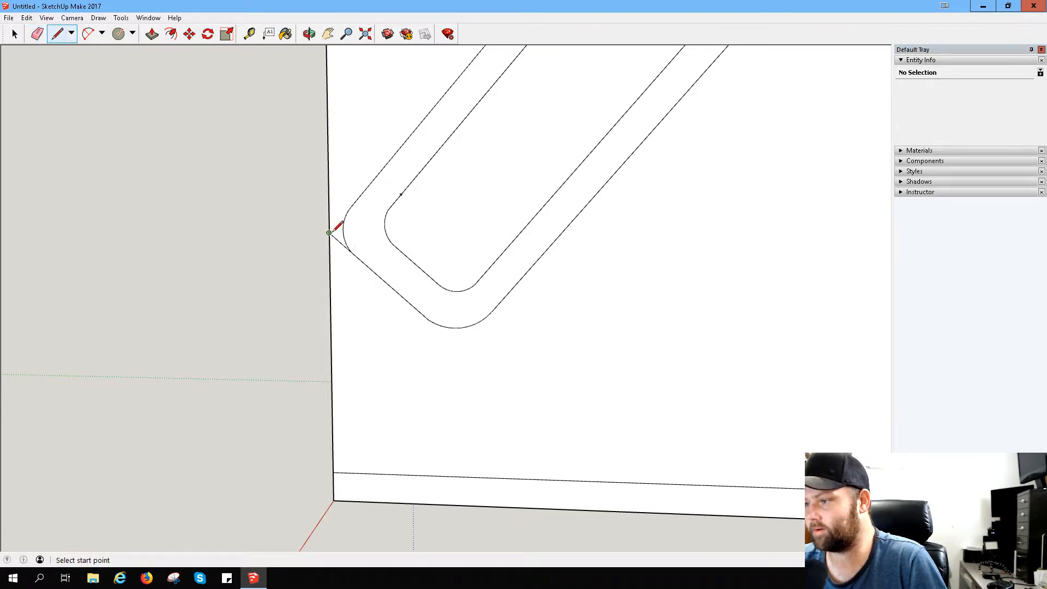
click(369, 186)
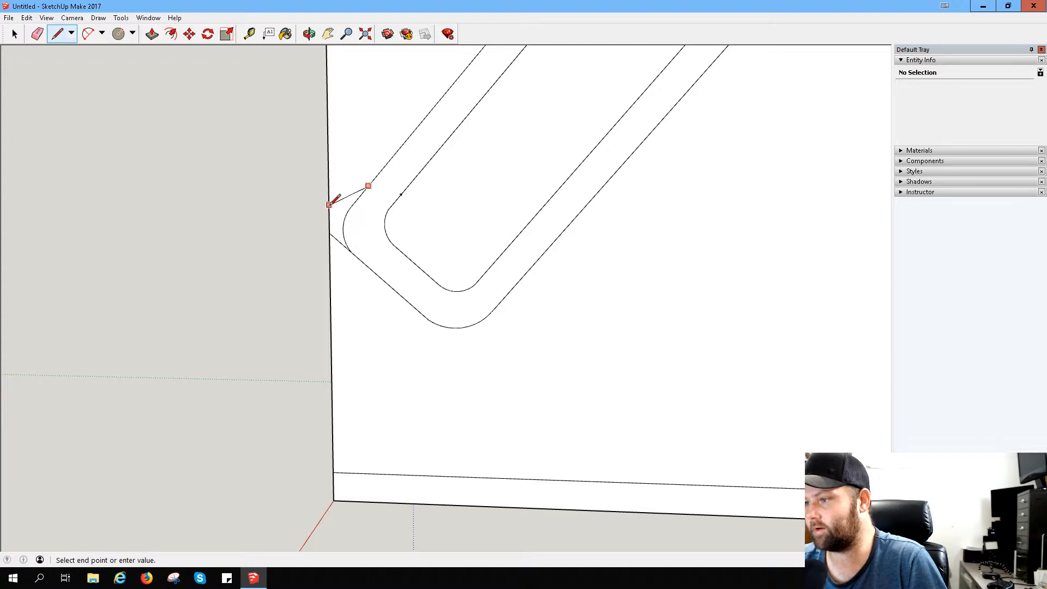
click(329, 233)
- Extend the hook's short inner edge to the bottom outer line and the slanted back's inner line to the outer bottom arc
scroll(338, 232, up, 3)
scroll(338, 244, up, 1)
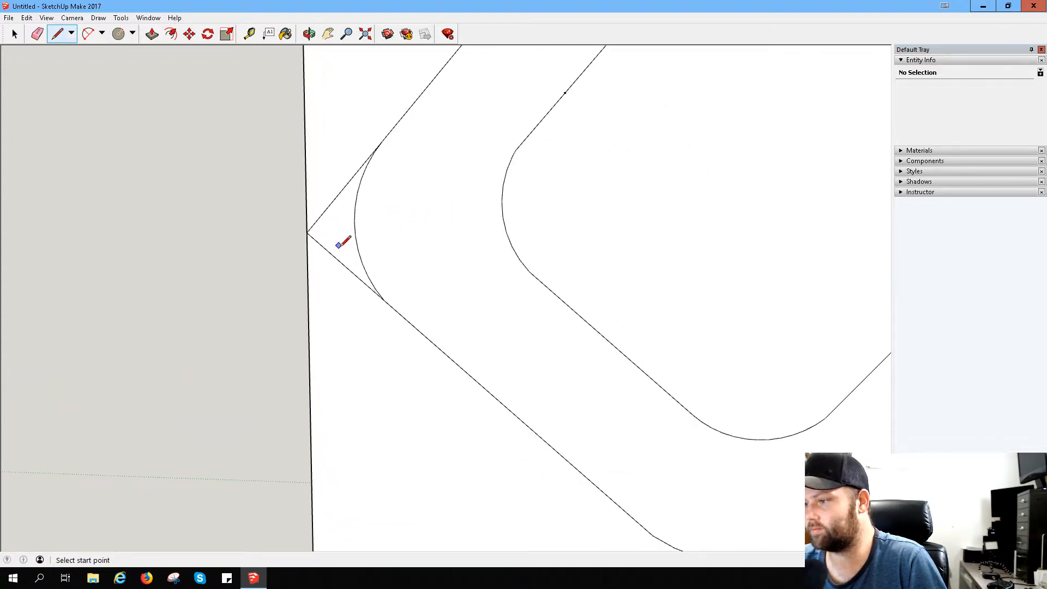
scroll(381, 290, up, 4)
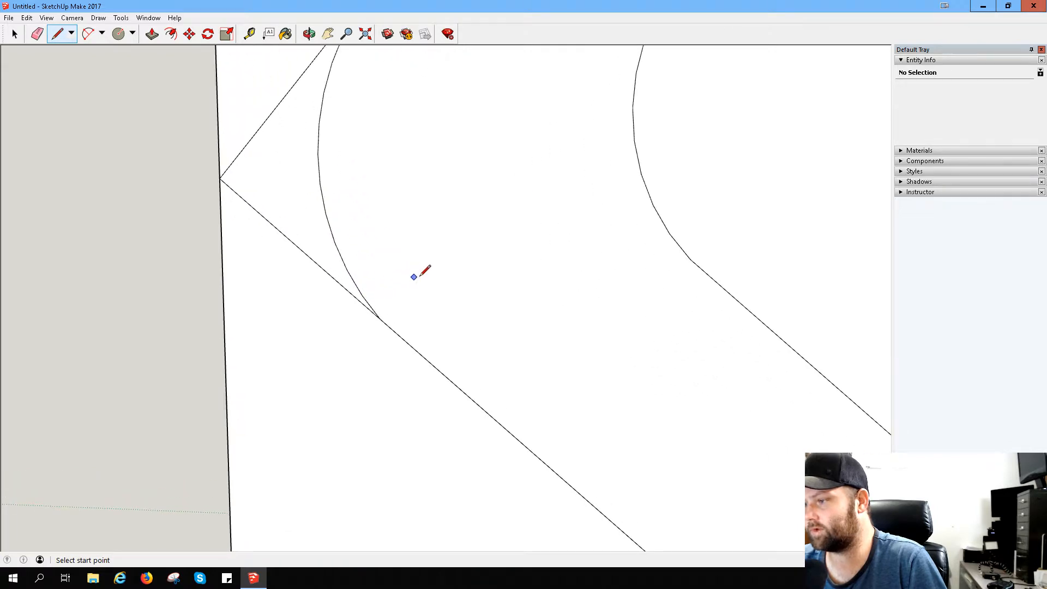
scroll(423, 269, down, 3)
scroll(433, 260, down, 3)
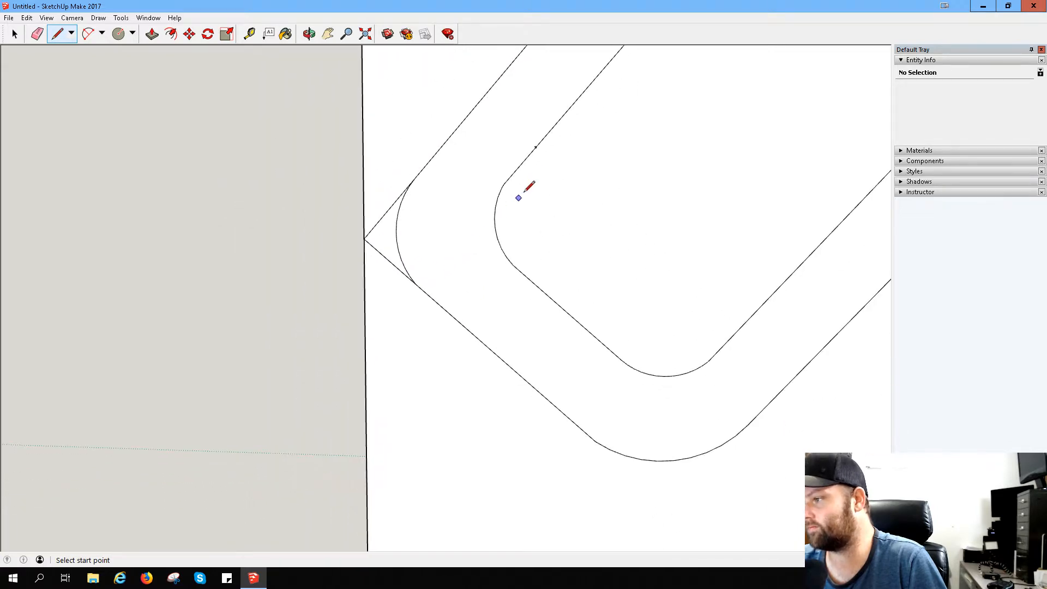
click(540, 141)
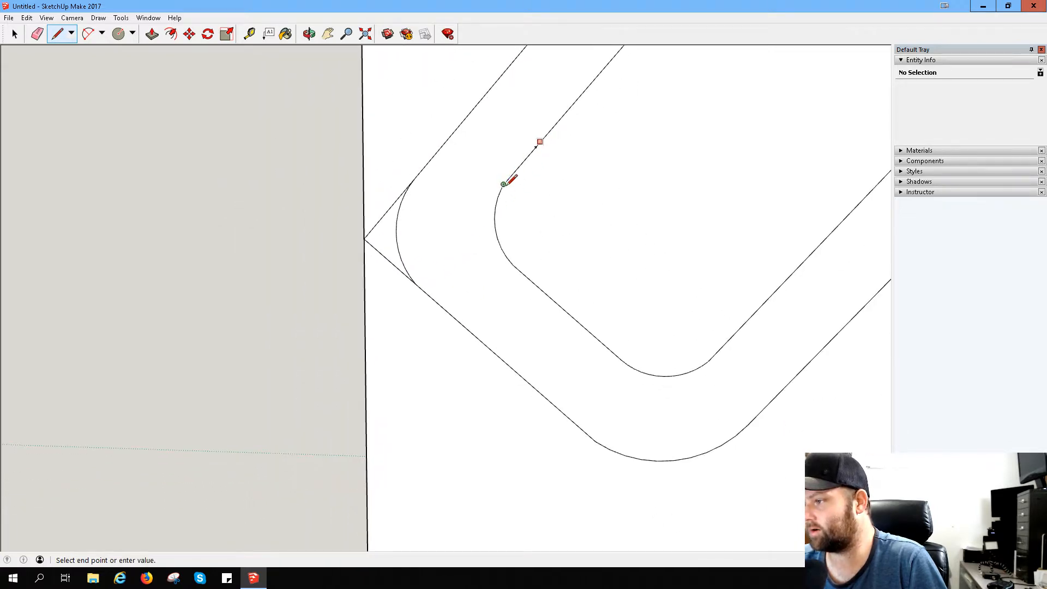
click(417, 285)
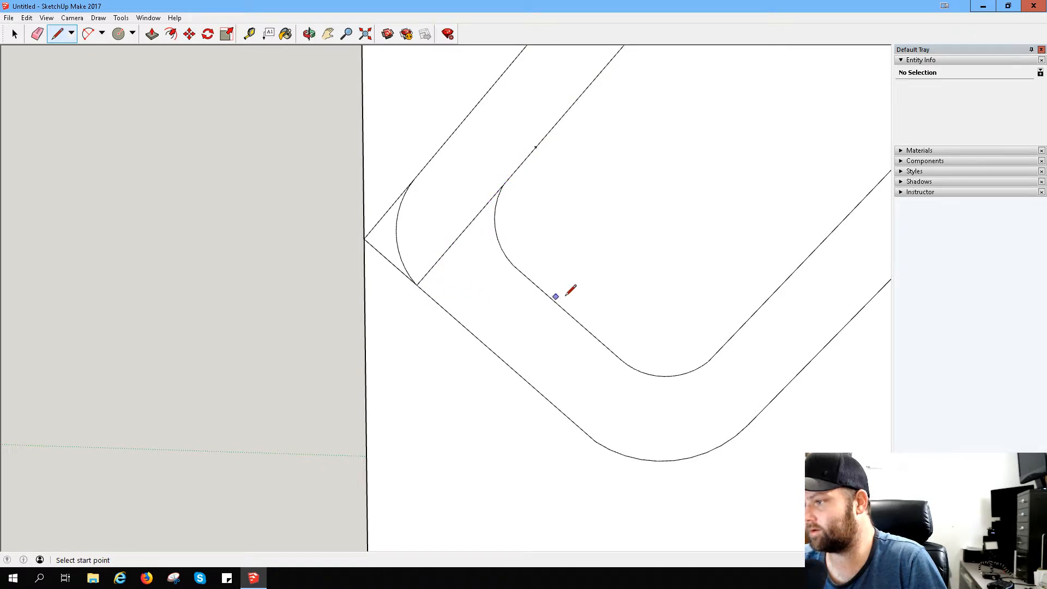
click(747, 321)
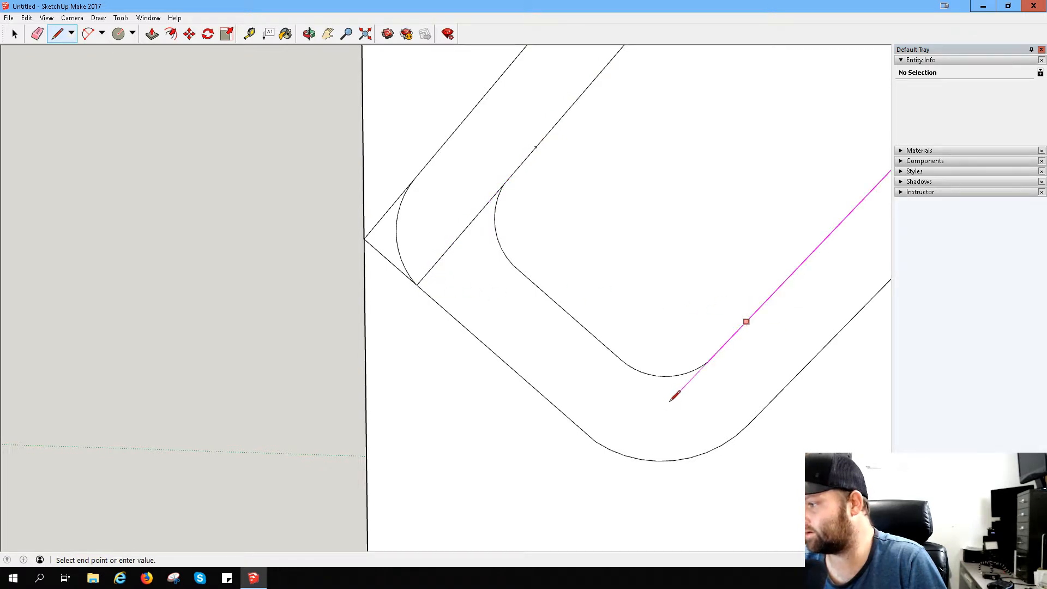
click(621, 452)
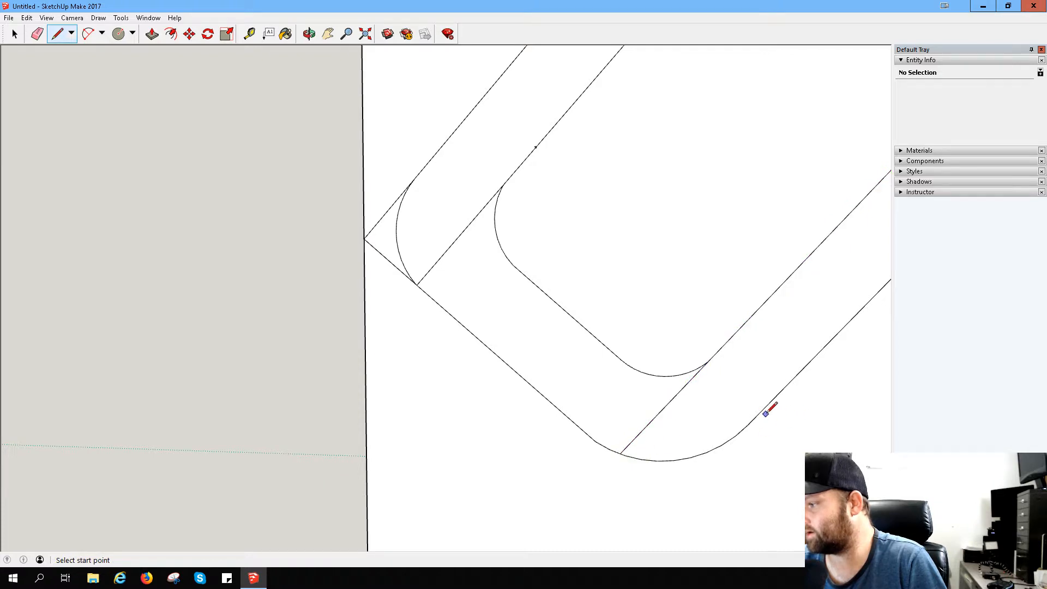
- Extend the hook's bottom outer line straight past the outer bottom arc, ending below the inner arc's end
click(588, 435)
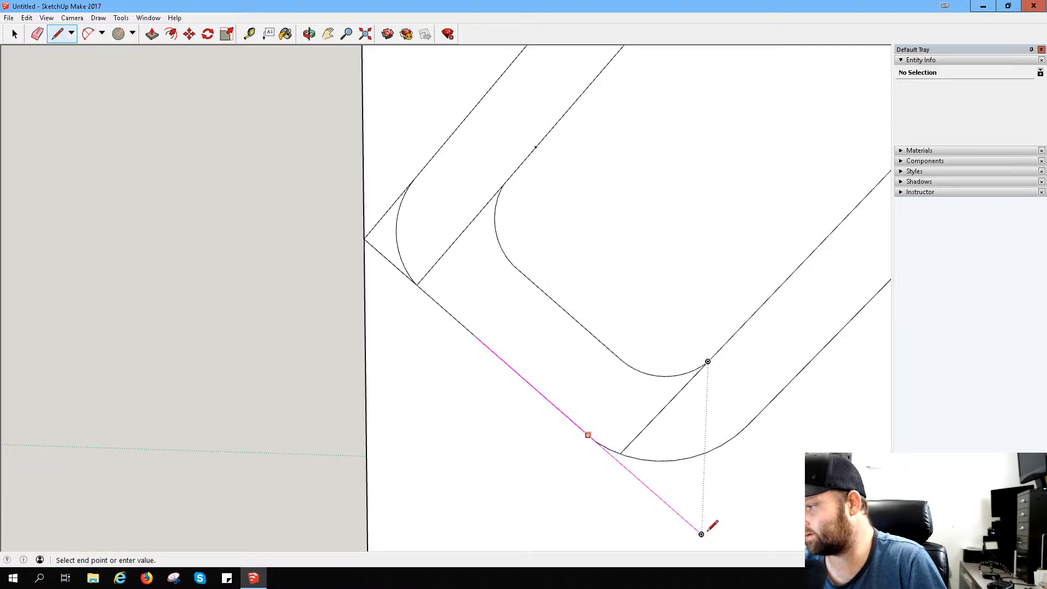
click(702, 534)
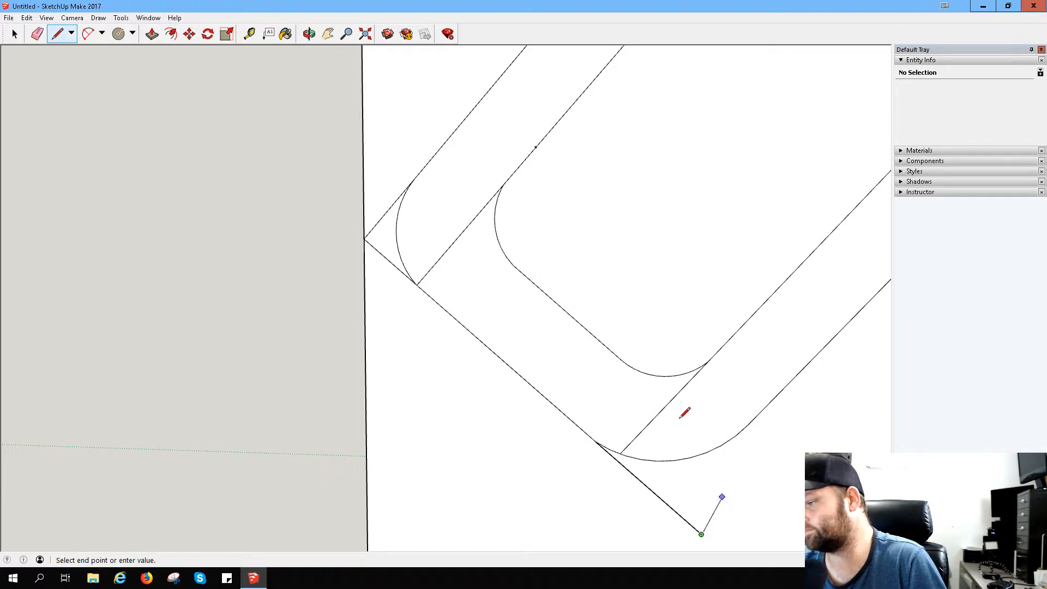
click(66, 35)
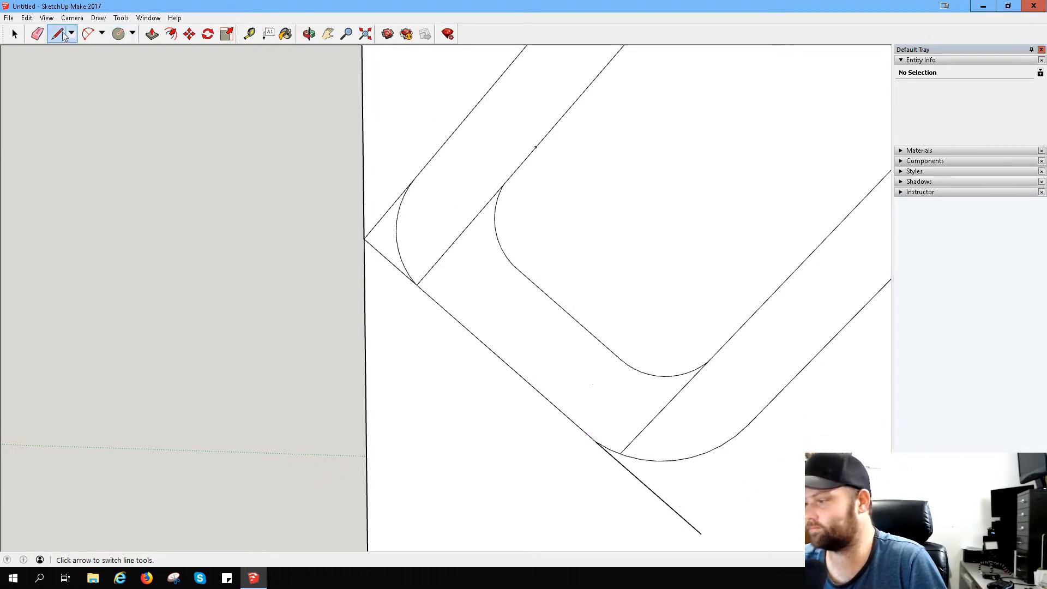
- Extend the slanted back's outer line straight past the outer bottom arc until it crosses the hook's extended bottom outer line
click(758, 415)
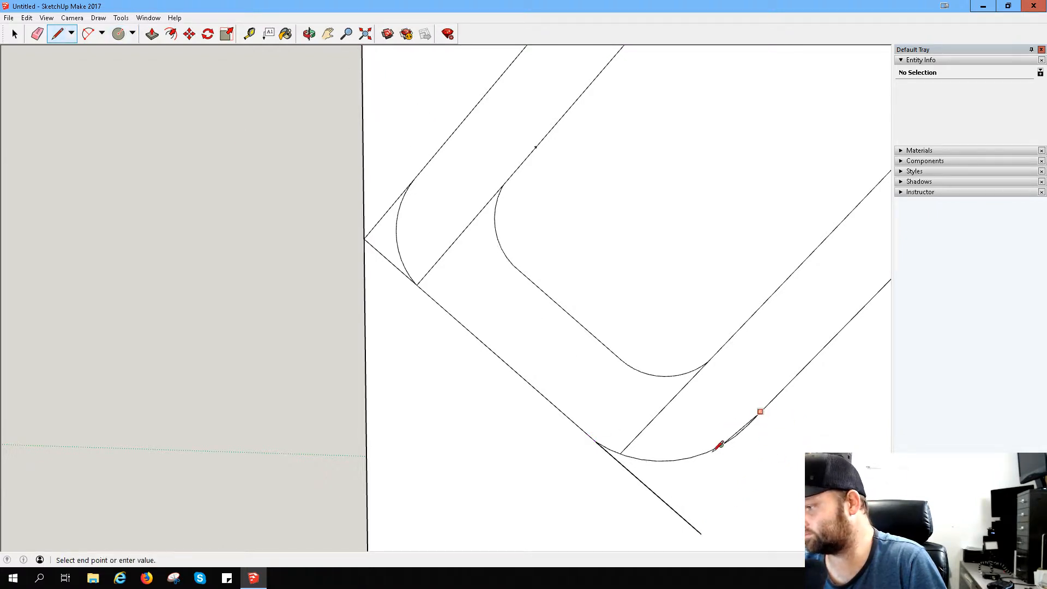
click(659, 514)
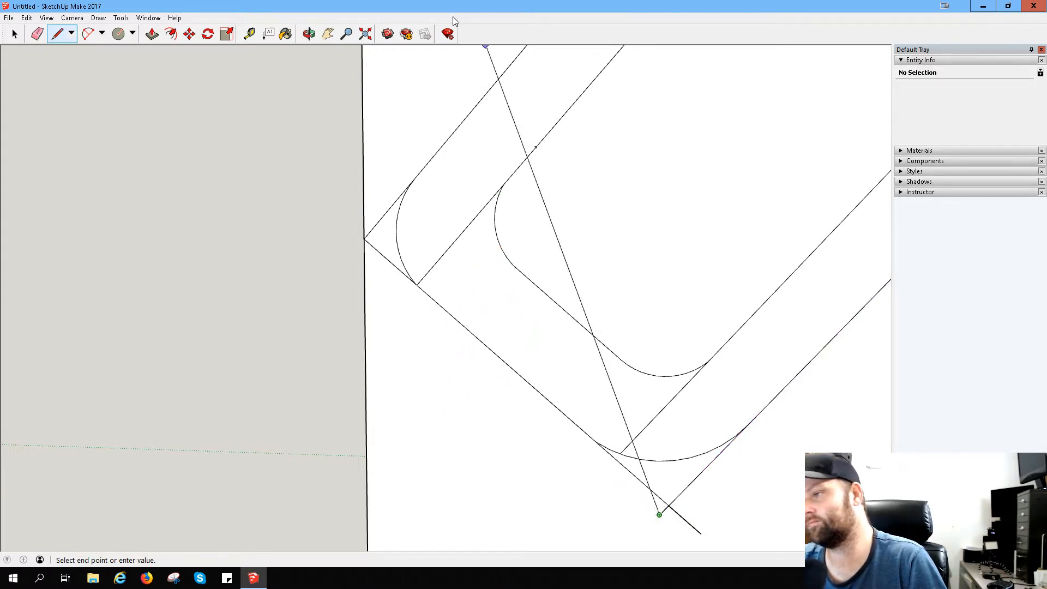
- Place a guide parallel to the slanted back's inner line, crossing the straight part of the hook's bottom strip
click(249, 34)
click(723, 344)
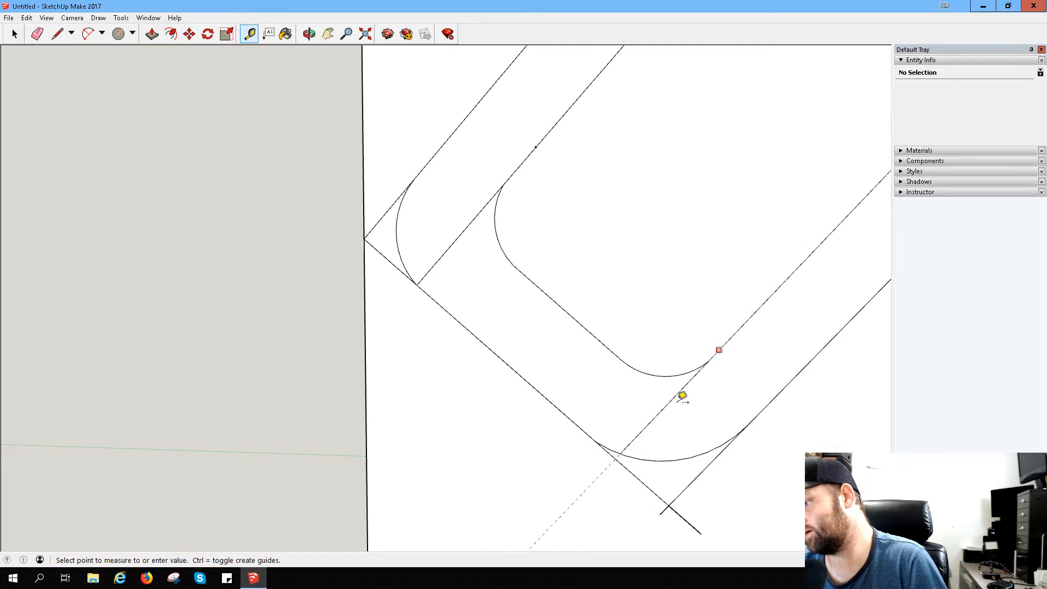
click(600, 337)
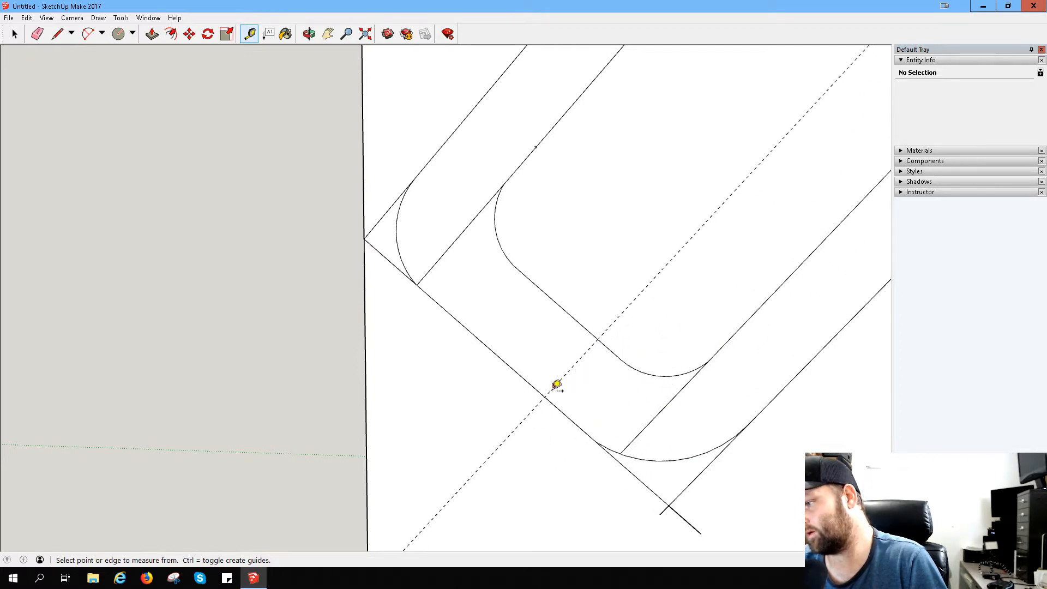
click(545, 396)
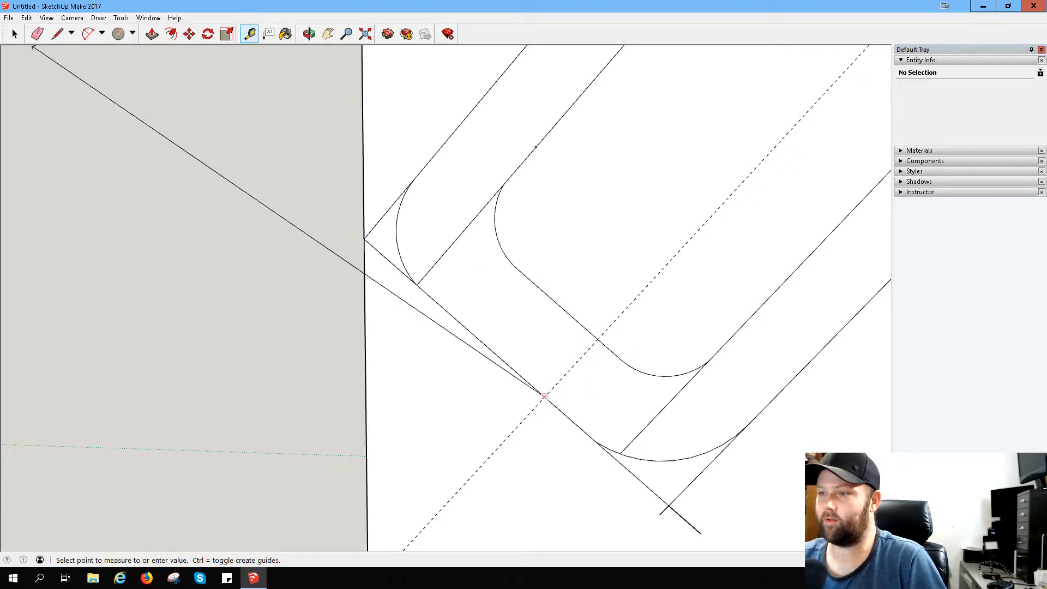
- Draw a short perpendicular across the bottom strip and straight inner lines from its end to the outer arc's upper end and the slanted back's inner line
click(57, 34)
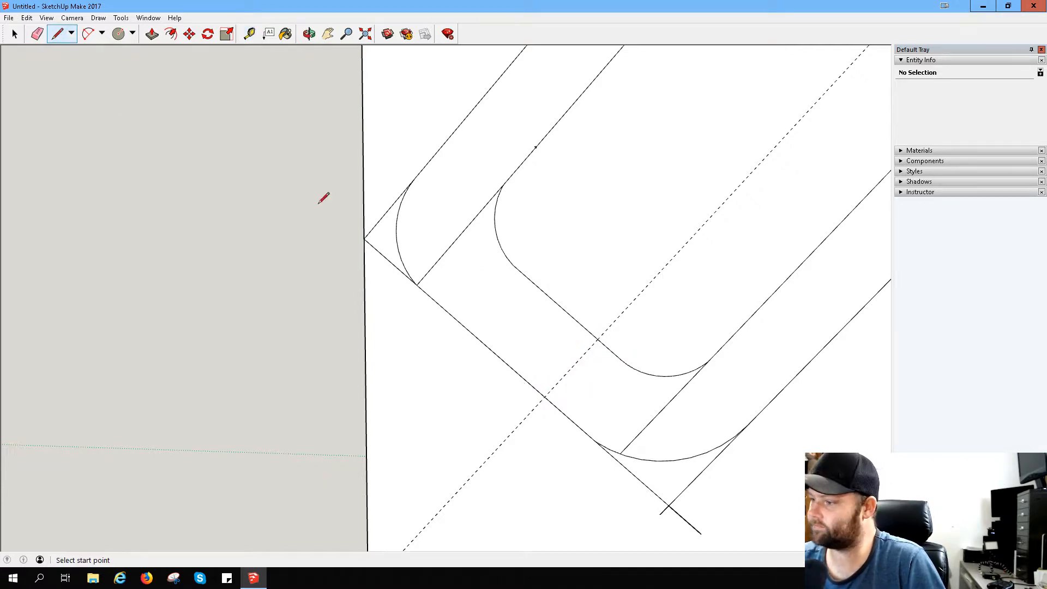
click(476, 337)
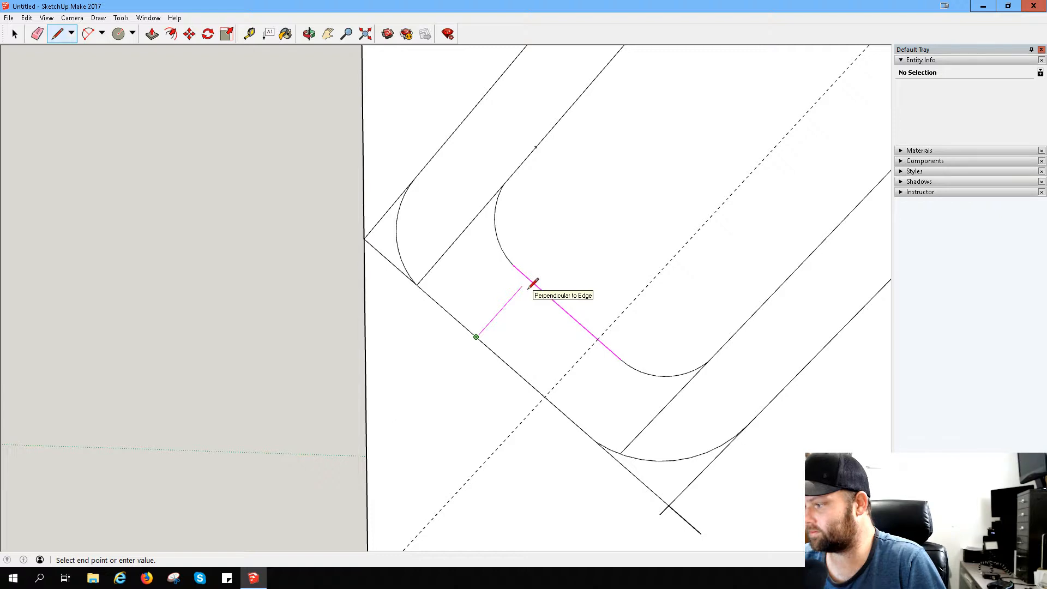
click(522, 286)
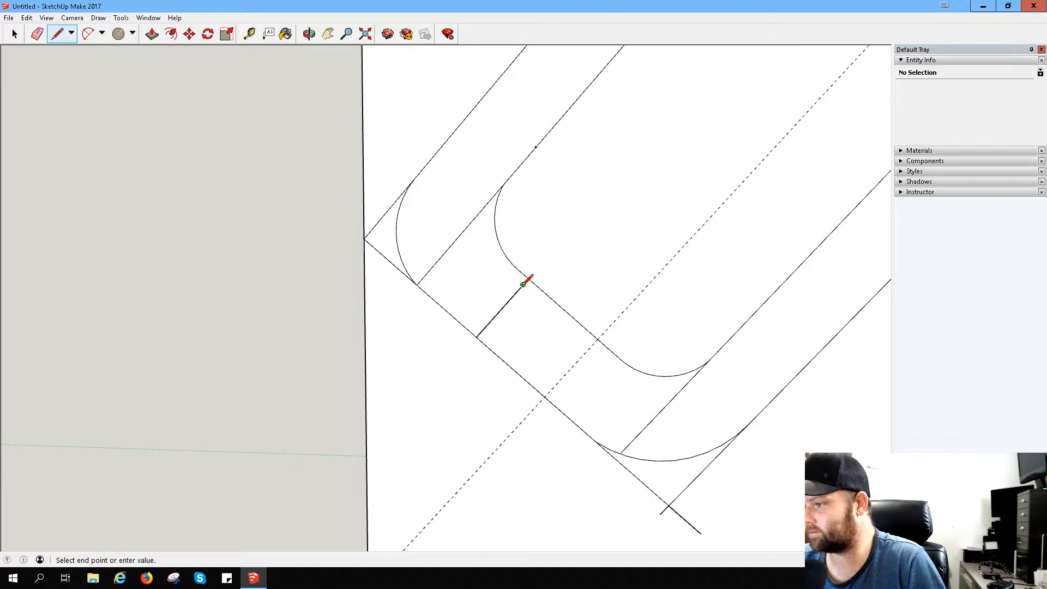
click(410, 185)
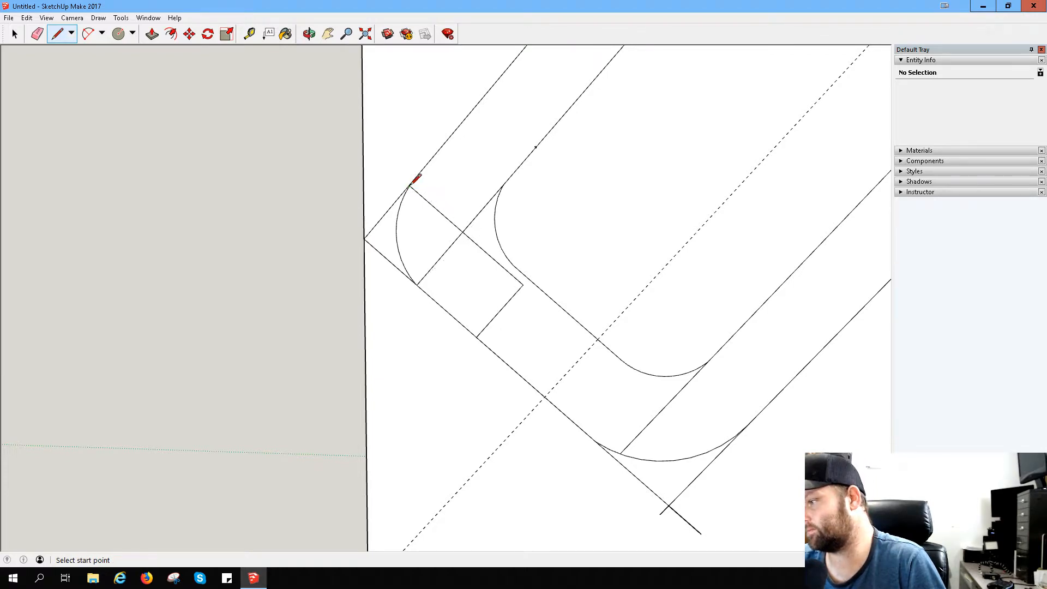
click(522, 285)
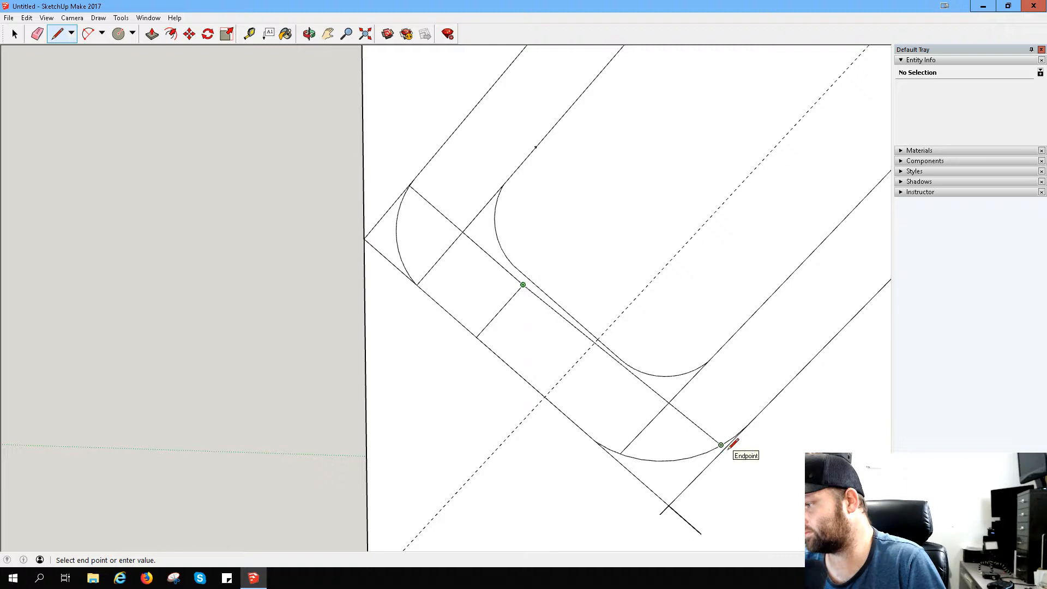
click(664, 408)
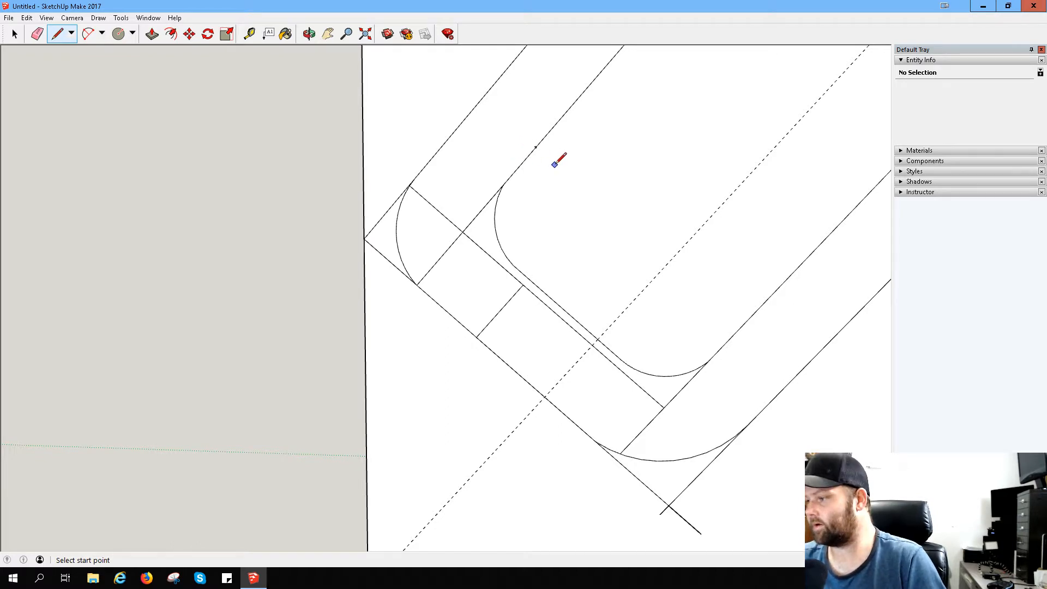
- Erase the upper segments of the rounded inner arc beside the hook's short inner edge
click(39, 35)
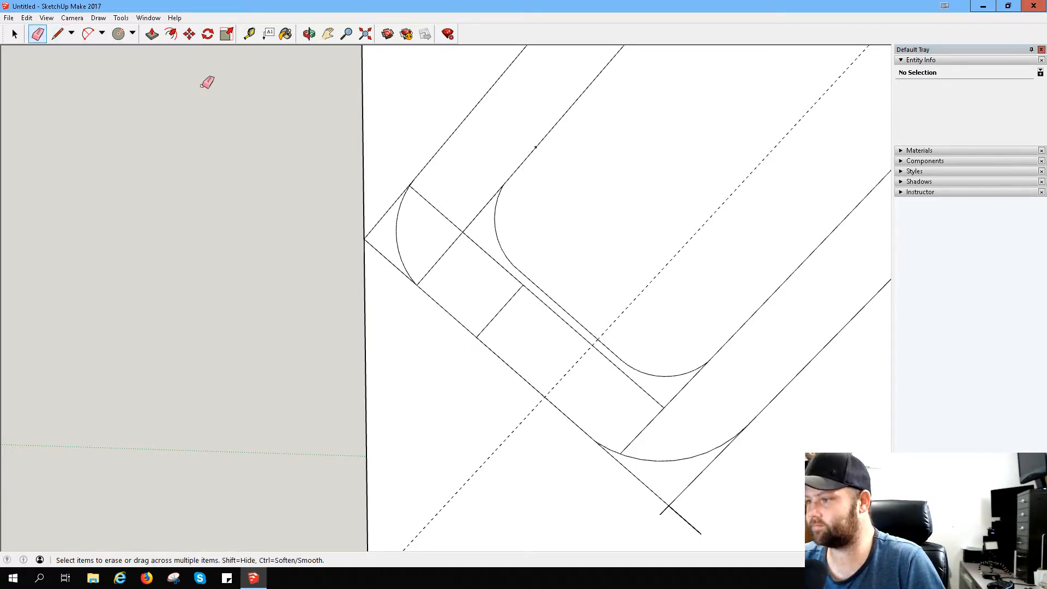
click(495, 219)
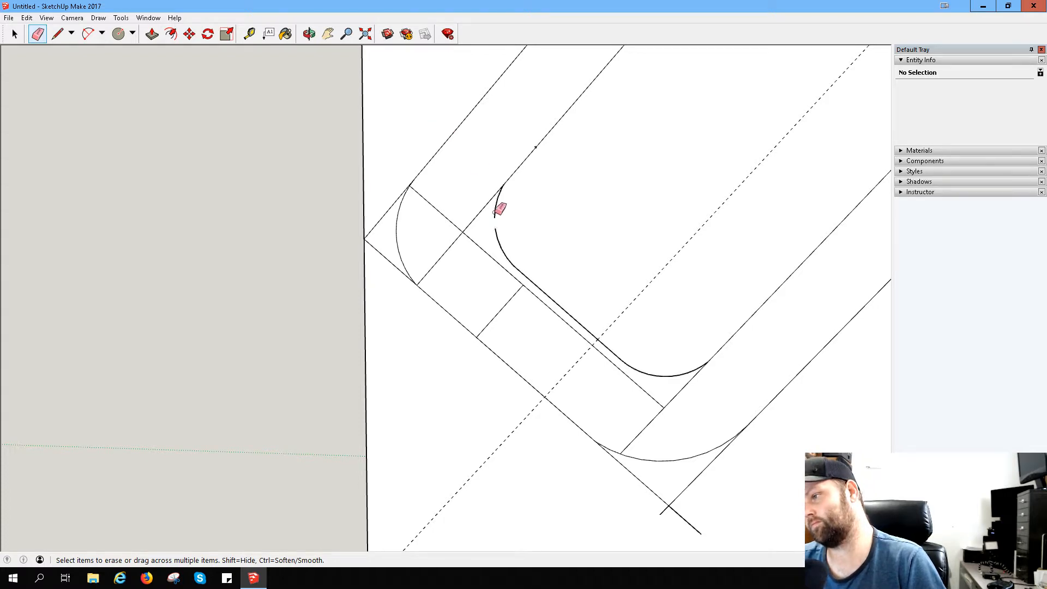
mouse_move(504, 203)
mouse_down()
mouse_move(509, 243)
mouse_move(509, 189)
mouse_up()
scroll(511, 189, up, 4)
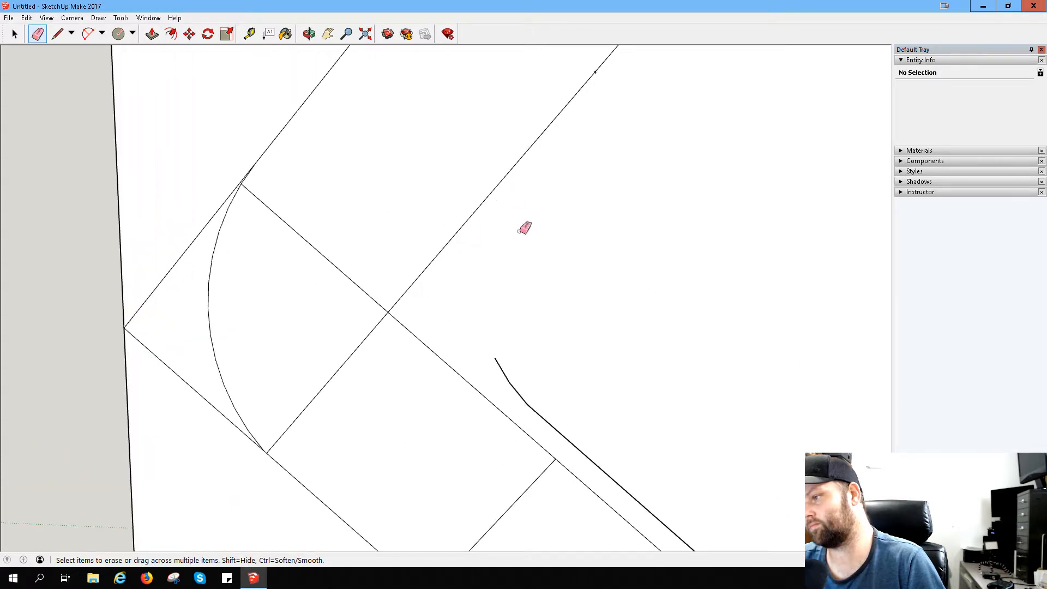
scroll(559, 192, down, 3)
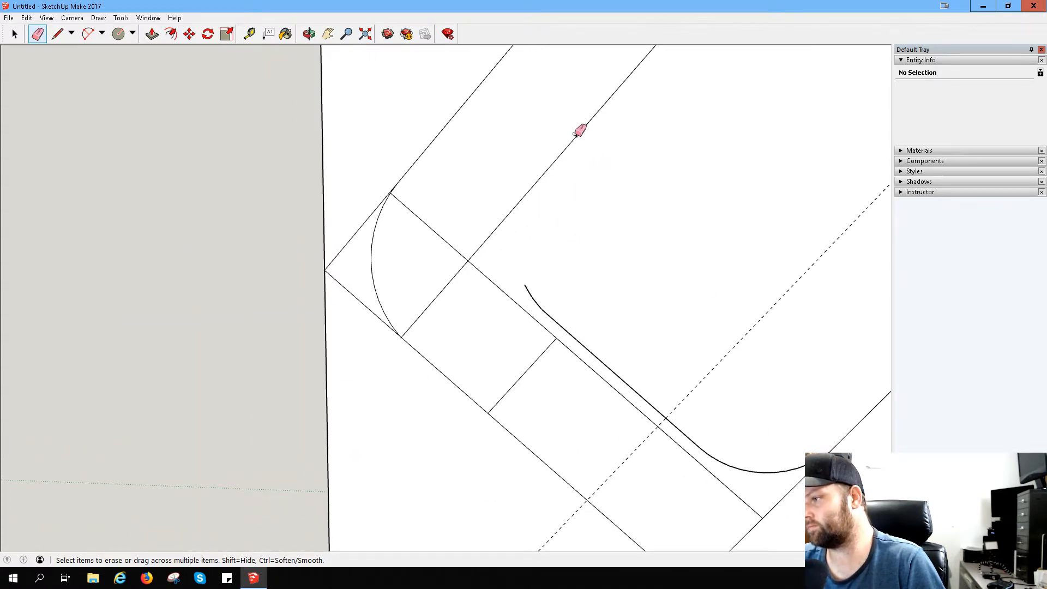
- Erase the stray mark with its adjoining edge and redraw the hook's short inner edge straight to the new inner bottom line
drag(577, 133, 580, 130)
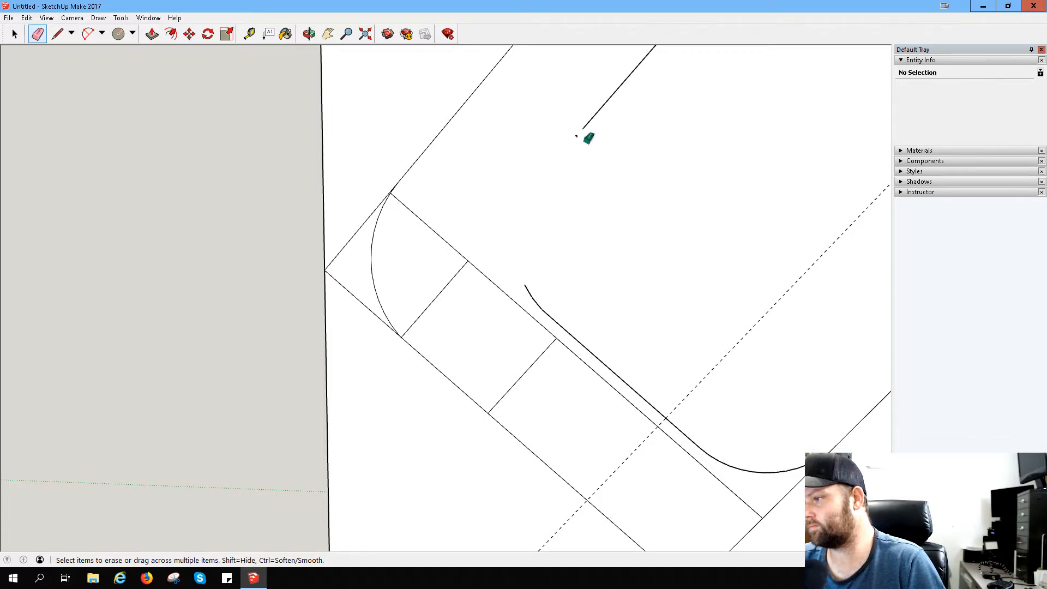
click(577, 135)
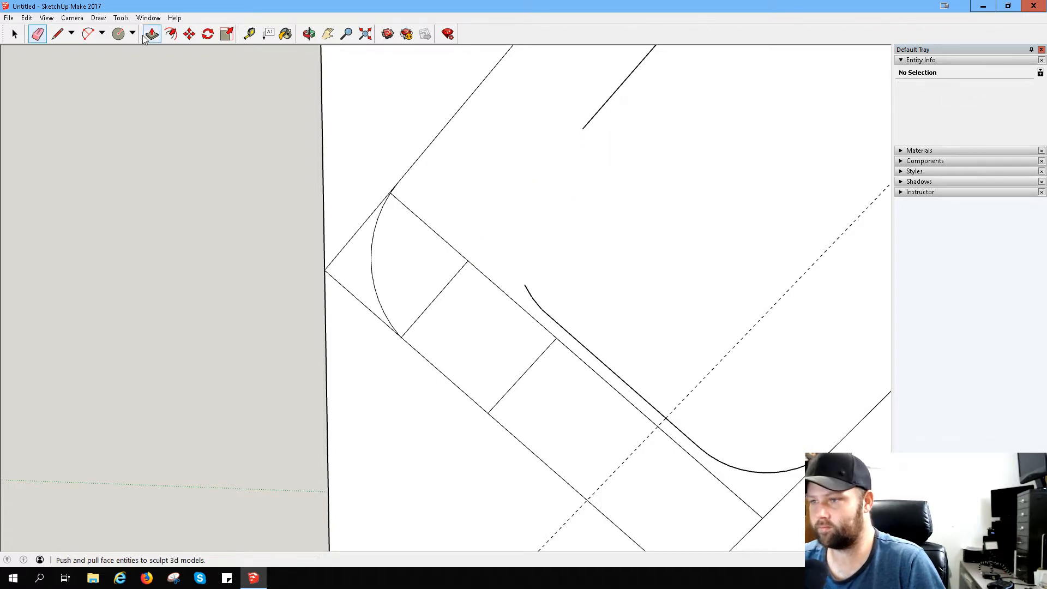
key(l)
click(582, 128)
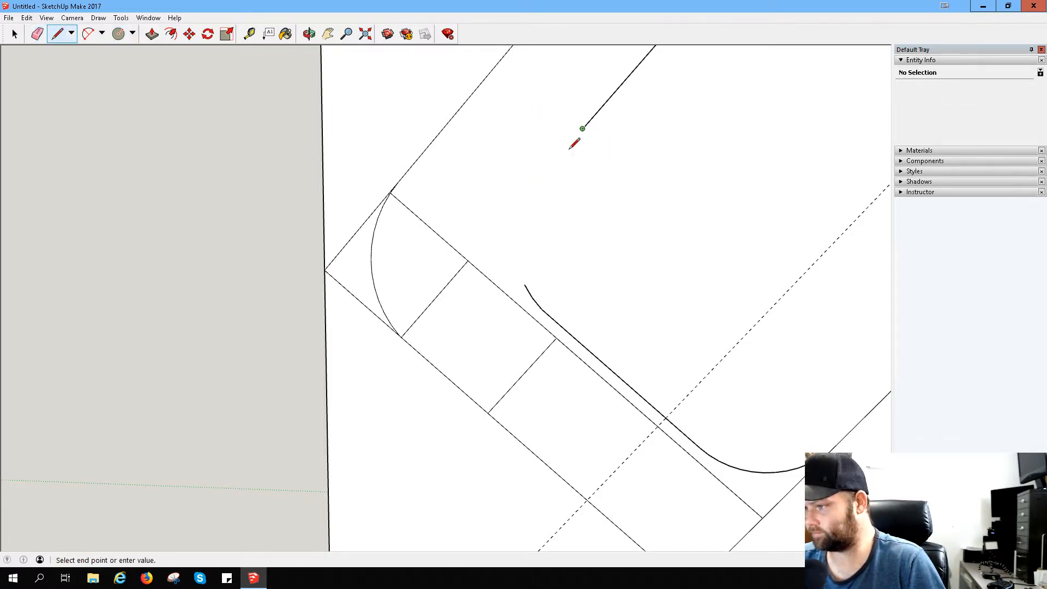
click(468, 261)
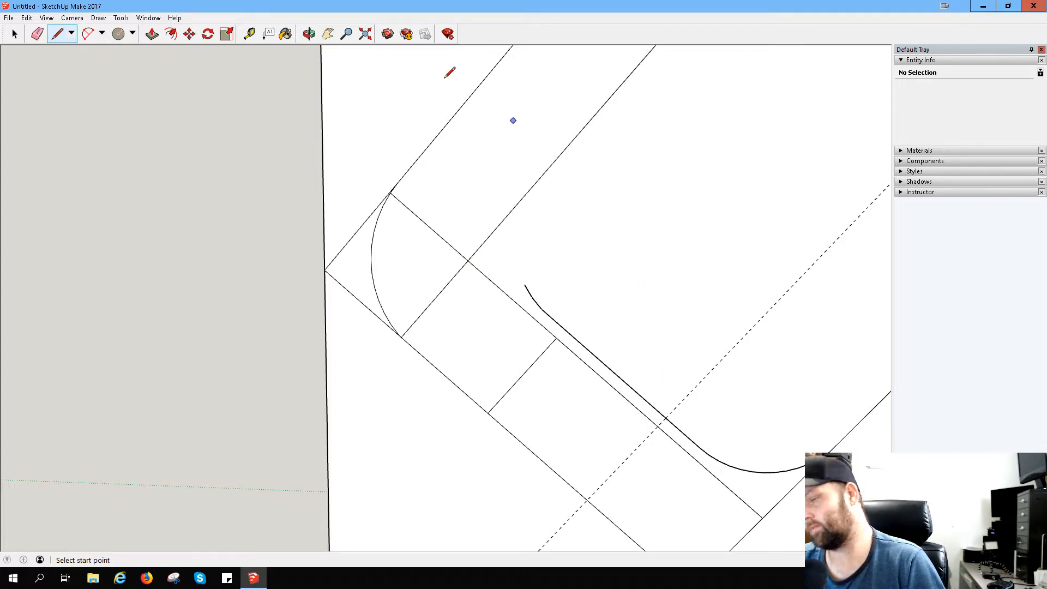
- Erase the old inner bottom line, the remaining inner arc segments at both its ends and the dashed guide
click(37, 34)
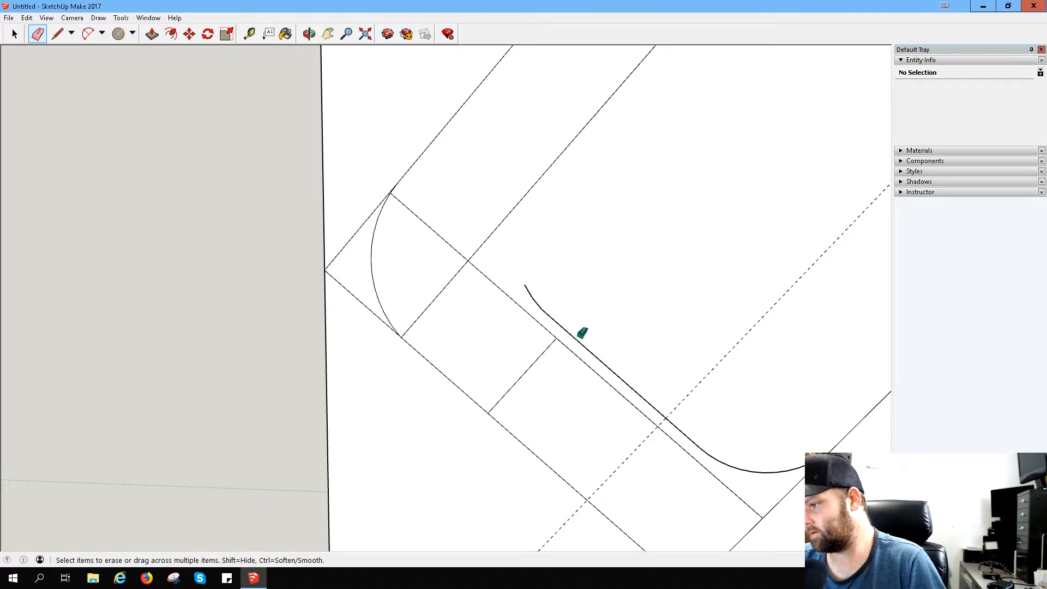
click(580, 339)
click(533, 294)
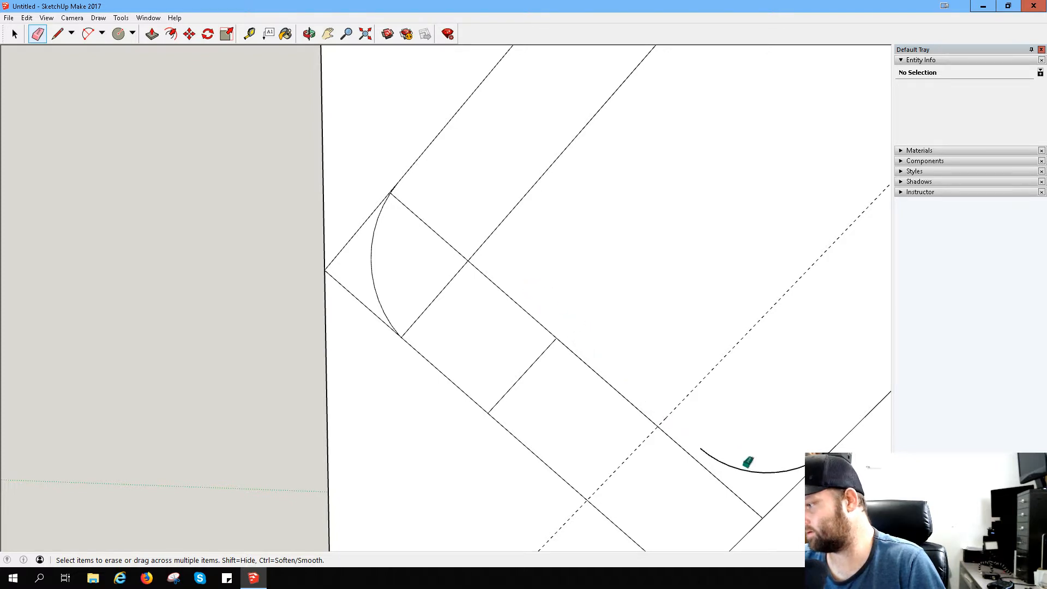
click(747, 470)
mouse_move(707, 397)
mouse_down()
mouse_move(681, 371)
mouse_move(668, 378)
mouse_up()
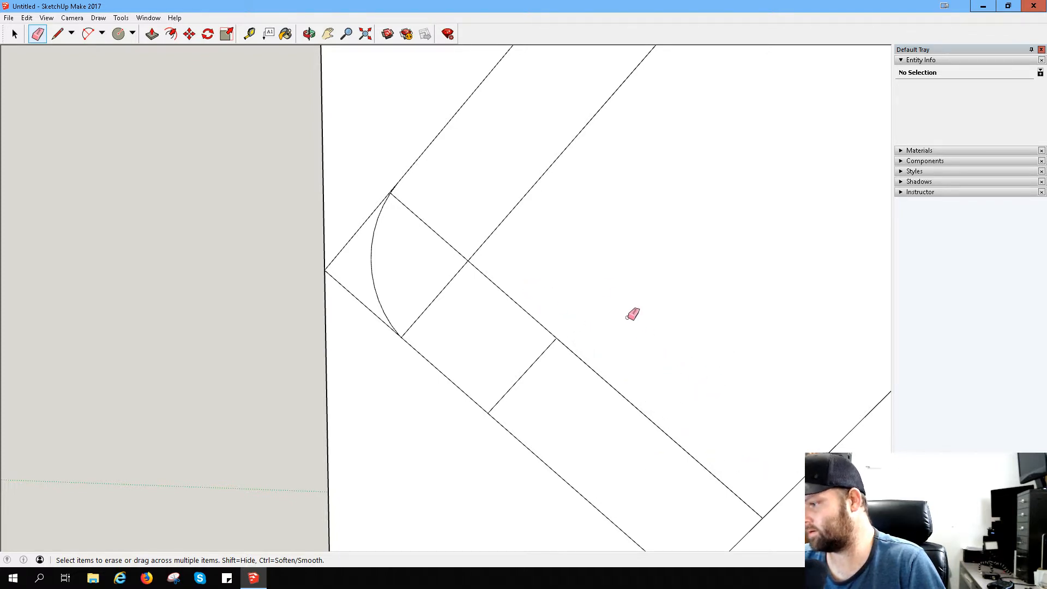
- Erase the rounded outer bottom arc and the inner line's leftover extension inside that corner
scroll(584, 304, down, 1)
scroll(599, 327, down, 1)
scroll(638, 447, up, 1)
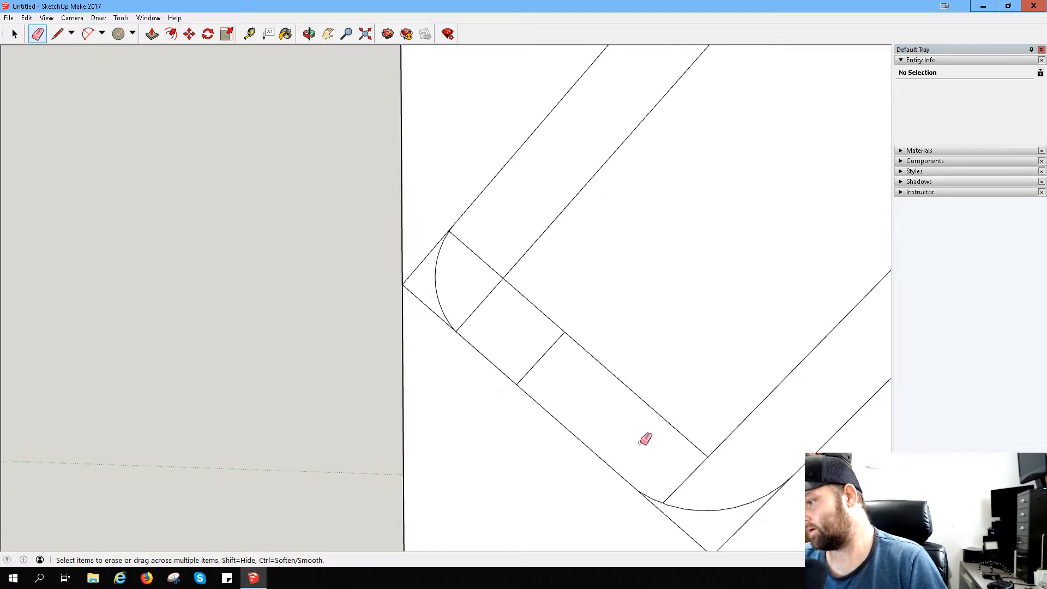
click(727, 509)
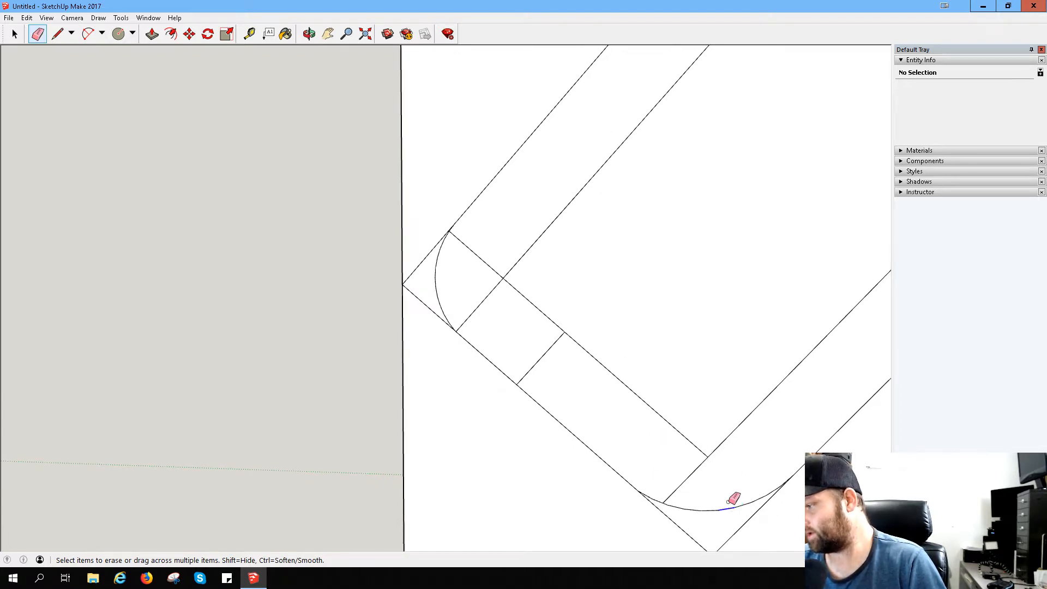
click(747, 507)
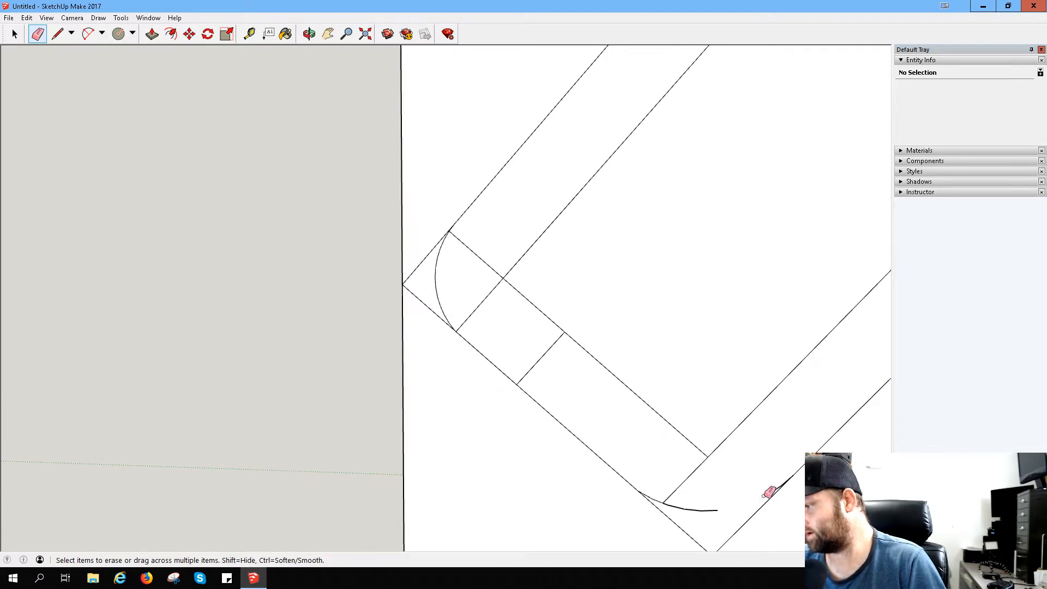
click(692, 508)
mouse_move(676, 506)
mouse_down()
mouse_move(663, 498)
mouse_move(714, 512)
mouse_up()
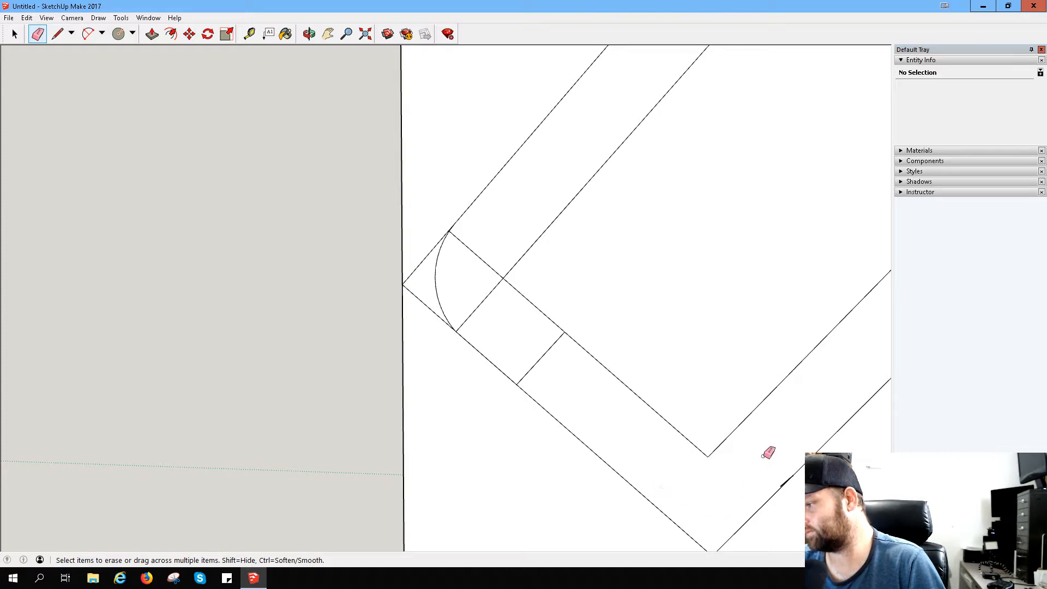
- Erase the short perpendicular line across the hook's bottom strip
scroll(799, 478, down, 2)
middle_drag(804, 511, 776, 395)
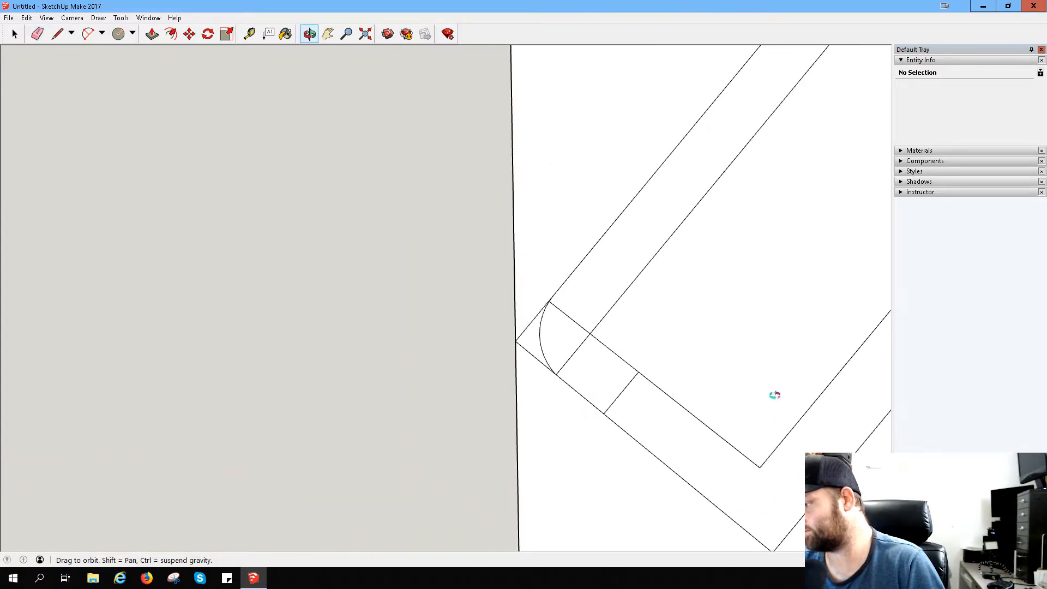
scroll(843, 494, up, 2)
scroll(802, 488, up, 3)
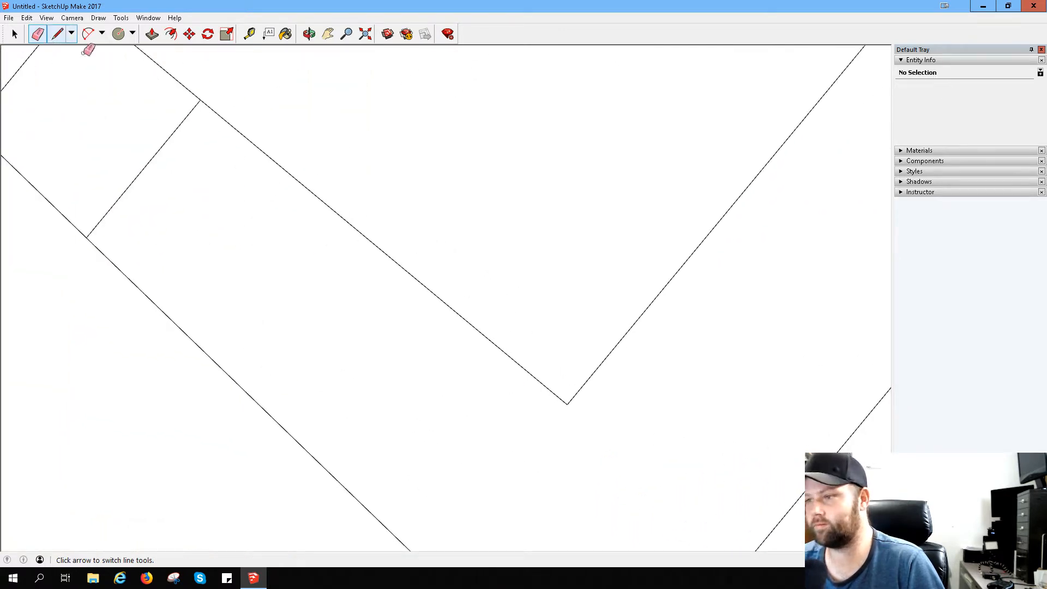
scroll(140, 119, down, 3)
click(145, 143)
middle_drag(89, 103, 166, 140)
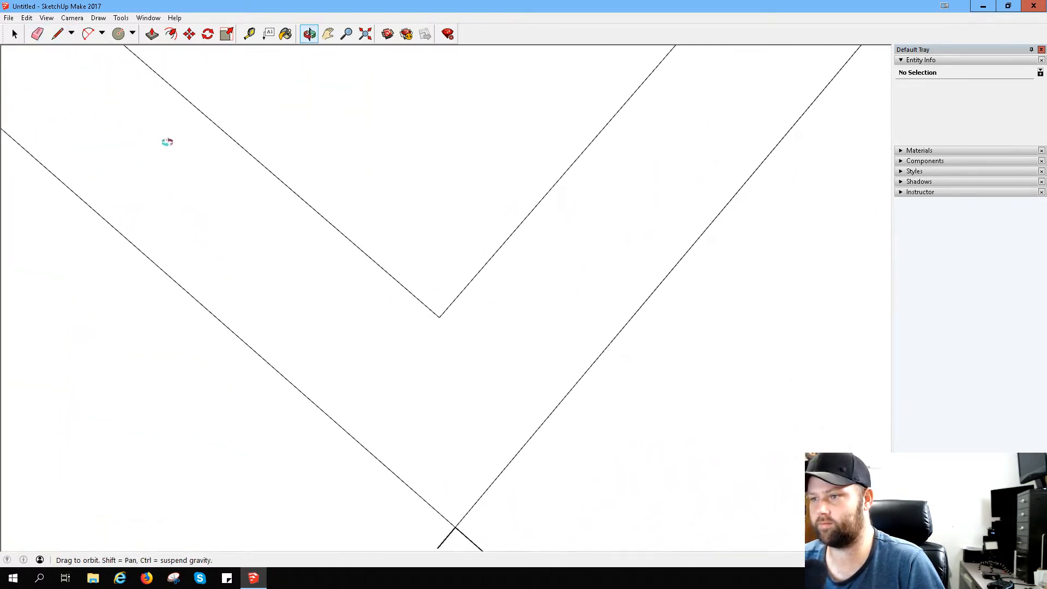
- Draw a horizontal line from the remaining outer arc's midpoint to just past the hook's inner corner intersection
click(328, 35)
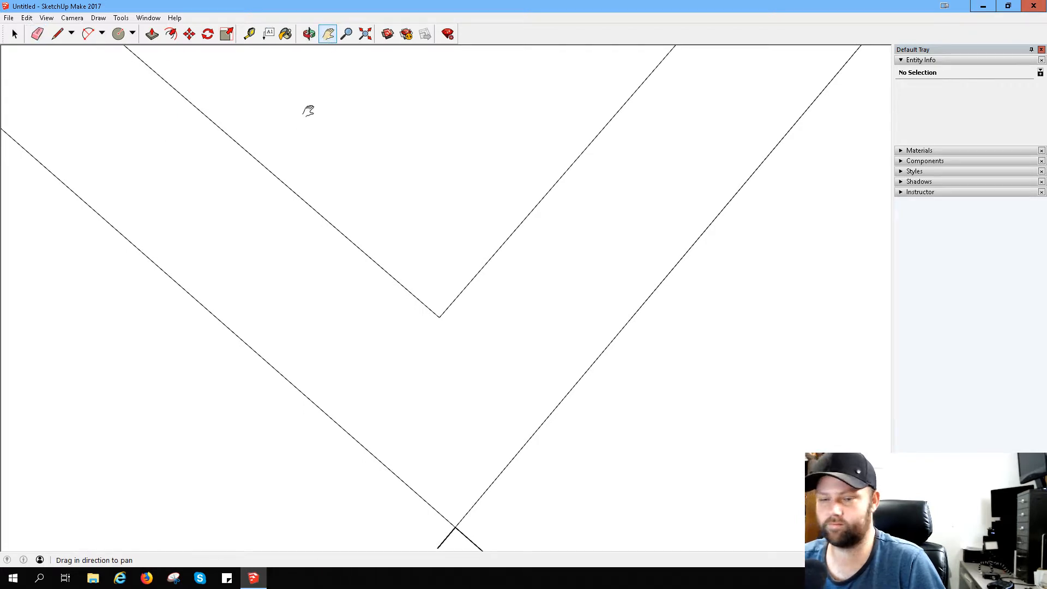
mouse_move(283, 189)
mouse_down()
mouse_move(650, 382)
mouse_move(676, 415)
mouse_up()
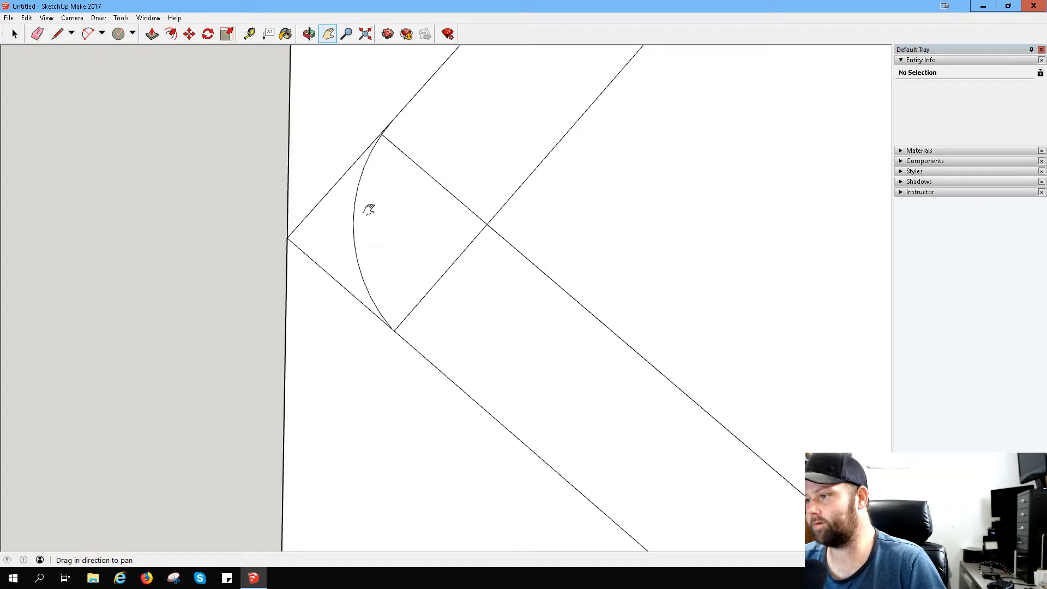
click(57, 34)
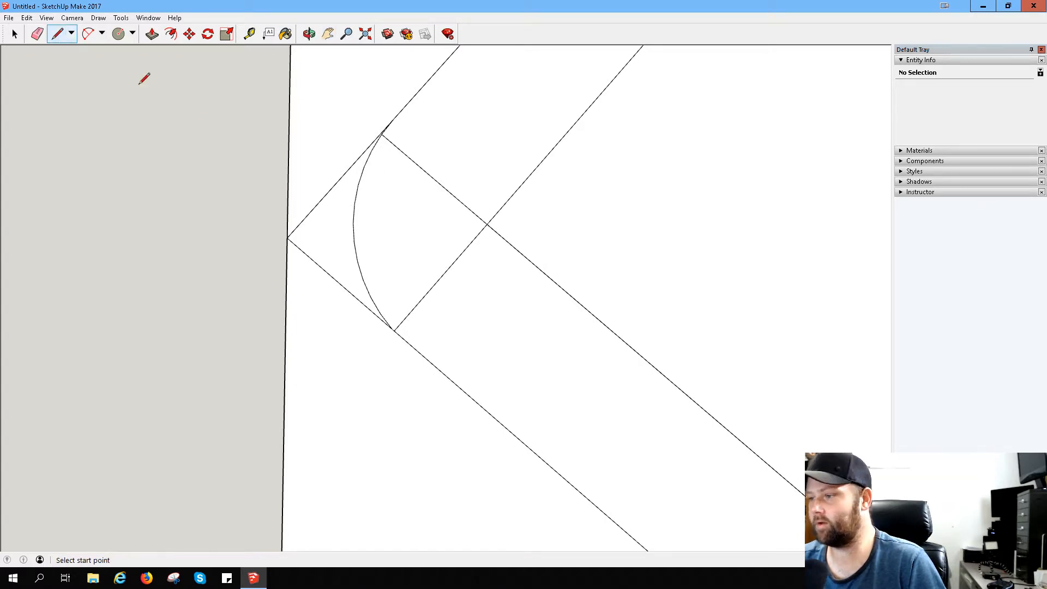
click(353, 223)
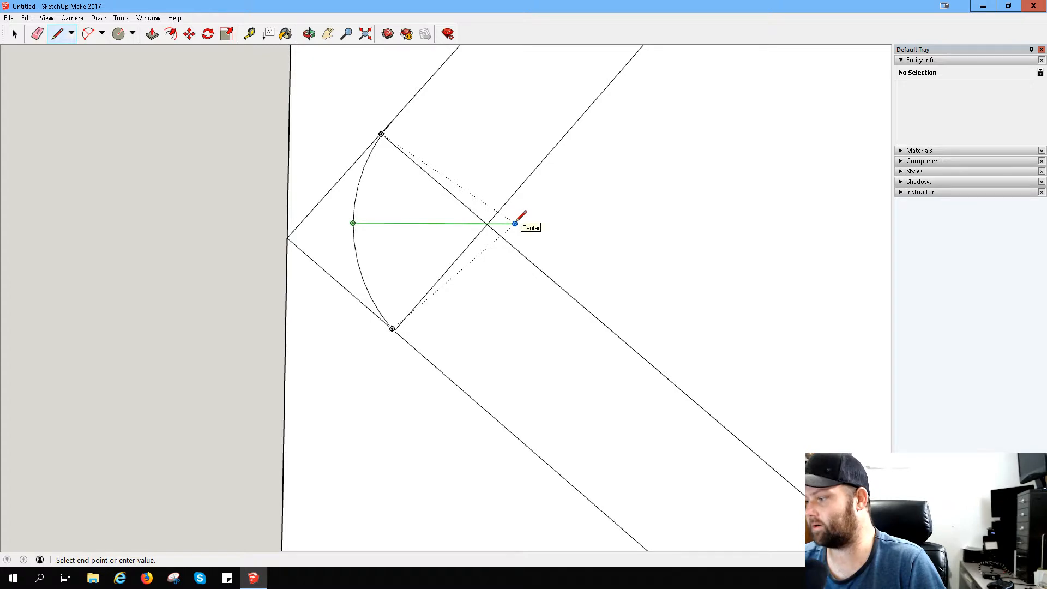
click(487, 223)
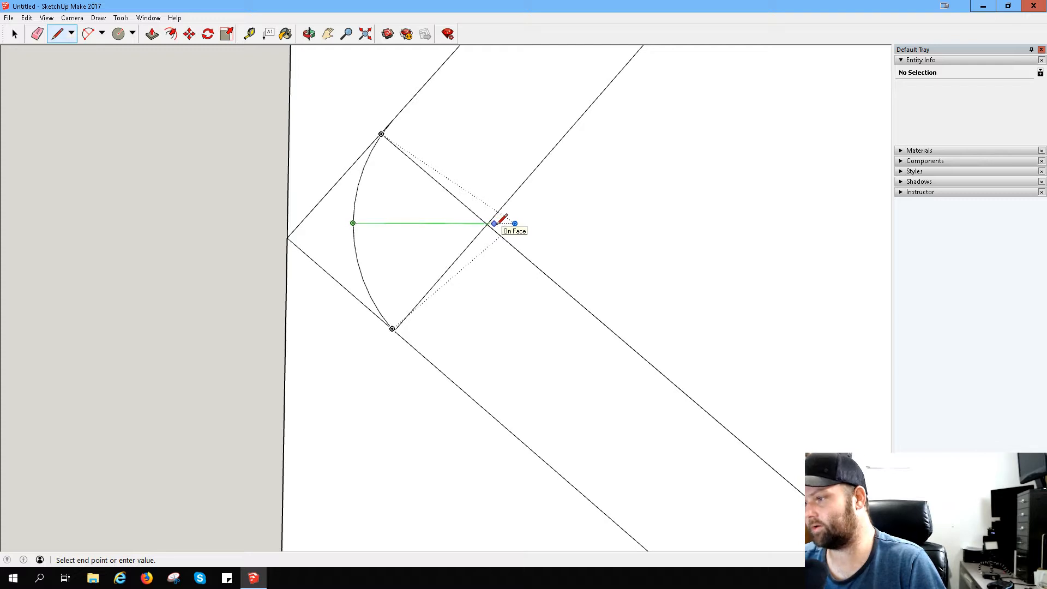
click(494, 224)
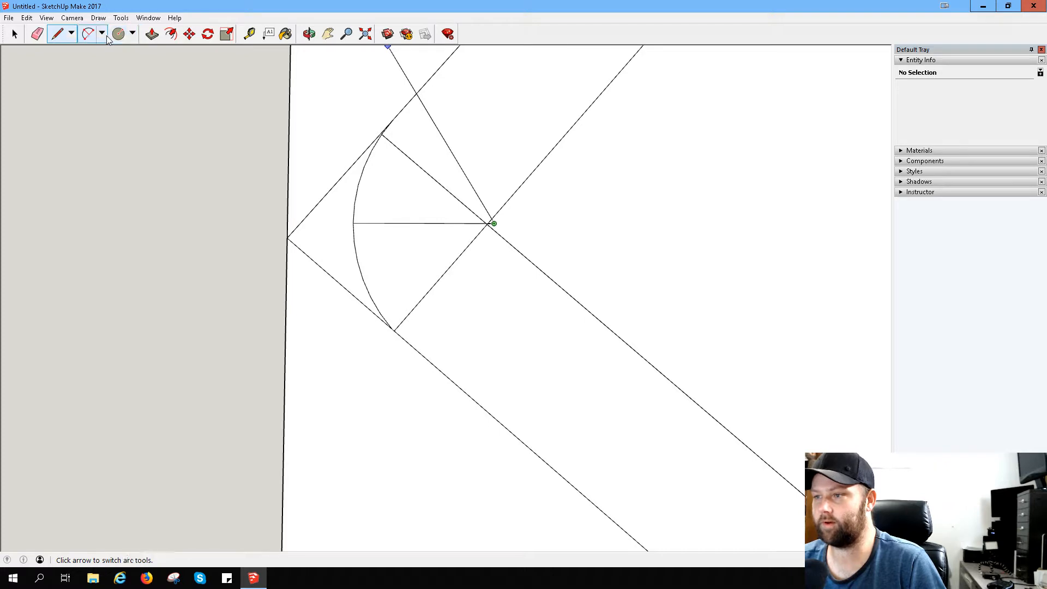
click(88, 33)
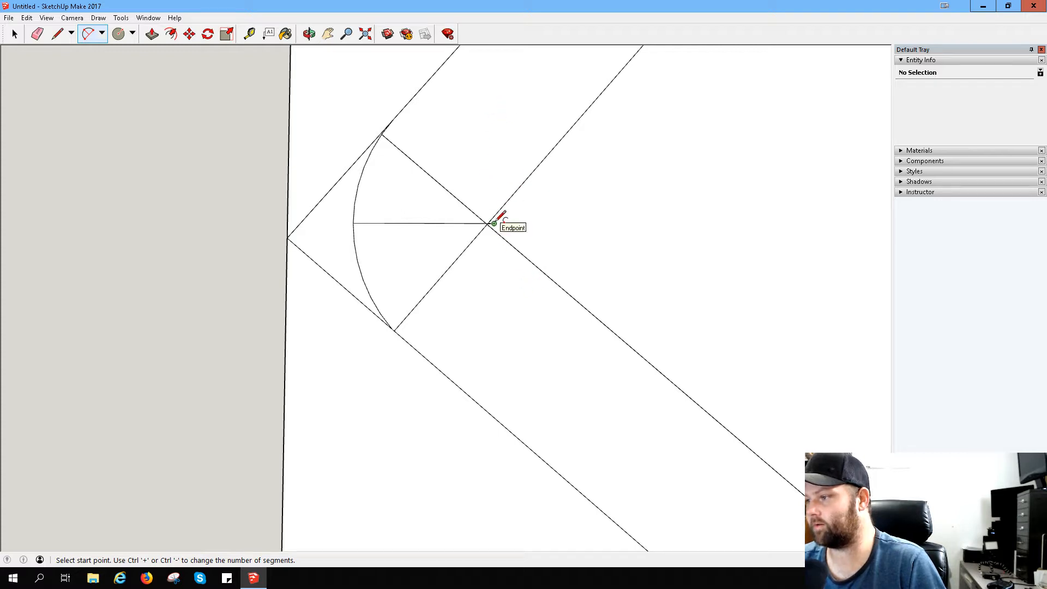
click(509, 243)
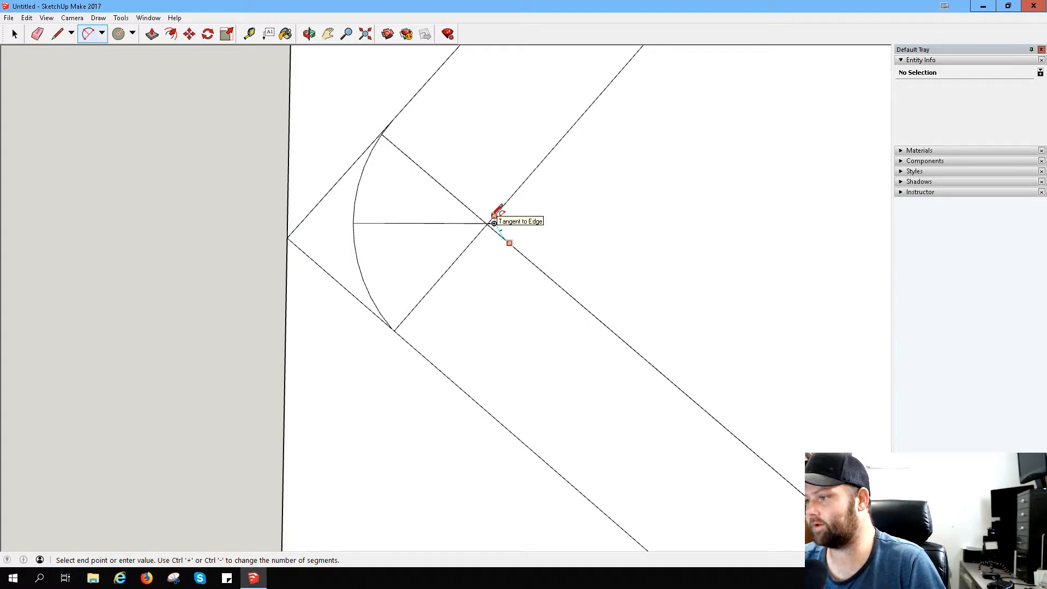
click(494, 223)
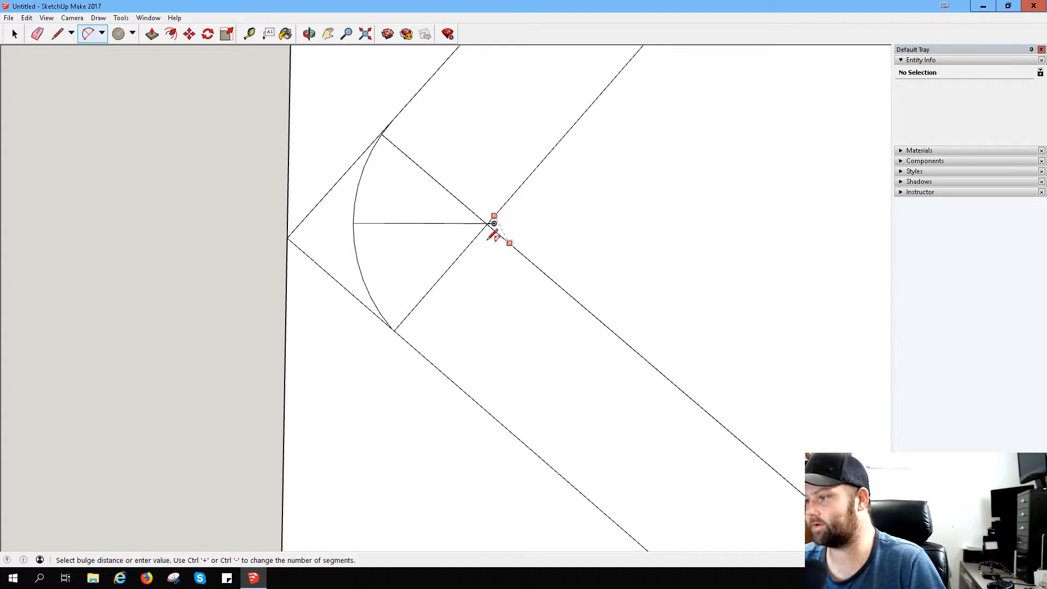
key(Escape)
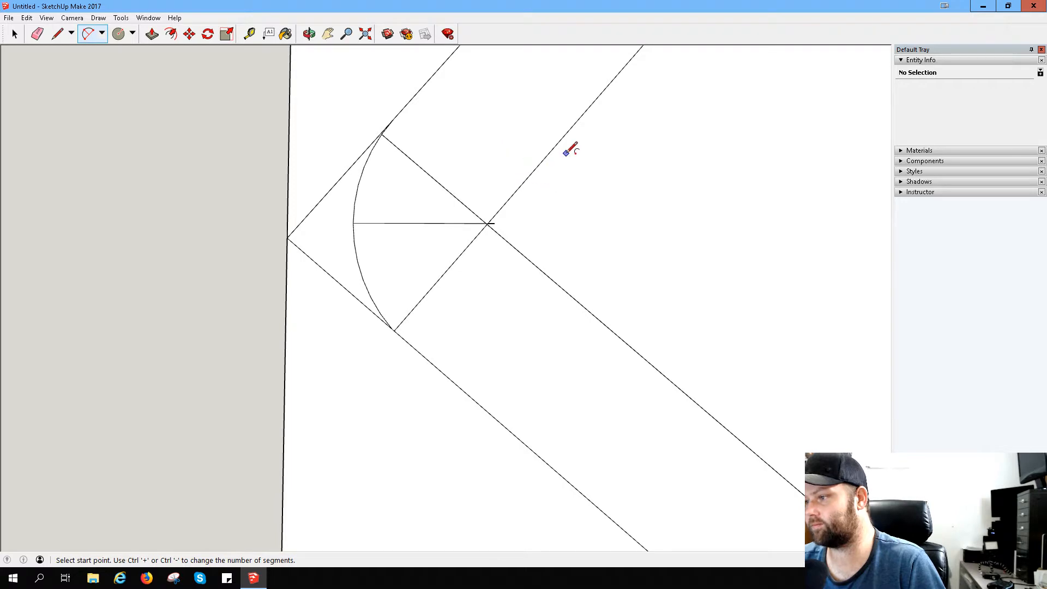
- Draw short vertical lines up and down from the horizontal line's inner end to the hook's two inner edges
middle_drag(400, 145, 380, 186)
middle_drag(398, 112, 357, 143)
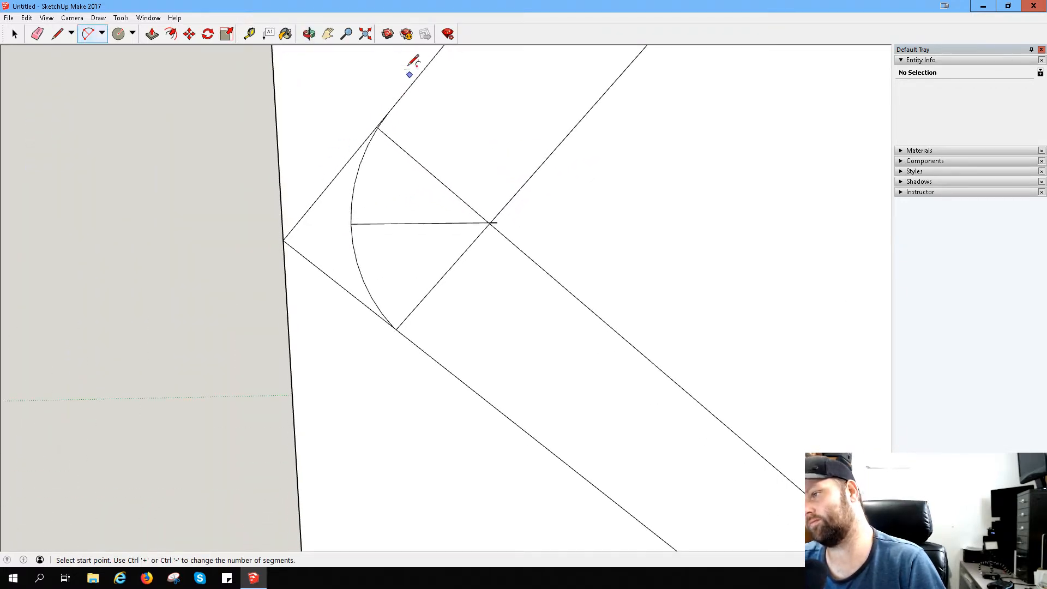
key(h)
drag(386, 117, 407, 356)
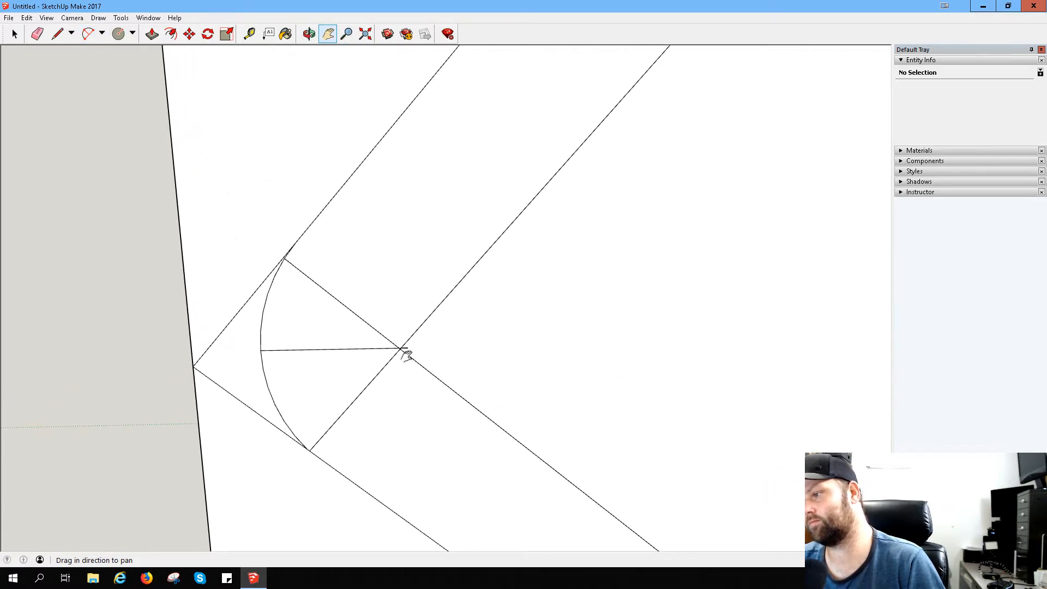
scroll(406, 356, up, 2)
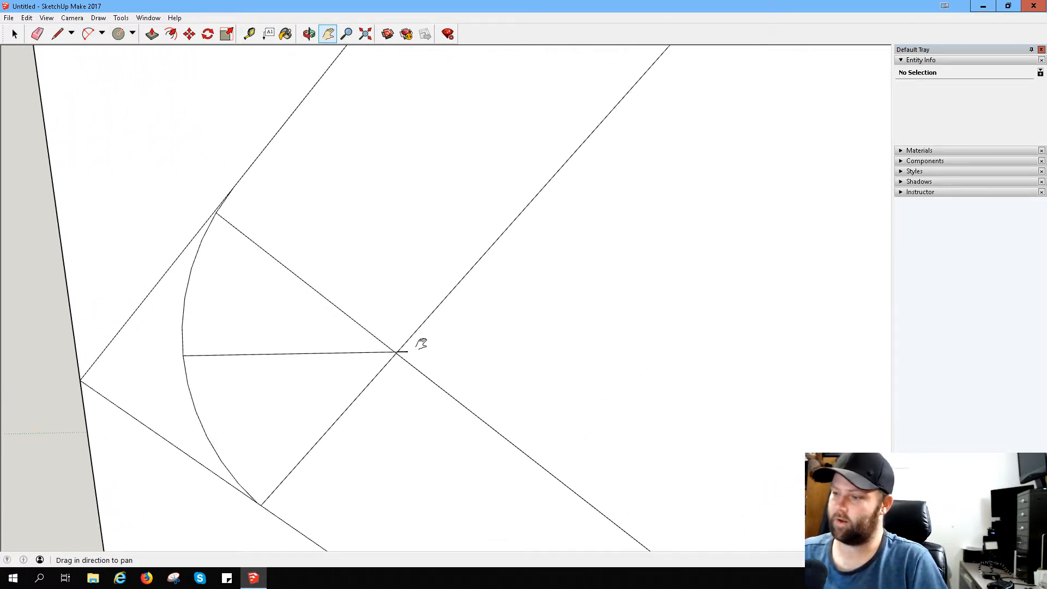
middle_drag(421, 343, 380, 352)
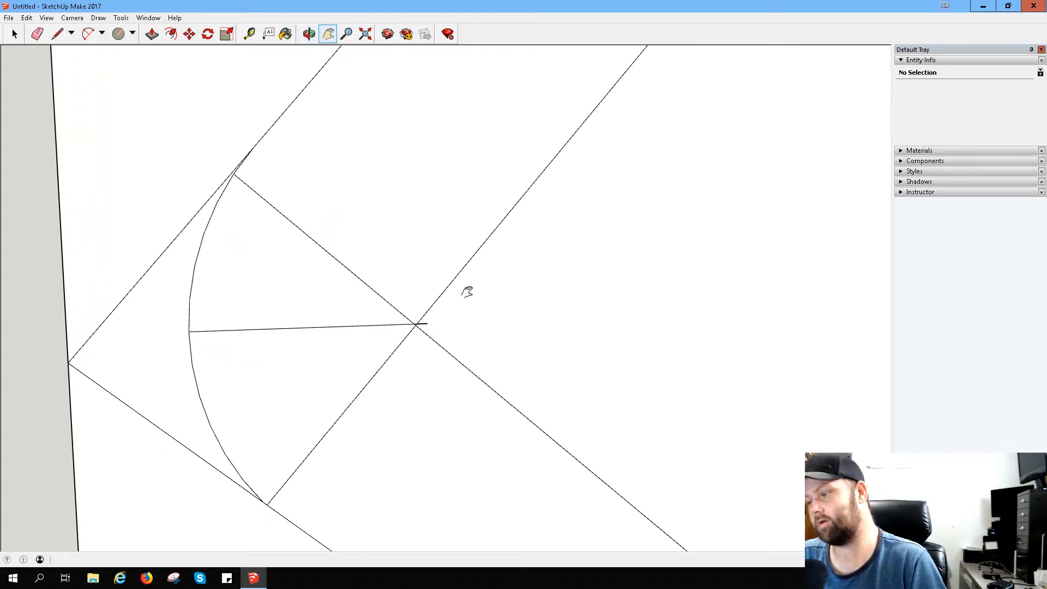
click(60, 35)
click(88, 33)
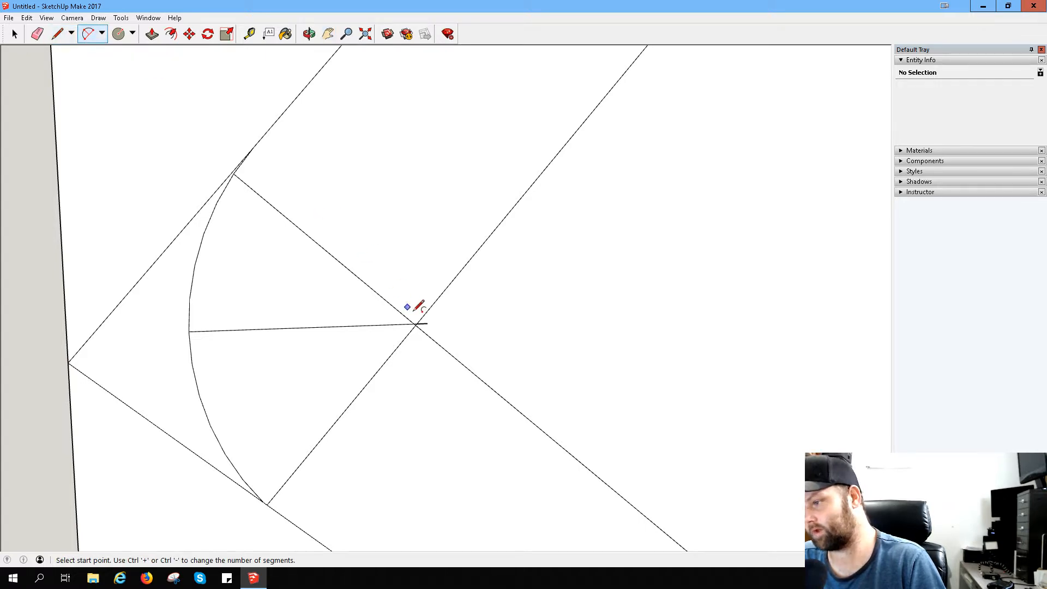
click(61, 35)
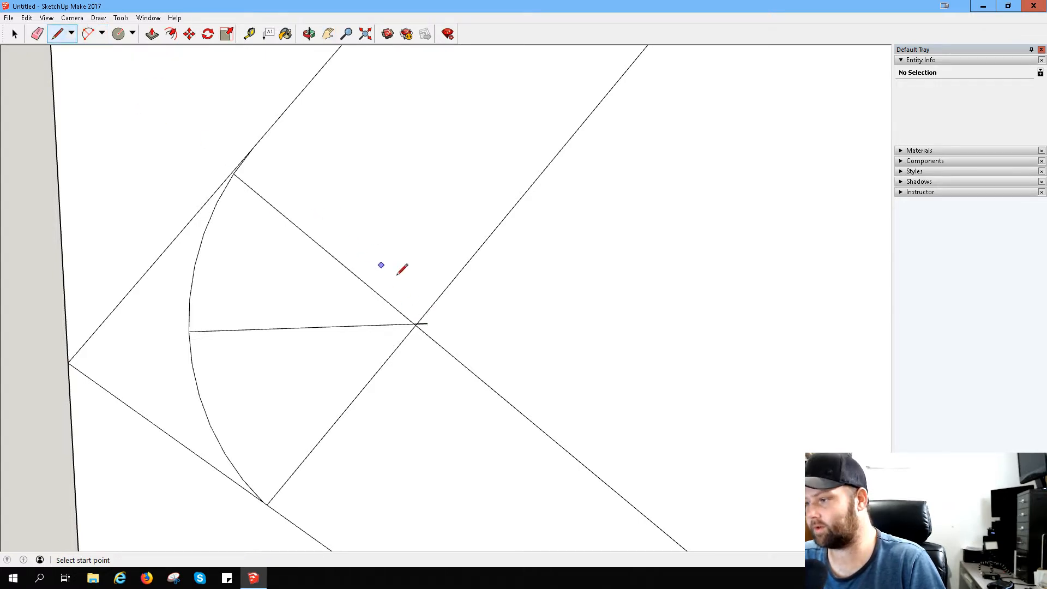
click(427, 323)
click(427, 311)
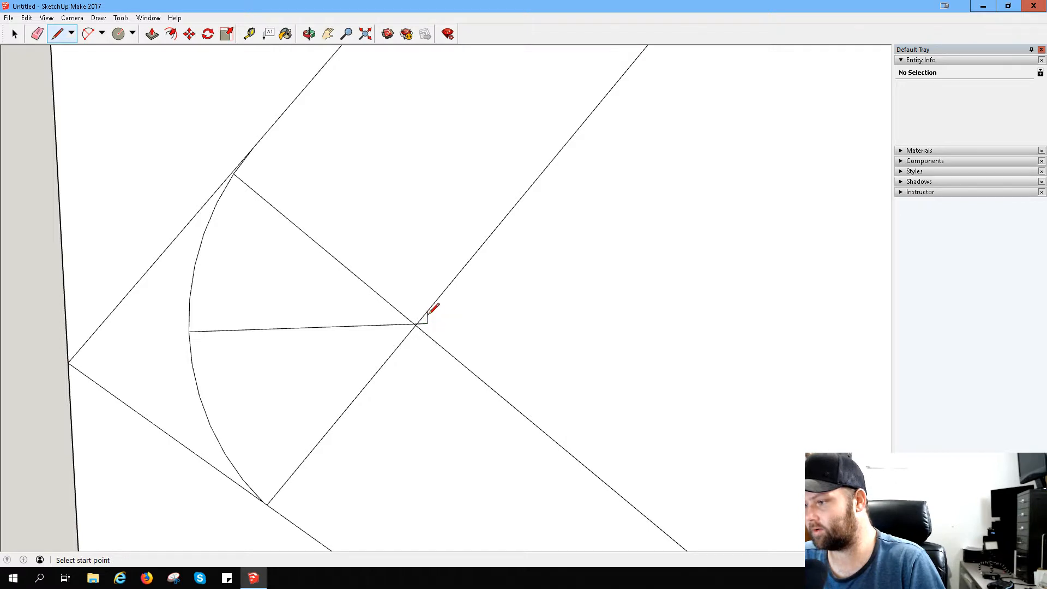
click(427, 323)
click(428, 336)
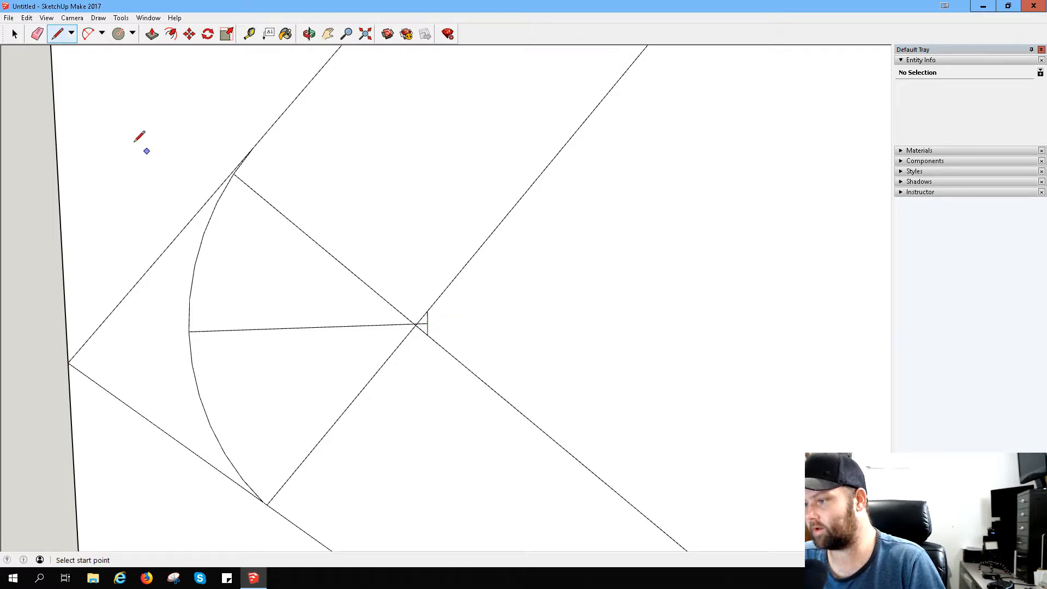
- Draw a second, longer vertical line between the two inner edges, just inside the first short vertical line
click(87, 34)
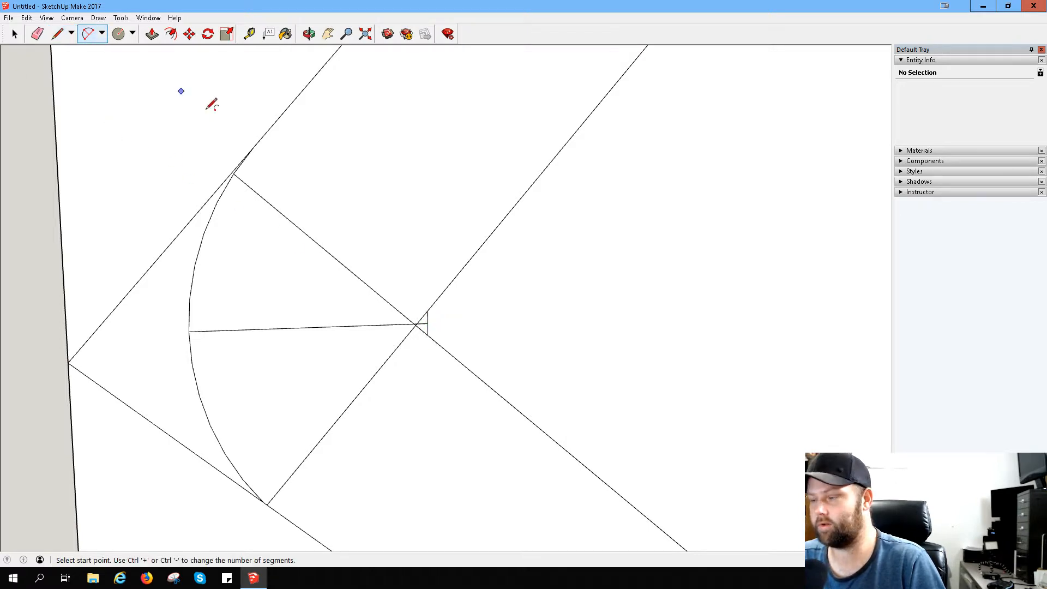
click(428, 334)
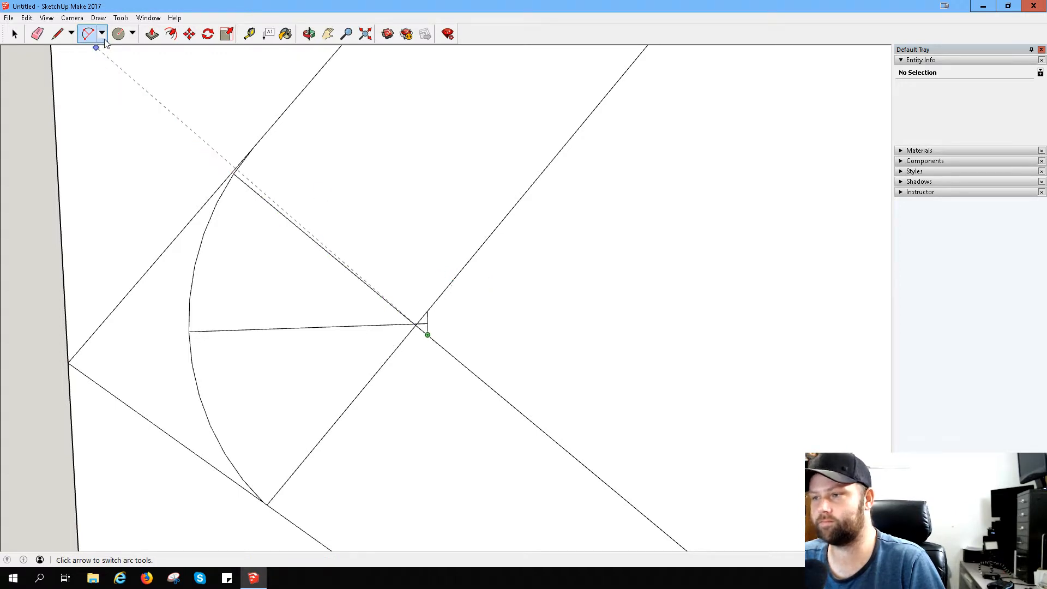
key(l)
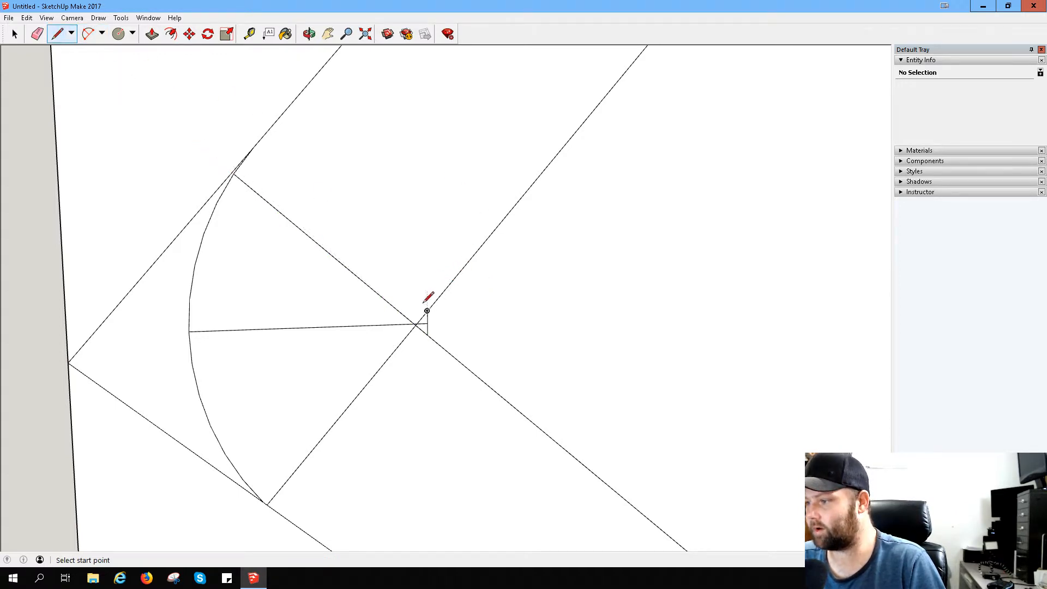
click(427, 310)
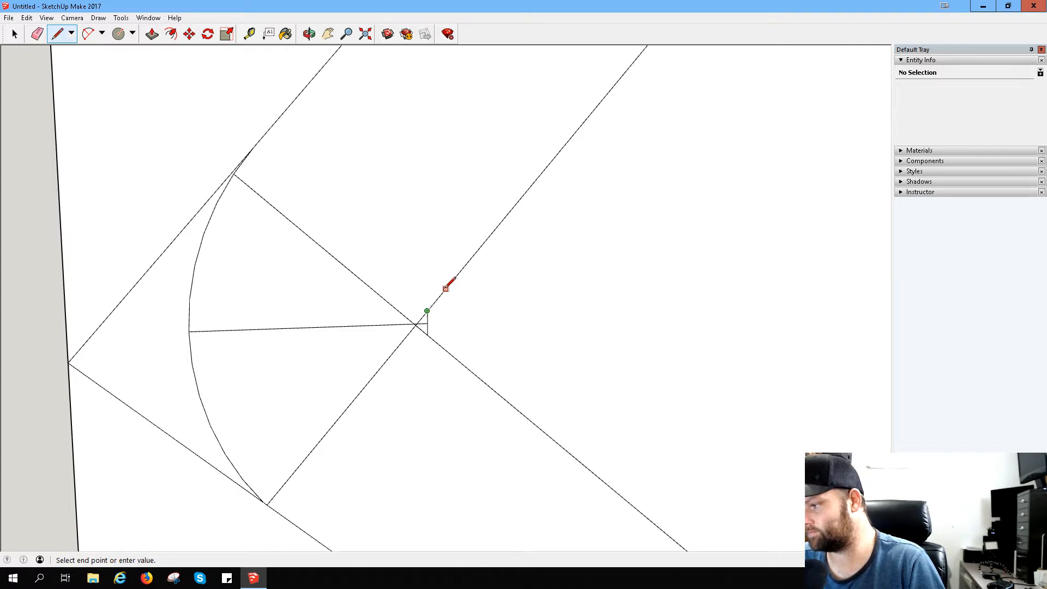
key(Escape)
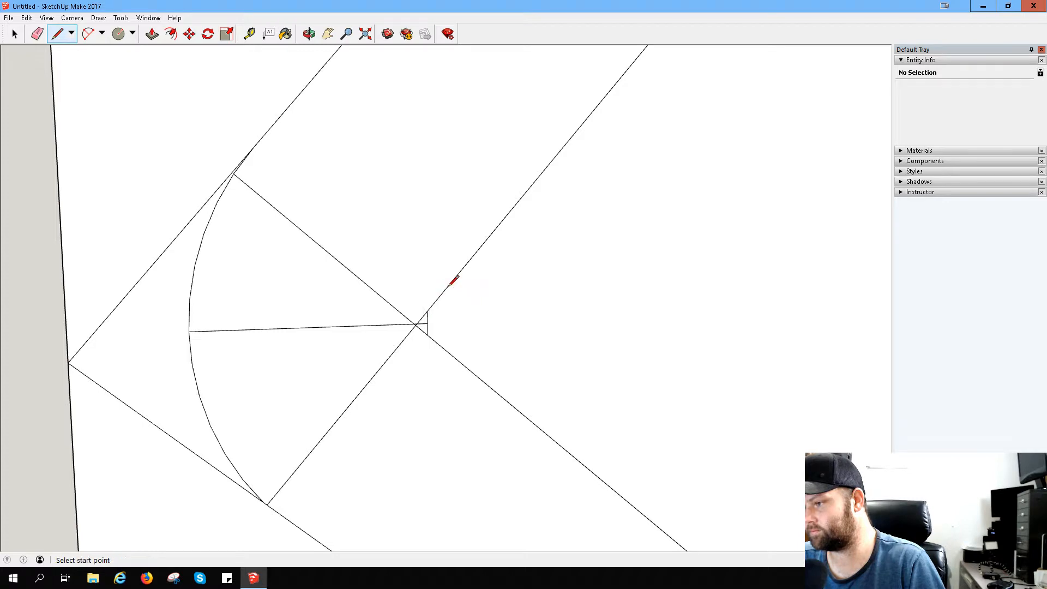
click(445, 289)
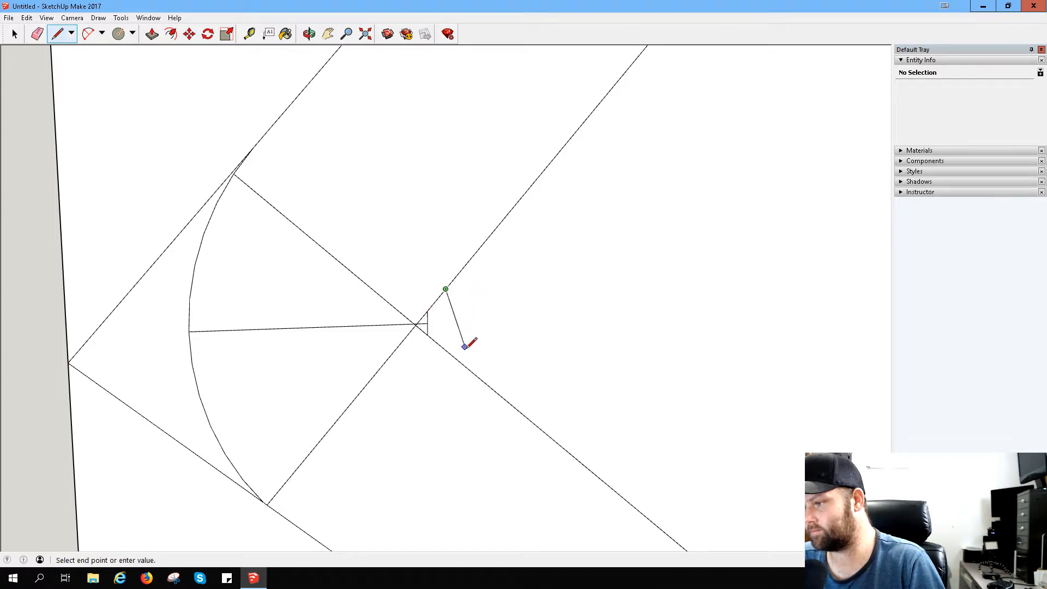
click(445, 349)
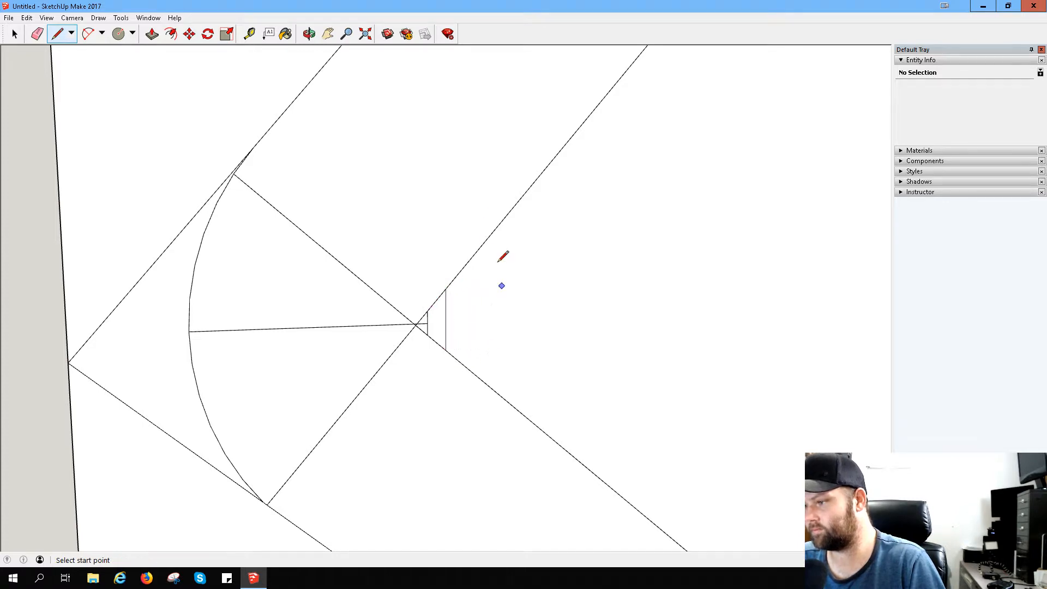
- Try to draw a two-point arc between the longer vertical line's ends, bulging outward to the horizontal line's inner endpoint
click(89, 34)
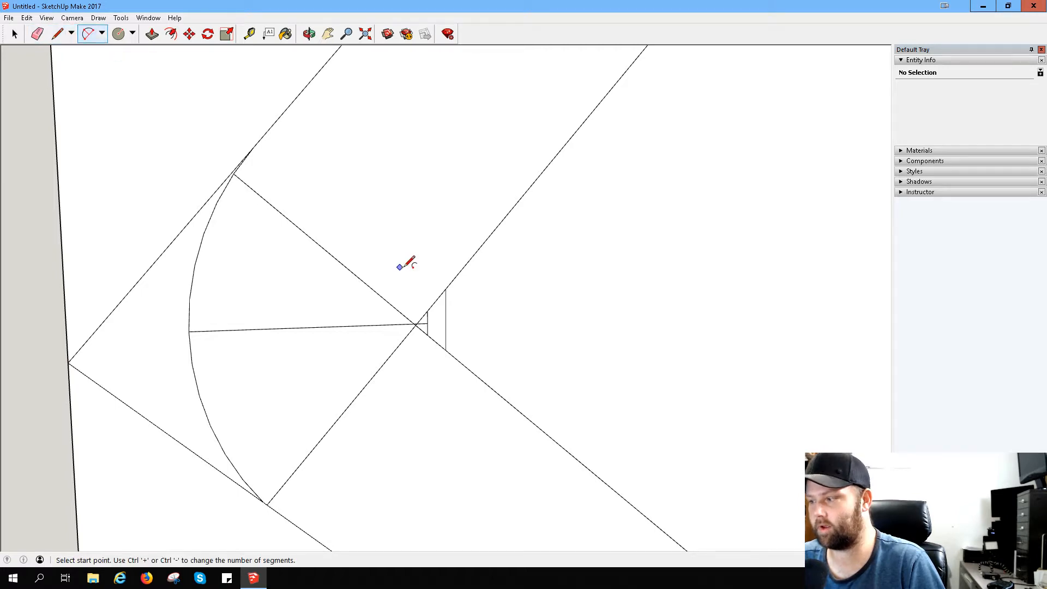
click(446, 289)
click(445, 350)
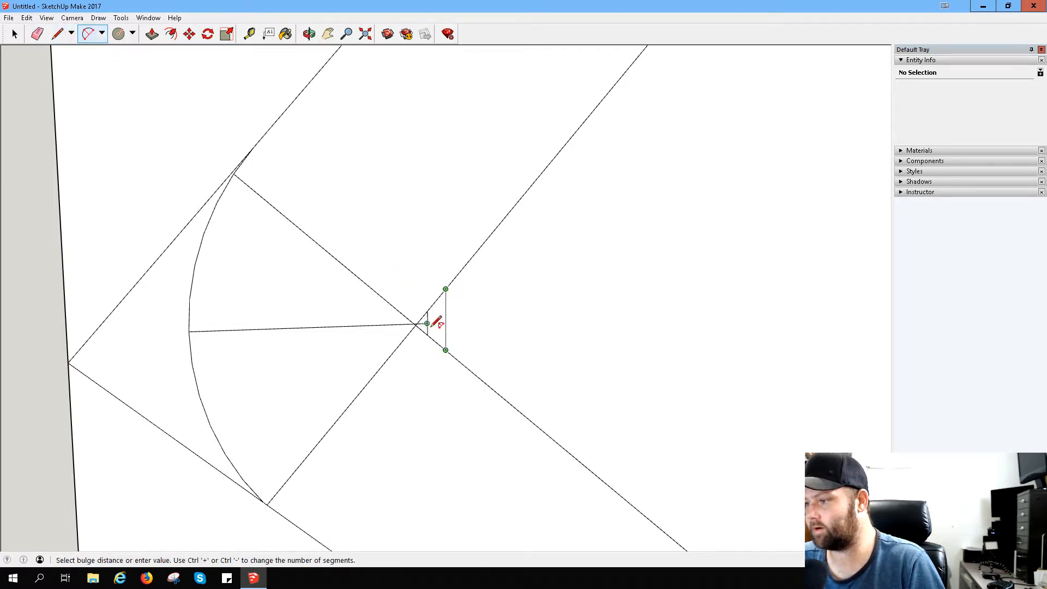
click(427, 323)
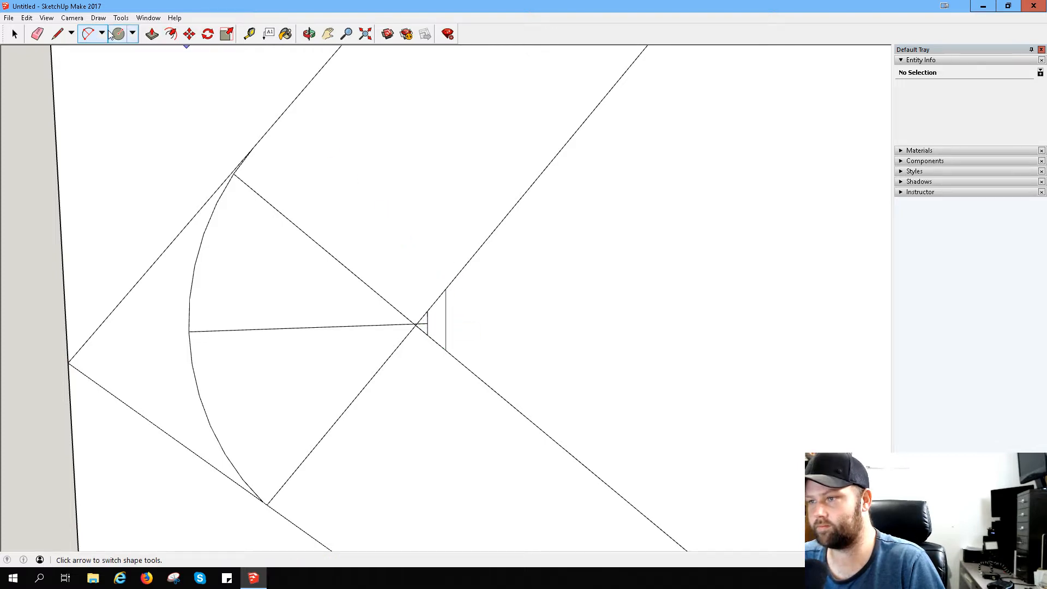
click(446, 349)
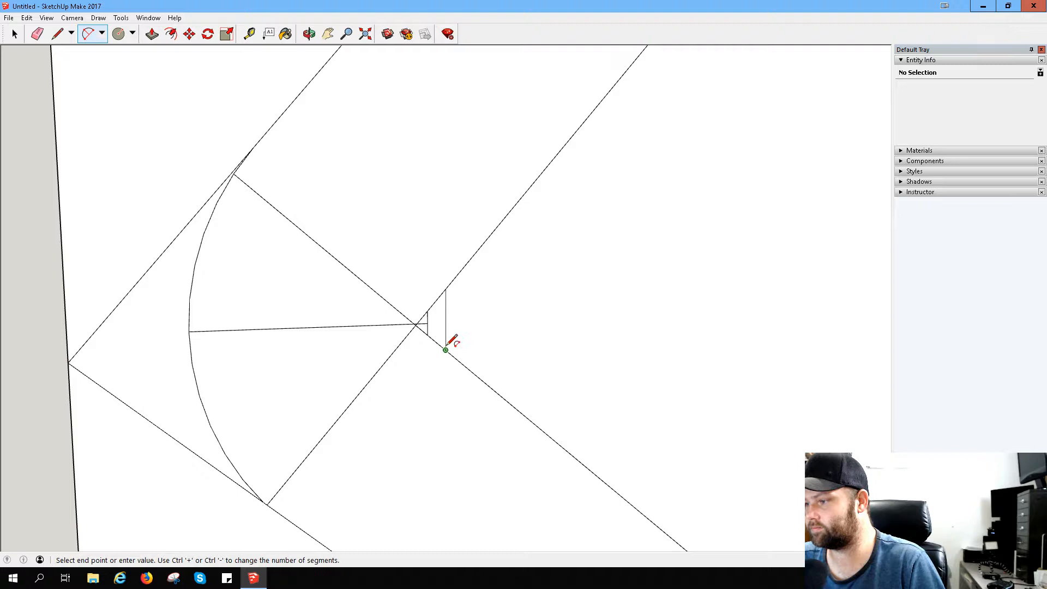
click(445, 289)
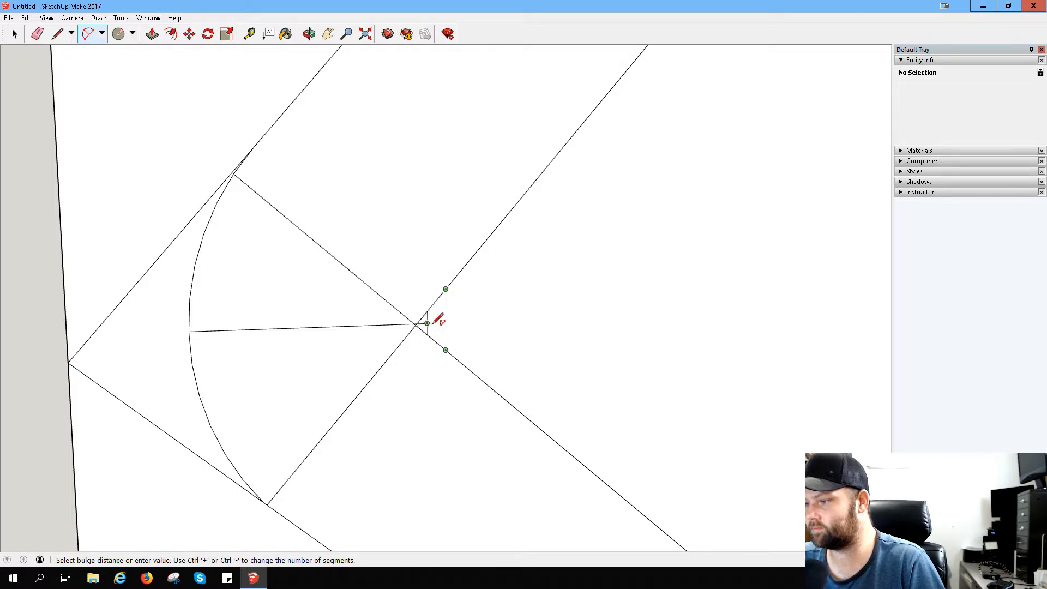
click(441, 322)
click(446, 349)
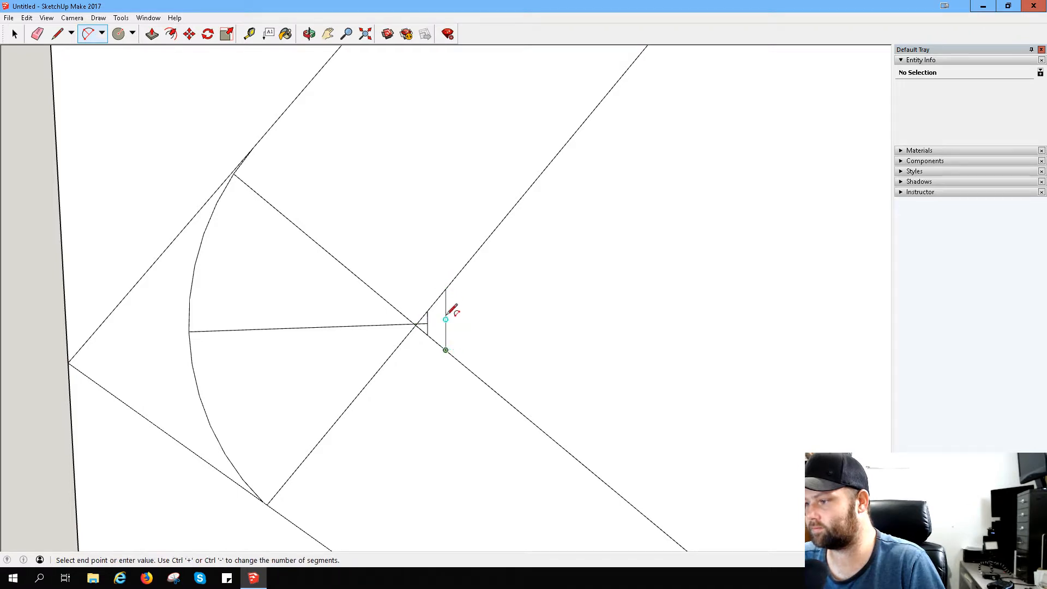
click(445, 288)
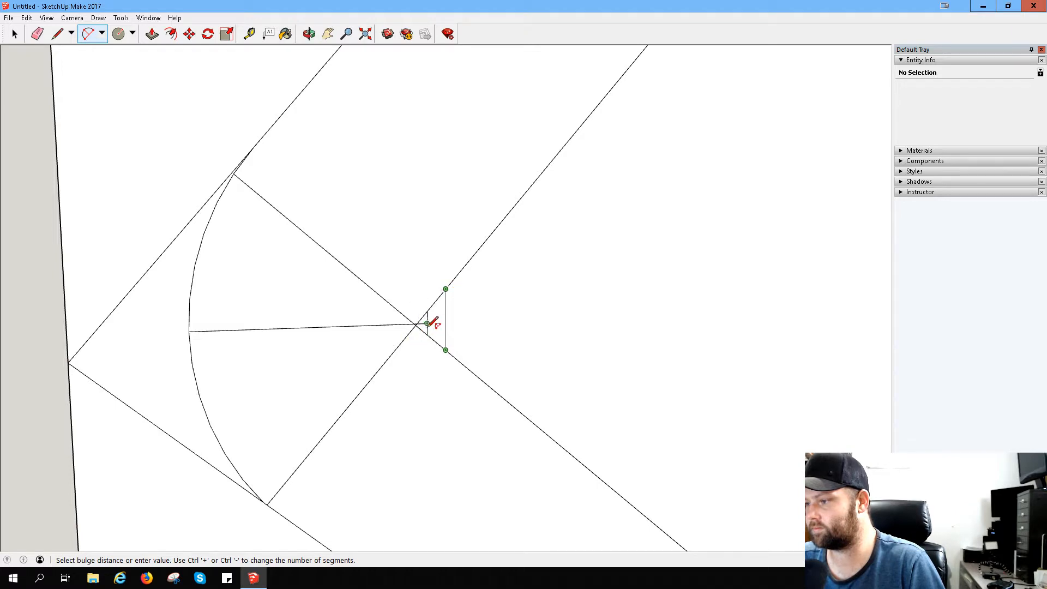
scroll(431, 323, up, 6)
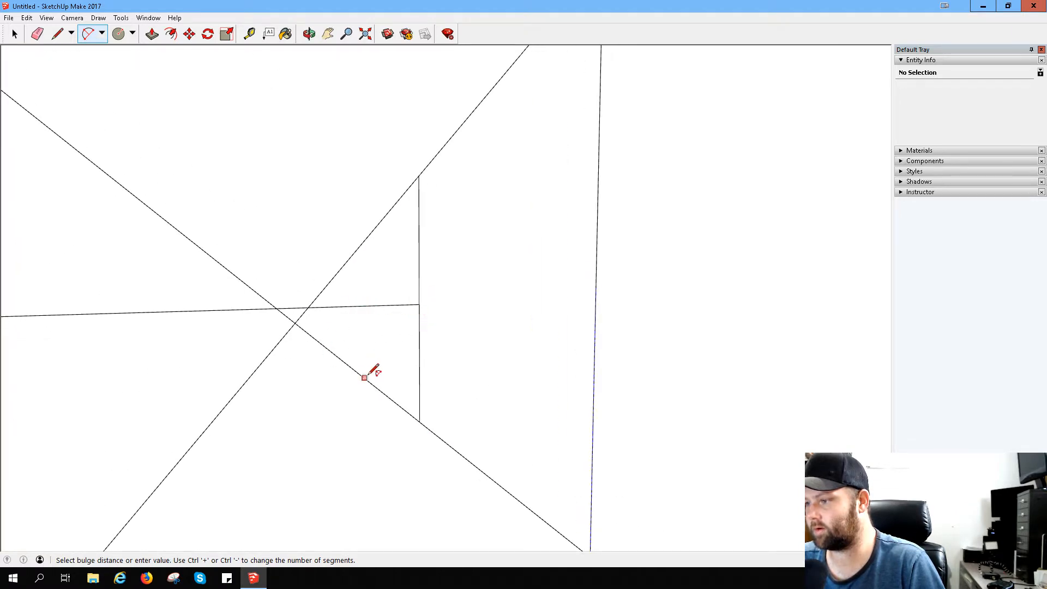
click(595, 301)
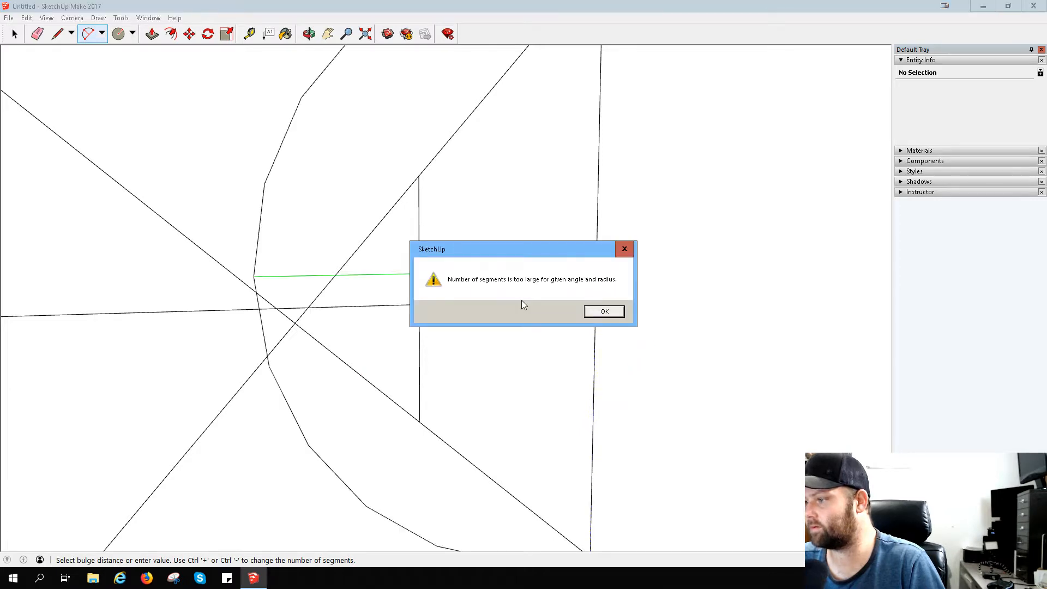
click(603, 311)
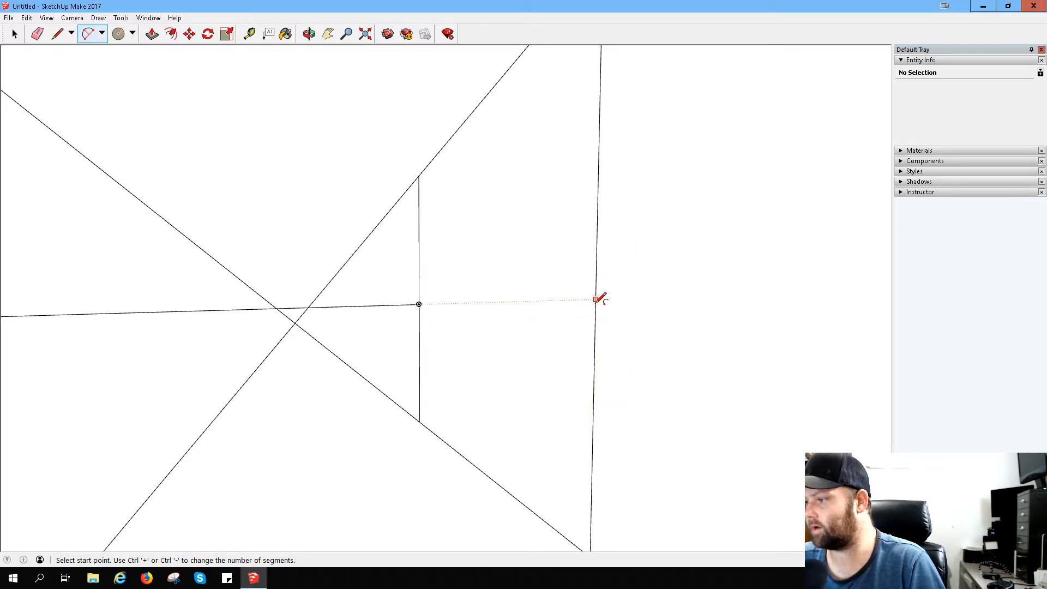
click(596, 299)
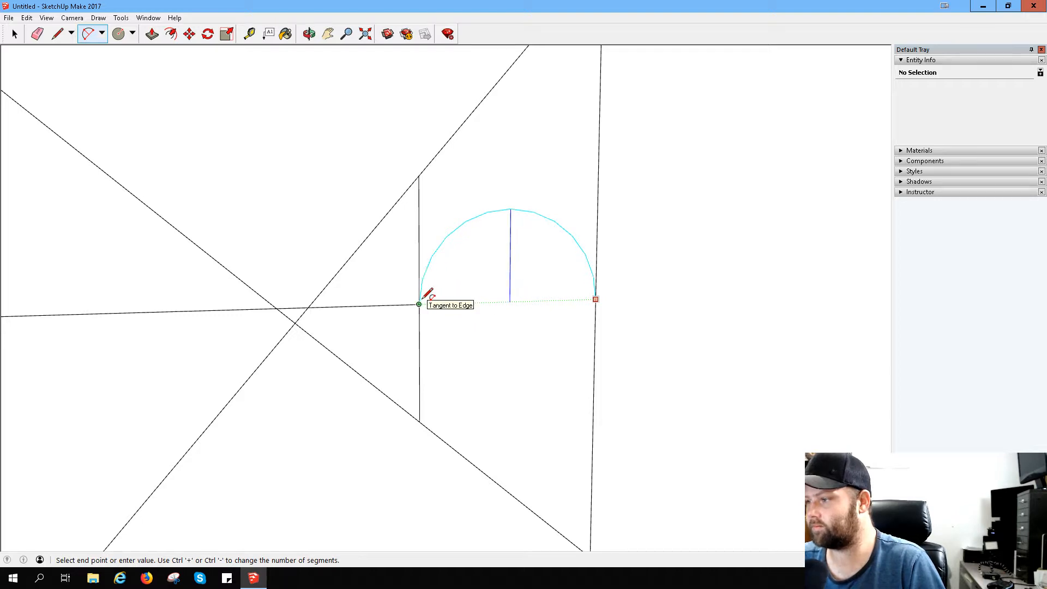
click(419, 303)
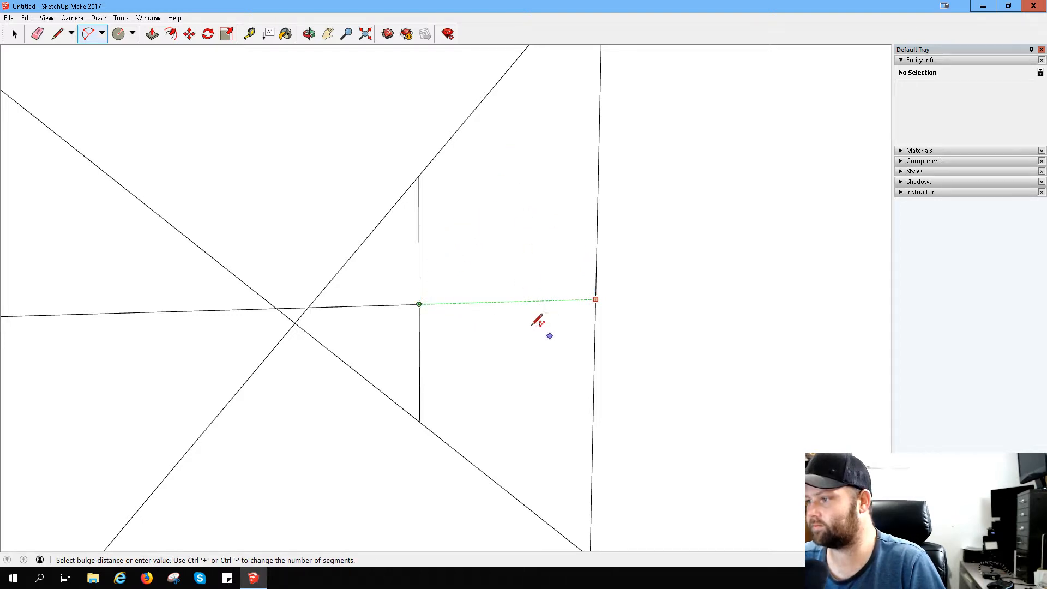
key(Escape)
- Undo the longer vertical line between the inner edges and restore it
key(ctrl+z)
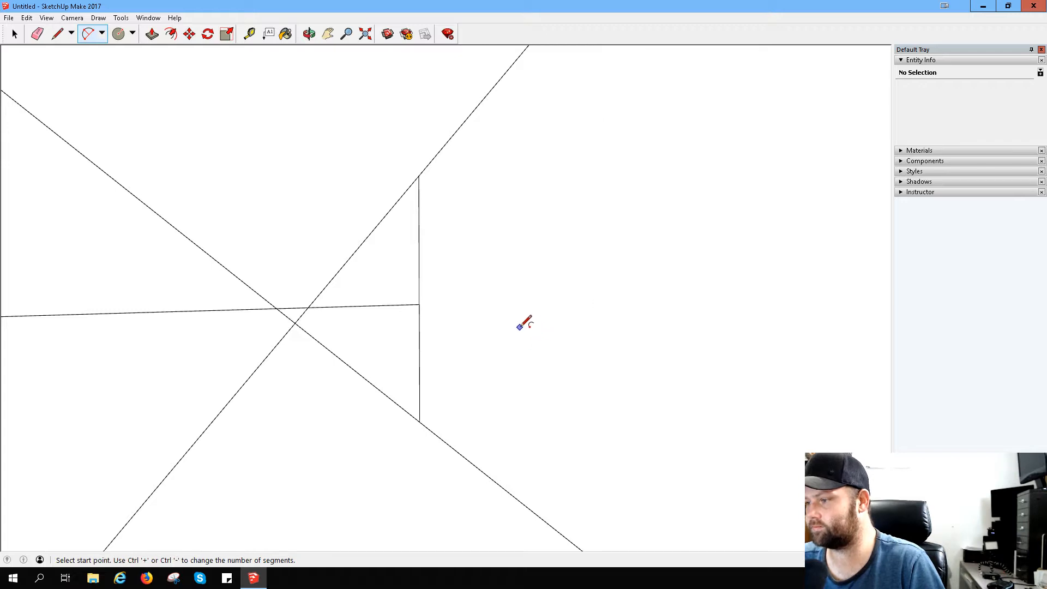
click(26, 18)
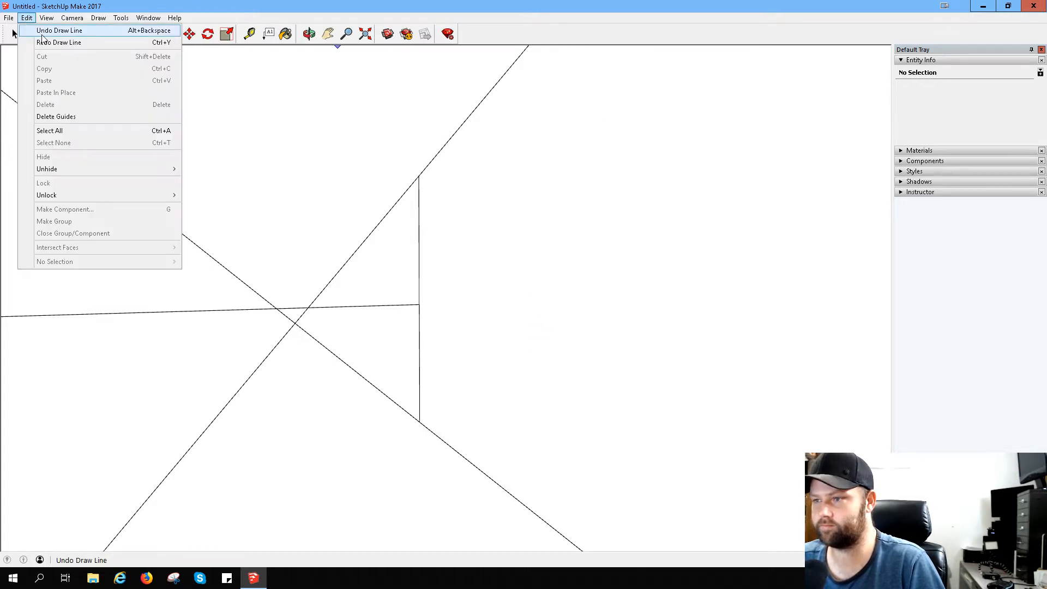
click(48, 42)
scroll(608, 234, down, 8)
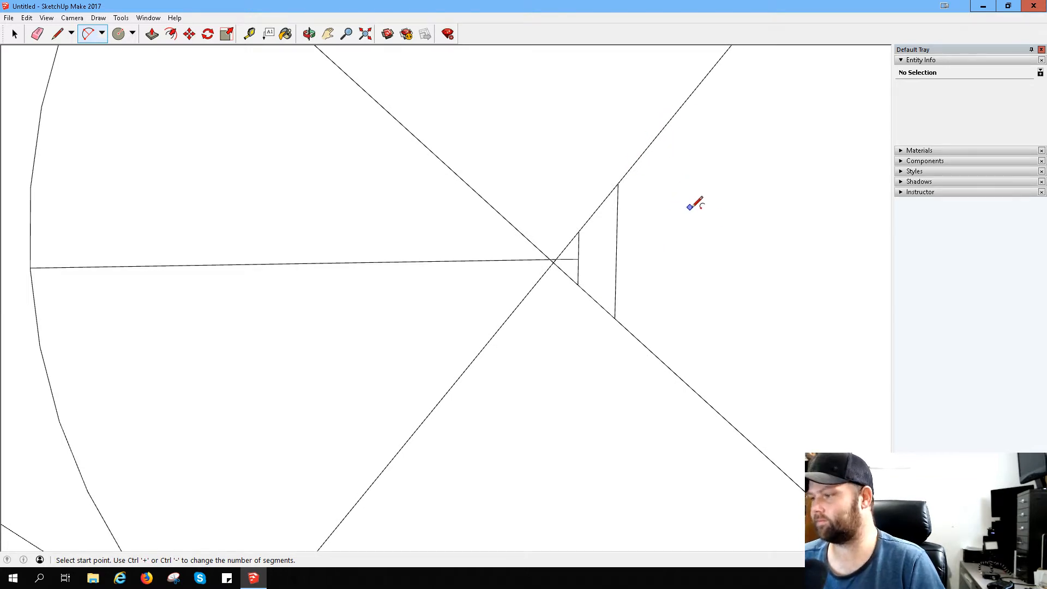
scroll(705, 217, down, 3)
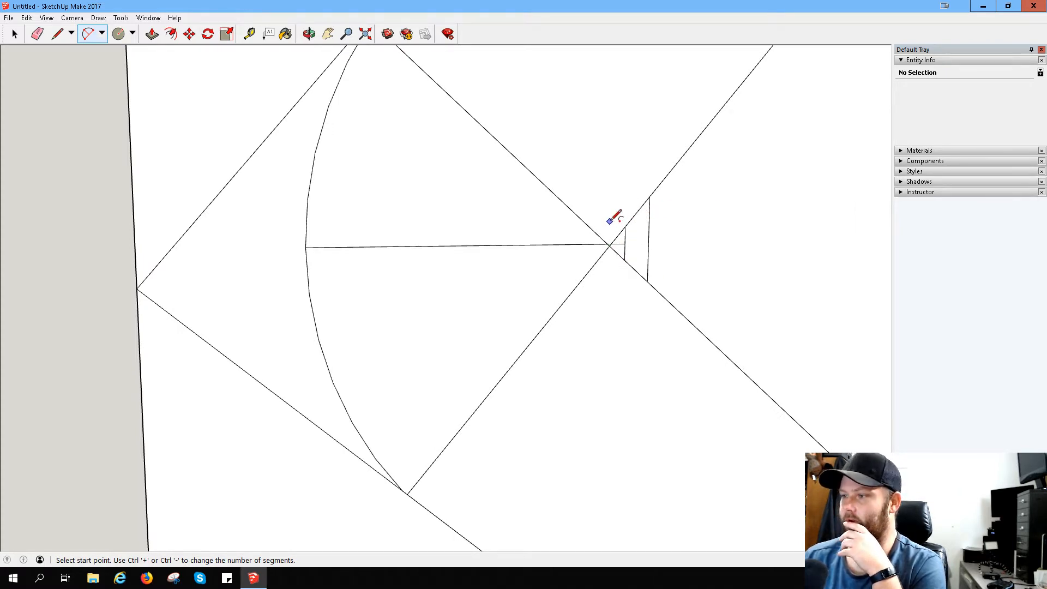
- Erase the construction lines and overlapping edge stubs around the hook's inner corner, leaving the short vertical edge between the inner edges
scroll(645, 205, down, 4)
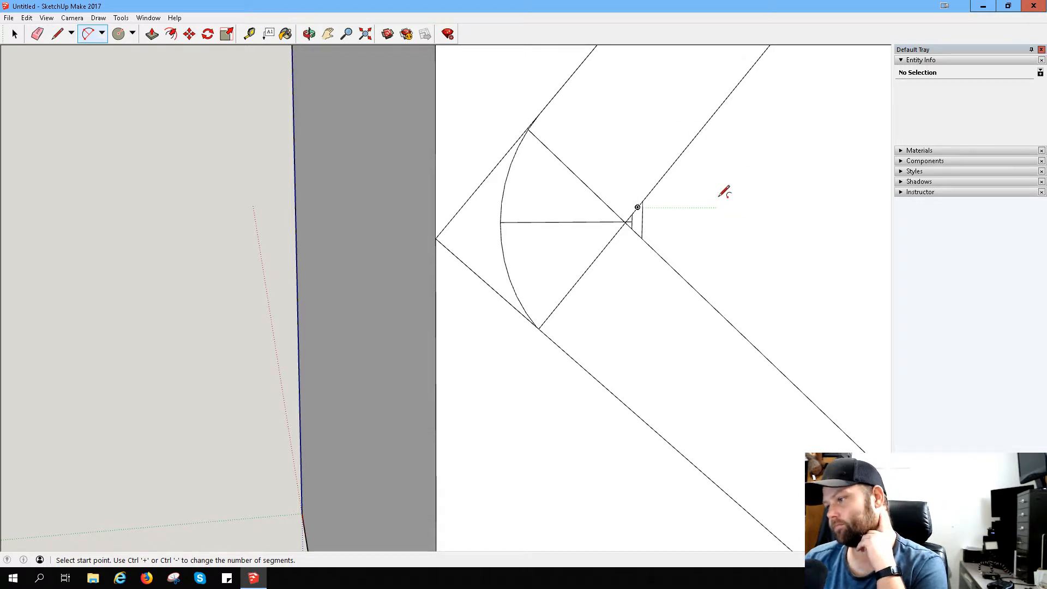
scroll(723, 192, down, 2)
click(37, 34)
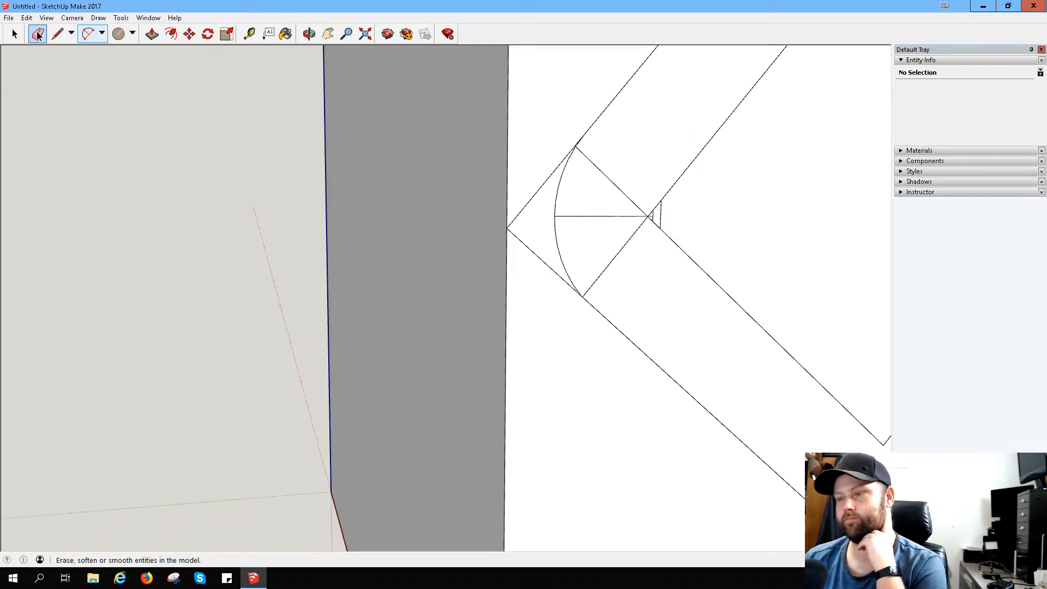
mouse_move(667, 213)
mouse_down()
mouse_move(650, 223)
mouse_move(652, 214)
mouse_up()
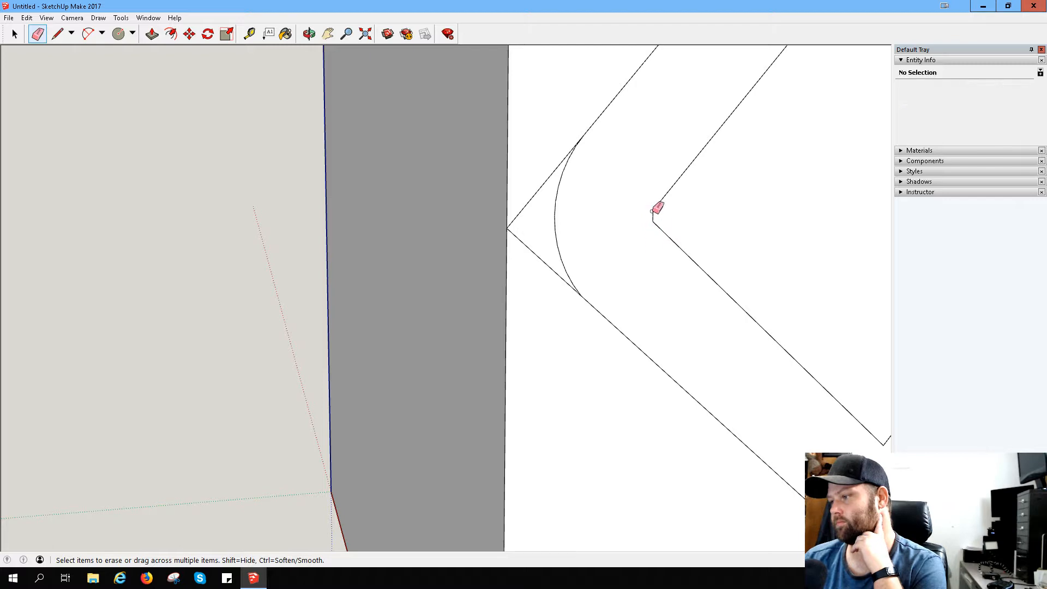
scroll(668, 227, up, 8)
scroll(645, 207, down, 6)
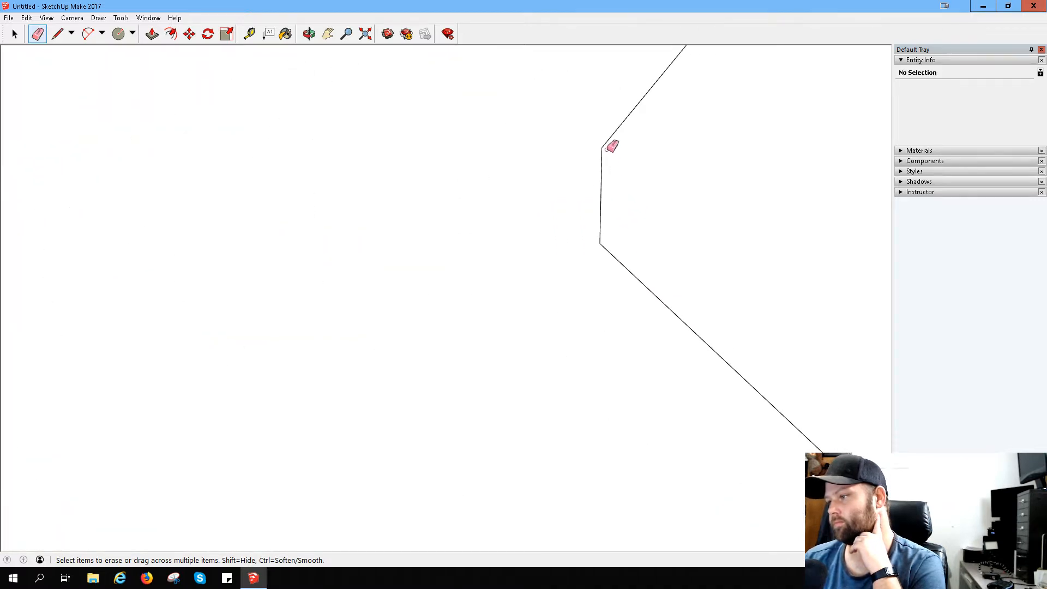
scroll(716, 247, down, 1)
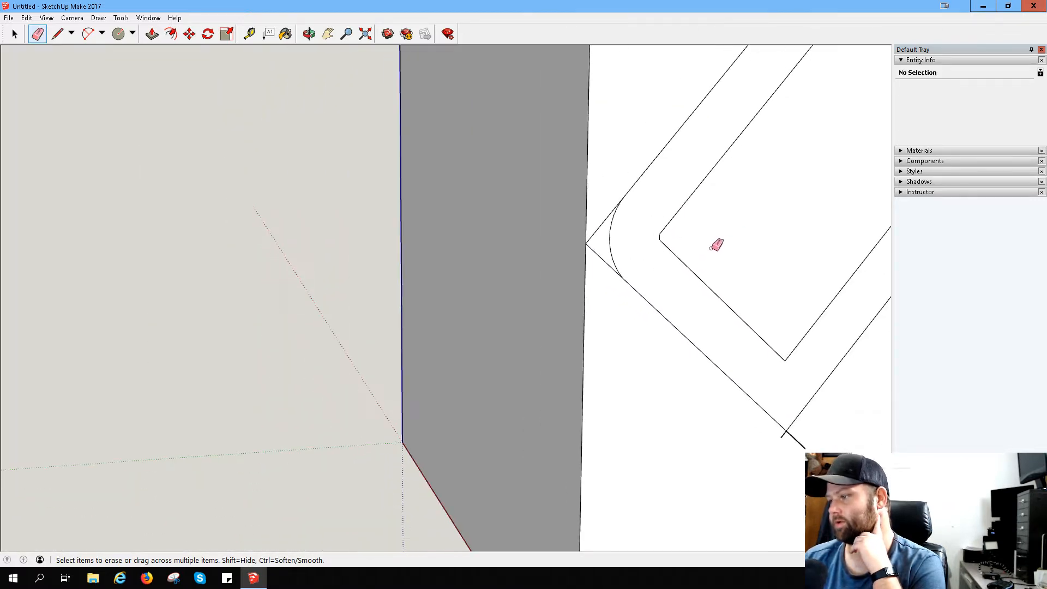
- Create a guide line through the inner and outer corners of the sharp bend next to the rounded corner
middle_drag(758, 252, 534, 230)
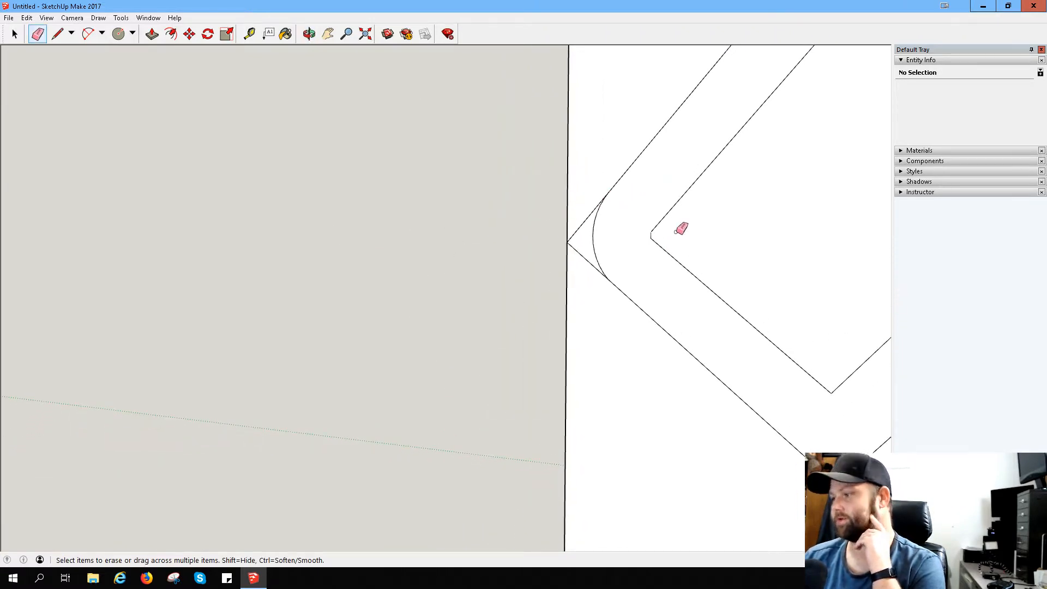
mouse_move(826, 401)
middle_down()
mouse_move(799, 409)
mouse_move(607, 311)
mouse_move(551, 334)
mouse_move(605, 345)
middle_up()
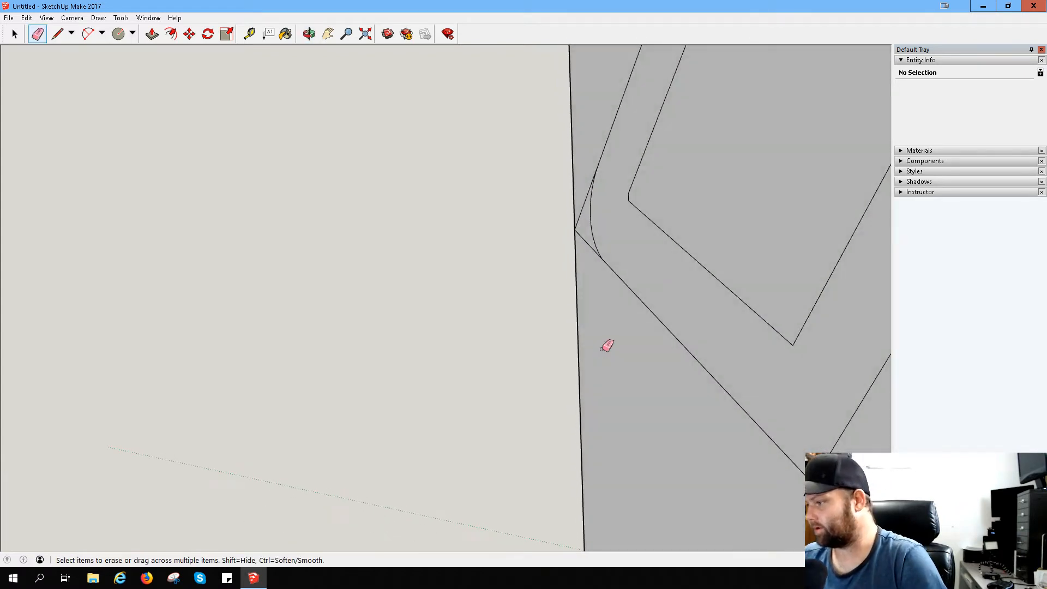
click(249, 34)
click(776, 340)
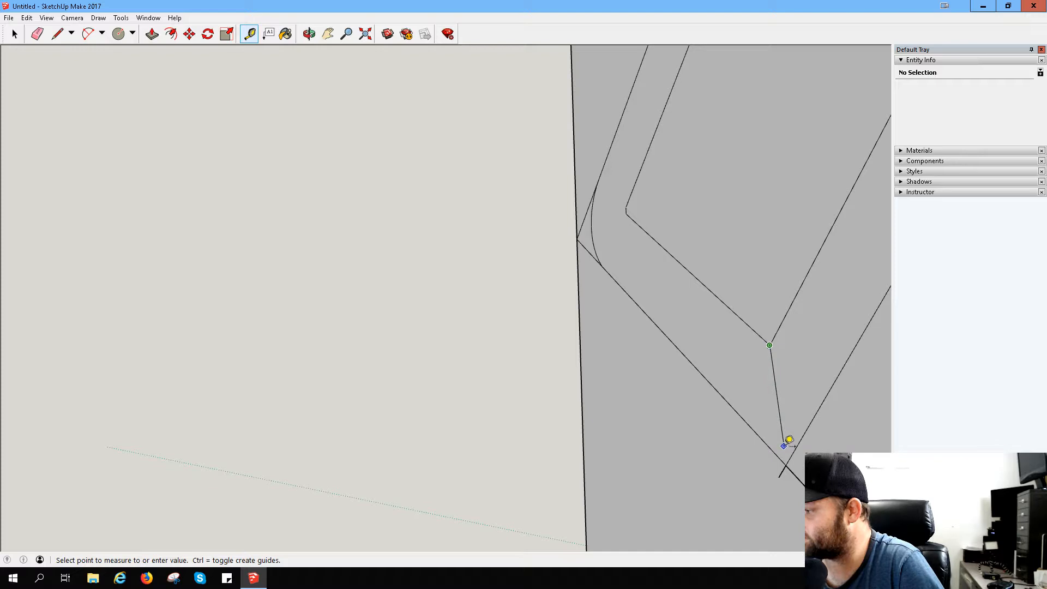
click(791, 456)
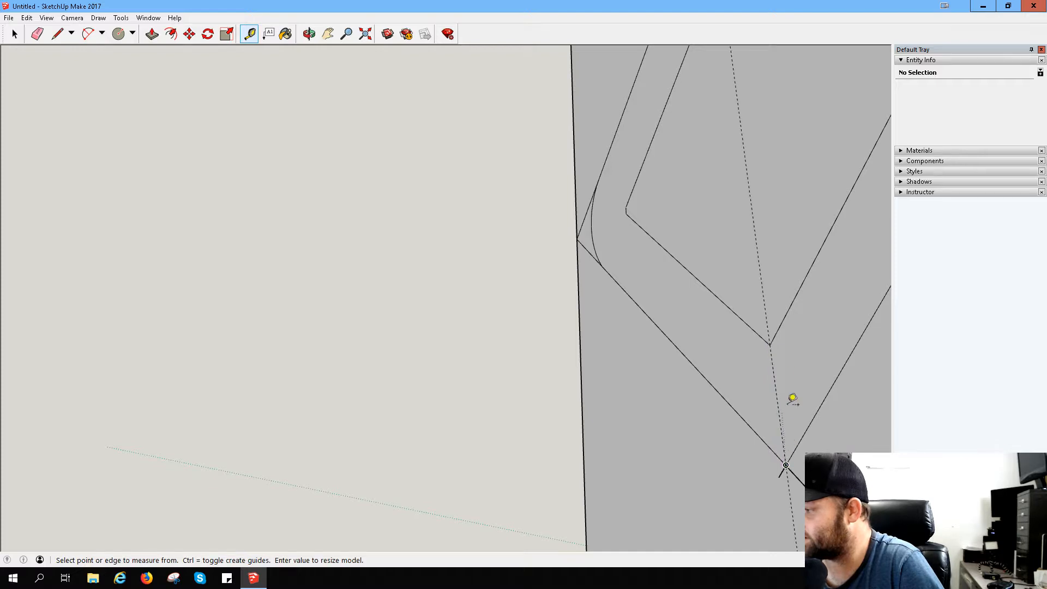
- Draw a line along the guide from the sharp bend's inner corner to its outer corner
click(57, 34)
click(769, 344)
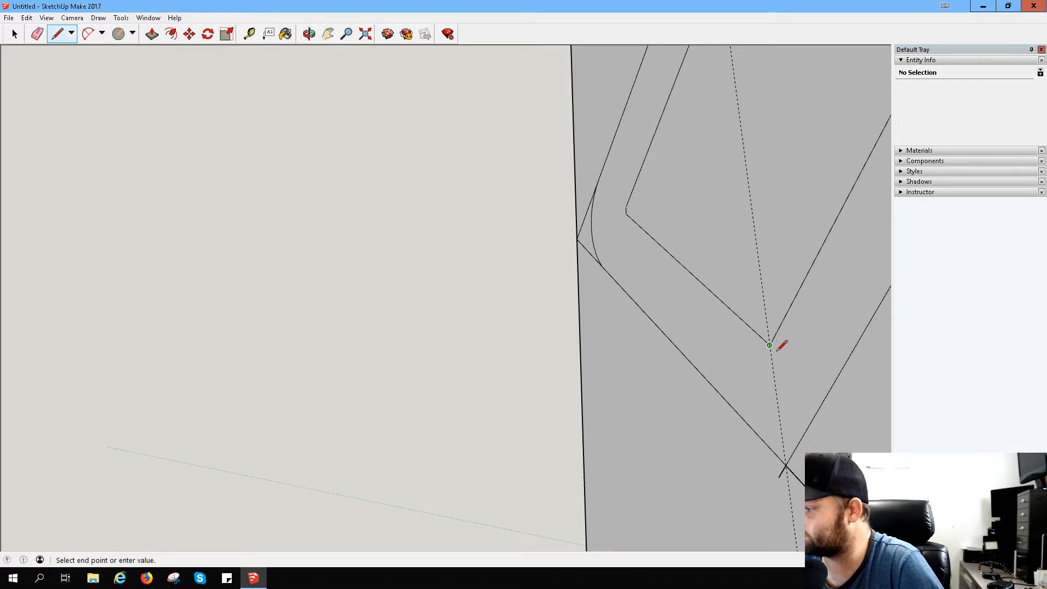
click(786, 465)
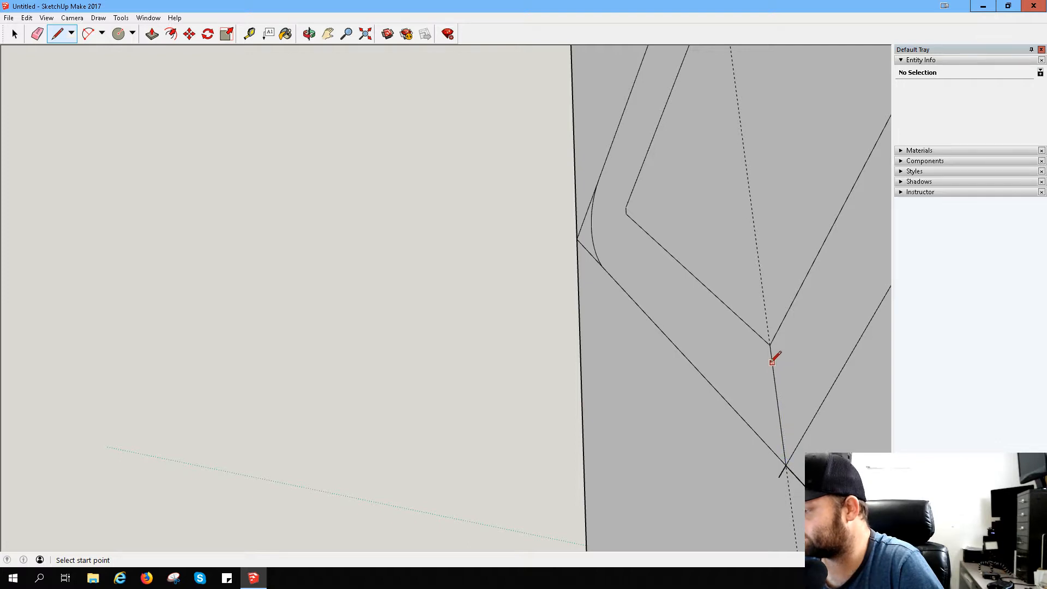
- Examine the rounded corner and the neighbouring sharp bend from several angles
middle_drag(770, 351, 816, 289)
scroll(752, 376, up, 2)
scroll(725, 389, up, 1)
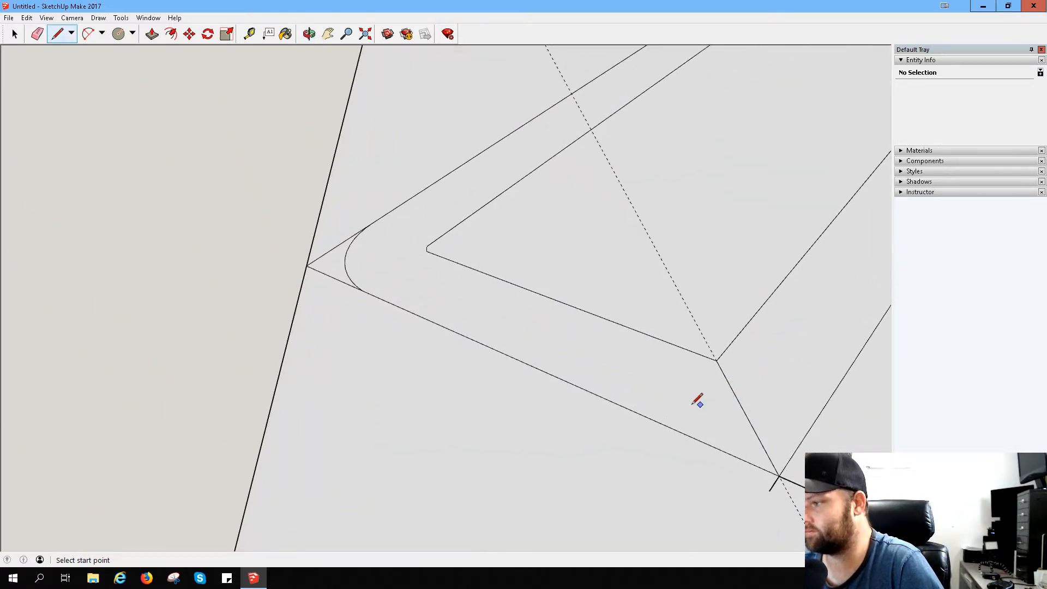
middle_drag(696, 397, 663, 381)
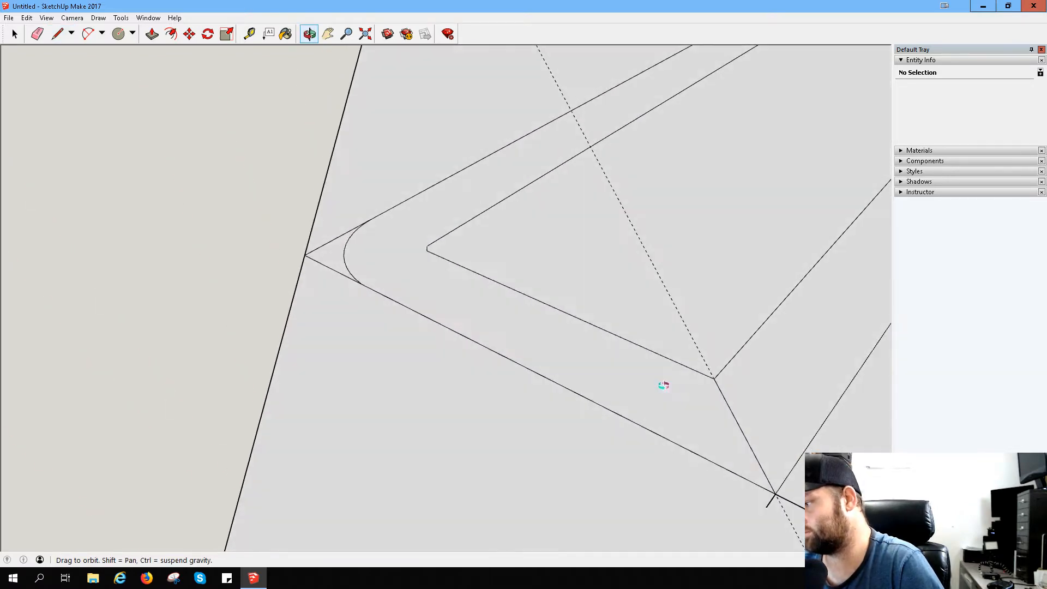
click(328, 34)
drag(503, 420, 400, 376)
mouse_move(400, 376)
middle_down()
mouse_move(528, 374)
mouse_move(401, 325)
mouse_move(420, 273)
middle_up()
mouse_move(420, 273)
mouse_down()
mouse_move(650, 382)
mouse_move(598, 353)
mouse_up()
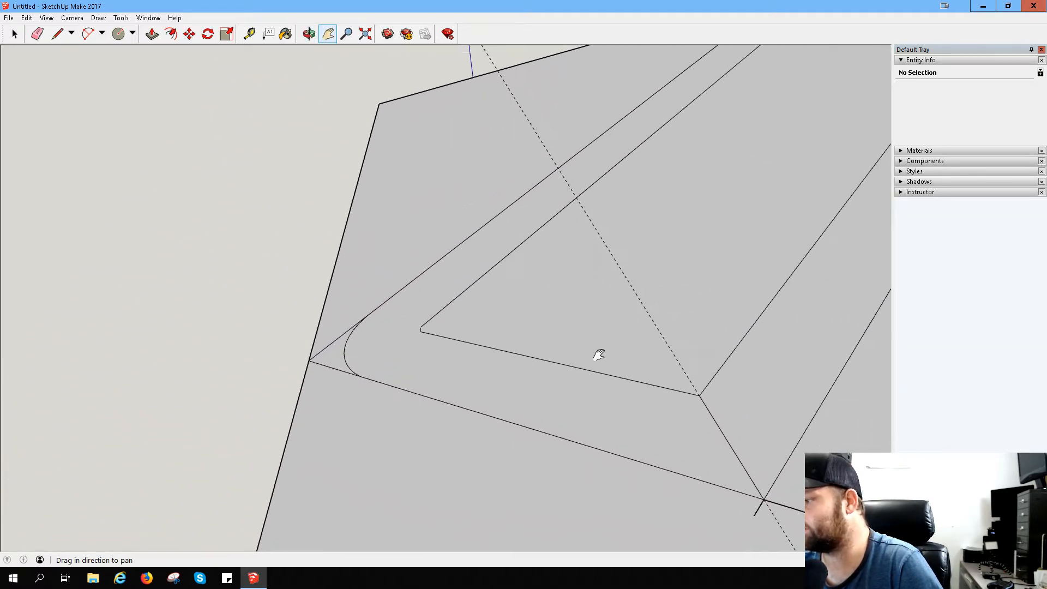
middle_drag(599, 353, 586, 294)
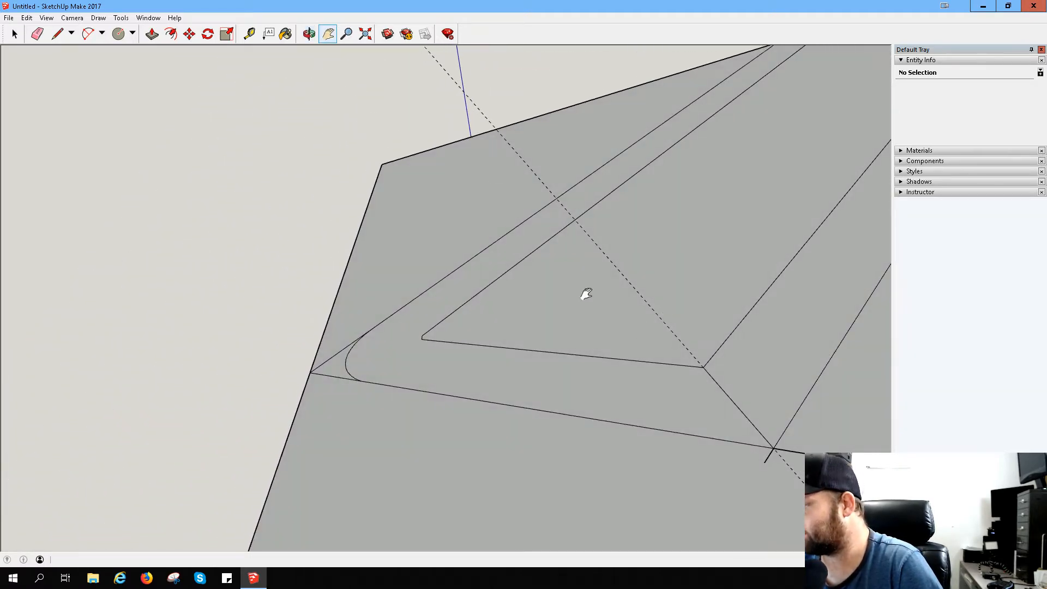
drag(556, 345, 592, 396)
middle_drag(593, 396, 766, 402)
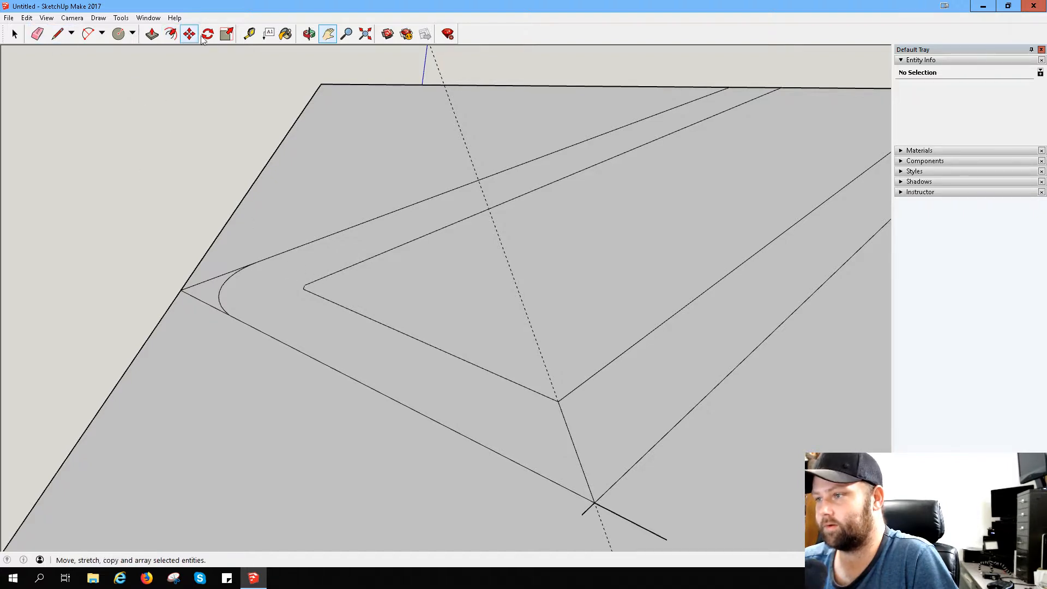
- Measure from the lower endpoint of the short inner edge straight across to the outer arc, leaving a guide
click(249, 34)
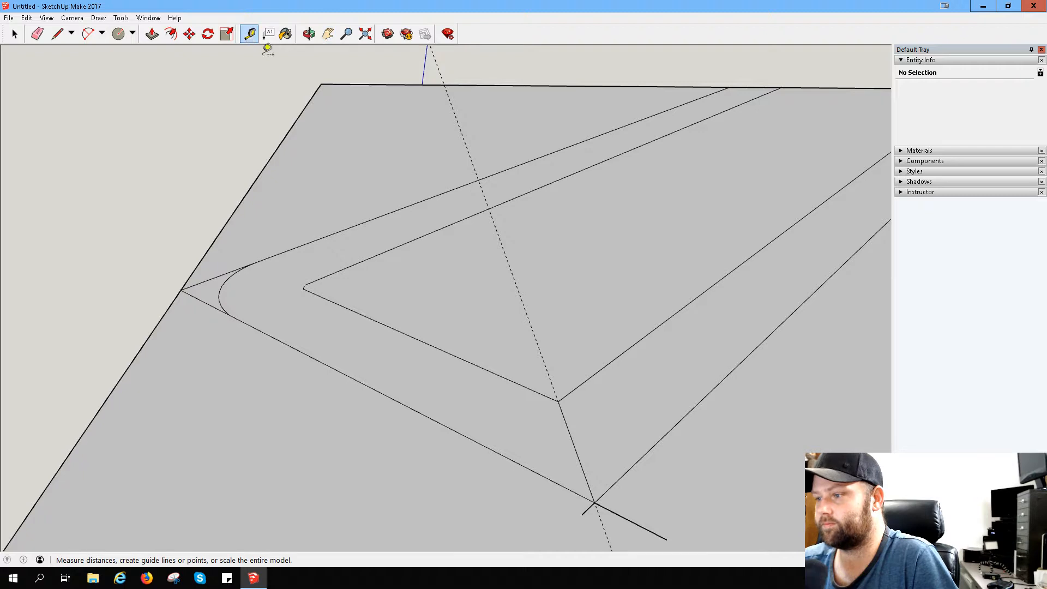
click(303, 290)
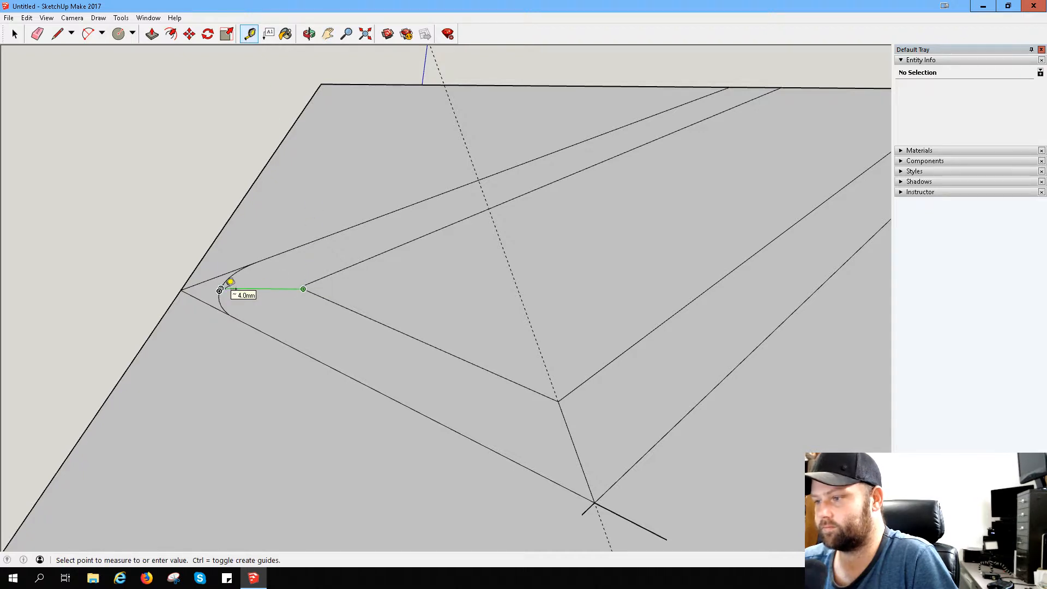
click(230, 282)
- Add a guide parallel to the short inner edge at the outer arc and another from its upper endpoint across the arc
scroll(289, 321, up, 3)
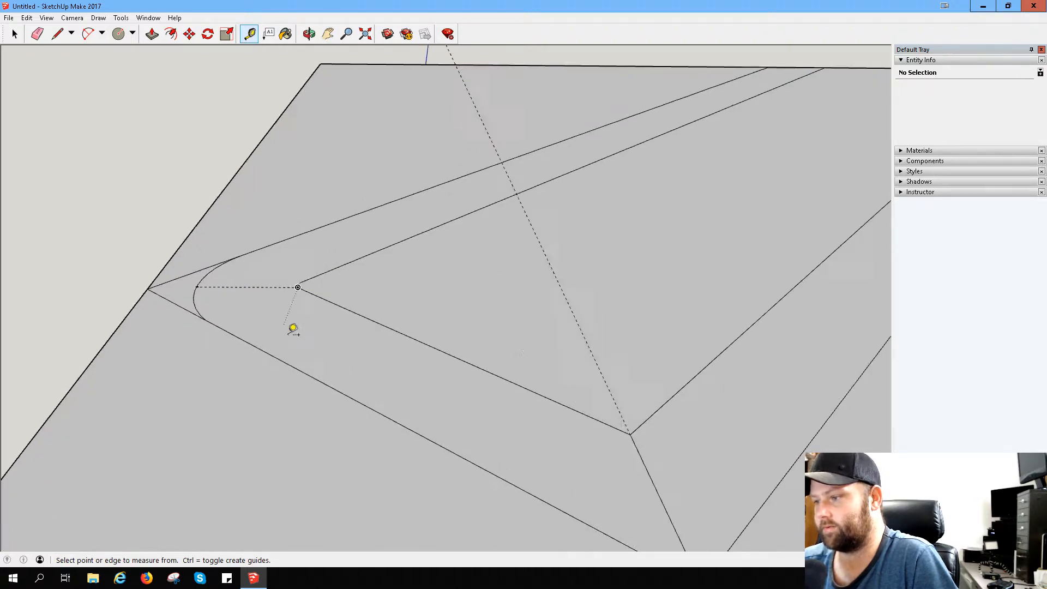
middle_drag(233, 260, 262, 370)
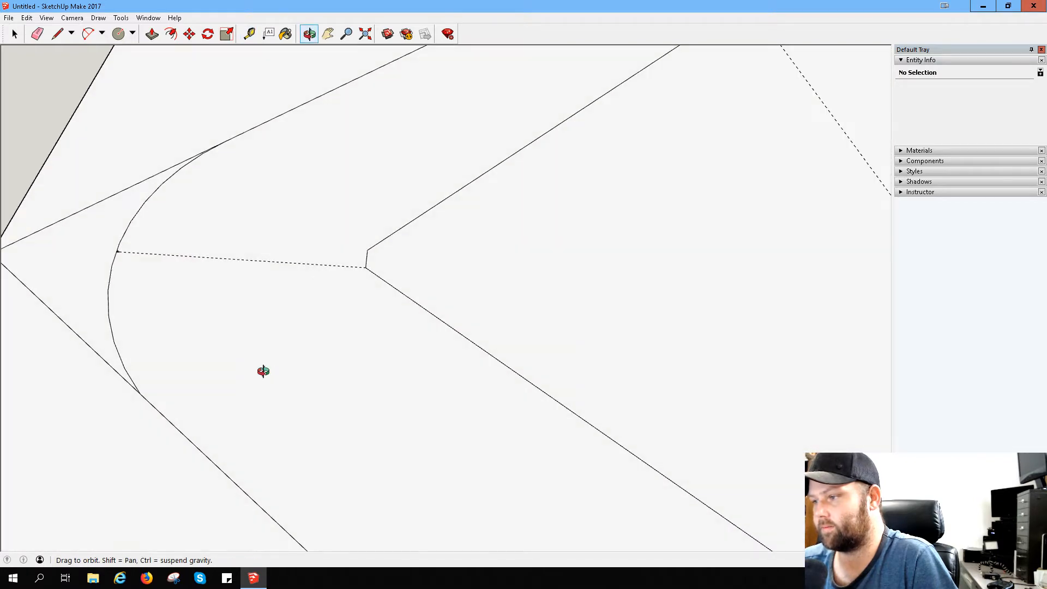
click(367, 258)
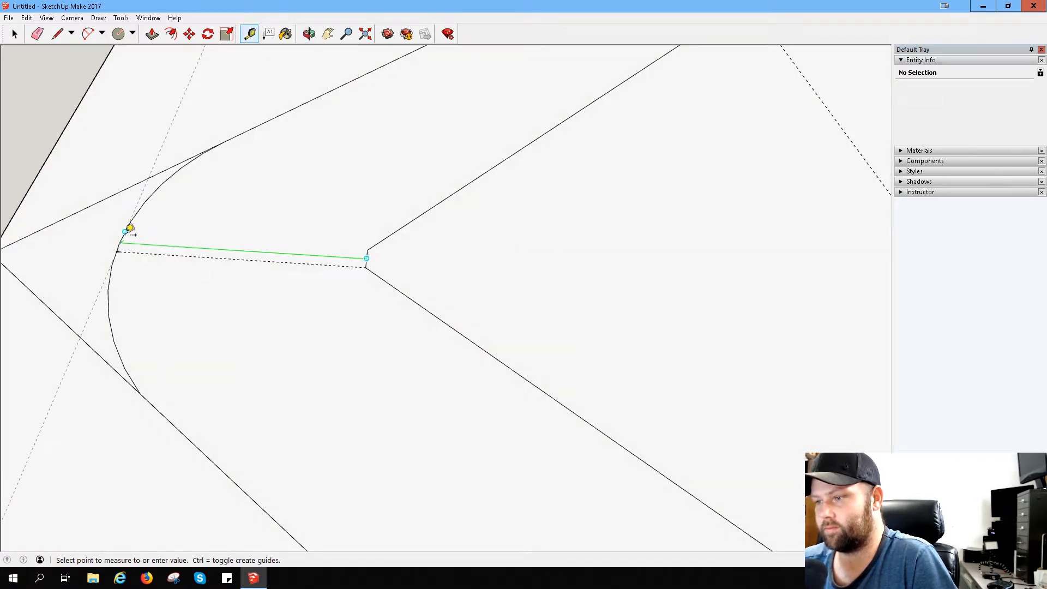
click(131, 228)
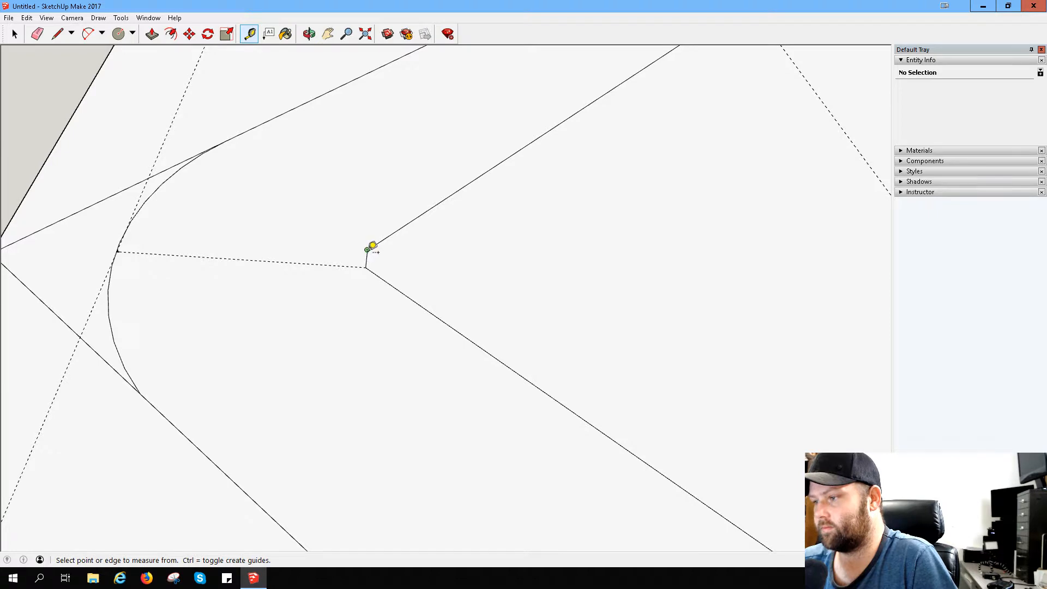
click(372, 245)
click(126, 225)
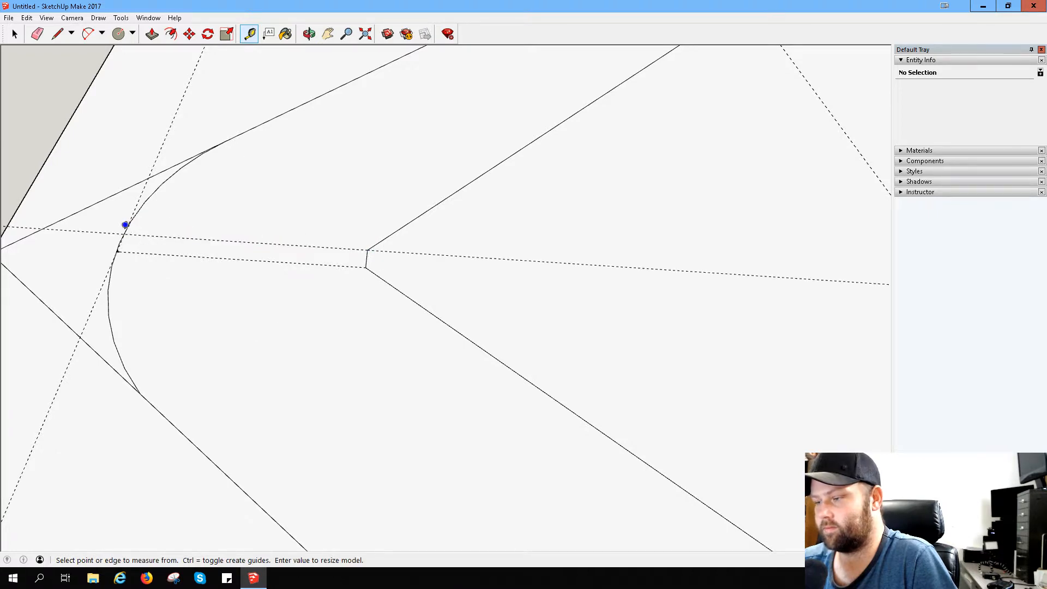
- Measure from the short inner edge's upper endpoint to the outer arc's upper end, leaving a guide through both points
click(367, 249)
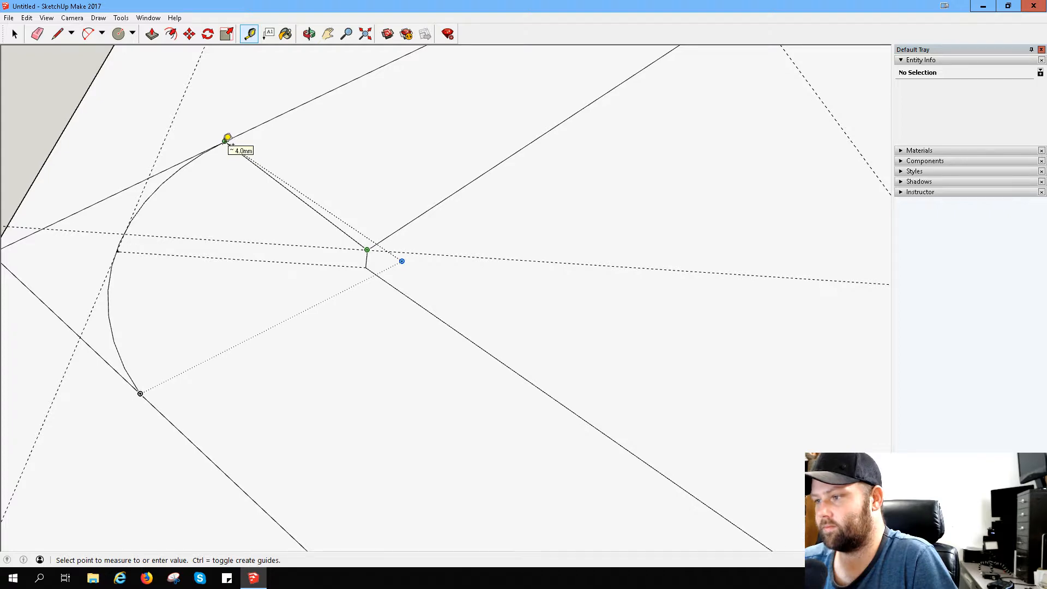
click(227, 138)
scroll(271, 303, down, 5)
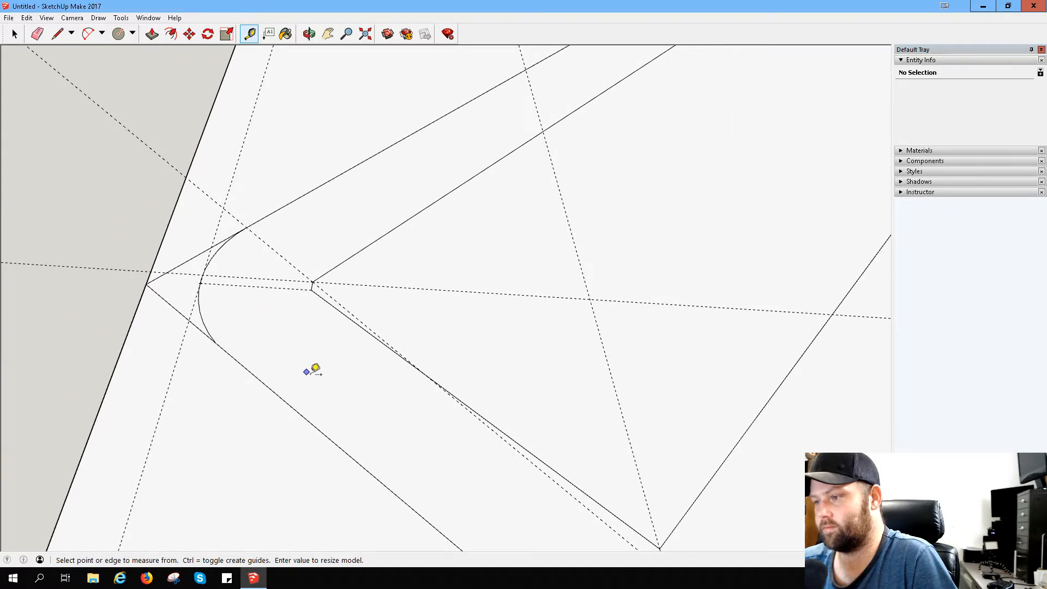
middle_drag(313, 369, 363, 376)
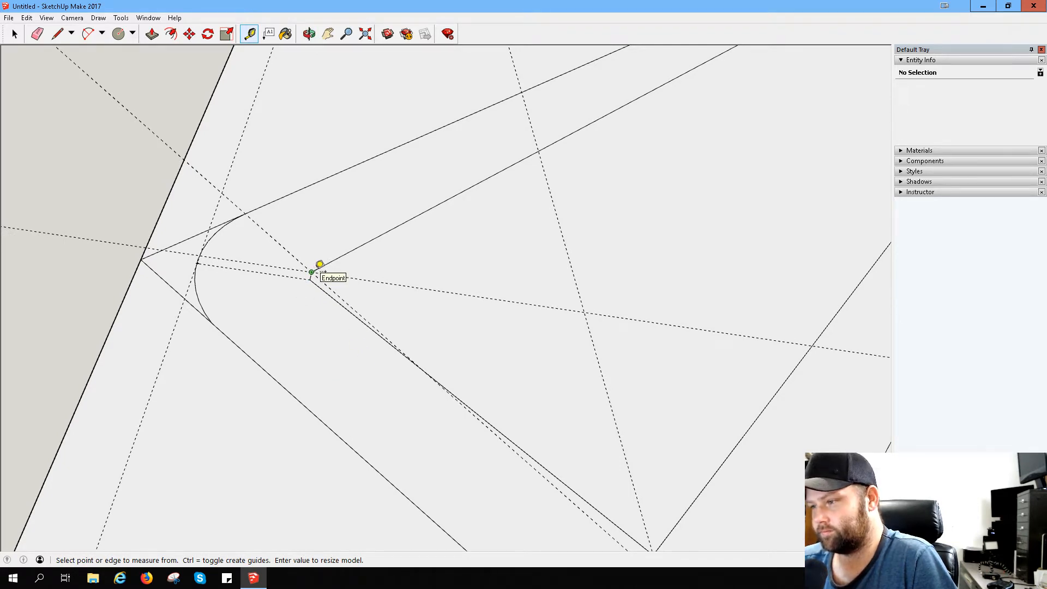
scroll(564, 372, down, 3)
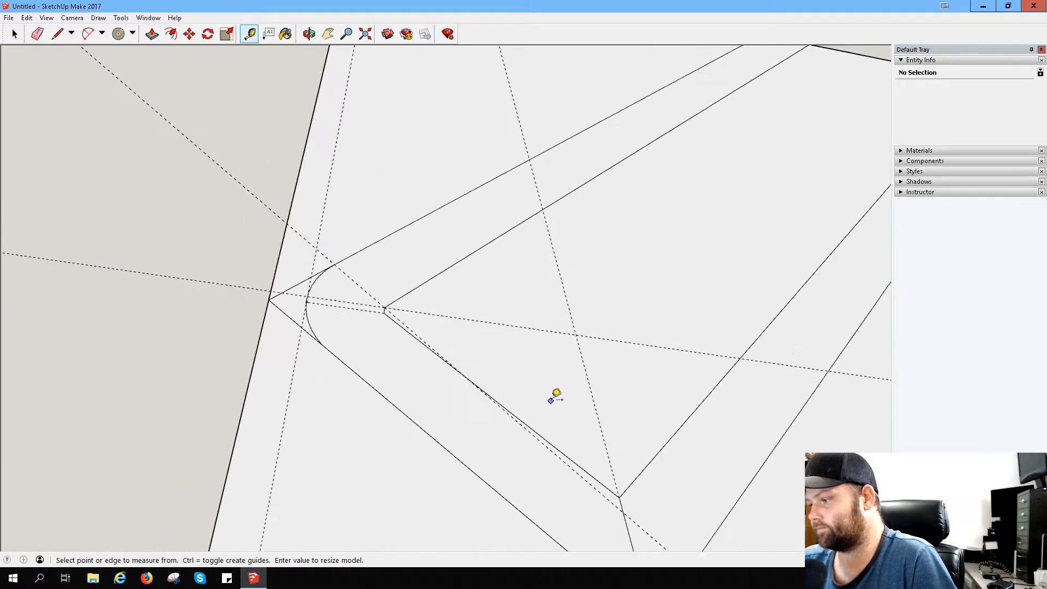
scroll(556, 394, down, 4)
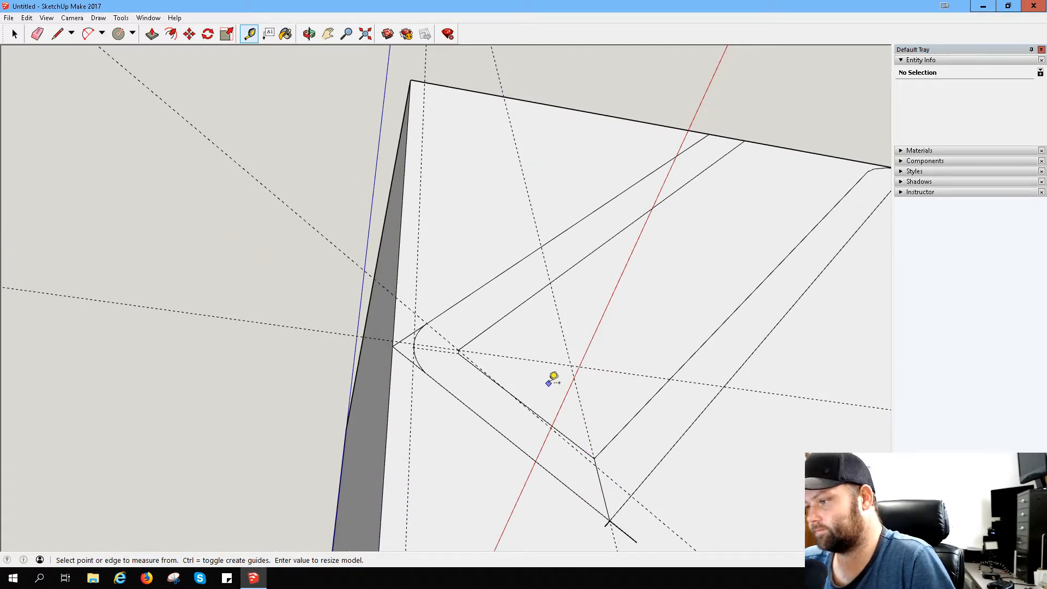
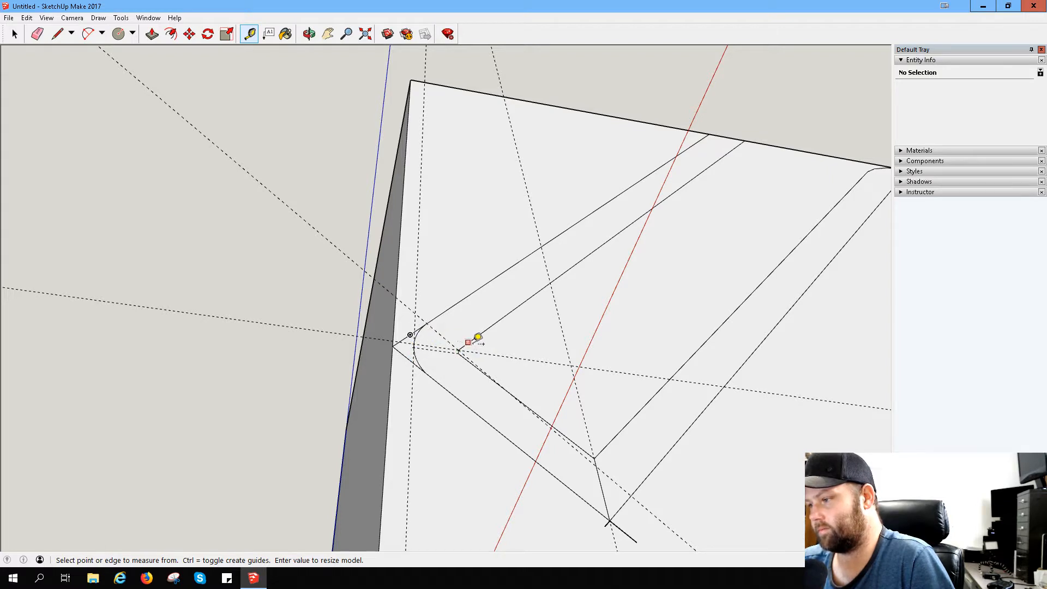
- Erase the measuring guides that run through the short inner edge and the neighbouring sharp bend
scroll(613, 523, up, 2)
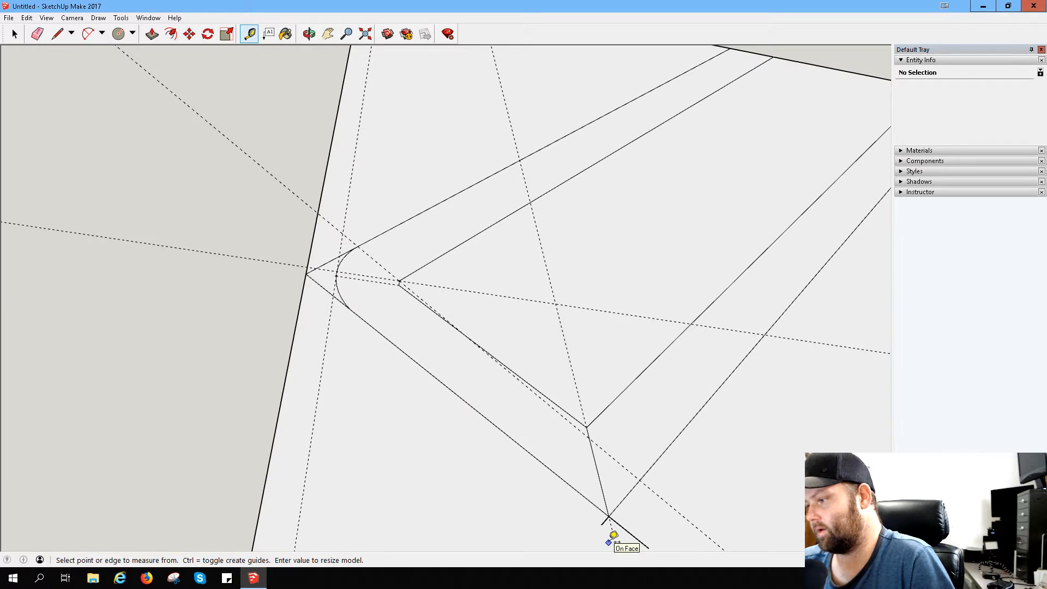
scroll(613, 535, up, 1)
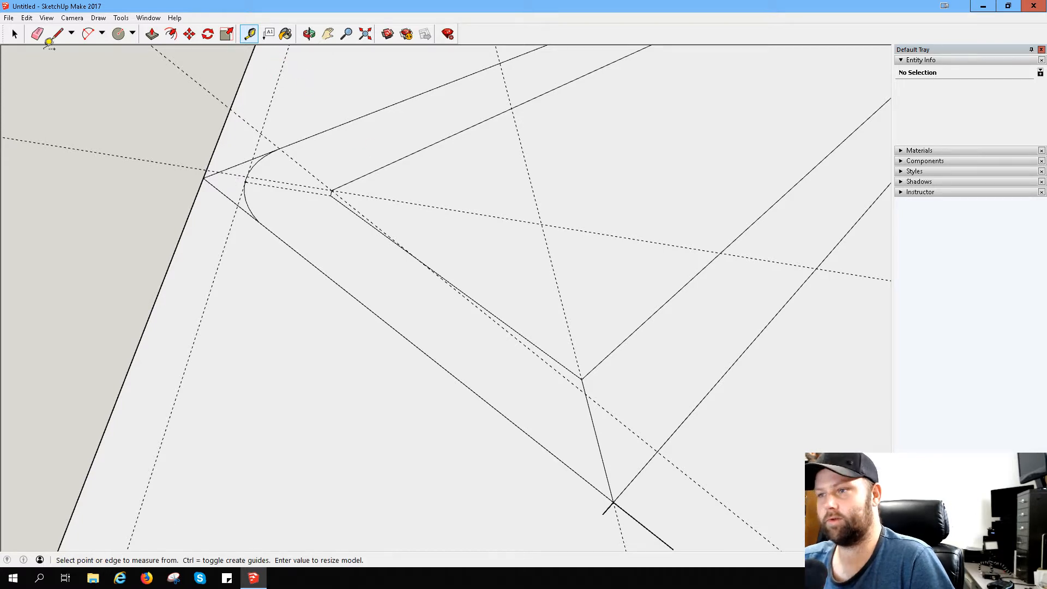
click(37, 35)
drag(329, 169, 293, 187)
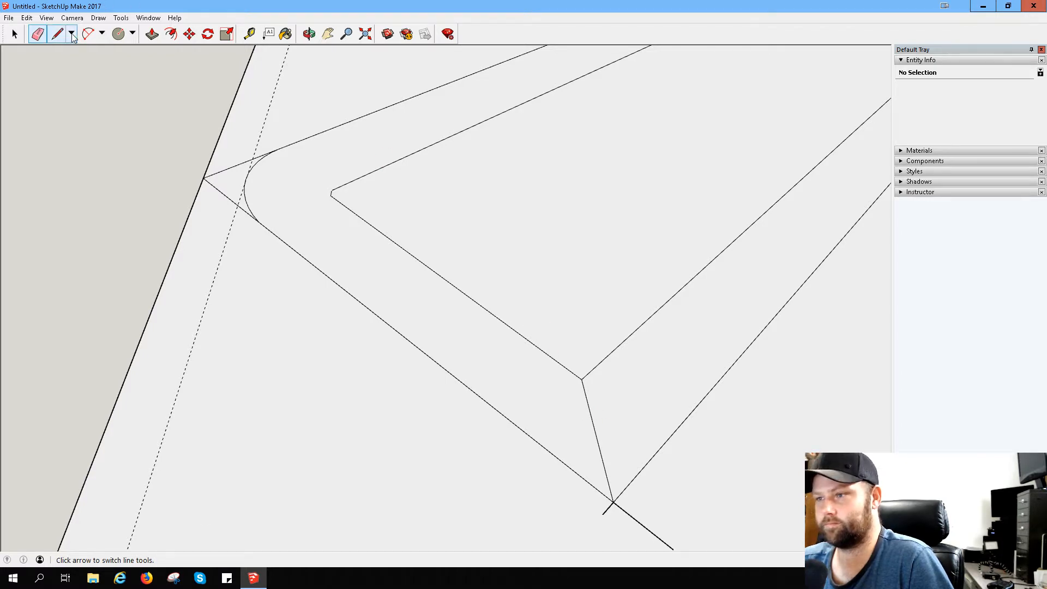
- Measure from the outer arc's lower endpoint to the sharp corner that the arc cuts off
click(88, 33)
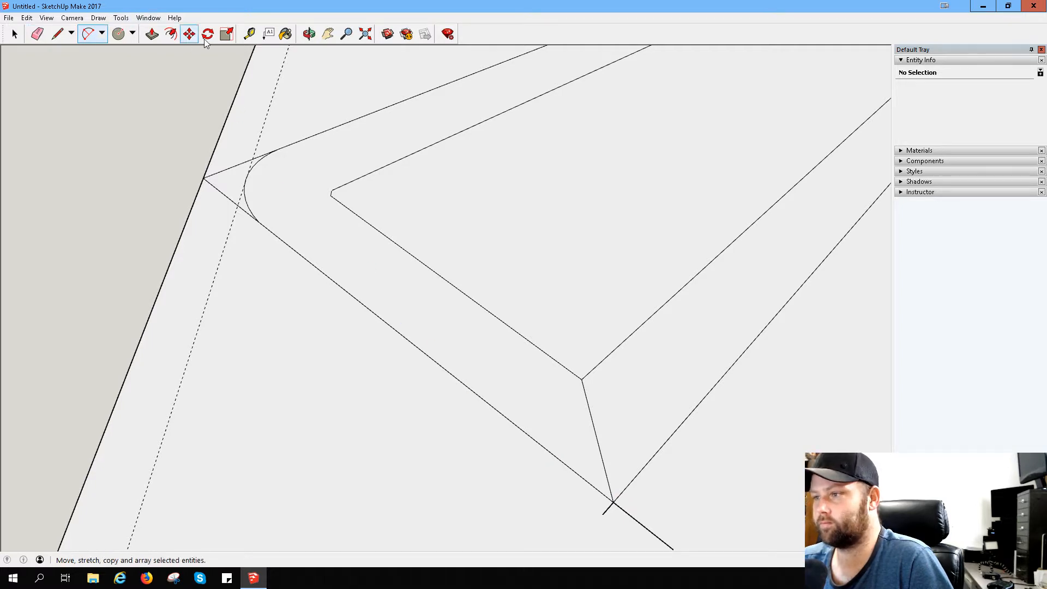
click(249, 34)
click(259, 222)
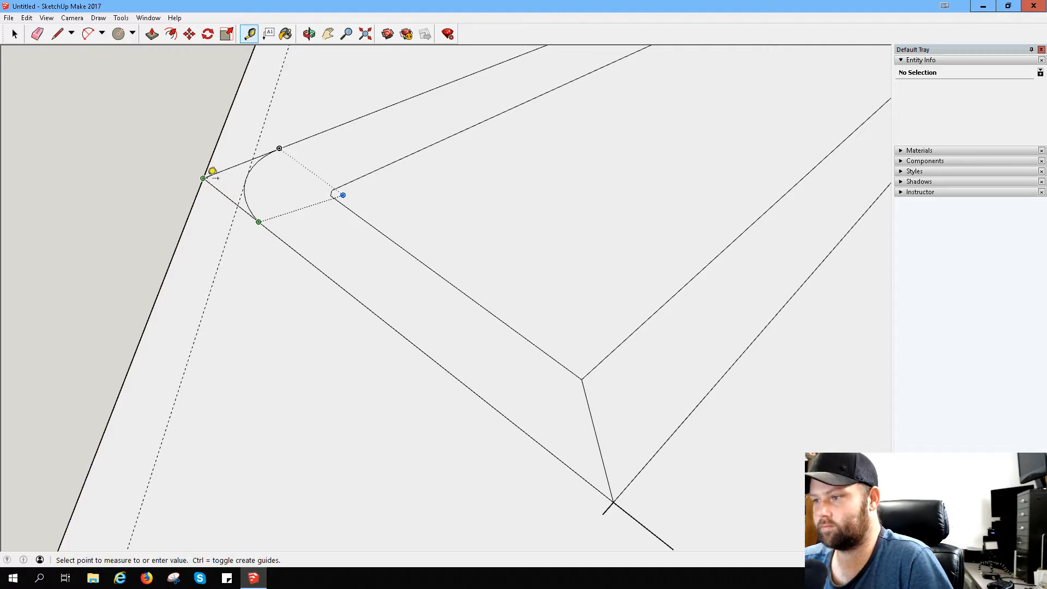
click(205, 178)
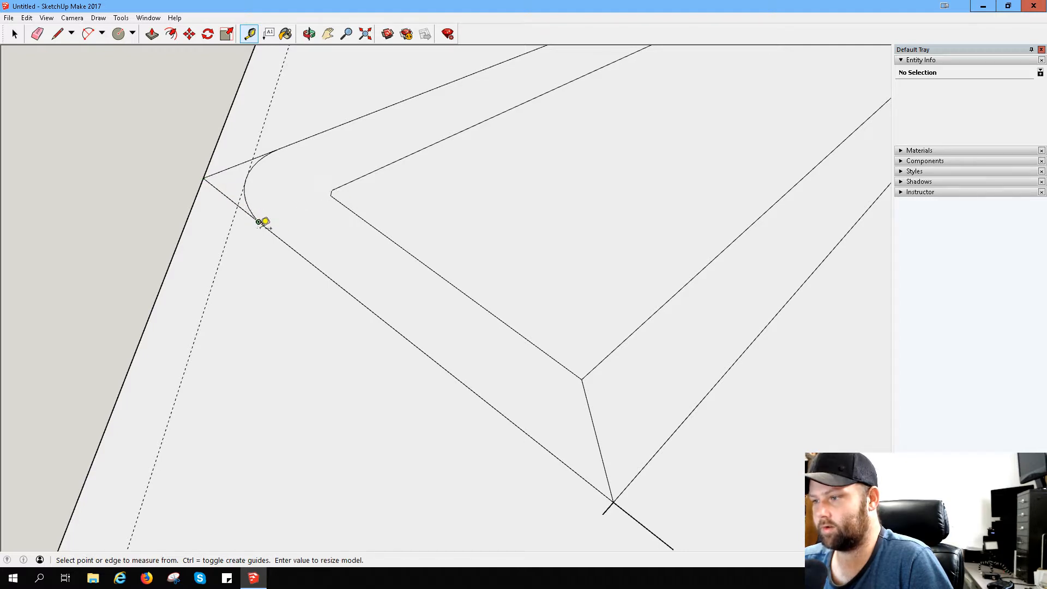
click(279, 148)
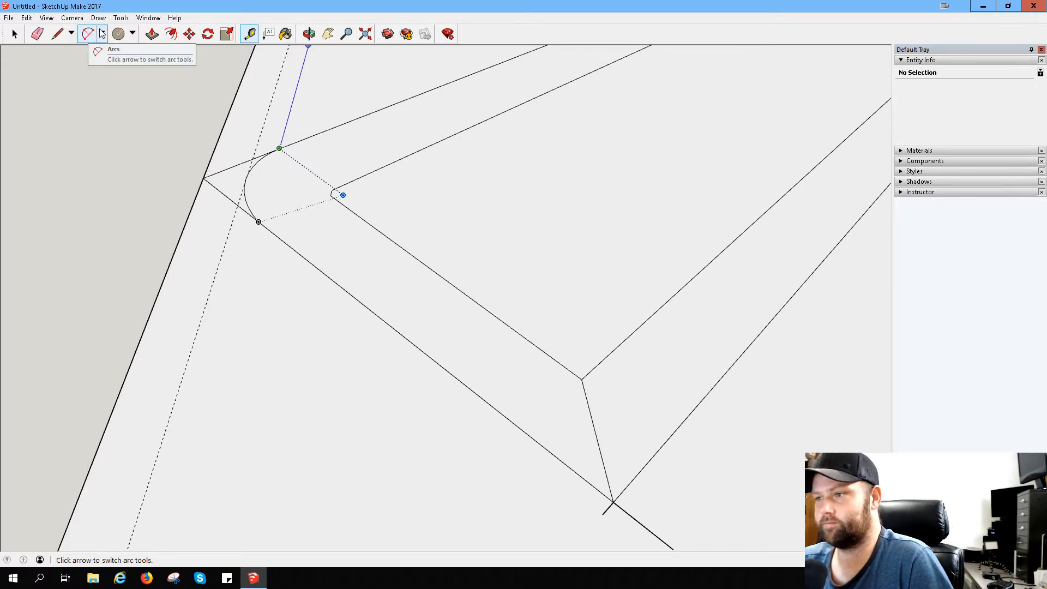
- Erase the stray edge stubs that extend past the sharp bend's outer corner
click(57, 34)
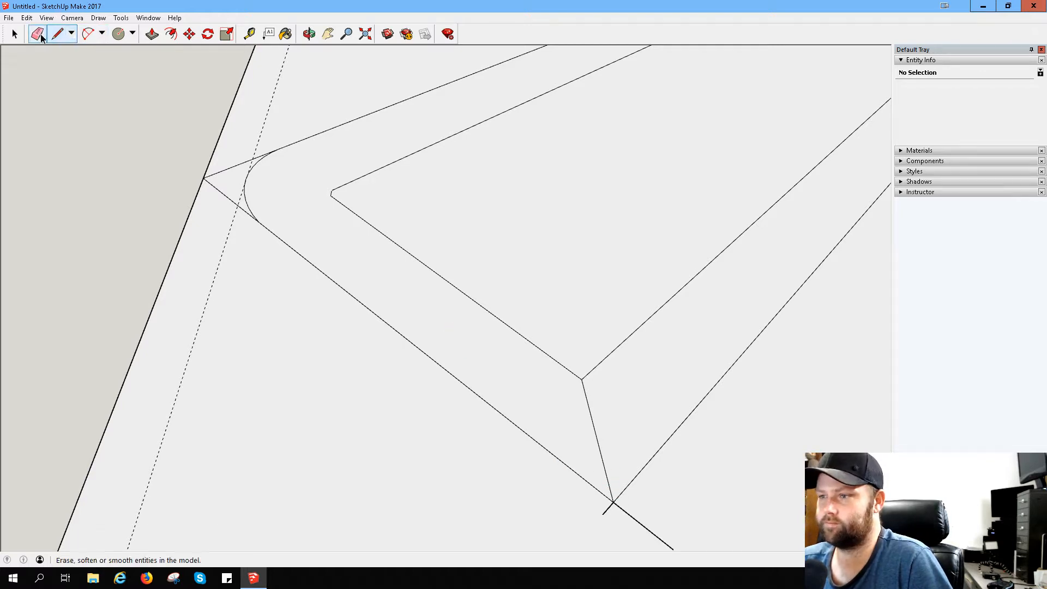
click(37, 34)
drag(649, 515, 607, 523)
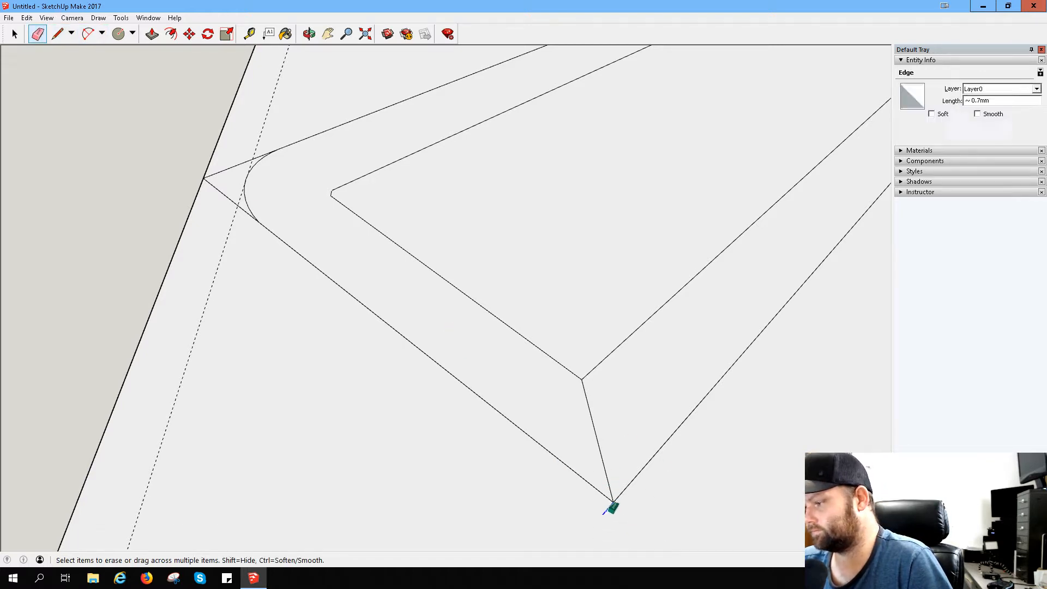
click(57, 34)
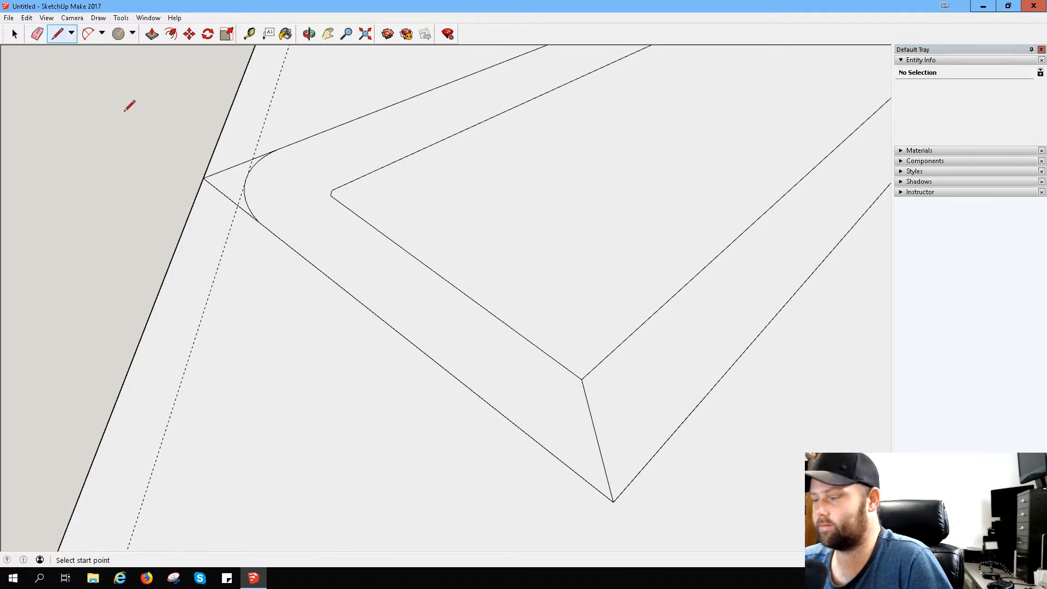
click(613, 501)
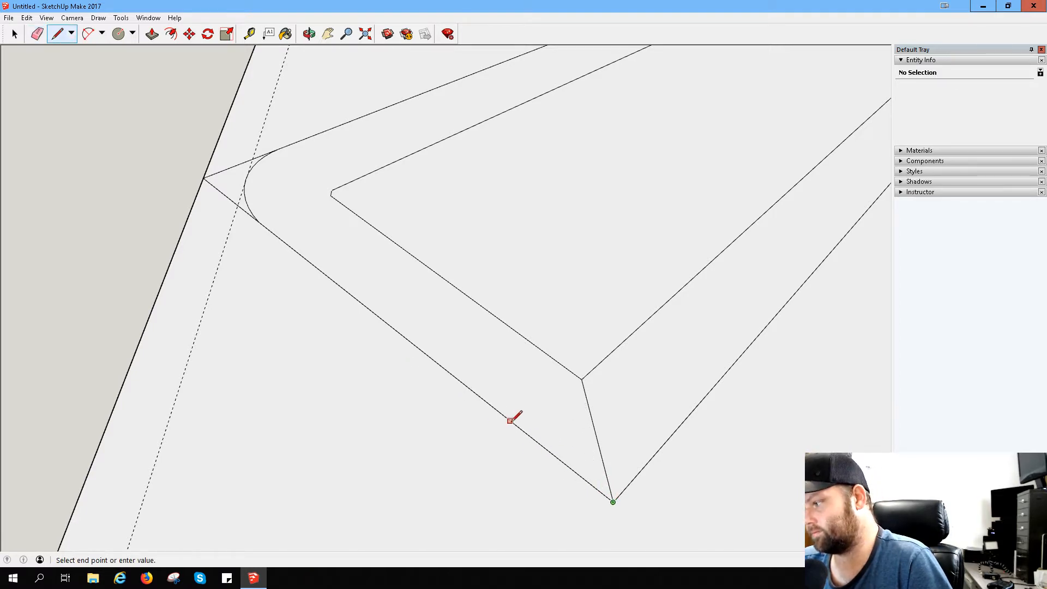
key(Escape)
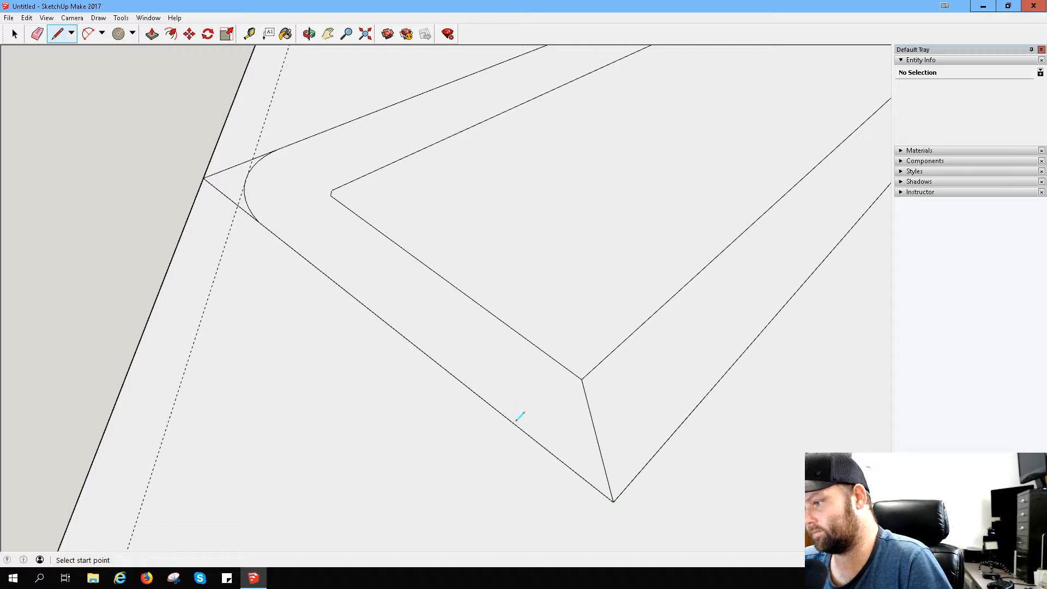
click(514, 424)
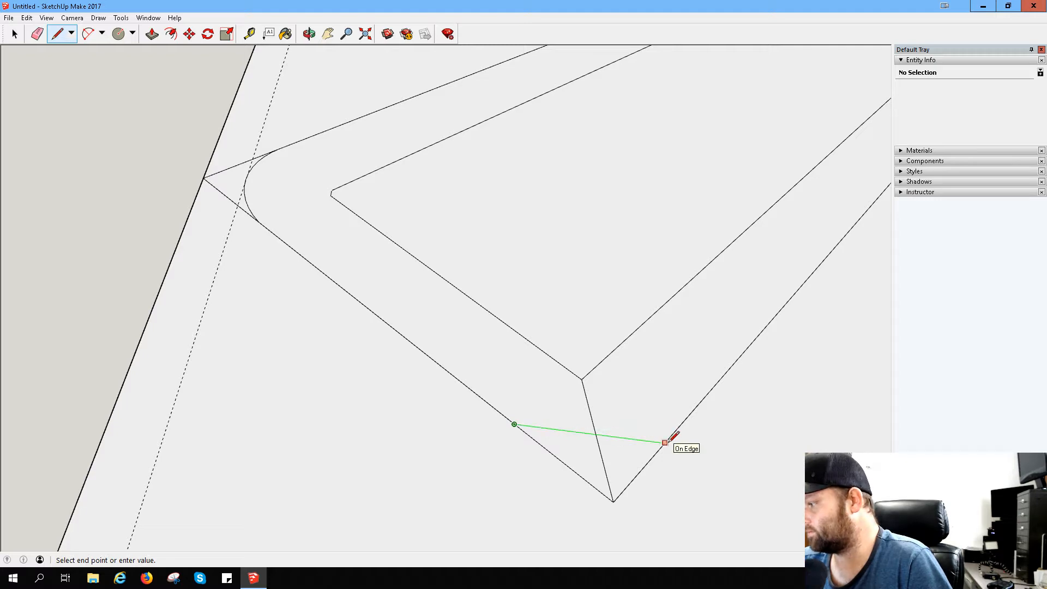
- Draw a two-point arc across the sharp bend's outer corner, joining both outer edges and tangent at the starting edge
click(90, 35)
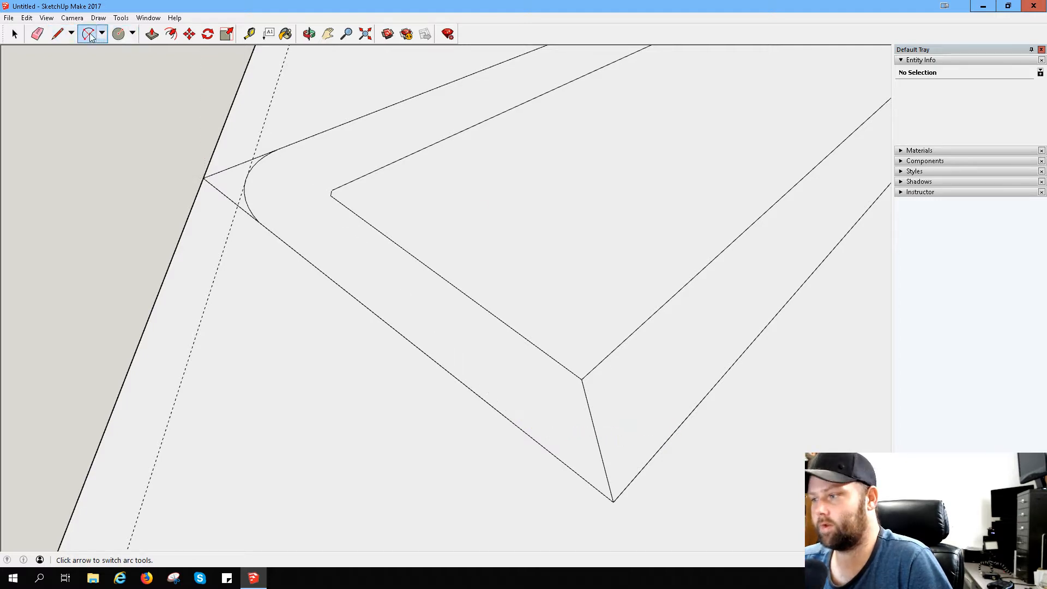
click(514, 424)
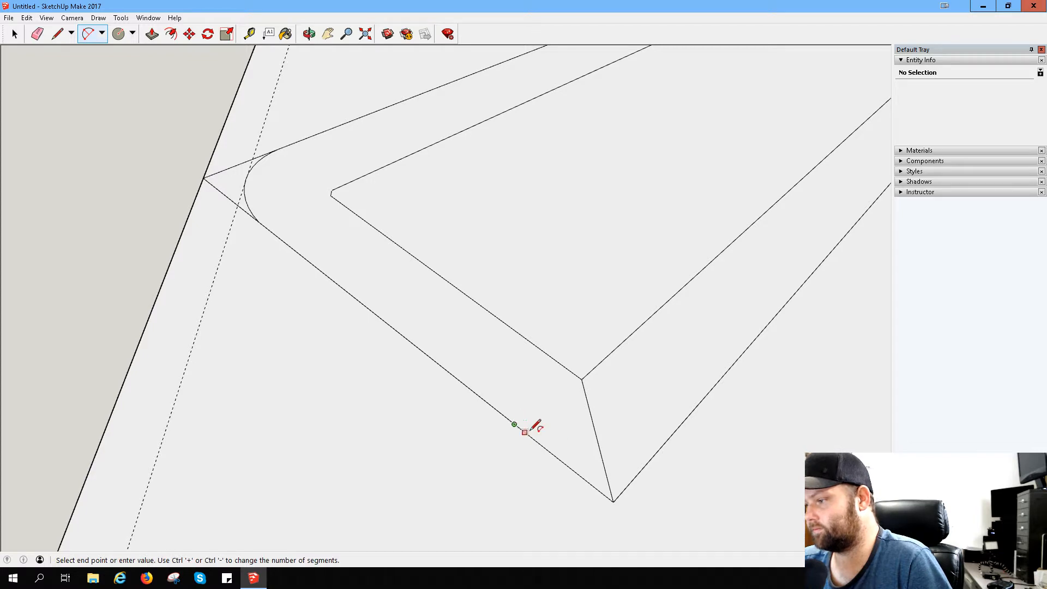
click(664, 443)
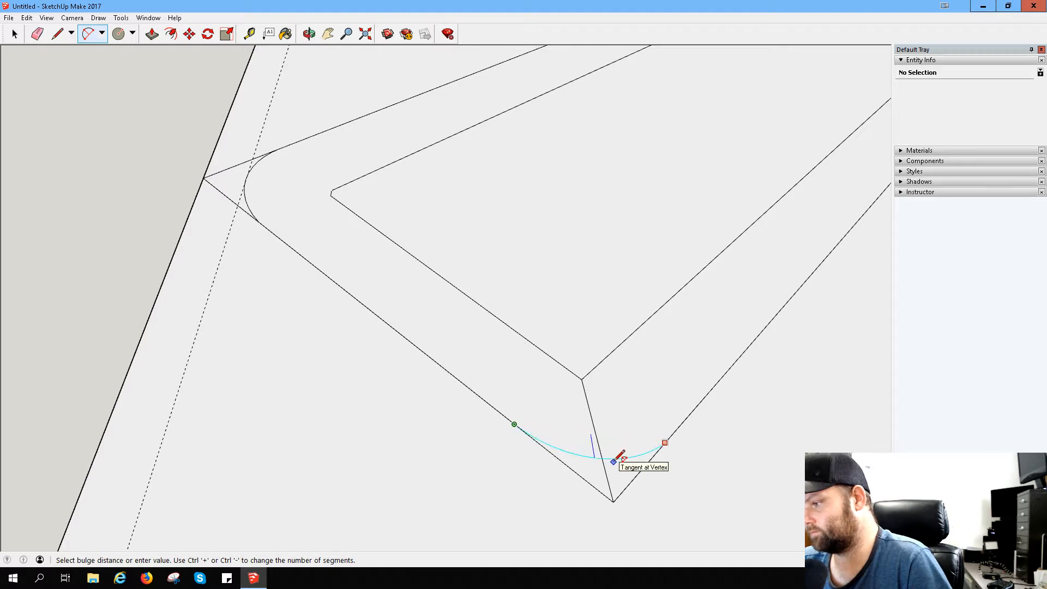
click(613, 462)
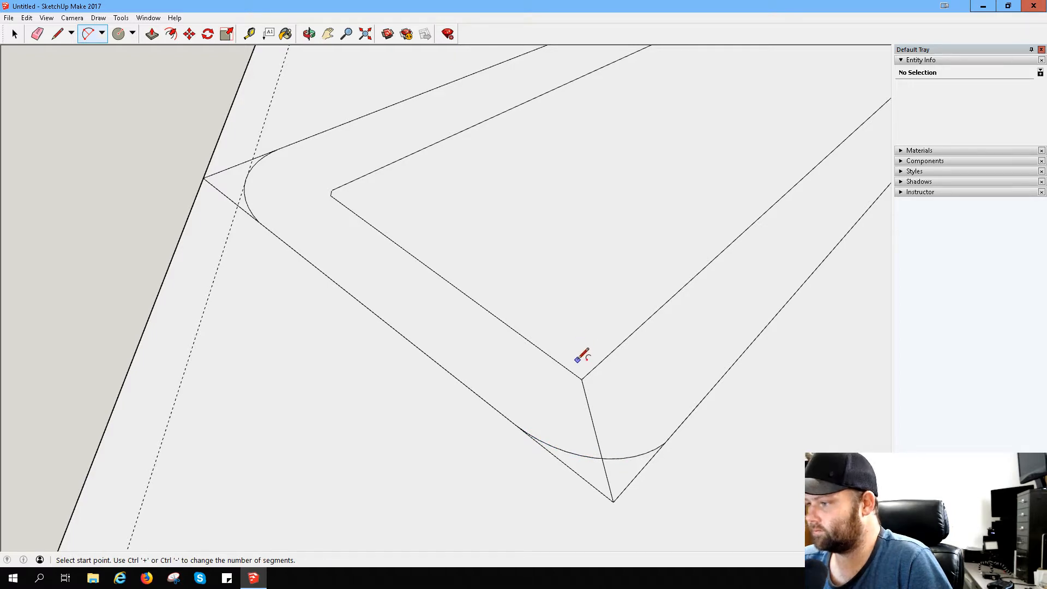
- Measure a short distance outward from the bend's inner corner vertex with the Tape Measure
middle_drag(479, 348, 385, 328)
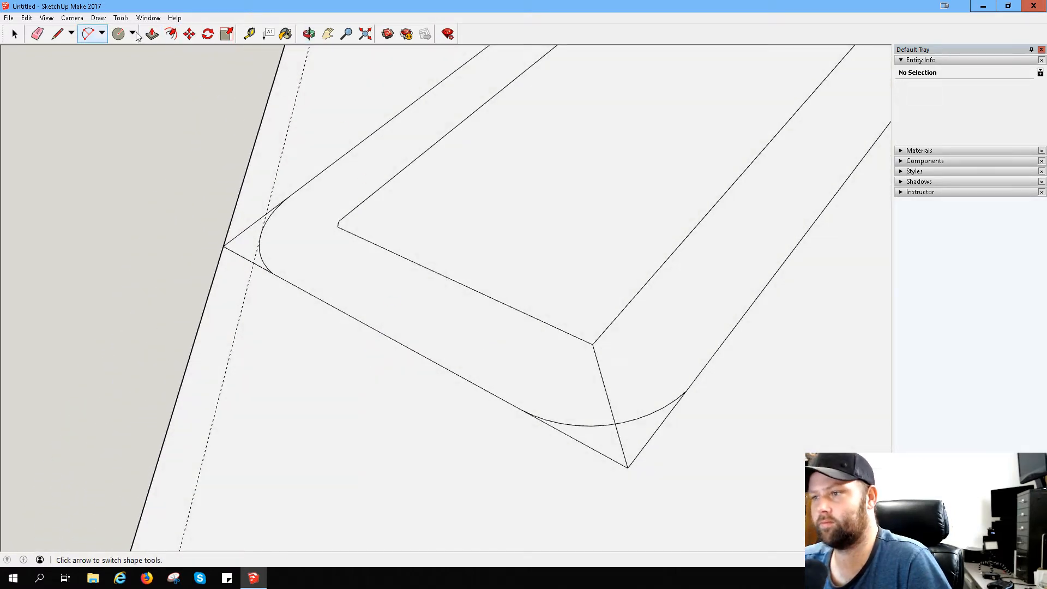
click(249, 34)
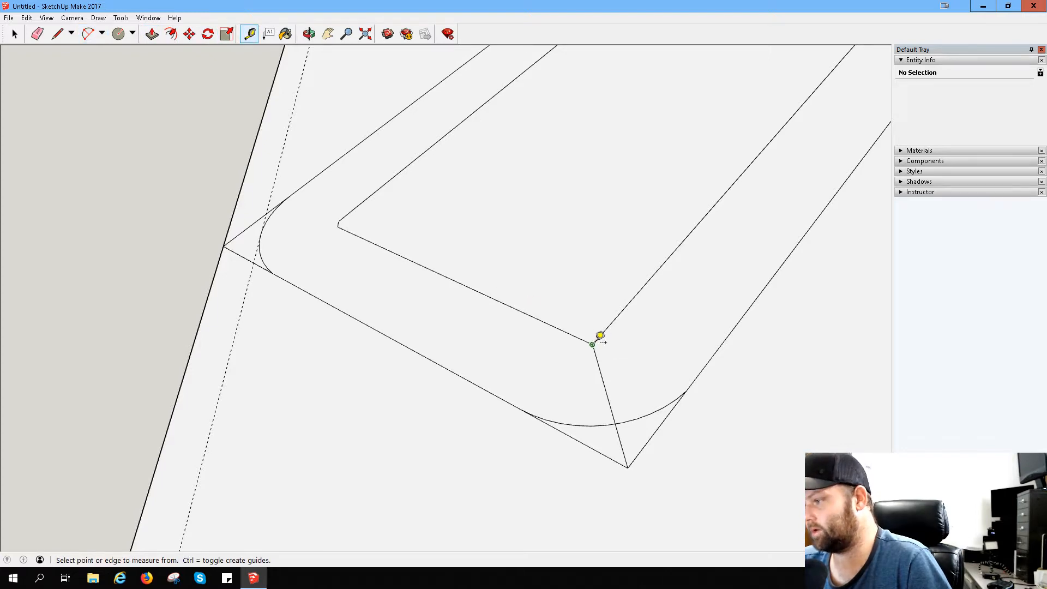
click(592, 344)
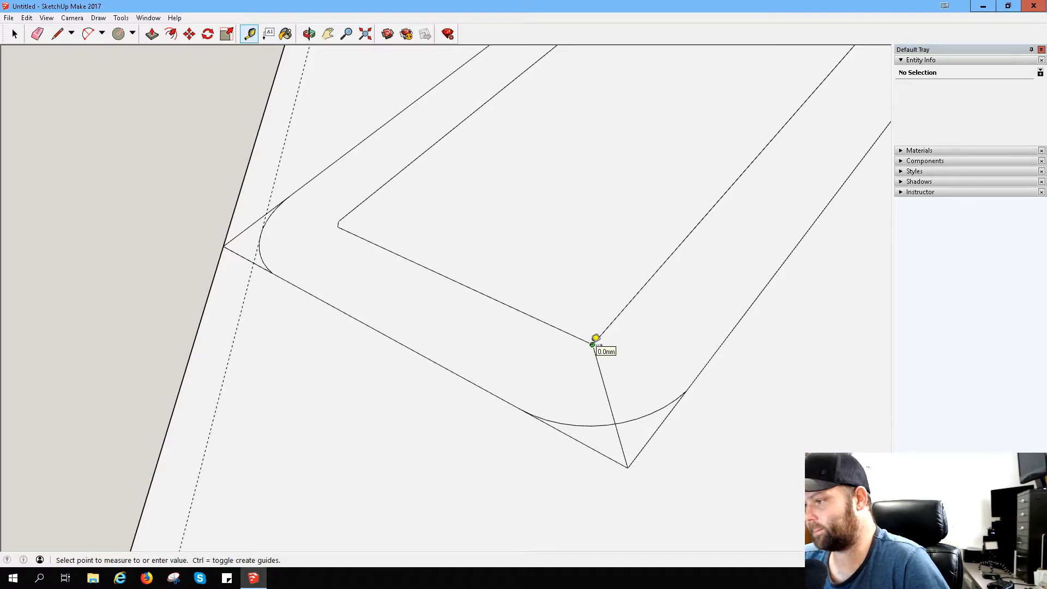
click(597, 342)
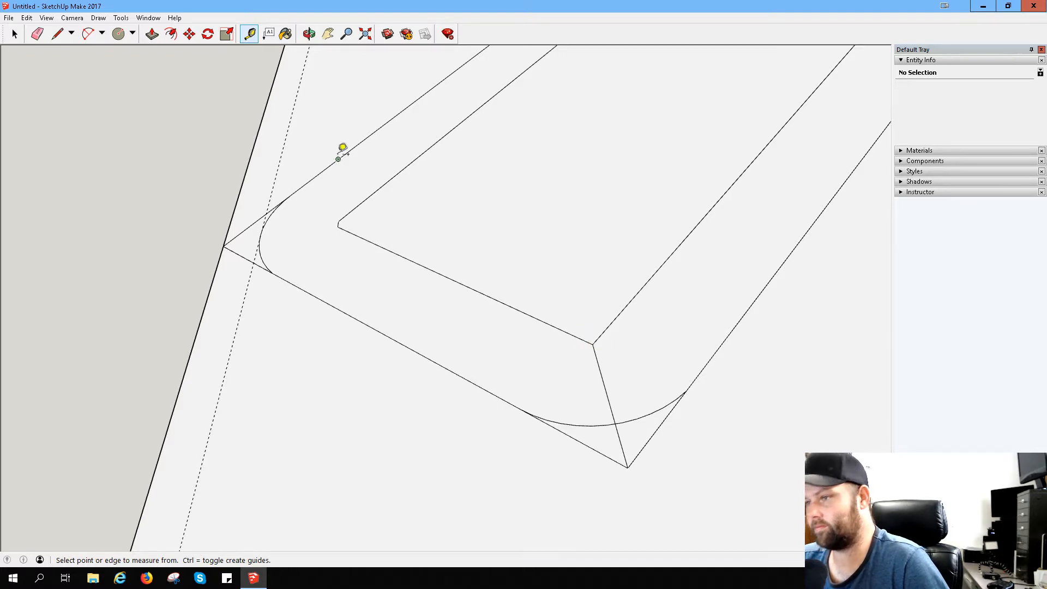
- Draw a short line across the bend's inner corner, connecting its two inner edges
click(57, 34)
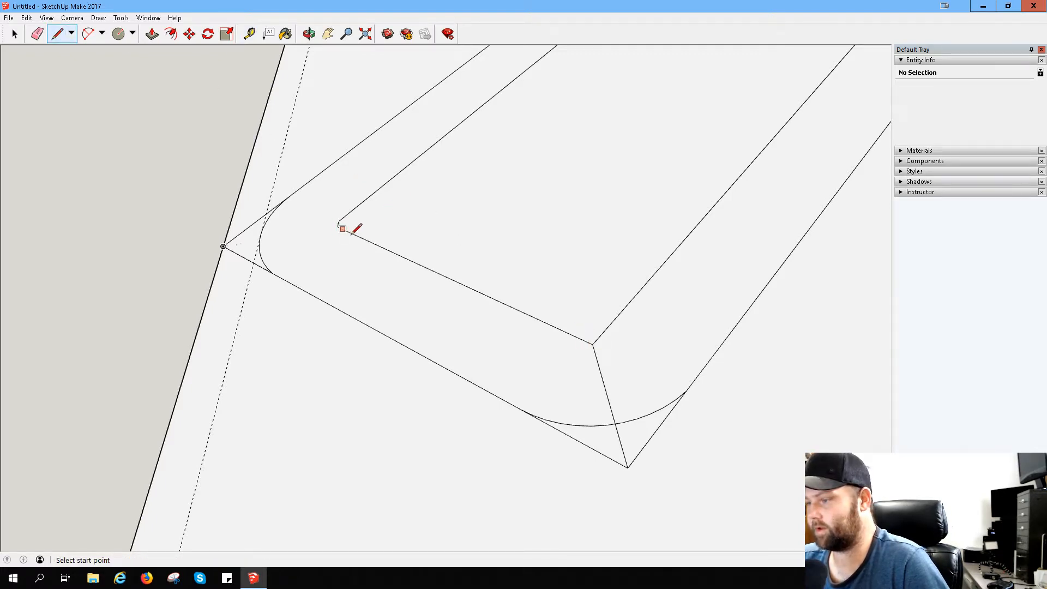
click(592, 344)
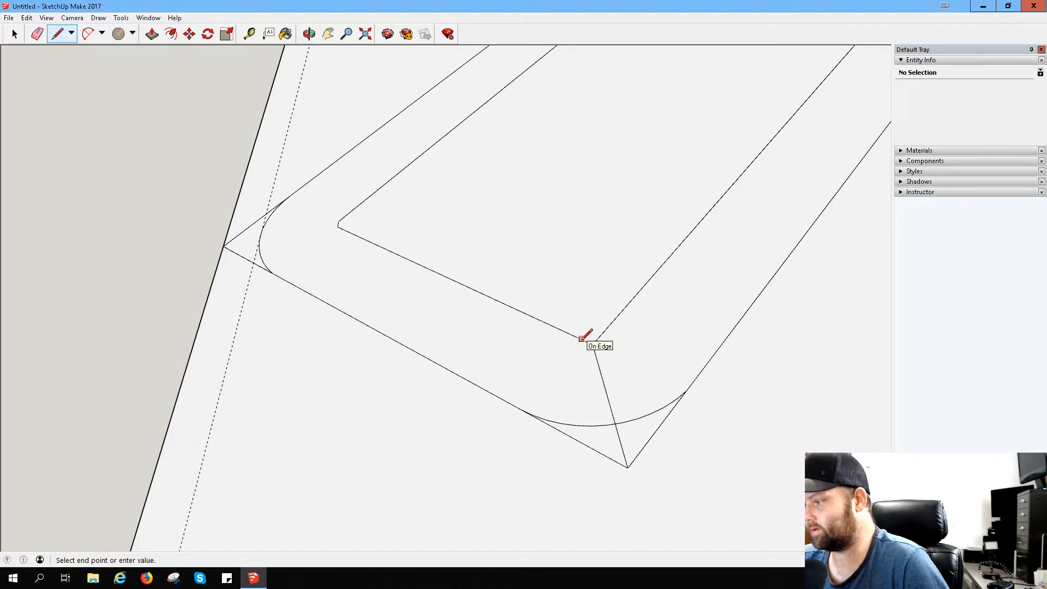
key(Escape)
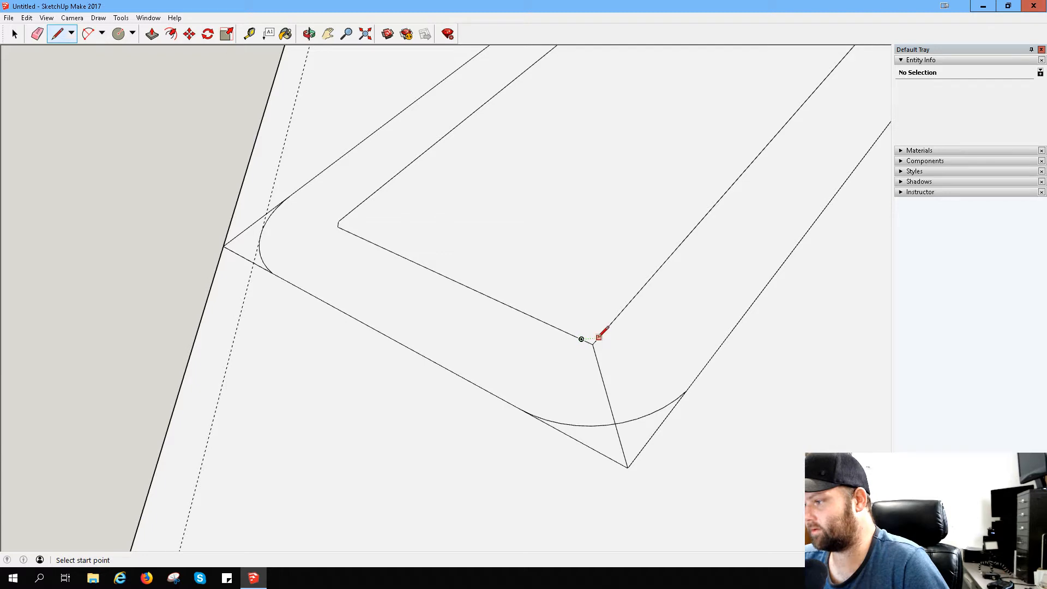
click(581, 339)
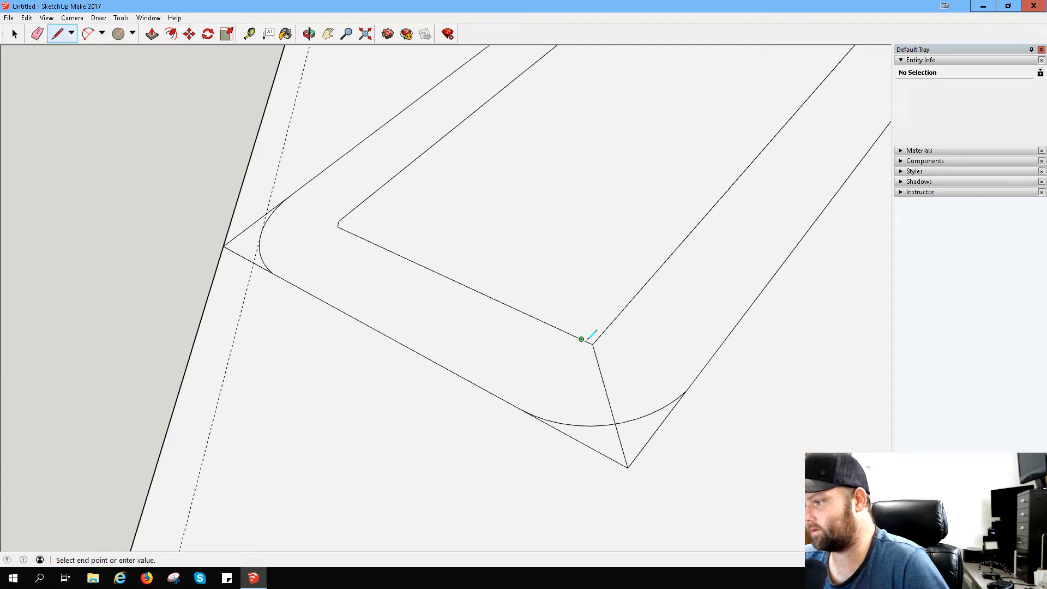
click(598, 337)
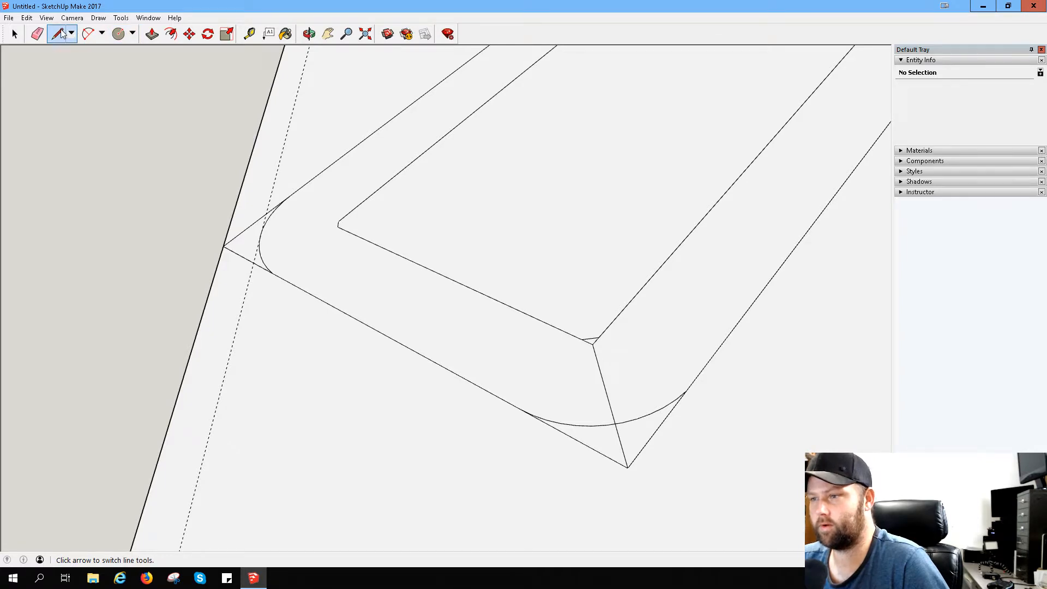
- Erase the leftover outer tip, the diagonal seam and the small inner point at the bend
click(37, 34)
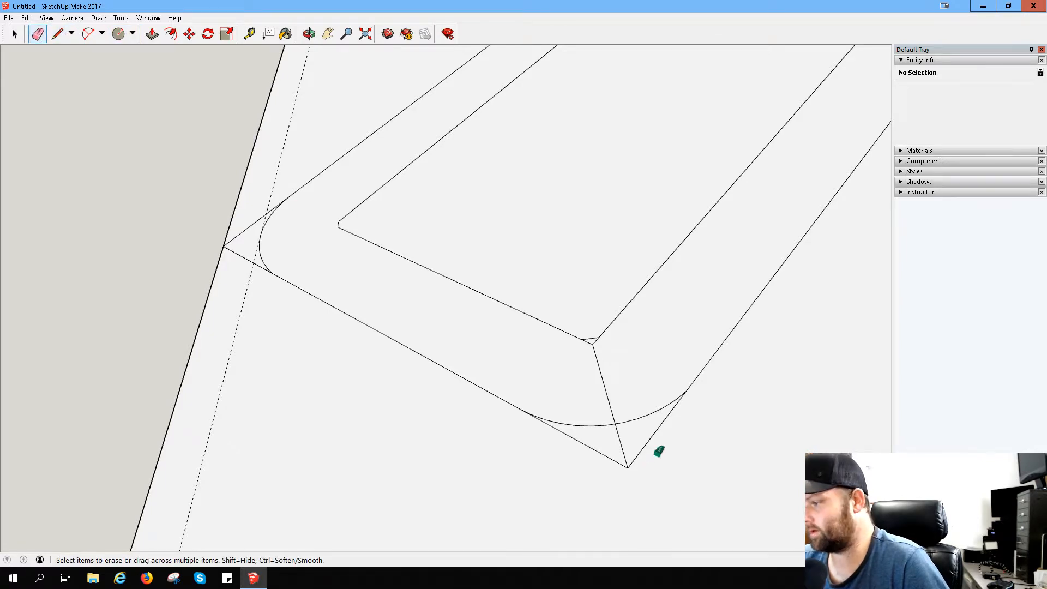
drag(658, 451, 589, 444)
click(600, 375)
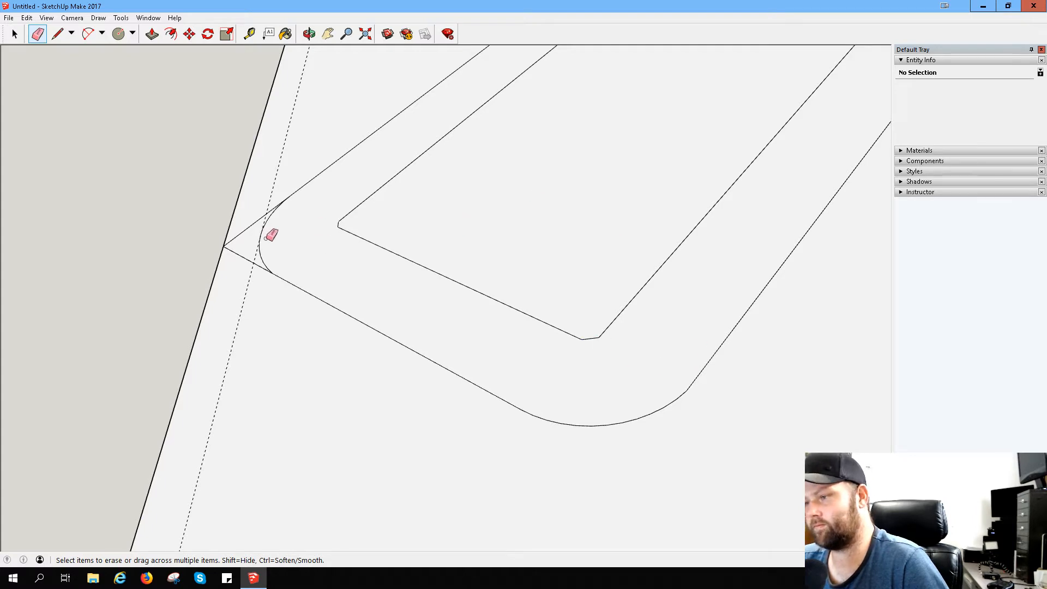
- Try to measure from the midpoint of the bend's new short inner edge
click(249, 34)
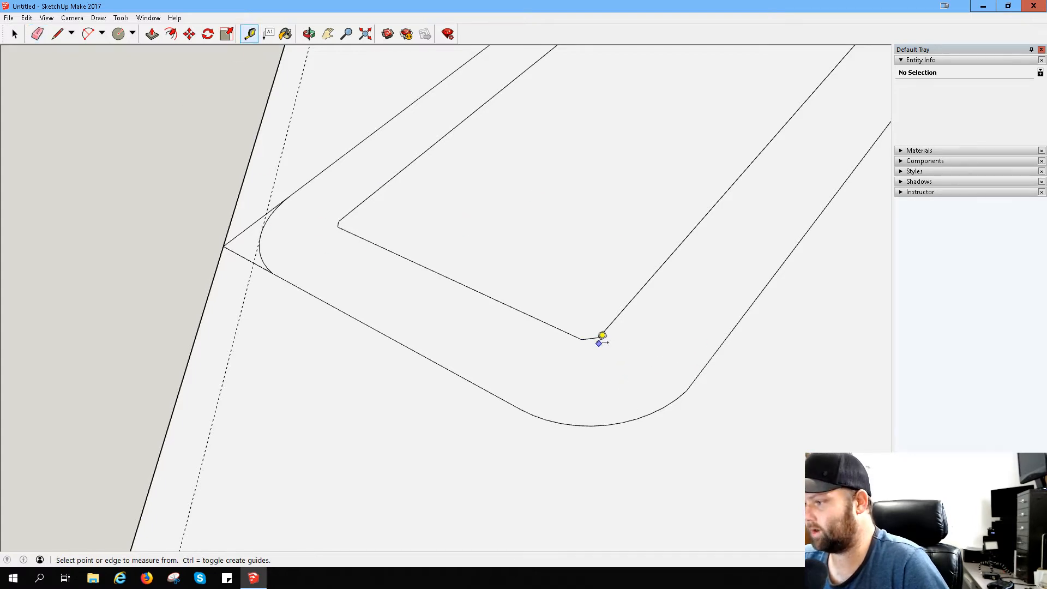
click(597, 332)
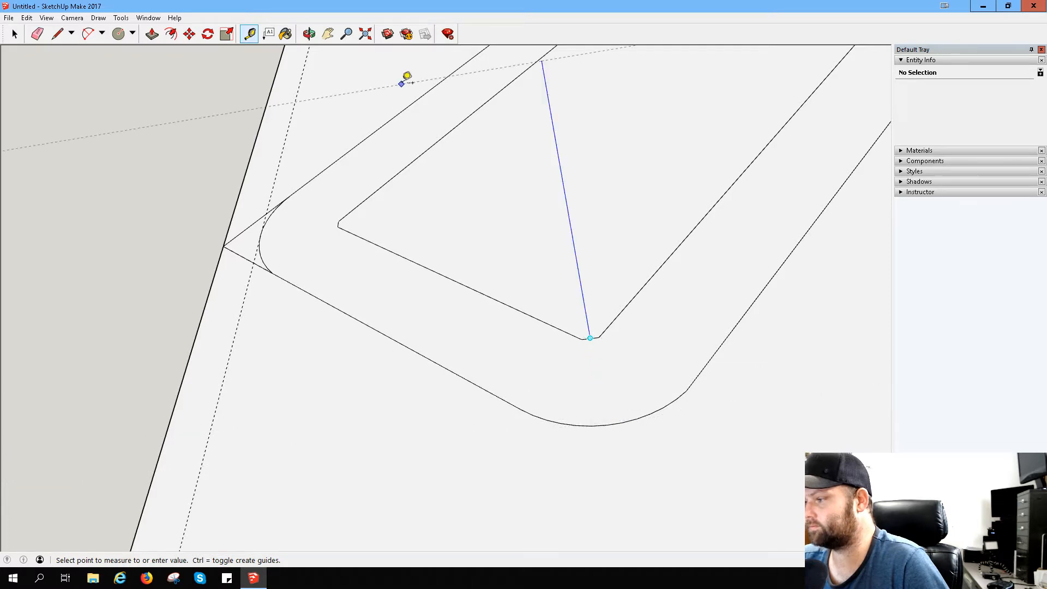
- Draw a very short line inward from the middle of the bend's outer arc
click(58, 34)
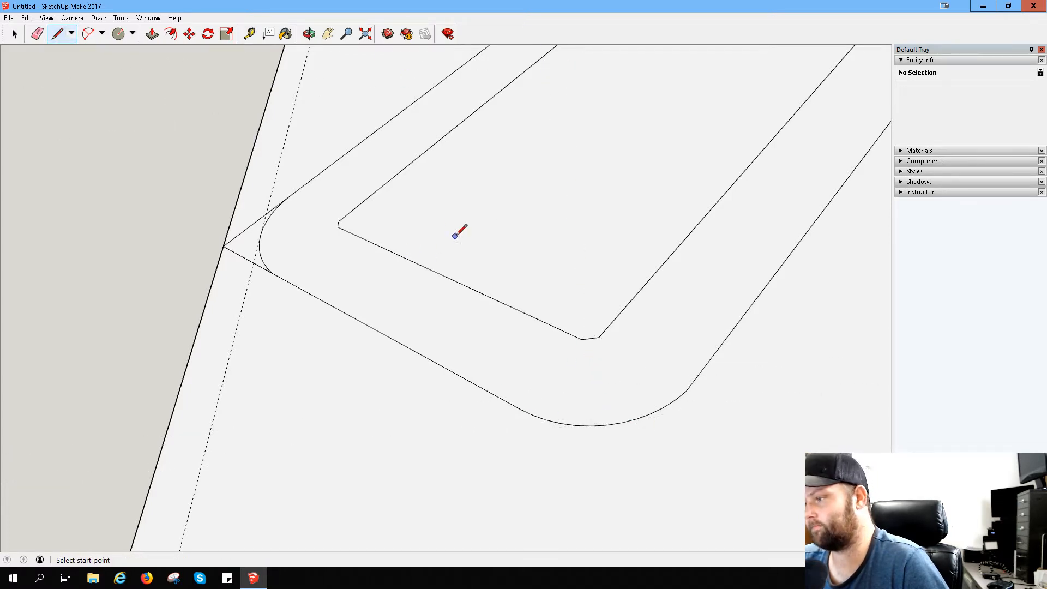
mouse_move(454, 235)
middle_down()
mouse_move(365, 219)
mouse_move(489, 337)
mouse_move(525, 390)
mouse_move(577, 352)
mouse_move(388, 271)
mouse_move(327, 290)
middle_up()
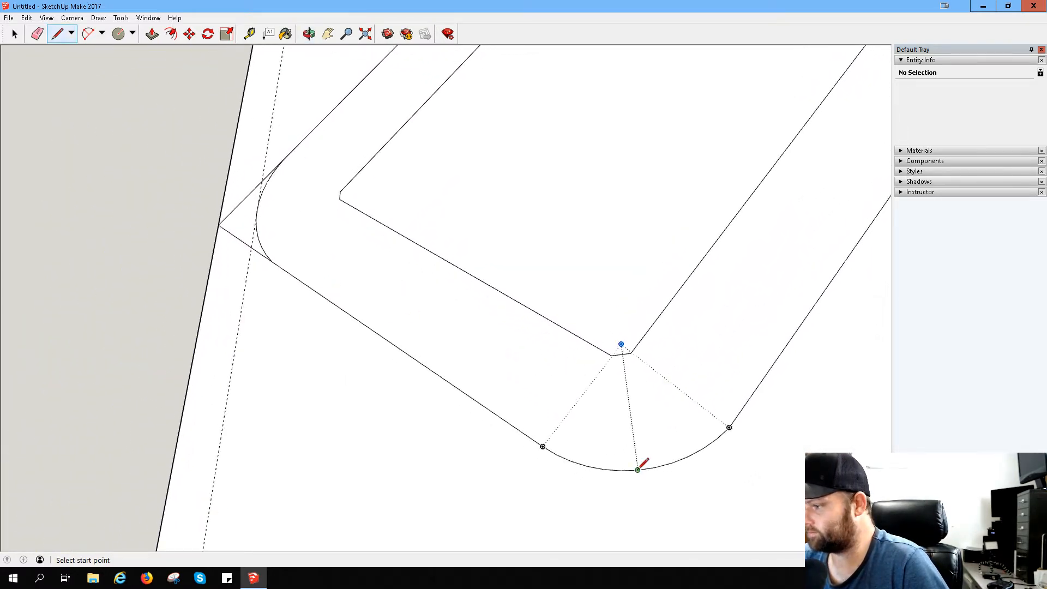
click(637, 470)
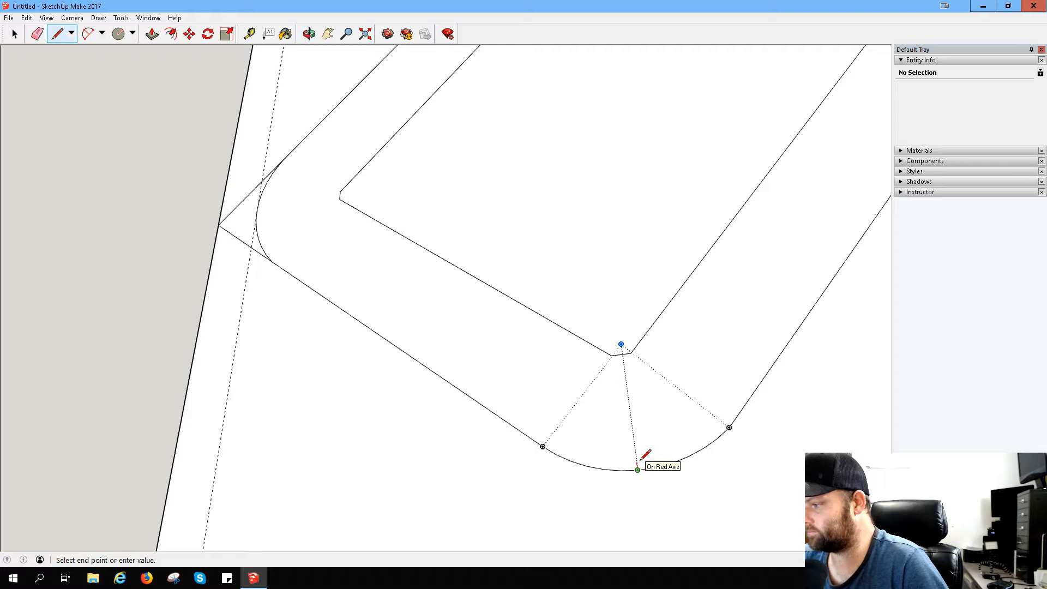
scroll(642, 466, up, 2)
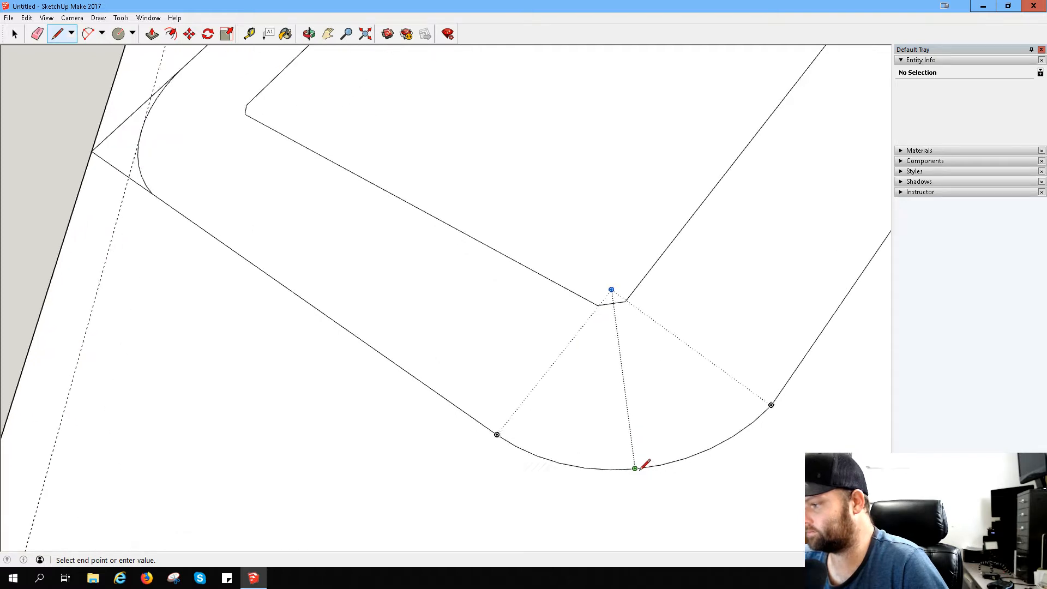
scroll(645, 464, up, 2)
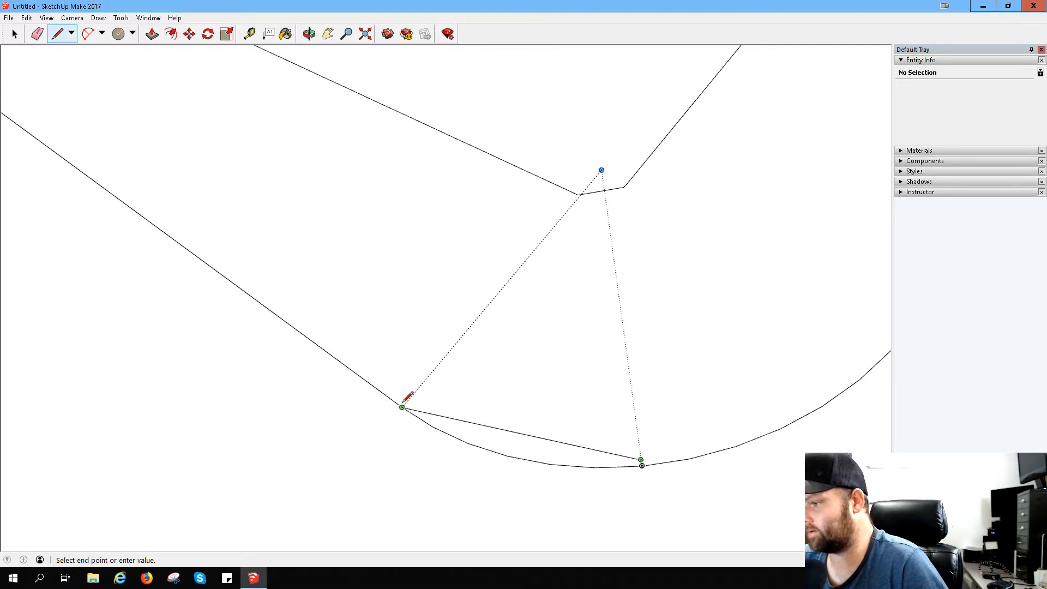
- Draw a flatter two-point arc across the bend's outer side, bulging to the inner end of the short line
click(88, 34)
click(403, 408)
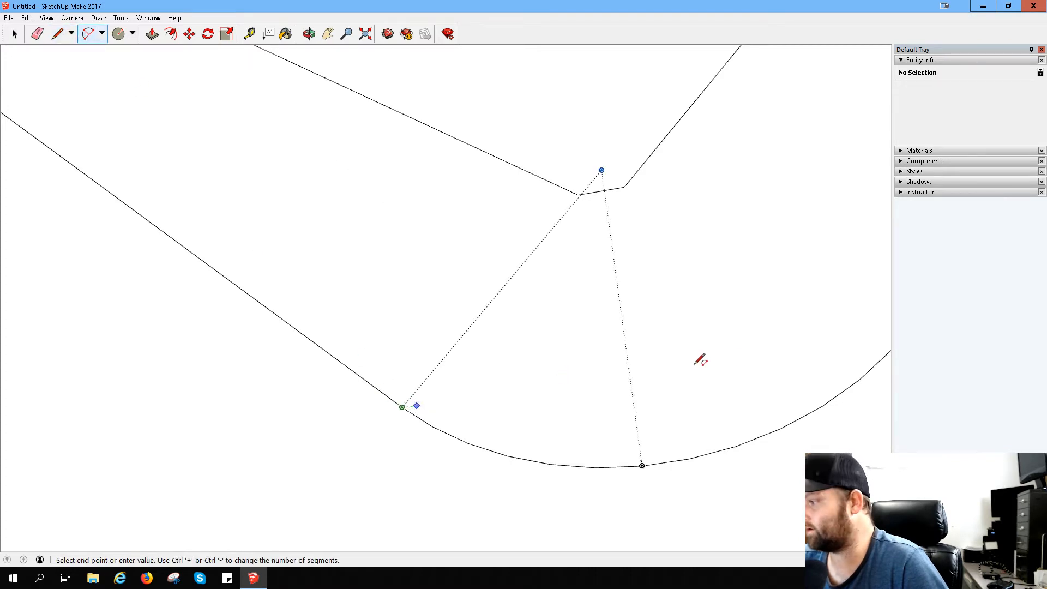
click(859, 379)
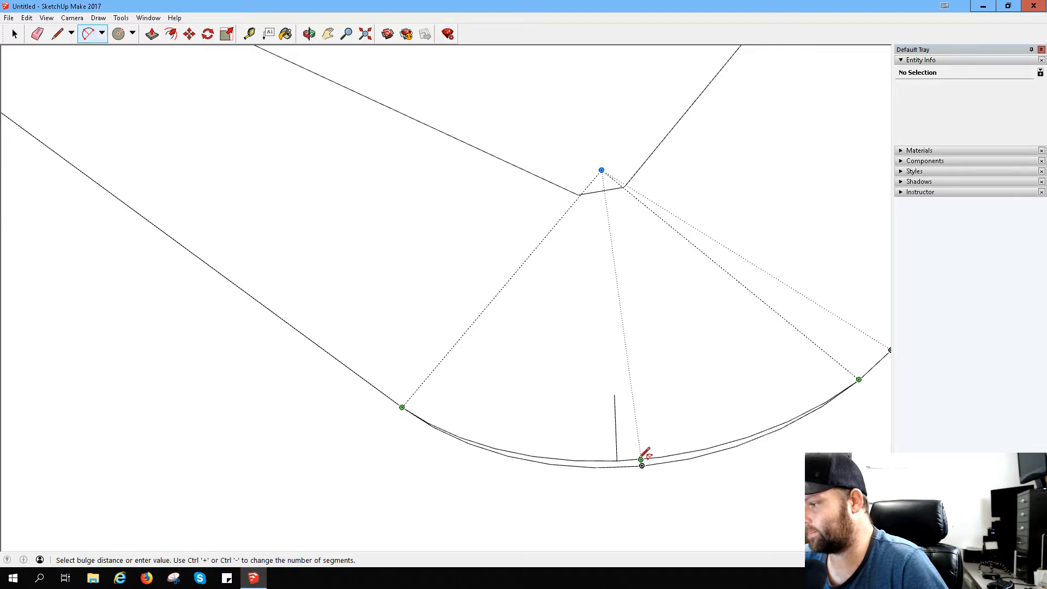
click(642, 460)
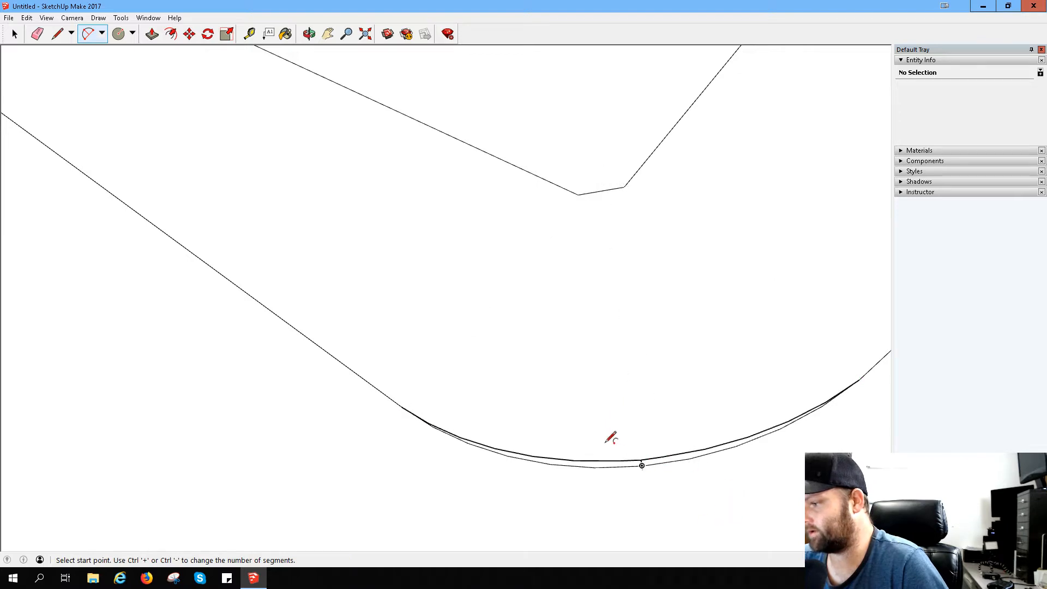
- Erase the old outer arc and the short construction line beneath the new, flatter arc
click(37, 34)
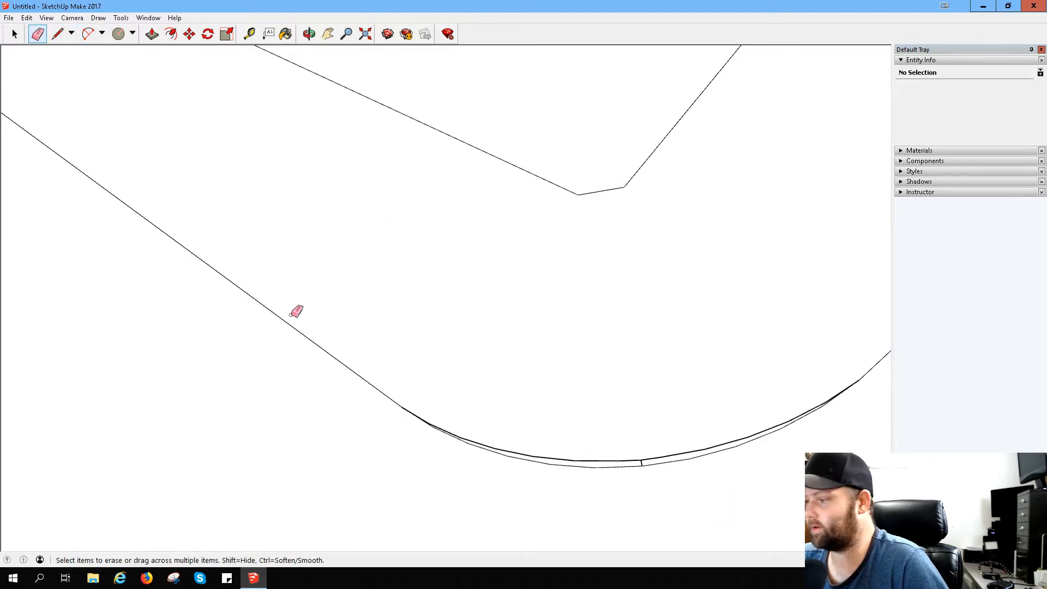
mouse_move(624, 469)
mouse_down()
mouse_move(670, 460)
mouse_move(652, 463)
mouse_up()
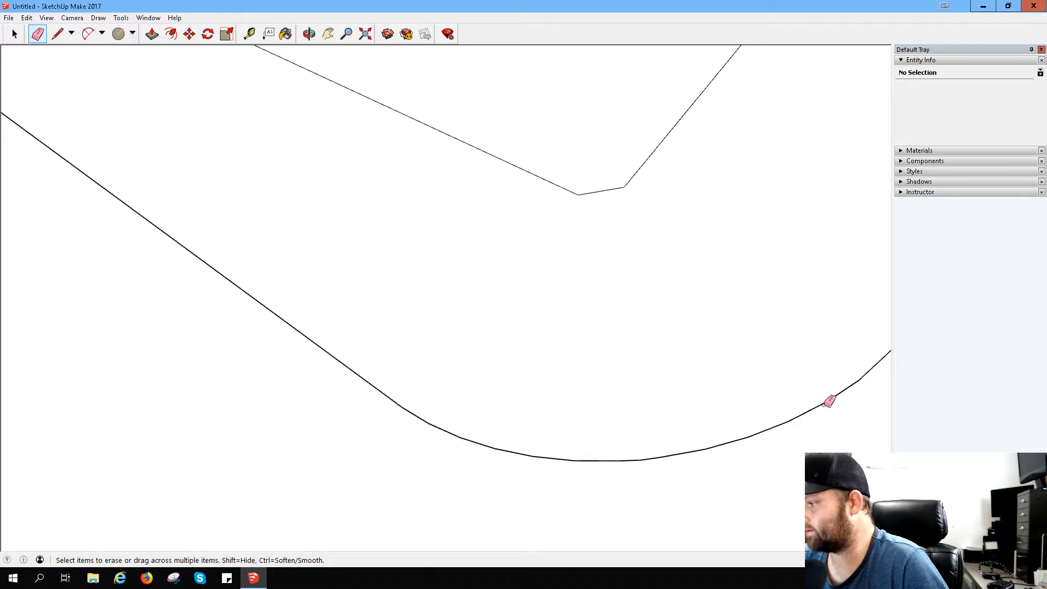
scroll(746, 374, down, 5)
scroll(708, 297, up, 1)
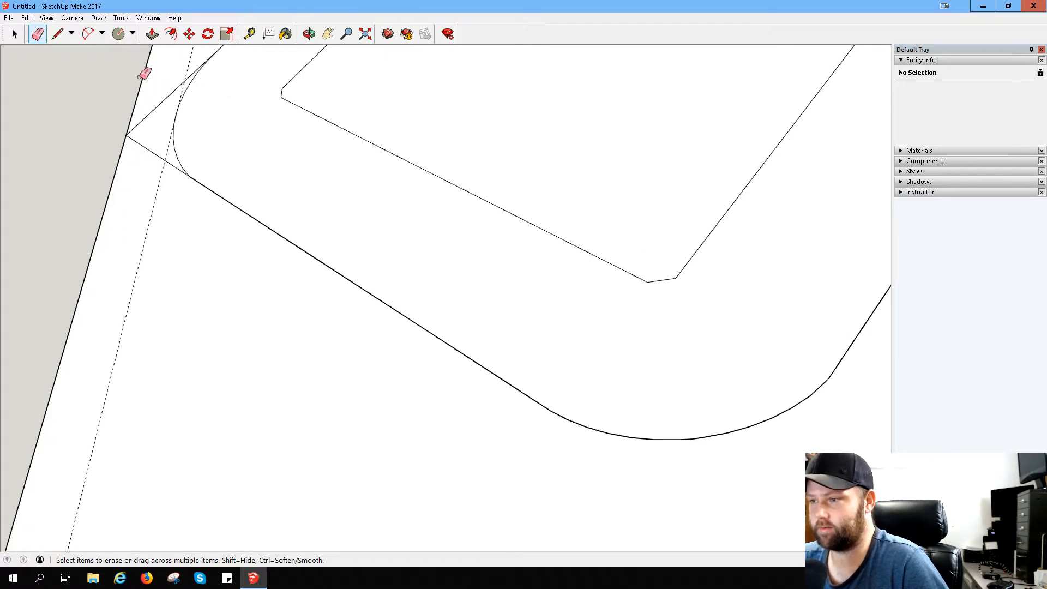
- Measure from both ends of the bend's short inner edge to the start of its outer arc, leaving guides along the measurements
click(250, 34)
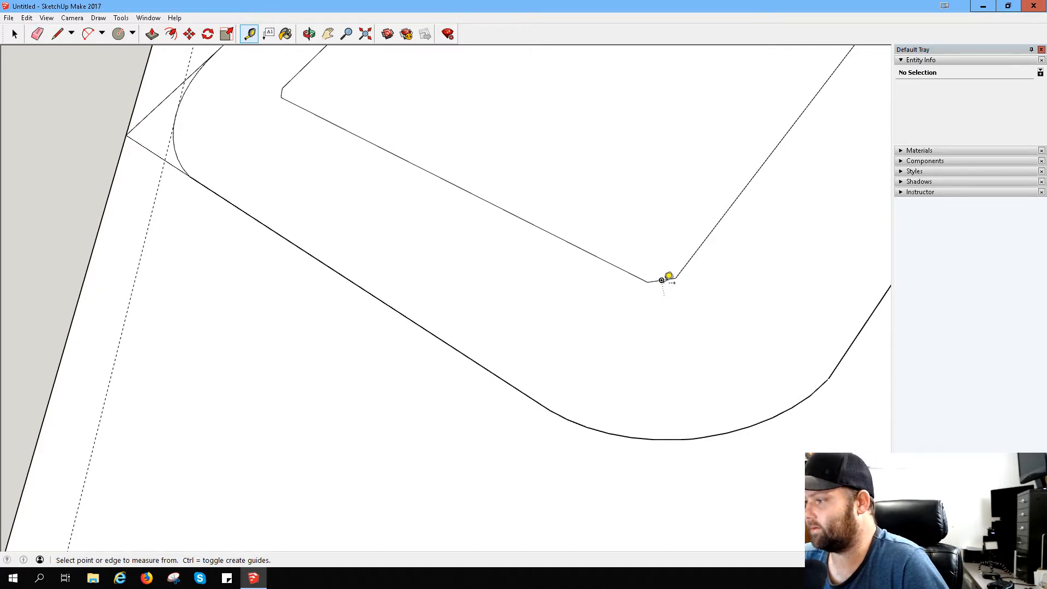
click(662, 280)
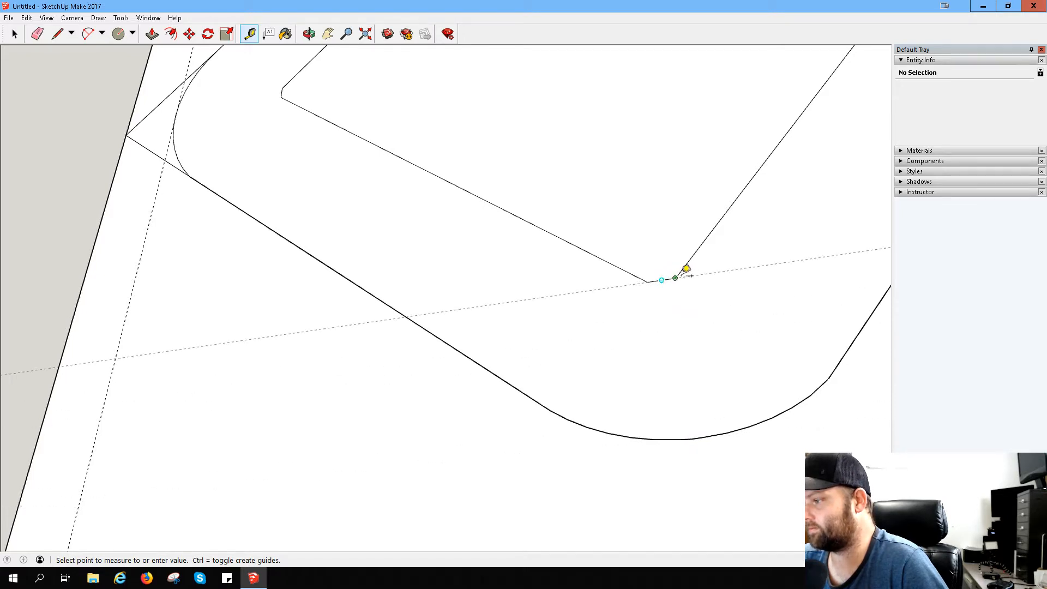
click(685, 268)
click(675, 278)
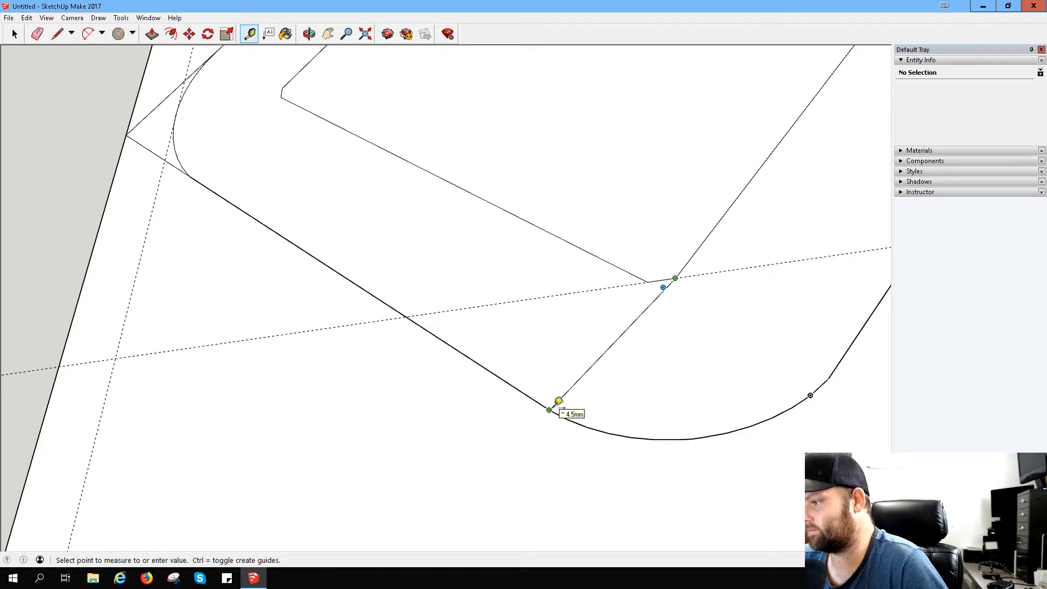
click(559, 401)
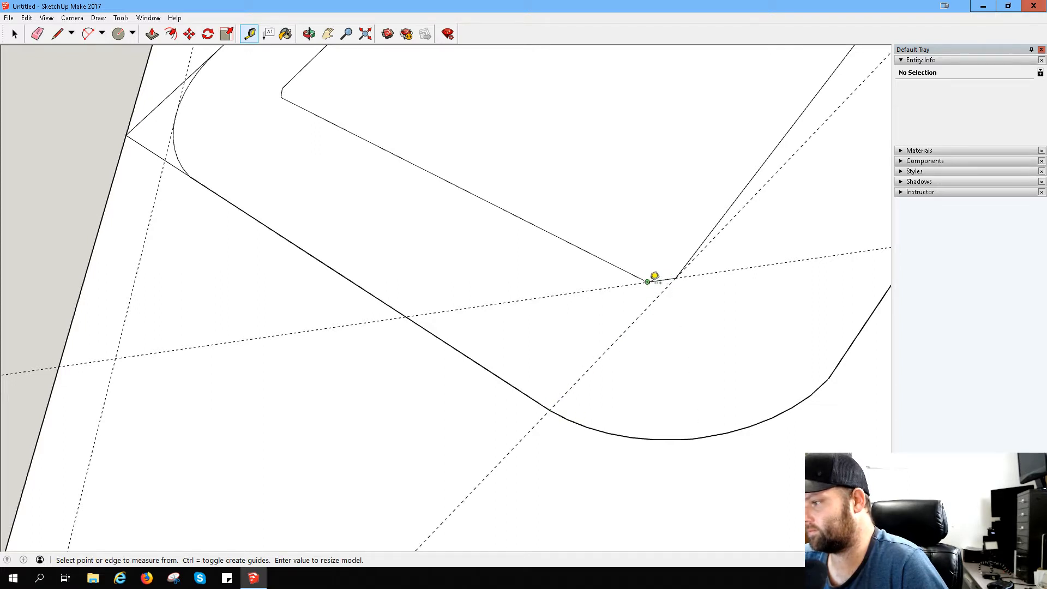
click(648, 281)
click(553, 403)
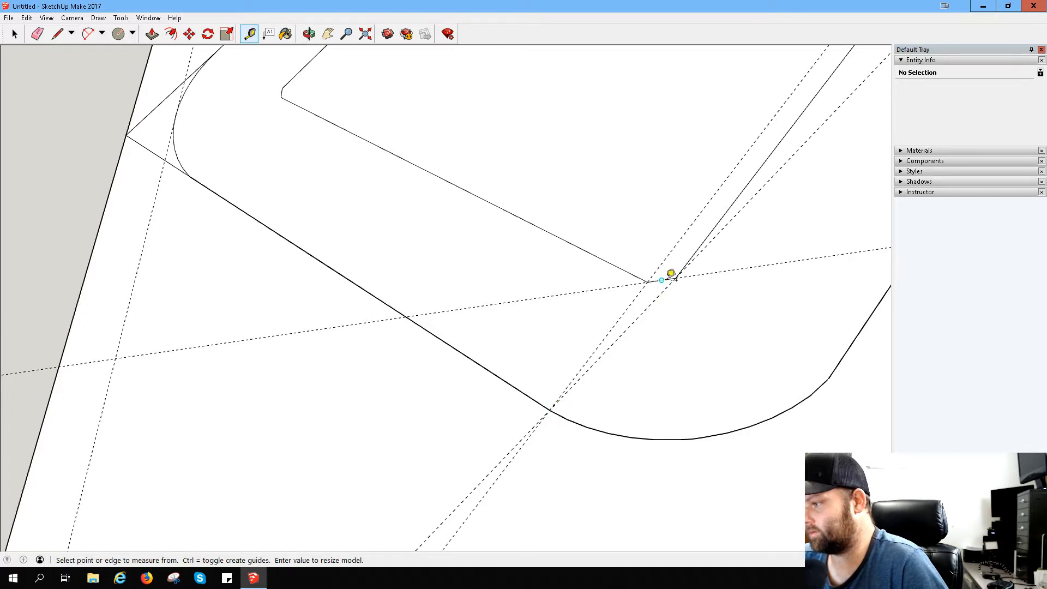
- Measure from the other bend's two inner corner vertices to the ends of its outer arc, leaving guides
click(282, 95)
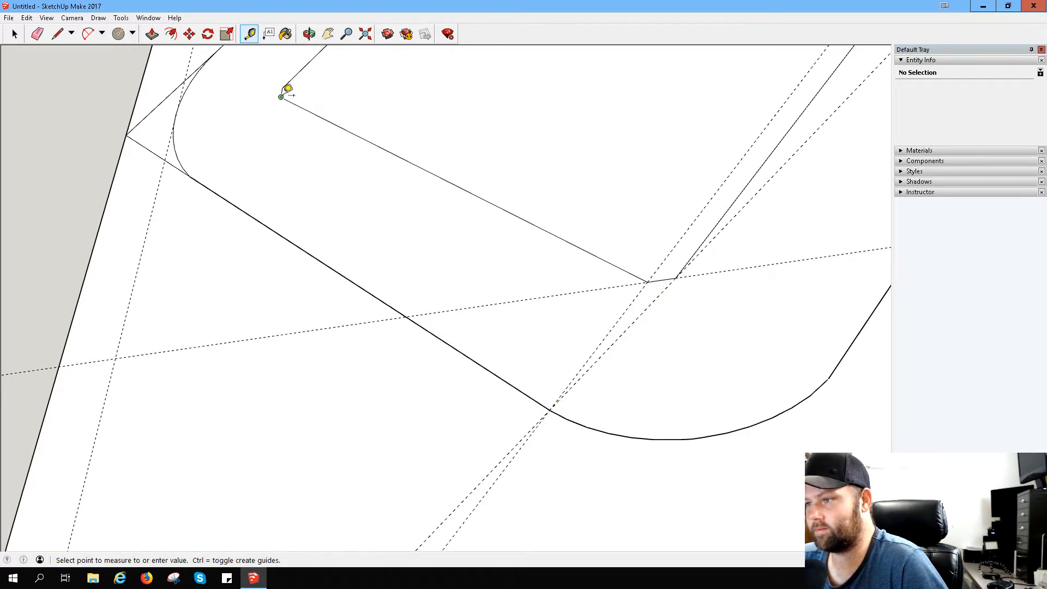
click(192, 169)
click(282, 88)
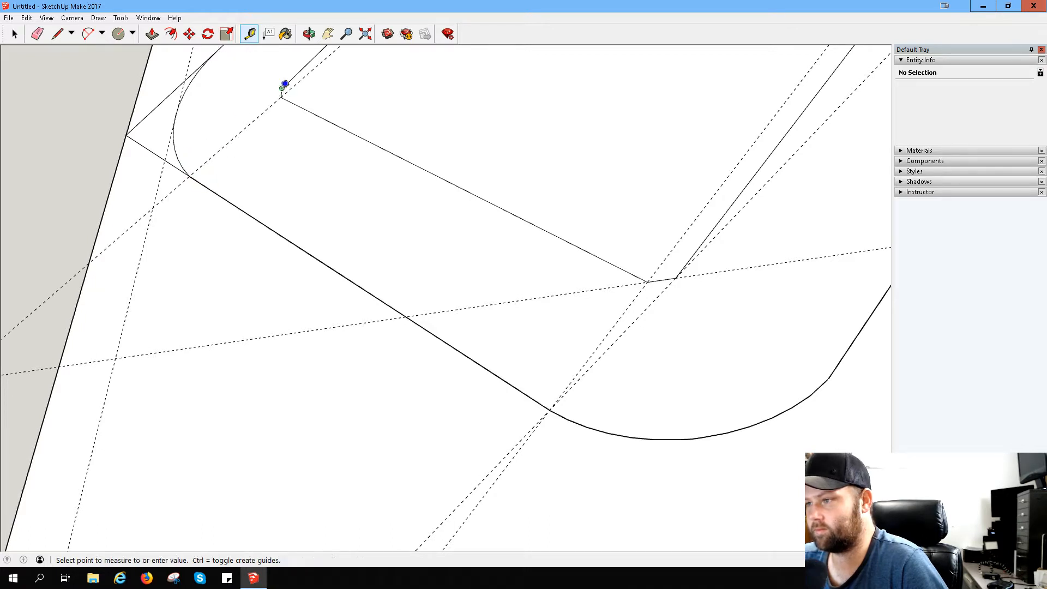
click(217, 52)
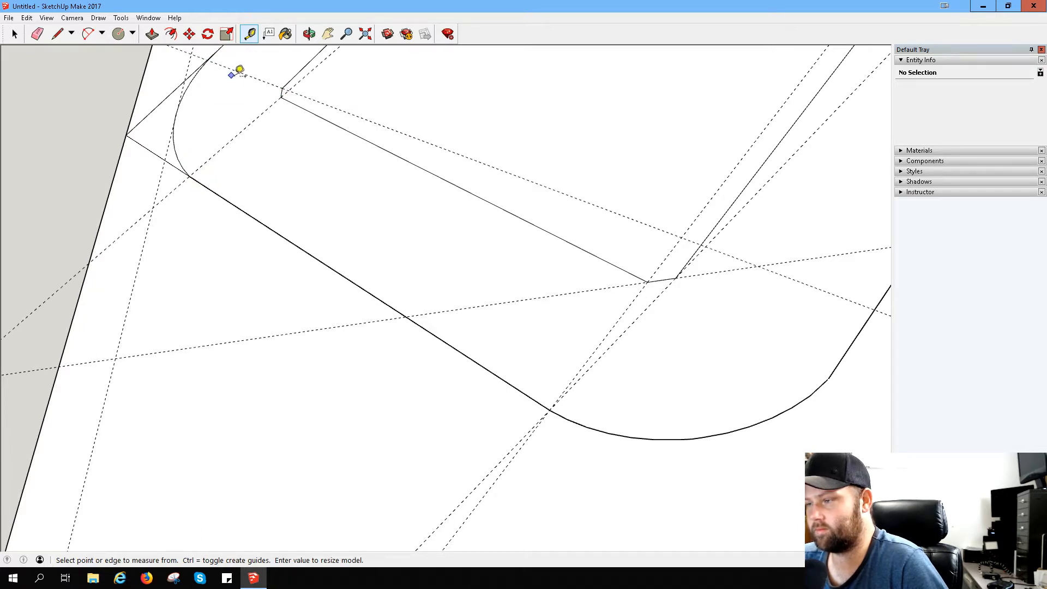
click(288, 89)
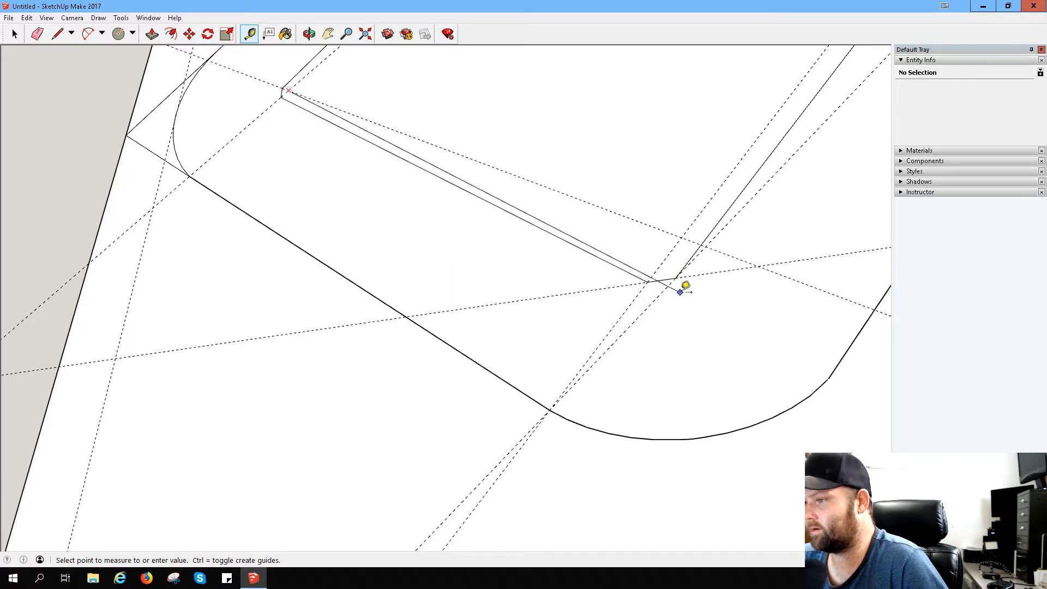
click(287, 84)
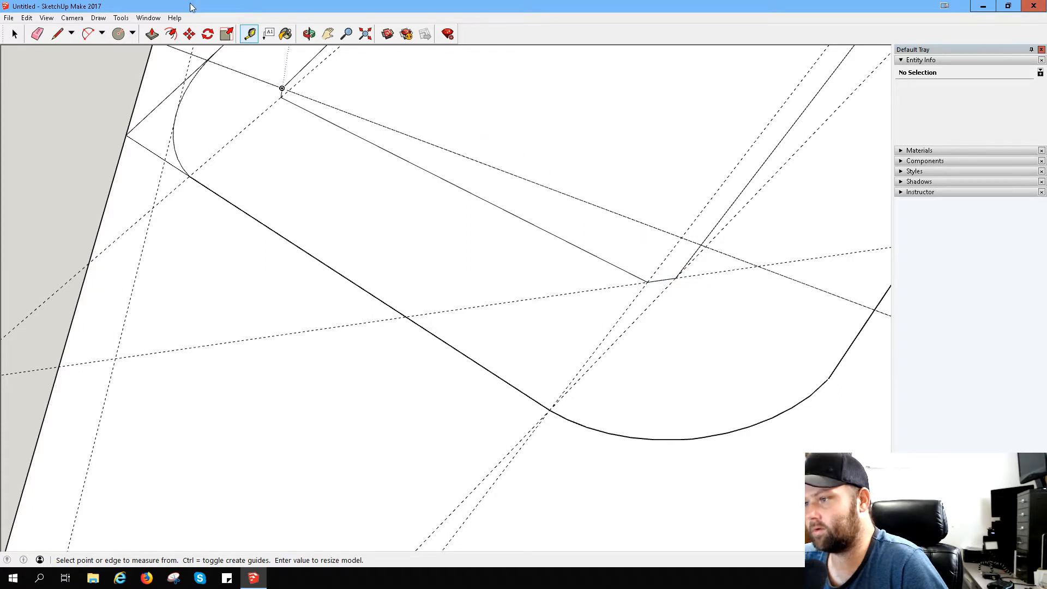
- Draw a line from the other bend's inner vertex across the short inner edge to the hook's outer edge just beyond the arc
click(59, 33)
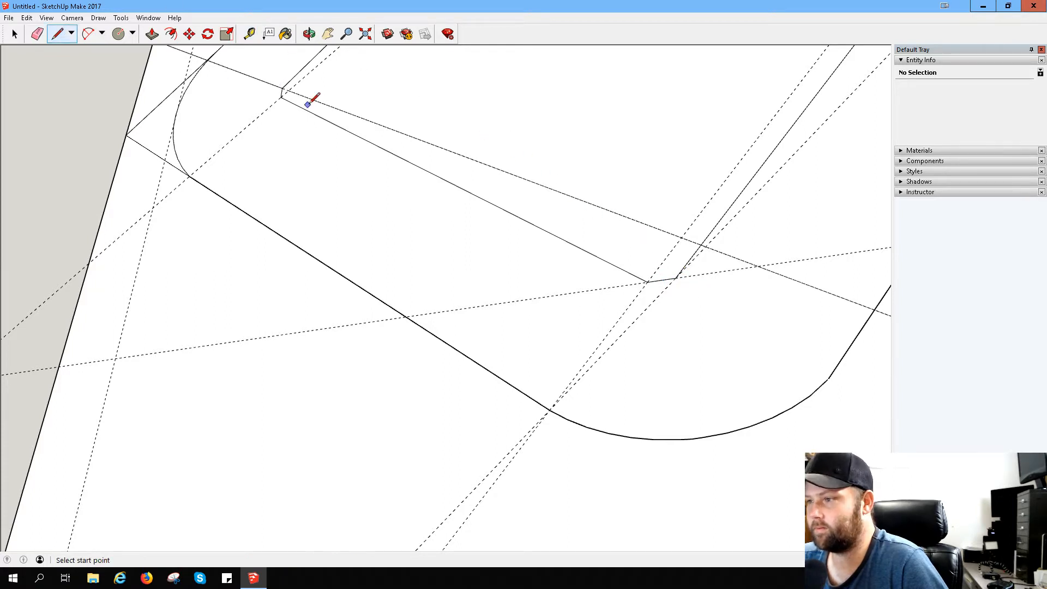
click(282, 88)
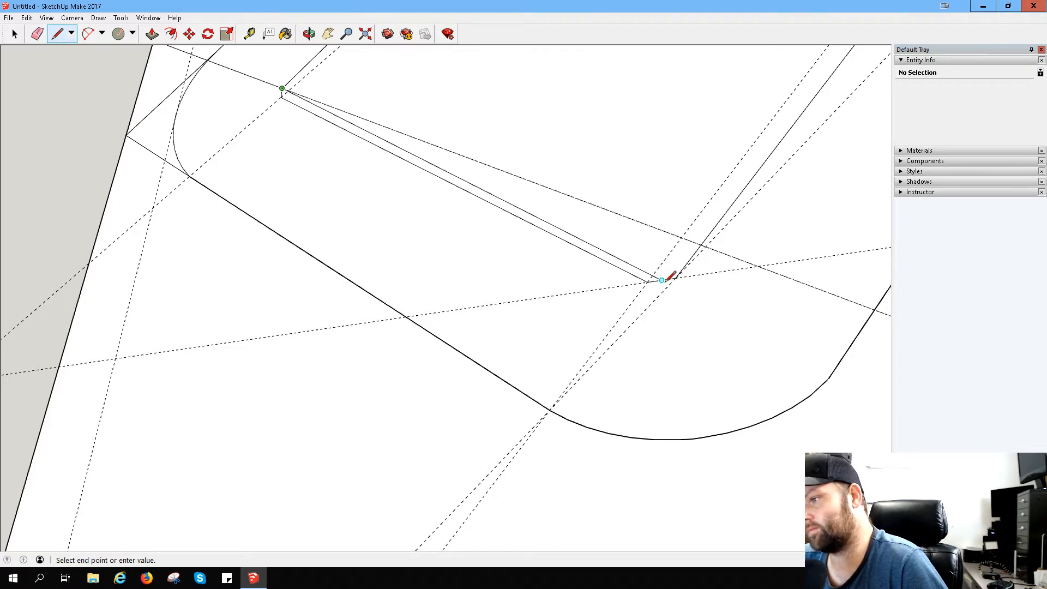
scroll(694, 262, up, 3)
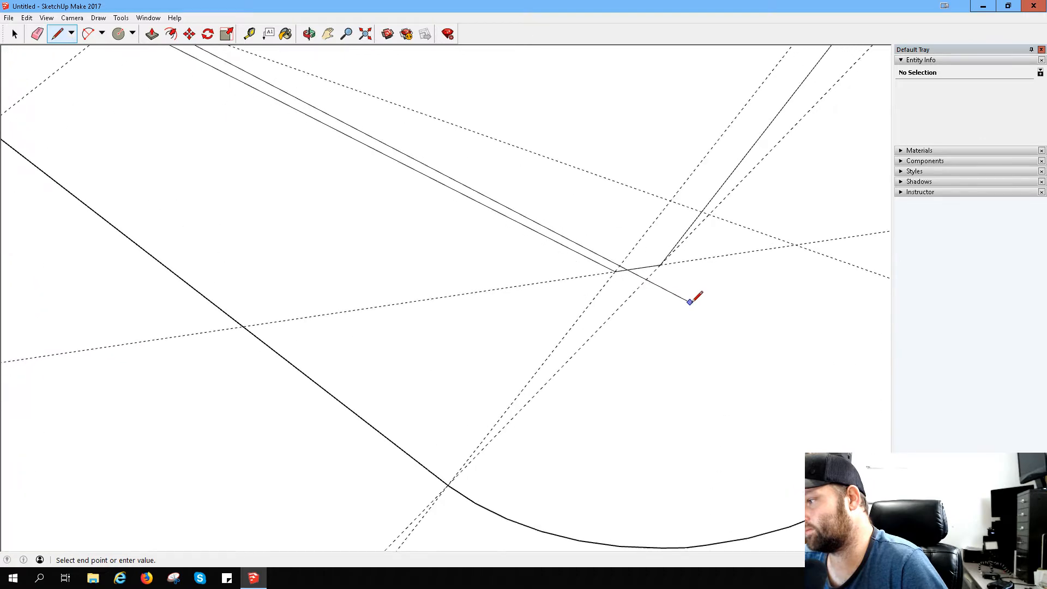
scroll(736, 275, down, 4)
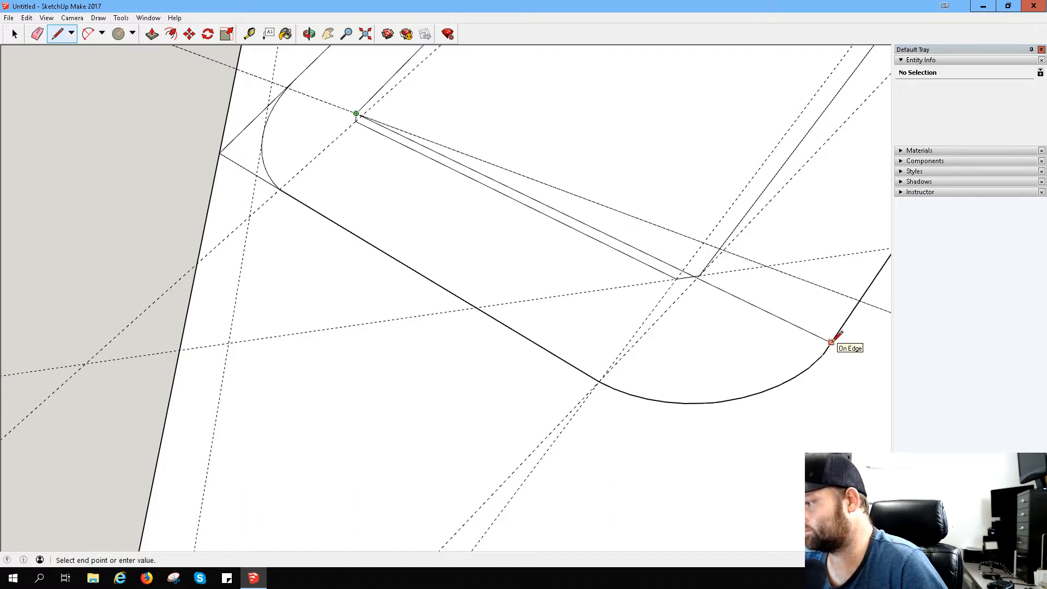
click(830, 343)
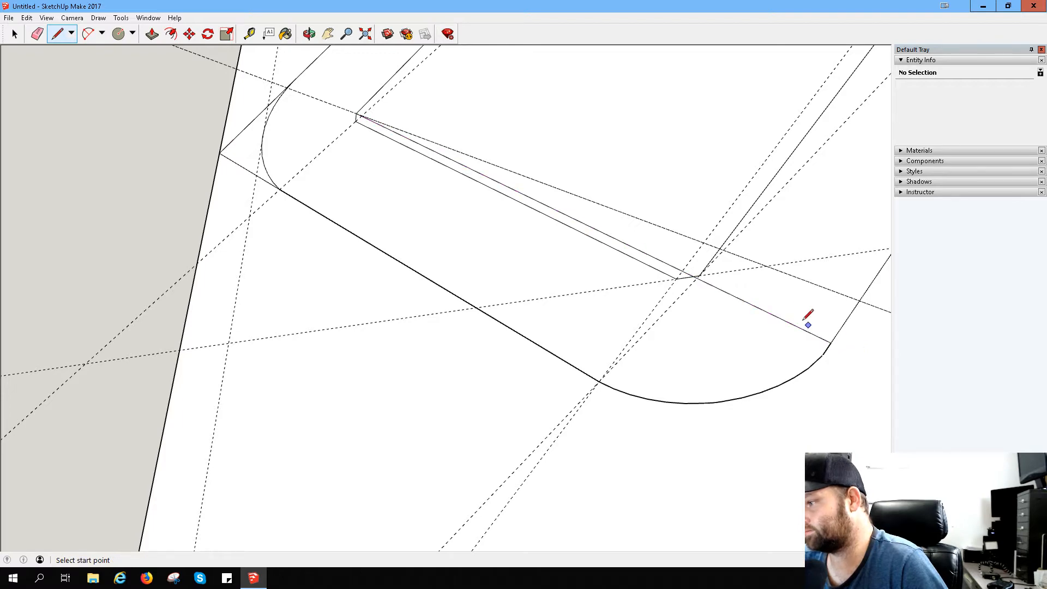
- Draw a two-point arc from the new line's outer end to the far start of the bend's outer curve, bulging to the existing arc
middle_drag(789, 223, 671, 293)
scroll(446, 181, down, 4)
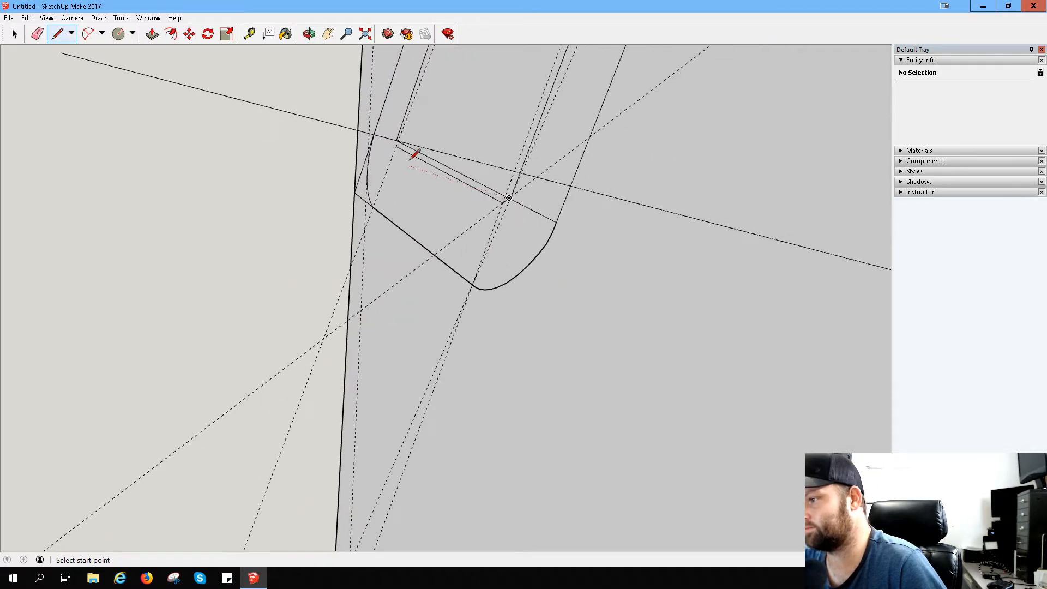
middle_drag(410, 159, 614, 236)
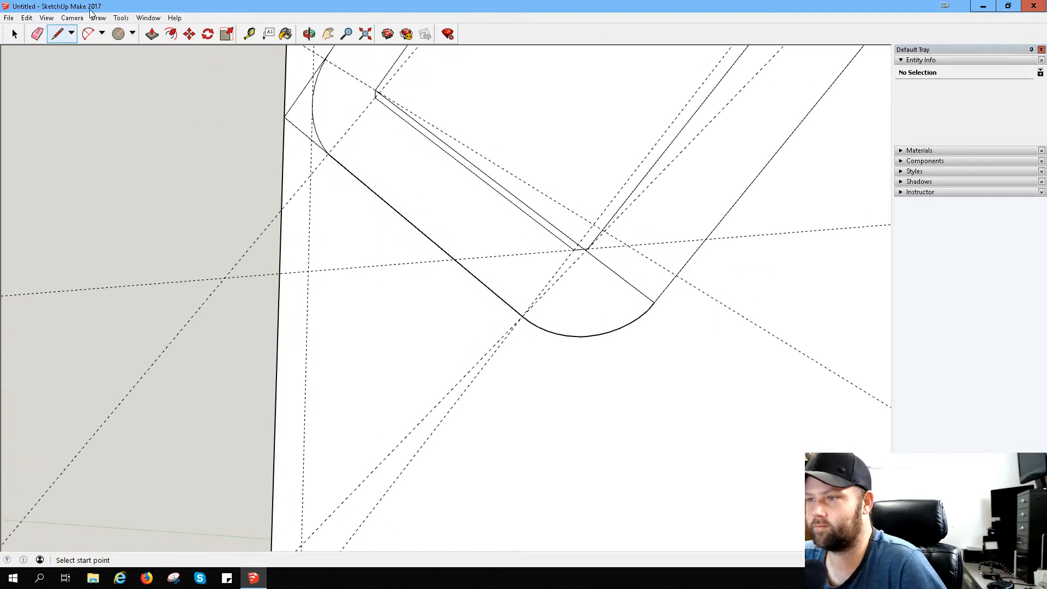
click(88, 34)
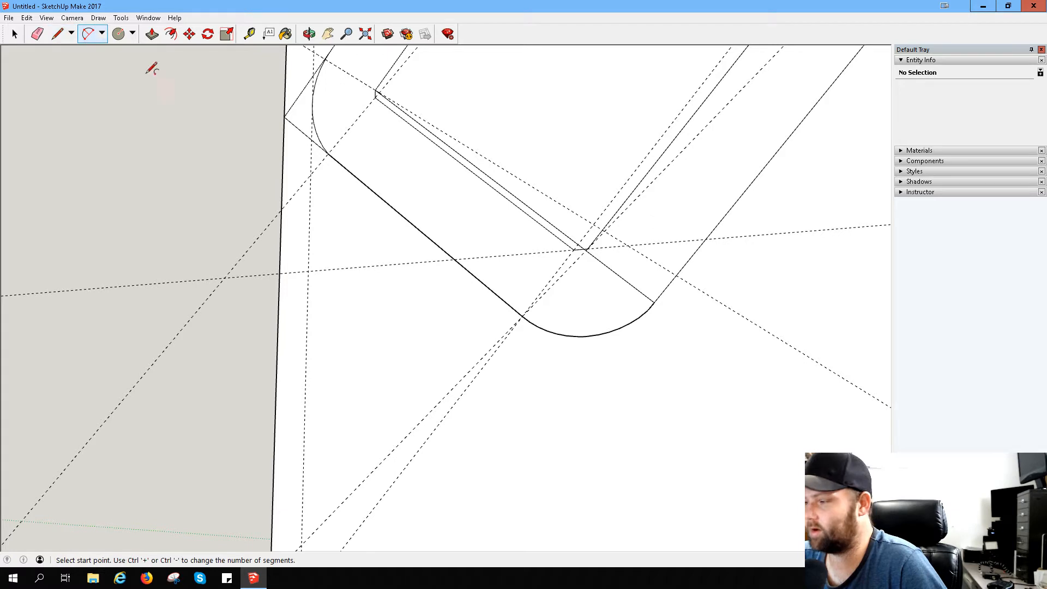
click(654, 301)
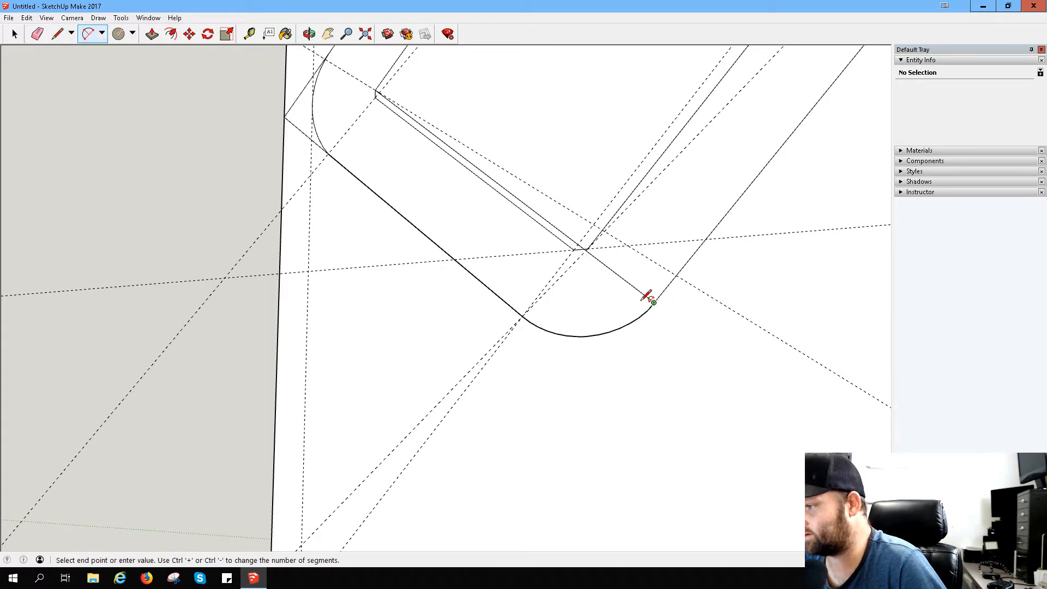
click(524, 315)
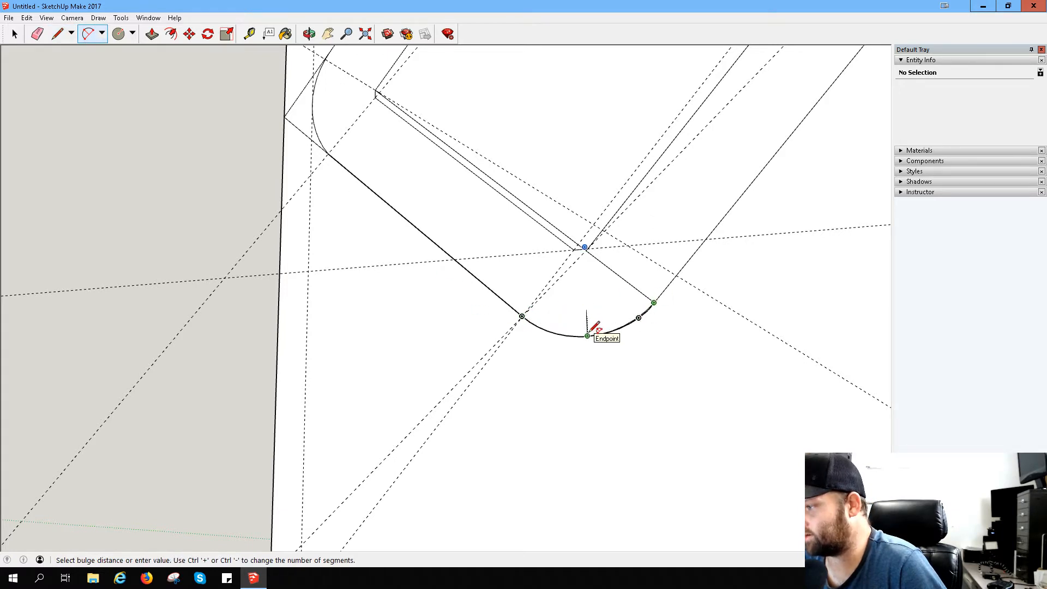
click(593, 329)
scroll(627, 327, up, 4)
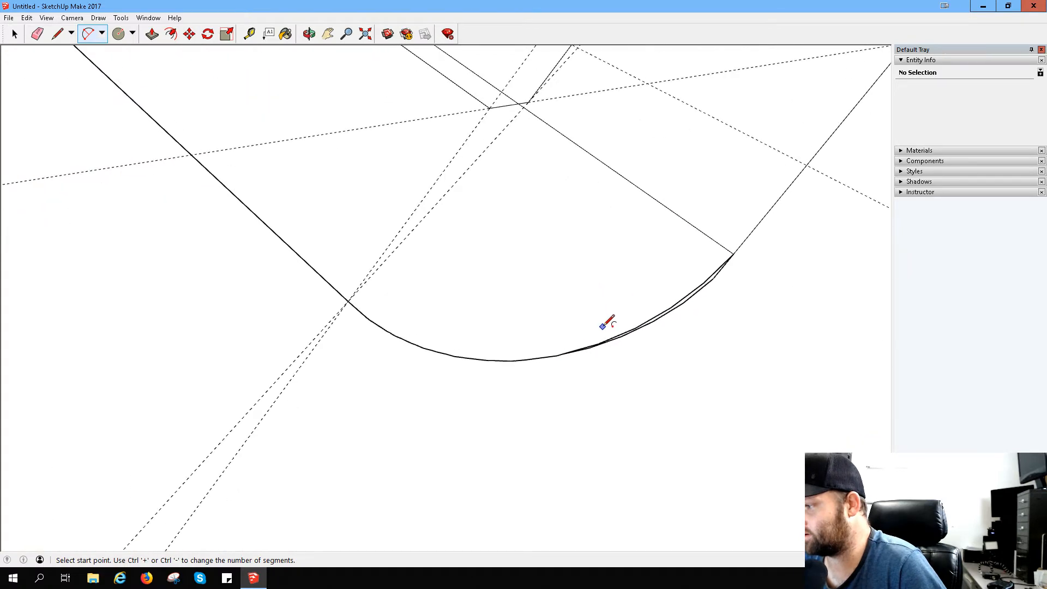
- Erase the remaining segments of the old outer arc alongside the newly drawn arc
key(e)
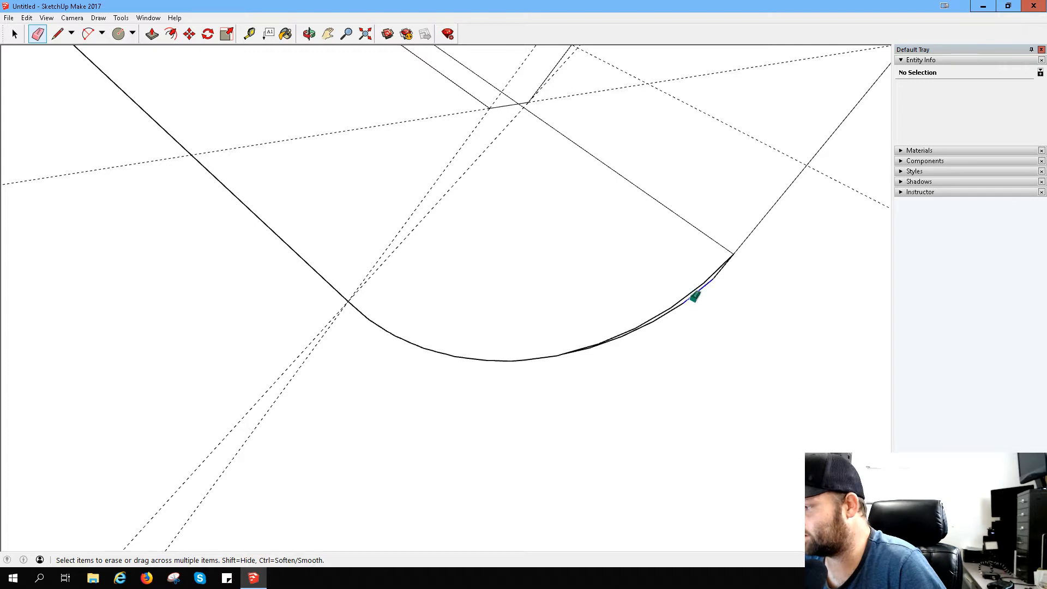
mouse_move(695, 296)
mouse_down()
mouse_move(722, 287)
mouse_move(723, 273)
mouse_move(687, 306)
mouse_up()
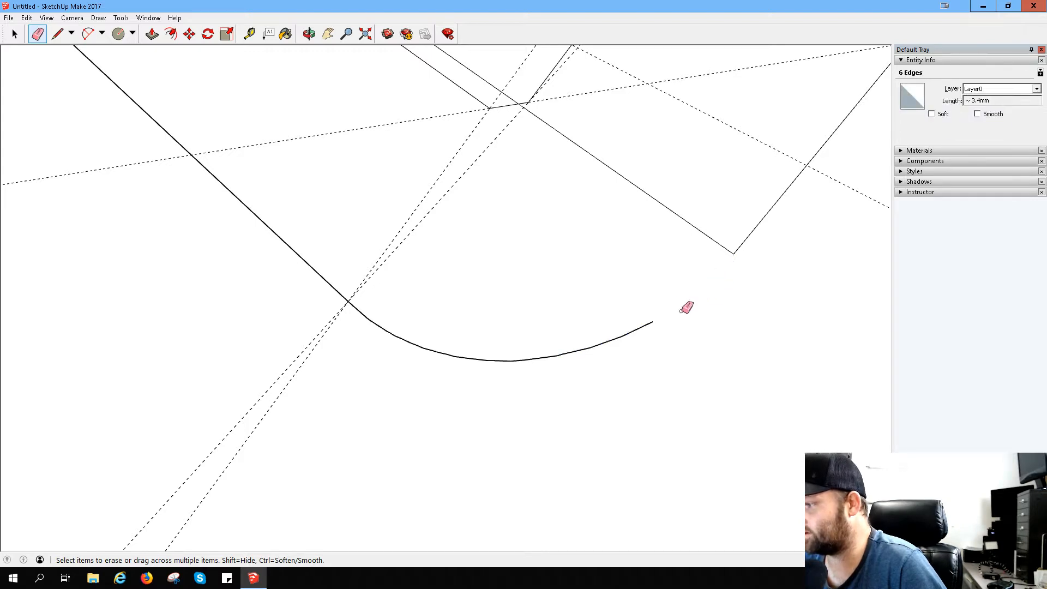
key(ctrl+z)
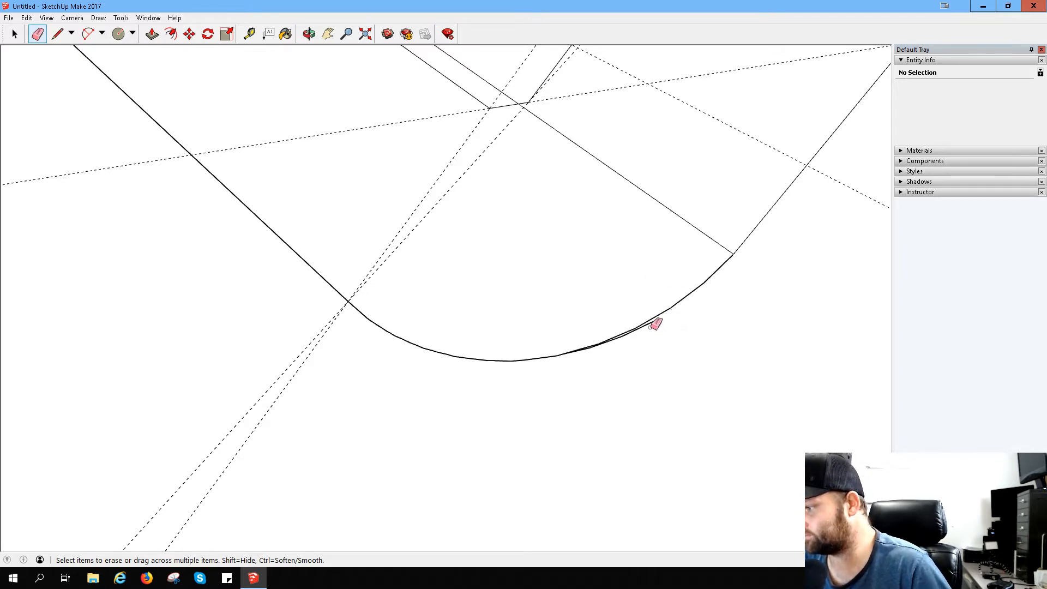
drag(655, 322, 603, 352)
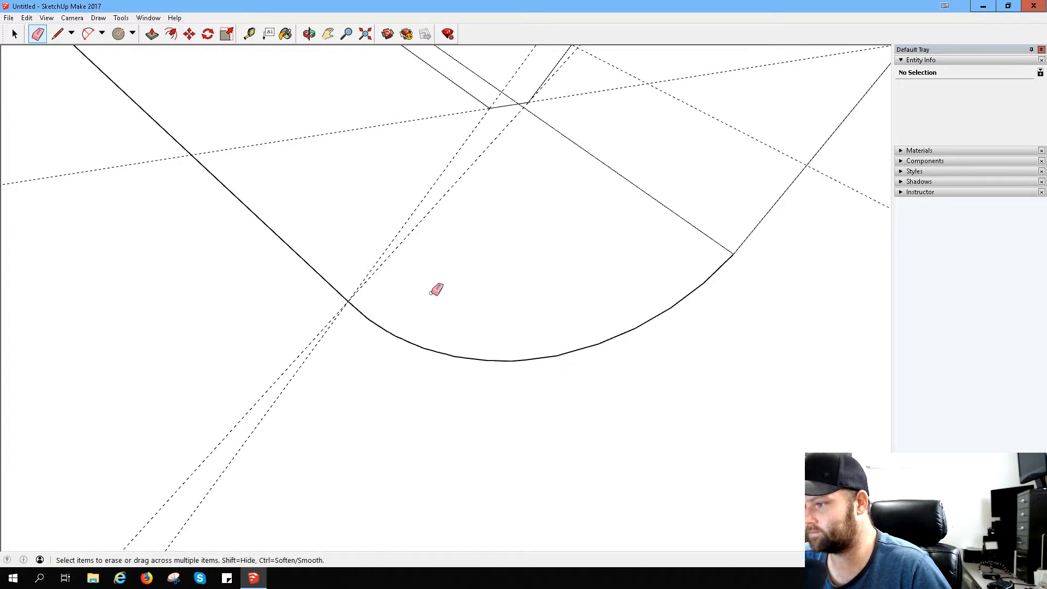
- Erase the construction line crossing the bend and the measurement guides around it
scroll(436, 290, down, 2)
mouse_move(394, 257)
mouse_down()
mouse_move(413, 251)
mouse_move(377, 165)
mouse_up()
drag(624, 120, 587, 156)
click(464, 123)
drag(498, 164, 556, 163)
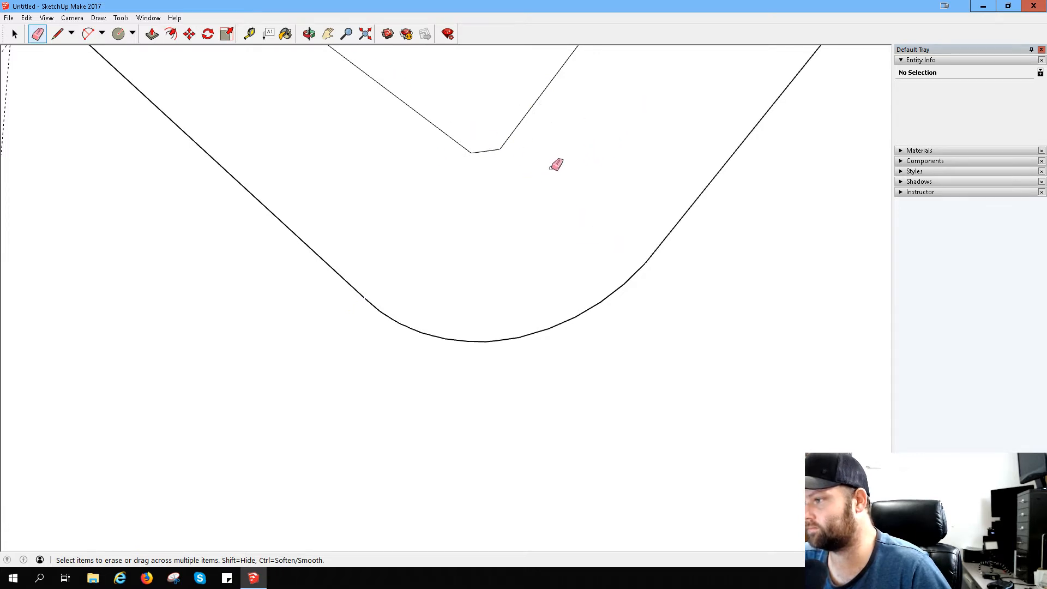
- Measure from the bend's inner vertex to its outer arc, and place a guide parallel to the short inner edge at 4.0 mm
scroll(332, 152, down, 2)
scroll(330, 143, down, 1)
middle_drag(322, 136, 415, 145)
scroll(403, 145, up, 2)
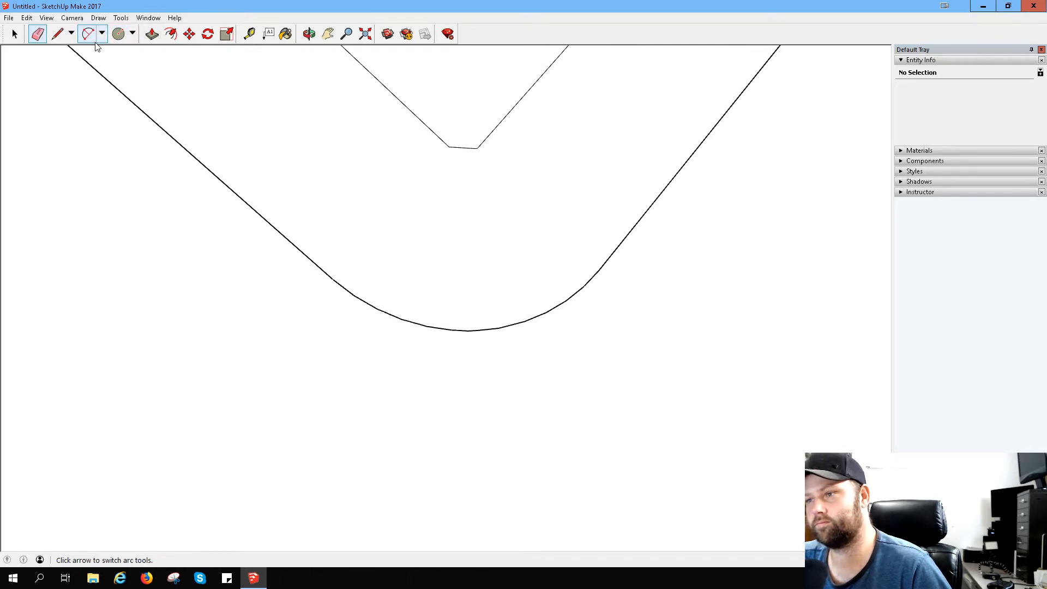
click(249, 34)
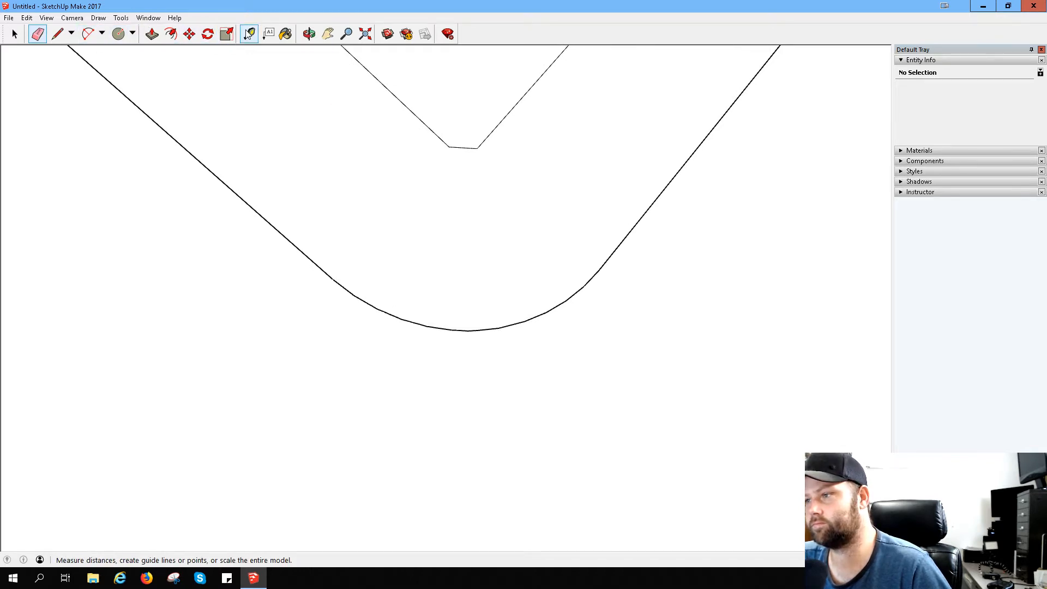
click(477, 148)
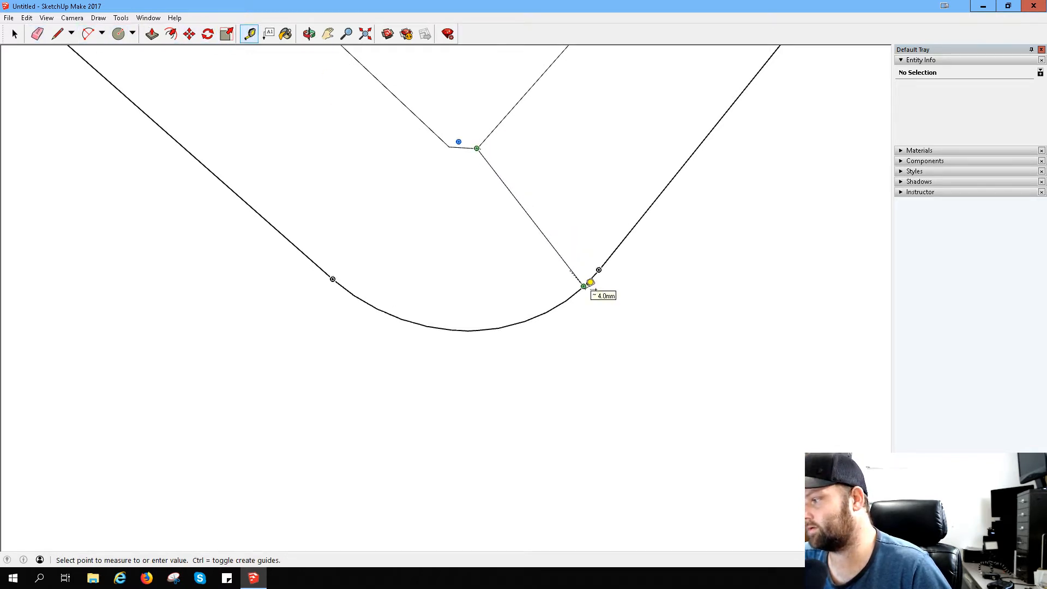
click(489, 328)
click(463, 147)
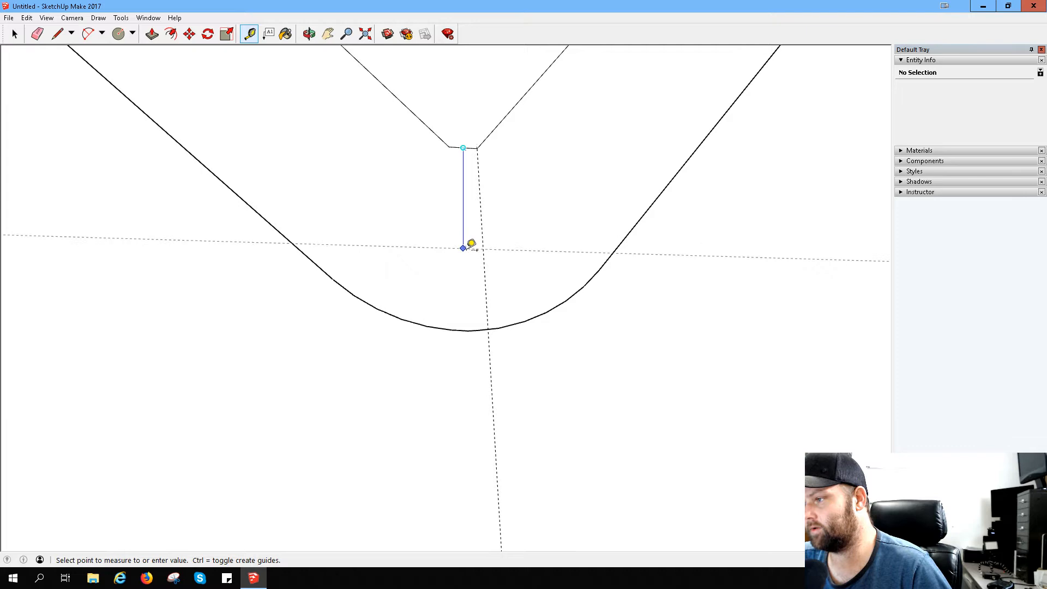
click(474, 318)
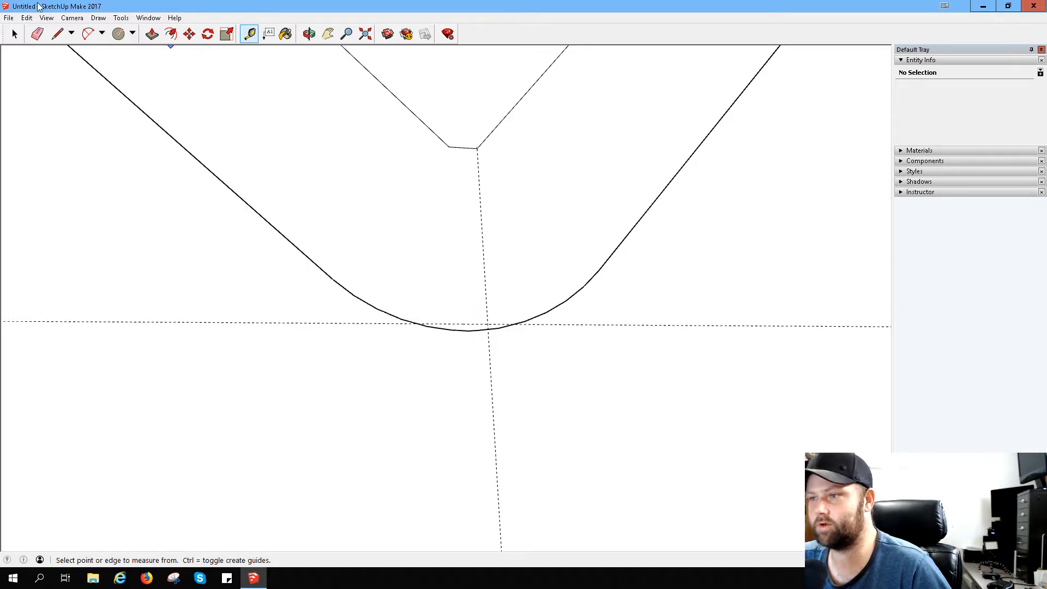
- Draw a two-point arc between the outer arc's endpoints, bulging to the 4.0 mm guide, and erase the old arc and the crossing guide
click(88, 33)
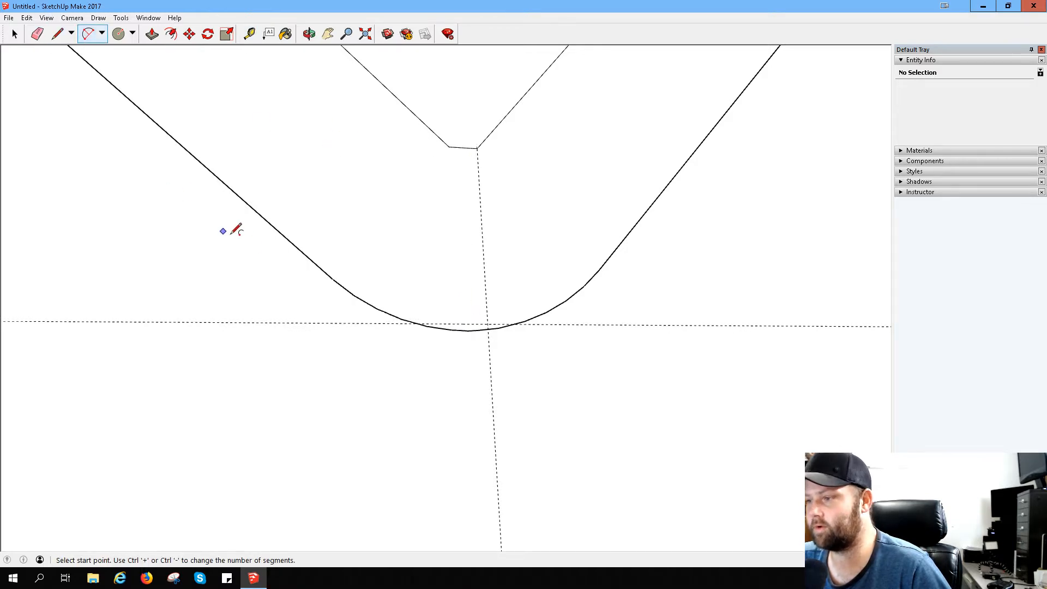
click(333, 280)
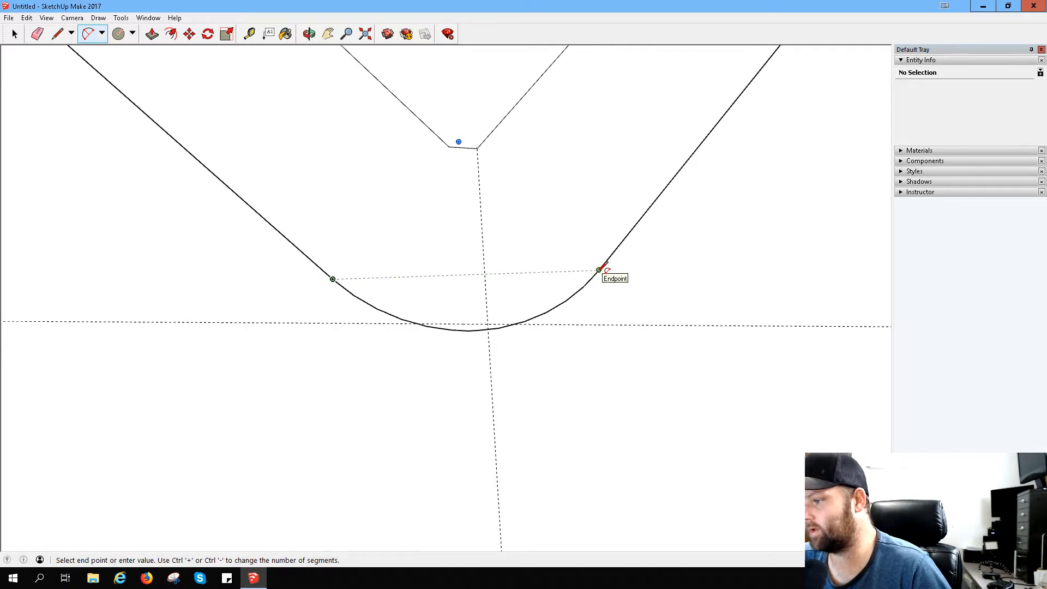
click(600, 270)
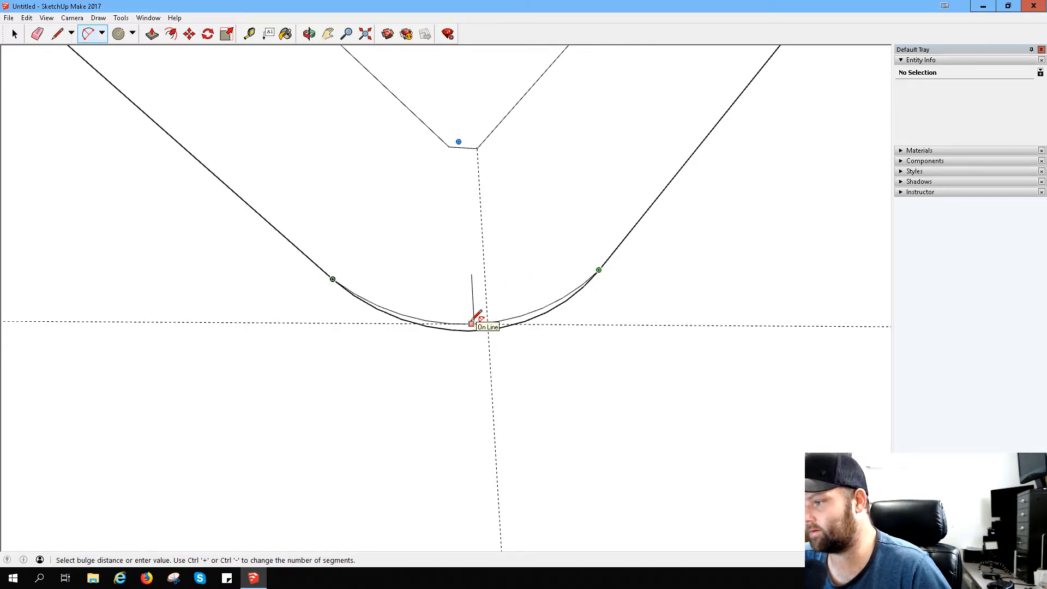
click(473, 323)
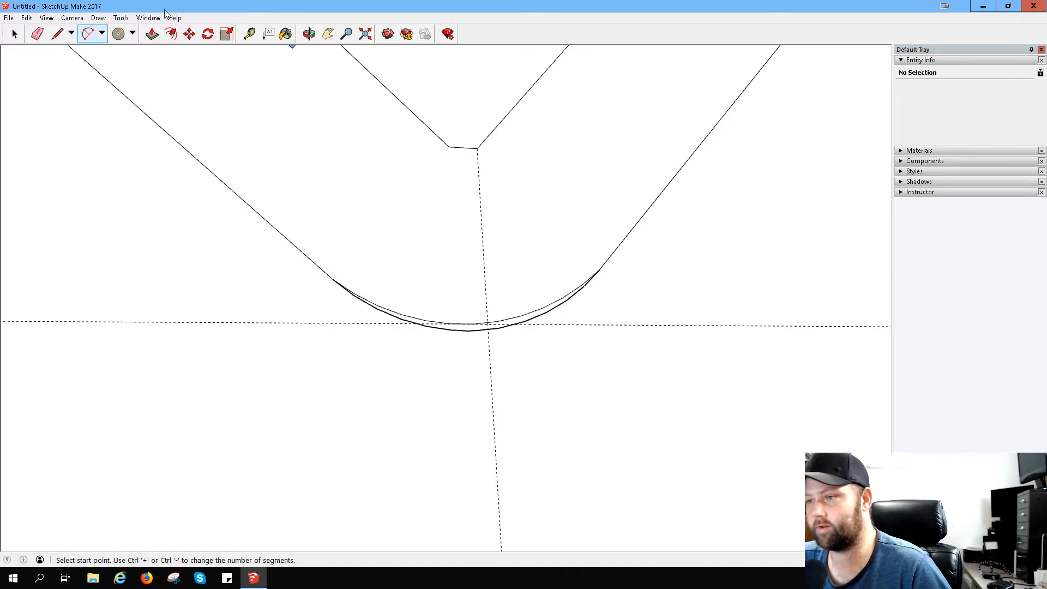
click(37, 34)
click(491, 329)
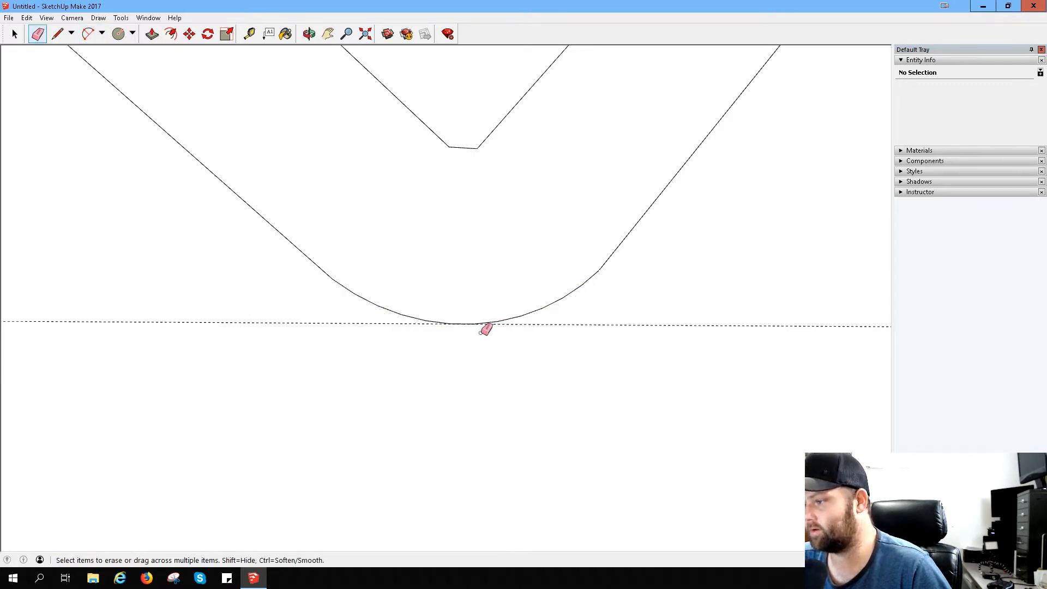
- Measure from the midpoint of the bend's short inner edge to the lowest part of the new outer arc
scroll(355, 162, down, 3)
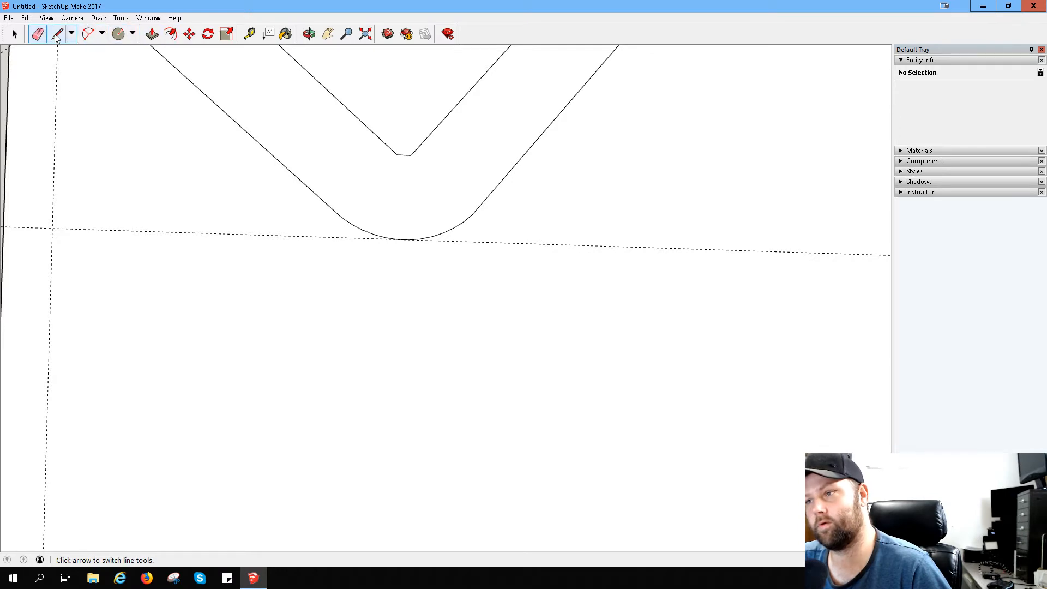
click(250, 34)
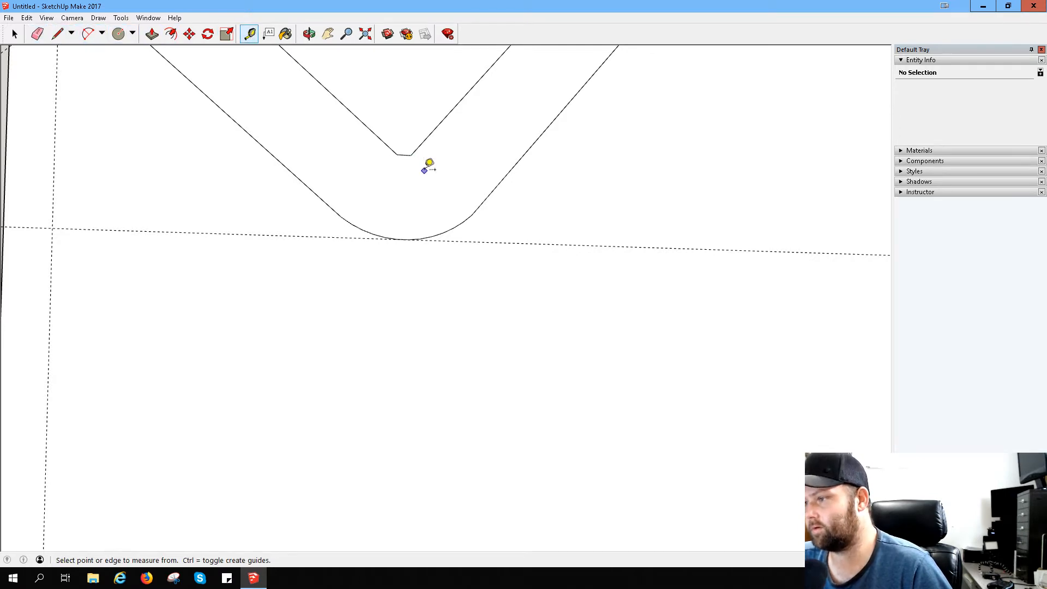
click(403, 155)
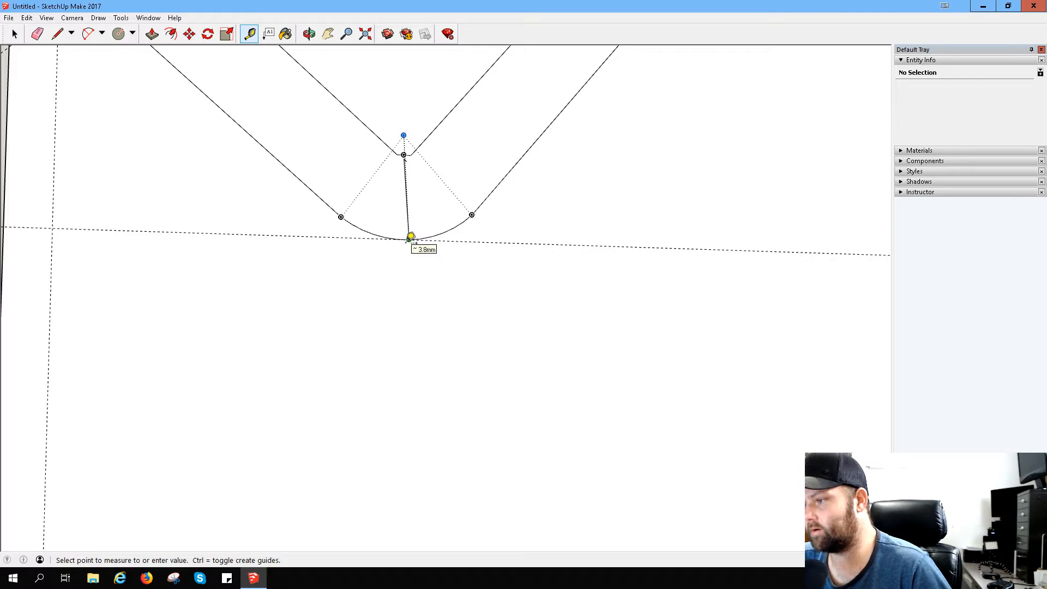
scroll(407, 239, up, 5)
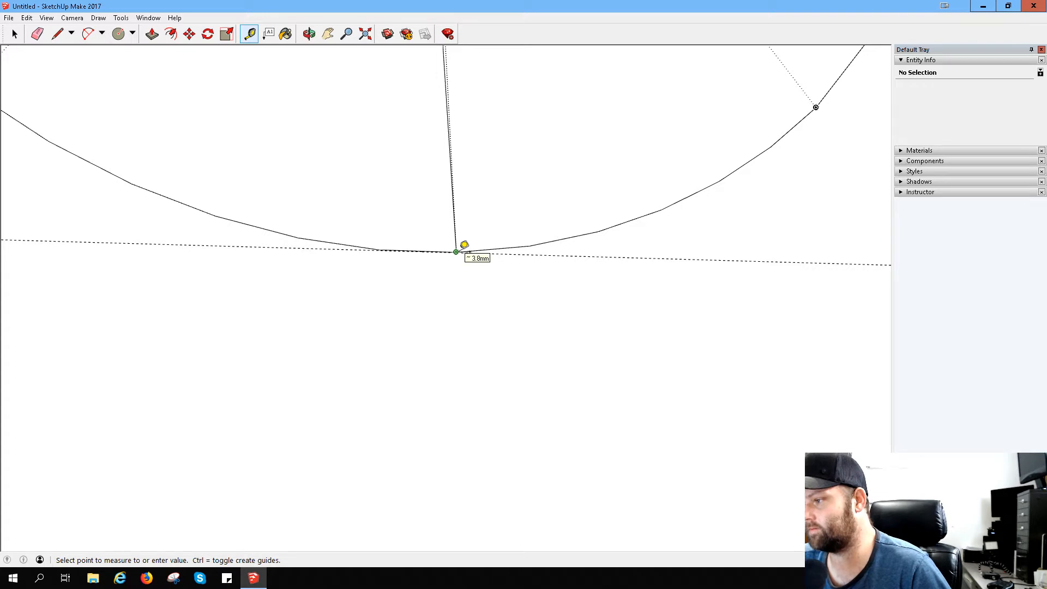
click(394, 250)
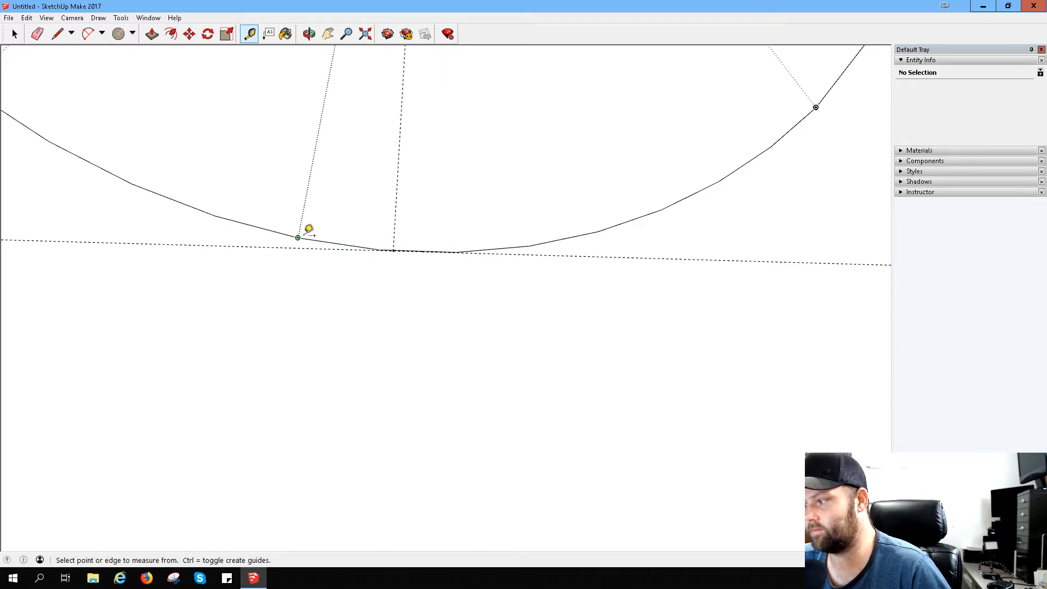
- Measure from a vertex on the new outer arc back to the midpoint of the short inner edge
scroll(500, 135, down, 3)
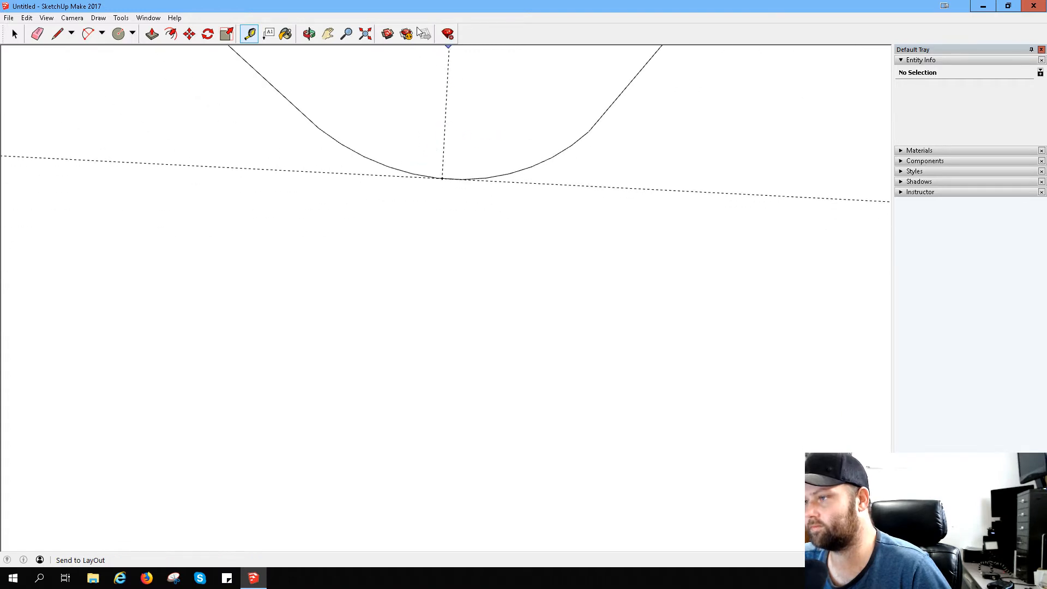
click(327, 33)
drag(380, 119, 368, 378)
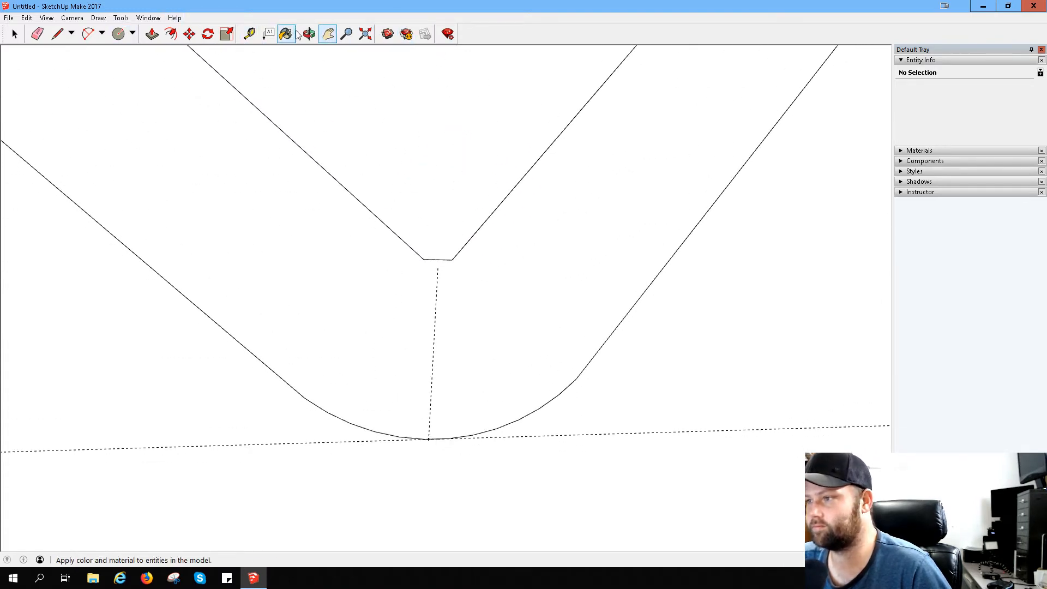
click(249, 34)
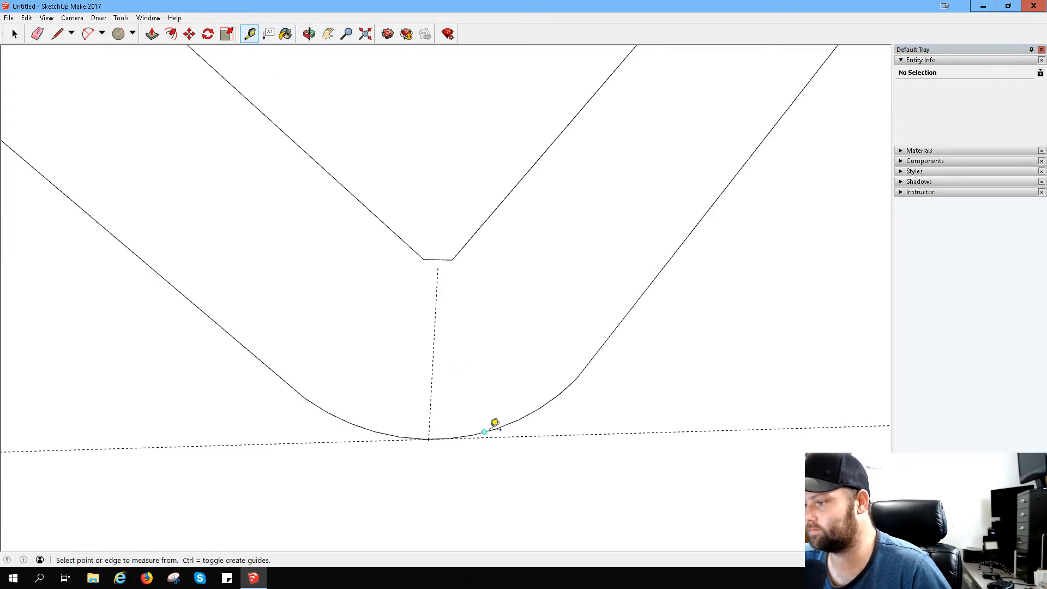
click(473, 435)
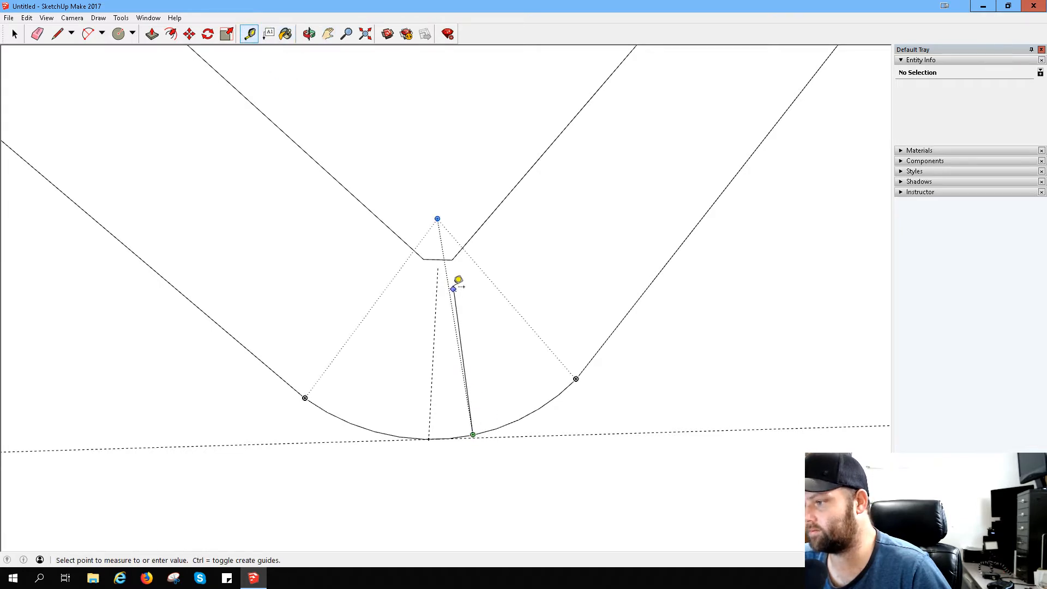
click(440, 259)
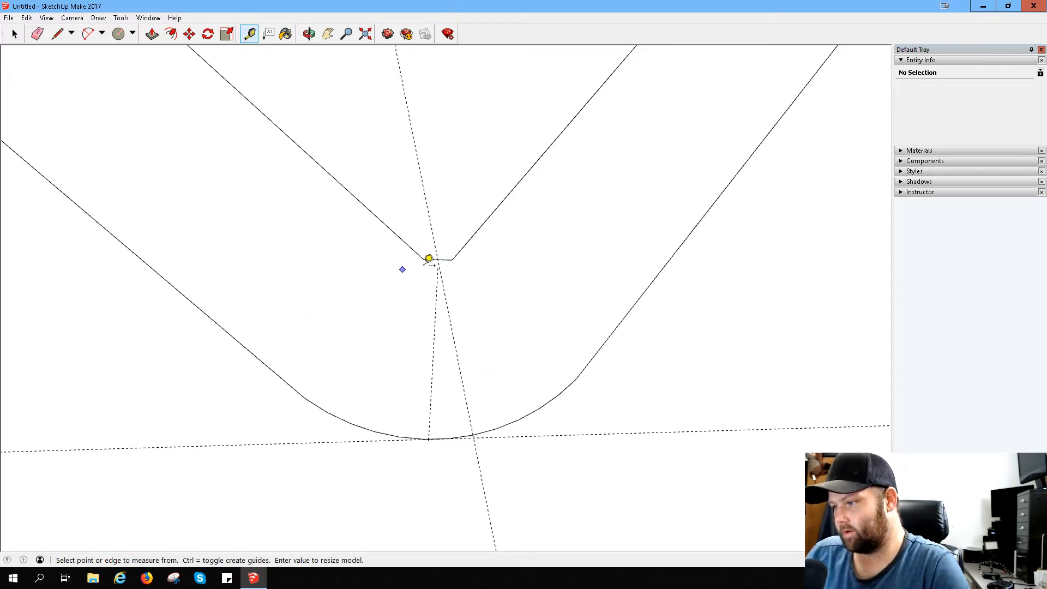
click(428, 258)
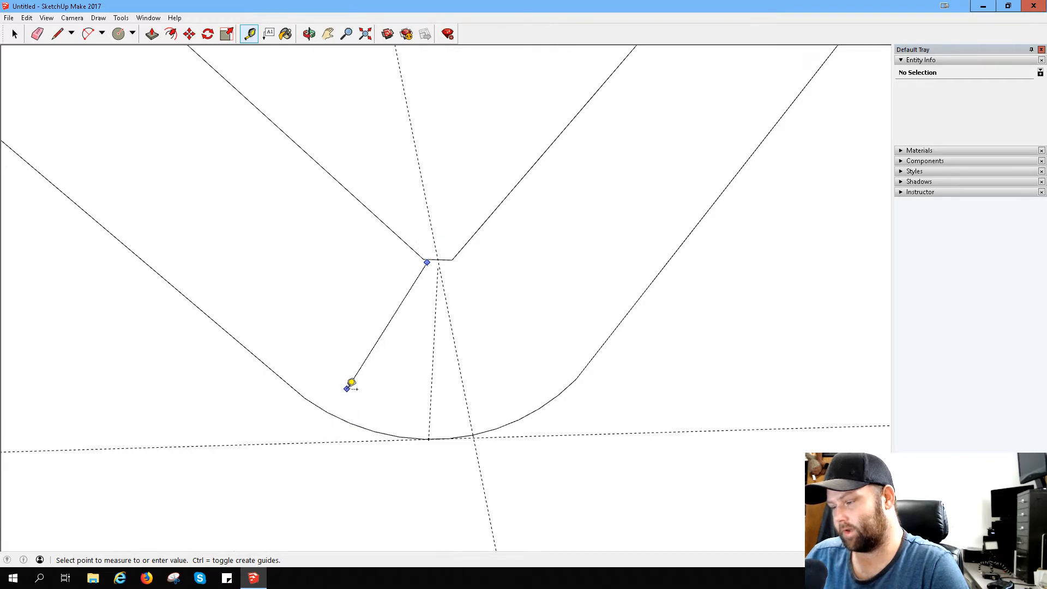
scroll(351, 380, down, 5)
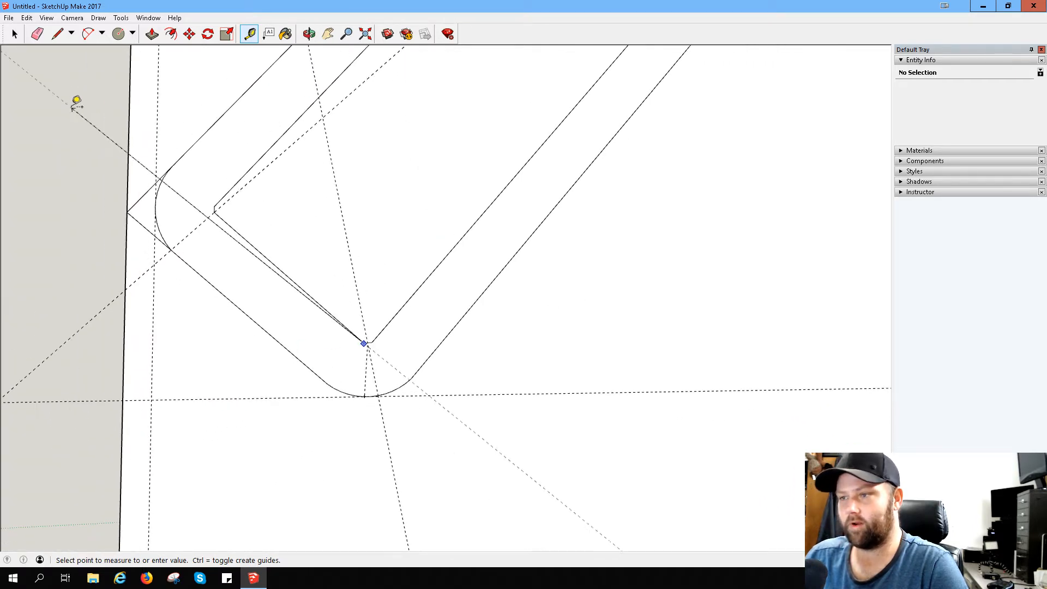
click(37, 34)
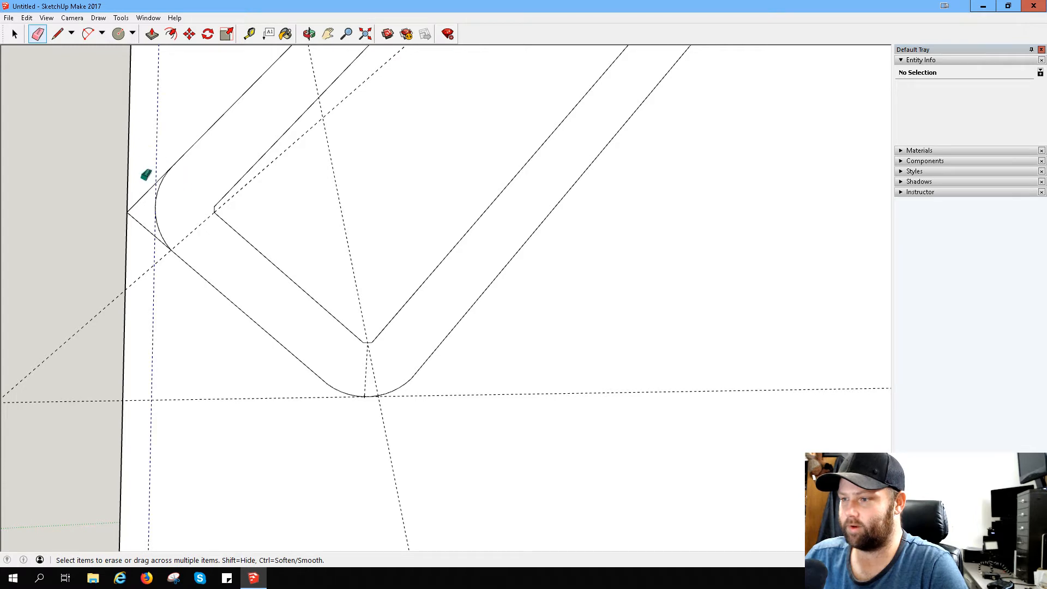
drag(145, 175, 136, 240)
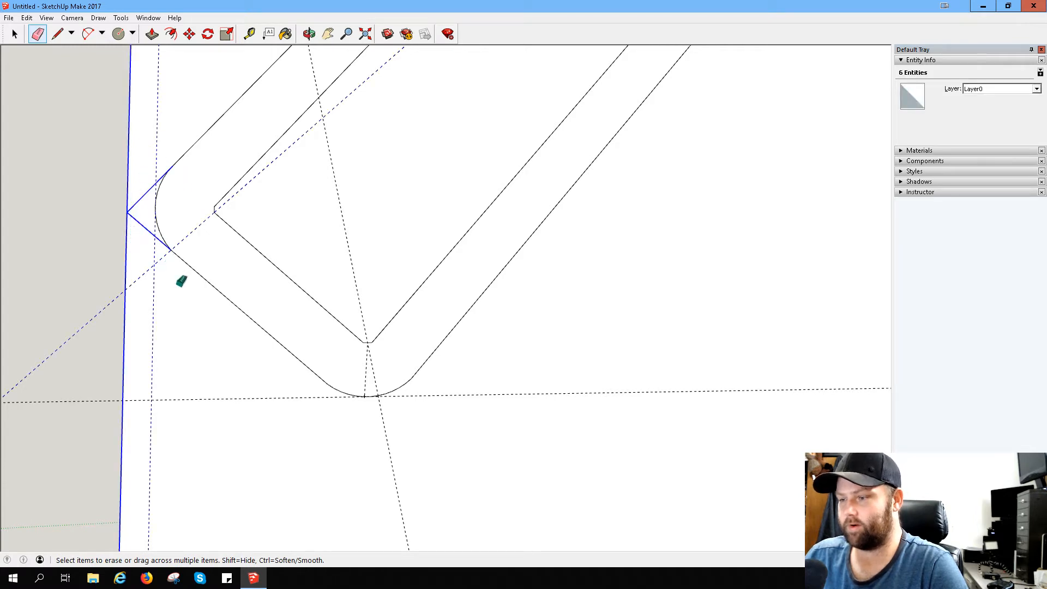
drag(182, 281, 219, 276)
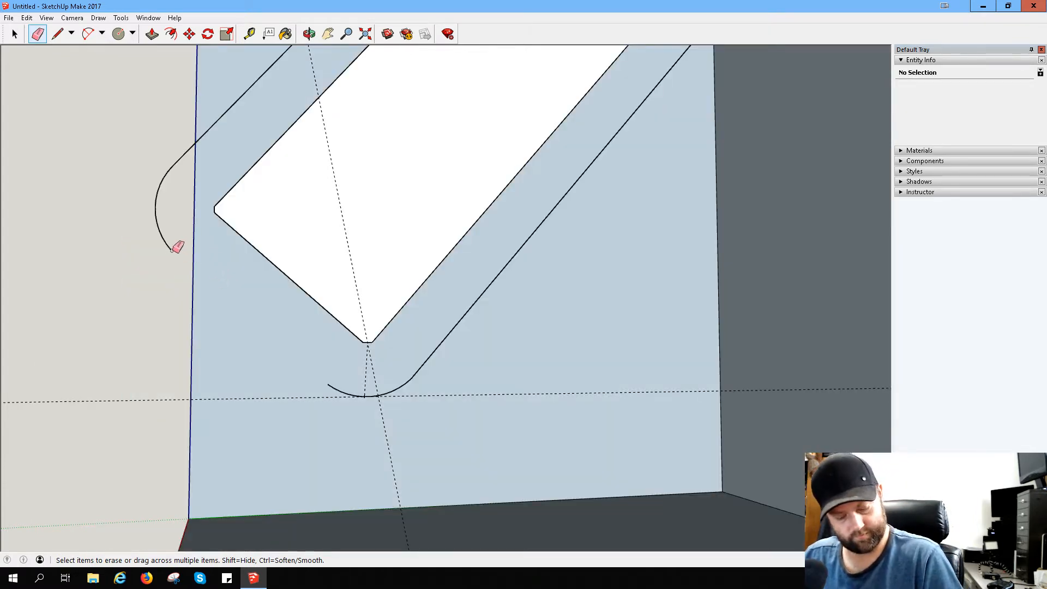
key(ctrl+z)
- Erase the sharp corner edges outside the hook's other rounded bend and the long guides crossing both bends
mouse_move(137, 190)
mouse_down()
mouse_move(142, 259)
mouse_move(166, 142)
mouse_up()
drag(140, 251, 167, 294)
drag(311, 200, 401, 367)
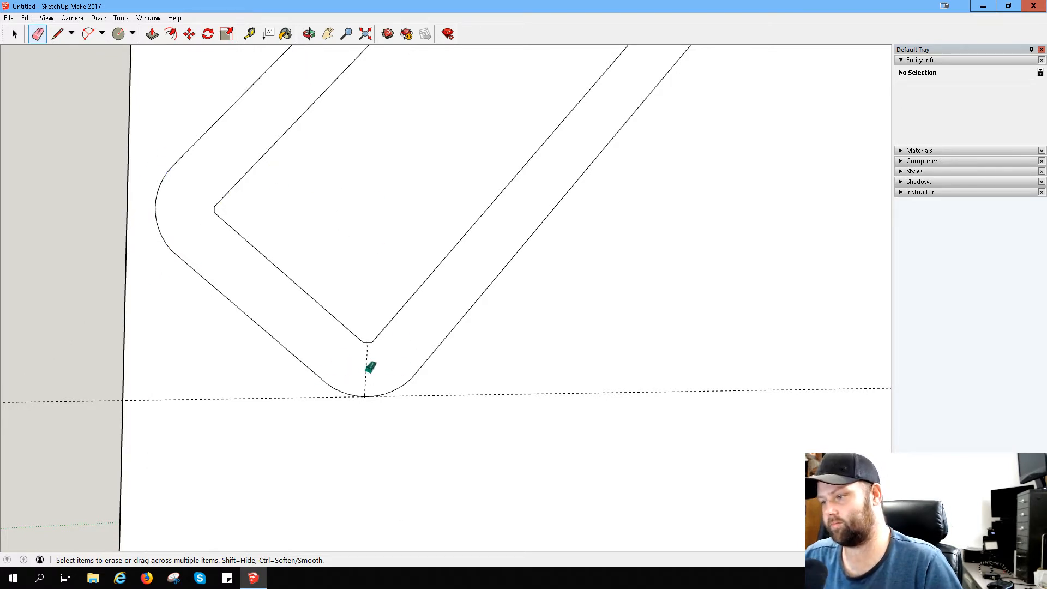
drag(371, 365, 444, 409)
- Erase the short leftover guide between the lower bend's inner edge and its outer arc
scroll(351, 411, up, 4)
scroll(385, 347, up, 2)
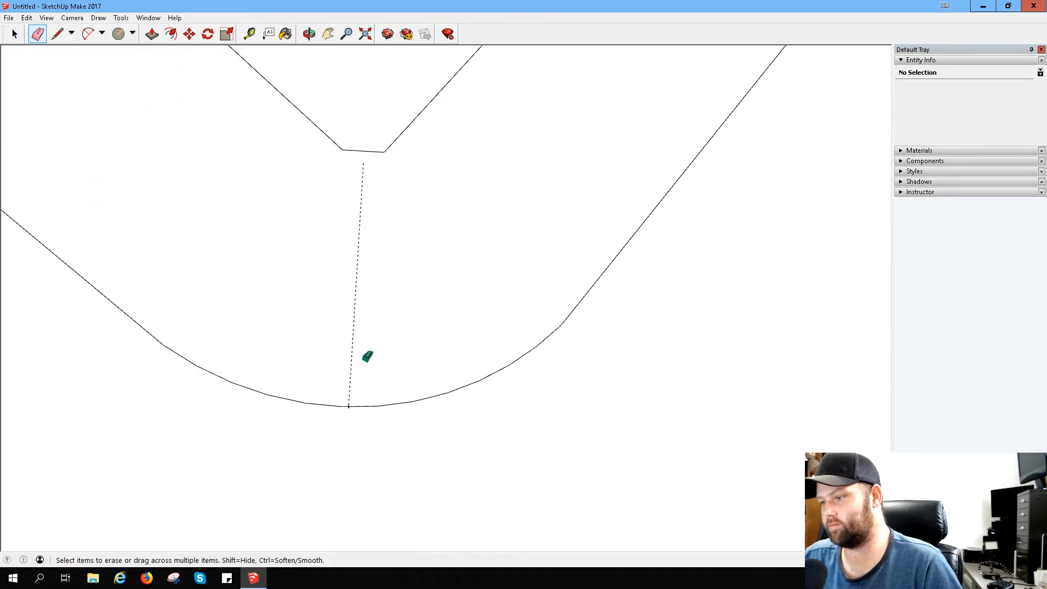
scroll(351, 289, up, 2)
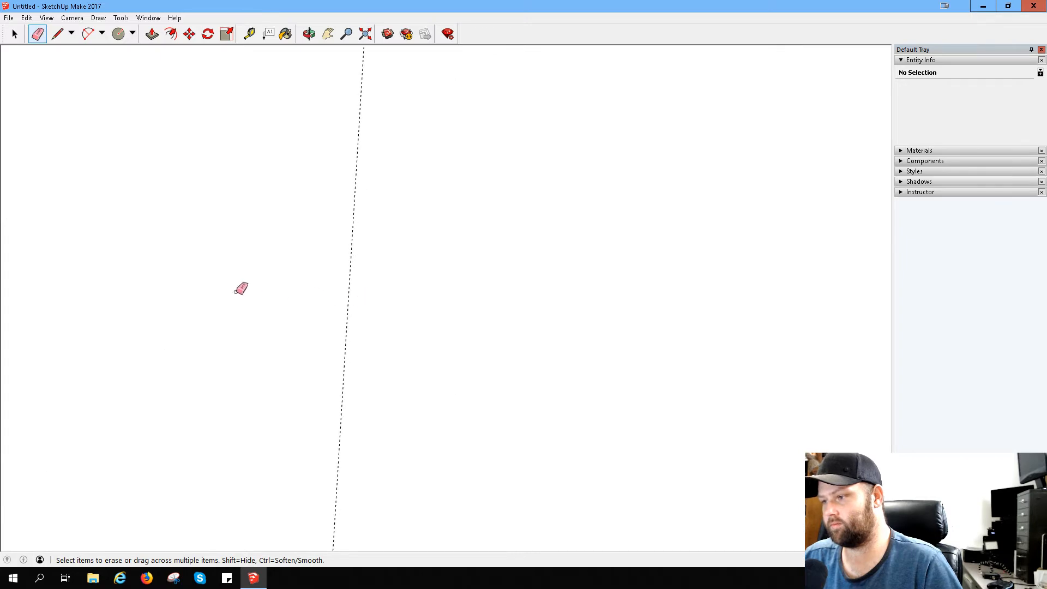
scroll(224, 317, down, 4)
scroll(218, 326, down, 2)
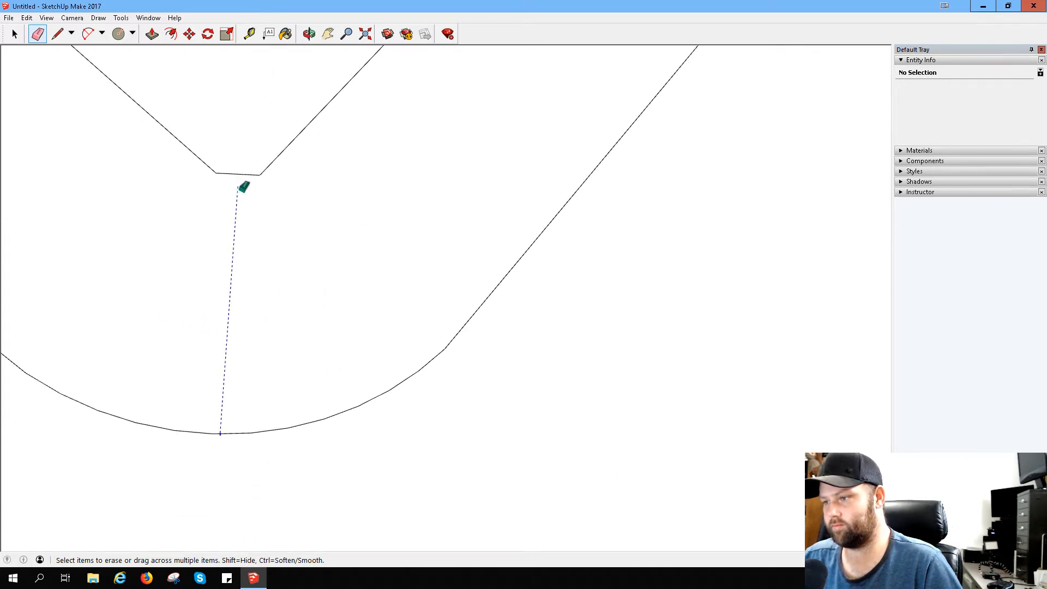
click(244, 181)
scroll(162, 283, down, 2)
scroll(162, 283, down, 5)
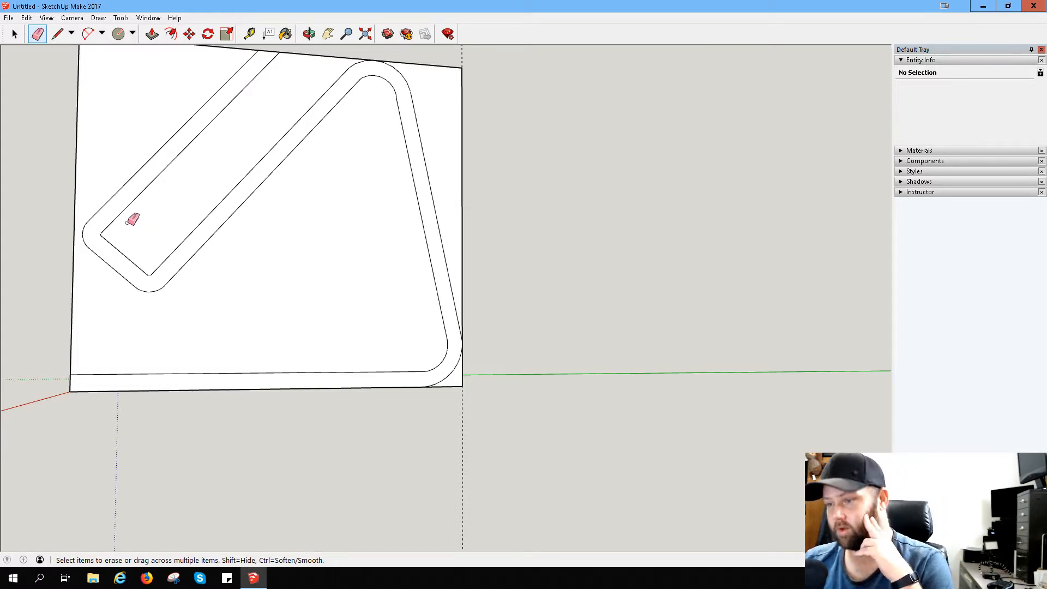
click(249, 34)
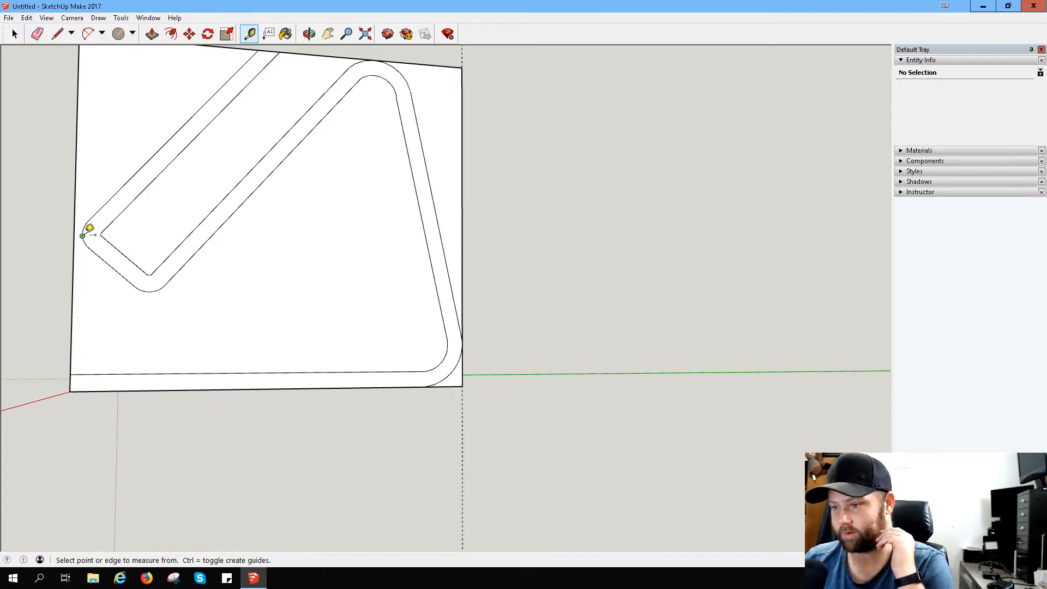
click(90, 228)
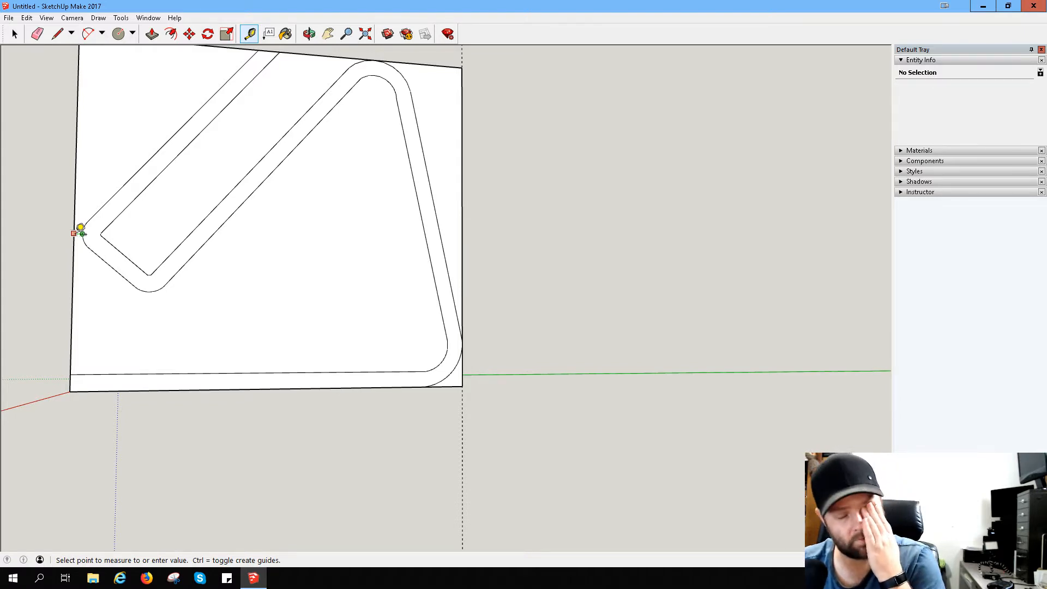
click(83, 234)
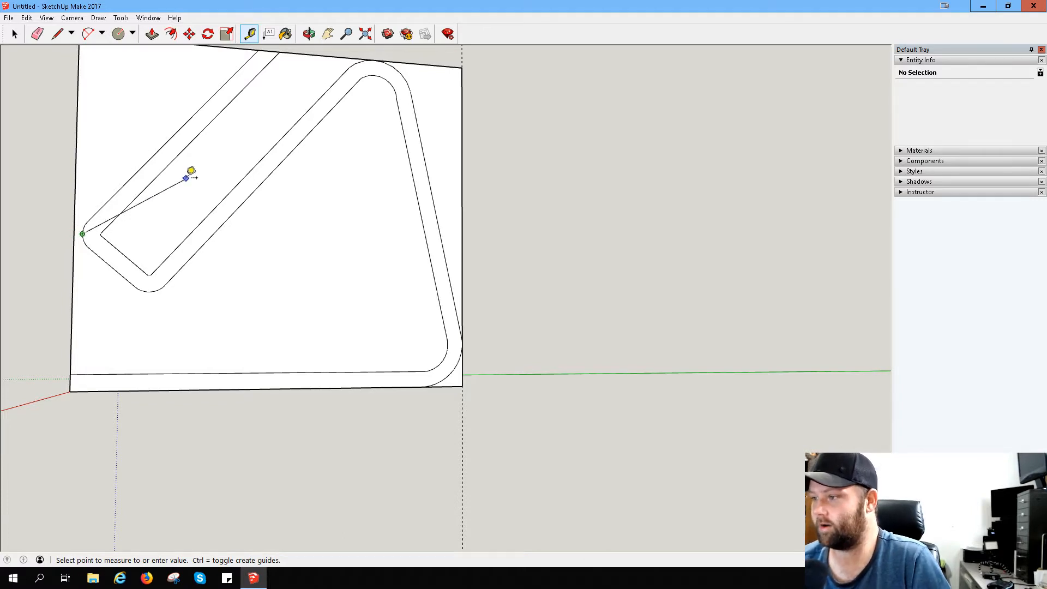
- Try drawing diagonal lines along the two slanted arms between the hook's corners, the top bend's arc ends and the face's upper edge
click(57, 33)
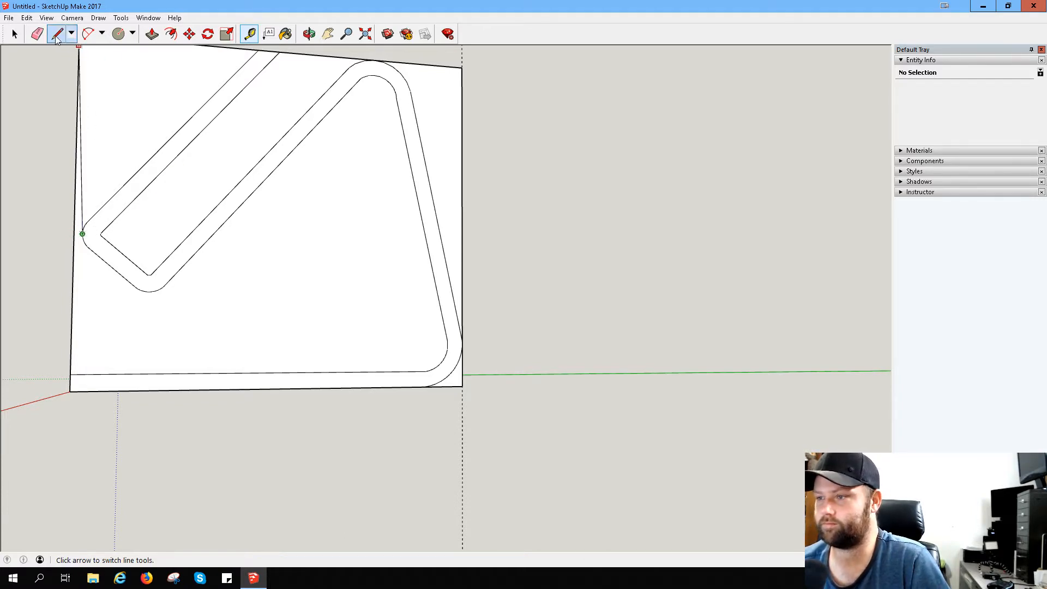
click(150, 275)
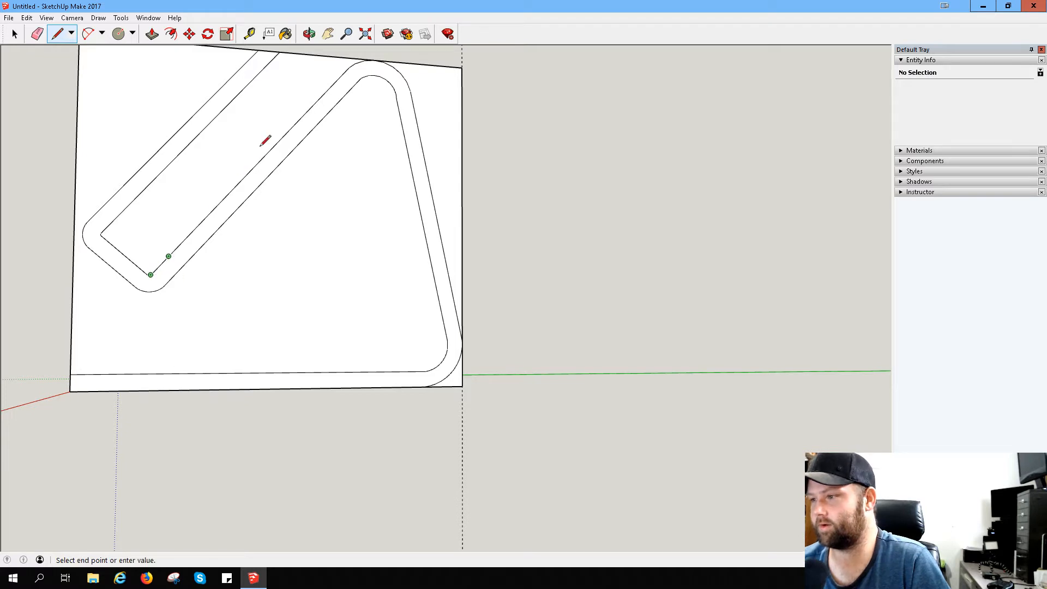
click(360, 78)
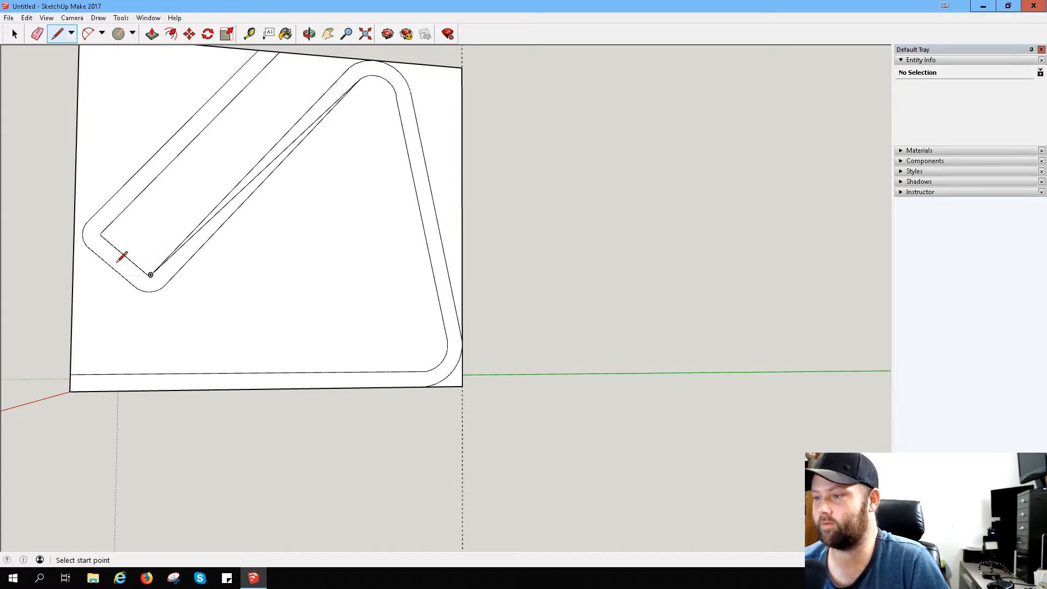
click(349, 66)
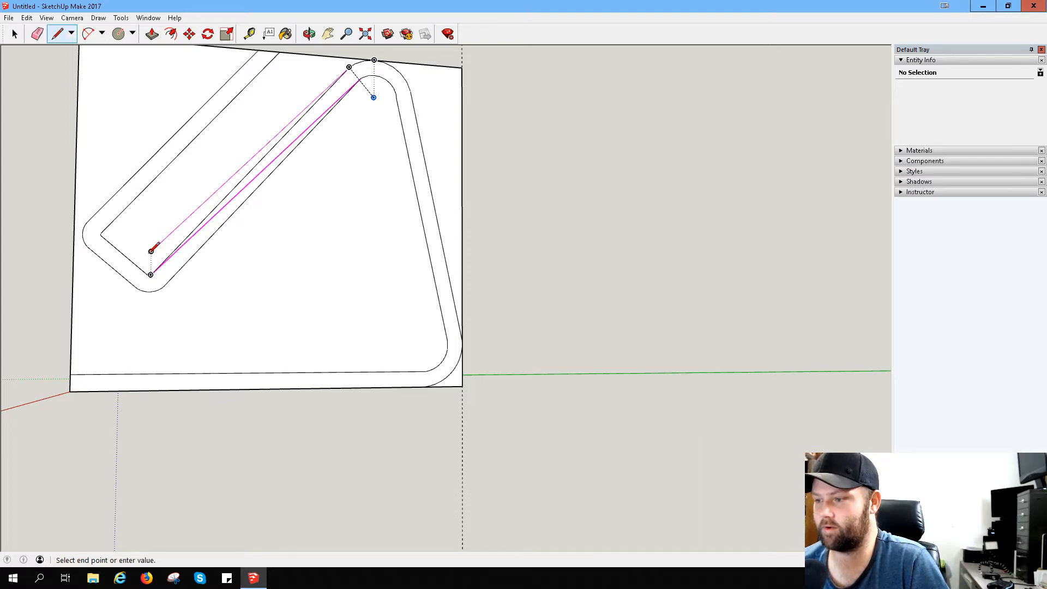
click(151, 252)
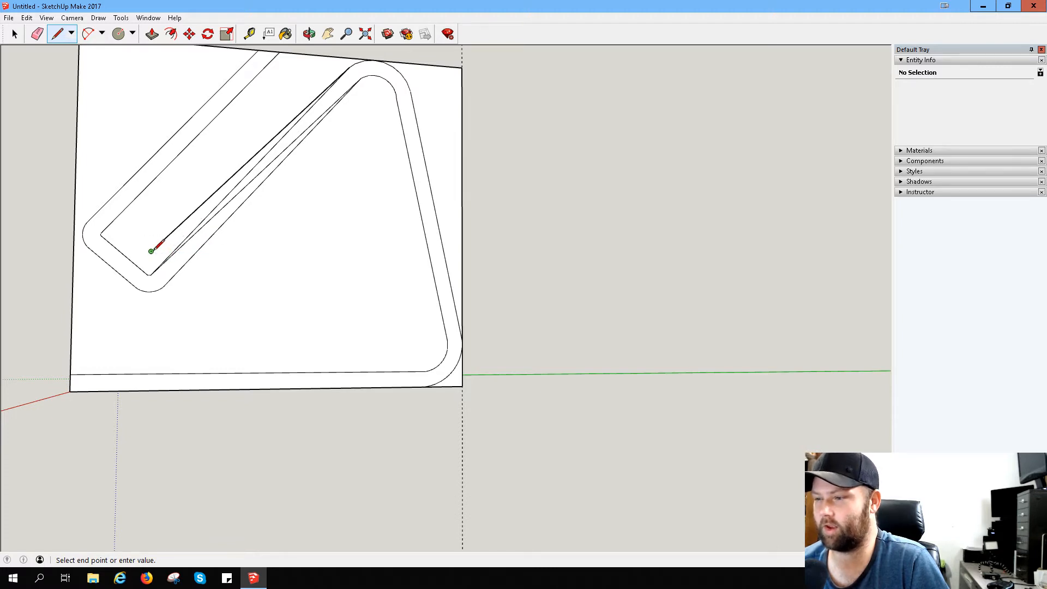
click(278, 53)
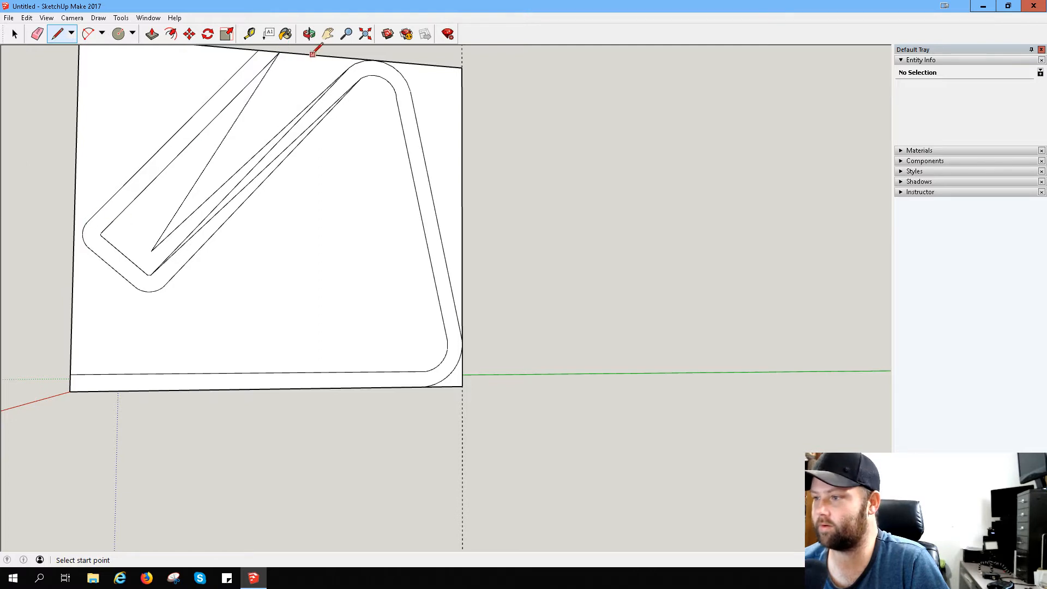
click(279, 52)
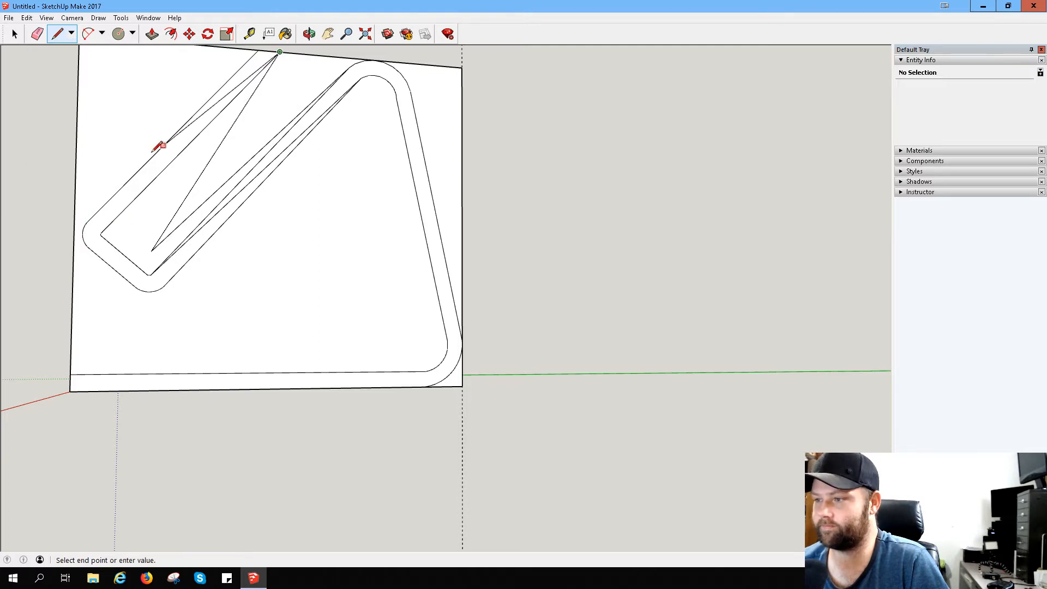
click(89, 220)
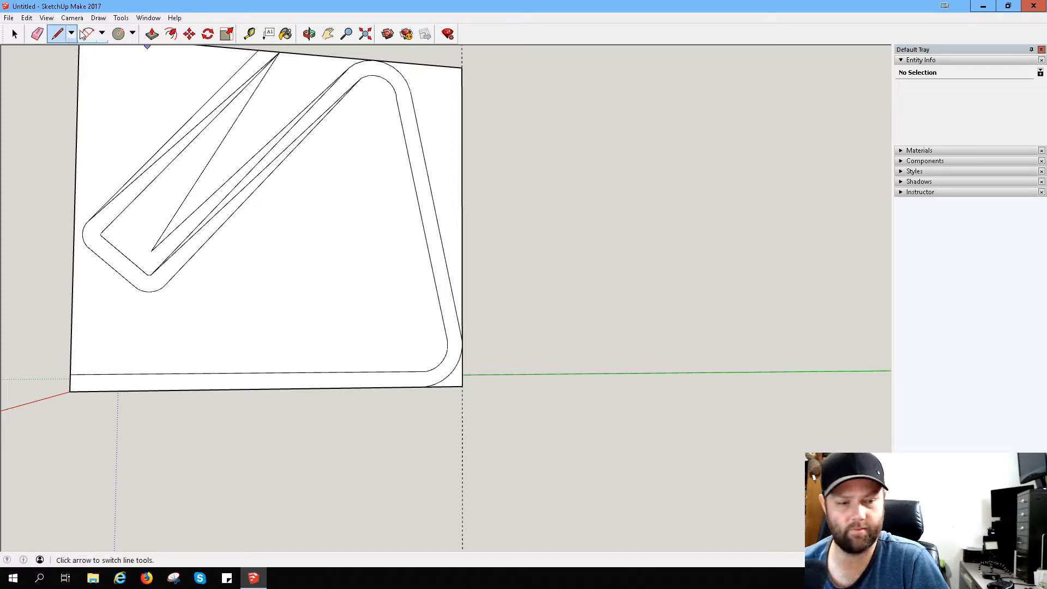
- Try placing a guide from the hook's lower inner corner parallel to its short inner edge
click(249, 34)
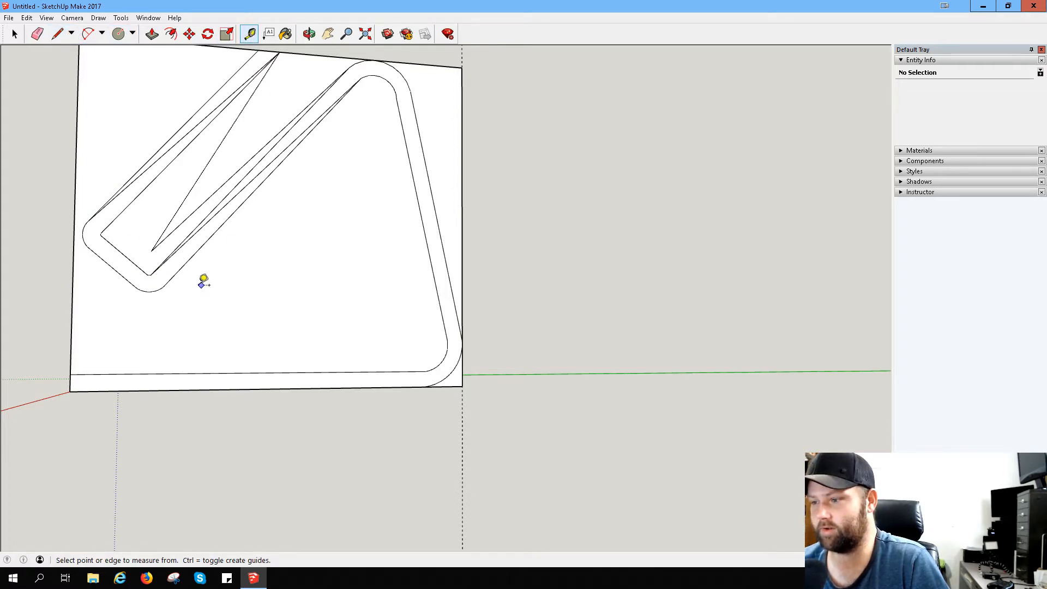
click(155, 270)
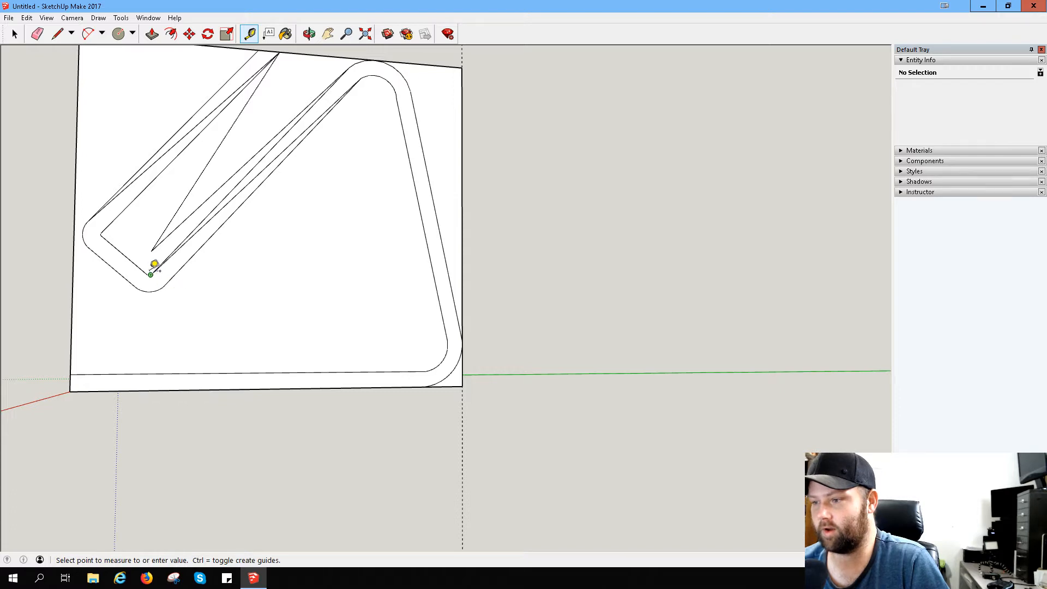
click(107, 224)
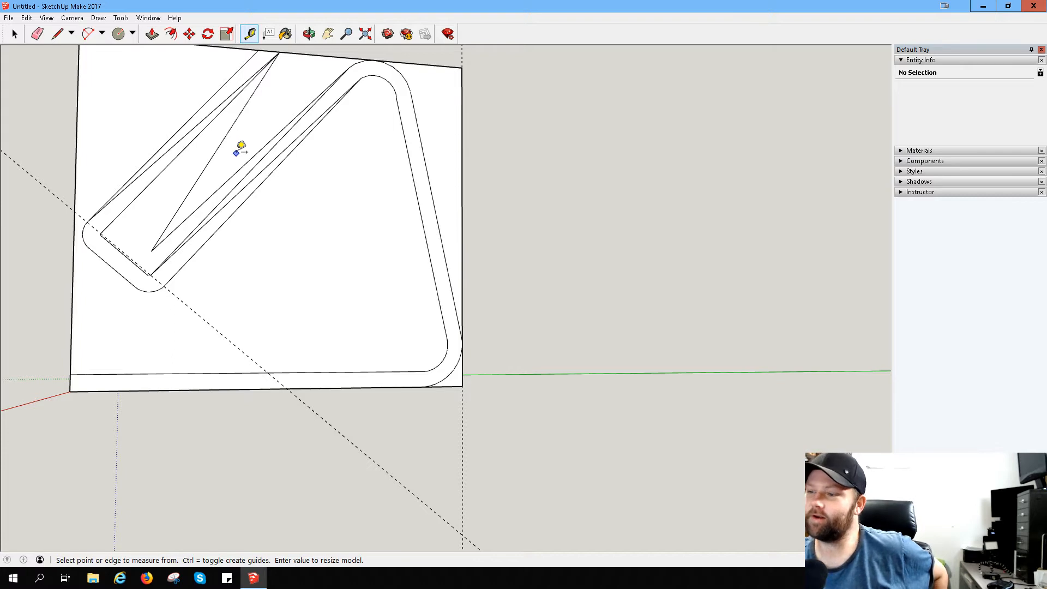
- Undo the guide and all the diagonal lines drawn along the slanted arms
key(ctrl+z)
key(ctrl+z)
key(ctrl+z)
key(ctrl+z)
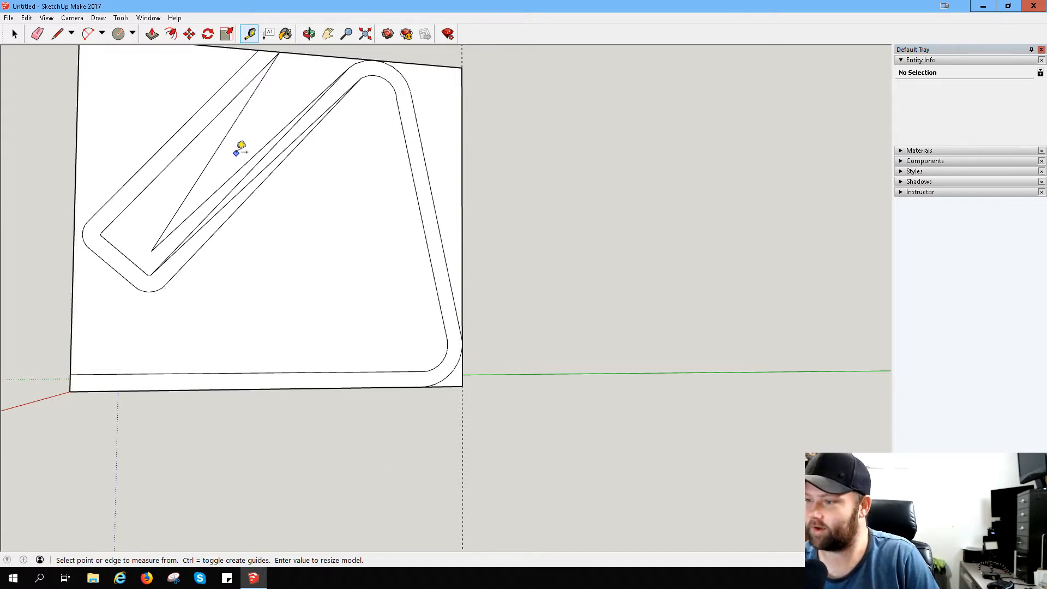
key(ctrl+z)
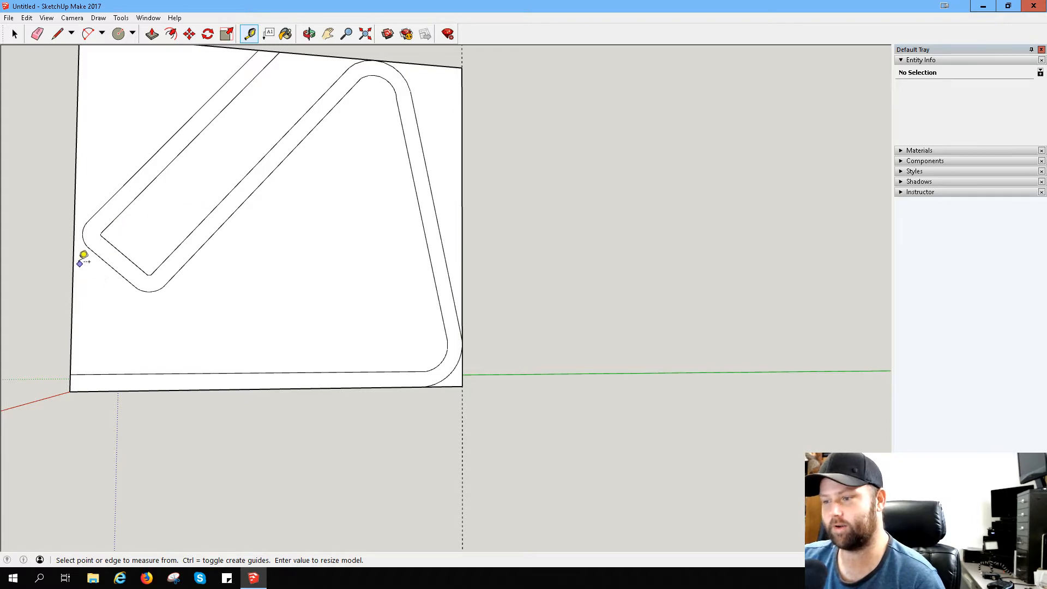
- Draw a line across the outer arm from the hook's upper inner corner through the start of the outer arc, extending slightly past it
middle_drag(51, 208, 142, 212)
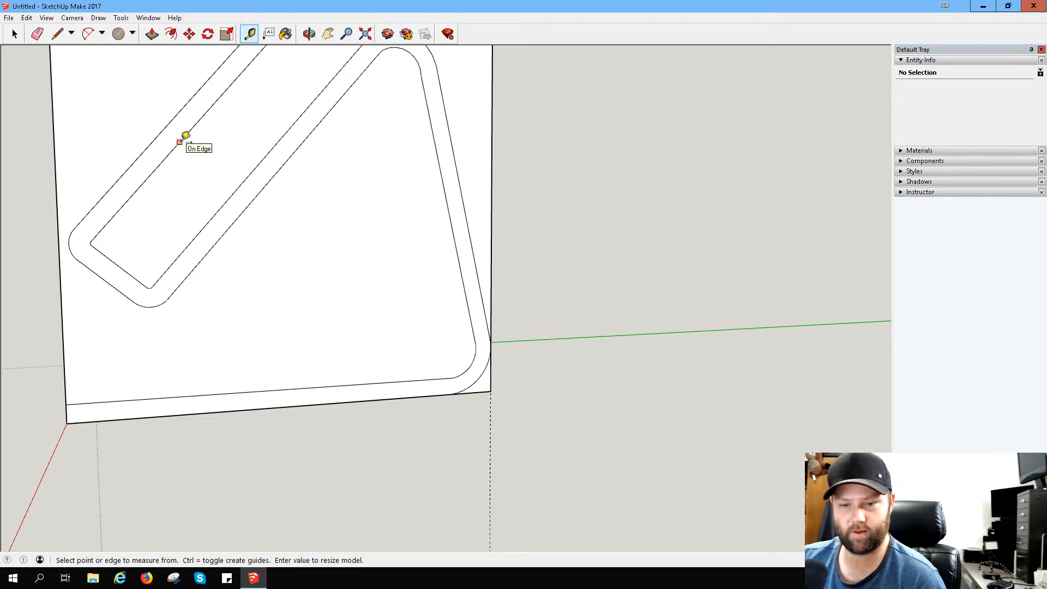
middle_drag(122, 171, 96, 166)
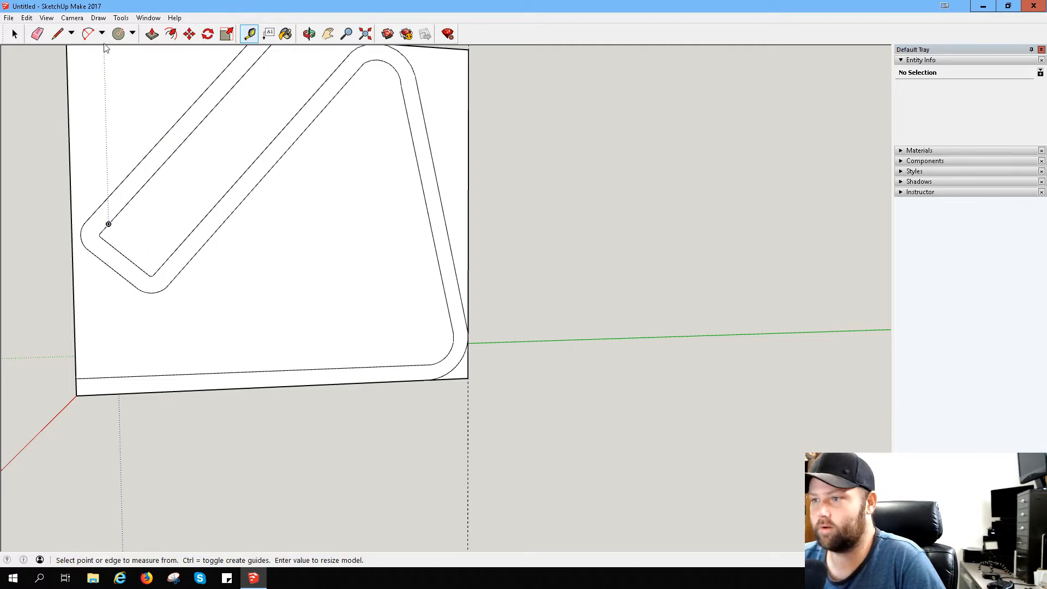
click(58, 34)
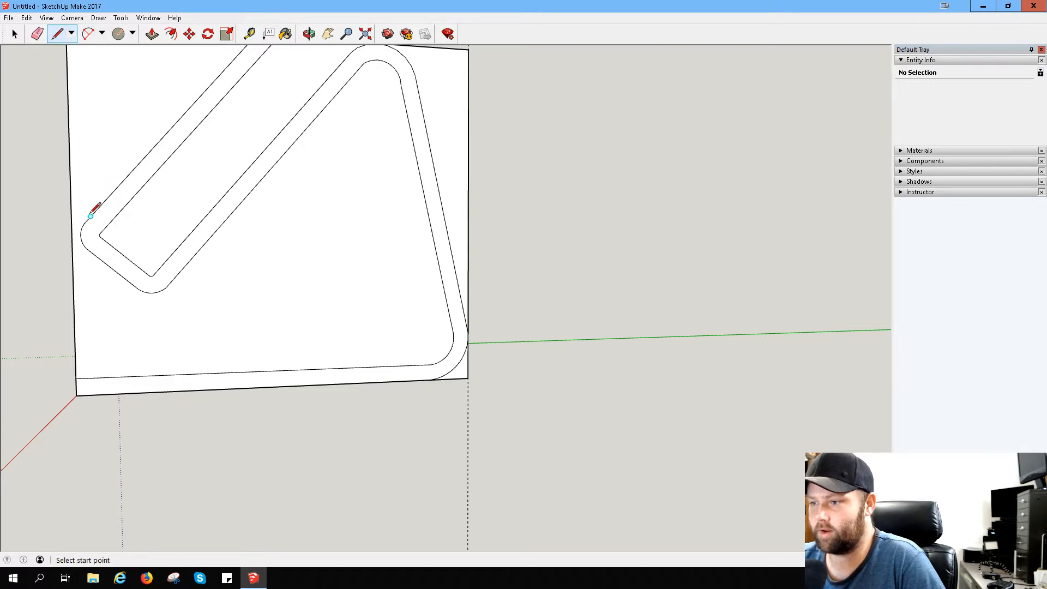
click(99, 234)
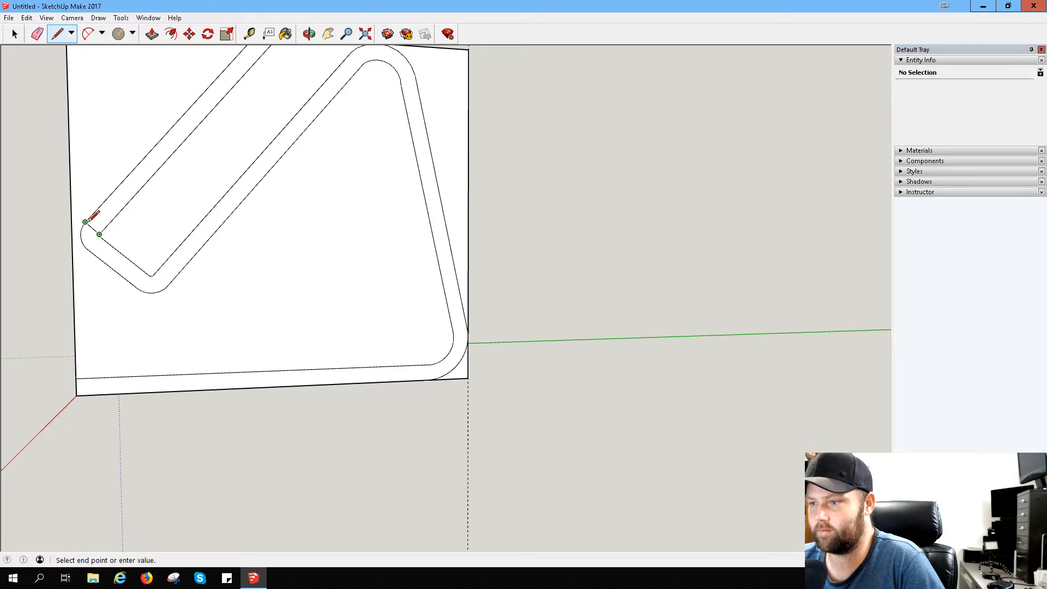
scroll(87, 218, up, 1)
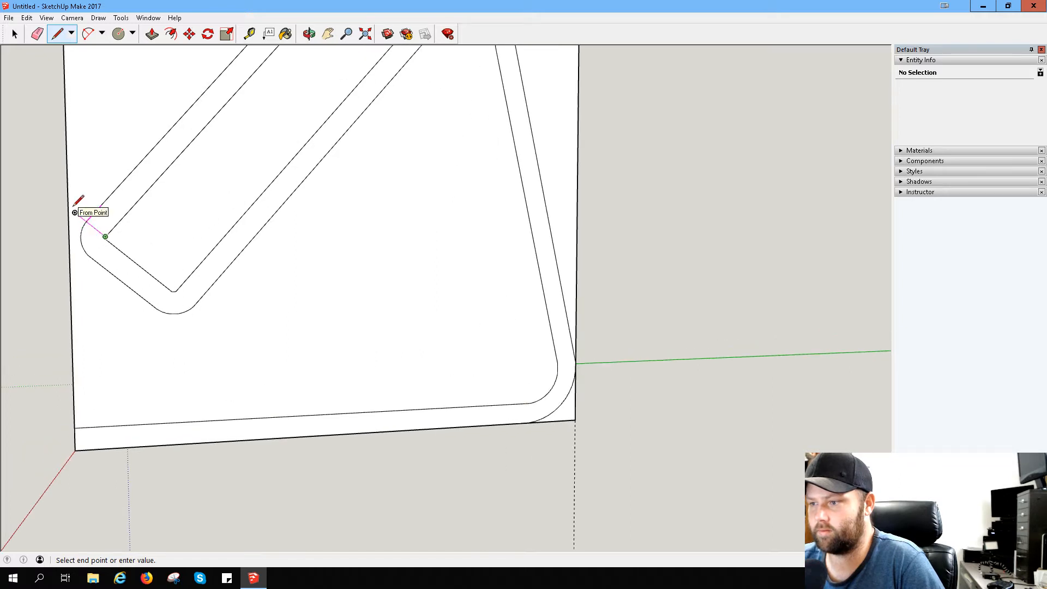
click(87, 220)
key(Escape)
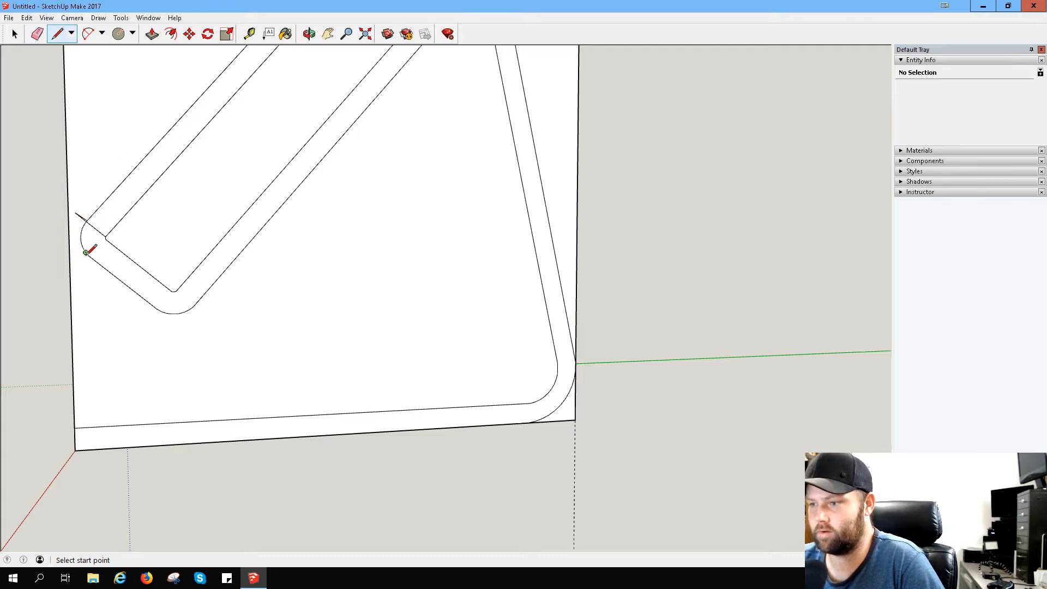
scroll(96, 217, up, 3)
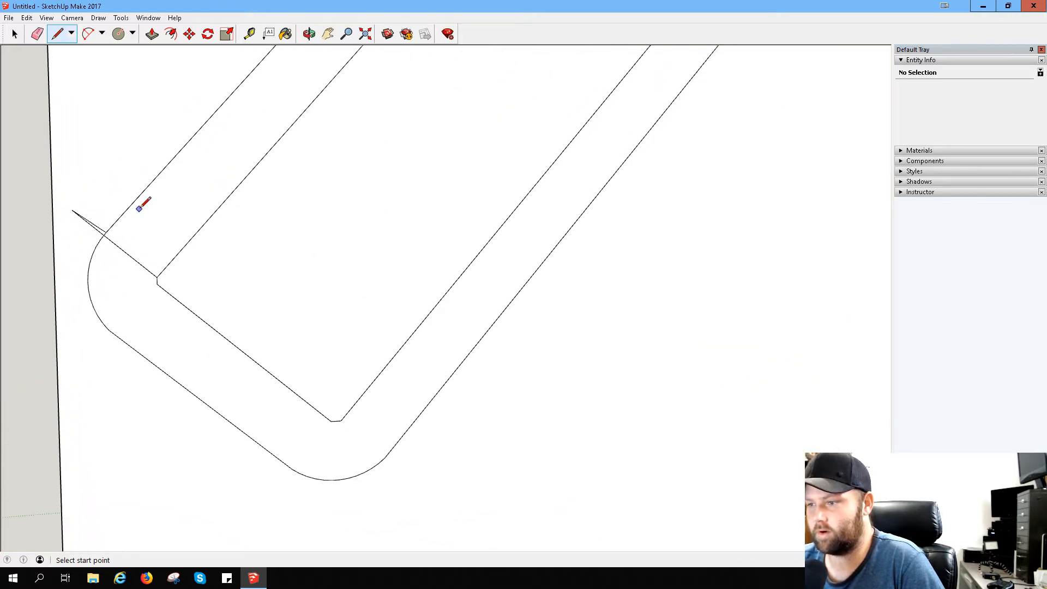
scroll(140, 208, up, 2)
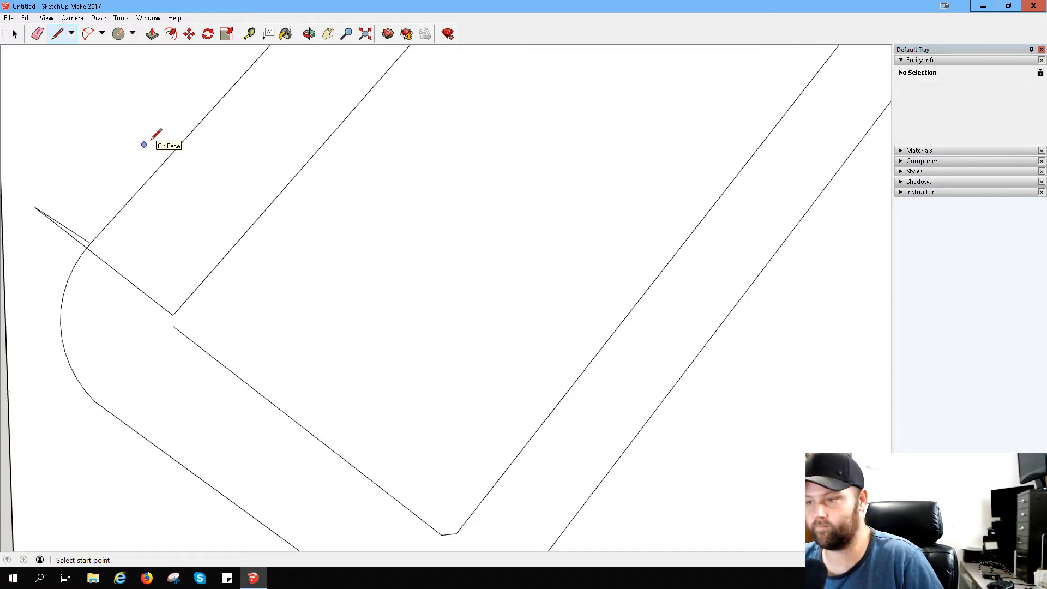
click(90, 244)
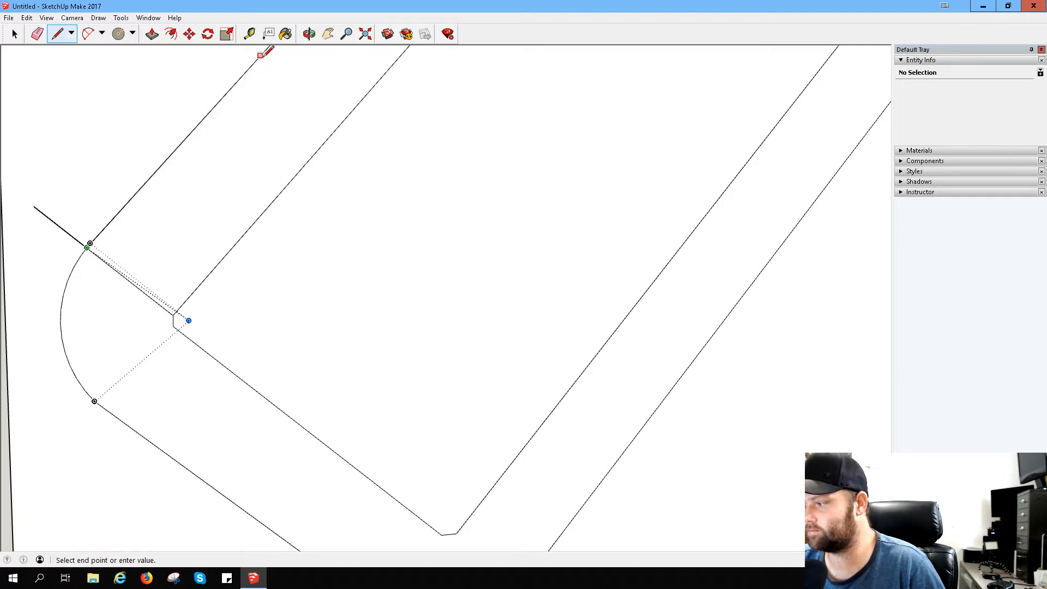
key(Escape)
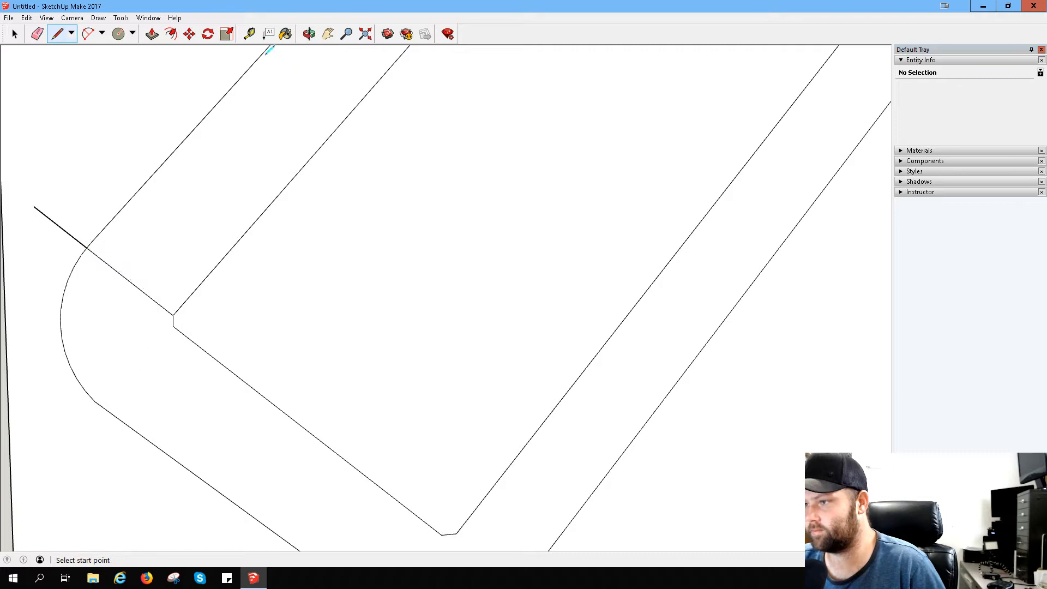
- Draw a second, parallel cross line farther up the arm and join the midpoints of both cross lines with a centre line
click(262, 53)
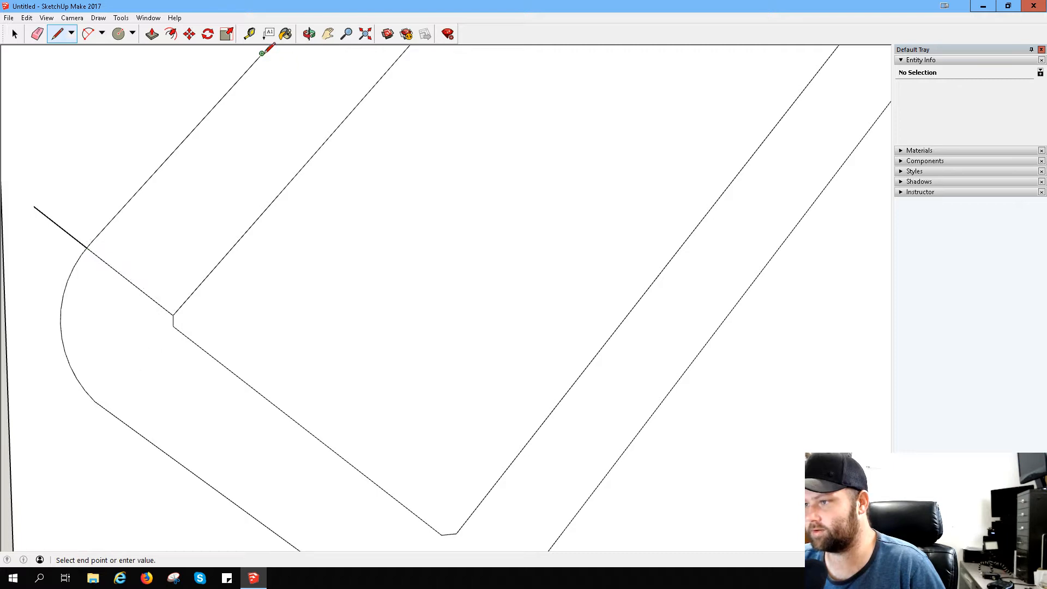
click(344, 119)
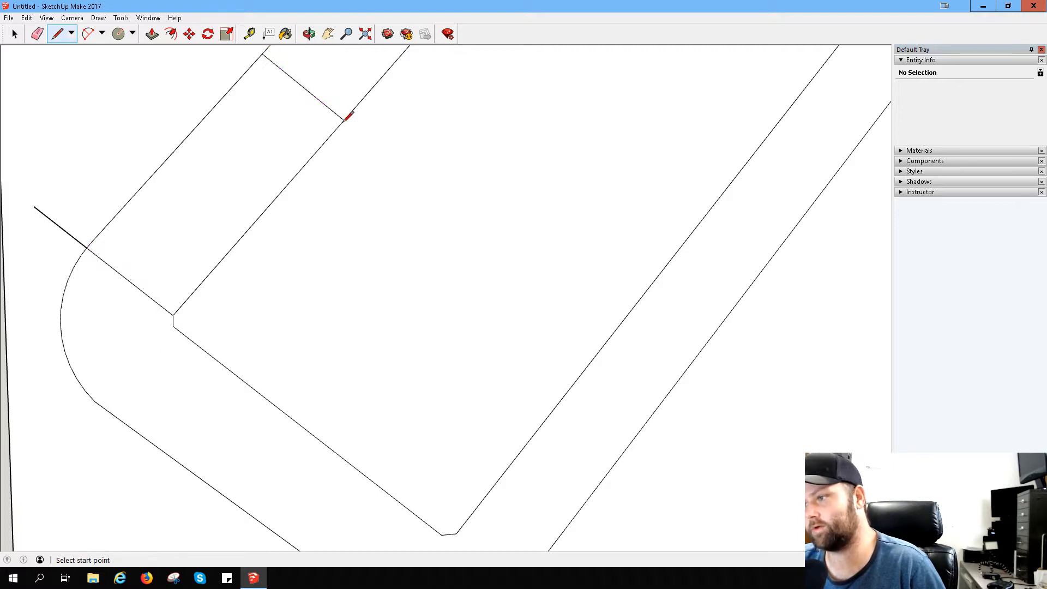
click(304, 87)
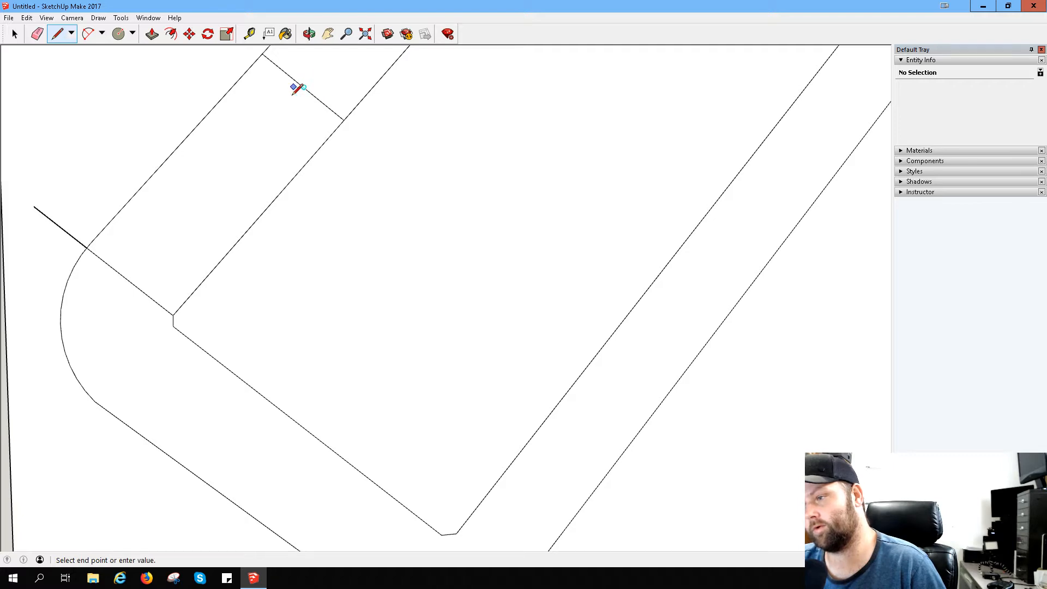
click(135, 282)
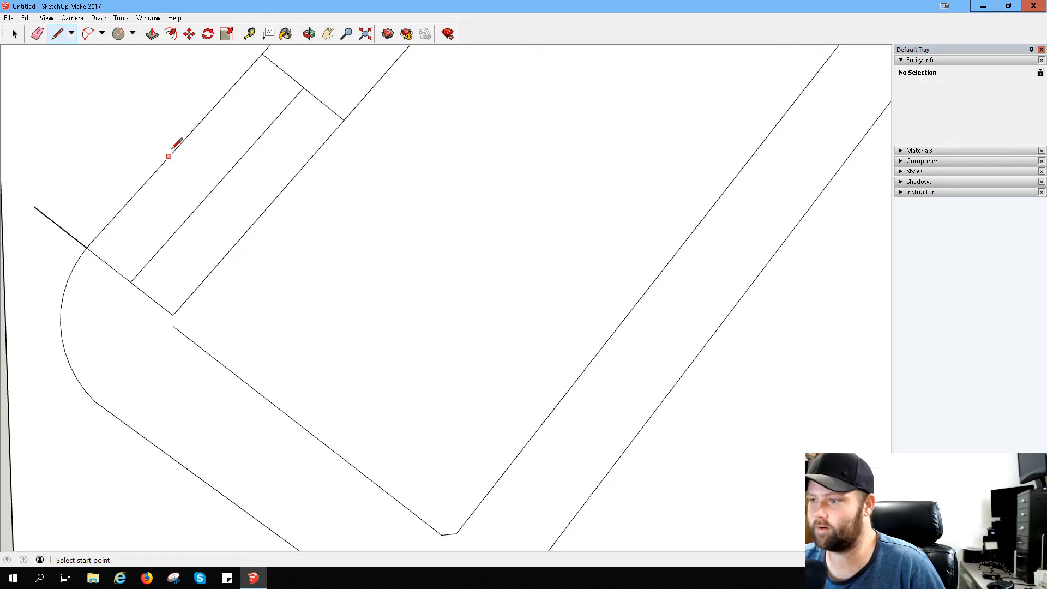
- Draw two more cross lines between the arm's edges, at the centre line's midpoint and halfway along its upper half
click(219, 182)
click(178, 148)
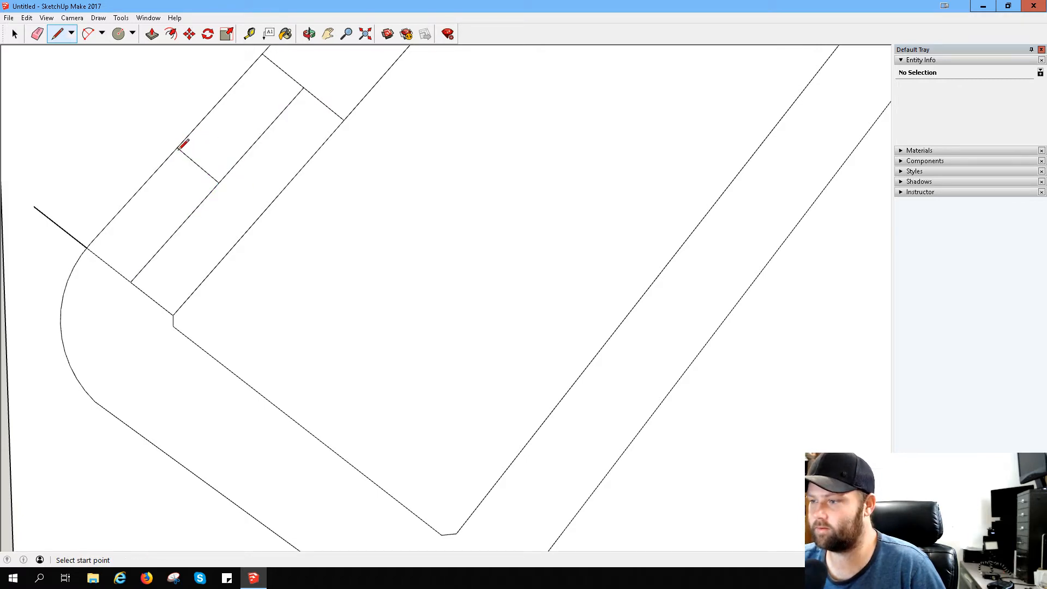
click(219, 183)
click(259, 216)
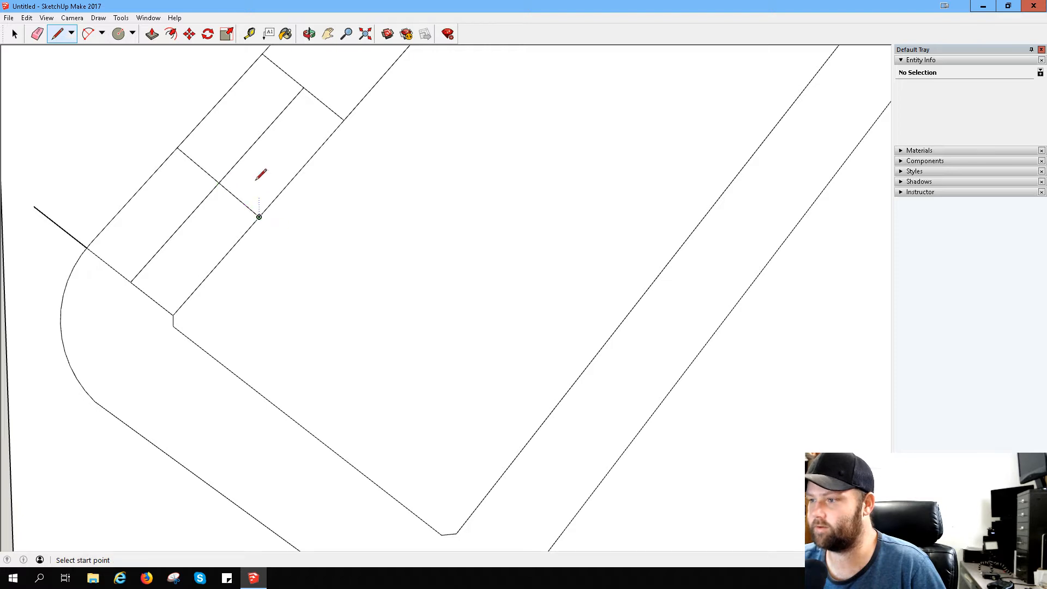
click(220, 100)
click(300, 169)
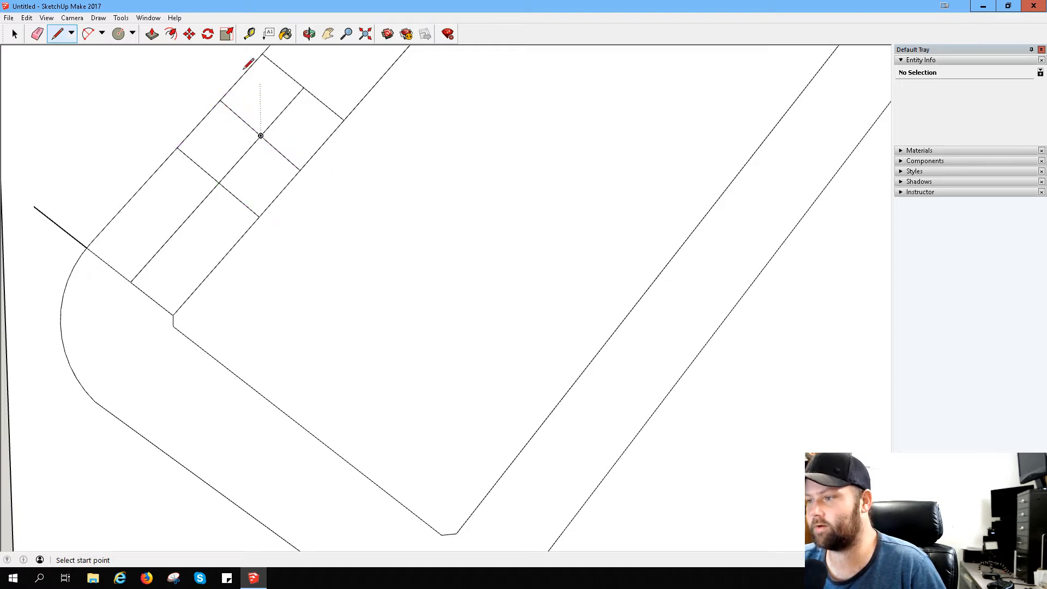
- Try a circle centred on the centre line between the two uppermost cross lines, reaching the arm's inner edge, and undo it
click(118, 34)
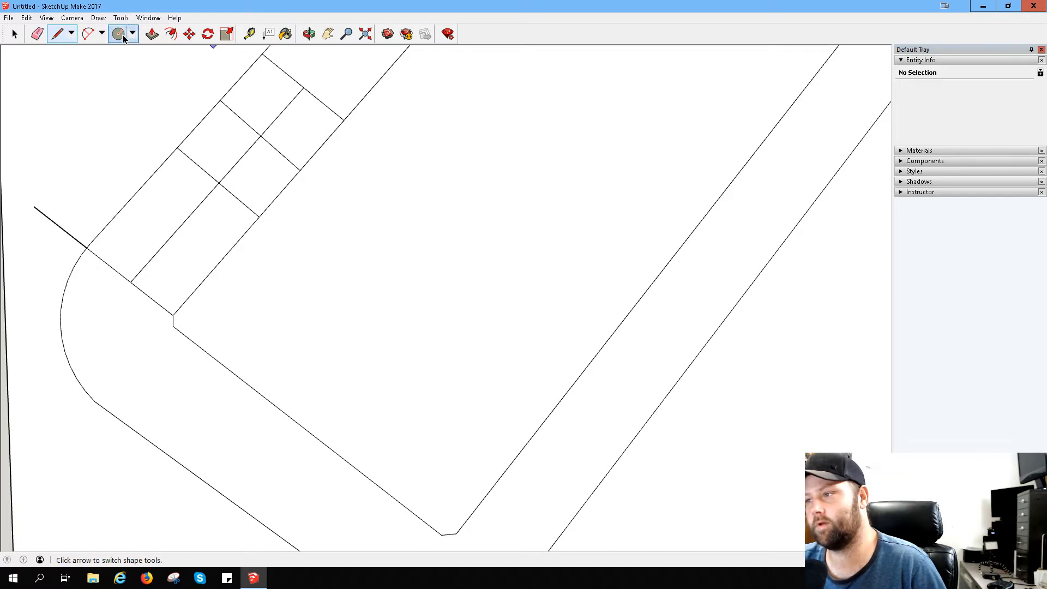
click(282, 111)
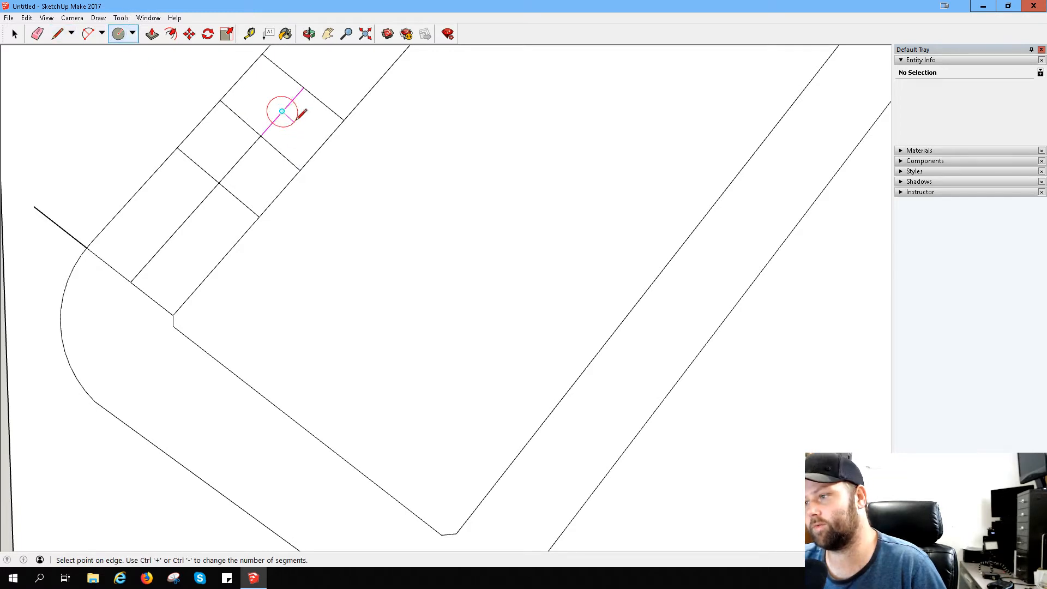
click(322, 145)
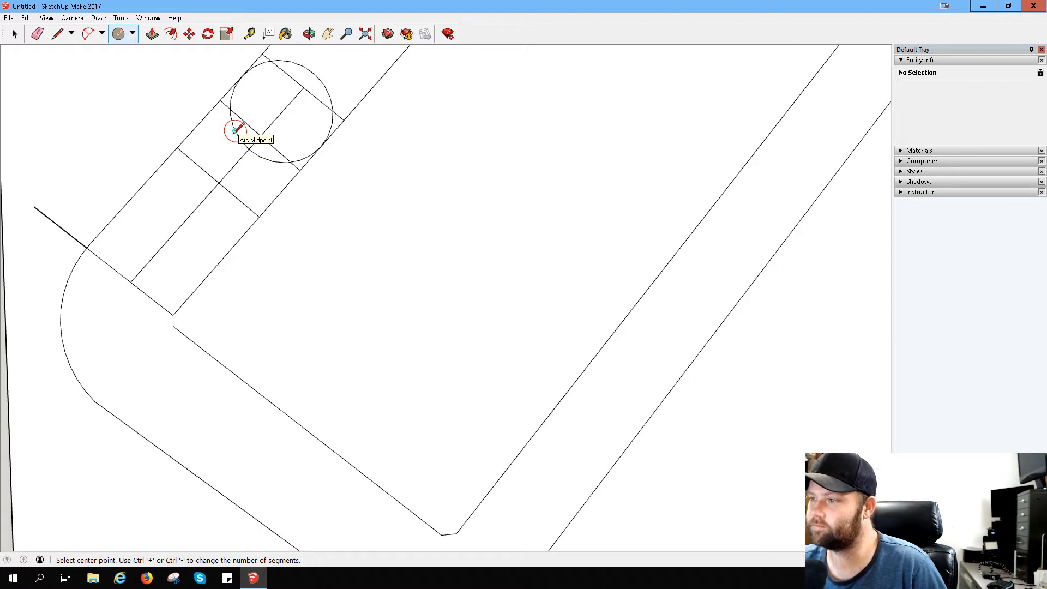
key(ctrl+z)
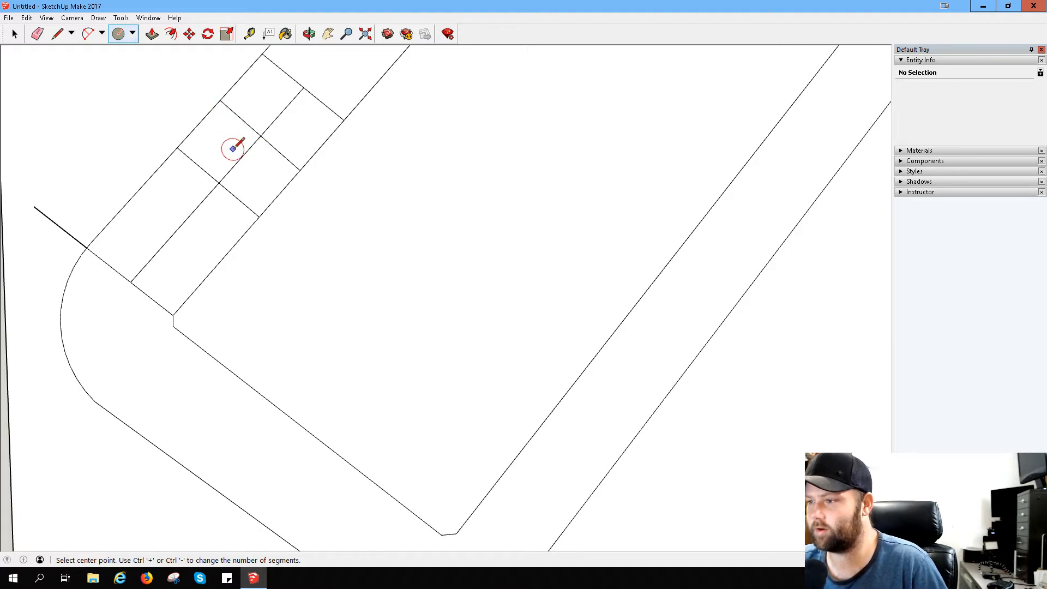
- Try circles centred on the centre line at the second cross line and midway above it, and remove them
click(260, 135)
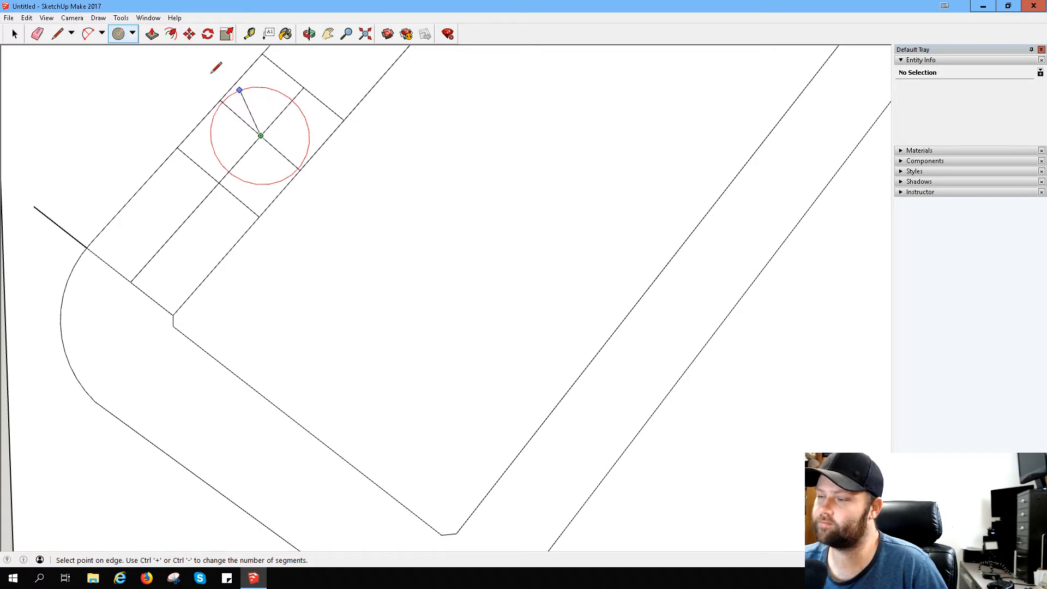
click(116, 36)
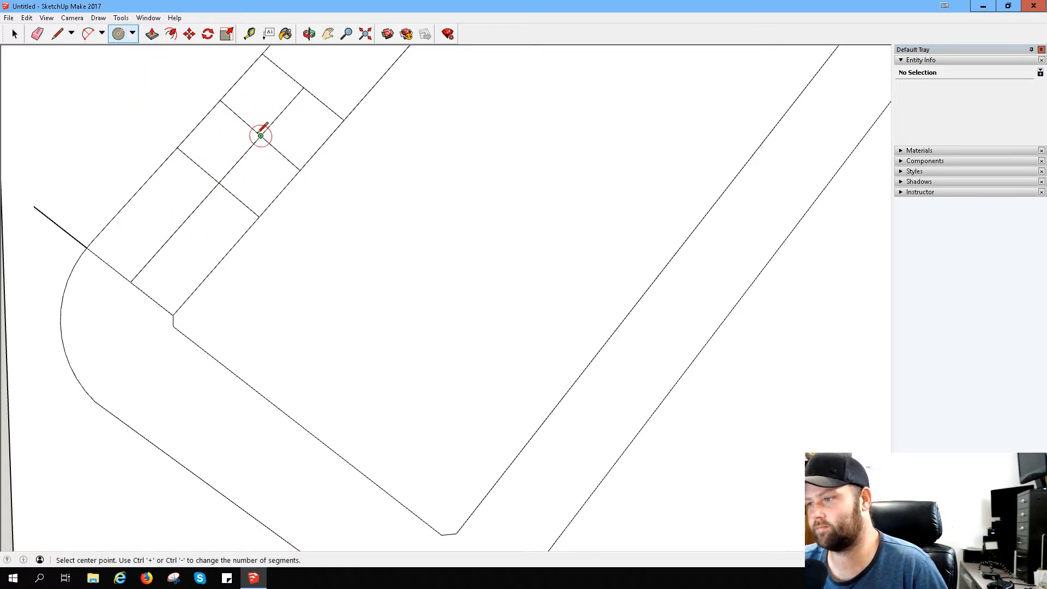
click(260, 135)
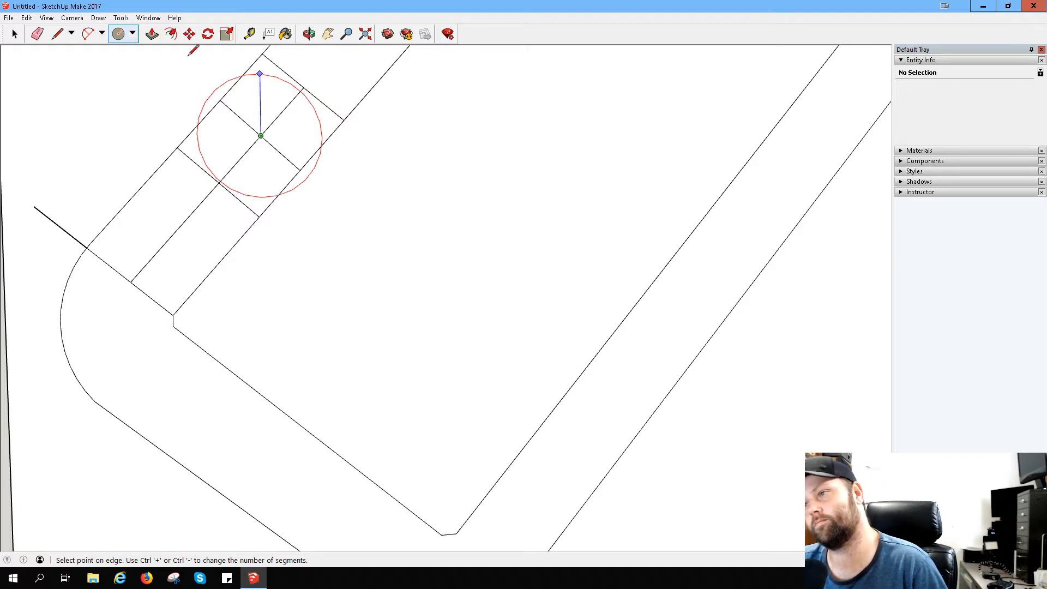
click(114, 35)
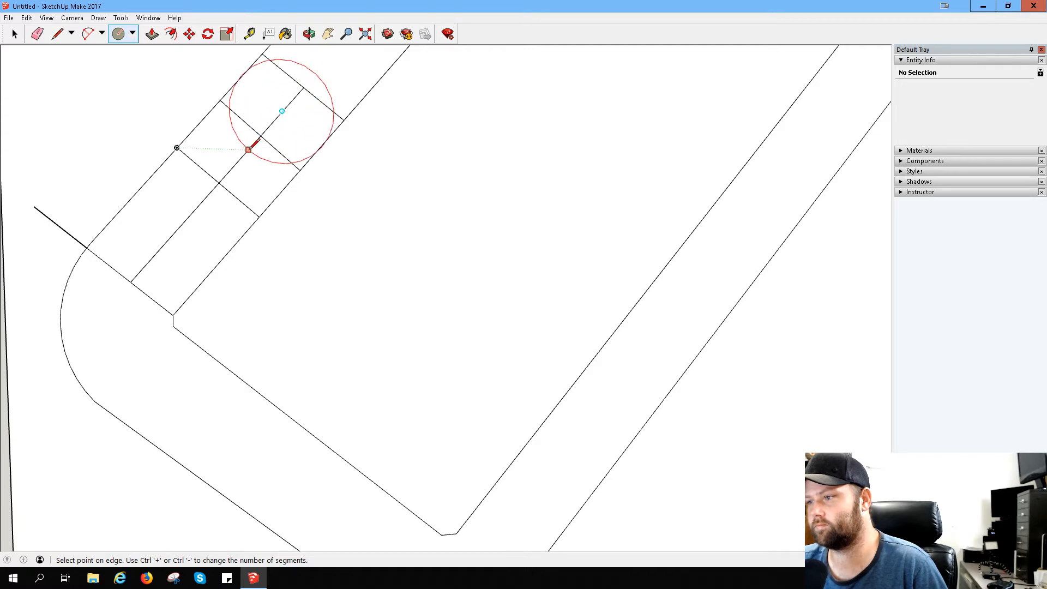
click(248, 149)
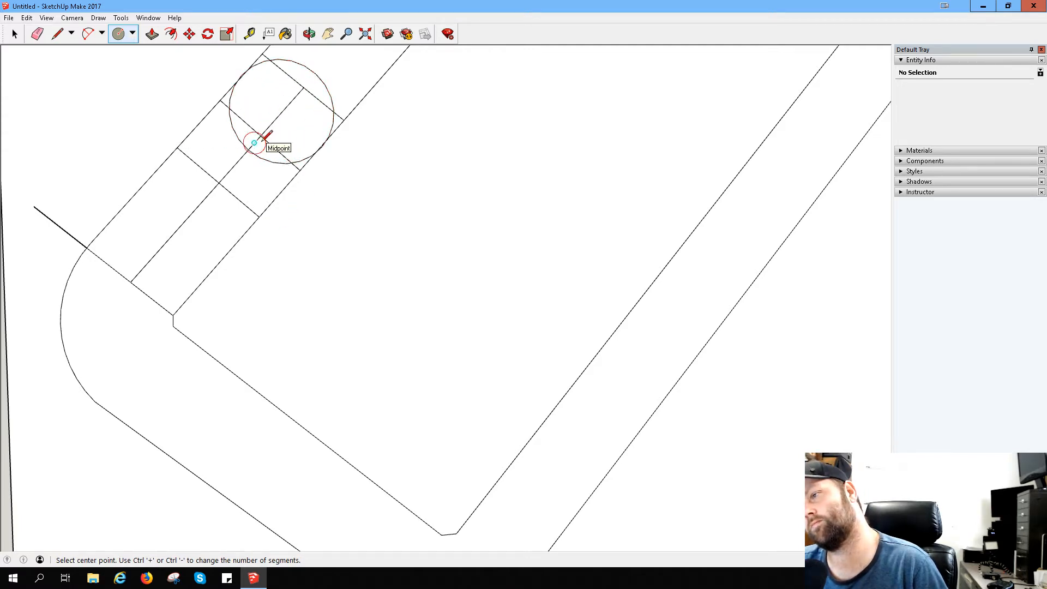
key(ctrl+z)
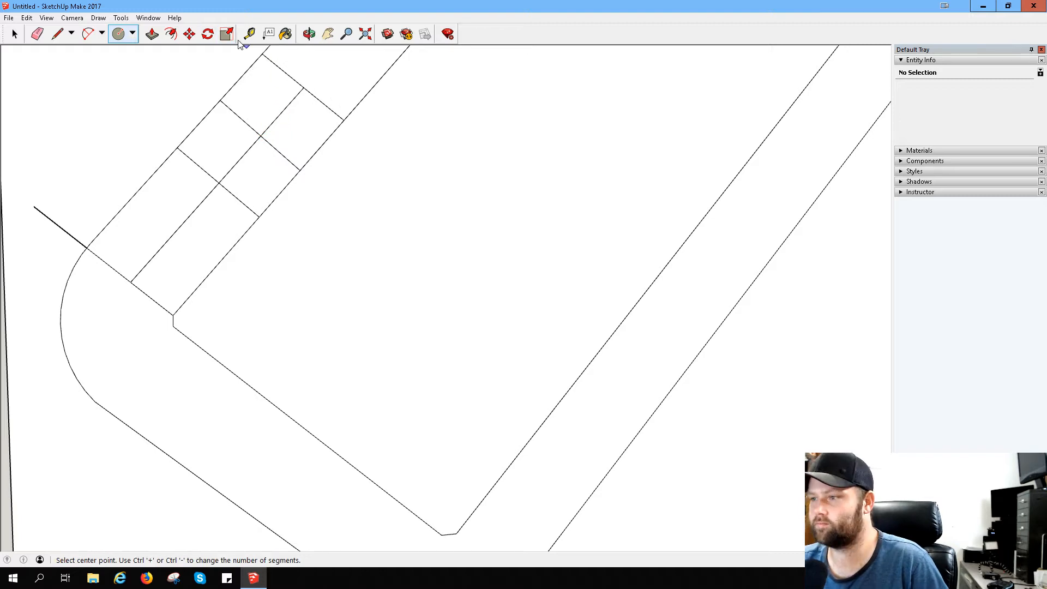
- Draw a cross line midway between the two uppermost ones and a circle centred on the centre line just below it, reaching the arm's inner edge
click(57, 35)
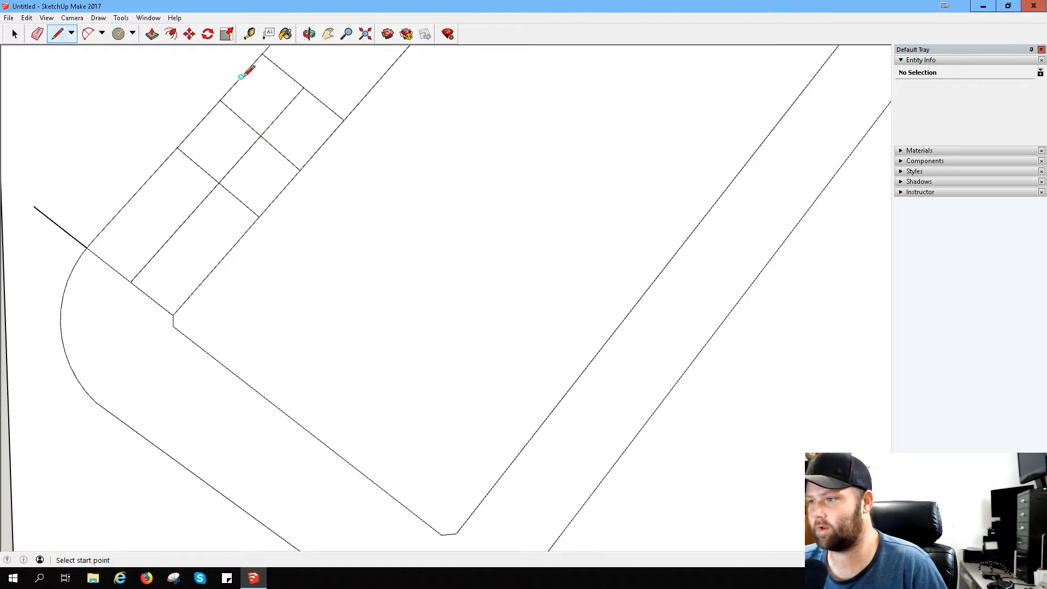
click(241, 77)
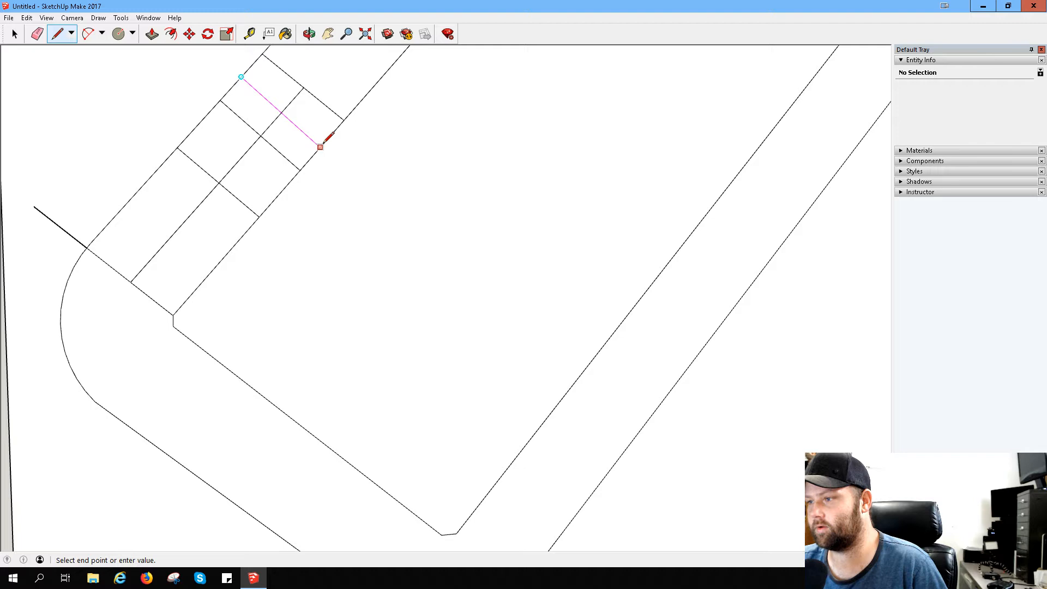
click(320, 147)
click(118, 34)
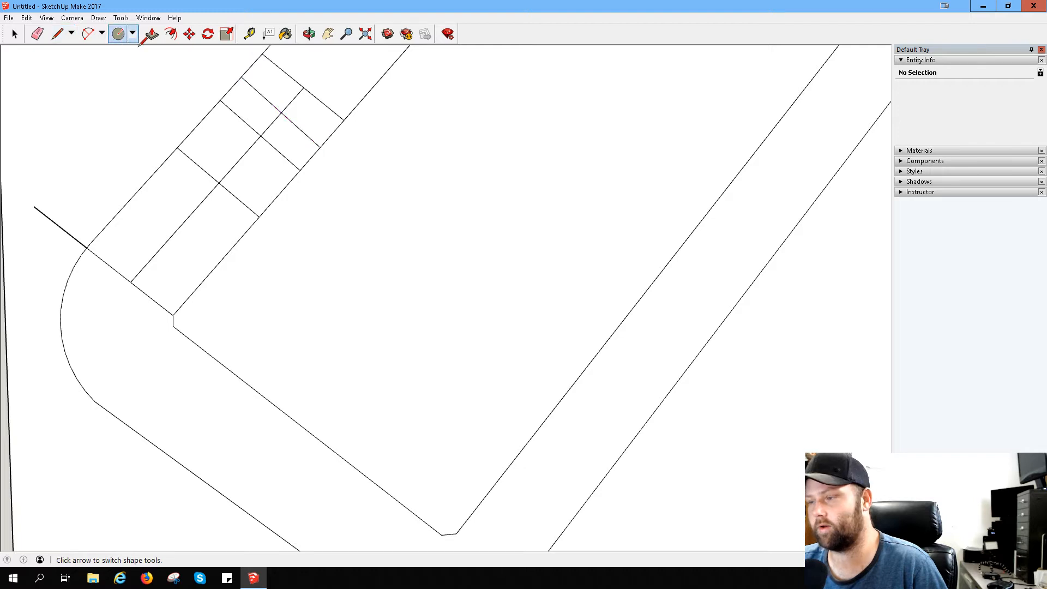
click(271, 125)
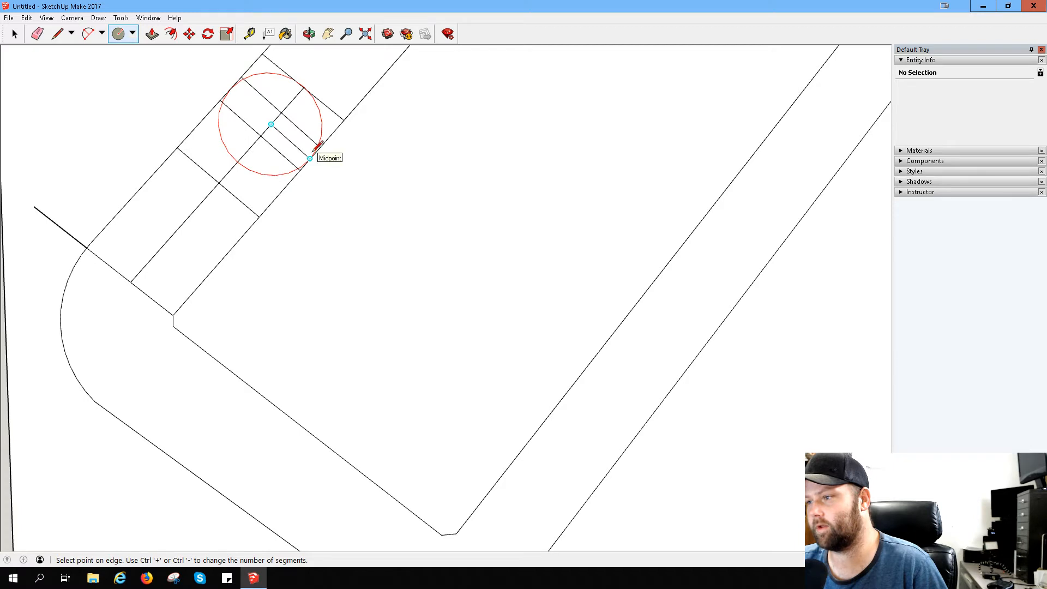
click(312, 154)
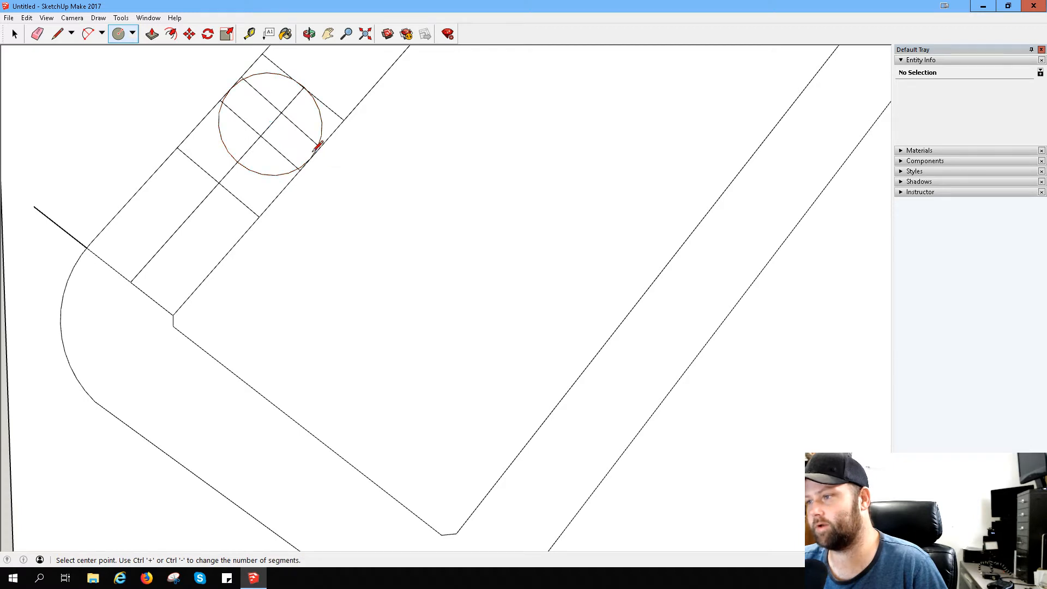
- Erase the lower cross lines, the lower centre line and most of the circle's lower half inside the outer arm
click(37, 35)
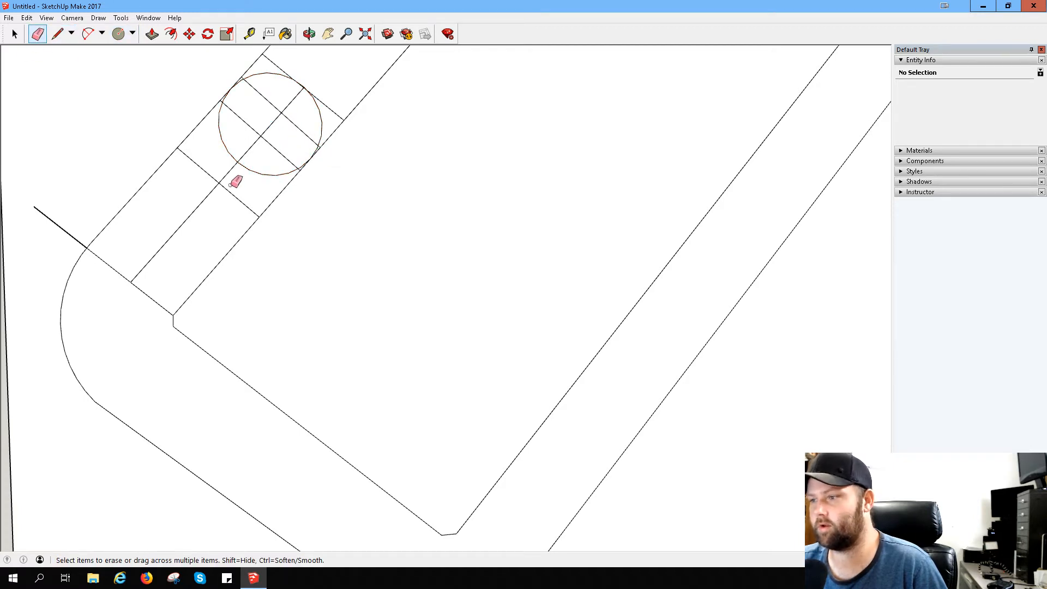
mouse_move(236, 175)
mouse_down()
mouse_move(220, 156)
mouse_move(267, 127)
mouse_move(225, 162)
mouse_up()
click(220, 134)
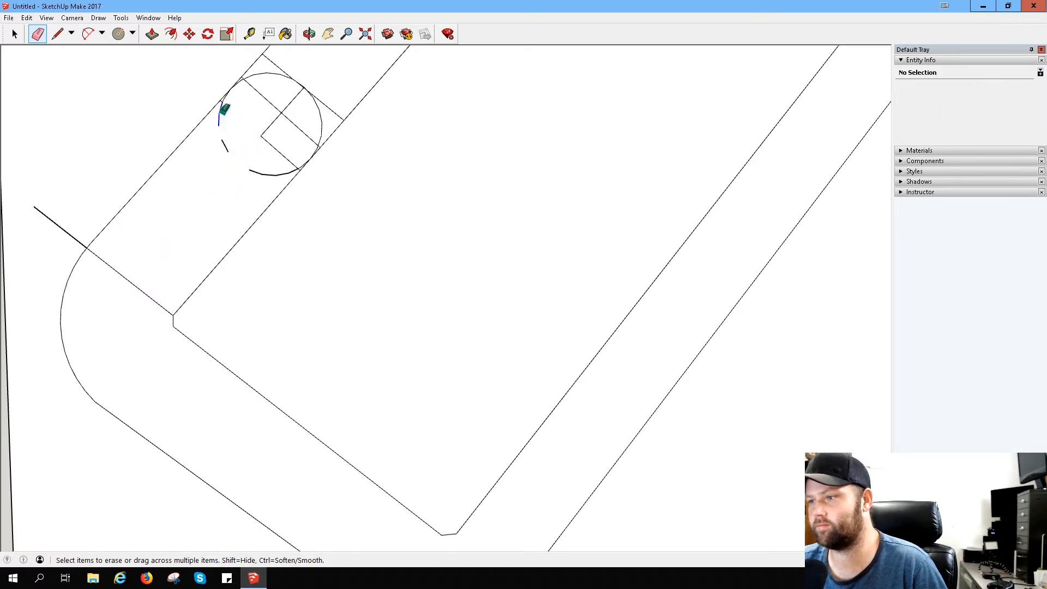
drag(220, 114, 228, 104)
mouse_move(215, 154)
mouse_down()
mouse_move(233, 145)
mouse_move(257, 173)
mouse_move(286, 174)
mouse_up()
drag(286, 153, 279, 157)
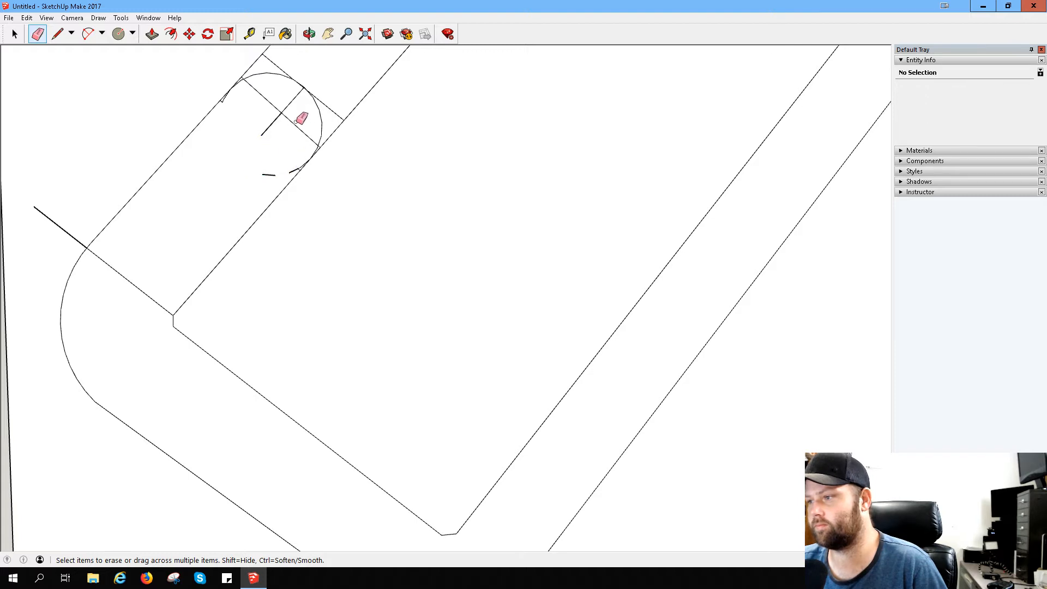
- Erase the arm's edges beyond the circle, the two remaining upper cross lines and the leftover centre line
mouse_move(334, 98)
mouse_down()
mouse_move(329, 84)
mouse_move(250, 58)
mouse_move(348, 140)
mouse_move(333, 157)
mouse_up()
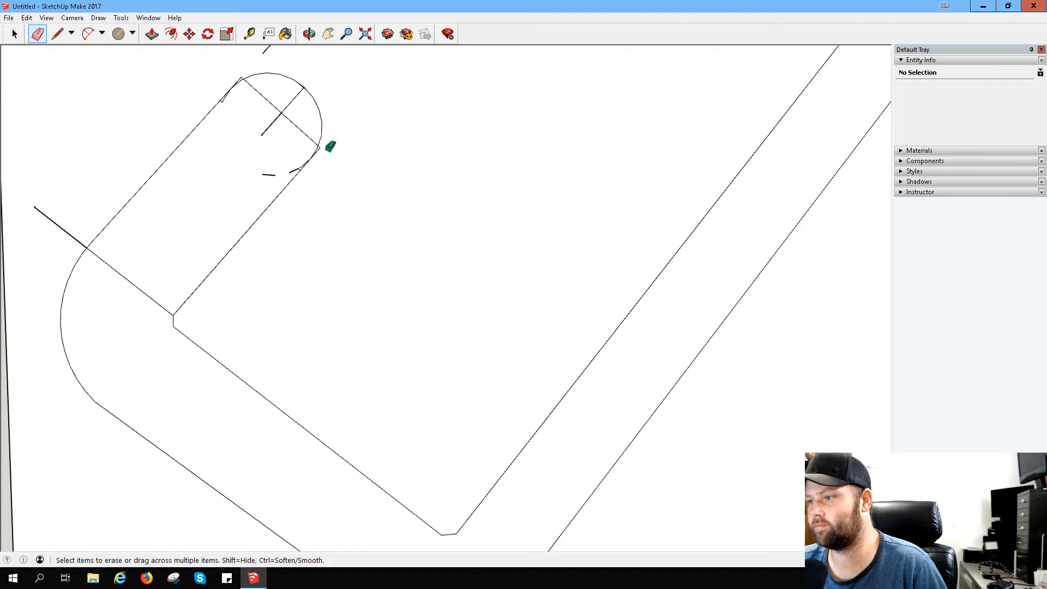
click(272, 174)
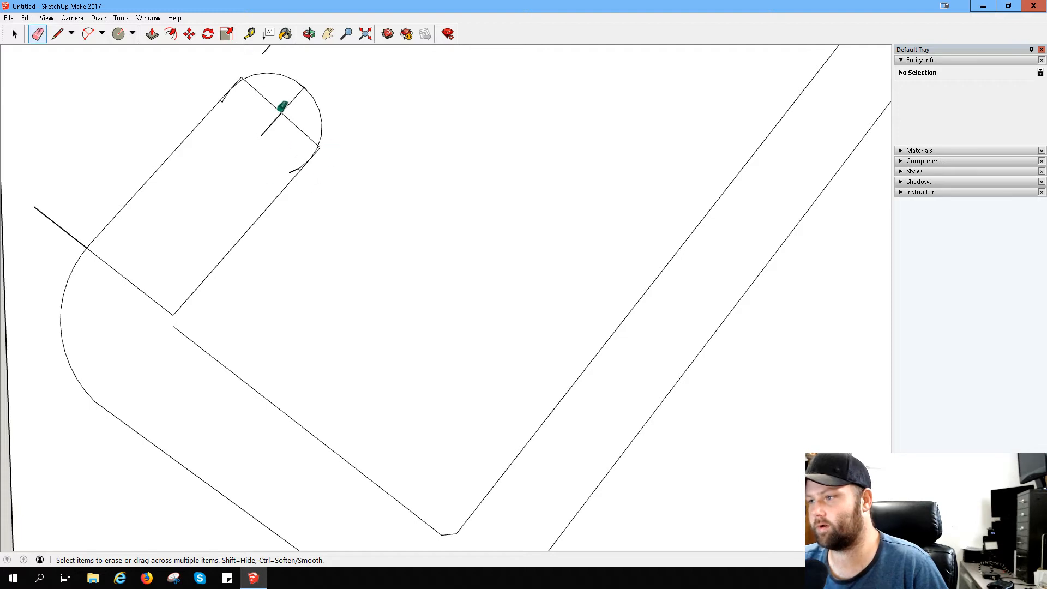
mouse_move(282, 106)
mouse_down()
mouse_move(289, 140)
mouse_move(285, 98)
mouse_up()
- Erase the small stray segments on both sides where the rounded tip meets the outer arm's straight edges
scroll(224, 94, up, 2)
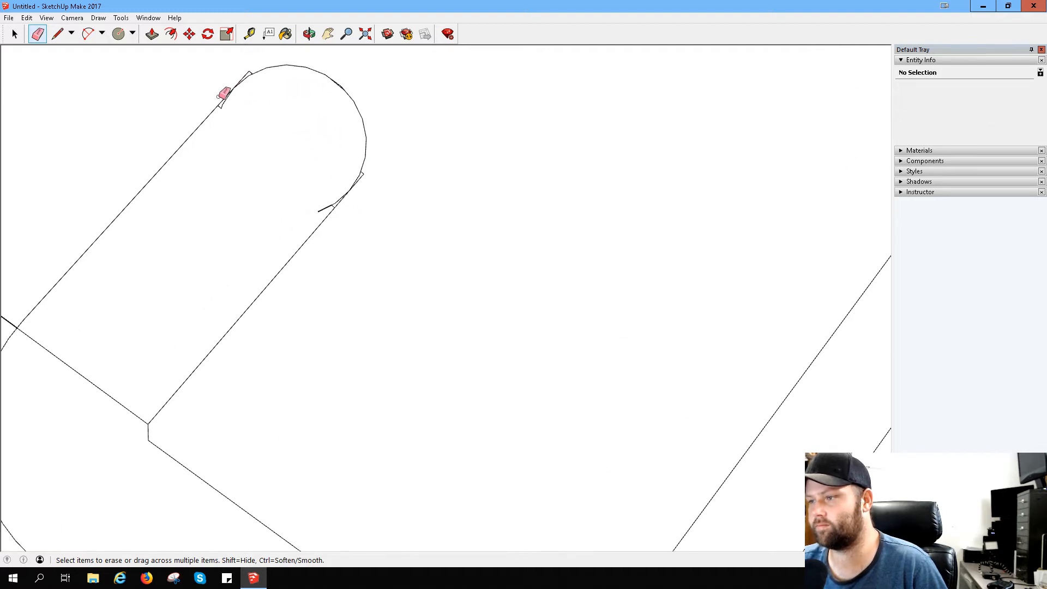
scroll(224, 94, up, 4)
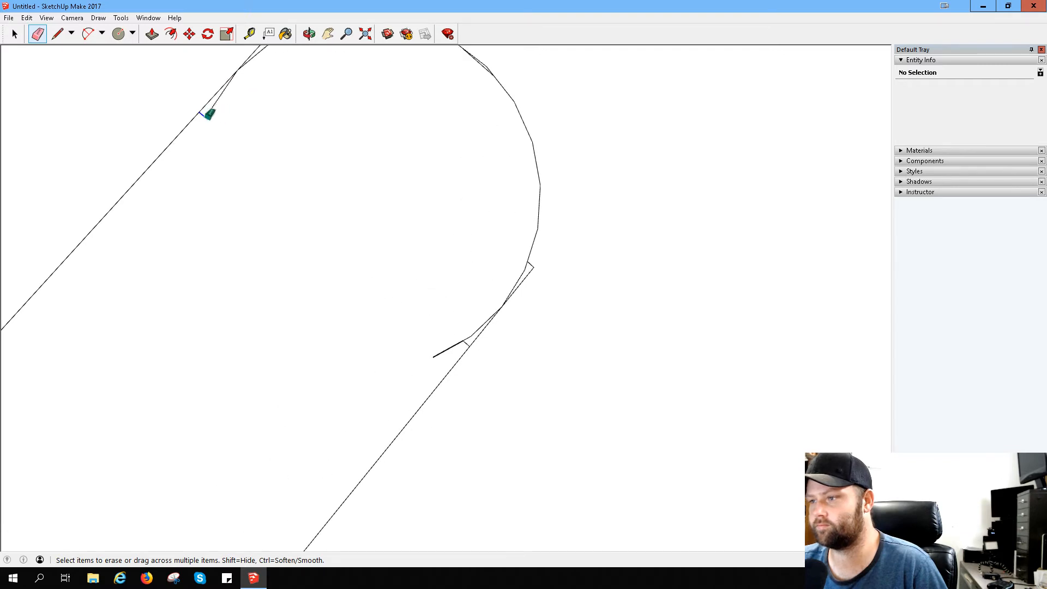
click(224, 95)
scroll(251, 99, down, 2)
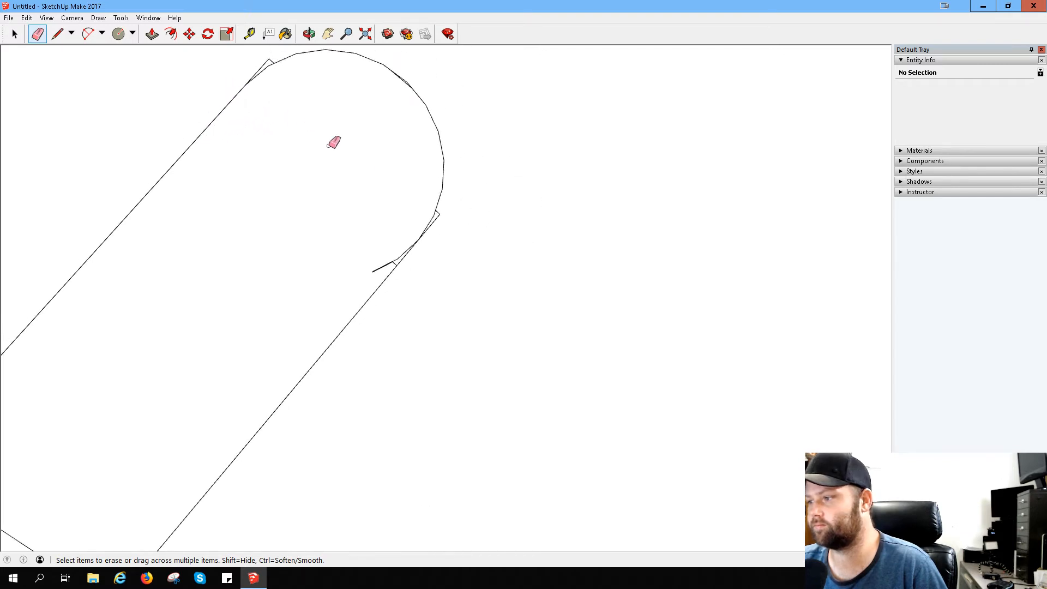
drag(433, 218, 442, 215)
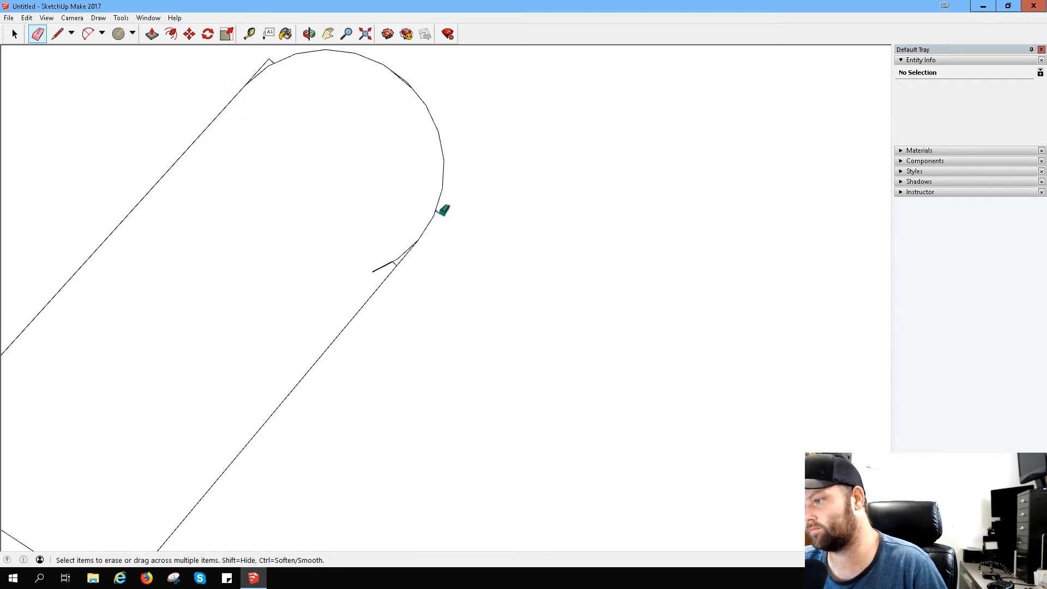
click(396, 262)
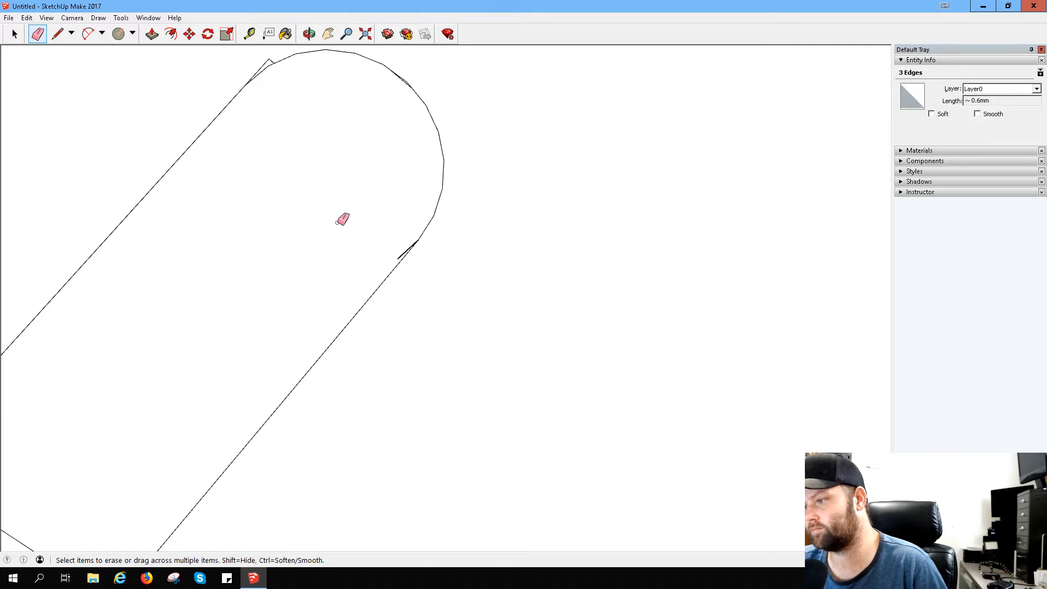
click(403, 254)
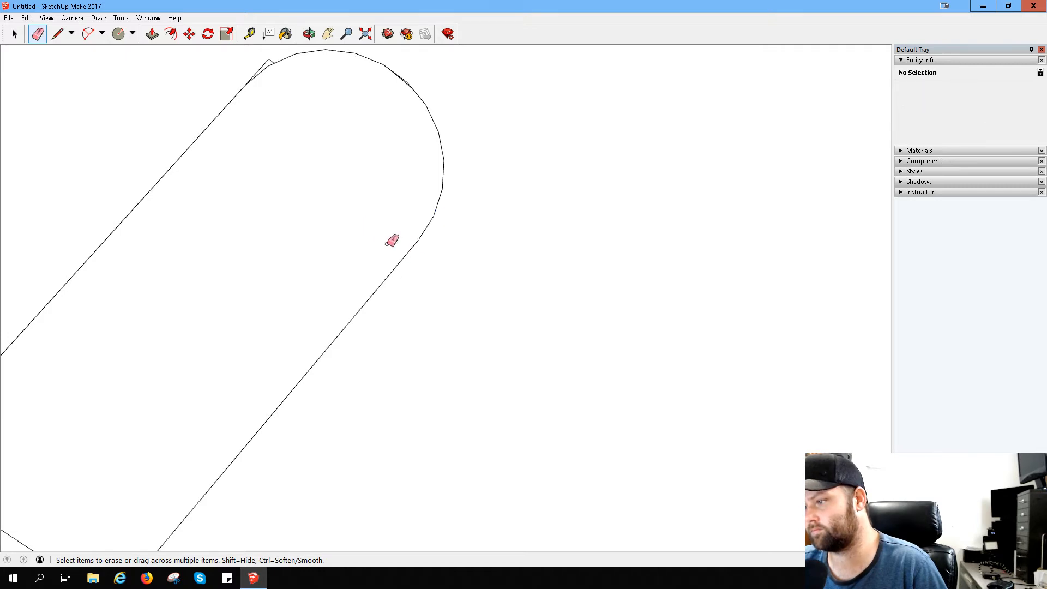
scroll(338, 169, up, 3)
scroll(275, 124, down, 4)
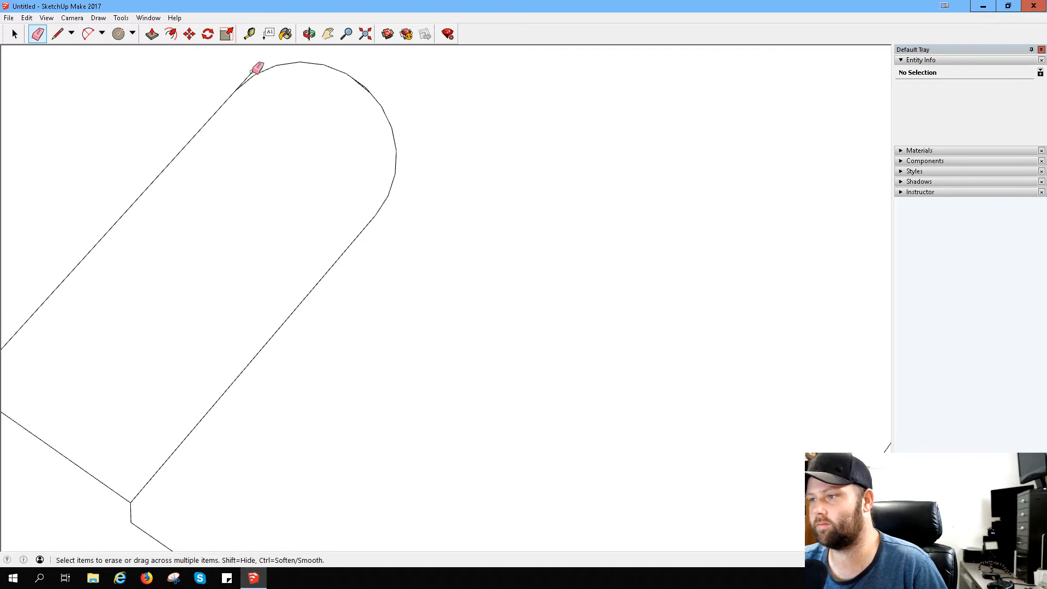
scroll(250, 75, up, 1)
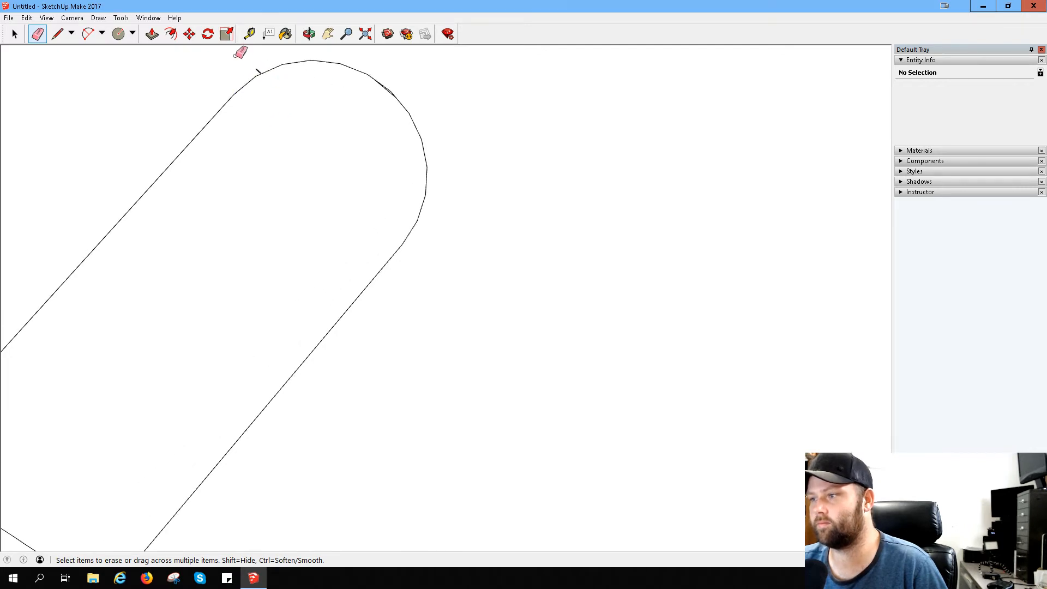
scroll(362, 123, down, 8)
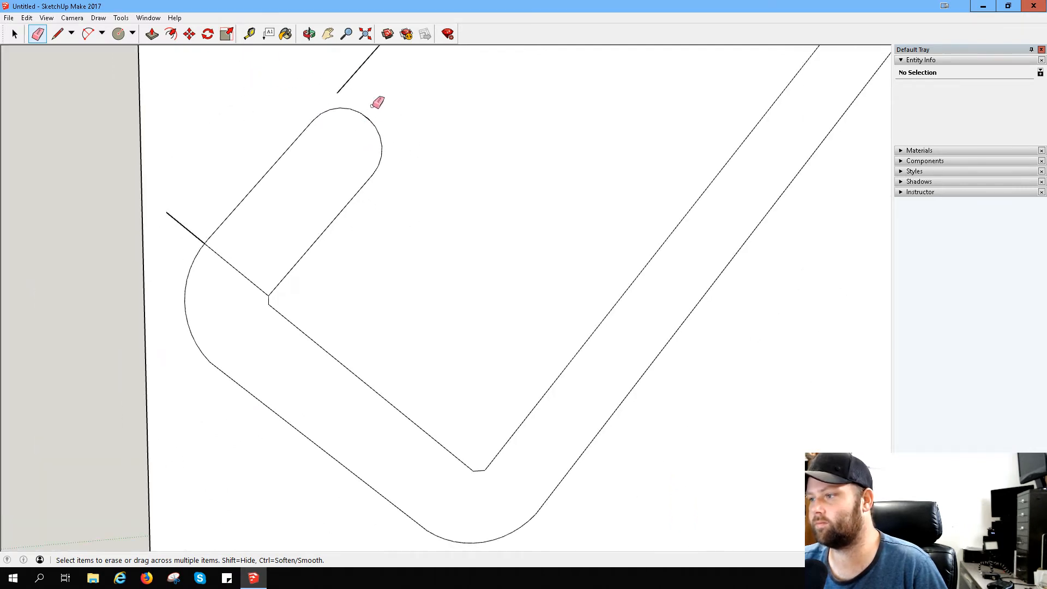
- Erase the cross line at the outer arm's base and the leftover slanted edge above its rounded tip
click(309, 145)
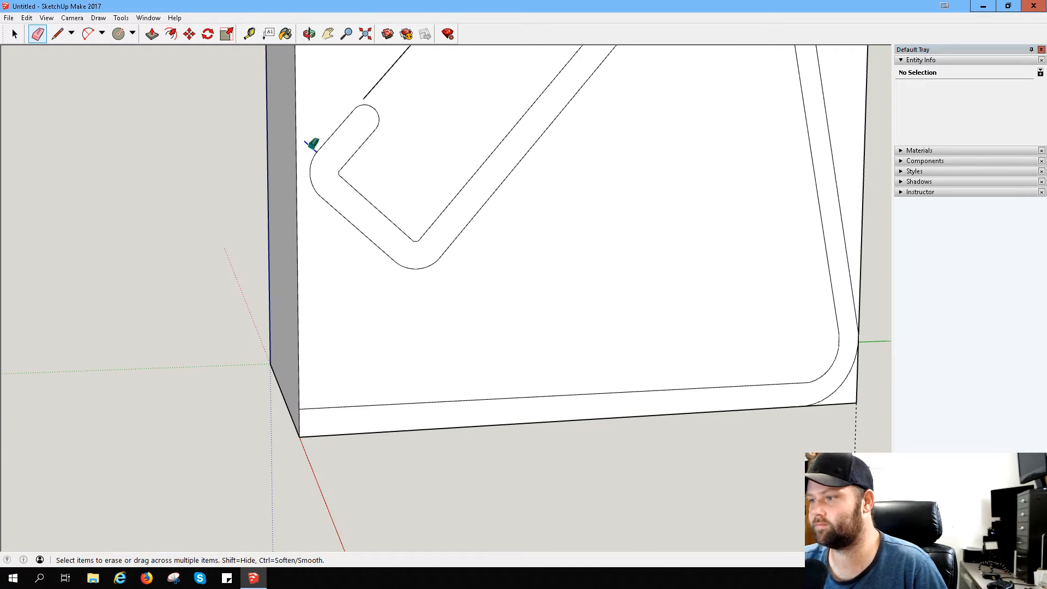
scroll(419, 76, down, 2)
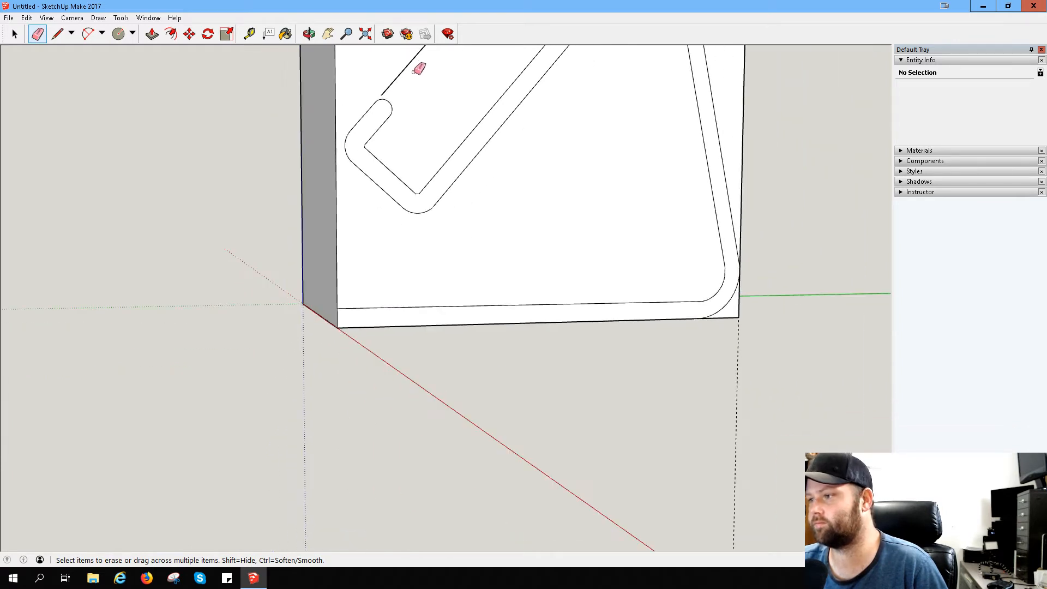
click(416, 64)
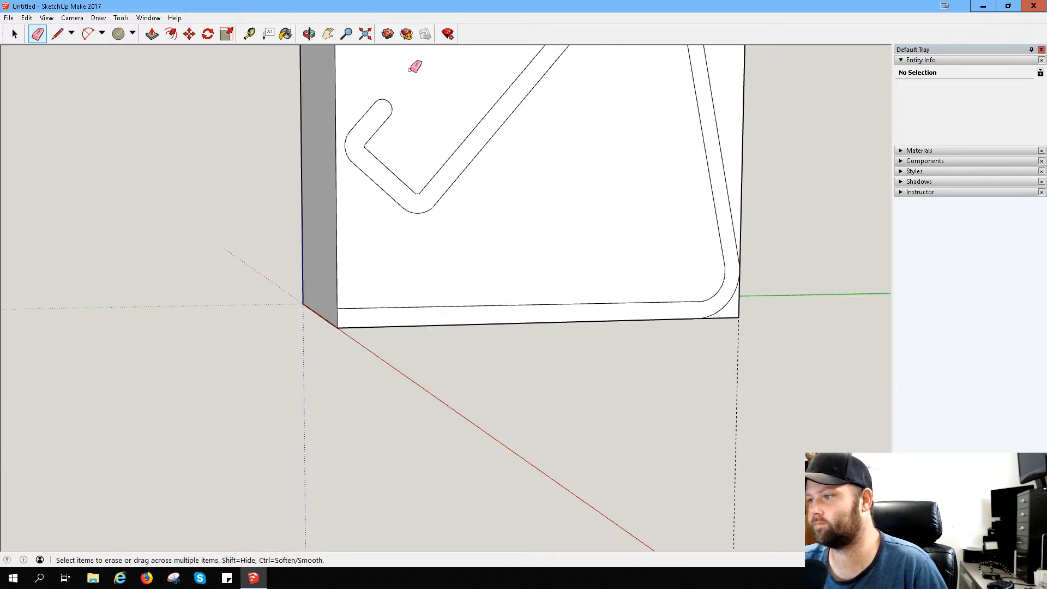
- Draw a line along the base strip's upper edge from its front end, and a first vertical line across the strip from its endpoint
click(328, 33)
drag(445, 171, 375, 239)
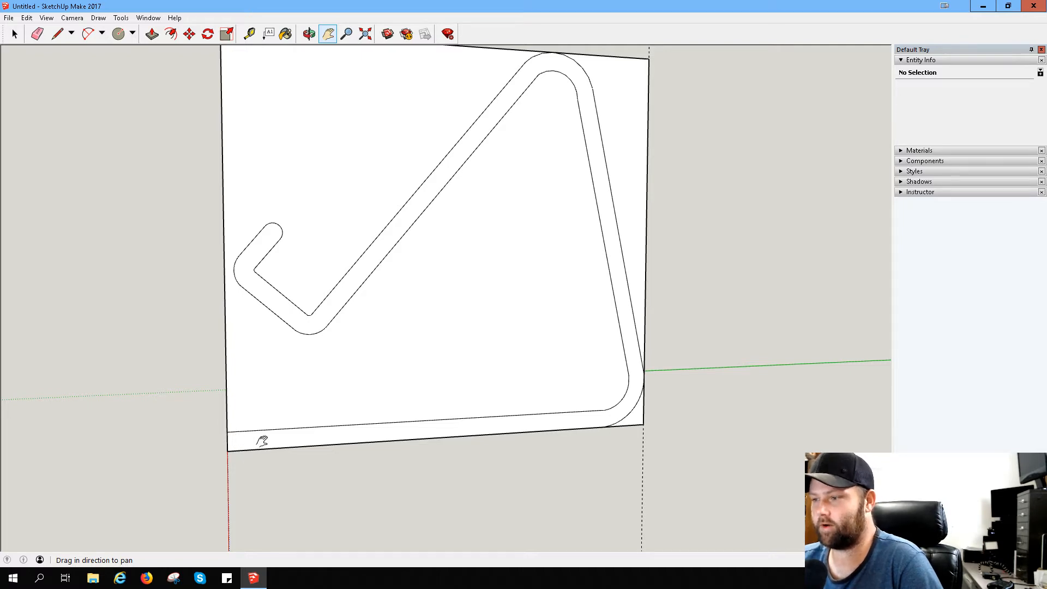
click(118, 34)
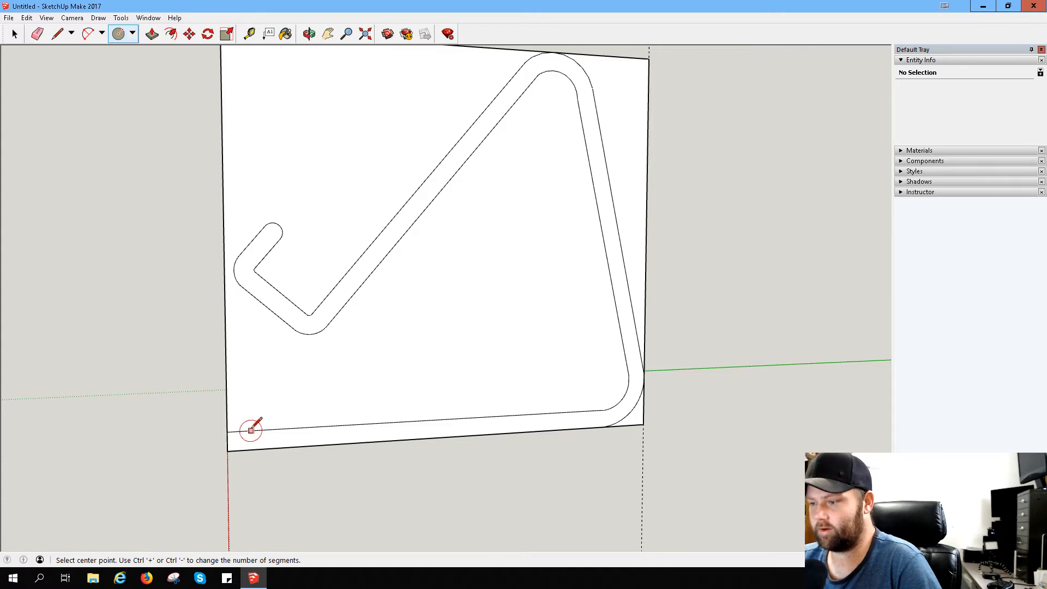
click(57, 34)
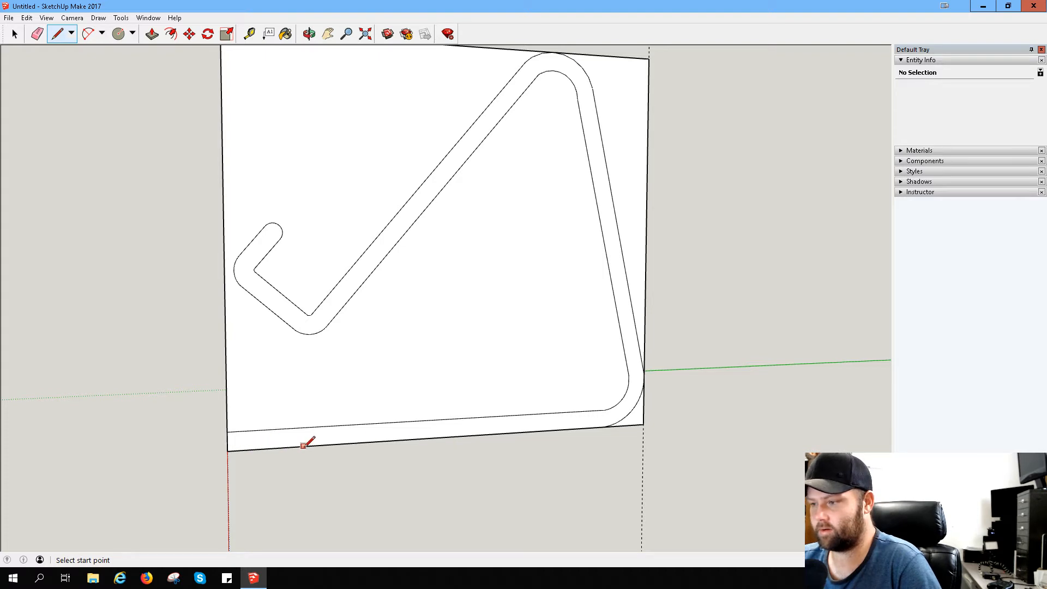
scroll(264, 455, up, 3)
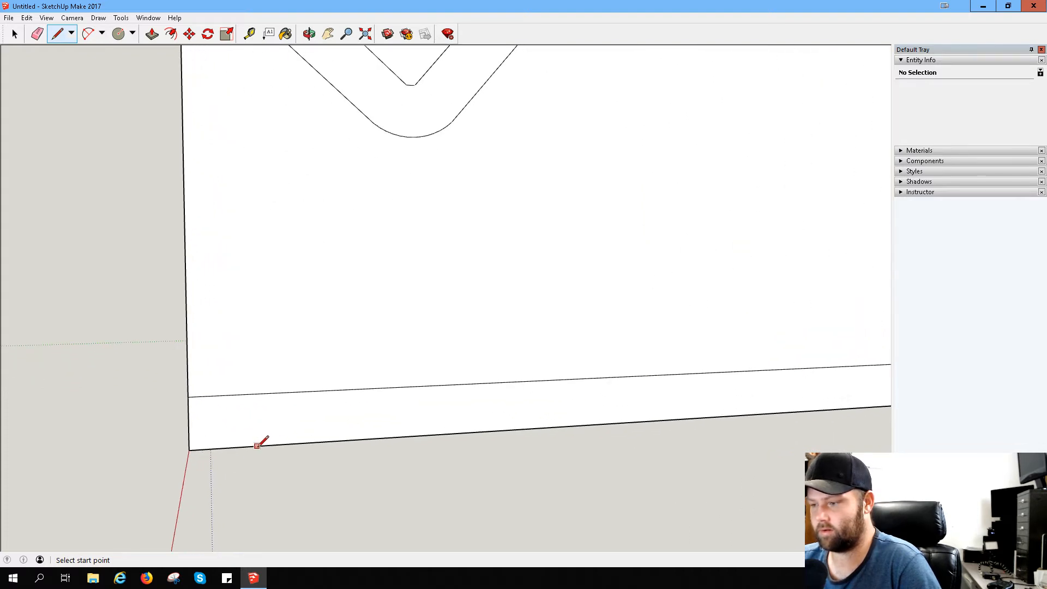
click(188, 396)
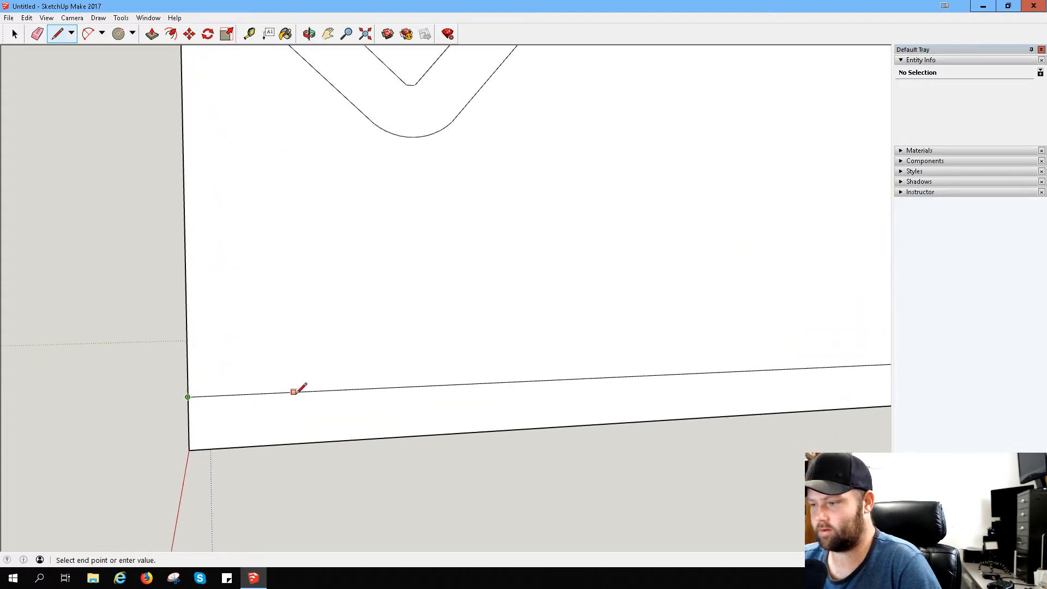
click(324, 390)
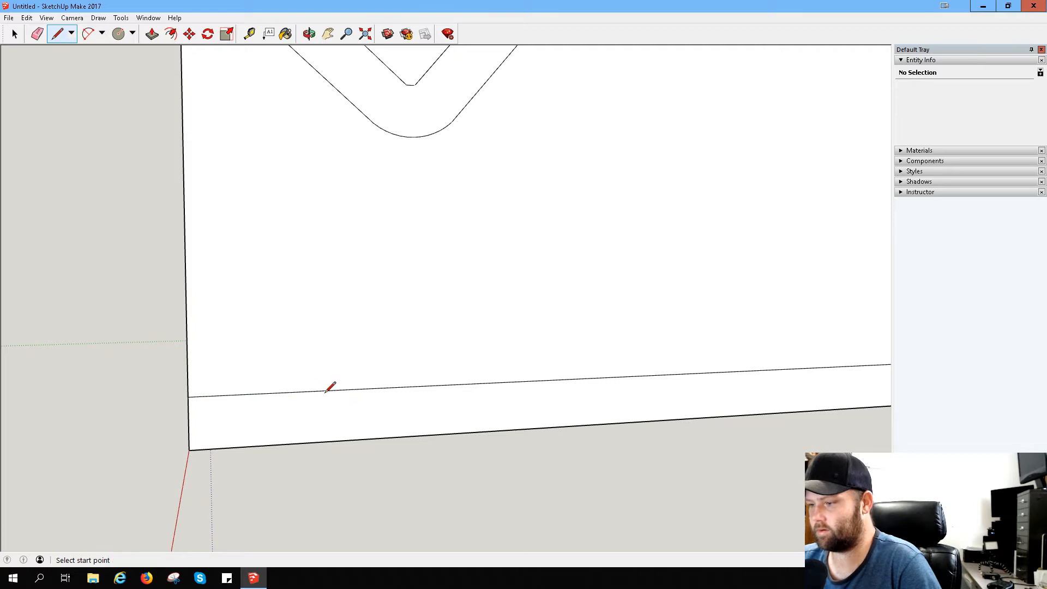
click(324, 391)
click(323, 442)
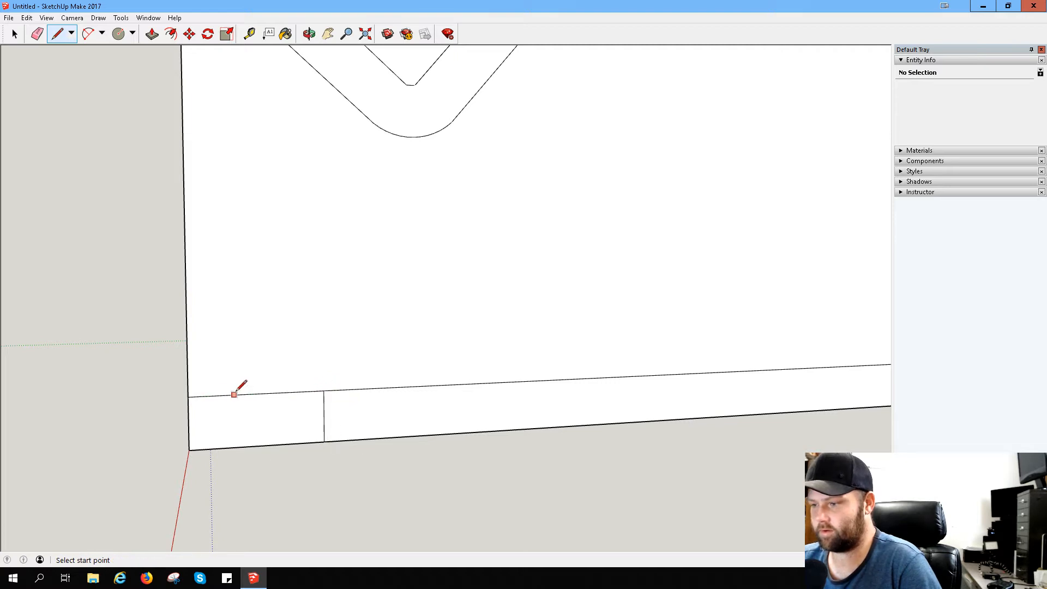
- Draw two more vertical lines across the base strip, each halving the remaining distance to the front edge
click(257, 393)
click(258, 446)
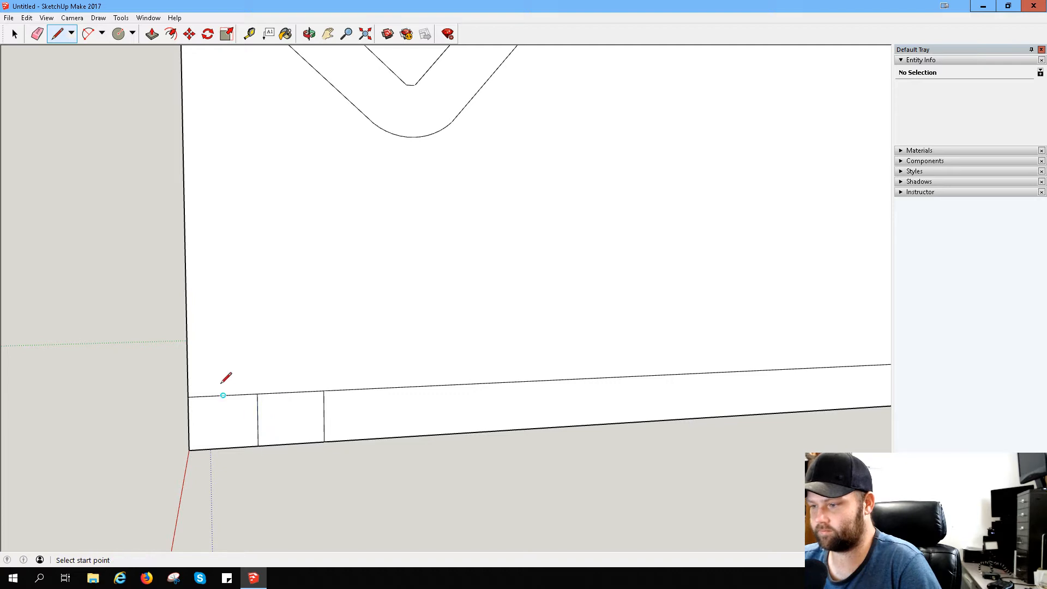
click(223, 395)
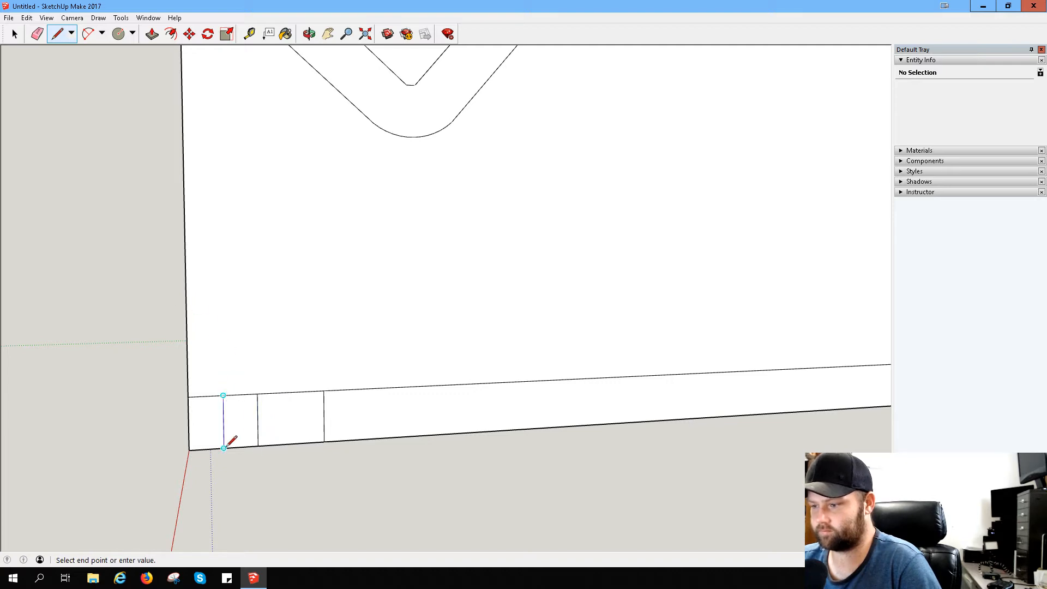
click(223, 448)
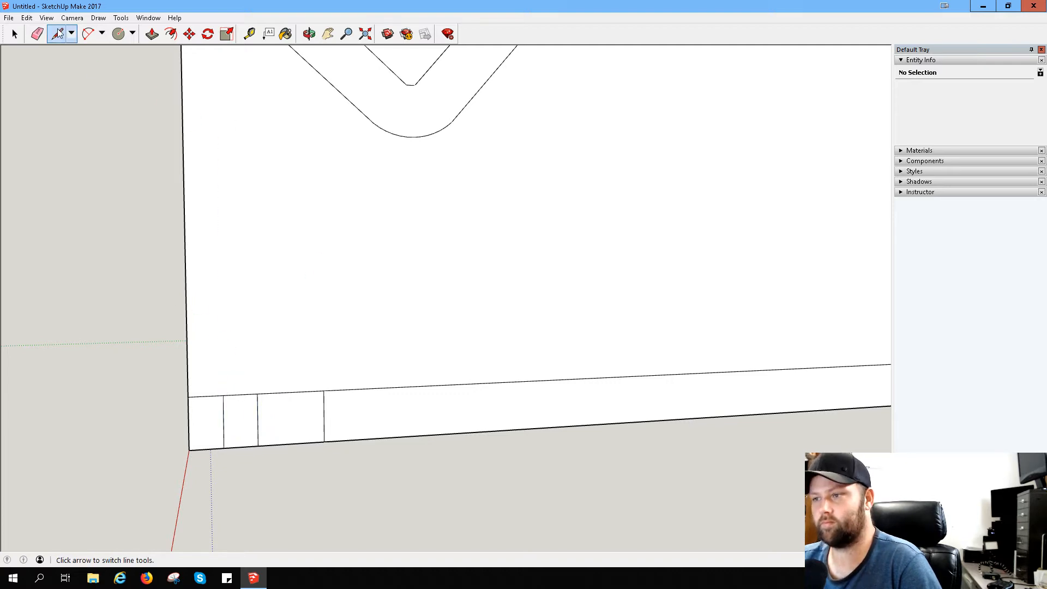
- Try to draw a circle centred on the middle cross line's midpoint, reaching the cross line nearest the front edge
click(118, 33)
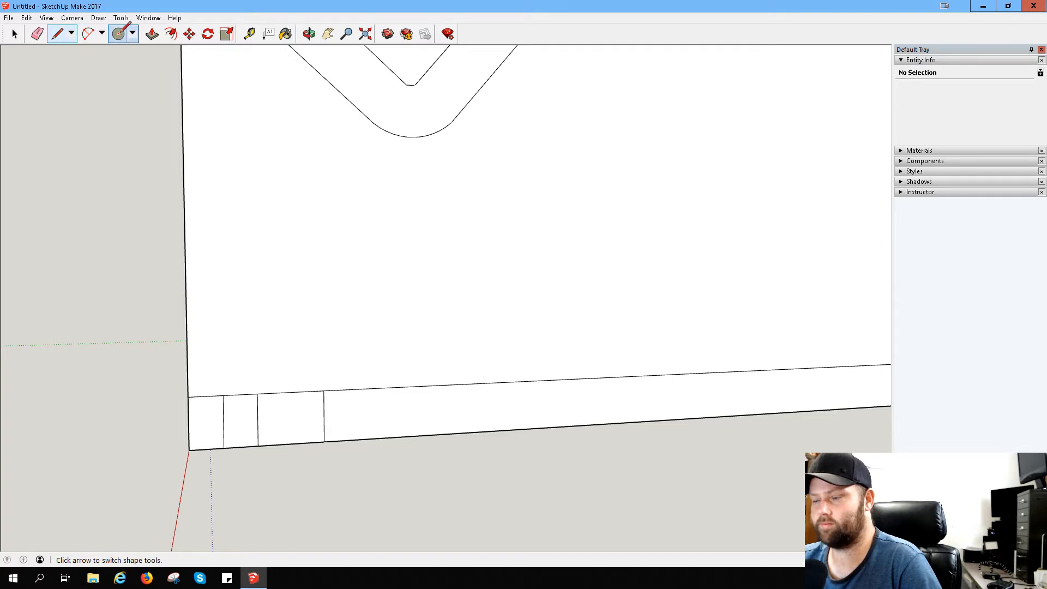
click(257, 420)
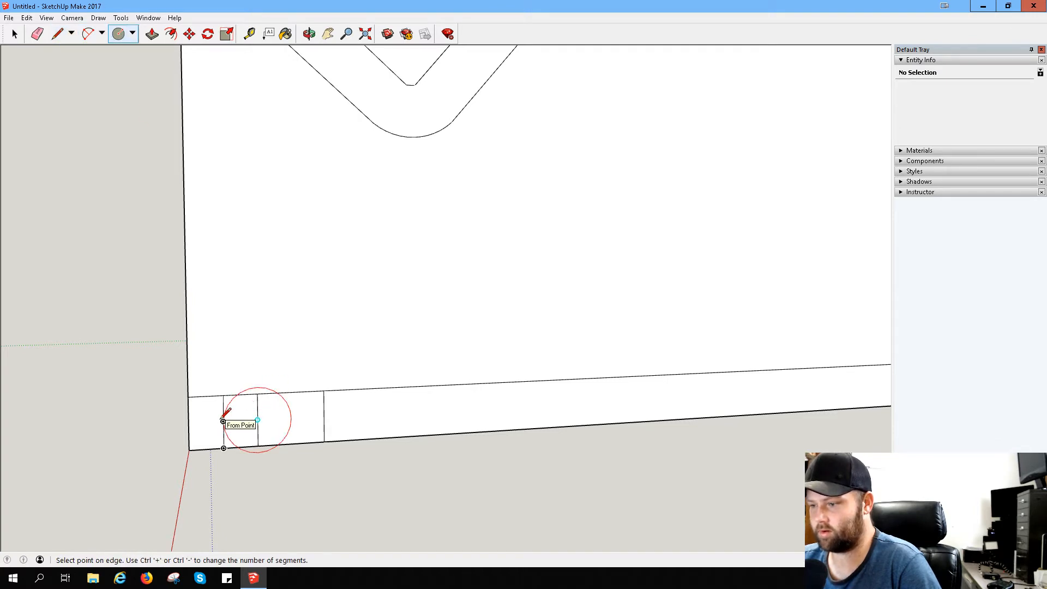
click(223, 421)
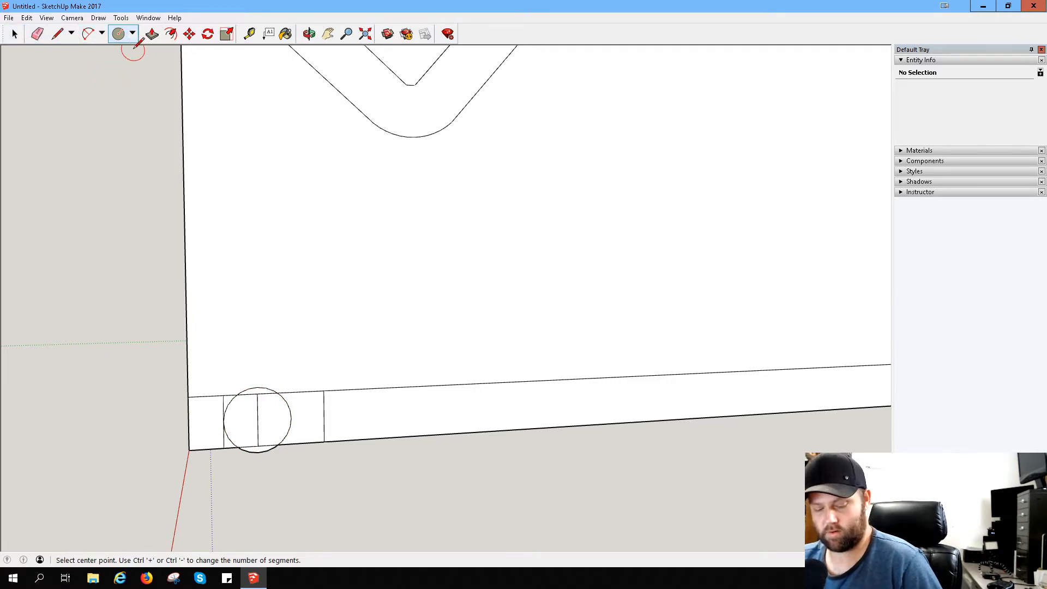
key(ctrl+z)
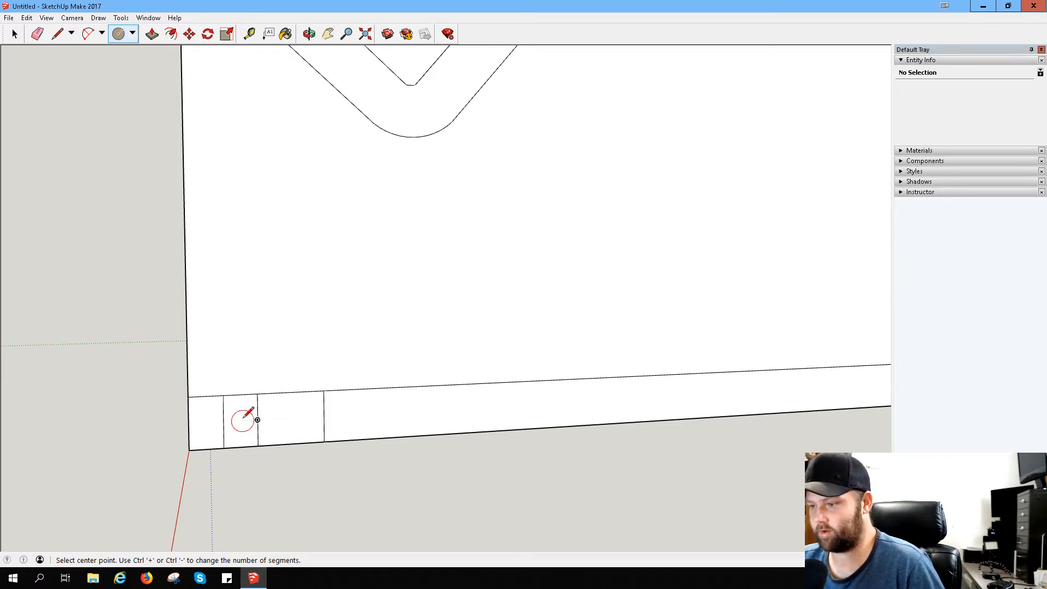
- Draw a line midway between the two front cross lines and a circle centred on its midpoint, touching the base strip's upper edge
click(58, 34)
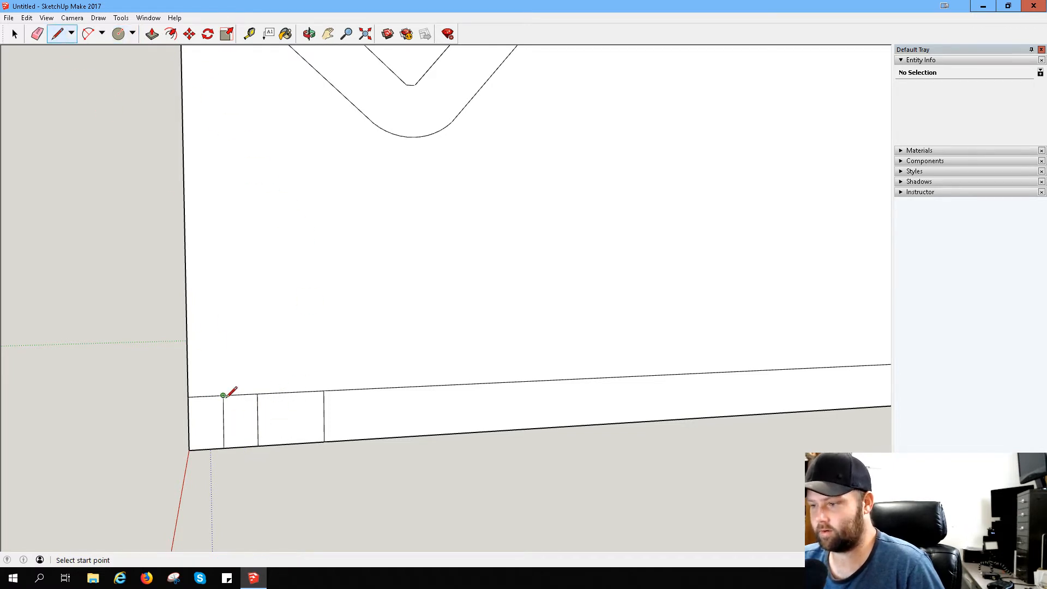
click(241, 395)
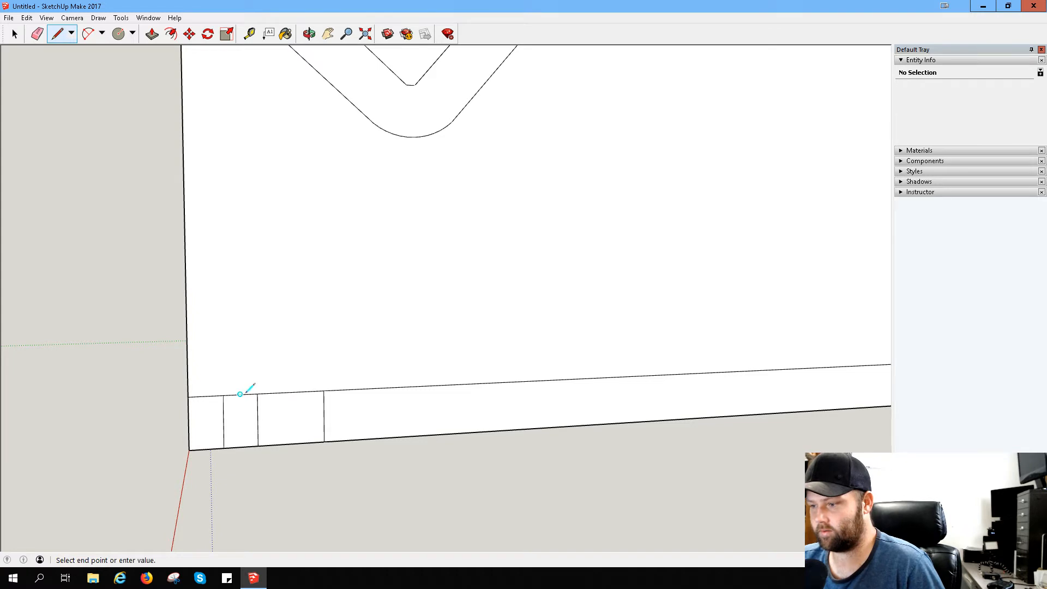
click(240, 447)
click(118, 34)
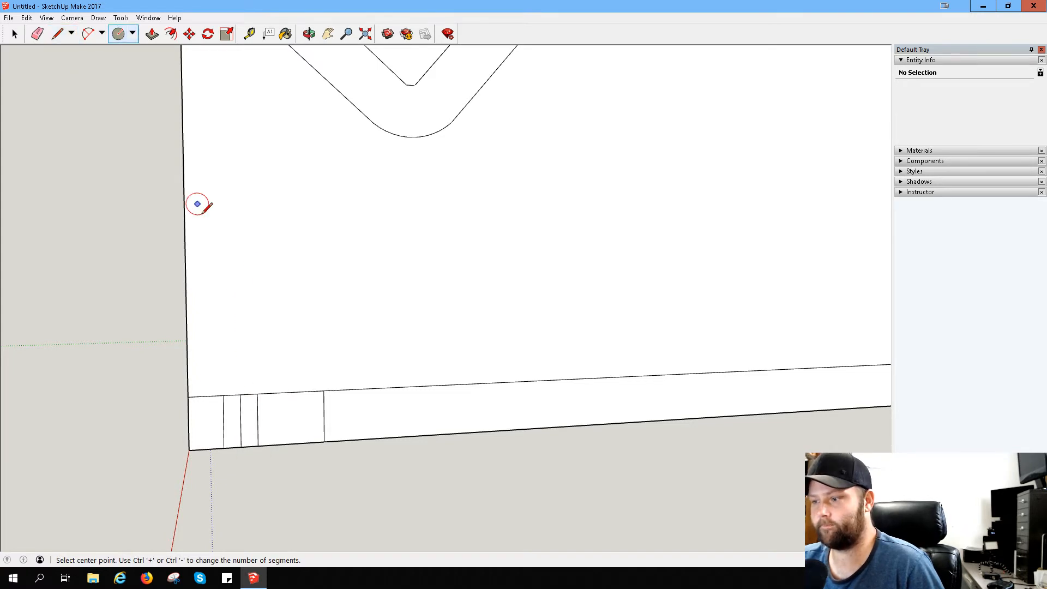
click(240, 421)
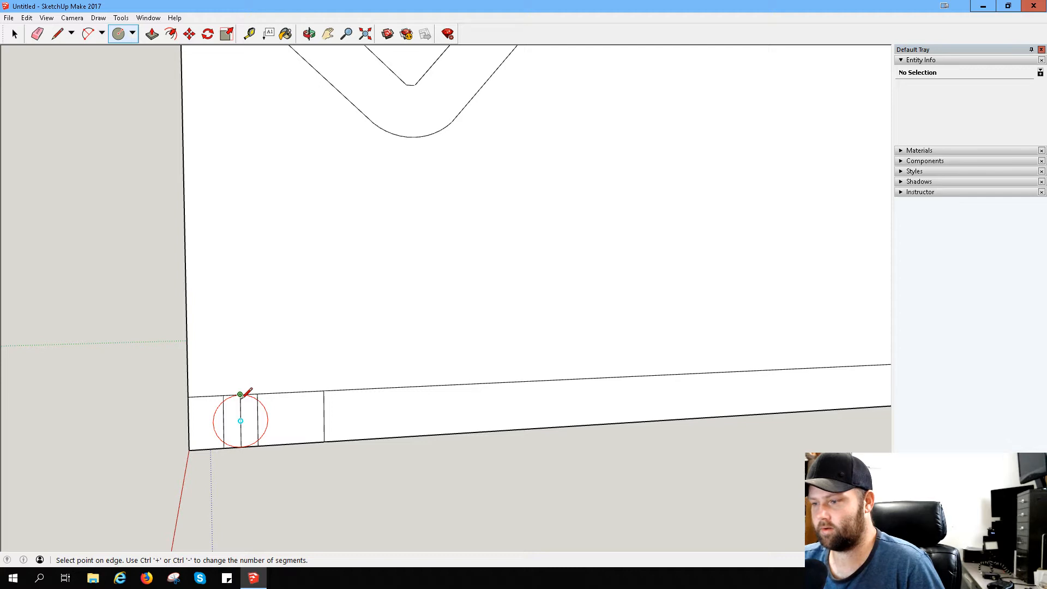
click(240, 394)
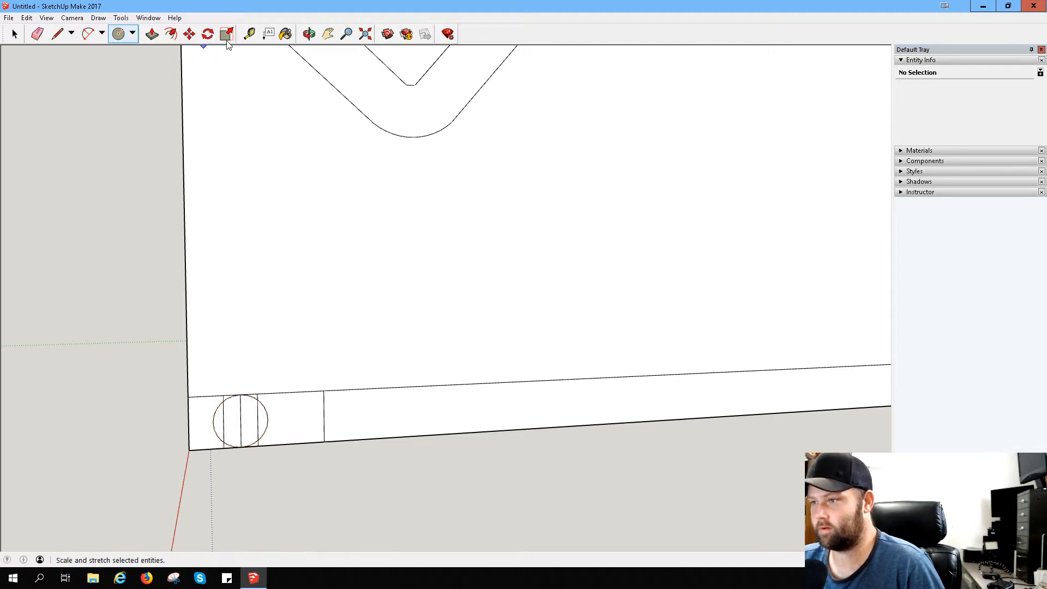
- Measure the gap between the circle and the block's front edge
click(249, 34)
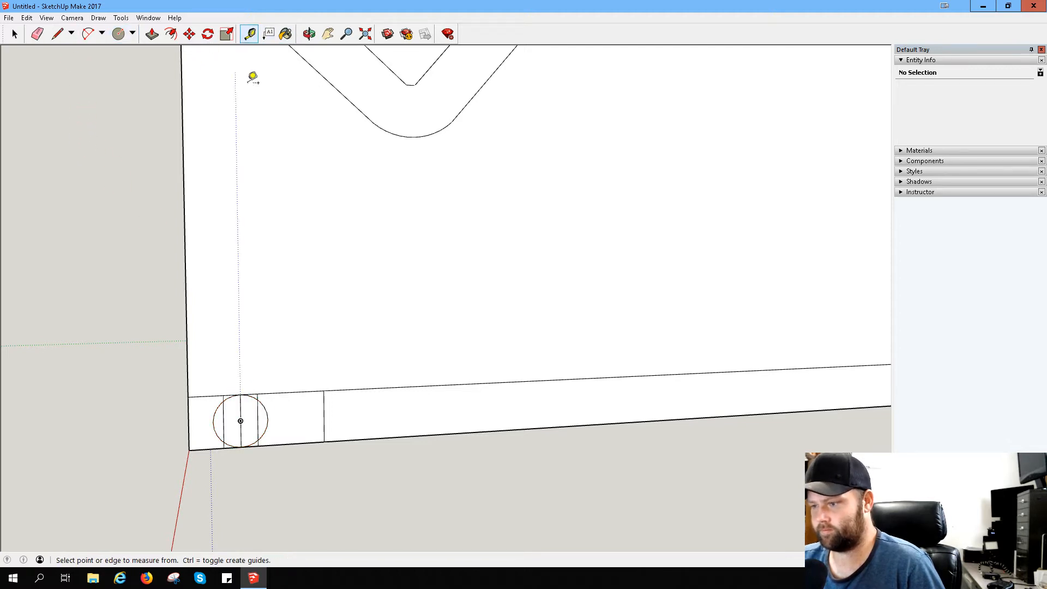
click(213, 421)
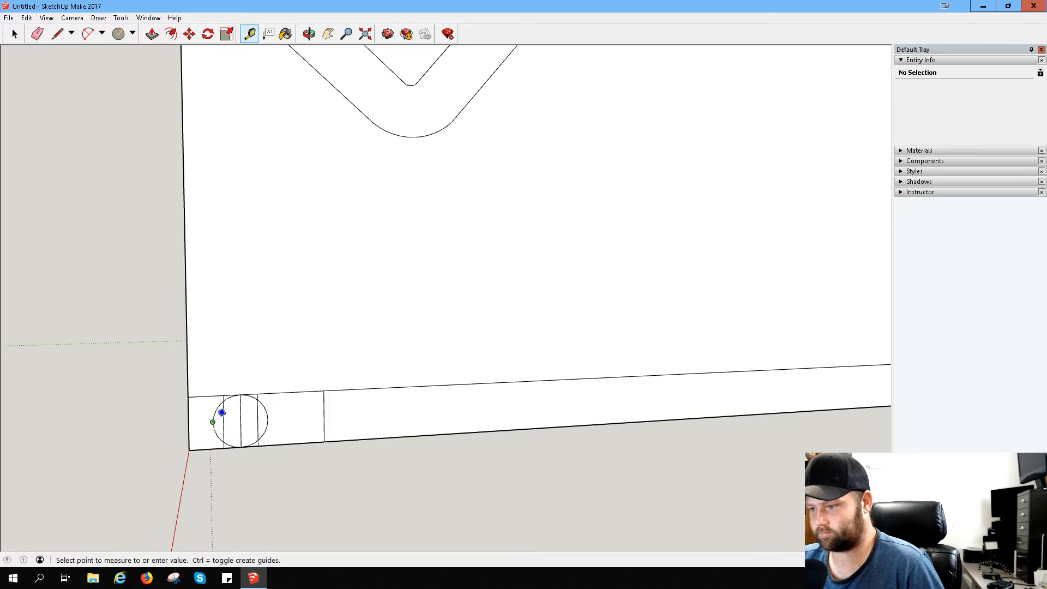
click(187, 423)
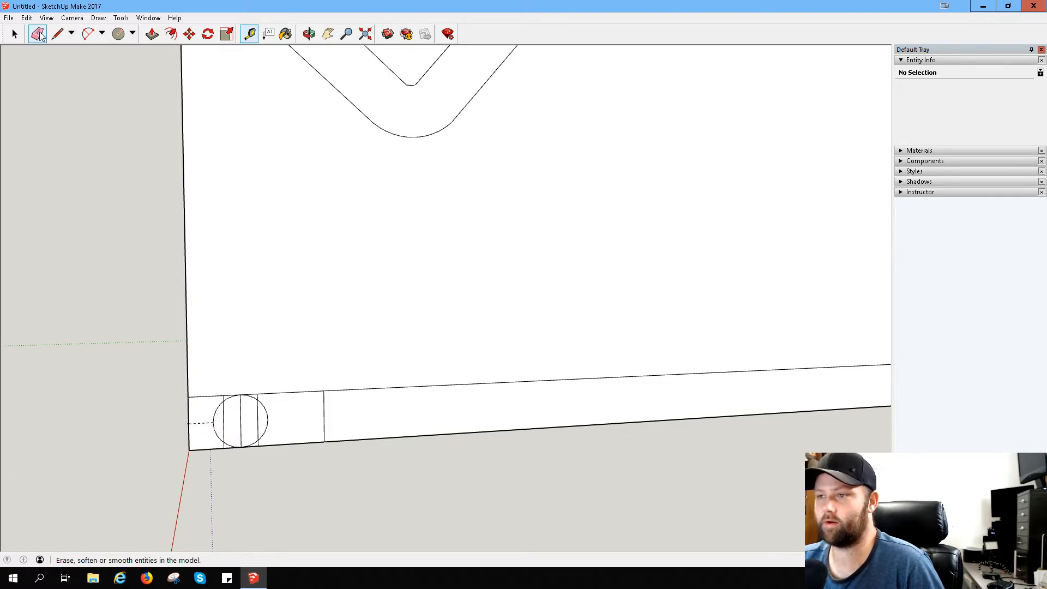
- Erase the cross lines inside the circle, the circle's inner half, the rearmost cross line and the upper stub behind the circle
click(38, 34)
mouse_move(249, 418)
mouse_down()
mouse_move(227, 418)
mouse_move(267, 411)
mouse_up()
click(259, 392)
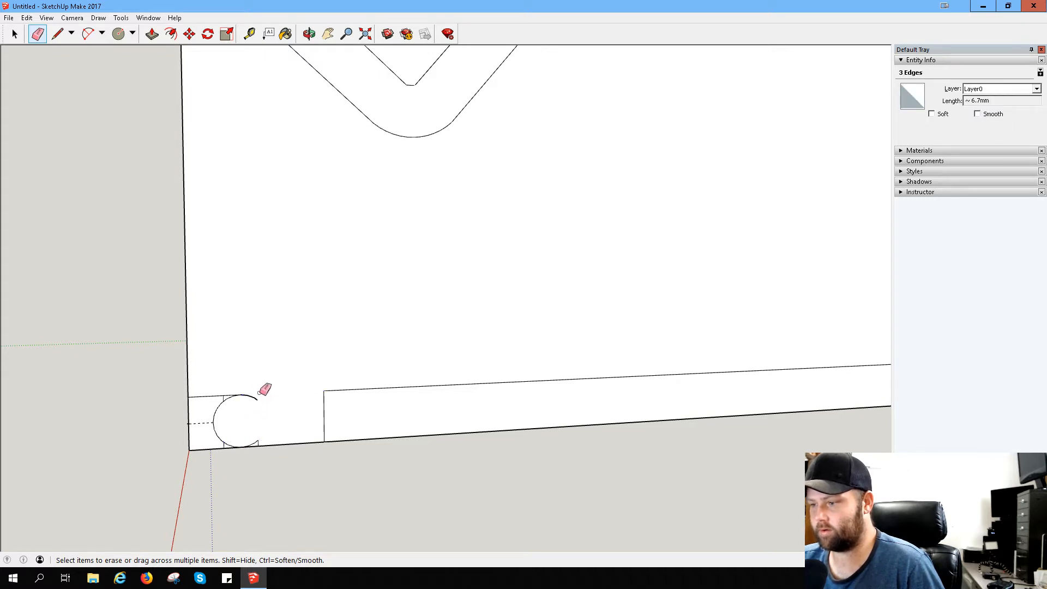
key(ctrl+z)
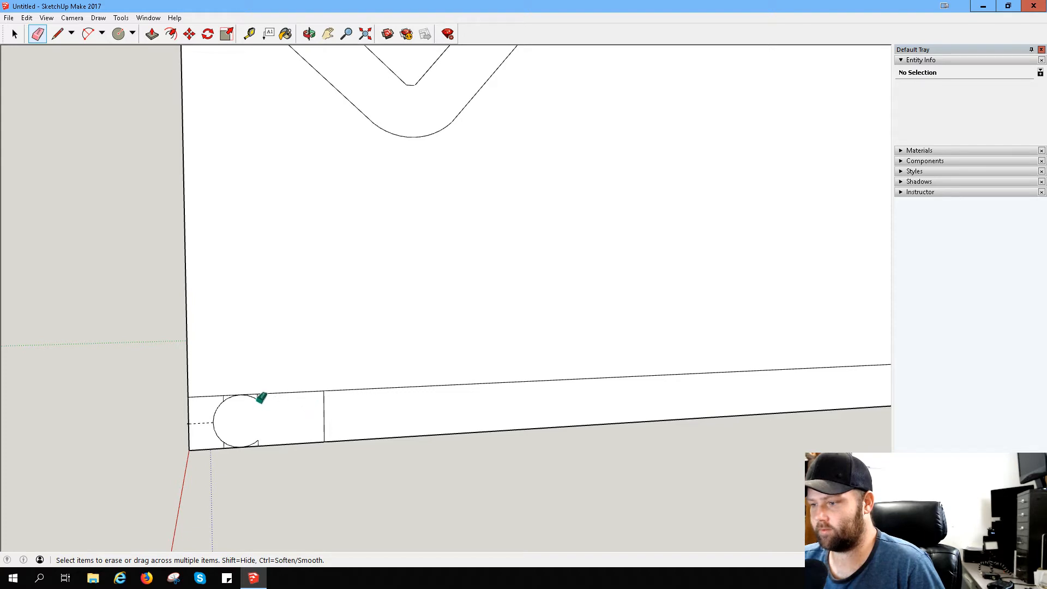
drag(273, 402, 351, 425)
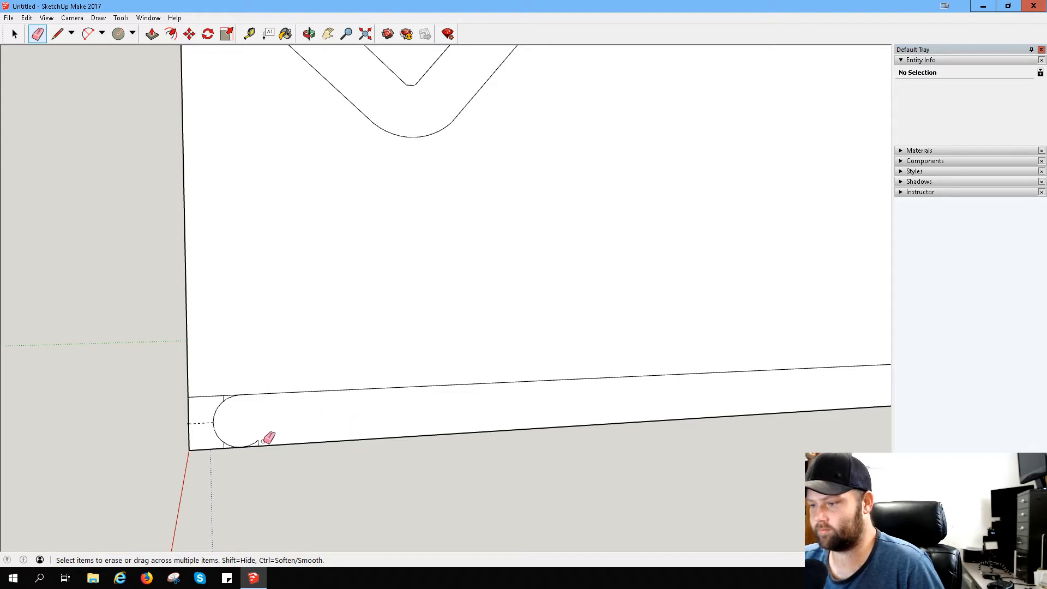
- Erase the lower stub, the measuring guide, the strip's upper edge beyond the rounded tip and the small cross-line remnants outside it
drag(261, 441, 196, 431)
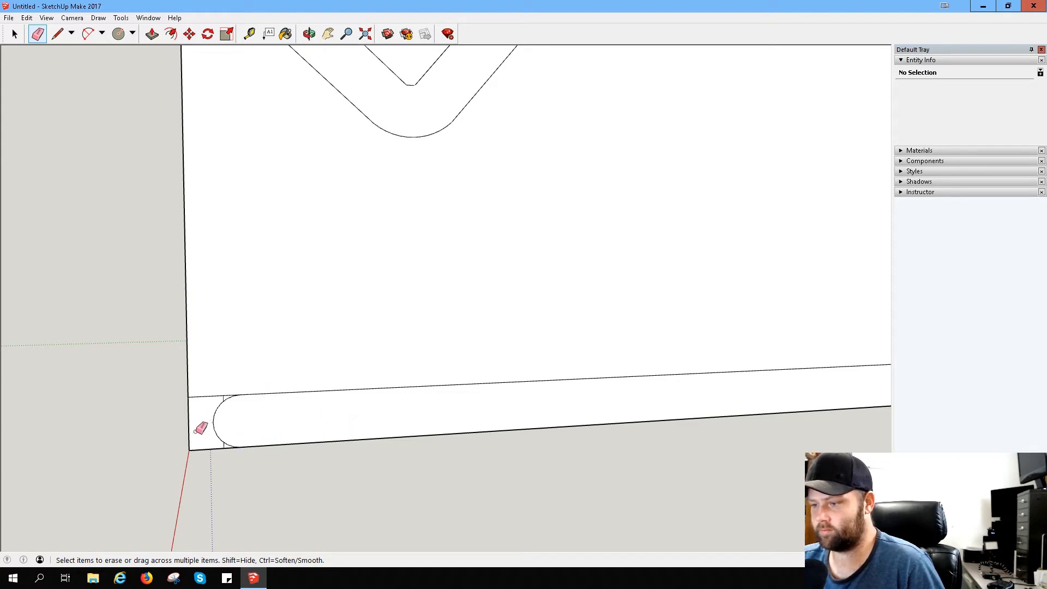
drag(206, 395, 219, 389)
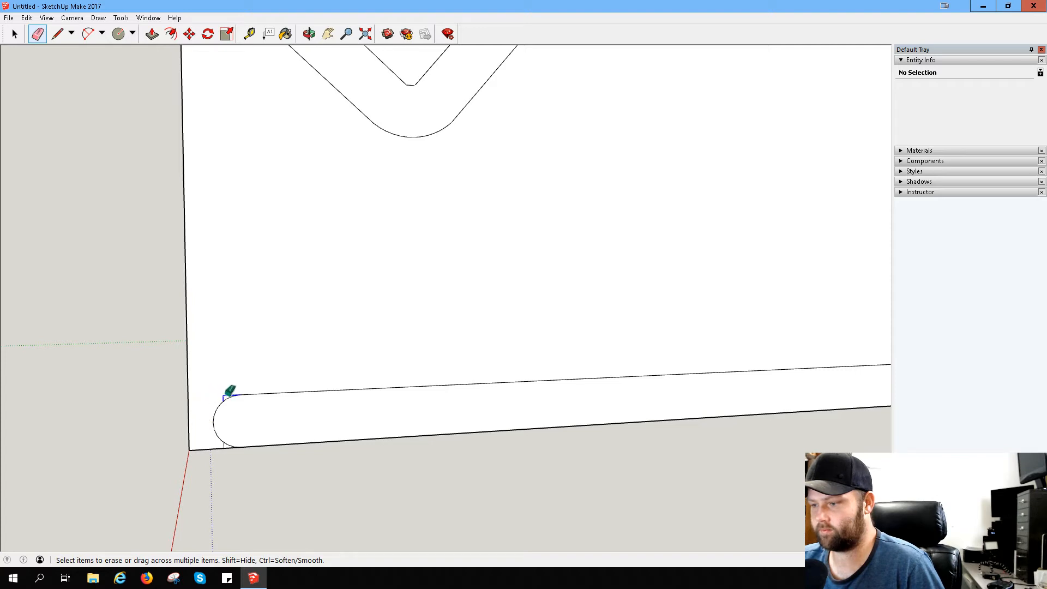
scroll(214, 451, up, 1)
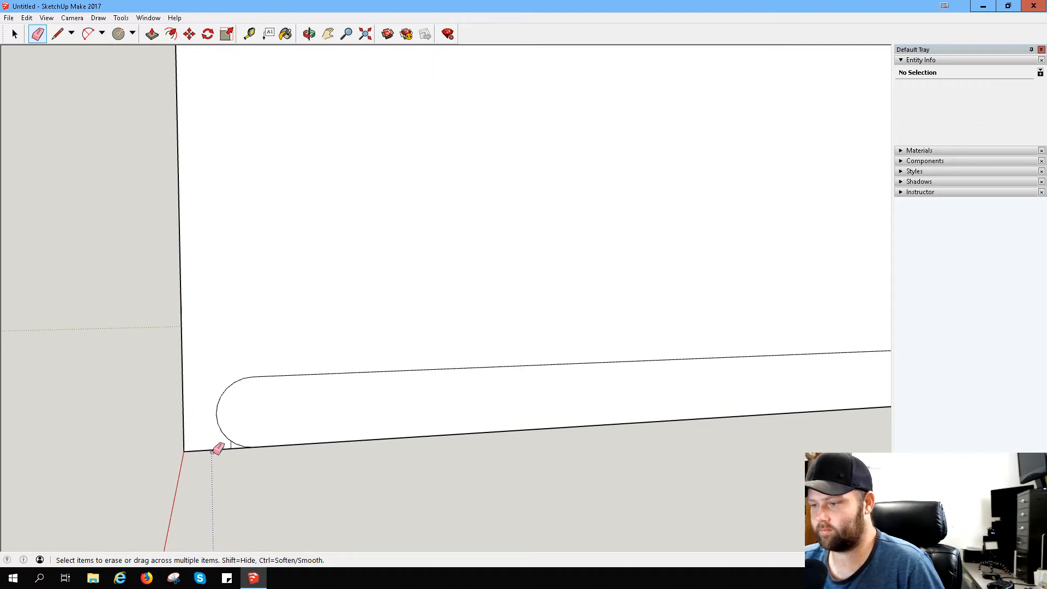
scroll(213, 451, up, 2)
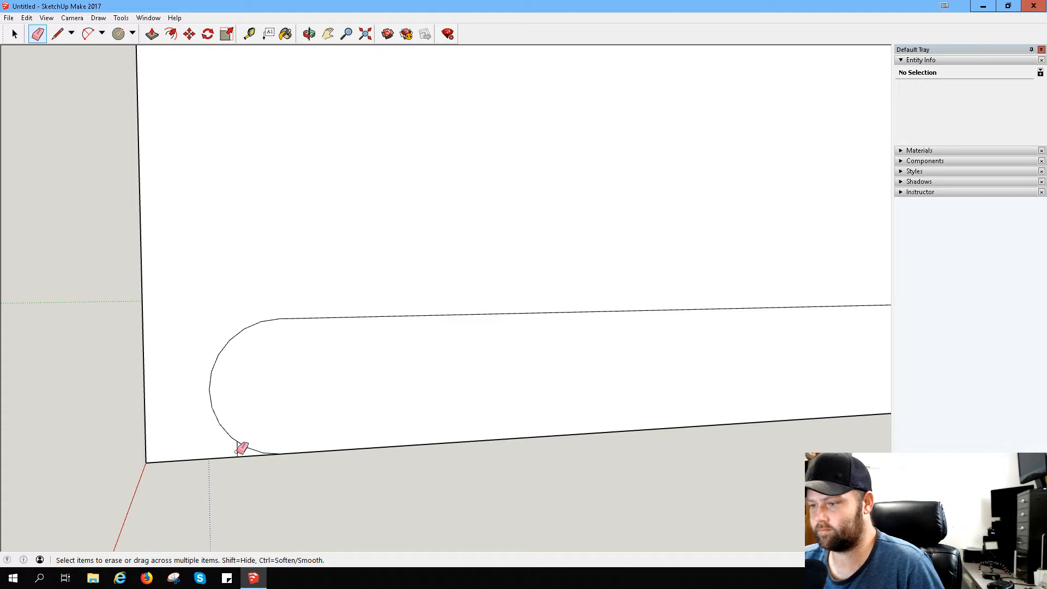
scroll(269, 474, up, 5)
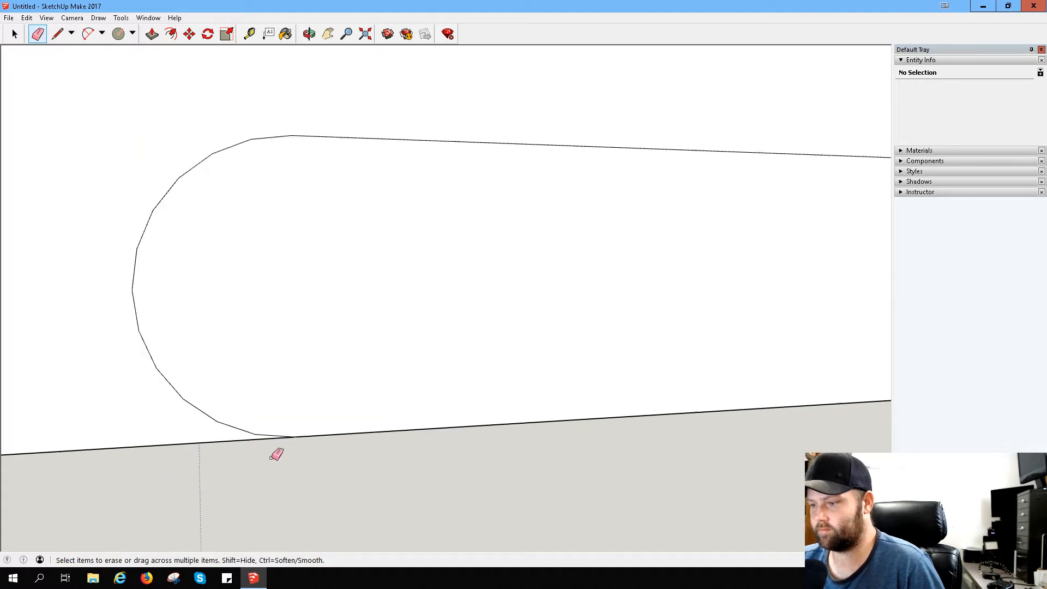
scroll(283, 424, down, 8)
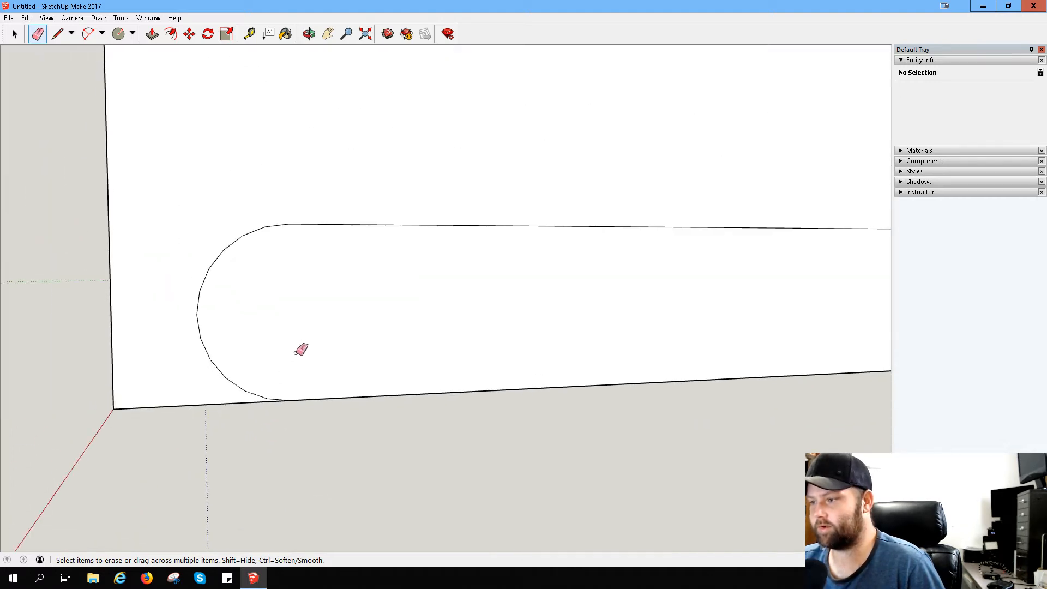
scroll(367, 287, down, 2)
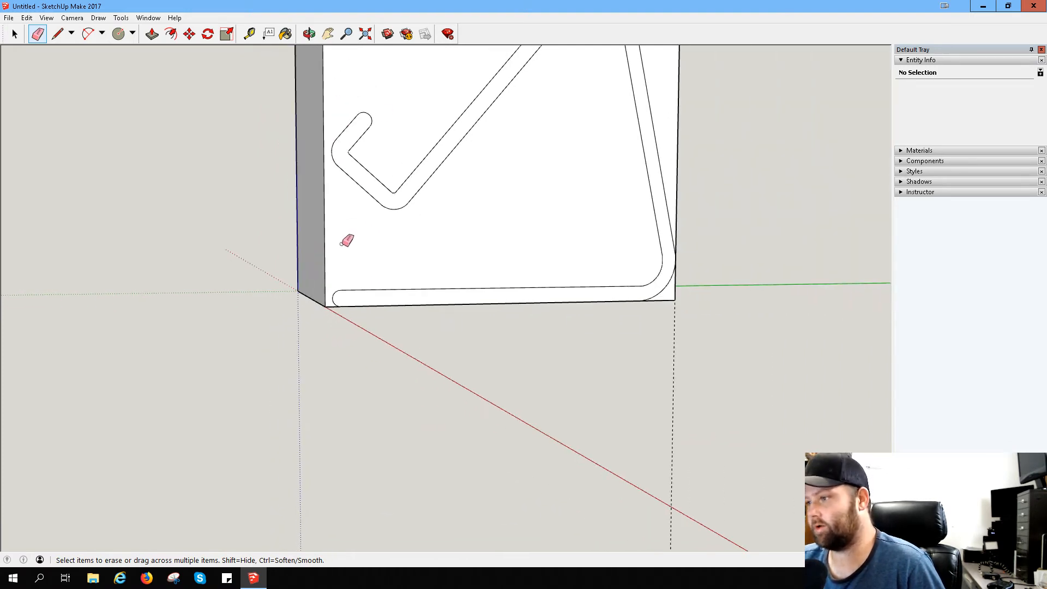
scroll(345, 236, down, 1)
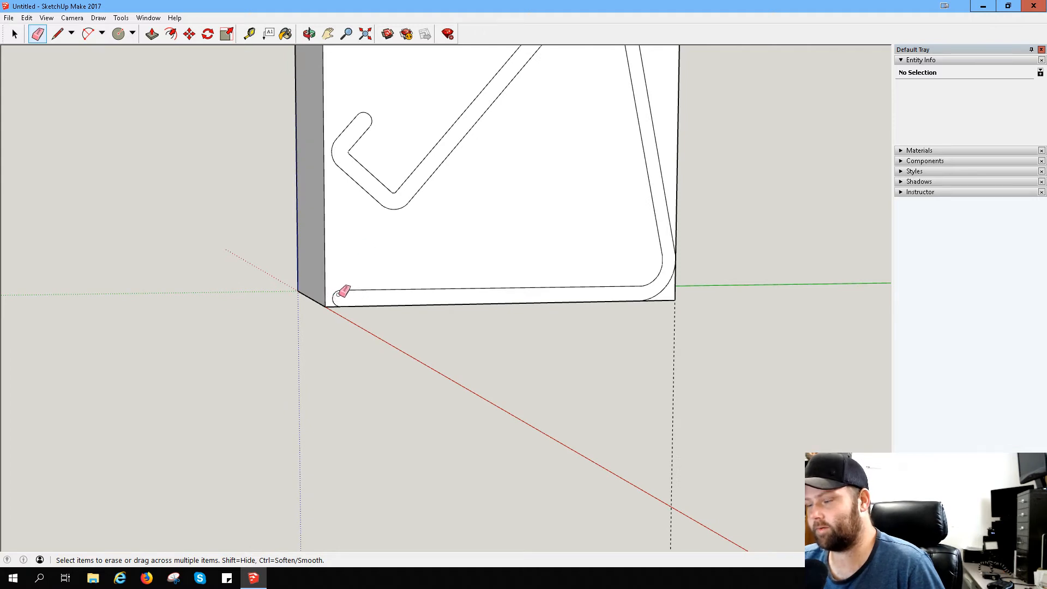
mouse_move(398, 248)
middle_down()
mouse_move(296, 257)
mouse_move(342, 163)
middle_up()
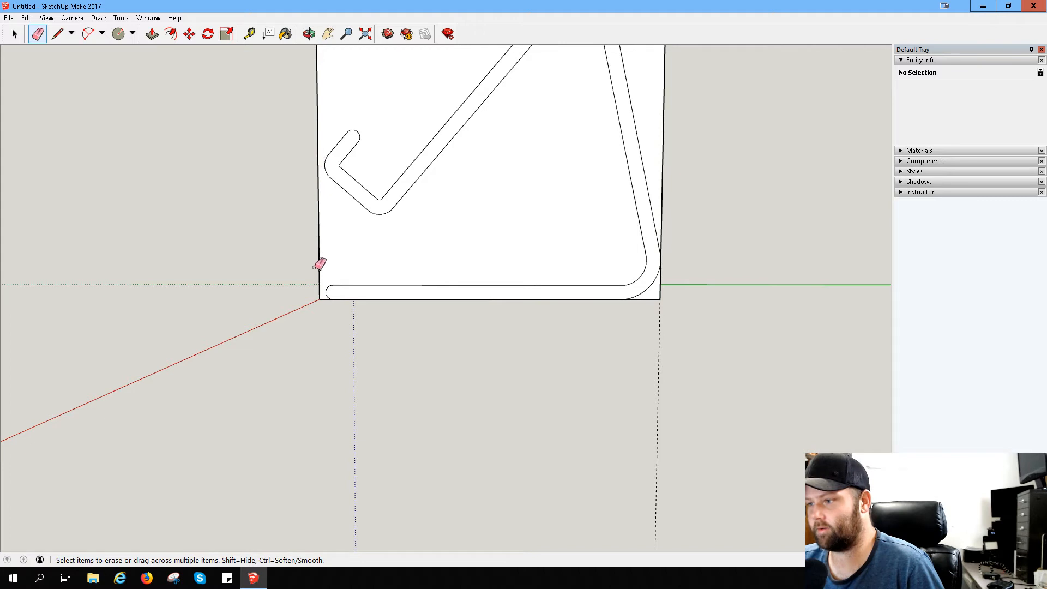
scroll(351, 279, up, 2)
scroll(376, 279, down, 2)
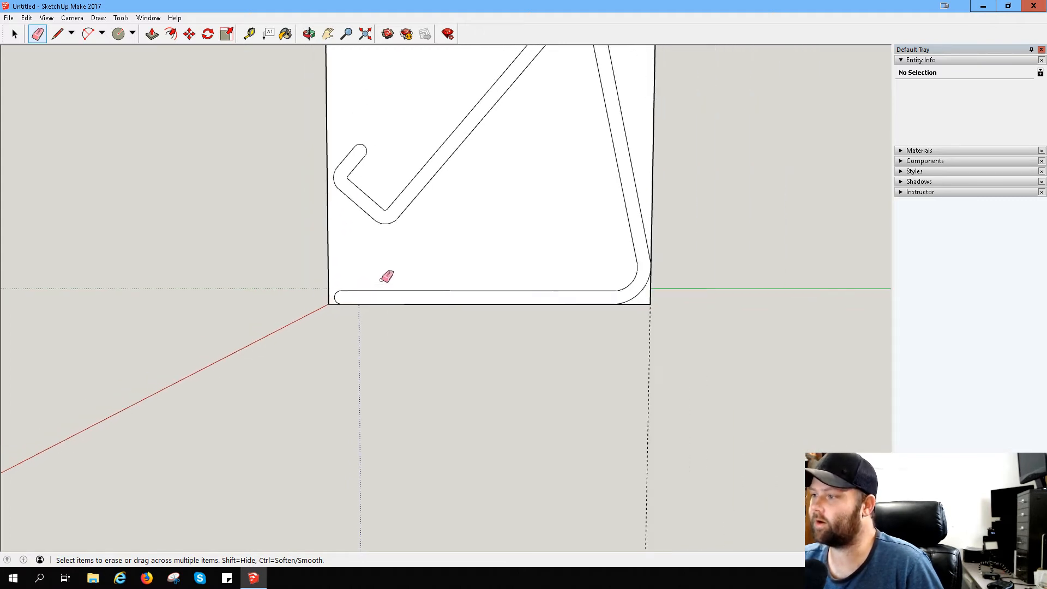
- Push the large waste face beside the stand's side profile through the full depth of the block
scroll(387, 277, down, 2)
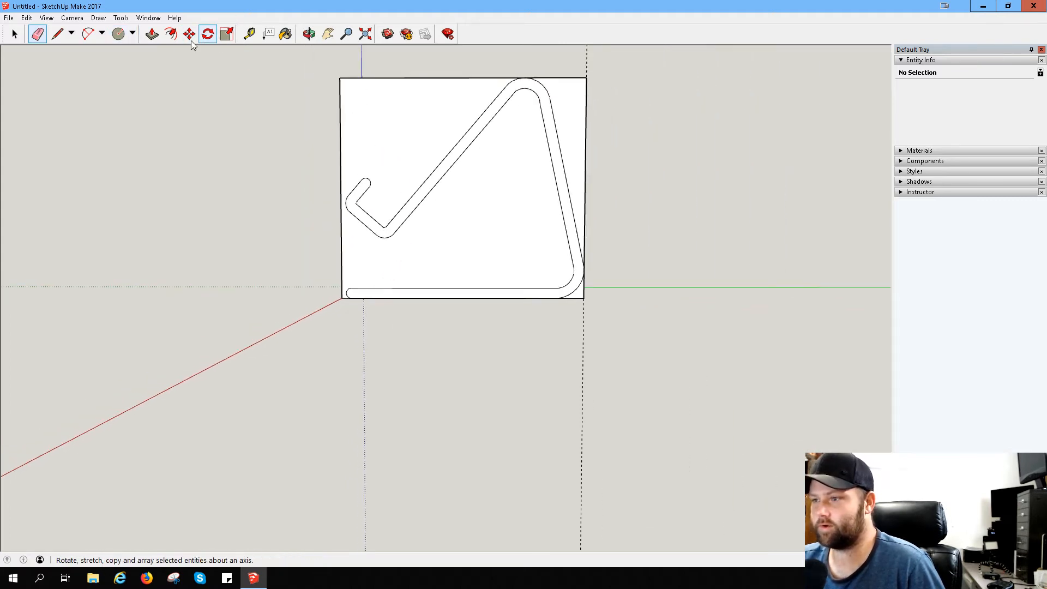
click(151, 36)
click(355, 272)
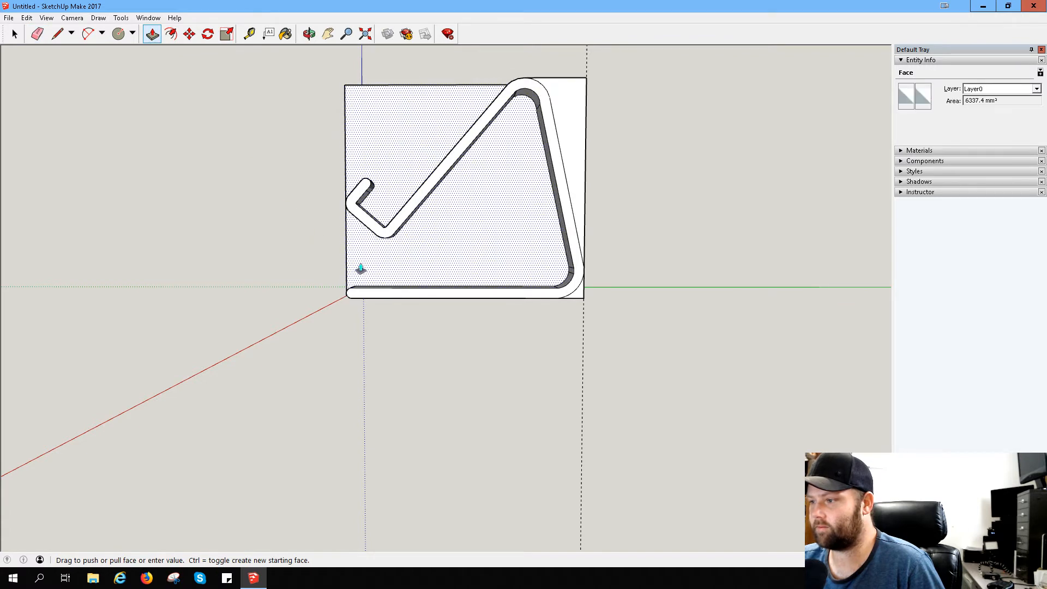
click(473, 275)
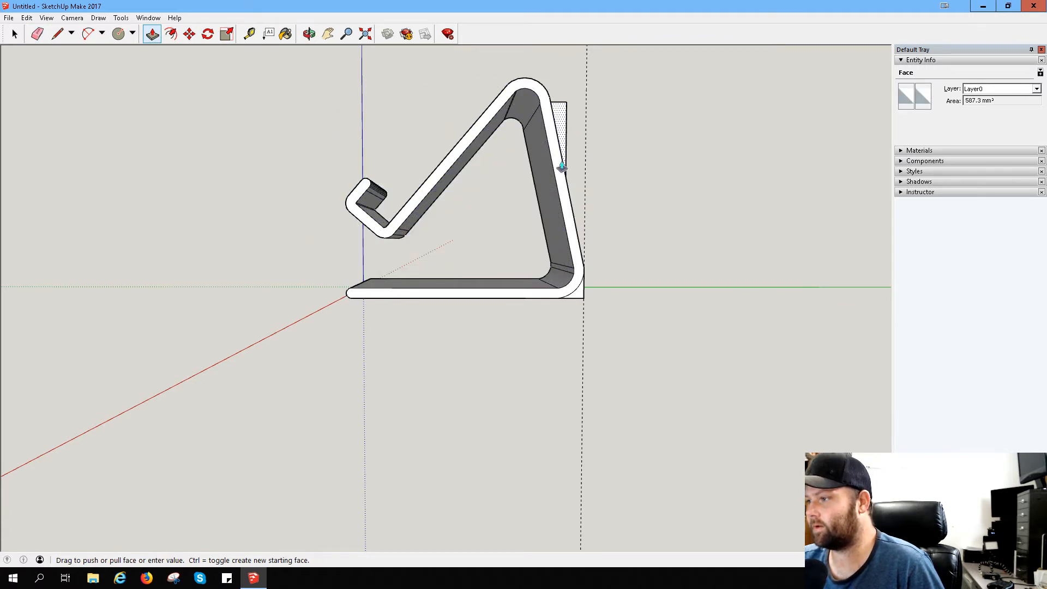
- Push out the waste wedge behind the rear leg and the leftover piece outside the rounded rear base corner
middle_drag(603, 177, 587, 156)
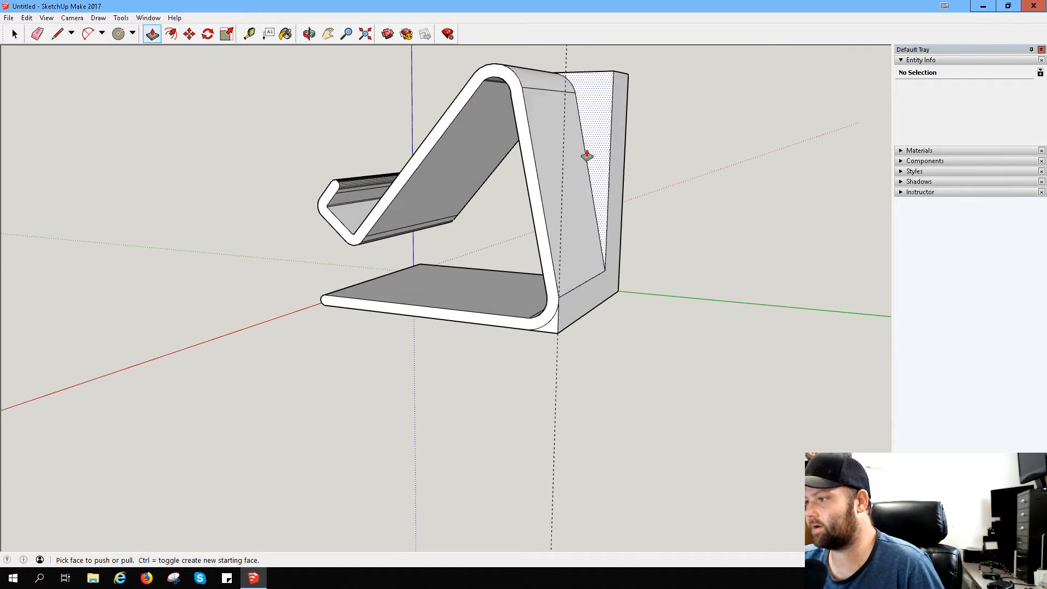
click(615, 156)
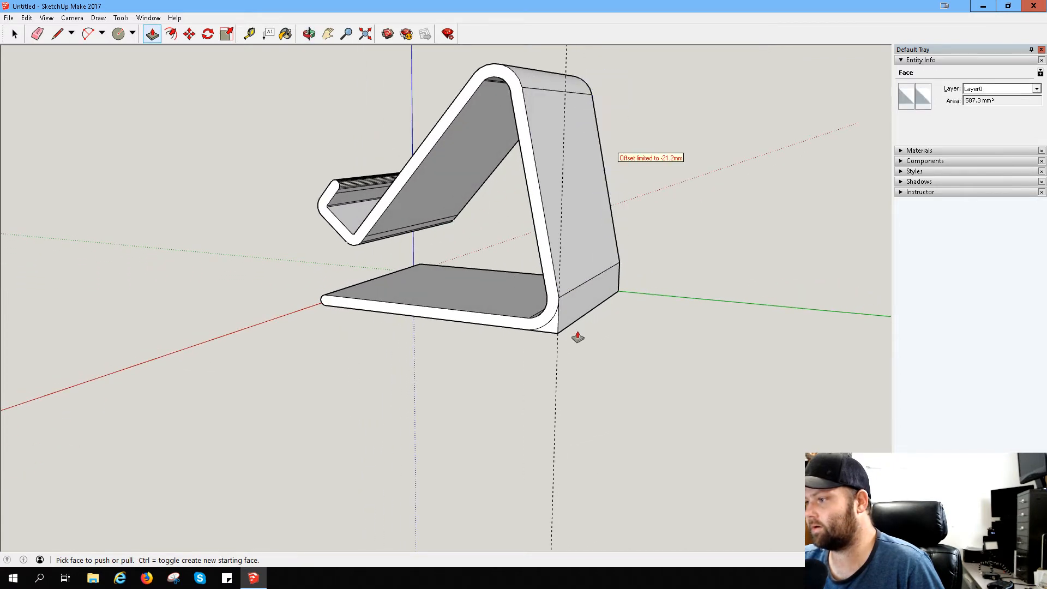
click(554, 336)
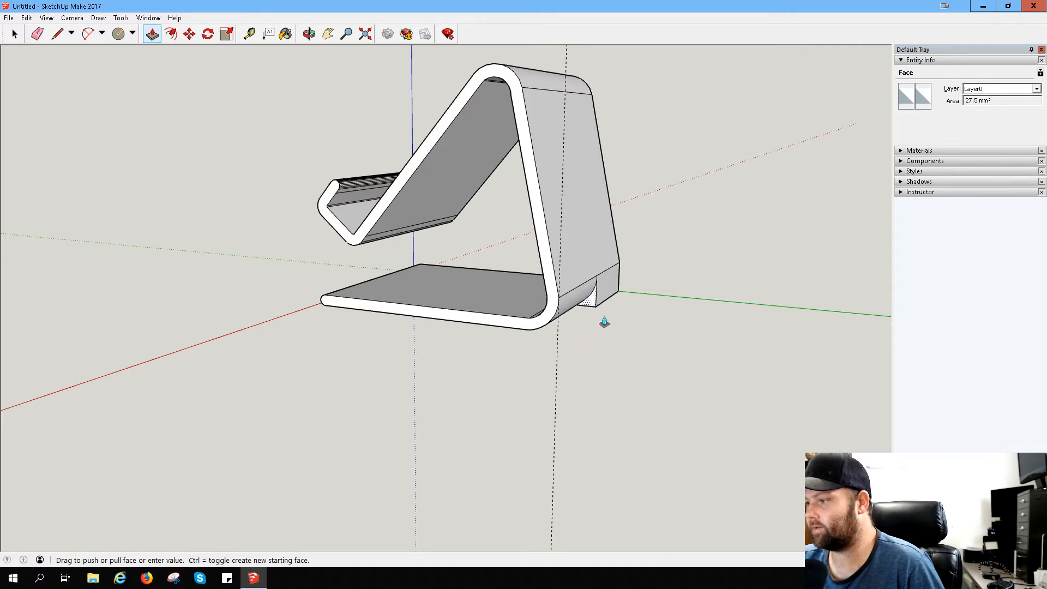
click(631, 311)
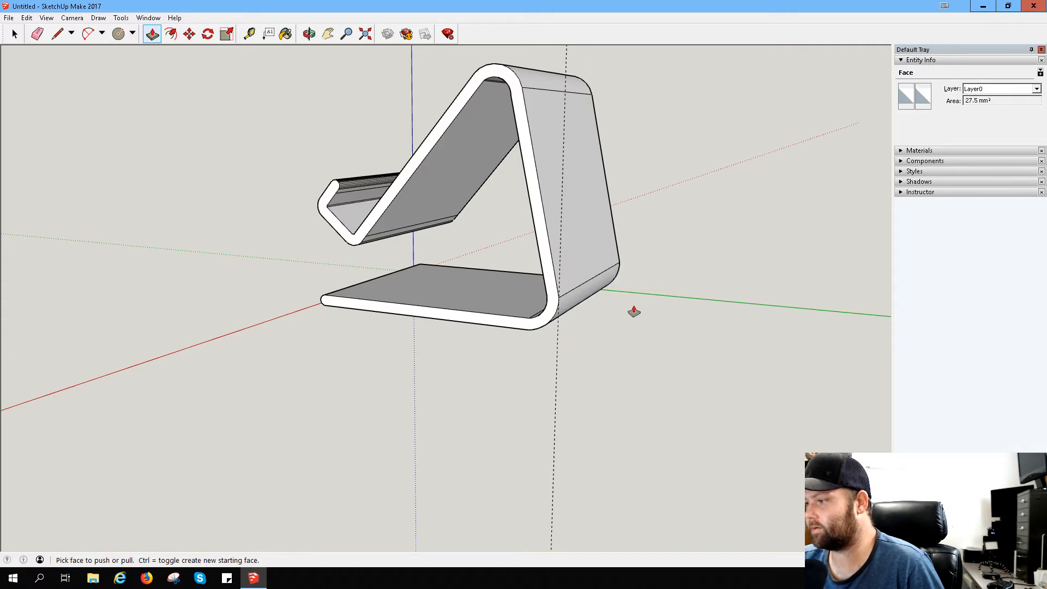
- Examine the extruded stand from its front, top and both sides
middle_drag(191, 206, 451, 248)
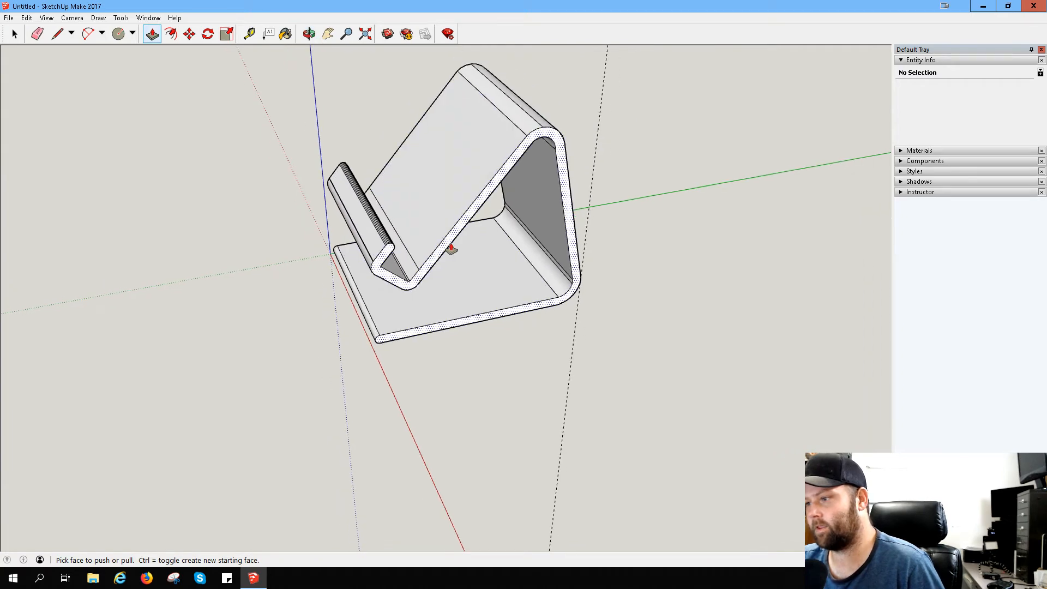
middle_drag(251, 245, 186, 179)
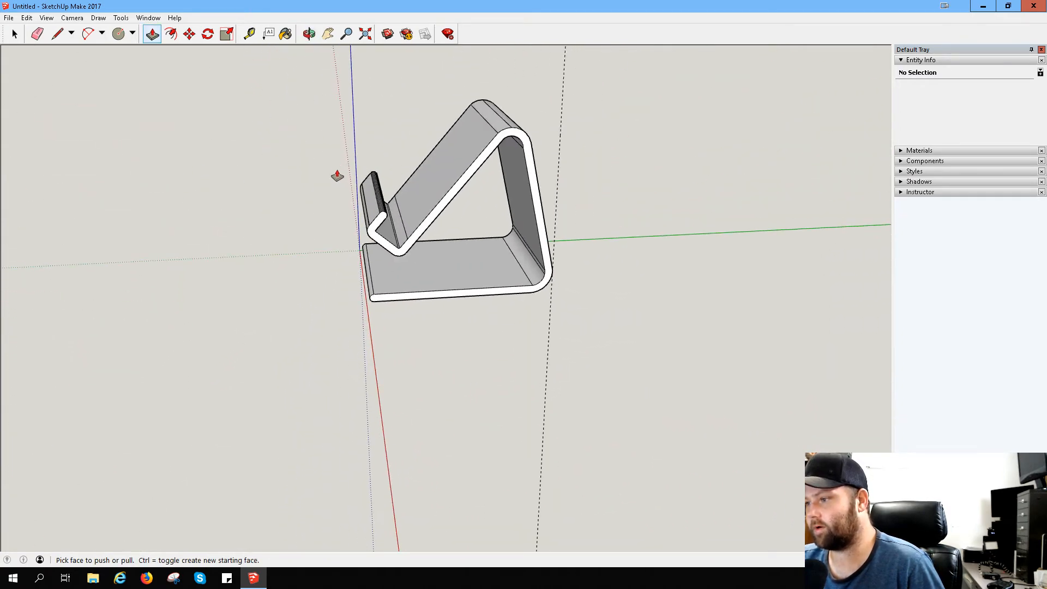
scroll(341, 180, up, 4)
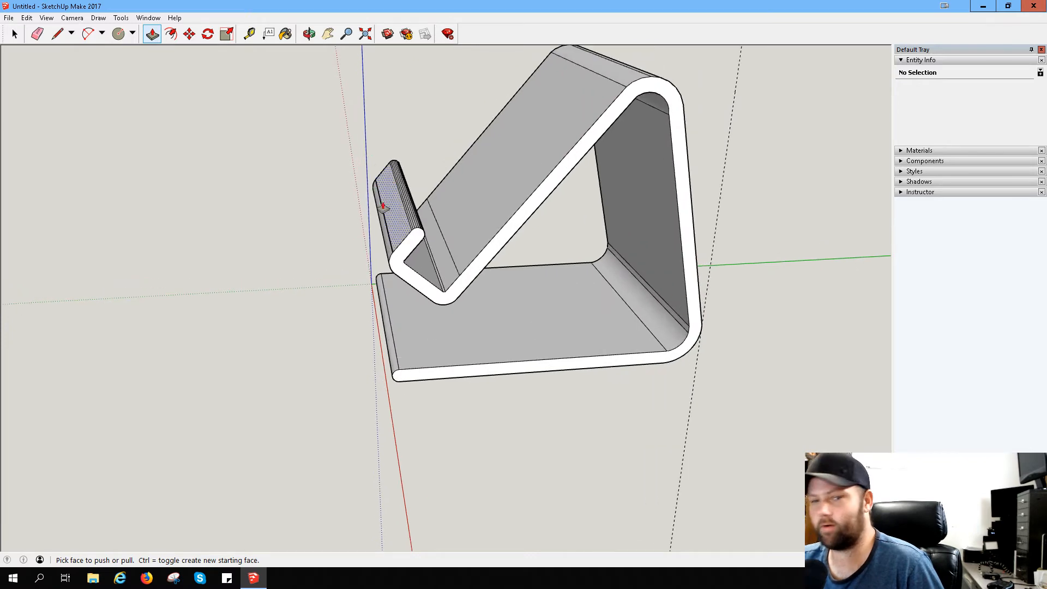
middle_drag(278, 229, 619, 247)
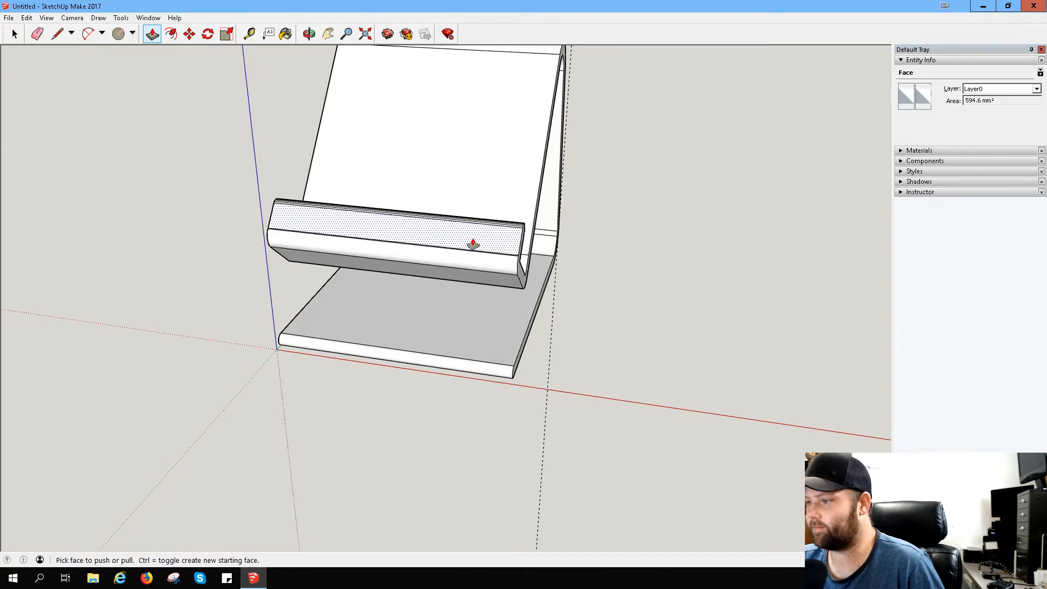
middle_drag(392, 297, 316, 235)
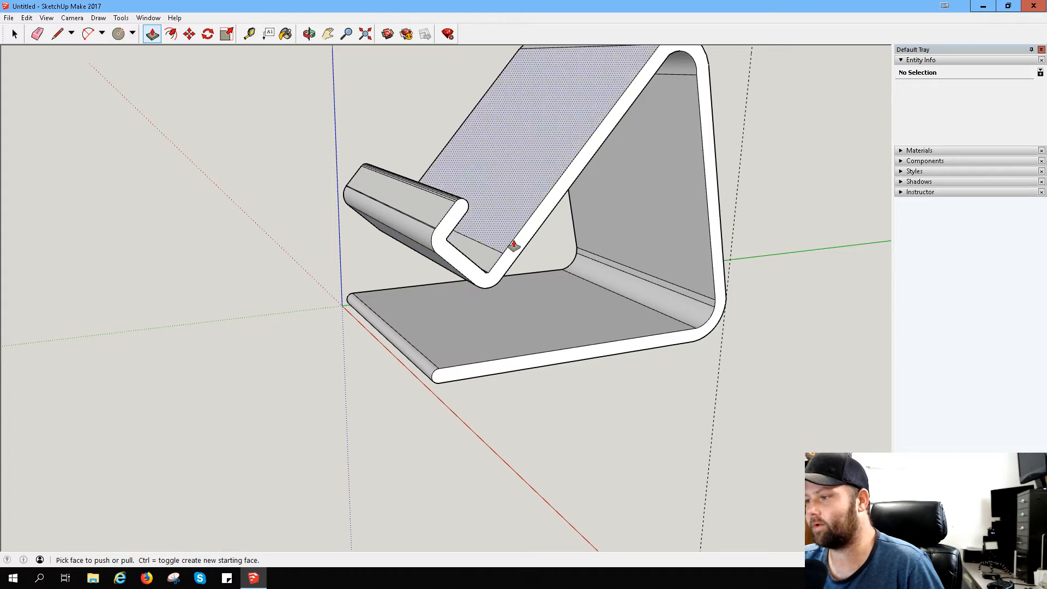
middle_drag(509, 241, 376, 246)
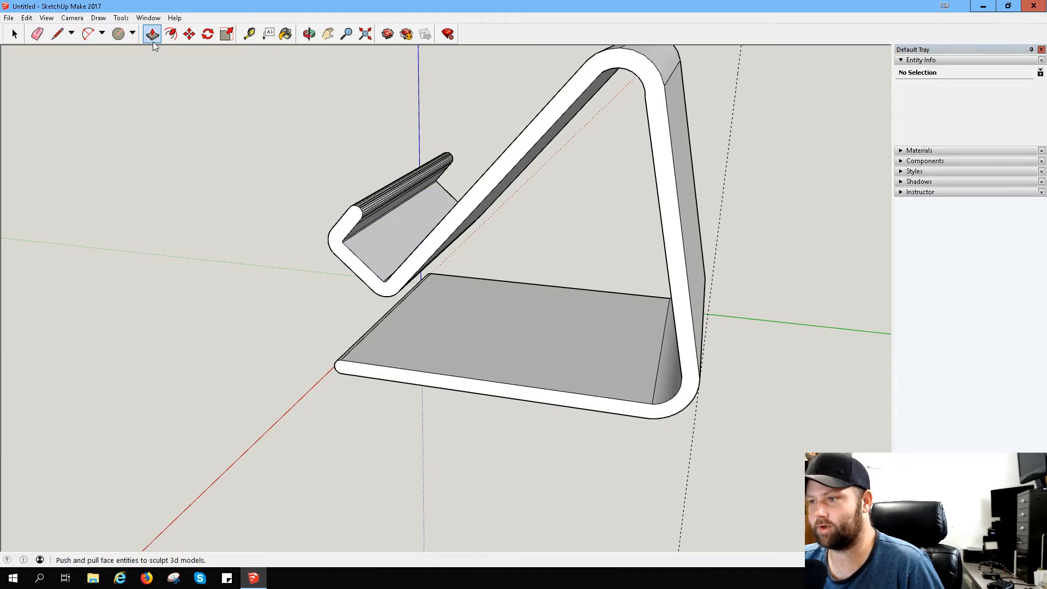
- Draw a line joining the midpoints of the long edges on the sloping underside of the front phone ledge
click(58, 36)
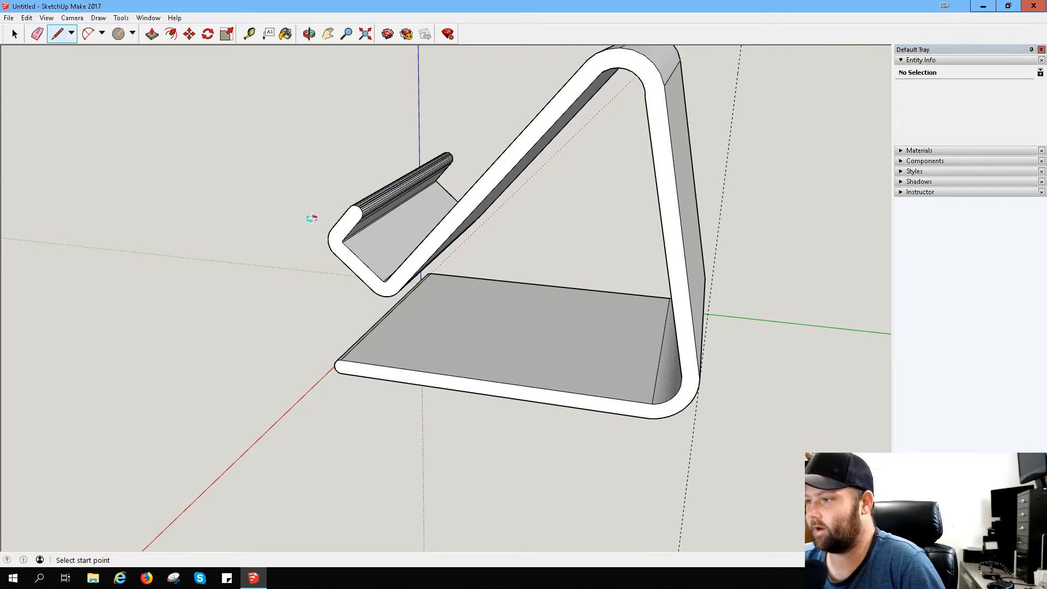
mouse_move(311, 218)
middle_down()
mouse_move(509, 283)
mouse_move(603, 187)
middle_up()
mouse_move(248, 204)
middle_down()
mouse_move(393, 168)
mouse_move(224, 236)
mouse_move(40, 241)
mouse_move(178, 173)
mouse_move(548, 117)
mouse_move(466, 220)
middle_up()
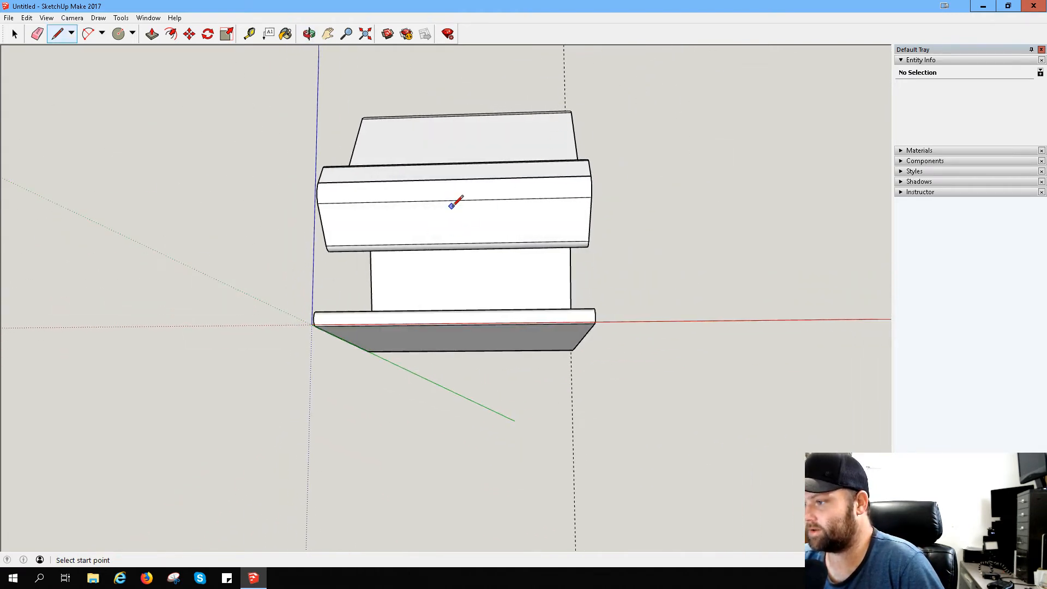
scroll(455, 213, up, 5)
middle_drag(458, 215, 467, 125)
click(458, 105)
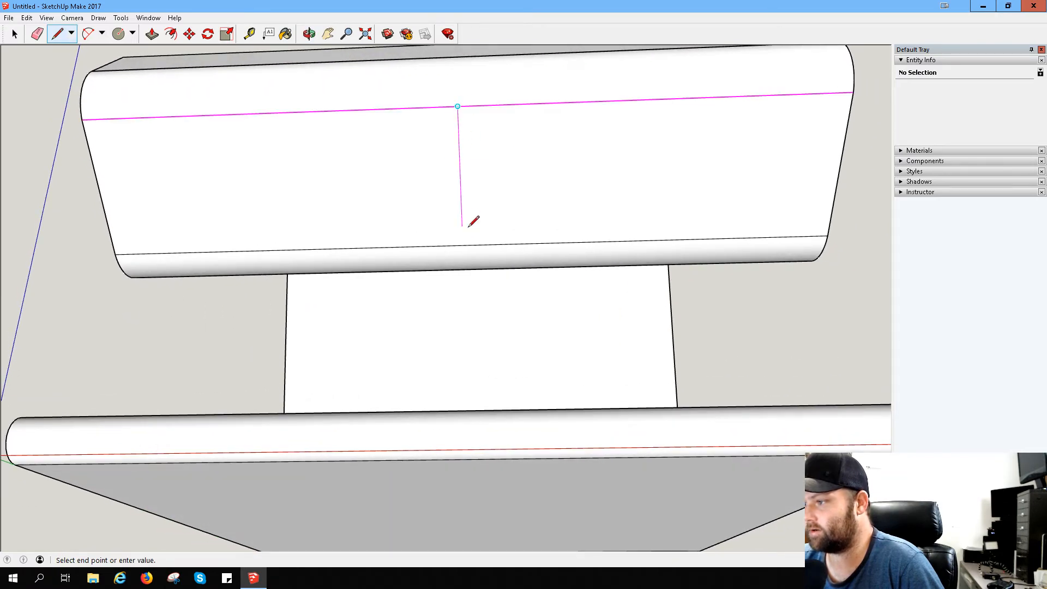
click(463, 245)
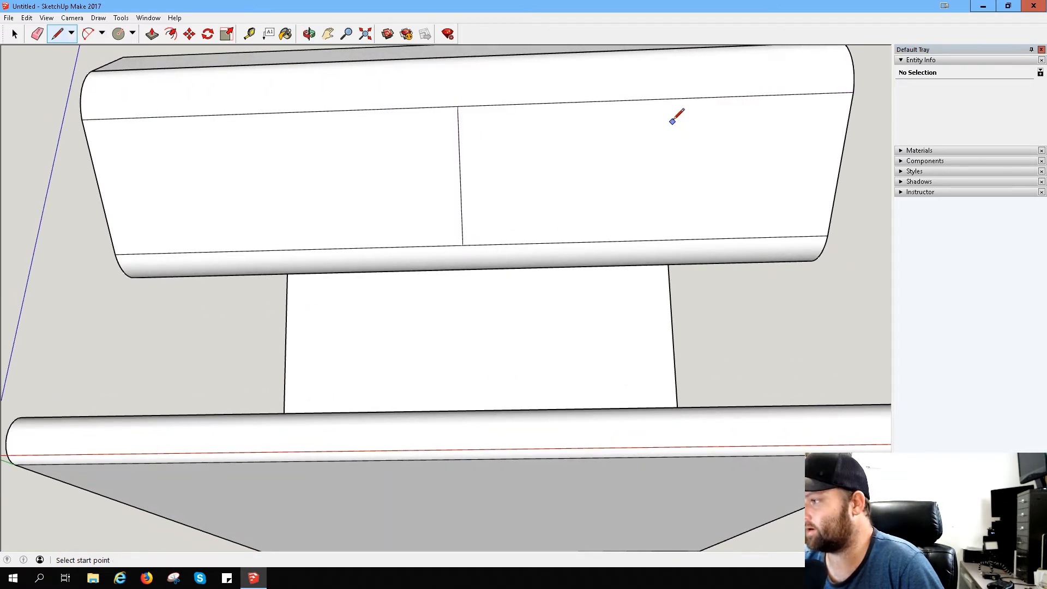
- Divide each half of the ledge's underside with a line joining the midpoints of its long edges
click(652, 99)
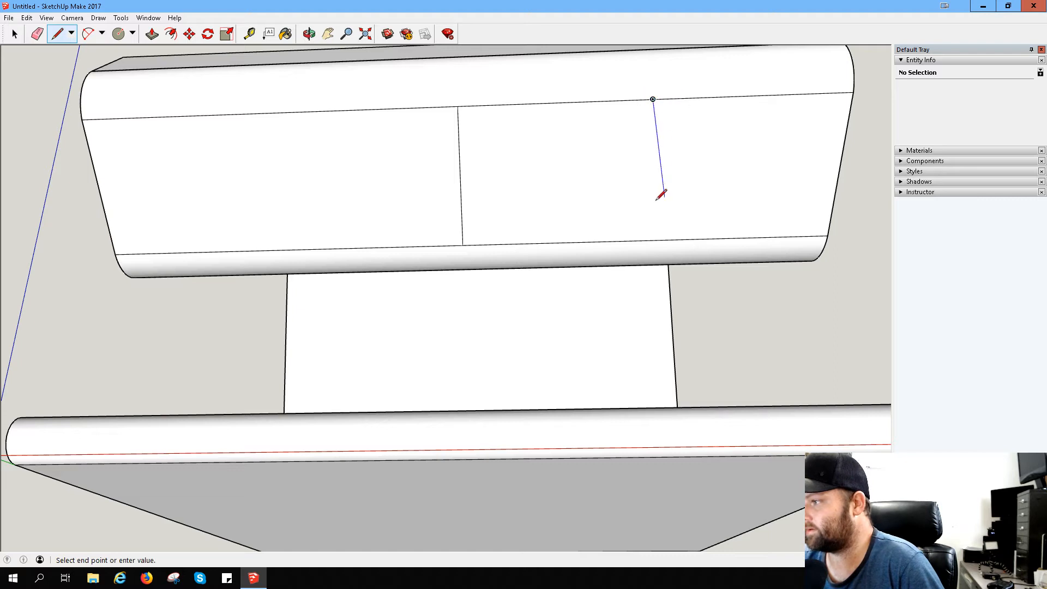
click(644, 240)
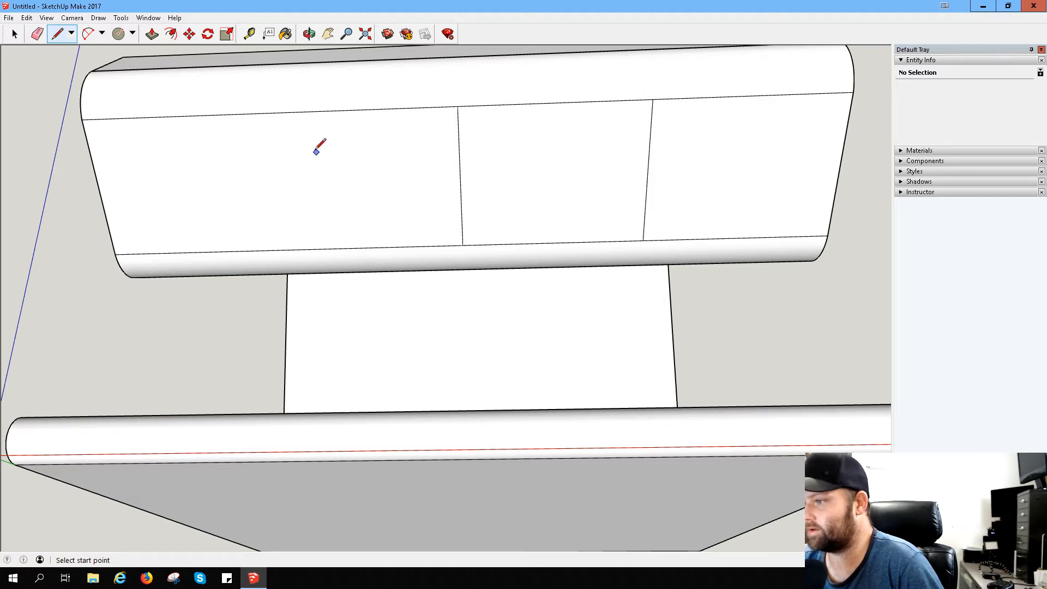
click(267, 112)
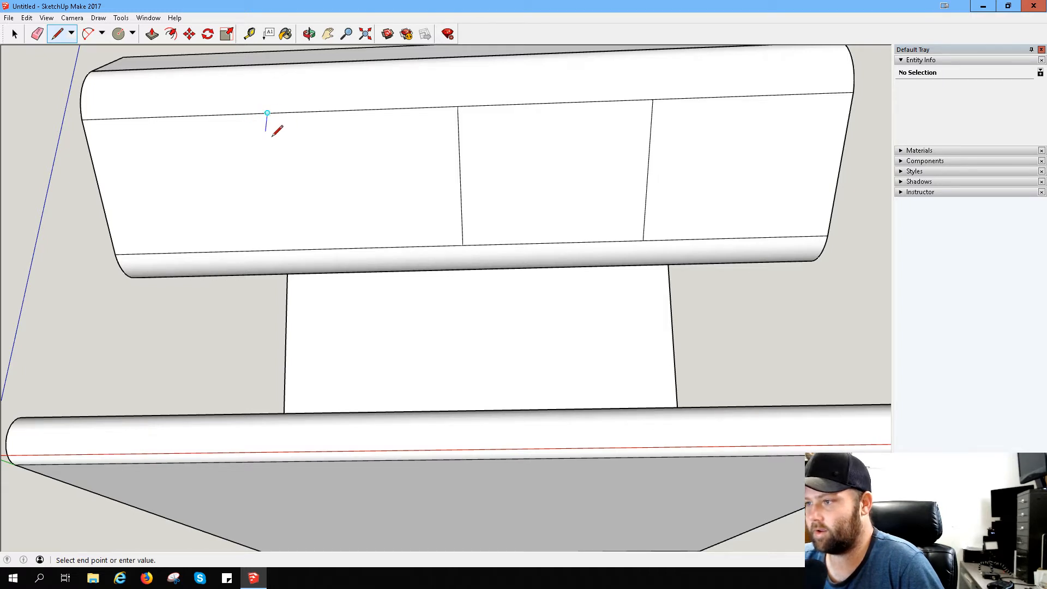
click(287, 249)
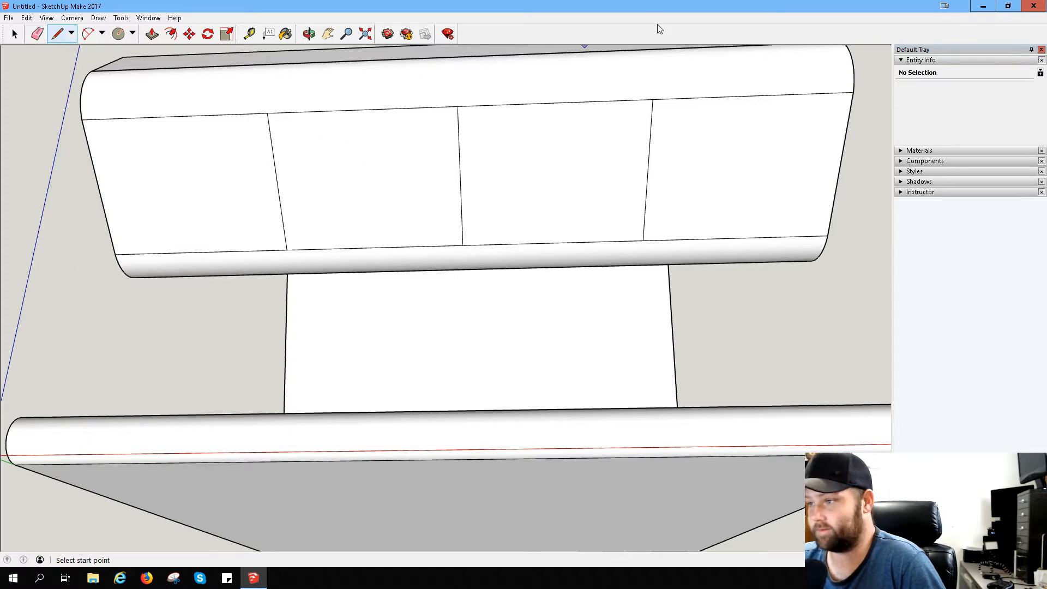
- Measure from the left quarter line to the near side edge, and place a guide about 47 mm from the opposite side edge
click(249, 34)
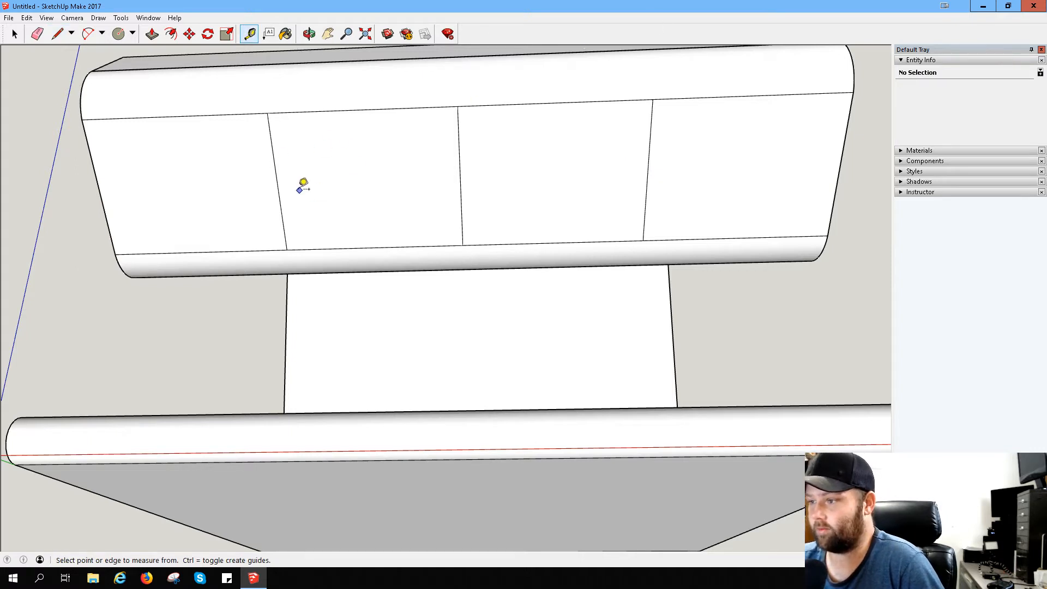
click(277, 184)
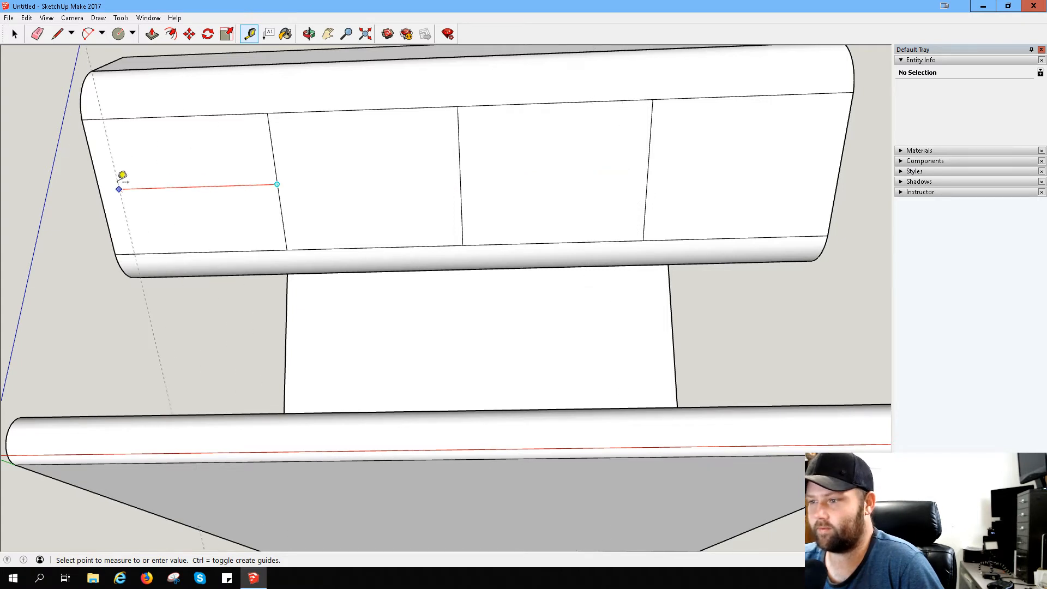
click(99, 189)
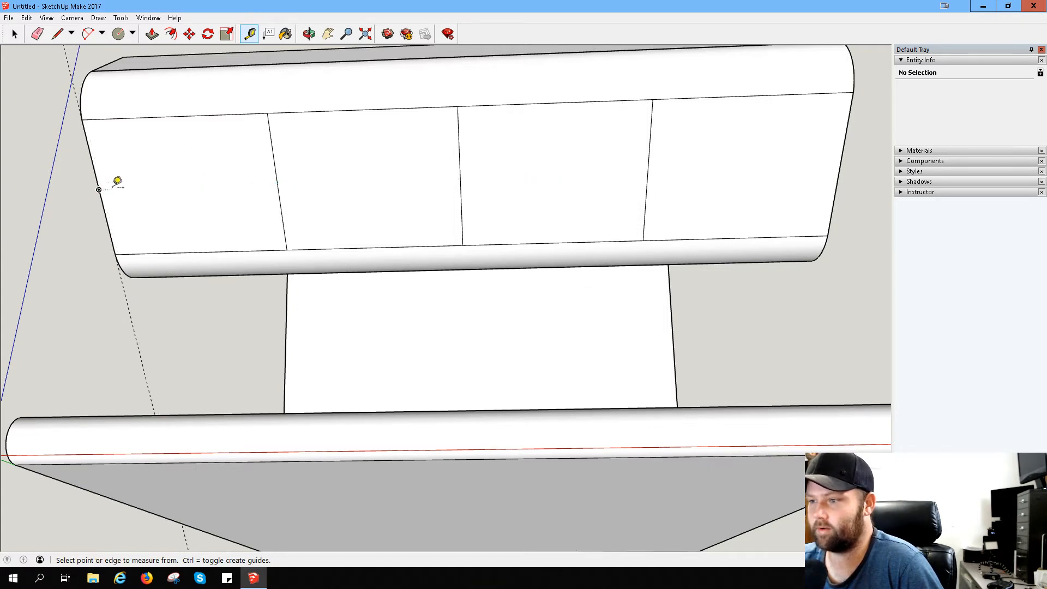
click(840, 166)
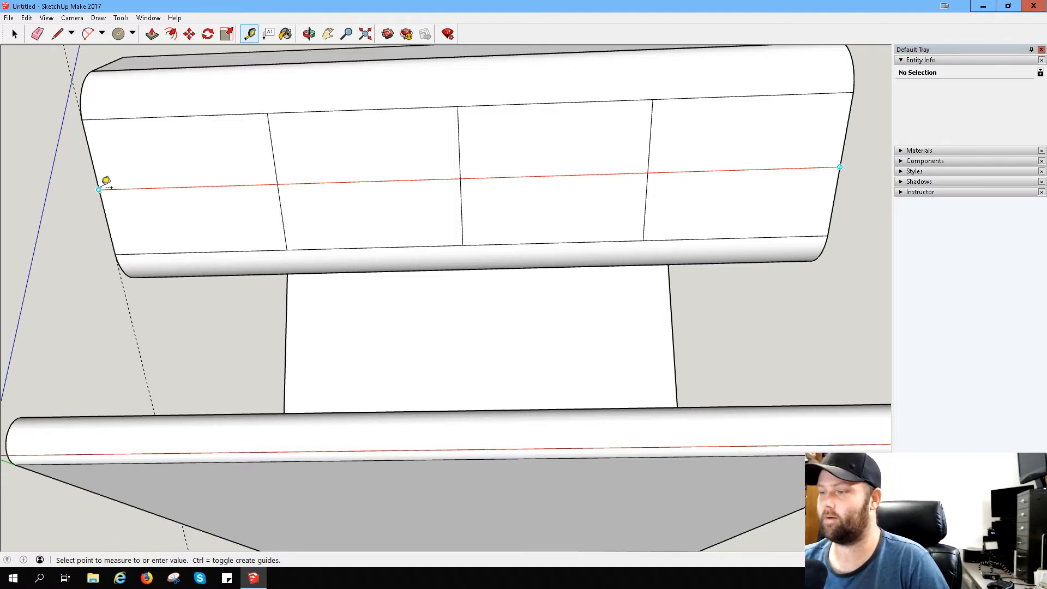
click(368, 104)
- Draw a cross line midway between the centre line and each quarter line on the ledge's underside
click(57, 34)
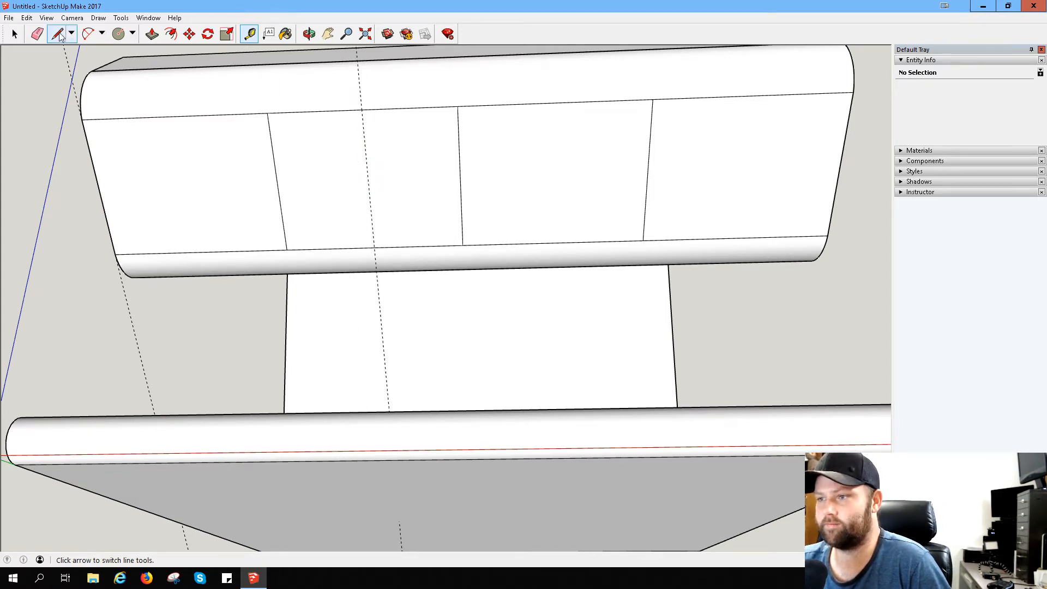
click(362, 110)
click(374, 247)
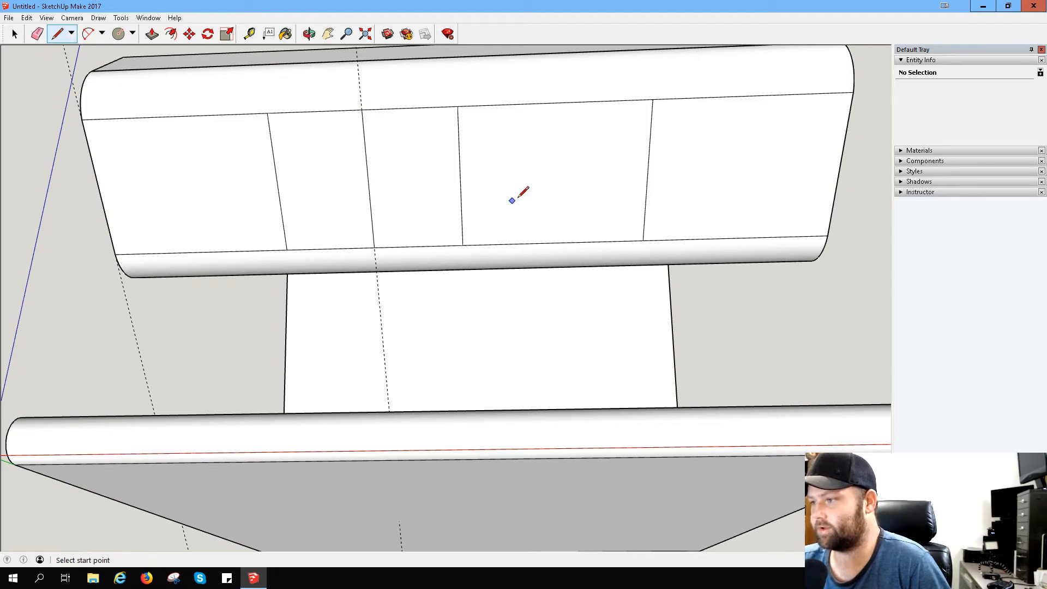
click(554, 103)
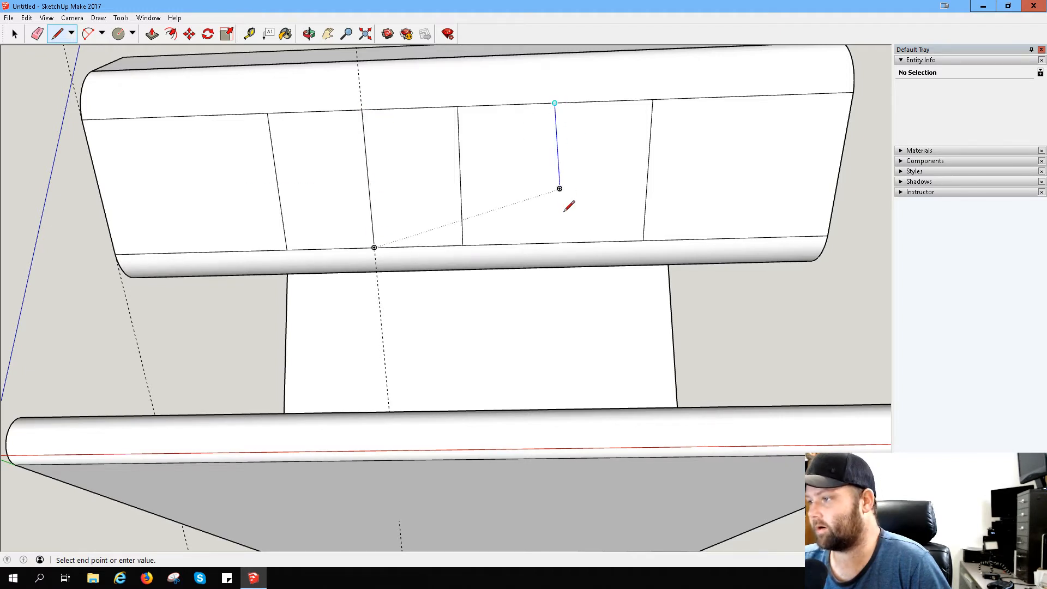
click(552, 242)
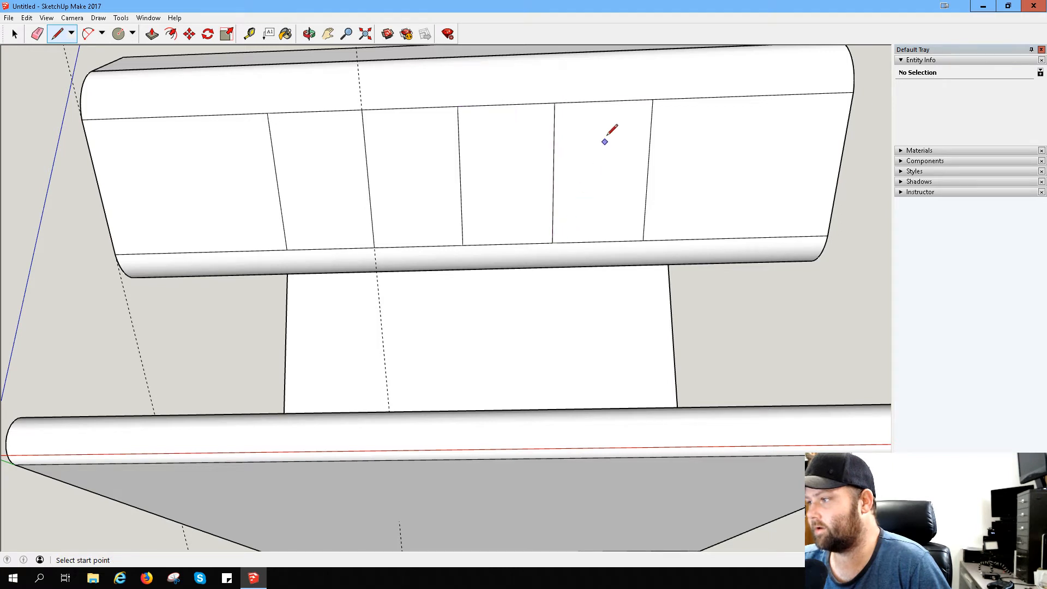
- Draw another cross line on each side, midway between the newest line and the neighbouring quarter line
click(603, 101)
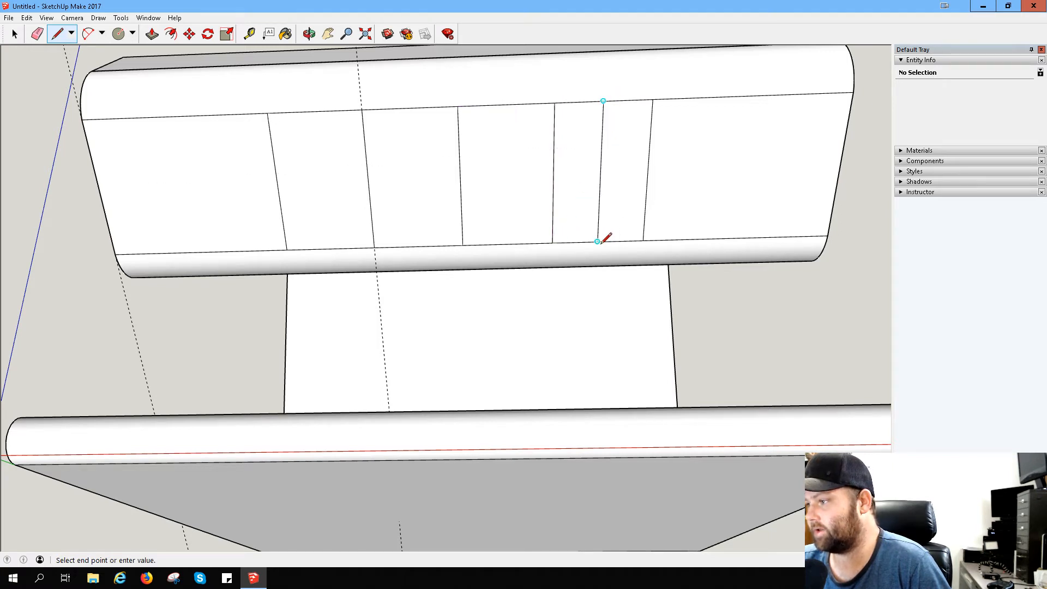
click(597, 241)
click(314, 112)
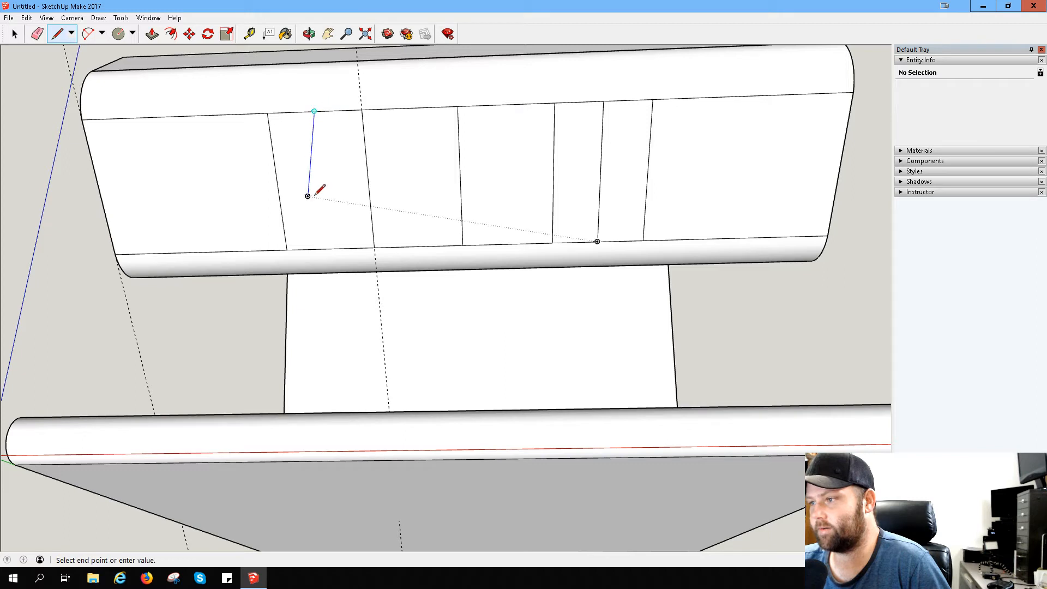
click(330, 249)
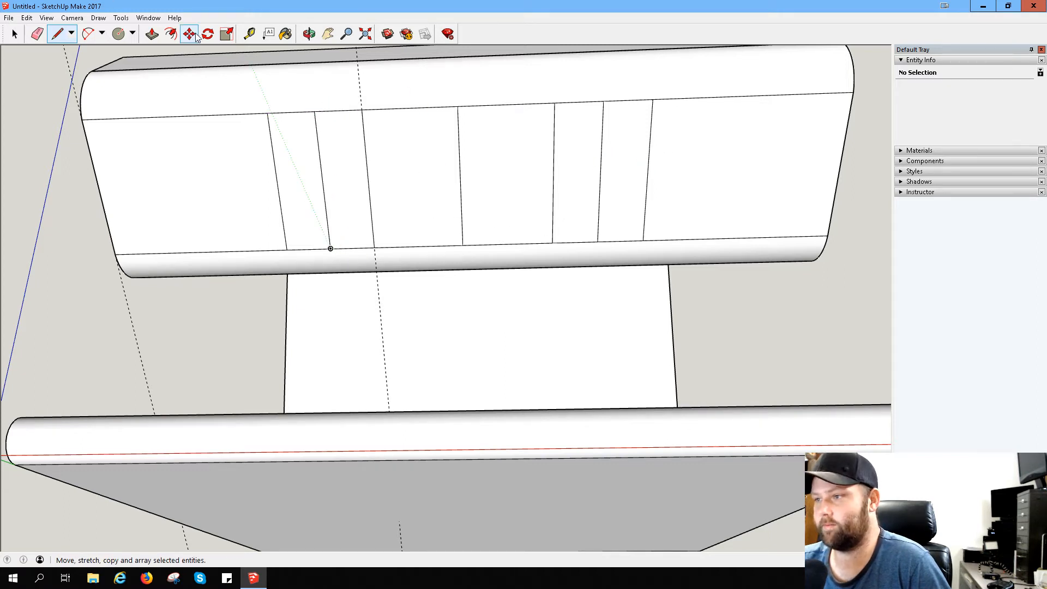
- Measure the distance between the two newest cross lines on the ledge's underside
click(249, 34)
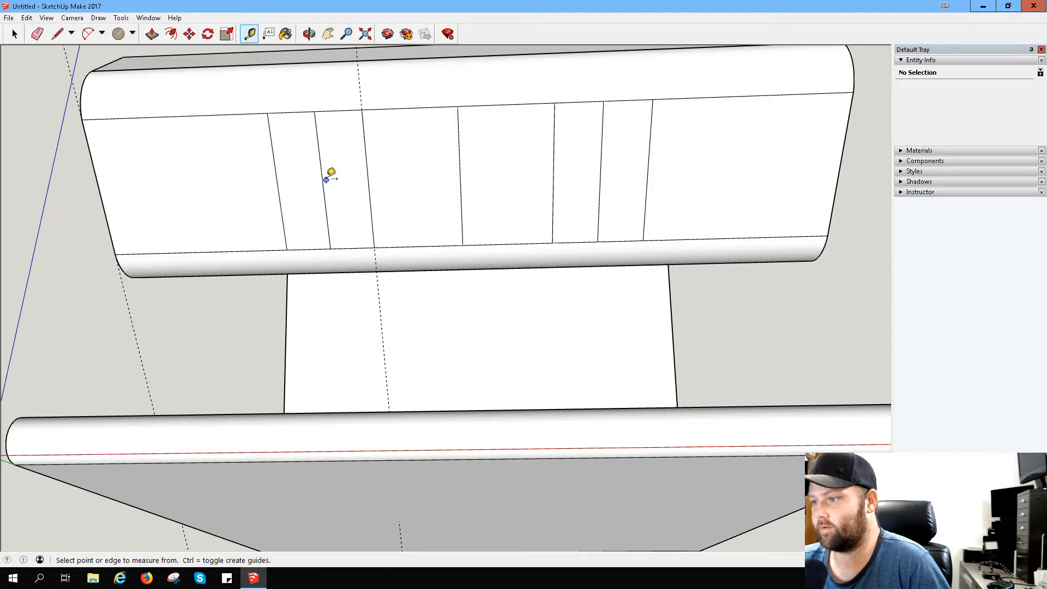
click(322, 182)
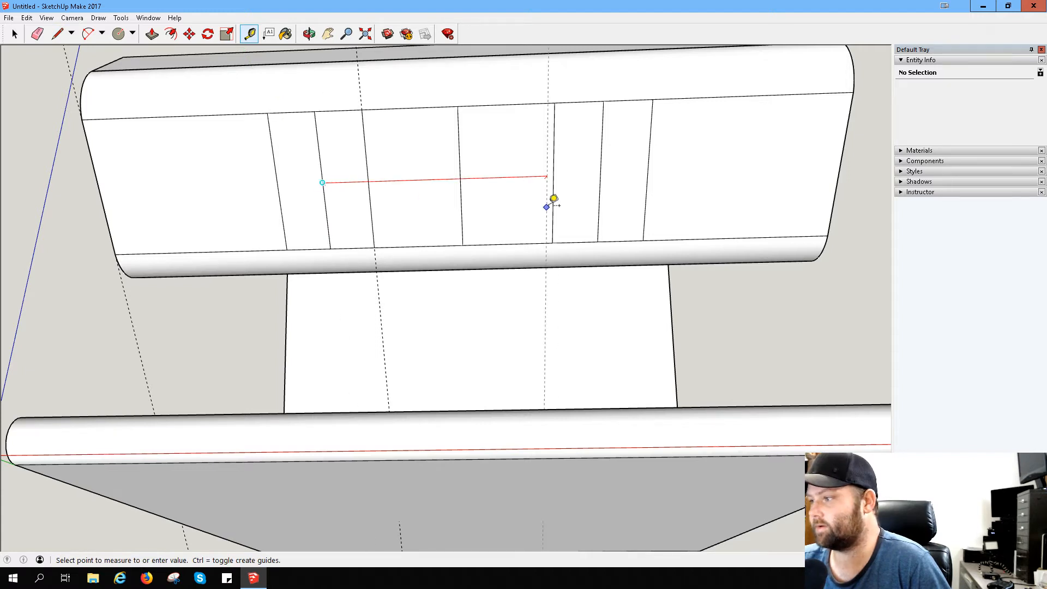
click(606, 174)
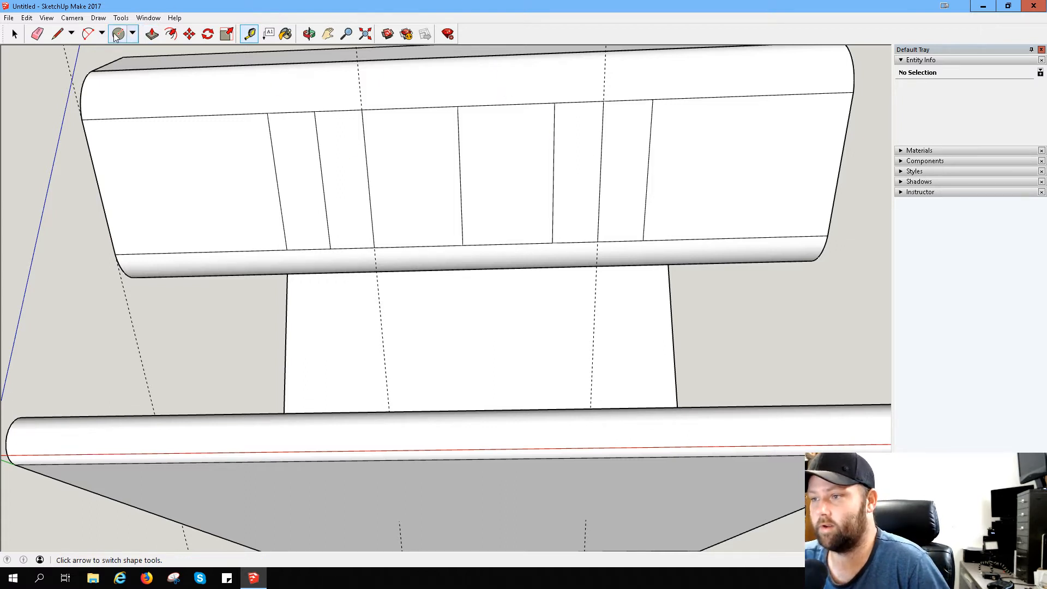
- Erase the surplus cross lines and guides on the ledge's underside, leaving only the two lines that bound the centre rectangle
click(37, 34)
click(279, 192)
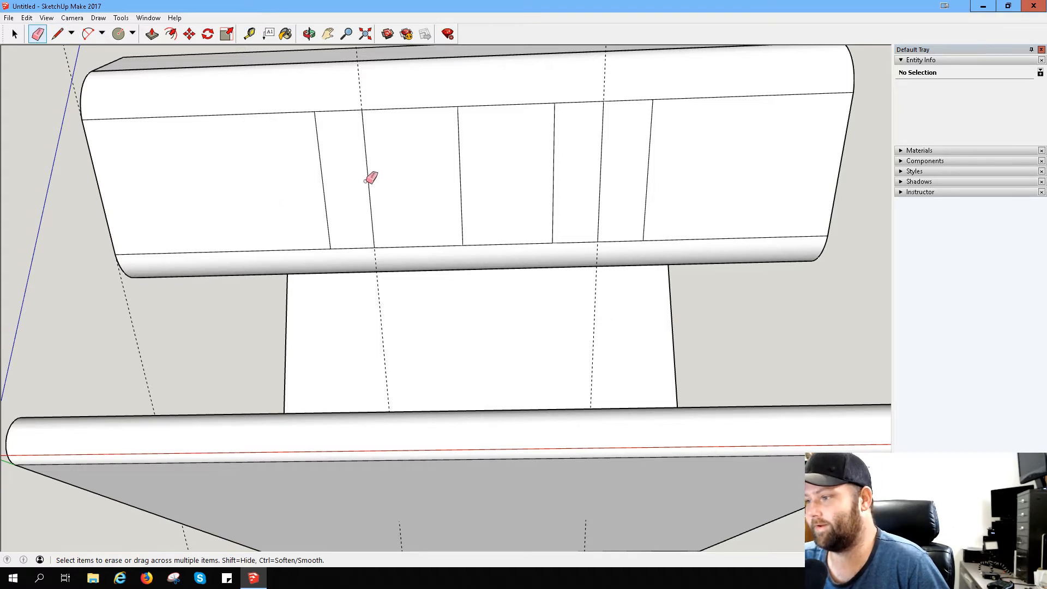
click(366, 172)
click(460, 172)
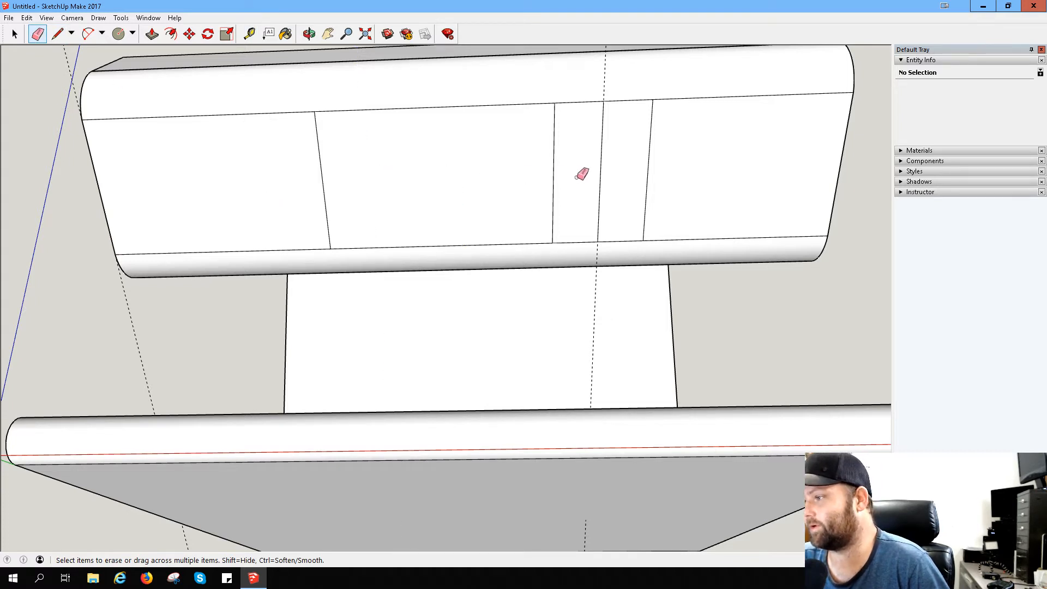
click(554, 174)
click(648, 158)
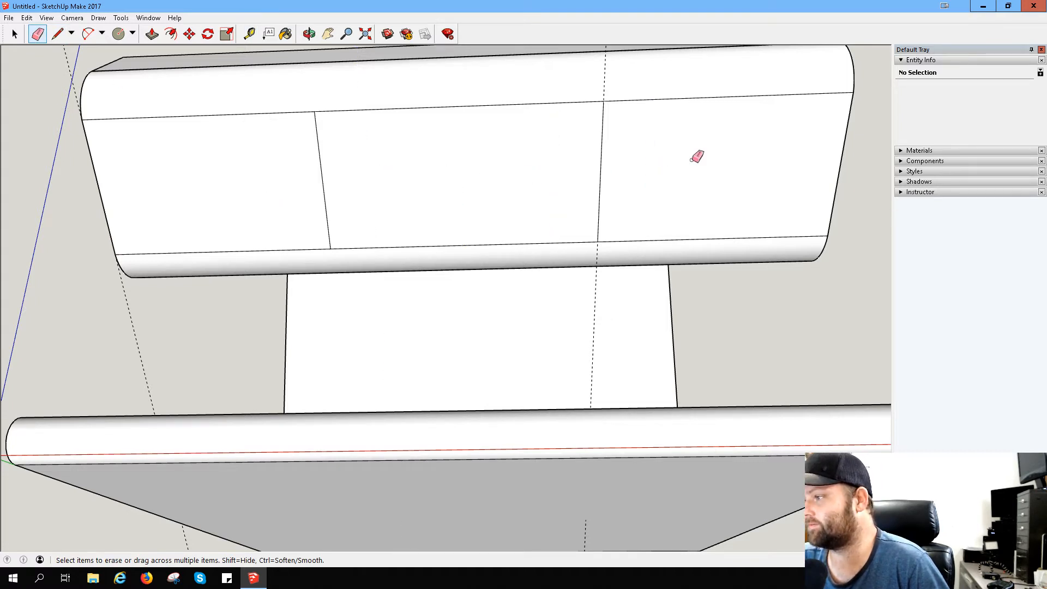
drag(618, 79, 560, 79)
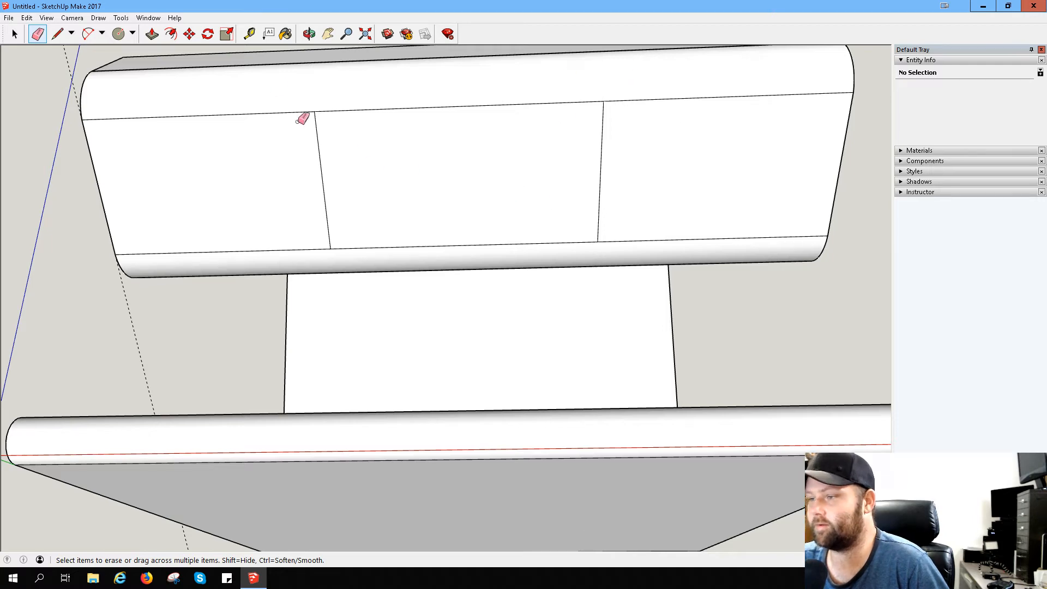
- Push the centre rectangle on the ledge's underside through the ledge's thickness and adjust the matching face on the inner side
click(153, 34)
click(388, 184)
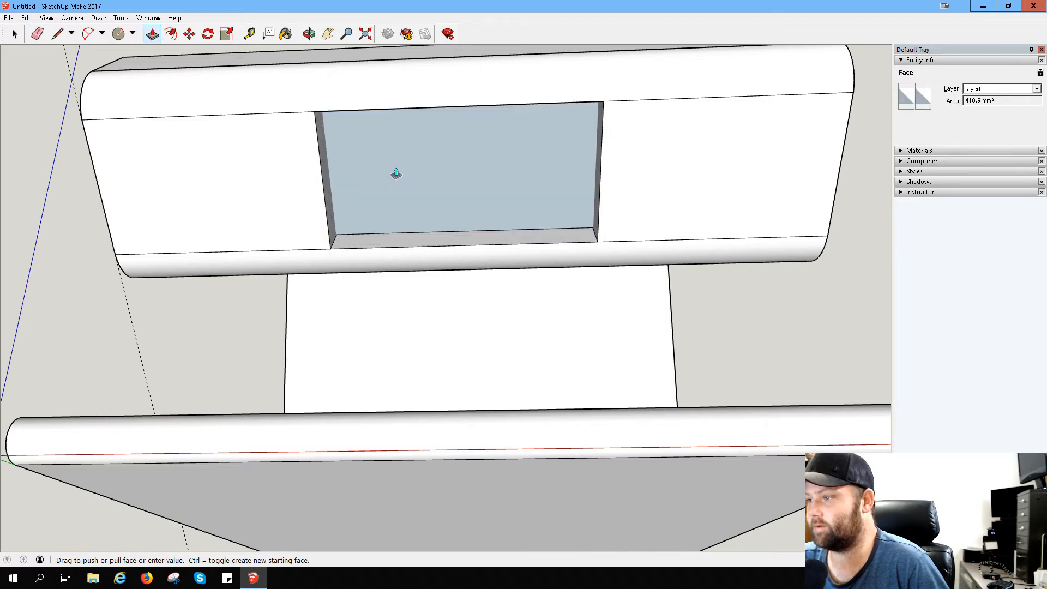
click(403, 190)
middle_drag(420, 175, 222, 276)
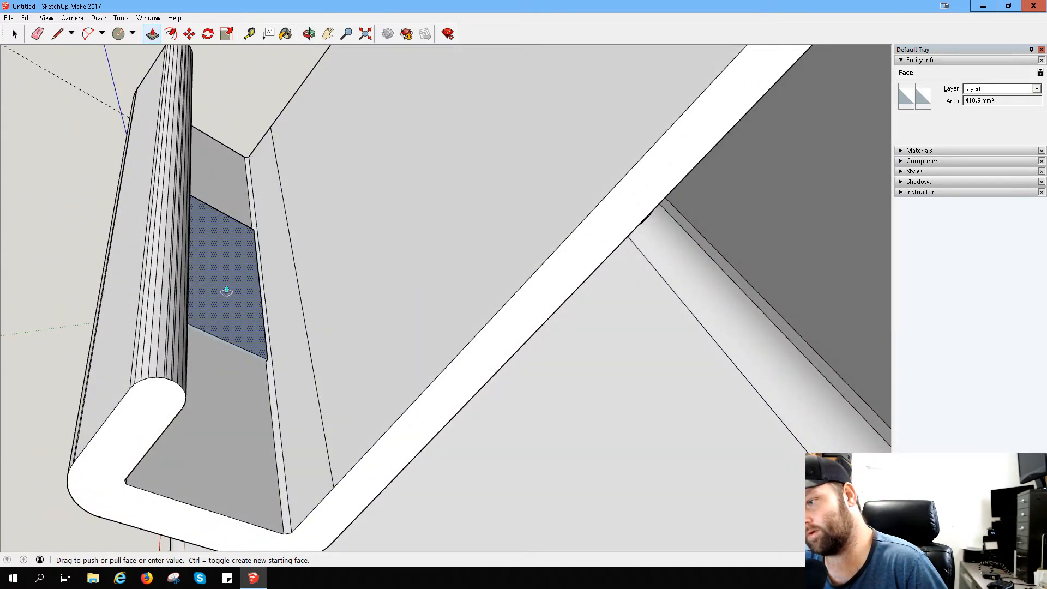
click(227, 294)
click(232, 306)
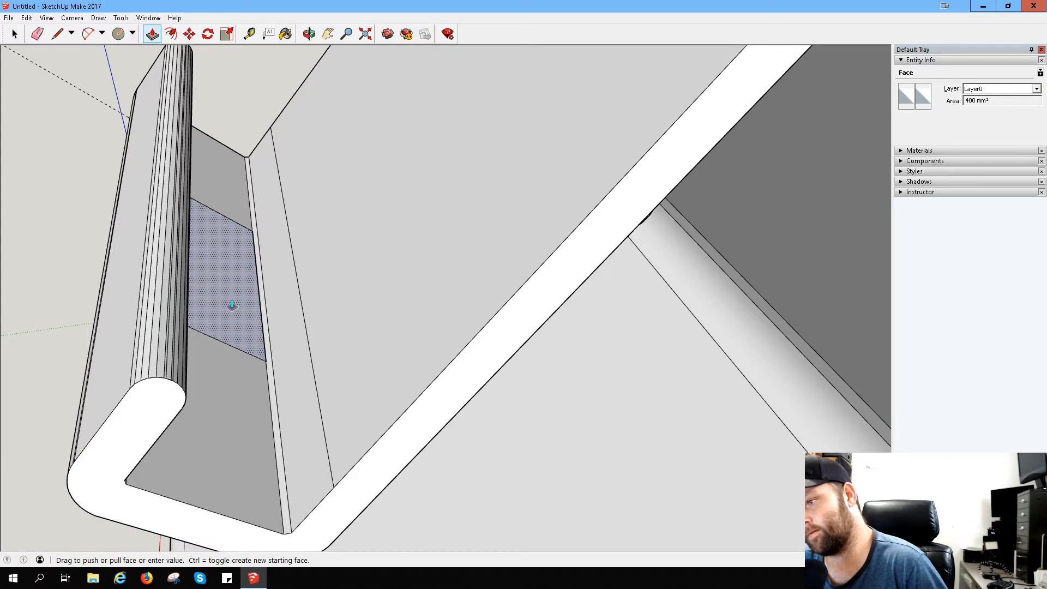
click(232, 305)
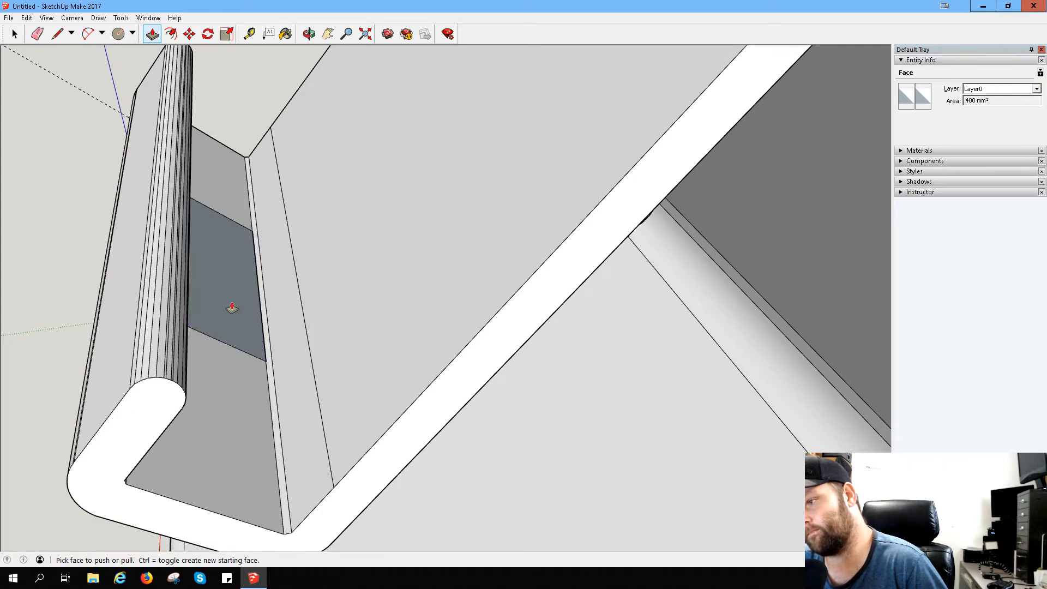
- Erase the leftover faces that close the centre cut-out on both sides of the ledge to form a through opening
middle_drag(19, 223, 344, 59)
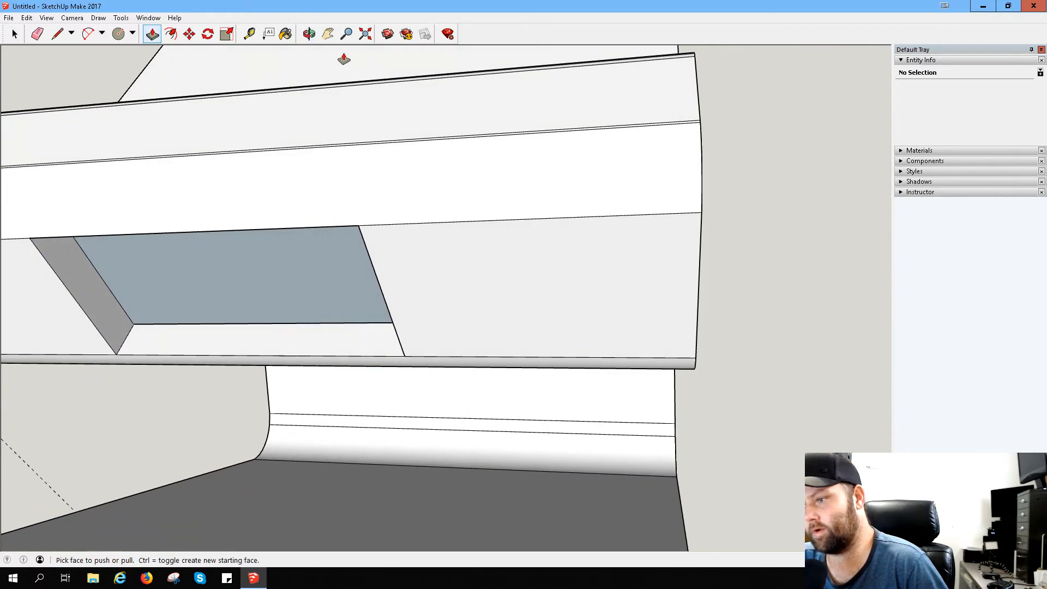
right_click(191, 295)
click(216, 320)
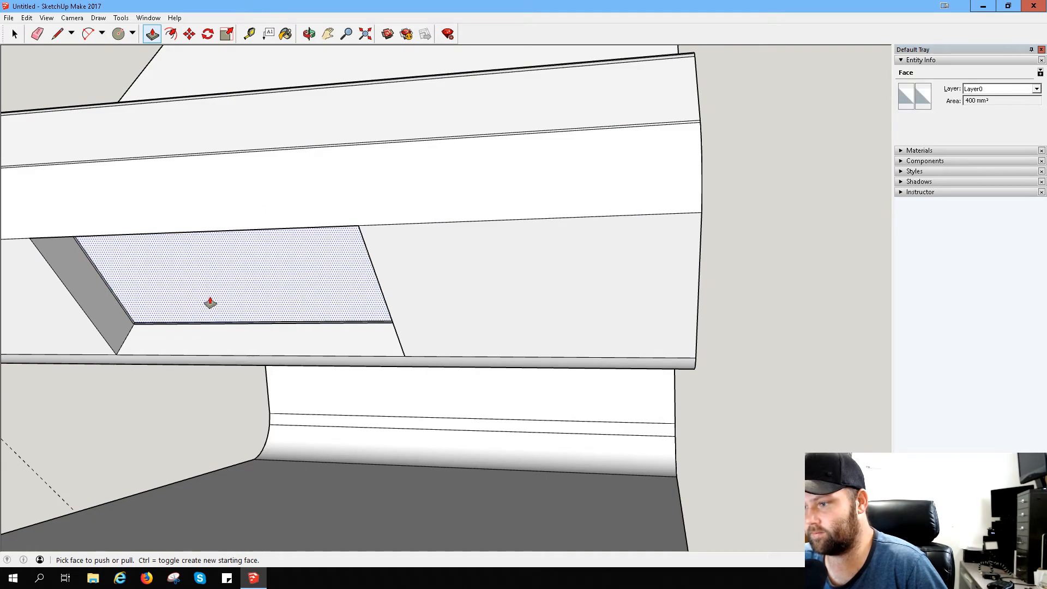
middle_drag(206, 256, 49, 205)
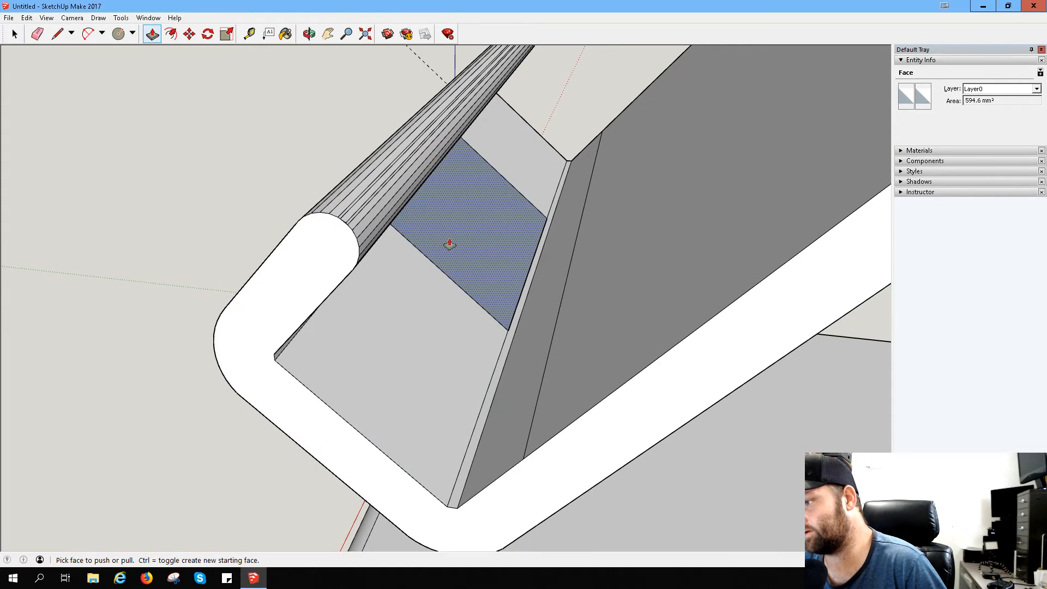
right_click(469, 240)
click(493, 256)
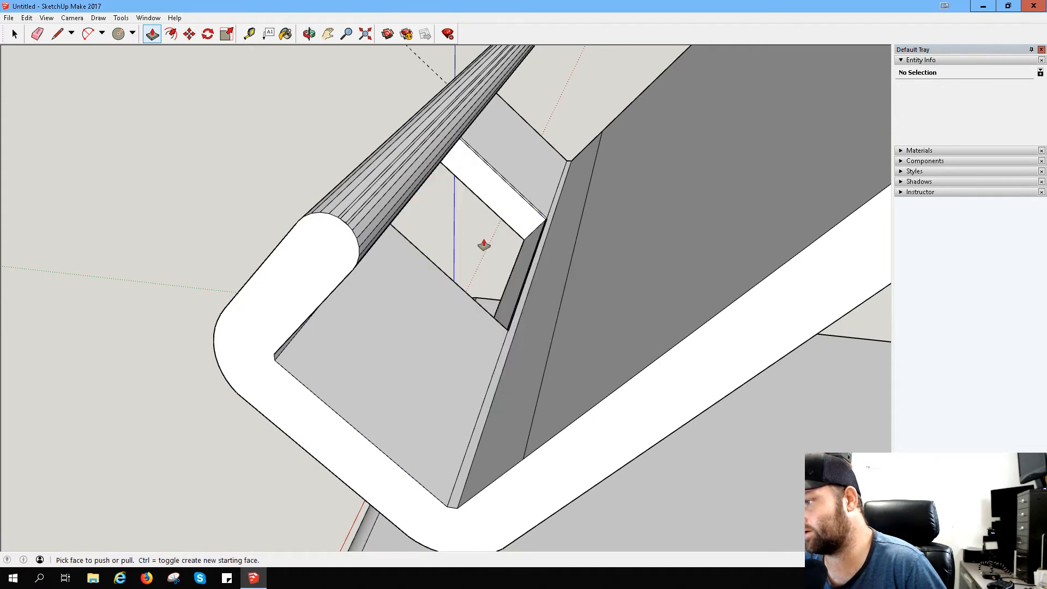
- Erase the doubled edges beside one end wall and the long wall along the inner rim of the ledge's cut-out
scroll(493, 234, up, 3)
scroll(507, 224, up, 5)
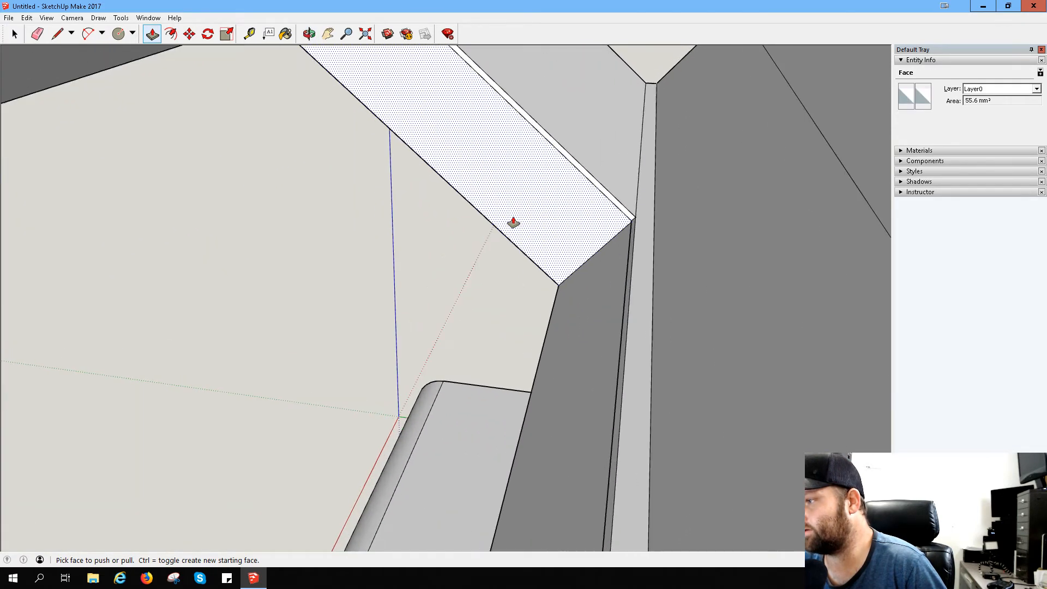
middle_click(512, 216)
middle_drag(512, 216, 538, 156)
scroll(489, 159, down, 3)
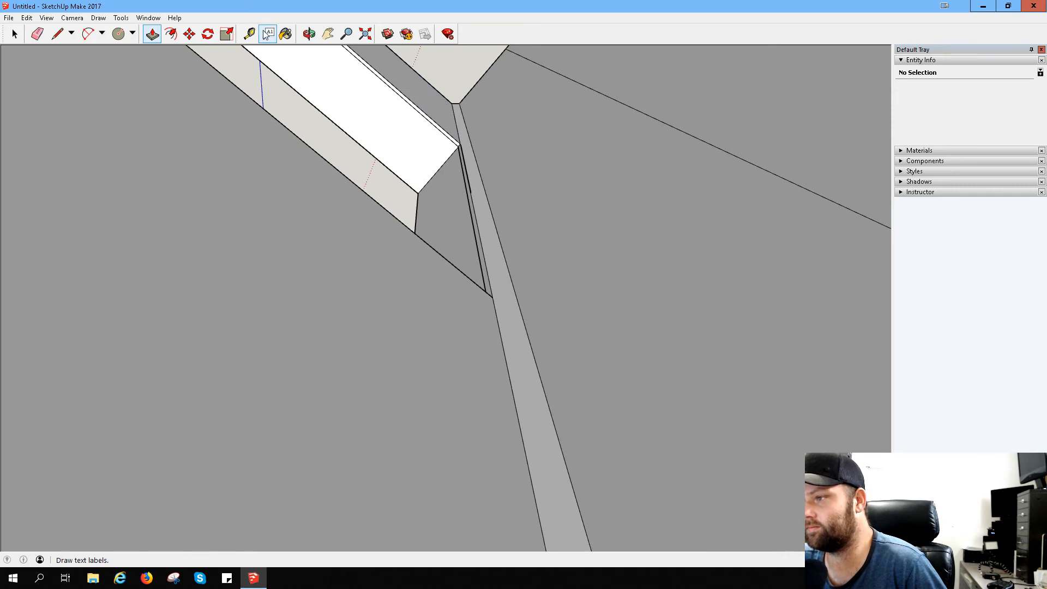
click(37, 34)
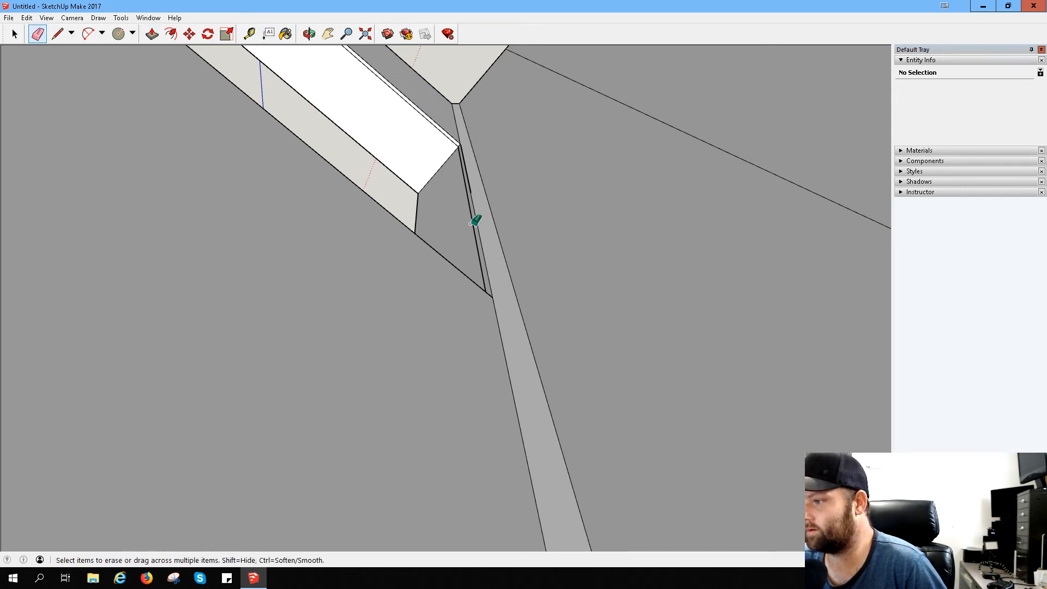
drag(473, 223, 472, 206)
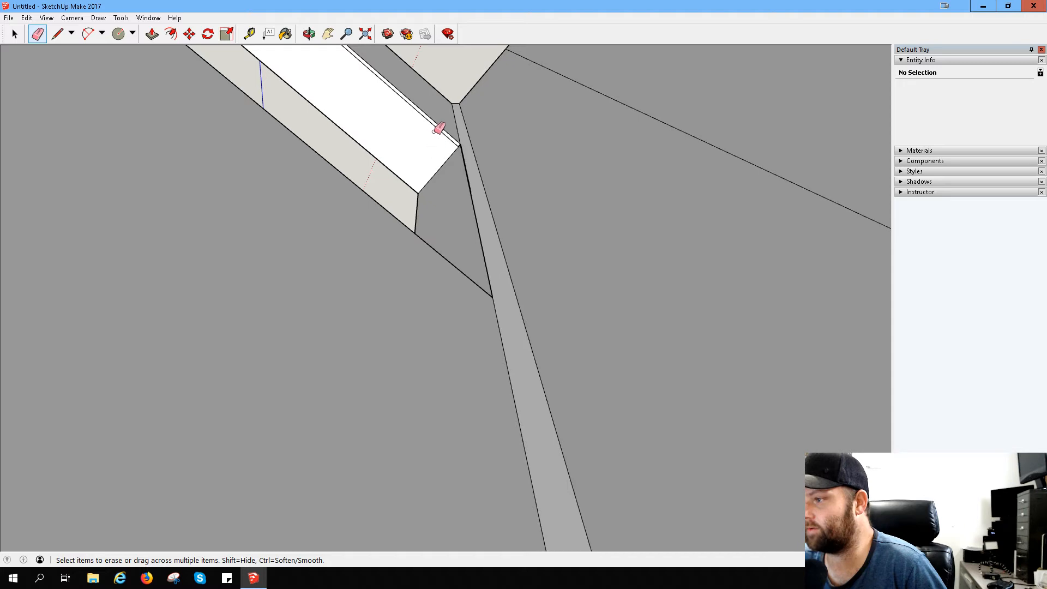
drag(436, 131, 439, 129)
scroll(472, 164, up, 4)
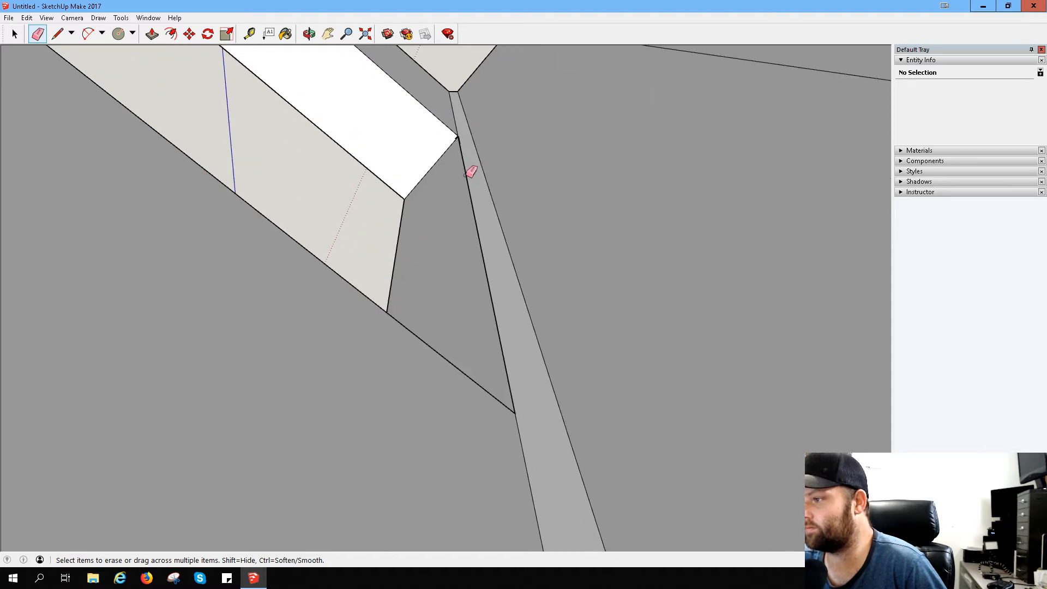
scroll(473, 160, up, 2)
scroll(436, 93, up, 3)
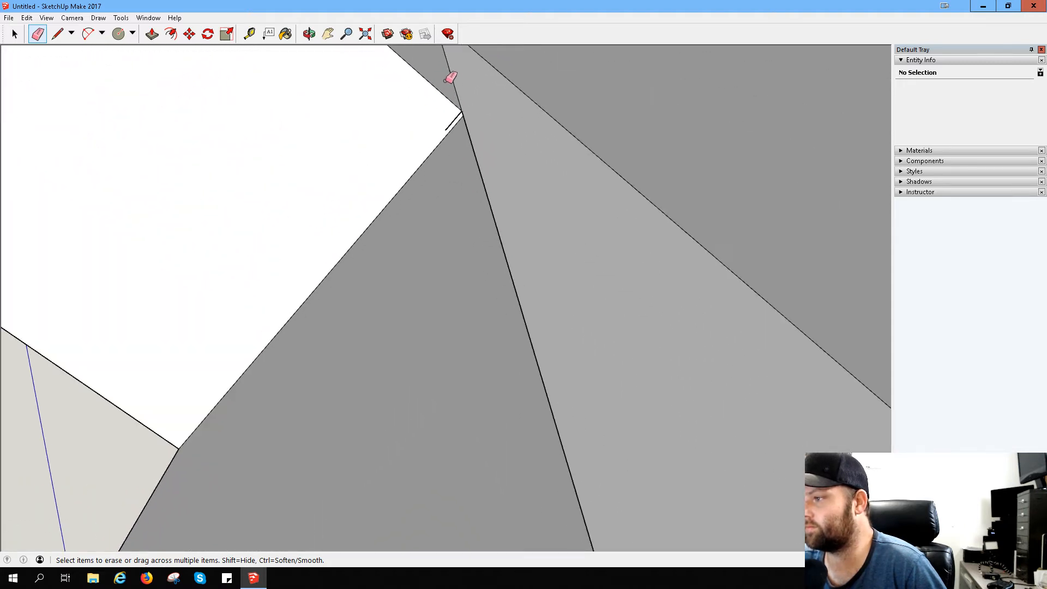
- Try to erase the doubled line along the front lip's outer face, and undo the erasure
scroll(362, 175, up, 8)
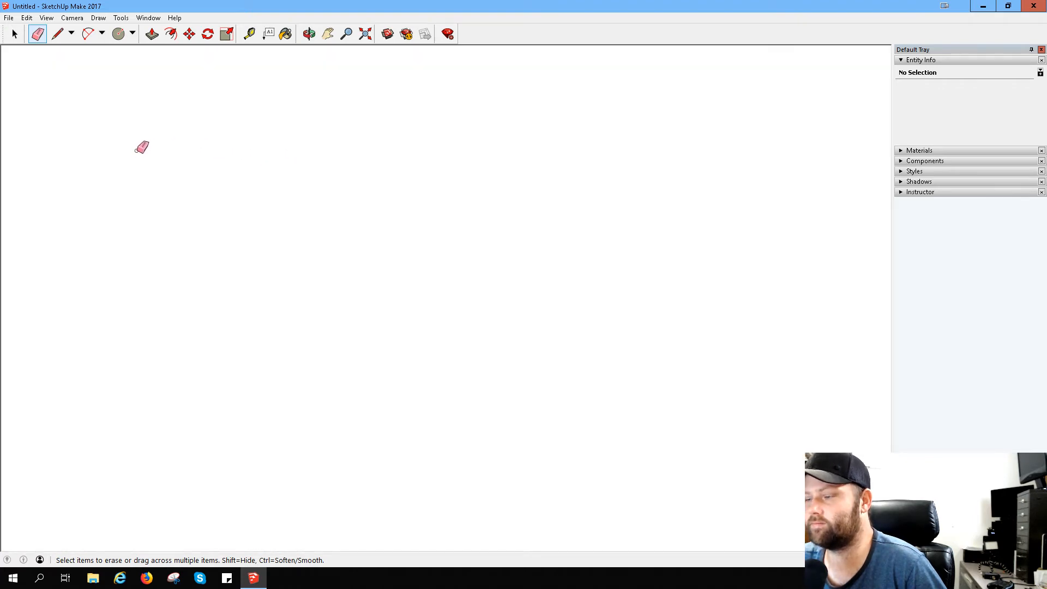
mouse_move(141, 148)
middle_down()
mouse_move(268, 172)
mouse_move(254, 164)
middle_up()
scroll(246, 173, down, 10)
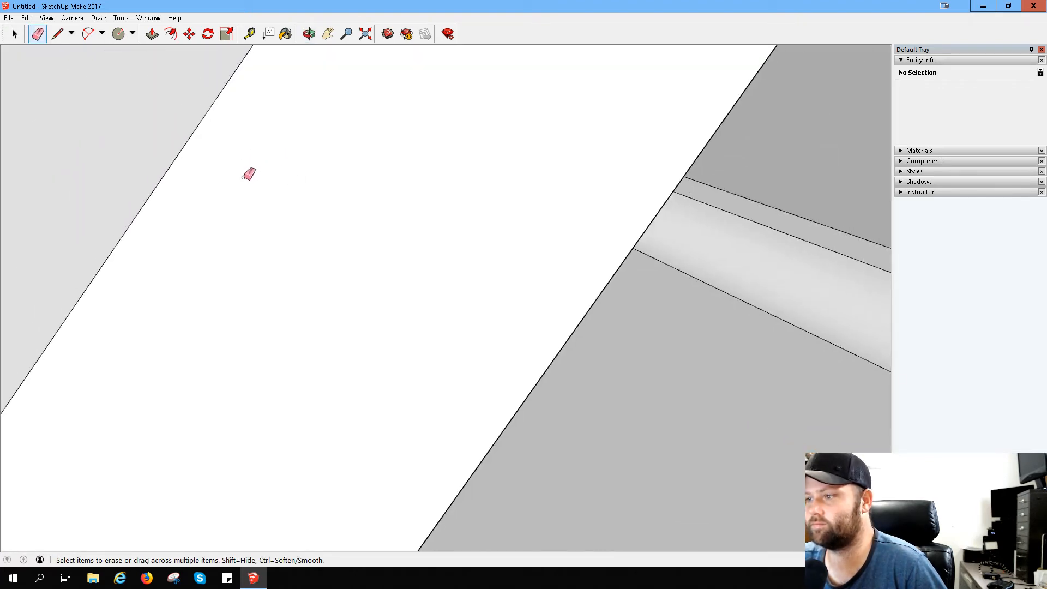
scroll(77, 151, down, 2)
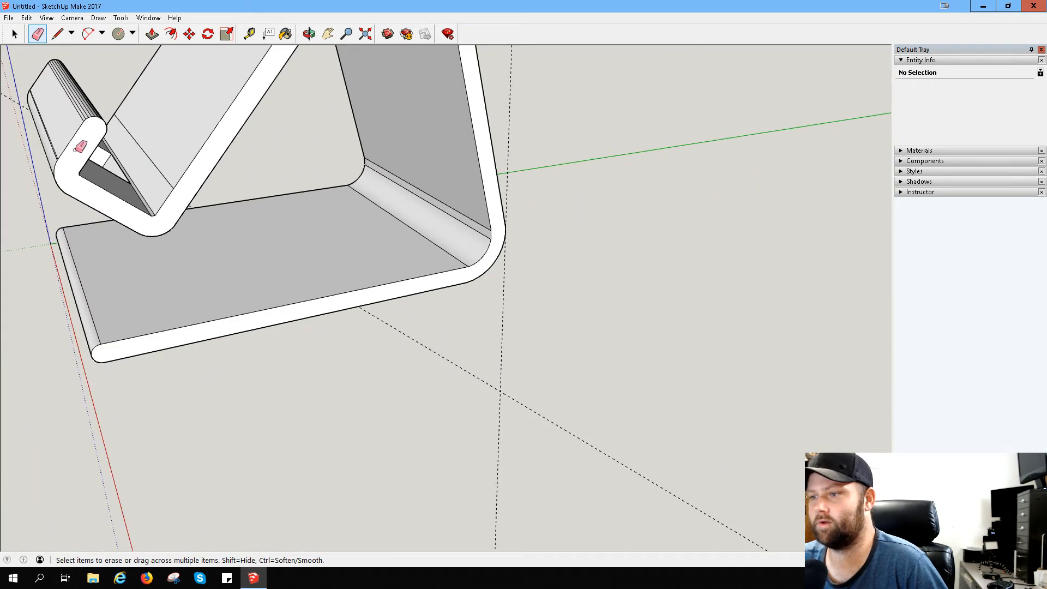
mouse_move(77, 151)
middle_down()
mouse_move(214, 152)
mouse_move(340, 170)
mouse_move(377, 230)
middle_up()
scroll(385, 261, up, 3)
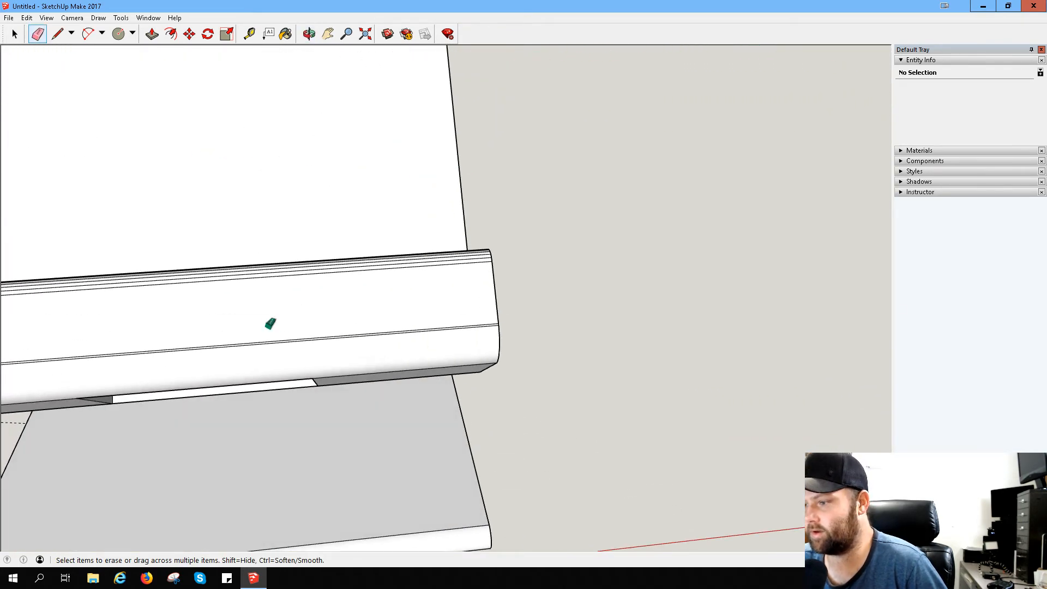
click(270, 339)
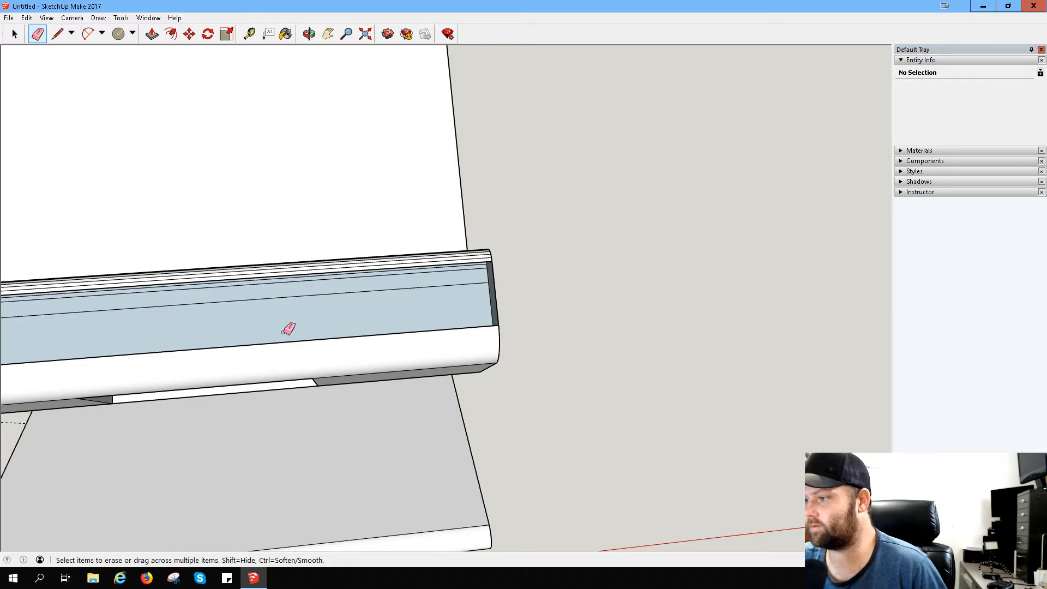
key(ctrl+z)
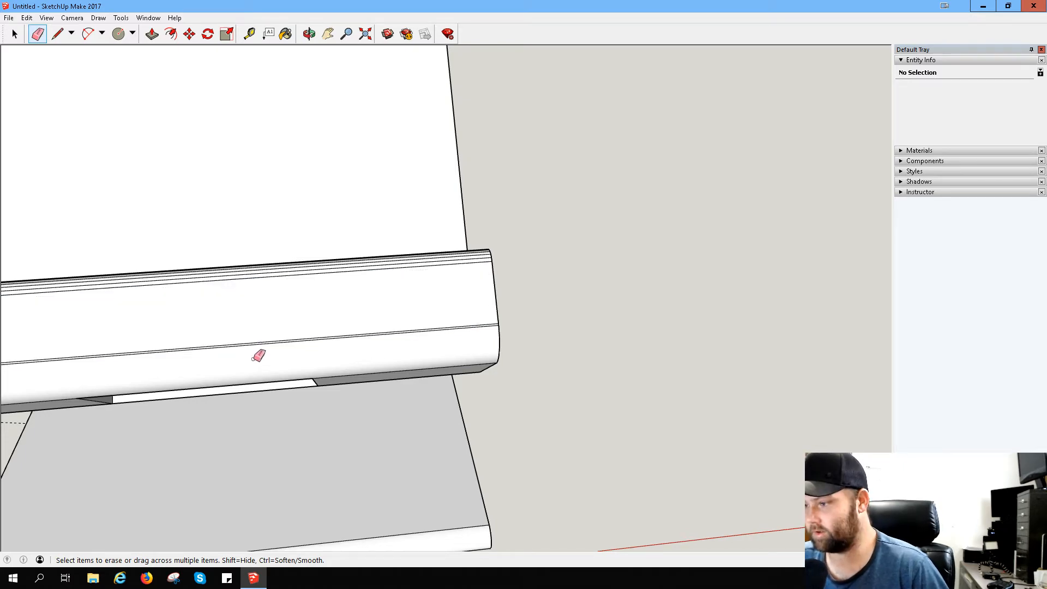
- Erase the doubled edge along the opposite end wall of the ledge's cut-out
mouse_move(256, 355)
middle_down()
mouse_move(306, 236)
mouse_move(409, 213)
mouse_move(462, 277)
mouse_move(402, 306)
mouse_move(533, 285)
mouse_move(585, 307)
middle_up()
scroll(462, 276, up, 5)
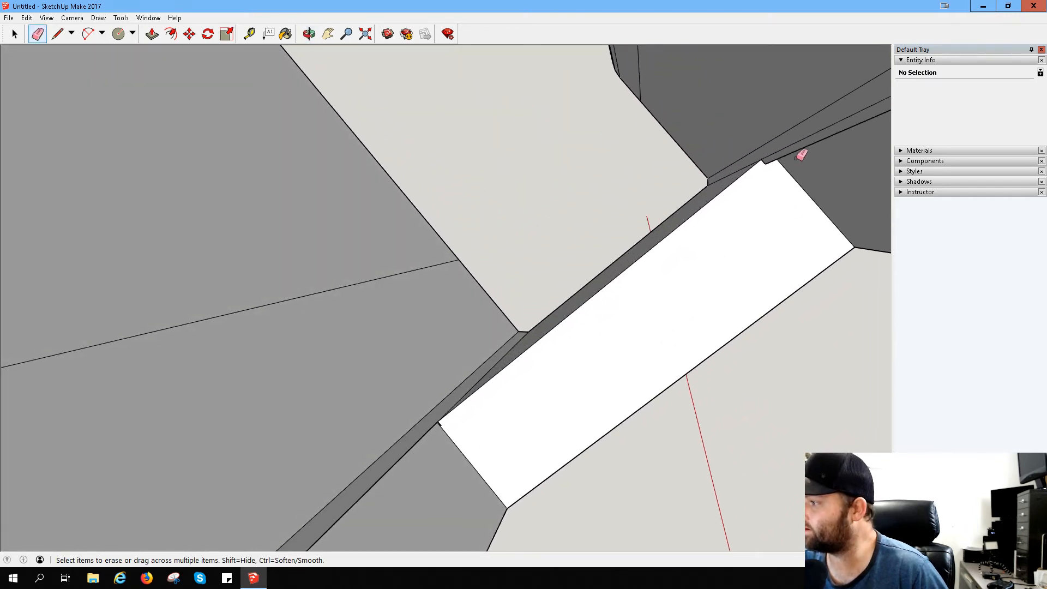
click(794, 152)
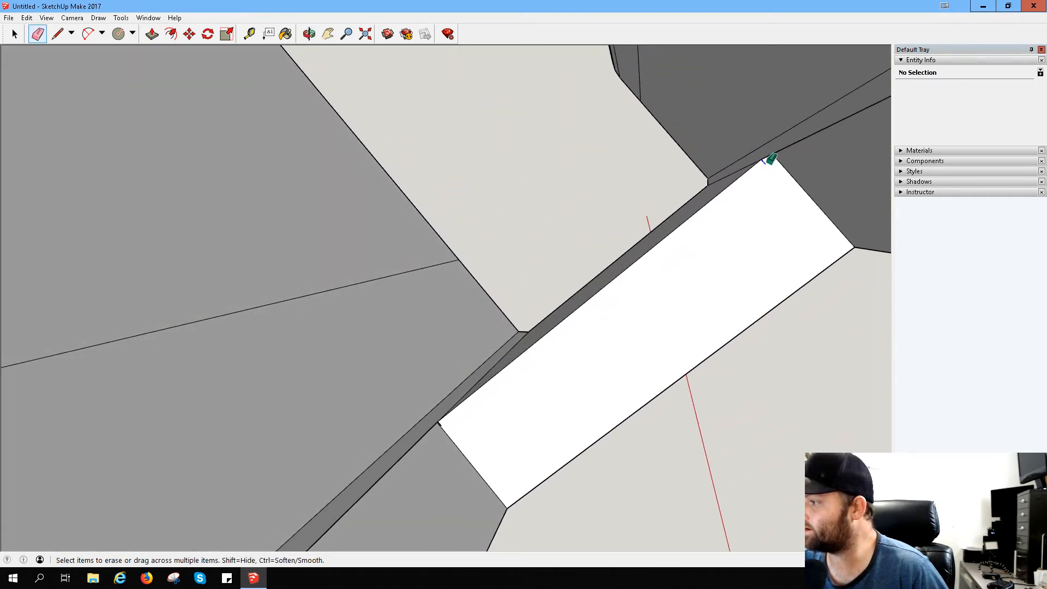
- Try to erase the short leftover edges at the corner of the cut-out's long wall
click(765, 160)
mouse_move(769, 159)
middle_down()
mouse_move(727, 184)
mouse_move(748, 182)
middle_up()
key(ctrl+z)
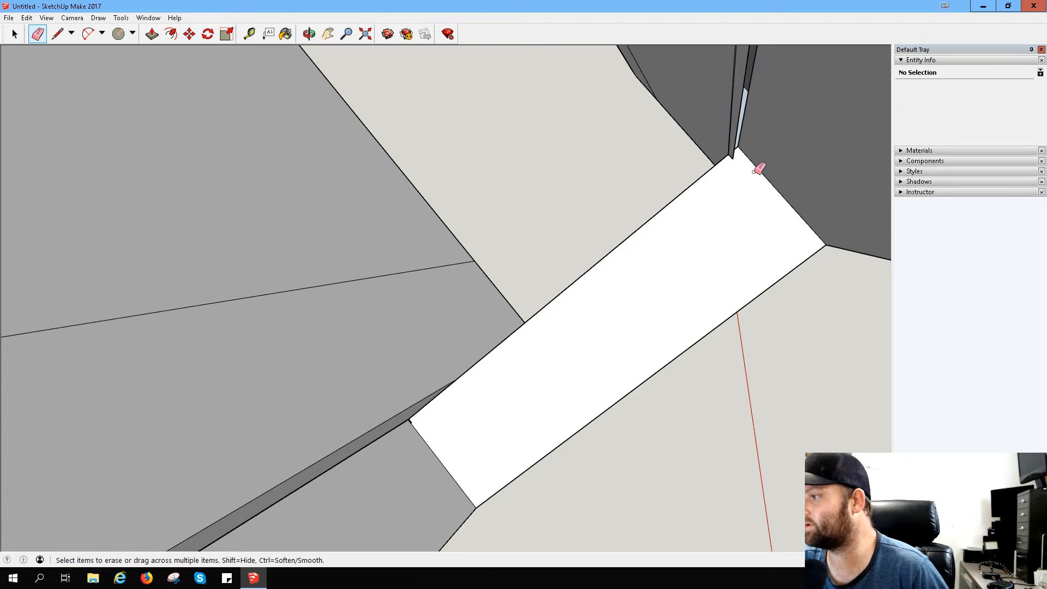
key(ctrl+z)
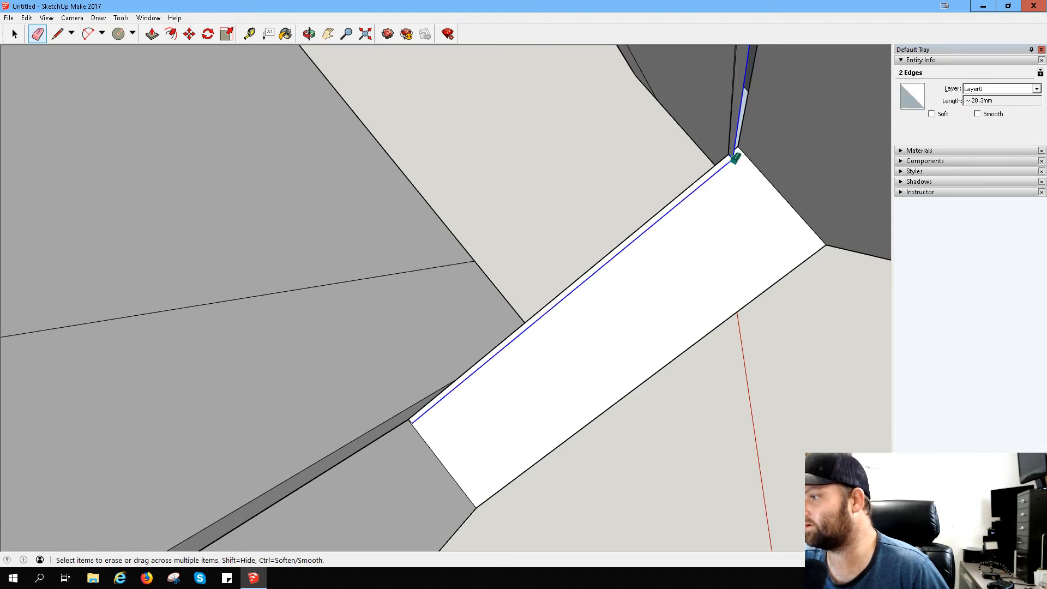
middle_drag(748, 159, 725, 177)
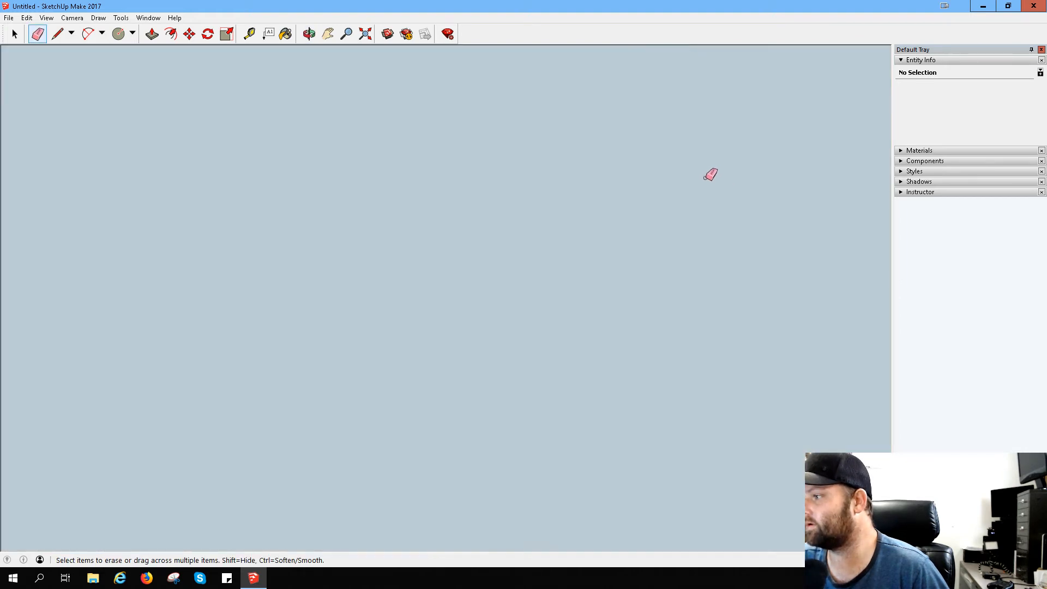
scroll(696, 186, down, 2)
scroll(719, 169, up, 5)
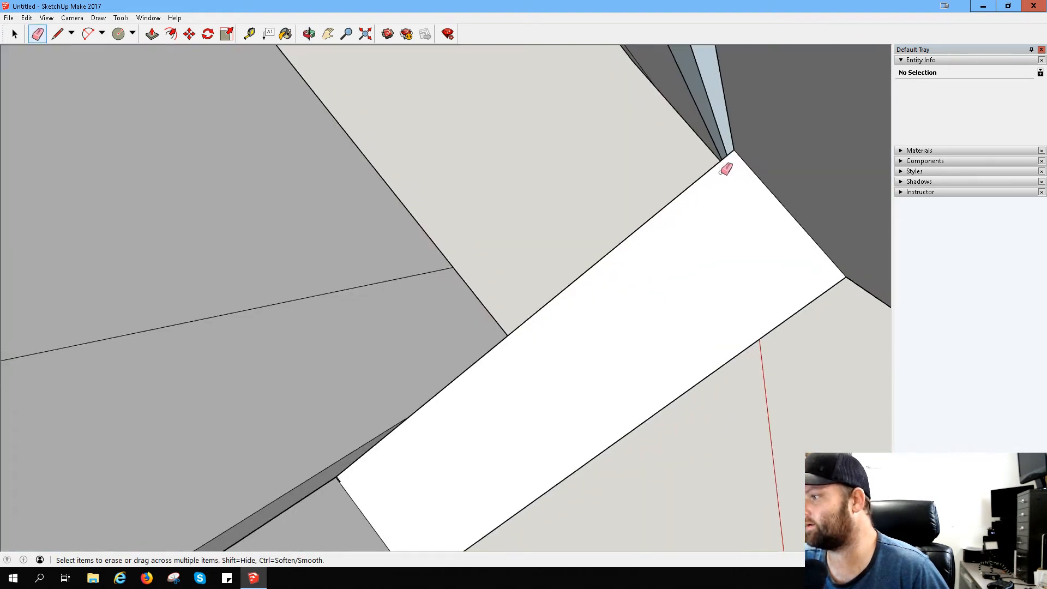
- Draw a line from the long wall's corner across the white face of the ledge's cut-out, splitting off a narrow strip at its end
mouse_move(730, 178)
middle_down()
mouse_move(724, 191)
mouse_move(753, 206)
mouse_move(797, 207)
mouse_move(844, 194)
mouse_move(901, 143)
middle_up()
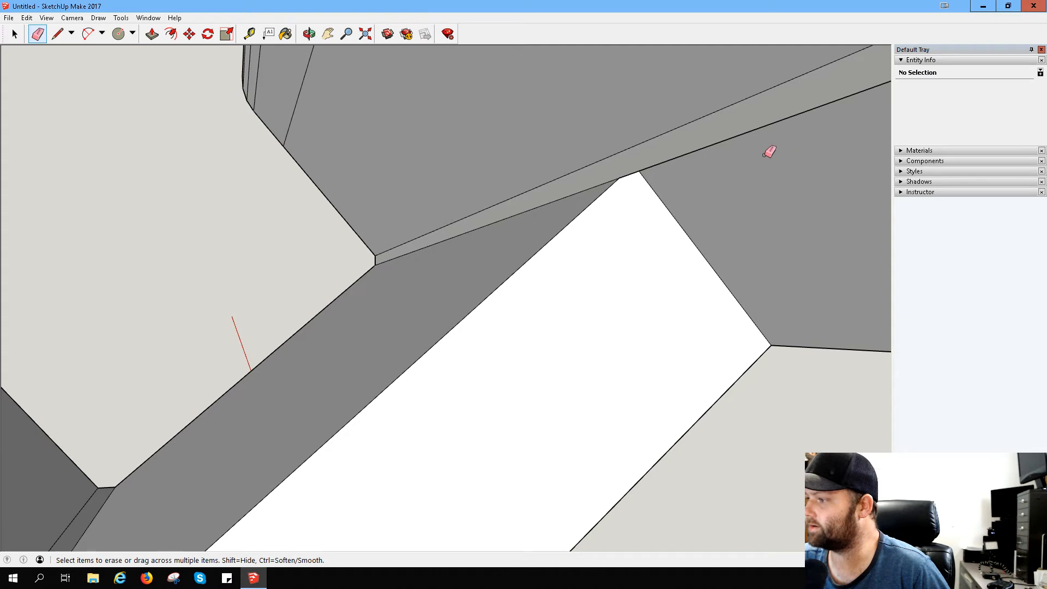
click(64, 35)
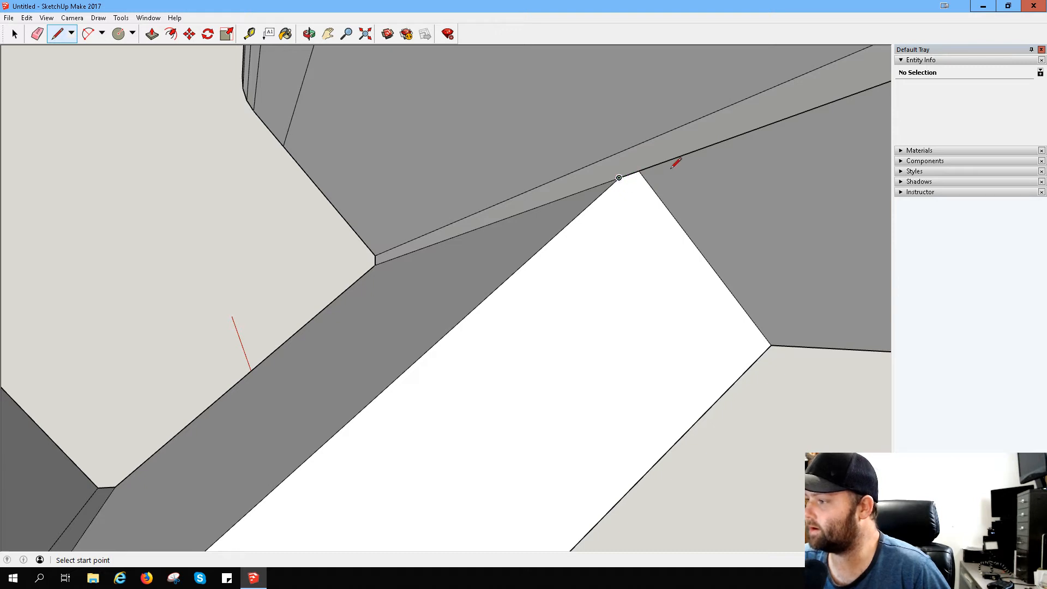
click(620, 178)
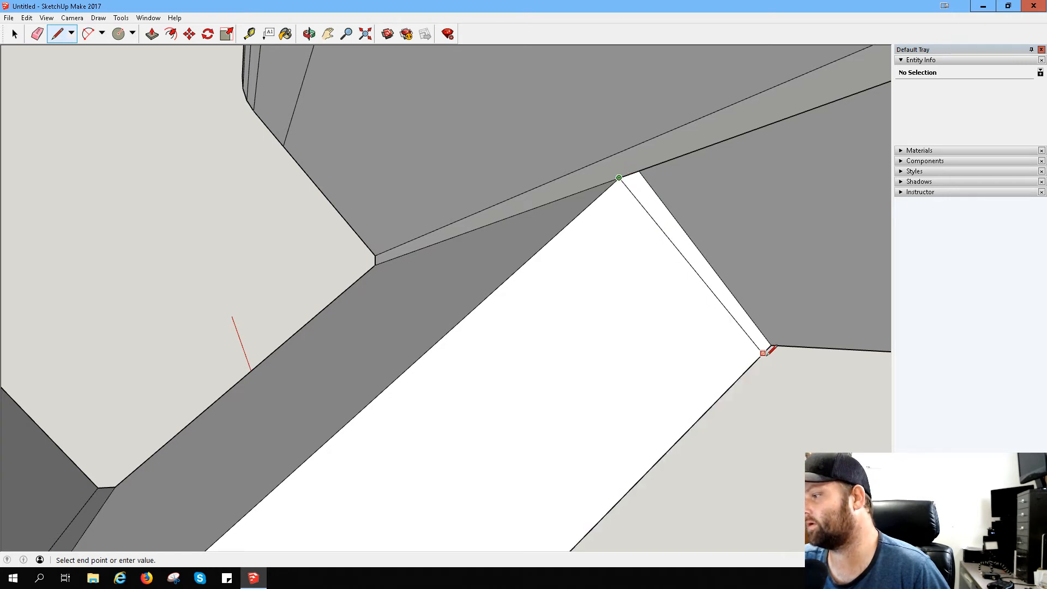
click(763, 353)
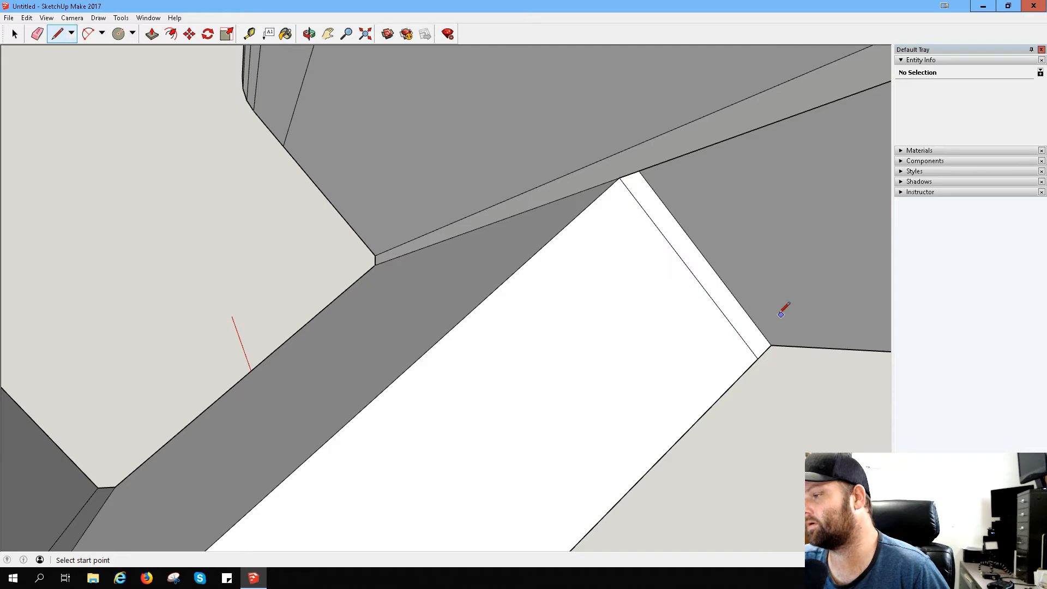
- Push the narrow end strip of the white face out through the ledge with Push/Pull, clearing it from the cut-out
click(152, 34)
click(687, 252)
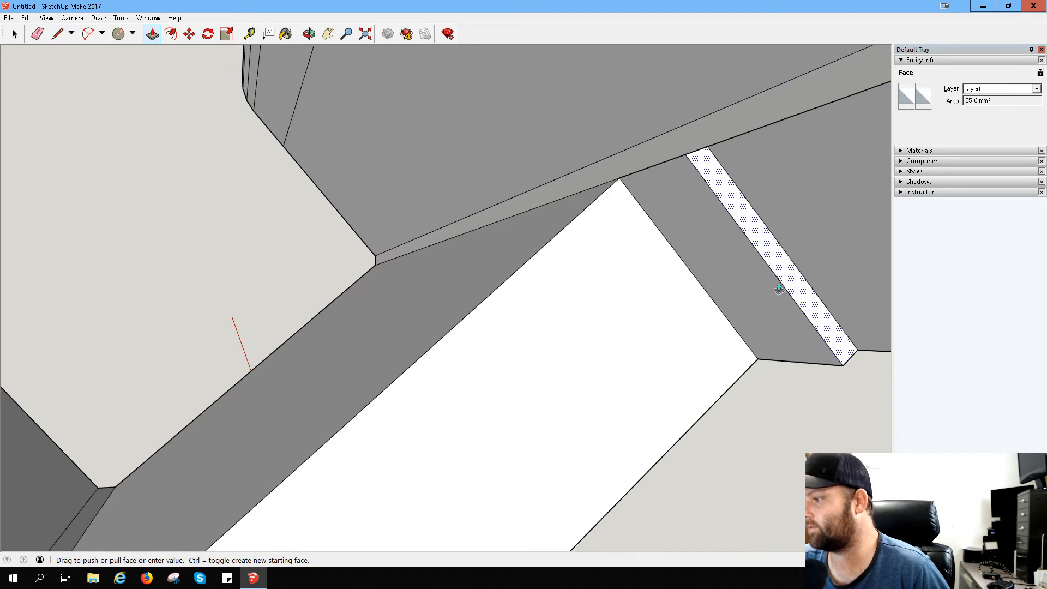
click(888, 318)
middle_drag(855, 281, 638, 277)
scroll(640, 274, down, 5)
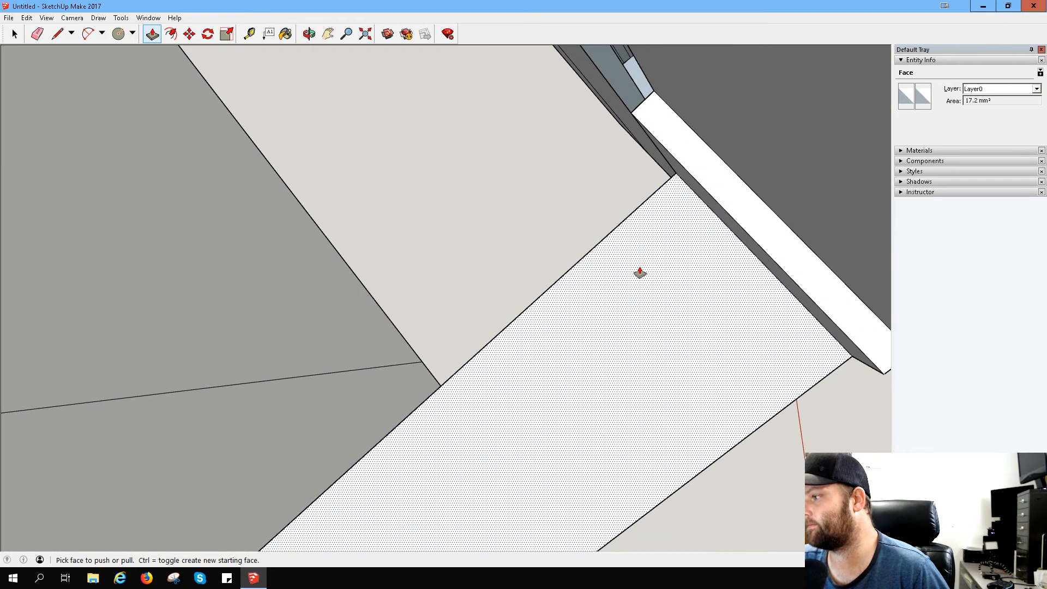
middle_drag(698, 303, 764, 316)
scroll(766, 321, down, 3)
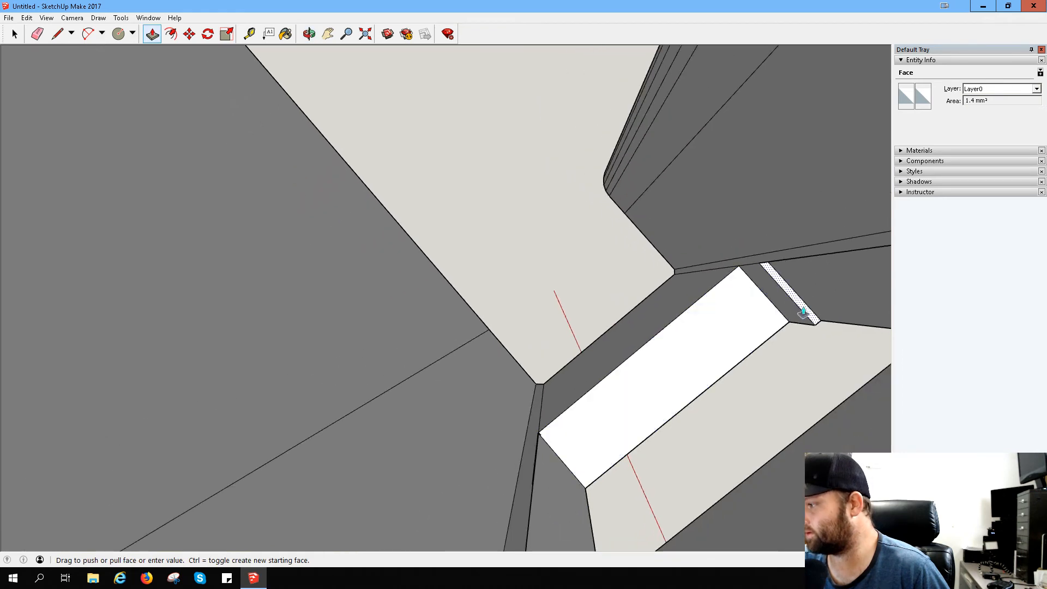
middle_drag(865, 334, 818, 341)
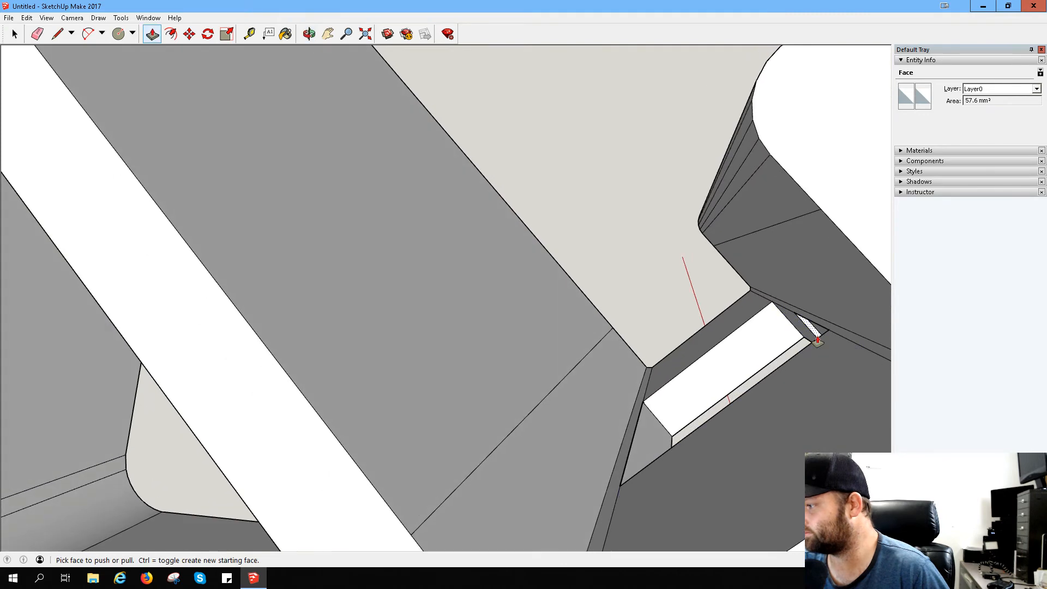
click(816, 336)
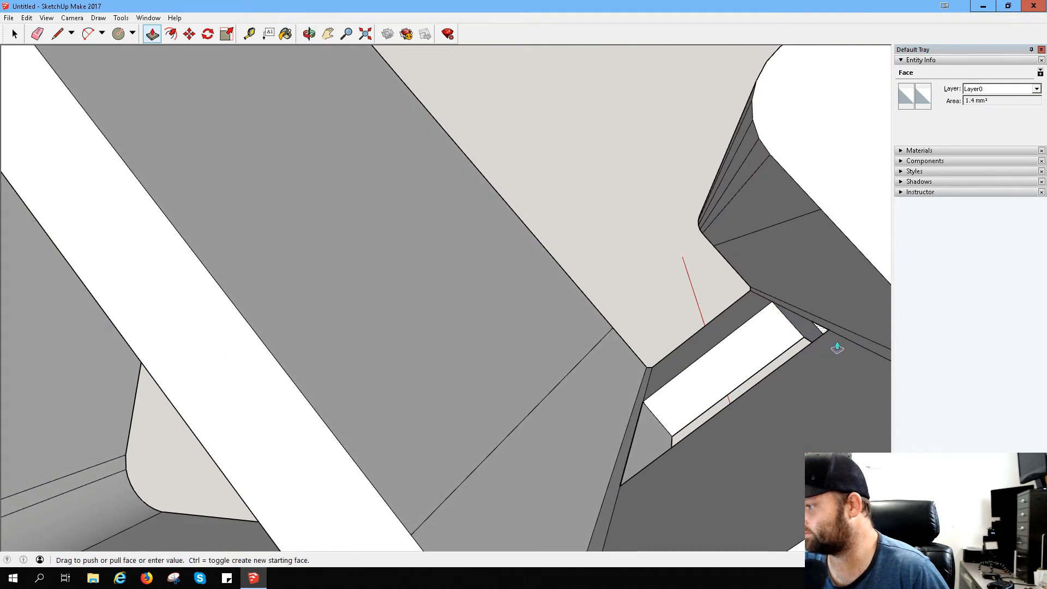
click(881, 377)
- Measure across the ledge's cut-out from one end wall's long edge to the matching edge of the opposite end wall
scroll(791, 338, up, 5)
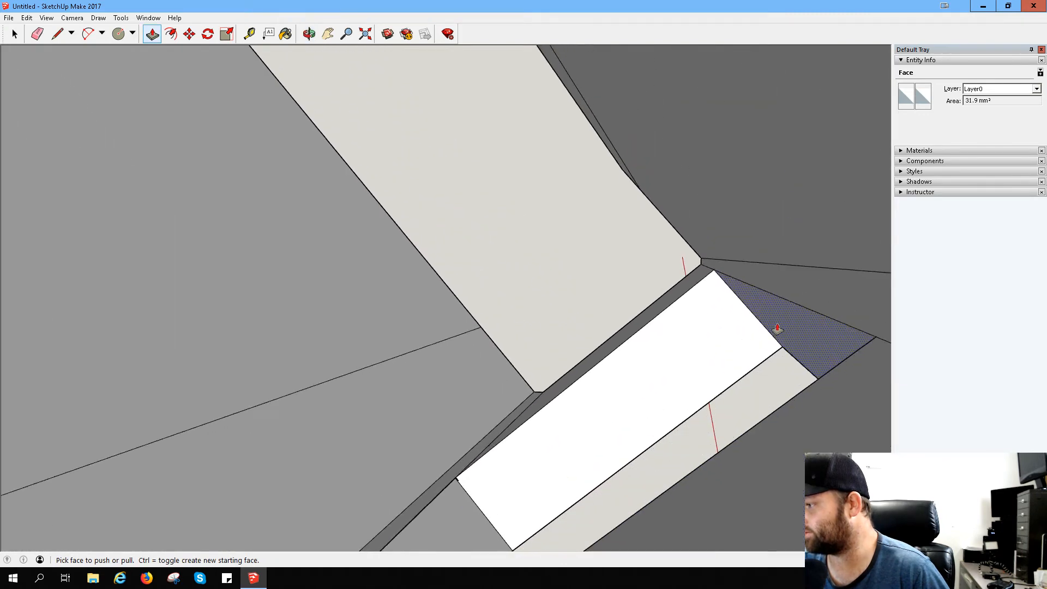
mouse_move(752, 304)
middle_down()
mouse_move(760, 299)
mouse_move(747, 301)
middle_up()
middle_drag(760, 300, 784, 307)
scroll(693, 282, down, 3)
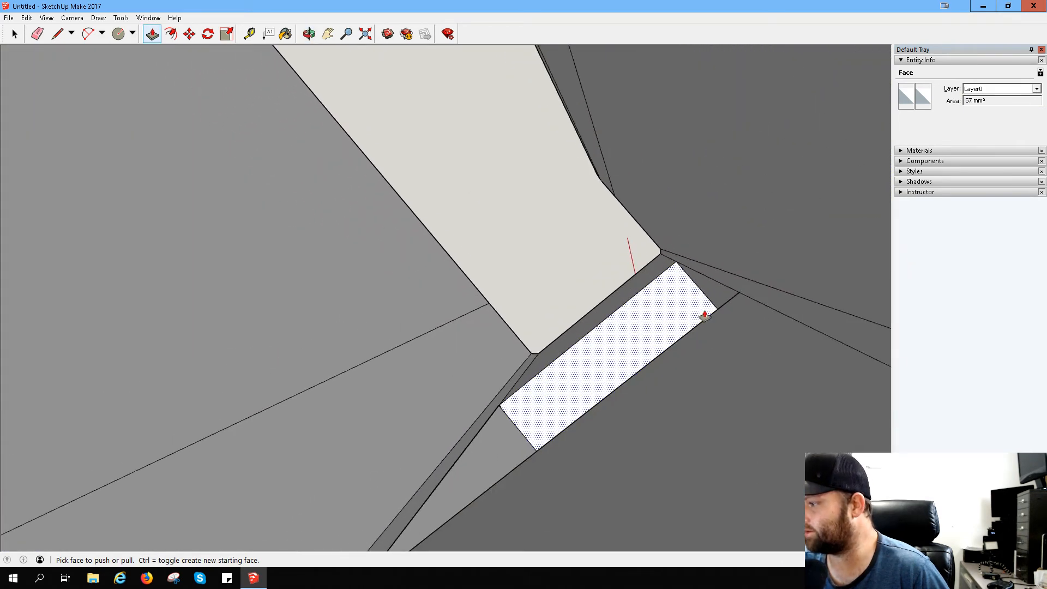
middle_drag(704, 315, 677, 299)
scroll(634, 295, up, 2)
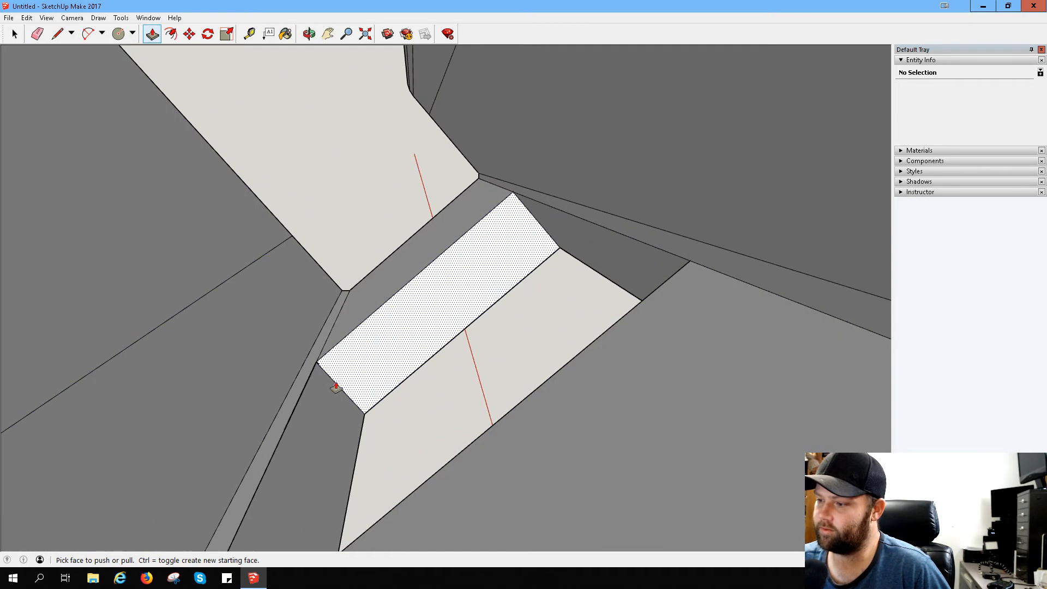
middle_drag(323, 419, 345, 380)
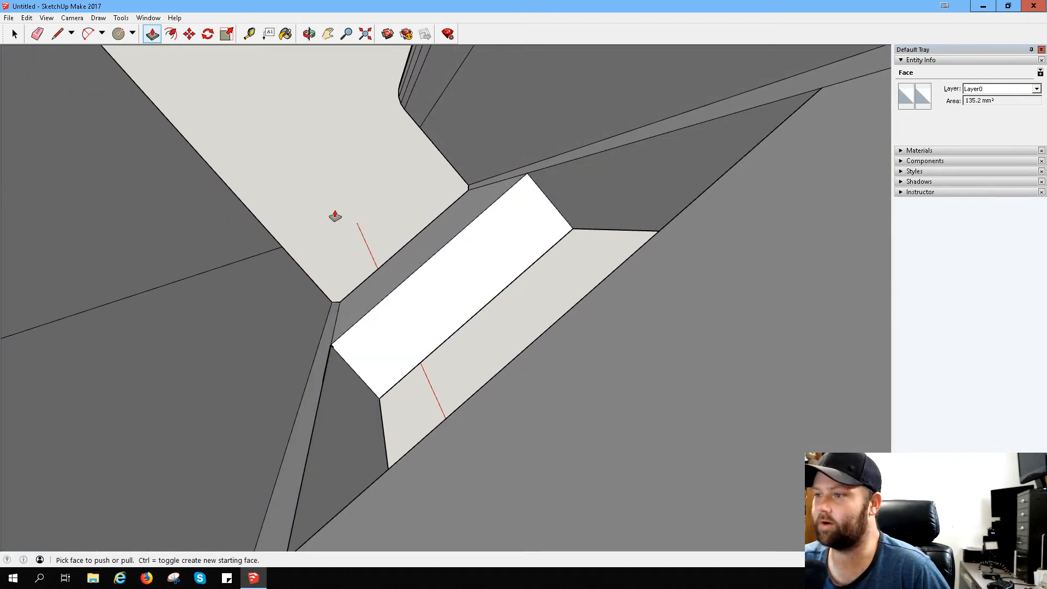
click(245, 39)
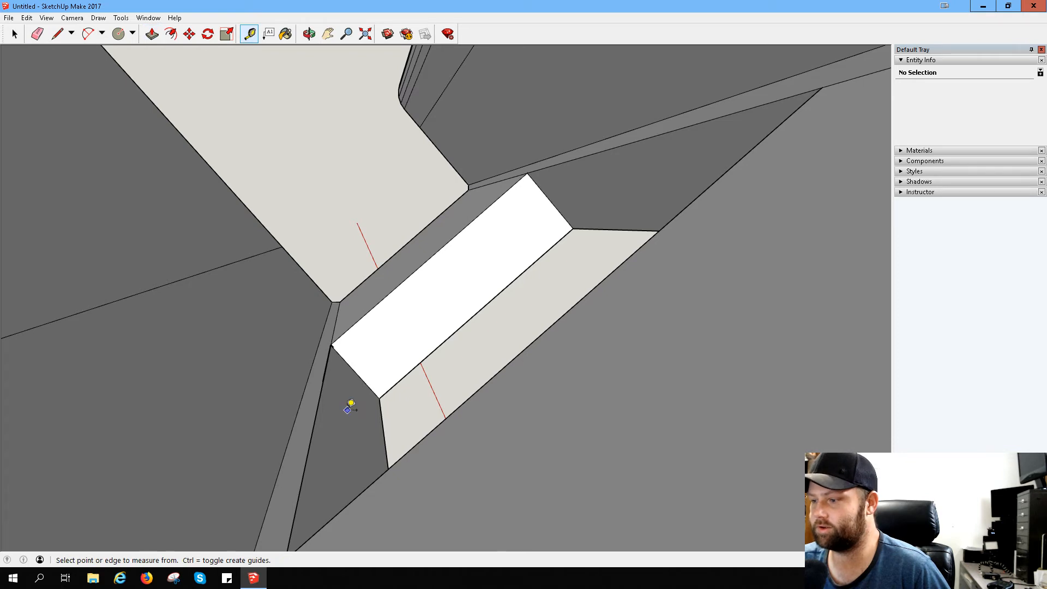
click(316, 414)
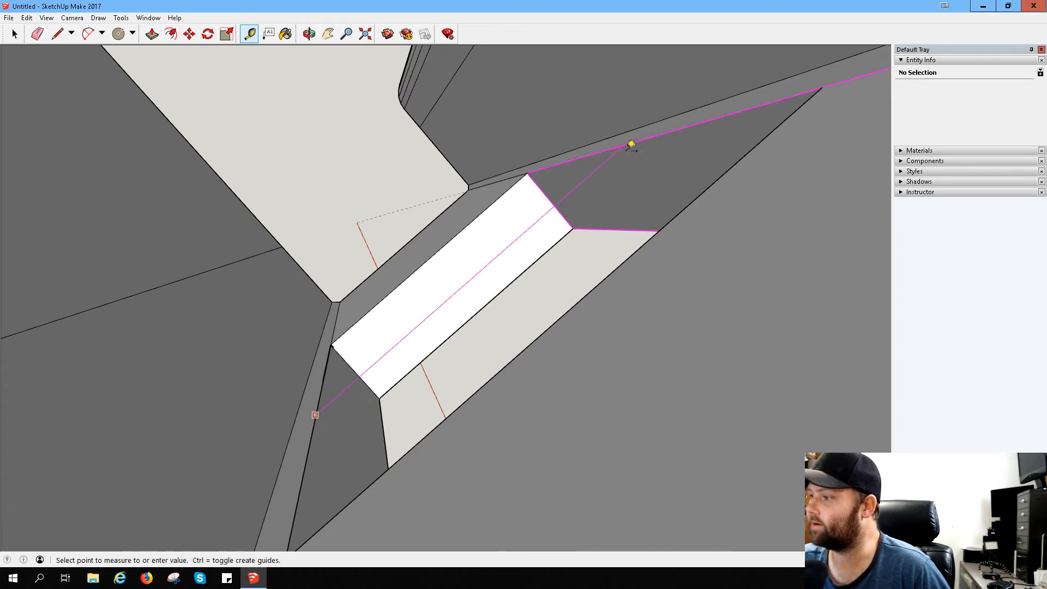
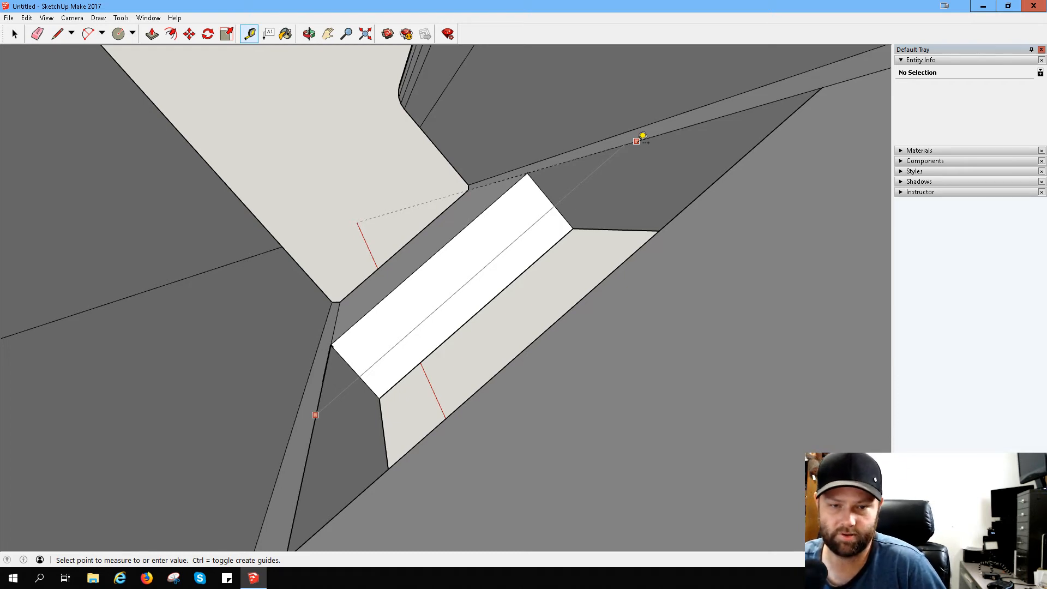
- Examine the slot in the hook's base and the stand's side profile from several angles
scroll(636, 141, down, 2)
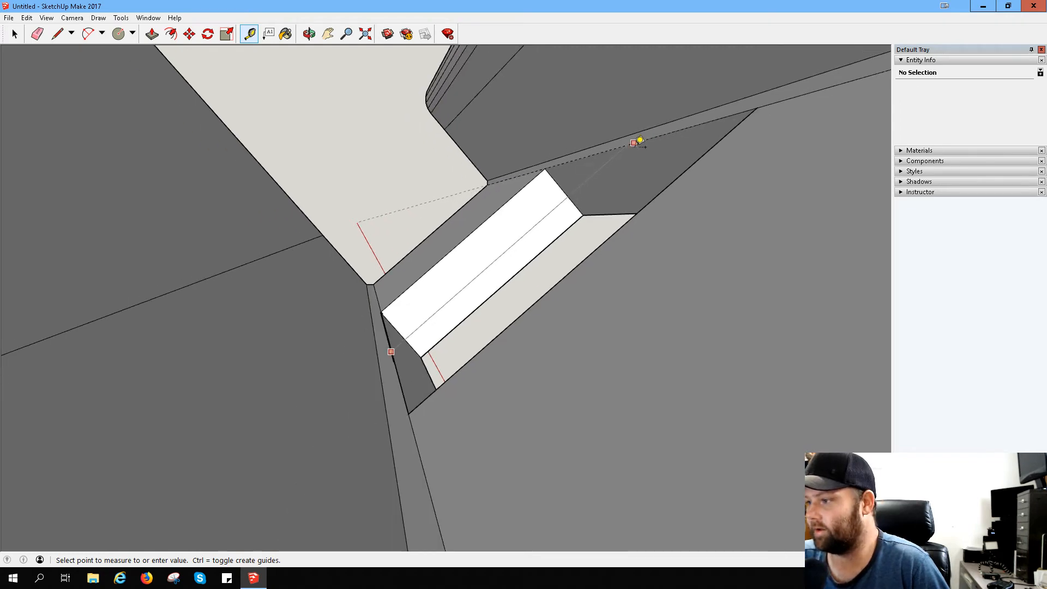
middle_drag(661, 146, 229, 241)
key(t)
scroll(240, 174, down, 2)
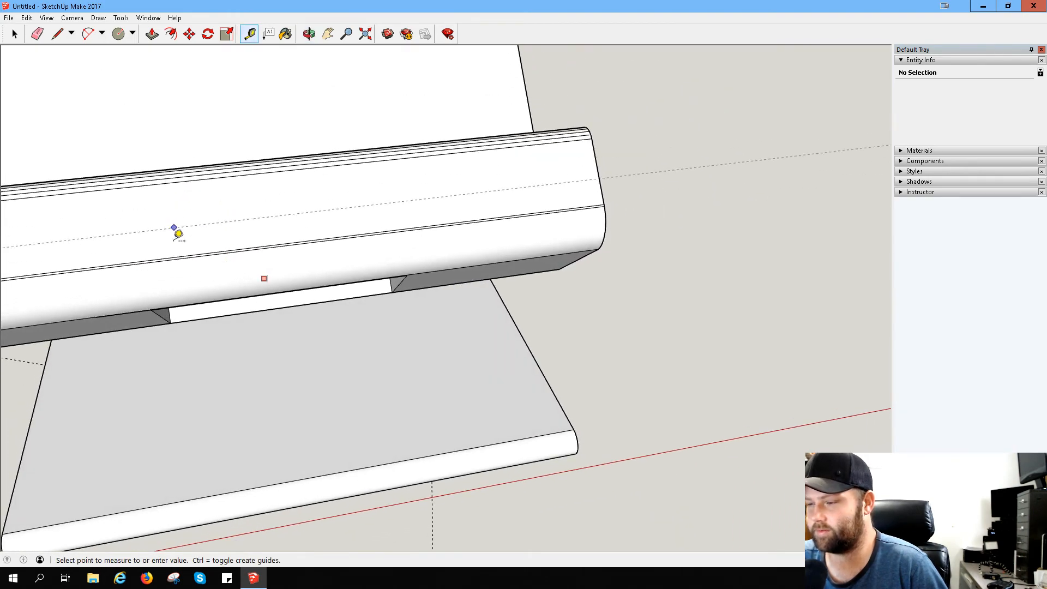
middle_drag(241, 205, 439, 234)
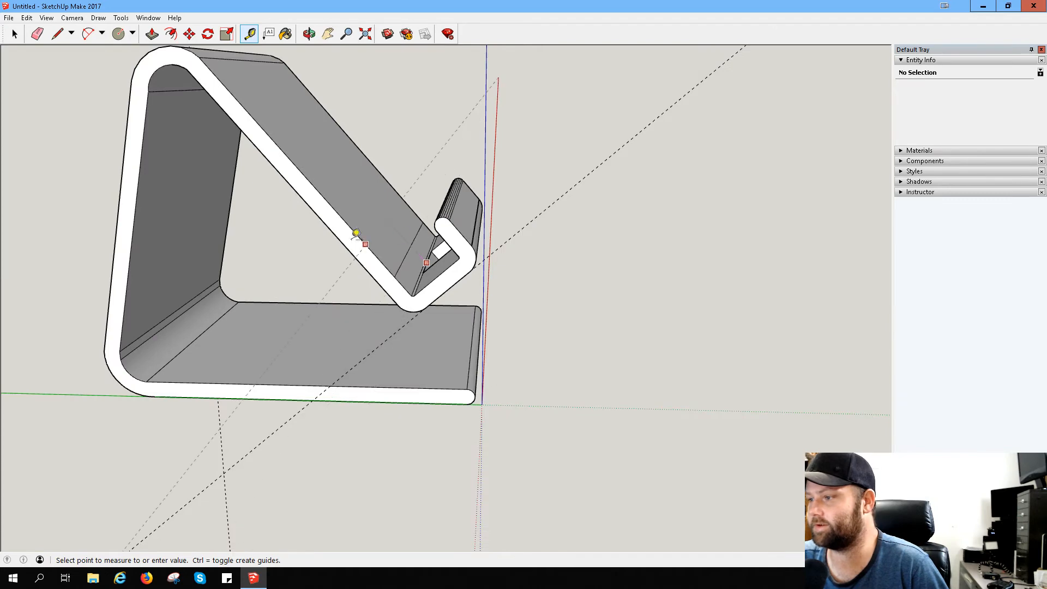
middle_drag(302, 232, 425, 215)
scroll(476, 254, up, 3)
scroll(472, 283, up, 3)
middle_drag(509, 250, 309, 268)
key(t)
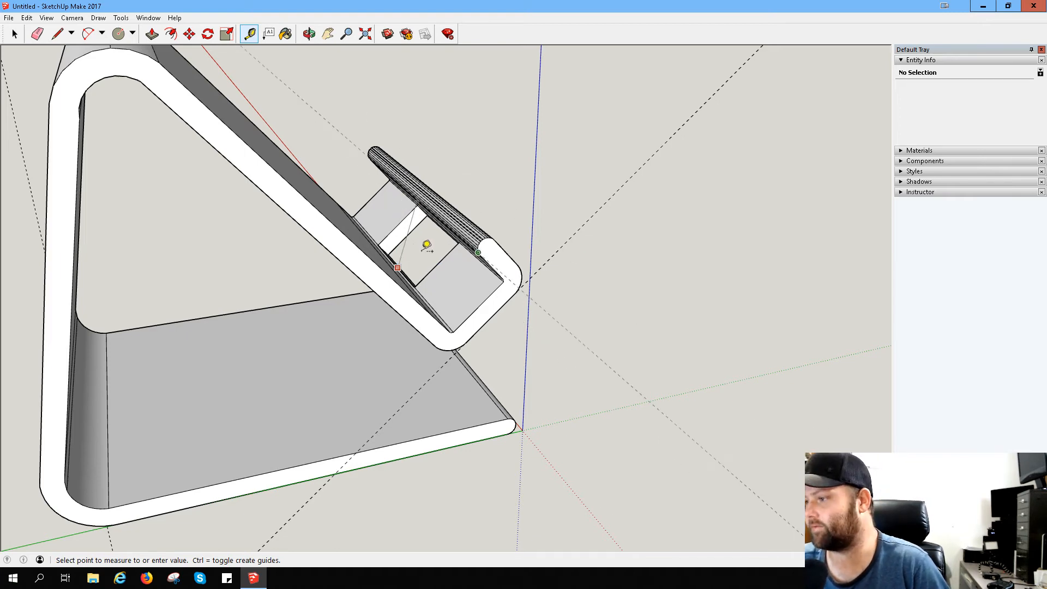
middle_drag(510, 248, 529, 235)
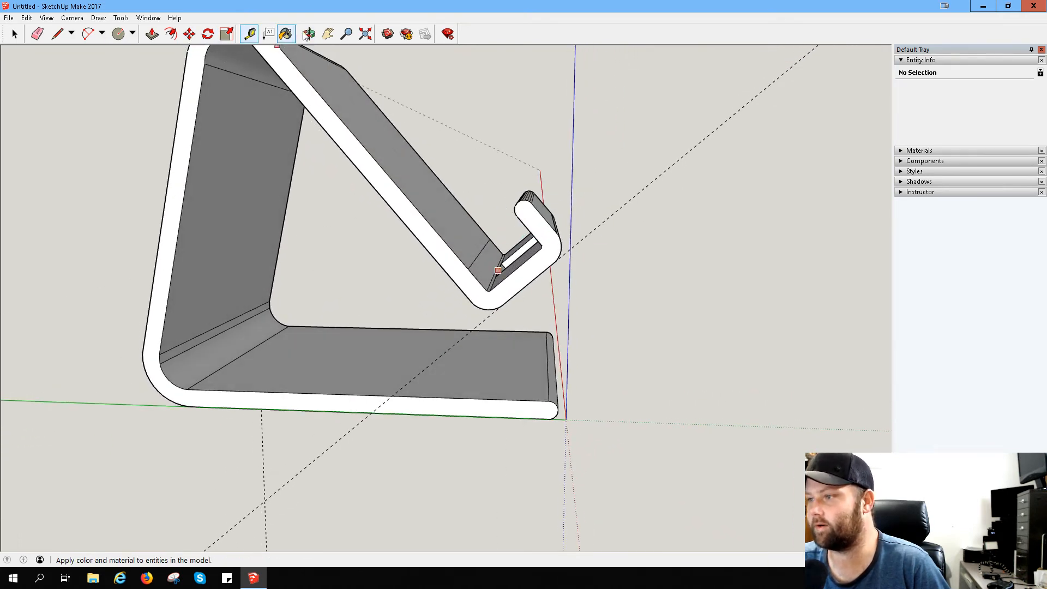
- Place a guide parallel to the sloped panel's side edge, passing through the hook's upturned lip
click(251, 34)
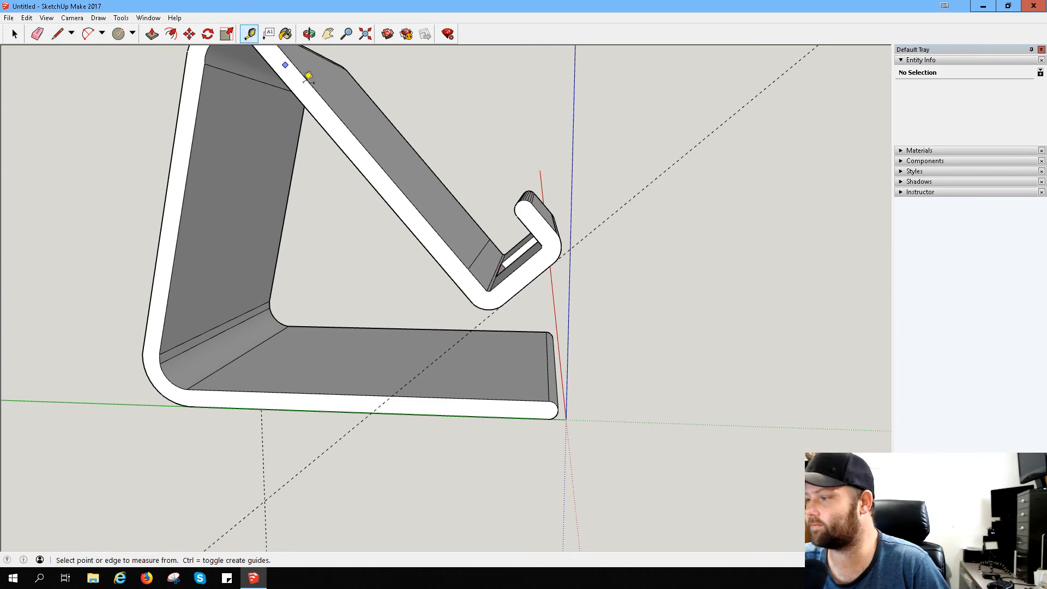
click(478, 279)
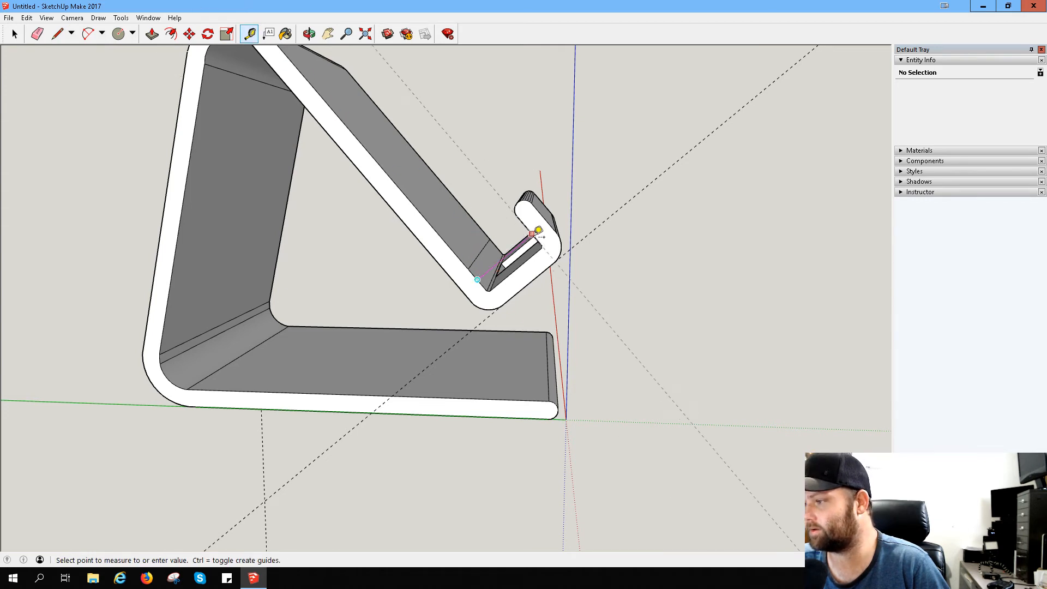
click(536, 229)
mouse_move(248, 140)
middle_down()
mouse_move(250, 129)
mouse_move(402, 187)
mouse_move(320, 213)
mouse_move(348, 181)
middle_up()
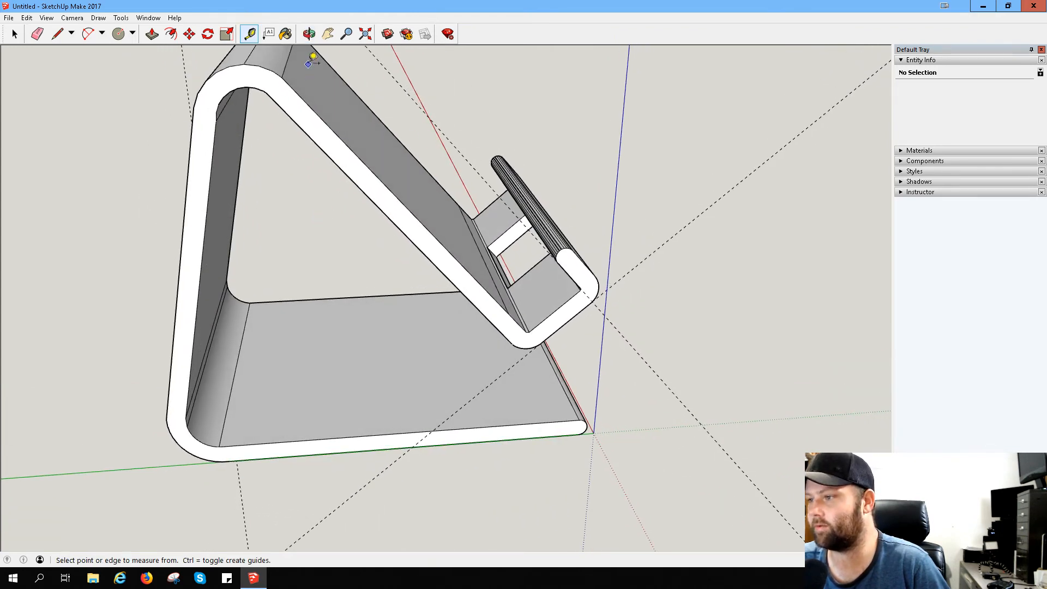
mouse_move(313, 58)
middle_down()
mouse_move(250, 159)
mouse_move(321, 71)
middle_up()
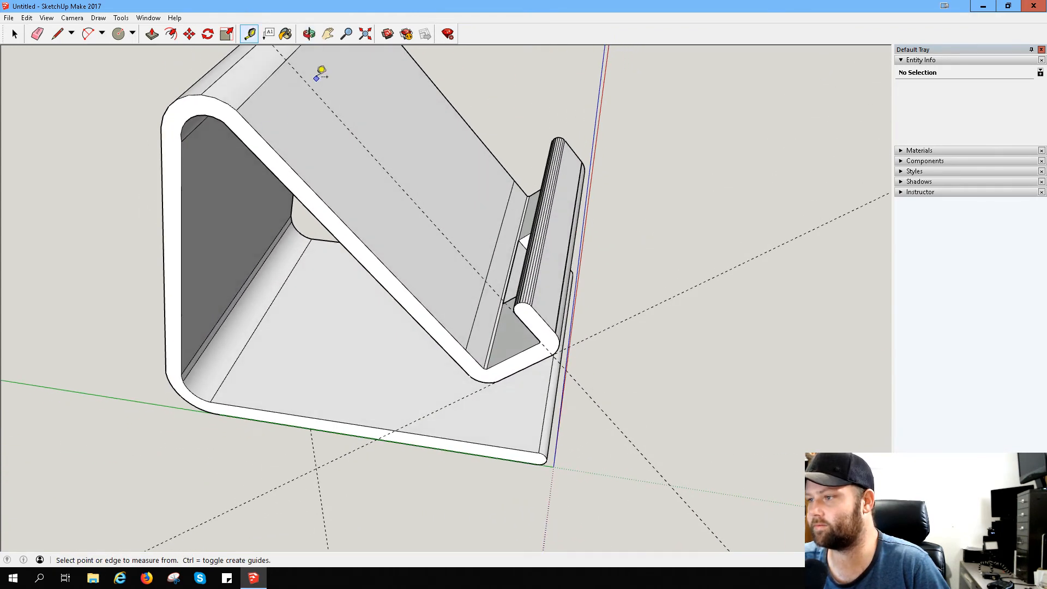
- Draw a vertical line down the centre of the flat back face, from its upper edge's midpoint to its lower edge
click(300, 46)
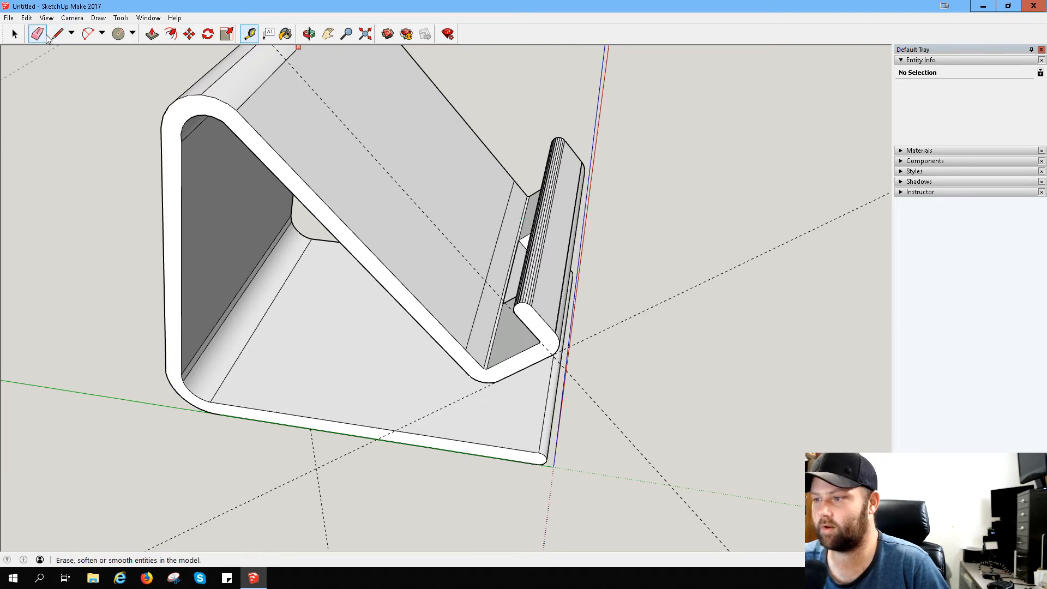
middle_drag(325, 344, 374, 169)
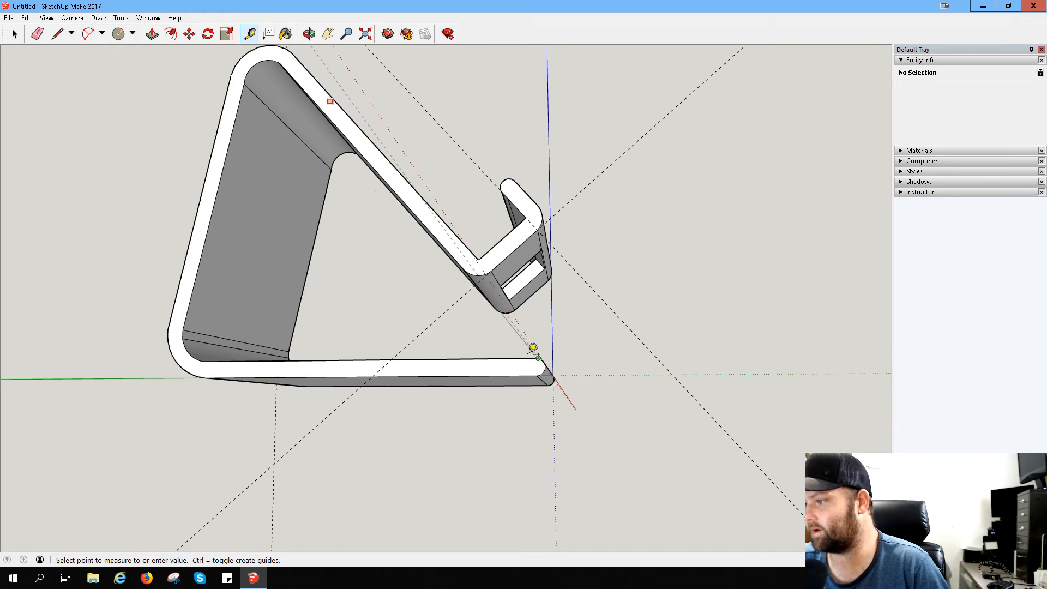
middle_drag(533, 349, 510, 398)
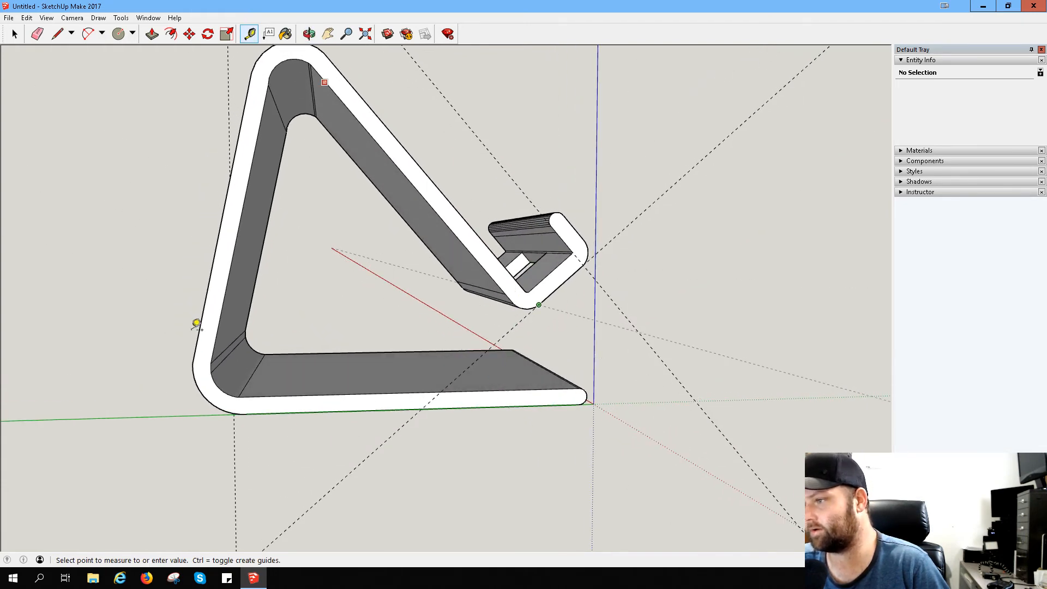
middle_drag(196, 323, 538, 371)
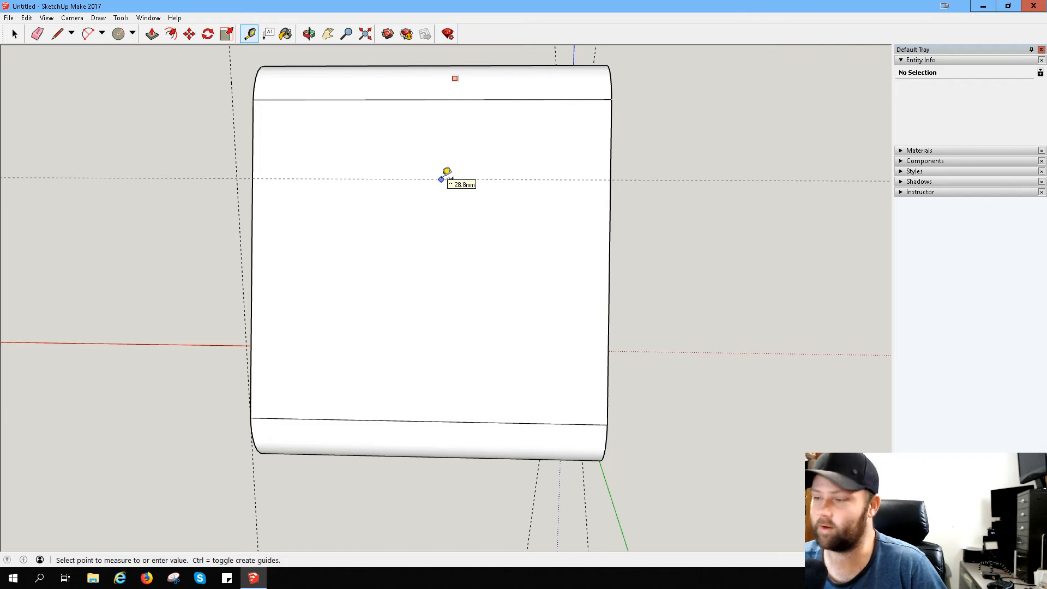
click(57, 34)
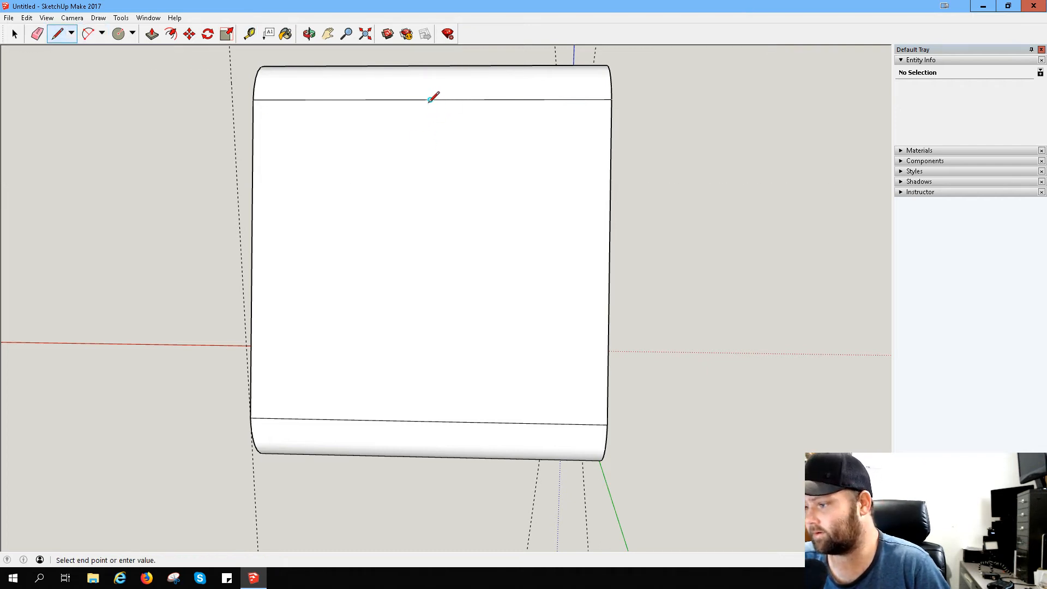
click(427, 421)
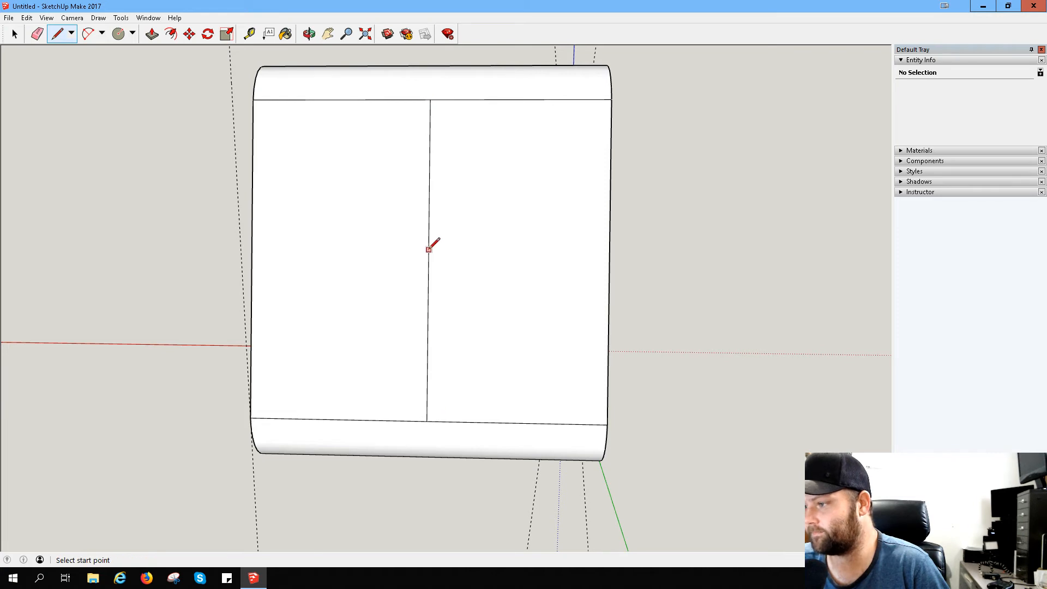
- Draw a circle on the back face, centred on the midpoint of the vertical centre line
click(118, 34)
click(428, 261)
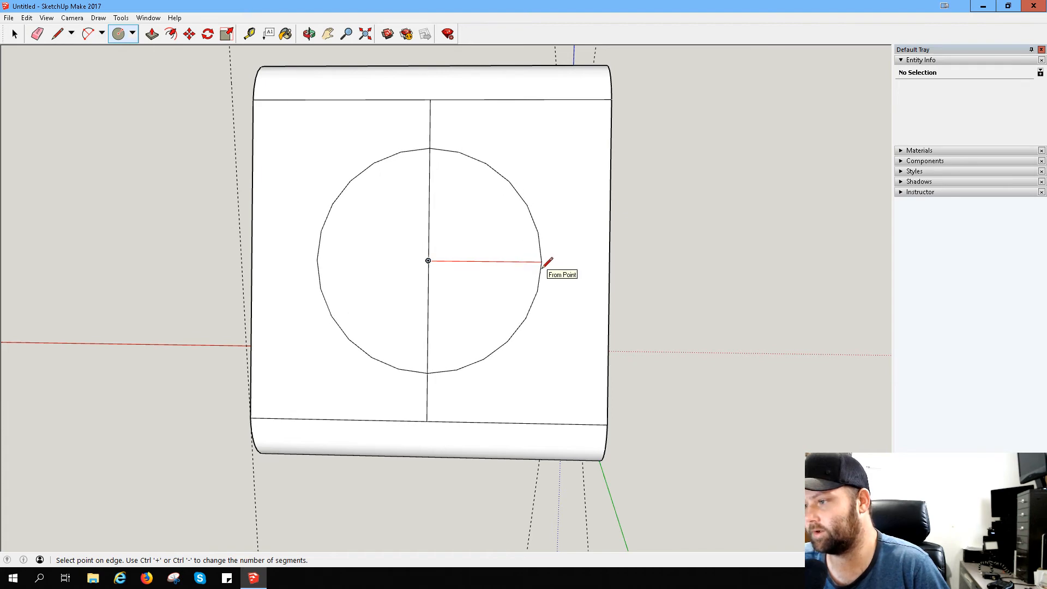
click(543, 262)
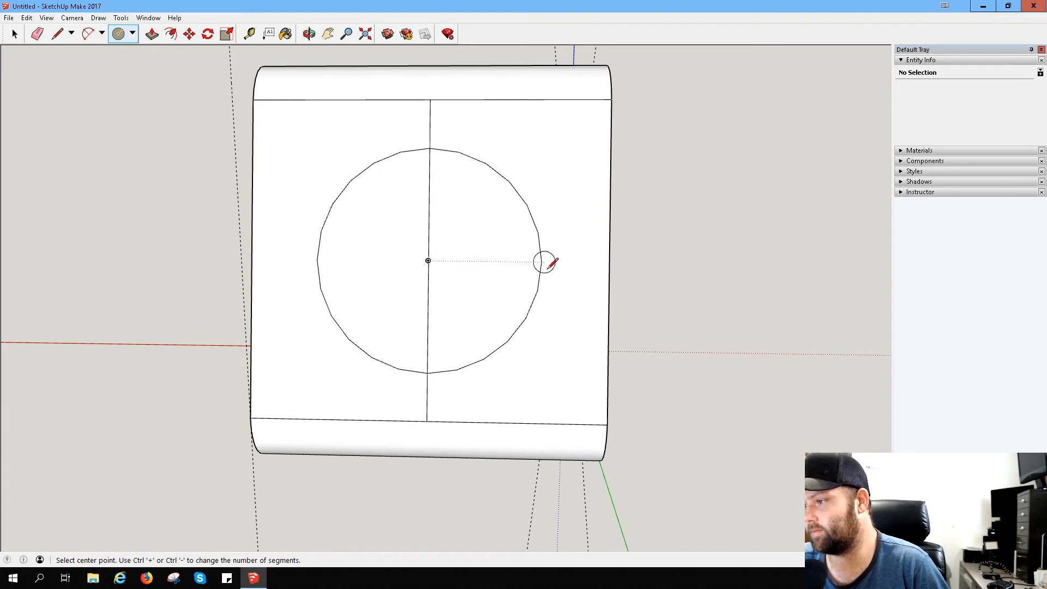
middle_drag(545, 259, 175, 313)
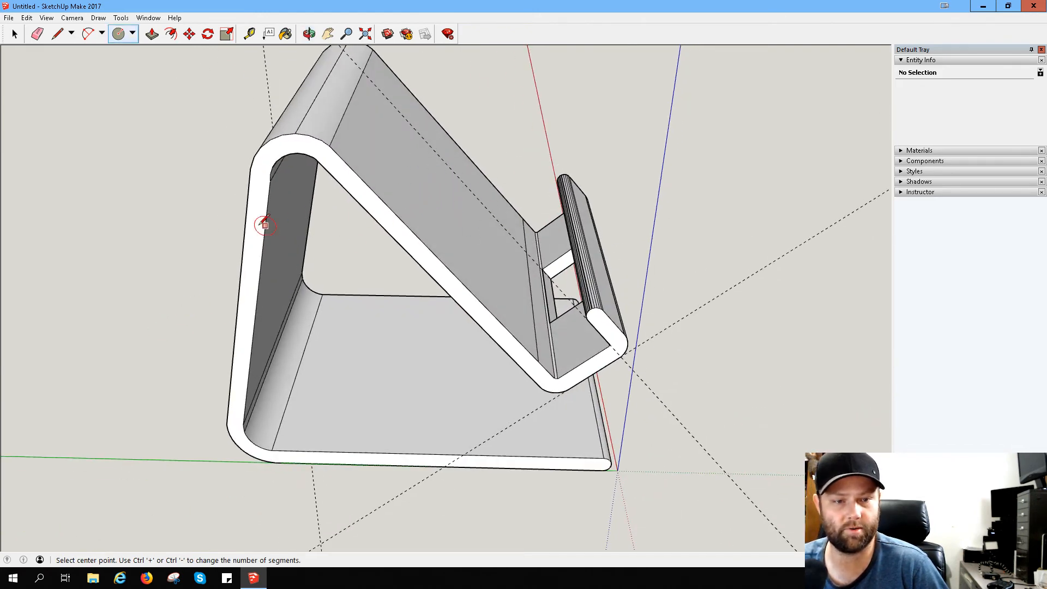
middle_drag(265, 225, 584, 95)
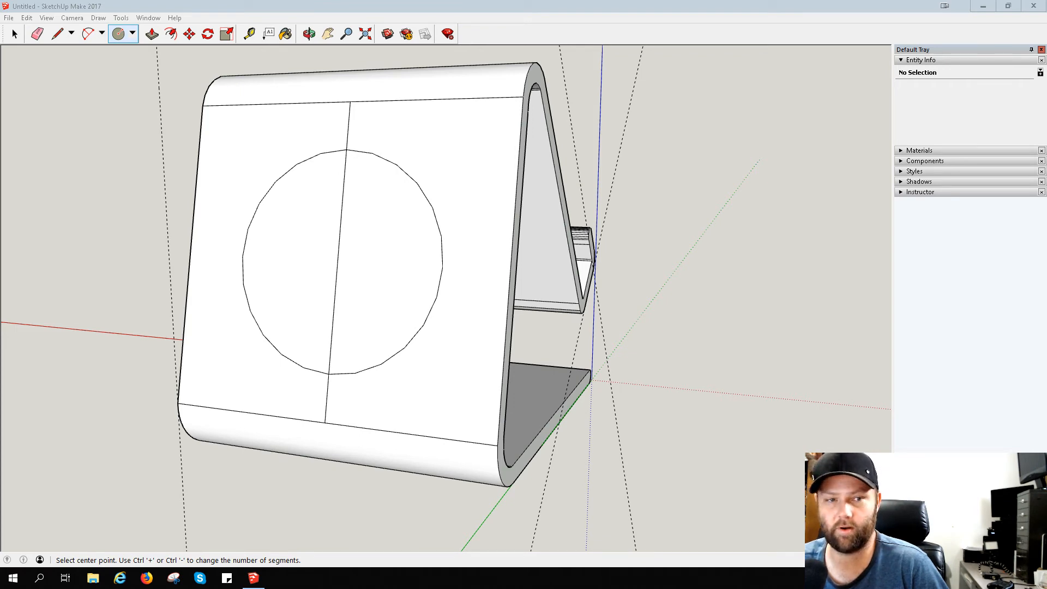
- Switch to Firefox, check the hole in the stand's back on the Amazon product photo, and return to SketchUp
drag(0, 7, 73, 2)
mouse_move(17, 295)
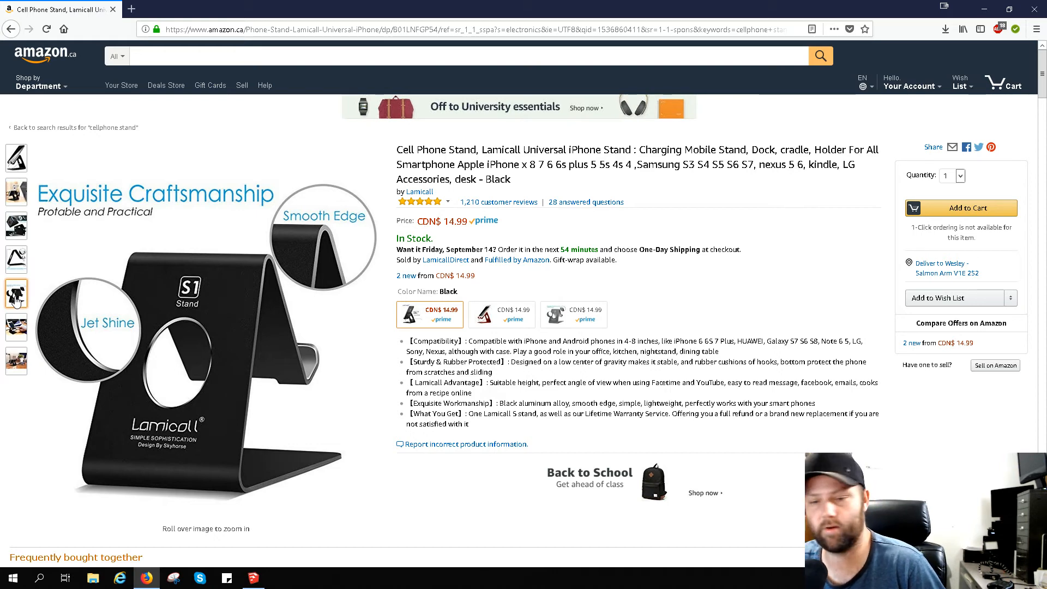
mouse_move(81, 299)
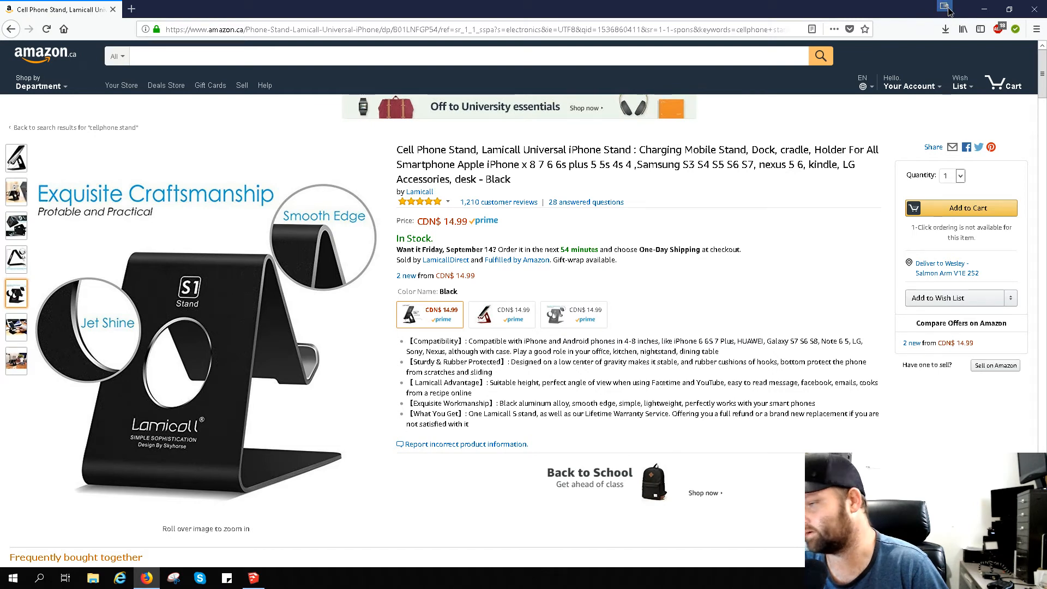
key(alt+Tab)
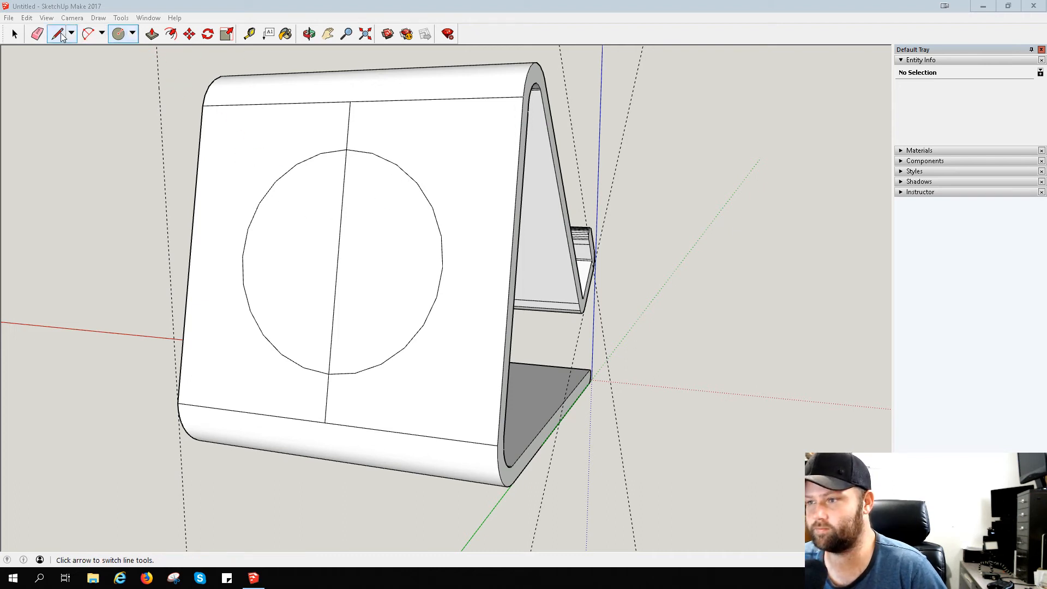
- Undo the circle on the back face
middle_drag(379, 123, 509, 175)
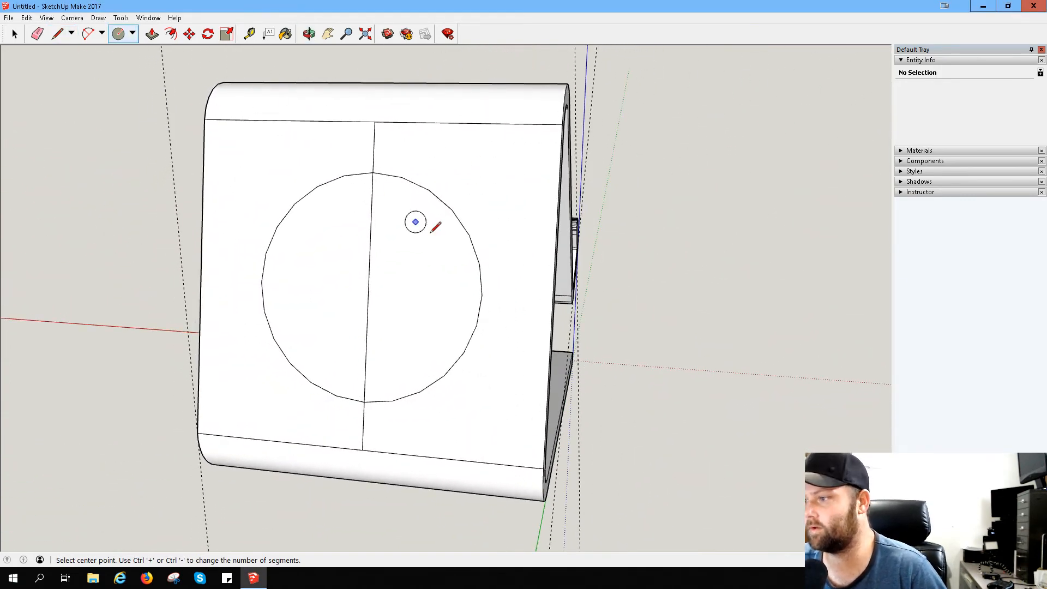
key(ctrl+z)
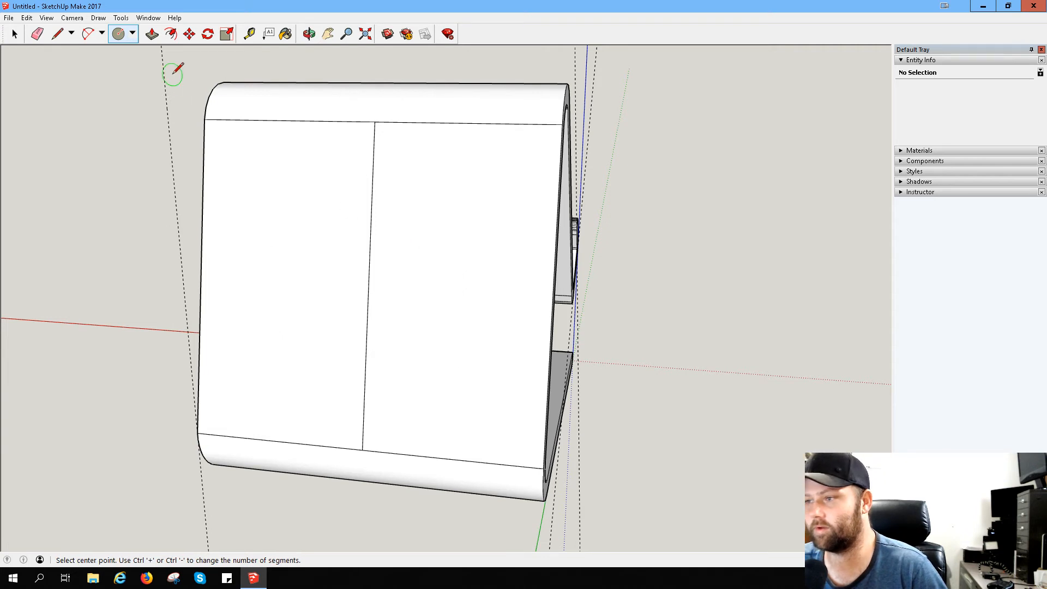
click(368, 288)
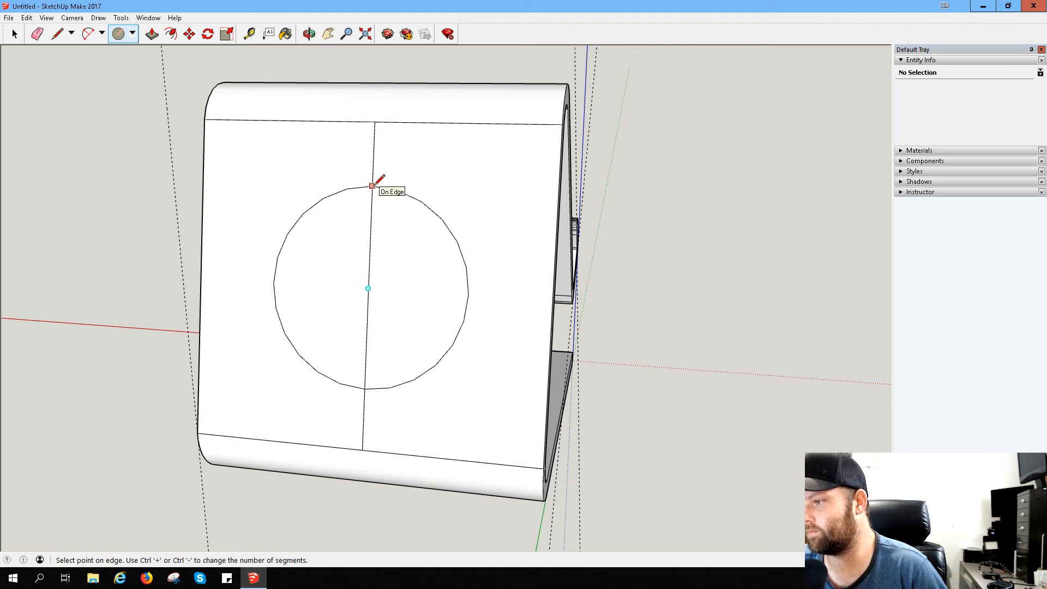
- Divide the upper half of the back face into four equal bands with horizontal lines from the centre line to one side edge
click(56, 34)
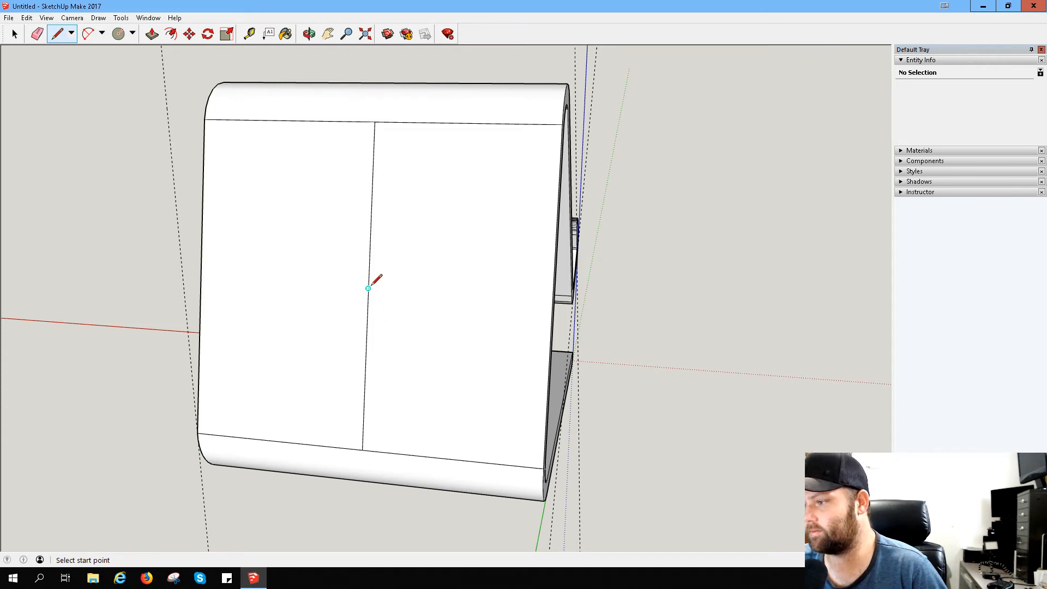
click(201, 278)
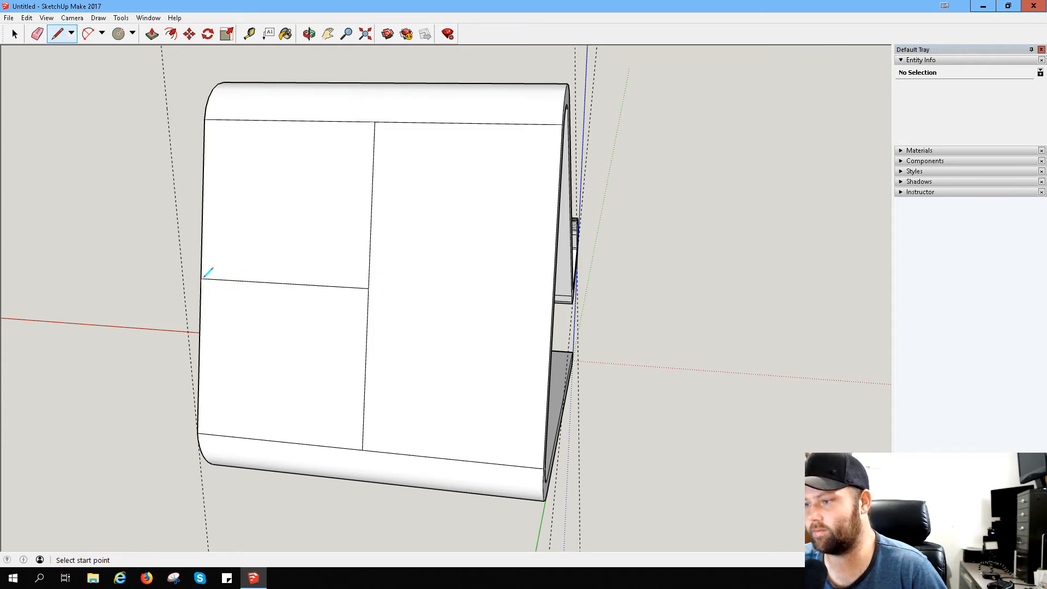
click(371, 205)
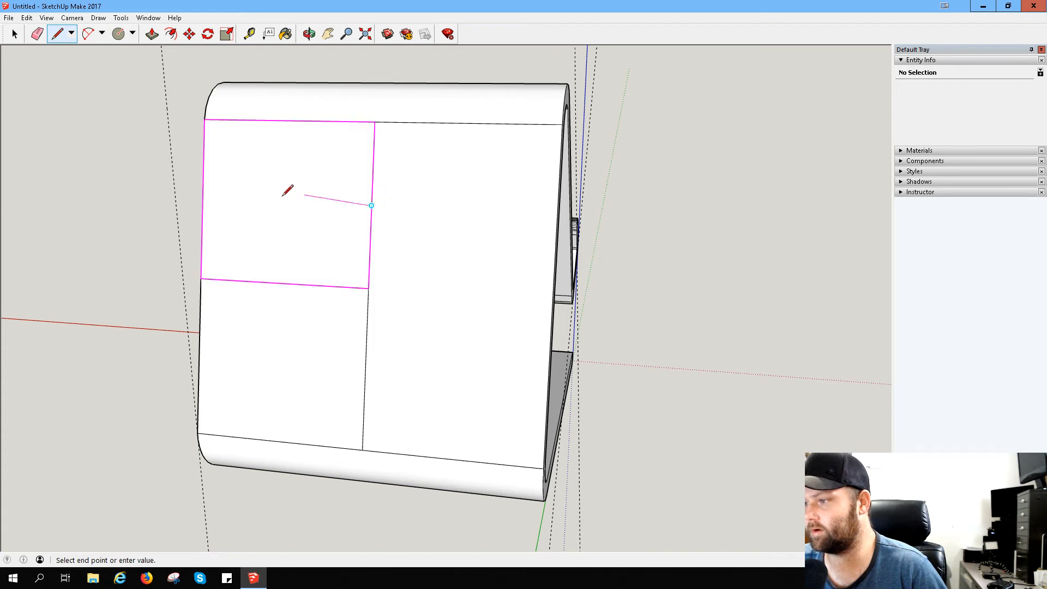
click(202, 200)
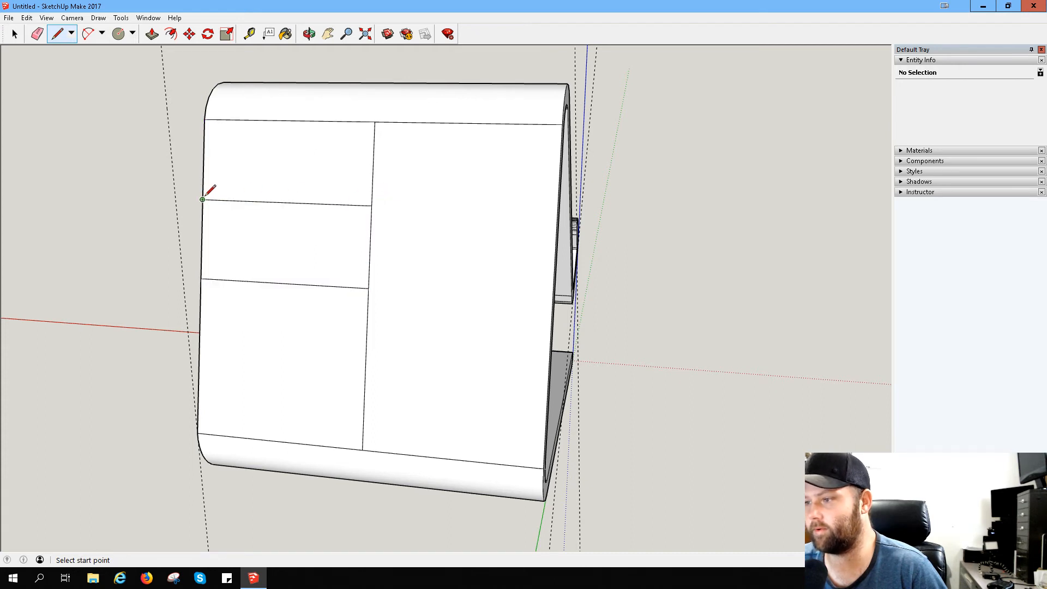
click(373, 163)
click(204, 159)
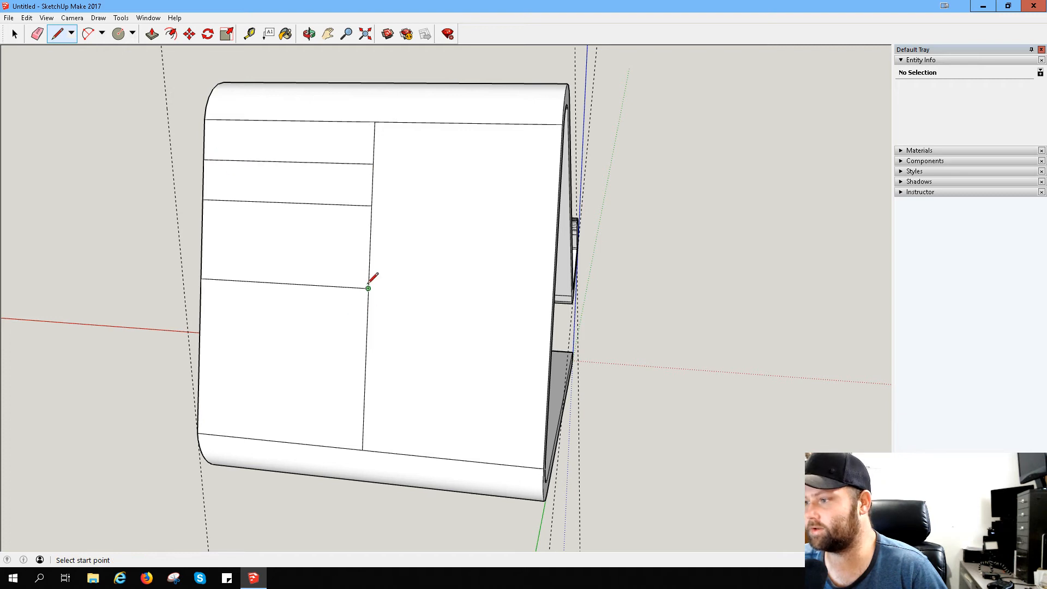
click(370, 247)
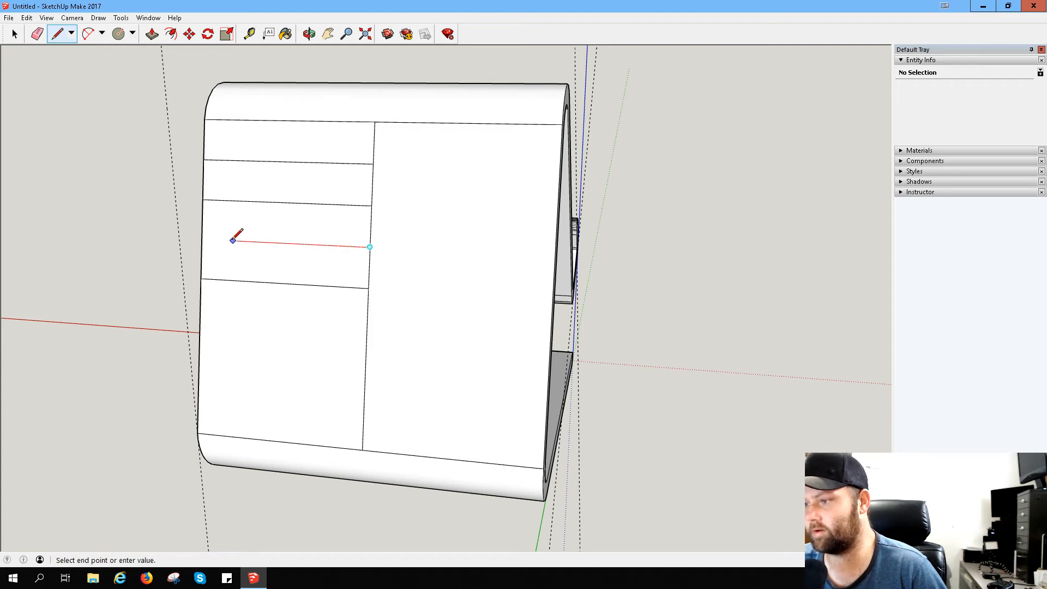
click(203, 239)
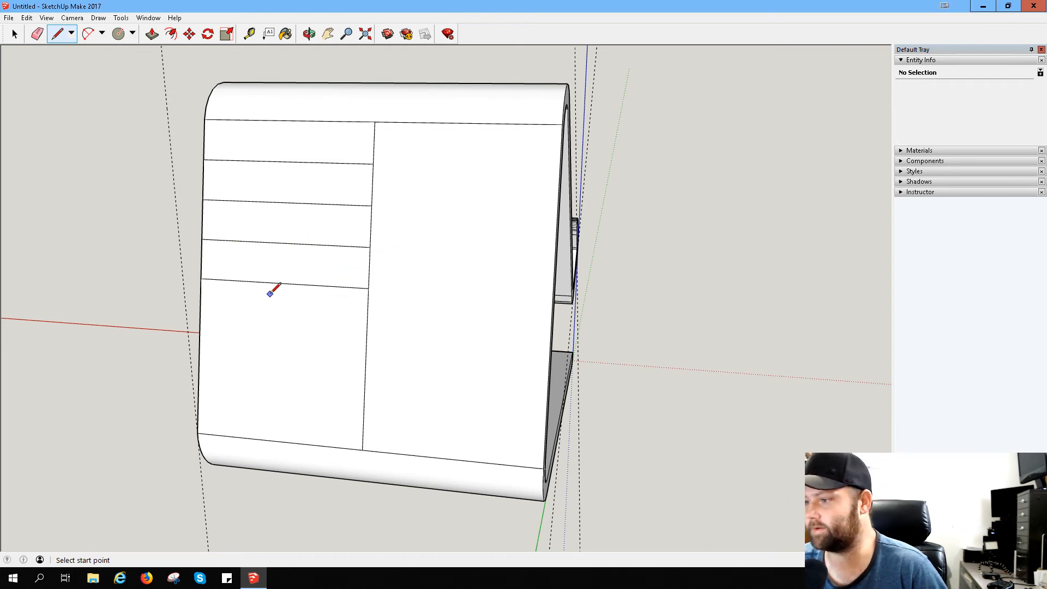
- Draw a circle centred on the centre line's midpoint, with its radius reaching the uppermost dividing line's endpoint
click(118, 34)
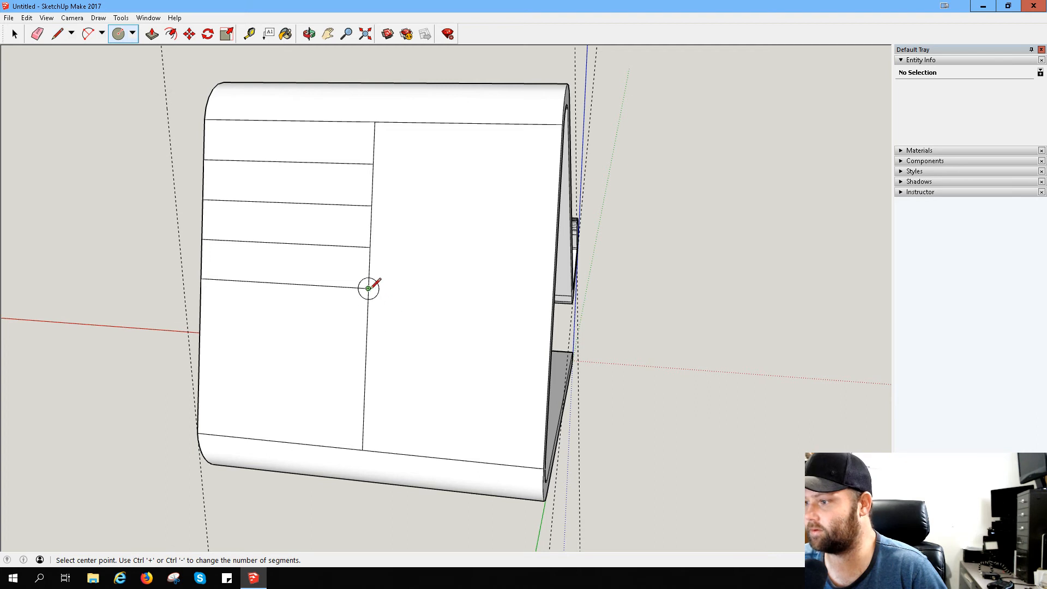
click(369, 288)
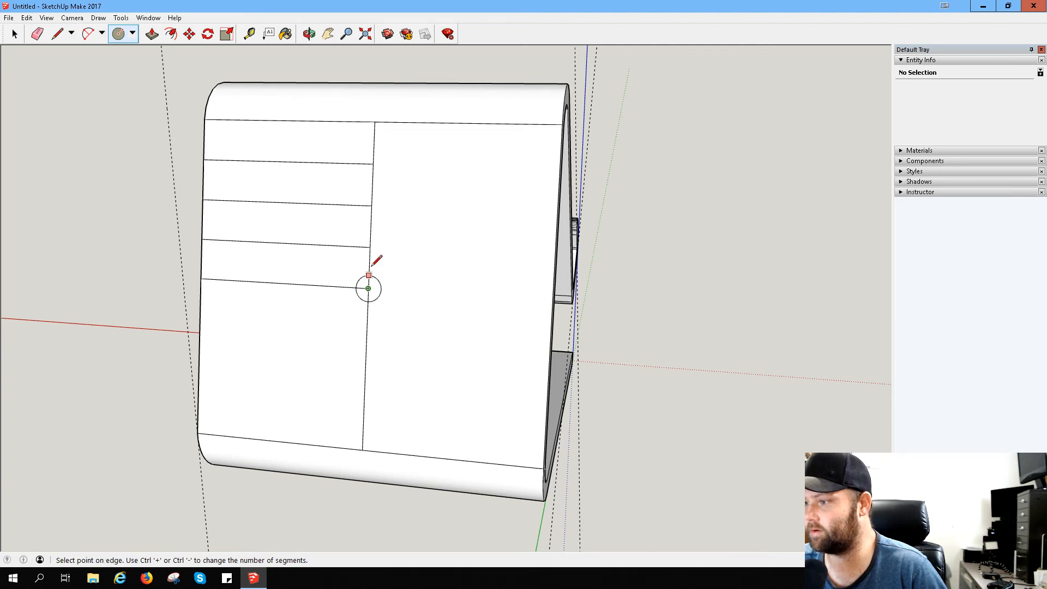
click(373, 163)
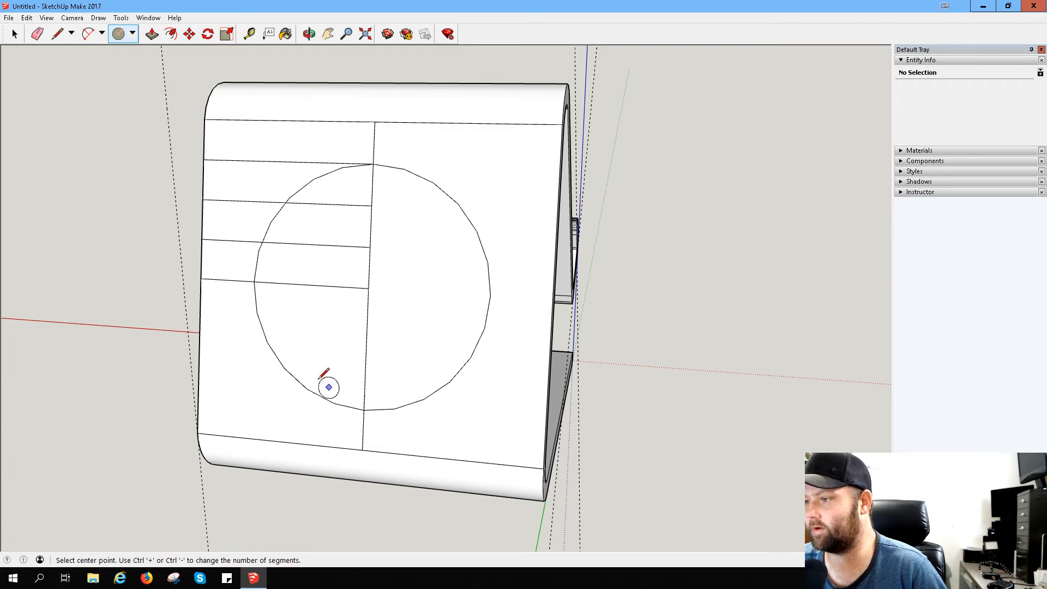
- Erase the centre line and the horizontal dividing lines inside and around the circle on the back face
click(37, 34)
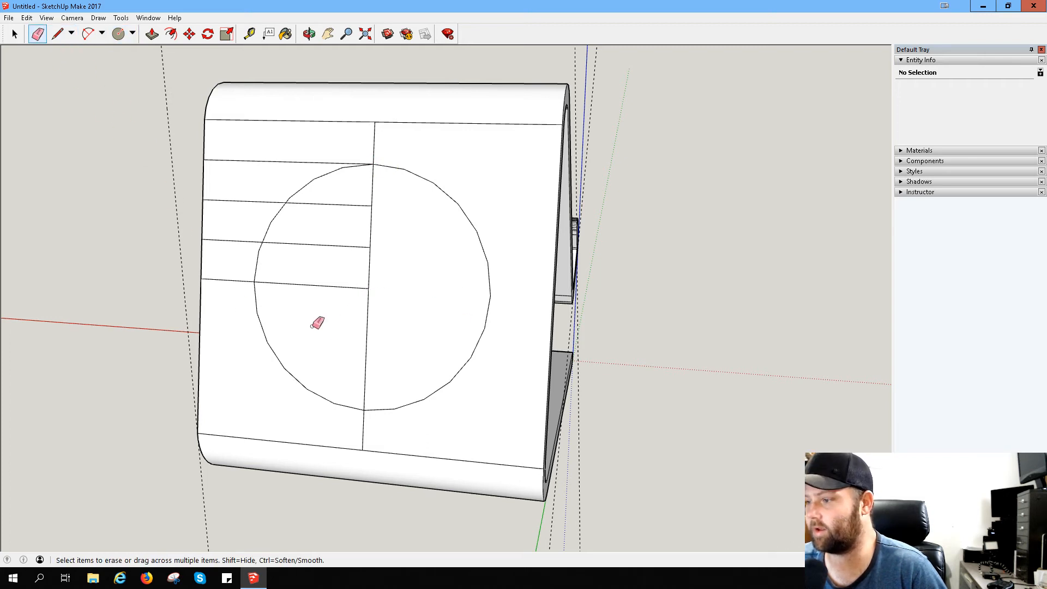
mouse_move(358, 319)
mouse_down()
mouse_move(378, 214)
mouse_move(329, 179)
mouse_up()
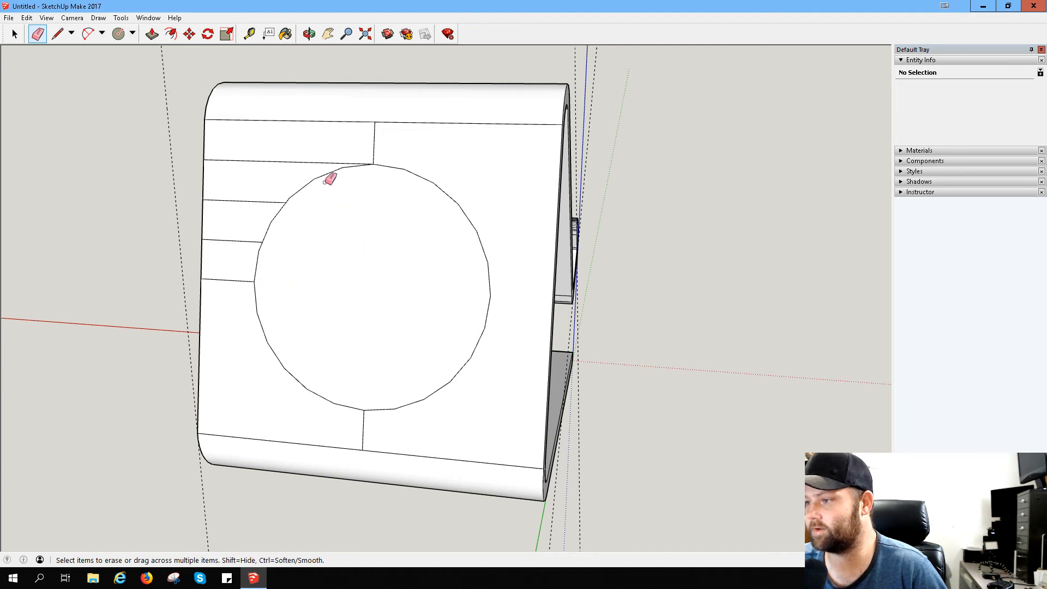
drag(378, 139, 275, 172)
drag(237, 268, 239, 293)
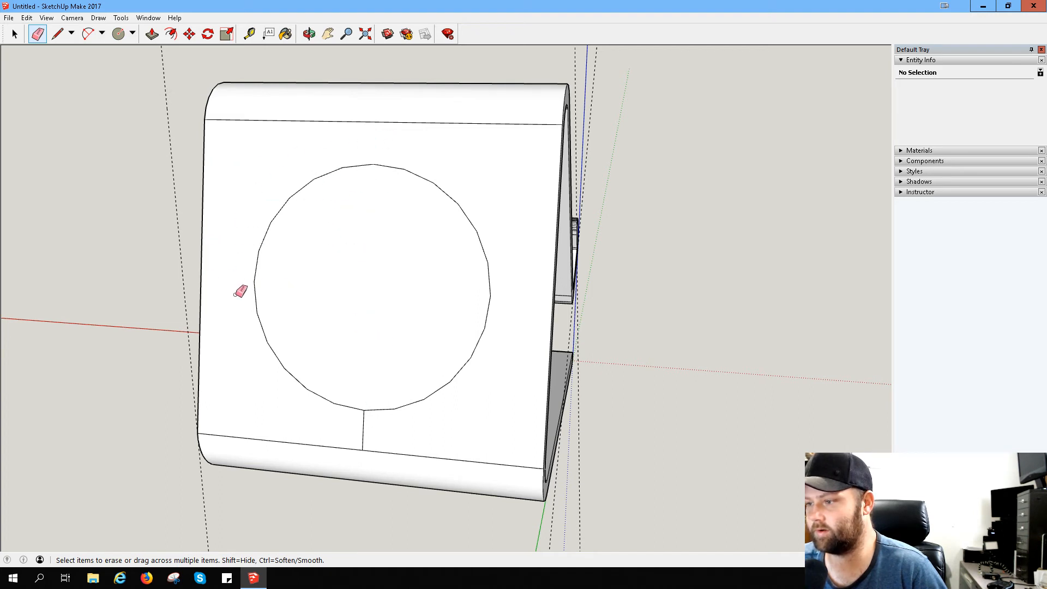
- Push the circular face inward through the thickness of the back panel
click(152, 33)
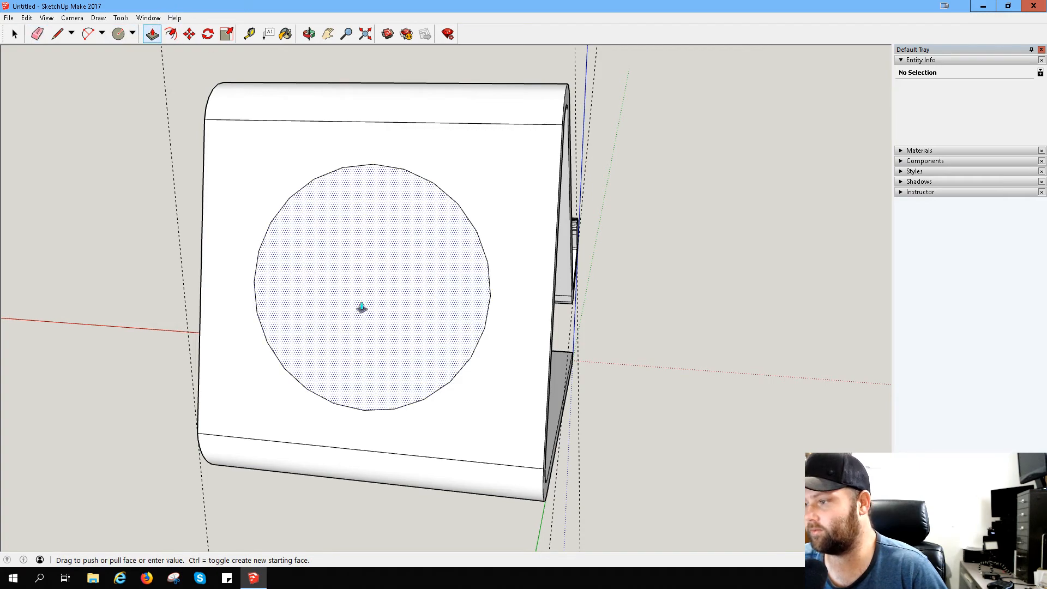
click(373, 308)
click(382, 309)
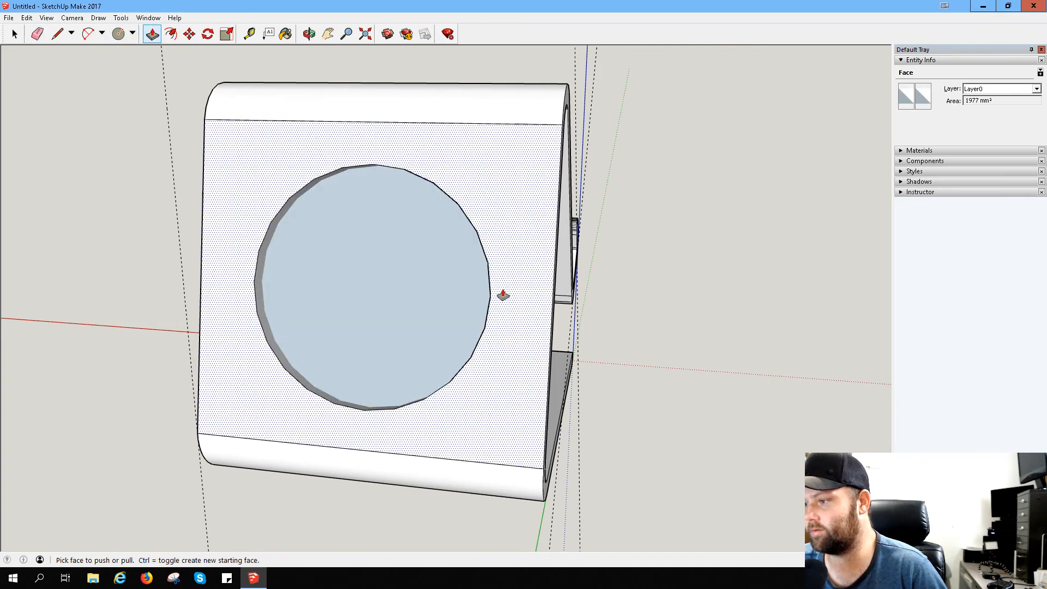
- Try to push/pull the circle on the back panel's inner face, working from both sides of the stand
middle_drag(572, 299, 111, 248)
click(303, 272)
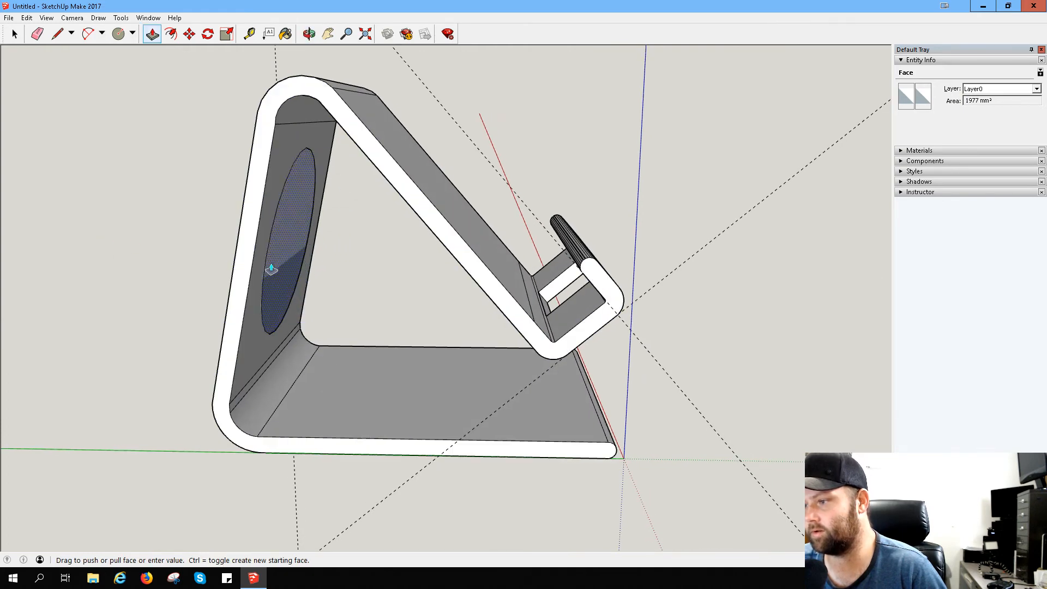
click(271, 267)
middle_drag(121, 257, 849, 294)
click(609, 295)
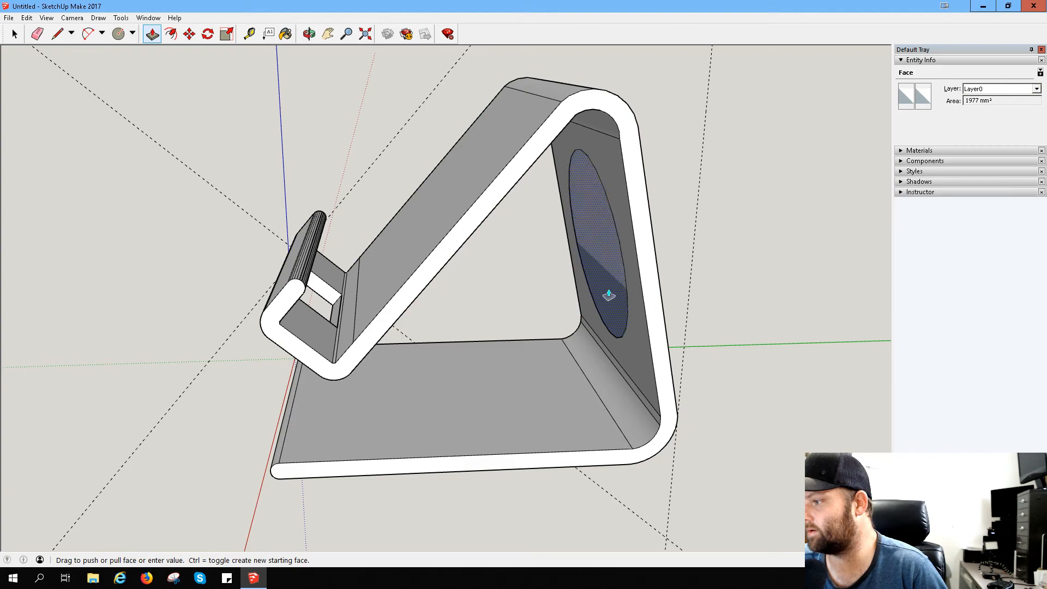
click(610, 295)
middle_drag(722, 273, 273, 341)
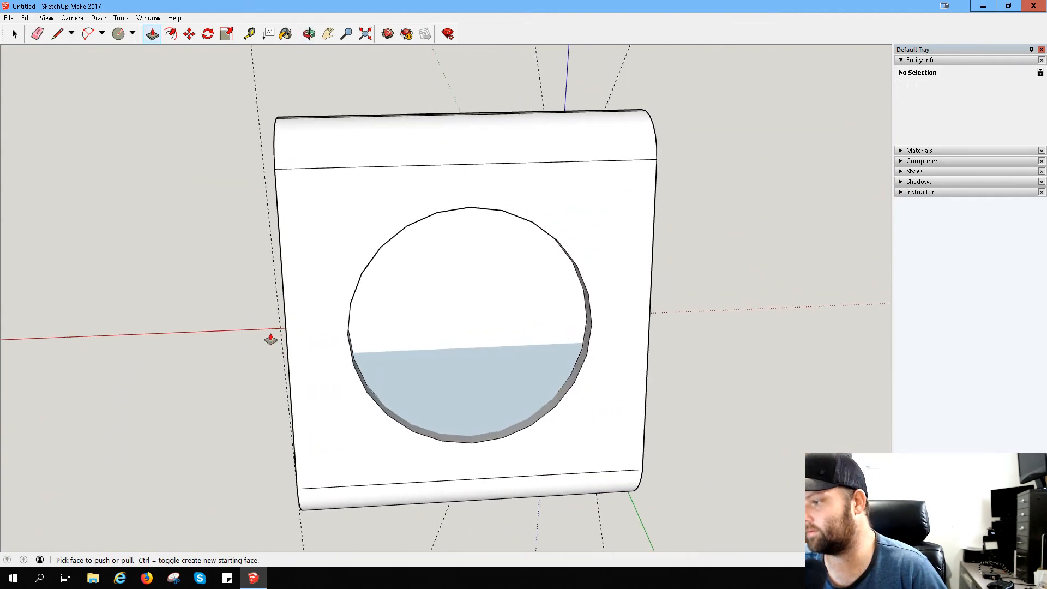
- Undo the push of the circle and push the circular face into the back panel again, to its inner surface
scroll(468, 361, up, 5)
middle_drag(468, 361, 192, 310)
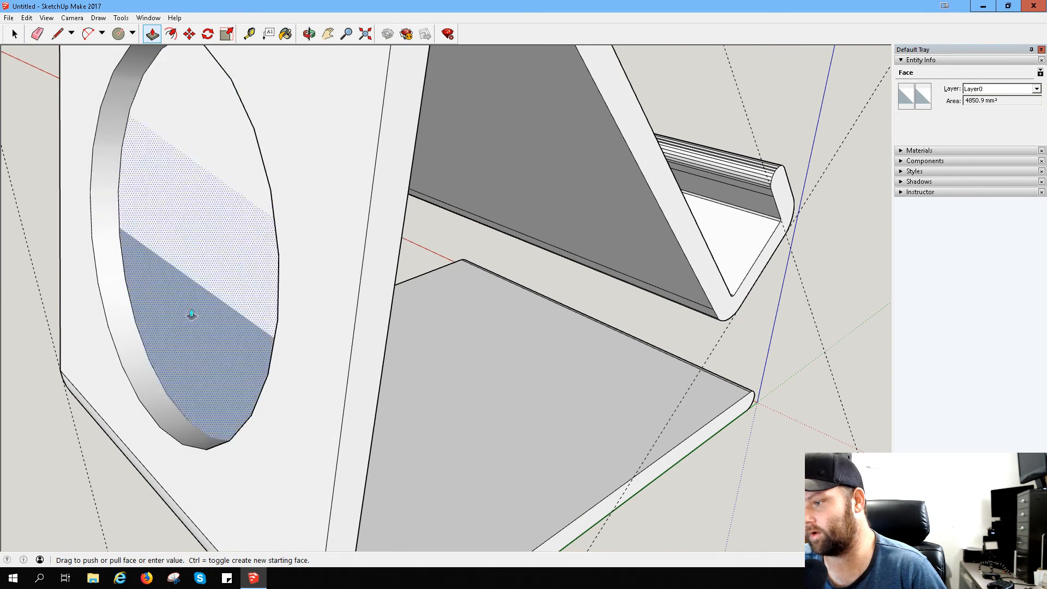
click(190, 315)
key(ctrl+z)
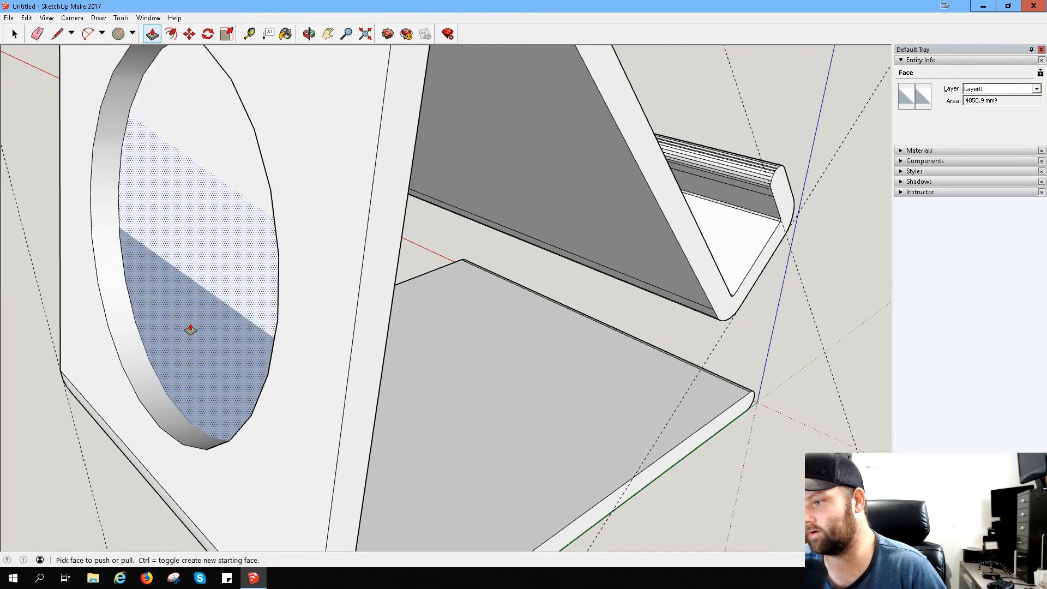
click(191, 329)
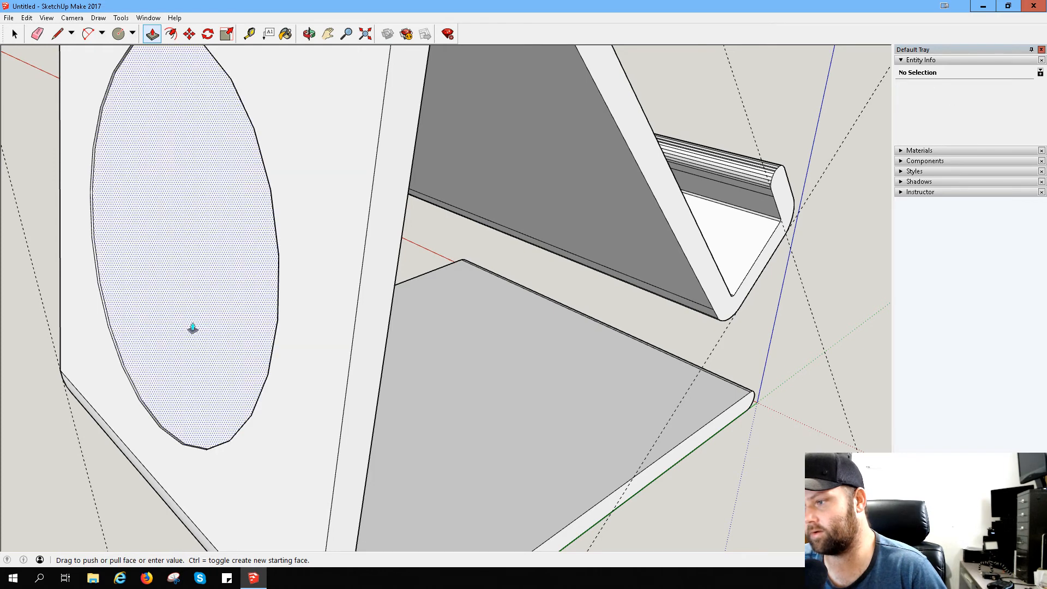
click(217, 329)
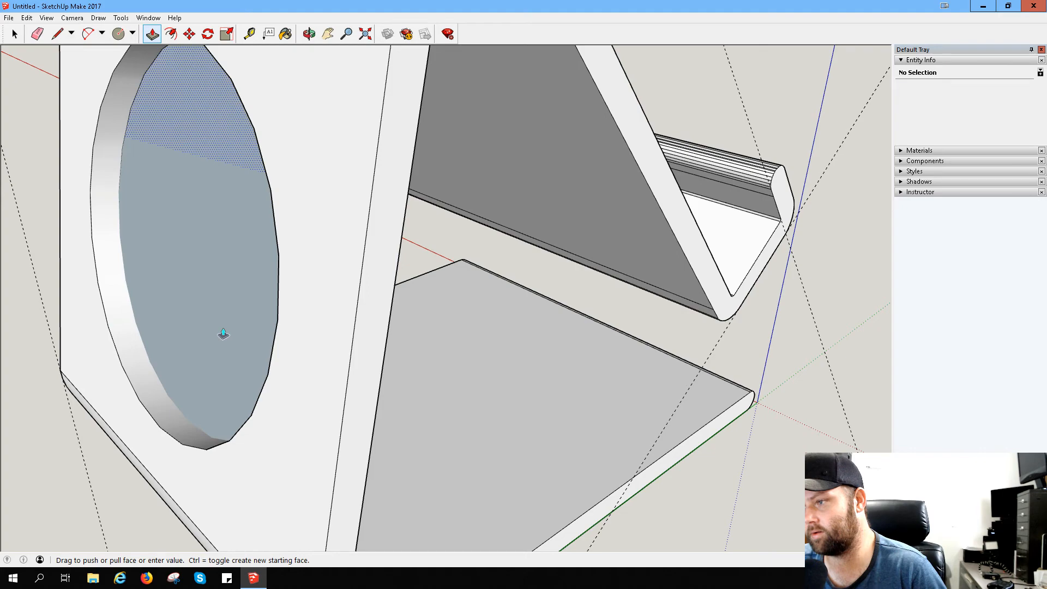
click(223, 334)
- Try erasing the circular face on the back panel's inner side, and undo the last change
mouse_move(225, 318)
middle_down()
mouse_move(132, 299)
mouse_move(19, 248)
mouse_move(182, 192)
middle_up()
right_click(182, 192)
click(203, 211)
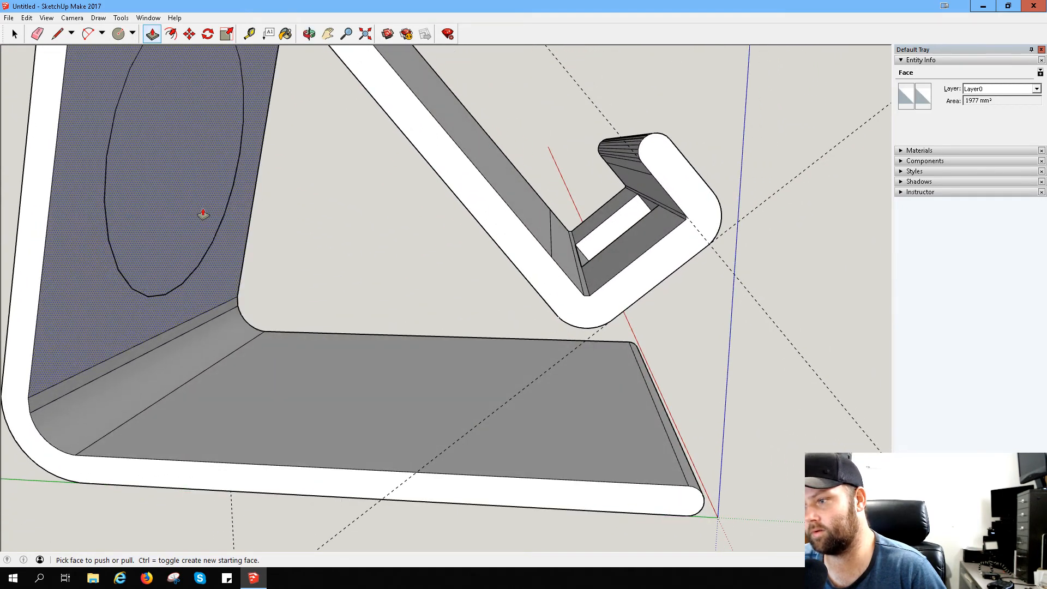
right_click(159, 192)
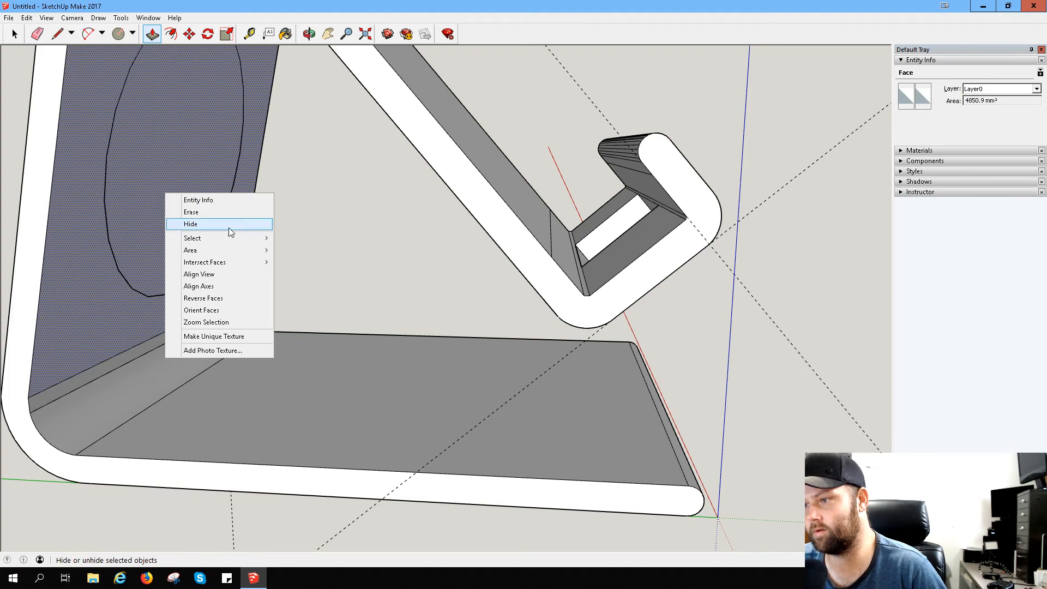
click(93, 291)
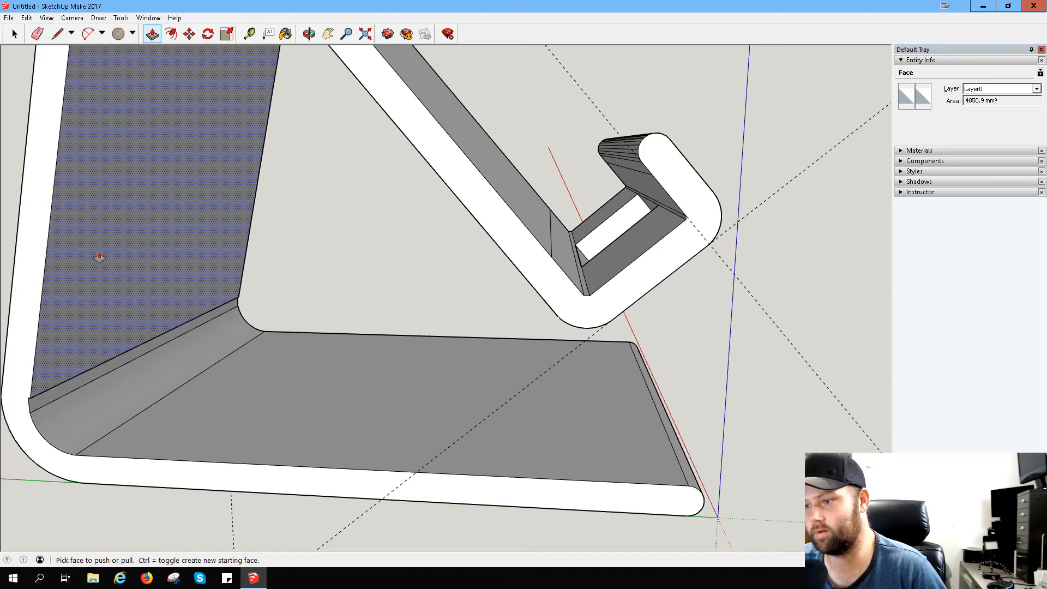
key(ctrl+z)
- Erase the inner face of the back panel that covers the circular hole
middle_drag(89, 283, 494, 318)
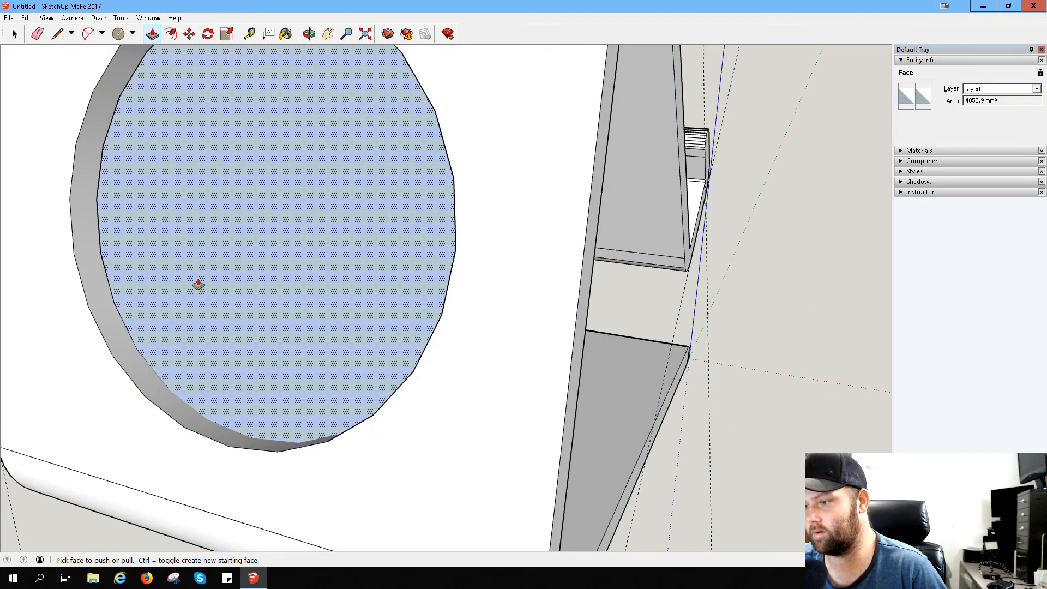
right_click(214, 283)
click(246, 300)
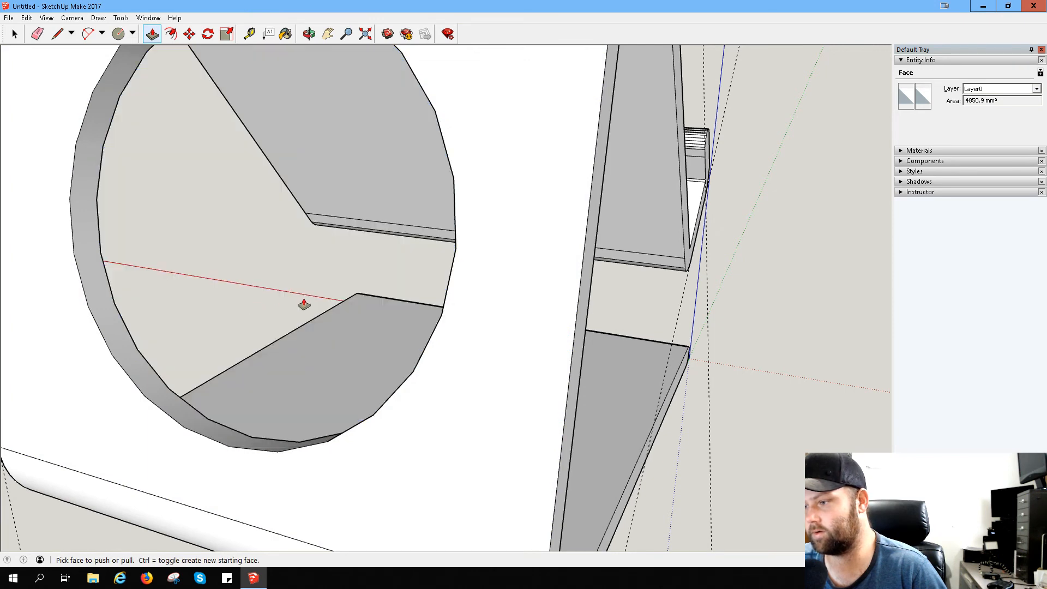
middle_drag(304, 304, 10, 218)
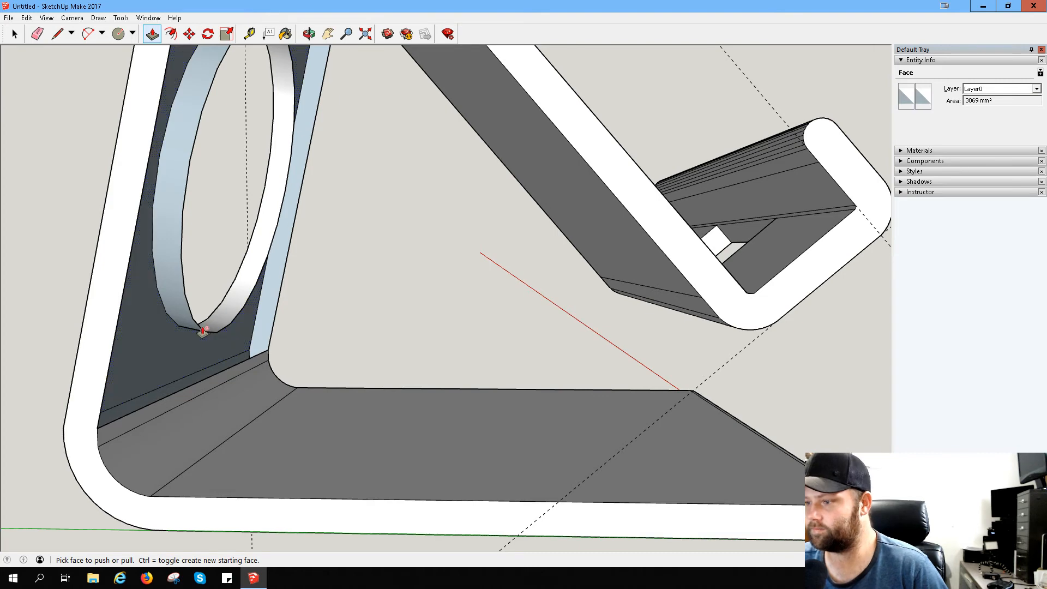
key(l)
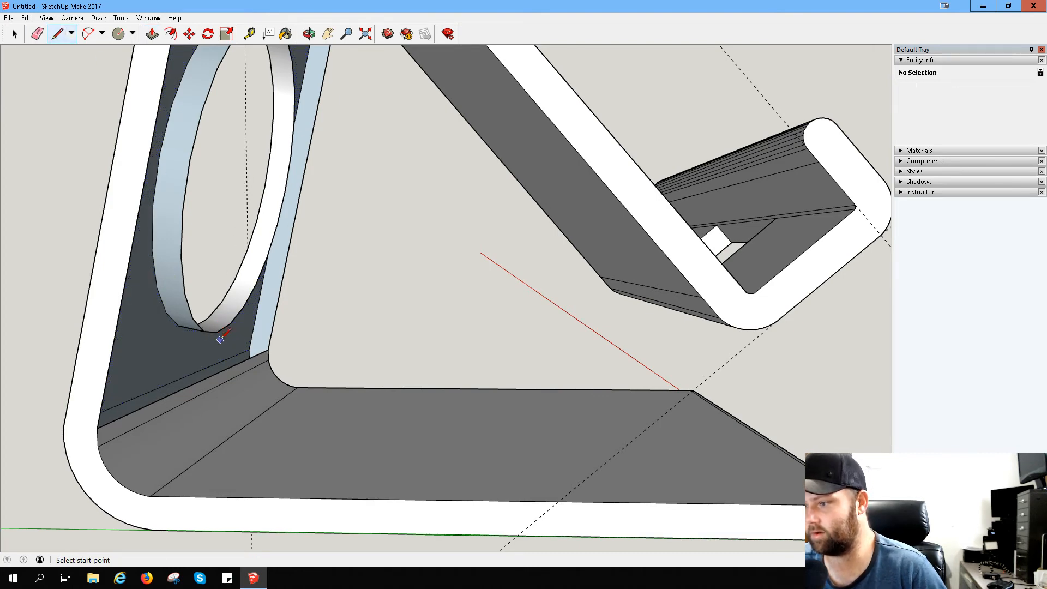
click(208, 378)
key(Escape)
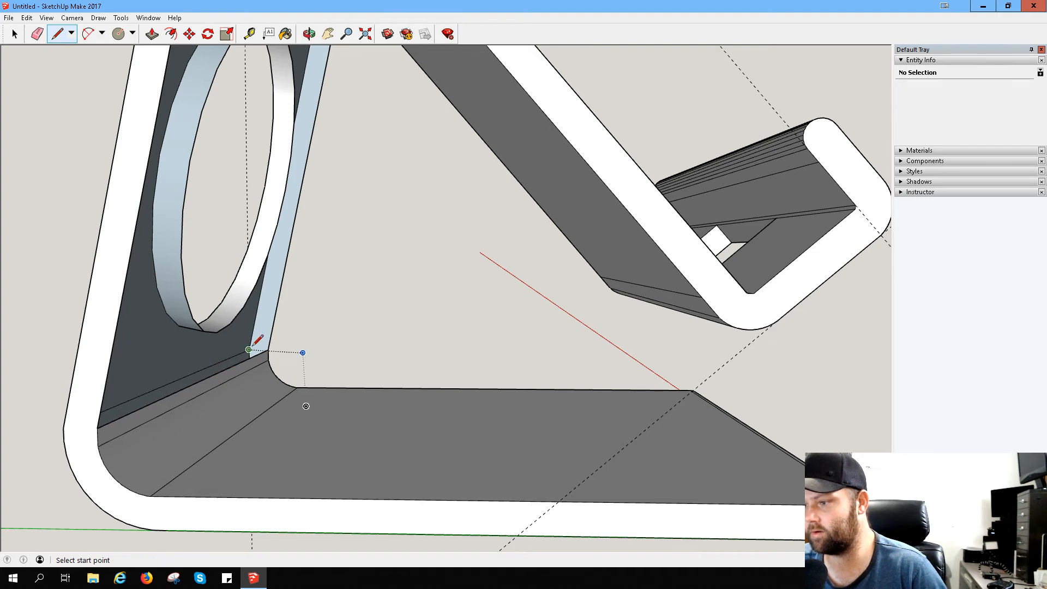
- Patch the missing inner face beside the hole with triangles, drawing lines between the hole's rim, the side edge and the lower corner
middle_drag(176, 318, 3, 273)
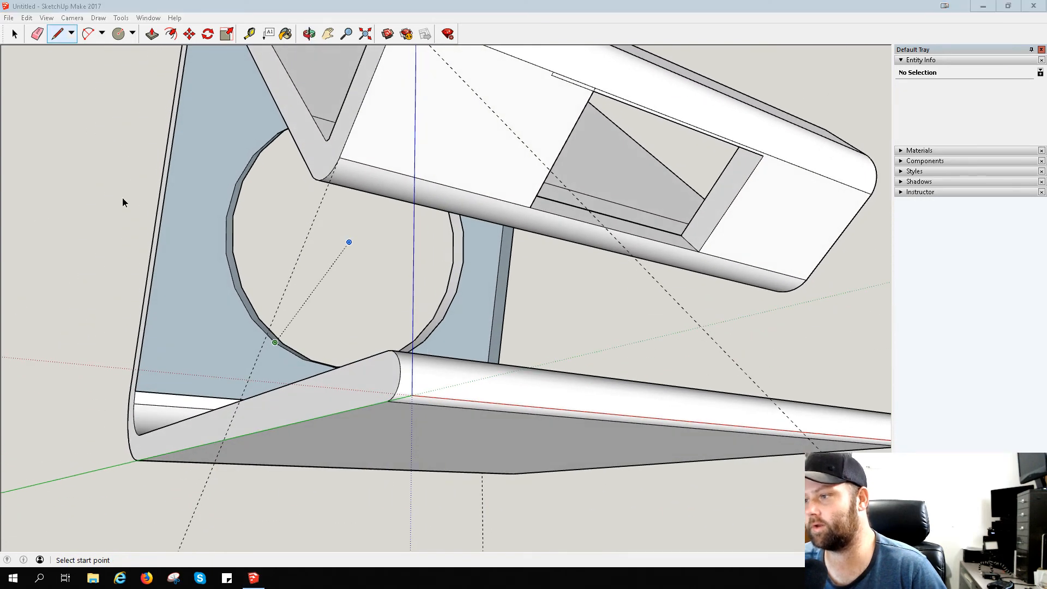
click(233, 214)
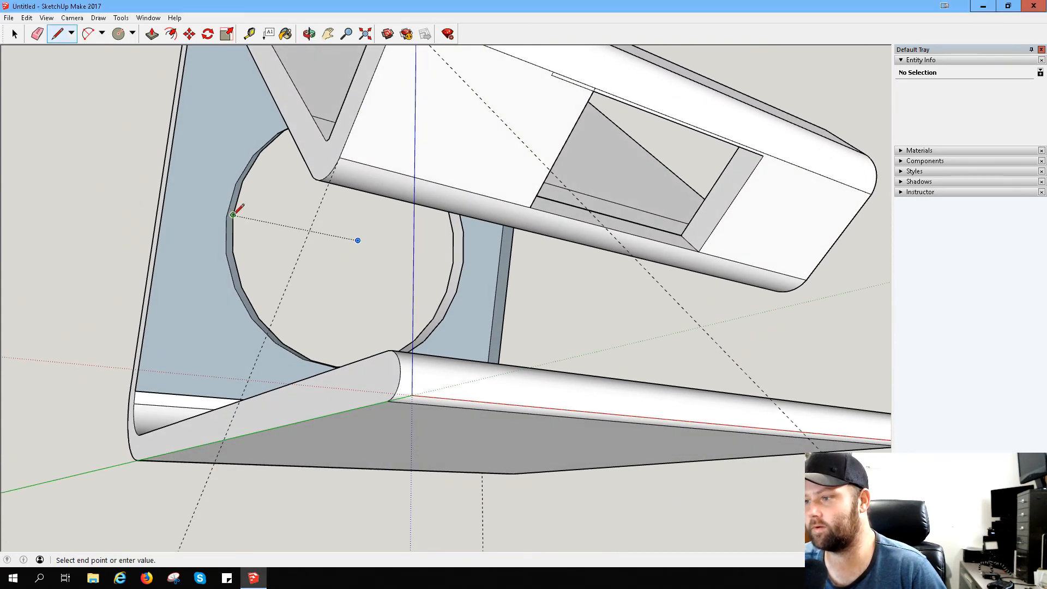
click(164, 203)
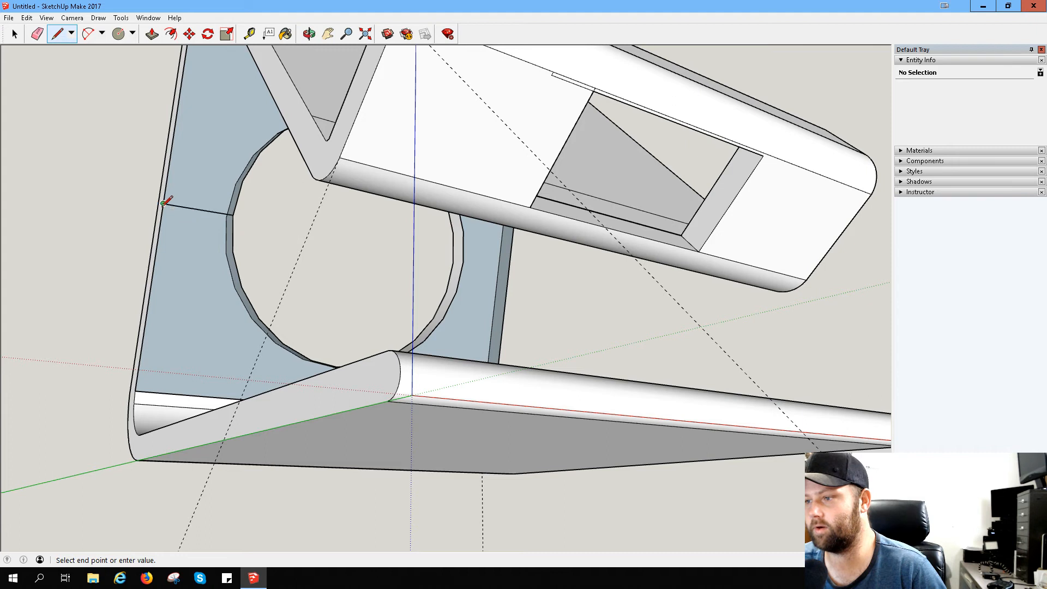
click(234, 251)
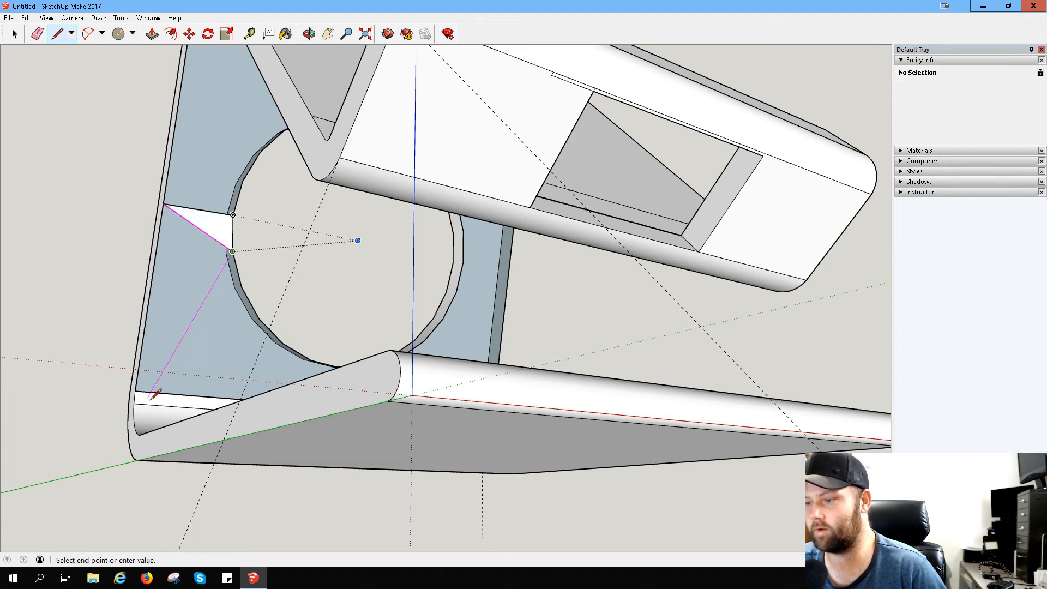
click(135, 391)
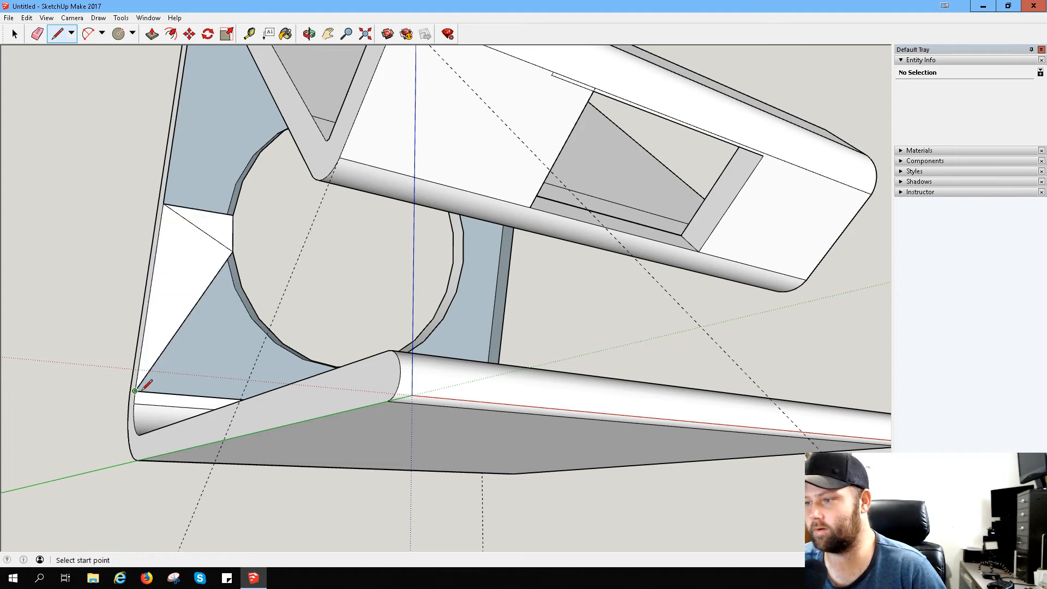
click(259, 318)
click(136, 391)
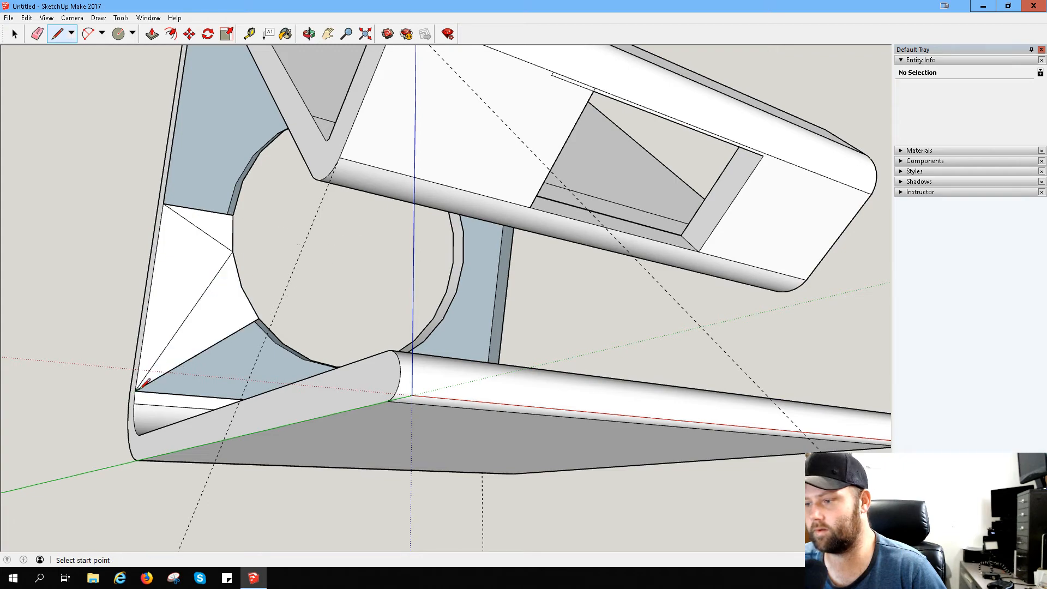
- Undo the triangle patch lines and the erasing of the back panel's inner face
middle_drag(136, 391, 498, 468)
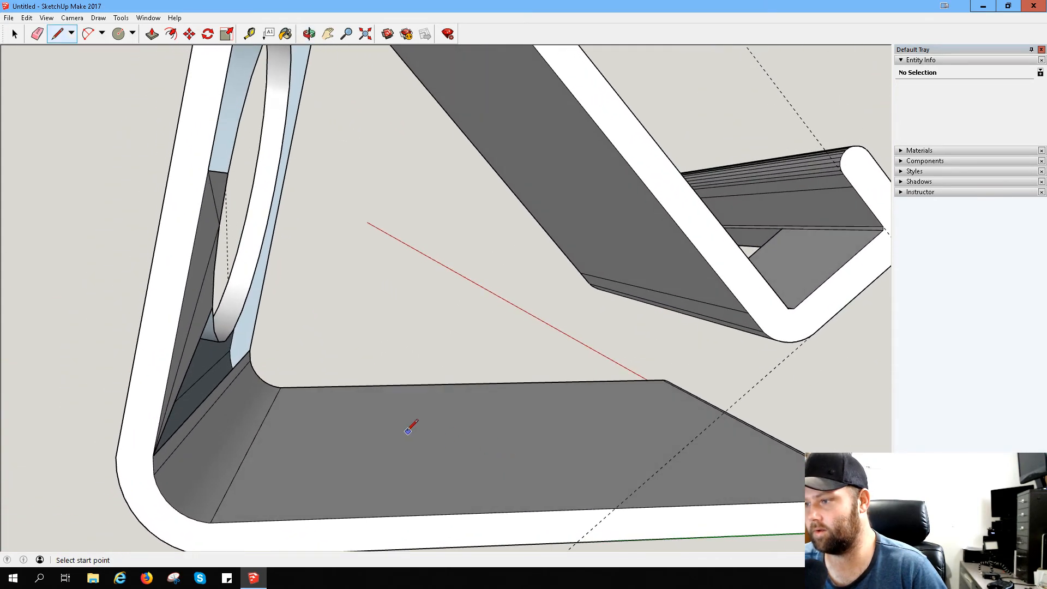
key(ctrl+z)
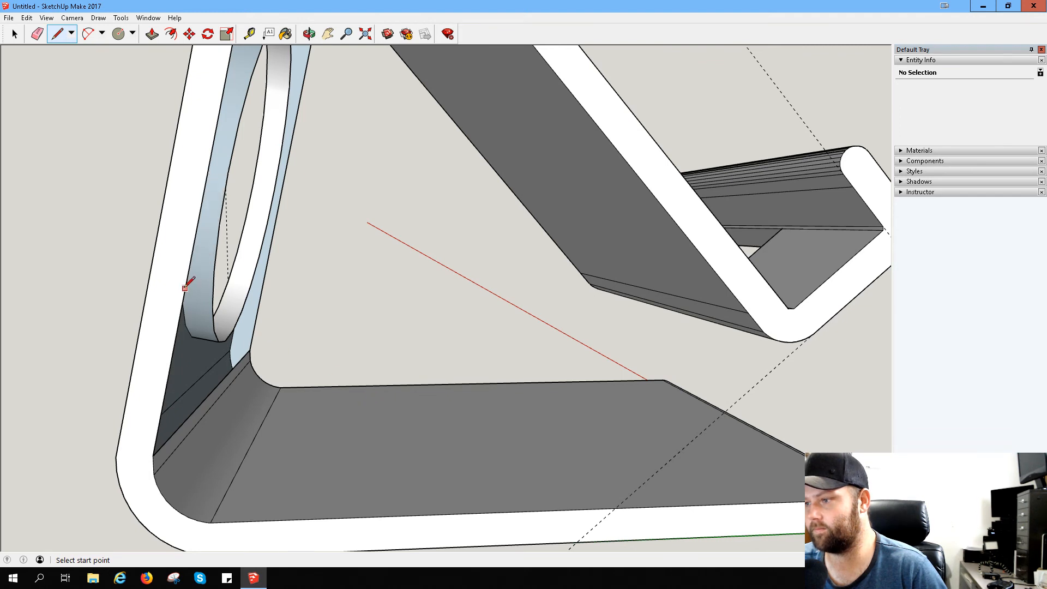
key(ctrl+z)
key(ctrl+z)
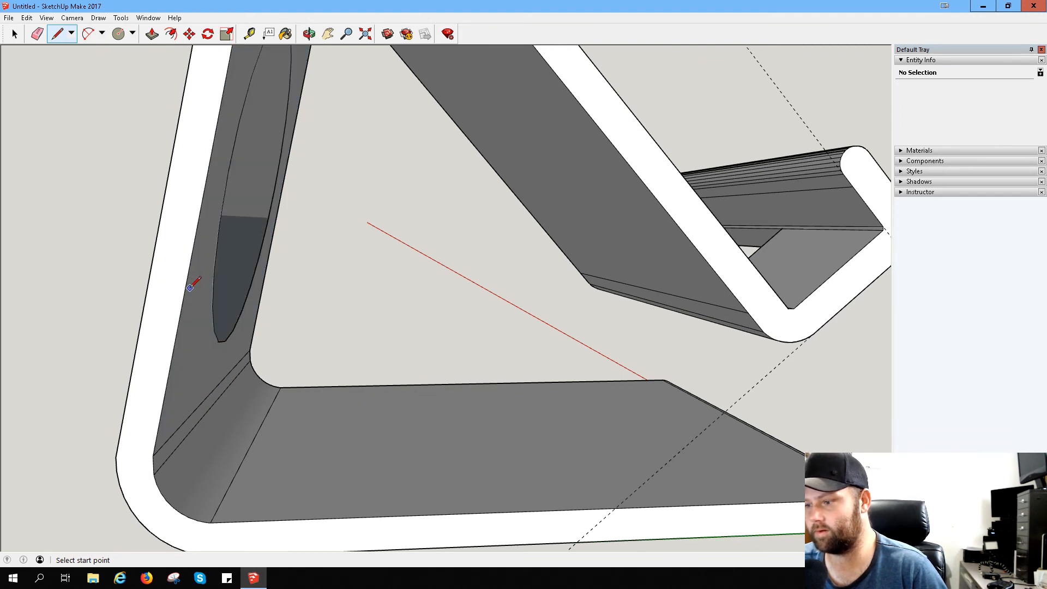
- Undo the push of the circle so only its outline remains on the back panel's outer face
right_click(234, 244)
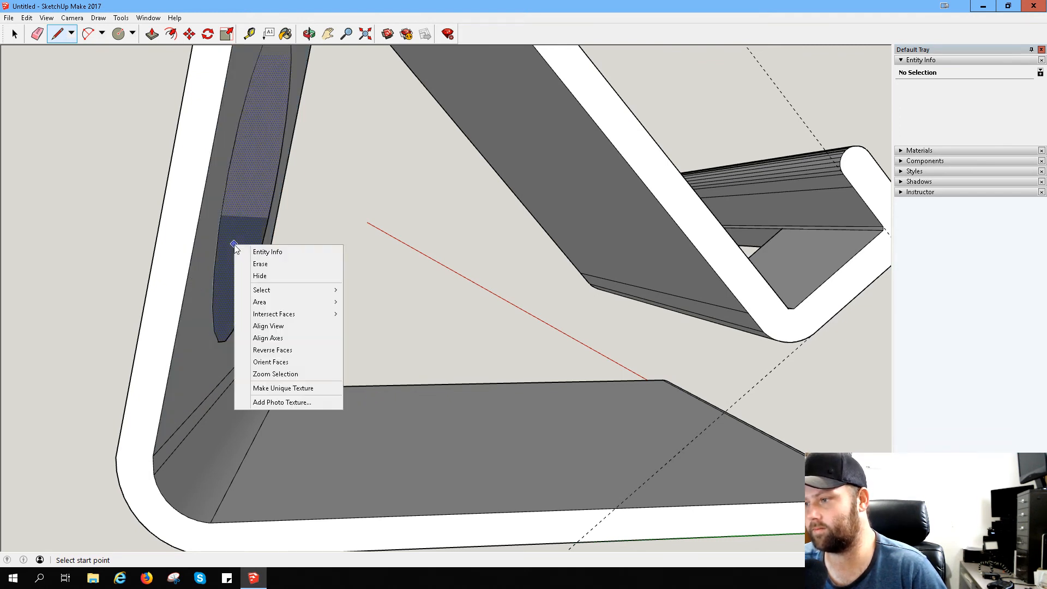
click(245, 205)
key(ctrl+z)
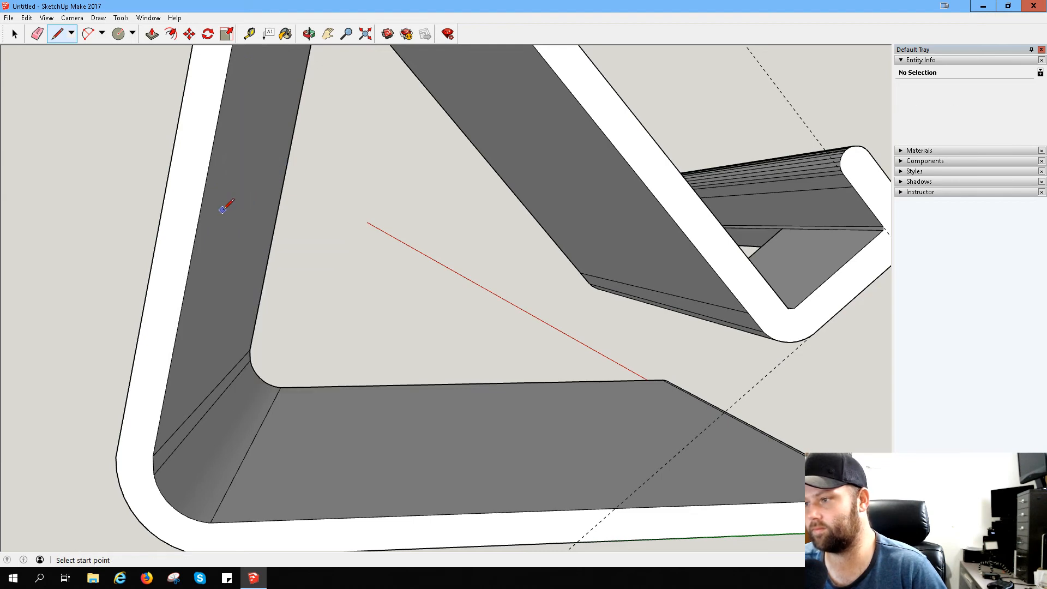
mouse_move(222, 210)
middle_down()
mouse_move(358, 227)
mouse_move(588, 325)
middle_up()
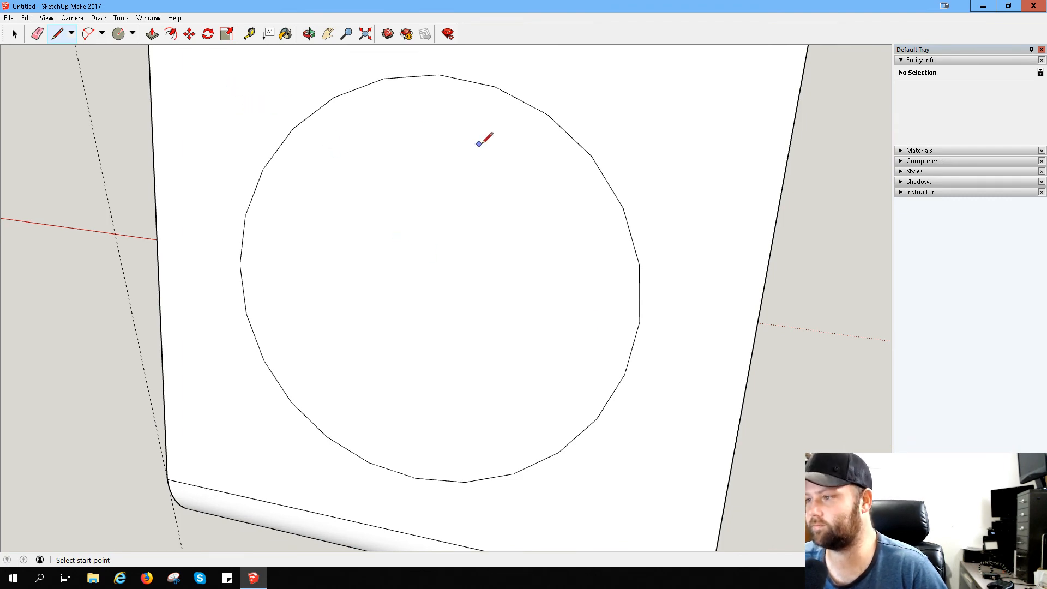
mouse_move(484, 140)
middle_down()
mouse_move(233, 77)
mouse_move(553, 166)
mouse_move(513, 158)
middle_up()
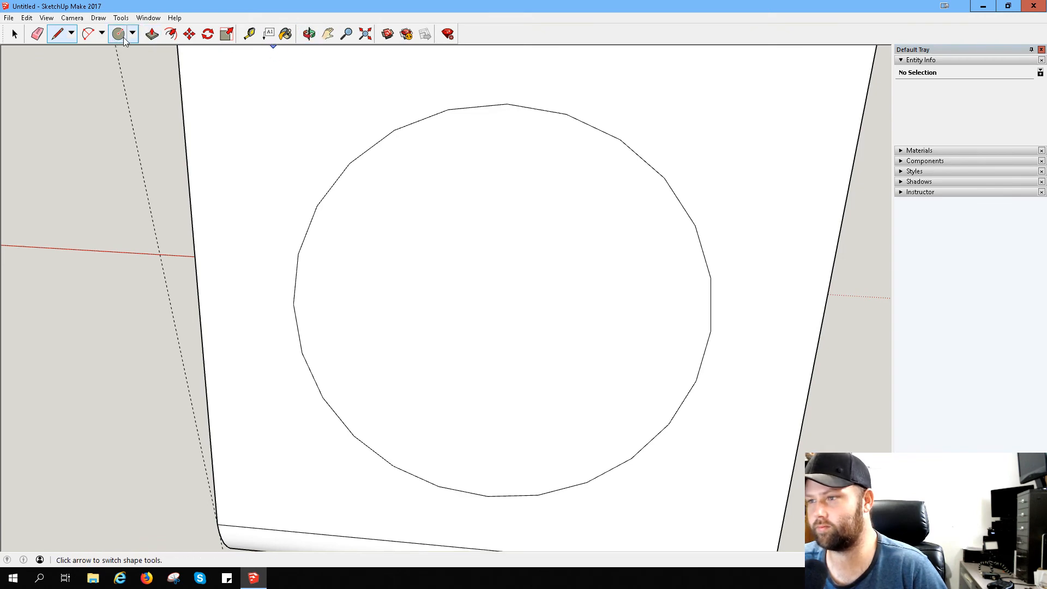
- Try erasing the circular face from the back panel's outer surface
right_click(401, 243)
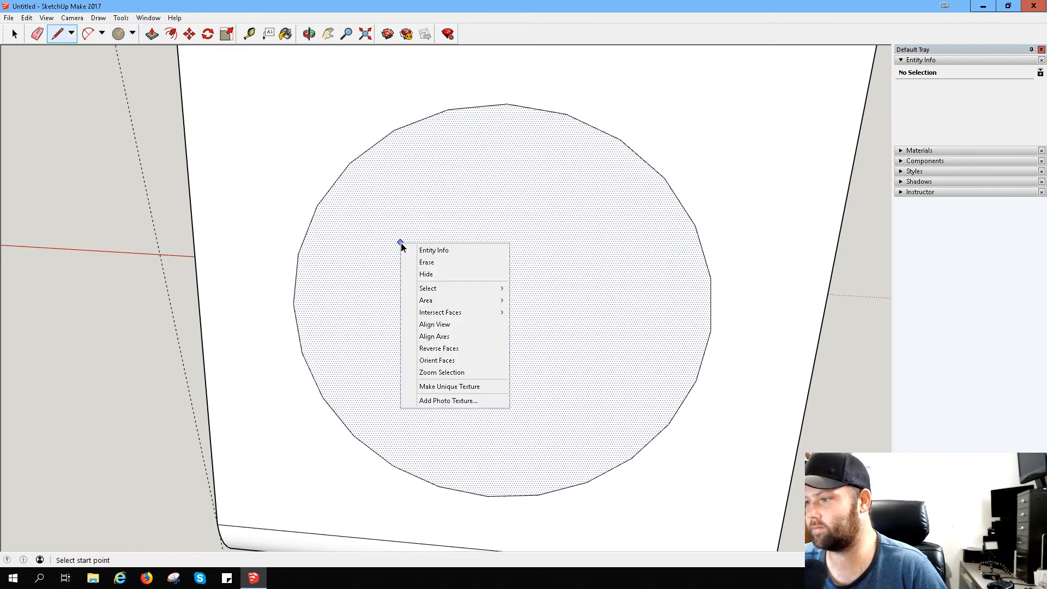
click(435, 262)
mouse_move(484, 265)
middle_down()
mouse_move(404, 212)
mouse_move(187, 169)
mouse_move(312, 185)
mouse_move(461, 161)
mouse_move(463, 199)
mouse_move(374, 224)
mouse_move(519, 184)
mouse_move(311, 191)
mouse_move(84, 133)
mouse_move(362, 159)
middle_up()
key(l)
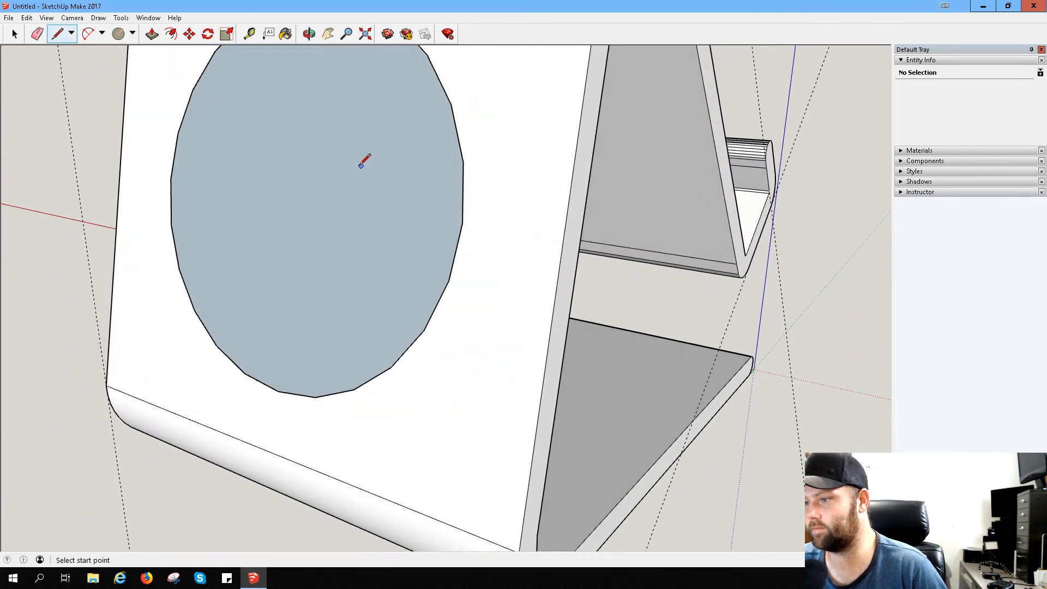
- Push the circular face through the back panel's thickness and bring it flush with the panel's inner surface
click(118, 35)
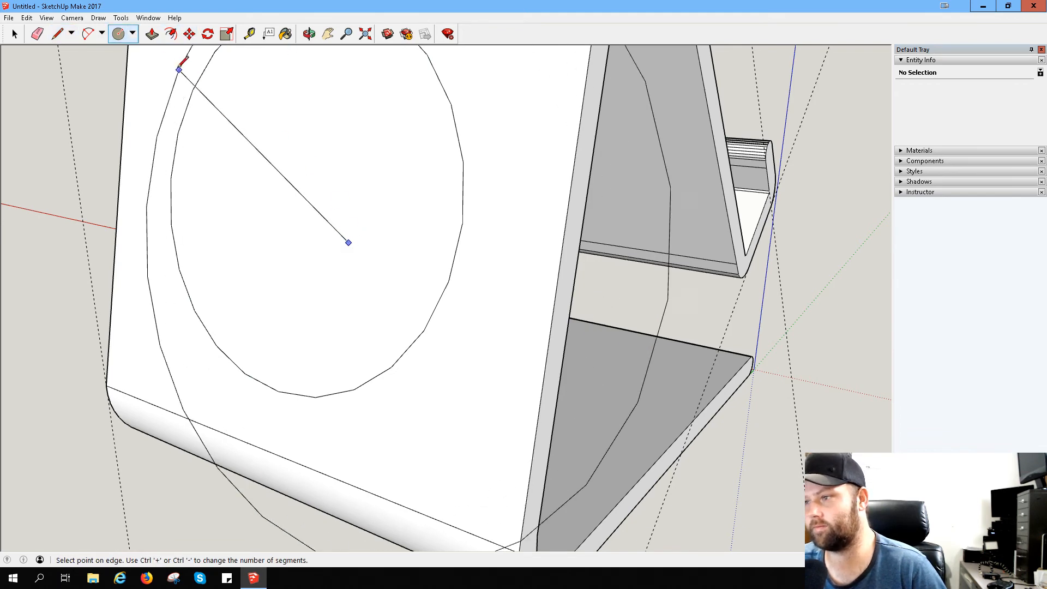
click(151, 34)
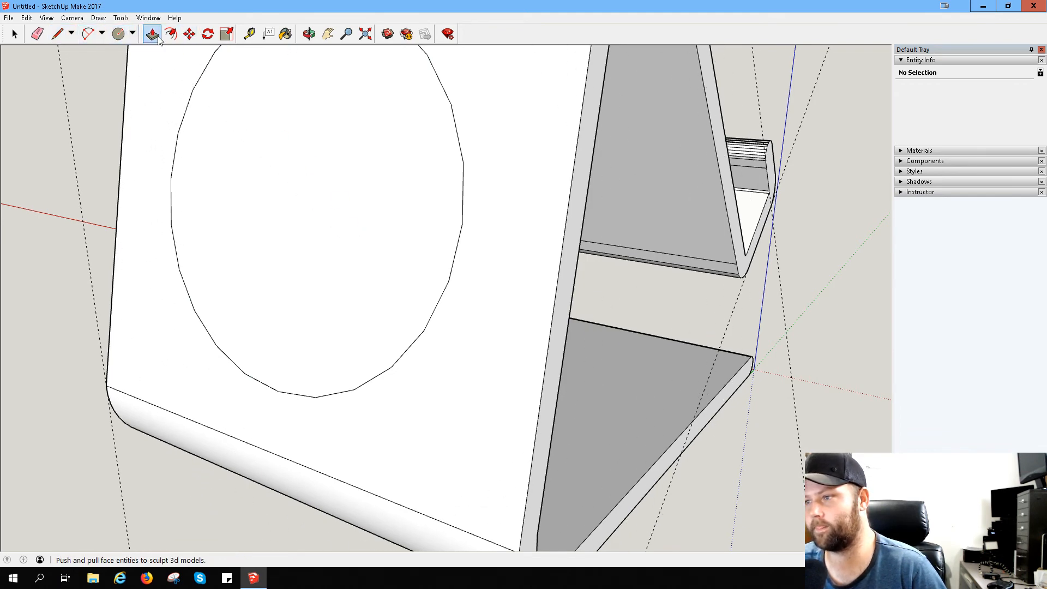
click(291, 211)
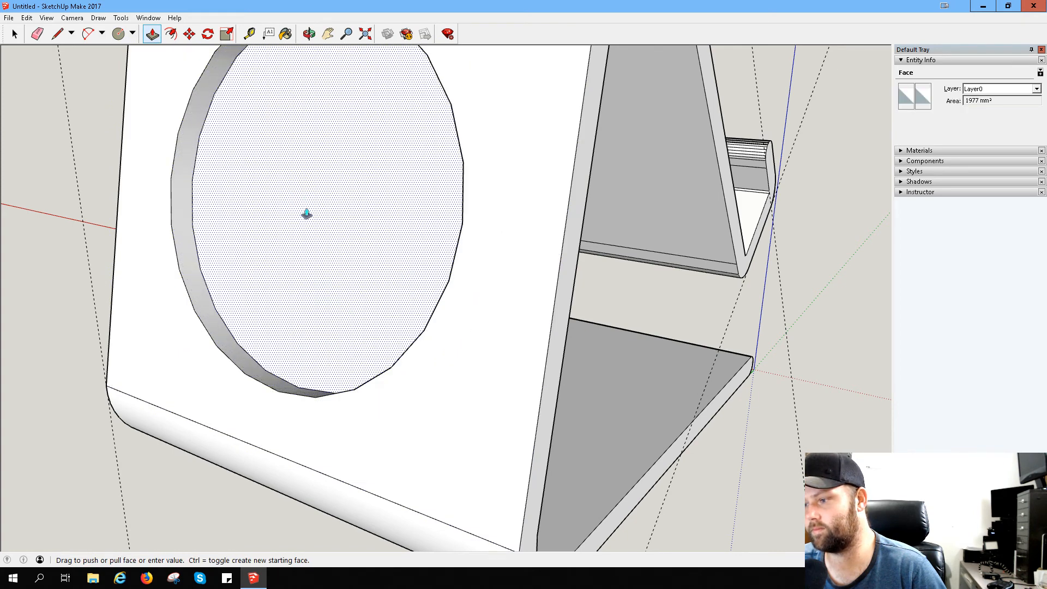
click(311, 216)
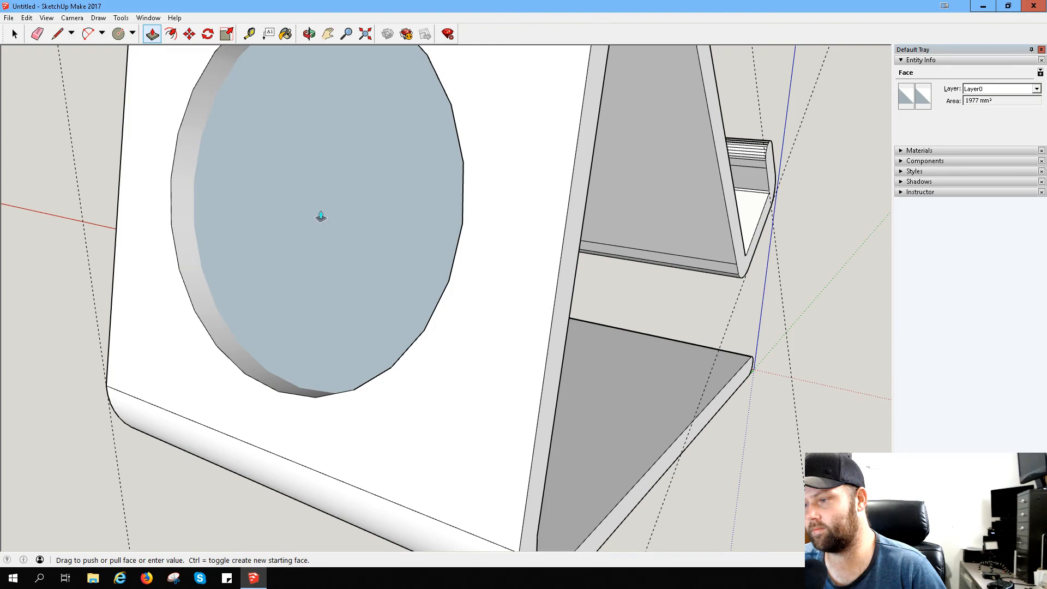
middle_drag(369, 214, 82, 179)
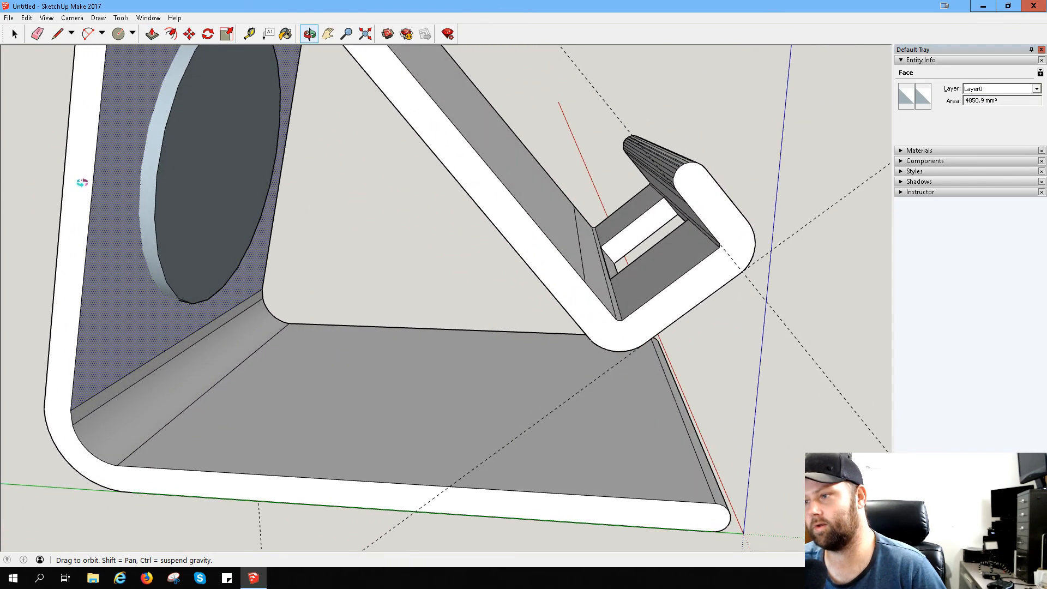
click(194, 178)
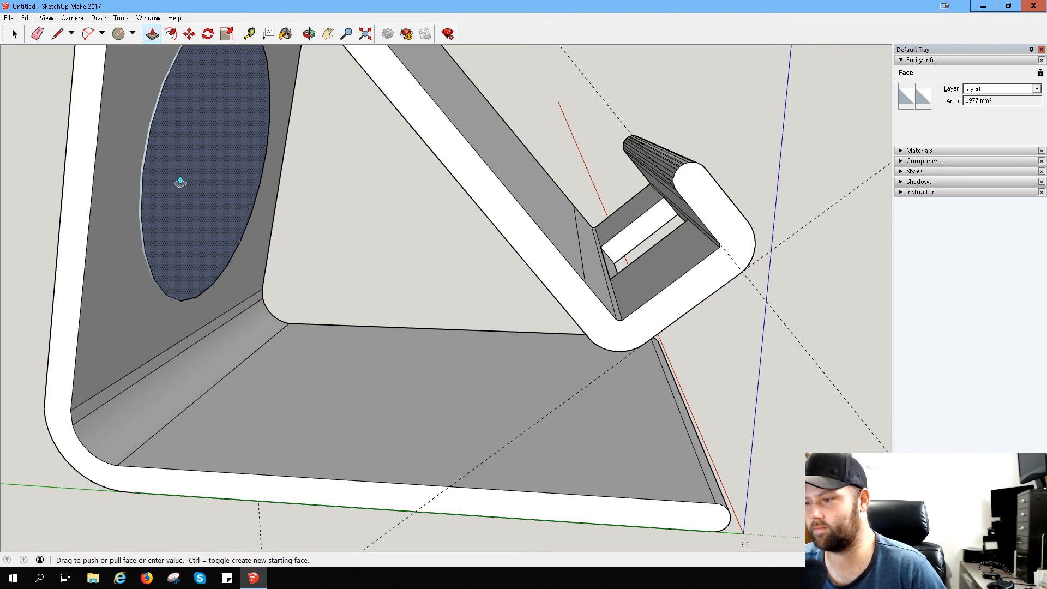
click(180, 182)
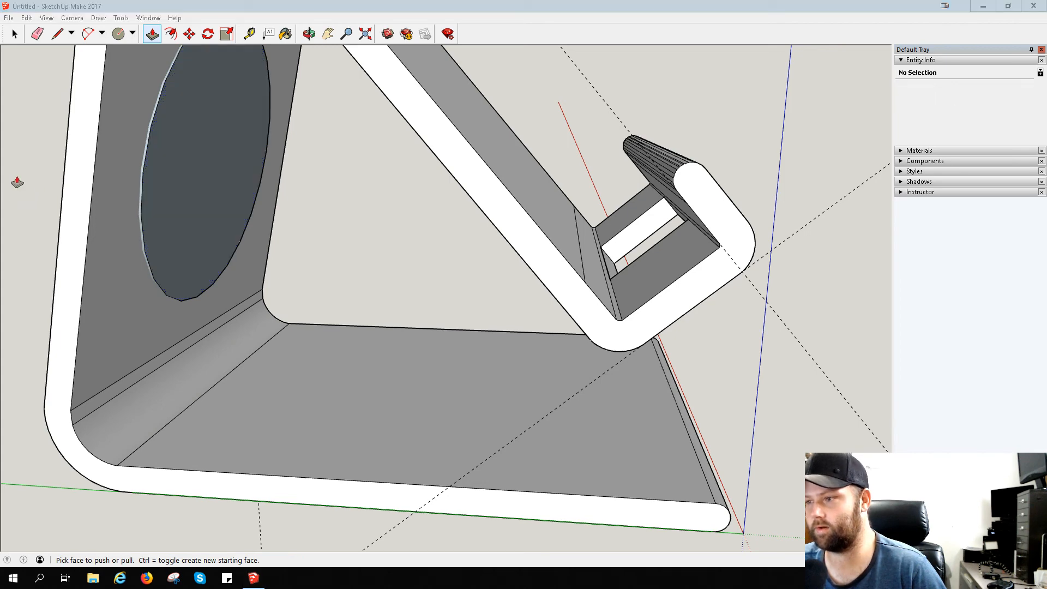
- Try erasing the faces closing the circular recess from the back panel's outer side
middle_drag(17, 182, 260, 234)
right_click(261, 235)
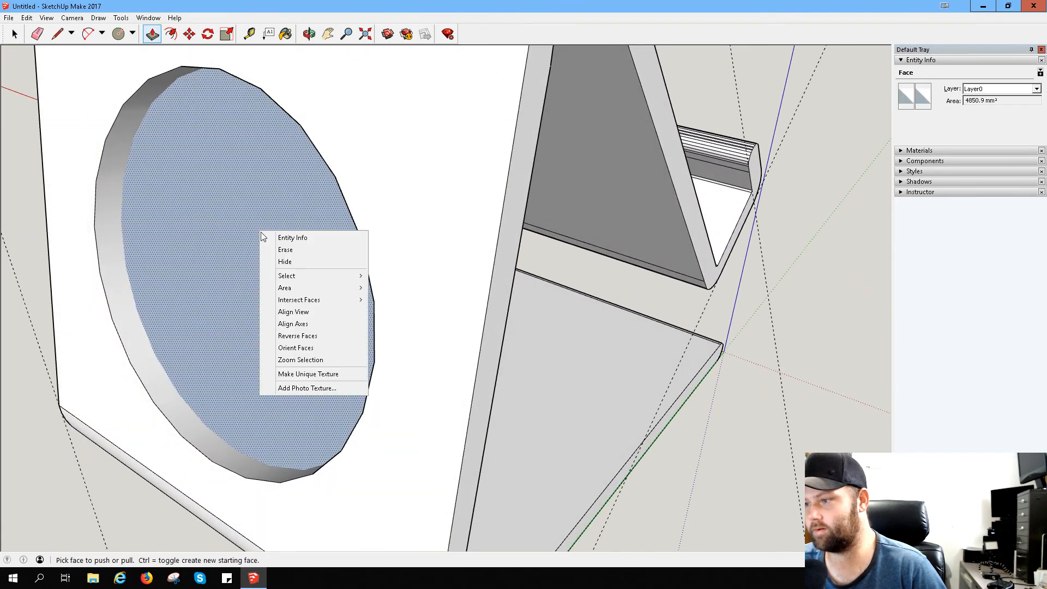
click(296, 250)
right_click(245, 252)
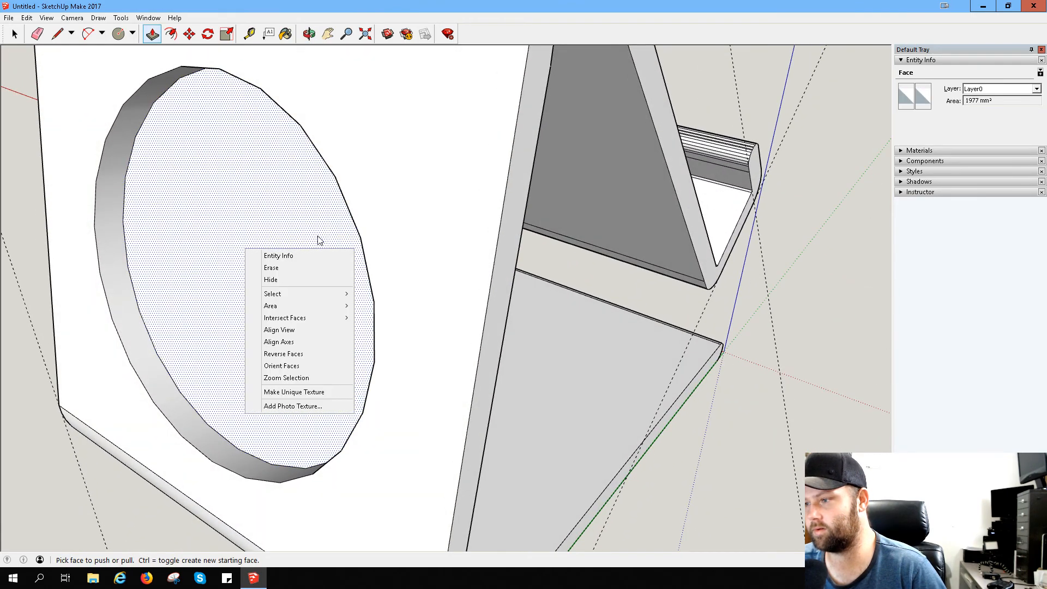
click(306, 267)
- Try erasing the circular face from the back panel's inner side and start a push on that face, cancelling it
middle_drag(320, 261, 35, 168)
key(p)
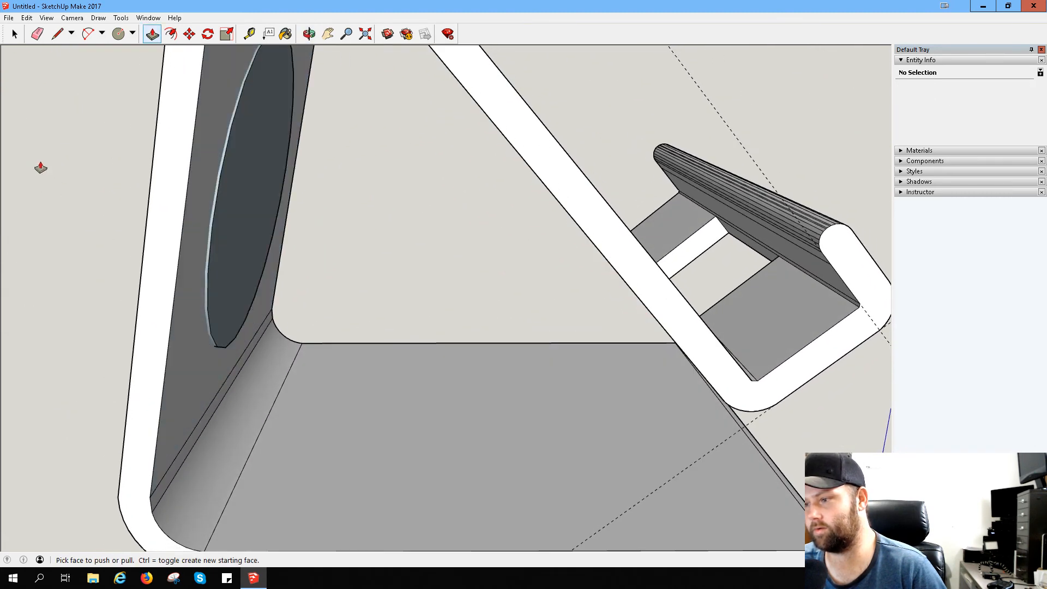
right_click(241, 227)
click(267, 245)
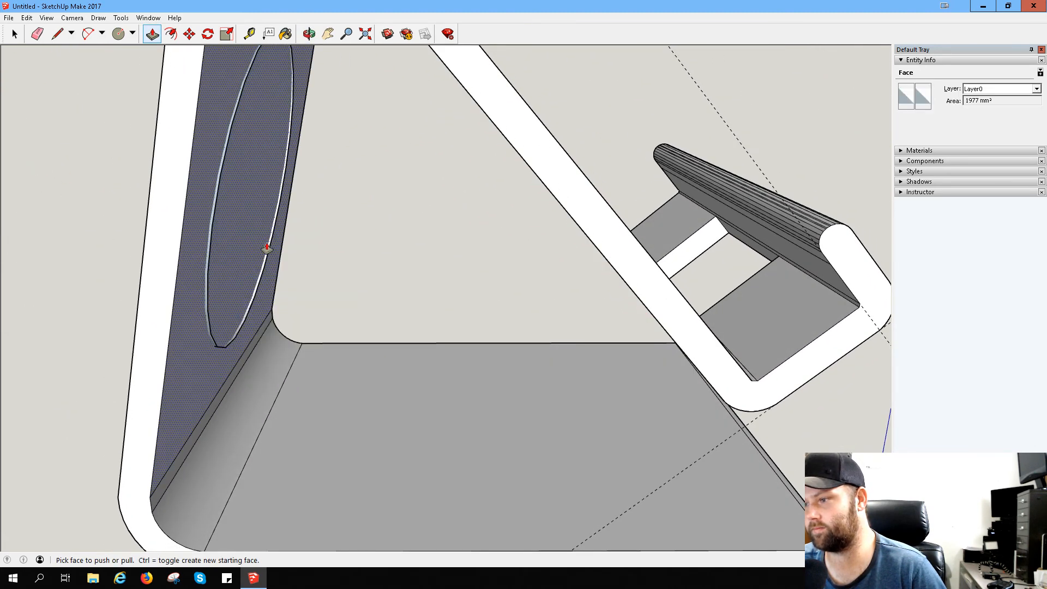
middle_drag(258, 240, 163, 191)
click(210, 212)
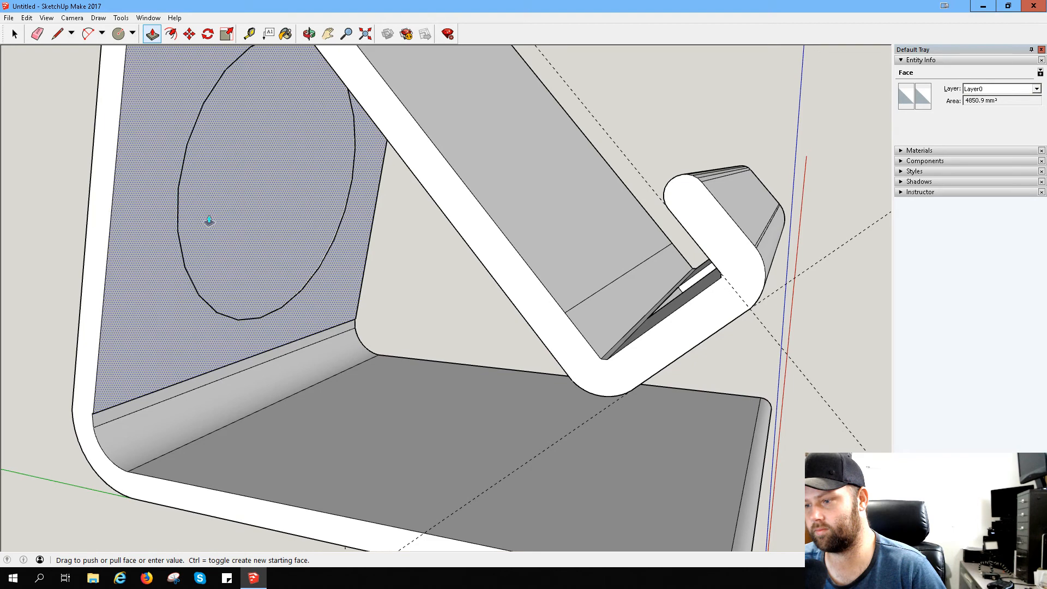
key(Escape)
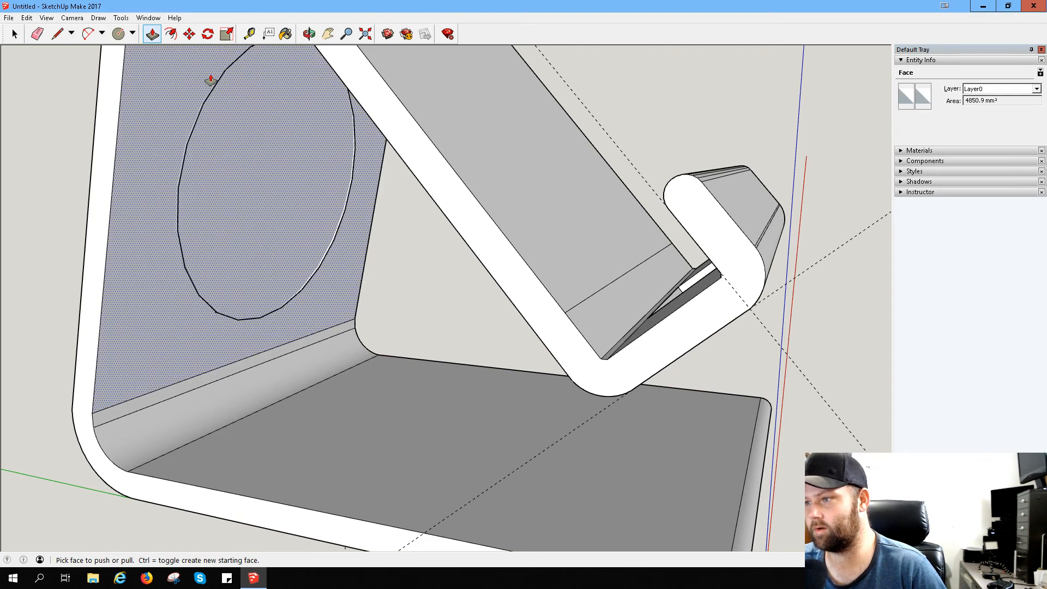
- Draw a line across the circular outline on the back panel's inner side, from its lower rim to its upper rim
click(118, 34)
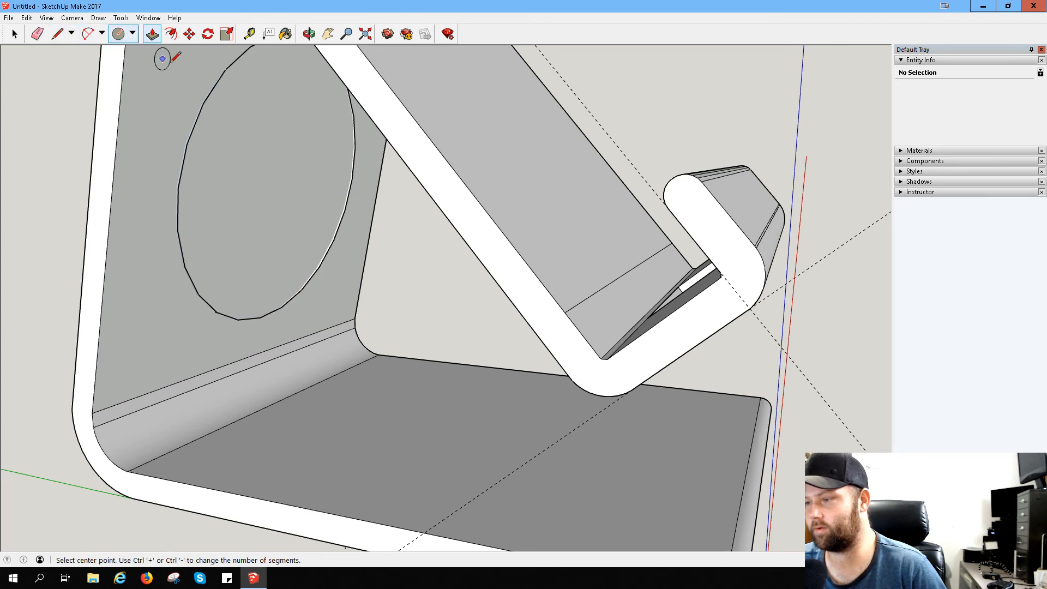
click(56, 35)
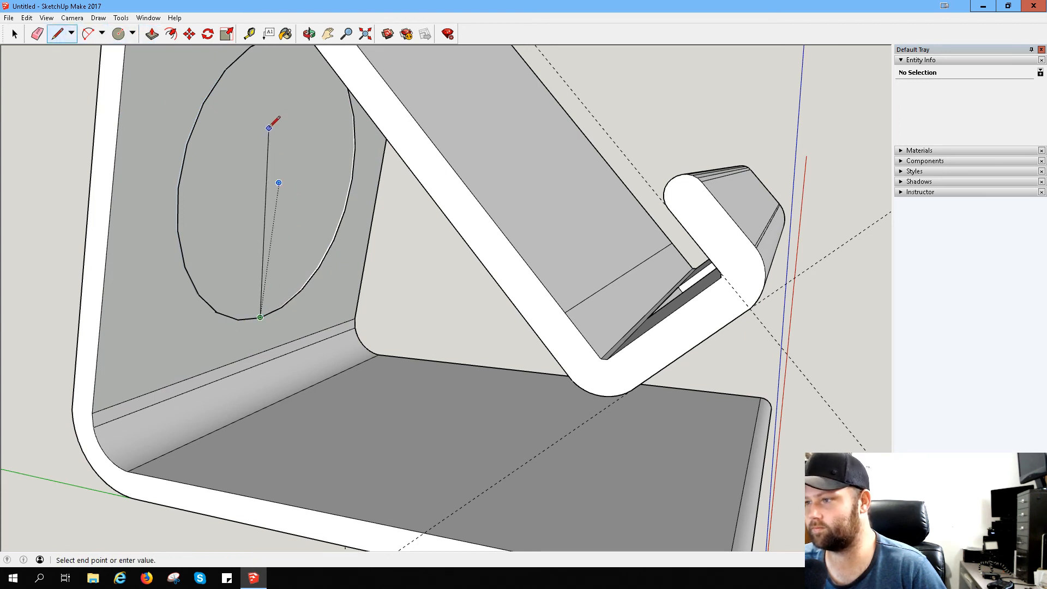
middle_drag(269, 127, 295, 64)
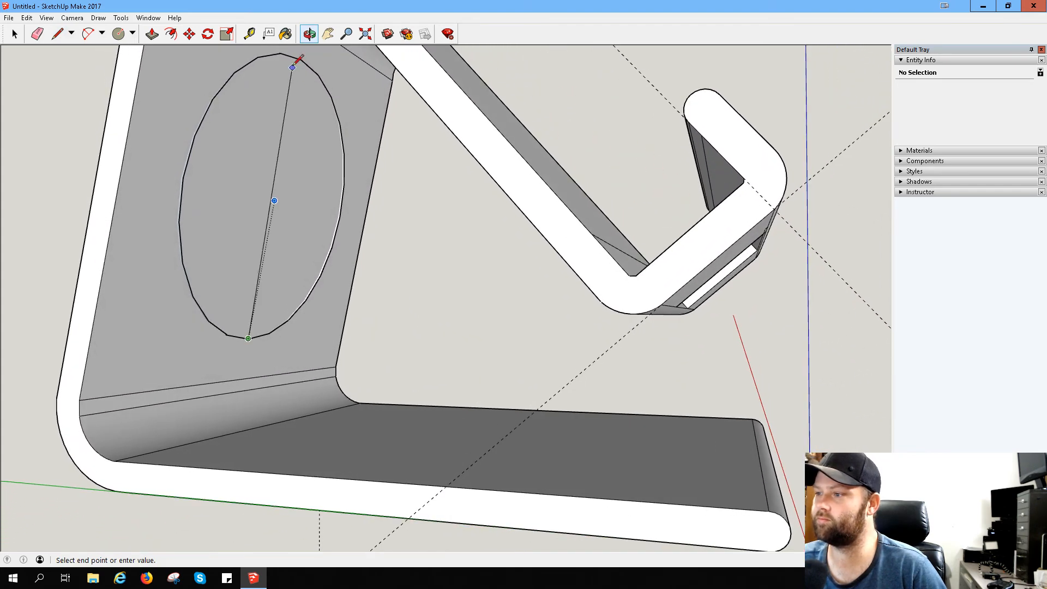
click(293, 66)
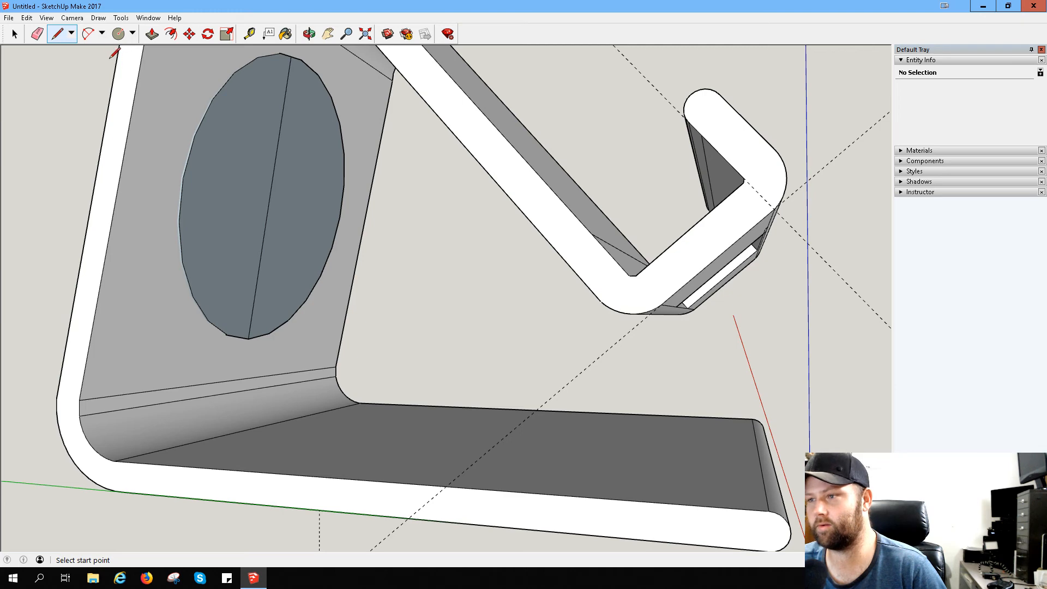
- Try pushing one half of the divided circular face into the back panel
click(152, 34)
click(243, 178)
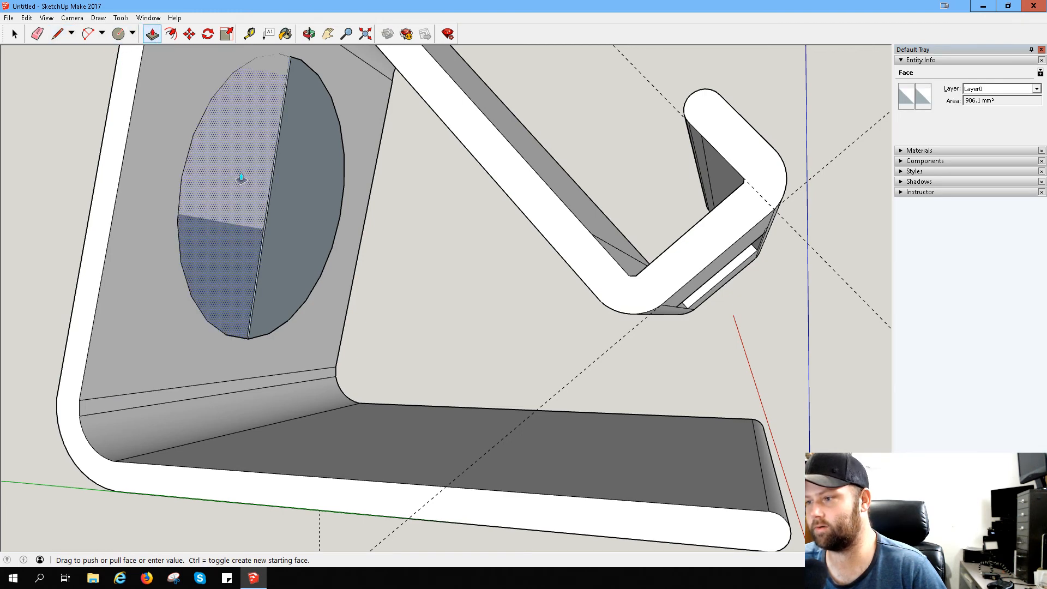
click(286, 186)
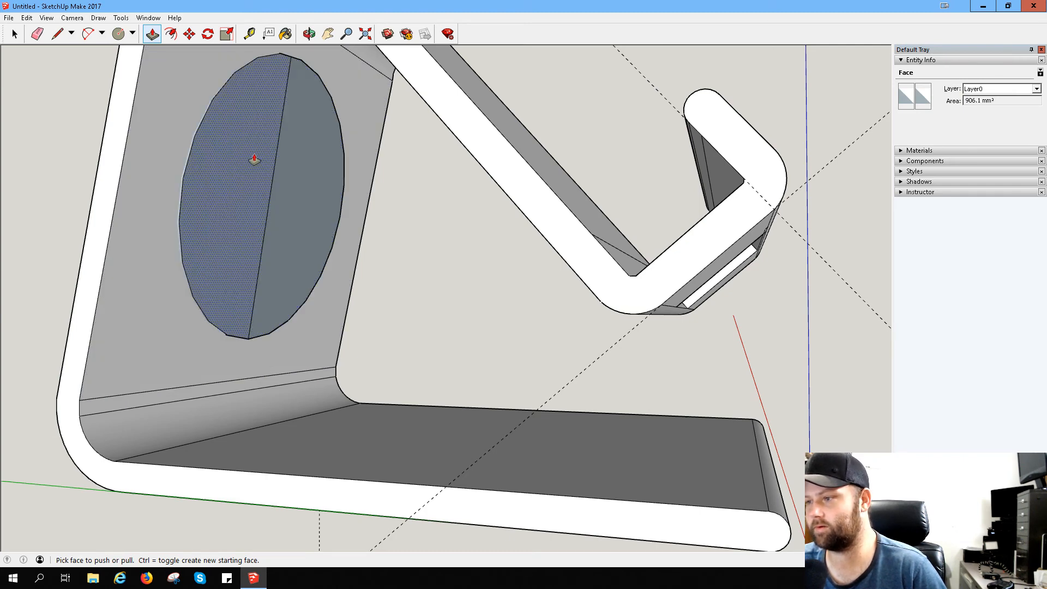
- Draw a circle over the hole on the inner side, centred on the dividing line and reaching the existing rim
key(c)
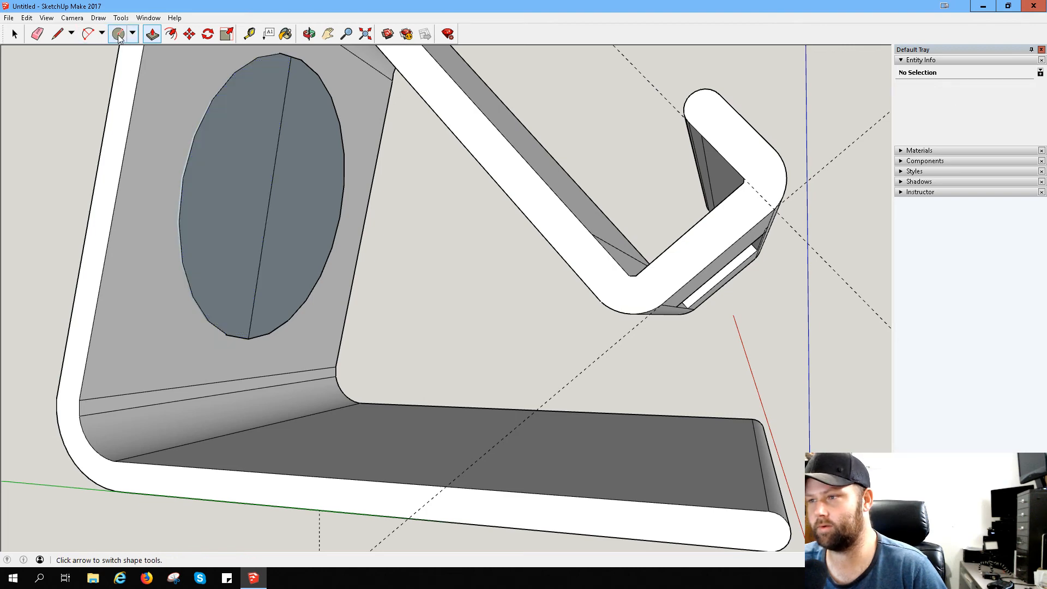
click(270, 197)
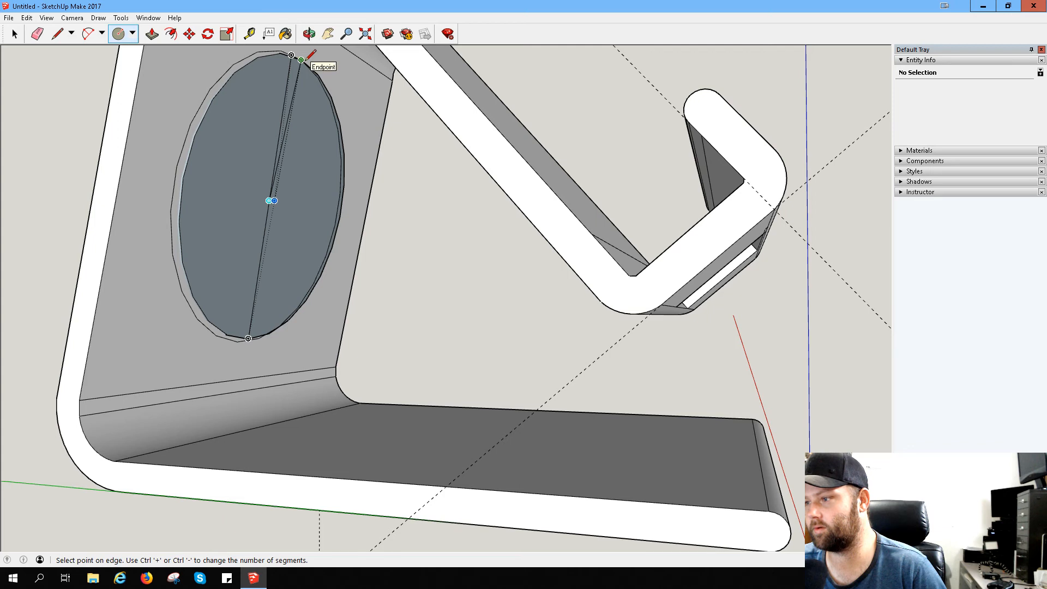
click(184, 177)
middle_drag(184, 178, 147, 233)
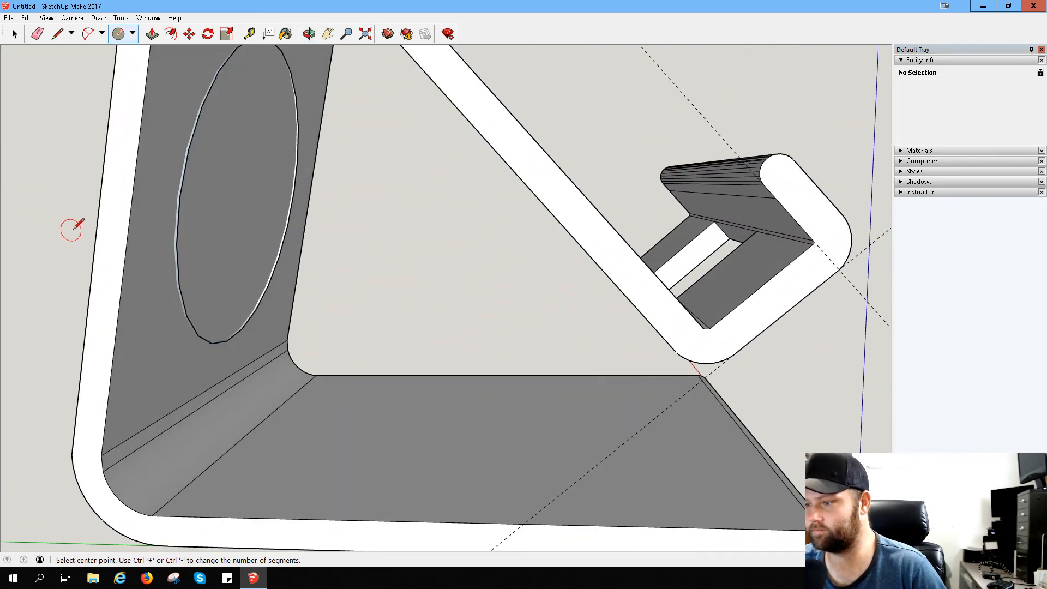
- Try erasing the faces covering the circular hole from the back panel's inner side, undoing a stray circle
middle_drag(71, 229, 133, 103)
right_click(276, 177)
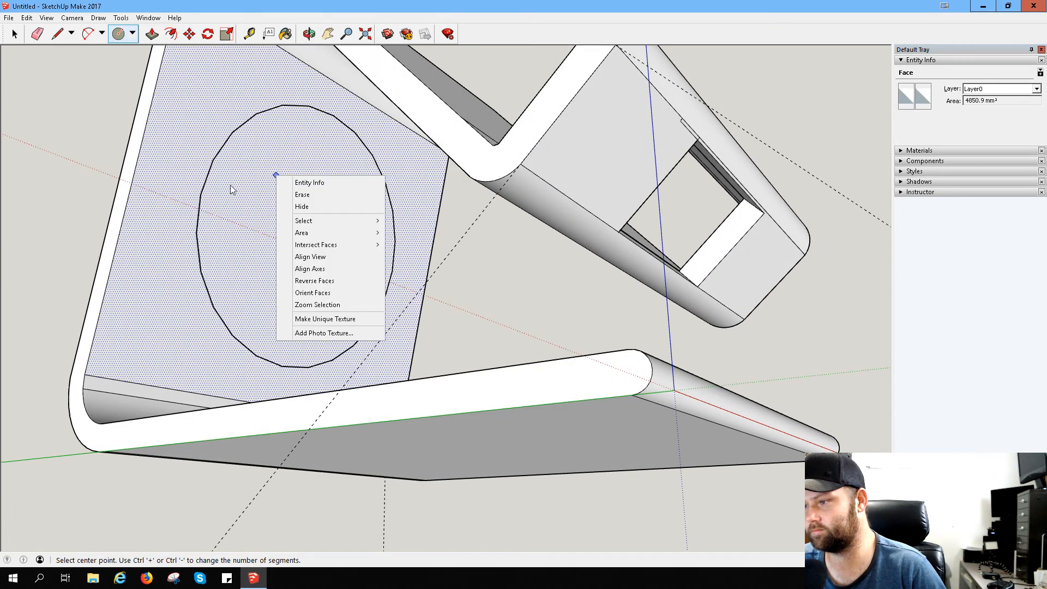
click(260, 191)
key(ctrl+z)
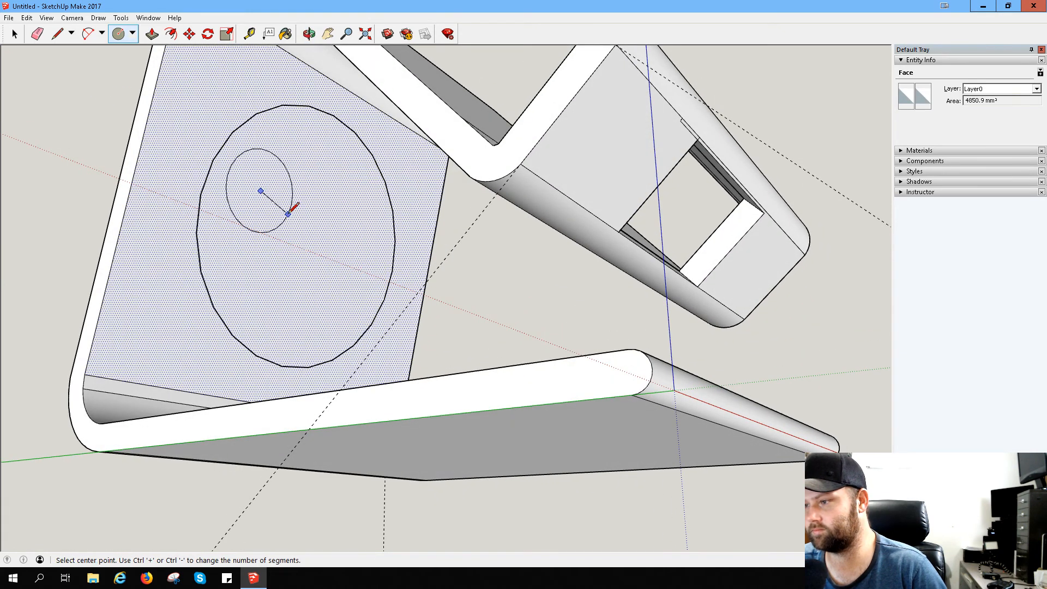
right_click(235, 230)
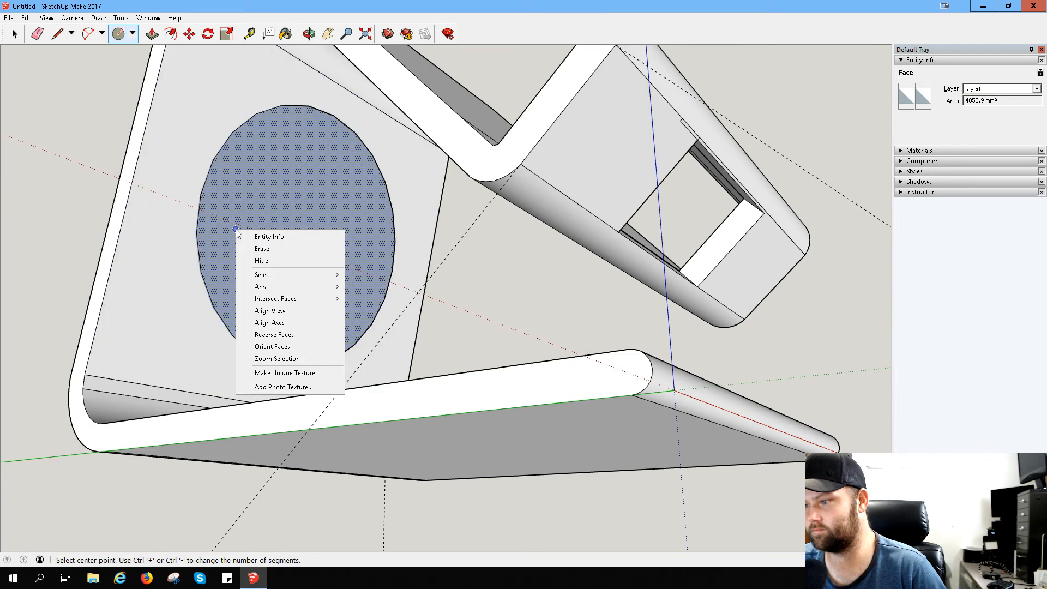
click(269, 251)
right_click(268, 245)
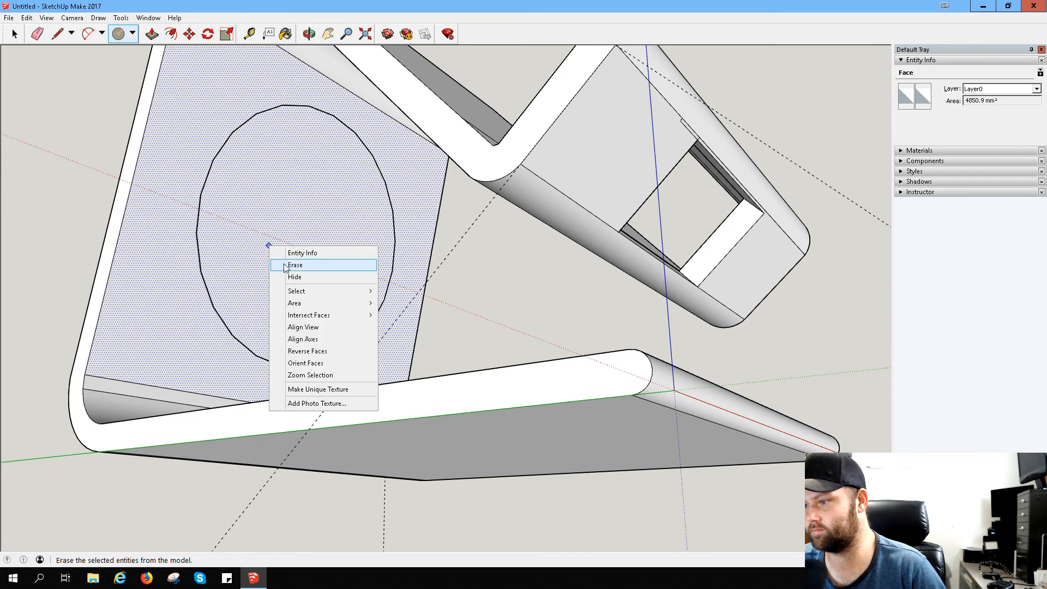
click(252, 218)
click(307, 255)
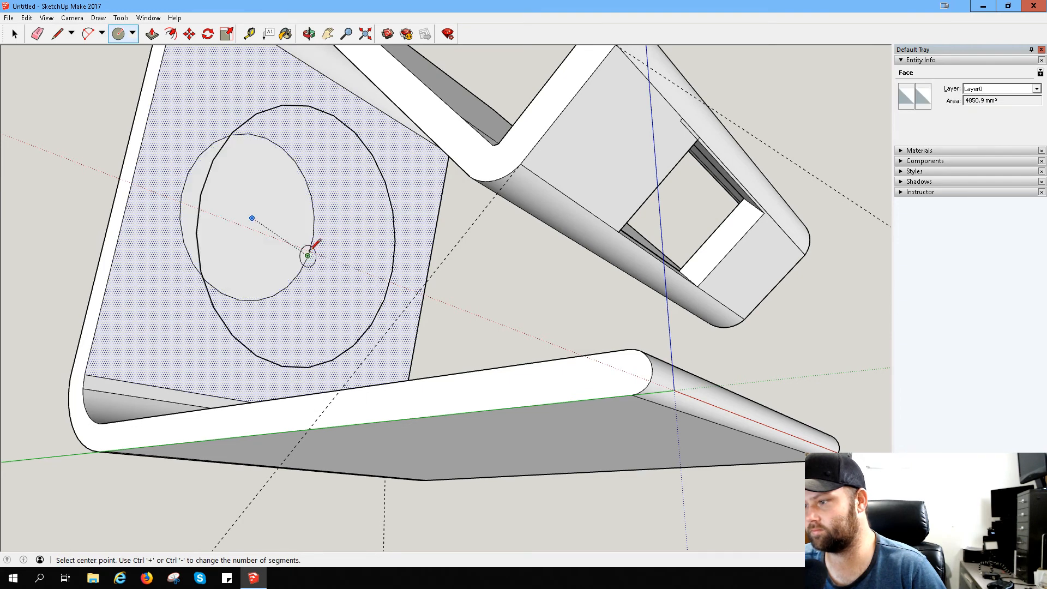
- Undo the stray circle and all circular hole work so the back panel is plain again
key(ctrl+z)
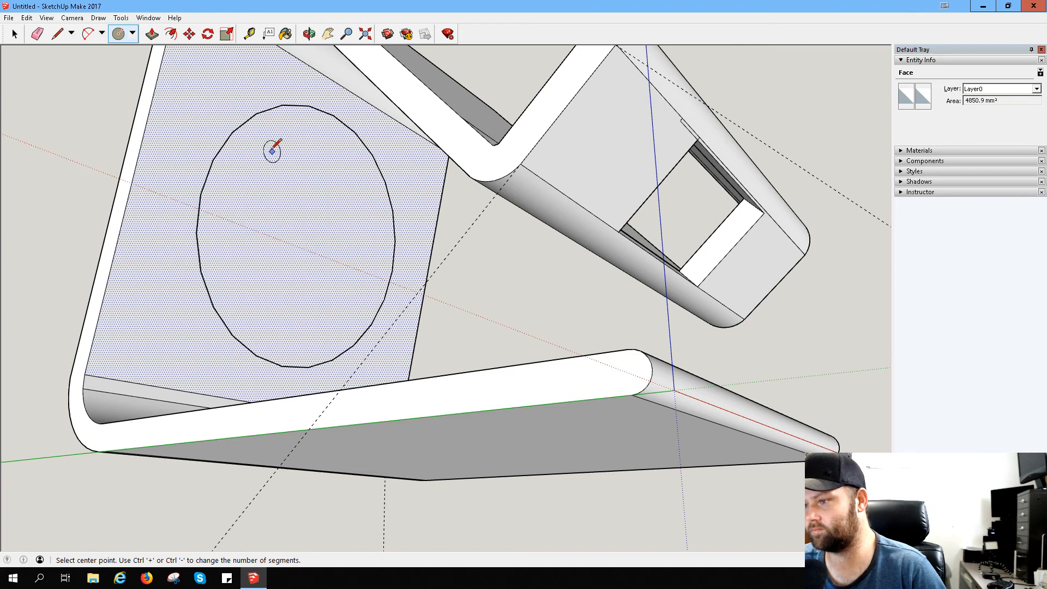
middle_drag(242, 216, 733, 367)
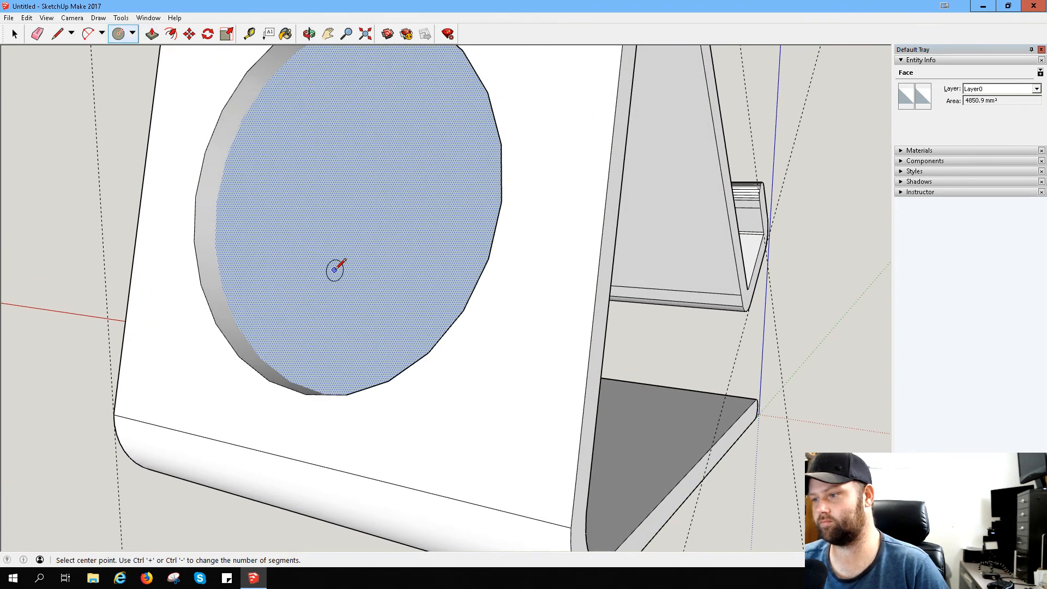
key(ctrl+z)
middle_drag(445, 227, 224, 207)
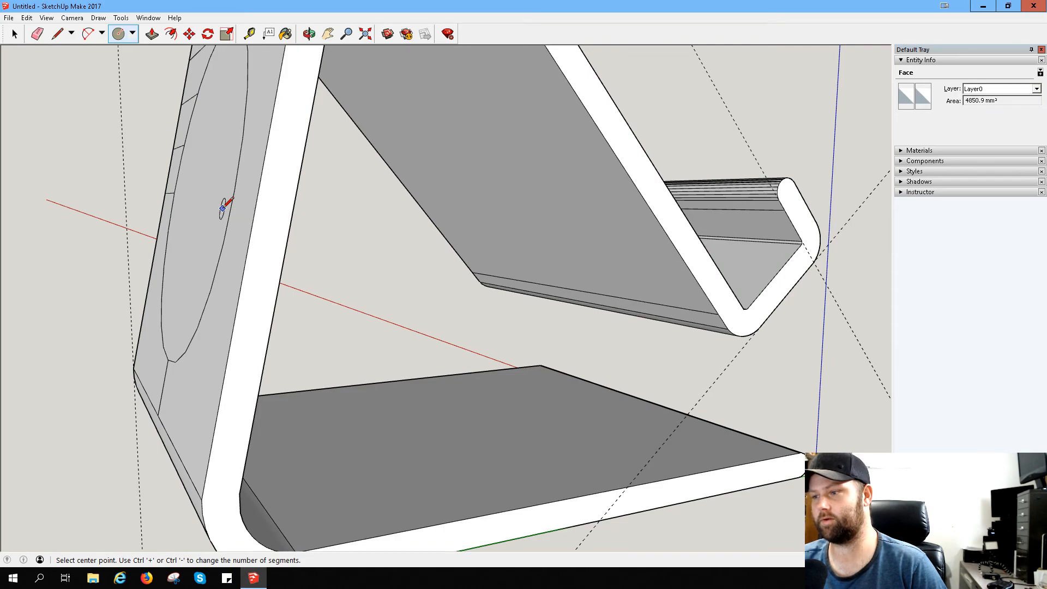
key(ctrl+z)
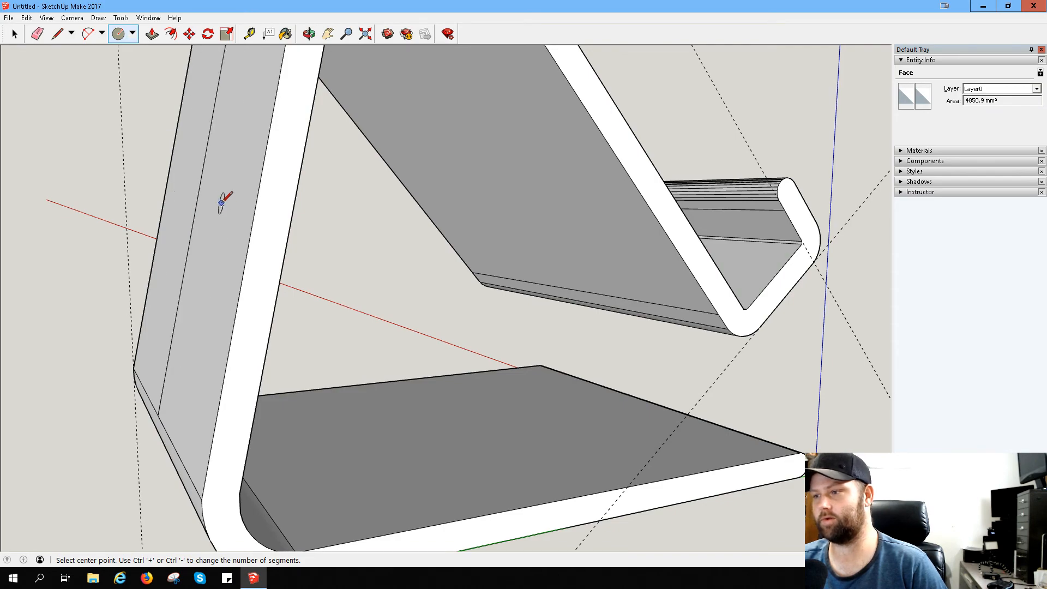
- Draw two centre lines across the back panel's inner face, linking the midpoints of opposite edges and crossing in the middle
middle_drag(440, 203, 131, 70)
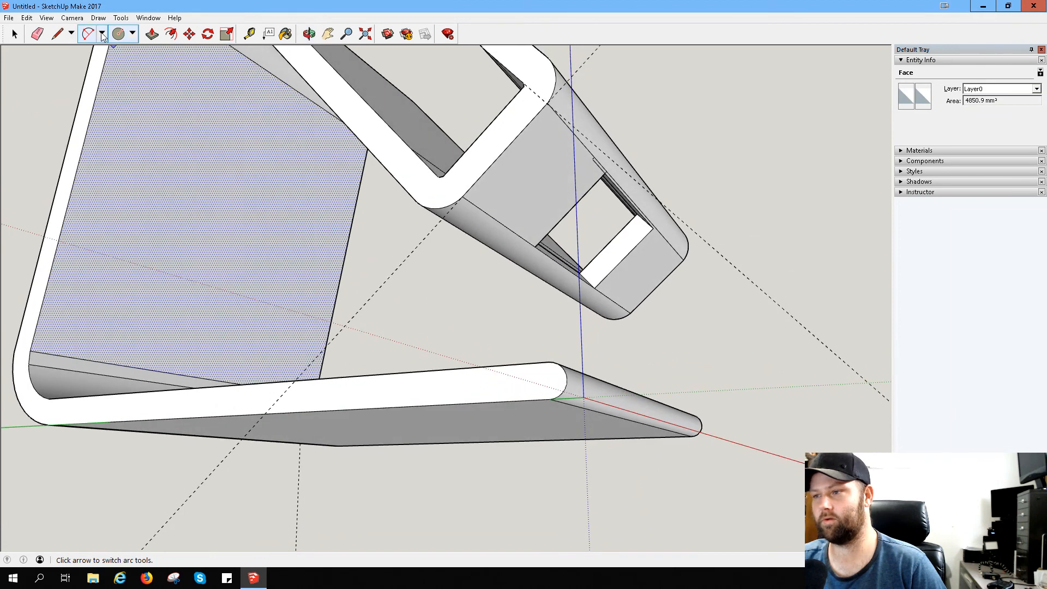
click(58, 33)
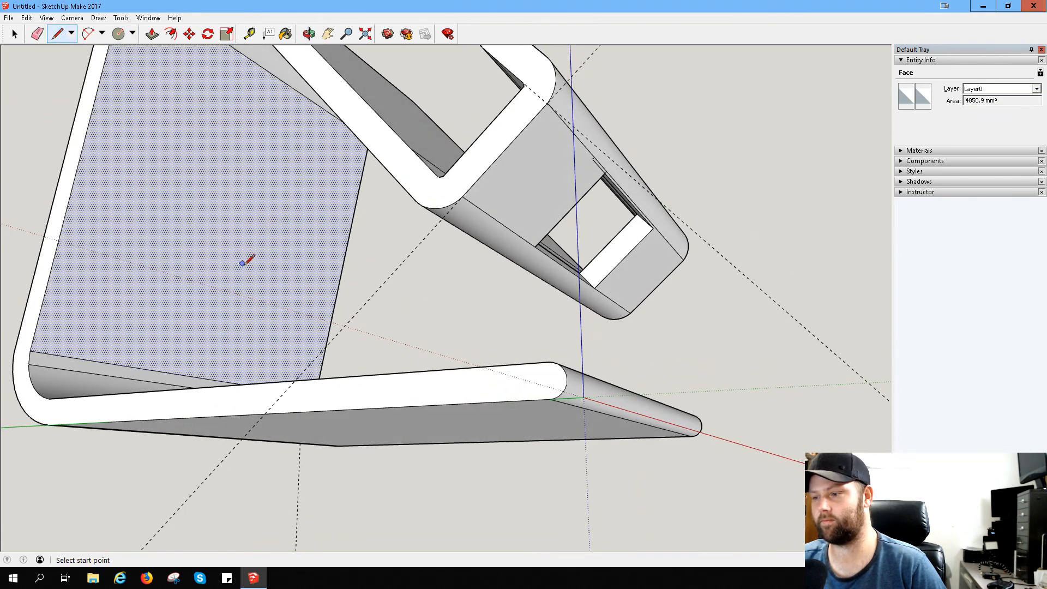
click(201, 377)
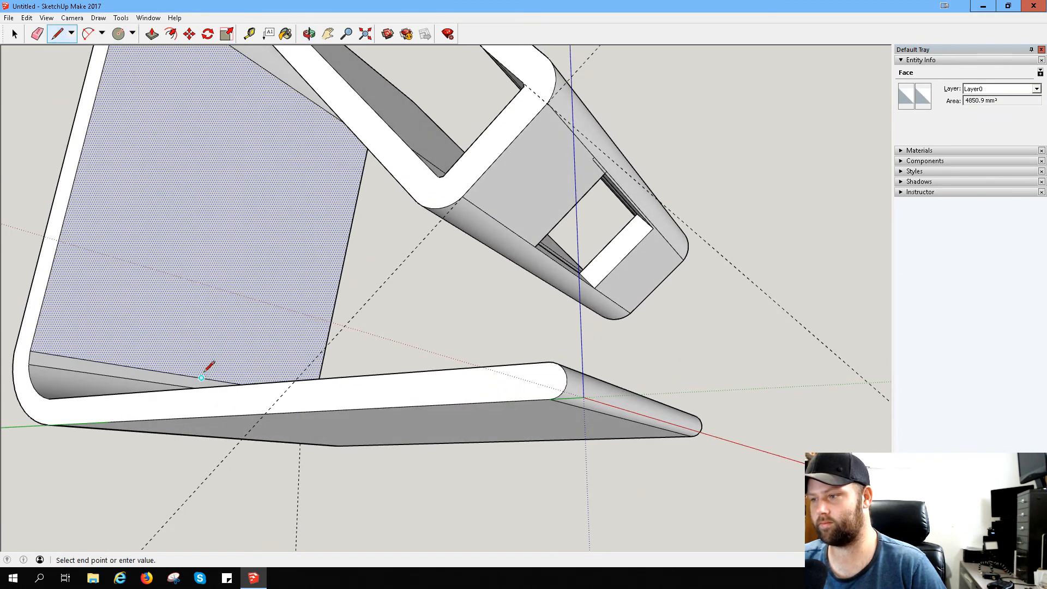
click(271, 73)
click(238, 221)
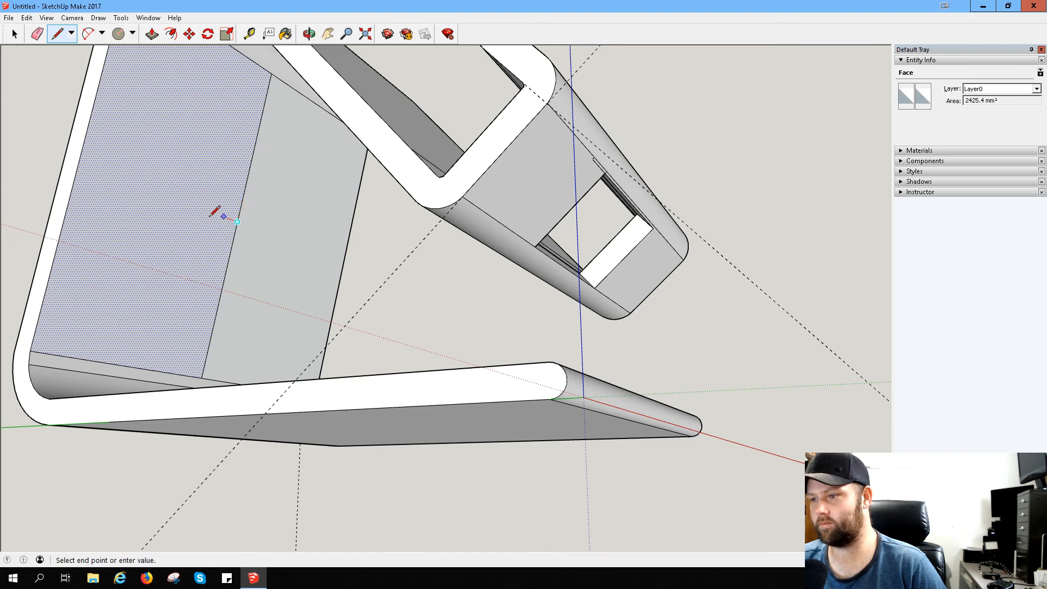
click(81, 158)
click(237, 222)
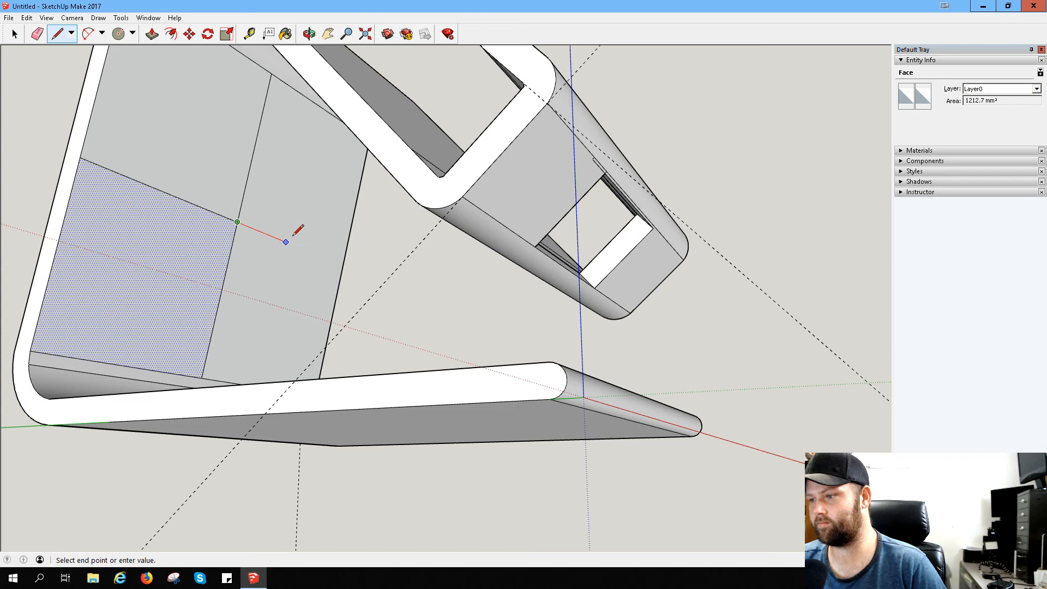
click(343, 265)
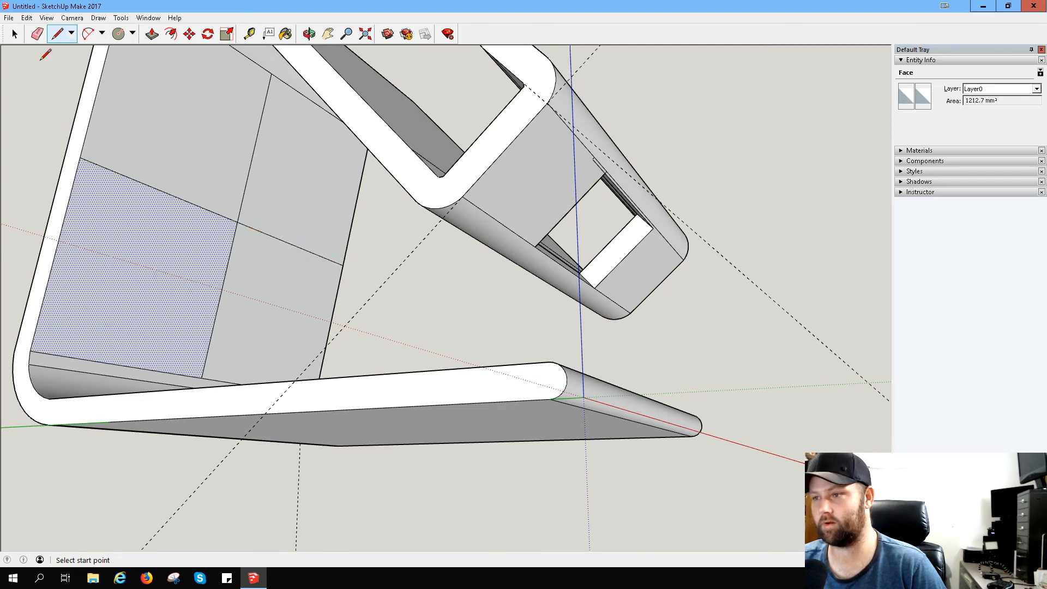
- Draw a circle centred on the crossing of the centre lines, with its edge on the lengthwise line just short of the panel's upper edge
click(119, 34)
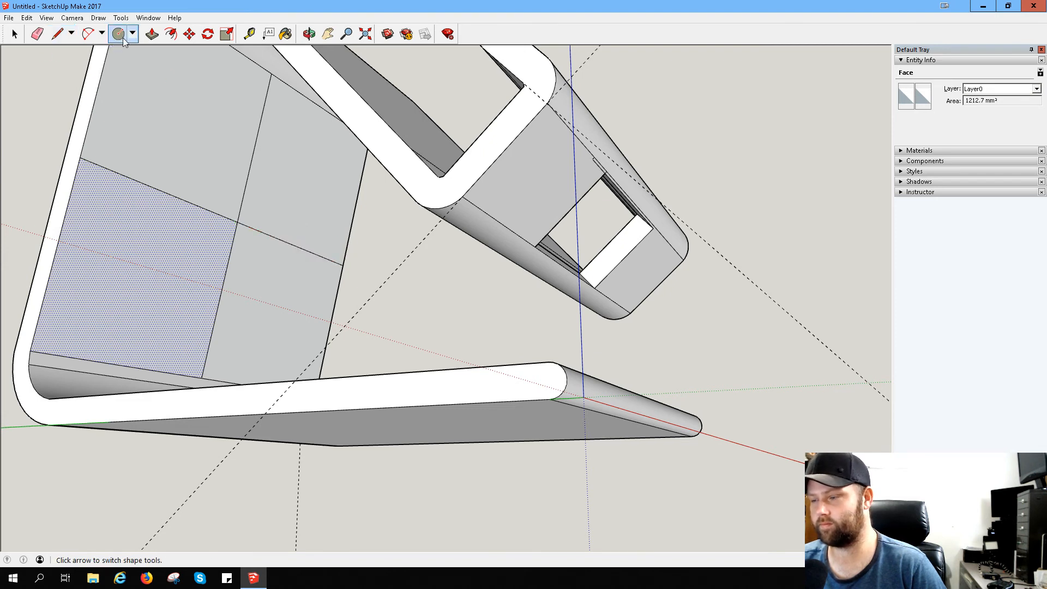
click(237, 221)
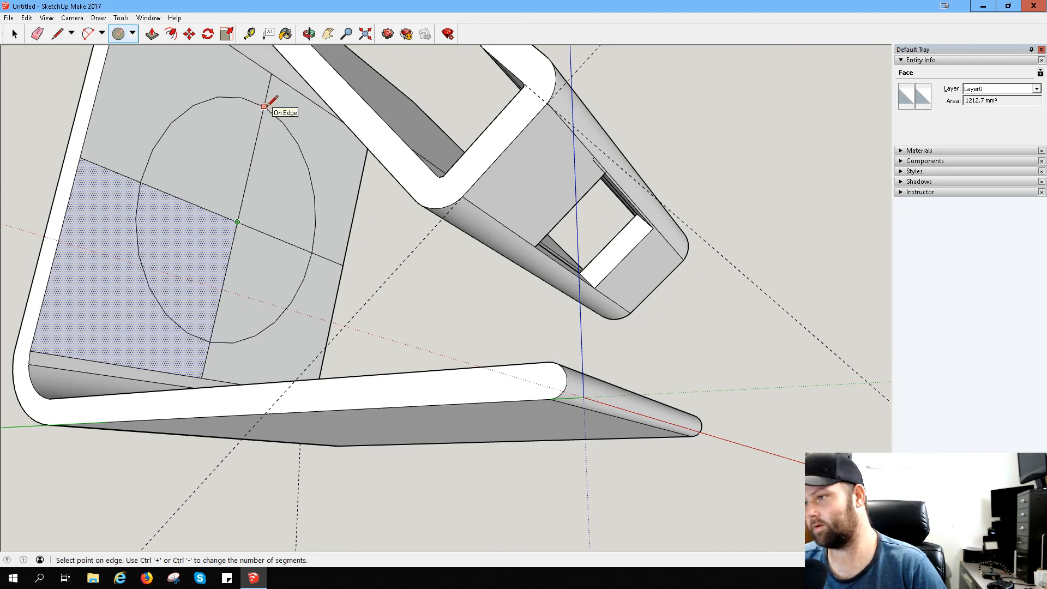
click(264, 106)
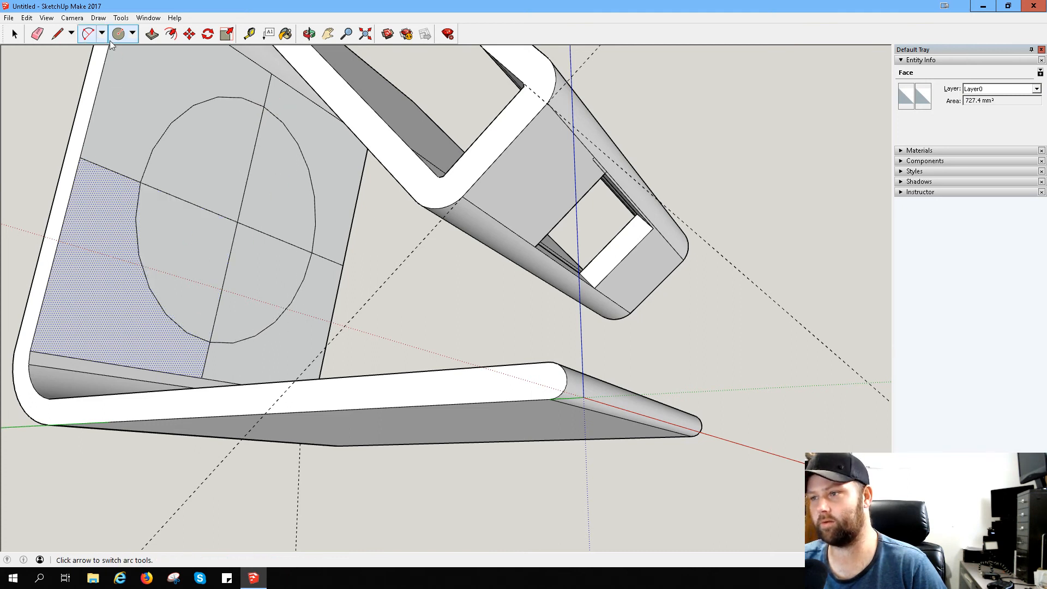
- Push one lower quarter of the circle from the panel's inner face through to its outer side
click(152, 35)
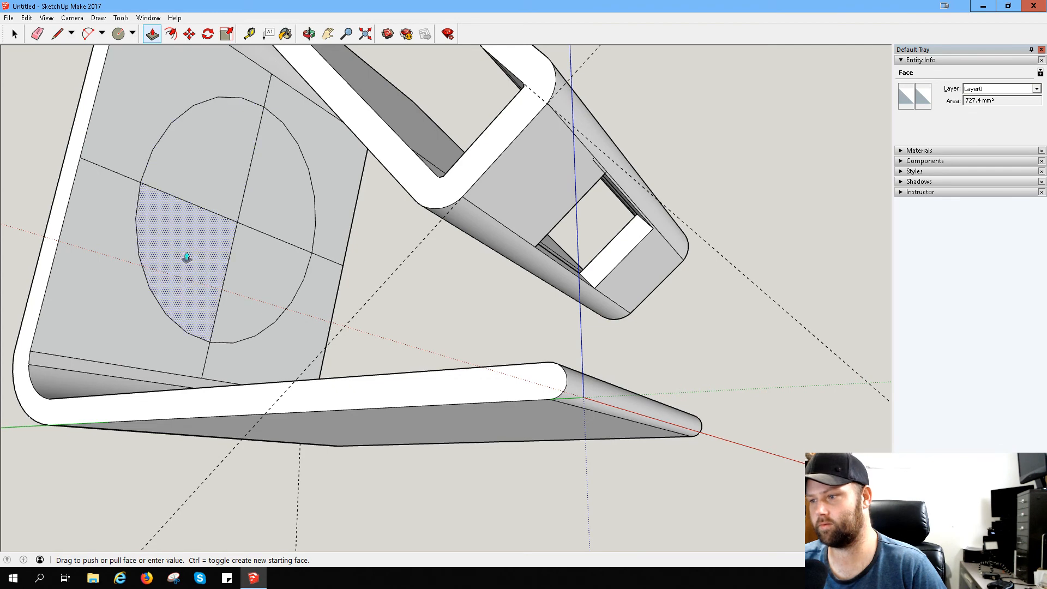
drag(187, 257, 173, 258)
middle_drag(179, 254, 535, 334)
drag(245, 246, 244, 251)
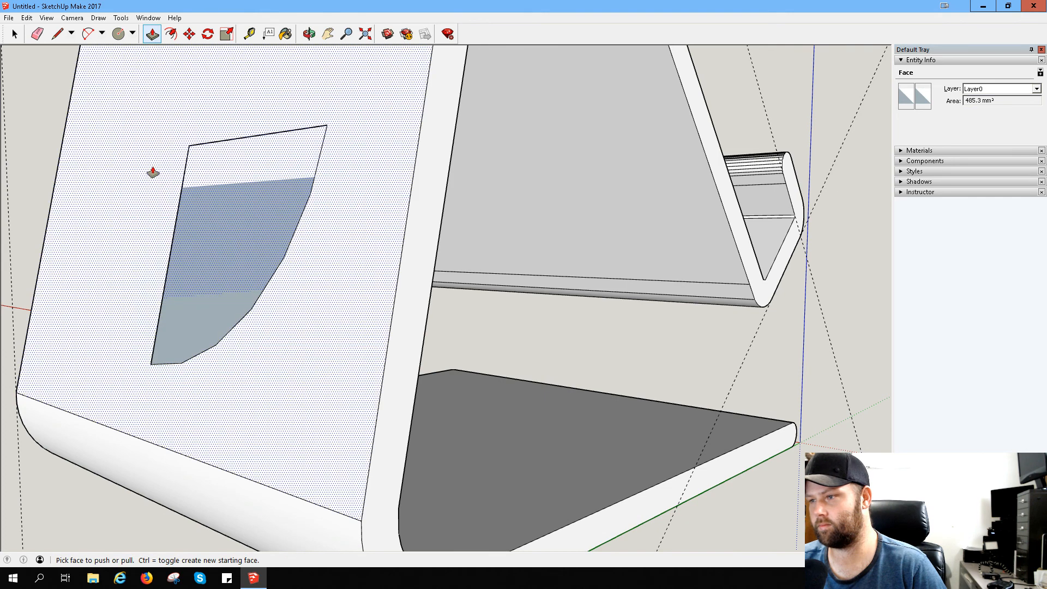
- Draw a full circle on the panel's outer side, centred on the quarter opening's corner and reaching the end of its straight edge
key(c)
click(189, 145)
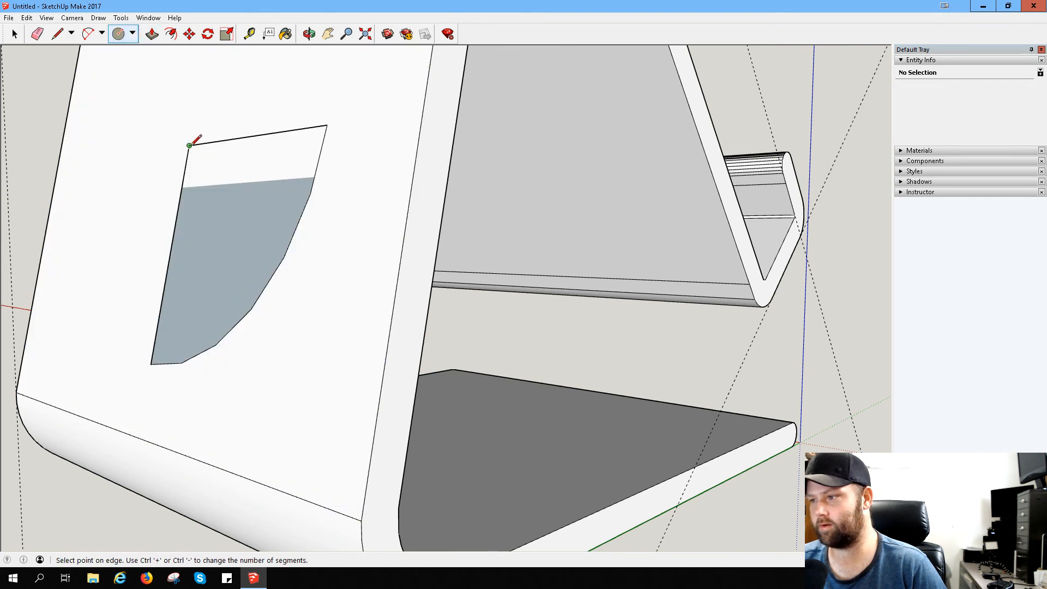
click(328, 125)
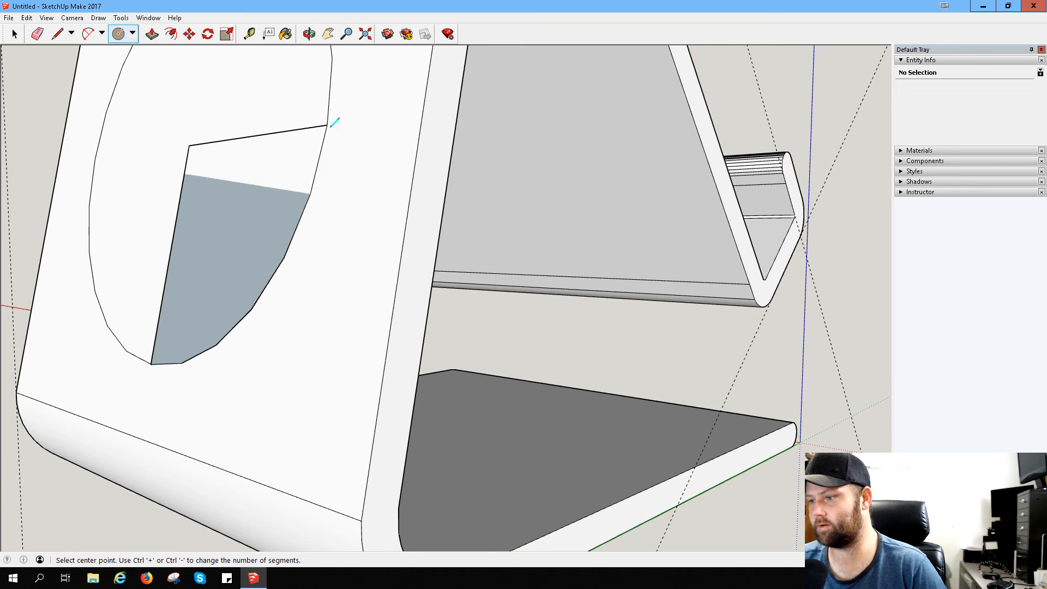
- Push the remaining quarters of the inner circle through the thickness of the back panel
middle_drag(289, 163, 86, 170)
click(218, 217)
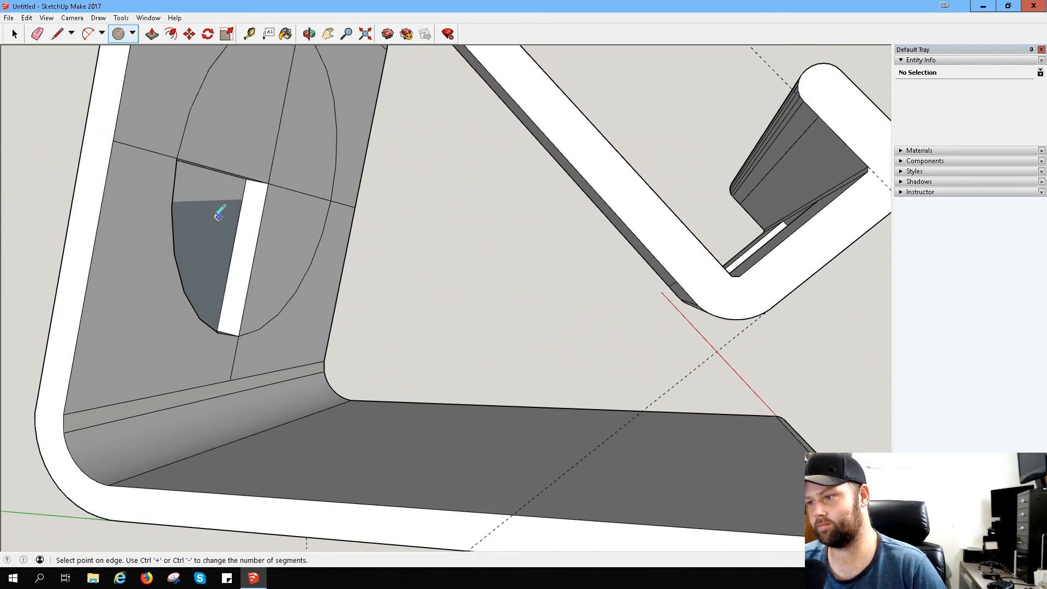
key(p)
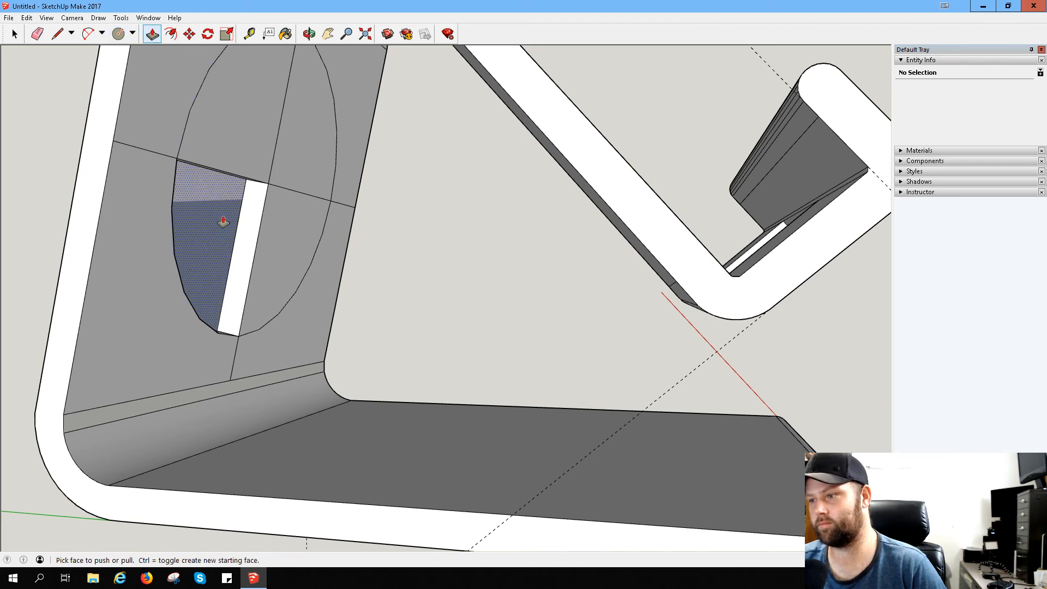
click(217, 222)
click(217, 223)
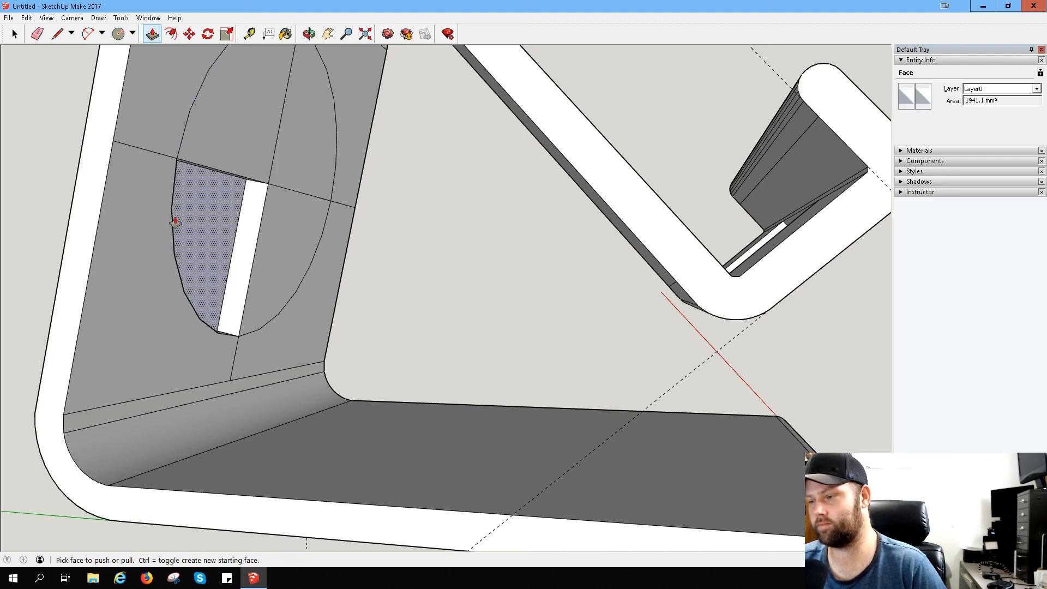
middle_drag(174, 224, 485, 281)
click(306, 240)
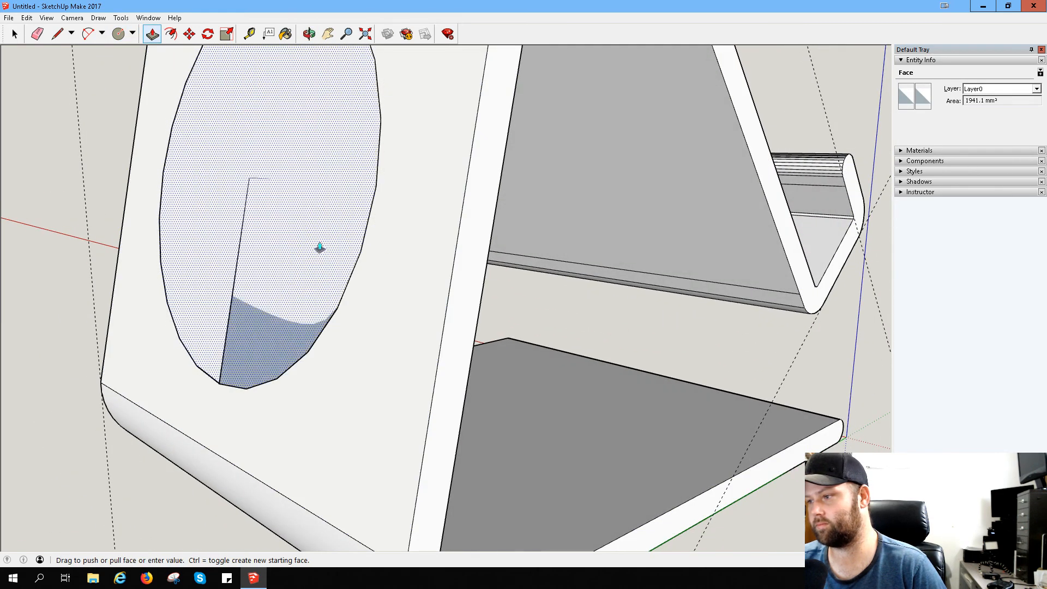
middle_drag(404, 264, 65, 203)
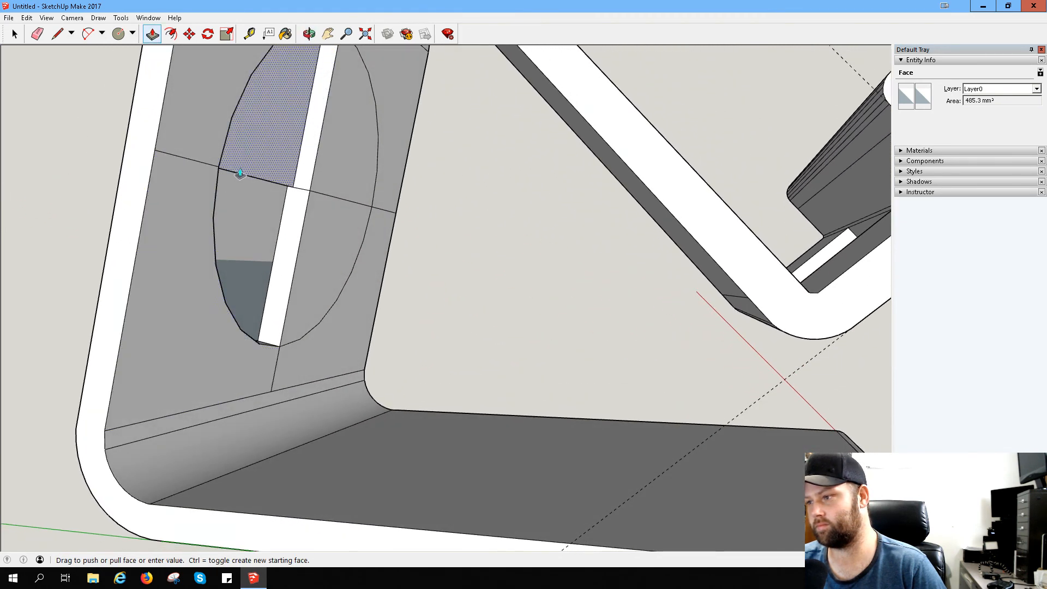
click(302, 184)
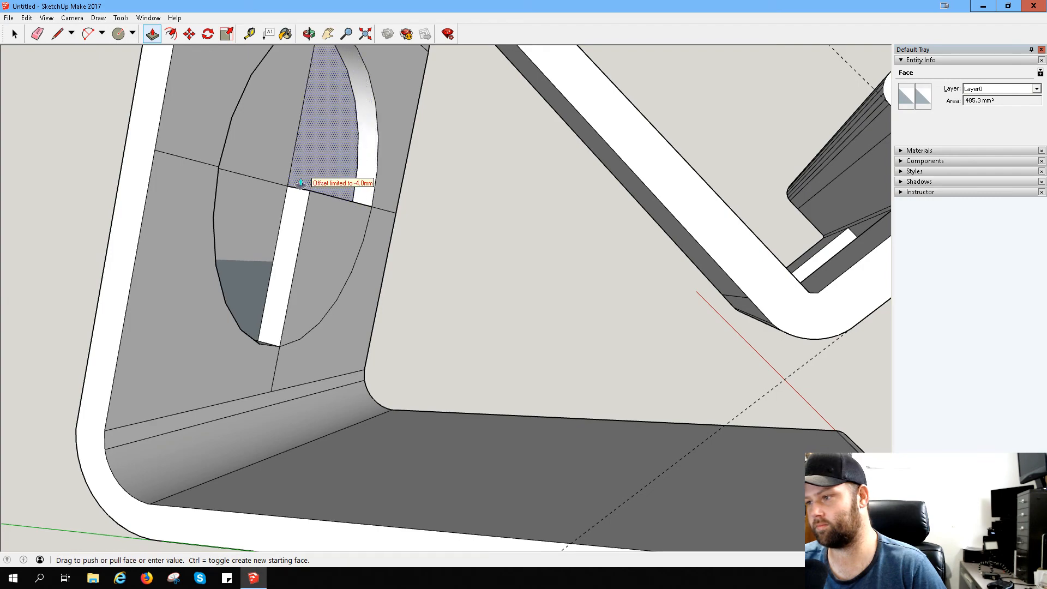
middle_drag(283, 240, 657, 285)
click(425, 289)
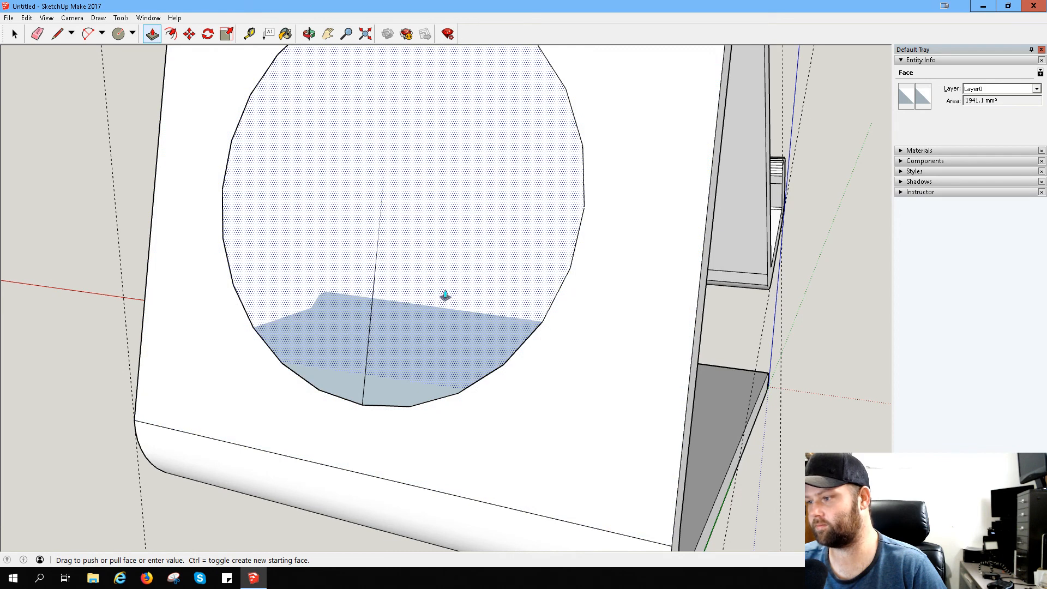
- Erase the full circular face and the four quarter faces still covering the hole in the back panel
right_click(402, 285)
click(434, 304)
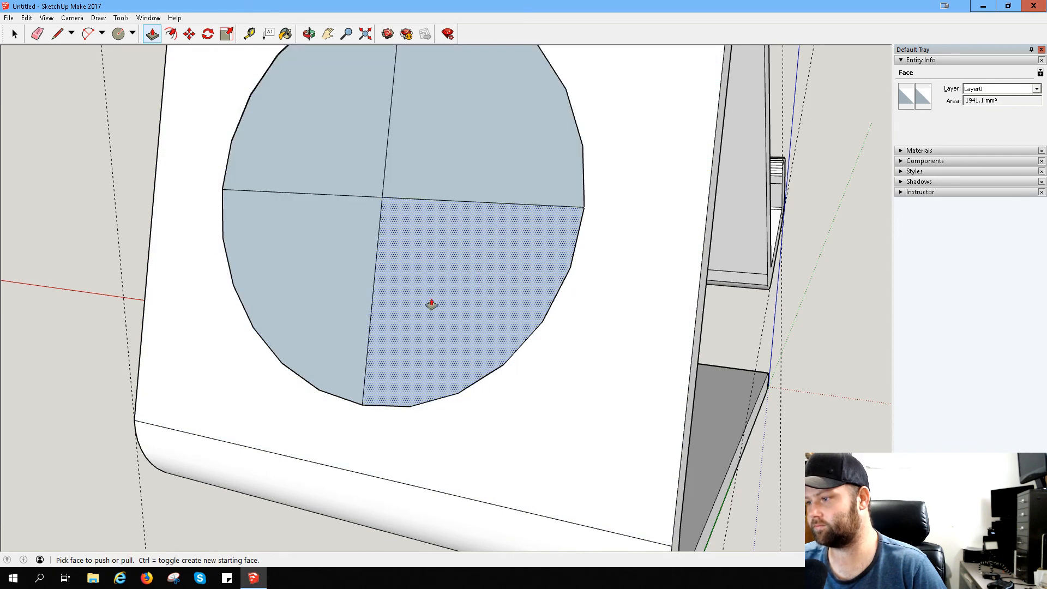
right_click(420, 284)
click(442, 302)
right_click(420, 180)
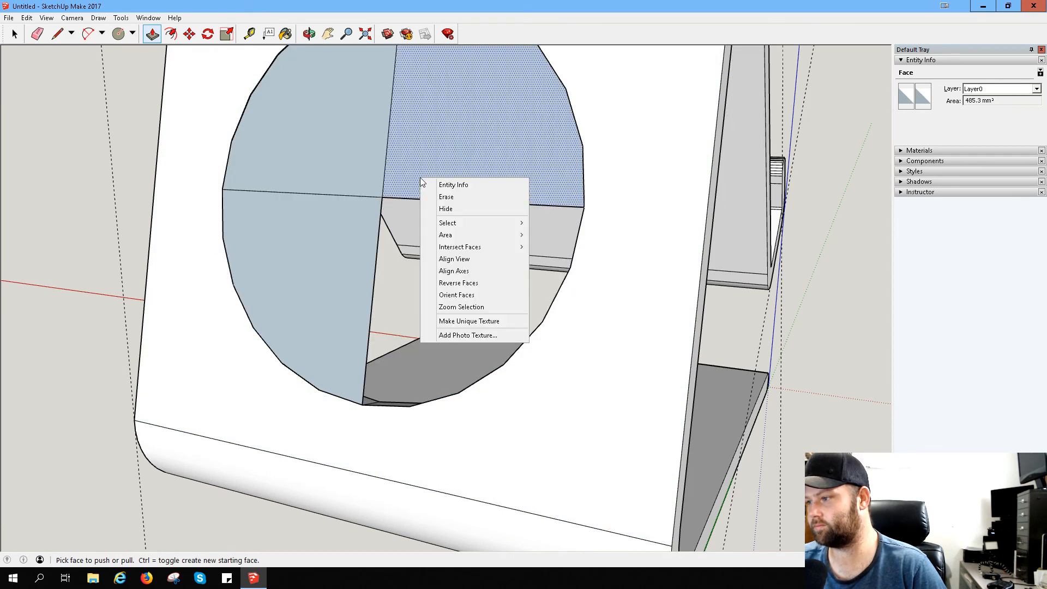
click(445, 208)
right_click(364, 166)
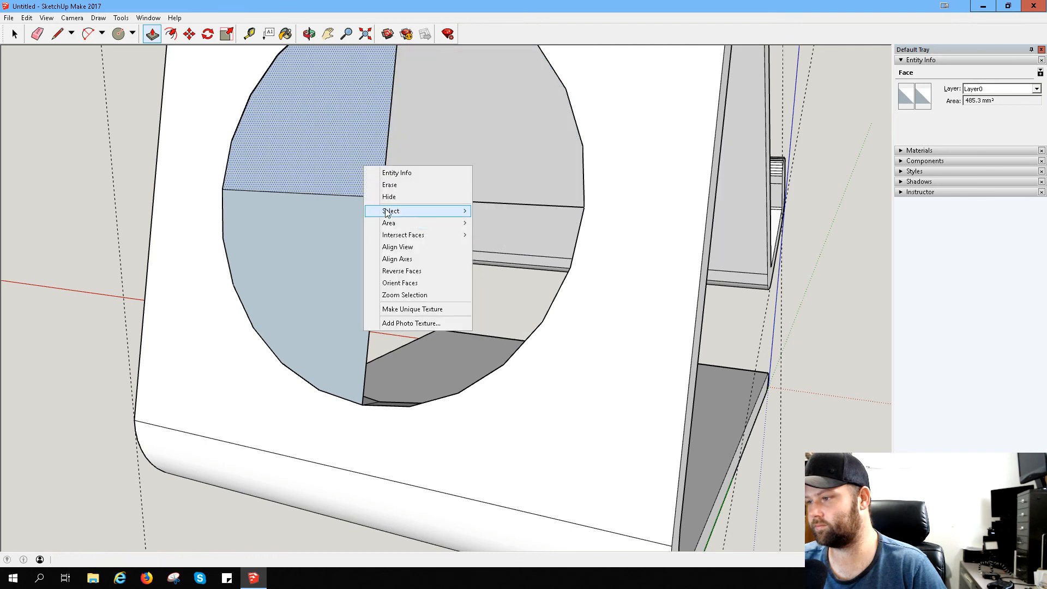
click(382, 185)
right_click(356, 265)
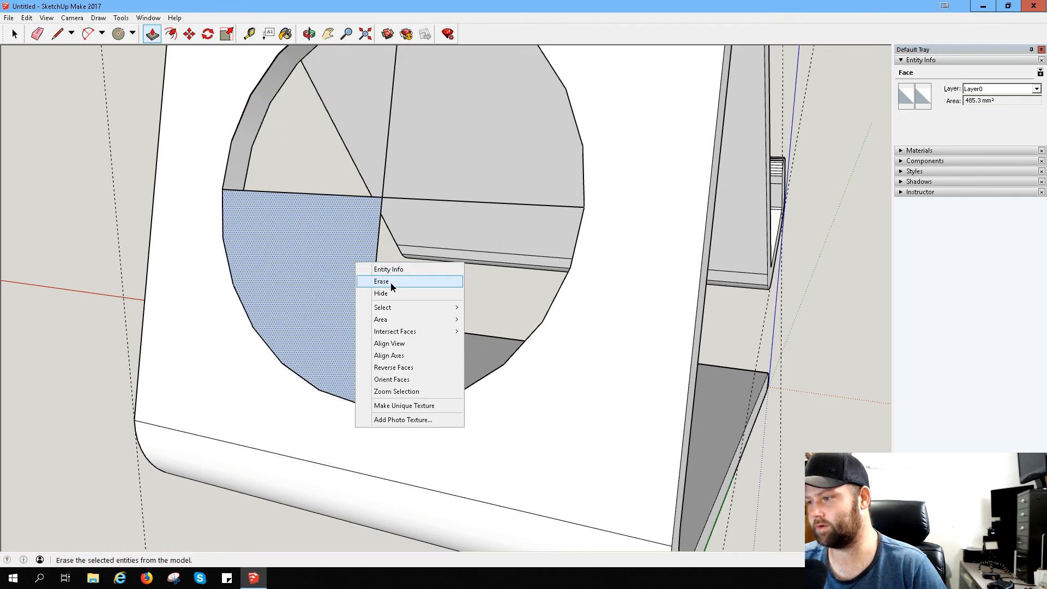
click(391, 281)
- Erase the crossing centre lines that span the circular hole
mouse_move(465, 269)
middle_down()
mouse_move(299, 198)
mouse_move(129, 169)
mouse_move(79, 185)
mouse_move(64, 234)
mouse_move(96, 293)
mouse_move(354, 250)
mouse_move(469, 267)
mouse_move(470, 341)
mouse_move(643, 346)
mouse_move(521, 350)
middle_up()
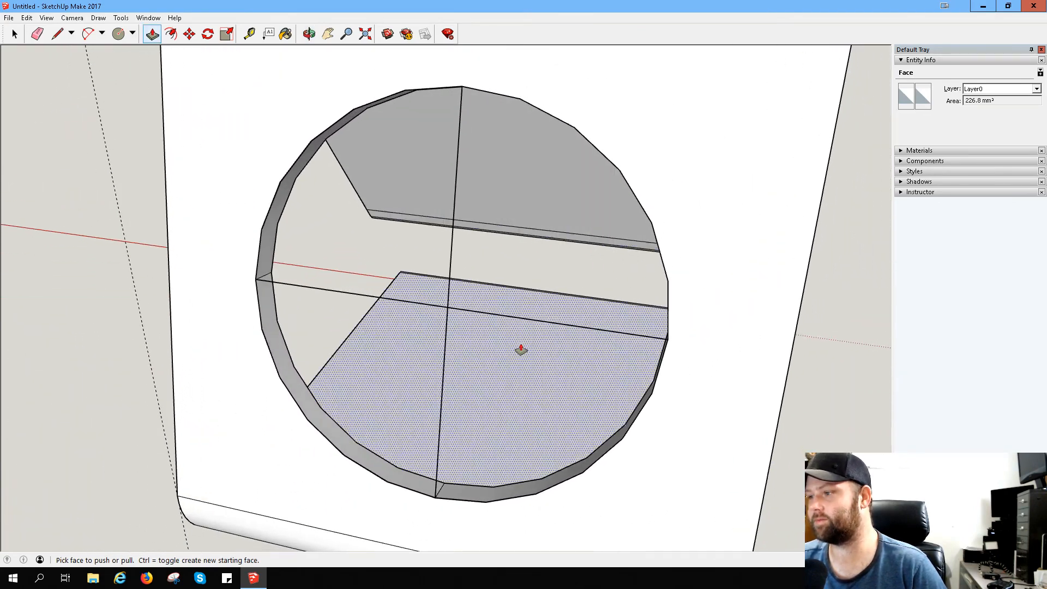
click(38, 34)
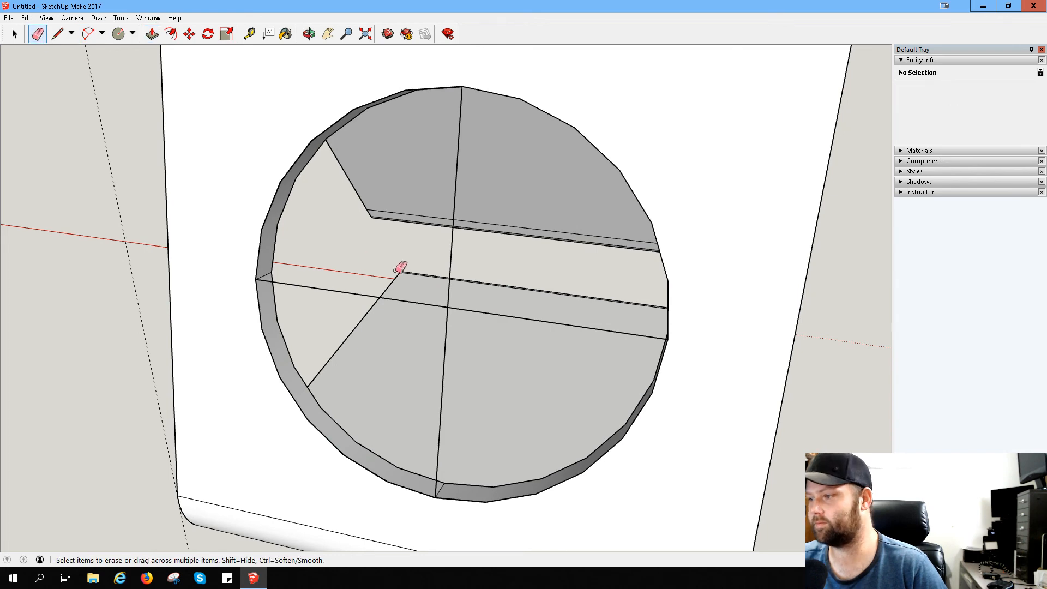
mouse_move(437, 306)
mouse_down()
mouse_move(468, 304)
mouse_move(442, 296)
mouse_move(485, 337)
mouse_up()
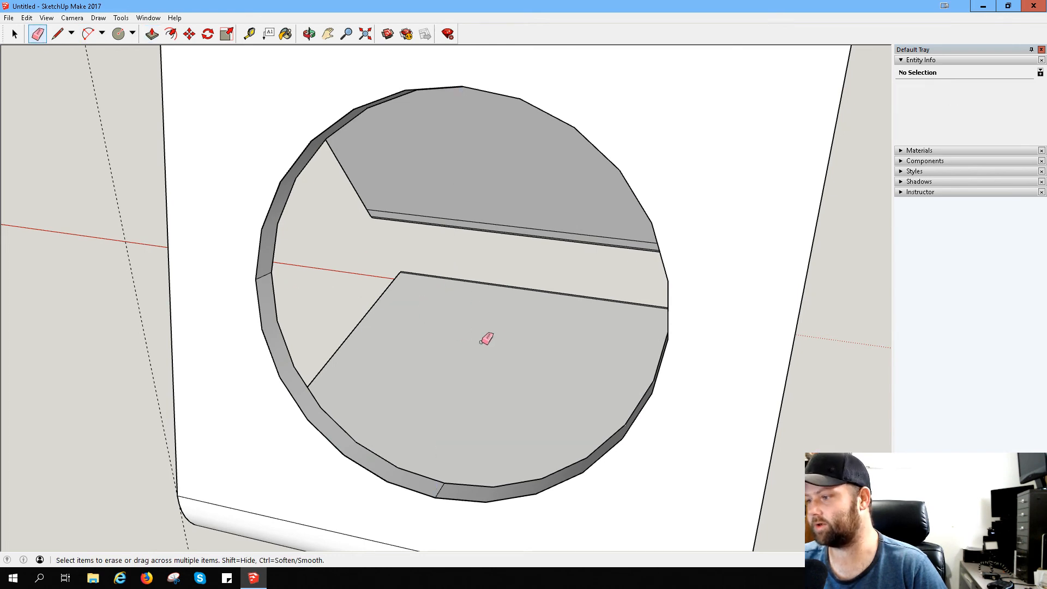
- Inspect the circular hole from both sides of the back panel and check the stand's side profile
scroll(507, 332, down, 3)
scroll(508, 332, down, 3)
mouse_move(561, 357)
middle_down()
mouse_move(473, 316)
mouse_move(236, 271)
mouse_move(227, 228)
mouse_move(164, 157)
mouse_move(210, 144)
middle_up()
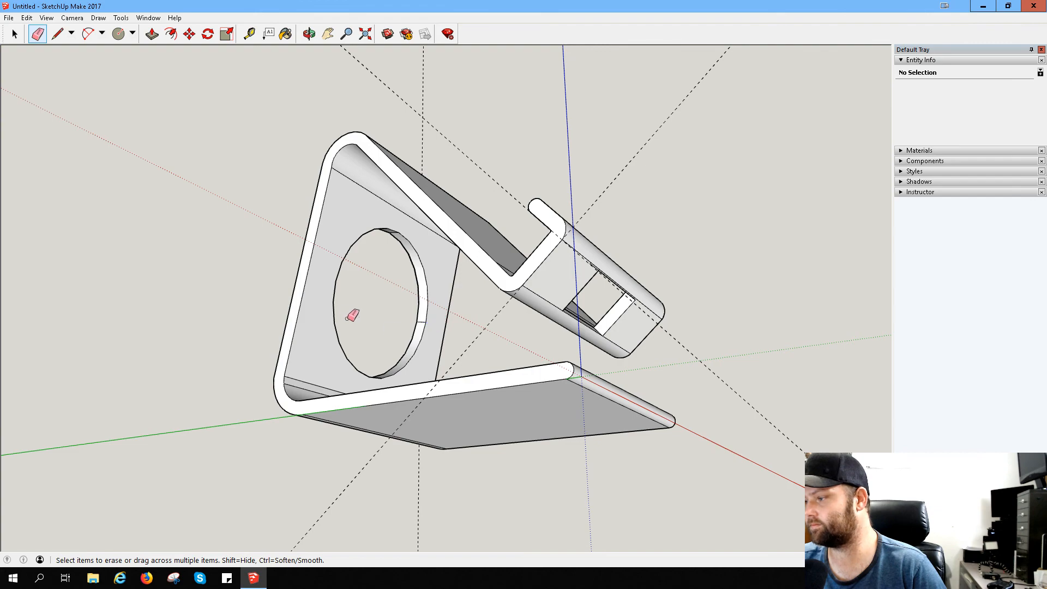
middle_drag(353, 316, 517, 446)
scroll(542, 369, down, 2)
scroll(494, 373, up, 3)
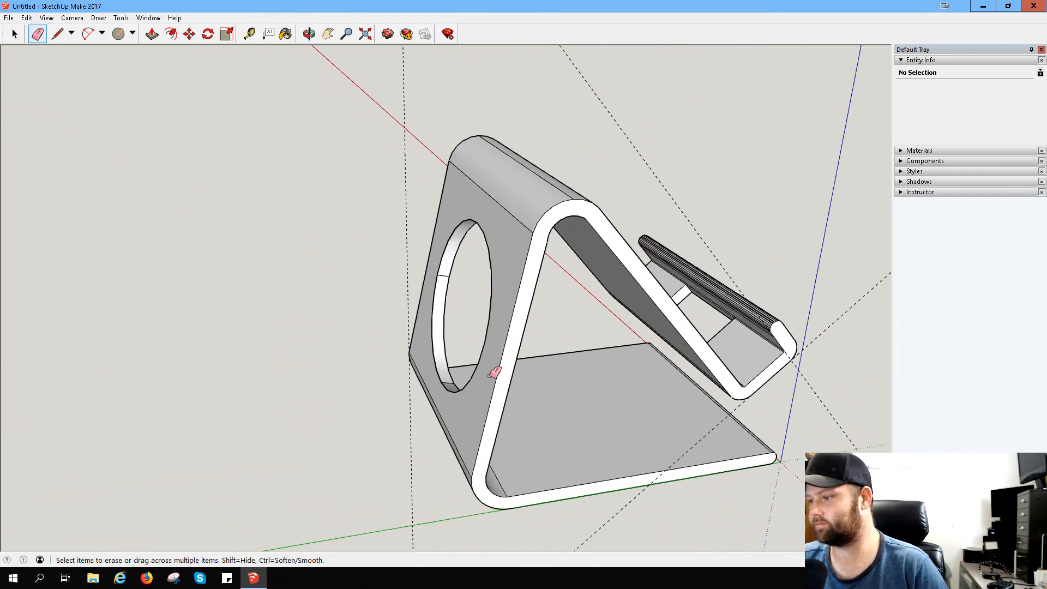
scroll(385, 290, up, 3)
scroll(484, 273, down, 2)
middle_drag(483, 273, 39, 203)
scroll(444, 310, down, 3)
mouse_move(505, 306)
middle_down()
mouse_move(215, 250)
mouse_move(240, 235)
middle_up()
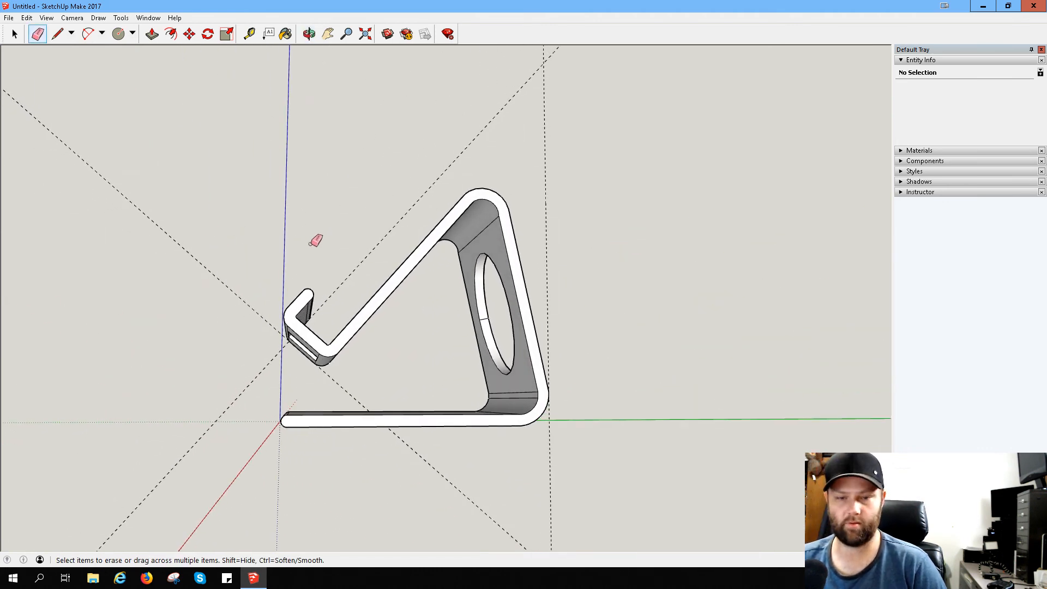
- Review the front of the stand, examining the phone rest, the two hooks and the gap between them
middle_drag(263, 256, 509, 308)
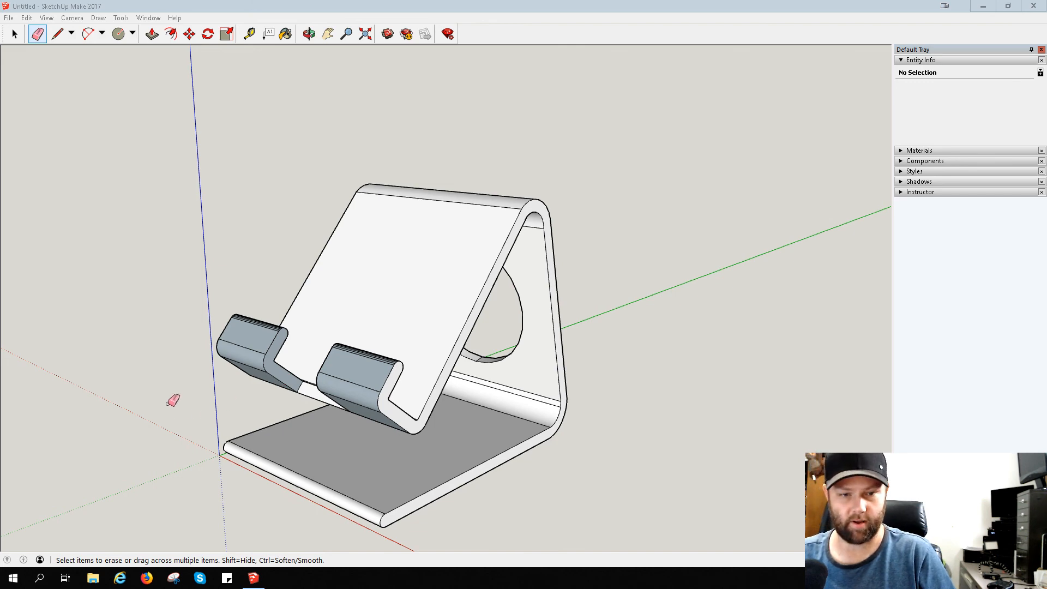
mouse_move(173, 401)
middle_down()
mouse_move(363, 330)
mouse_move(427, 353)
mouse_move(430, 381)
middle_up()
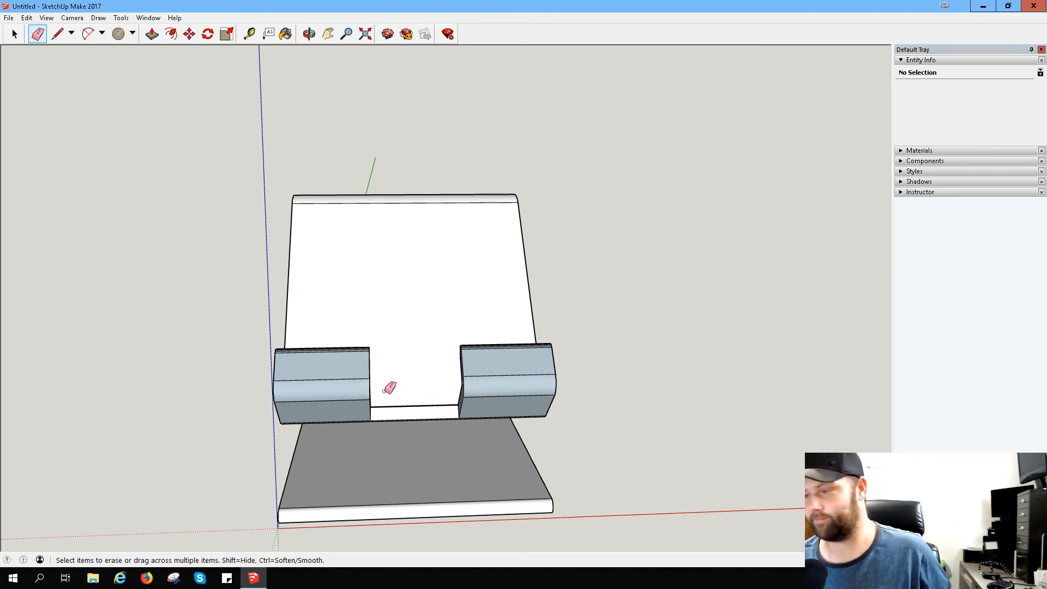
mouse_move(473, 380)
middle_down()
mouse_move(443, 402)
mouse_move(339, 428)
mouse_move(309, 366)
mouse_move(447, 339)
middle_up()
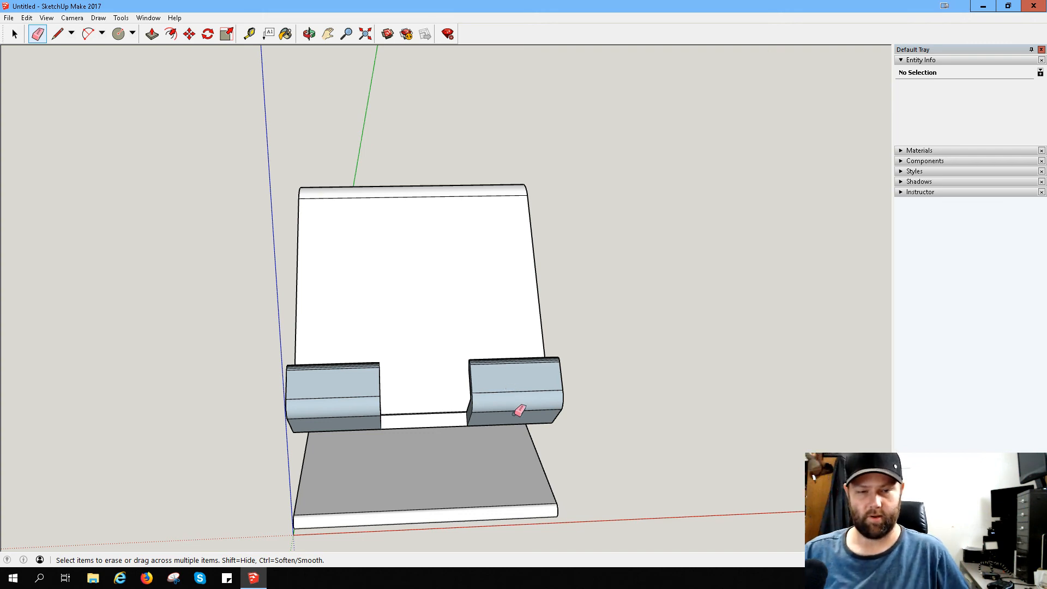
mouse_move(388, 402)
middle_down()
mouse_move(401, 367)
mouse_move(556, 306)
mouse_move(675, 311)
mouse_move(456, 309)
middle_up()
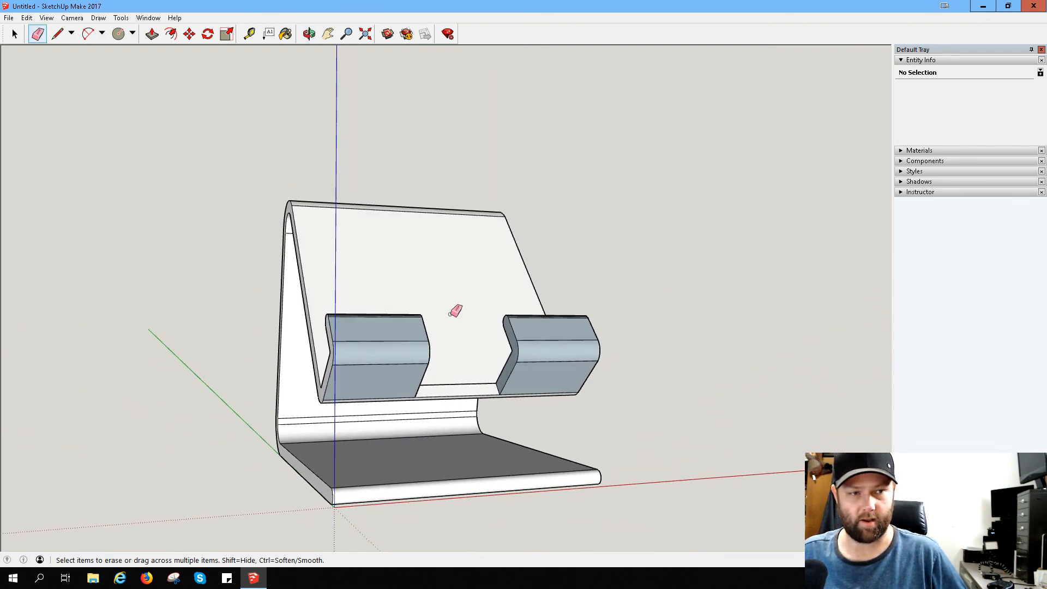
scroll(423, 414, up, 1)
scroll(527, 348, up, 4)
mouse_move(657, 336)
middle_down()
mouse_move(358, 343)
mouse_move(281, 333)
middle_up()
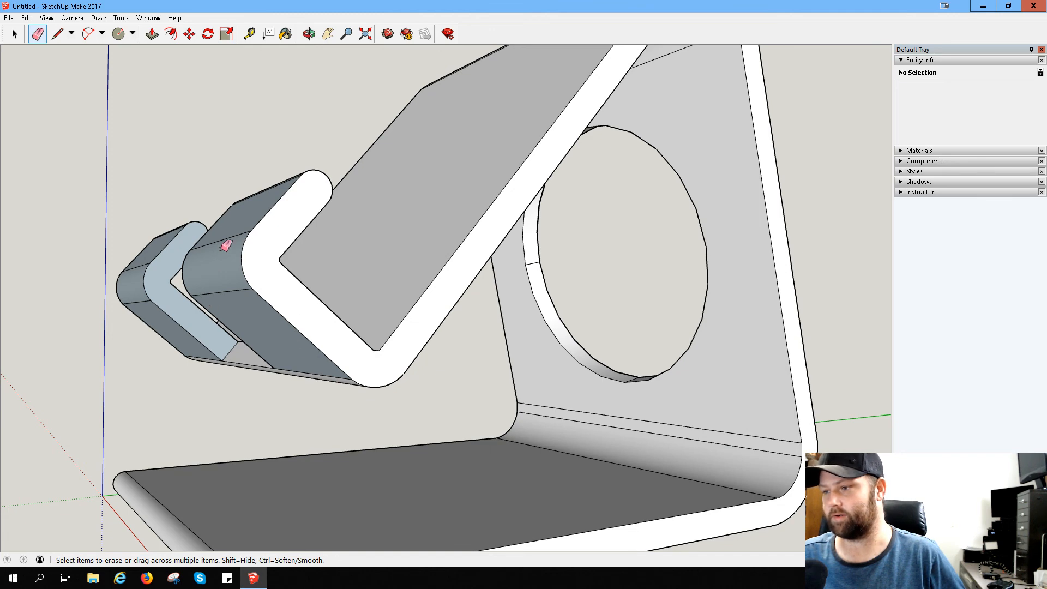
mouse_move(225, 246)
middle_down()
mouse_move(233, 264)
mouse_move(331, 299)
middle_up()
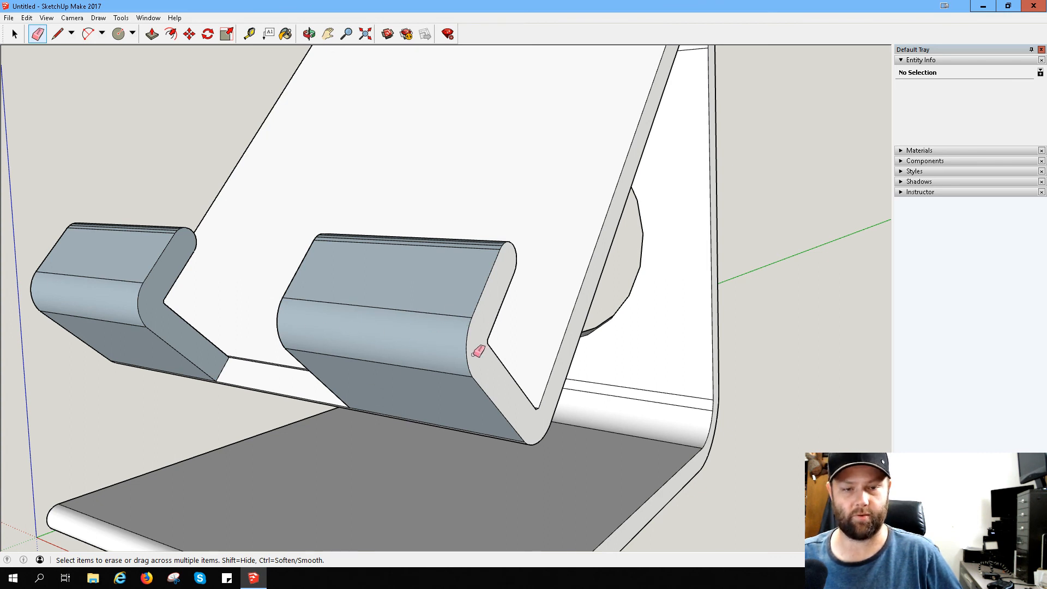
click(57, 34)
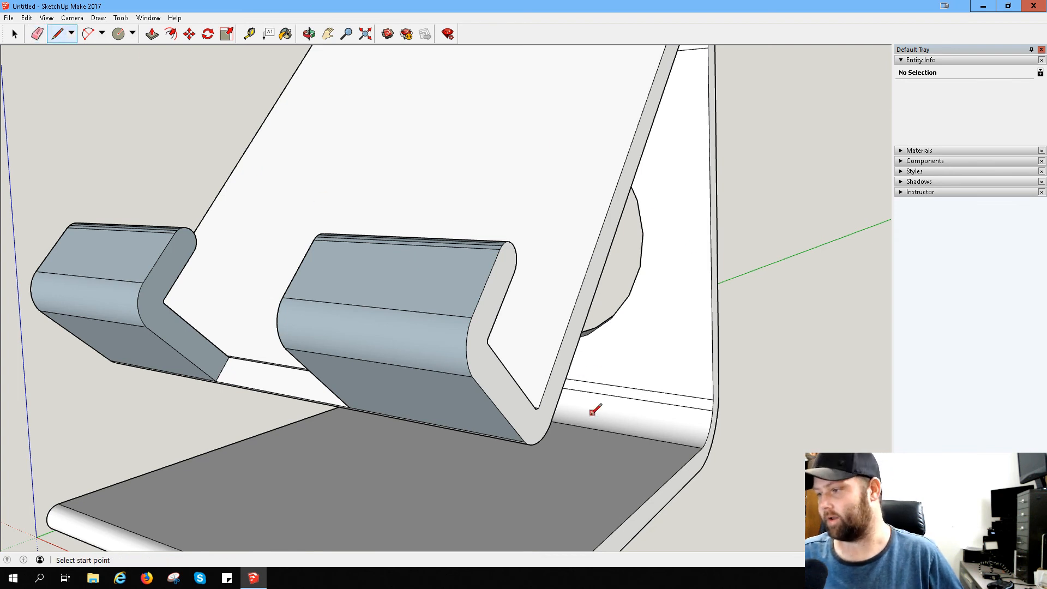
click(487, 344)
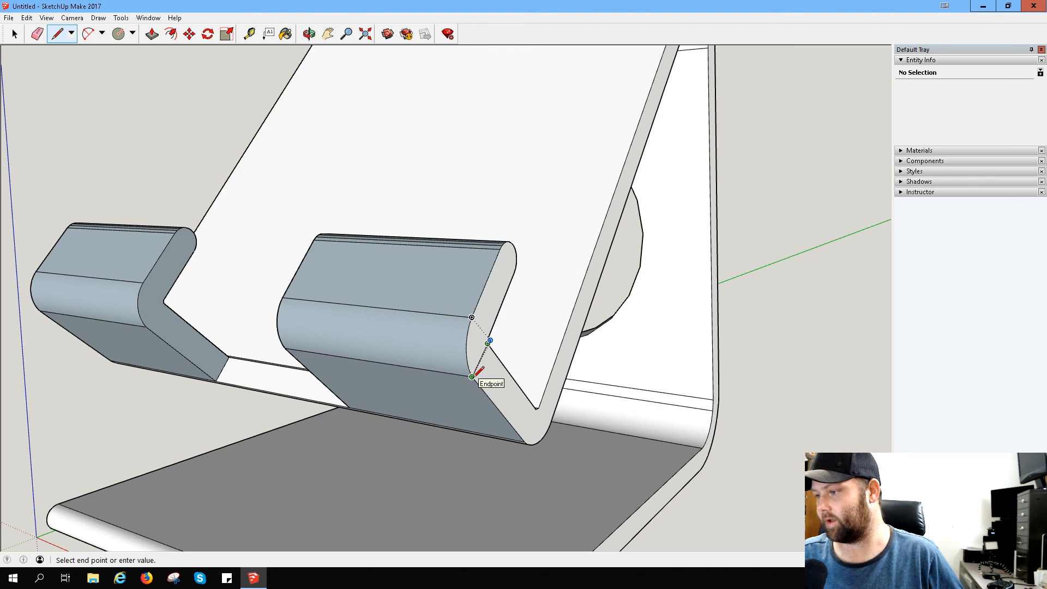
click(60, 39)
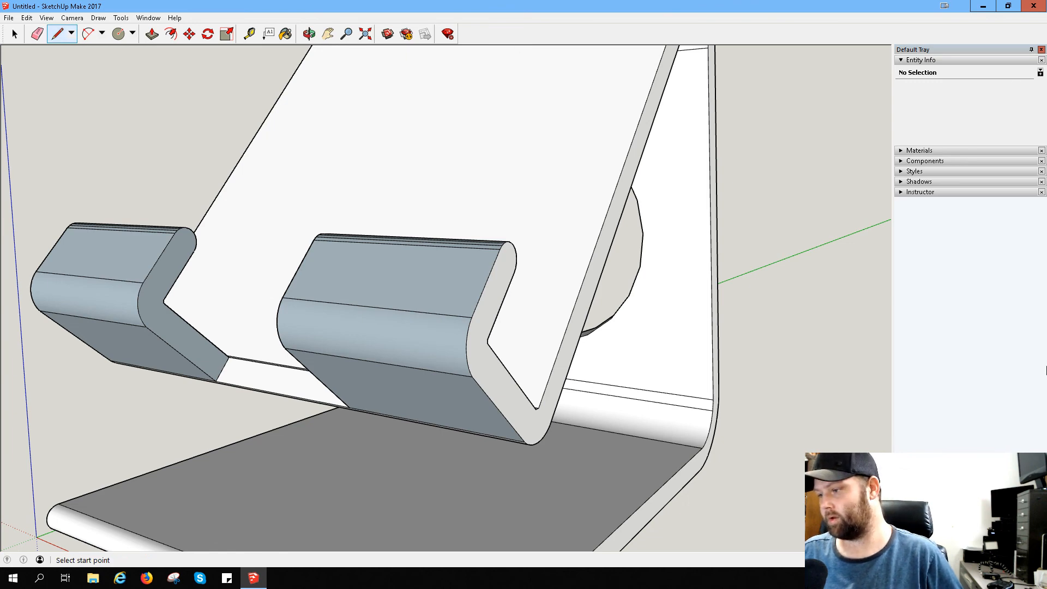
- Review the finished stand from behind and from the side, examining the back panel's hole, the bends and the hooks
scroll(602, 308, down, 3)
mouse_move(713, 268)
middle_down()
mouse_move(220, 367)
mouse_move(174, 338)
mouse_move(397, 203)
middle_up()
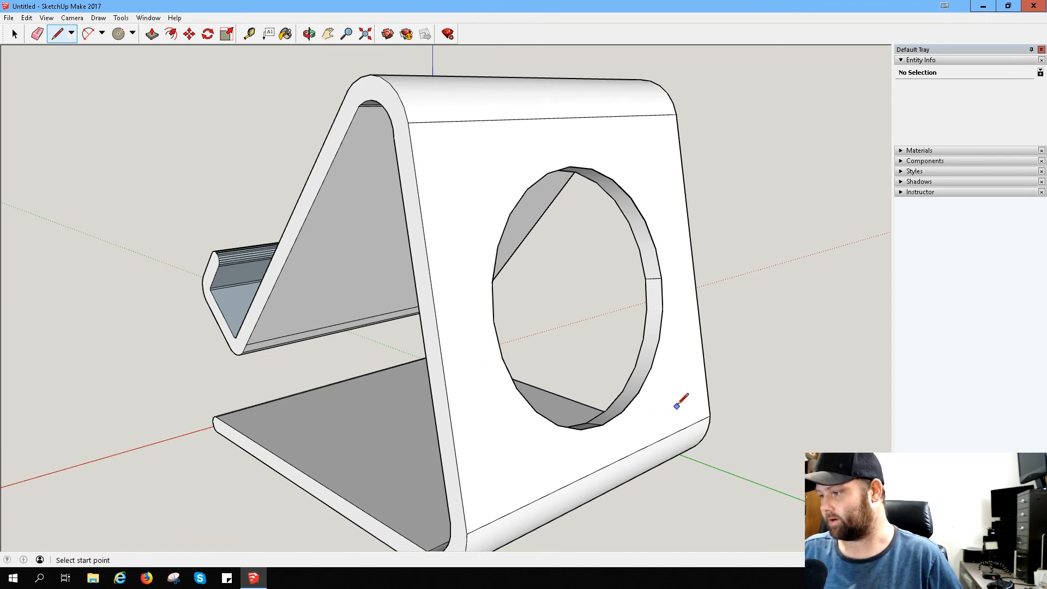
scroll(316, 334, up, 3)
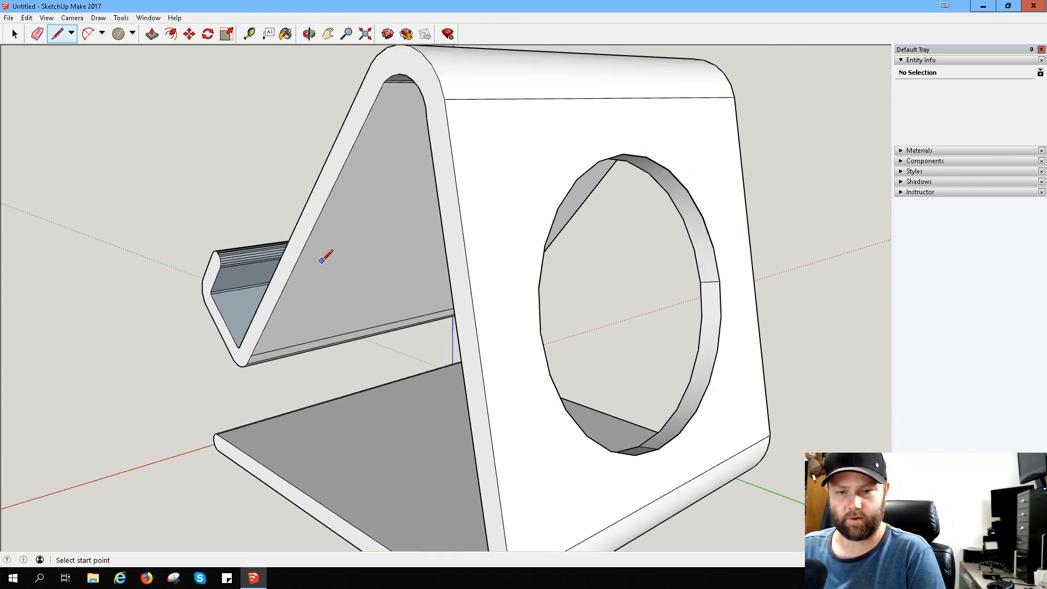
middle_drag(334, 271, 604, 220)
middle_drag(533, 147, 661, 144)
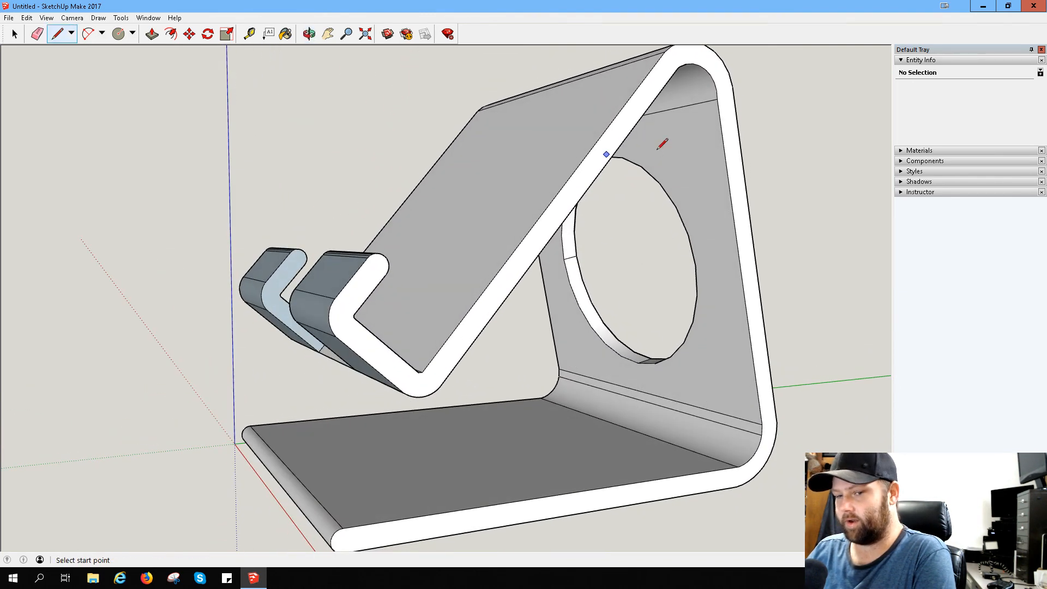